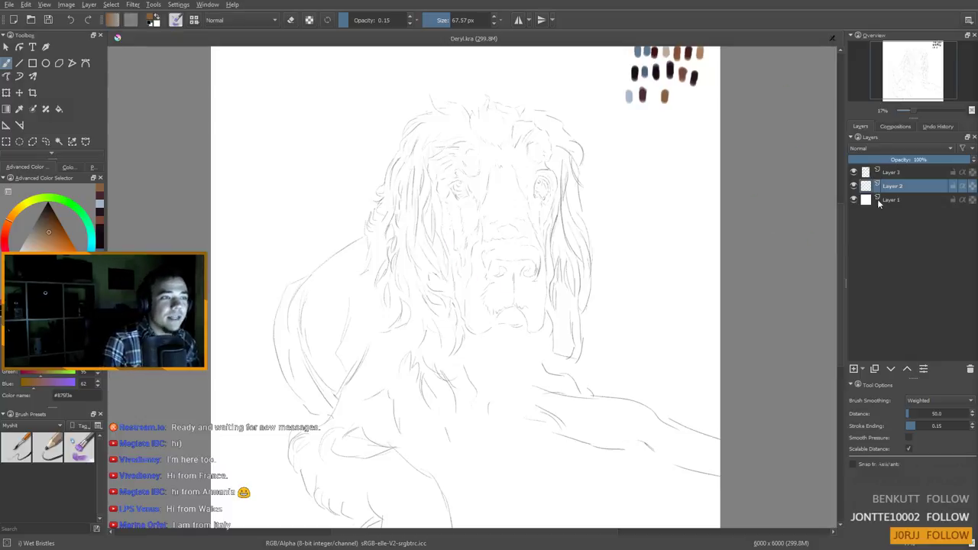
# Switch to the Pencil-3 Large 4B brush and reduce its size to about 25 px
pyautogui.press('/')
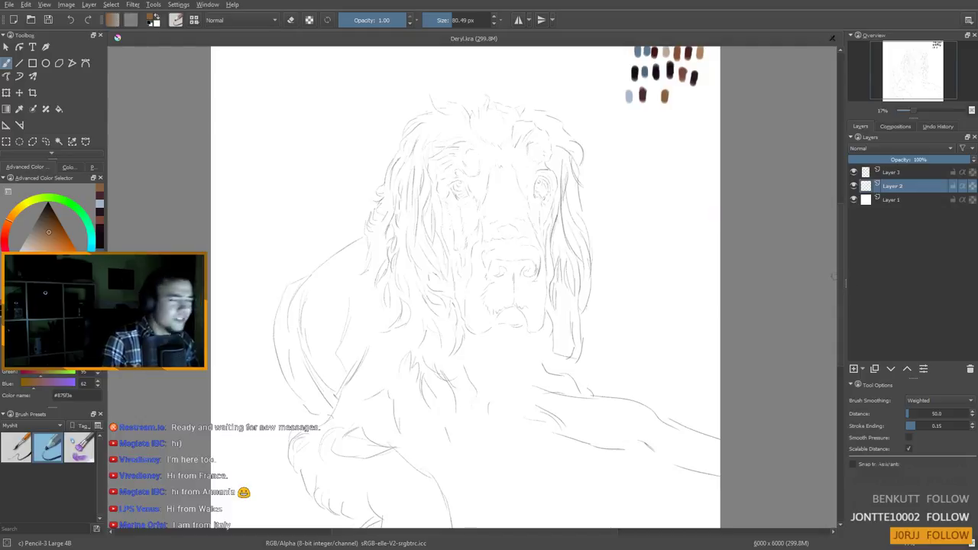
pyautogui.keyDown('shift'); pyautogui.moveTo(480, 205); pyautogui.dragTo(462, 205); pyautogui.keyUp('shift')
pyautogui.scroll(2, 517, 220)
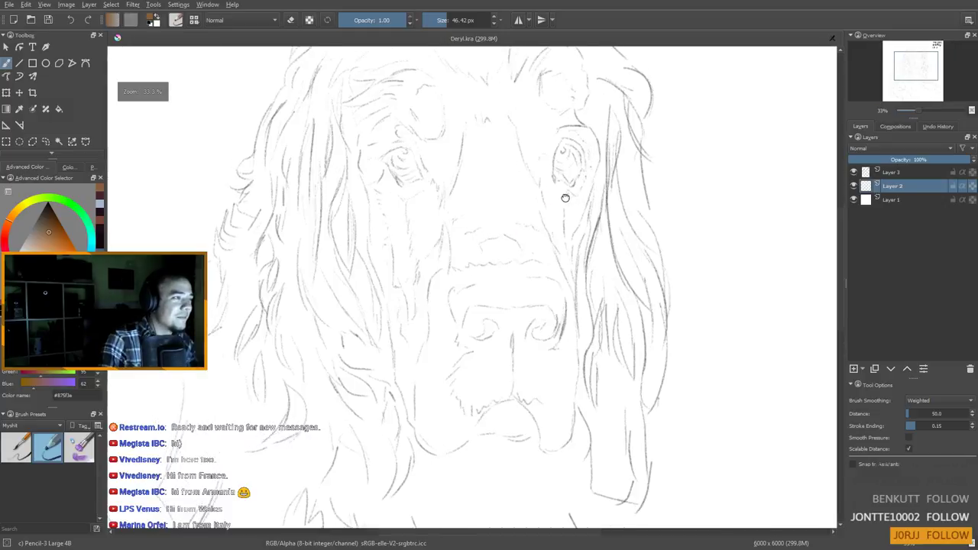
pyautogui.moveTo(563, 188); pyautogui.dragTo(570, 228)
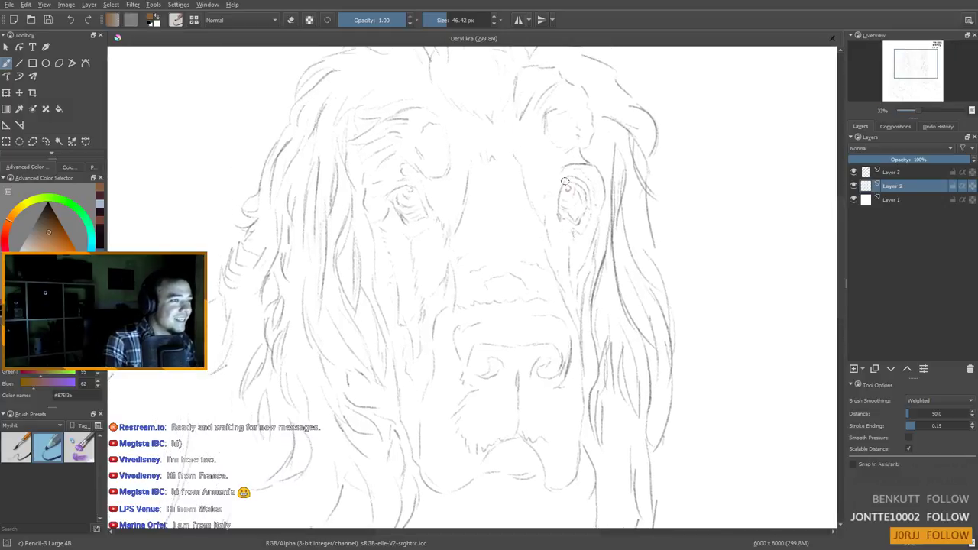
pyautogui.moveTo(569, 190); pyautogui.dragTo(562, 192)
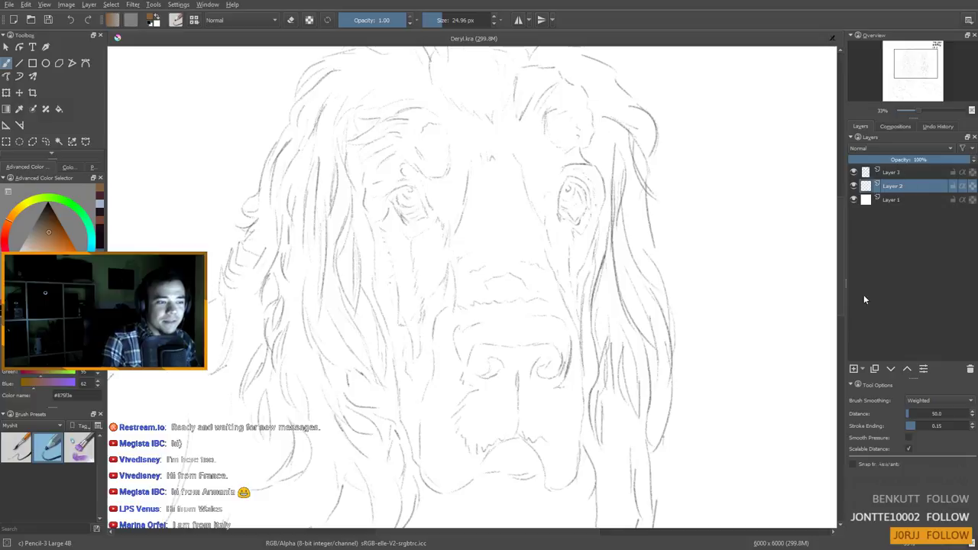
# Move Layer 2 above Layer 3 so it sits at the top of the layer stack
pyautogui.click(891, 369)
pyautogui.click(907, 370)
pyautogui.click(908, 369)
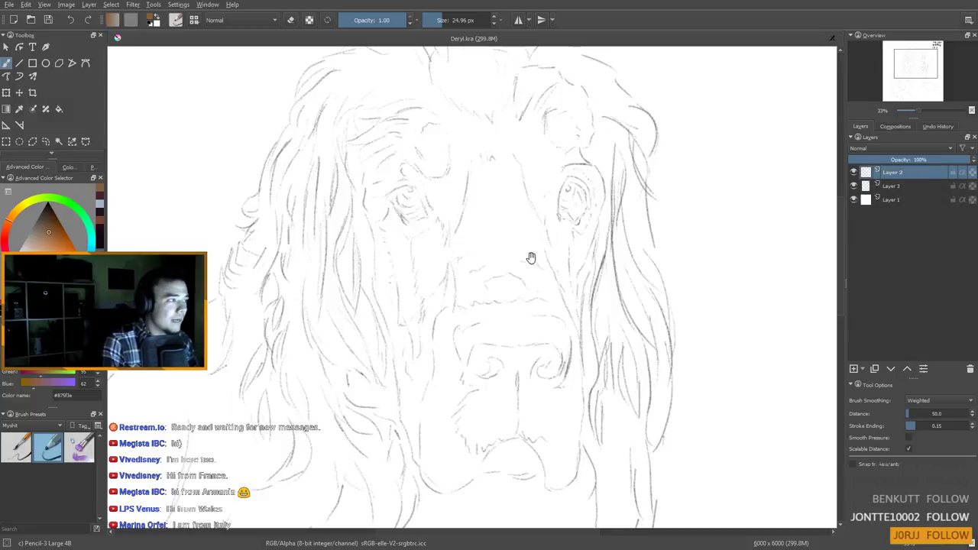
pyautogui.scroll(-2, 475, 276)
pyautogui.moveTo(513, 357); pyautogui.dragTo(528, 292)
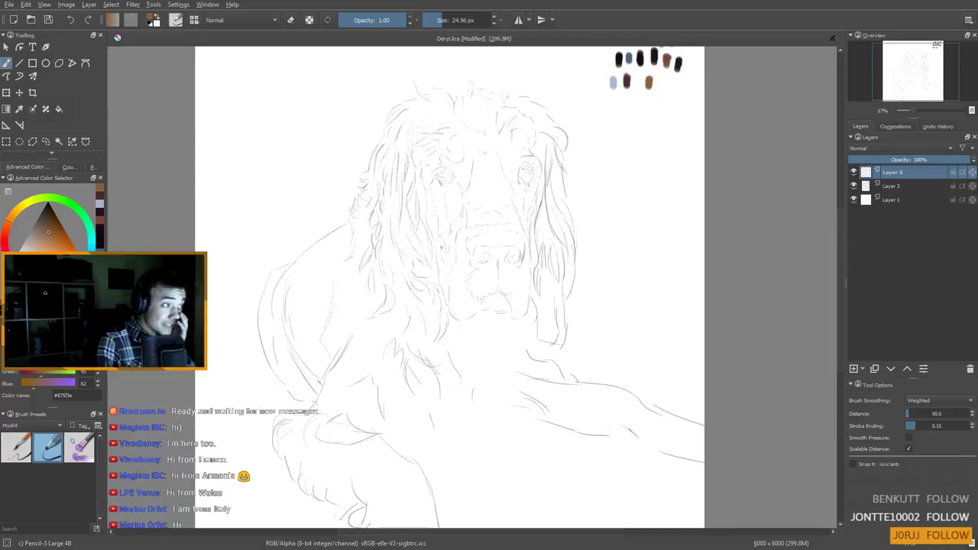
# Reduce the pencil size to about 19 px and pick a near-black from the recent colours
pyautogui.scroll(3, 502, 204)
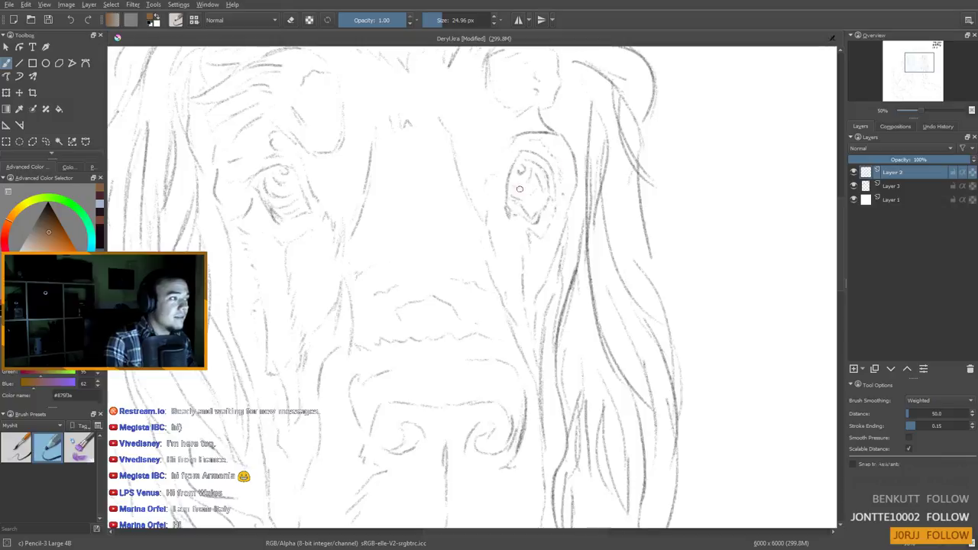
pyautogui.moveTo(523, 164); pyautogui.dragTo(520, 165)
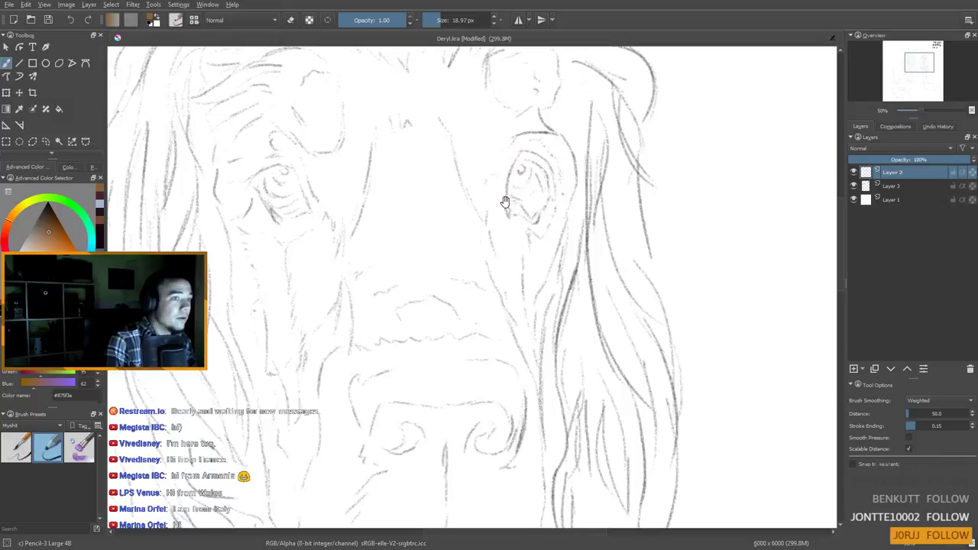
pyautogui.moveTo(505, 202); pyautogui.dragTo(535, 194)
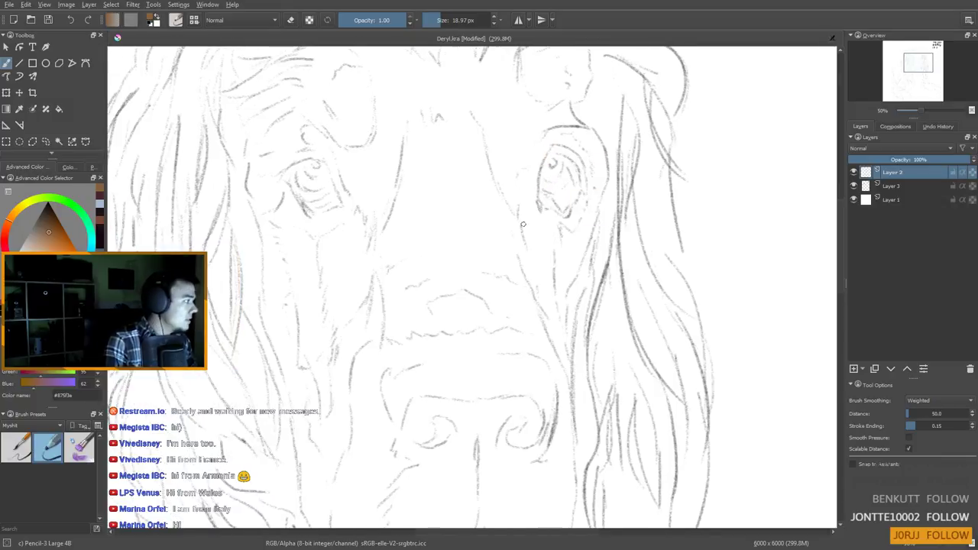
pyautogui.click(100, 242)
pyautogui.moveTo(383, 282); pyautogui.dragTo(340, 340)
pyautogui.moveTo(511, 203)
pyautogui.mouseDown()
pyautogui.moveTo(504, 227)
pyautogui.moveTo(536, 206)
pyautogui.mouseUp()
pyautogui.hotkey('ctrl', 'z')
pyautogui.moveTo(583, 157); pyautogui.dragTo(610, 256)
pyautogui.moveTo(666, 151)
pyautogui.mouseDown()
pyautogui.moveTo(719, 217)
pyautogui.moveTo(646, 358)
pyautogui.moveTo(663, 223)
pyautogui.mouseUp()
pyautogui.hotkey('ctrl', 'z')
pyautogui.hotkey('ctrl', 'z')
pyautogui.moveTo(511, 206); pyautogui.dragTo(498, 252)
pyautogui.hotkey('ctrl', 'z')
pyautogui.hotkey('ctrl', 'z')
# Reduce the pencil size to 13.50 px, undo the trial eye strokes and set the colour to dark grey #292326
pyautogui.press('[')
pyautogui.press('[')
pyautogui.moveTo(510, 205); pyautogui.dragTo(498, 234)
pyautogui.hotkey('ctrl', 'z')
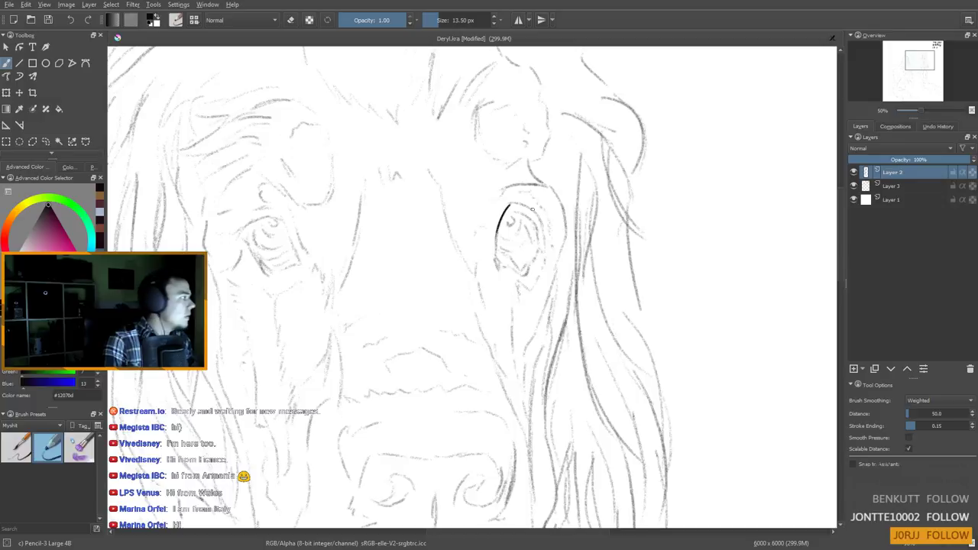
pyautogui.hotkey('ctrl', 'z')
pyautogui.click(44, 208)
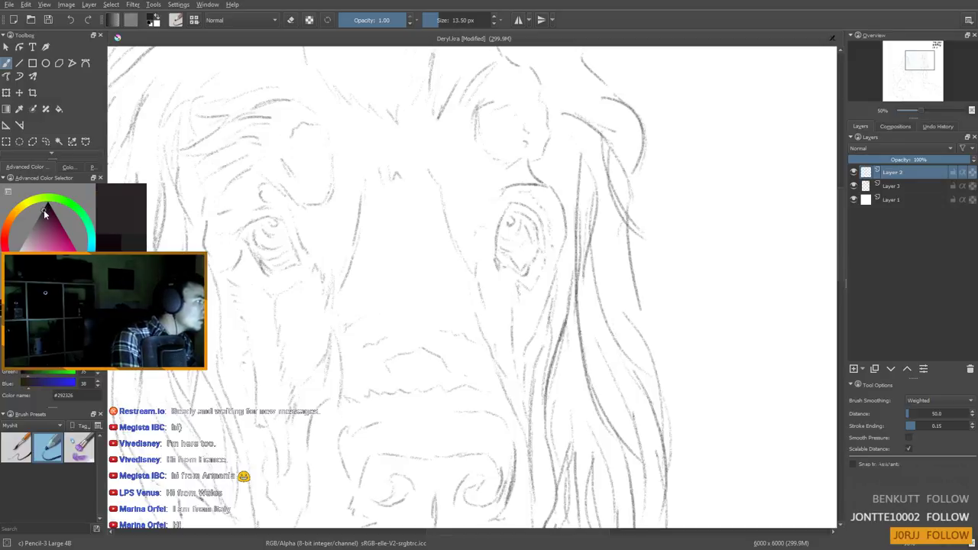
# Trace a dark outline around the dog's eye on the image's right, following the light sketch lines
pyautogui.moveTo(510, 202)
pyautogui.mouseDown()
pyautogui.moveTo(497, 266)
pyautogui.moveTo(528, 279)
pyautogui.moveTo(538, 246)
pyautogui.mouseUp()
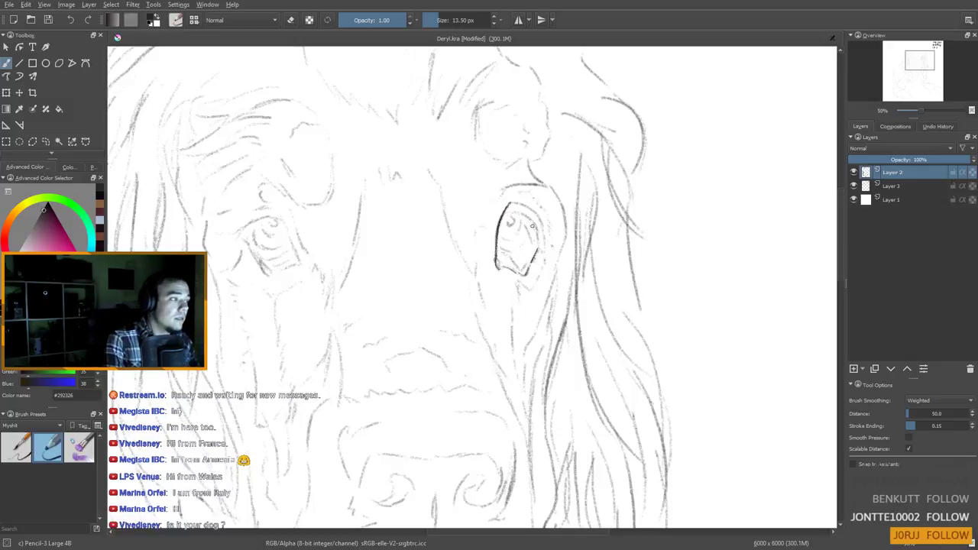
pyautogui.moveTo(518, 212); pyautogui.dragTo(539, 238)
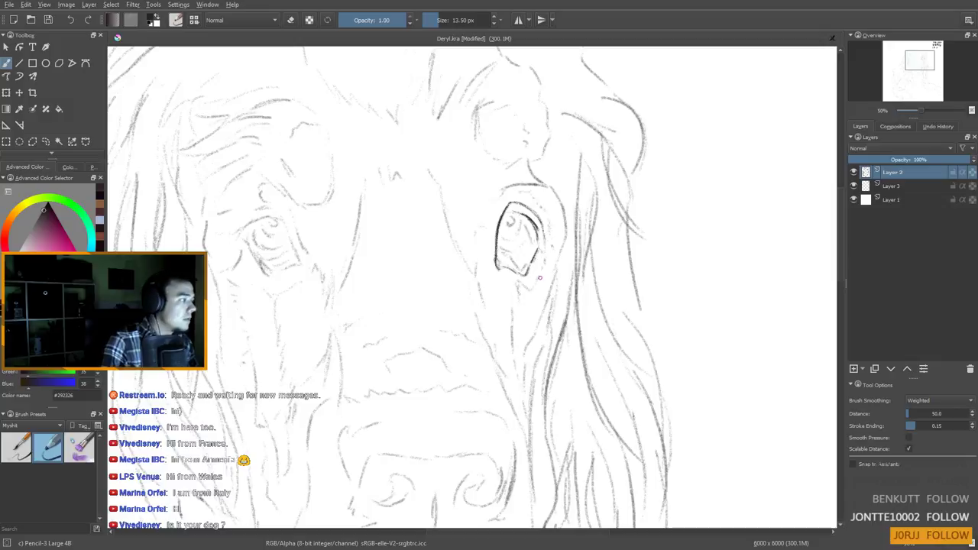
pyautogui.scroll(-2, 540, 276)
pyautogui.scroll(-1, 540, 277)
pyautogui.scroll(2, 478, 273)
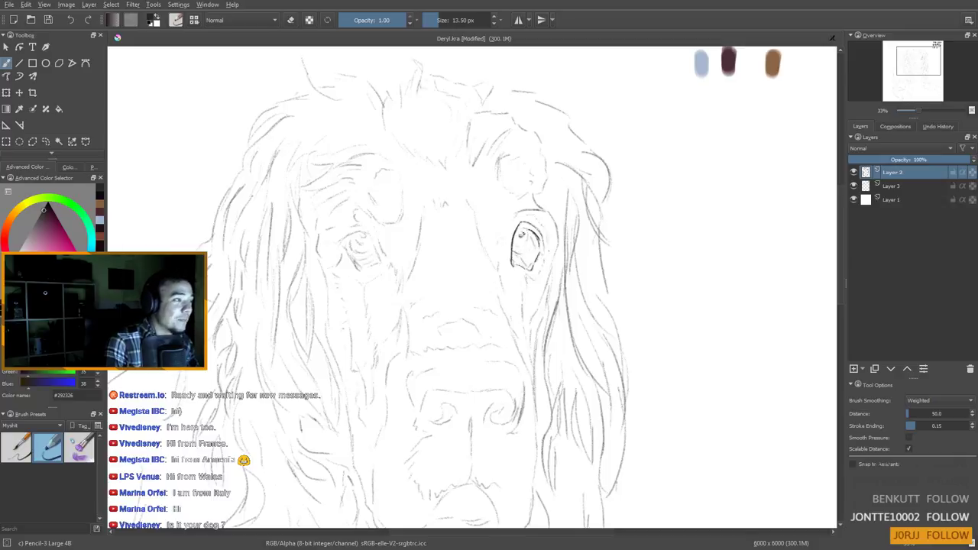
pyautogui.scroll(-3, 486, 214)
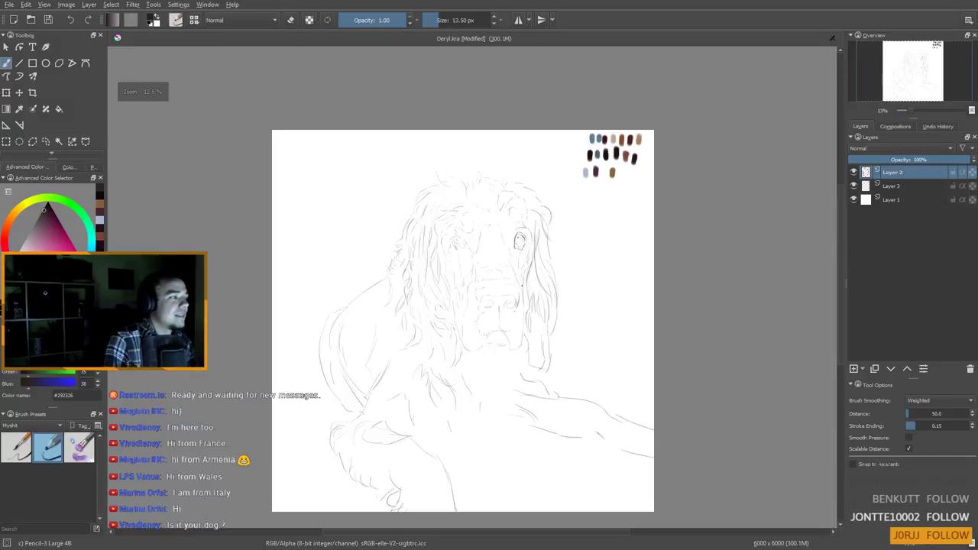
pyautogui.scroll(2, 487, 212)
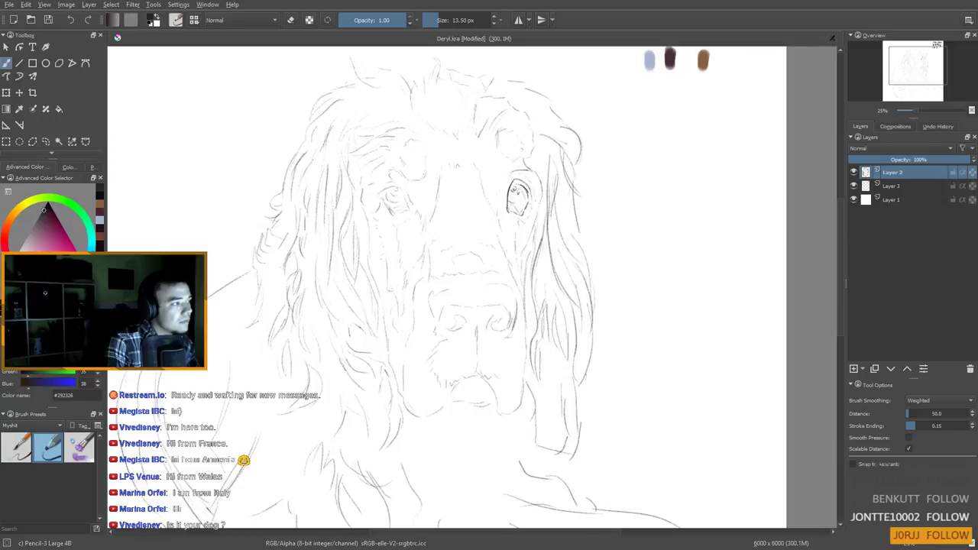
# Draw the inner details of the eye on the image's right and darken the fur lines directly below it
pyautogui.moveTo(515, 189); pyautogui.dragTo(520, 195)
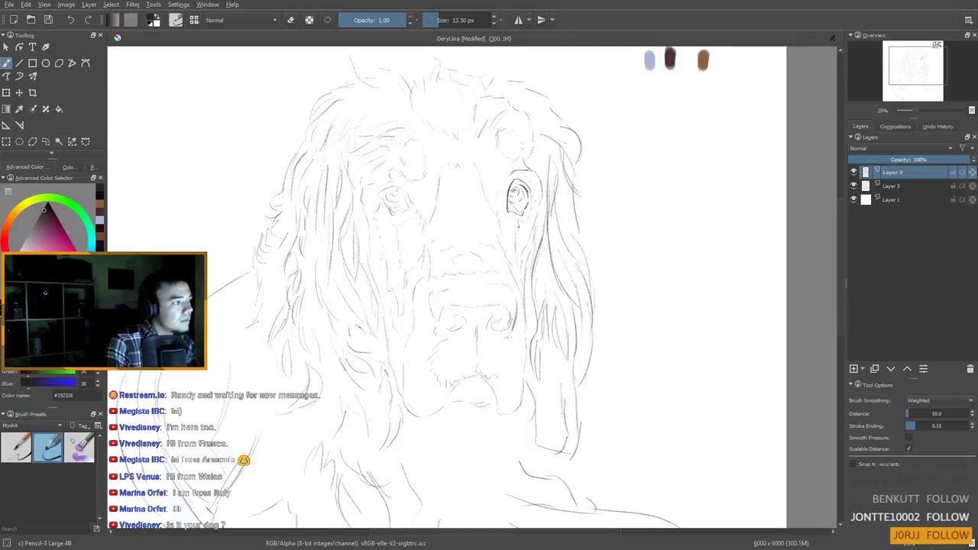
pyautogui.moveTo(519, 218); pyautogui.dragTo(522, 222)
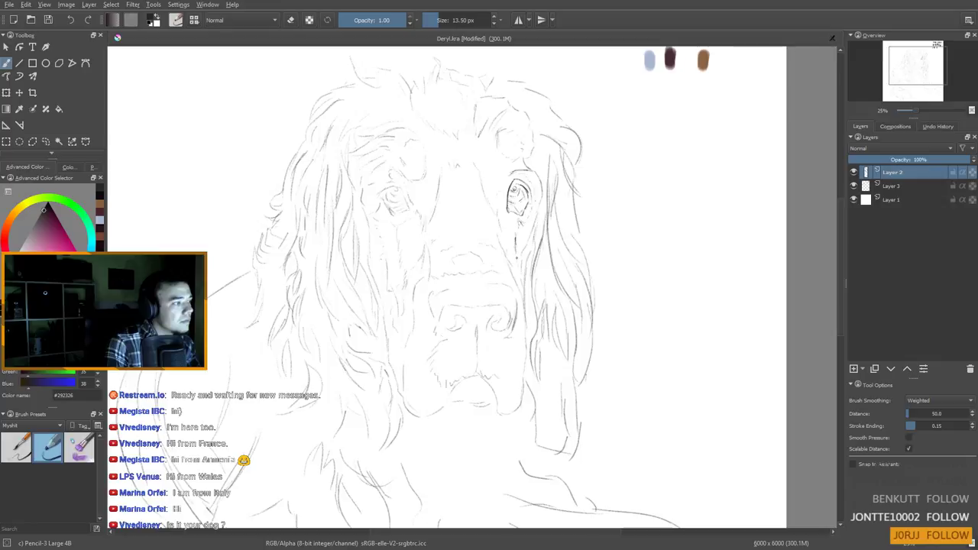
pyautogui.moveTo(495, 273)
pyautogui.mouseDown()
pyautogui.moveTo(485, 278)
pyautogui.moveTo(518, 246)
pyautogui.mouseUp()
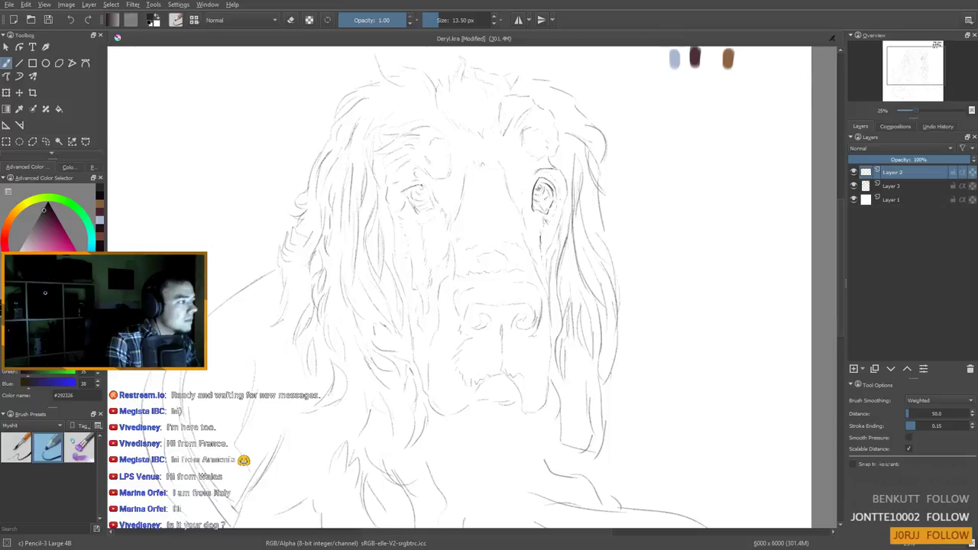
# Trace the dog's eye on the image's left in dark grey, including the lids, corner and iris details
pyautogui.moveTo(431, 196); pyautogui.dragTo(435, 208)
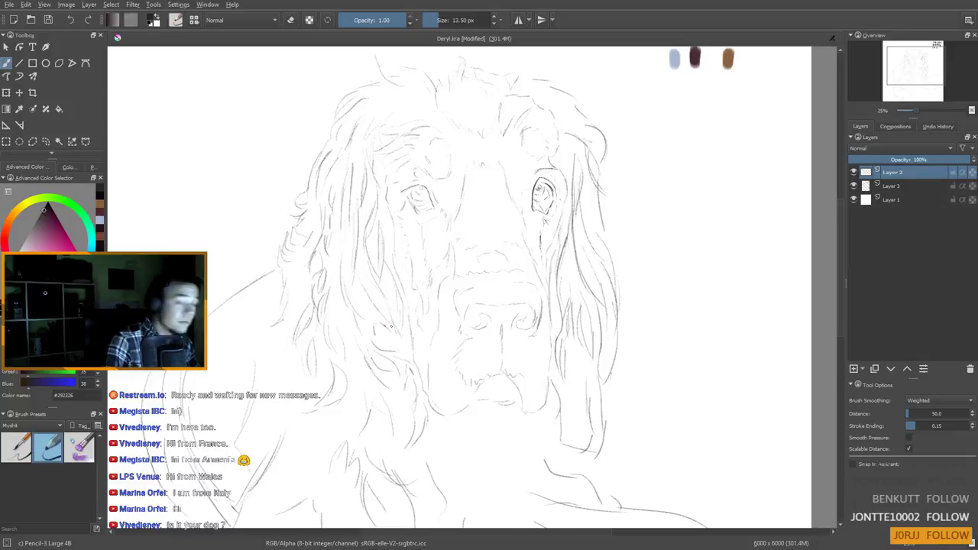
pyautogui.scroll(1, 423, 317)
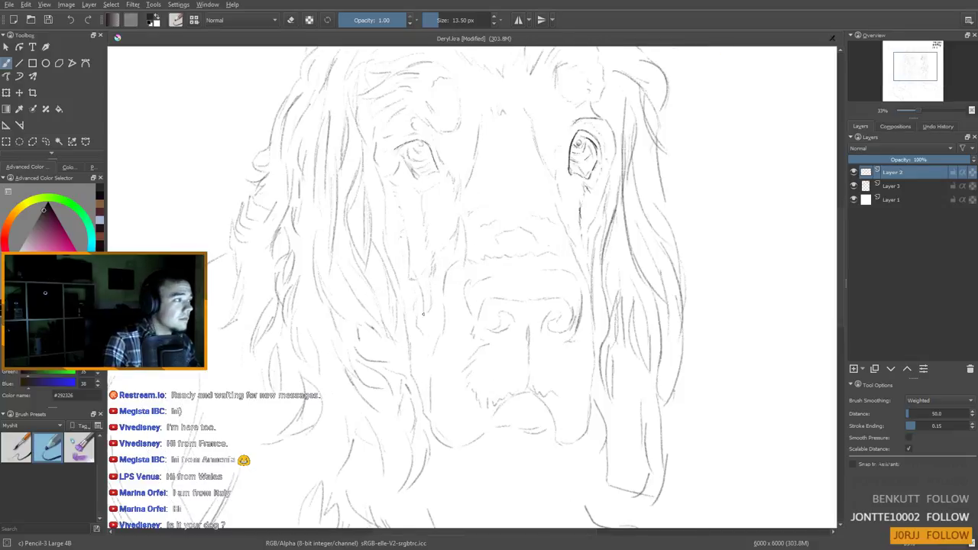
pyautogui.moveTo(424, 167); pyautogui.dragTo(428, 210)
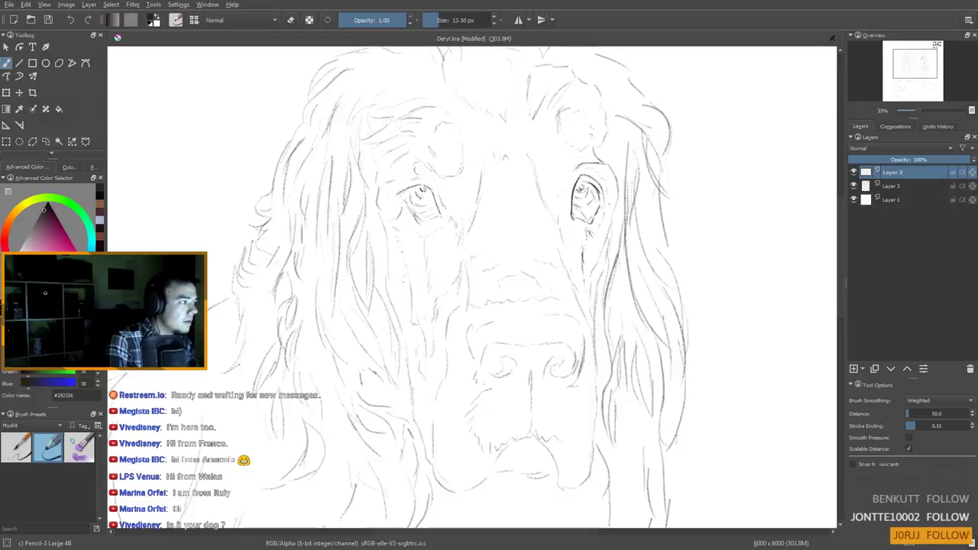
pyautogui.moveTo(422, 248); pyautogui.dragTo(422, 246)
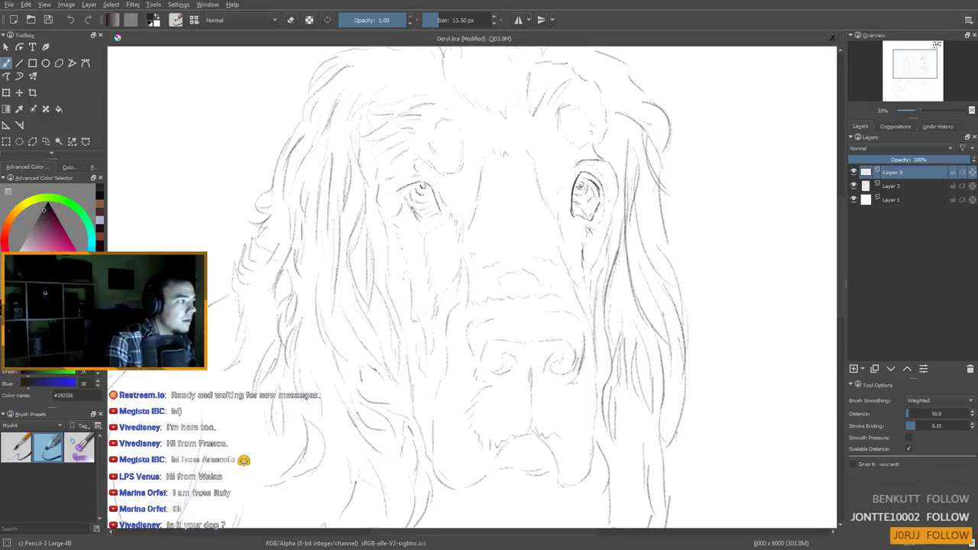
pyautogui.moveTo(410, 189); pyautogui.dragTo(398, 256)
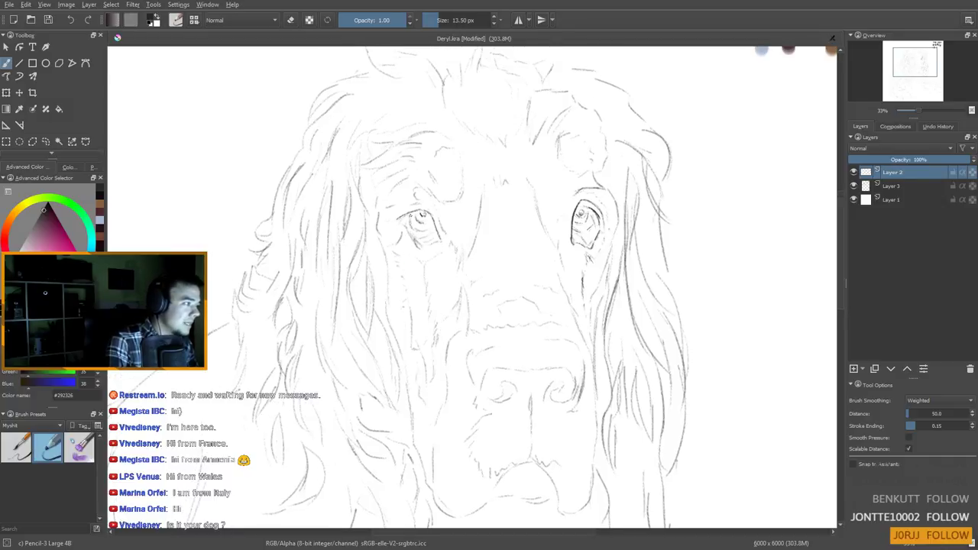
pyautogui.moveTo(411, 216); pyautogui.dragTo(429, 234)
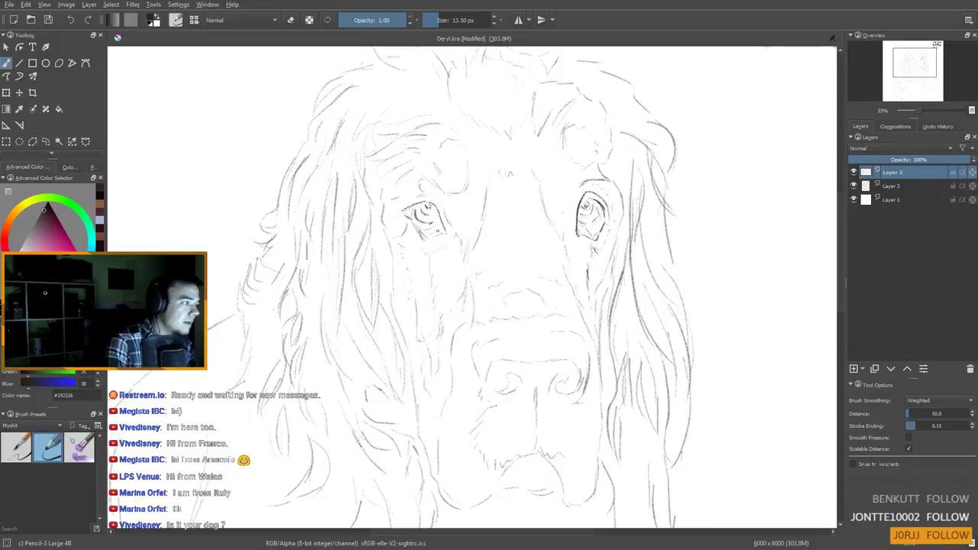
pyautogui.moveTo(426, 234); pyautogui.dragTo(441, 236)
# Touch up the upper lid line of the dog's eye on the image's left
pyautogui.scroll(-4, 399, 243)
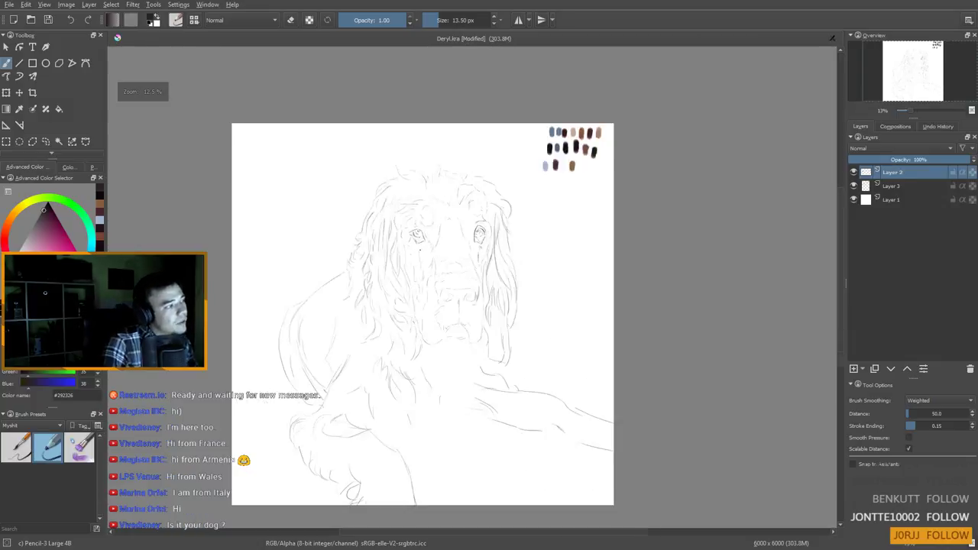
pyautogui.scroll(2, 398, 243)
pyautogui.scroll(2, 419, 236)
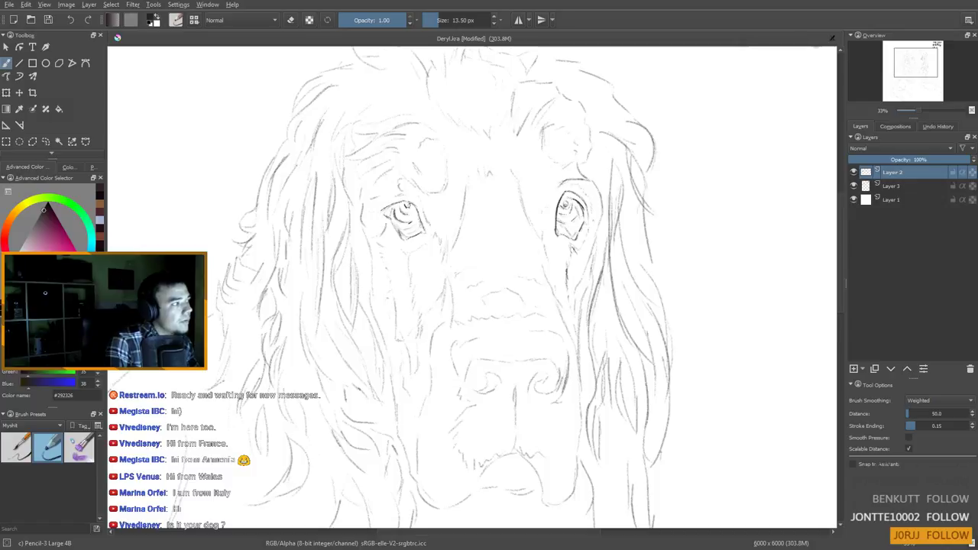
pyautogui.moveTo(392, 203); pyautogui.dragTo(406, 202)
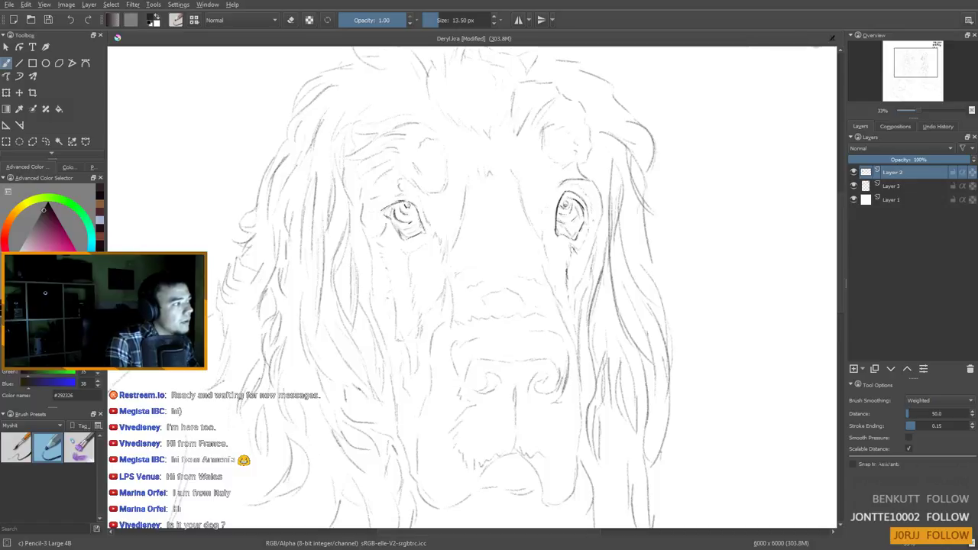
pyautogui.moveTo(440, 298)
pyautogui.mouseDown()
pyautogui.moveTo(436, 237)
pyautogui.moveTo(387, 257)
pyautogui.mouseUp()
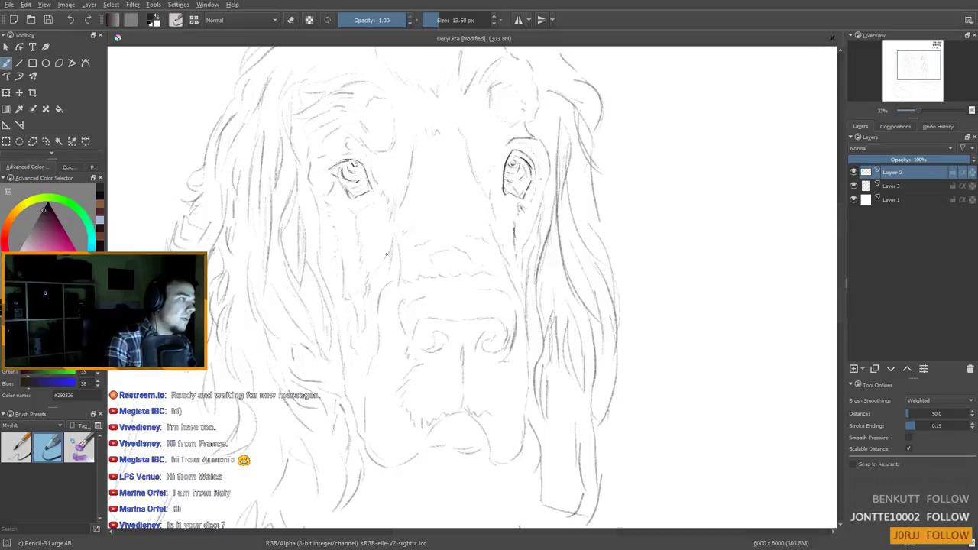
pyautogui.scroll(-3, 387, 254)
pyautogui.scroll(2, 387, 252)
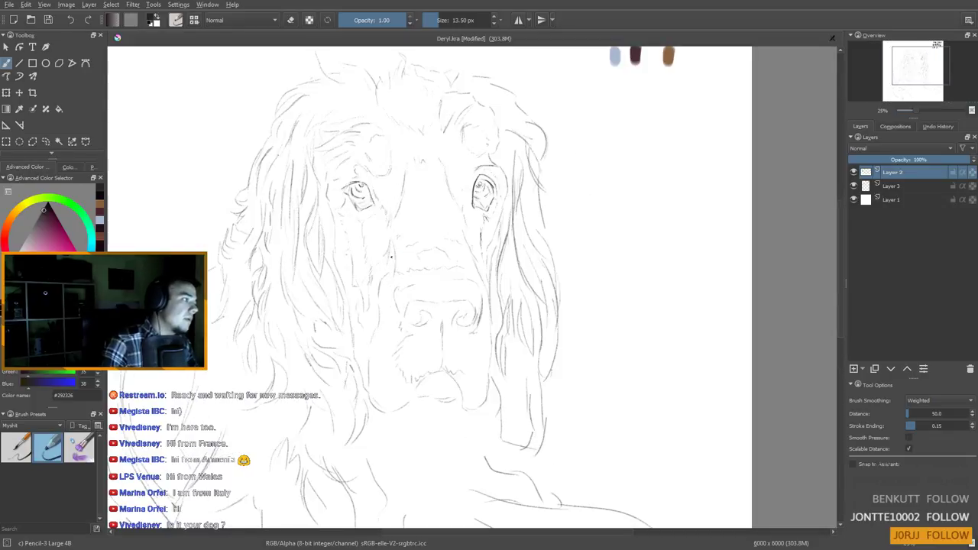
# Darken both of the dog's nostrils and the vertical line running from the nose down to the mouth
pyautogui.moveTo(414, 227); pyautogui.dragTo(412, 233)
pyautogui.moveTo(400, 309); pyautogui.dragTo(384, 352)
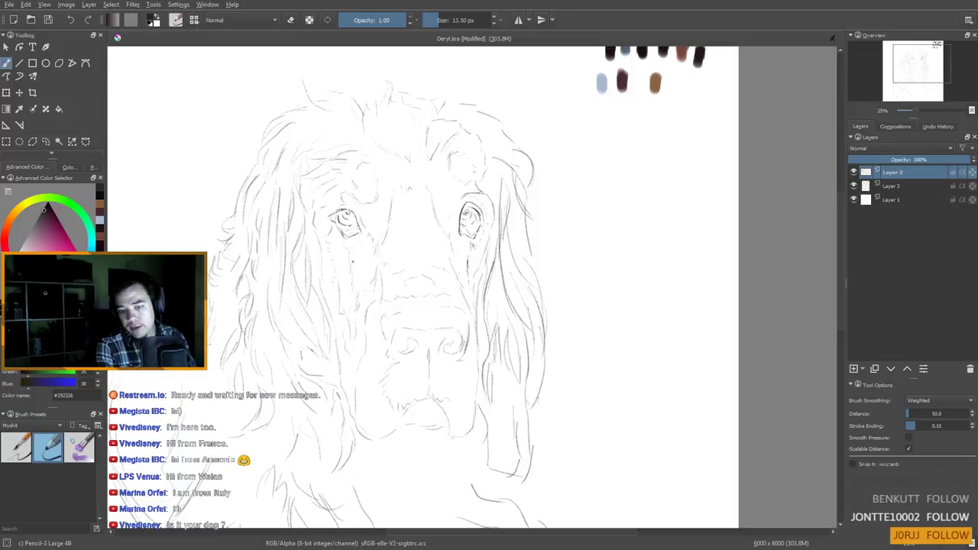
pyautogui.moveTo(385, 219); pyautogui.dragTo(396, 163)
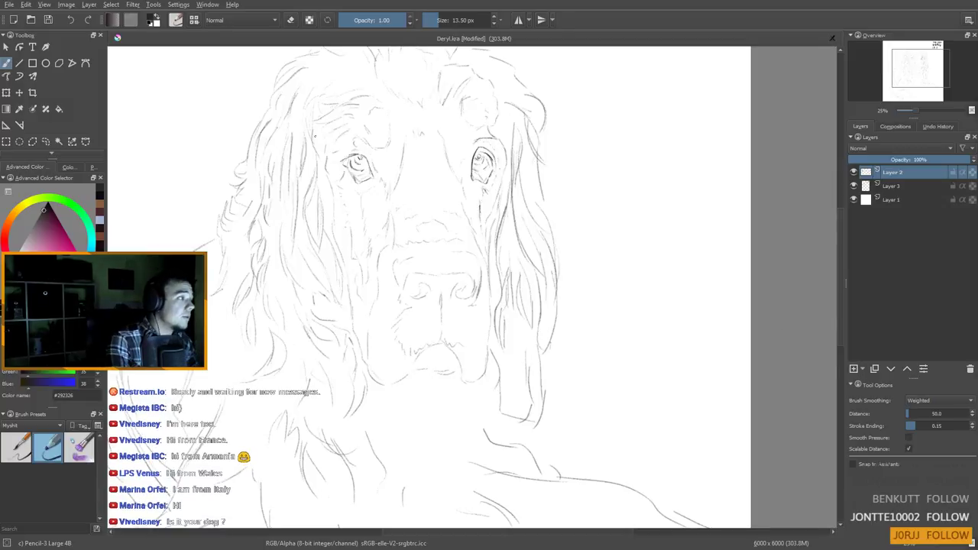
pyautogui.moveTo(405, 139)
pyautogui.mouseDown()
pyautogui.moveTo(394, 201)
pyautogui.moveTo(345, 206)
pyautogui.moveTo(342, 197)
pyautogui.mouseUp()
pyautogui.moveTo(391, 305); pyautogui.dragTo(389, 249)
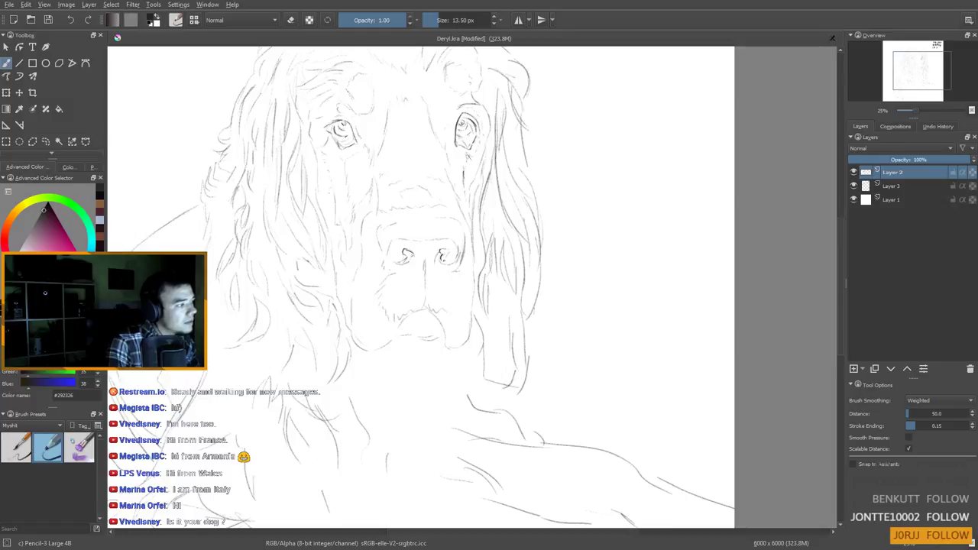
pyautogui.moveTo(424, 255); pyautogui.dragTo(425, 295)
pyautogui.moveTo(424, 276)
pyautogui.mouseDown()
pyautogui.moveTo(425, 295)
pyautogui.moveTo(380, 364)
pyautogui.moveTo(389, 378)
pyautogui.moveTo(390, 330)
pyautogui.mouseUp()
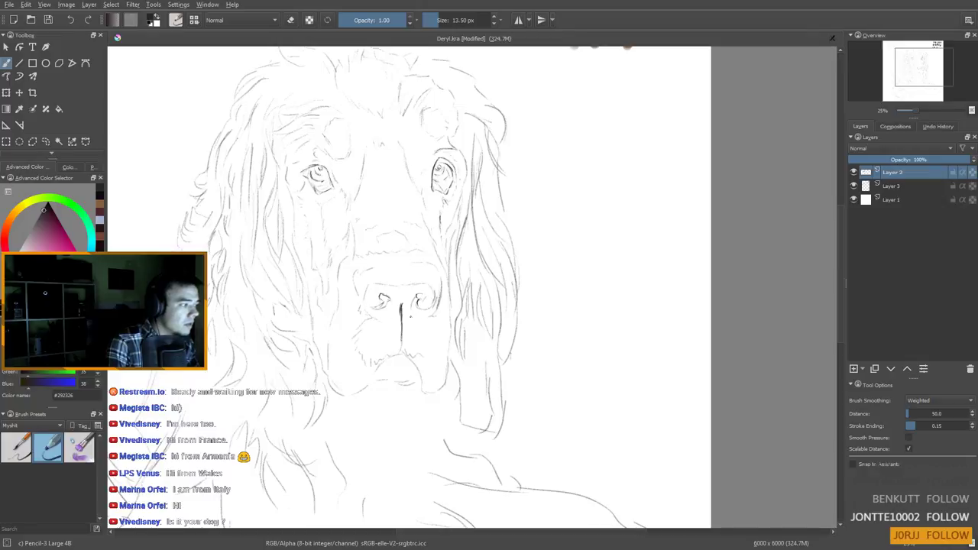
pyautogui.moveTo(388, 297); pyautogui.dragTo(389, 303)
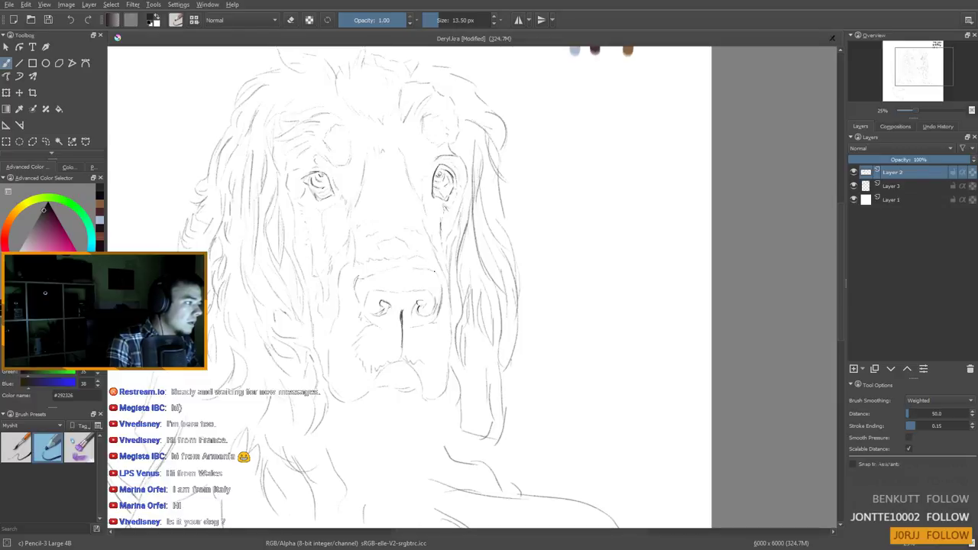
# Darken the nose's outer edge on the image's right and trace the arched mouth line with the lip curve beside it
pyautogui.moveTo(443, 294); pyautogui.dragTo(437, 316)
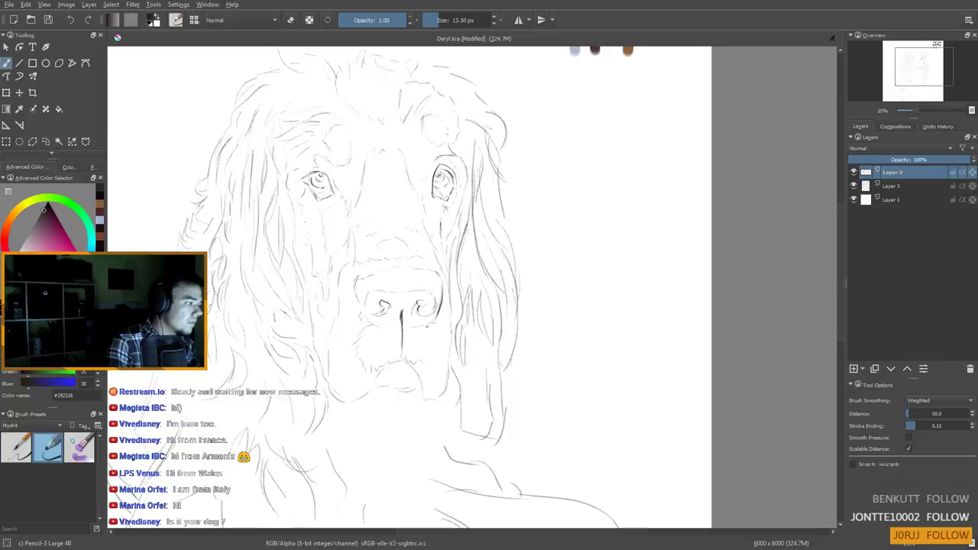
pyautogui.moveTo(388, 363); pyautogui.dragTo(391, 318)
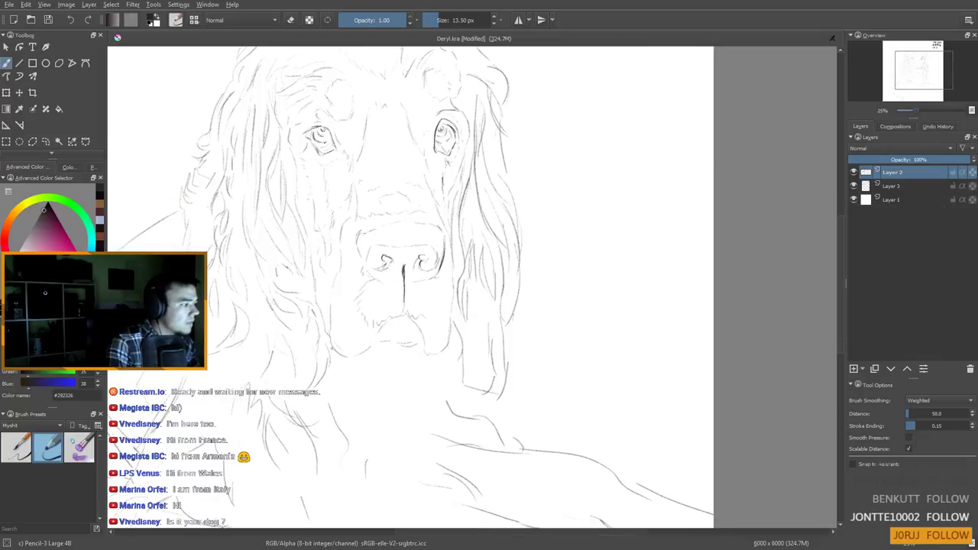
pyautogui.moveTo(344, 354)
pyautogui.mouseDown()
pyautogui.moveTo(362, 353)
pyautogui.moveTo(386, 325)
pyautogui.moveTo(424, 341)
pyautogui.mouseUp()
pyautogui.moveTo(412, 354)
pyautogui.mouseDown()
pyautogui.moveTo(434, 446)
pyautogui.moveTo(439, 333)
pyautogui.mouseUp()
pyautogui.scroll(-2, 435, 448)
pyautogui.scroll(-2, 439, 333)
pyautogui.scroll(2, 439, 333)
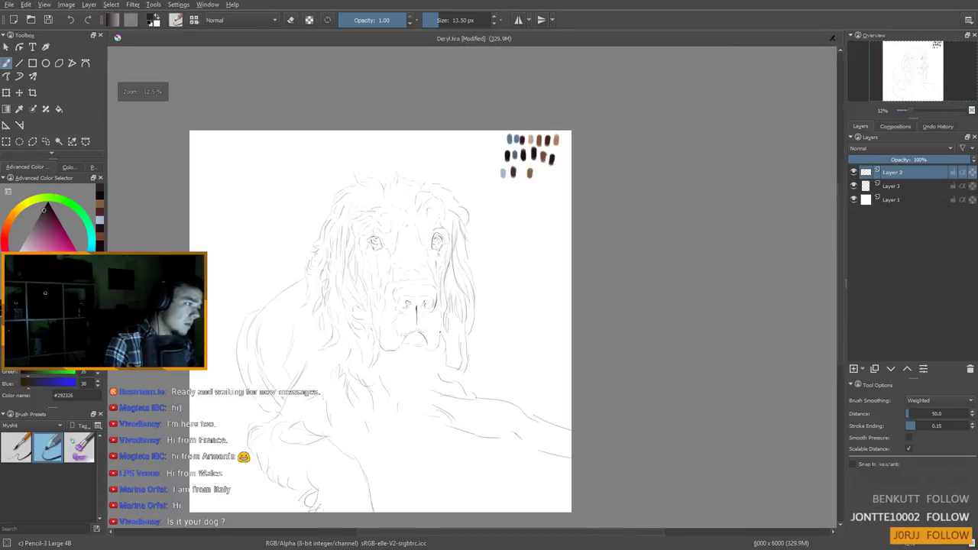
# Darken the outline and inner fur ticks of the brow patch above the eye on the image's right
pyautogui.scroll(3, 423, 342)
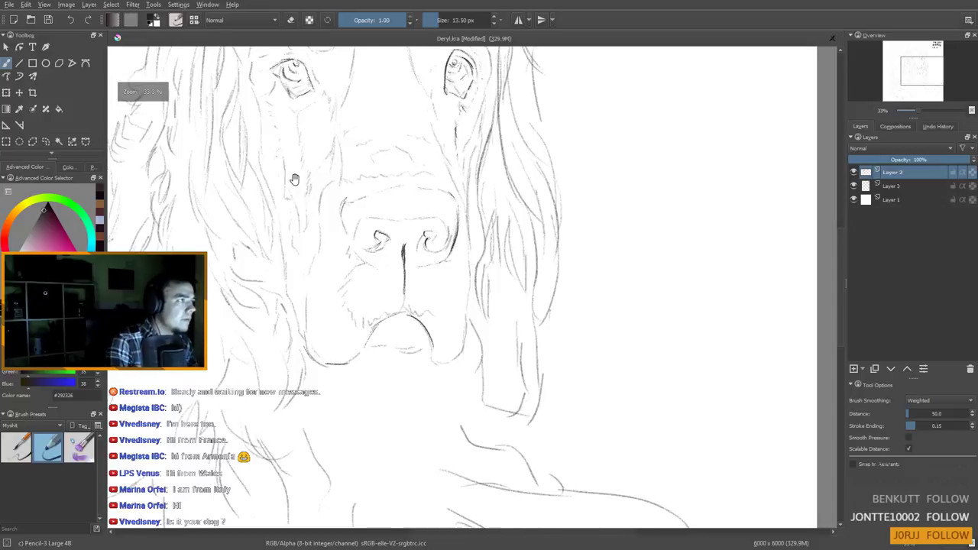
pyautogui.scroll(-1, 422, 342)
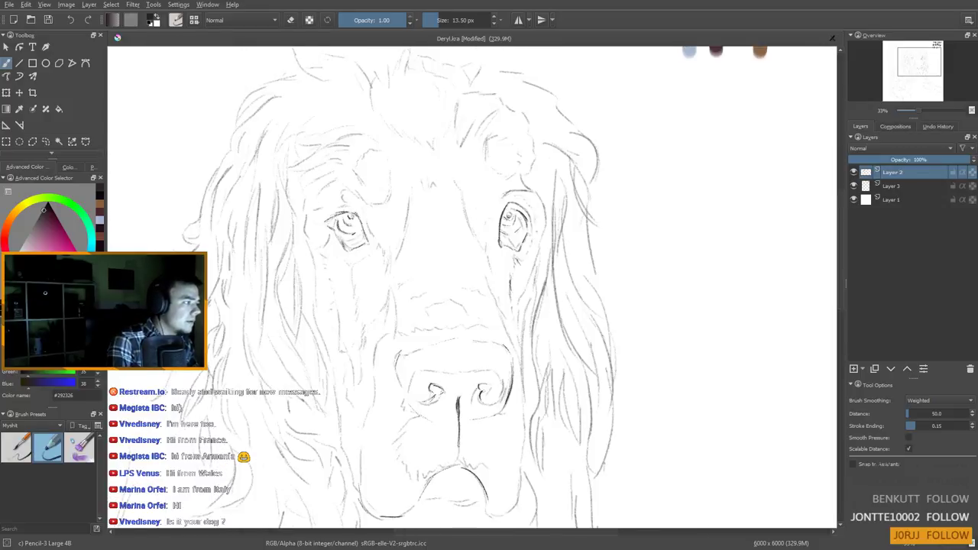
pyautogui.moveTo(354, 216); pyautogui.dragTo(330, 208)
pyautogui.moveTo(333, 284)
pyautogui.mouseDown()
pyautogui.moveTo(306, 256)
pyautogui.moveTo(251, 276)
pyautogui.mouseUp()
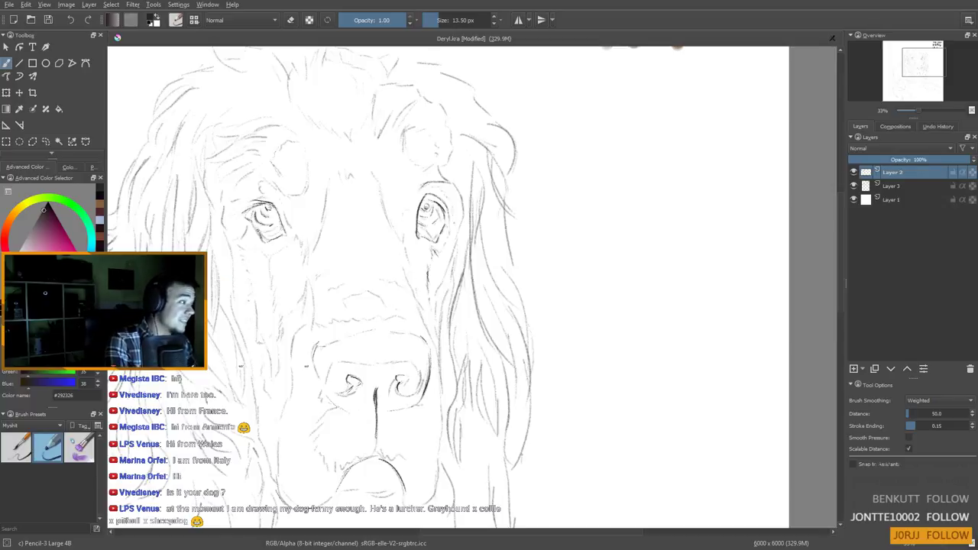
pyautogui.moveTo(263, 263); pyautogui.dragTo(256, 239)
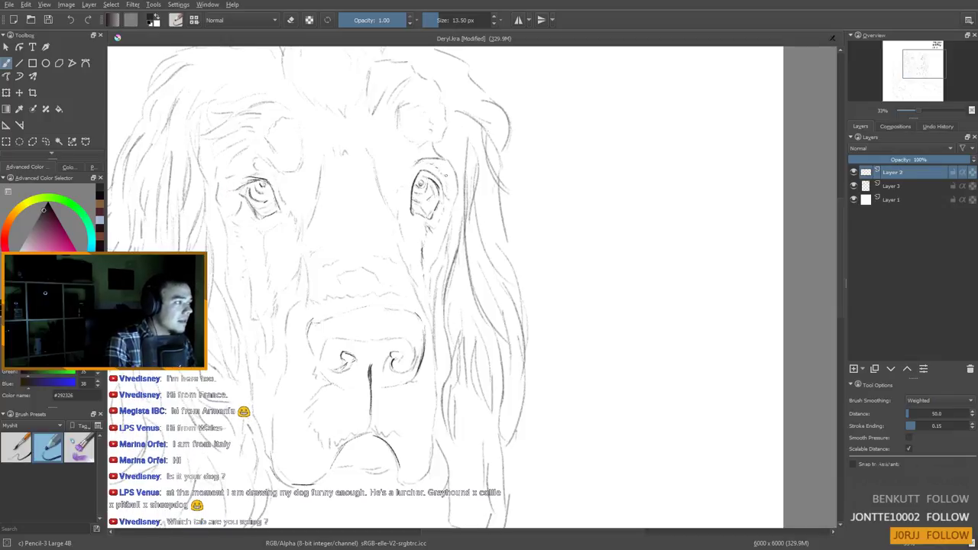
pyautogui.moveTo(392, 329); pyautogui.dragTo(454, 441)
pyautogui.moveTo(460, 224)
pyautogui.mouseDown()
pyautogui.moveTo(457, 237)
pyautogui.moveTo(481, 257)
pyautogui.mouseUp()
pyautogui.moveTo(464, 217); pyautogui.dragTo(490, 225)
pyautogui.moveTo(454, 284); pyautogui.dragTo(531, 281)
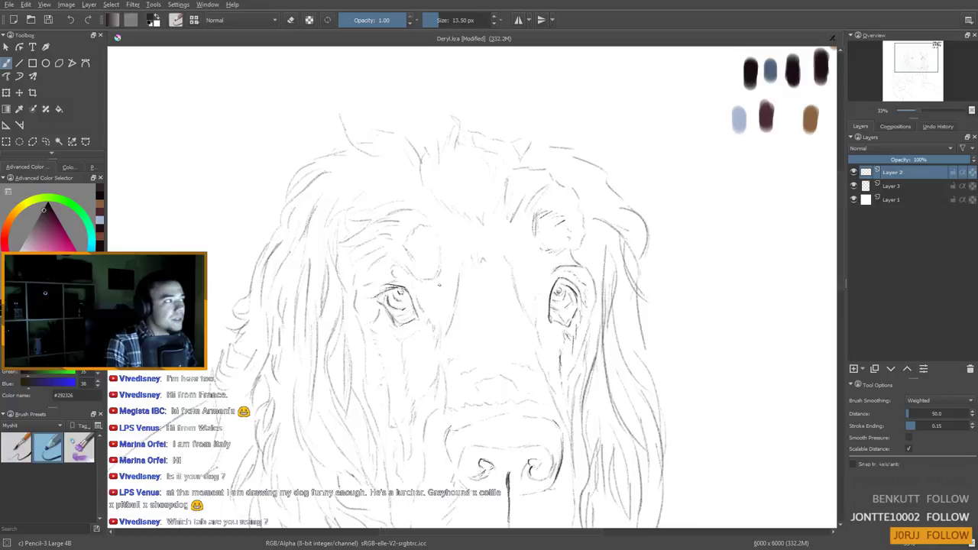
# Check the dog's facial proportions in a horizontally mirrored view, ending with the canvas back in its normal orientation
pyautogui.scroll(-2, 440, 285)
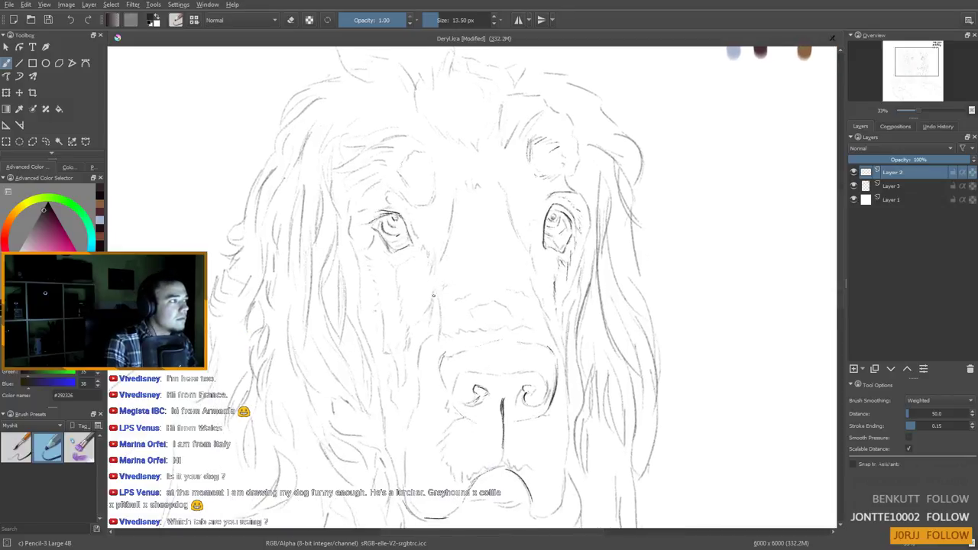
pyautogui.press('m')
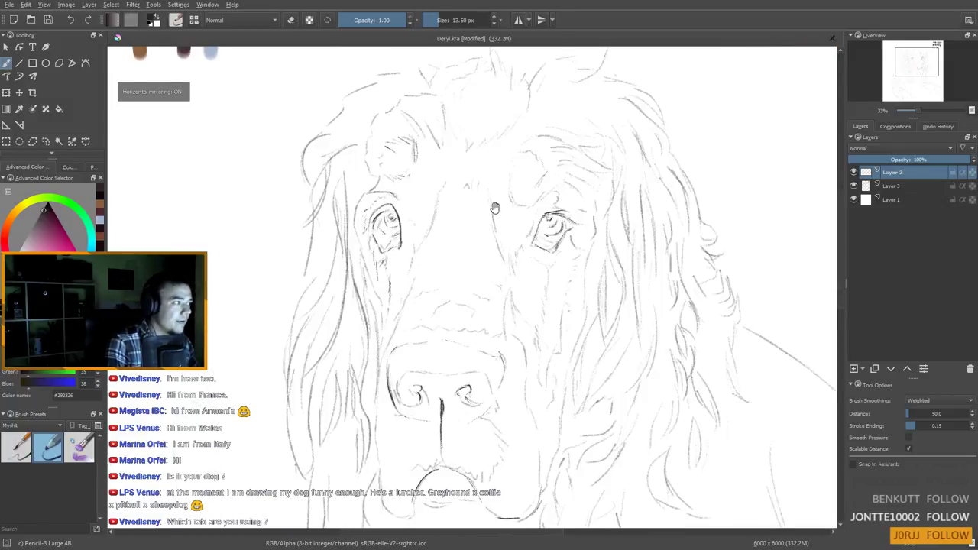
pyautogui.moveTo(500, 180)
pyautogui.mouseDown()
pyautogui.moveTo(526, 175)
pyautogui.moveTo(524, 210)
pyautogui.mouseUp()
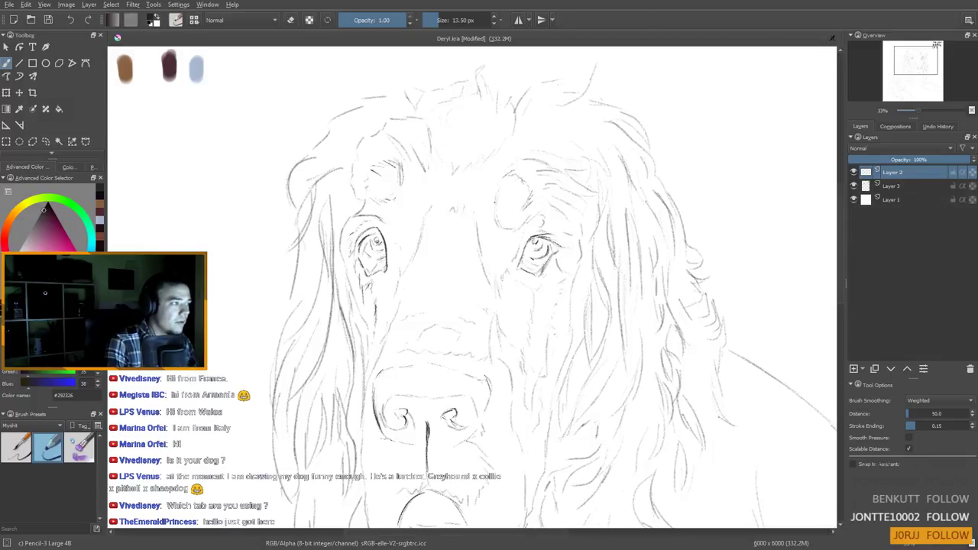
pyautogui.moveTo(491, 231); pyautogui.dragTo(489, 219)
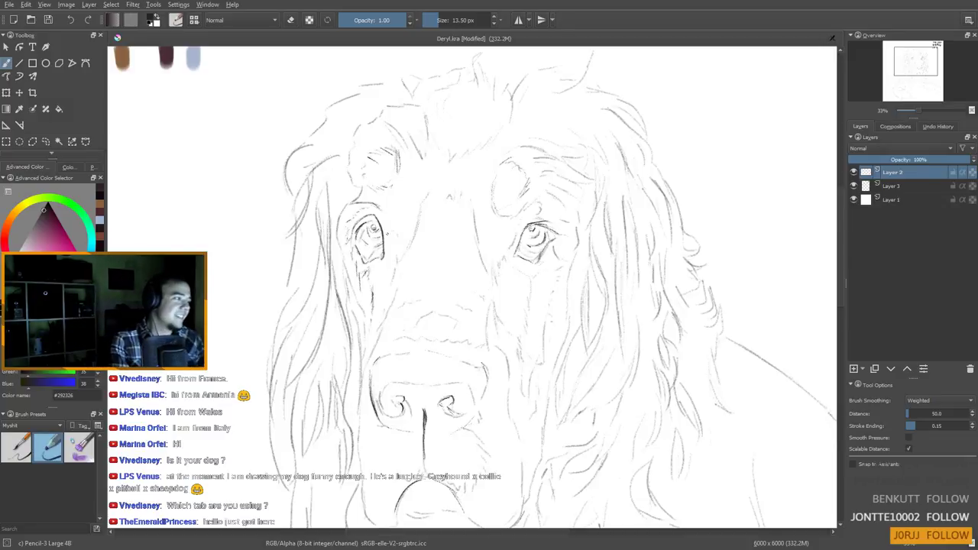
pyautogui.scroll(-2, 386, 265)
pyautogui.press('m')
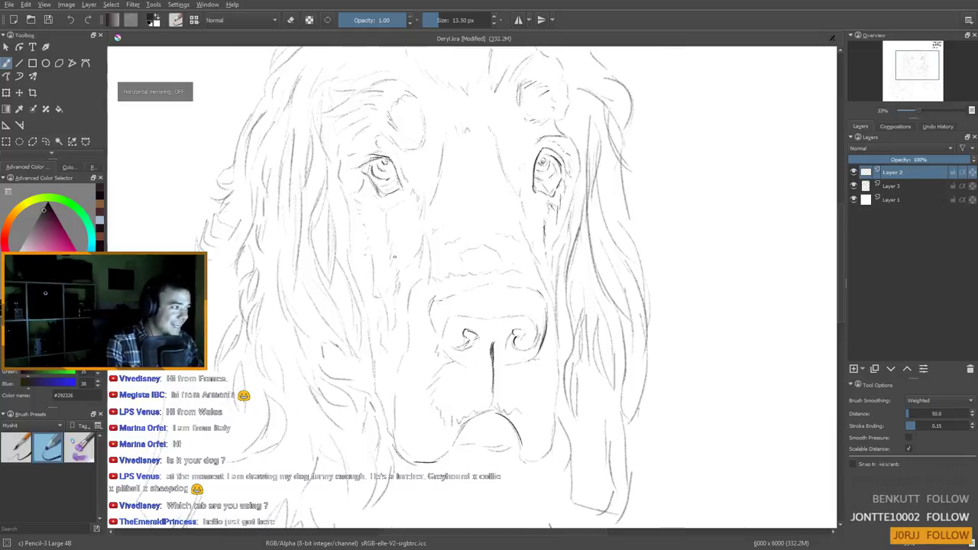
# Darken the muzzle contour on the image's right from bridge to jaw, and the cheek line on the image's left down to the lip
pyautogui.scroll(2, 394, 253)
pyautogui.moveTo(490, 192)
pyautogui.mouseDown()
pyautogui.moveTo(553, 374)
pyautogui.moveTo(564, 334)
pyautogui.moveTo(571, 347)
pyautogui.moveTo(562, 449)
pyautogui.moveTo(531, 465)
pyautogui.moveTo(557, 468)
pyautogui.mouseUp()
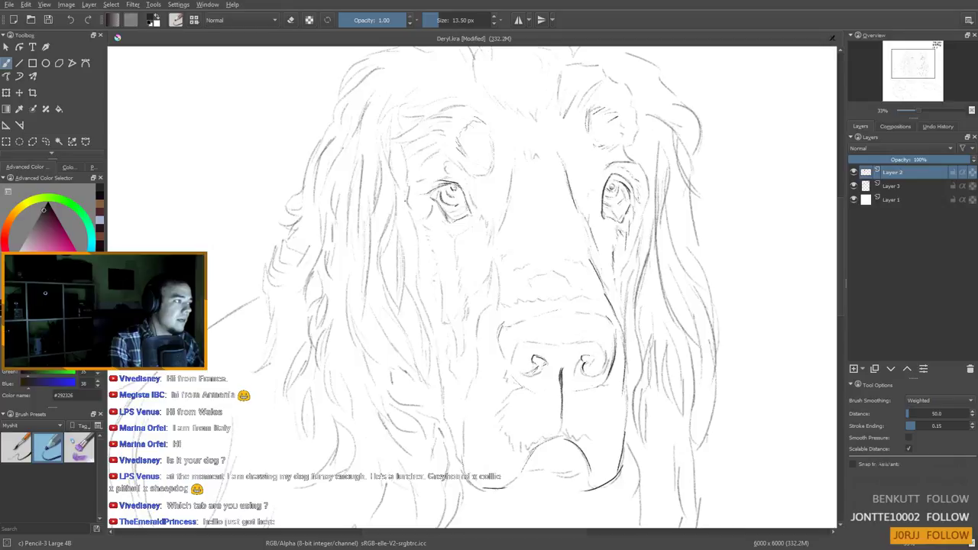
pyautogui.moveTo(406, 182); pyautogui.dragTo(420, 229)
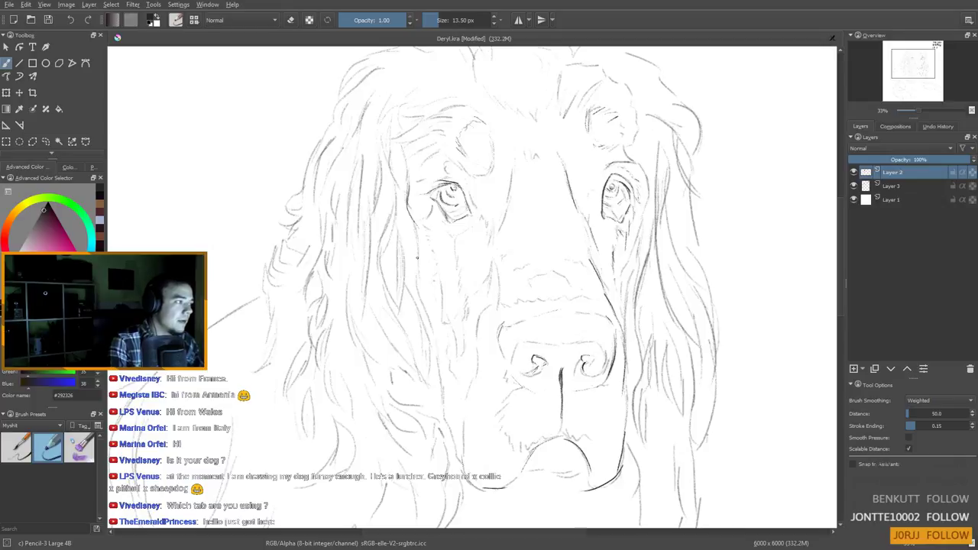
pyautogui.moveTo(419, 283); pyautogui.dragTo(442, 348)
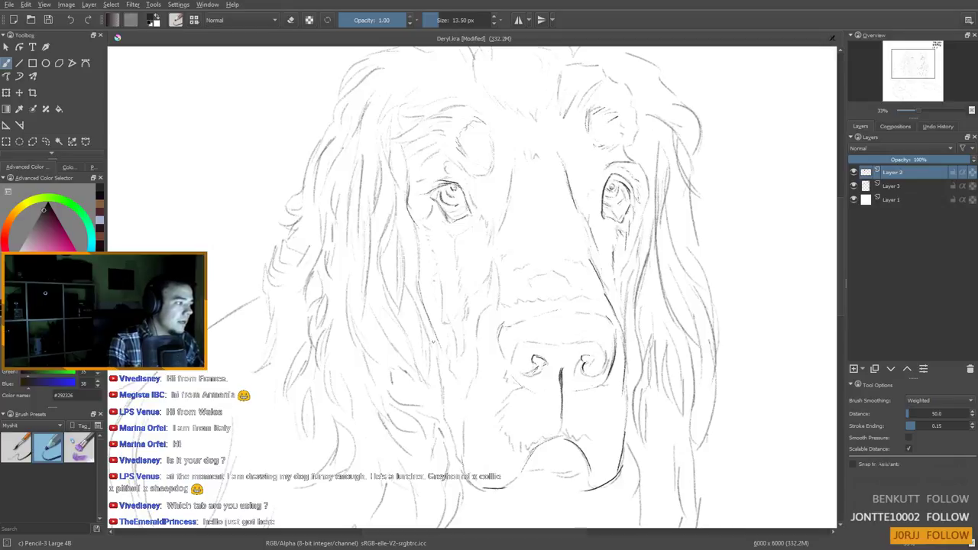
pyautogui.scroll(-3, 441, 388)
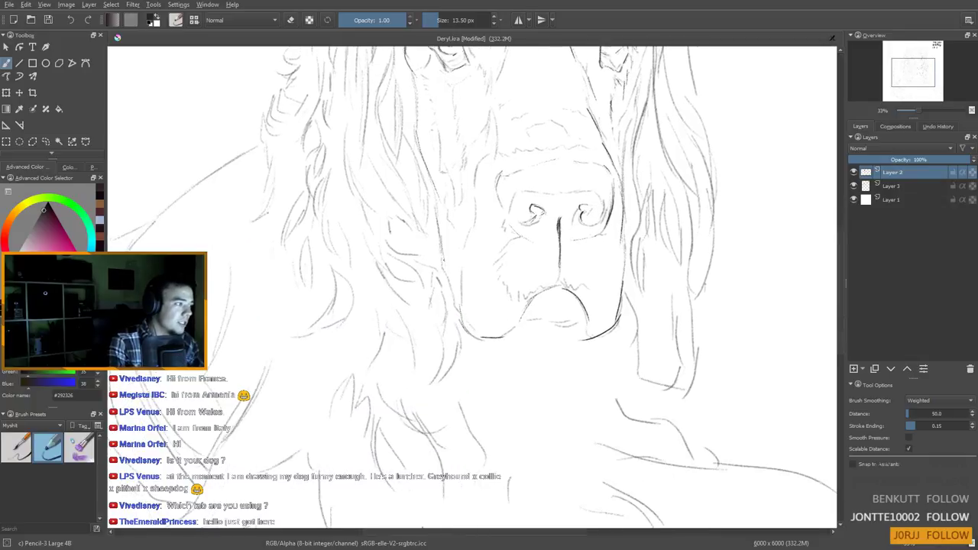
pyautogui.scroll(2, 512, 387)
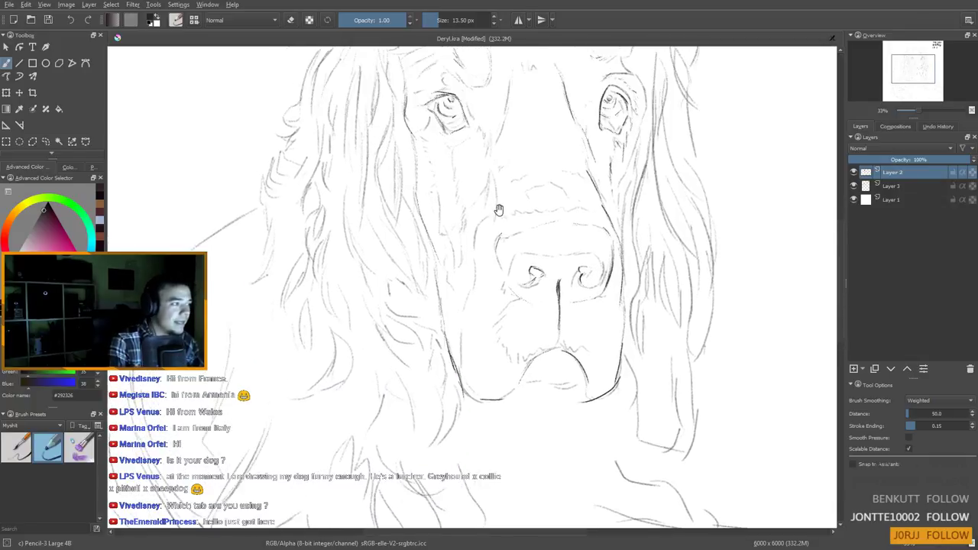
pyautogui.scroll(1, 520, 358)
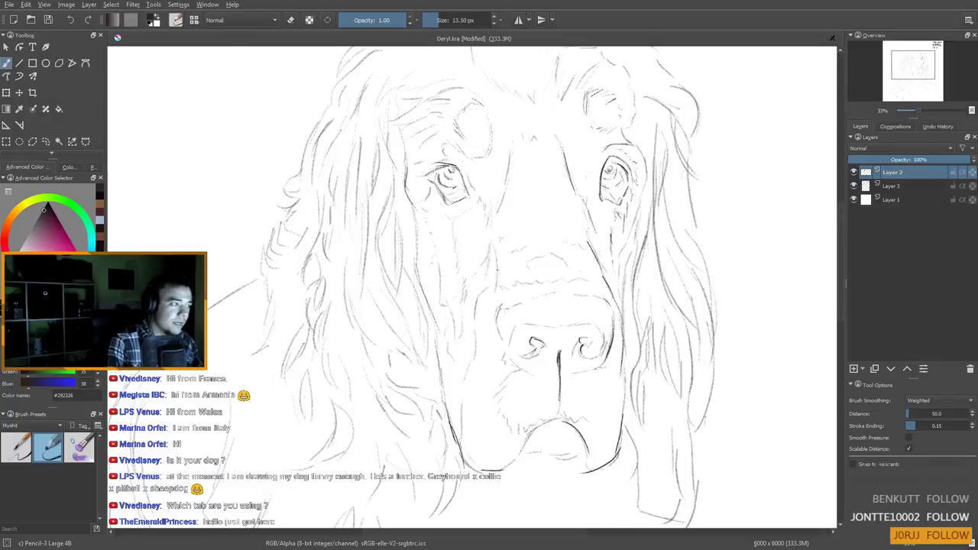
pyautogui.scroll(-1, 482, 331)
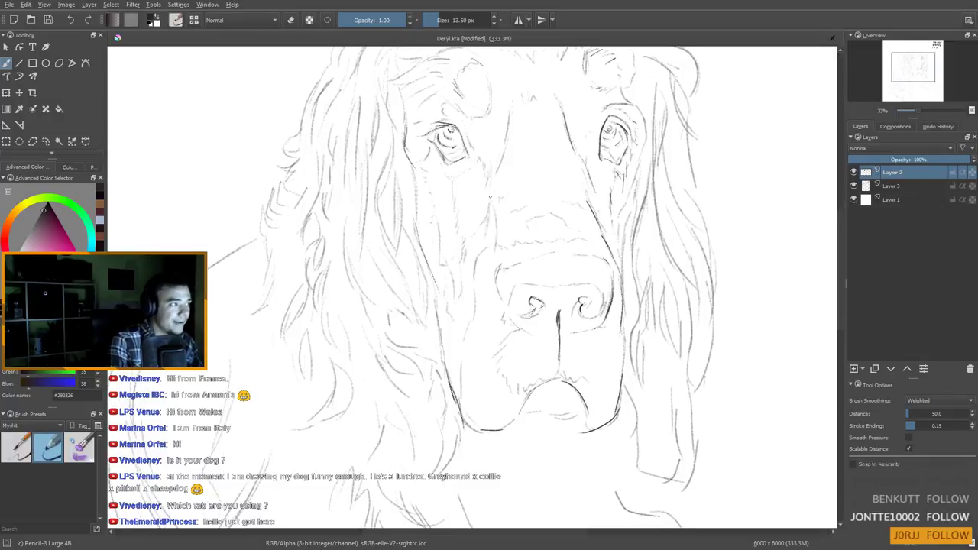
# Darken the muzzle fur beside the nose on the image's left and the line running across above the nostrils
pyautogui.scroll(-1, 497, 245)
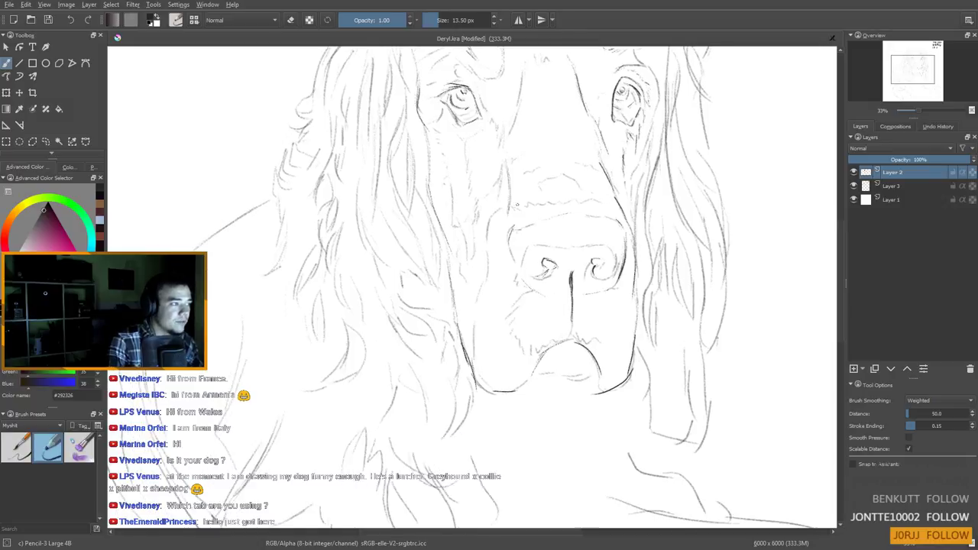
pyautogui.moveTo(579, 219); pyautogui.dragTo(569, 216)
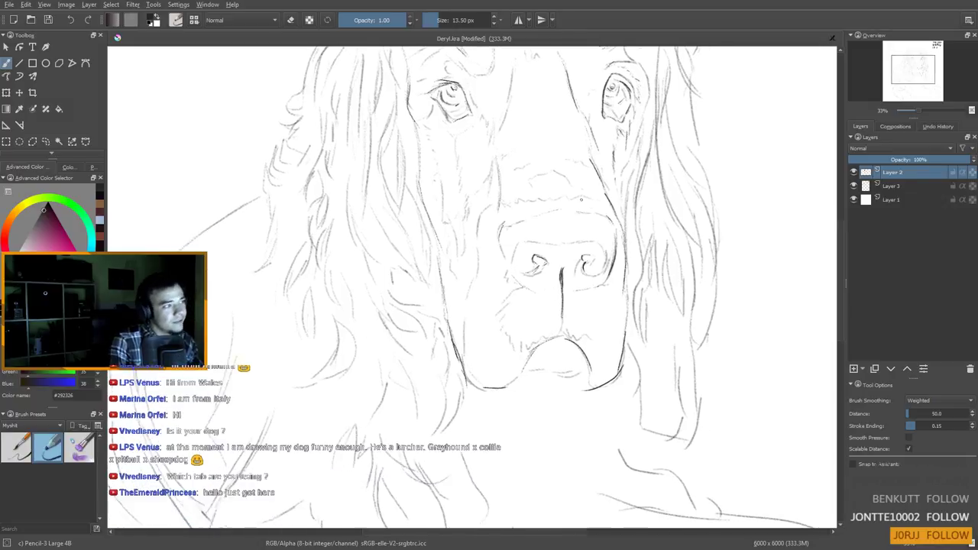
pyautogui.scroll(-1, 559, 238)
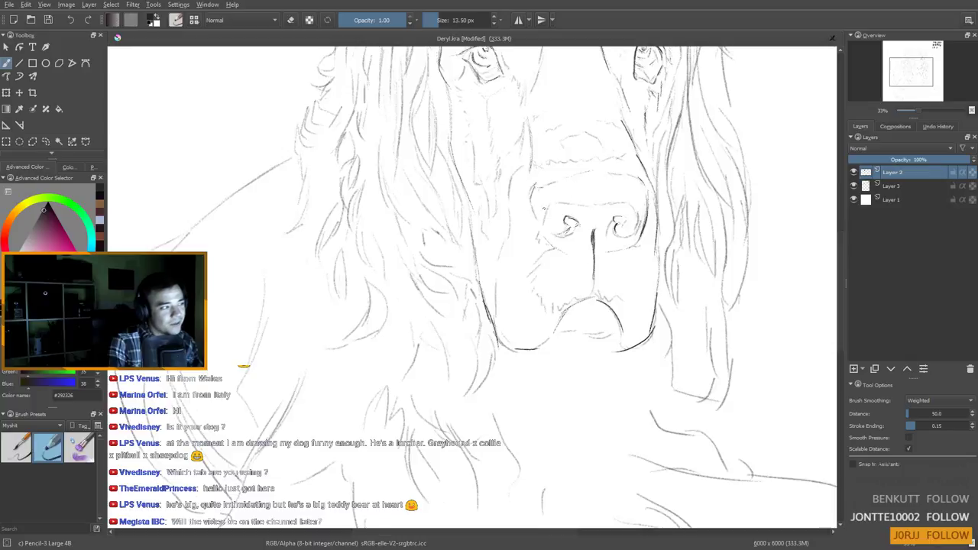
pyautogui.scroll(-1, 575, 178)
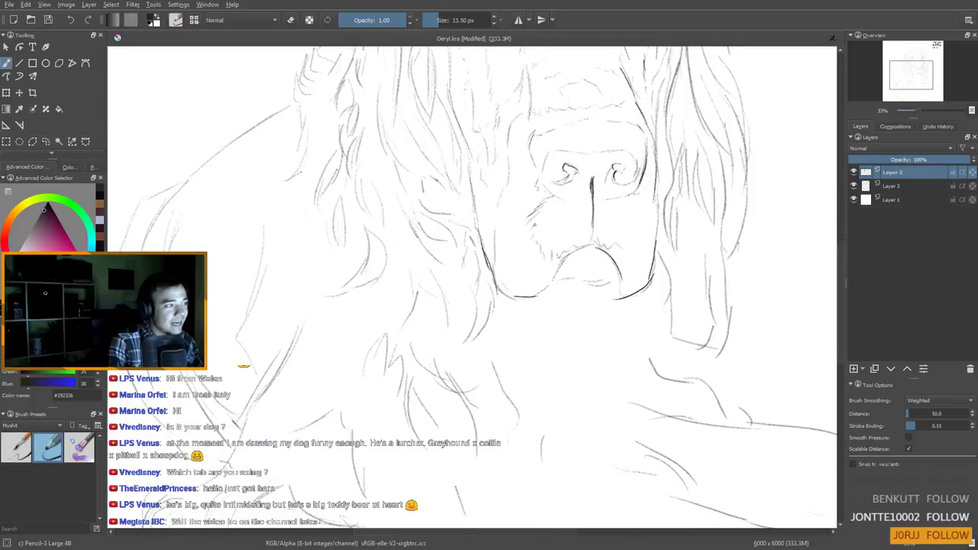
pyautogui.scroll(-1, 542, 310)
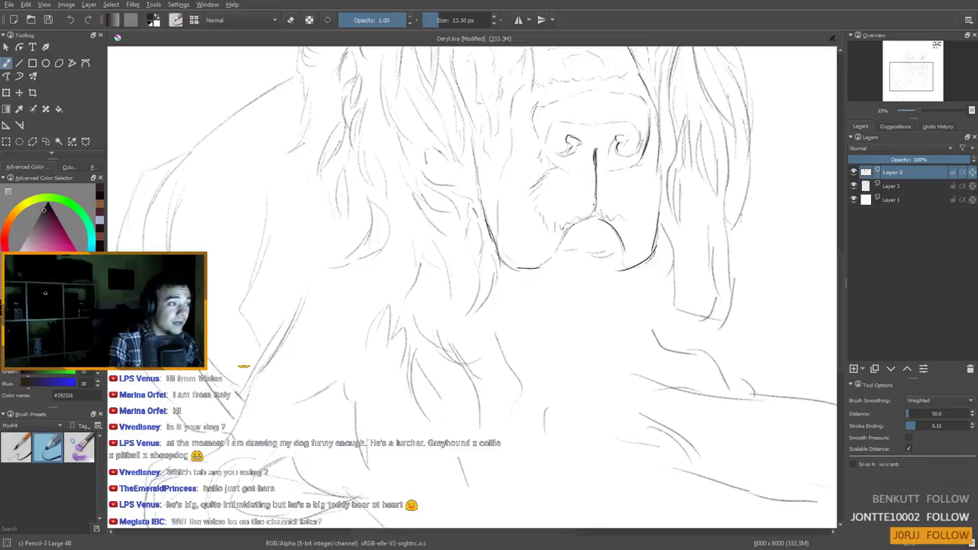
pyautogui.moveTo(598, 293); pyautogui.dragTo(583, 382)
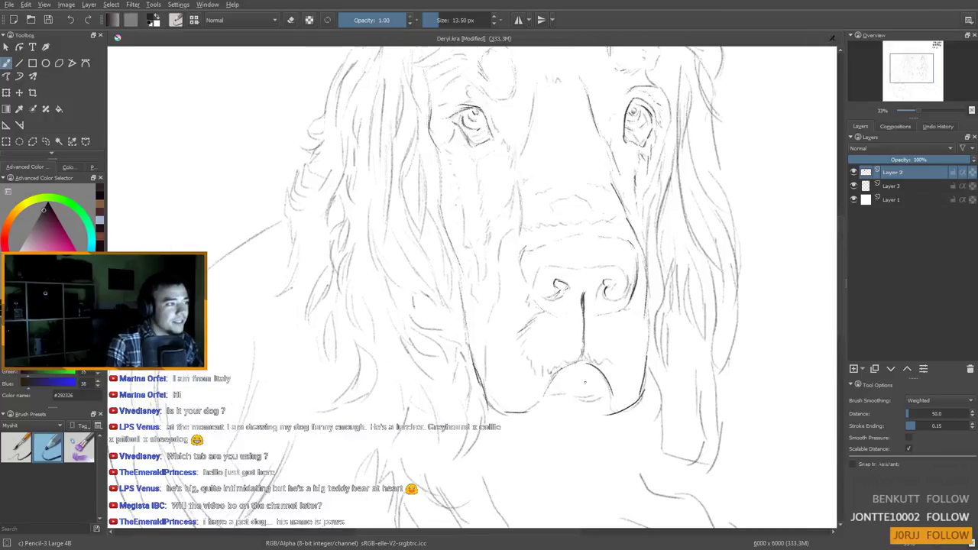
pyautogui.moveTo(533, 283)
pyautogui.mouseDown()
pyautogui.moveTo(574, 265)
pyautogui.moveTo(620, 265)
pyautogui.moveTo(632, 281)
pyautogui.moveTo(553, 366)
pyautogui.mouseUp()
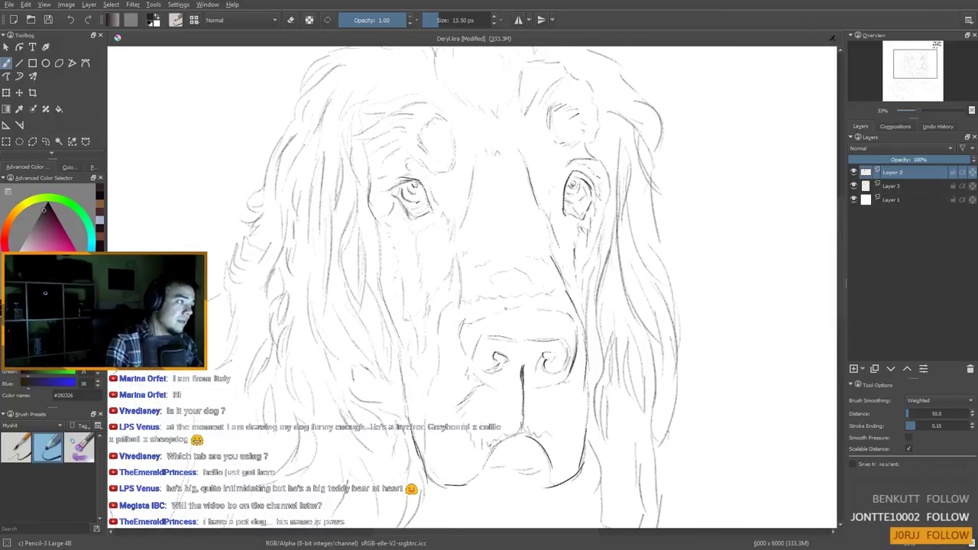
# Darken the curved outline of the hair tuft in the centre of the dog's forehead
pyautogui.moveTo(493, 275); pyautogui.dragTo(543, 265)
pyautogui.moveTo(482, 199)
pyautogui.mouseDown()
pyautogui.moveTo(502, 270)
pyautogui.moveTo(502, 346)
pyautogui.mouseUp()
pyautogui.moveTo(509, 197)
pyautogui.mouseDown()
pyautogui.moveTo(538, 235)
pyautogui.moveTo(585, 235)
pyautogui.mouseUp()
pyautogui.moveTo(595, 198); pyautogui.dragTo(593, 224)
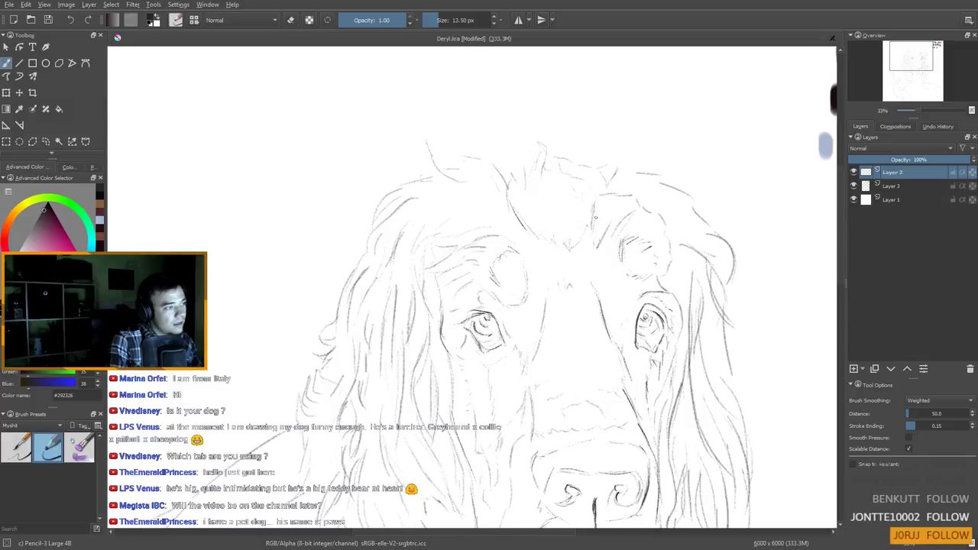
# Darken the upright hair lock on top of the head and the upper head contour on the image's left
pyautogui.moveTo(429, 127); pyautogui.dragTo(461, 180)
pyautogui.moveTo(428, 149); pyautogui.dragTo(464, 181)
pyautogui.moveTo(431, 130)
pyautogui.mouseDown()
pyautogui.moveTo(434, 159)
pyautogui.moveTo(394, 185)
pyautogui.moveTo(371, 229)
pyautogui.mouseUp()
pyautogui.moveTo(418, 194); pyautogui.dragTo(365, 248)
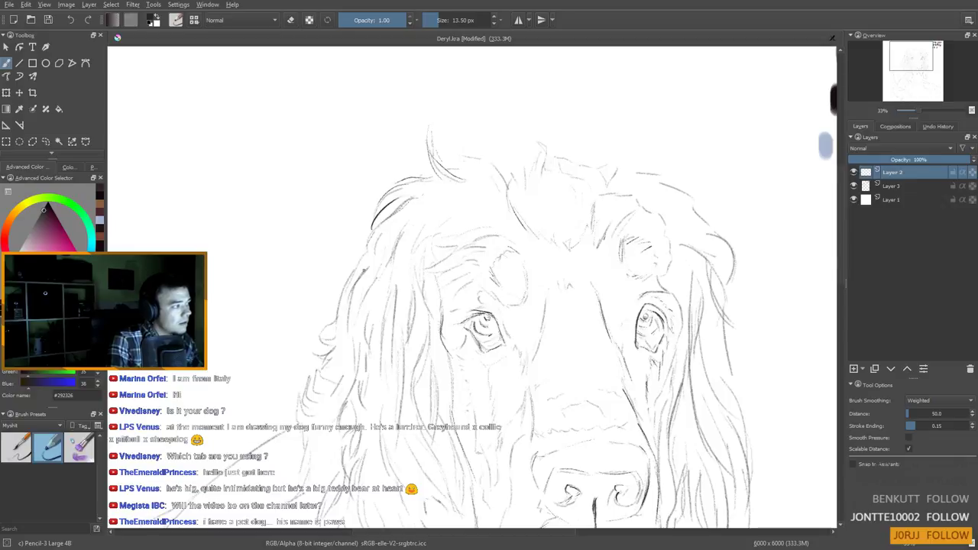
# Trace the wavy outer edge and upper locks of the ear on the image's left in dark grey
pyautogui.moveTo(401, 212)
pyautogui.mouseDown()
pyautogui.moveTo(333, 324)
pyautogui.moveTo(315, 322)
pyautogui.moveTo(320, 338)
pyautogui.mouseUp()
pyautogui.moveTo(370, 262)
pyautogui.mouseDown()
pyautogui.moveTo(348, 304)
pyautogui.moveTo(363, 272)
pyautogui.moveTo(343, 332)
pyautogui.mouseUp()
pyautogui.moveTo(401, 232); pyautogui.dragTo(360, 345)
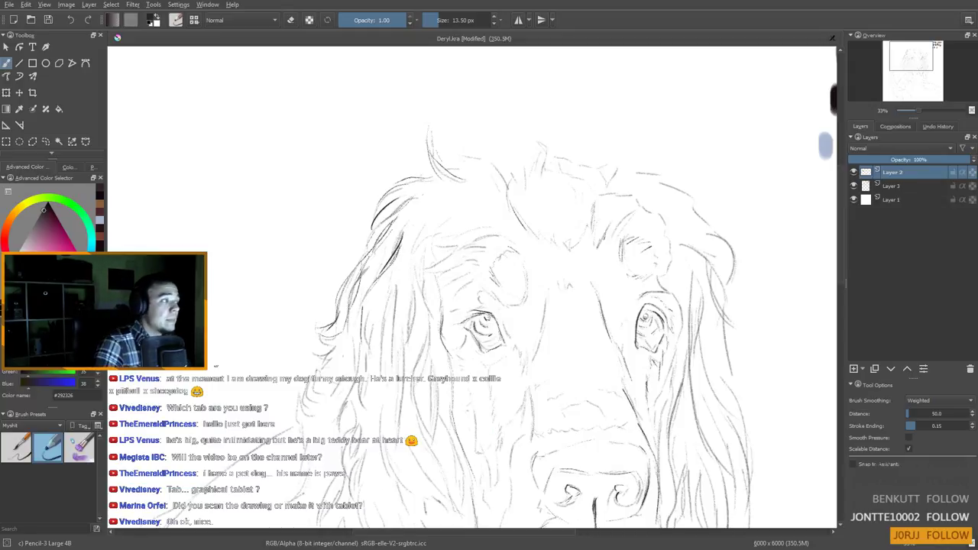
# Darken the long inner locks along the upper half of the ear on the image's left
pyautogui.press('-')
pyautogui.moveTo(524, 338); pyautogui.dragTo(528, 275)
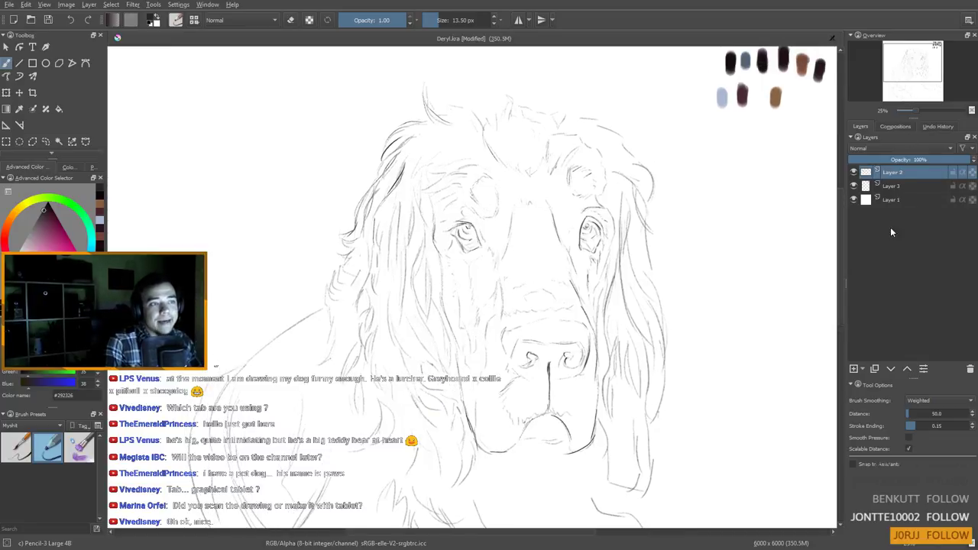
pyautogui.moveTo(539, 278); pyautogui.dragTo(405, 335)
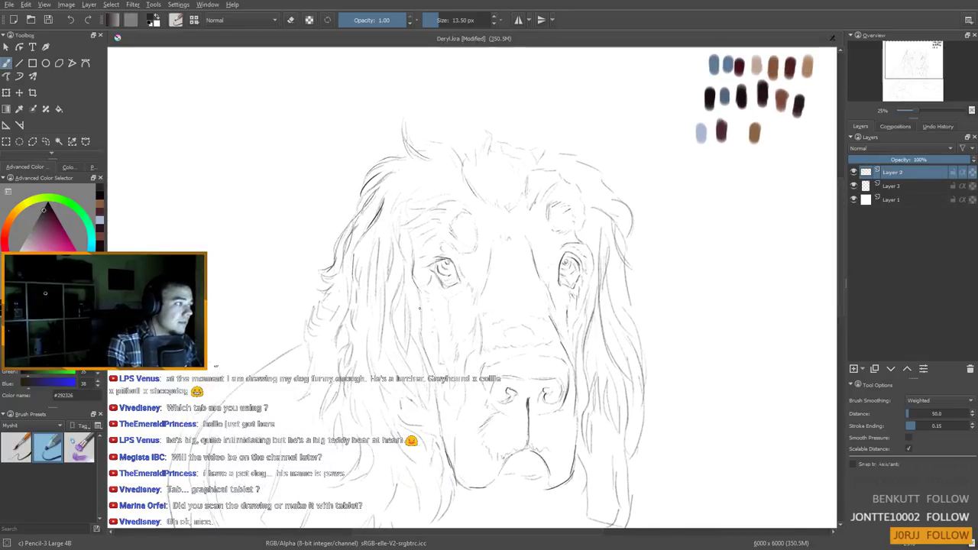
pyautogui.moveTo(400, 192); pyautogui.dragTo(390, 220)
pyautogui.moveTo(373, 300); pyautogui.dragTo(374, 294)
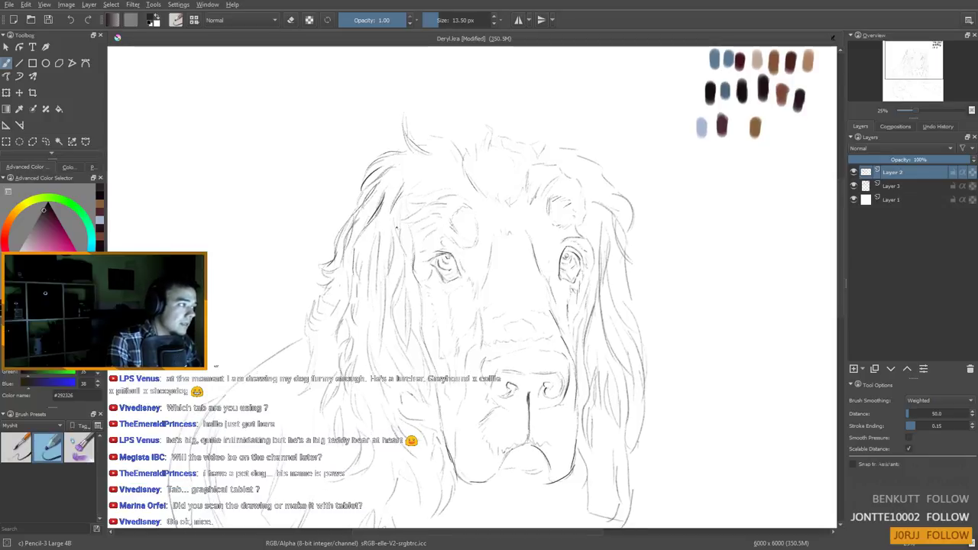
pyautogui.moveTo(391, 230); pyautogui.dragTo(387, 294)
pyautogui.moveTo(398, 217); pyautogui.dragTo(393, 243)
pyautogui.moveTo(410, 197); pyautogui.dragTo(396, 232)
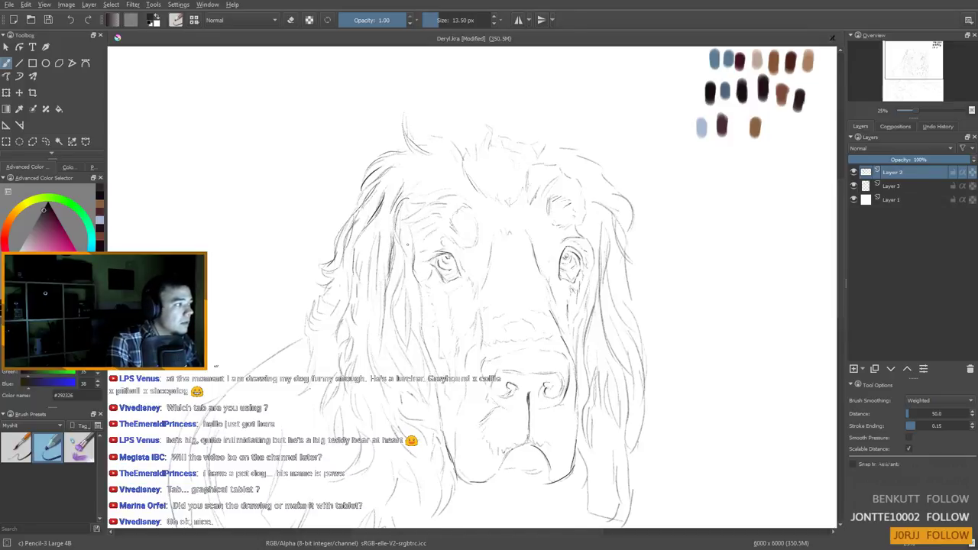
pyautogui.moveTo(385, 367); pyautogui.dragTo(386, 364)
pyautogui.moveTo(381, 229); pyautogui.dragTo(373, 319)
# Trace the middle locks of the ear on the image's left, down to where it overlaps the dog's back
pyautogui.moveTo(389, 379); pyautogui.dragTo(398, 312)
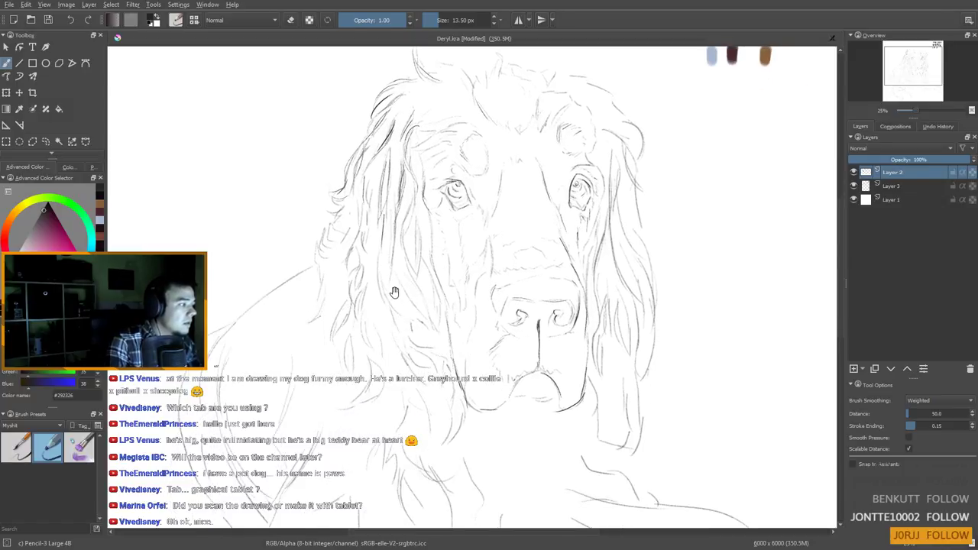
pyautogui.moveTo(395, 231); pyautogui.dragTo(386, 284)
pyautogui.moveTo(371, 186); pyautogui.dragTo(368, 226)
pyautogui.moveTo(381, 353); pyautogui.dragTo(383, 353)
pyautogui.moveTo(400, 297); pyautogui.dragTo(408, 274)
pyautogui.moveTo(371, 197); pyautogui.dragTo(367, 228)
pyautogui.moveTo(372, 197); pyautogui.dragTo(357, 259)
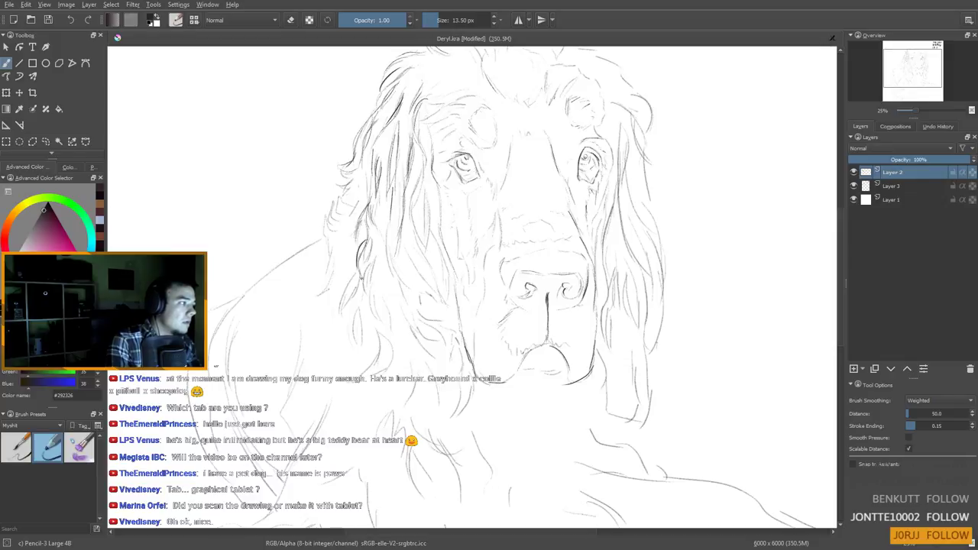
# Darken the curled lower tips of the ear hair on the image's left
pyautogui.moveTo(362, 343); pyautogui.dragTo(380, 396)
pyautogui.moveTo(364, 254)
pyautogui.mouseDown()
pyautogui.moveTo(349, 260)
pyautogui.moveTo(367, 253)
pyautogui.moveTo(353, 321)
pyautogui.moveTo(361, 297)
pyautogui.mouseUp()
pyautogui.moveTo(359, 331)
pyautogui.mouseDown()
pyautogui.moveTo(341, 345)
pyautogui.moveTo(350, 343)
pyautogui.moveTo(373, 380)
pyautogui.mouseUp()
pyautogui.moveTo(376, 383); pyautogui.dragTo(372, 405)
pyautogui.moveTo(377, 361); pyautogui.dragTo(376, 377)
pyautogui.moveTo(381, 381)
pyautogui.mouseDown()
pyautogui.moveTo(378, 408)
pyautogui.moveTo(401, 375)
pyautogui.moveTo(407, 410)
pyautogui.mouseUp()
pyautogui.moveTo(354, 246)
pyautogui.mouseDown()
pyautogui.moveTo(293, 301)
pyautogui.moveTo(307, 272)
pyautogui.mouseUp()
pyautogui.hotkey('ctrl', 'z')
pyautogui.hotkey('ctrl', 'z')
pyautogui.moveTo(356, 246); pyautogui.dragTo(265, 321)
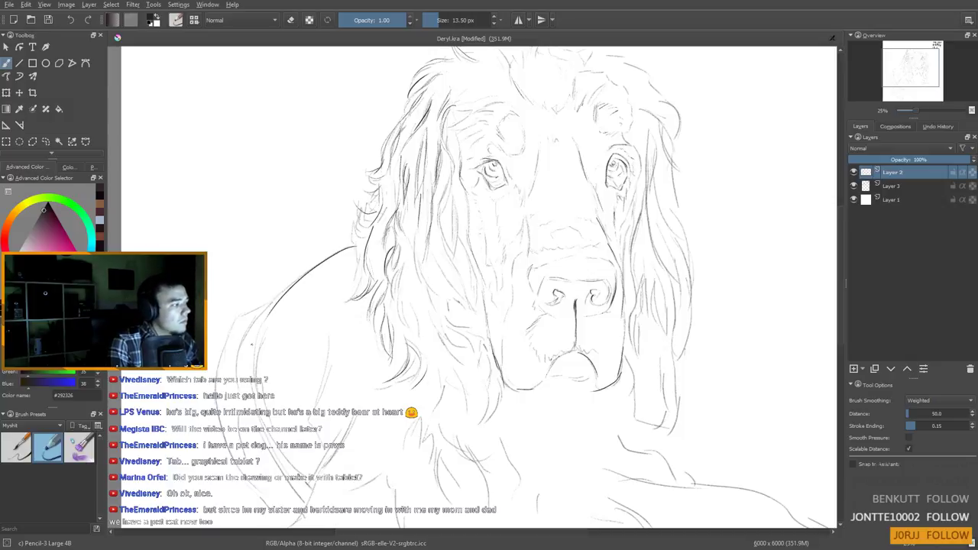
pyautogui.hotkey('ctrl', 'z')
# Trace the outline of the dog's back from the ear outward and the curved body lines beneath it
pyautogui.moveTo(358, 245)
pyautogui.mouseDown()
pyautogui.moveTo(243, 328)
pyautogui.moveTo(303, 273)
pyautogui.moveTo(242, 339)
pyautogui.moveTo(241, 373)
pyautogui.mouseUp()
pyautogui.moveTo(281, 293)
pyautogui.mouseDown()
pyautogui.moveTo(238, 317)
pyautogui.moveTo(215, 400)
pyautogui.moveTo(245, 484)
pyautogui.moveTo(278, 515)
pyautogui.mouseUp()
pyautogui.moveTo(339, 457); pyautogui.dragTo(325, 349)
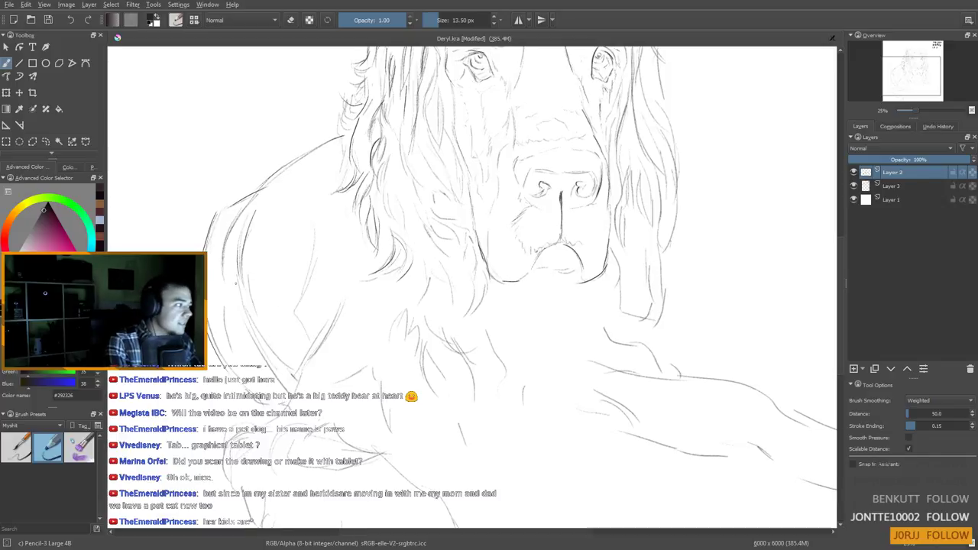
pyautogui.moveTo(242, 292); pyautogui.dragTo(252, 329)
pyautogui.moveTo(240, 273); pyautogui.dragTo(263, 356)
pyautogui.moveTo(249, 313); pyautogui.dragTo(275, 356)
# Darken the shoulder line and the diagonal upper contour of the front leg on the image's left
pyautogui.moveTo(323, 421); pyautogui.dragTo(321, 414)
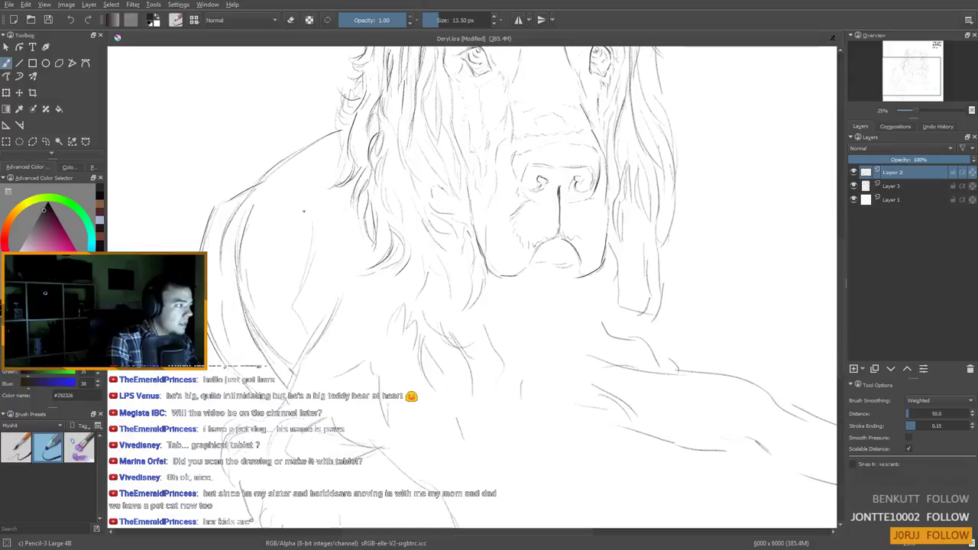
pyautogui.moveTo(314, 220); pyautogui.dragTo(309, 283)
pyautogui.moveTo(315, 245)
pyautogui.mouseDown()
pyautogui.moveTo(291, 306)
pyautogui.moveTo(311, 333)
pyautogui.mouseUp()
pyautogui.moveTo(330, 407); pyautogui.dragTo(345, 317)
pyautogui.moveTo(352, 212); pyautogui.dragTo(330, 254)
pyautogui.moveTo(346, 221)
pyautogui.mouseDown()
pyautogui.moveTo(296, 316)
pyautogui.moveTo(275, 334)
pyautogui.mouseUp()
# Trace the rounded folds at the bend of the leg on the image's left
pyautogui.moveTo(299, 310)
pyautogui.mouseDown()
pyautogui.moveTo(234, 340)
pyautogui.moveTo(244, 384)
pyautogui.mouseUp()
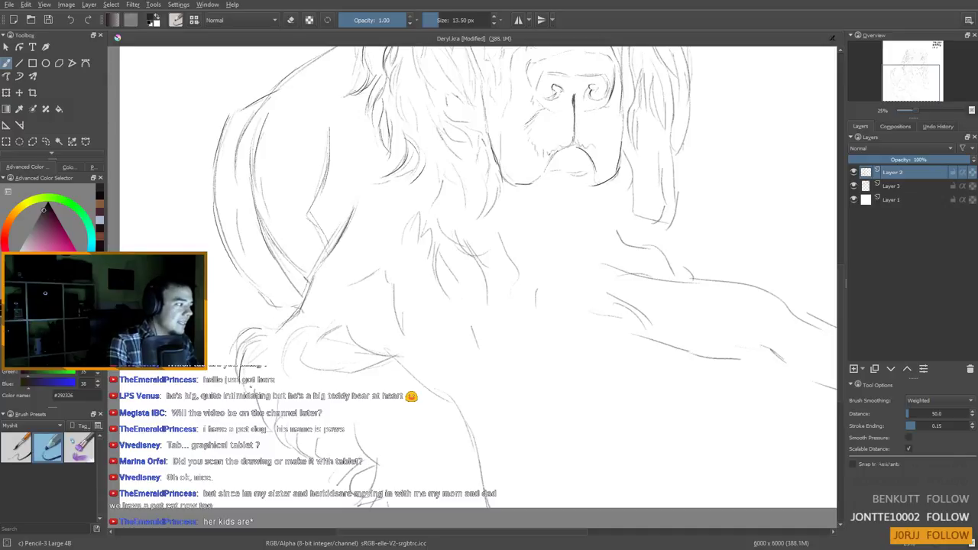
pyautogui.moveTo(373, 382); pyautogui.dragTo(350, 345)
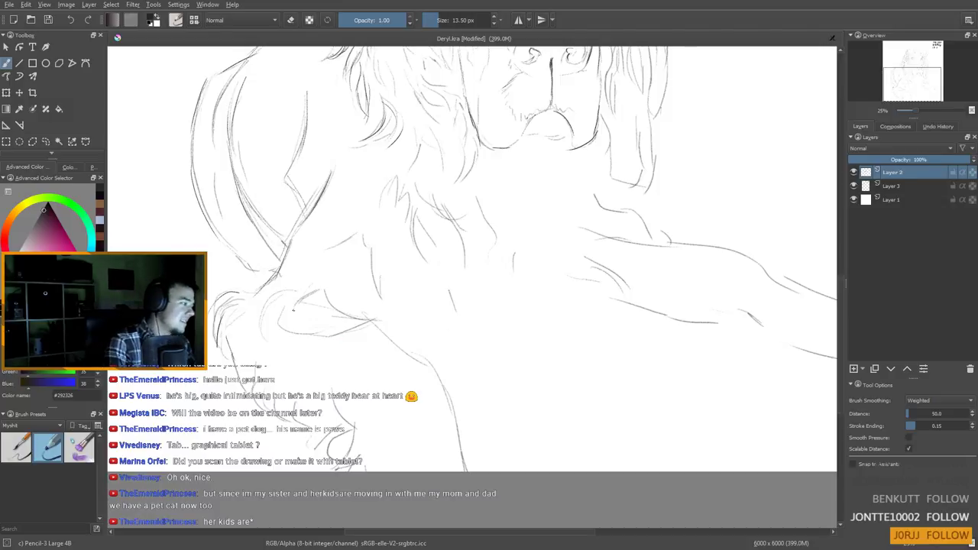
pyautogui.moveTo(283, 286); pyautogui.dragTo(278, 337)
pyautogui.moveTo(293, 294)
pyautogui.mouseDown()
pyautogui.moveTo(261, 321)
pyautogui.moveTo(257, 341)
pyautogui.mouseUp()
# Trace the contours of the lower front leg running from the bend towards the canvas's lower edge
pyautogui.moveTo(357, 351); pyautogui.dragTo(391, 371)
pyautogui.moveTo(348, 315)
pyautogui.mouseDown()
pyautogui.moveTo(325, 341)
pyautogui.moveTo(371, 365)
pyautogui.mouseUp()
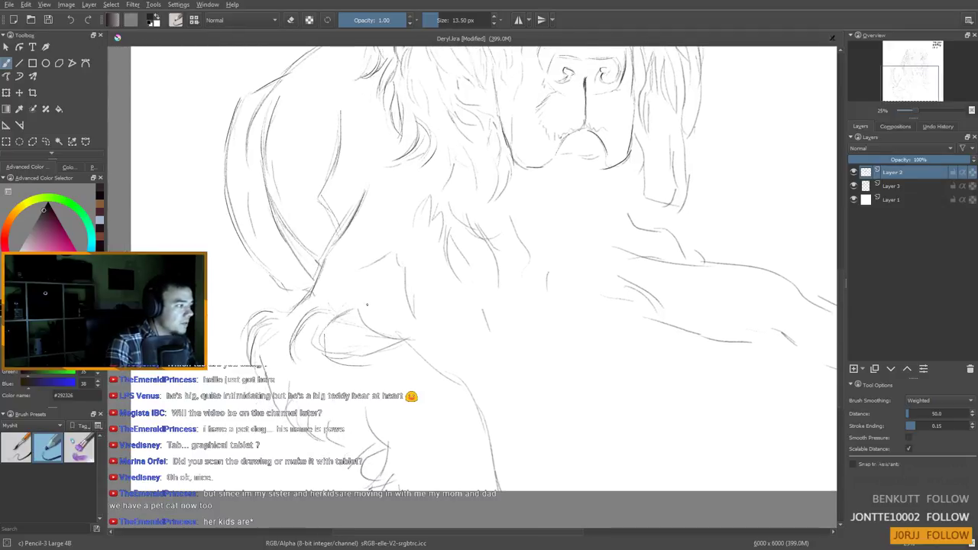
pyautogui.moveTo(360, 312)
pyautogui.mouseDown()
pyautogui.moveTo(395, 338)
pyautogui.moveTo(453, 417)
pyautogui.mouseUp()
pyautogui.moveTo(424, 368)
pyautogui.mouseDown()
pyautogui.moveTo(505, 480)
pyautogui.moveTo(498, 388)
pyautogui.mouseUp()
pyautogui.moveTo(307, 308); pyautogui.dragTo(395, 379)
# Darken the upper and lower contours of the outstretched front leg on the image's right
pyautogui.moveTo(499, 159)
pyautogui.mouseDown()
pyautogui.moveTo(477, 286)
pyautogui.moveTo(394, 393)
pyautogui.mouseUp()
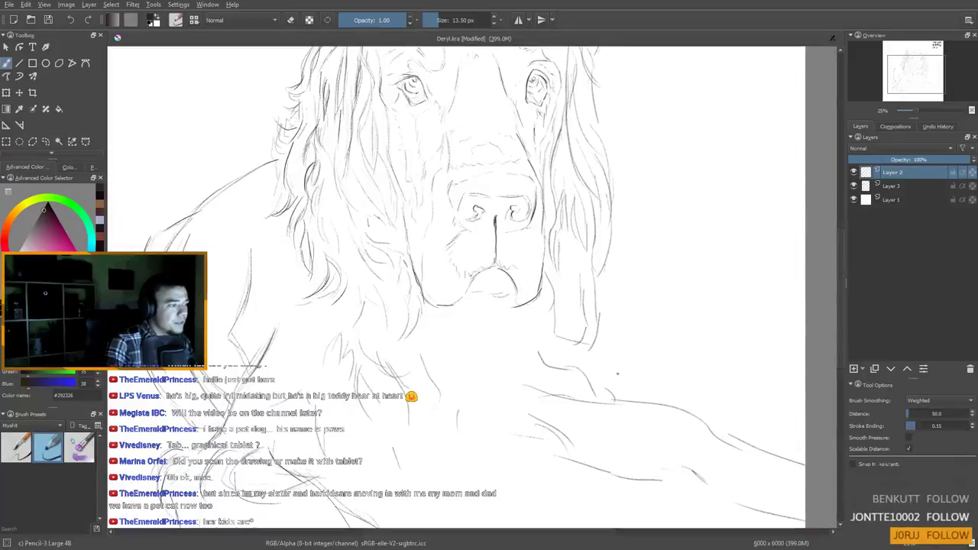
pyautogui.moveTo(613, 391); pyautogui.dragTo(683, 398)
pyautogui.moveTo(710, 421)
pyautogui.mouseDown()
pyautogui.moveTo(714, 404)
pyautogui.moveTo(663, 284)
pyautogui.moveTo(755, 340)
pyautogui.mouseUp()
pyautogui.moveTo(535, 328); pyautogui.dragTo(617, 349)
pyautogui.moveTo(697, 359); pyautogui.dragTo(757, 382)
pyautogui.moveTo(537, 378)
pyautogui.mouseDown()
pyautogui.moveTo(551, 469)
pyautogui.moveTo(661, 465)
pyautogui.mouseUp()
# Draw the curved chest contour below the muzzle and the fur strokes along its lower edge
pyautogui.moveTo(466, 411)
pyautogui.mouseDown()
pyautogui.moveTo(441, 428)
pyautogui.moveTo(497, 399)
pyautogui.mouseUp()
pyautogui.moveTo(594, 264)
pyautogui.mouseDown()
pyautogui.moveTo(591, 282)
pyautogui.moveTo(602, 288)
pyautogui.moveTo(574, 319)
pyautogui.mouseUp()
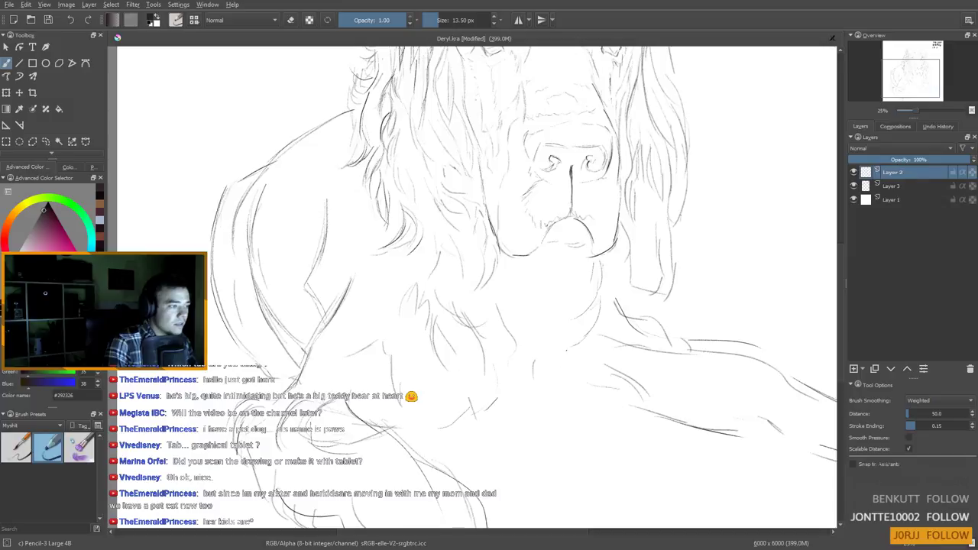
pyautogui.moveTo(572, 366)
pyautogui.mouseDown()
pyautogui.moveTo(555, 394)
pyautogui.moveTo(531, 409)
pyautogui.mouseUp()
pyautogui.moveTo(536, 397)
pyautogui.mouseDown()
pyautogui.moveTo(498, 425)
pyautogui.moveTo(462, 431)
pyautogui.moveTo(438, 421)
pyautogui.mouseUp()
pyautogui.moveTo(431, 403); pyautogui.dragTo(426, 421)
# Darken the cheek fur below the eye and the muzzle edge on the image's left
pyautogui.moveTo(539, 245)
pyautogui.mouseDown()
pyautogui.moveTo(444, 431)
pyautogui.moveTo(573, 433)
pyautogui.mouseUp()
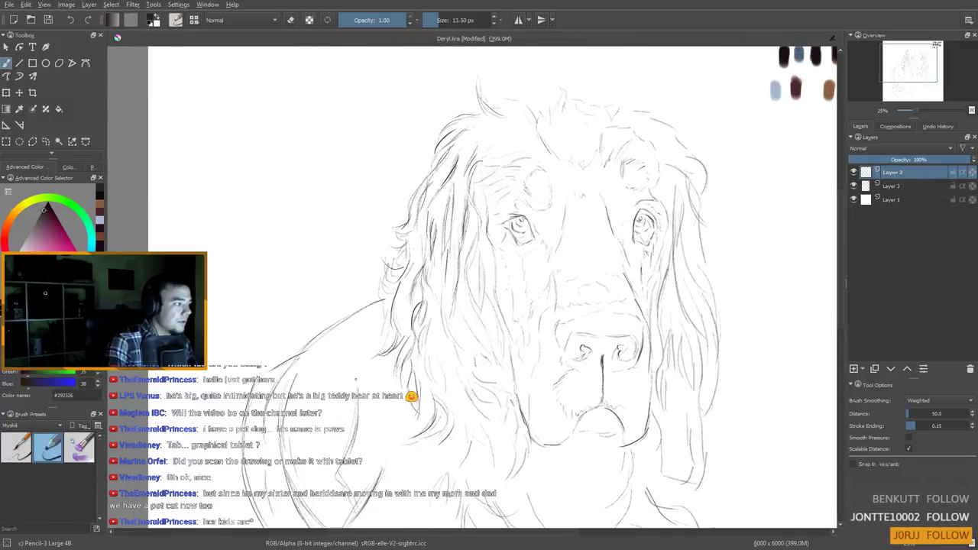
pyautogui.moveTo(406, 322); pyautogui.dragTo(283, 349)
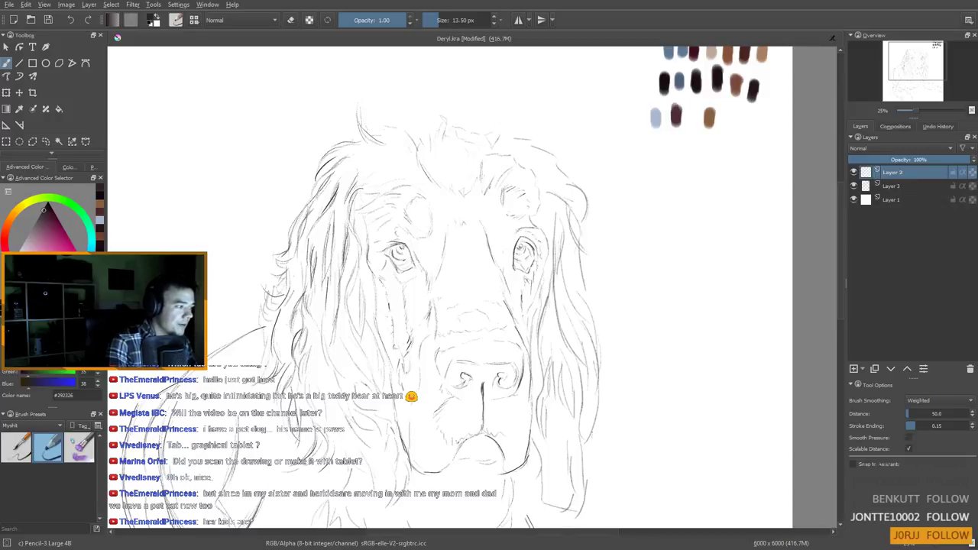
pyautogui.moveTo(437, 397); pyautogui.dragTo(432, 331)
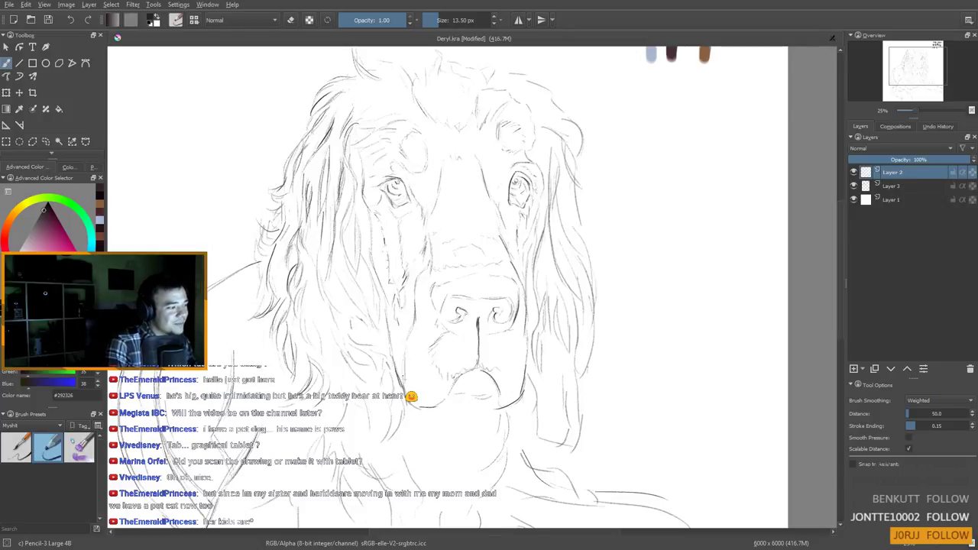
pyautogui.moveTo(437, 353); pyautogui.dragTo(423, 336)
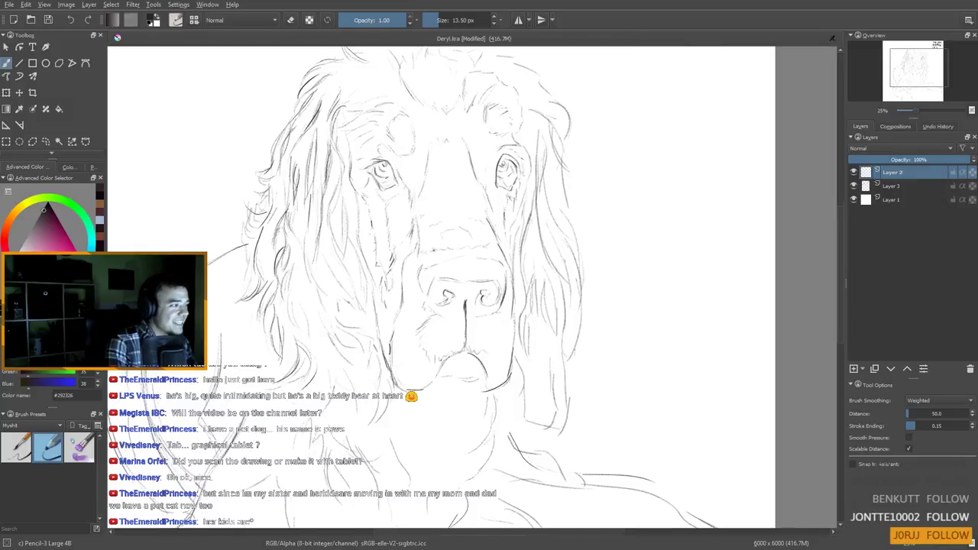
pyautogui.moveTo(420, 150); pyautogui.dragTo(413, 207)
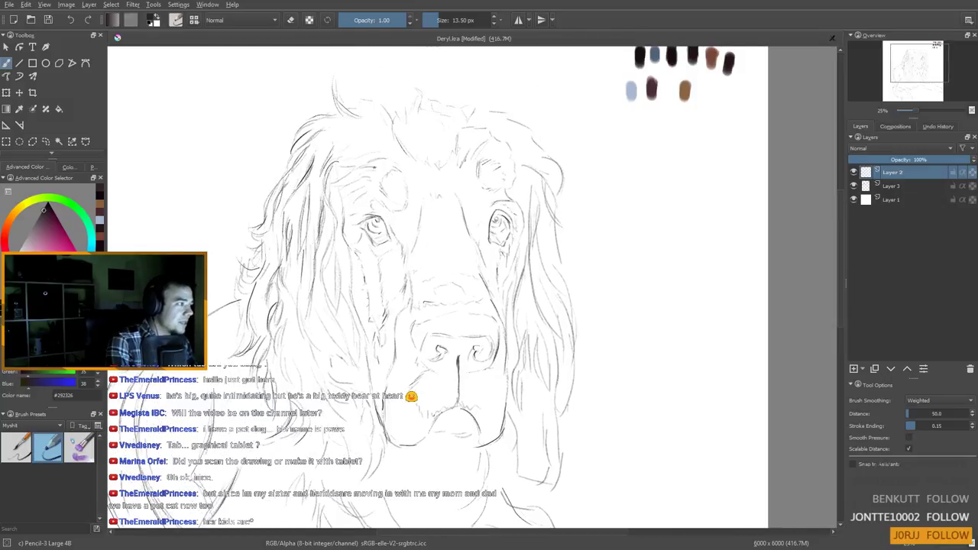
pyautogui.moveTo(480, 242); pyautogui.dragTo(449, 319)
pyautogui.moveTo(491, 282); pyautogui.dragTo(498, 197)
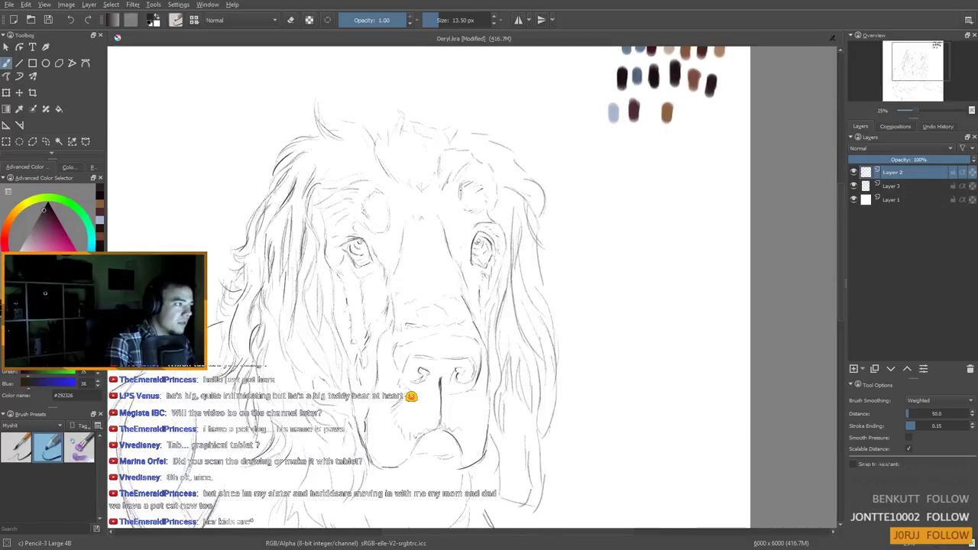
pyautogui.moveTo(462, 289)
pyautogui.mouseDown()
pyautogui.moveTo(474, 247)
pyautogui.moveTo(479, 358)
pyautogui.mouseUp()
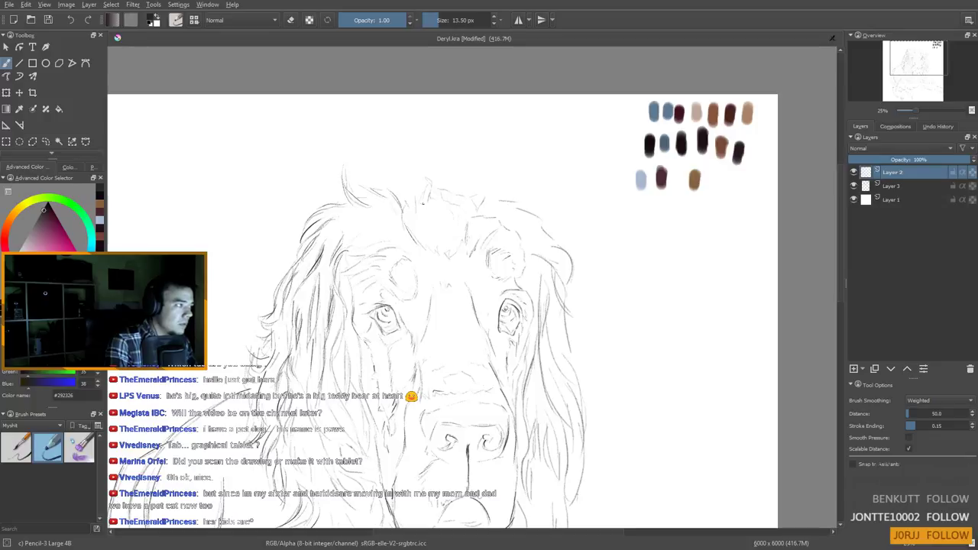
# Darken the upper head contour and the upper ear locks on the image's right
pyautogui.moveTo(470, 203); pyautogui.dragTo(484, 194)
pyautogui.moveTo(502, 209)
pyautogui.mouseDown()
pyautogui.moveTo(498, 194)
pyautogui.moveTo(524, 195)
pyautogui.moveTo(568, 242)
pyautogui.moveTo(545, 227)
pyautogui.moveTo(541, 239)
pyautogui.mouseUp()
pyautogui.moveTo(538, 235)
pyautogui.mouseDown()
pyautogui.moveTo(565, 279)
pyautogui.moveTo(571, 335)
pyautogui.mouseUp()
pyautogui.moveTo(547, 271); pyautogui.dragTo(539, 372)
pyautogui.moveTo(544, 373); pyautogui.dragTo(554, 390)
pyautogui.moveTo(549, 304); pyautogui.dragTo(549, 371)
pyautogui.moveTo(564, 366); pyautogui.dragTo(554, 389)
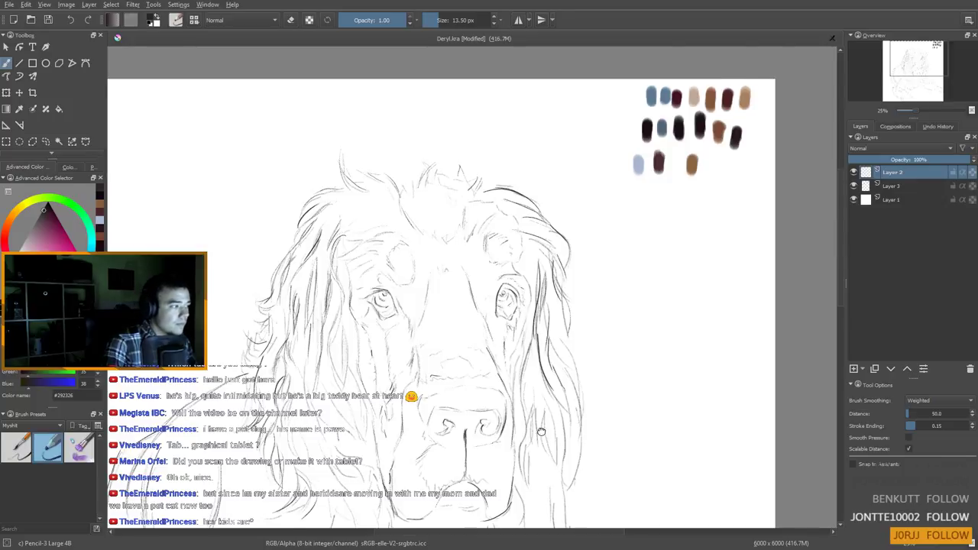
# Trace the wavy outer edge and lower locks of the ear on the image's right
pyautogui.moveTo(547, 430); pyautogui.dragTo(561, 331)
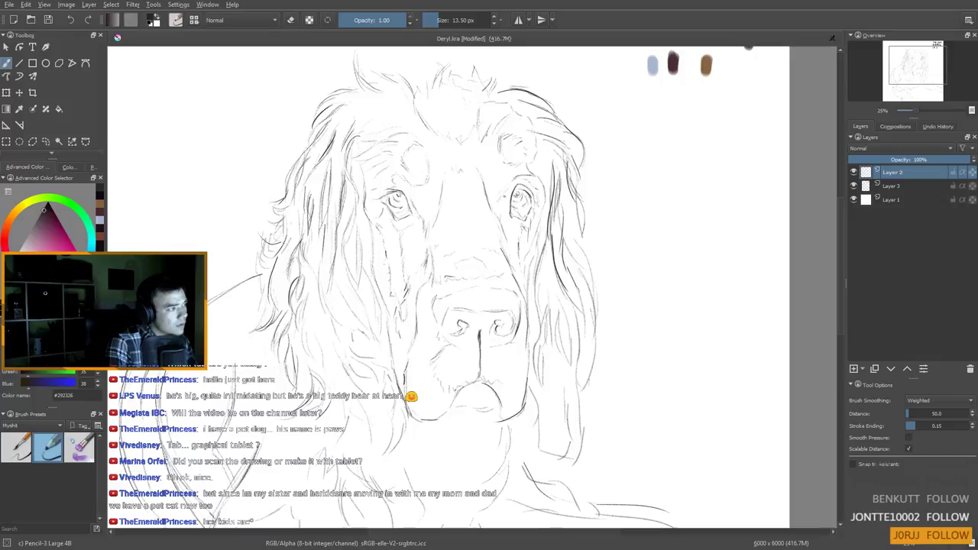
pyautogui.moveTo(507, 255); pyautogui.dragTo(507, 253)
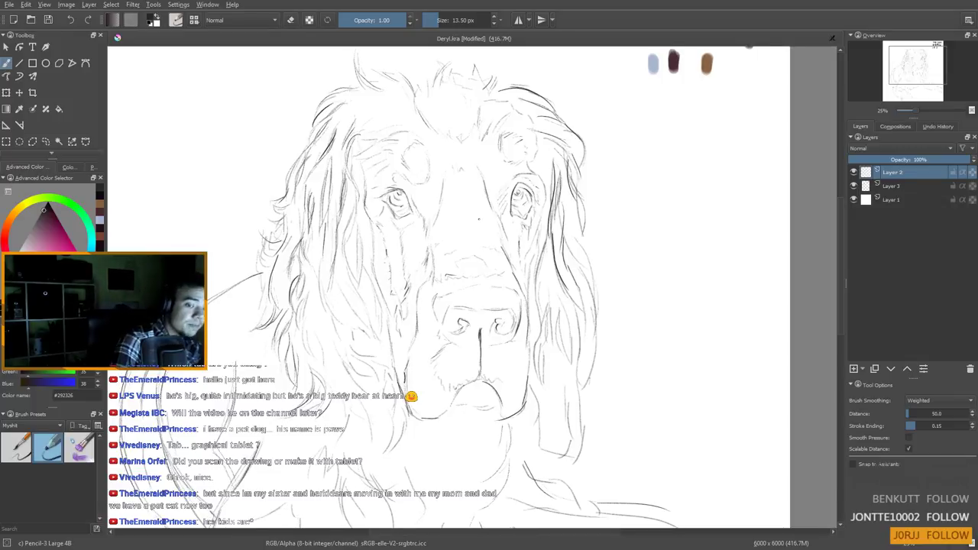
pyautogui.moveTo(573, 236); pyautogui.dragTo(597, 306)
pyautogui.moveTo(578, 261)
pyautogui.mouseDown()
pyautogui.moveTo(597, 321)
pyautogui.moveTo(578, 395)
pyautogui.mouseUp()
pyautogui.moveTo(595, 324); pyautogui.dragTo(577, 405)
pyautogui.moveTo(583, 378)
pyautogui.mouseDown()
pyautogui.moveTo(573, 446)
pyautogui.moveTo(555, 454)
pyautogui.mouseUp()
pyautogui.moveTo(559, 411); pyautogui.dragTo(550, 444)
# Add short fur strokes at the lower tip of the ear on the image's right, beside the jaw
pyautogui.moveTo(540, 396)
pyautogui.mouseDown()
pyautogui.moveTo(533, 434)
pyautogui.moveTo(514, 442)
pyautogui.mouseUp()
pyautogui.moveTo(533, 394); pyautogui.dragTo(518, 435)
pyautogui.moveTo(519, 433); pyautogui.dragTo(514, 447)
pyautogui.moveTo(544, 414)
pyautogui.mouseDown()
pyautogui.moveTo(525, 437)
pyautogui.moveTo(536, 442)
pyautogui.mouseUp()
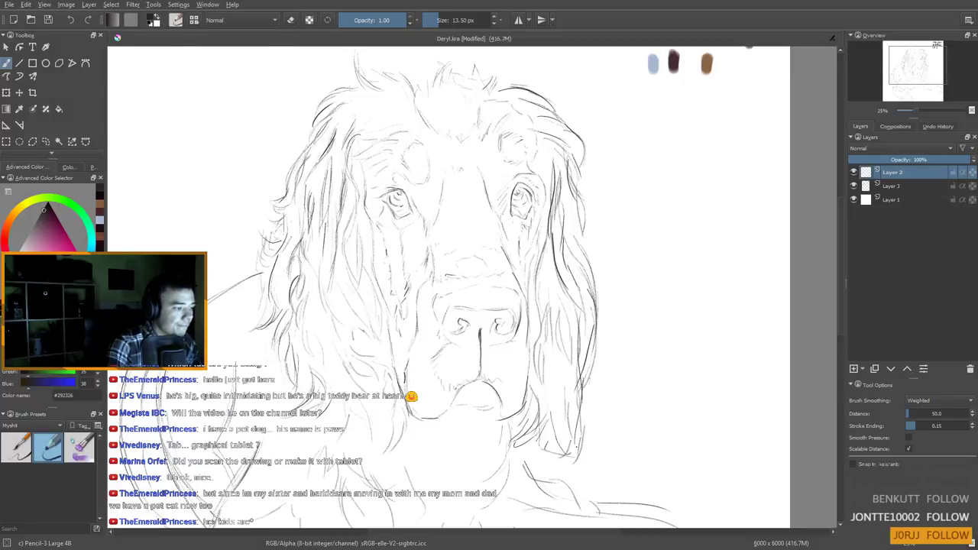
# Darken the inner edge of the ear on the image's right, alongside the muzzle
pyautogui.moveTo(572, 495); pyautogui.dragTo(569, 345)
pyautogui.moveTo(504, 306); pyautogui.dragTo(539, 344)
pyautogui.moveTo(555, 282); pyautogui.dragTo(550, 341)
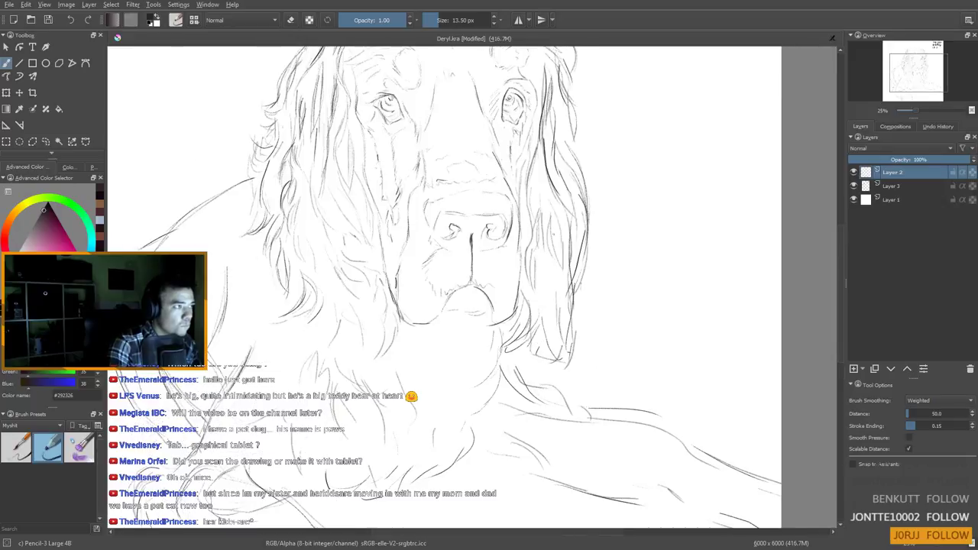
pyautogui.moveTo(528, 160); pyautogui.dragTo(523, 291)
pyautogui.moveTo(527, 145); pyautogui.dragTo(523, 263)
pyautogui.moveTo(505, 311); pyautogui.dragTo(496, 376)
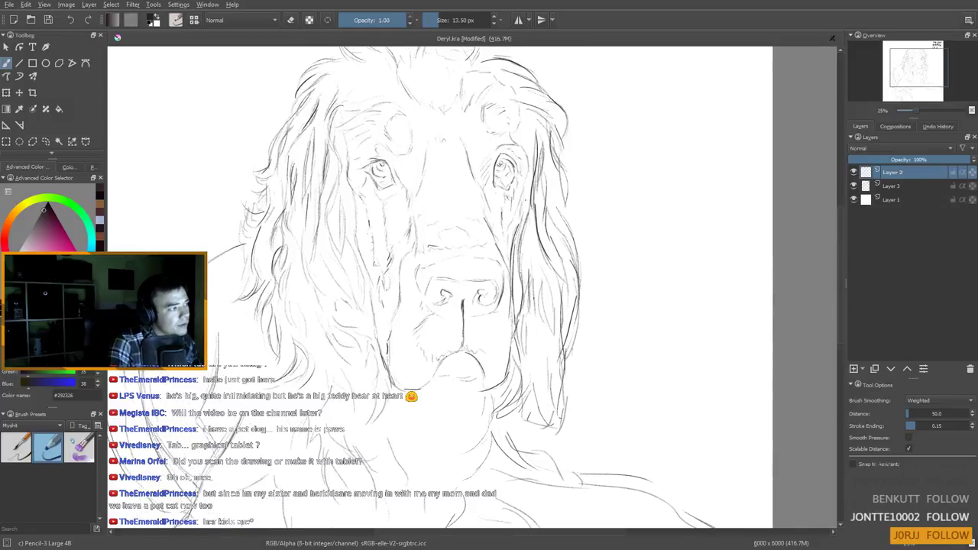
# Darken the fur beside the eye on the image's right and the brow strokes on the image's left
pyautogui.moveTo(525, 203)
pyautogui.mouseDown()
pyautogui.moveTo(523, 223)
pyautogui.moveTo(510, 224)
pyautogui.mouseUp()
pyautogui.moveTo(525, 129)
pyautogui.mouseDown()
pyautogui.moveTo(516, 162)
pyautogui.moveTo(527, 185)
pyautogui.mouseUp()
pyautogui.moveTo(512, 229); pyautogui.dragTo(521, 276)
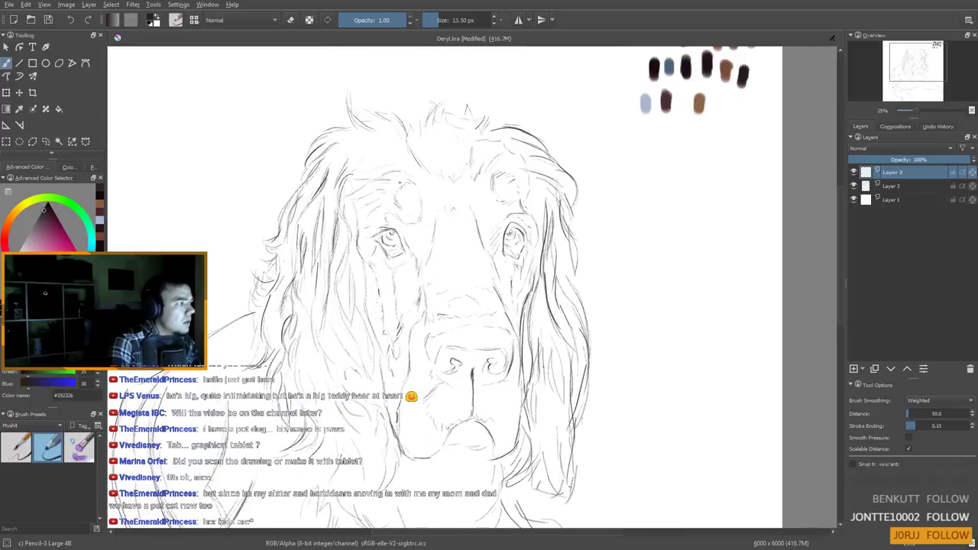
pyautogui.moveTo(367, 180); pyautogui.dragTo(385, 177)
pyautogui.moveTo(355, 193); pyautogui.dragTo(376, 189)
# Examine the whole dog sketch on the canvas and the face linework up close
pyautogui.moveTo(431, 274); pyautogui.dragTo(427, 181)
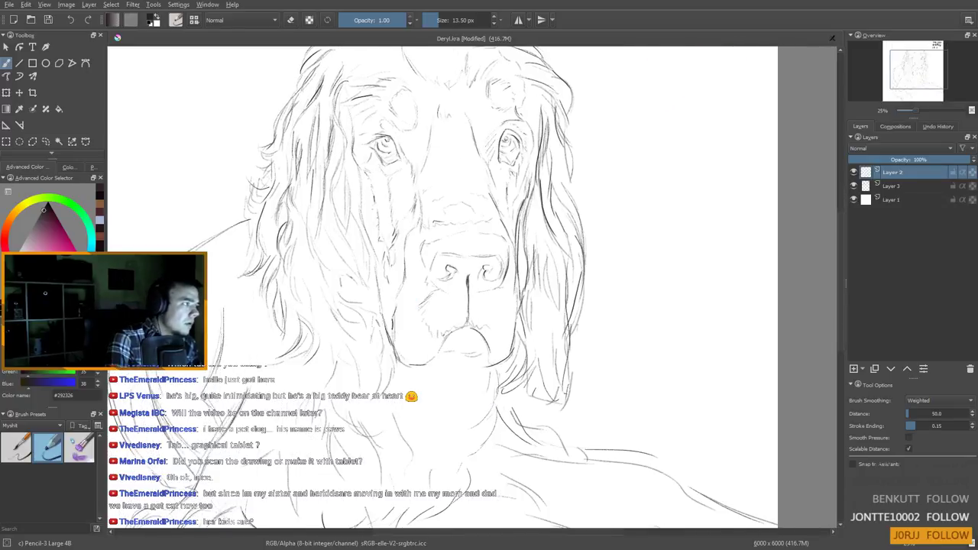
pyautogui.moveTo(448, 236); pyautogui.dragTo(500, 161)
pyautogui.scroll(-3, 497, 162)
pyautogui.moveTo(517, 196); pyautogui.dragTo(515, 213)
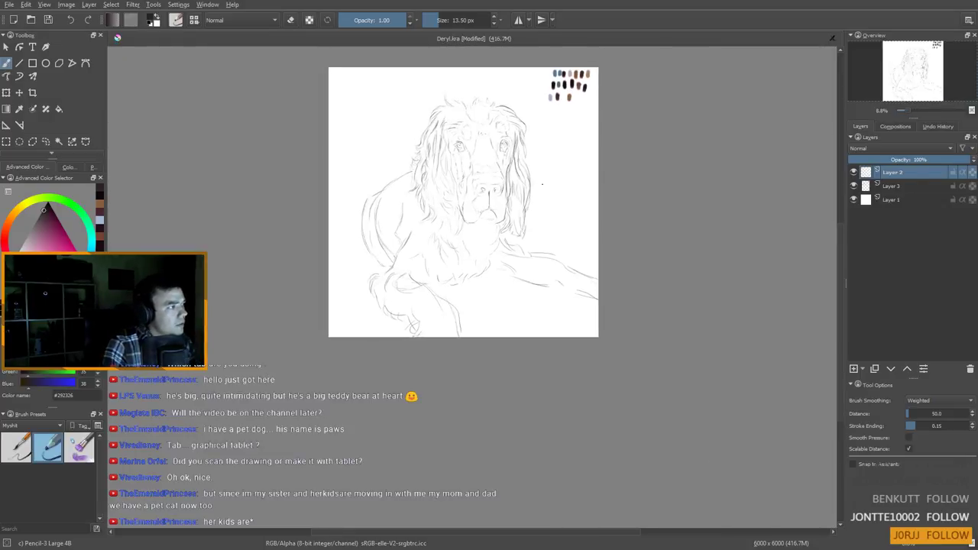
pyautogui.scroll(3, 542, 185)
pyautogui.moveTo(464, 125); pyautogui.dragTo(488, 175)
pyautogui.scroll(1, 488, 176)
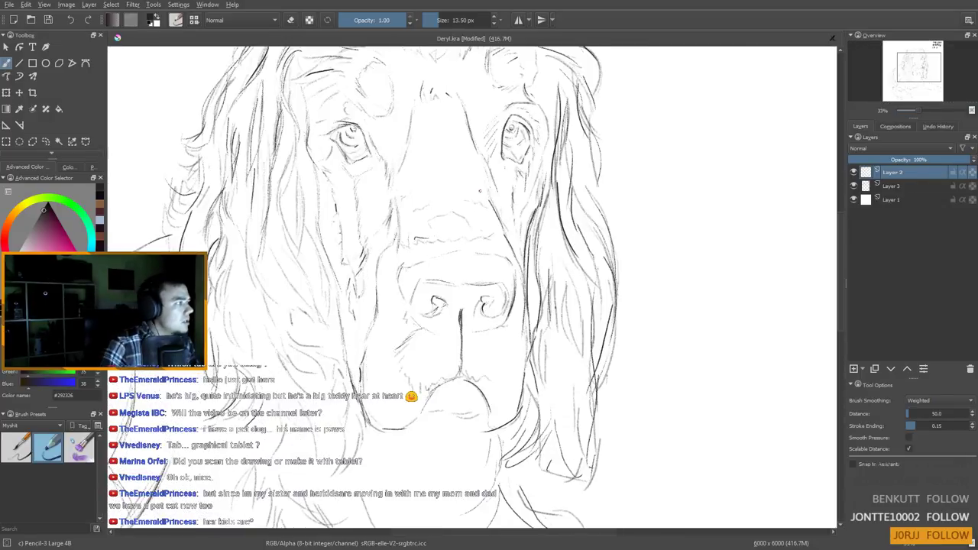
pyautogui.moveTo(364, 182); pyautogui.dragTo(376, 216)
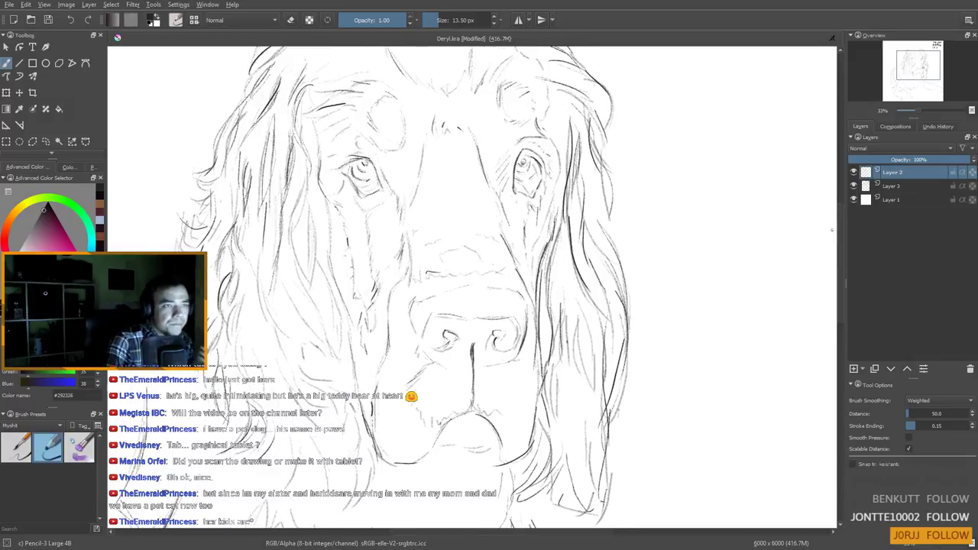
# Add a new layer above Layer 2, then lower the opacity of Layer 2 to 67% and Layer 3 to 64%
pyautogui.click(854, 369)
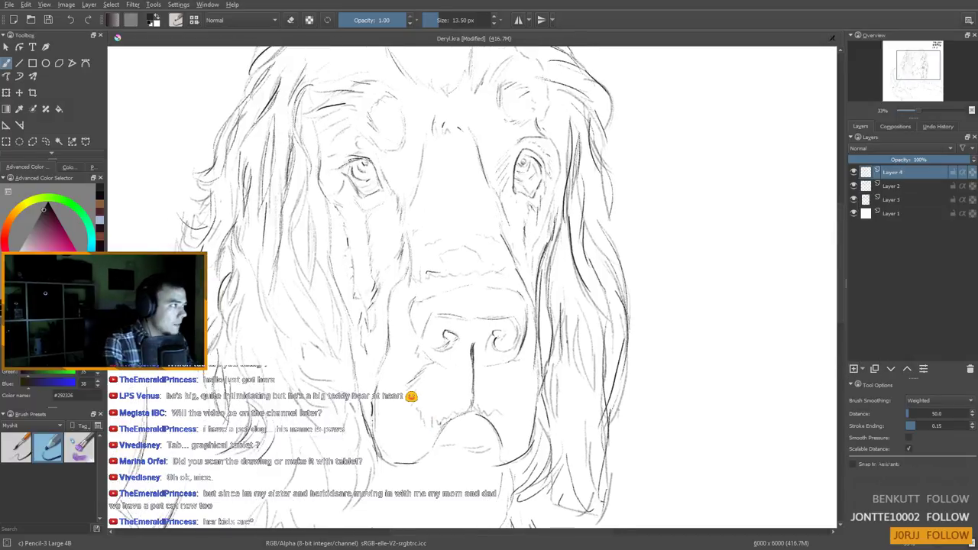
pyautogui.click(891, 185)
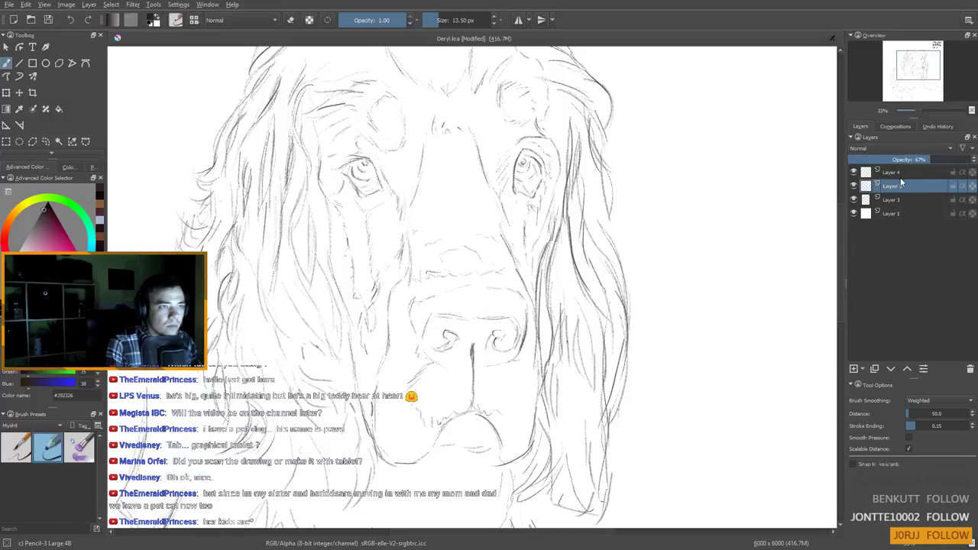
pyautogui.click(902, 198)
pyautogui.click(925, 159)
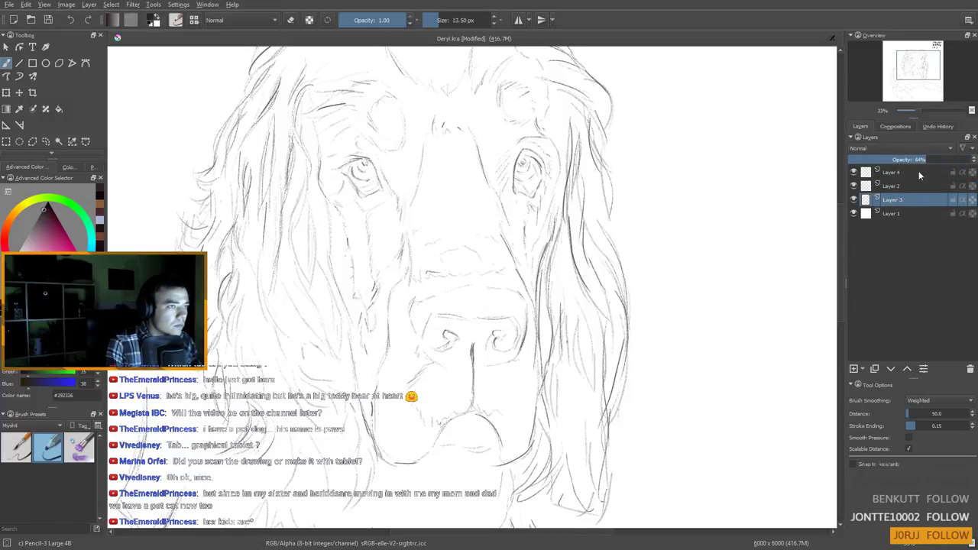
# On Layer 4, trace the iris, pupil and inner corner of the eye on the image's left with darker pencil lines
pyautogui.click(910, 177)
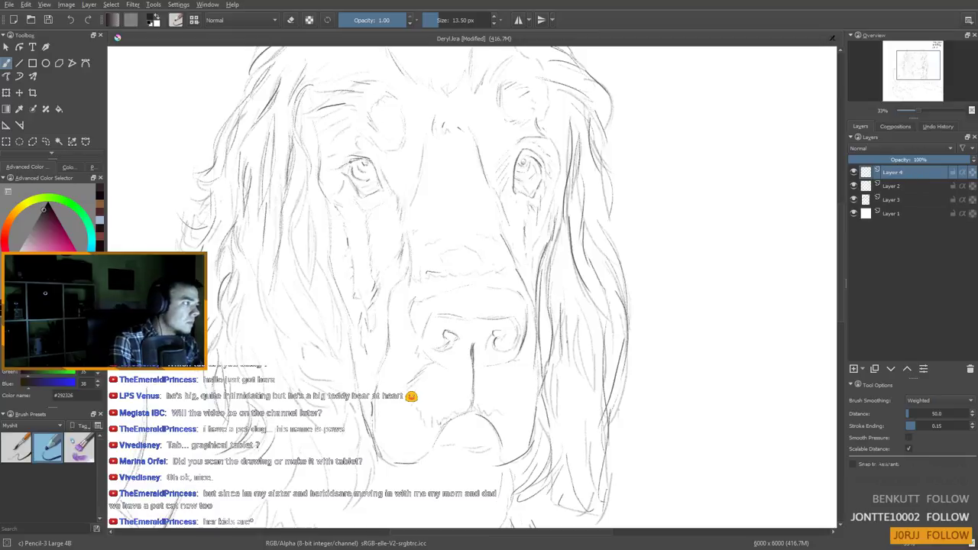
pyautogui.moveTo(361, 160)
pyautogui.mouseDown()
pyautogui.moveTo(342, 169)
pyautogui.moveTo(377, 169)
pyautogui.moveTo(384, 194)
pyautogui.mouseUp()
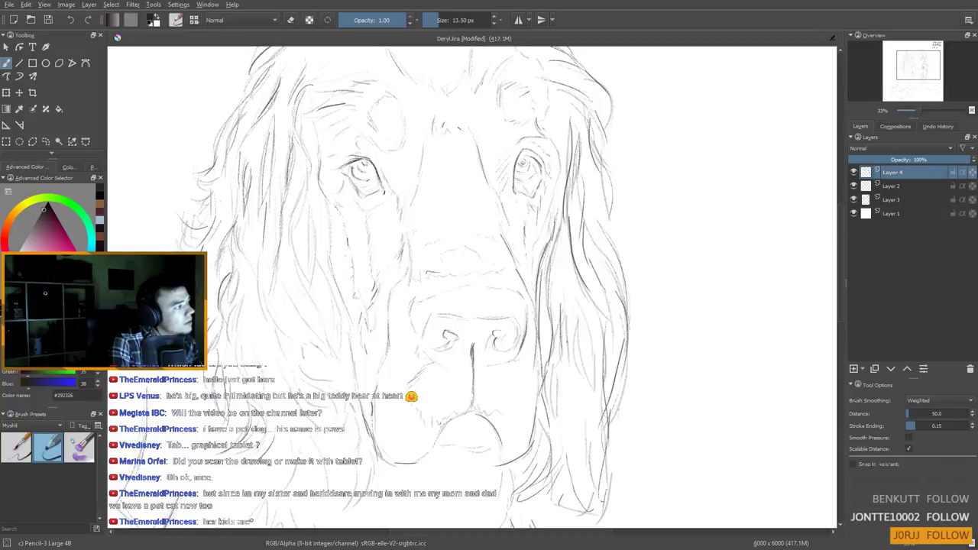
pyautogui.moveTo(353, 164)
pyautogui.mouseDown()
pyautogui.moveTo(349, 174)
pyautogui.moveTo(370, 169)
pyautogui.mouseUp()
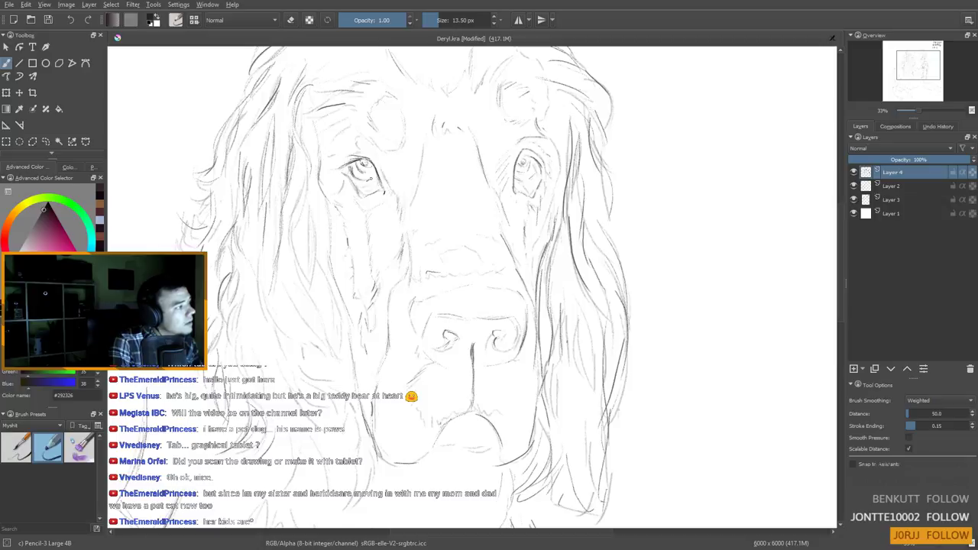
pyautogui.moveTo(357, 181); pyautogui.dragTo(373, 186)
pyautogui.hotkey('ctrl', 'z')
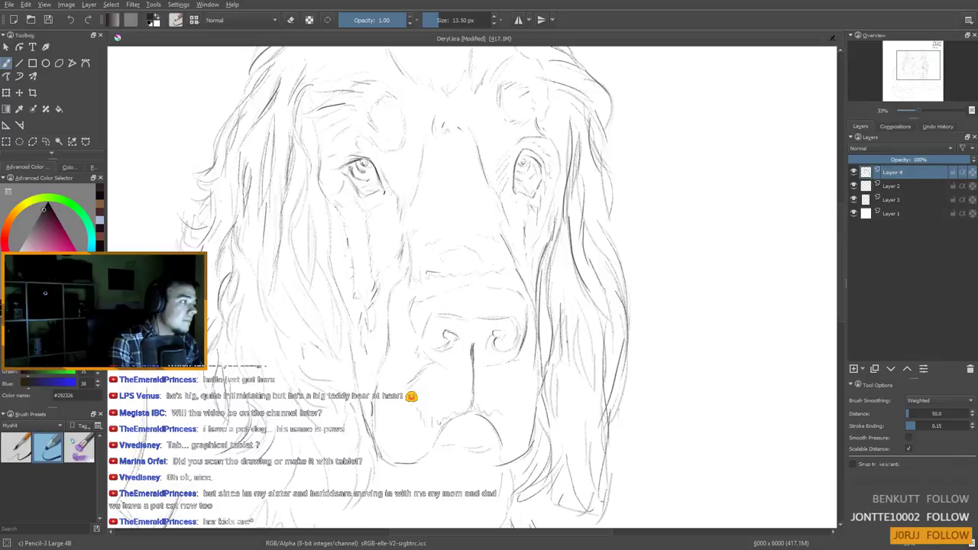
pyautogui.press('e')
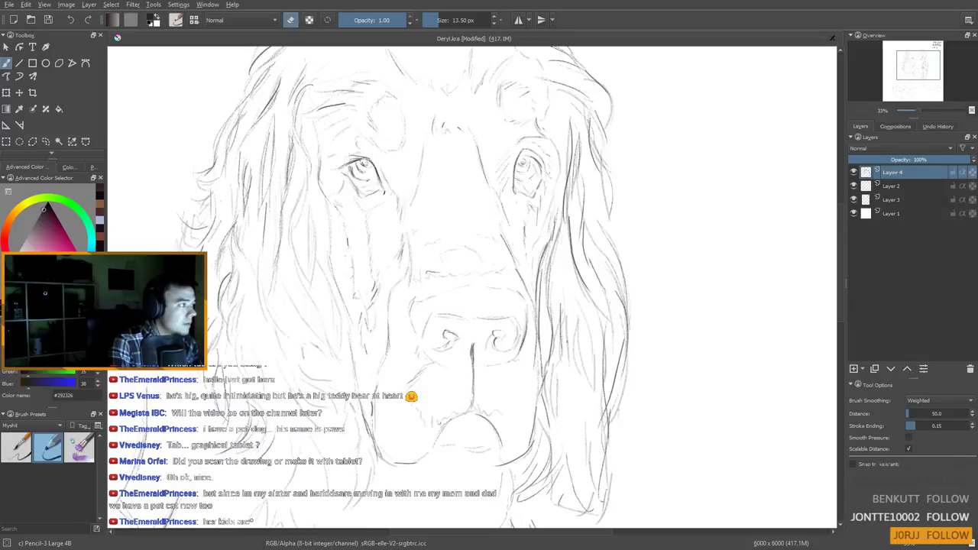
pyautogui.press('e')
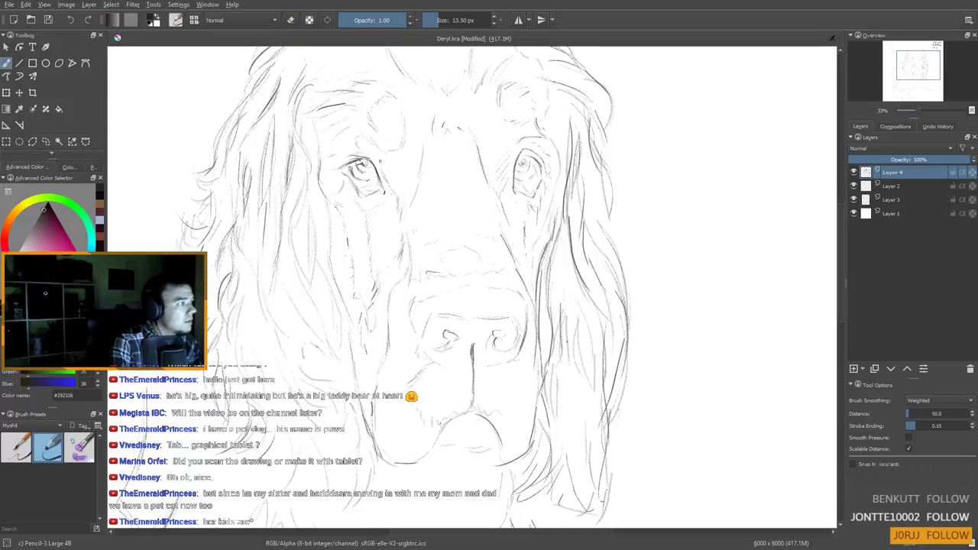
pyautogui.moveTo(372, 162)
pyautogui.mouseDown()
pyautogui.moveTo(381, 178)
pyautogui.moveTo(366, 173)
pyautogui.mouseUp()
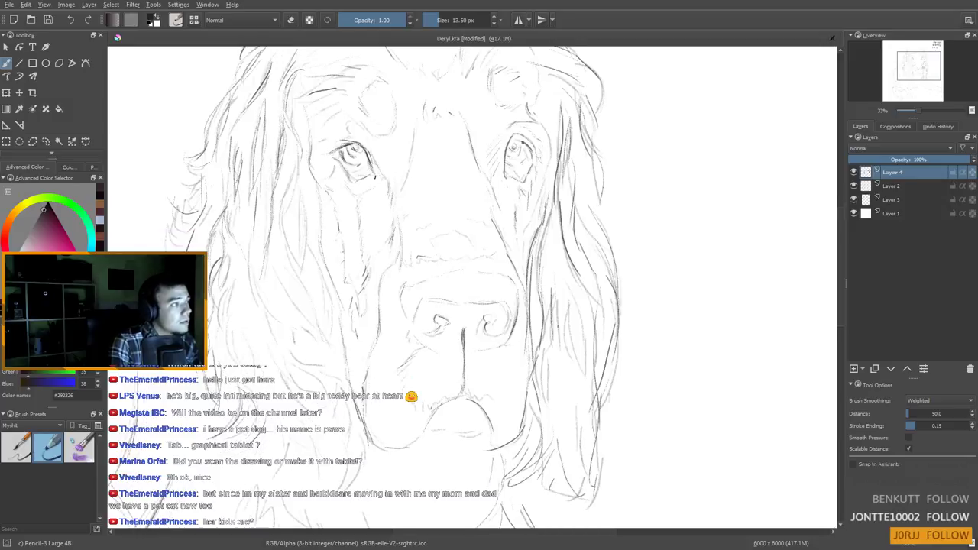
# Try to darken the cheek and jaw line on the image's left, and undo the strokes
pyautogui.moveTo(430, 341); pyautogui.dragTo(431, 304)
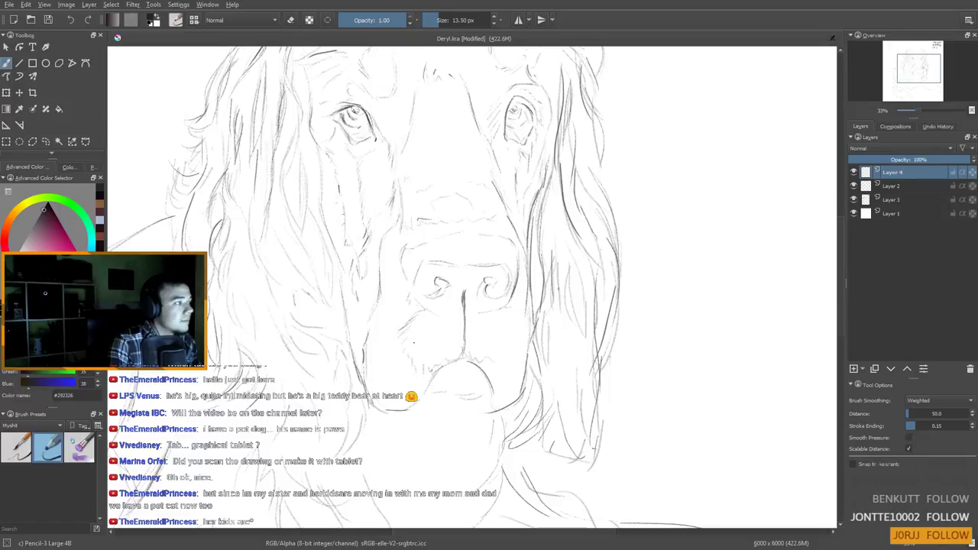
pyautogui.moveTo(348, 333); pyautogui.dragTo(359, 350)
pyautogui.moveTo(345, 330)
pyautogui.mouseDown()
pyautogui.moveTo(364, 374)
pyautogui.moveTo(387, 394)
pyautogui.mouseUp()
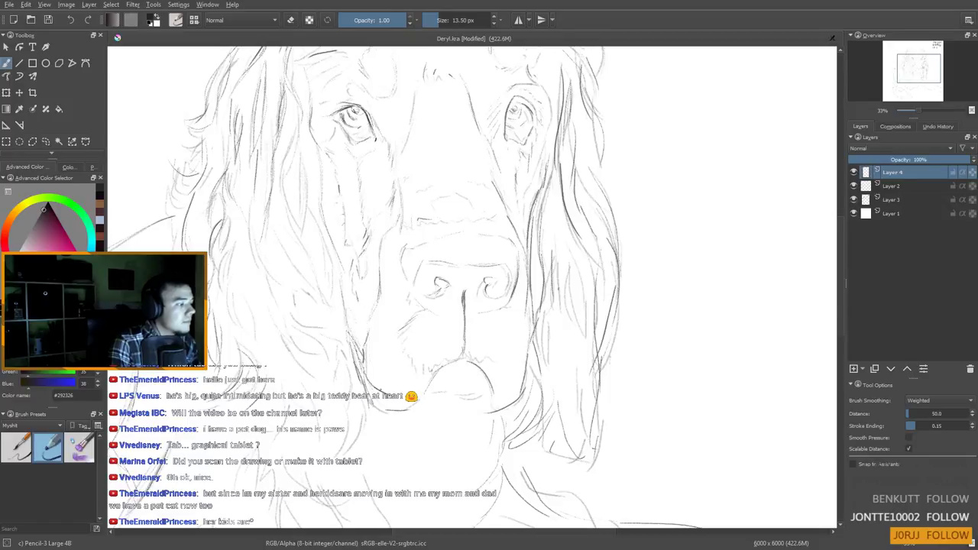
pyautogui.hotkey('ctrl', 'z')
pyautogui.hotkey('ctrl', 'z')
pyautogui.hotkey('ctrl', 'z')
# Darken the arched mouth line below the nose
pyautogui.moveTo(456, 376)
pyautogui.mouseDown()
pyautogui.moveTo(456, 324)
pyautogui.moveTo(476, 326)
pyautogui.moveTo(431, 328)
pyautogui.moveTo(492, 355)
pyautogui.mouseUp()
pyautogui.moveTo(436, 328)
pyautogui.mouseDown()
pyautogui.moveTo(473, 327)
pyautogui.moveTo(423, 337)
pyautogui.moveTo(418, 355)
pyautogui.mouseUp()
pyautogui.moveTo(466, 329); pyautogui.dragTo(485, 348)
pyautogui.moveTo(445, 302); pyautogui.dragTo(457, 470)
# Strengthen the lower lid of the eye on the image's left and the upper lid of the other eye
pyautogui.moveTo(311, 248); pyautogui.dragTo(305, 251)
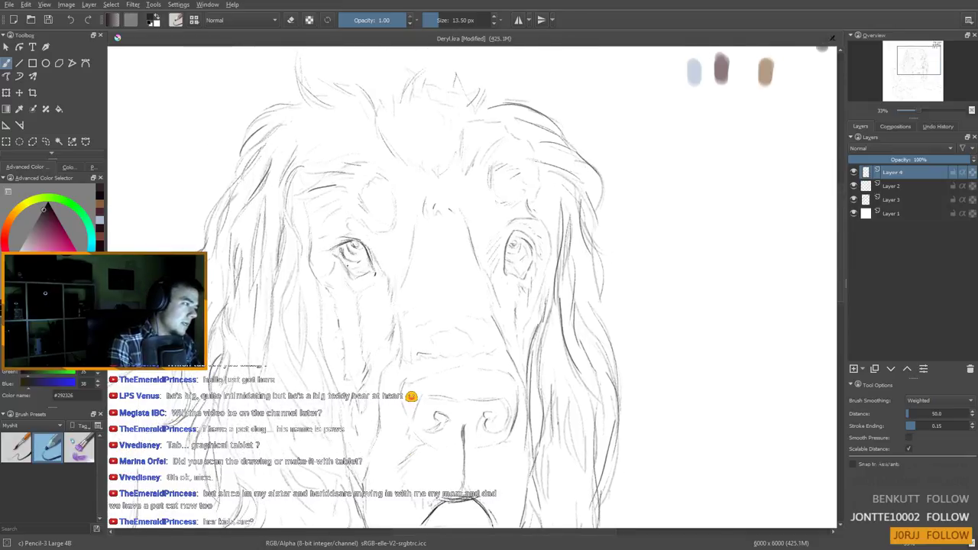
pyautogui.moveTo(346, 266)
pyautogui.mouseDown()
pyautogui.moveTo(359, 274)
pyautogui.moveTo(345, 282)
pyautogui.moveTo(315, 248)
pyautogui.mouseUp()
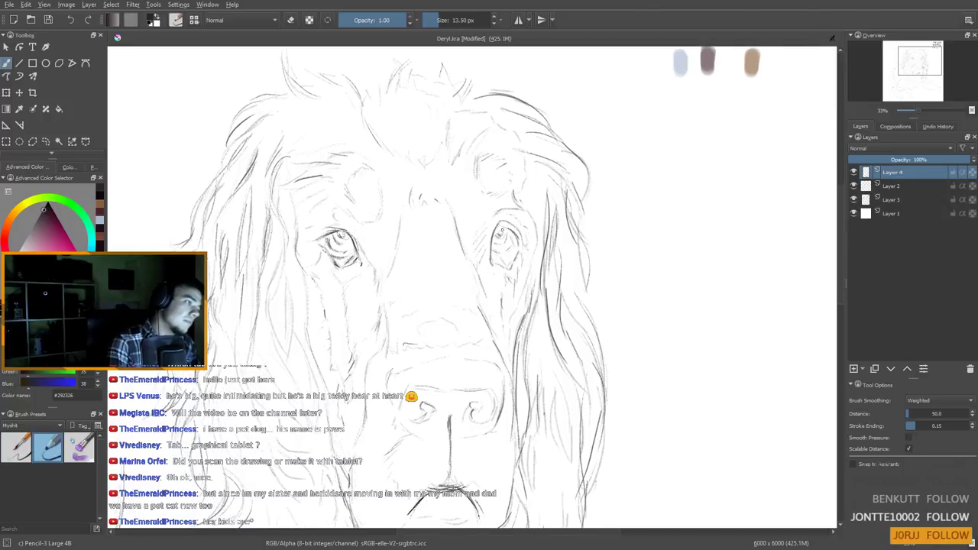
pyautogui.moveTo(502, 222); pyautogui.dragTo(515, 229)
pyautogui.moveTo(511, 224); pyautogui.dragTo(516, 241)
pyautogui.moveTo(514, 237)
pyautogui.mouseDown()
pyautogui.moveTo(517, 250)
pyautogui.moveTo(478, 280)
pyautogui.mouseUp()
# Examine the proportions of the whole dog sketch on the canvas and the face up close
pyautogui.scroll(-5, 516, 248)
pyautogui.scroll(2, 522, 289)
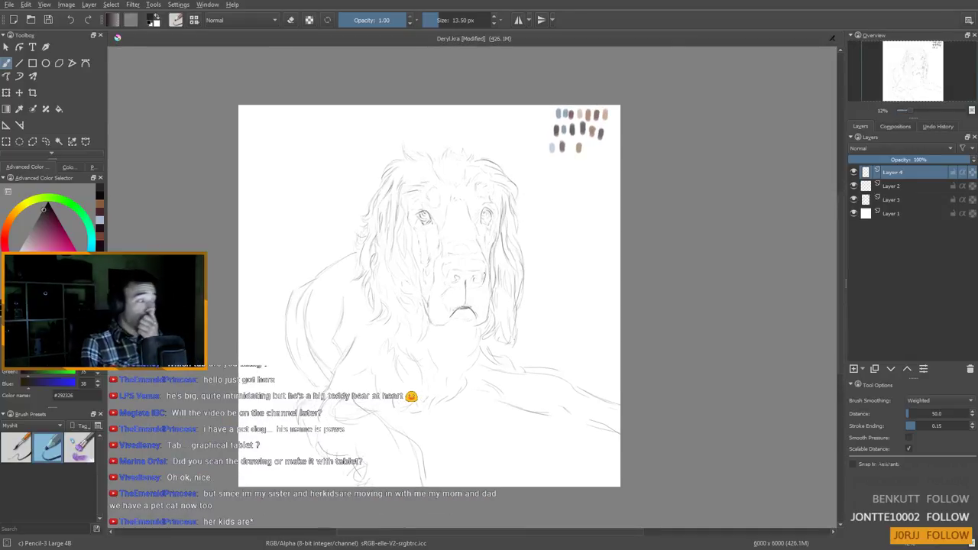
pyautogui.scroll(2, 467, 407)
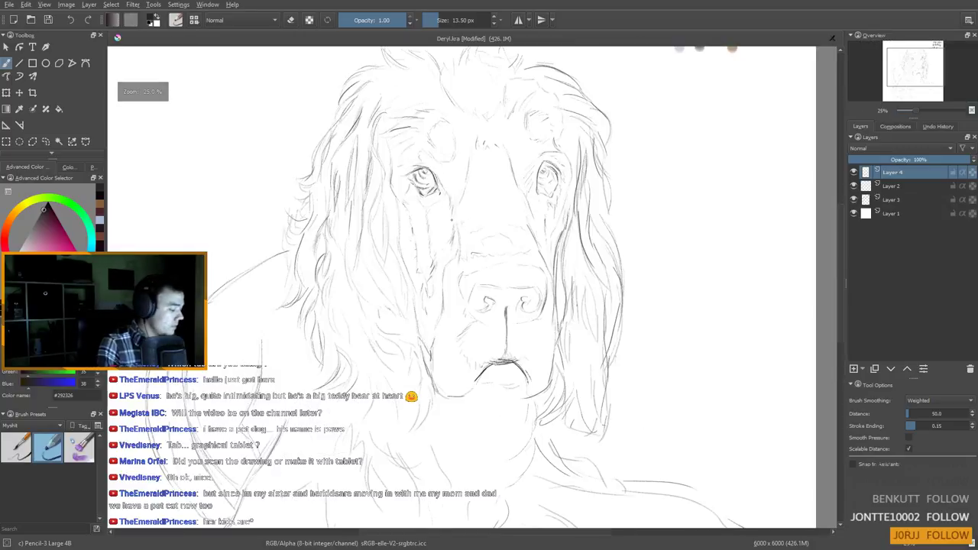
pyautogui.press('super')
pyautogui.click(564, 541)
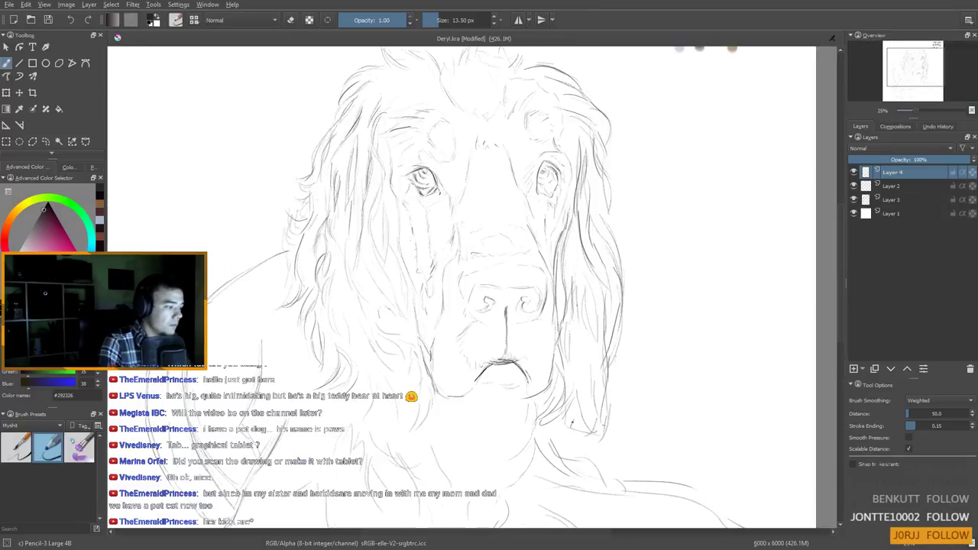
pyautogui.scroll(1, 636, 313)
pyautogui.moveTo(526, 264)
pyautogui.mouseDown()
pyautogui.moveTo(585, 329)
pyautogui.moveTo(571, 313)
pyautogui.mouseUp()
pyautogui.scroll(-2, 584, 329)
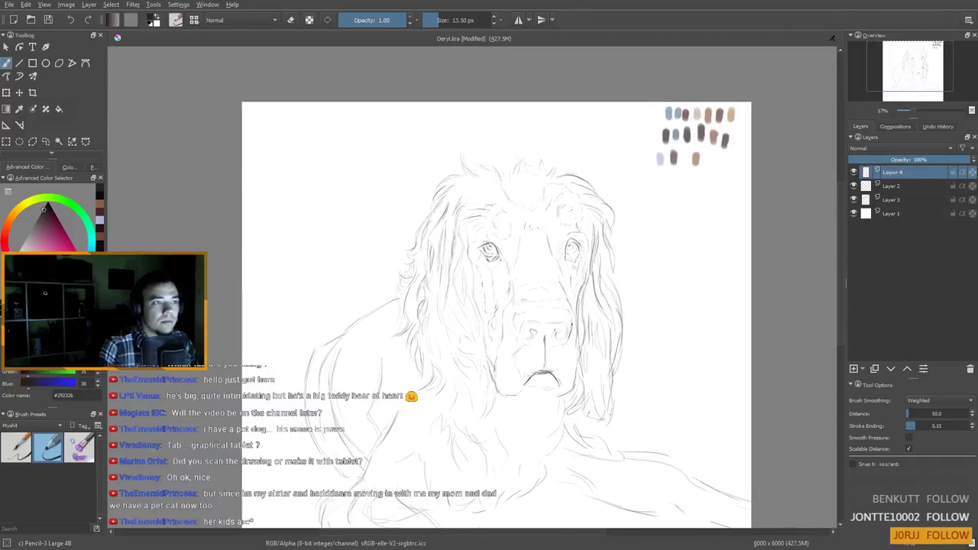
pyautogui.moveTo(626, 148)
pyautogui.mouseDown()
pyautogui.moveTo(626, 105)
pyautogui.moveTo(621, 144)
pyautogui.mouseUp()
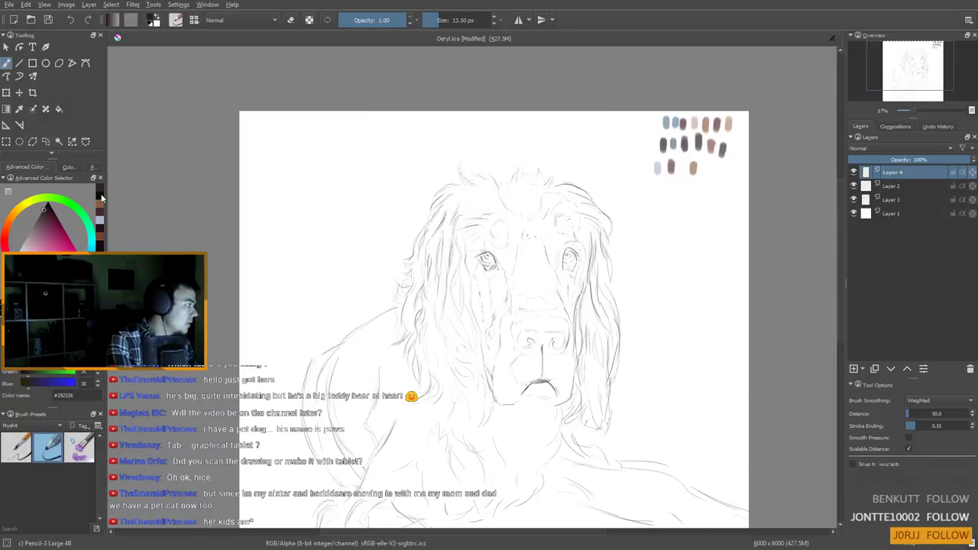
# Set the foreground colour to the light warm grey #d6d0cd
pyautogui.click(20, 250)
pyautogui.moveTo(18, 250); pyautogui.dragTo(19, 249)
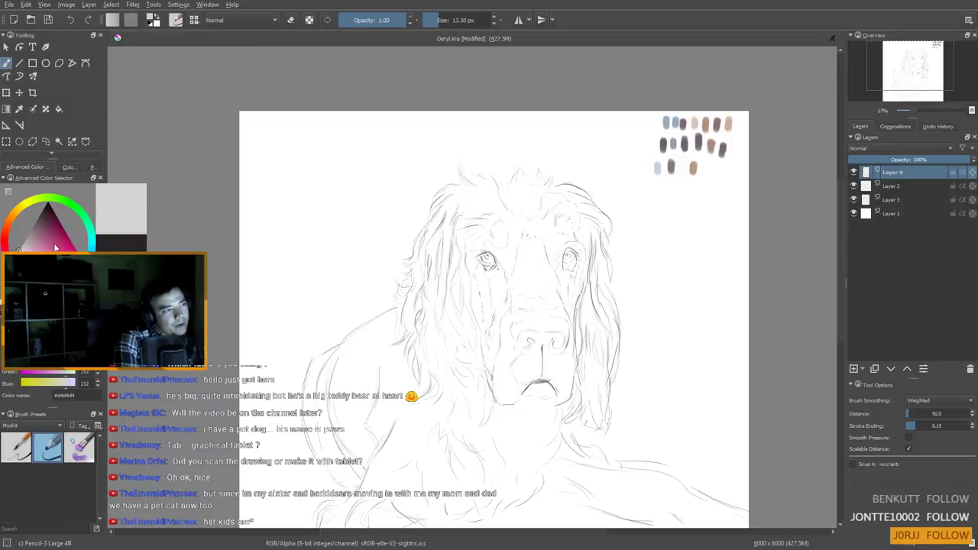
pyautogui.moveTo(5, 257); pyautogui.dragTo(6, 225)
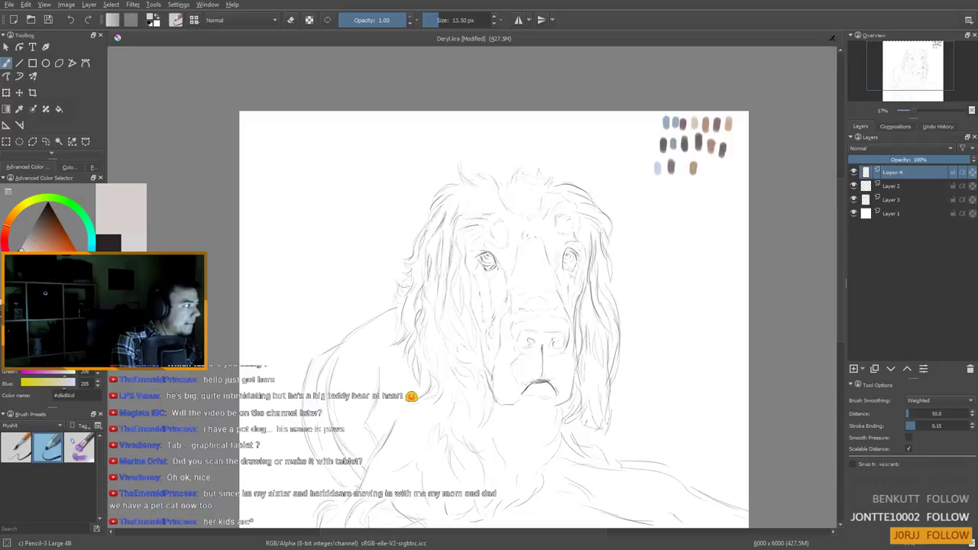
# Add a new layer between Layer 3 and Layer 1 and fill it with the light warm grey
pyautogui.click(892, 198)
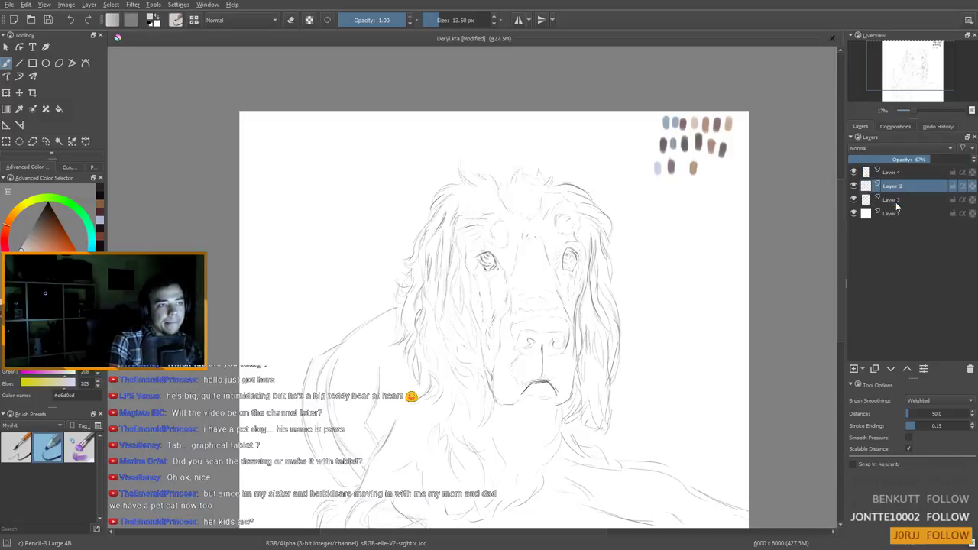
pyautogui.click(889, 369)
pyautogui.click(908, 370)
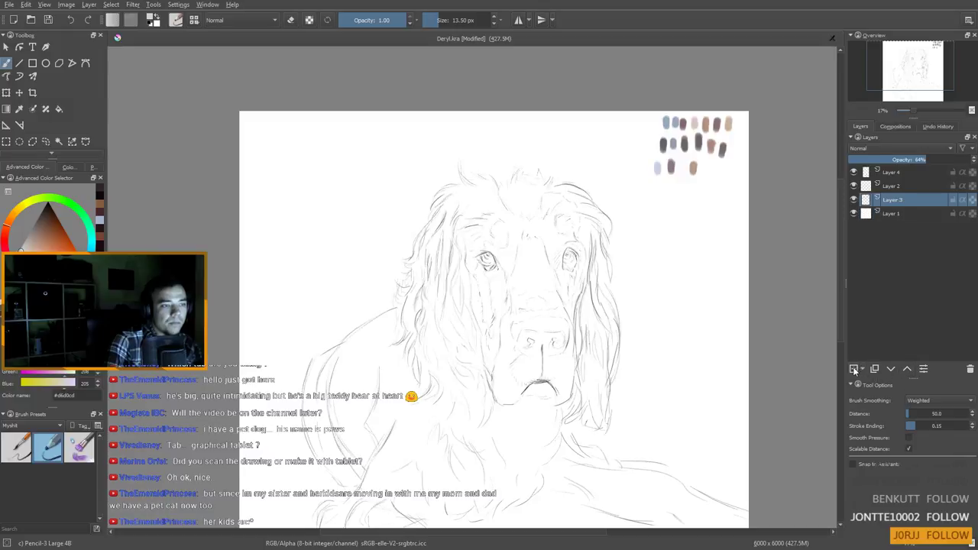
pyautogui.click(854, 370)
pyautogui.click(891, 369)
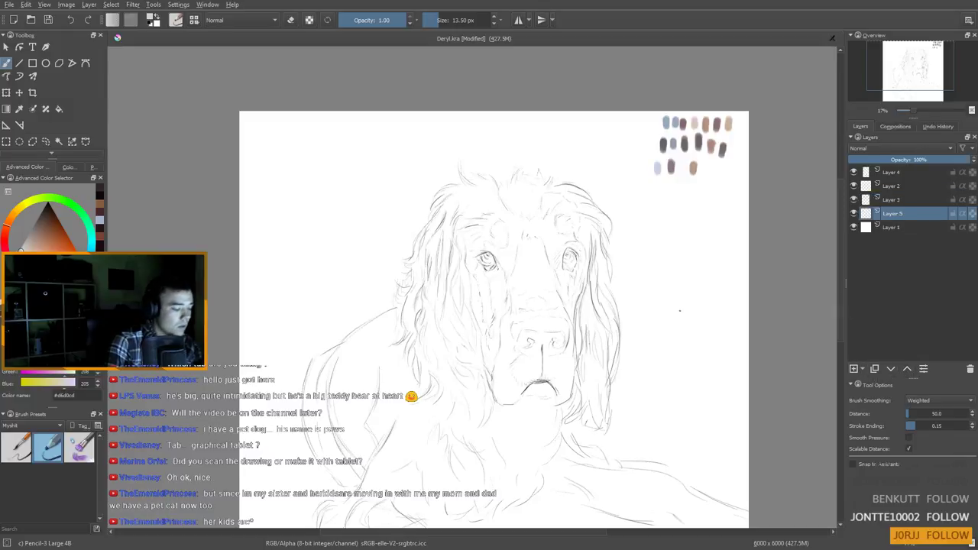
pyautogui.click(157, 17)
pyautogui.press('BackSpace')
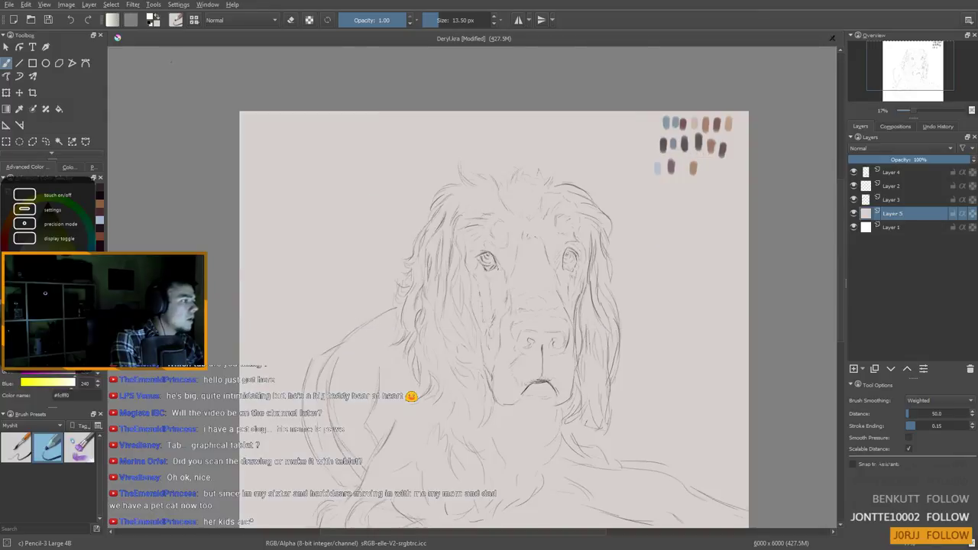
# Examine the dog sketch against the tinted background across the canvas
pyautogui.moveTo(553, 326); pyautogui.dragTo(560, 283)
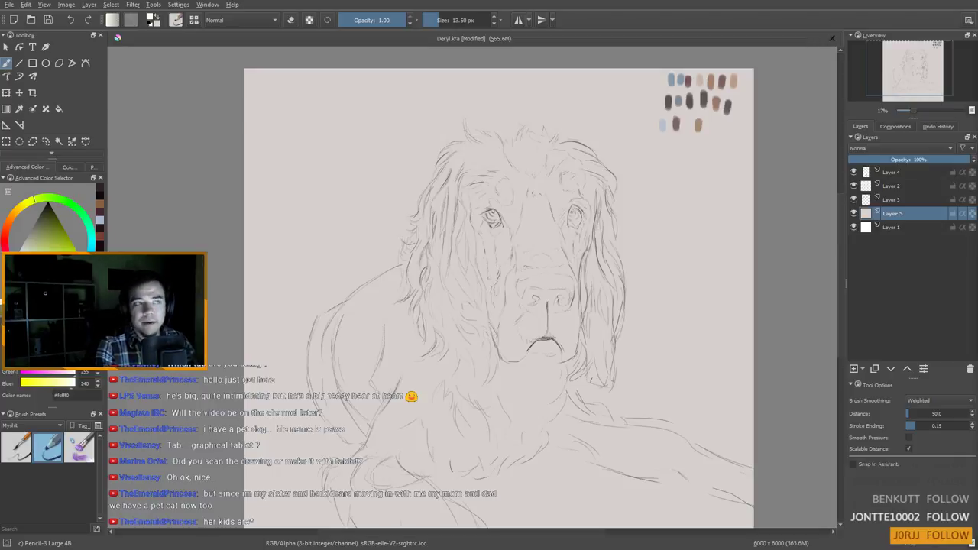
pyautogui.scroll(2, 635, 250)
pyautogui.moveTo(636, 250); pyautogui.dragTo(611, 237)
pyautogui.scroll(-2, 622, 255)
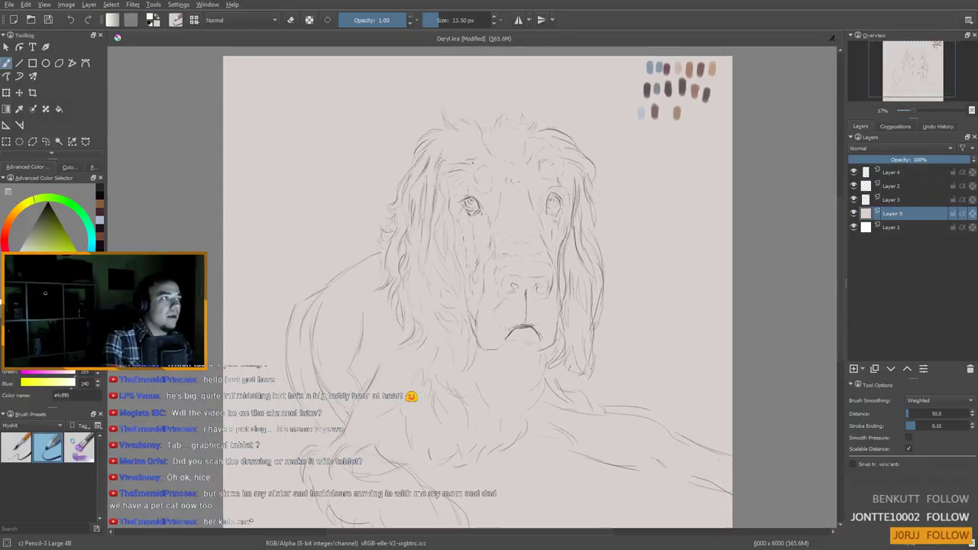
pyautogui.moveTo(452, 267); pyautogui.dragTo(442, 336)
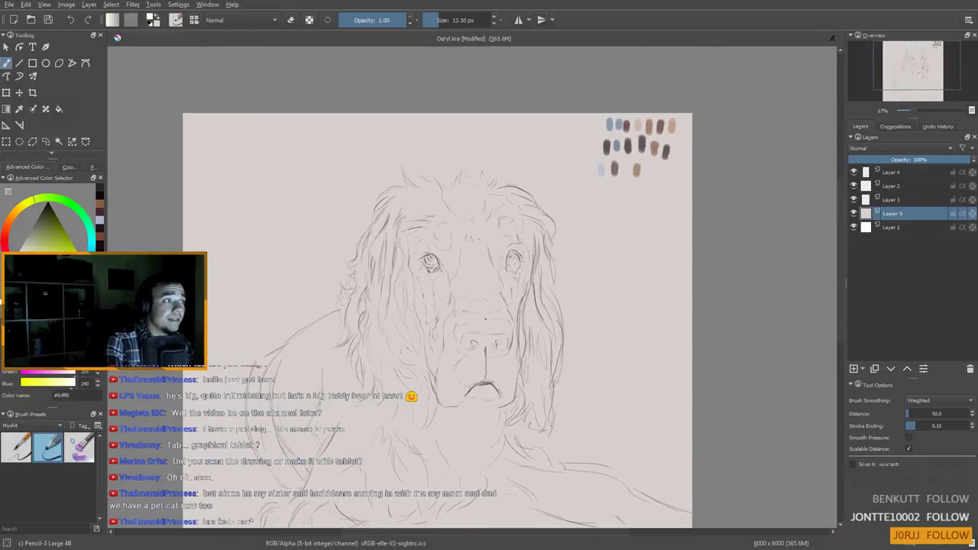
pyautogui.moveTo(343, 364); pyautogui.dragTo(334, 343)
pyautogui.moveTo(336, 426); pyautogui.dragTo(390, 414)
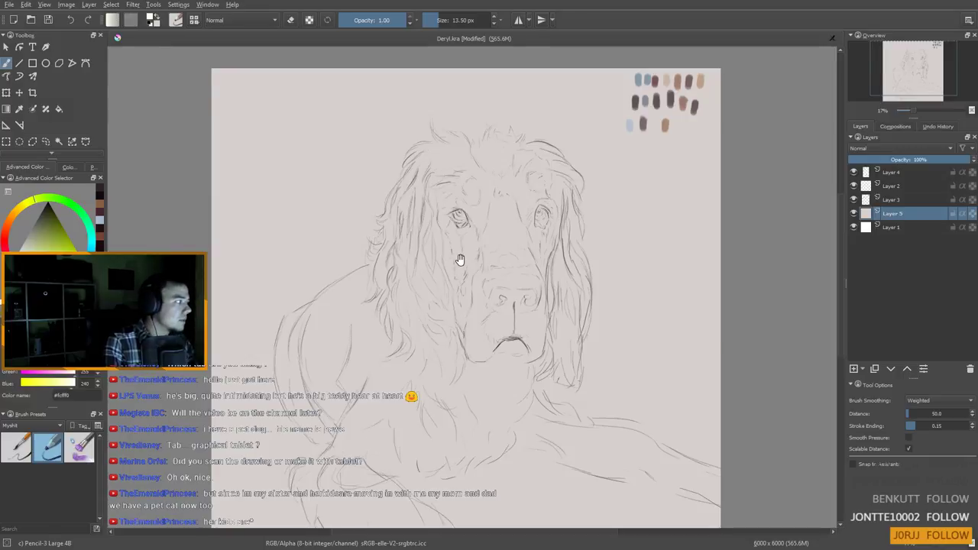
pyautogui.moveTo(511, 257); pyautogui.dragTo(524, 236)
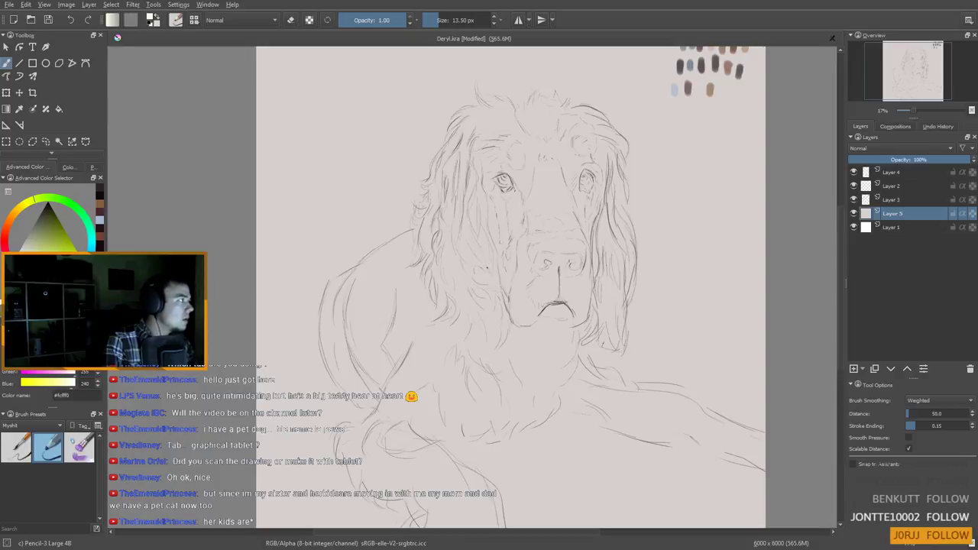
pyautogui.moveTo(482, 268)
pyautogui.mouseDown()
pyautogui.moveTo(515, 345)
pyautogui.moveTo(491, 273)
pyautogui.mouseUp()
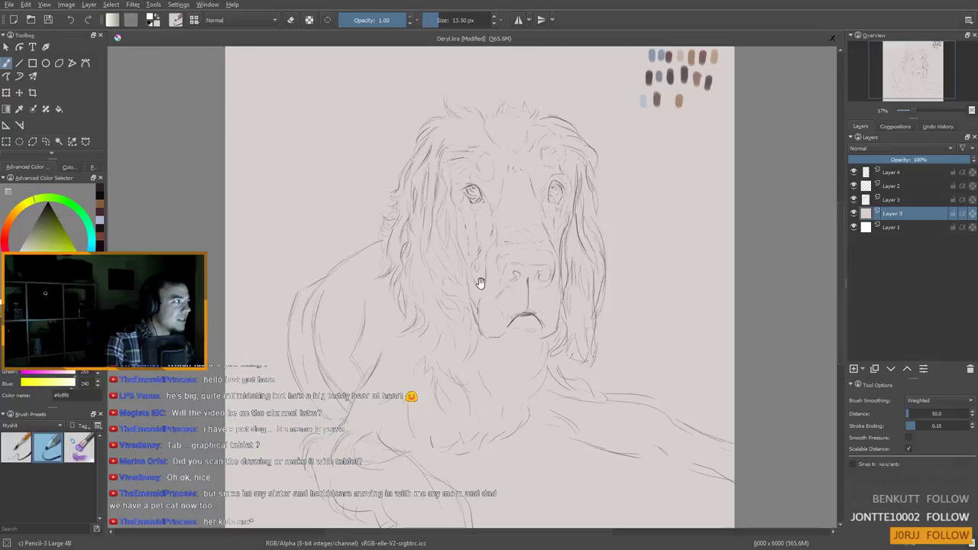
pyautogui.moveTo(440, 223); pyautogui.dragTo(430, 234)
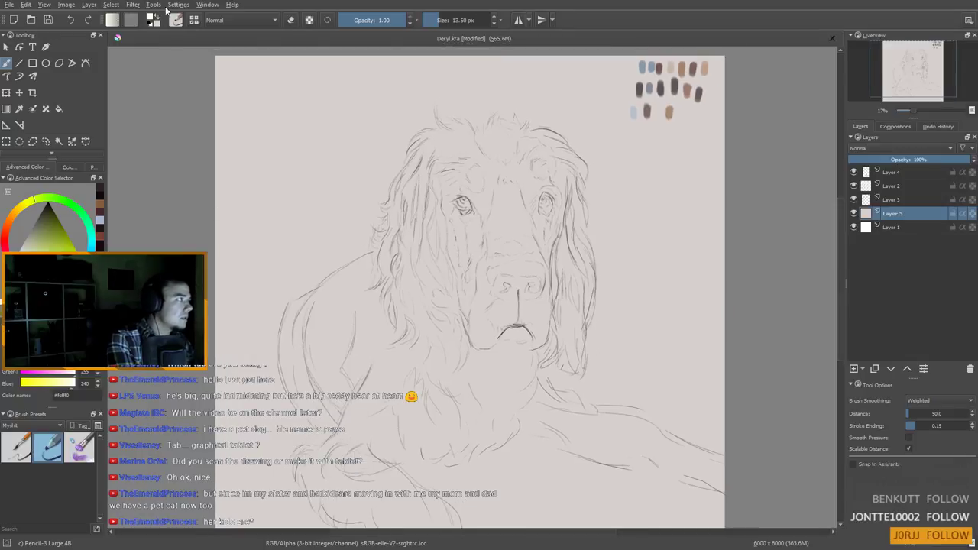
# Sample the dark grey #5d5456 from the painted colour swatches in the canvas corner
pyautogui.moveTo(623, 143)
pyautogui.mouseDown()
pyautogui.moveTo(628, 132)
pyautogui.moveTo(616, 153)
pyautogui.mouseUp()
pyautogui.keyDown('ctrl'); pyautogui.click(678, 108); pyautogui.keyUp('ctrl')
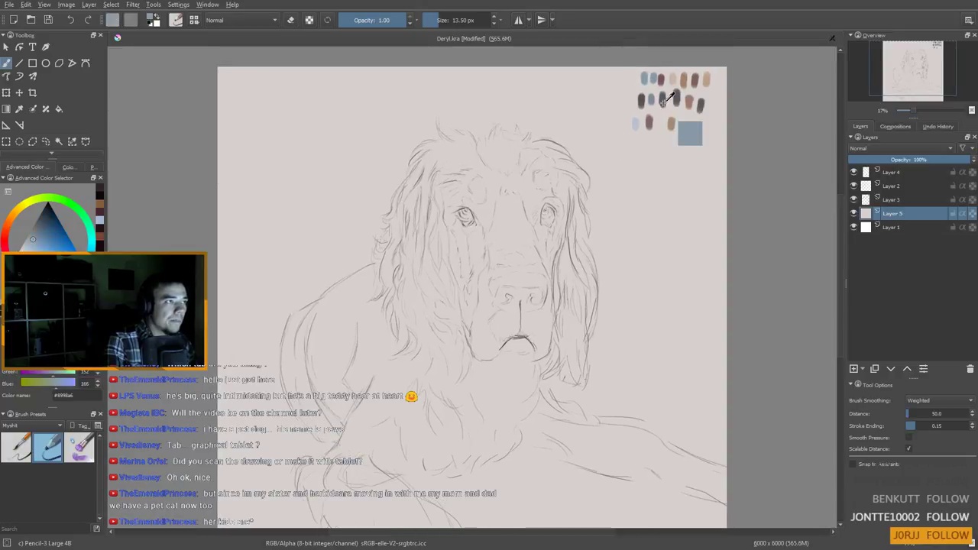
pyautogui.keyDown('ctrl'); pyautogui.click(675, 97); pyautogui.keyUp('ctrl')
pyautogui.keyDown('ctrl'); pyautogui.click(663, 106); pyautogui.keyUp('ctrl')
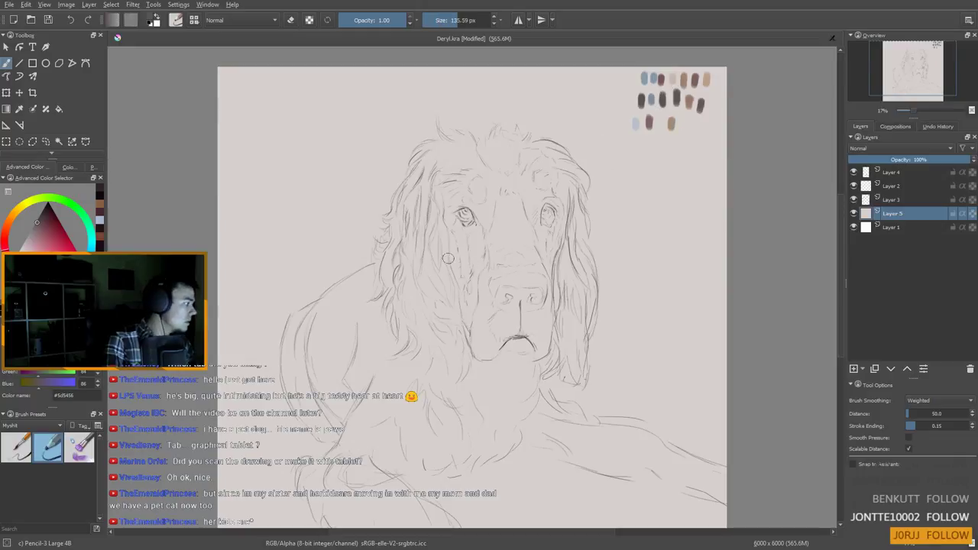
# Switch to the Wet Bristles brush and filter the brush presets to the Paint group
pyautogui.click(84, 451)
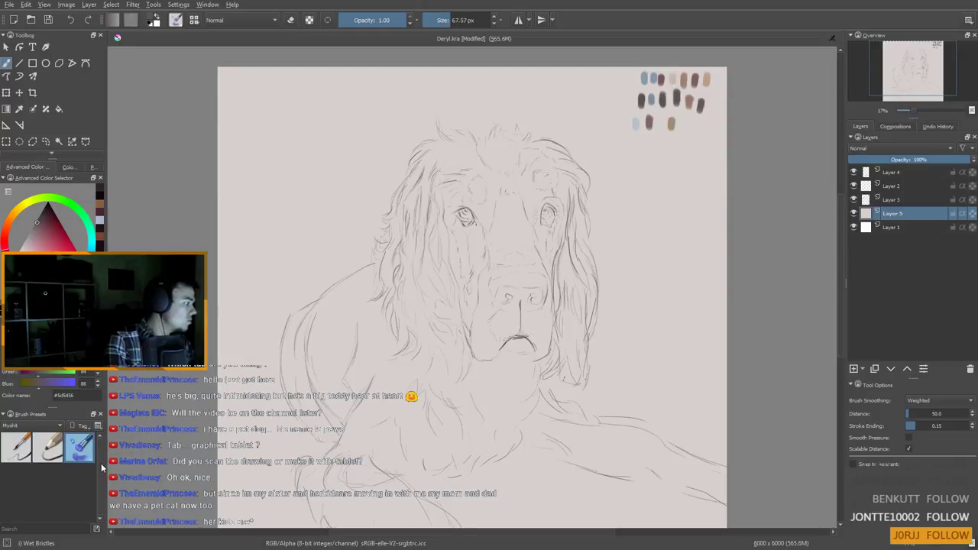
pyautogui.click(34, 426)
pyautogui.click(78, 497)
pyautogui.click(47, 427)
pyautogui.click(46, 344)
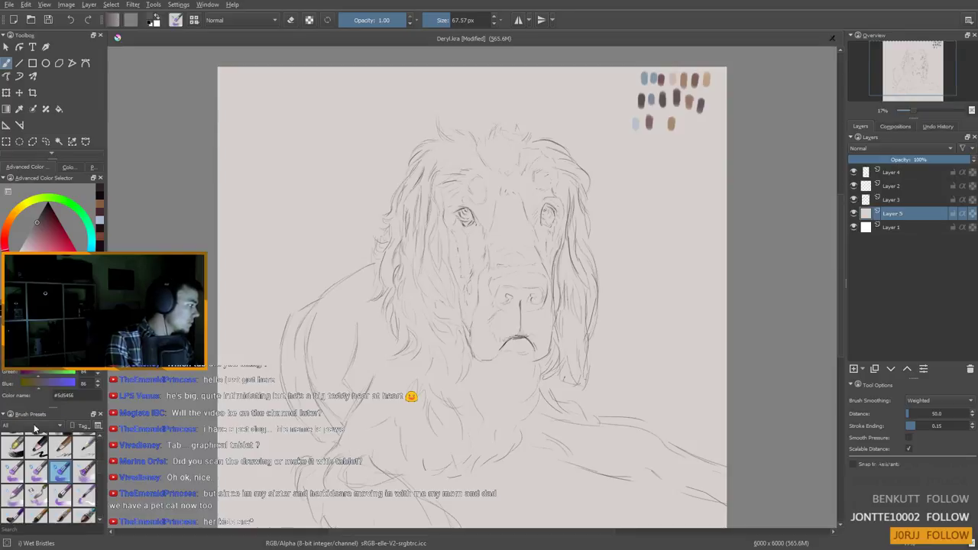
pyautogui.click(35, 430)
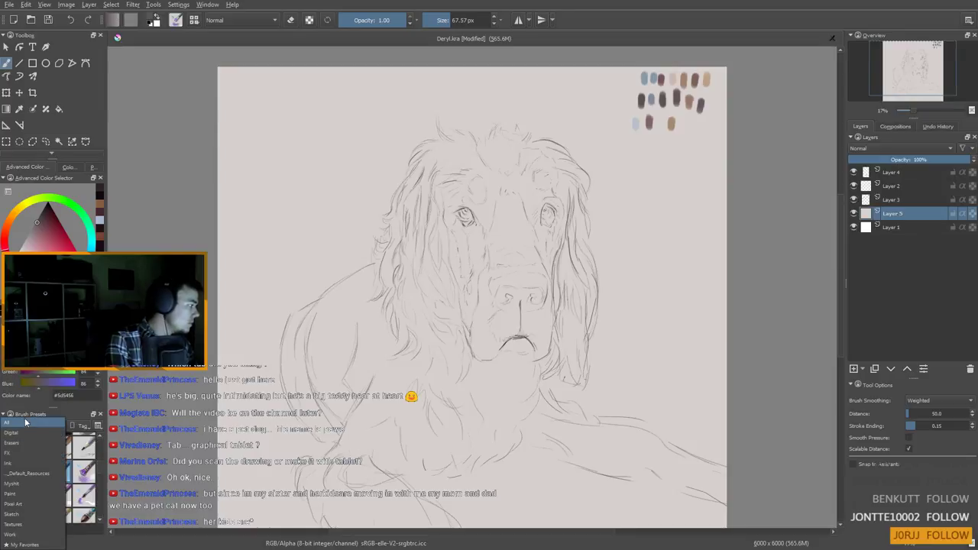
pyautogui.click(25, 493)
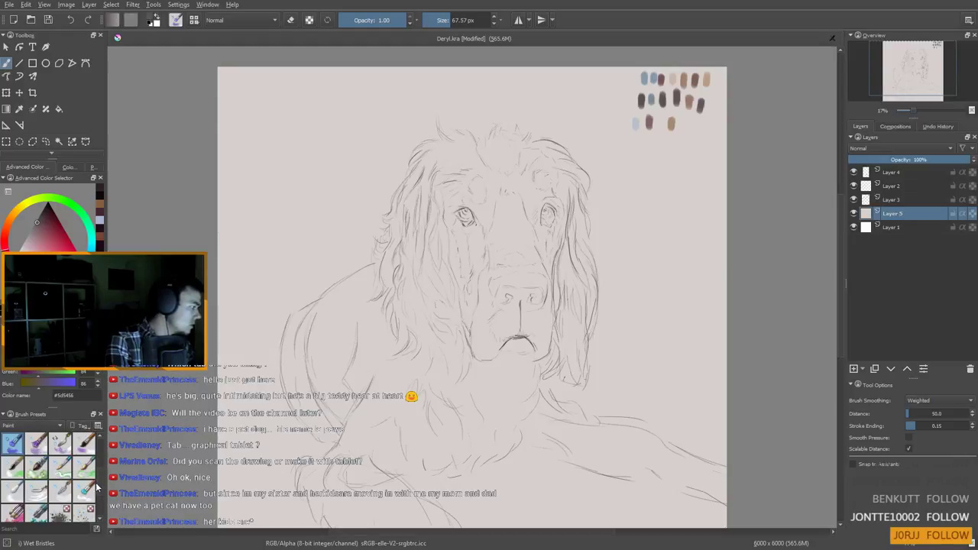
# Try the Bristles-5 Flat and Bristles-2 Flat Rough brushes with test strokes beside the dog and undo them
pyautogui.scroll(-1, 97, 483)
pyautogui.moveTo(99, 495); pyautogui.dragTo(101, 459)
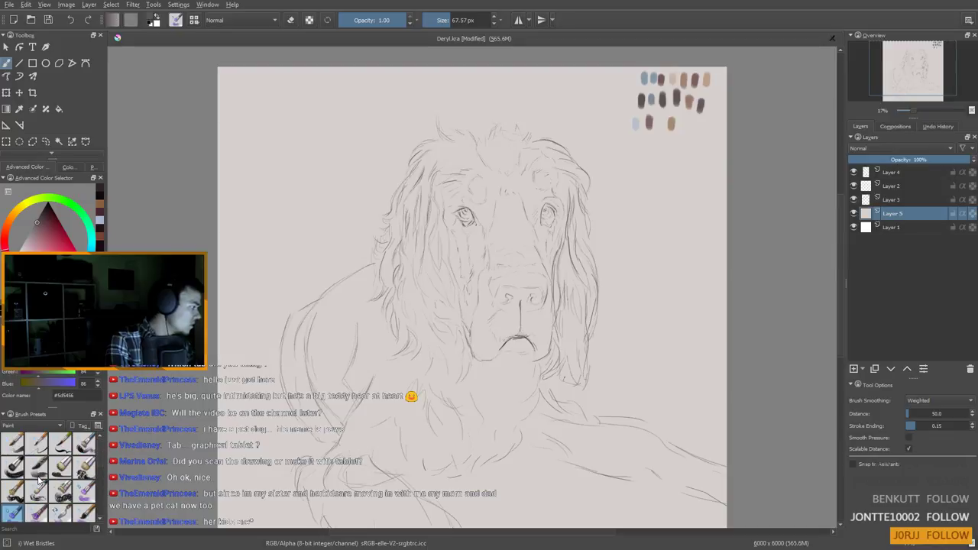
pyautogui.click(59, 469)
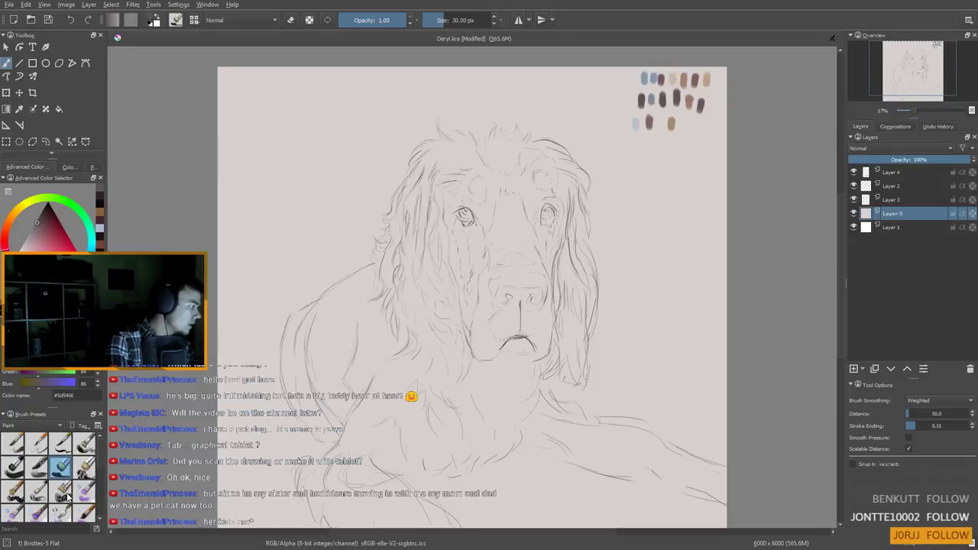
pyautogui.moveTo(295, 191); pyautogui.dragTo(278, 273)
pyautogui.hotkey('ctrl', 'z')
pyautogui.click(84, 443)
pyautogui.moveTo(321, 166); pyautogui.dragTo(288, 294)
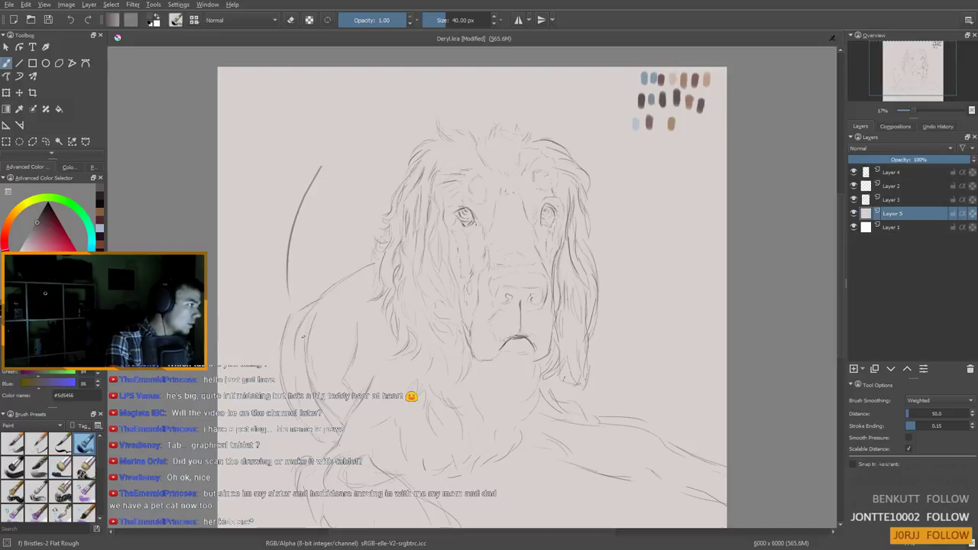
pyautogui.moveTo(319, 201); pyautogui.dragTo(301, 313)
pyautogui.hotkey('ctrl', 'z')
pyautogui.hotkey('ctrl', 'z')
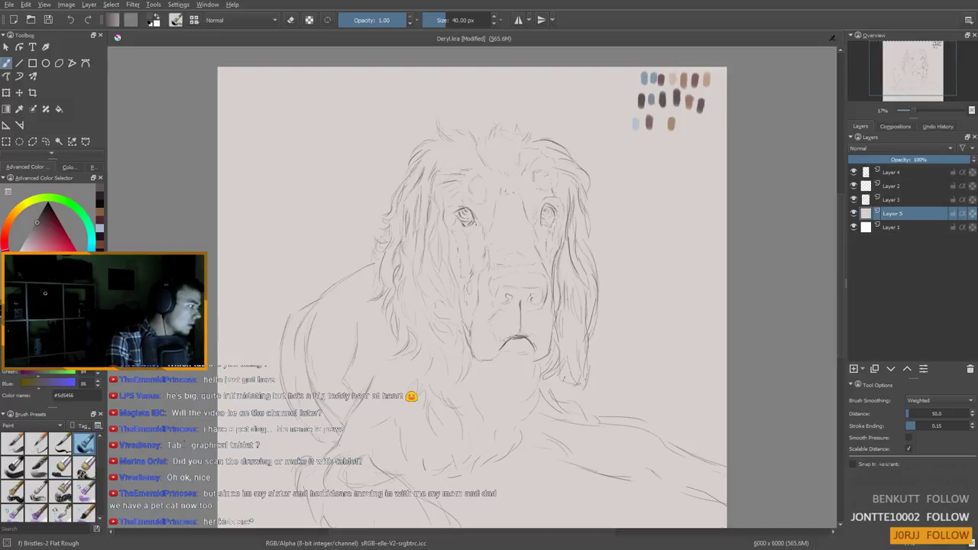
# Test the Dry Bristles, Dry Textured Creases and Dry Brushing presets with single strokes beside the dog, undoing each one
pyautogui.click(84, 465)
pyautogui.moveTo(292, 239); pyautogui.dragTo(274, 312)
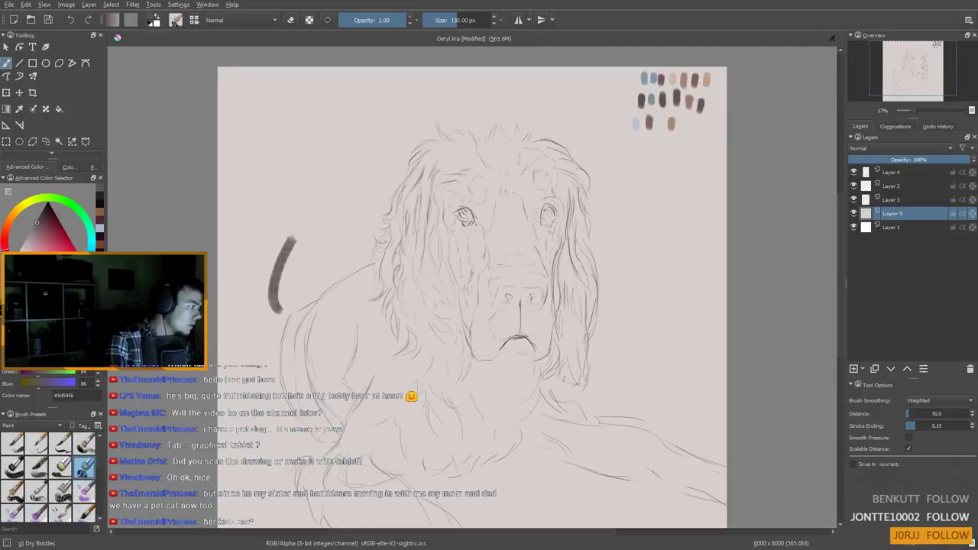
pyautogui.hotkey('ctrl', 'z')
pyautogui.click(61, 489)
pyautogui.moveTo(305, 217); pyautogui.dragTo(302, 284)
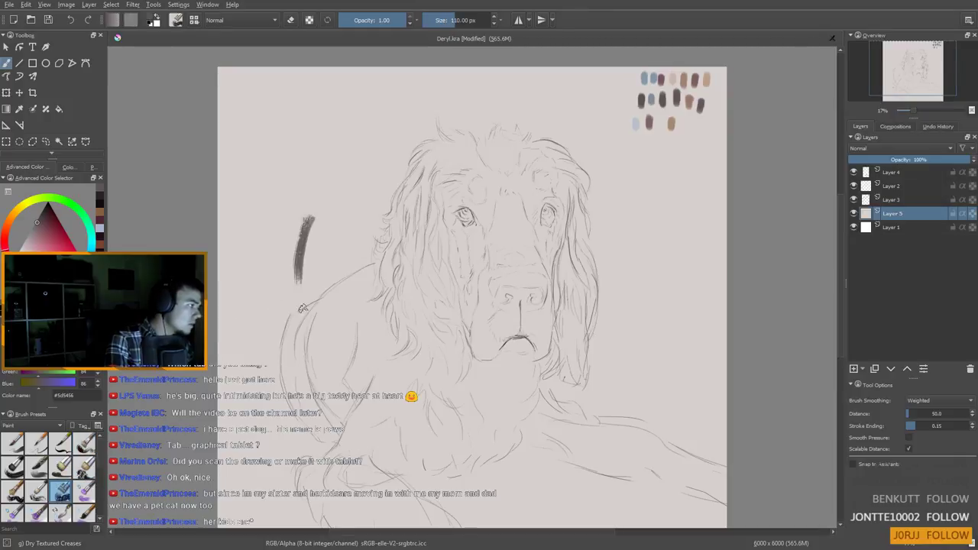
pyautogui.hotkey('ctrl', 'z')
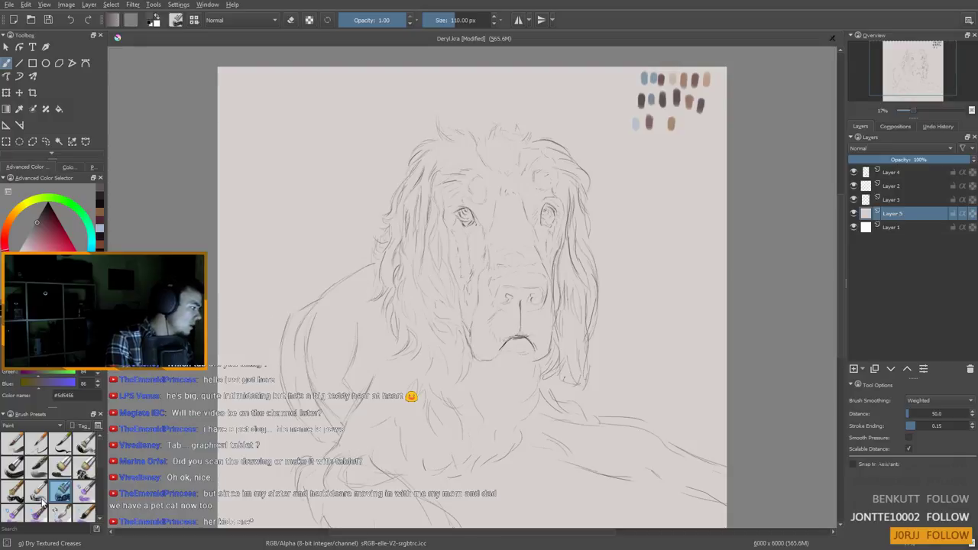
pyautogui.click(37, 489)
pyautogui.moveTo(284, 239); pyautogui.dragTo(273, 287)
pyautogui.hotkey('ctrl', 'z')
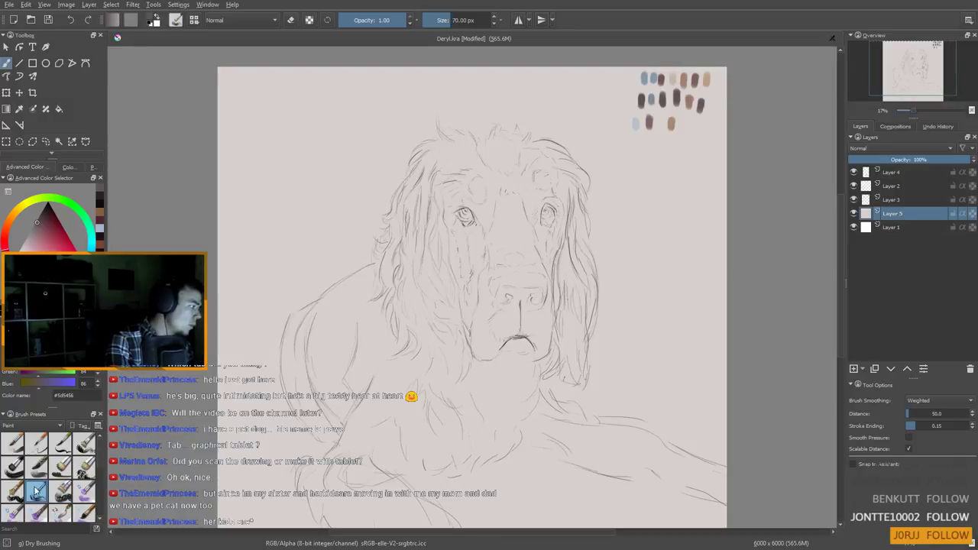
# Test another dry brush and the Bristles-3 Large Smooth brush with curved strokes beside the dog and undo them
pyautogui.click(12, 490)
pyautogui.moveTo(304, 196); pyautogui.dragTo(279, 268)
pyautogui.hotkey('ctrl', 'z')
pyautogui.click(13, 467)
pyautogui.moveTo(301, 212); pyautogui.dragTo(277, 309)
pyautogui.moveTo(295, 243); pyautogui.dragTo(271, 317)
pyautogui.hotkey('ctrl', 'z')
pyautogui.hotkey('ctrl', 'z')
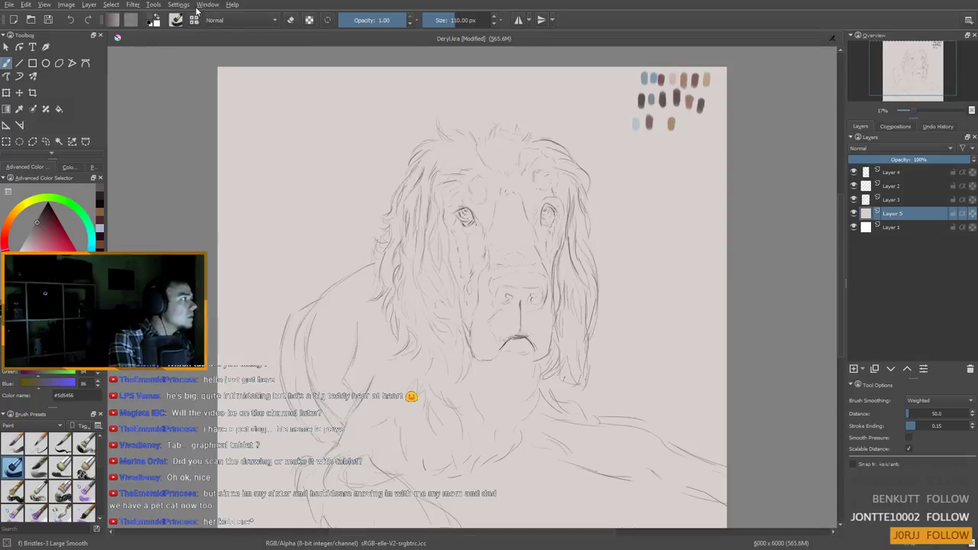
# Activate the concept&illustration resource bundle
pyautogui.click(178, 5)
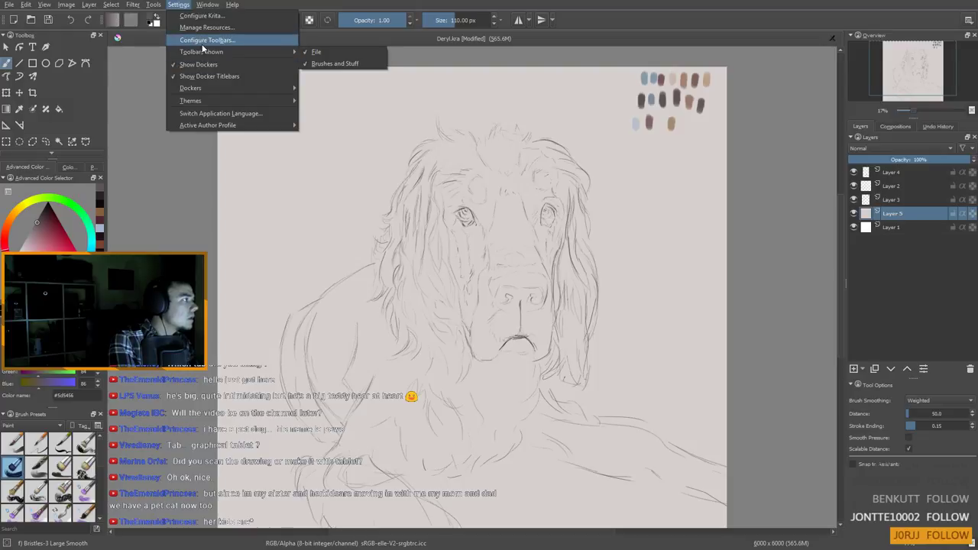
pyautogui.click(206, 28)
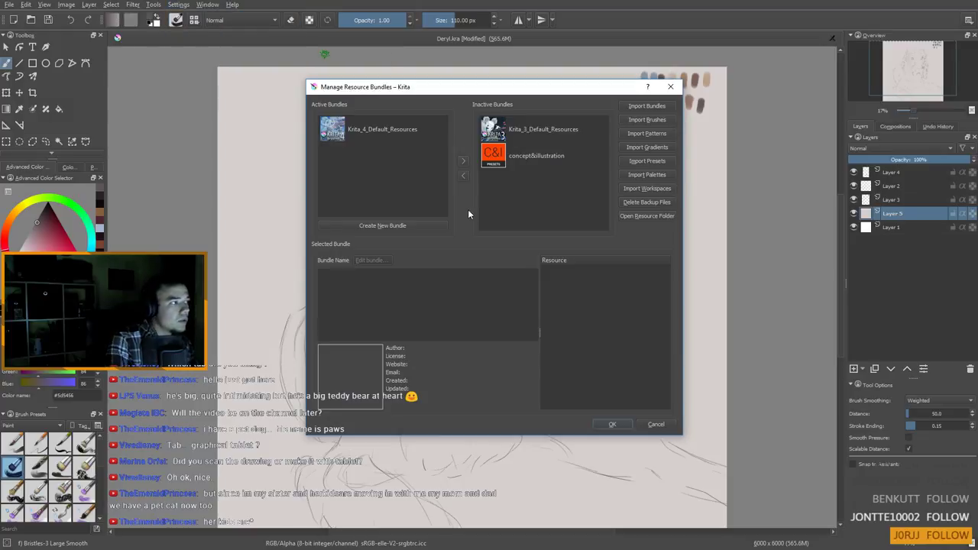
pyautogui.click(515, 158)
pyautogui.click(464, 177)
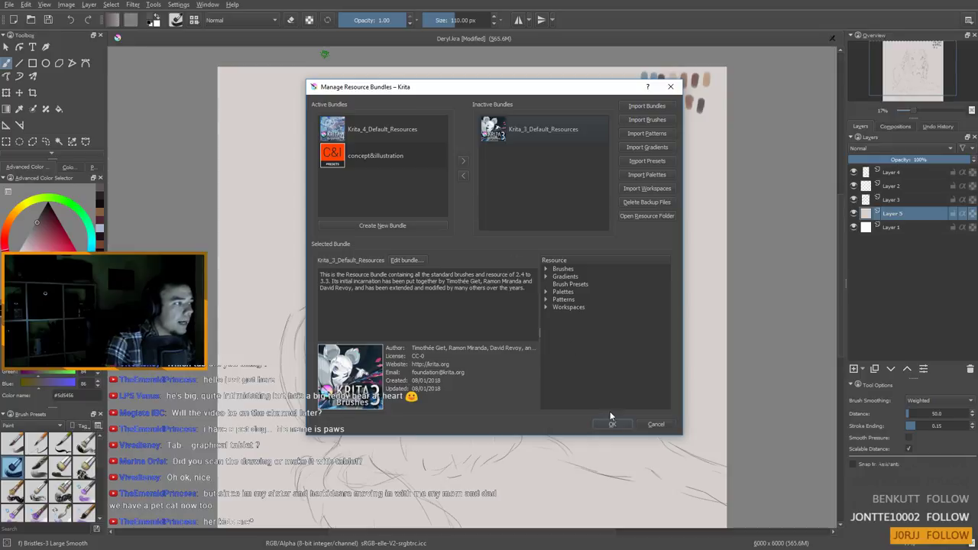
pyautogui.click(613, 426)
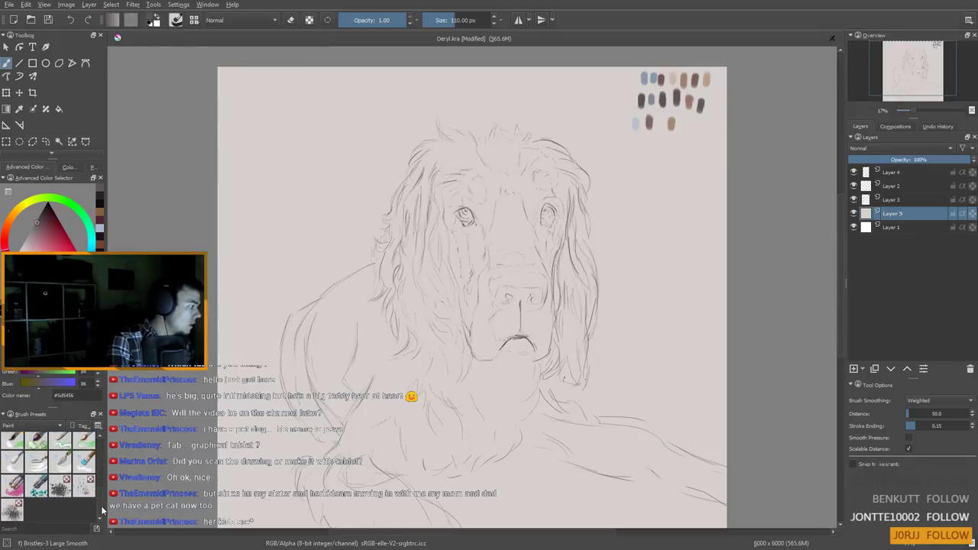
# Show all brush presets instead of only the Paint group and browse to the bristle brushes
pyautogui.click(32, 426)
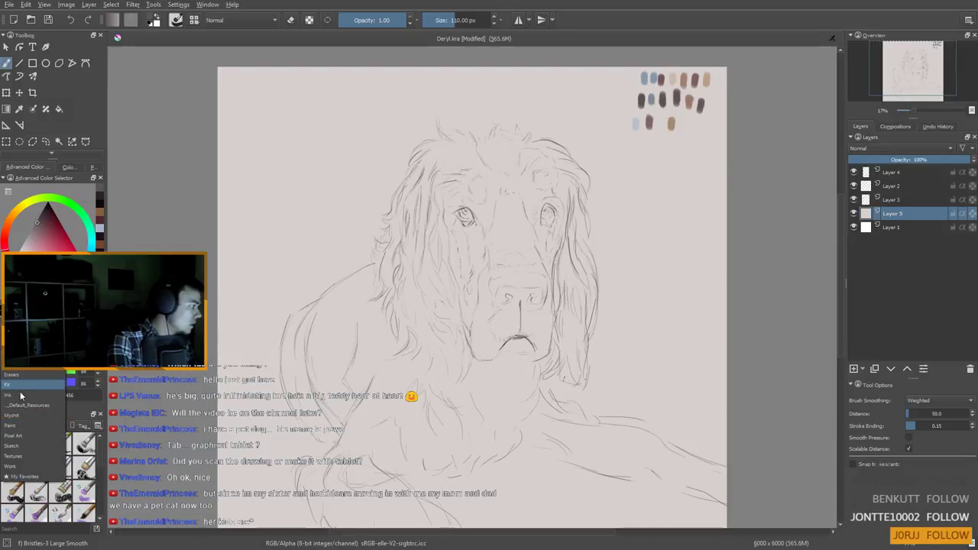
pyautogui.click(19, 344)
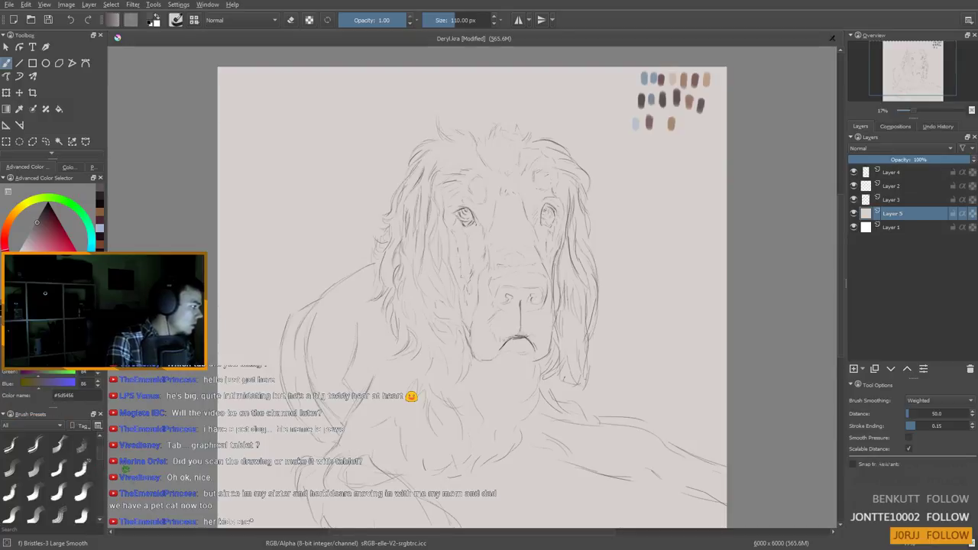
pyautogui.moveTo(100, 460); pyautogui.dragTo(104, 454)
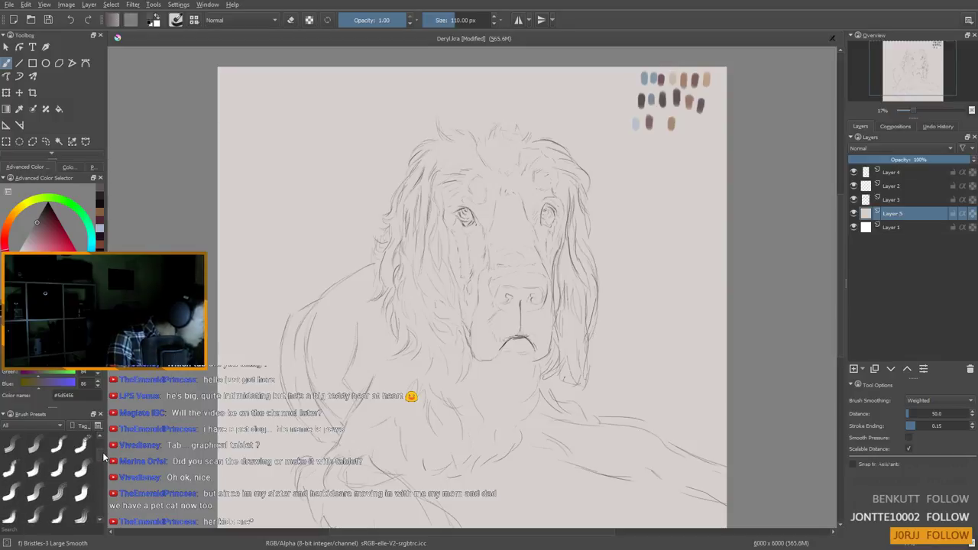
# Test the 2.Bristles: smooth2 and smooth1 brushes with strokes beside the dog and undo them
pyautogui.click(83, 468)
pyautogui.moveTo(277, 244)
pyautogui.mouseDown()
pyautogui.moveTo(259, 279)
pyautogui.moveTo(264, 302)
pyautogui.mouseUp()
pyautogui.hotkey('ctrl', 'z')
pyautogui.hotkey('ctrl', 'z')
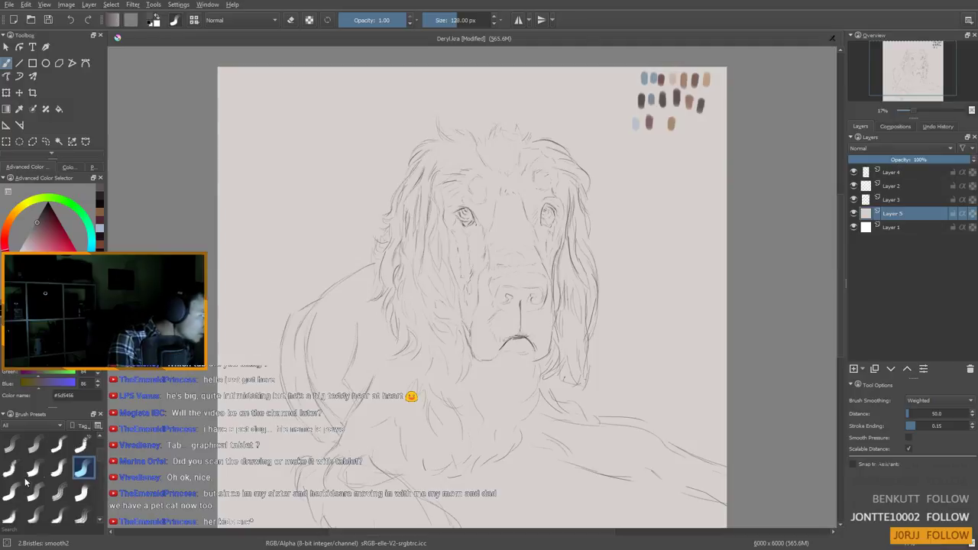
pyautogui.click(61, 469)
pyautogui.moveTo(296, 221); pyautogui.dragTo(275, 283)
pyautogui.hotkey('ctrl', 'z')
pyautogui.moveTo(296, 225); pyautogui.dragTo(261, 301)
pyautogui.moveTo(288, 249); pyautogui.dragTo(282, 331)
pyautogui.hotkey('ctrl', 'z')
pyautogui.hotkey('ctrl', 'z')
pyautogui.hotkey('ctrl', 'z')
pyautogui.hotkey('ctrl', 'z')
pyautogui.hotkey('ctrl', 'z')
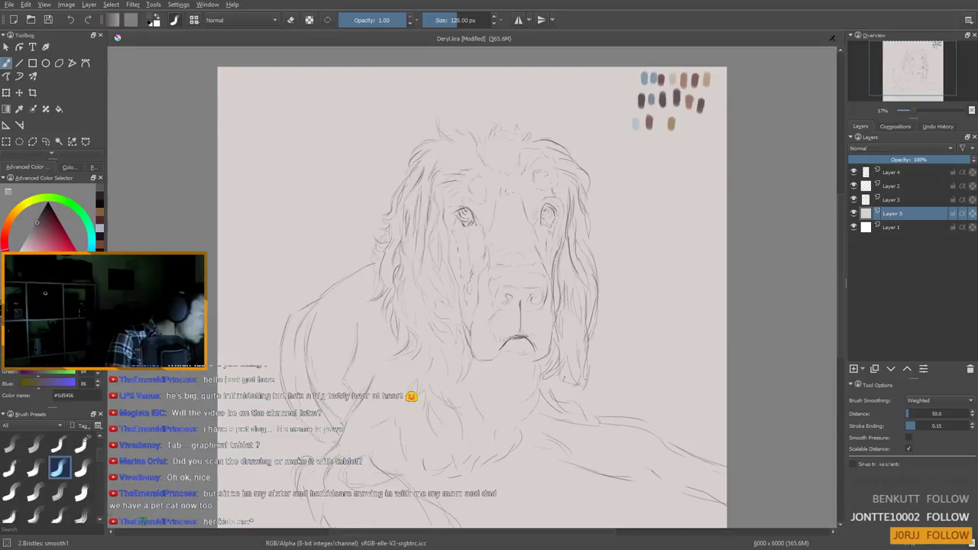
# Try the 3.Blocks: canvas2 brush with one stroke beside the dog and undo it
pyautogui.click(12, 519)
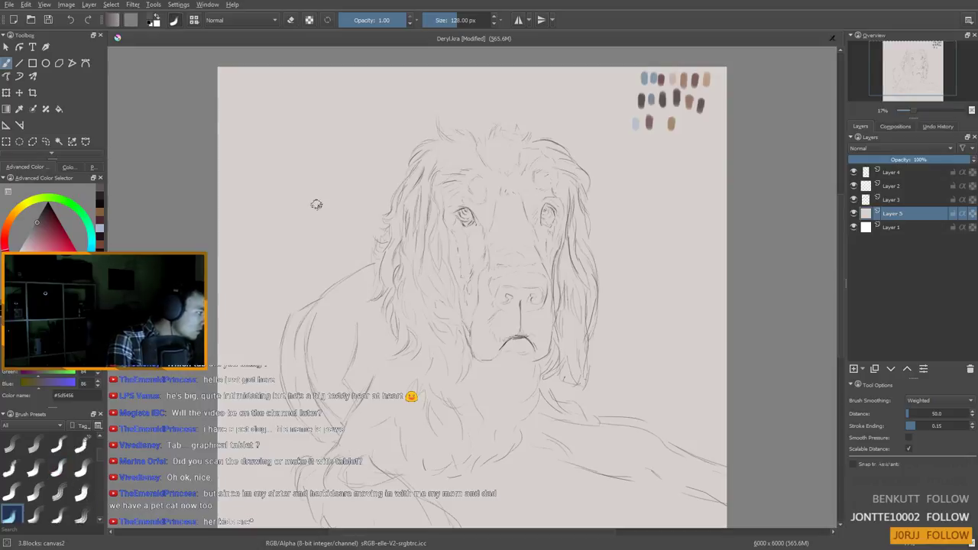
pyautogui.moveTo(319, 202); pyautogui.dragTo(306, 263)
pyautogui.hotkey('ctrl', 'z')
pyautogui.hotkey('ctrl', 'z')
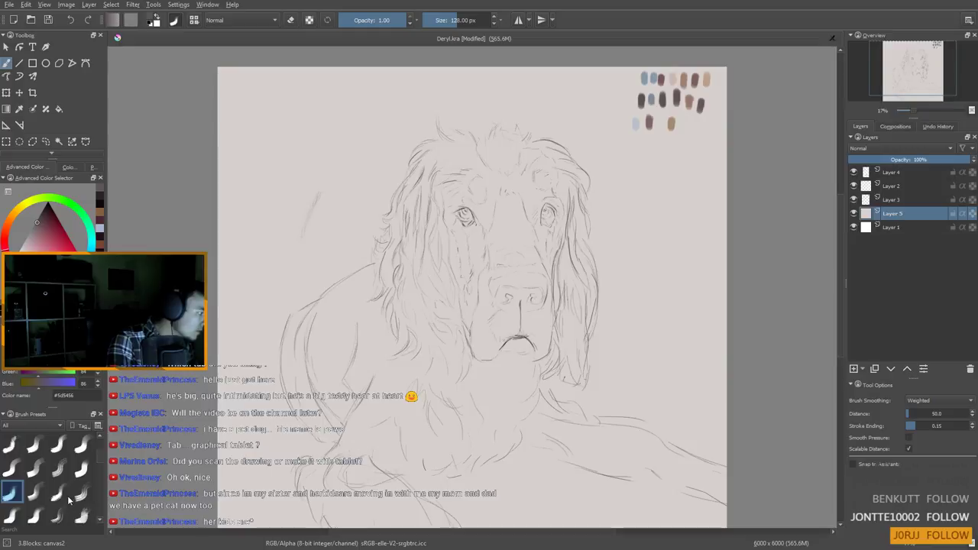
# Switch to the 3.Blocks: hairy brush, test it beside the dog, and undo the test strokes while keeping the grey background fill
pyautogui.click(59, 493)
pyautogui.moveTo(294, 213); pyautogui.dragTo(264, 298)
pyautogui.moveTo(287, 229)
pyautogui.mouseDown()
pyautogui.moveTo(264, 299)
pyautogui.moveTo(270, 290)
pyautogui.moveTo(283, 317)
pyautogui.mouseUp()
pyautogui.moveTo(266, 284); pyautogui.dragTo(282, 317)
pyautogui.moveTo(271, 292); pyautogui.dragTo(264, 406)
pyautogui.hotkey('ctrl', 'z')
pyautogui.hotkey('ctrl', 'z')
pyautogui.hotkey('ctrl', 'z')
pyautogui.hotkey('ctrl', 'z')
pyautogui.hotkey('ctrl', 'z')
pyautogui.hotkey('ctrl', 'z')
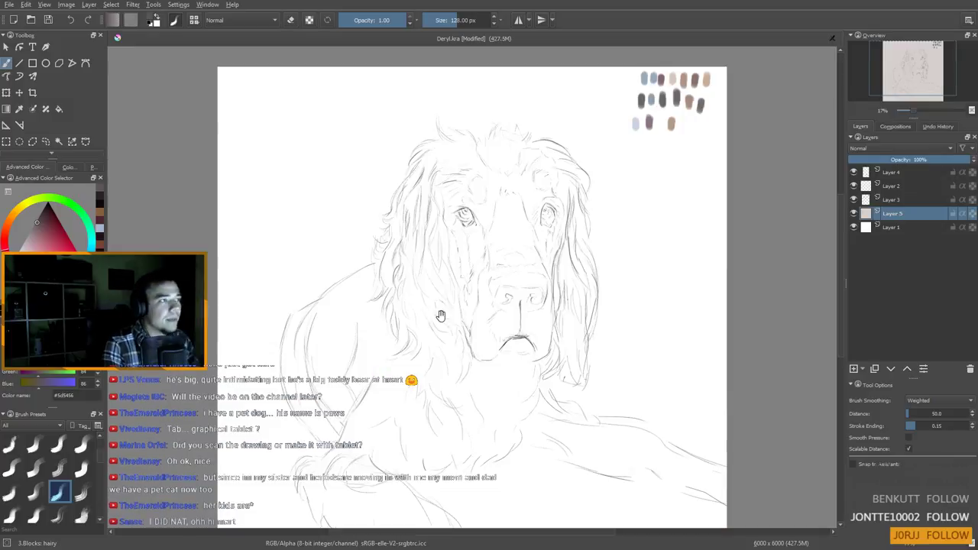
pyautogui.moveTo(511, 281)
pyautogui.mouseDown()
pyautogui.moveTo(476, 327)
pyautogui.moveTo(476, 248)
pyautogui.mouseUp()
pyautogui.hotkey('ctrl', 'shift', 'z')
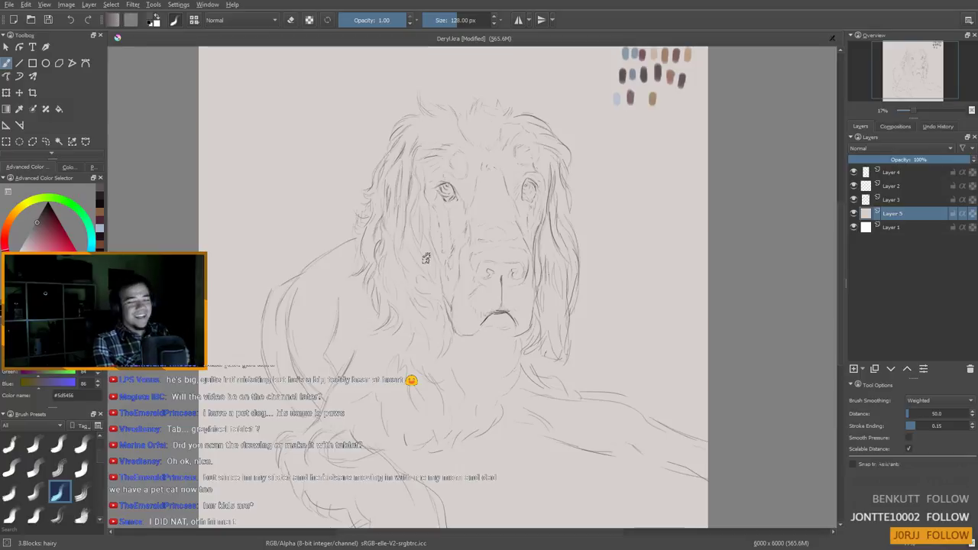
# Add a new paint layer between Layer 3 and the grey background layer
pyautogui.moveTo(392, 309); pyautogui.dragTo(385, 317)
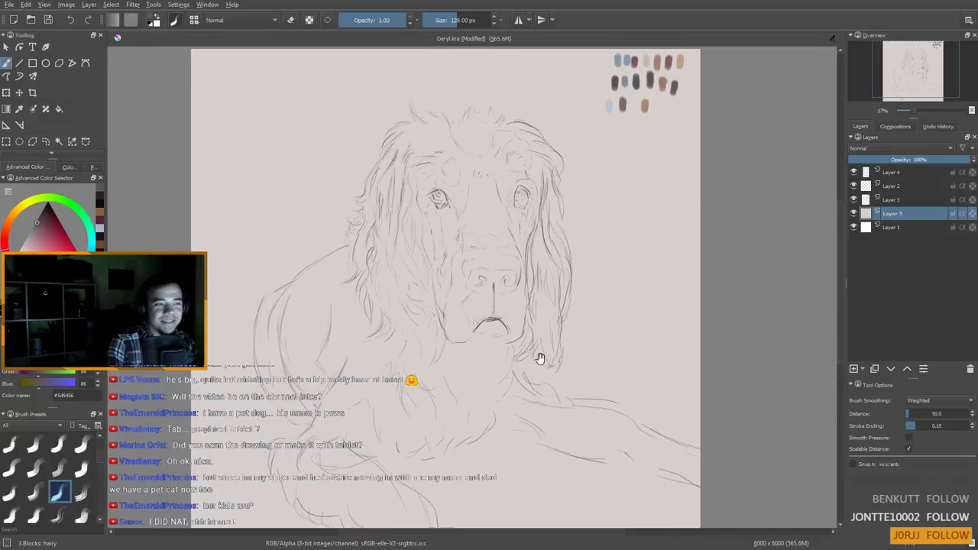
pyautogui.click(854, 369)
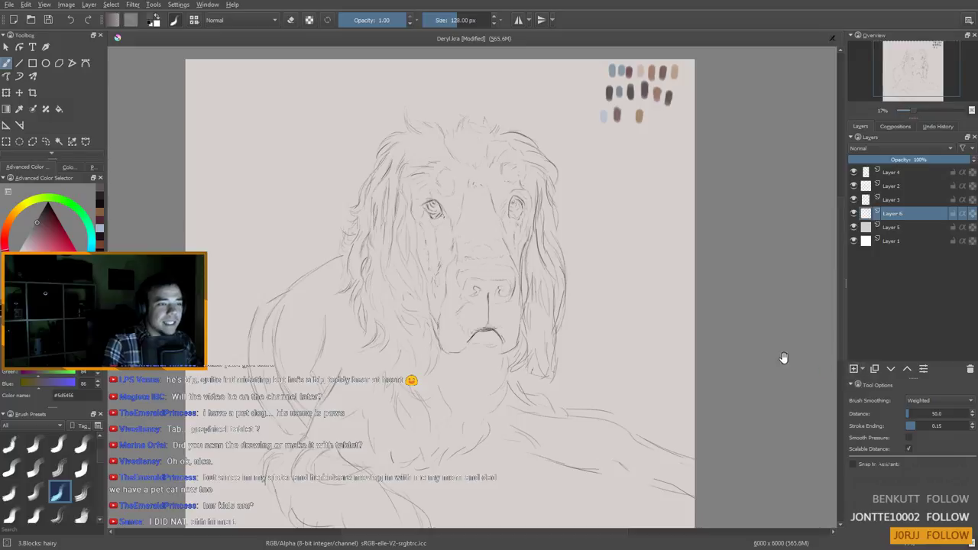
pyautogui.moveTo(526, 253); pyautogui.dragTo(519, 319)
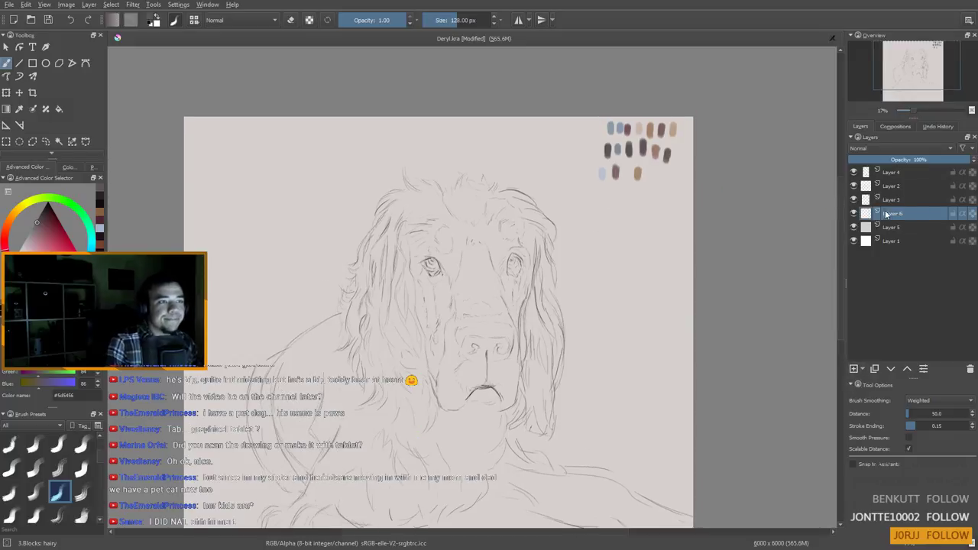
pyautogui.click(914, 174)
pyautogui.click(892, 213)
pyautogui.click(895, 200)
pyautogui.click(898, 174)
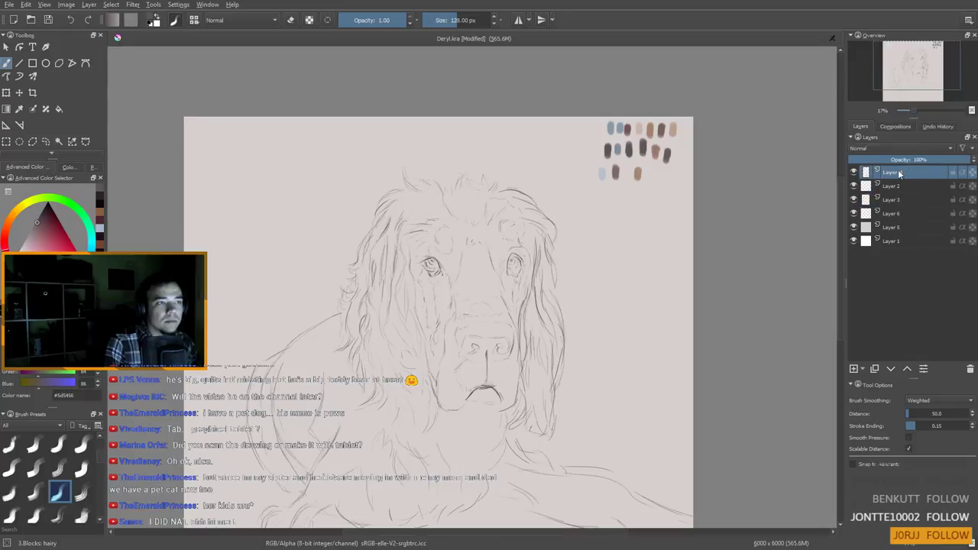
pyautogui.click(896, 216)
pyautogui.keyDown('shift'); pyautogui.click(902, 178); pyautogui.keyUp('shift')
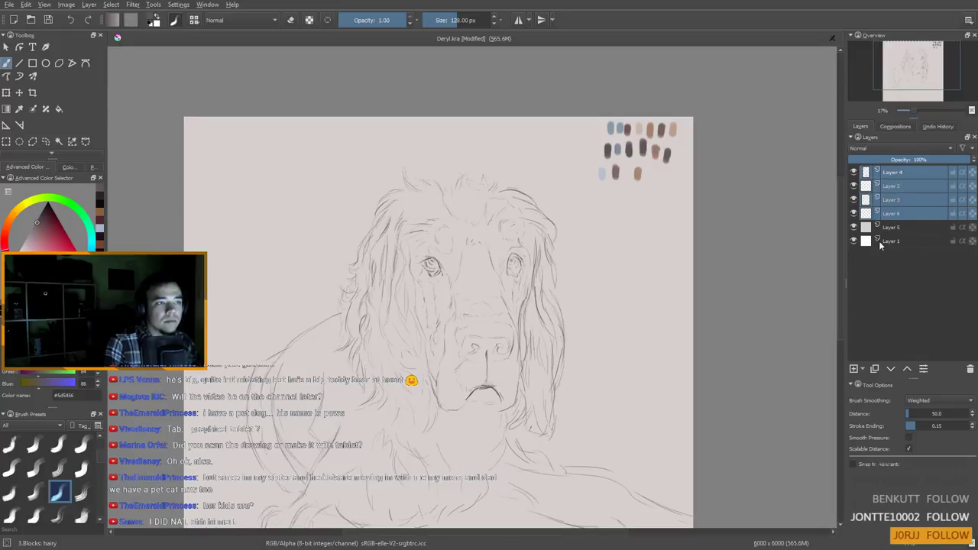
pyautogui.rightClick(881, 208)
pyautogui.click(898, 197)
pyautogui.click(900, 176)
pyautogui.rightClick(900, 176)
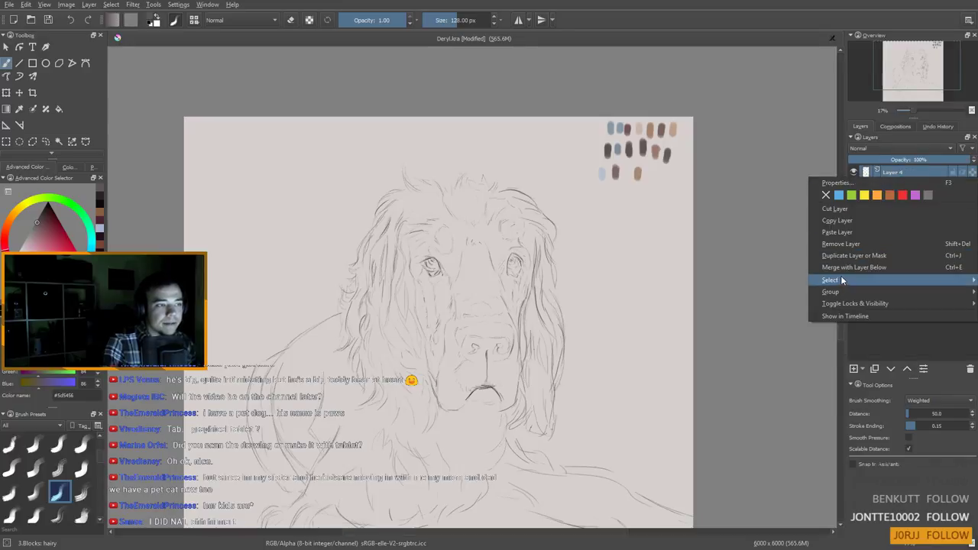
pyautogui.moveTo(842, 280)
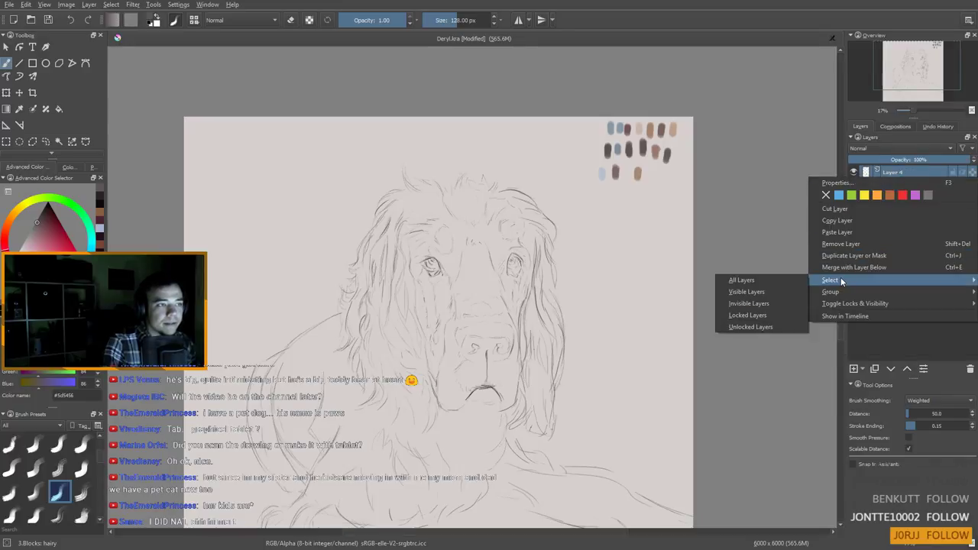
pyautogui.click(875, 344)
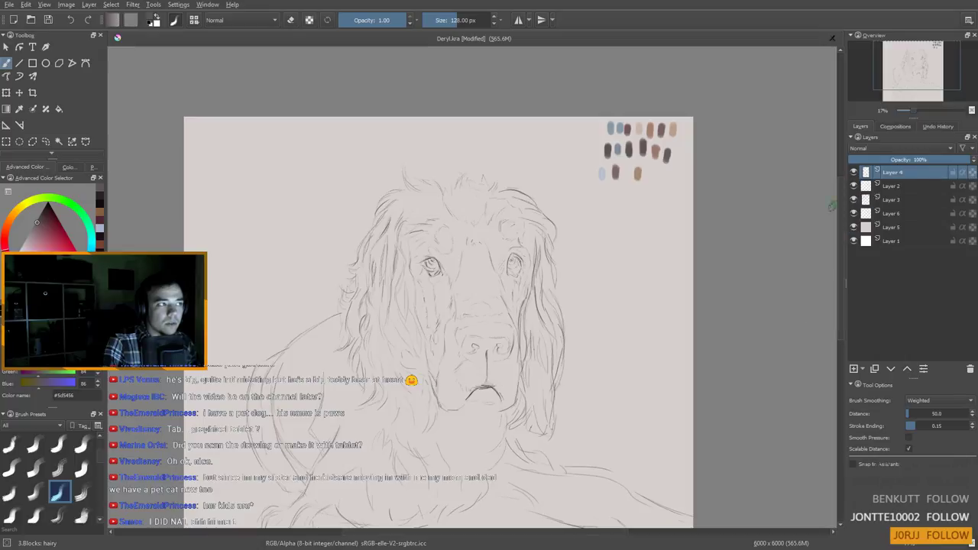
# Select the colour swatches with a rectangle of 1386 by 1122 px and copy them from Layer 3 onto a new layer
pyautogui.click(6, 142)
pyautogui.moveTo(585, 105); pyautogui.dragTo(703, 199)
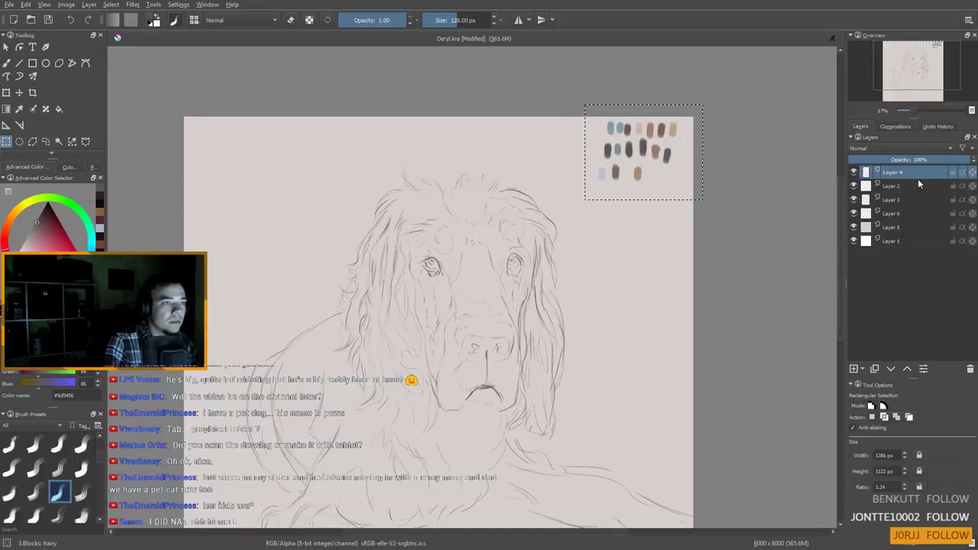
pyautogui.click(880, 201)
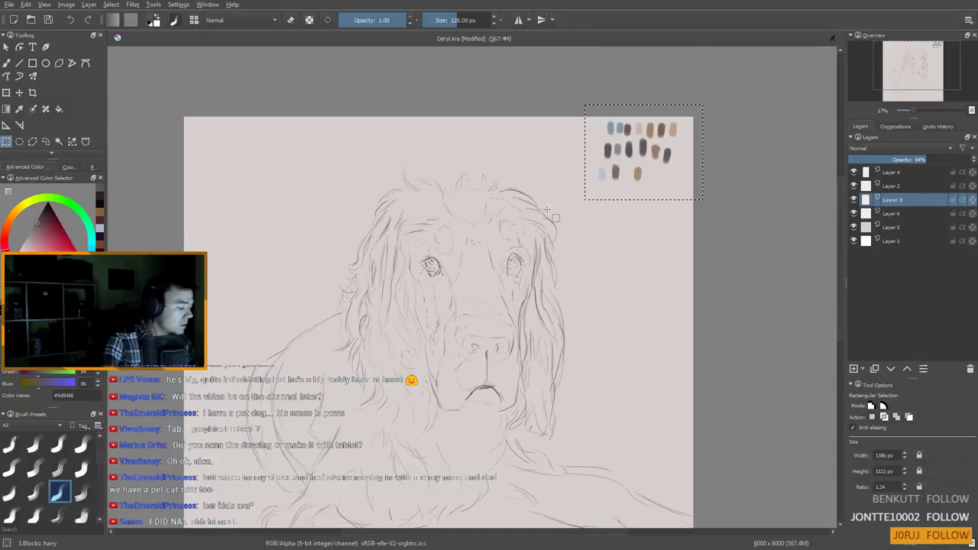
pyautogui.hotkey('ctrl', 'v')
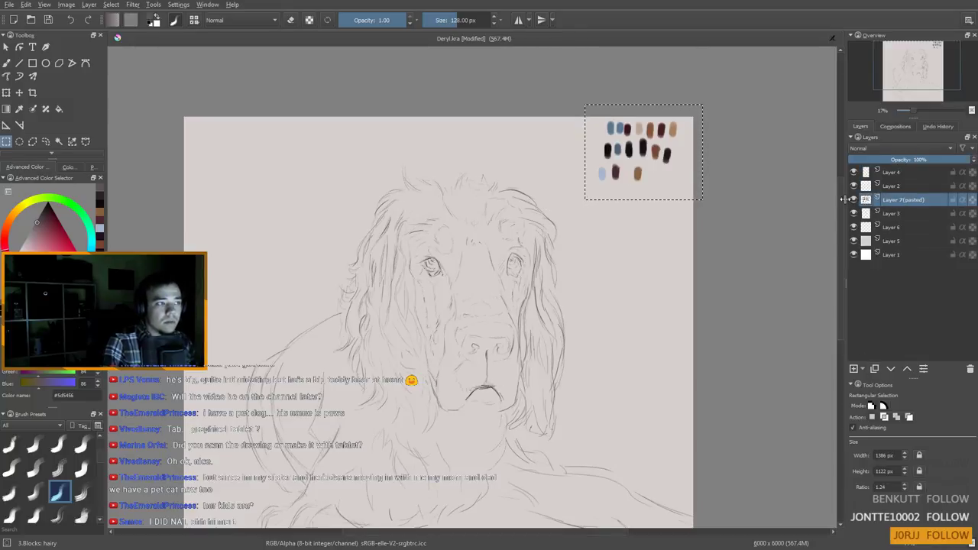
pyautogui.hotkey('ctrl', 'shift', 's')
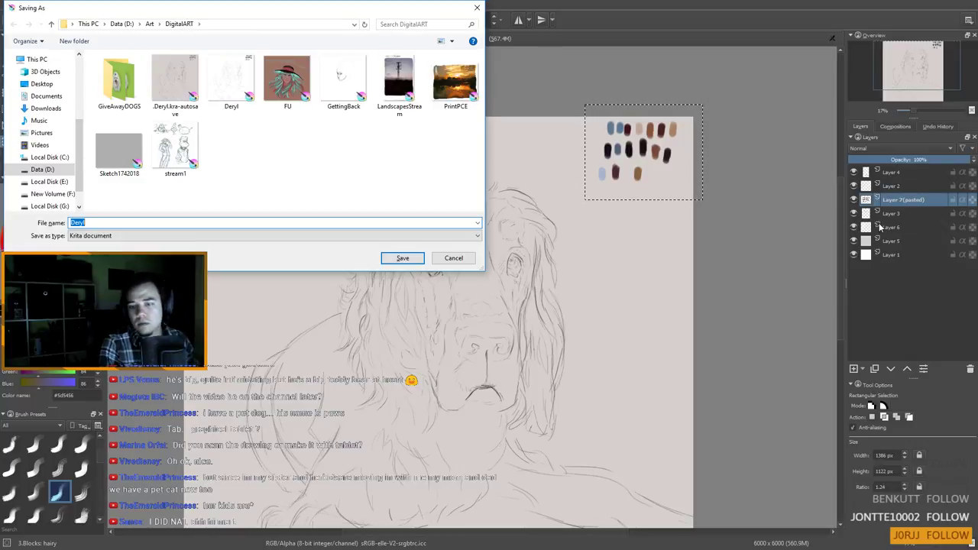
pyautogui.click(456, 257)
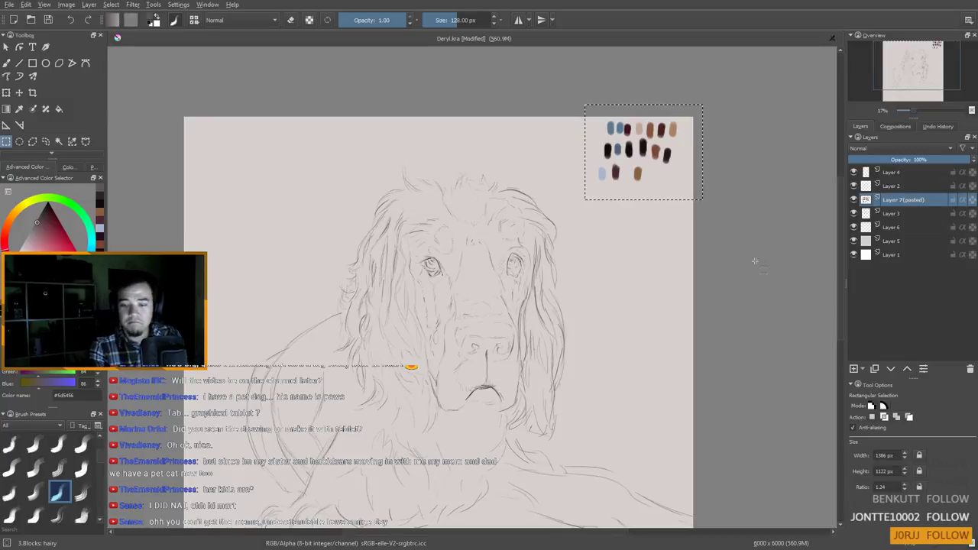
# Move the pasted swatch layer below Layer 3 and group Layer 4, Layer 2 and Layer 3 together
pyautogui.moveTo(898, 201)
pyautogui.mouseDown()
pyautogui.moveTo(904, 227)
pyautogui.moveTo(902, 218)
pyautogui.mouseUp()
pyautogui.click(898, 204)
pyautogui.click(891, 174)
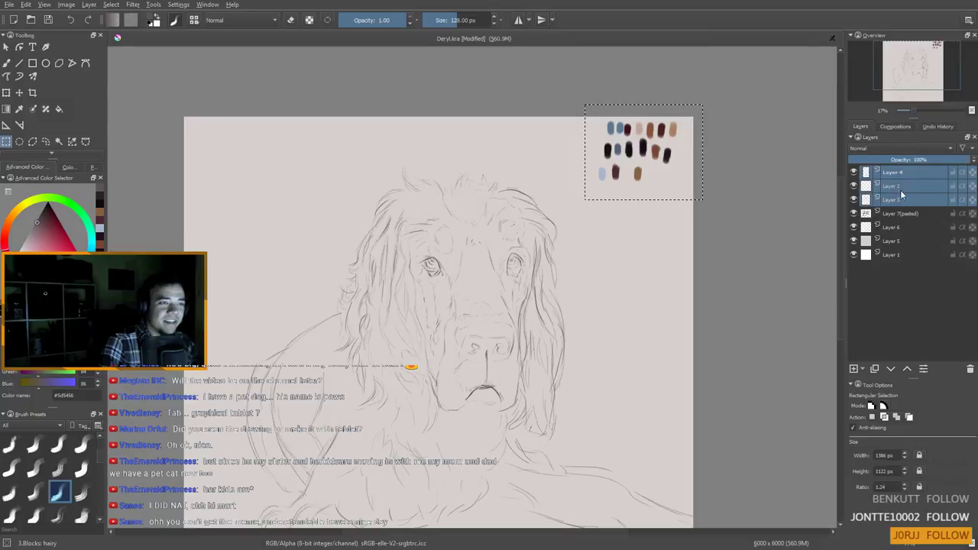
pyautogui.rightClick(892, 176)
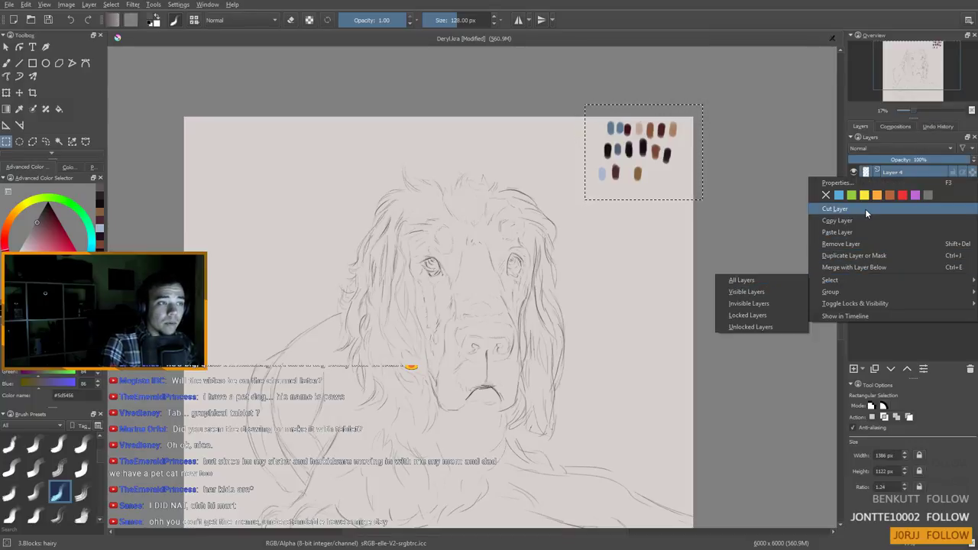
pyautogui.moveTo(842, 297)
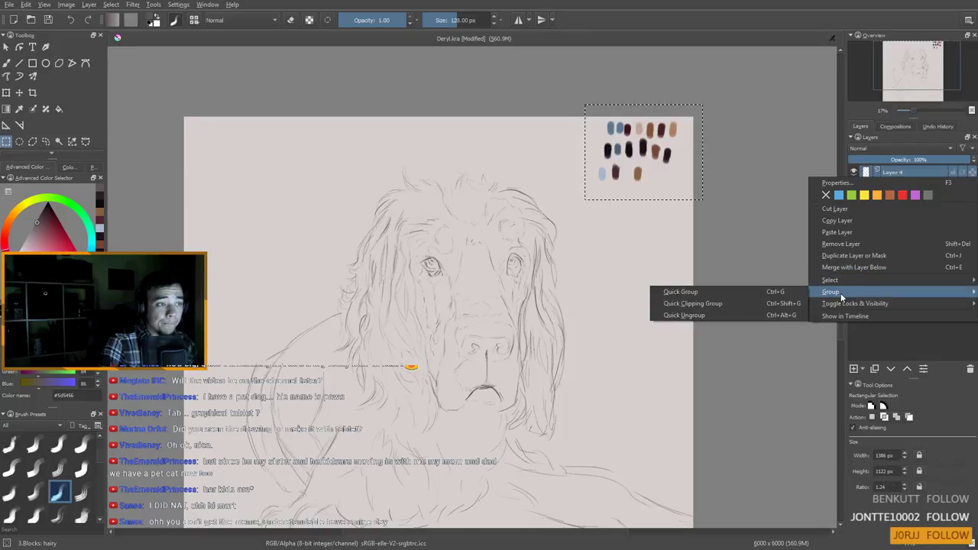
pyautogui.click(732, 292)
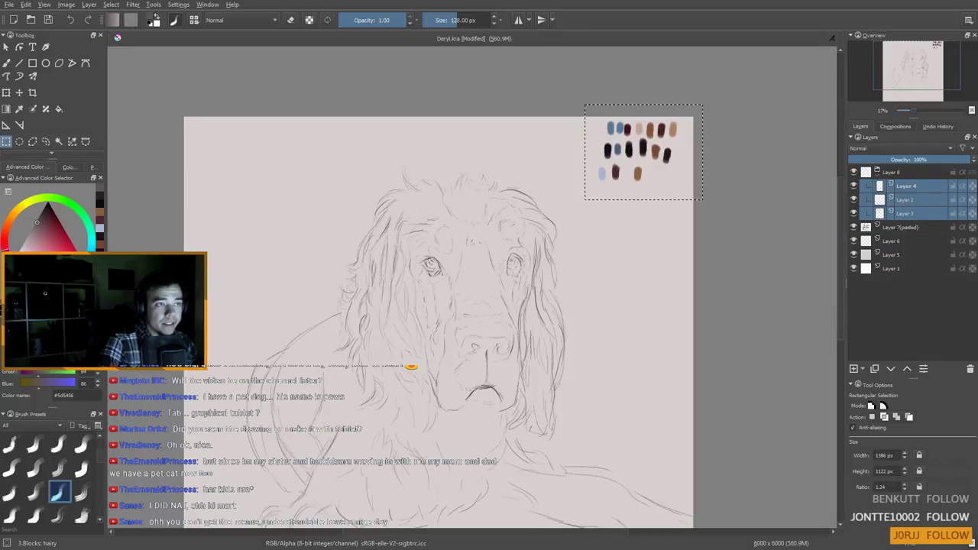
# Clear the selection around the swatches, try Overlay on the sketch group, and set the group's blending mode to Multiply
pyautogui.rightClick(893, 172)
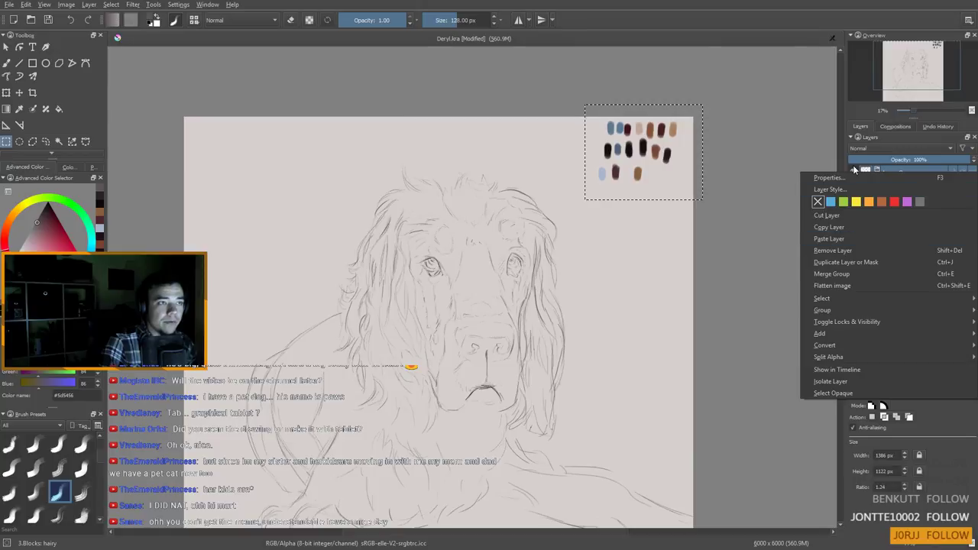
pyautogui.click(792, 136)
pyautogui.click(792, 137)
pyautogui.click(895, 148)
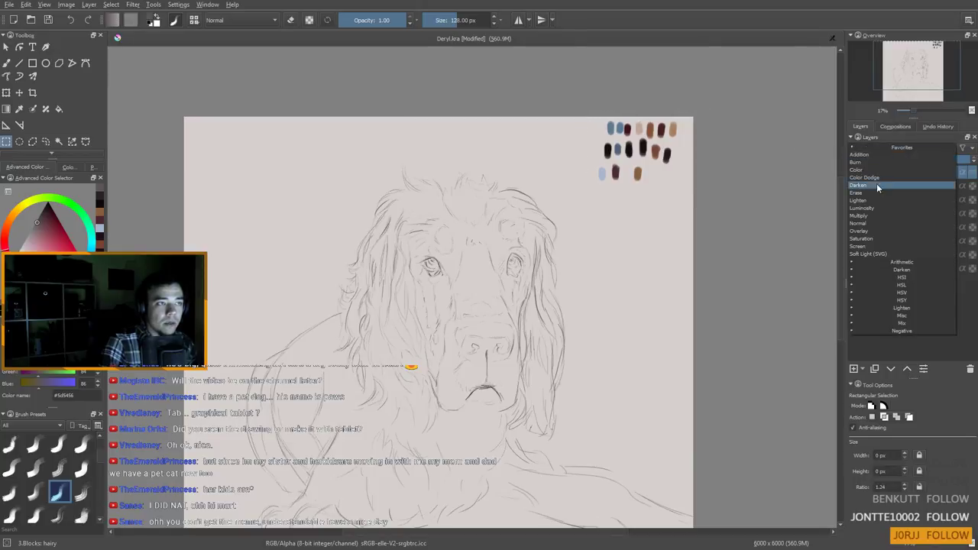
pyautogui.click(877, 231)
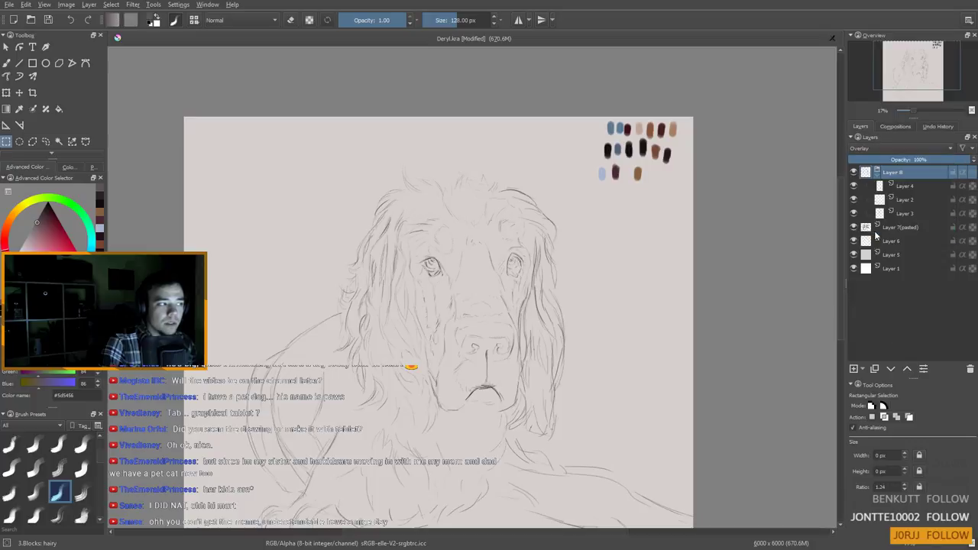
pyautogui.click(892, 152)
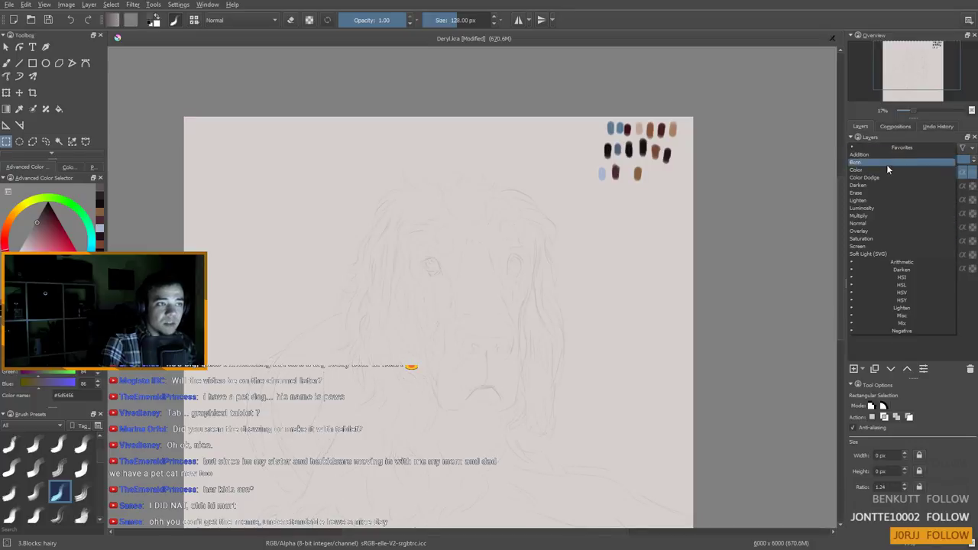
pyautogui.click(874, 213)
# On Layer 6, block in the middle of the dog's face with a near-black swatch colour and a brush about 343 px wide
pyautogui.scroll(3, 452, 290)
pyautogui.moveTo(500, 270); pyautogui.dragTo(493, 215)
pyautogui.scroll(-3, 508, 218)
pyautogui.click(905, 240)
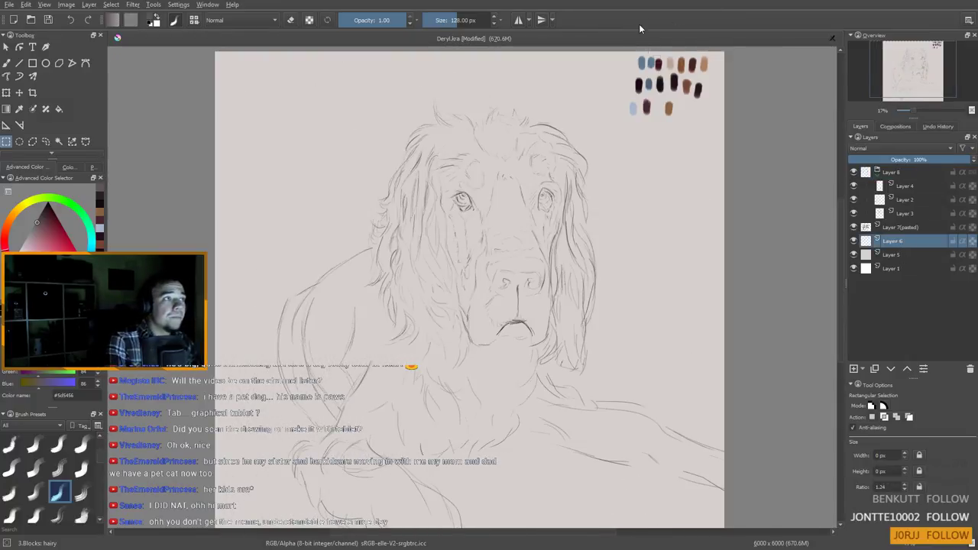
pyautogui.press('b')
pyautogui.keyDown('ctrl'); pyautogui.click(676, 79); pyautogui.keyUp('ctrl')
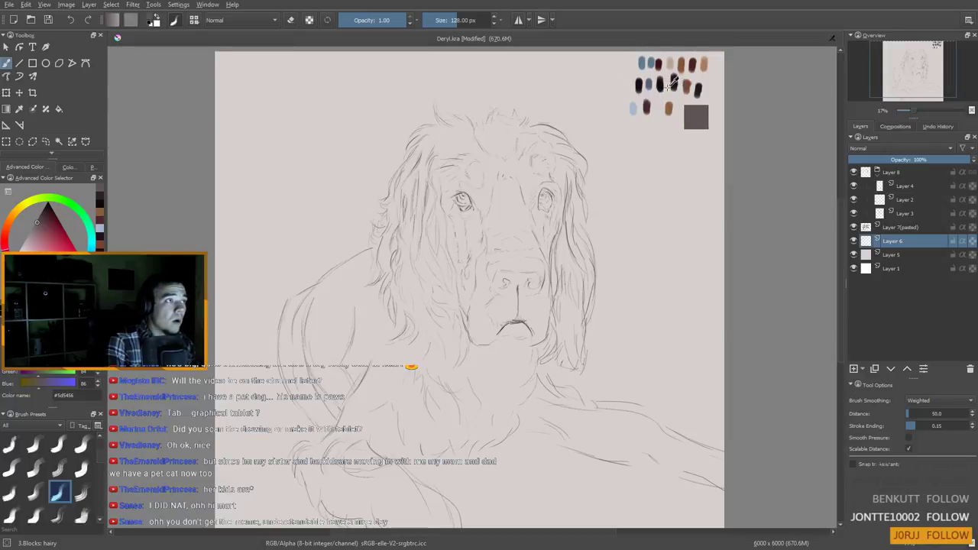
pyautogui.keyDown('shift'); pyautogui.moveTo(449, 207); pyautogui.dragTo(500, 205); pyautogui.keyUp('shift')
pyautogui.moveTo(475, 163)
pyautogui.mouseDown()
pyautogui.moveTo(476, 244)
pyautogui.moveTo(466, 228)
pyautogui.moveTo(471, 252)
pyautogui.moveTo(458, 194)
pyautogui.moveTo(460, 163)
pyautogui.moveTo(480, 258)
pyautogui.moveTo(493, 183)
pyautogui.moveTo(502, 280)
pyautogui.moveTo(527, 206)
pyautogui.moveTo(518, 276)
pyautogui.moveTo(543, 219)
pyautogui.moveTo(524, 272)
pyautogui.moveTo(533, 159)
pyautogui.moveTo(440, 223)
pyautogui.moveTo(486, 223)
pyautogui.moveTo(469, 286)
pyautogui.moveTo(514, 269)
pyautogui.moveTo(481, 313)
pyautogui.moveTo(517, 310)
pyautogui.moveTo(474, 347)
pyautogui.moveTo(442, 186)
pyautogui.moveTo(454, 257)
pyautogui.moveTo(486, 155)
pyautogui.moveTo(425, 200)
pyautogui.moveTo(477, 138)
pyautogui.moveTo(419, 171)
pyautogui.moveTo(442, 139)
pyautogui.moveTo(459, 177)
pyautogui.moveTo(502, 131)
pyautogui.moveTo(409, 223)
pyautogui.moveTo(455, 238)
pyautogui.moveTo(438, 254)
pyautogui.moveTo(441, 170)
pyautogui.moveTo(440, 205)
pyautogui.moveTo(449, 199)
pyautogui.moveTo(496, 233)
pyautogui.mouseUp()
pyautogui.press('[')
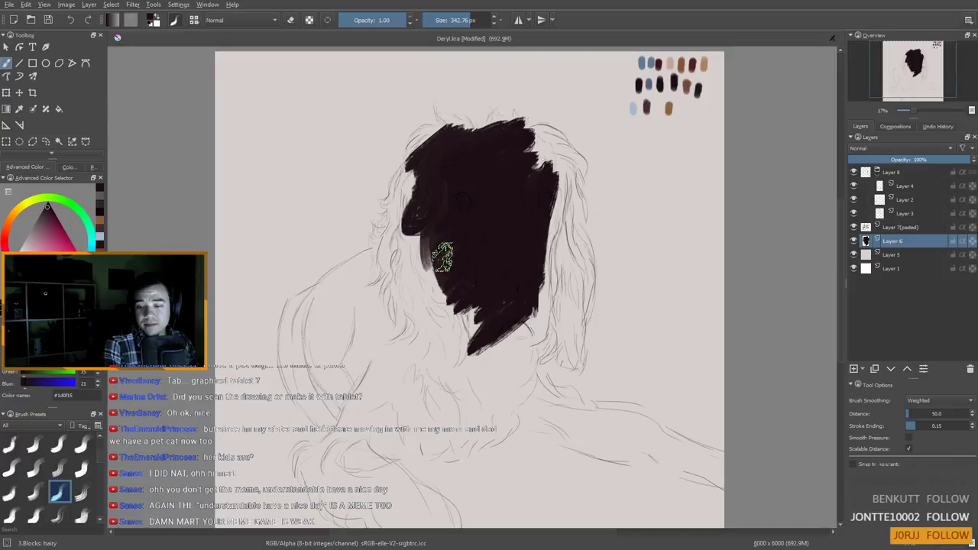
# Extend the near-black base over both ears and down to the chin so it covers the whole head
pyautogui.moveTo(422, 177)
pyautogui.mouseDown()
pyautogui.moveTo(393, 241)
pyautogui.moveTo(390, 233)
pyautogui.moveTo(380, 249)
pyautogui.moveTo(398, 203)
pyautogui.moveTo(443, 257)
pyautogui.mouseUp()
pyautogui.moveTo(452, 205)
pyautogui.mouseDown()
pyautogui.moveTo(449, 278)
pyautogui.moveTo(461, 250)
pyautogui.moveTo(425, 210)
pyautogui.moveTo(423, 227)
pyautogui.moveTo(424, 202)
pyautogui.moveTo(425, 276)
pyautogui.moveTo(443, 306)
pyautogui.mouseUp()
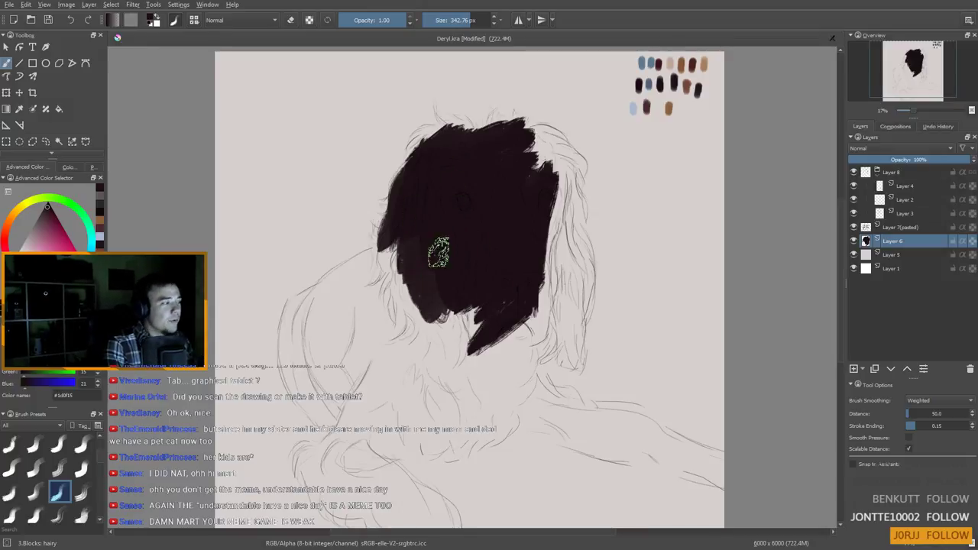
pyautogui.moveTo(407, 273); pyautogui.dragTo(346, 287)
pyautogui.moveTo(422, 233)
pyautogui.mouseDown()
pyautogui.moveTo(422, 287)
pyautogui.moveTo(433, 301)
pyautogui.moveTo(430, 277)
pyautogui.moveTo(406, 261)
pyautogui.moveTo(407, 229)
pyautogui.moveTo(396, 247)
pyautogui.moveTo(399, 206)
pyautogui.moveTo(385, 241)
pyautogui.moveTo(378, 227)
pyautogui.moveTo(405, 293)
pyautogui.moveTo(415, 242)
pyautogui.moveTo(422, 256)
pyautogui.moveTo(399, 223)
pyautogui.moveTo(397, 305)
pyautogui.moveTo(401, 257)
pyautogui.moveTo(411, 266)
pyautogui.moveTo(412, 346)
pyautogui.moveTo(426, 350)
pyautogui.moveTo(447, 307)
pyautogui.moveTo(474, 302)
pyautogui.moveTo(451, 354)
pyautogui.moveTo(440, 306)
pyautogui.moveTo(413, 302)
pyautogui.moveTo(439, 285)
pyautogui.moveTo(468, 285)
pyautogui.moveTo(432, 341)
pyautogui.moveTo(502, 300)
pyautogui.moveTo(459, 359)
pyautogui.moveTo(526, 315)
pyautogui.moveTo(485, 382)
pyautogui.moveTo(549, 324)
pyautogui.mouseUp()
pyautogui.moveTo(524, 140)
pyautogui.mouseDown()
pyautogui.moveTo(547, 174)
pyautogui.moveTo(562, 161)
pyautogui.moveTo(572, 182)
pyautogui.moveTo(561, 227)
pyautogui.moveTo(530, 226)
pyautogui.moveTo(578, 197)
pyautogui.moveTo(561, 260)
pyautogui.moveTo(567, 302)
pyautogui.moveTo(583, 256)
pyautogui.moveTo(554, 243)
pyautogui.moveTo(558, 322)
pyautogui.moveTo(570, 330)
pyautogui.moveTo(574, 270)
pyautogui.mouseUp()
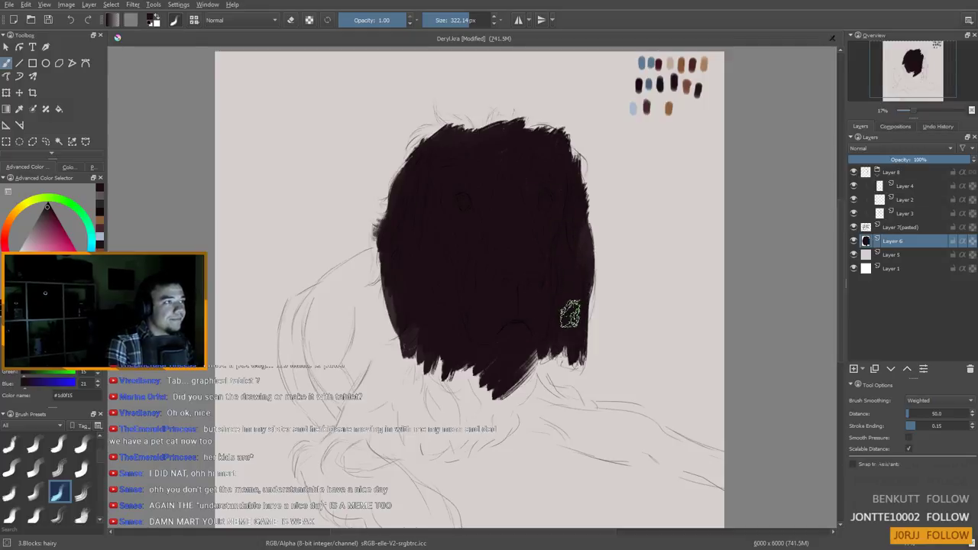
pyautogui.press('super')
pyautogui.press('super')
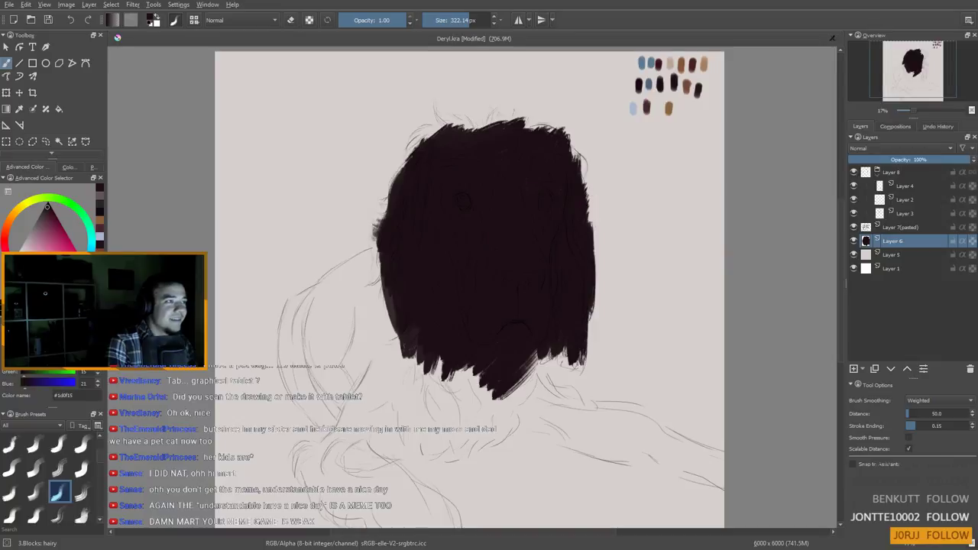
# Darken the area around the dog's left-hand eye with another near-black swatch and sample the blue swatch with a brush about 257 px wide
pyautogui.keyDown('ctrl'); pyautogui.click(661, 86); pyautogui.keyUp('ctrl')
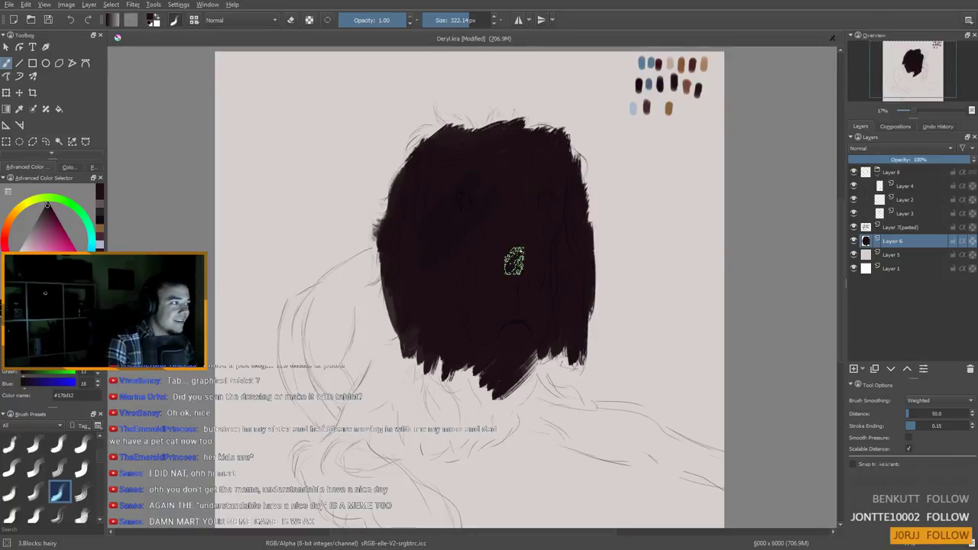
pyautogui.keyDown('ctrl'); pyautogui.click(641, 81); pyautogui.keyUp('ctrl')
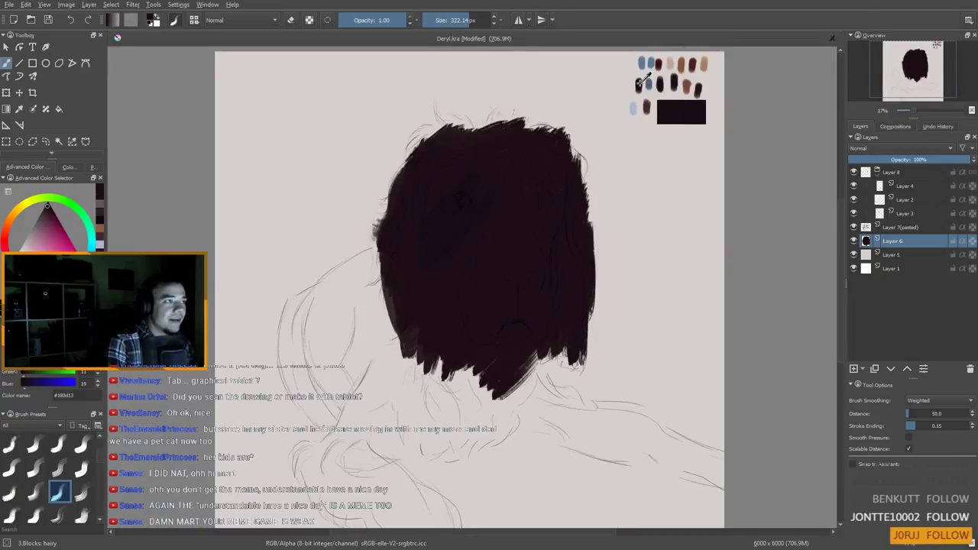
pyautogui.keyDown('ctrl'); pyautogui.click(654, 61); pyautogui.keyUp('ctrl')
pyautogui.press('[')
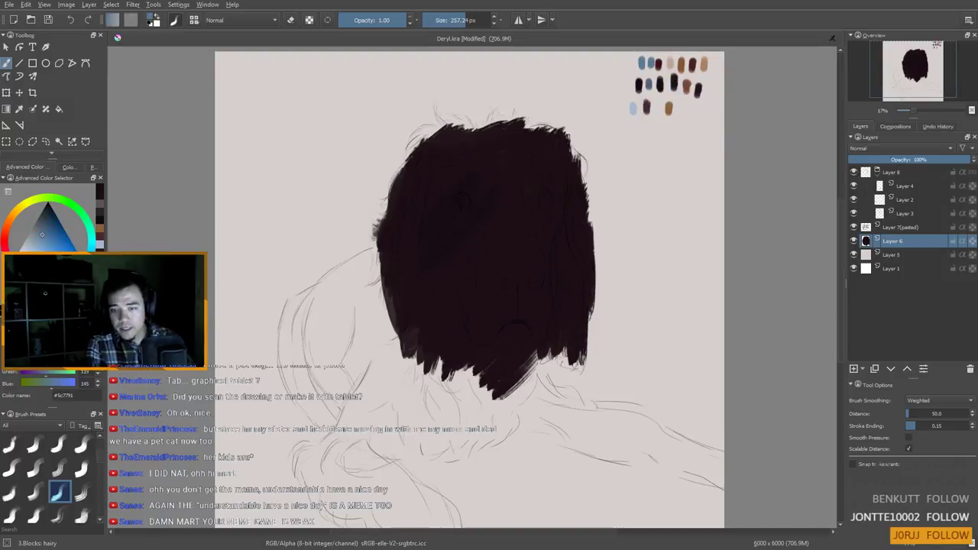
pyautogui.press('super+d')
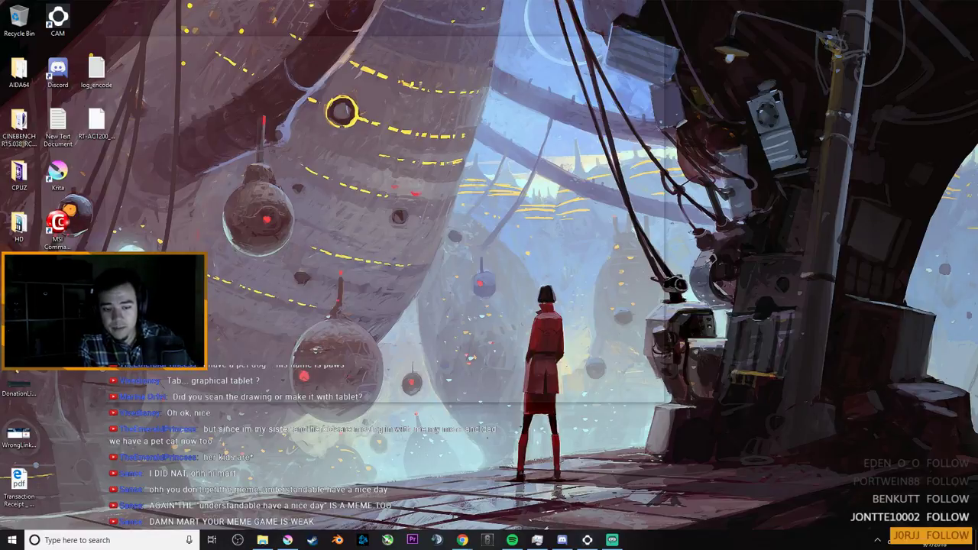
pyautogui.press('super+d')
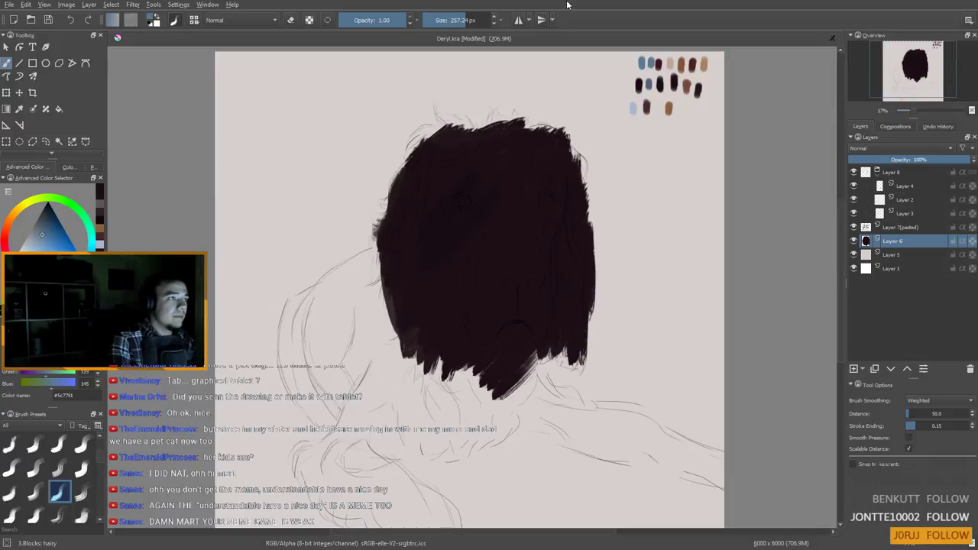
# Paint a brown patch over the dog's muzzle with the brown swatch and a brush about 131 px wide
pyautogui.keyDown('ctrl'); pyautogui.click(681, 66); pyautogui.keyUp('ctrl')
pyautogui.moveTo(494, 281); pyautogui.dragTo(477, 321)
pyautogui.moveTo(486, 281); pyautogui.dragTo(478, 307)
pyautogui.moveTo(482, 252)
pyautogui.mouseDown()
pyautogui.moveTo(481, 321)
pyautogui.moveTo(494, 298)
pyautogui.moveTo(508, 315)
pyautogui.moveTo(483, 328)
pyautogui.moveTo(441, 300)
pyautogui.mouseUp()
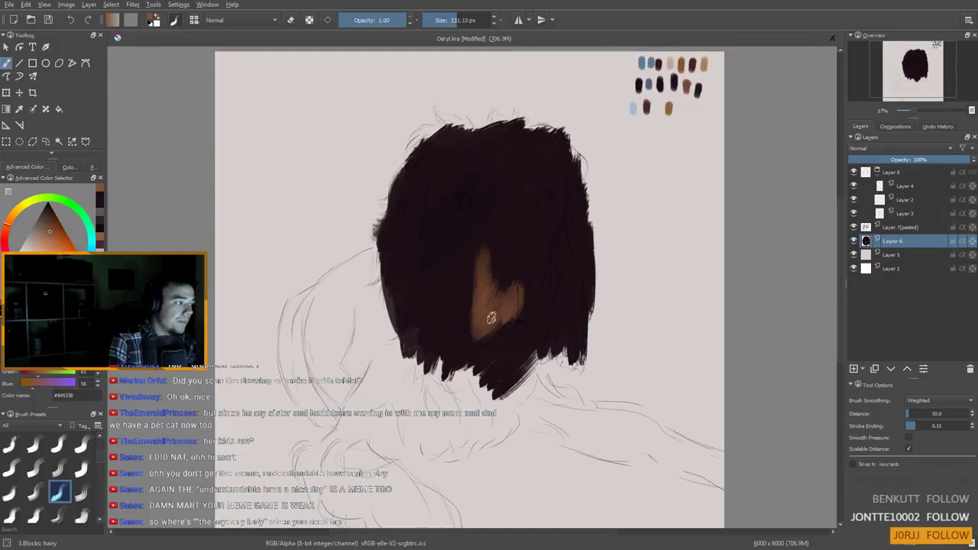
# Rework the left edge of the muzzle patch with dark red, brown and reddish-brown colours, using a brush about 155 px wide
pyautogui.keyDown('ctrl'); pyautogui.click(659, 86); pyautogui.keyUp('ctrl')
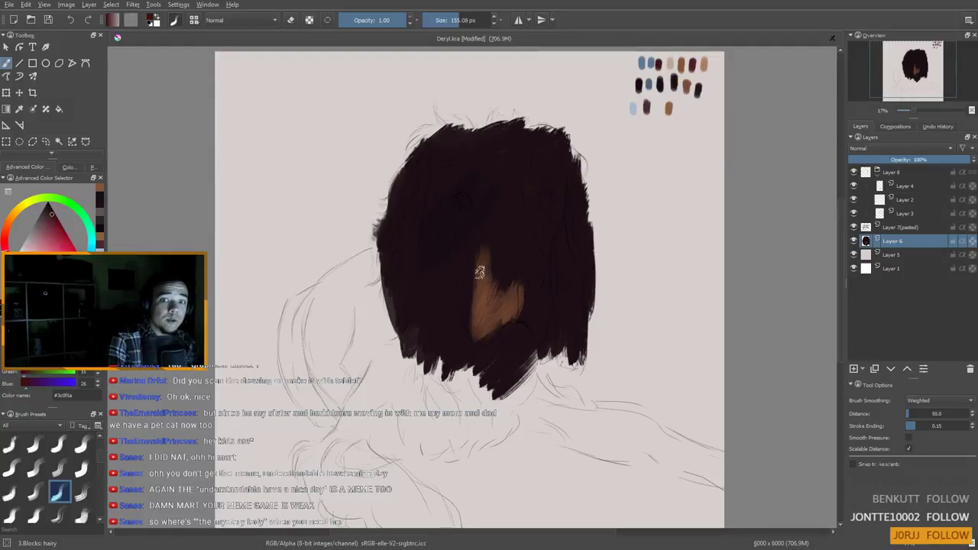
pyautogui.moveTo(477, 265); pyautogui.dragTo(470, 308)
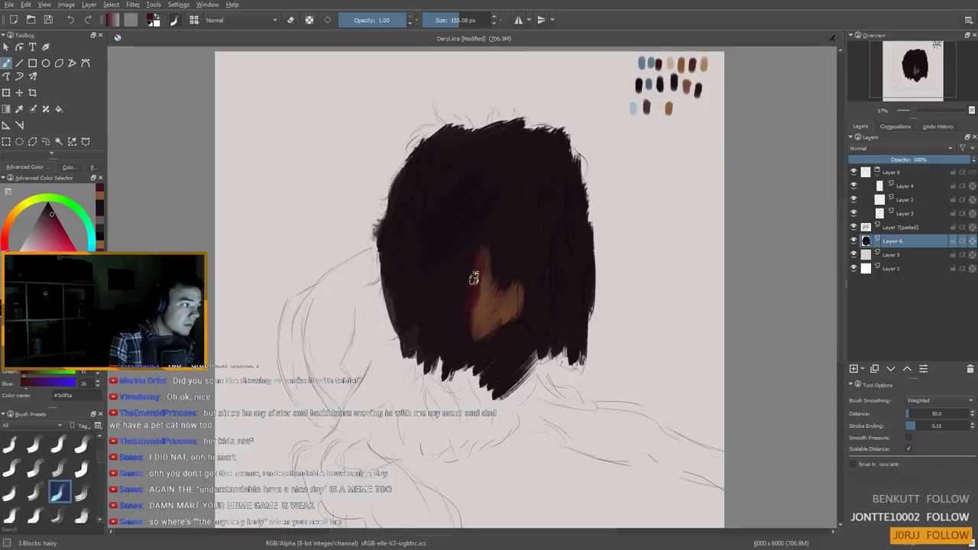
pyautogui.keyDown('ctrl'); pyautogui.click(491, 268); pyautogui.keyUp('ctrl')
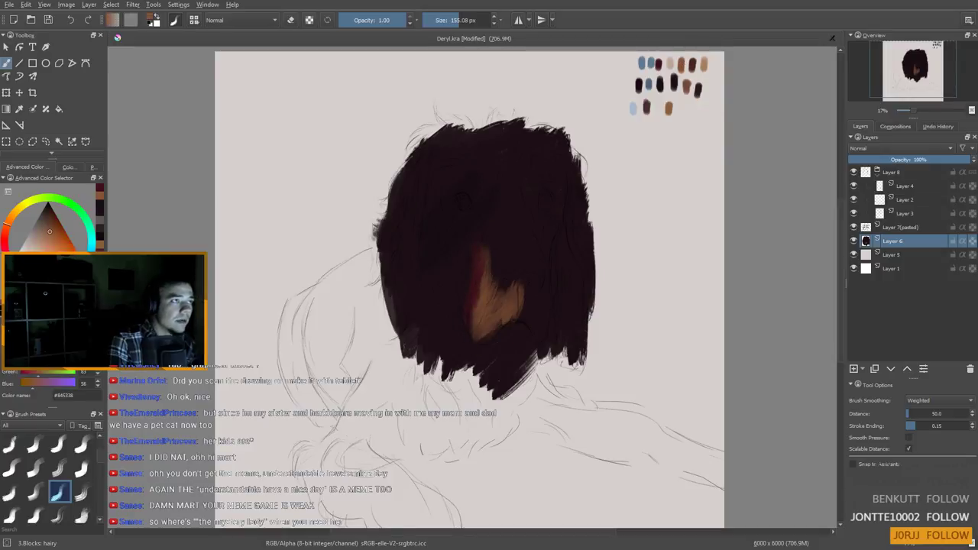
pyautogui.moveTo(483, 246)
pyautogui.mouseDown()
pyautogui.moveTo(478, 287)
pyautogui.moveTo(475, 260)
pyautogui.moveTo(678, 75)
pyautogui.moveTo(689, 85)
pyautogui.moveTo(472, 282)
pyautogui.moveTo(468, 324)
pyautogui.mouseUp()
pyautogui.keyDown('ctrl'); pyautogui.click(687, 85); pyautogui.keyUp('ctrl')
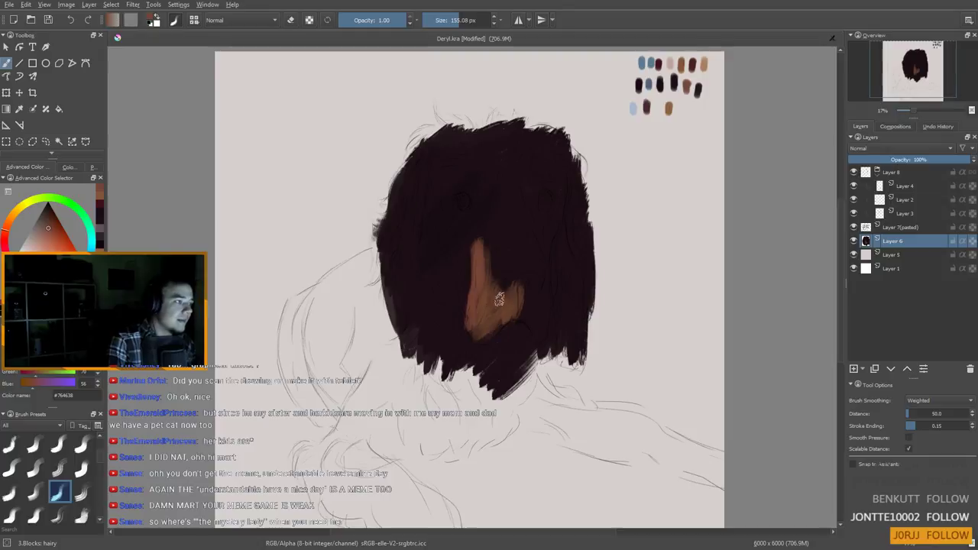
# Paint a light blue patch on the bridge of the nose between the eyes with the blue swatch
pyautogui.keyDown('ctrl'); pyautogui.click(650, 63); pyautogui.keyUp('ctrl')
pyautogui.moveTo(495, 205)
pyautogui.mouseDown()
pyautogui.moveTo(508, 243)
pyautogui.moveTo(515, 215)
pyautogui.moveTo(521, 237)
pyautogui.moveTo(536, 233)
pyautogui.moveTo(493, 198)
pyautogui.moveTo(509, 245)
pyautogui.moveTo(517, 221)
pyautogui.moveTo(535, 238)
pyautogui.mouseUp()
pyautogui.moveTo(491, 265); pyautogui.dragTo(435, 337)
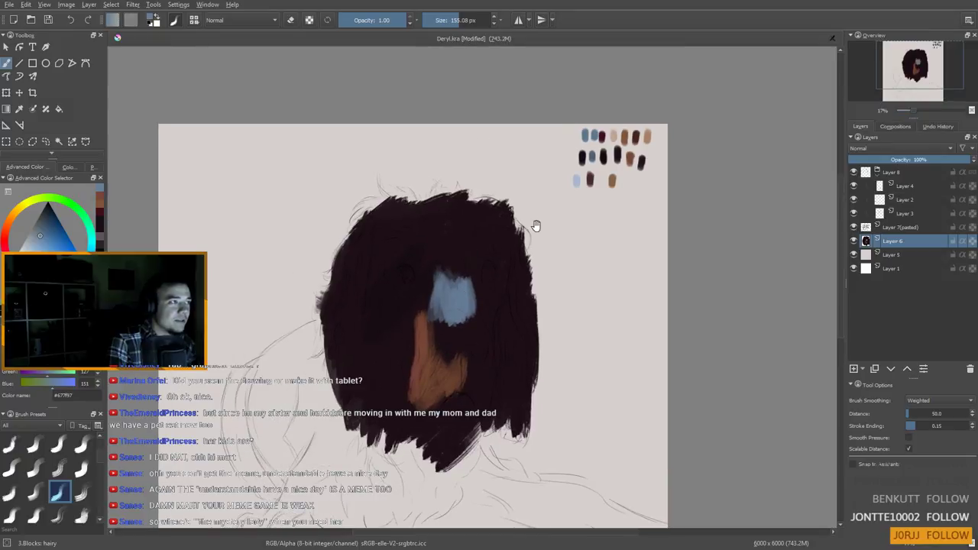
# Sample through the swatches and mark both eyes with the dark reddish-brown one, using a brush about 52 px wide
pyautogui.keyDown('ctrl'); pyautogui.click(610, 133); pyautogui.keyUp('ctrl')
pyautogui.keyDown('ctrl'); pyautogui.click(629, 132); pyautogui.keyUp('ctrl')
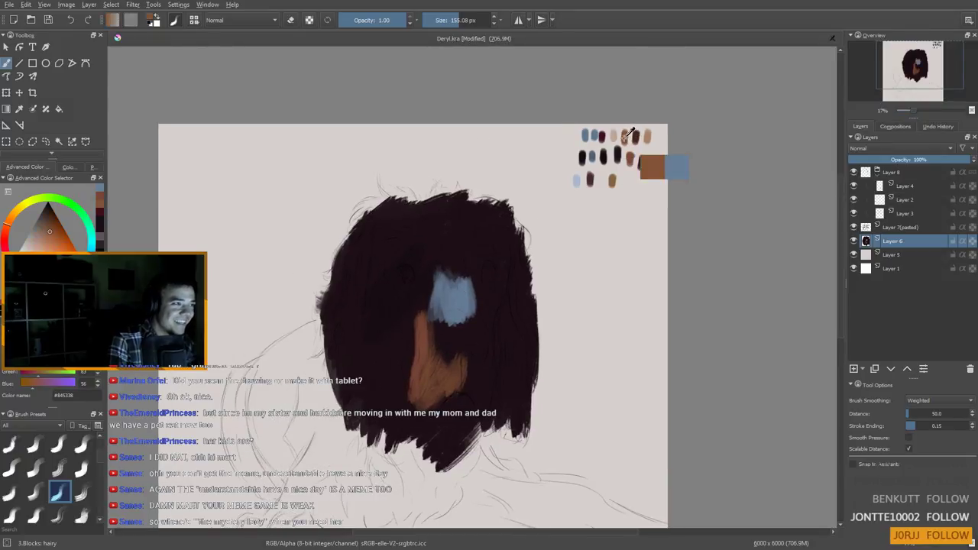
pyautogui.keyDown('ctrl'); pyautogui.click(603, 135); pyautogui.keyUp('ctrl')
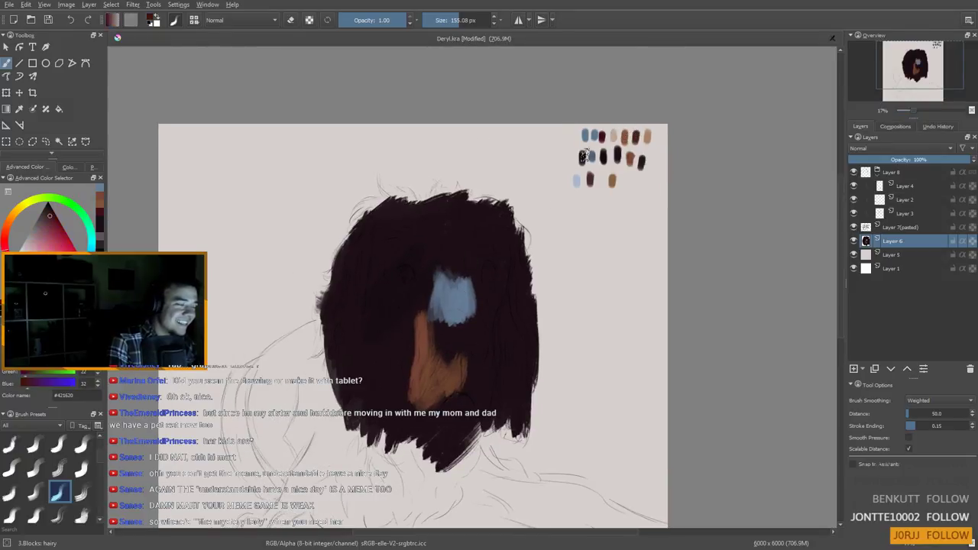
pyautogui.keyDown('ctrl'); pyautogui.click(631, 158); pyautogui.keyUp('ctrl')
pyautogui.keyDown('ctrl'); pyautogui.click(618, 156); pyautogui.keyUp('ctrl')
pyautogui.keyDown('ctrl'); pyautogui.click(604, 158); pyautogui.keyUp('ctrl')
pyautogui.keyDown('ctrl'); pyautogui.click(622, 155); pyautogui.keyUp('ctrl')
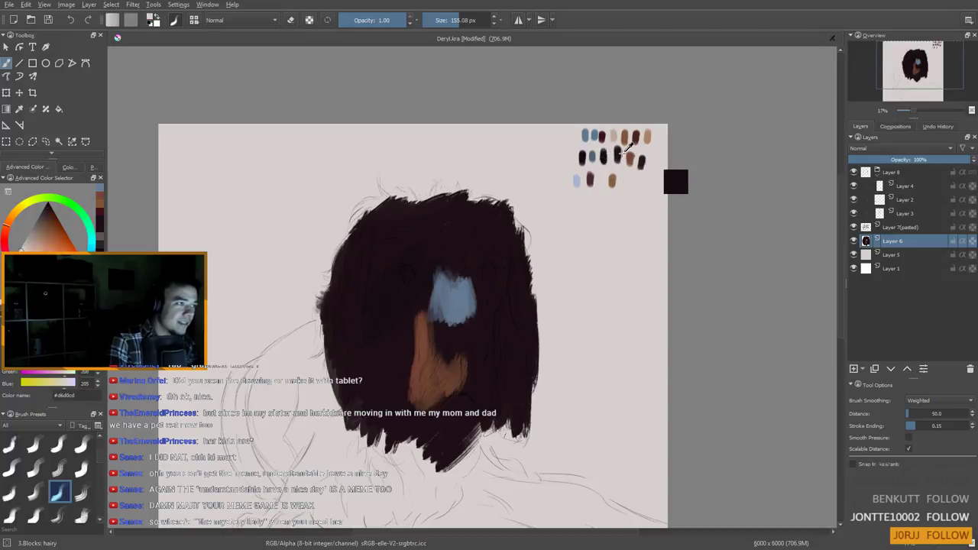
pyautogui.keyDown('ctrl'); pyautogui.click(591, 183); pyautogui.keyUp('ctrl')
pyautogui.press('[')
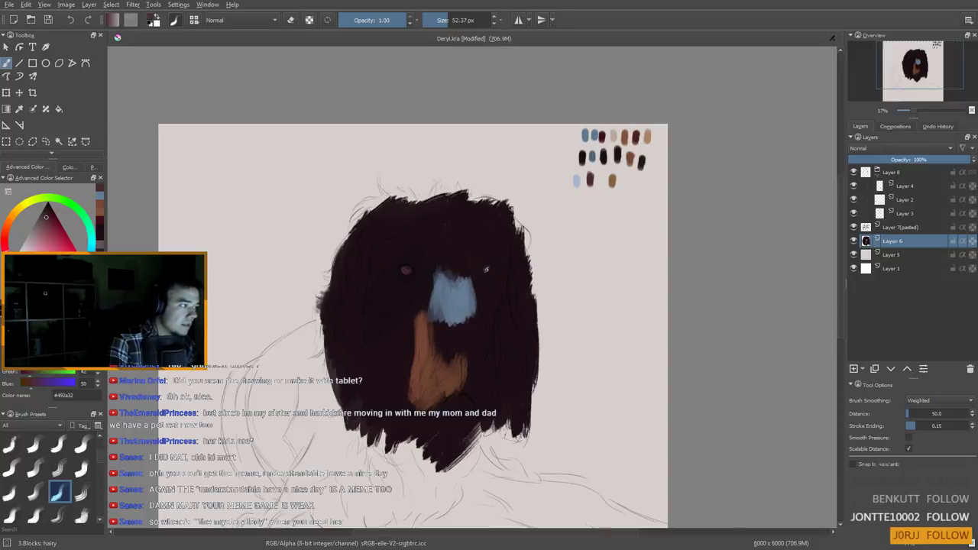
pyautogui.moveTo(488, 269); pyautogui.dragTo(482, 258)
# Recolour both eyes with the reddish-brown swatch and sample a darker red-brown for them
pyautogui.keyDown('ctrl'); pyautogui.click(566, 191); pyautogui.keyUp('ctrl')
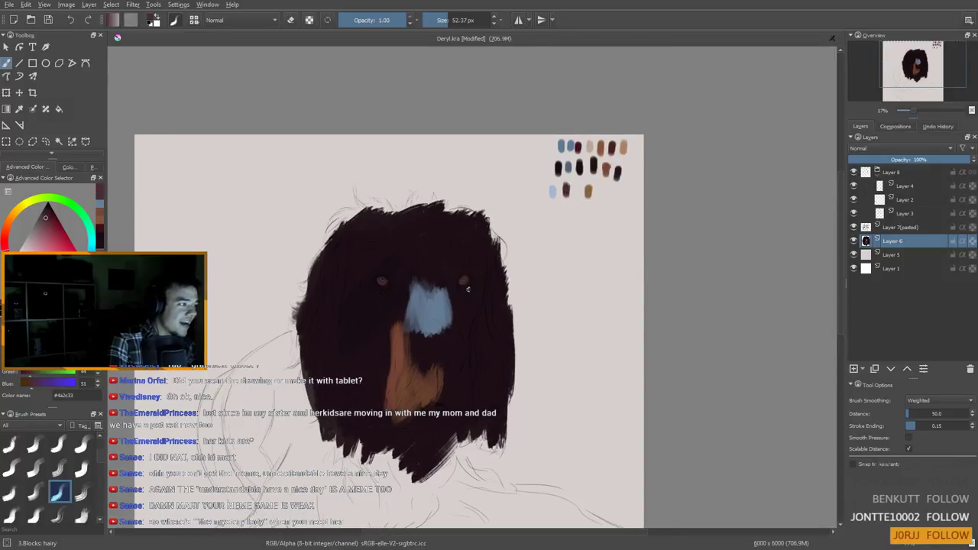
pyautogui.keyDown('ctrl'); pyautogui.click(606, 169); pyautogui.keyUp('ctrl')
pyautogui.keyDown('ctrl'); pyautogui.click(607, 169); pyautogui.keyUp('ctrl')
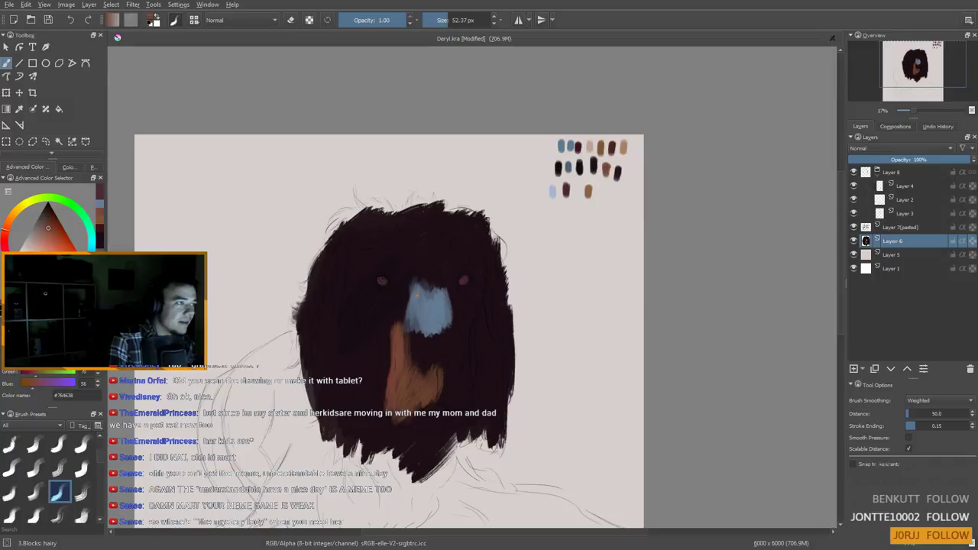
pyautogui.keyDown('ctrl'); pyautogui.click(617, 170); pyautogui.keyUp('ctrl')
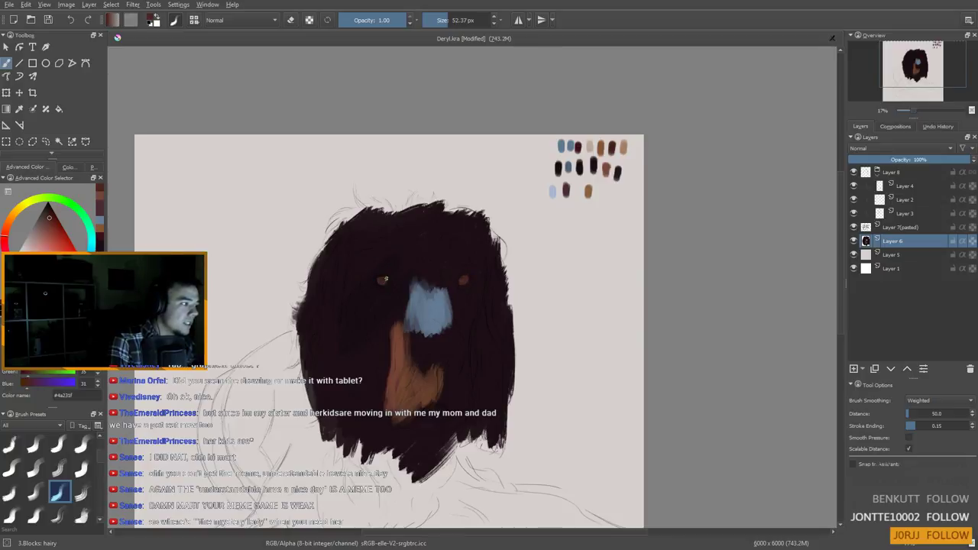
# Refine the muzzle streak with brown sampled from it, and touch up the left-hand eye with near-black and a brush about 38 px wide
pyautogui.keyDown('ctrl'); pyautogui.click(399, 373); pyautogui.keyUp('ctrl')
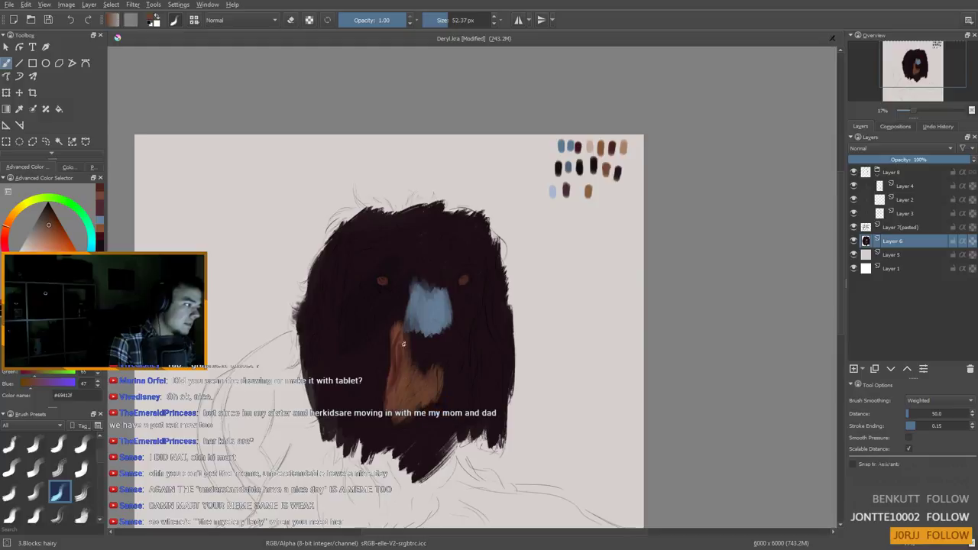
pyautogui.moveTo(398, 342); pyautogui.dragTo(397, 372)
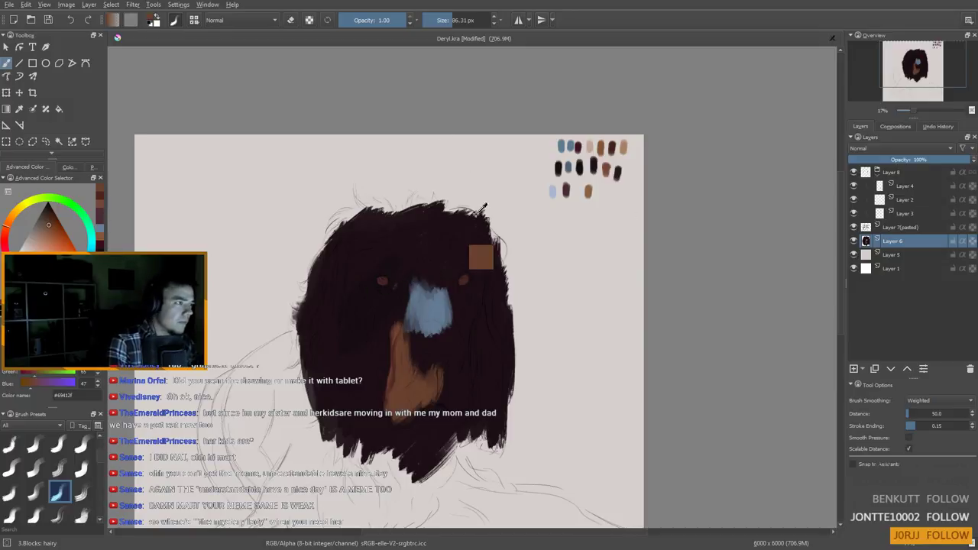
pyautogui.keyDown('ctrl'); pyautogui.click(579, 167); pyautogui.keyUp('ctrl')
pyautogui.moveTo(396, 284); pyautogui.dragTo(383, 286)
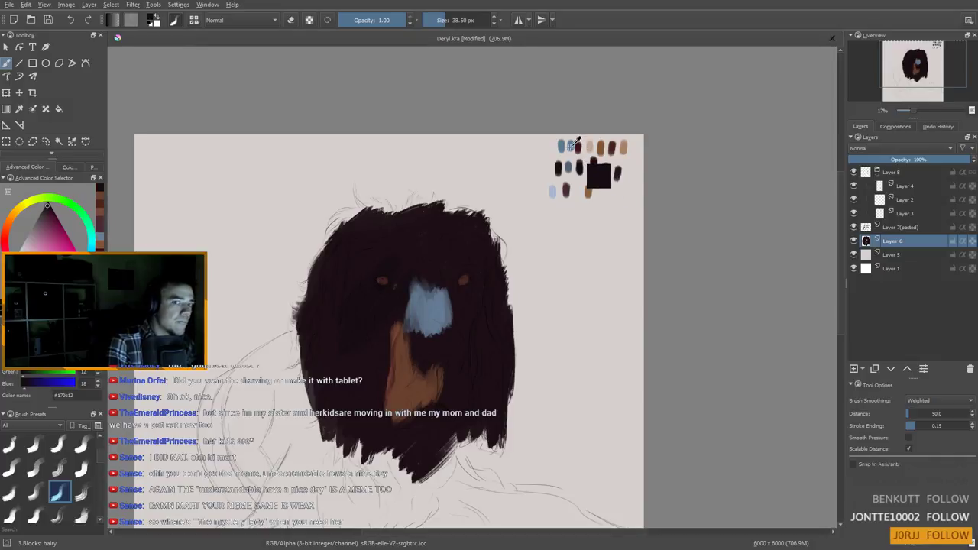
# Rework the blue nose-bridge patch with blues from the swatches, covering its upper edge and sides with broader strokes
pyautogui.keyDown('ctrl'); pyautogui.click(569, 145); pyautogui.keyUp('ctrl')
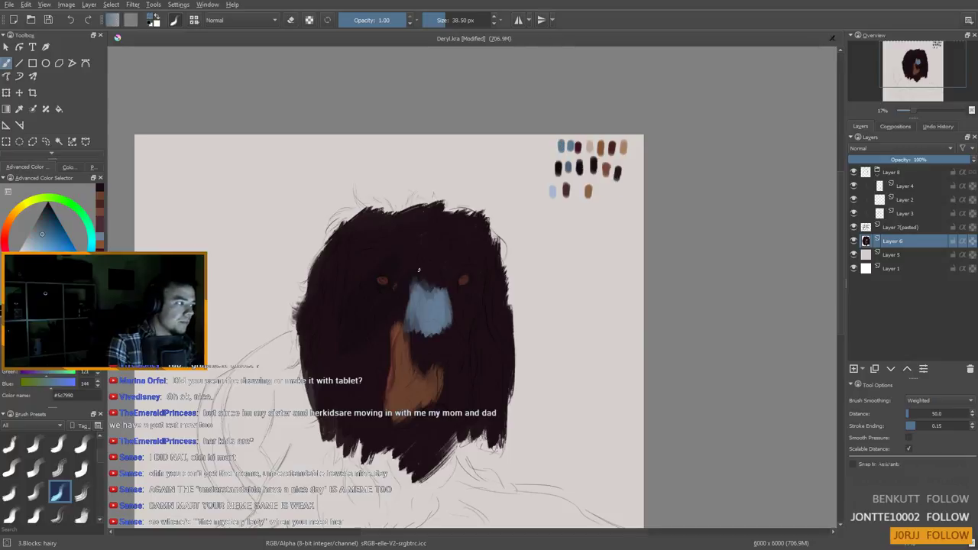
pyautogui.scroll(2, 416, 283)
pyautogui.moveTo(460, 329)
pyautogui.mouseDown()
pyautogui.moveTo(487, 240)
pyautogui.moveTo(492, 251)
pyautogui.moveTo(448, 343)
pyautogui.mouseUp()
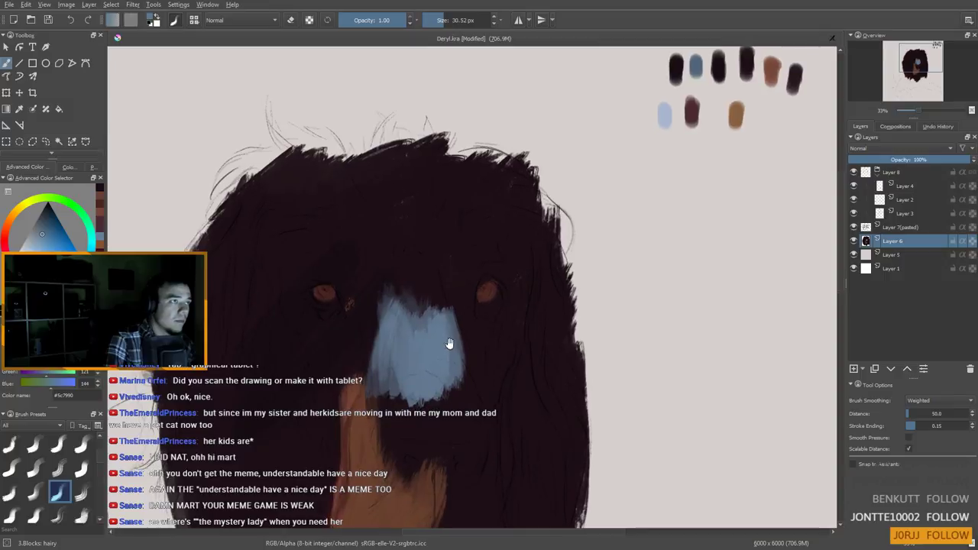
pyautogui.keyDown('ctrl'); pyautogui.click(701, 65); pyautogui.keyUp('ctrl')
pyautogui.moveTo(404, 315); pyautogui.dragTo(421, 314)
pyautogui.moveTo(404, 306)
pyautogui.mouseDown()
pyautogui.moveTo(400, 341)
pyautogui.moveTo(399, 332)
pyautogui.mouseUp()
pyautogui.moveTo(445, 302)
pyautogui.mouseDown()
pyautogui.moveTo(454, 385)
pyautogui.moveTo(461, 346)
pyautogui.mouseUp()
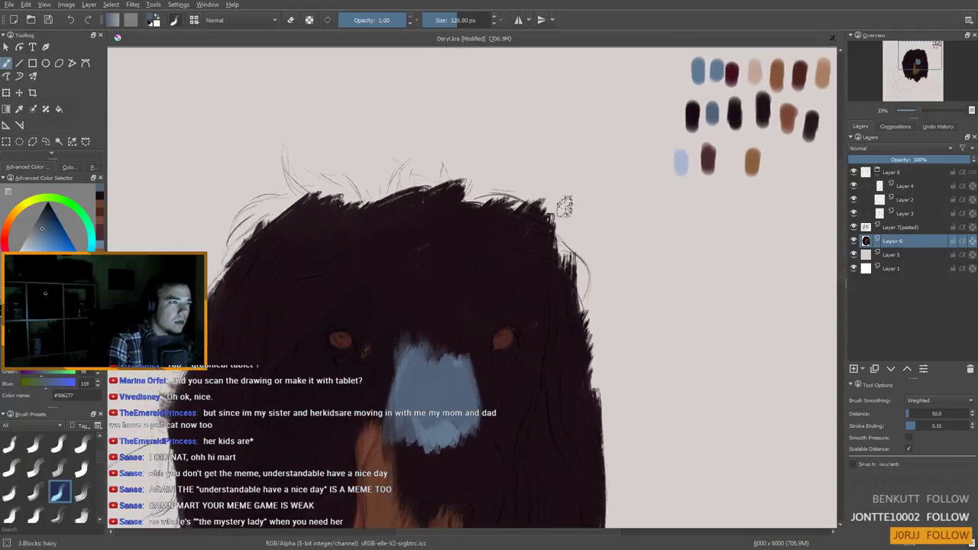
# Add a thin blue streak below the inner corner of the left-hand eye with the blue swatch and a brush about 33 px wide
pyautogui.keyDown('ctrl'); pyautogui.click(698, 71); pyautogui.keyUp('ctrl')
pyautogui.moveTo(400, 403)
pyautogui.mouseDown()
pyautogui.moveTo(388, 403)
pyautogui.moveTo(364, 373)
pyautogui.mouseUp()
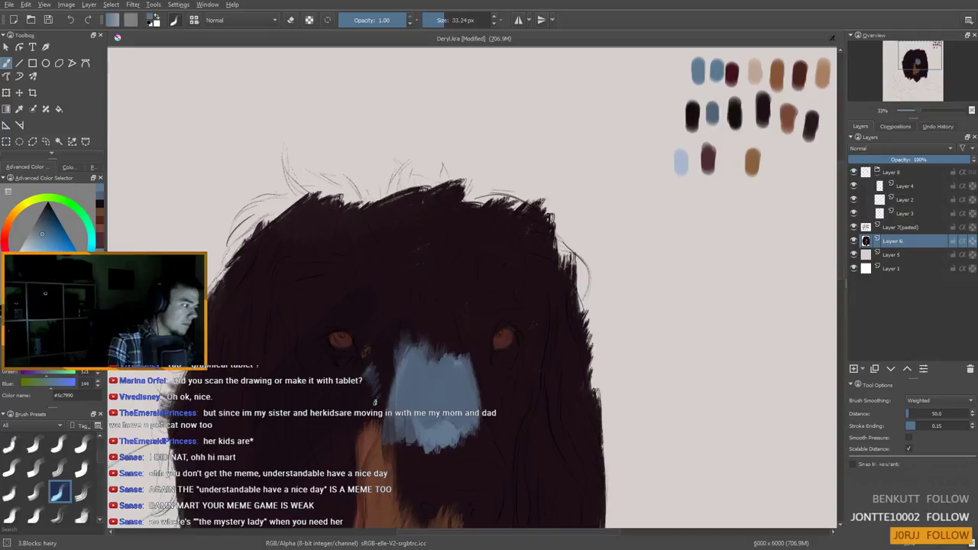
pyautogui.moveTo(367, 365); pyautogui.dragTo(382, 320)
pyautogui.keyDown('ctrl'); pyautogui.click(393, 320); pyautogui.keyUp('ctrl')
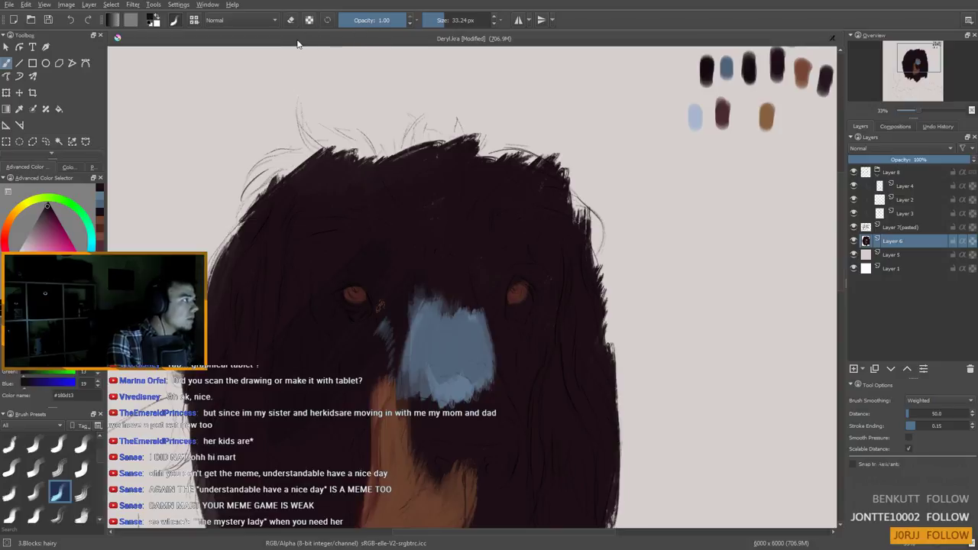
pyautogui.moveTo(353, 331); pyautogui.dragTo(362, 282)
# Extend the nose bridge up between the eyes in muted blue-grey, blending with sampled tones and a brush about 89 px wide
pyautogui.keyDown('ctrl'); pyautogui.click(461, 272); pyautogui.keyUp('ctrl')
pyautogui.keyDown('ctrl'); pyautogui.click(468, 229); pyautogui.keyUp('ctrl')
pyautogui.keyDown('ctrl'); pyautogui.click(446, 249); pyautogui.keyUp('ctrl')
pyautogui.moveTo(467, 237)
pyautogui.mouseDown()
pyautogui.moveTo(429, 243)
pyautogui.moveTo(434, 217)
pyautogui.moveTo(454, 250)
pyautogui.moveTo(468, 222)
pyautogui.moveTo(476, 239)
pyautogui.moveTo(483, 232)
pyautogui.moveTo(477, 254)
pyautogui.mouseUp()
pyautogui.keyDown('ctrl'); pyautogui.click(480, 298); pyautogui.keyUp('ctrl')
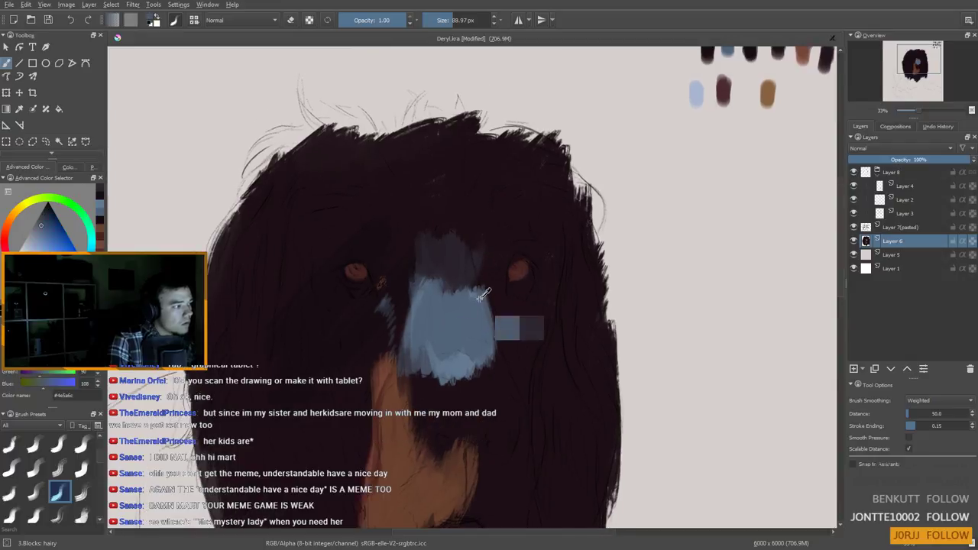
pyautogui.keyDown('ctrl'); pyautogui.click(452, 310); pyautogui.keyUp('ctrl')
pyautogui.keyDown('ctrl'); pyautogui.click(451, 314); pyautogui.keyUp('ctrl')
pyautogui.moveTo(465, 291); pyautogui.dragTo(478, 309)
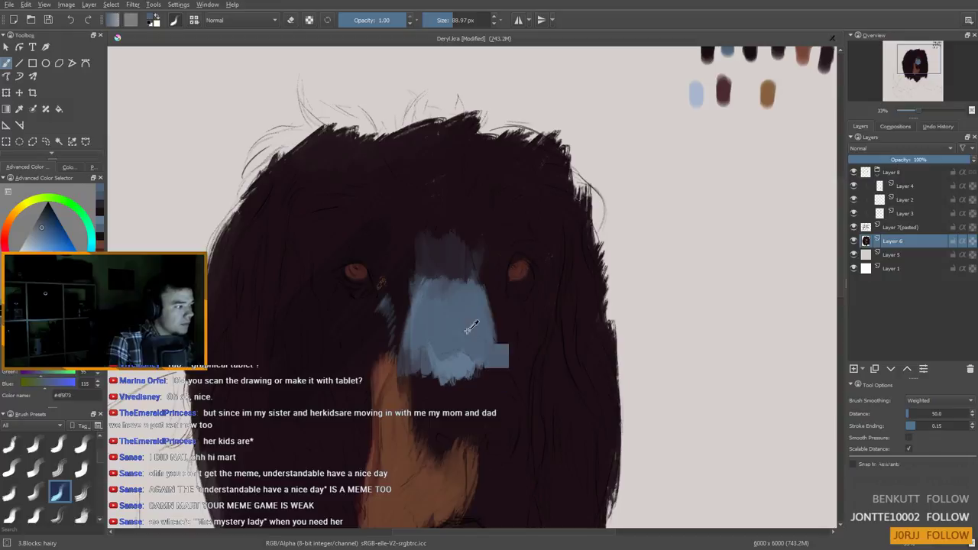
# Block in the dark nose over the upper part of the brown muzzle with the near-black swatch and a brush about 89 px wide
pyautogui.scroll(-4, 468, 310)
pyautogui.moveTo(483, 252); pyautogui.dragTo(447, 393)
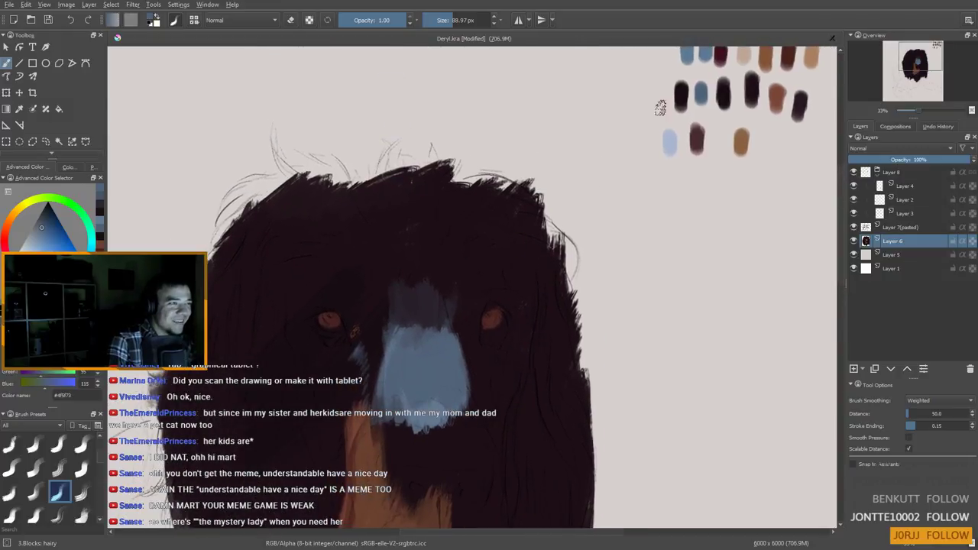
pyautogui.keyDown('ctrl'); pyautogui.click(724, 94); pyautogui.keyUp('ctrl')
pyautogui.moveTo(492, 330); pyautogui.dragTo(538, 155)
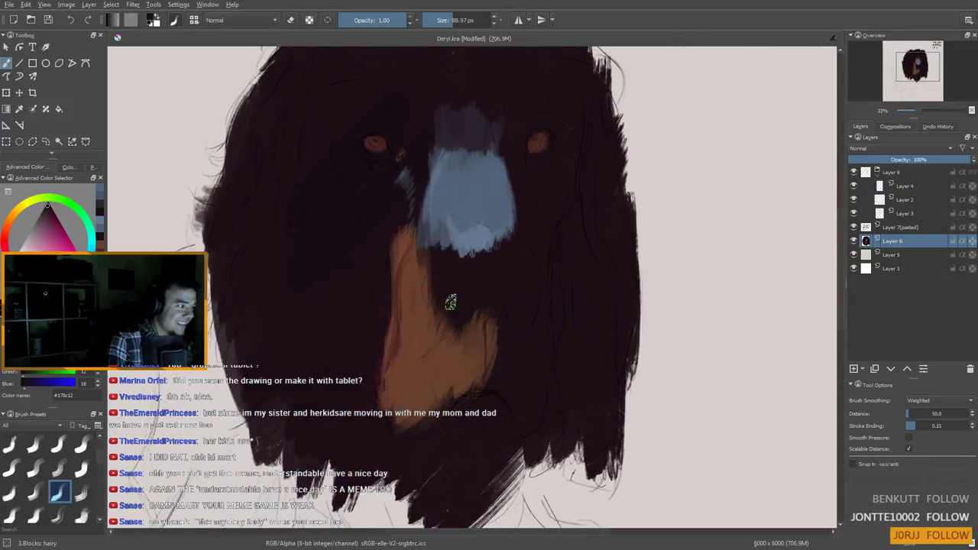
pyautogui.moveTo(449, 303)
pyautogui.mouseDown()
pyautogui.moveTo(484, 308)
pyautogui.moveTo(491, 331)
pyautogui.moveTo(499, 310)
pyautogui.moveTo(448, 295)
pyautogui.moveTo(525, 301)
pyautogui.moveTo(506, 334)
pyautogui.mouseUp()
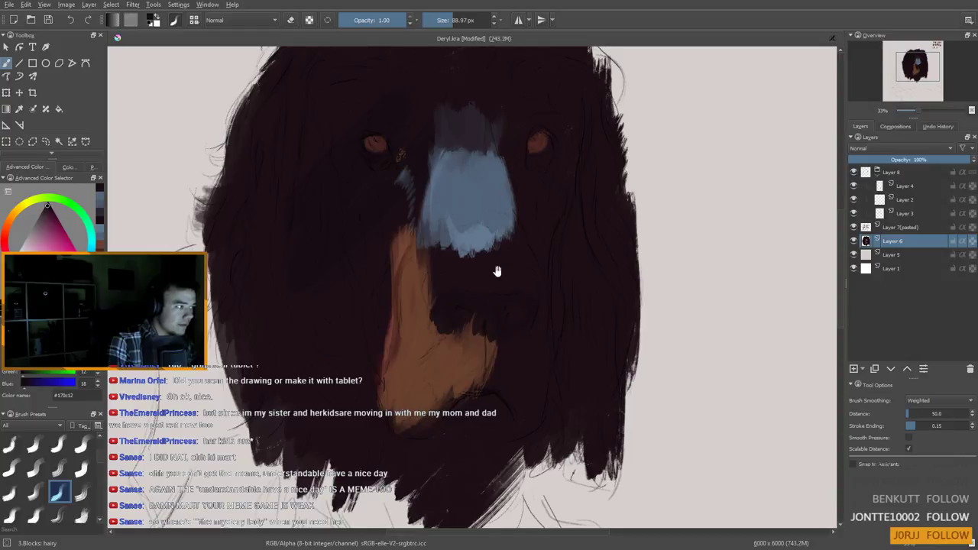
# Paint a curved pale blue band across the top of the nose with the pale blue swatch and a brush about 86 px wide
pyautogui.moveTo(496, 283); pyautogui.dragTo(459, 317)
pyautogui.moveTo(503, 194); pyautogui.dragTo(484, 279)
pyautogui.moveTo(550, 202); pyautogui.dragTo(533, 240)
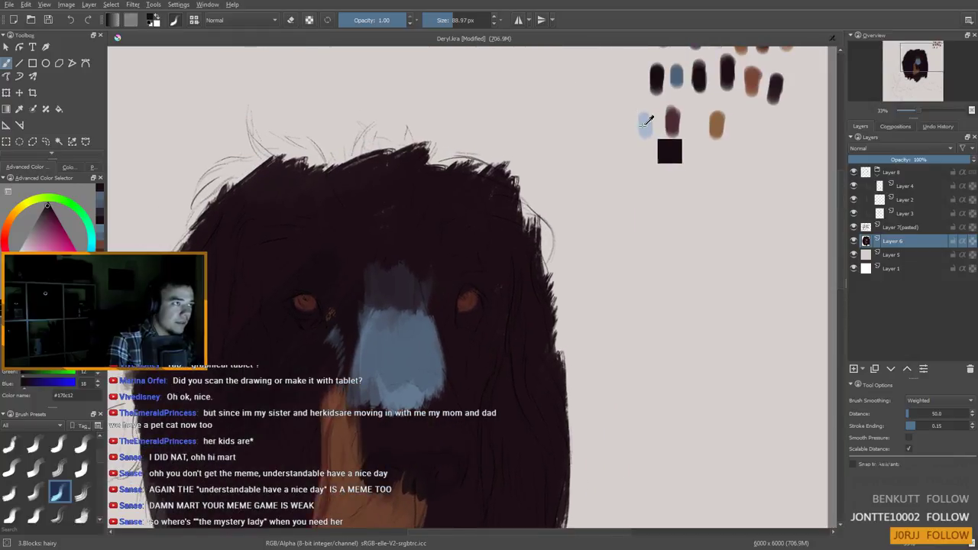
pyautogui.keyDown('ctrl'); pyautogui.click(646, 126); pyautogui.keyUp('ctrl')
pyautogui.moveTo(479, 381); pyautogui.dragTo(534, 195)
pyautogui.moveTo(423, 270)
pyautogui.mouseDown()
pyautogui.moveTo(393, 269)
pyautogui.moveTo(413, 277)
pyautogui.moveTo(426, 260)
pyautogui.moveTo(416, 257)
pyautogui.moveTo(441, 248)
pyautogui.moveTo(413, 268)
pyautogui.moveTo(447, 252)
pyautogui.moveTo(498, 255)
pyautogui.moveTo(523, 282)
pyautogui.mouseUp()
pyautogui.moveTo(481, 251)
pyautogui.mouseDown()
pyautogui.moveTo(497, 256)
pyautogui.moveTo(435, 258)
pyautogui.moveTo(471, 259)
pyautogui.moveTo(486, 246)
pyautogui.moveTo(425, 244)
pyautogui.mouseUp()
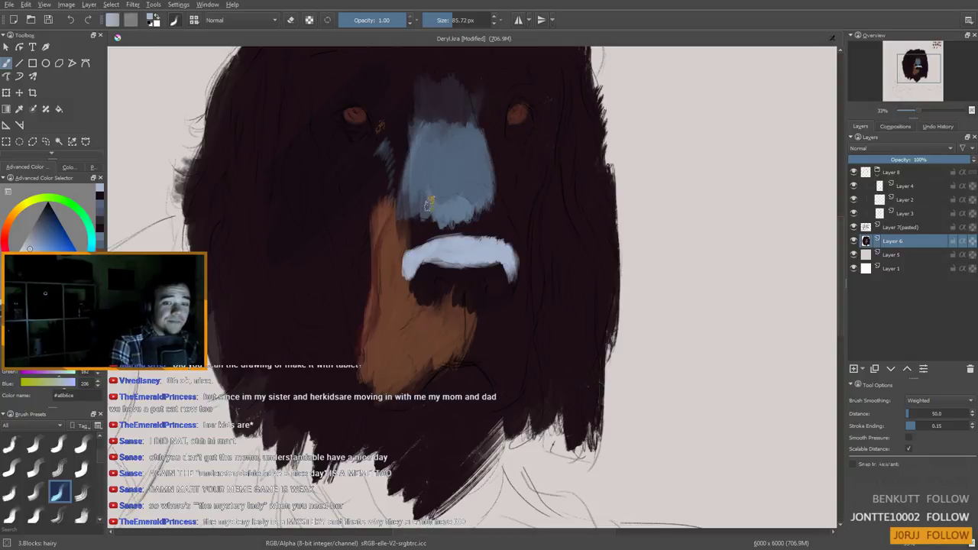
# Paint a brown band between the blue bridge and the pale nose highlight with brown sampled from the muzzle and a 49 px brush
pyautogui.keyDown('ctrl'); pyautogui.click(406, 239); pyautogui.keyUp('ctrl')
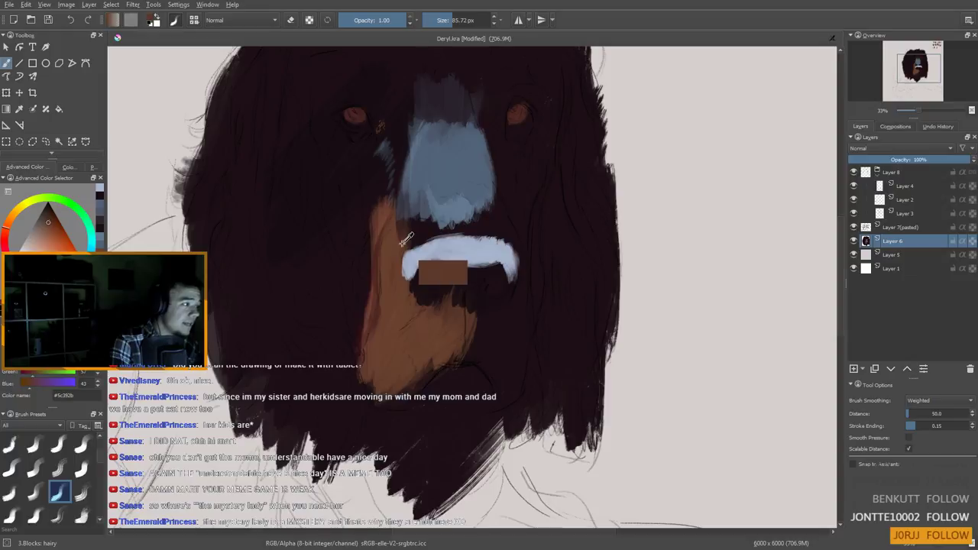
pyautogui.moveTo(461, 221)
pyautogui.mouseDown()
pyautogui.moveTo(509, 238)
pyautogui.moveTo(407, 227)
pyautogui.moveTo(422, 226)
pyautogui.mouseUp()
pyautogui.moveTo(423, 241)
pyautogui.mouseDown()
pyautogui.moveTo(413, 243)
pyautogui.moveTo(456, 221)
pyautogui.moveTo(511, 232)
pyautogui.mouseUp()
pyautogui.moveTo(415, 250)
pyautogui.mouseDown()
pyautogui.moveTo(387, 264)
pyautogui.moveTo(389, 254)
pyautogui.mouseUp()
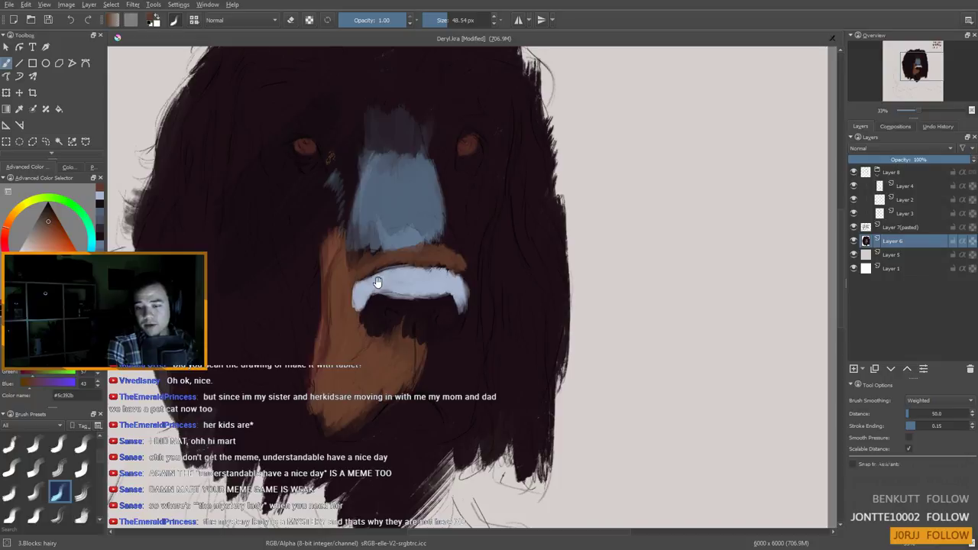
pyautogui.moveTo(385, 297); pyautogui.dragTo(388, 282)
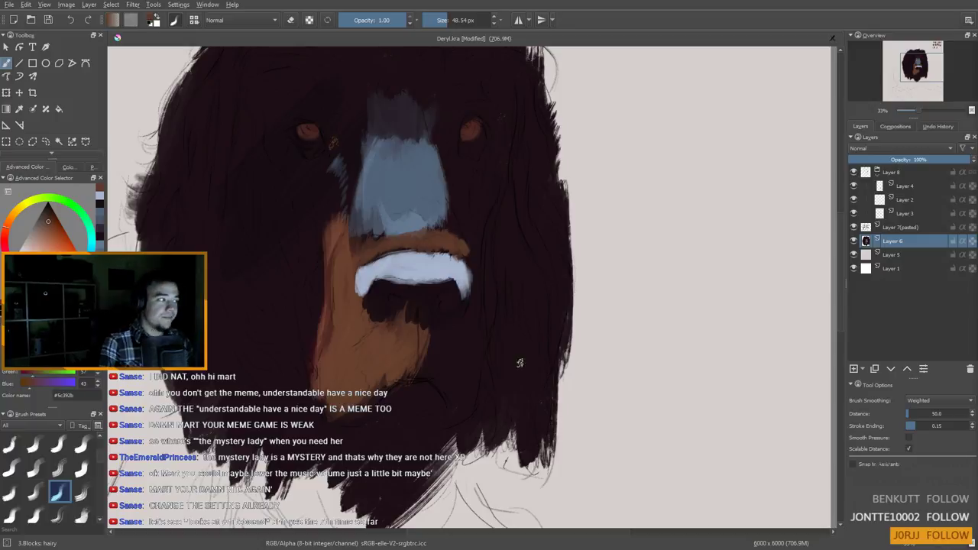
# Paint a dark red patch on the muzzle below the nose with the dark red swatch, reusing reds sampled from the patch
pyautogui.keyDown('ctrl'); pyautogui.click(388, 289); pyautogui.keyUp('ctrl')
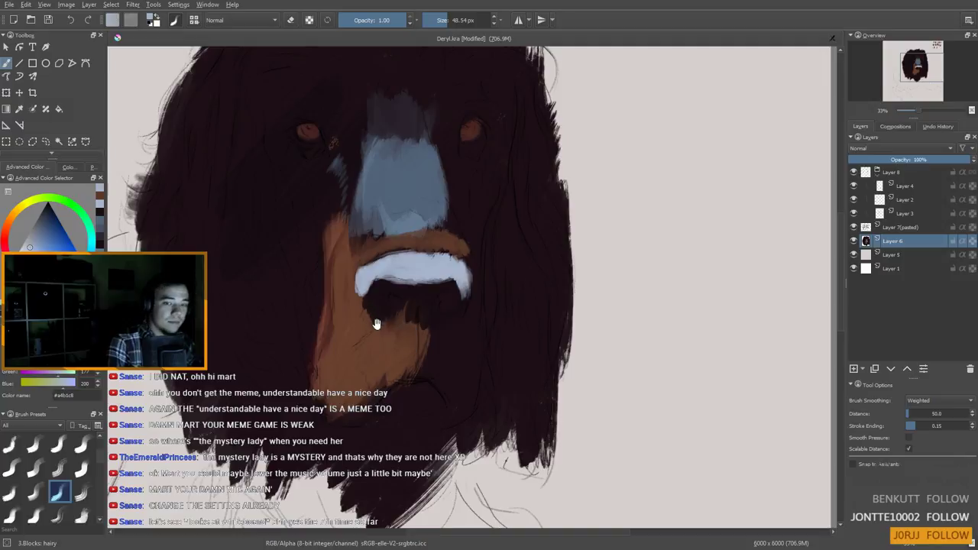
pyautogui.moveTo(376, 321)
pyautogui.mouseDown()
pyautogui.moveTo(364, 396)
pyautogui.moveTo(524, 161)
pyautogui.mouseUp()
pyautogui.keyDown('ctrl'); pyautogui.click(683, 100); pyautogui.keyUp('ctrl')
pyautogui.moveTo(449, 342)
pyautogui.mouseDown()
pyautogui.moveTo(484, 363)
pyautogui.moveTo(487, 319)
pyautogui.moveTo(478, 332)
pyautogui.moveTo(486, 346)
pyautogui.moveTo(494, 326)
pyautogui.moveTo(490, 338)
pyautogui.moveTo(500, 344)
pyautogui.moveTo(491, 363)
pyautogui.moveTo(499, 362)
pyautogui.moveTo(499, 335)
pyautogui.moveTo(486, 366)
pyautogui.moveTo(470, 325)
pyautogui.mouseUp()
pyautogui.keyDown('ctrl'); pyautogui.click(457, 364); pyautogui.keyUp('ctrl')
pyautogui.moveTo(447, 359)
pyautogui.mouseDown()
pyautogui.moveTo(456, 339)
pyautogui.moveTo(454, 392)
pyautogui.mouseUp()
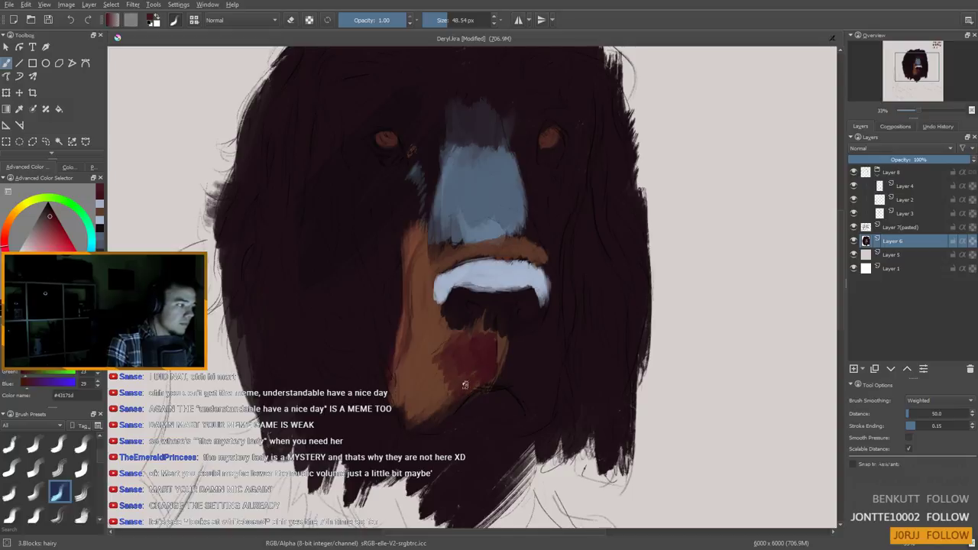
pyautogui.keyDown('ctrl'); pyautogui.click(491, 358); pyautogui.keyUp('ctrl')
pyautogui.moveTo(503, 339); pyautogui.dragTo(506, 352)
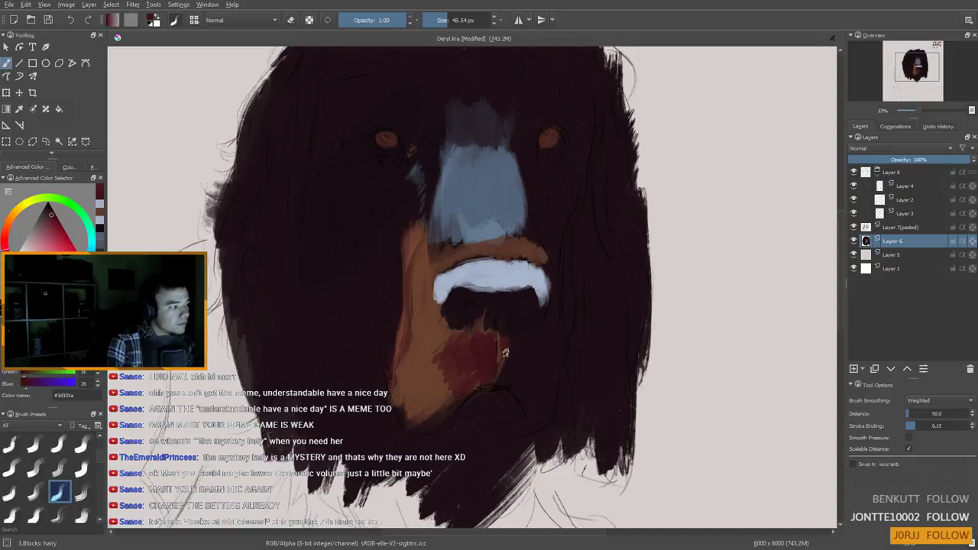
# Touch up the lower part of the nose with near-black tones sampled from it
pyautogui.keyDown('ctrl'); pyautogui.click(491, 321); pyautogui.keyUp('ctrl')
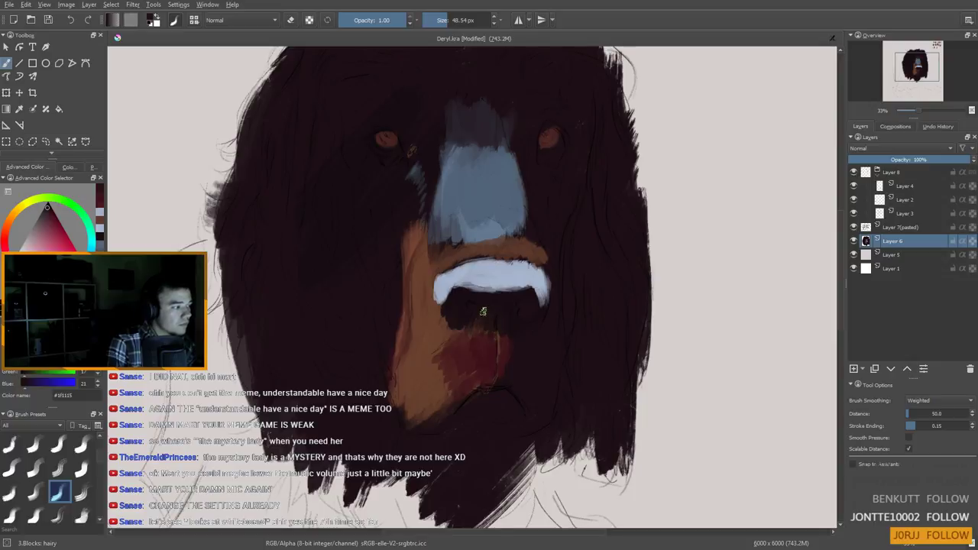
pyautogui.keyDown('ctrl'); pyautogui.click(481, 311); pyautogui.keyUp('ctrl')
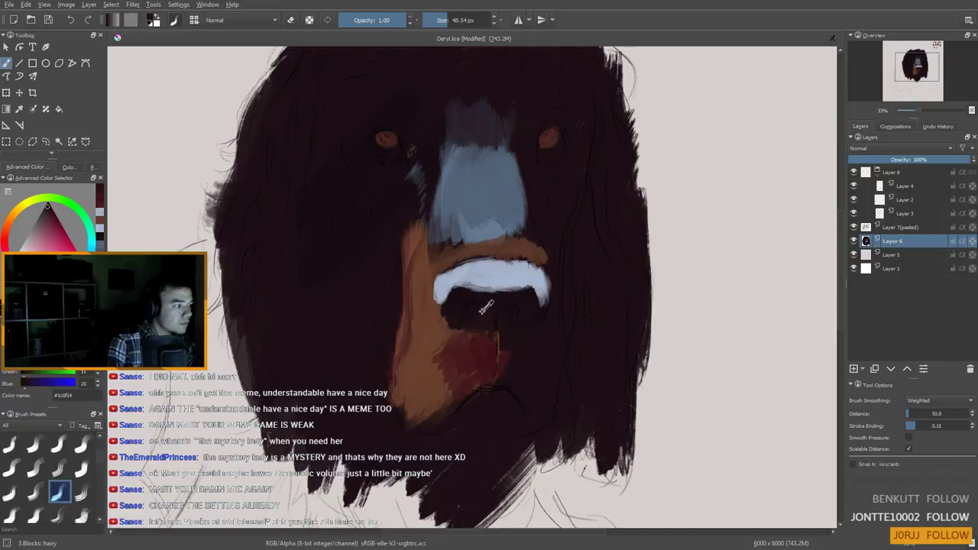
pyautogui.moveTo(488, 303); pyautogui.dragTo(470, 315)
pyautogui.keyDown('ctrl'); pyautogui.click(453, 319); pyautogui.keyUp('ctrl')
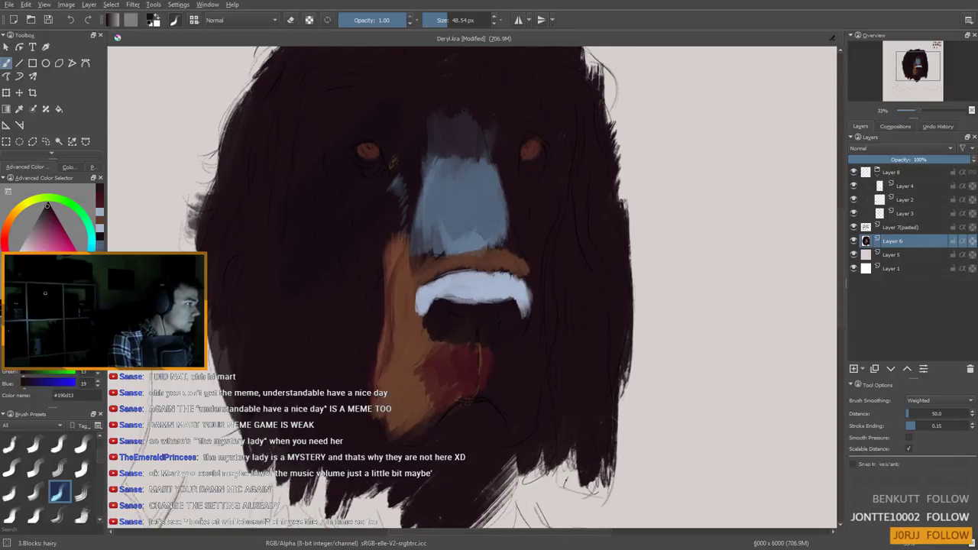
# Lay a soft dark tone around the left-hand eye and cheek with the dark swatch and a brush about 253 px wide
pyautogui.moveTo(472, 157); pyautogui.dragTo(375, 409)
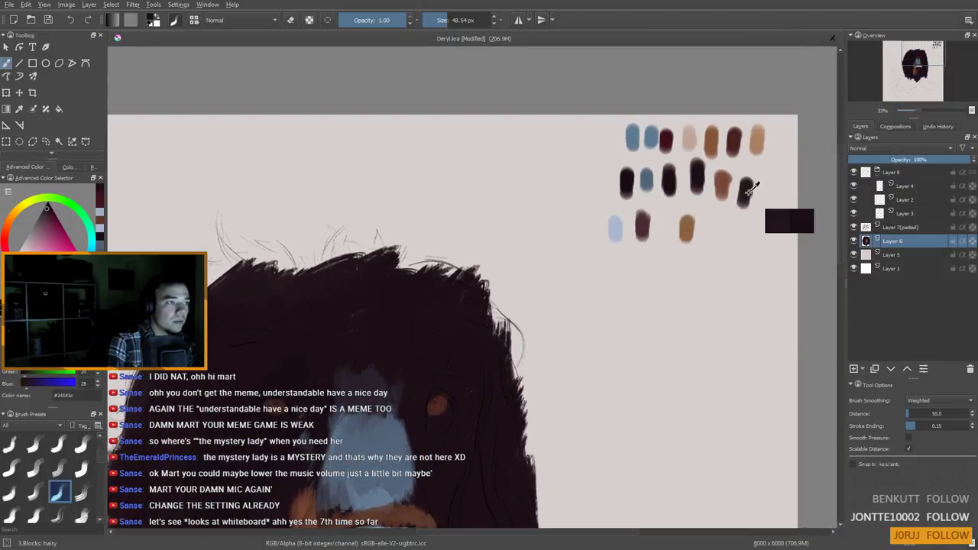
pyautogui.moveTo(550, 314); pyautogui.dragTo(694, 140)
pyautogui.keyDown('shift'); pyautogui.moveTo(433, 258); pyautogui.dragTo(467, 258); pyautogui.keyUp('shift')
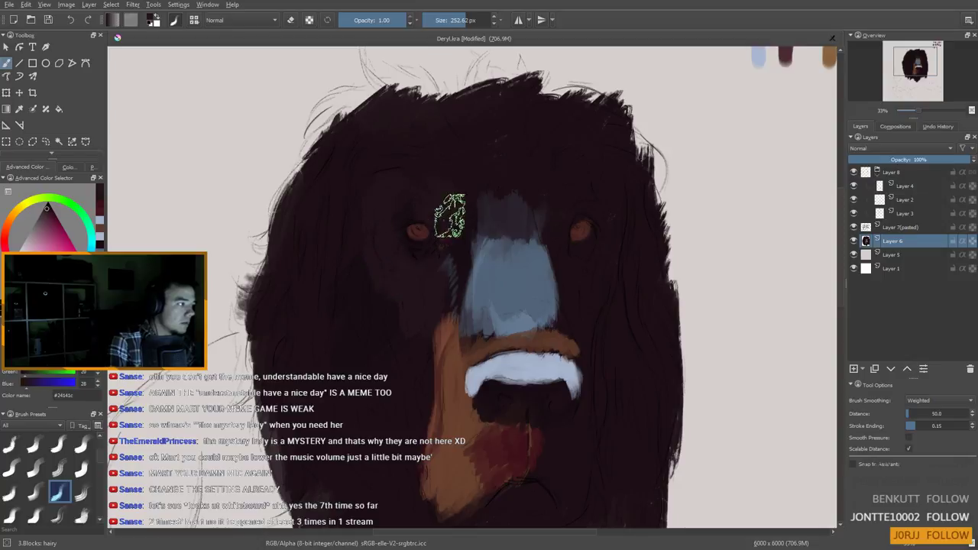
pyautogui.moveTo(431, 315)
pyautogui.mouseDown()
pyautogui.moveTo(426, 262)
pyautogui.moveTo(443, 159)
pyautogui.mouseUp()
# Reduce the brush to about 37 px and trim the lower edge of the pale nose highlight with the dark colour
pyautogui.keyDown('shift'); pyautogui.moveTo(508, 310); pyautogui.dragTo(489, 310); pyautogui.keyUp('shift')
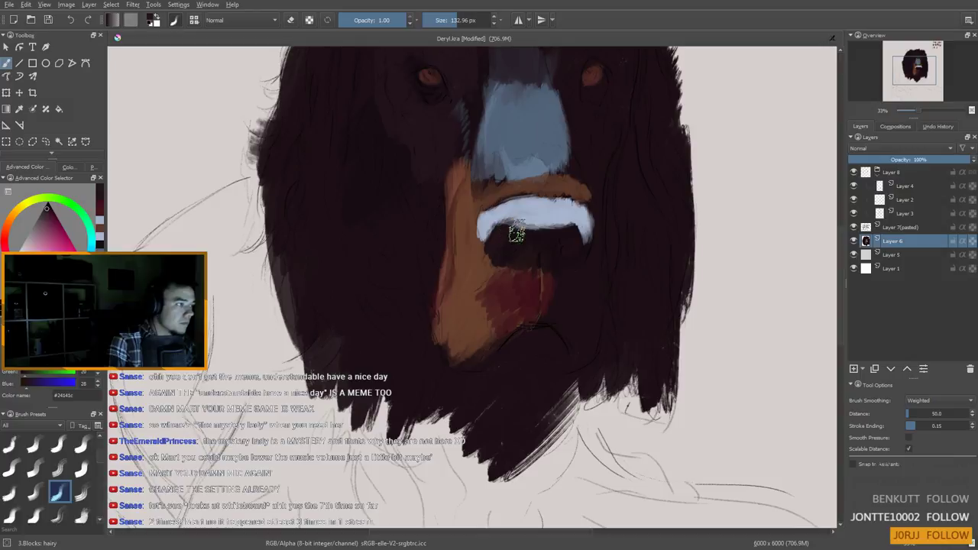
pyautogui.press('[')
pyautogui.press('[')
pyautogui.press('[')
pyautogui.press('[')
pyautogui.press('[')
pyautogui.press('[')
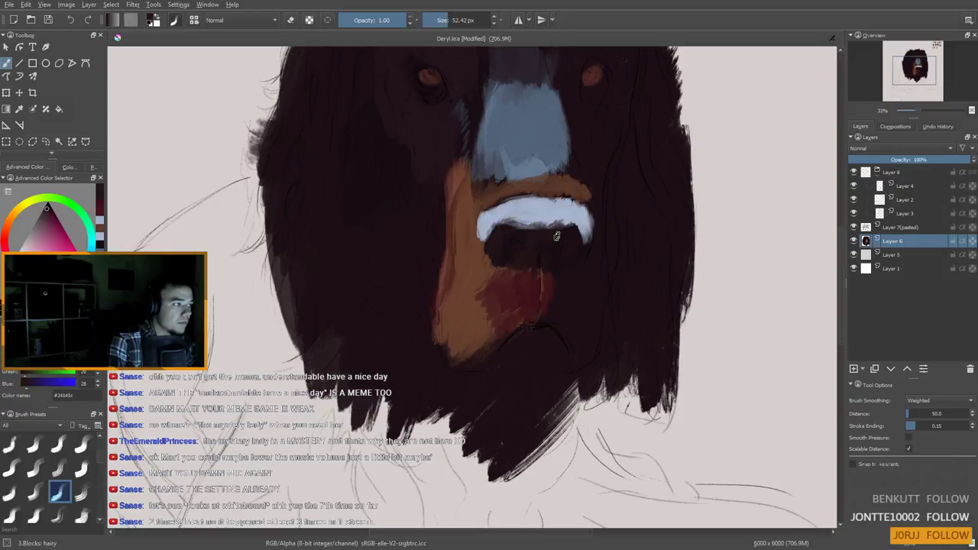
pyautogui.moveTo(526, 227)
pyautogui.mouseDown()
pyautogui.moveTo(580, 232)
pyautogui.moveTo(584, 244)
pyautogui.mouseUp()
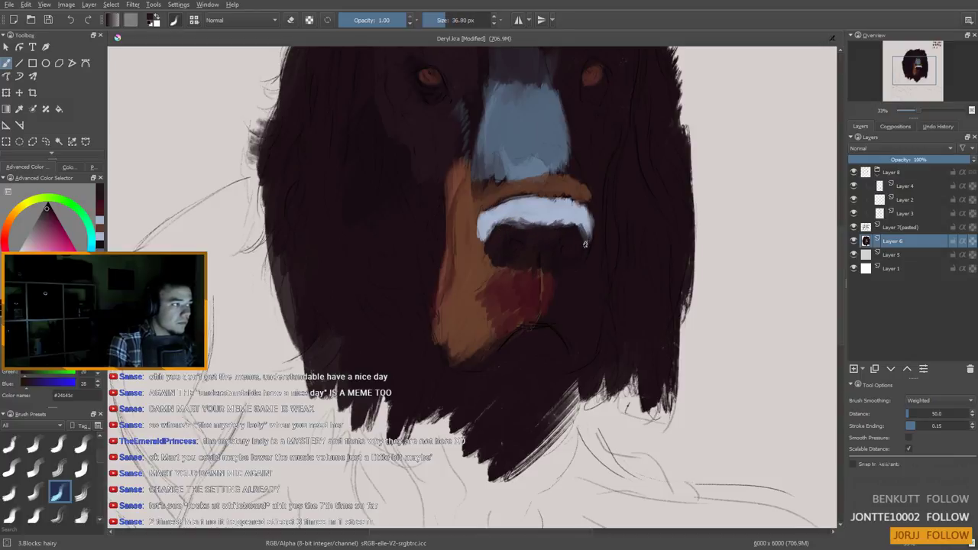
# Shade the lower edge of the pale nose highlight with the medium blue swatch and a brush about 71 px wide
pyautogui.scroll(-2, 559, 266)
pyautogui.moveTo(550, 272)
pyautogui.mouseDown()
pyautogui.moveTo(529, 304)
pyautogui.moveTo(433, 314)
pyautogui.moveTo(441, 326)
pyautogui.mouseUp()
pyautogui.scroll(1, 494, 310)
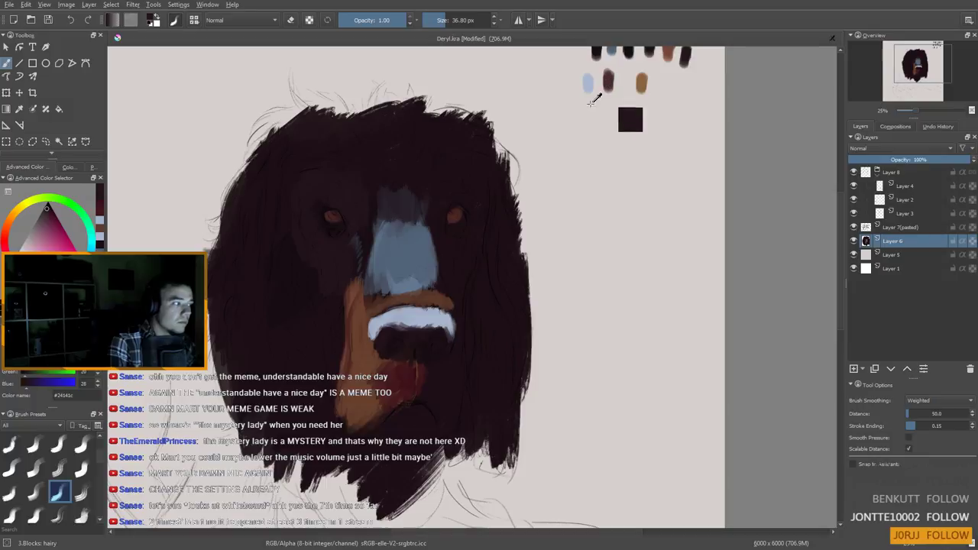
pyautogui.moveTo(625, 70); pyautogui.dragTo(622, 99)
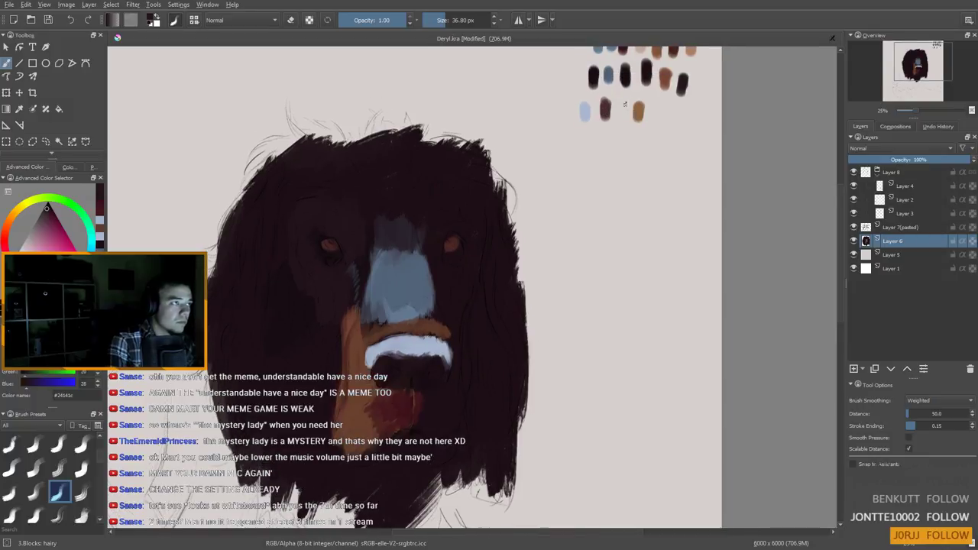
pyautogui.keyDown('ctrl'); pyautogui.click(609, 73); pyautogui.keyUp('ctrl')
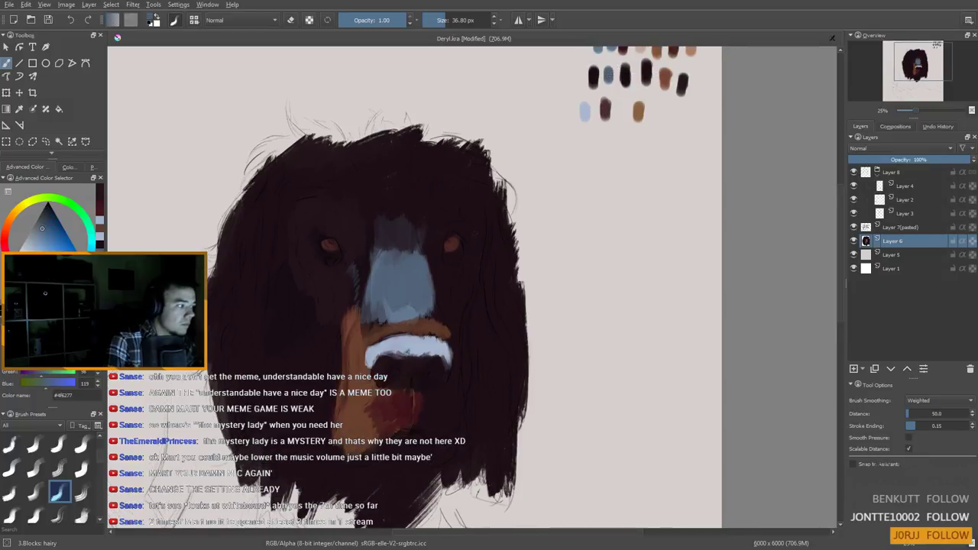
pyautogui.click(419, 354)
pyautogui.keyDown('shift'); pyautogui.moveTo(420, 356); pyautogui.dragTo(435, 356); pyautogui.keyUp('shift')
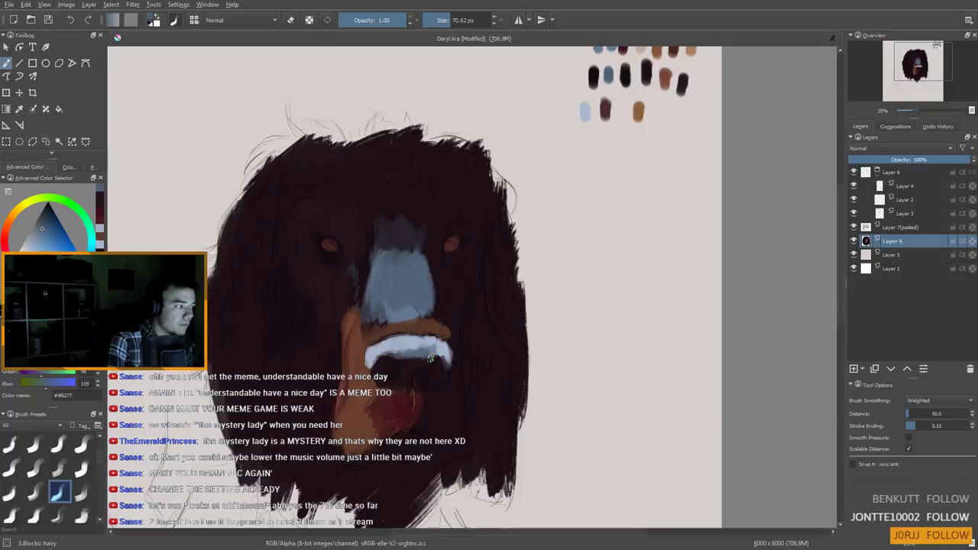
# Touch up the nose and the brown edge around its pale highlight with sampled near-black and brown tones, reducing the brush to about 36 px
pyautogui.keyDown('ctrl'); pyautogui.click(418, 360); pyautogui.keyUp('ctrl')
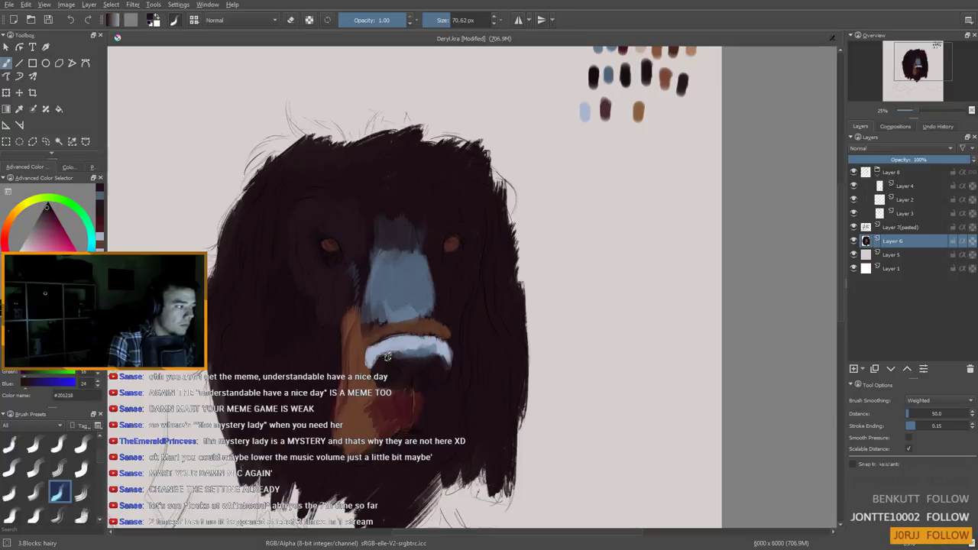
pyautogui.moveTo(381, 398); pyautogui.dragTo(385, 419)
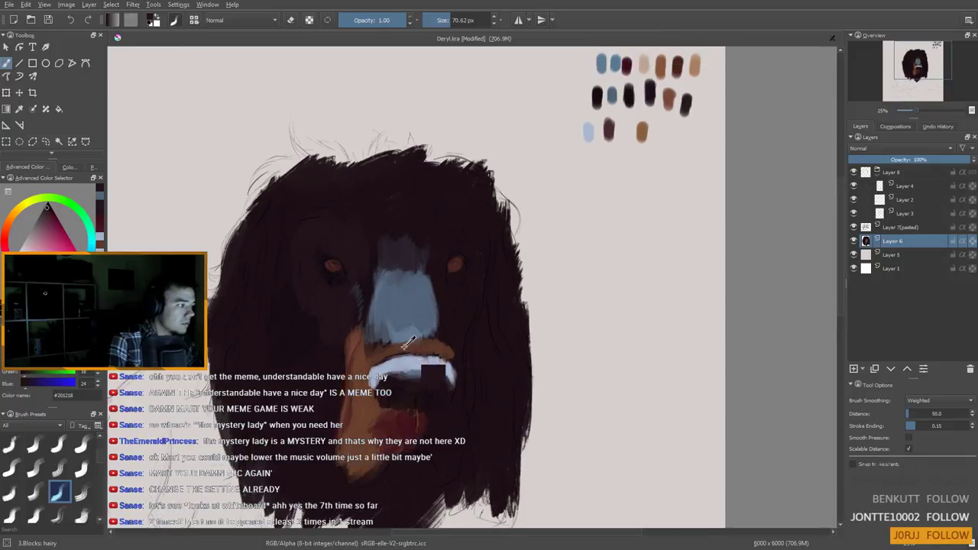
pyautogui.keyDown('ctrl'); pyautogui.click(382, 365); pyautogui.keyUp('ctrl')
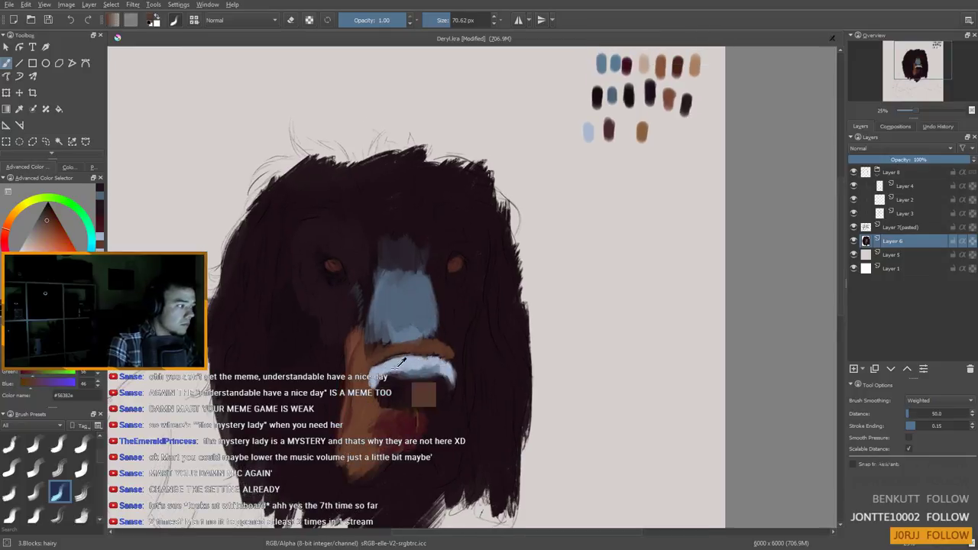
pyautogui.keyDown('ctrl'); pyautogui.click(390, 389); pyautogui.keyUp('ctrl')
pyautogui.press('[')
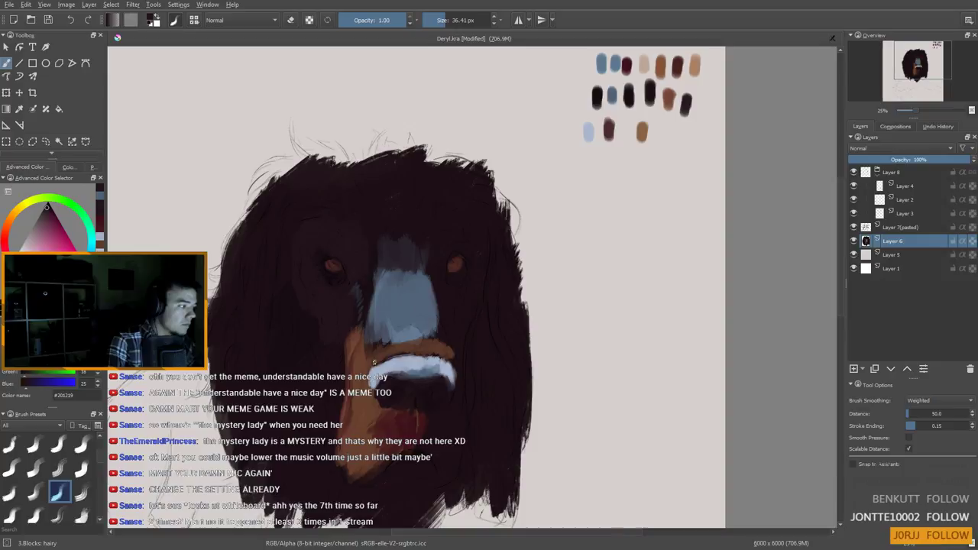
pyautogui.keyDown('ctrl'); pyautogui.click(381, 357); pyautogui.keyUp('ctrl')
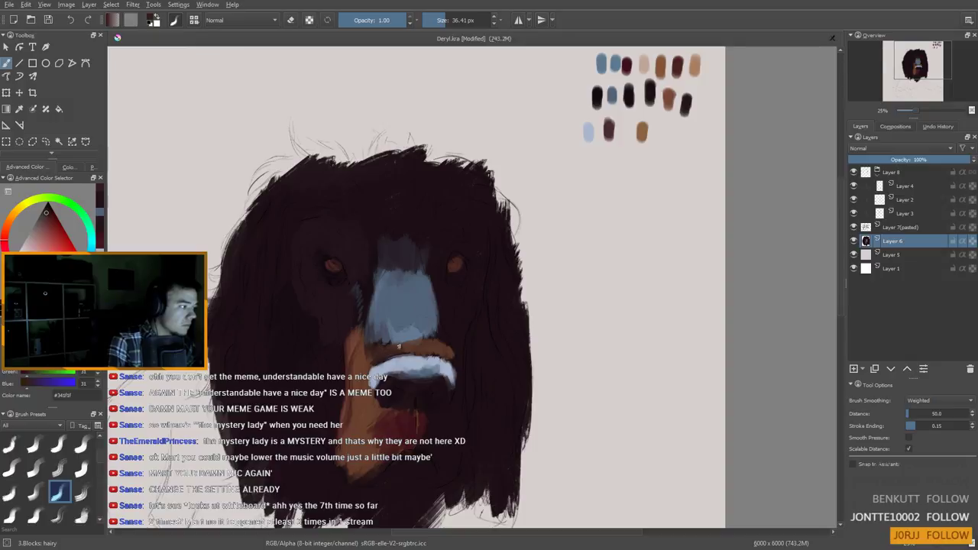
# Refine the ends and lower edge of the pale nose highlight with sampled blue and near-black tones, using brushes about 22 and 44 px wide
pyautogui.moveTo(393, 394); pyautogui.dragTo(399, 370)
pyautogui.keyDown('ctrl'); pyautogui.click(378, 352); pyautogui.keyUp('ctrl')
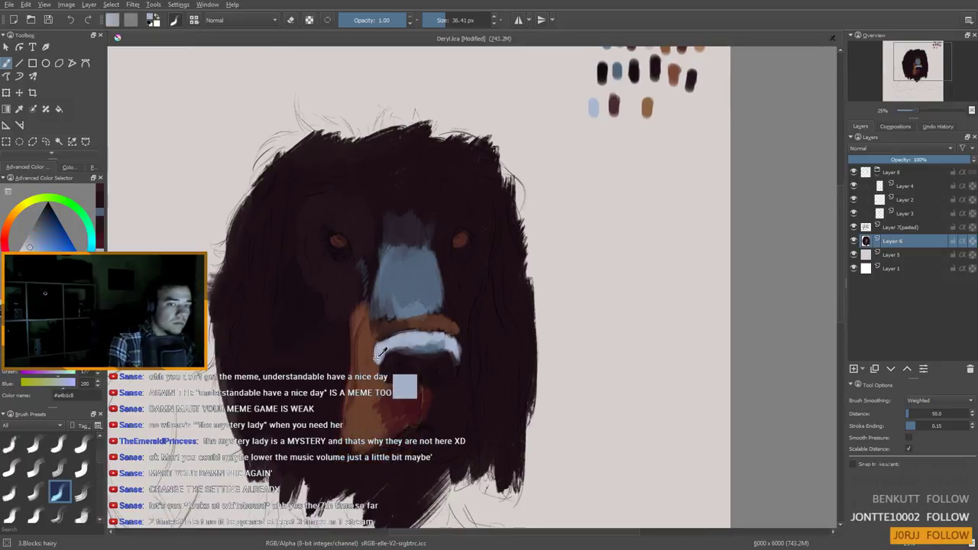
pyautogui.hotkey('ctrl', 'z')
pyautogui.moveTo(400, 373); pyautogui.dragTo(393, 372)
pyautogui.keyDown('ctrl'); pyautogui.click(401, 372); pyautogui.keyUp('ctrl')
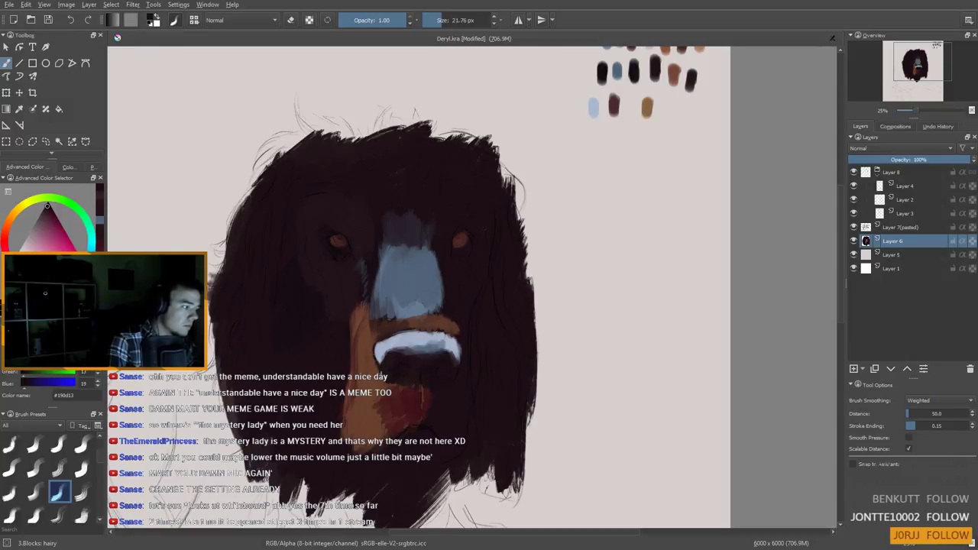
pyautogui.keyDown('ctrl'); pyautogui.click(381, 356); pyautogui.keyUp('ctrl')
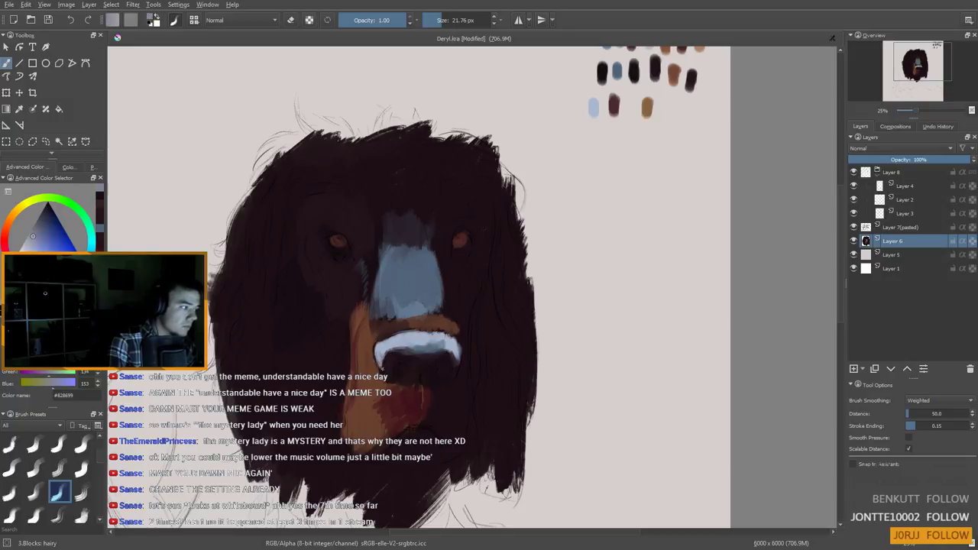
pyautogui.keyDown('ctrl'); pyautogui.click(384, 370); pyautogui.keyUp('ctrl')
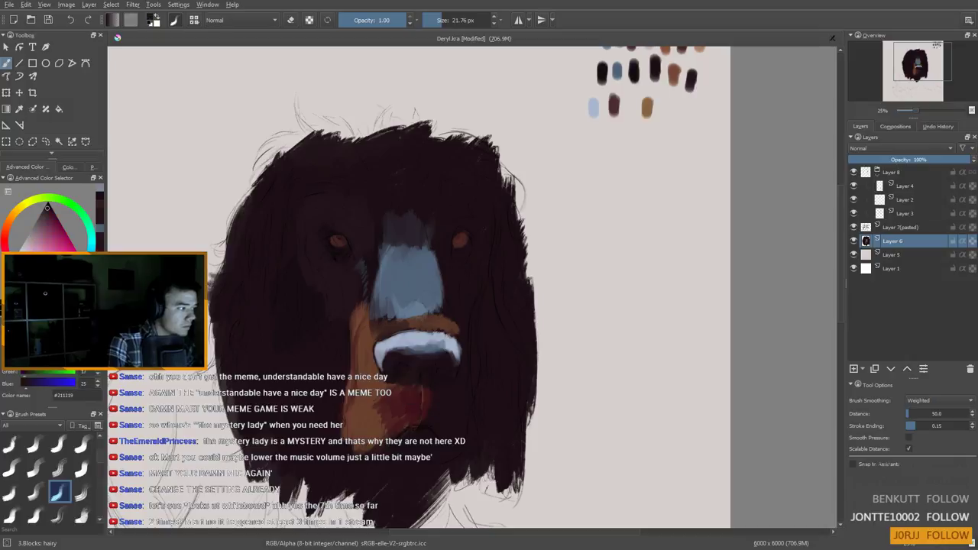
pyautogui.keyDown('shift'); pyautogui.moveTo(399, 366); pyautogui.dragTo(410, 366); pyautogui.keyUp('shift')
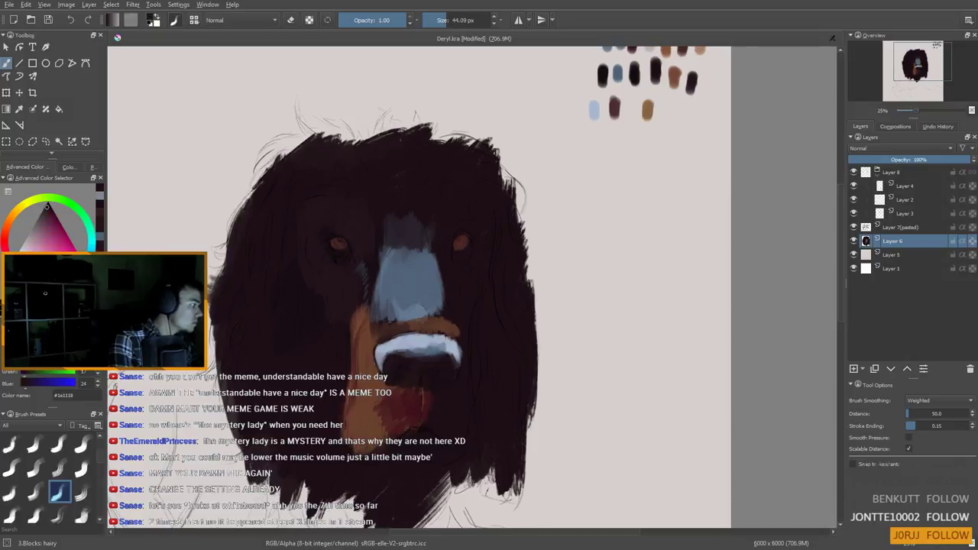
# Switch to the Wet Bristles brush at about 68 px and blend the lower edge of the nose highlight into the dark nose
pyautogui.scroll(-2, 100, 467)
pyautogui.scroll(-5, 101, 466)
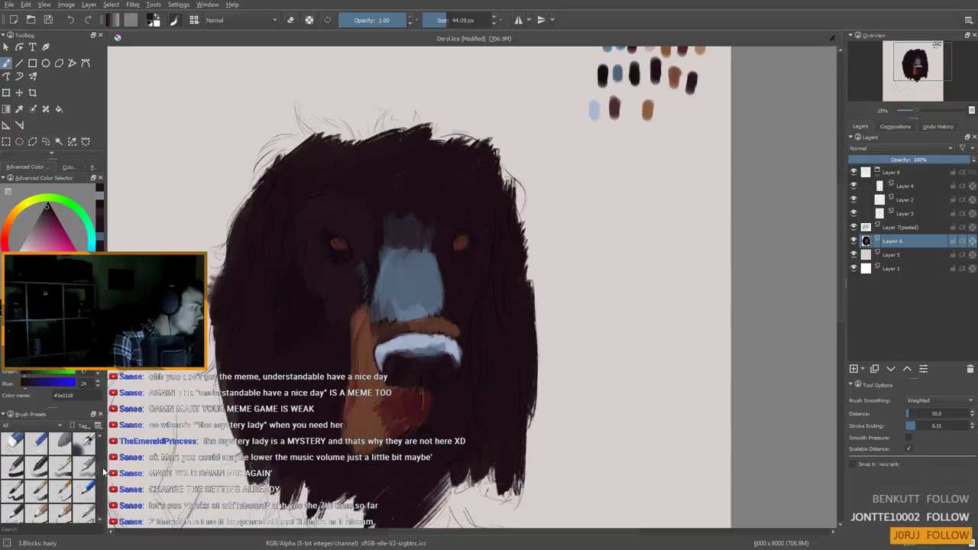
pyautogui.scroll(-6, 101, 476)
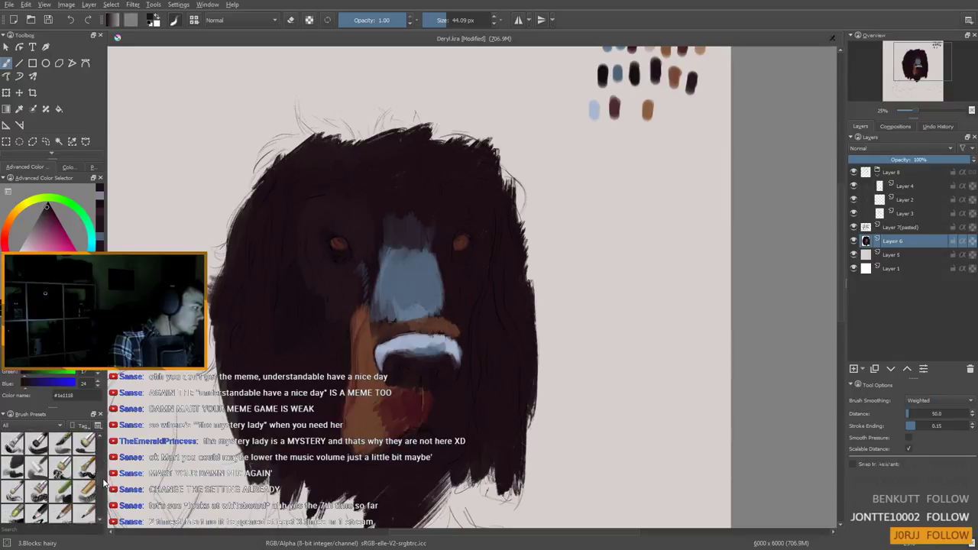
pyautogui.click(13, 490)
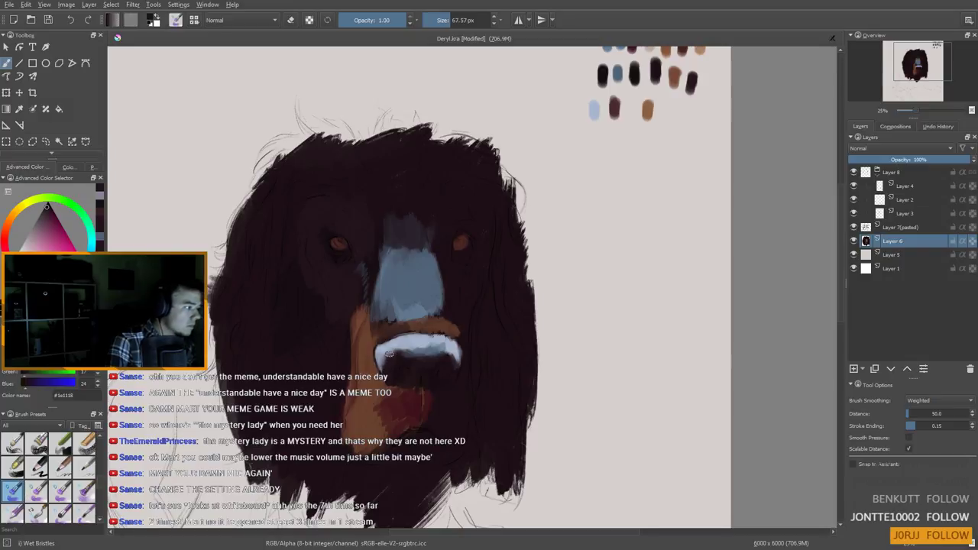
pyautogui.moveTo(367, 380); pyautogui.dragTo(331, 374)
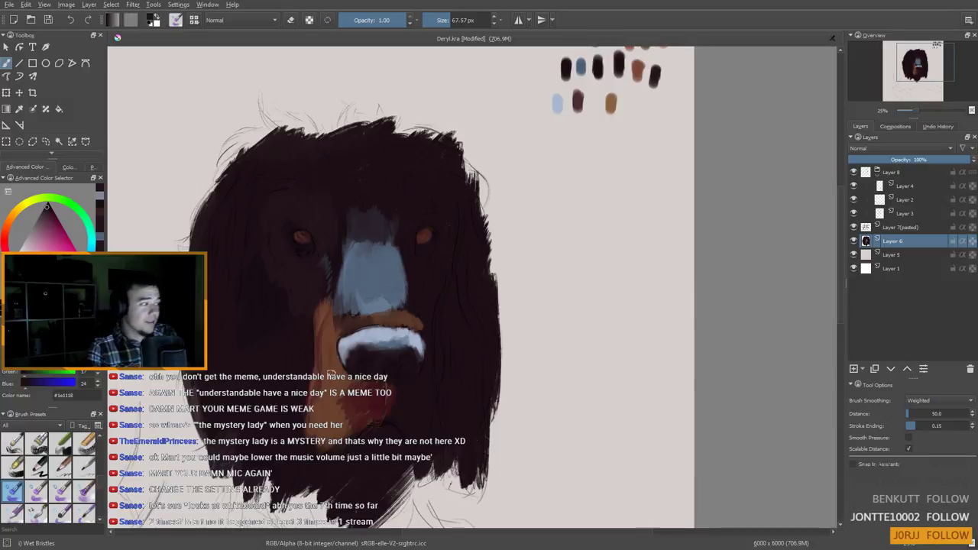
pyautogui.moveTo(341, 273)
pyautogui.mouseDown()
pyautogui.moveTo(395, 226)
pyautogui.moveTo(383, 283)
pyautogui.mouseUp()
# Switch to the 2.Bristles hairy brush, darken the brown muzzle stripe beside the nose and reduce the brush to about 27 px
pyautogui.moveTo(101, 483); pyautogui.dragTo(101, 442)
pyautogui.scroll(-2, 101, 451)
pyautogui.scroll(-2, 100, 455)
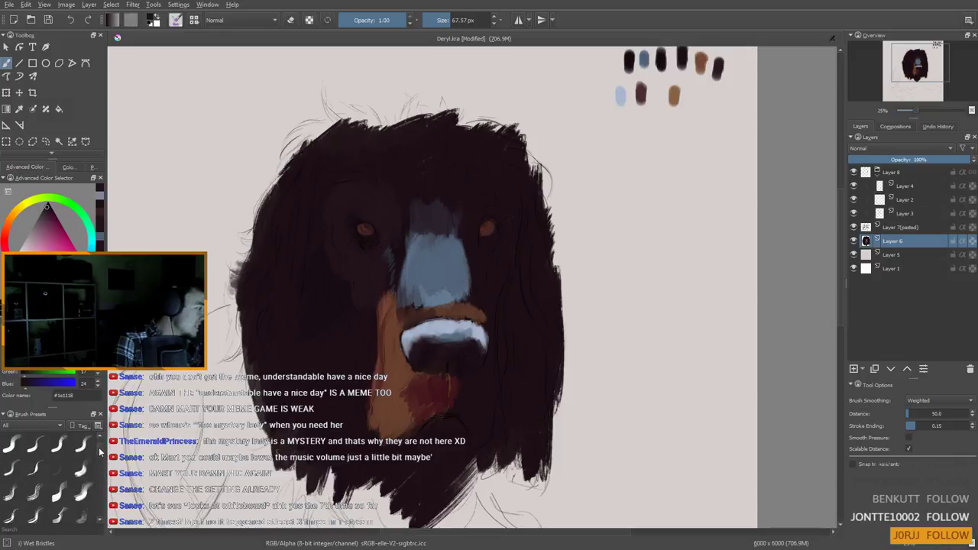
pyautogui.click(83, 490)
pyautogui.moveTo(388, 334); pyautogui.dragTo(405, 321)
pyautogui.keyDown('shift'); pyautogui.moveTo(393, 366); pyautogui.dragTo(352, 366); pyautogui.keyUp('shift')
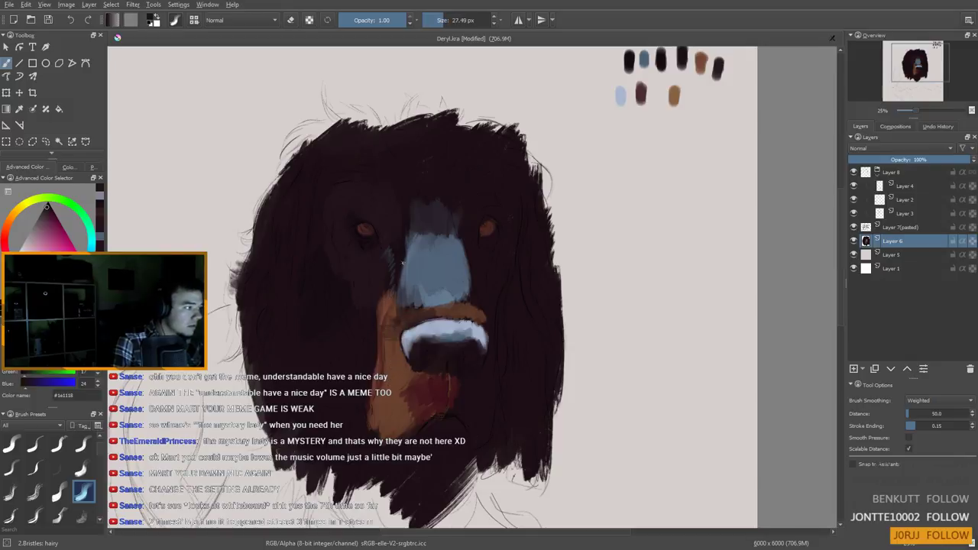
# Rework the blue-grey streak between the left-hand eye and the nose bridge with sampled blue-grey and near-black tones
pyautogui.keyDown('ctrl'); pyautogui.click(401, 262); pyautogui.keyUp('ctrl')
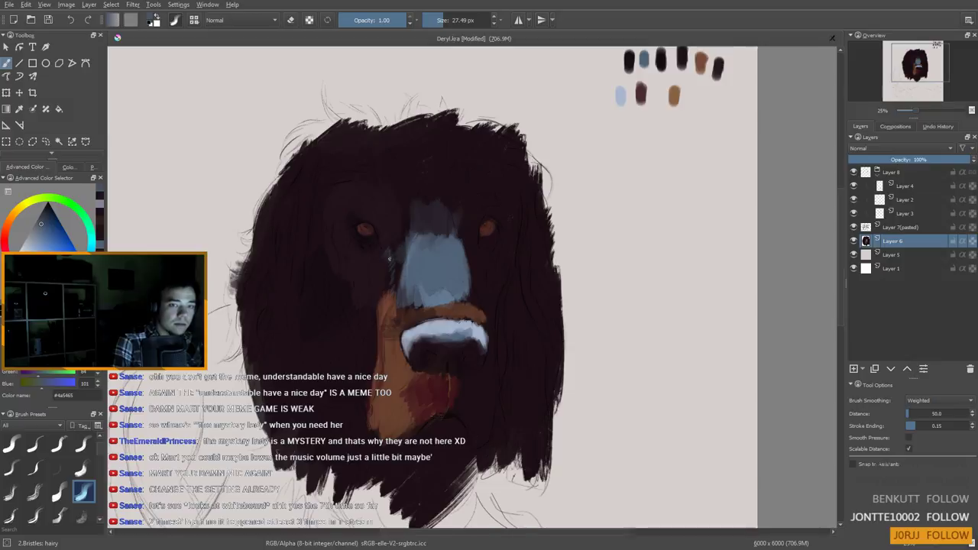
pyautogui.keyDown('ctrl'); pyautogui.click(393, 246); pyautogui.keyUp('ctrl')
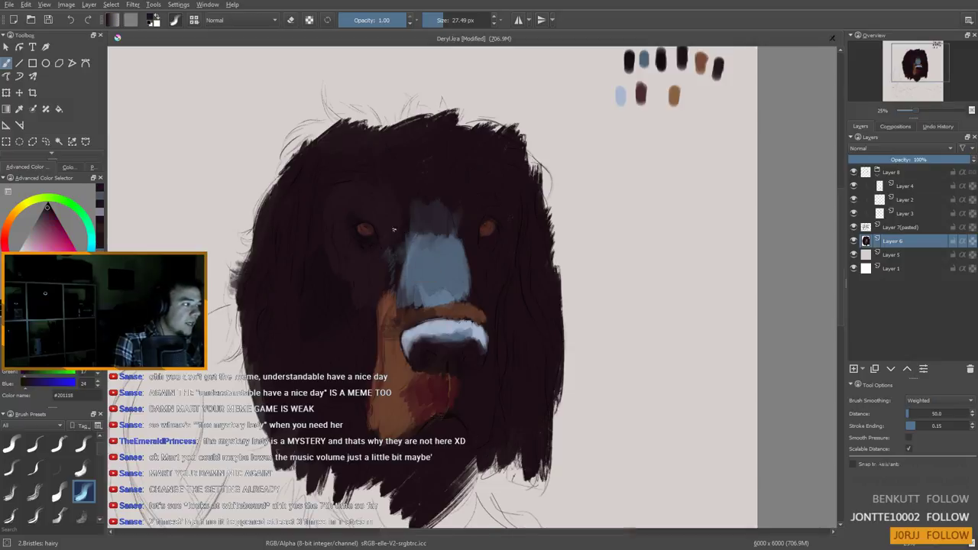
pyautogui.keyDown('ctrl'); pyautogui.click(395, 268); pyautogui.keyUp('ctrl')
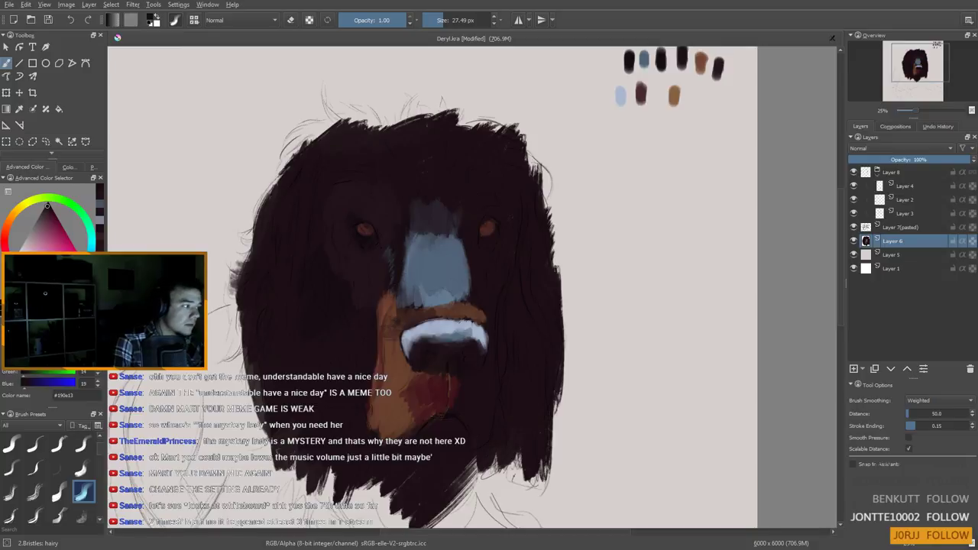
# Extend the brown muzzle stripe upward beside the nose bridge with sampled brown and adjust its upper end with neighbouring tones
pyautogui.keyDown('ctrl'); pyautogui.click(390, 294); pyautogui.keyUp('ctrl')
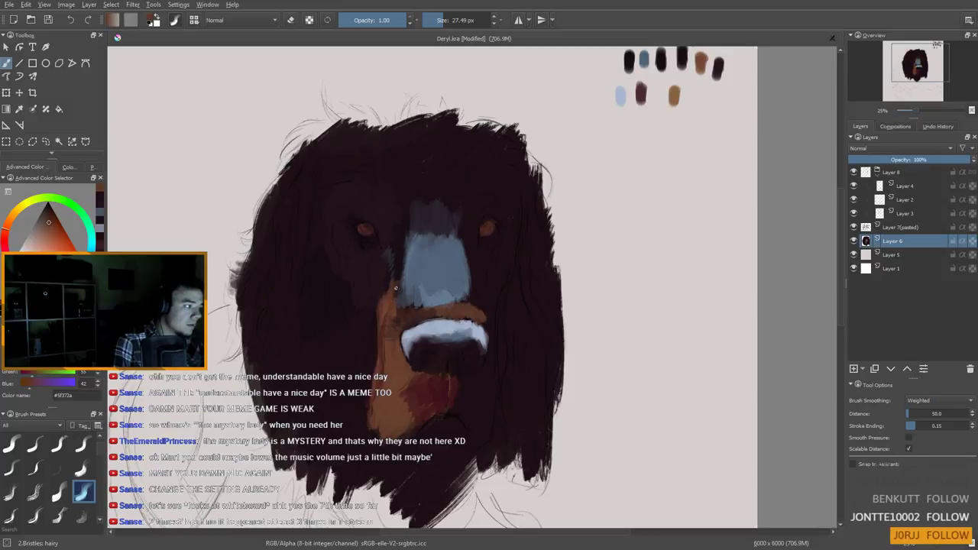
pyautogui.moveTo(399, 271); pyautogui.dragTo(389, 313)
pyautogui.moveTo(385, 259); pyautogui.dragTo(380, 301)
pyautogui.keyDown('ctrl'); pyautogui.click(373, 276); pyautogui.keyUp('ctrl')
pyautogui.keyDown('ctrl'); pyautogui.click(385, 296); pyautogui.keyUp('ctrl')
# Darken the area around and above the left-hand eye with sampled near-black and a brush about 53 px wide
pyautogui.keyDown('ctrl'); pyautogui.click(381, 286); pyautogui.keyUp('ctrl')
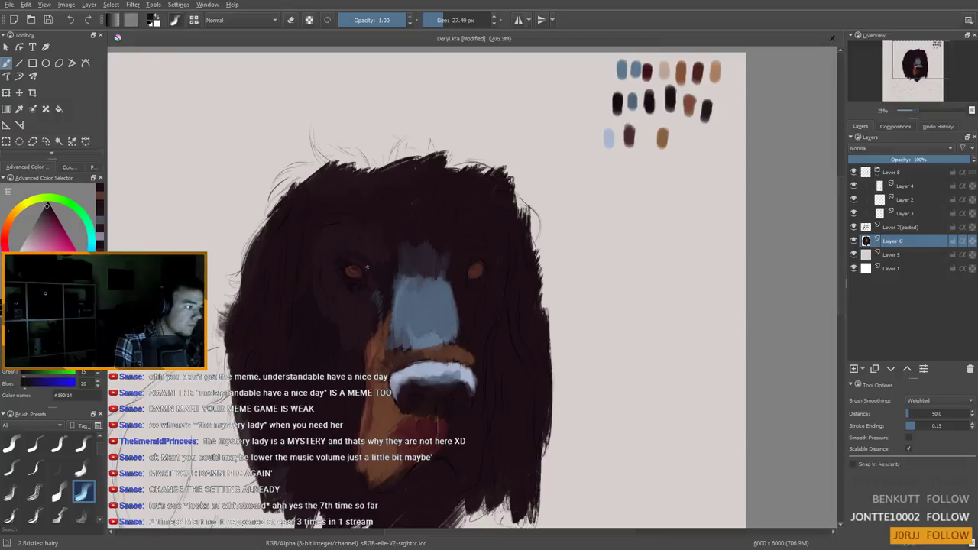
pyautogui.moveTo(390, 282); pyautogui.dragTo(366, 333)
pyautogui.press(']')
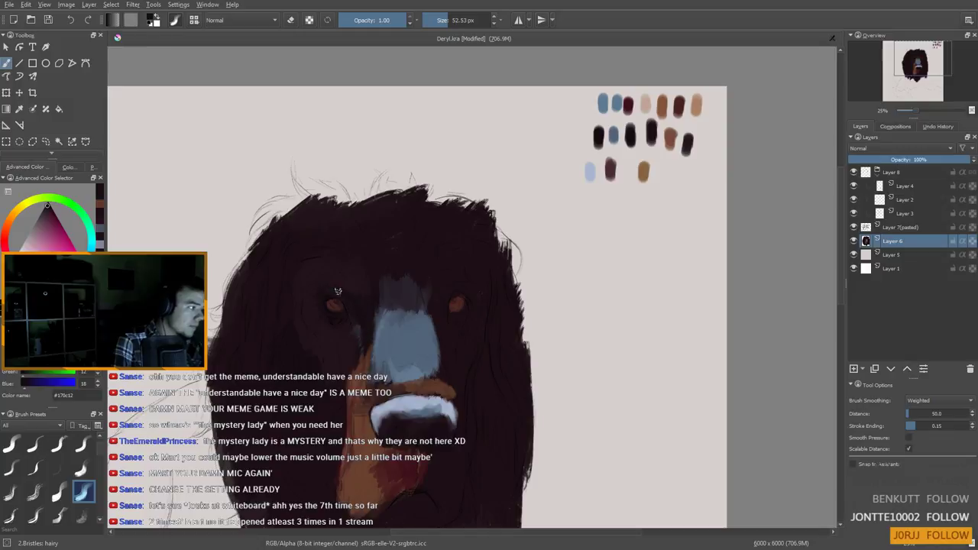
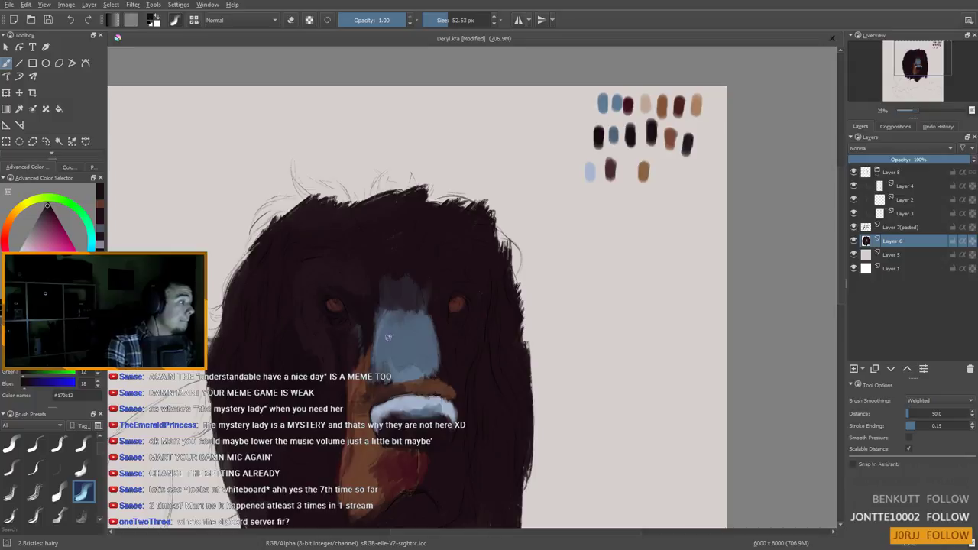
# Extend the nose bridge upward towards the forehead with sampled blue-grey, then sample a dark purple-grey from its edge
pyautogui.moveTo(409, 341); pyautogui.dragTo(410, 309)
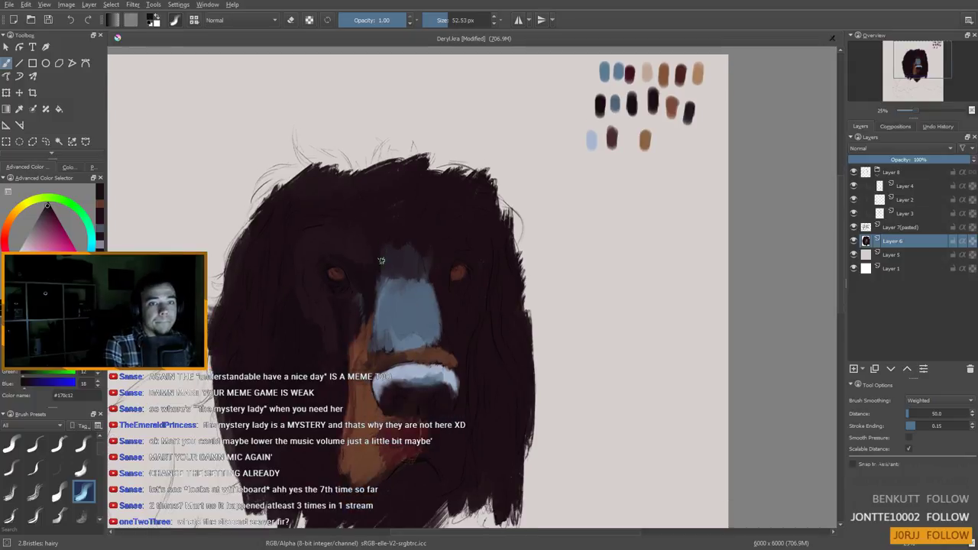
pyautogui.keyDown('ctrl'); pyautogui.click(406, 284); pyautogui.keyUp('ctrl')
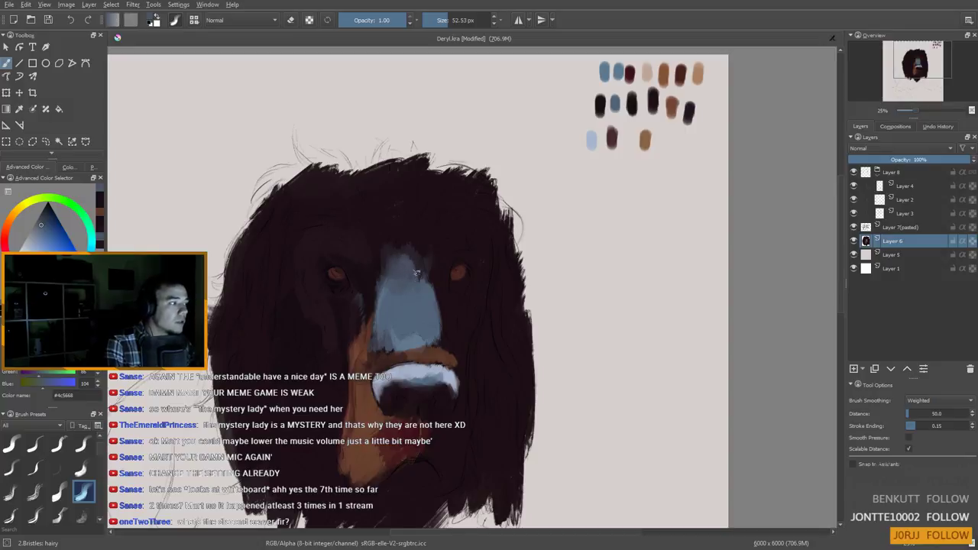
pyautogui.keyDown('ctrl'); pyautogui.click(419, 282); pyautogui.keyUp('ctrl')
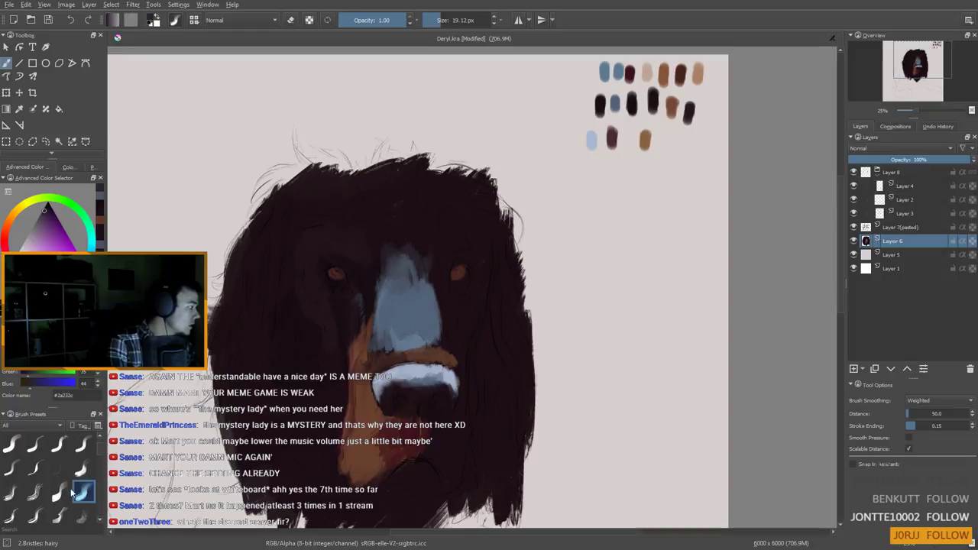
# Enlarge the brush to about 85 px and build a soft blue-grey patch above the left-hand eye's inner corner with sampled blue-grey and near-black
pyautogui.scroll(-2, 99, 463)
pyautogui.scroll(-1, 102, 463)
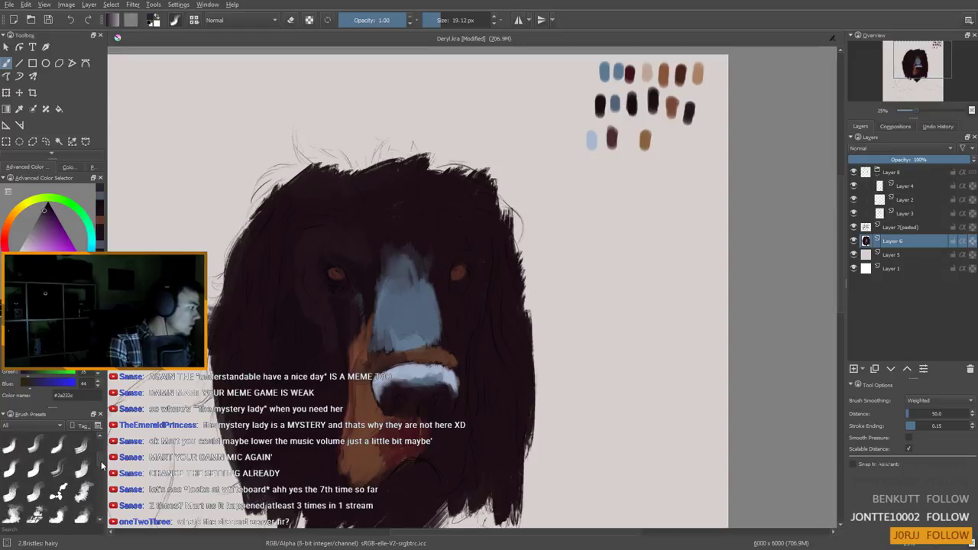
pyautogui.moveTo(102, 462); pyautogui.dragTo(103, 440)
pyautogui.keyDown('shift'); pyautogui.moveTo(366, 278); pyautogui.dragTo(383, 251); pyautogui.keyUp('shift')
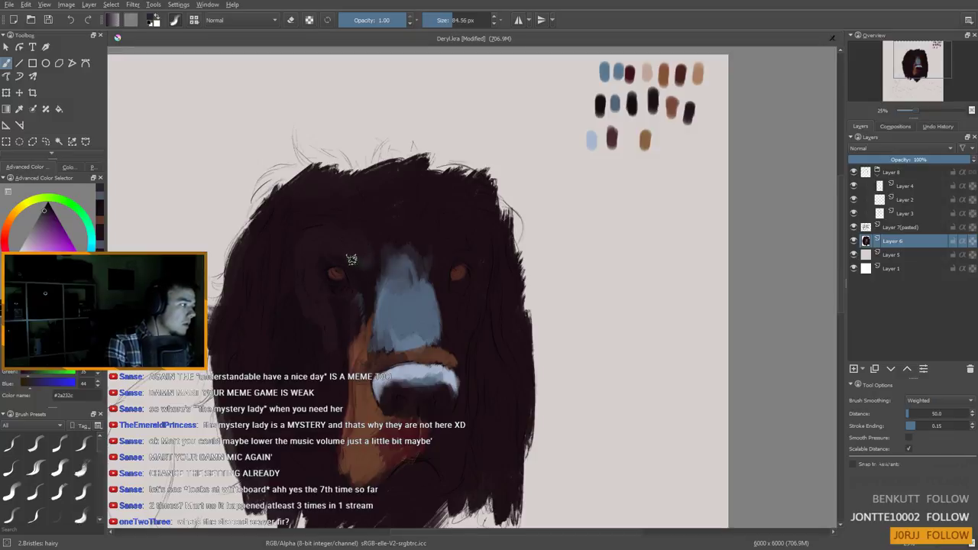
pyautogui.keyDown('ctrl'); pyautogui.click(379, 283); pyautogui.keyUp('ctrl')
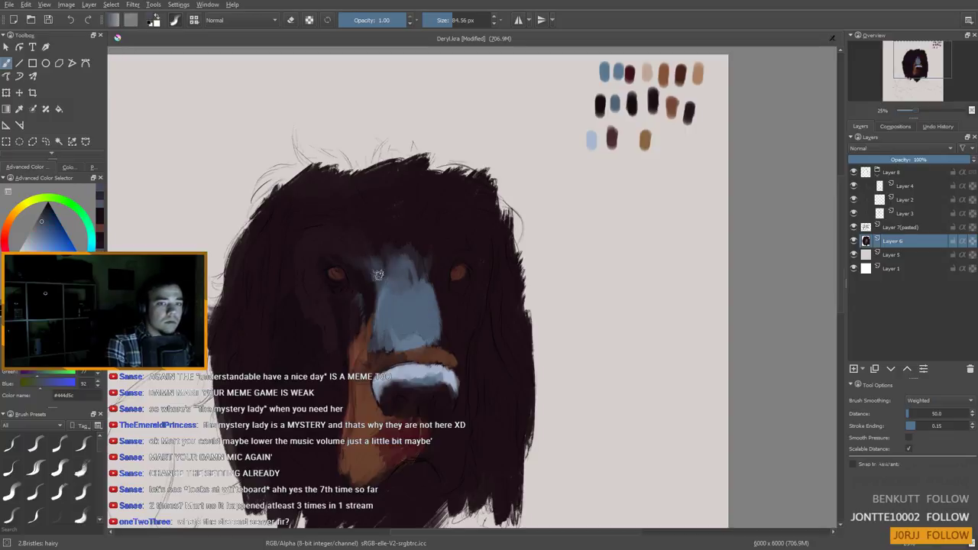
pyautogui.keyDown('ctrl'); pyautogui.click(371, 275); pyautogui.keyUp('ctrl')
pyautogui.moveTo(371, 274)
pyautogui.mouseDown()
pyautogui.moveTo(372, 259)
pyautogui.moveTo(372, 276)
pyautogui.mouseUp()
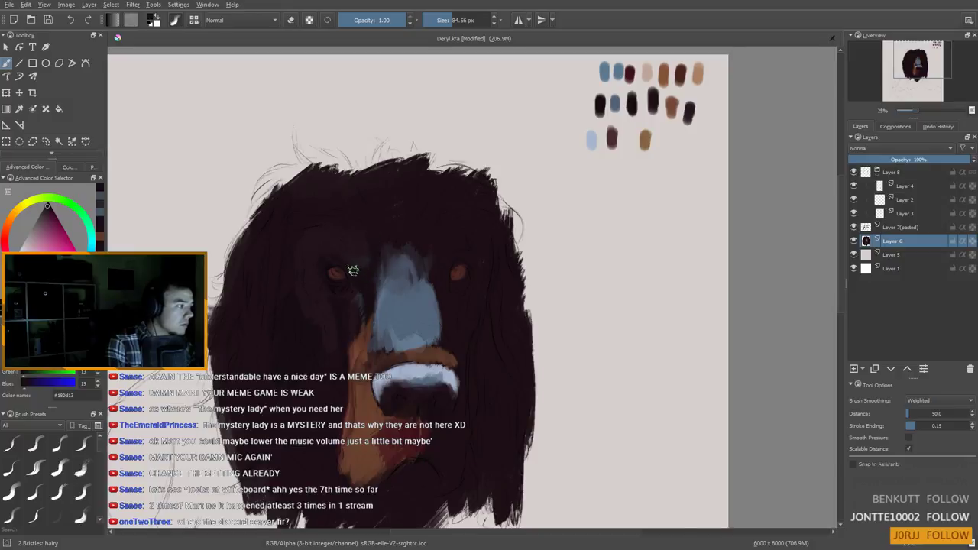
pyautogui.keyDown('ctrl'); pyautogui.click(373, 271); pyautogui.keyUp('ctrl')
pyautogui.moveTo(353, 250); pyautogui.dragTo(348, 257)
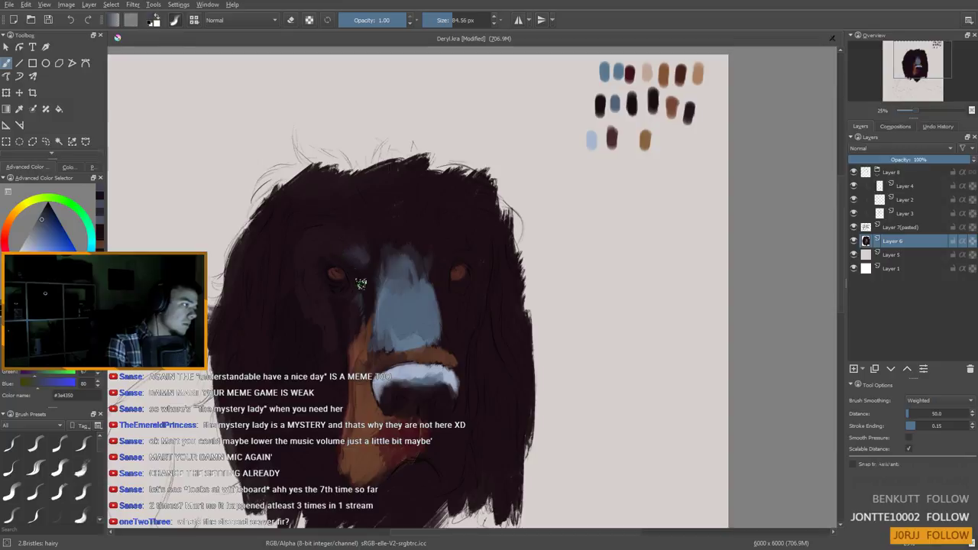
# Paint a brown eyebrow spot above the inner corner of the left-hand eye with brown sampled from the muzzle
pyautogui.keyDown('ctrl'); pyautogui.click(414, 360); pyautogui.keyUp('ctrl')
pyautogui.keyDown('ctrl'); pyautogui.click(368, 392); pyautogui.keyUp('ctrl')
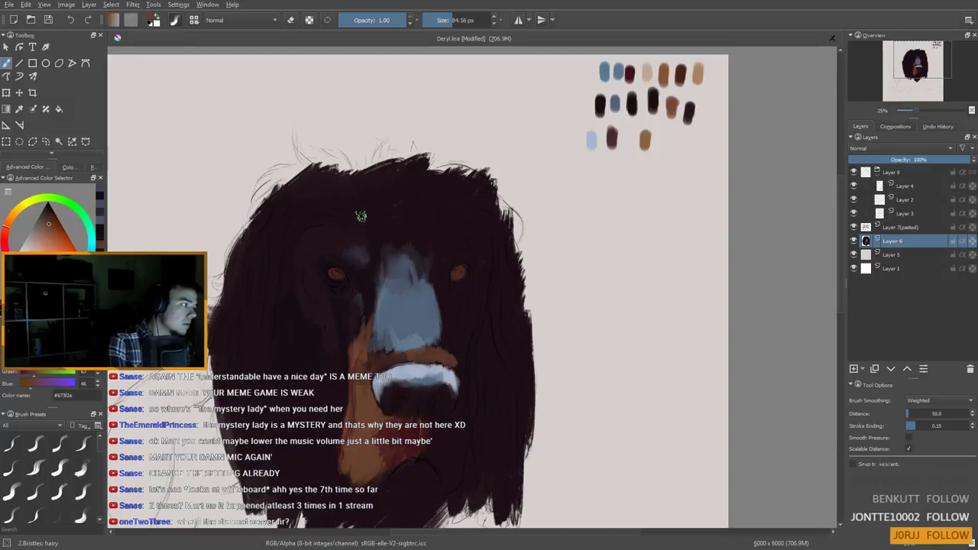
pyautogui.moveTo(358, 248); pyautogui.dragTo(360, 236)
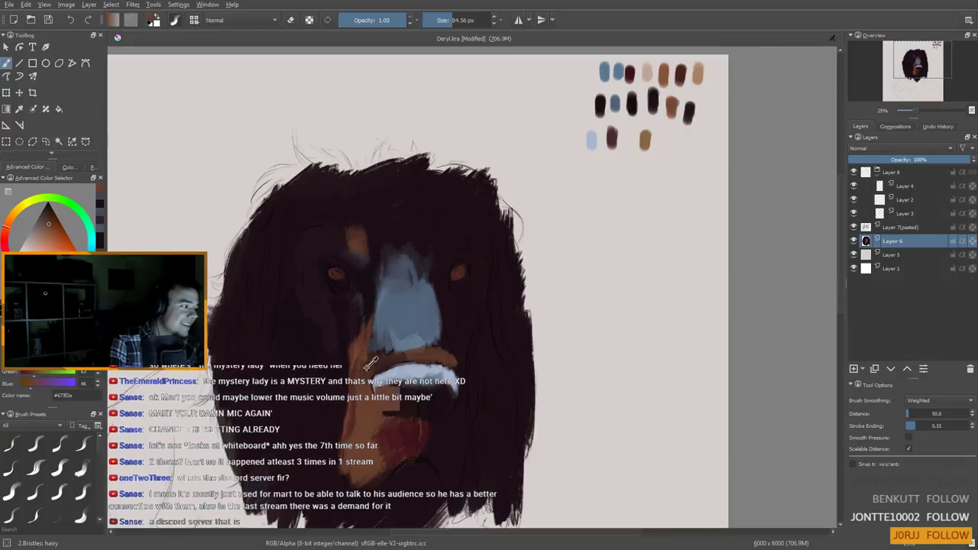
# Deepen the muzzle below the nose with the dark reddish-brown swatch and browns sampled from the muzzle
pyautogui.keyDown('ctrl'); pyautogui.click(679, 77); pyautogui.keyUp('ctrl')
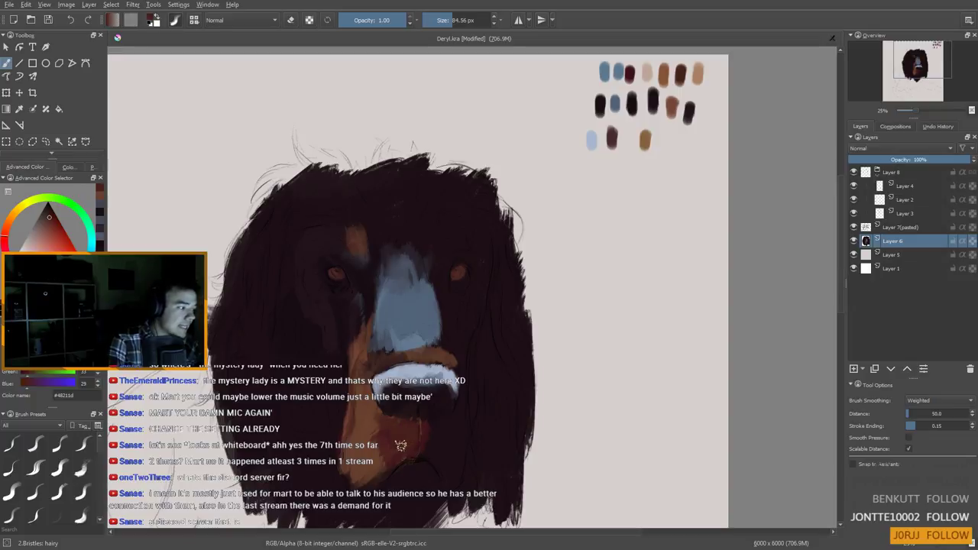
pyautogui.keyDown('ctrl'); pyautogui.click(370, 466); pyautogui.keyUp('ctrl')
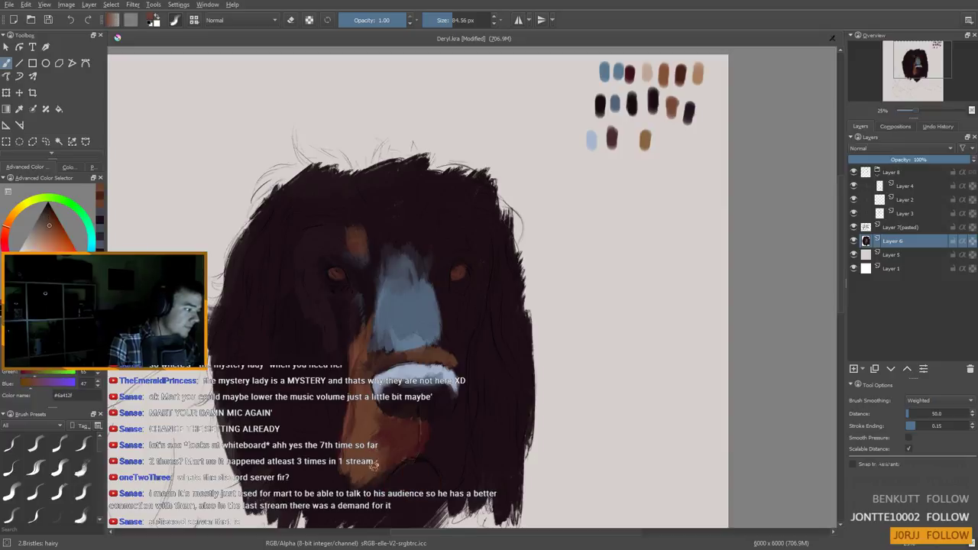
pyautogui.keyDown('ctrl'); pyautogui.click(411, 442); pyautogui.keyUp('ctrl')
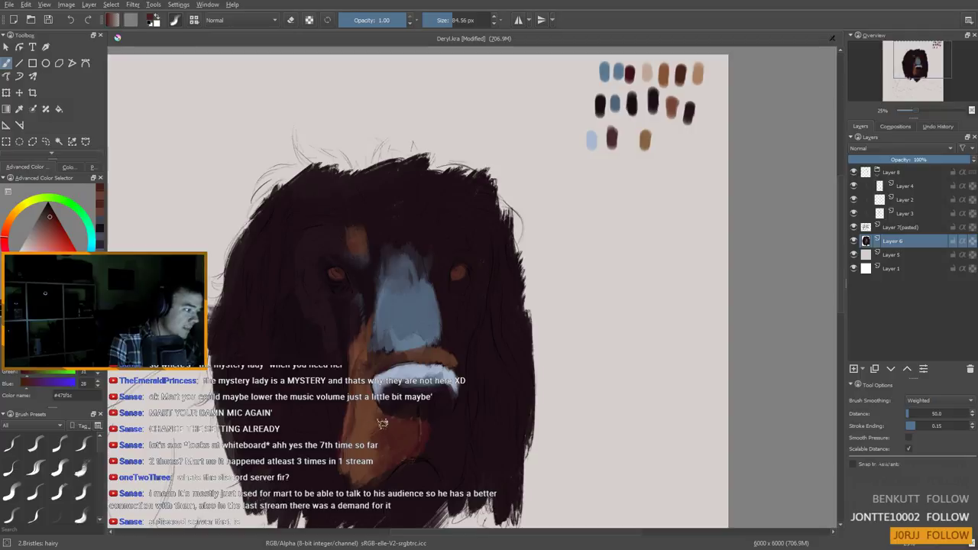
pyautogui.keyDown('ctrl'); pyautogui.click(406, 415); pyautogui.keyUp('ctrl')
pyautogui.keyDown('ctrl'); pyautogui.click(409, 434); pyautogui.keyUp('ctrl')
pyautogui.moveTo(412, 415); pyautogui.dragTo(405, 418)
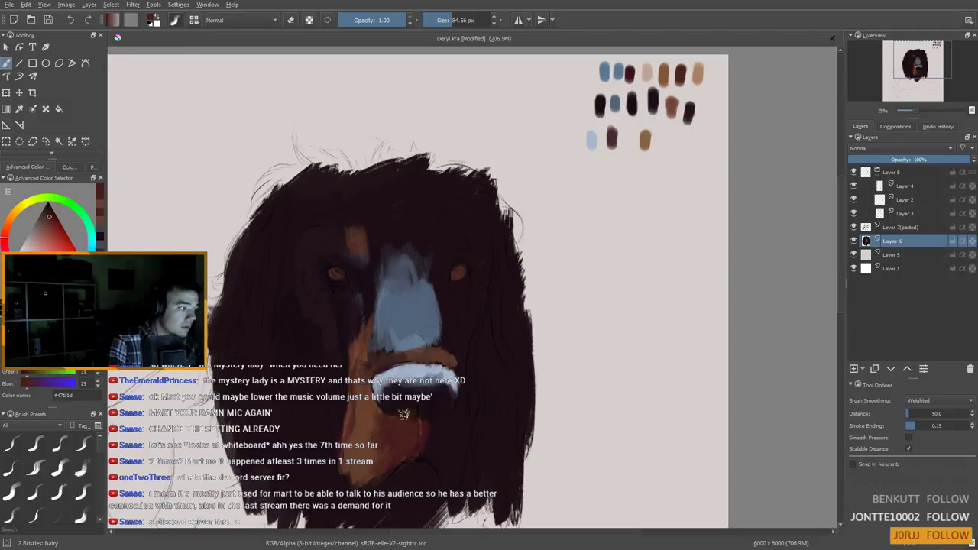
# Refine the nose's lower edge with sampled near-black and a thin pale grey-blue highlight, using a brush about 9 px wide
pyautogui.keyDown('ctrl'); pyautogui.click(411, 405); pyautogui.keyUp('ctrl')
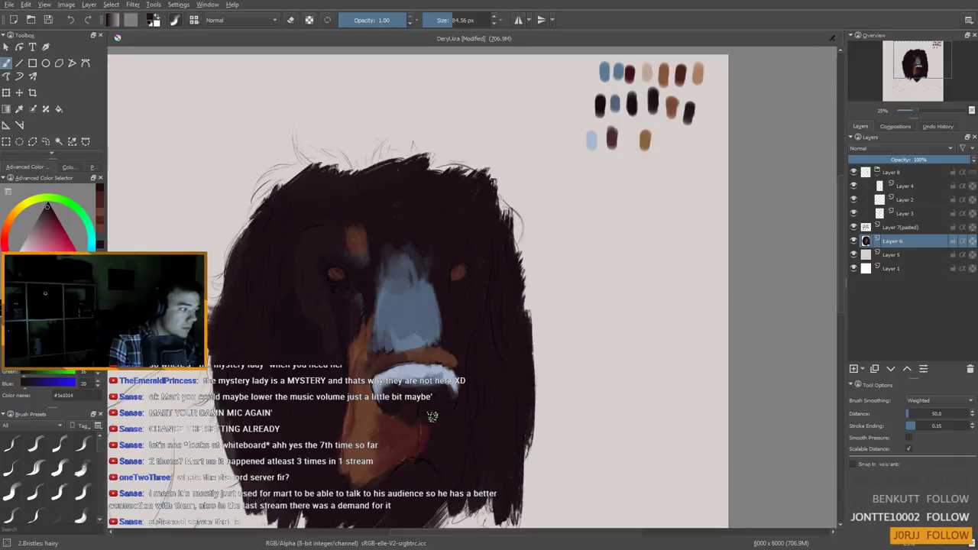
pyautogui.keyDown('ctrl'); pyautogui.click(396, 387); pyautogui.keyUp('ctrl')
pyautogui.moveTo(388, 414); pyautogui.dragTo(366, 414)
pyautogui.press('[')
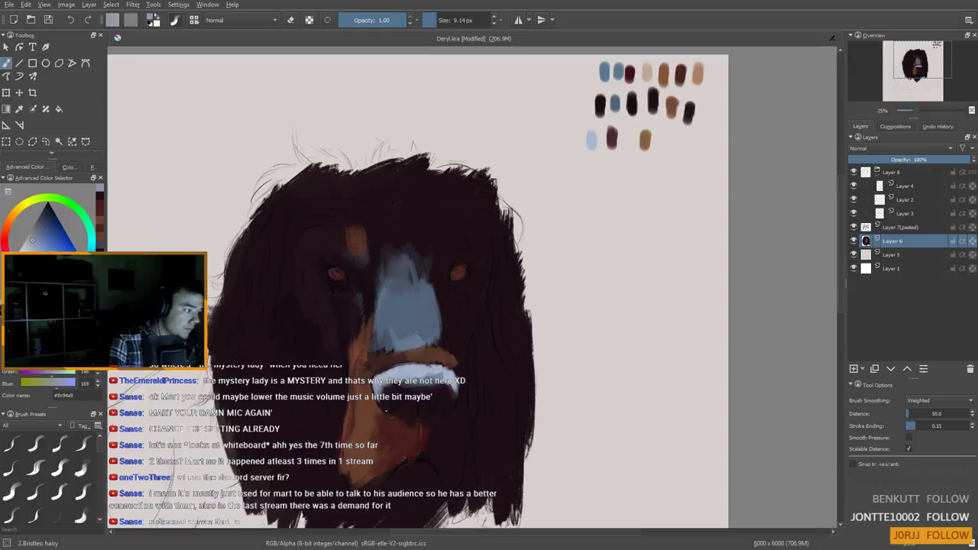
pyautogui.moveTo(381, 442); pyautogui.dragTo(430, 435)
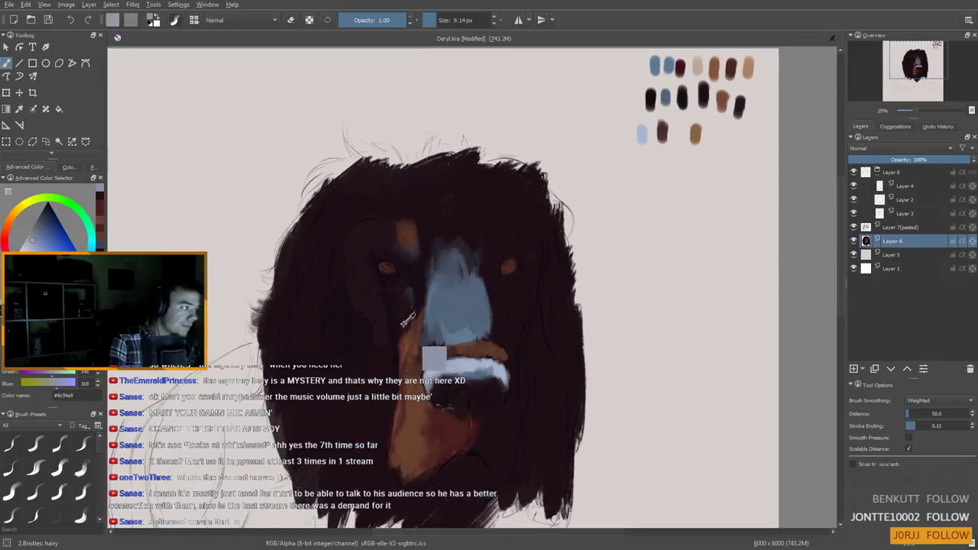
pyautogui.moveTo(383, 330); pyautogui.dragTo(378, 341)
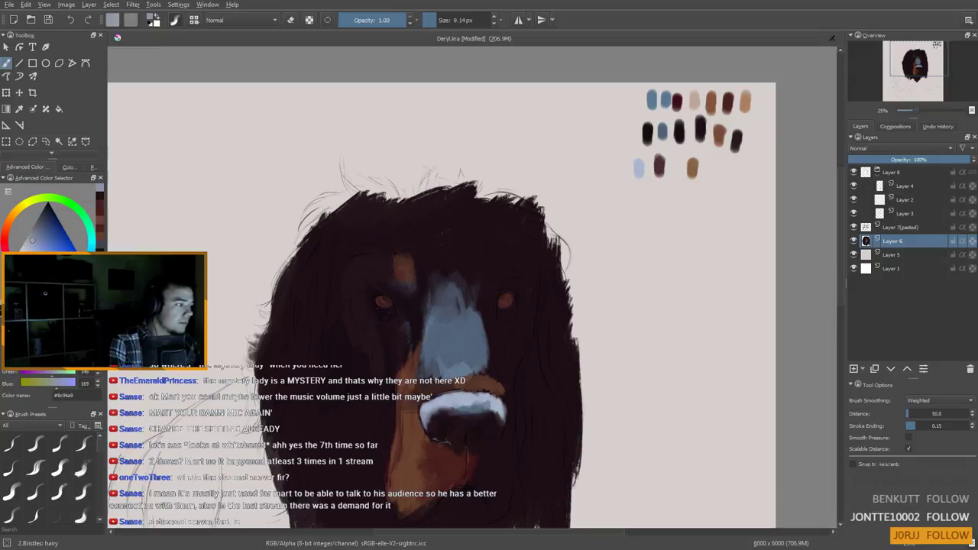
# Define the left-hand eye's lower rim with dark maroon and its inner corner with a thin blue-grey highlight
pyautogui.keyDown('ctrl'); pyautogui.click(678, 103); pyautogui.keyUp('ctrl')
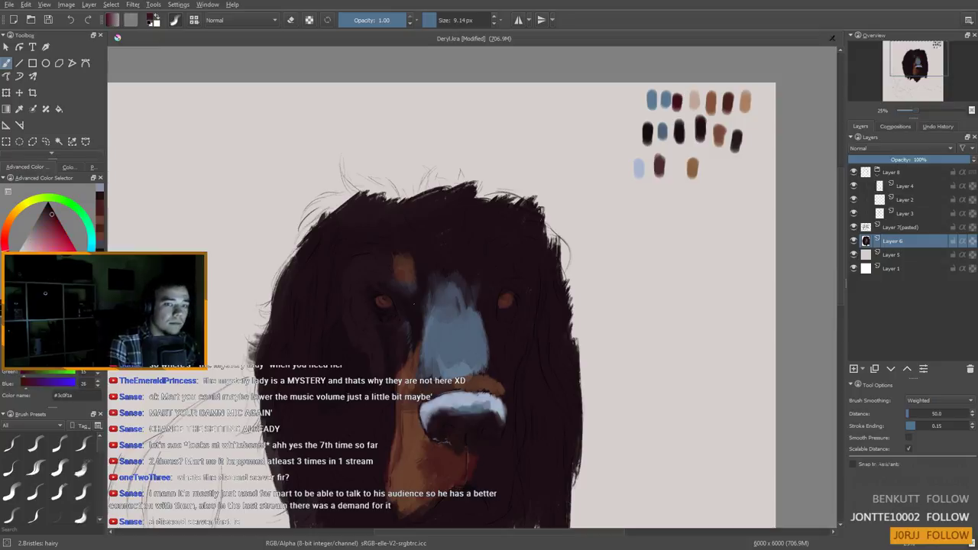
pyautogui.moveTo(389, 319); pyautogui.dragTo(391, 319)
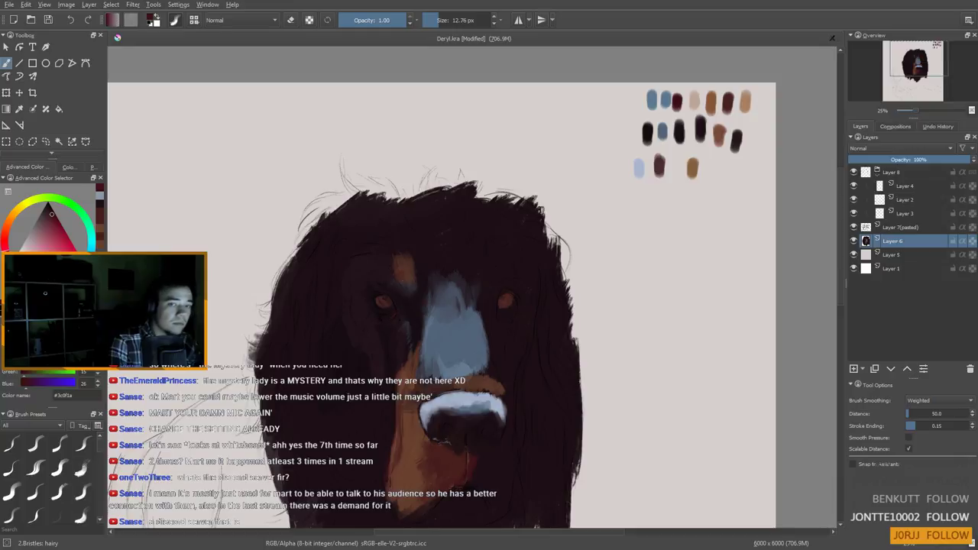
pyautogui.keyDown('ctrl'); pyautogui.click(433, 333); pyautogui.keyUp('ctrl')
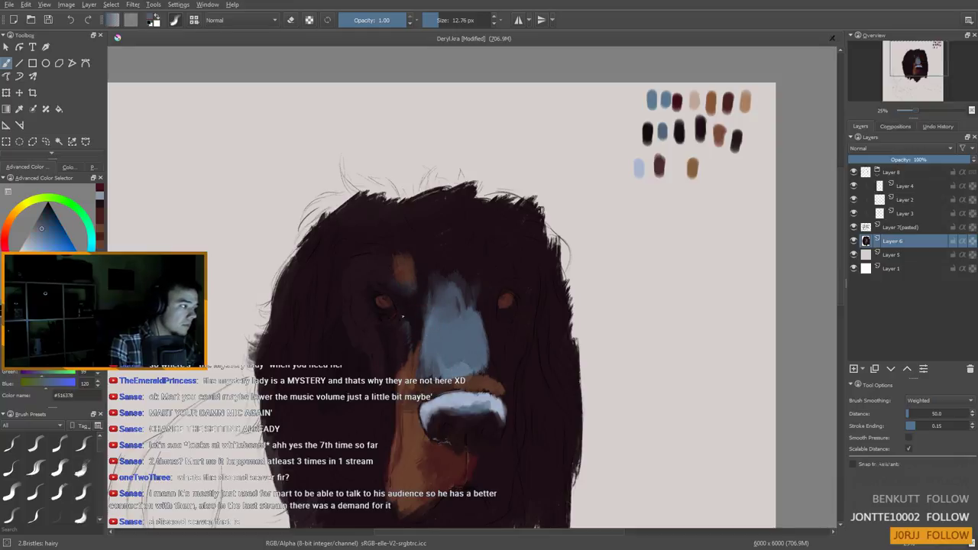
pyautogui.keyDown('ctrl'); pyautogui.click(662, 133); pyautogui.keyUp('ctrl')
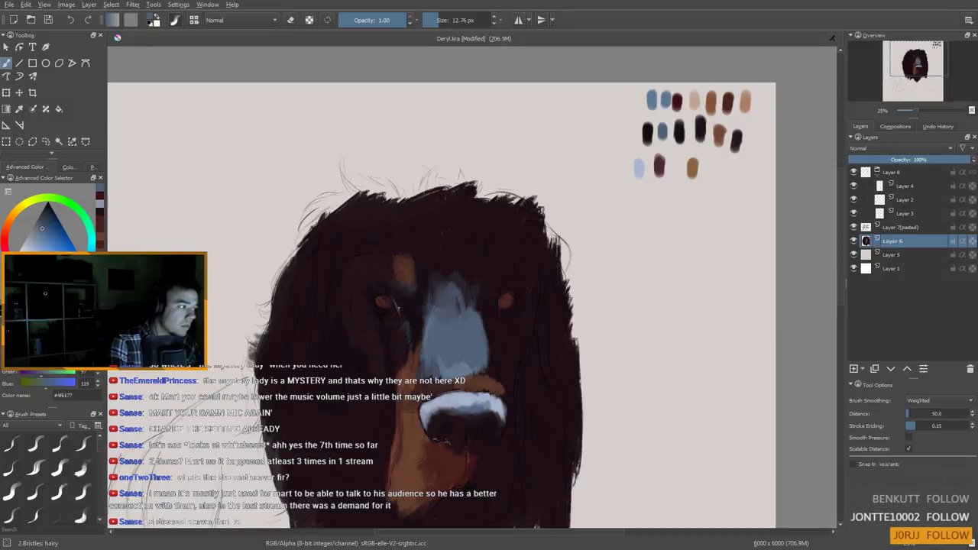
pyautogui.moveTo(400, 314); pyautogui.dragTo(397, 314)
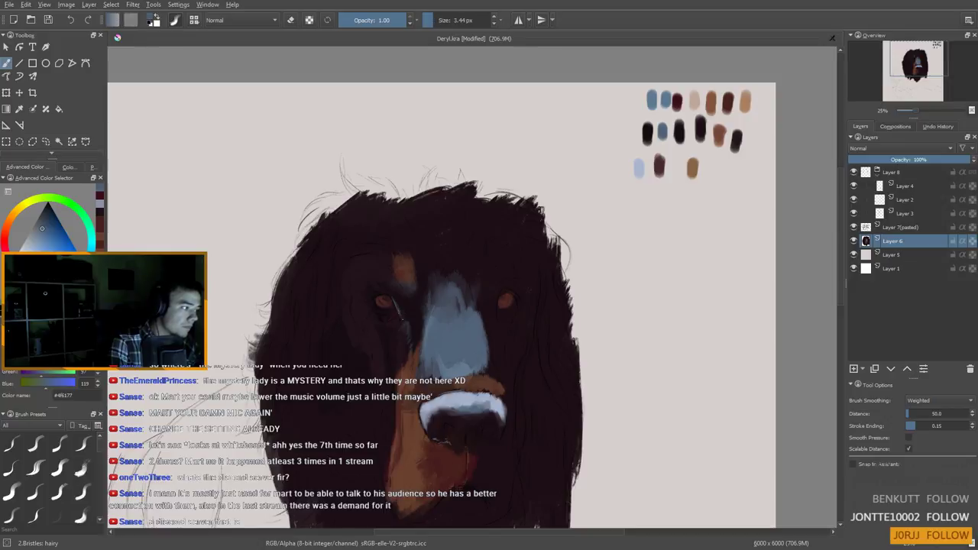
pyautogui.keyDown('ctrl'); pyautogui.click(403, 311); pyautogui.keyUp('ctrl')
pyautogui.moveTo(398, 307); pyautogui.dragTo(402, 318)
# Extend the blue-grey highlight down from the left-hand eye's inner corner with sampled tones, enlarging the brush to about 27 px
pyautogui.press(']')
pyautogui.press(']')
pyautogui.press(']')
pyautogui.press(']')
pyautogui.press(']')
pyautogui.press(']')
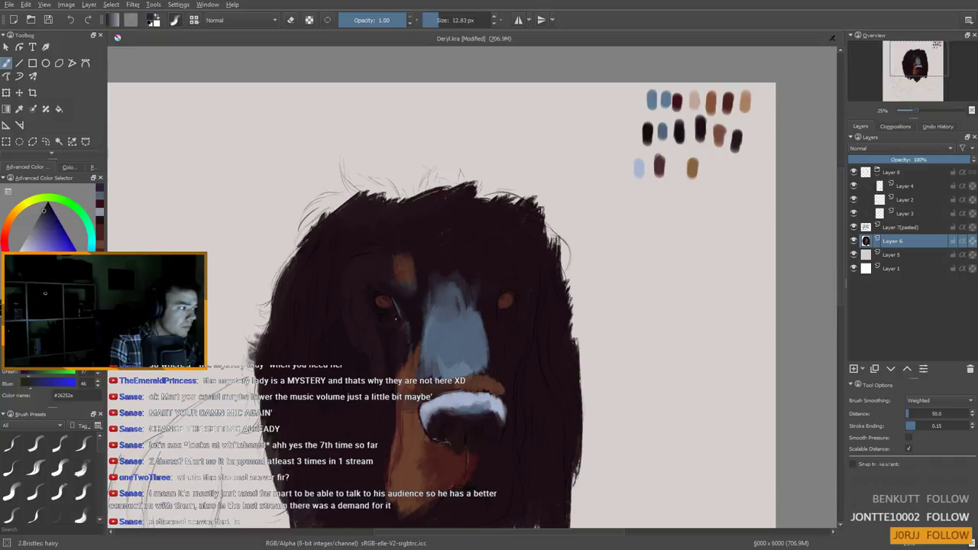
pyautogui.keyDown('ctrl'); pyautogui.click(396, 317); pyautogui.keyUp('ctrl')
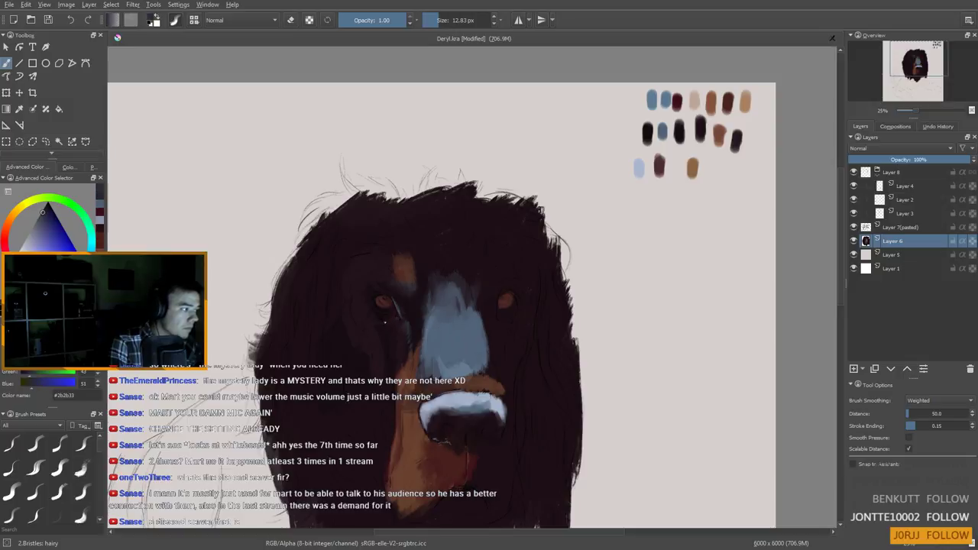
pyautogui.keyDown('ctrl'); pyautogui.click(395, 318); pyautogui.keyUp('ctrl')
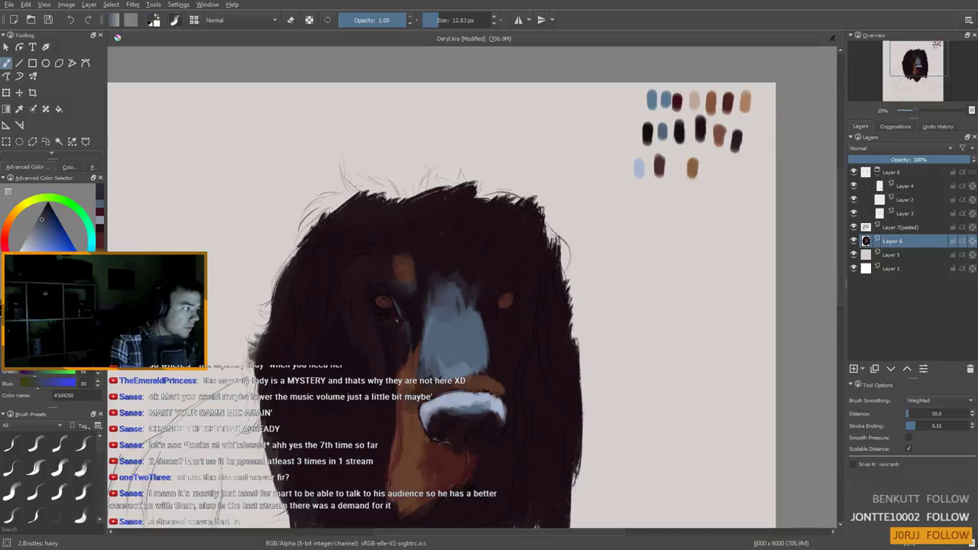
pyautogui.keyDown('shift'); pyautogui.moveTo(379, 321); pyautogui.dragTo(392, 322); pyautogui.keyUp('shift')
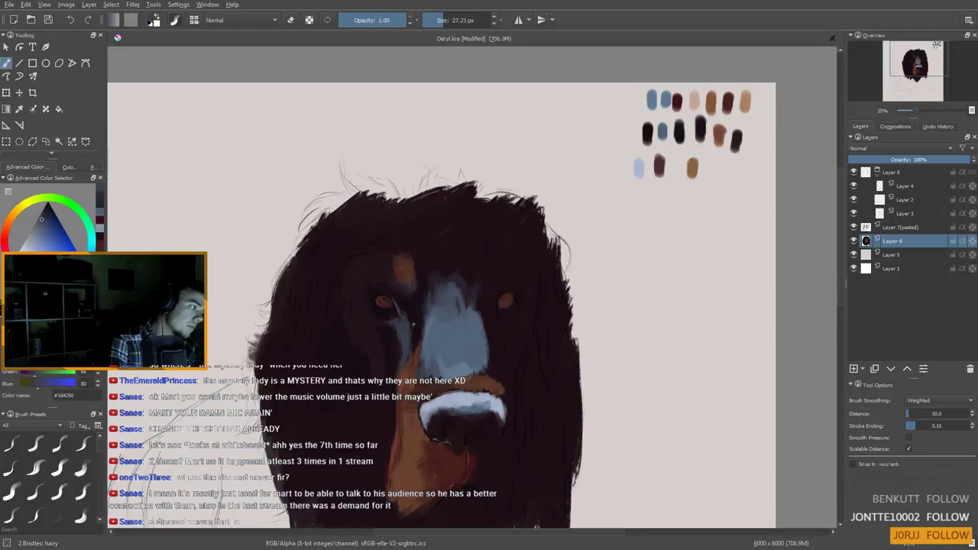
# Darken the gap between the left-hand eye and the nose bridge with sampled near-black, using a brush up to about 132 px
pyautogui.keyDown('ctrl'); pyautogui.click(411, 323); pyautogui.keyUp('ctrl')
pyautogui.keyDown('shift'); pyautogui.moveTo(413, 323); pyautogui.dragTo(408, 322); pyautogui.keyUp('shift')
pyautogui.moveTo(409, 321); pyautogui.dragTo(411, 330)
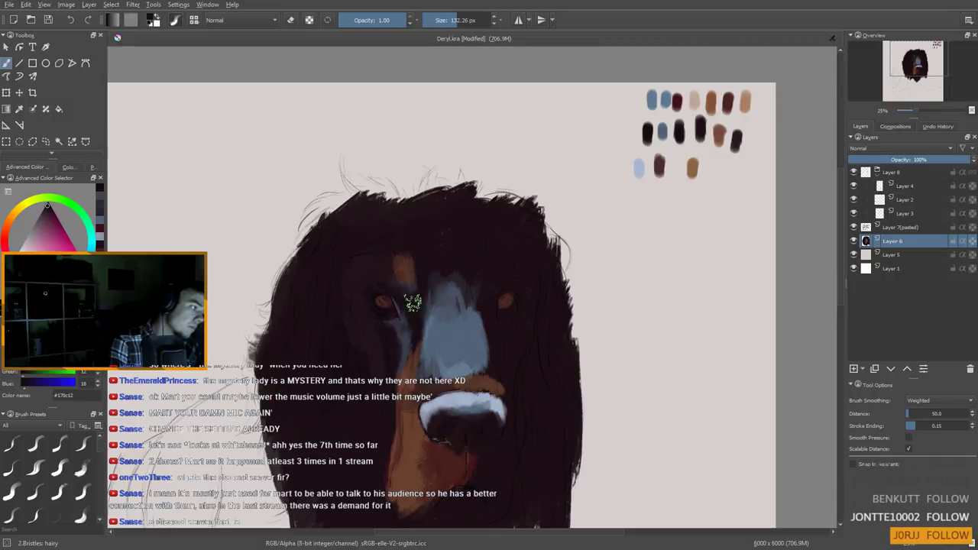
pyautogui.moveTo(416, 332)
pyautogui.mouseDown()
pyautogui.moveTo(399, 373)
pyautogui.moveTo(406, 348)
pyautogui.mouseUp()
# Build up the patch below the left-hand eye with sampled dark blue-grey at about 45 px and near-black at about 91 px
pyautogui.keyDown('ctrl'); pyautogui.click(404, 345); pyautogui.keyUp('ctrl')
pyautogui.press('[')
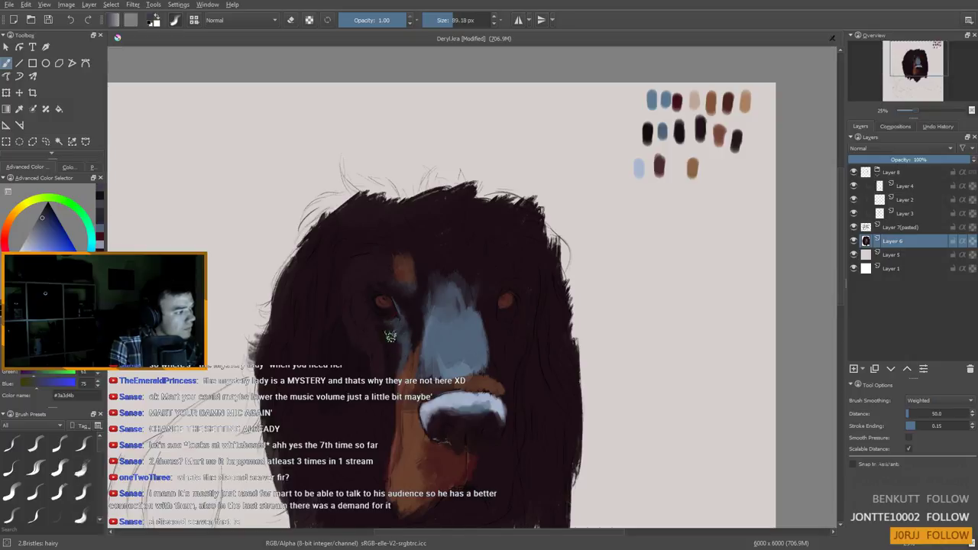
pyautogui.press('[')
pyautogui.press('[')
pyautogui.press('[')
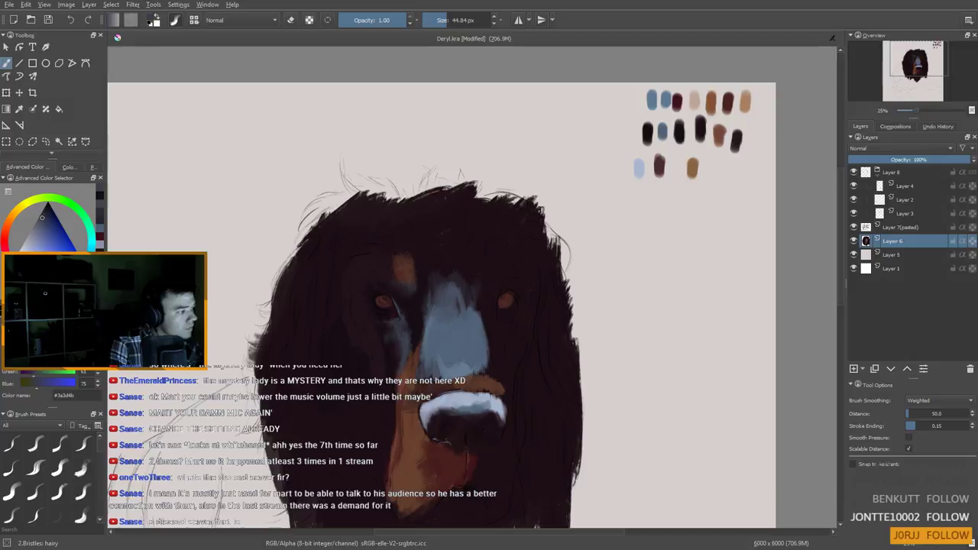
pyautogui.keyDown('ctrl'); pyautogui.click(390, 338); pyautogui.keyUp('ctrl')
pyautogui.press(']')
pyautogui.press(']')
pyautogui.press(']')
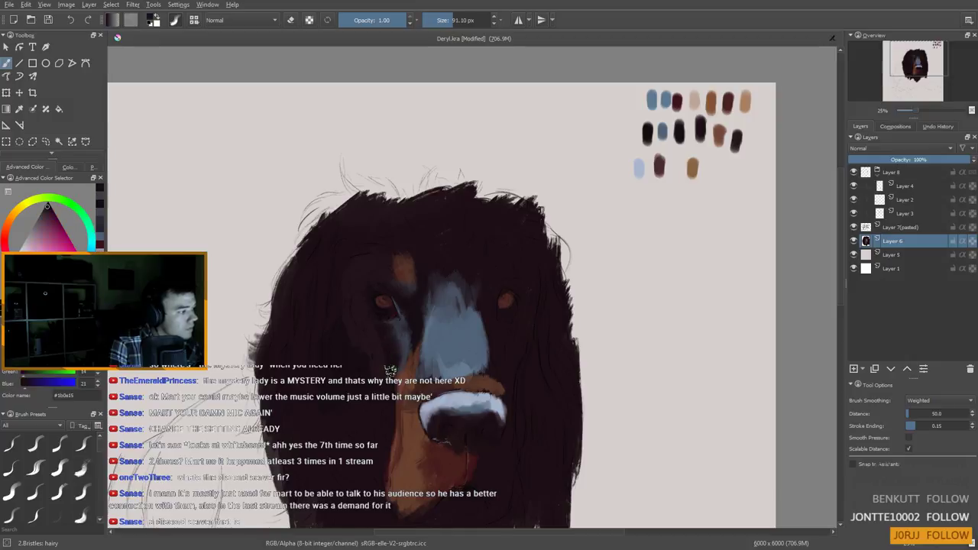
# Blend the nose bridge's left-hand edge into the dark fur with blue-grey and near-black sampled along it
pyautogui.keyDown('ctrl'); pyautogui.click(427, 311); pyautogui.keyUp('ctrl')
pyautogui.moveTo(427, 312); pyautogui.dragTo(422, 317)
pyautogui.keyDown('ctrl'); pyautogui.click(417, 312); pyautogui.keyUp('ctrl')
pyautogui.keyDown('ctrl'); pyautogui.click(418, 310); pyautogui.keyUp('ctrl')
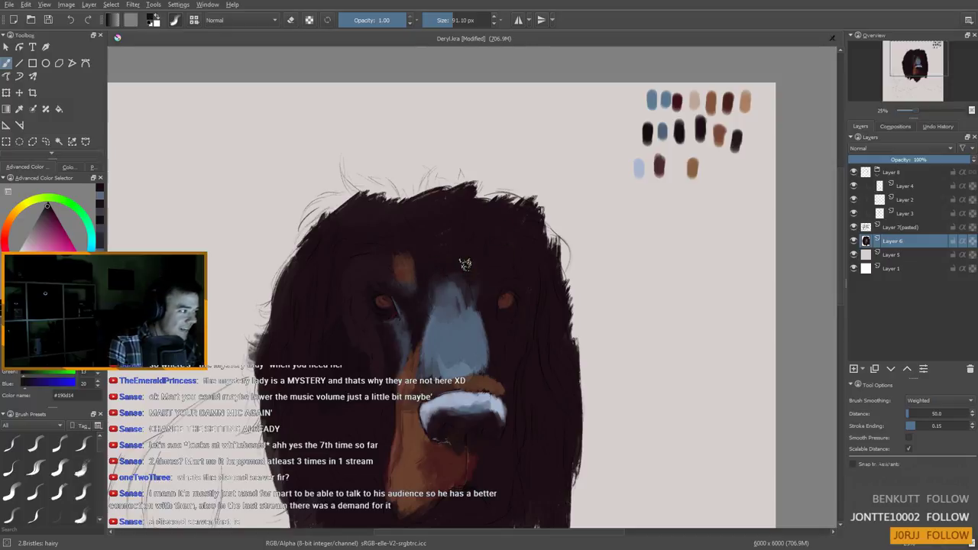
# Check the portrait's overall balance at reduced zoom and in a mirrored view
pyautogui.press('-')
pyautogui.press('-')
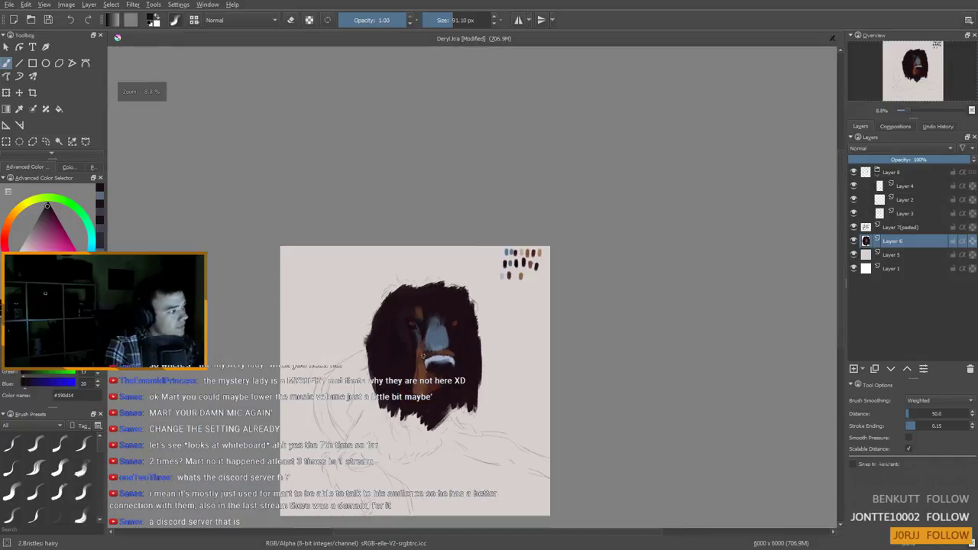
pyautogui.press('+')
pyautogui.press('+')
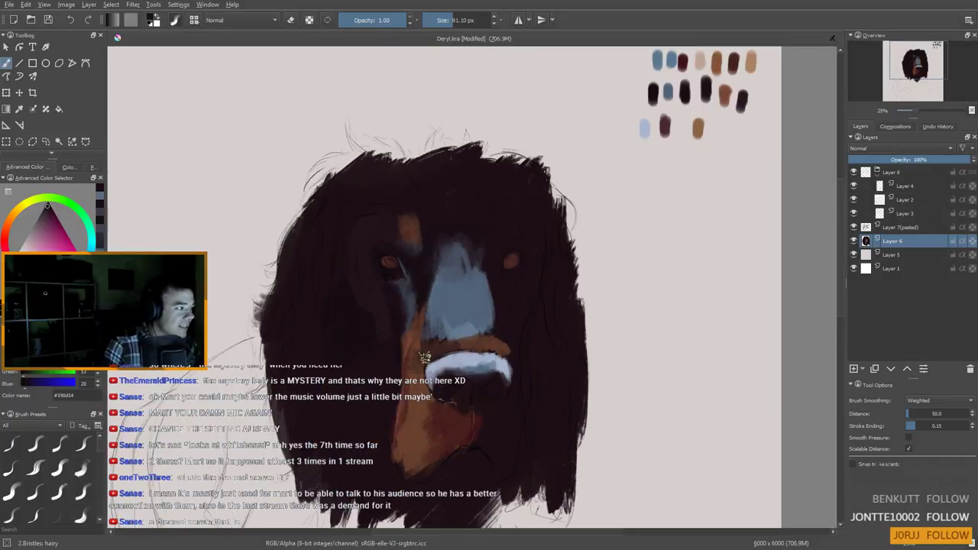
pyautogui.press('m')
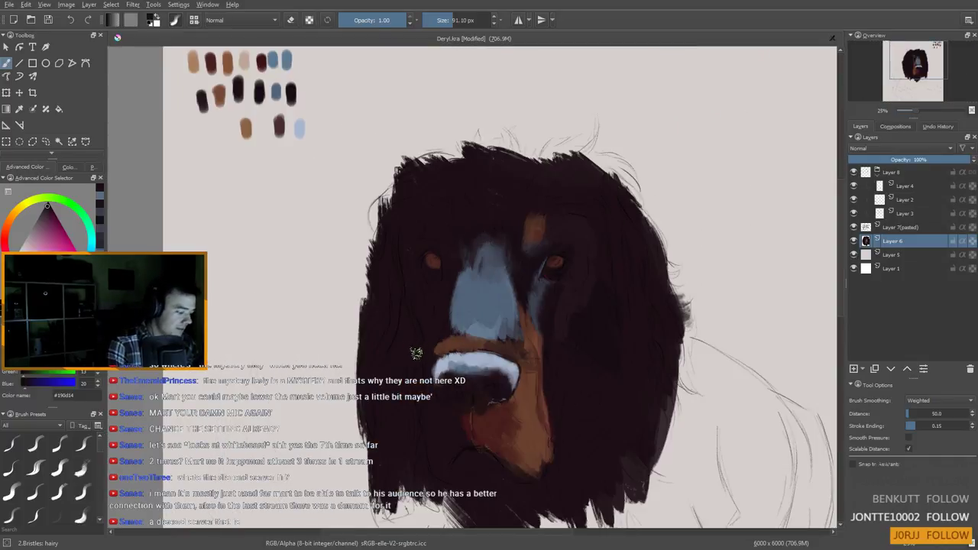
pyautogui.press('m')
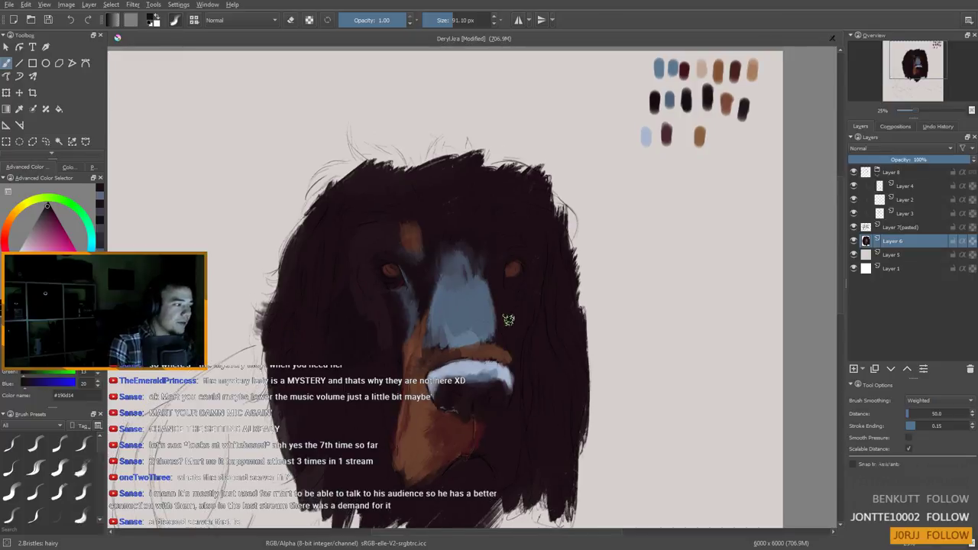
# Extend the muzzle's outer edge with dark brown and paint a blue-grey stripe below the left-hand eye, enlarging the brush to about 87 px
pyautogui.keyDown('ctrl'); pyautogui.click(734, 70); pyautogui.keyUp('ctrl')
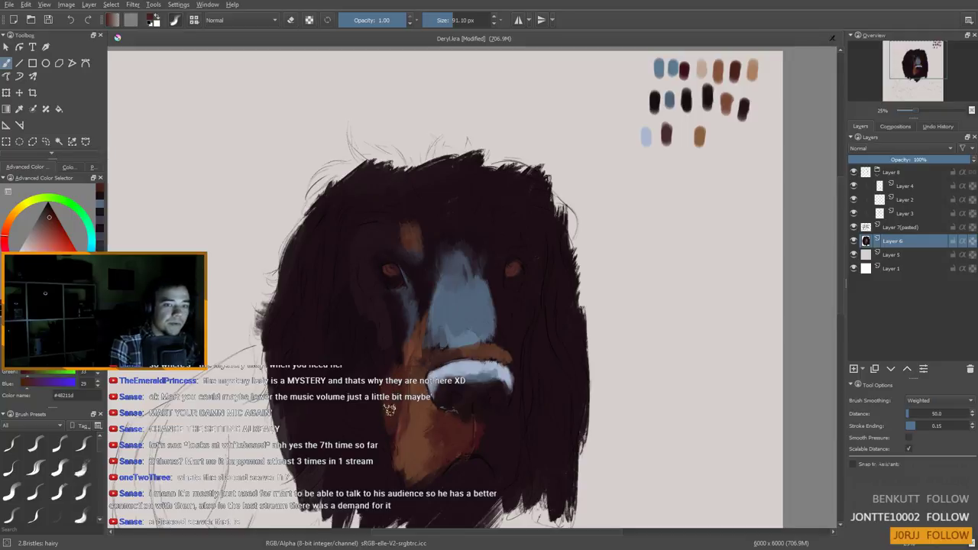
pyautogui.keyDown('ctrl'); pyautogui.click(448, 313); pyautogui.keyUp('ctrl')
pyautogui.keyDown('shift'); pyautogui.moveTo(375, 314); pyautogui.dragTo(375, 295); pyautogui.keyUp('shift')
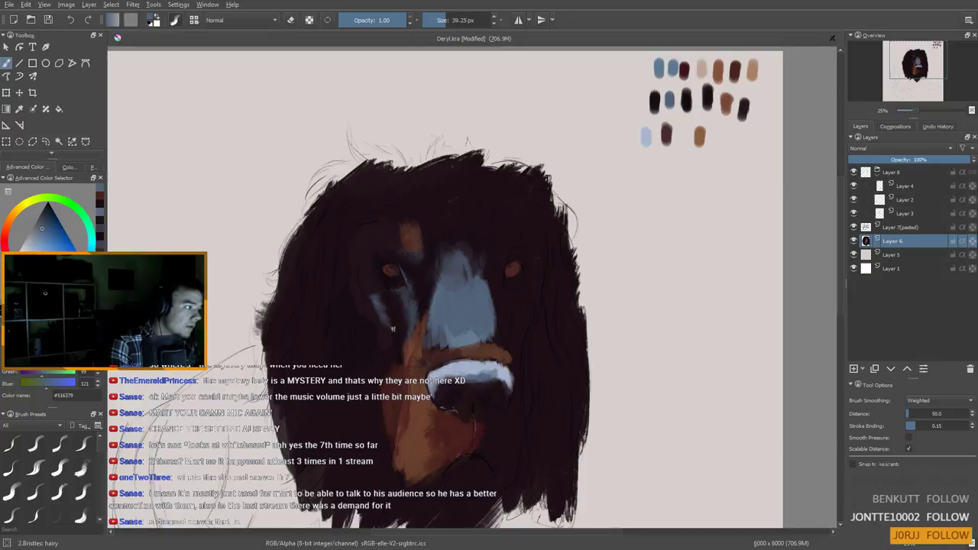
pyautogui.press(']')
pyautogui.press(']')
pyautogui.press(']')
pyautogui.press(']')
pyautogui.press(']')
pyautogui.moveTo(374, 301); pyautogui.dragTo(392, 343)
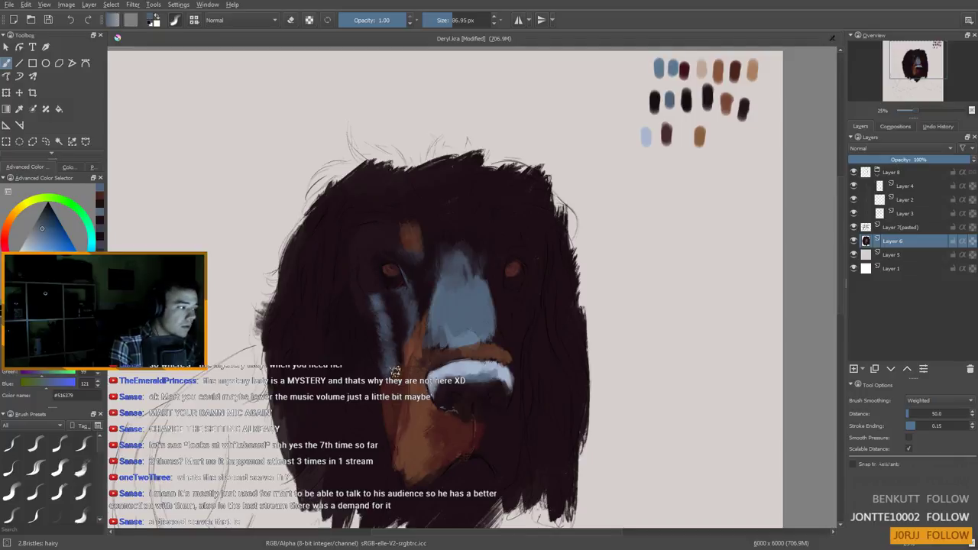
# Refine the cheek stripe's edge with sampled near-black and soften the top of the nose bridge with dark purple-grey
pyautogui.keyDown('ctrl'); pyautogui.click(385, 359); pyautogui.keyUp('ctrl')
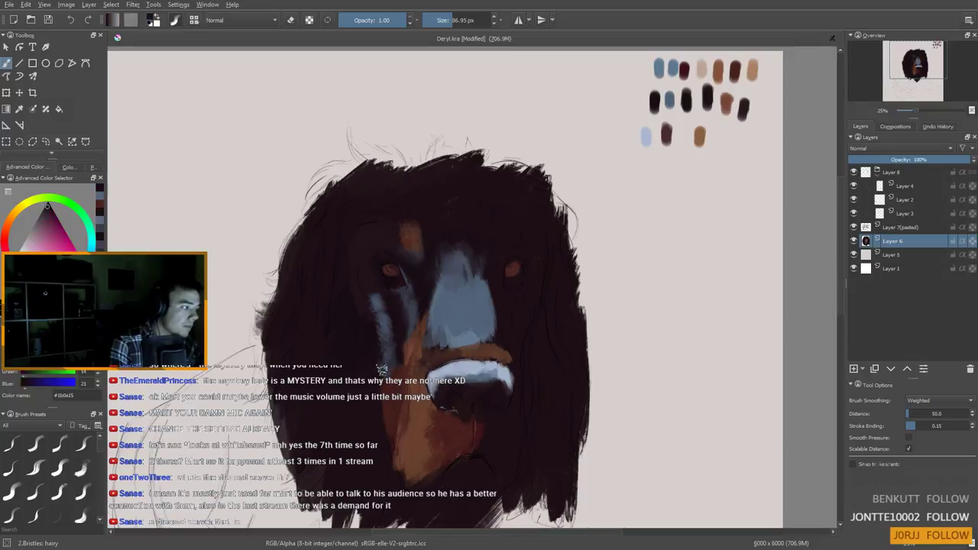
pyautogui.keyDown('ctrl'); pyautogui.click(385, 365); pyautogui.keyUp('ctrl')
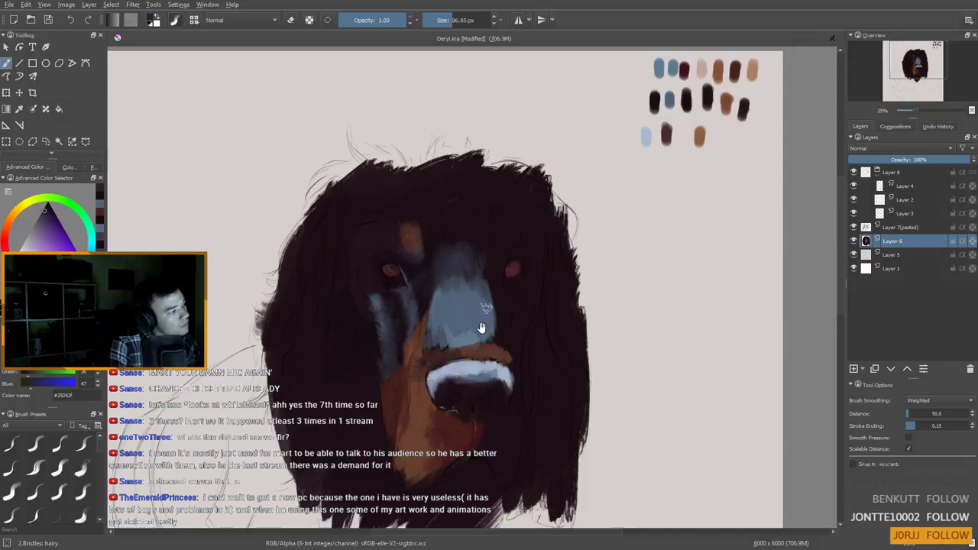
pyautogui.moveTo(488, 300); pyautogui.dragTo(490, 297)
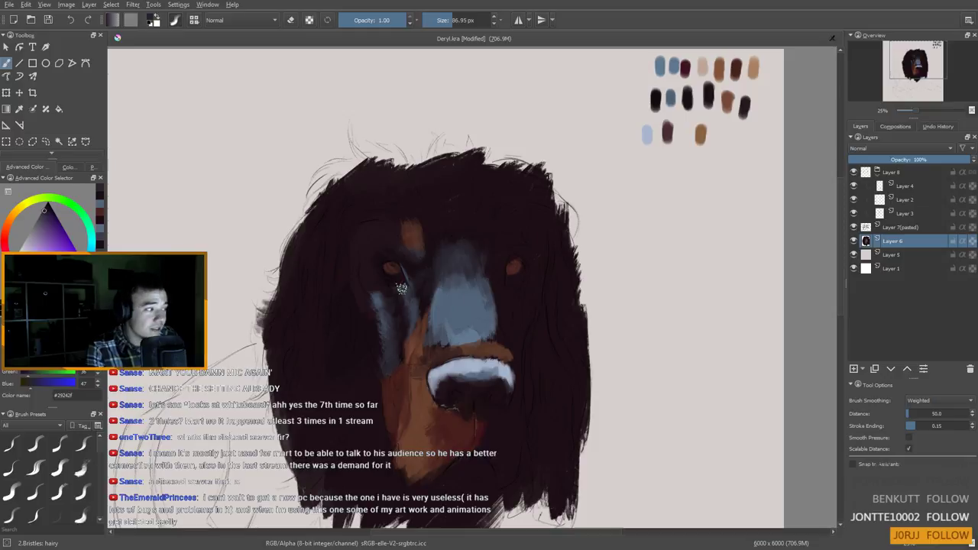
# Refine the brown side of the muzzle with dark and reddish brown sampled from it, reducing the brush to about 72 px
pyautogui.keyDown('ctrl'); pyautogui.click(405, 395); pyautogui.keyUp('ctrl')
pyautogui.press('[')
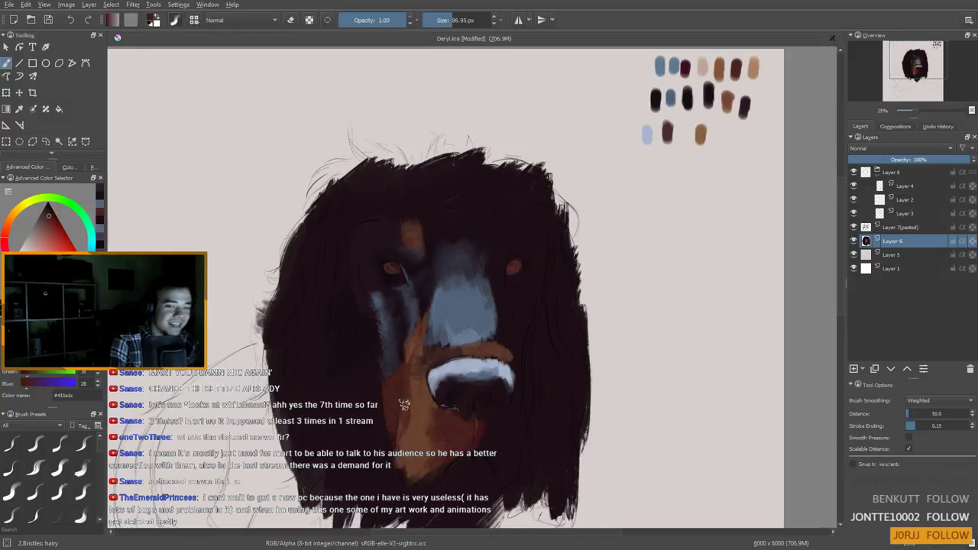
pyautogui.press('[')
pyautogui.keyDown('ctrl'); pyautogui.click(422, 390); pyautogui.keyUp('ctrl')
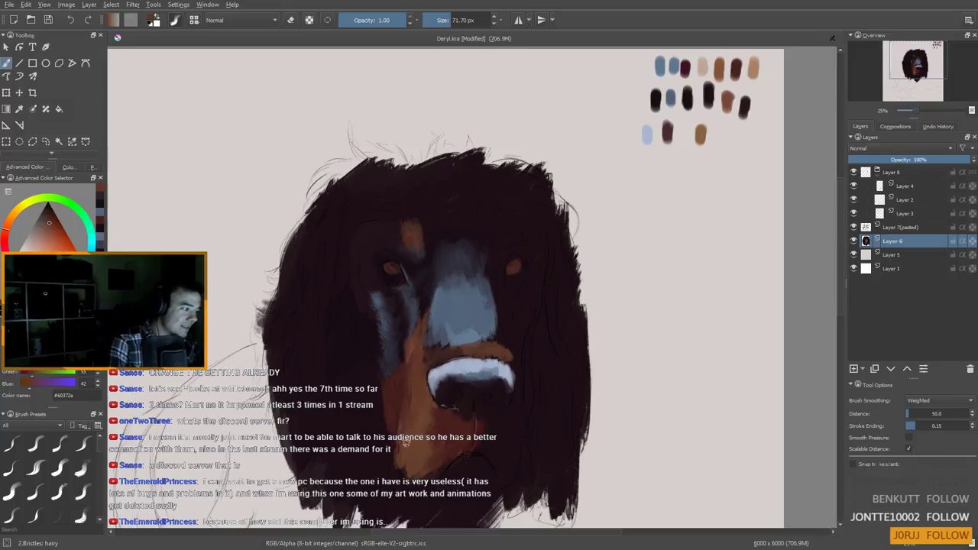
# Paint a pale beige highlight stripe down the muzzle beside the nose, using the beige swatch and a brush of about 41 px
pyautogui.keyDown('ctrl'); pyautogui.click(703, 70); pyautogui.keyUp('ctrl')
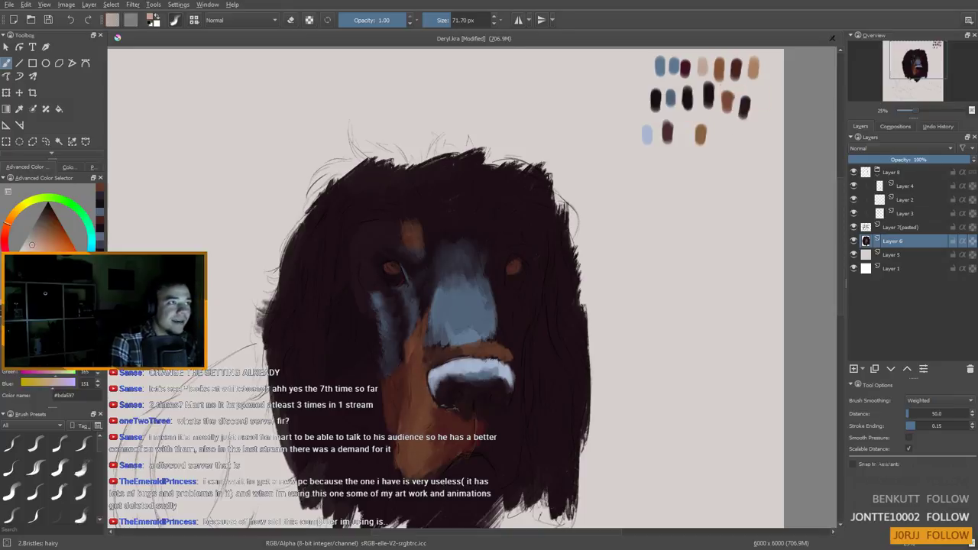
pyautogui.moveTo(420, 348)
pyautogui.mouseDown()
pyautogui.moveTo(409, 398)
pyautogui.moveTo(420, 357)
pyautogui.mouseUp()
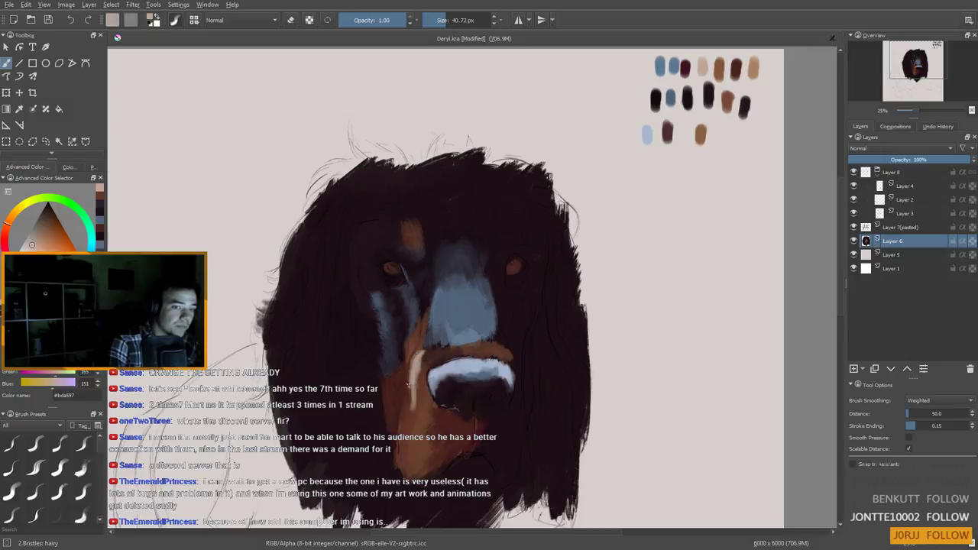
pyautogui.moveTo(411, 405)
pyautogui.mouseDown()
pyautogui.moveTo(404, 465)
pyautogui.moveTo(414, 480)
pyautogui.mouseUp()
# Narrow the beige muzzle stripe by painting sampled browns along its edges, reducing the brush to about 18 px
pyautogui.keyDown('ctrl'); pyautogui.click(428, 398); pyautogui.keyUp('ctrl')
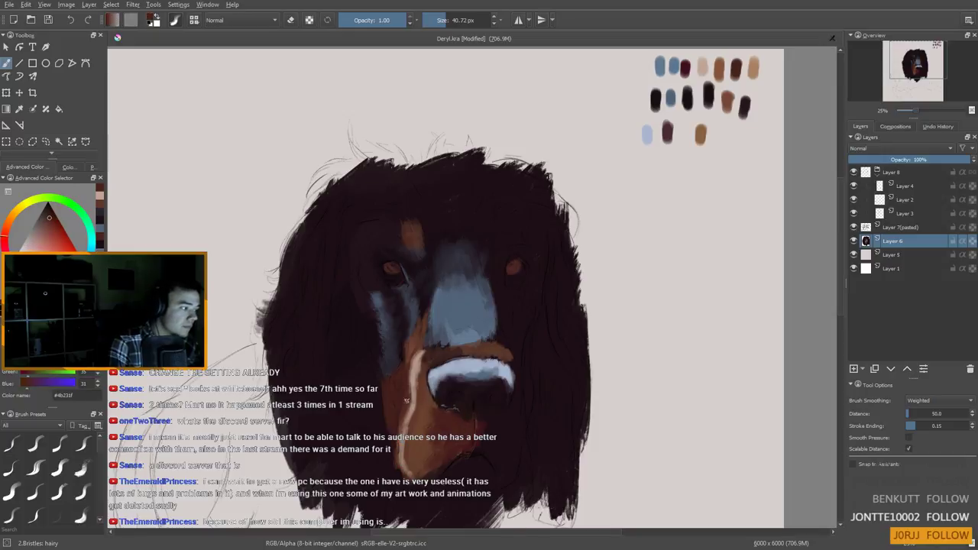
pyautogui.keyDown('ctrl'); pyautogui.click(412, 353); pyautogui.keyUp('ctrl')
pyautogui.moveTo(413, 374); pyautogui.dragTo(406, 375)
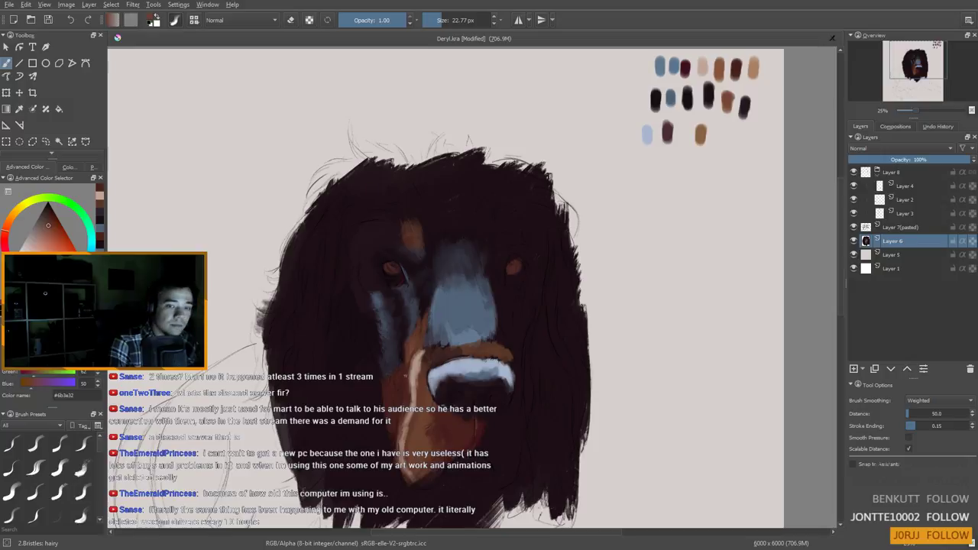
pyautogui.moveTo(415, 341); pyautogui.dragTo(407, 363)
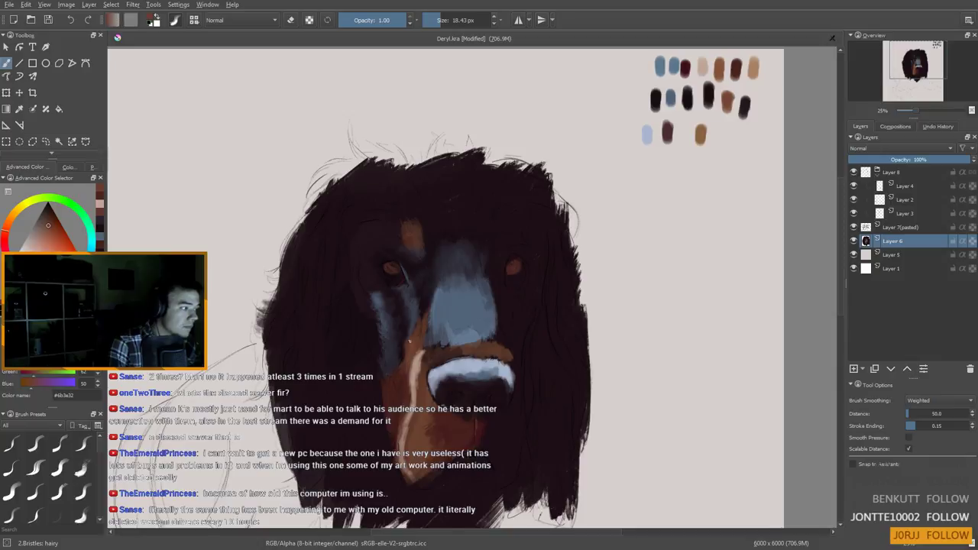
# Extend the beige stripe's upper end in a thin line beside the nose bridge and check the portrait at reduced zoom
pyautogui.keyDown('ctrl'); pyautogui.click(422, 364); pyautogui.keyUp('ctrl')
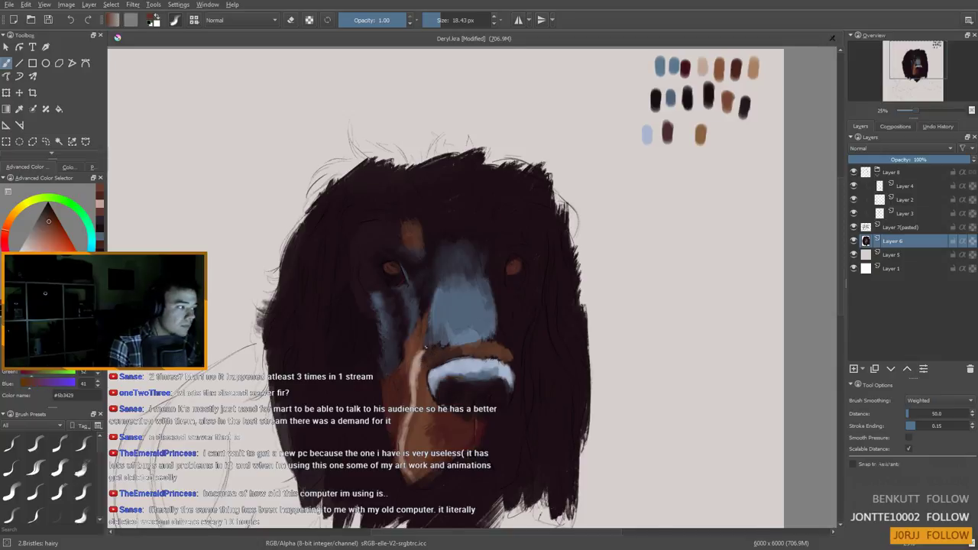
pyautogui.moveTo(424, 352); pyautogui.dragTo(422, 357)
pyautogui.keyDown('ctrl'); pyautogui.click(419, 346); pyautogui.keyUp('ctrl')
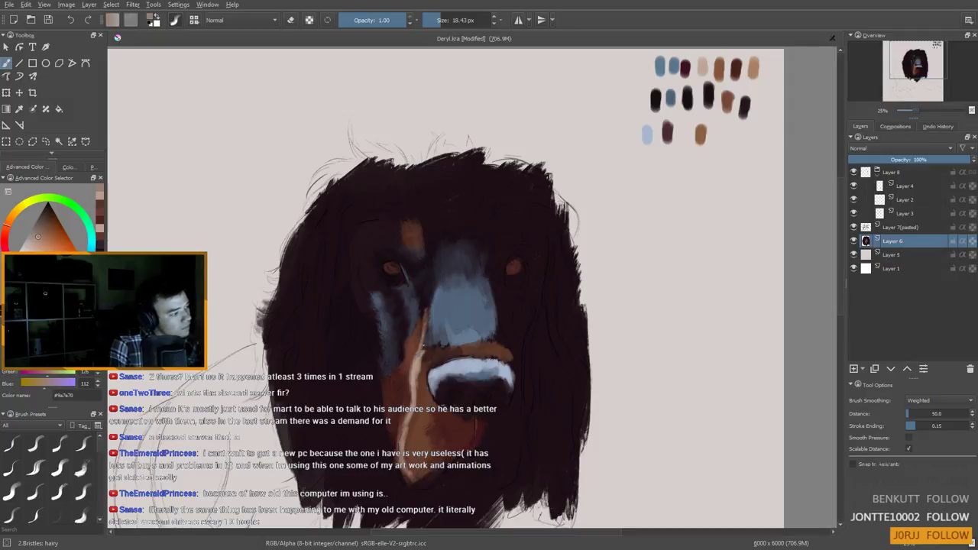
pyautogui.scroll(-3, 469, 391)
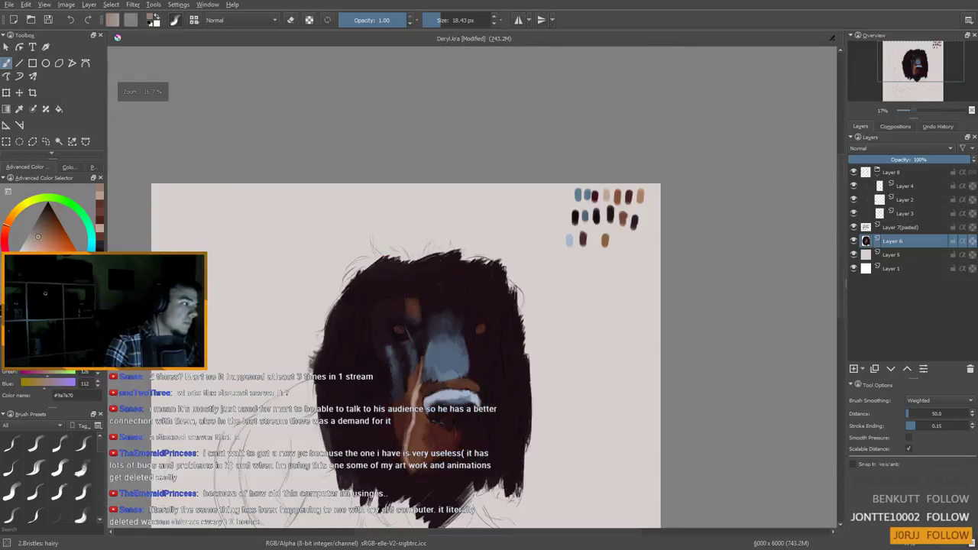
pyautogui.scroll(3, 443, 425)
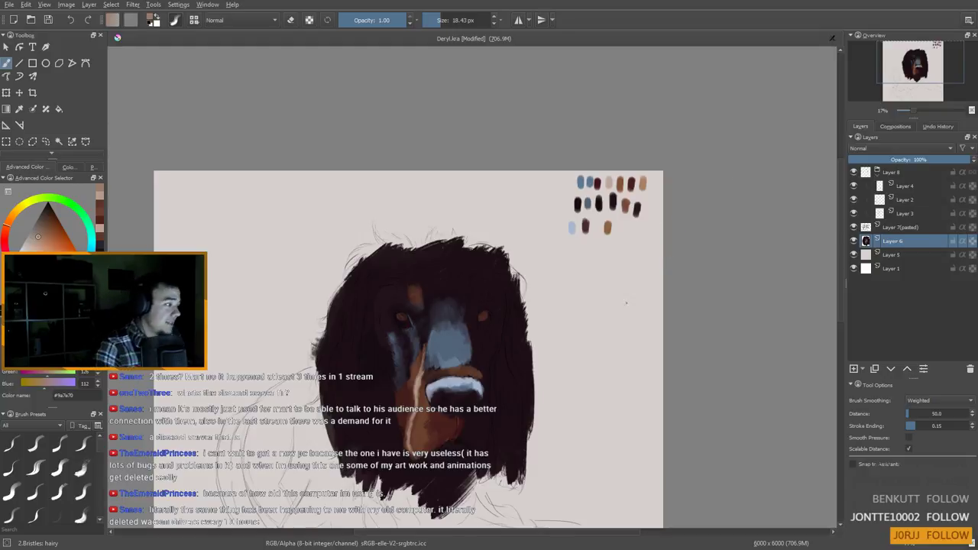
pyautogui.scroll(1, 409, 384)
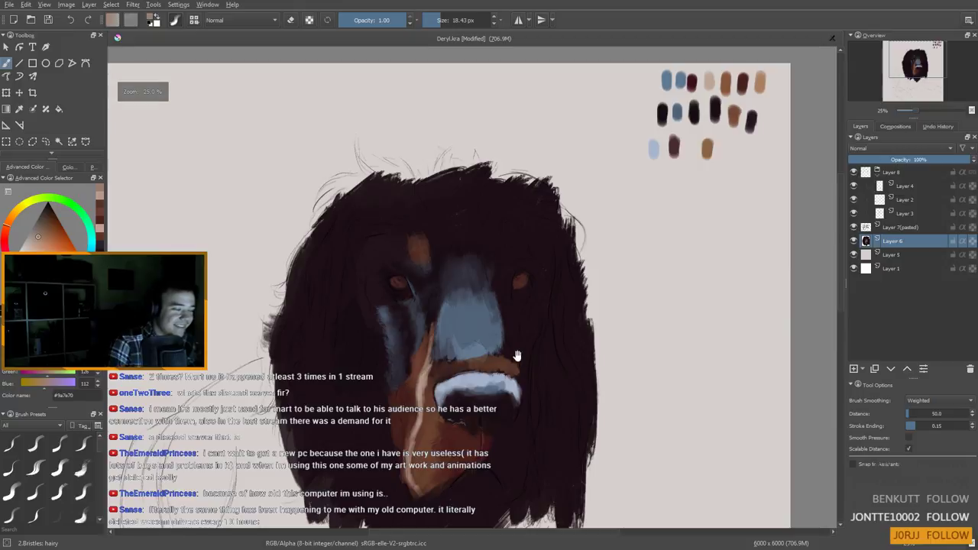
# Add fine hair strokes beside the beige stripe in a sampled muted brown, with the brush at about 12 px
pyautogui.moveTo(500, 335); pyautogui.dragTo(514, 303)
pyautogui.keyDown('ctrl'); pyautogui.click(438, 351); pyautogui.keyUp('ctrl')
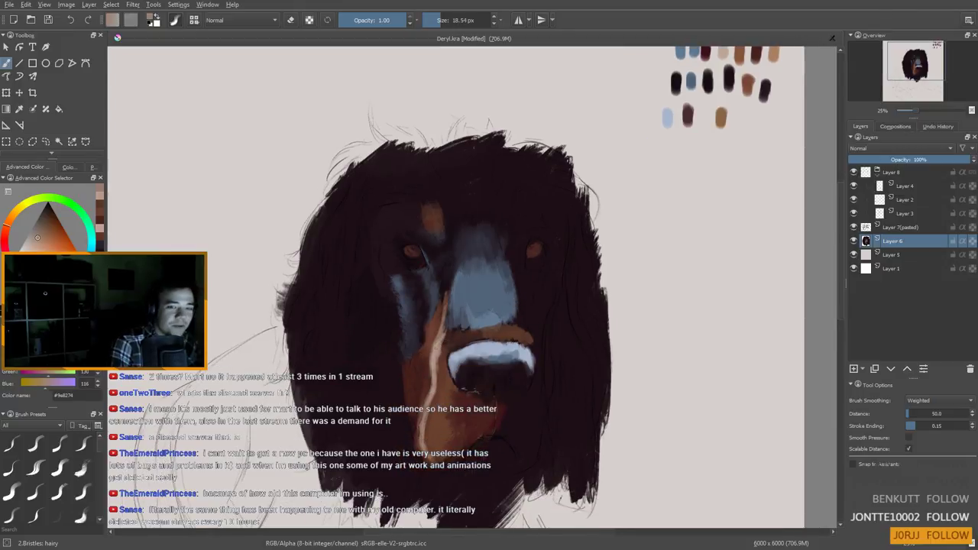
pyautogui.keyDown('shift'); pyautogui.moveTo(449, 364); pyautogui.dragTo(442, 365); pyautogui.keyUp('shift')
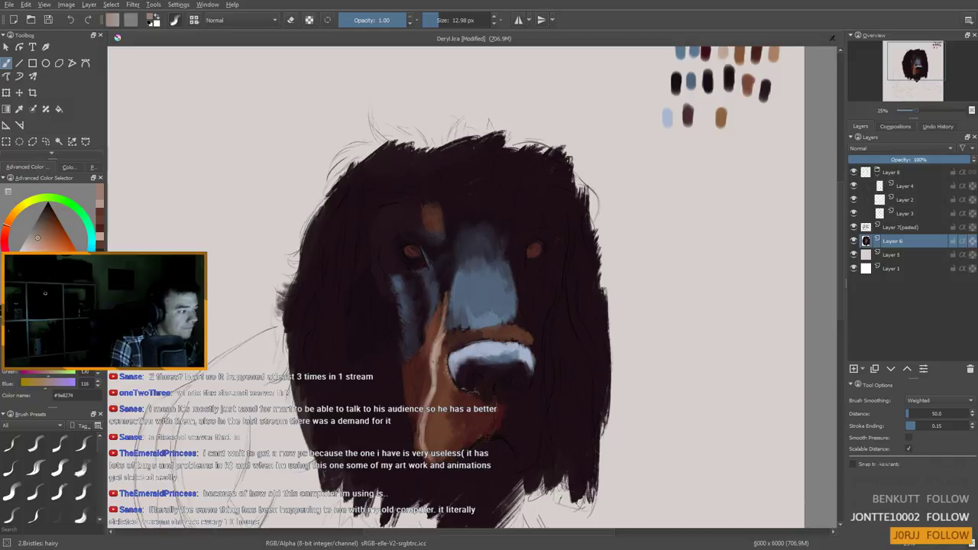
pyautogui.keyDown('ctrl'); pyautogui.click(441, 359); pyautogui.keyUp('ctrl')
pyautogui.keyDown('shift'); pyautogui.moveTo(419, 370); pyautogui.dragTo(414, 370); pyautogui.keyUp('shift')
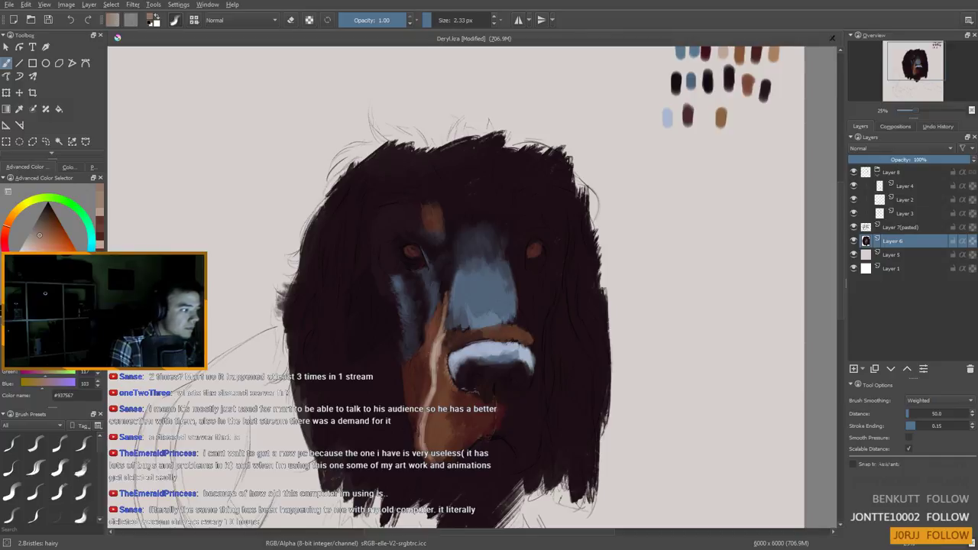
pyautogui.keyDown('shift'); pyautogui.moveTo(419, 357); pyautogui.dragTo(425, 357); pyautogui.keyUp('shift')
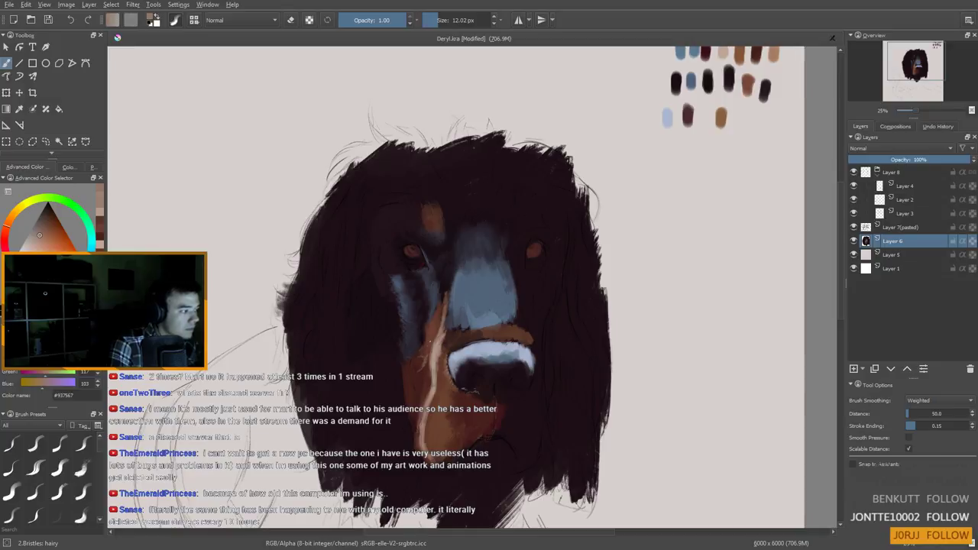
# Blend the stripe's upper tip into the dark fur beside the nose bridge with sampled brown, blue-grey and near-black
pyautogui.keyDown('ctrl'); pyautogui.click(434, 324); pyautogui.keyUp('ctrl')
pyautogui.moveTo(443, 311); pyautogui.dragTo(445, 290)
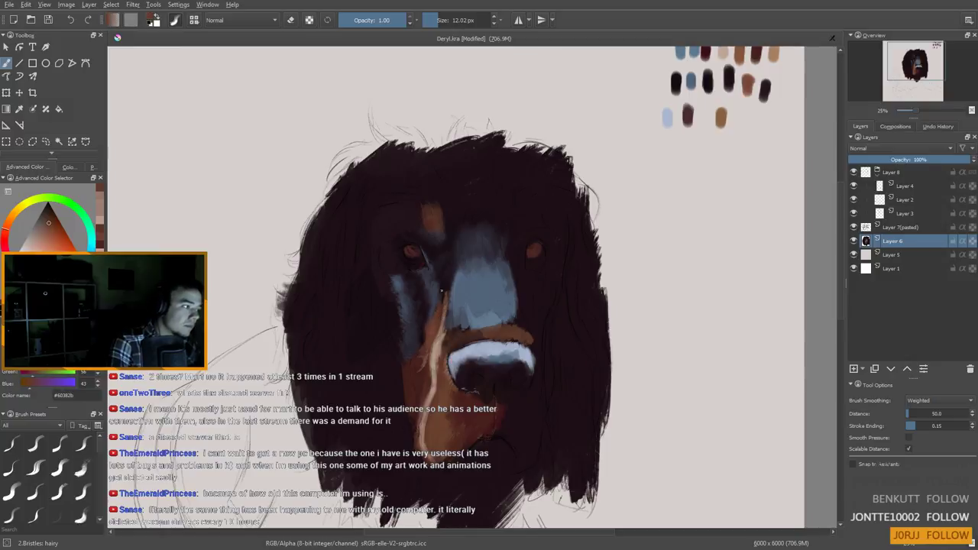
pyautogui.keyDown('ctrl'); pyautogui.click(440, 294); pyautogui.keyUp('ctrl')
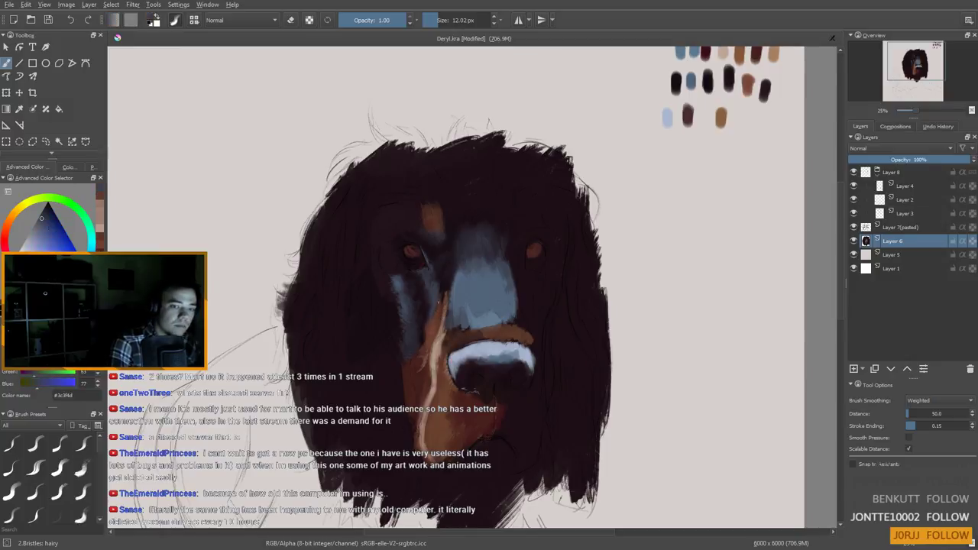
pyautogui.keyDown('ctrl'); pyautogui.click(447, 284); pyautogui.keyUp('ctrl')
pyautogui.moveTo(447, 288); pyautogui.dragTo(441, 303)
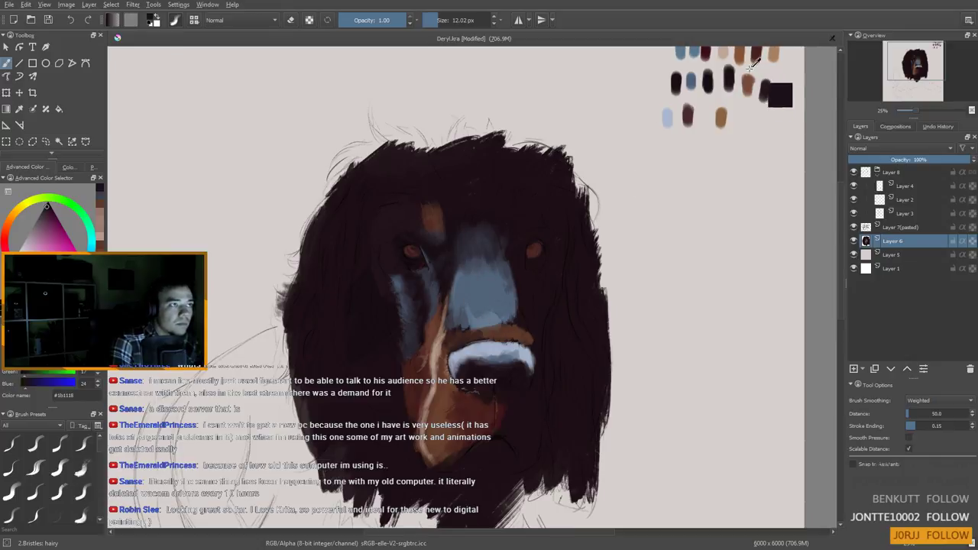
pyautogui.moveTo(750, 82); pyautogui.dragTo(744, 103)
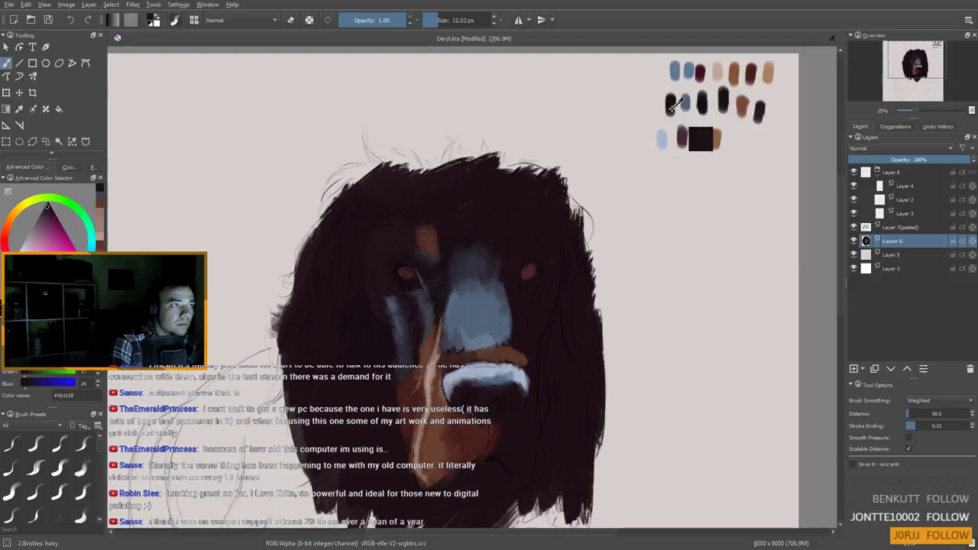
pyautogui.keyDown('ctrl'); pyautogui.click(760, 111); pyautogui.keyUp('ctrl')
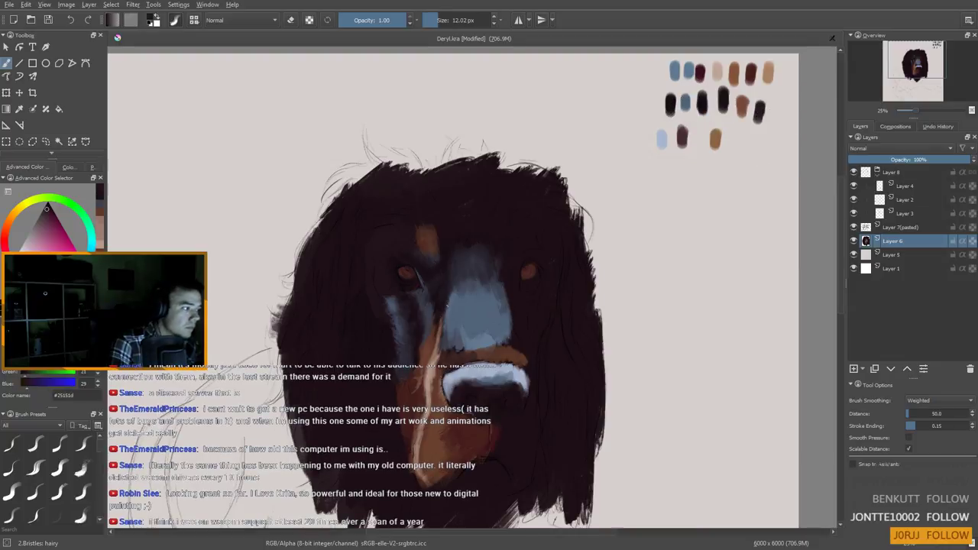
# Refine the left edge of the blue muzzle highlight with hairy strokes, alternating sampled near-black and slate blue
pyautogui.moveTo(449, 302); pyautogui.dragTo(446, 315)
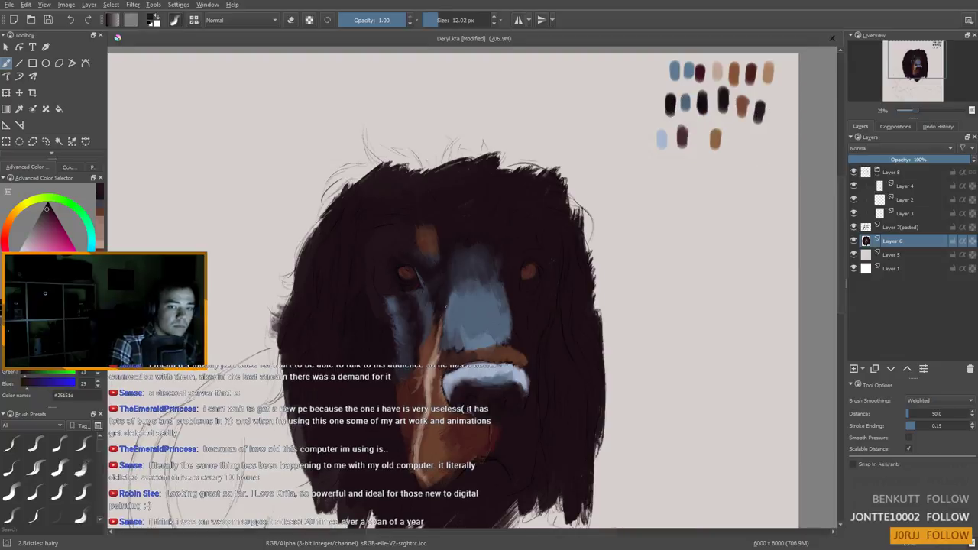
pyautogui.keyDown('ctrl'); pyautogui.click(457, 296); pyautogui.keyUp('ctrl')
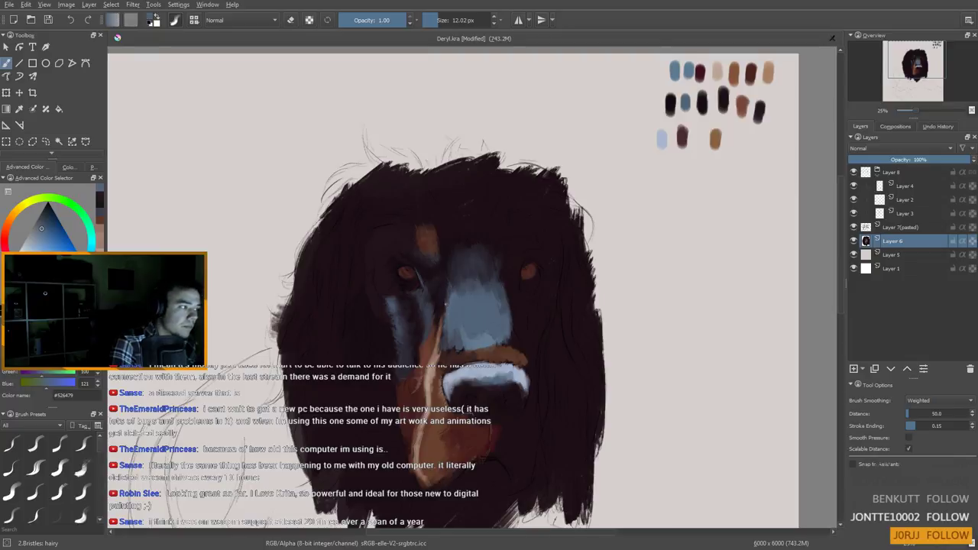
pyautogui.keyDown('ctrl'); pyautogui.click(442, 296); pyautogui.keyUp('ctrl')
pyautogui.moveTo(455, 281)
pyautogui.mouseDown()
pyautogui.moveTo(443, 295)
pyautogui.moveTo(465, 294)
pyautogui.mouseUp()
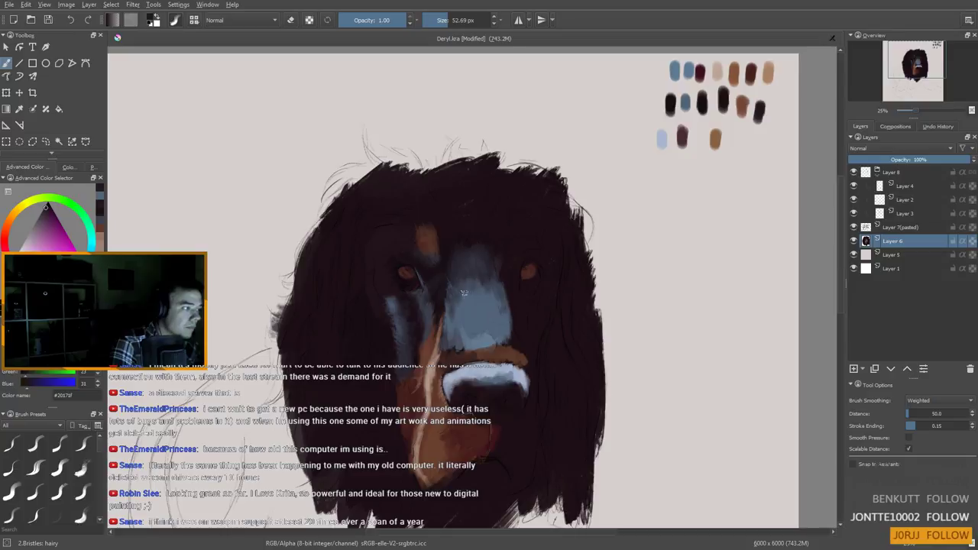
pyautogui.moveTo(468, 306); pyautogui.dragTo(455, 293)
pyautogui.keyDown('ctrl'); pyautogui.click(453, 291); pyautogui.keyUp('ctrl')
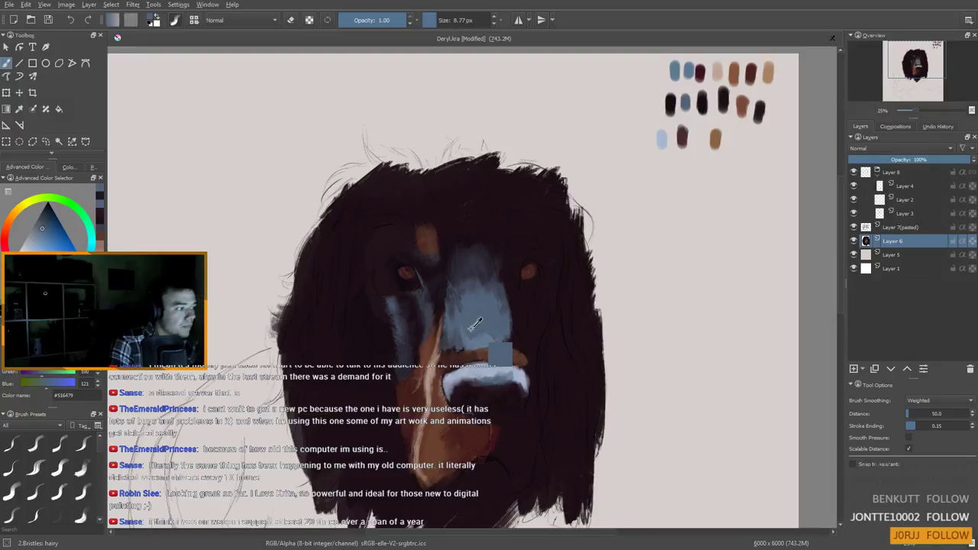
pyautogui.keyDown('ctrl'); pyautogui.click(452, 294); pyautogui.keyUp('ctrl')
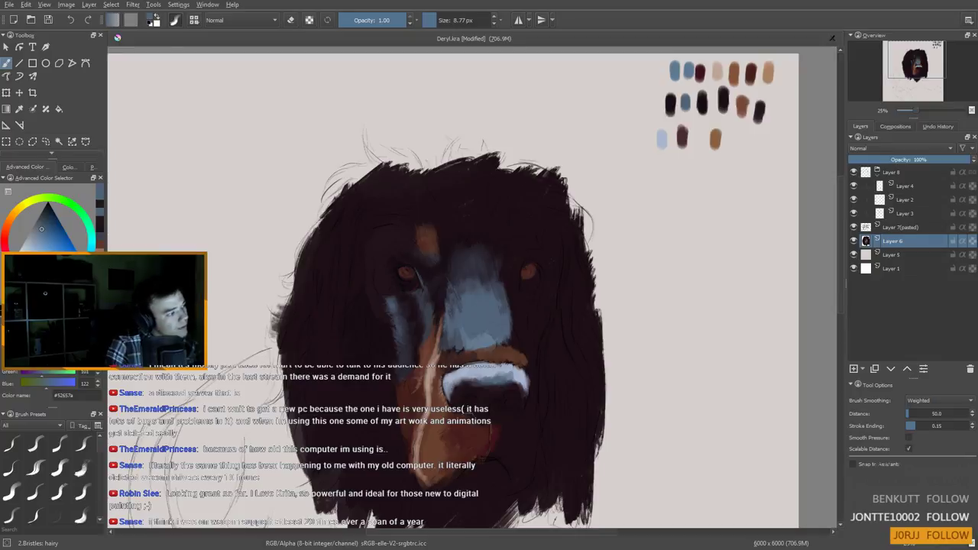
# Paint a soft dark shadow at the lower end of the blue muzzle with a brush of about 50 px, using colours sampled nearby
pyautogui.scroll(-1, 573, 196)
pyautogui.scroll(1, 571, 199)
pyautogui.scroll(-2, 568, 203)
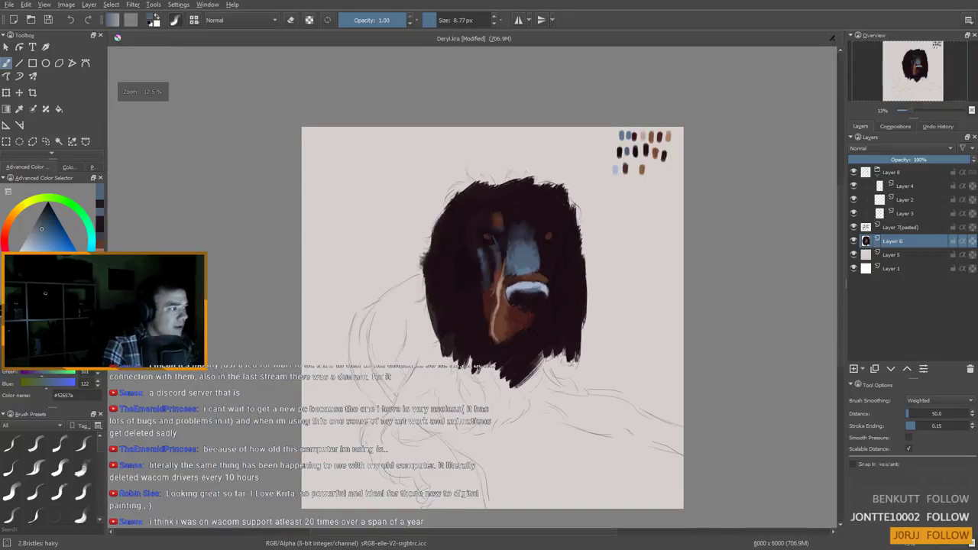
pyautogui.scroll(1, 568, 205)
pyautogui.keyDown('ctrl'); pyautogui.click(490, 311); pyautogui.keyUp('ctrl')
pyautogui.keyDown('shift'); pyautogui.moveTo(494, 303); pyautogui.dragTo(515, 302); pyautogui.keyUp('shift')
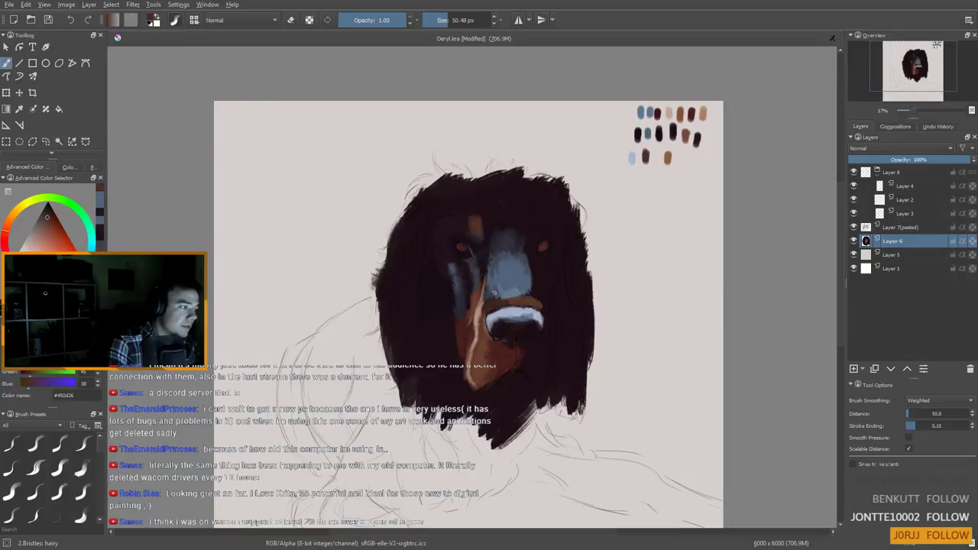
pyautogui.keyDown('ctrl'); pyautogui.click(497, 294); pyautogui.keyUp('ctrl')
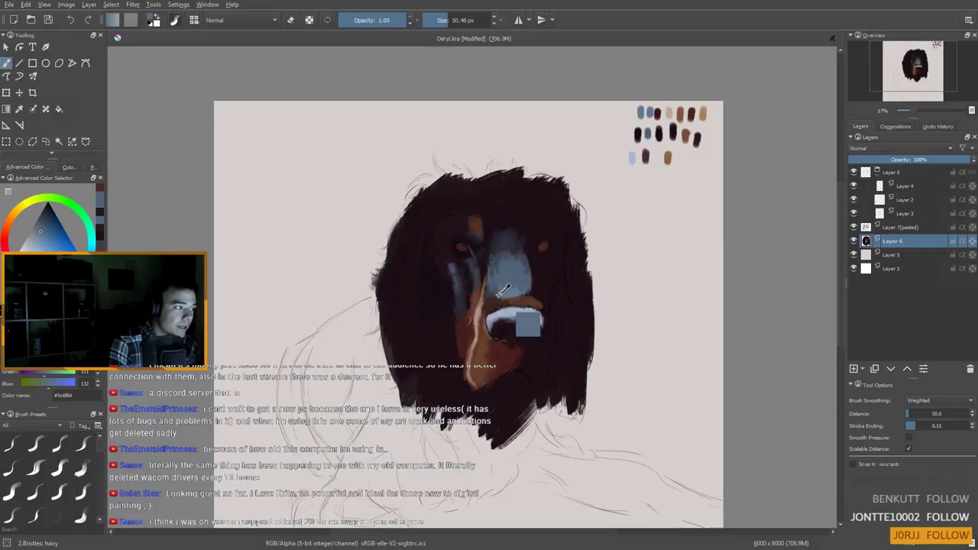
pyautogui.keyDown('ctrl'); pyautogui.click(484, 278); pyautogui.keyUp('ctrl')
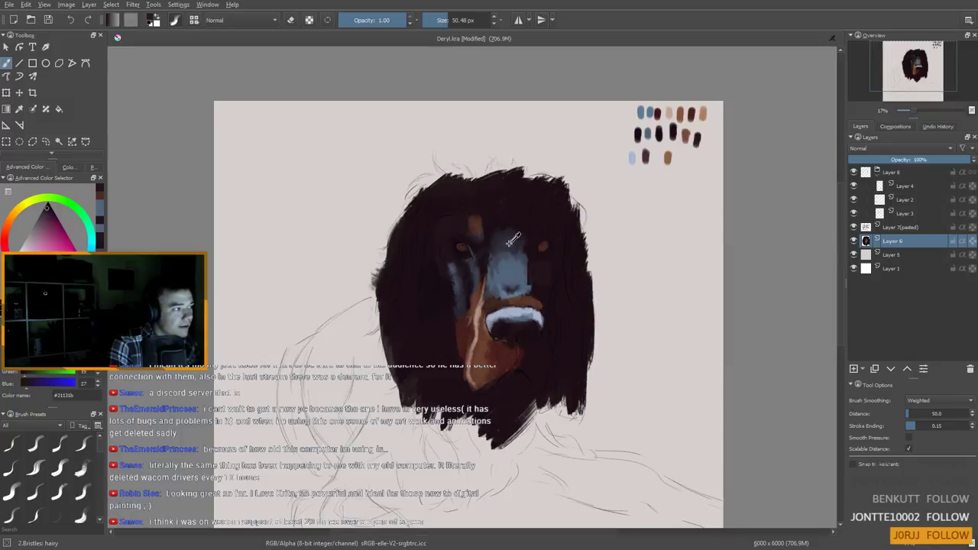
pyautogui.keyDown('ctrl'); pyautogui.click(509, 288); pyautogui.keyUp('ctrl')
pyautogui.moveTo(507, 291); pyautogui.dragTo(515, 292)
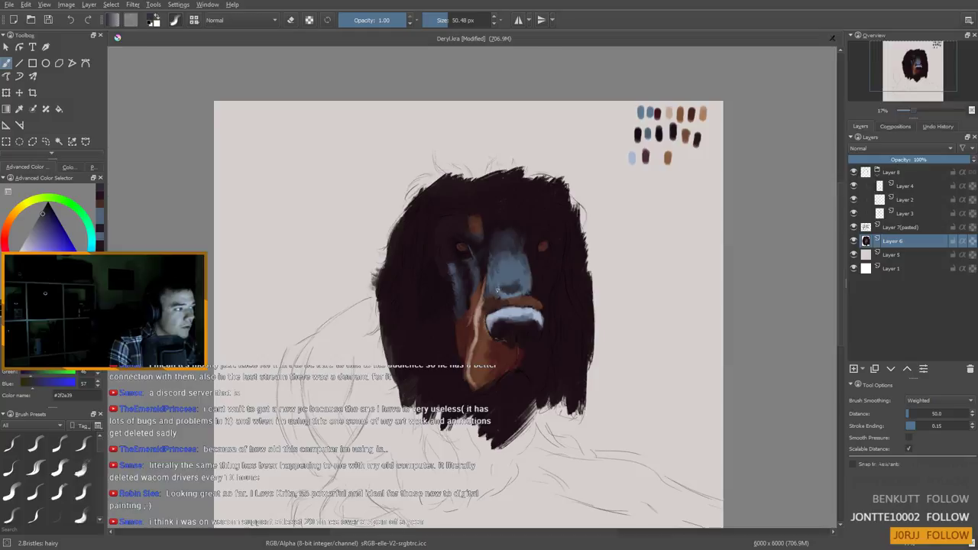
pyautogui.click(528, 315)
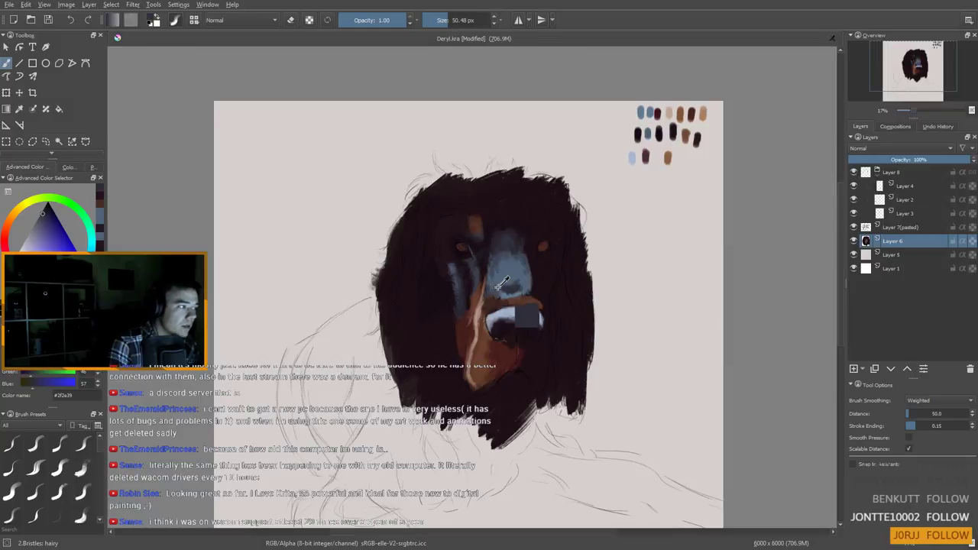
# Blend the shadow at the lower muzzle into the surrounding fur with sampled intermediate tones, undoing the unwanted strokes
pyautogui.keyDown('ctrl'); pyautogui.click(499, 286); pyautogui.keyUp('ctrl')
pyautogui.moveTo(497, 292); pyautogui.dragTo(491, 297)
pyautogui.keyDown('ctrl'); pyautogui.click(482, 302); pyautogui.keyUp('ctrl')
pyautogui.hotkey('ctrl', 'z')
pyautogui.keyDown('ctrl'); pyautogui.click(484, 299); pyautogui.keyUp('ctrl')
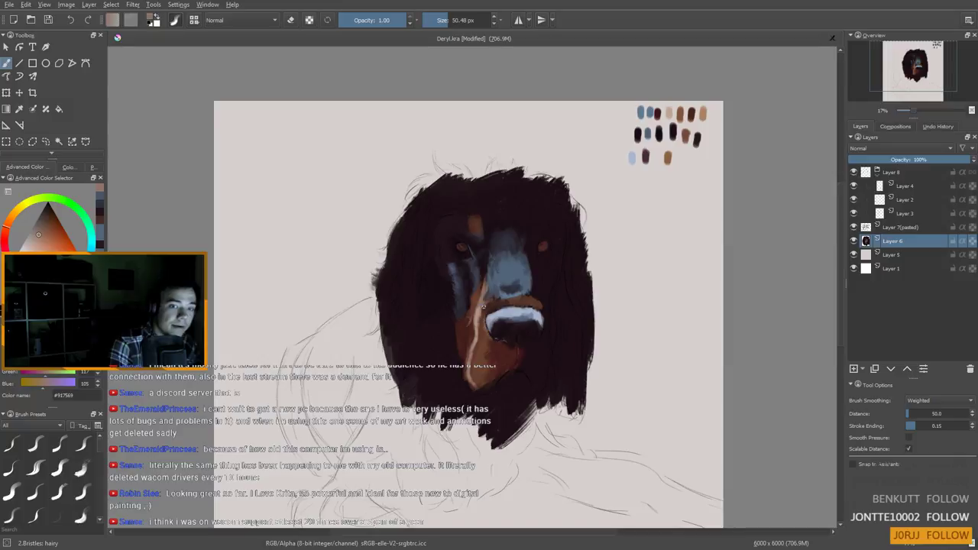
pyautogui.keyDown('ctrl'); pyautogui.click(493, 295); pyautogui.keyUp('ctrl')
pyautogui.click(522, 321)
pyautogui.hotkey('ctrl', 'z')
pyautogui.keyDown('ctrl'); pyautogui.click(497, 294); pyautogui.keyUp('ctrl')
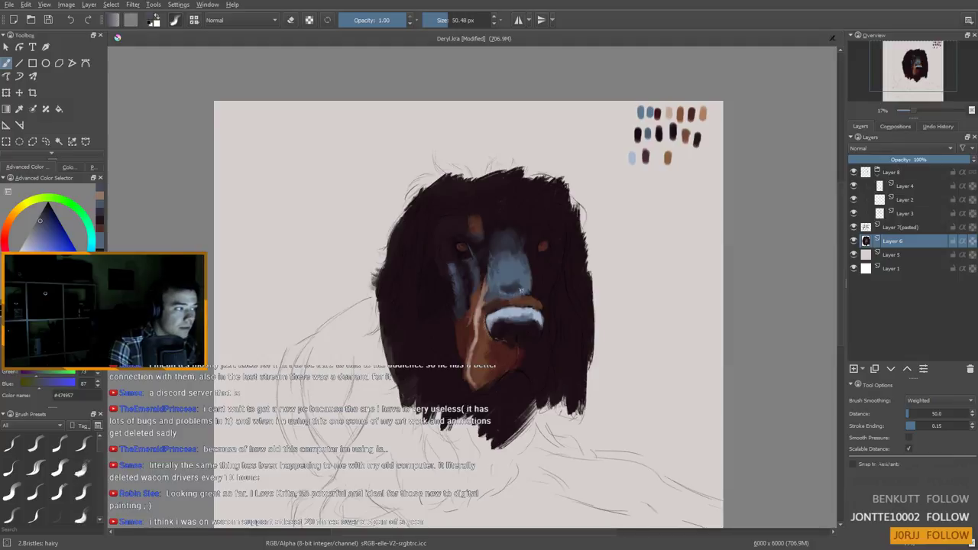
# Refine the nose highlight with sampled light and mid blues, extending it down the right side and reducing the brush to about 14 px
pyautogui.keyDown('ctrl'); pyautogui.click(522, 308); pyautogui.keyUp('ctrl')
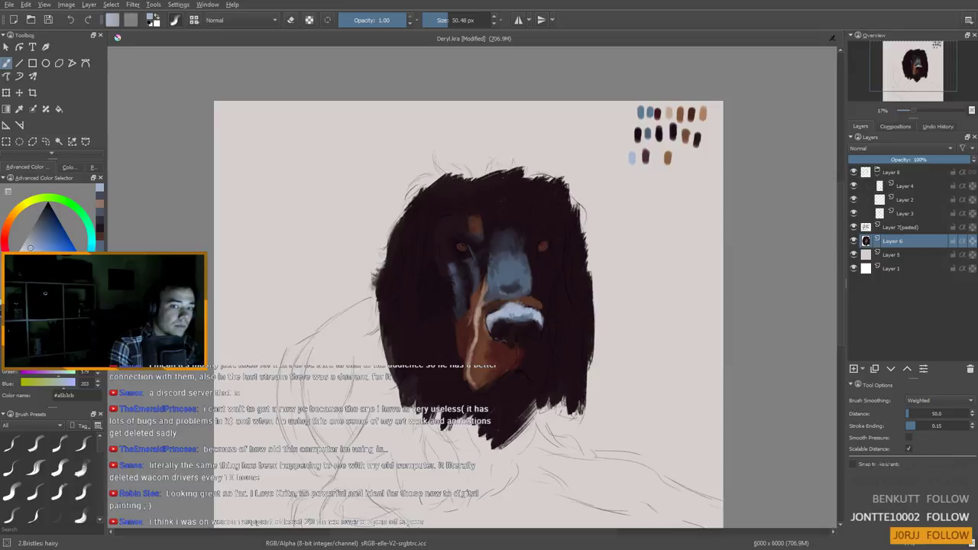
pyautogui.keyDown('ctrl'); pyautogui.click(527, 315); pyautogui.keyUp('ctrl')
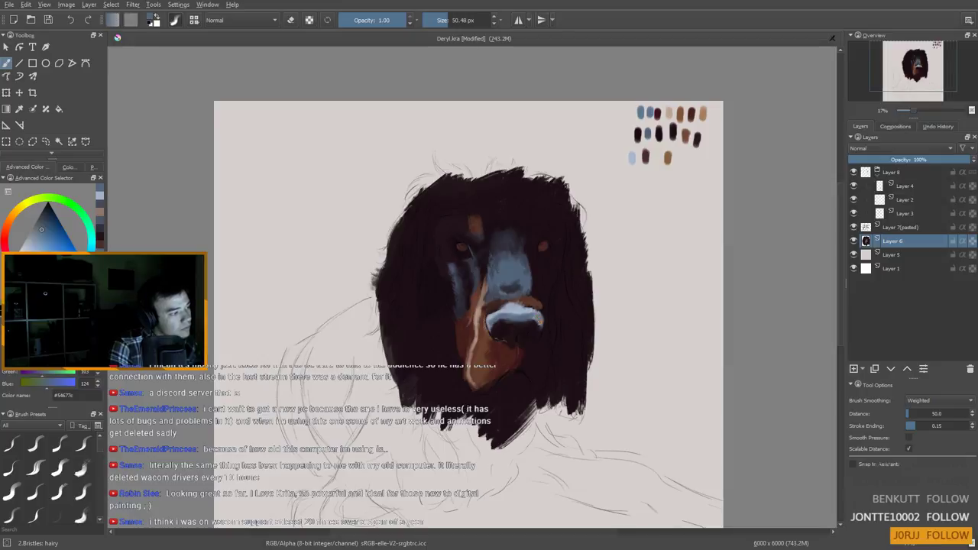
pyautogui.keyDown('ctrl'); pyautogui.click(531, 311); pyautogui.keyUp('ctrl')
pyautogui.moveTo(542, 322); pyautogui.dragTo(544, 322)
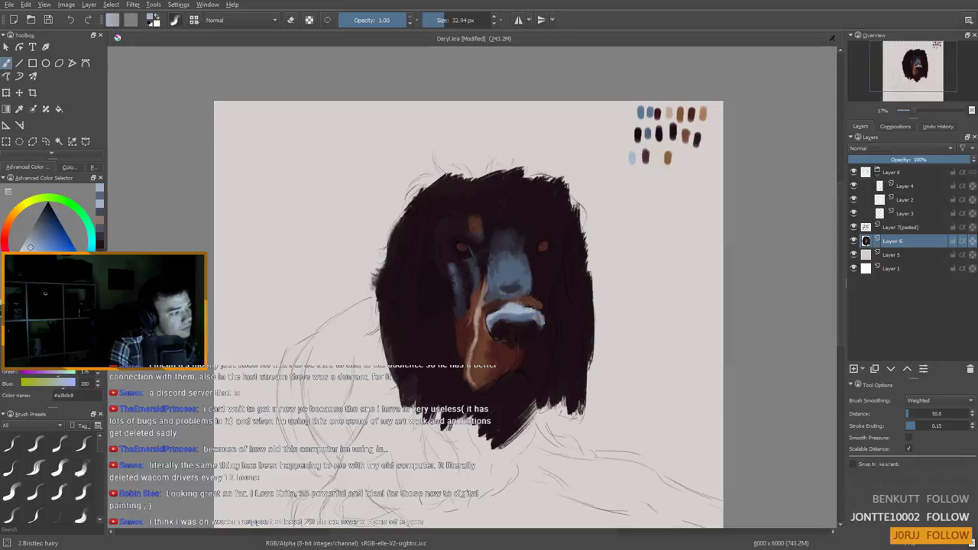
pyautogui.press('[')
pyautogui.press('[')
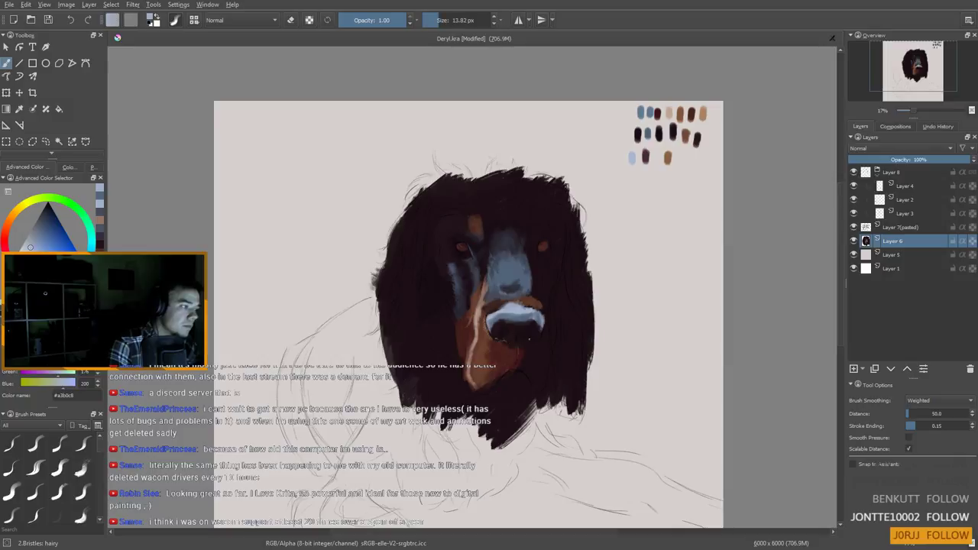
# Brush dark blue sheen strokes over the forehead and the left side of the head at about 79 px
pyautogui.moveTo(489, 350); pyautogui.dragTo(469, 367)
pyautogui.moveTo(465, 272)
pyautogui.mouseDown()
pyautogui.moveTo(459, 289)
pyautogui.moveTo(494, 260)
pyautogui.mouseUp()
pyautogui.keyDown('ctrl'); pyautogui.click(459, 277); pyautogui.keyUp('ctrl')
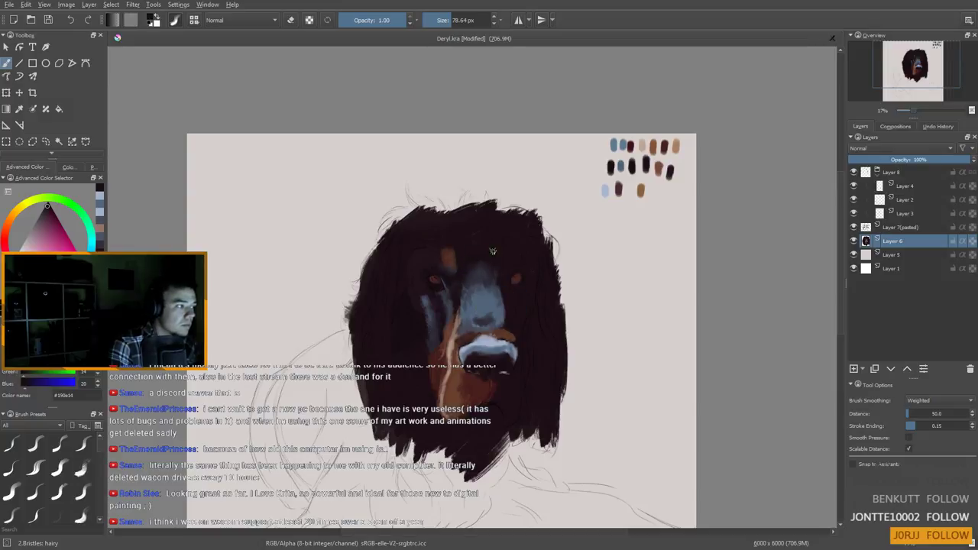
pyautogui.keyDown('ctrl'); pyautogui.click(502, 283); pyautogui.keyUp('ctrl')
pyautogui.moveTo(474, 245)
pyautogui.mouseDown()
pyautogui.moveTo(449, 228)
pyautogui.moveTo(474, 265)
pyautogui.moveTo(458, 253)
pyautogui.moveTo(471, 259)
pyautogui.moveTo(484, 229)
pyautogui.moveTo(479, 262)
pyautogui.moveTo(512, 238)
pyautogui.moveTo(497, 261)
pyautogui.moveTo(455, 261)
pyautogui.moveTo(451, 250)
pyautogui.moveTo(405, 239)
pyautogui.moveTo(395, 260)
pyautogui.mouseUp()
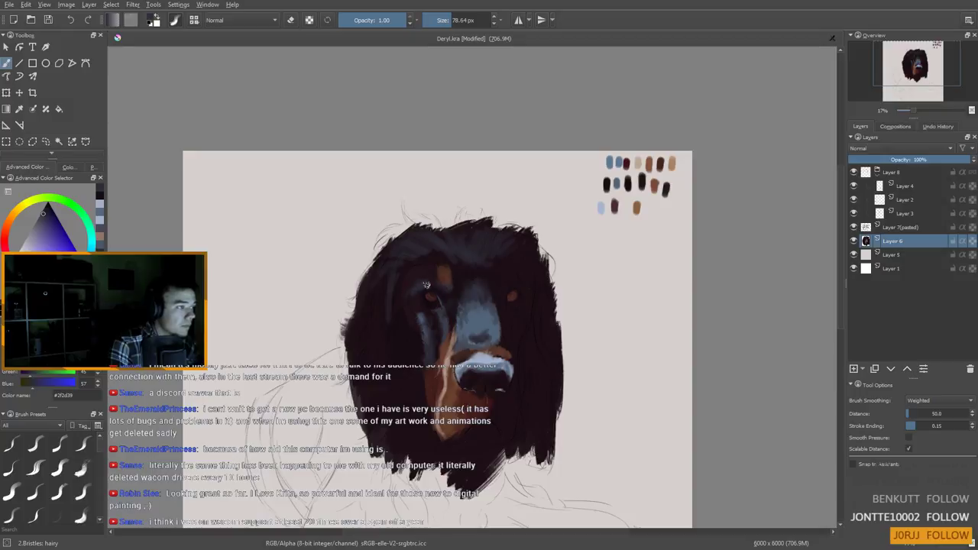
# Paint over the left eye with dark tones sampled from the palette swatches
pyautogui.keyDown('ctrl'); pyautogui.click(625, 163); pyautogui.keyUp('ctrl')
pyautogui.moveTo(432, 305); pyautogui.dragTo(434, 299)
pyautogui.keyDown('ctrl'); pyautogui.click(661, 163); pyautogui.keyUp('ctrl')
pyautogui.keyDown('ctrl'); pyautogui.click(643, 182); pyautogui.keyUp('ctrl')
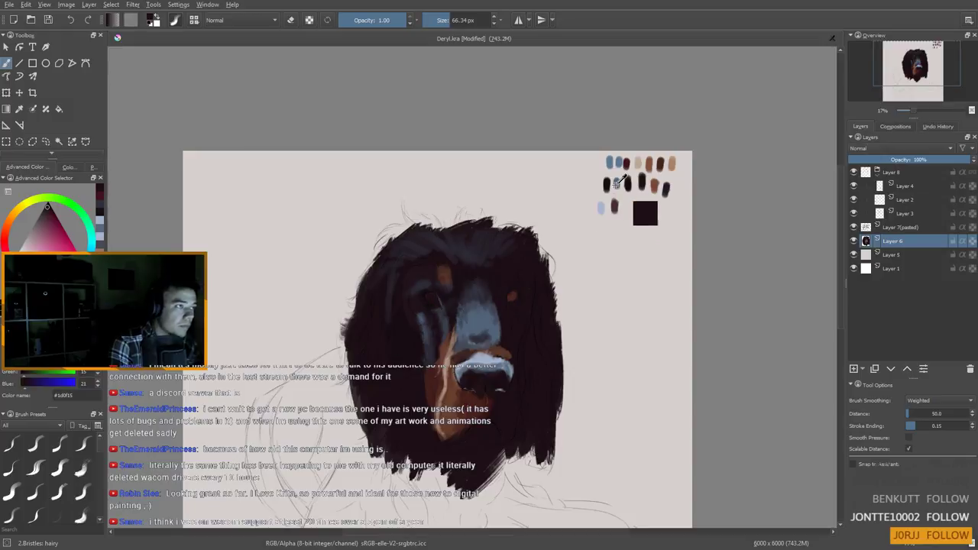
# Paint the left eye's lids and rims with thin strokes in the slate-blue swatch colour, shrinking the brush to about 14 px
pyautogui.keyDown('ctrl'); pyautogui.click(617, 183); pyautogui.keyUp('ctrl')
pyautogui.moveTo(419, 321); pyautogui.dragTo(407, 320)
pyautogui.press('[')
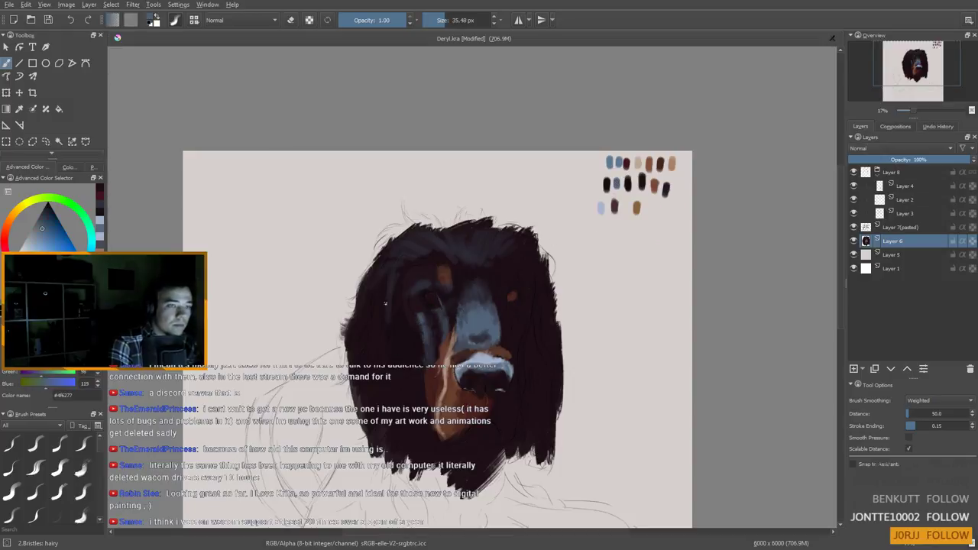
pyautogui.press('[')
pyautogui.press('[')
pyautogui.press('[')
pyautogui.press('[')
pyautogui.press('[')
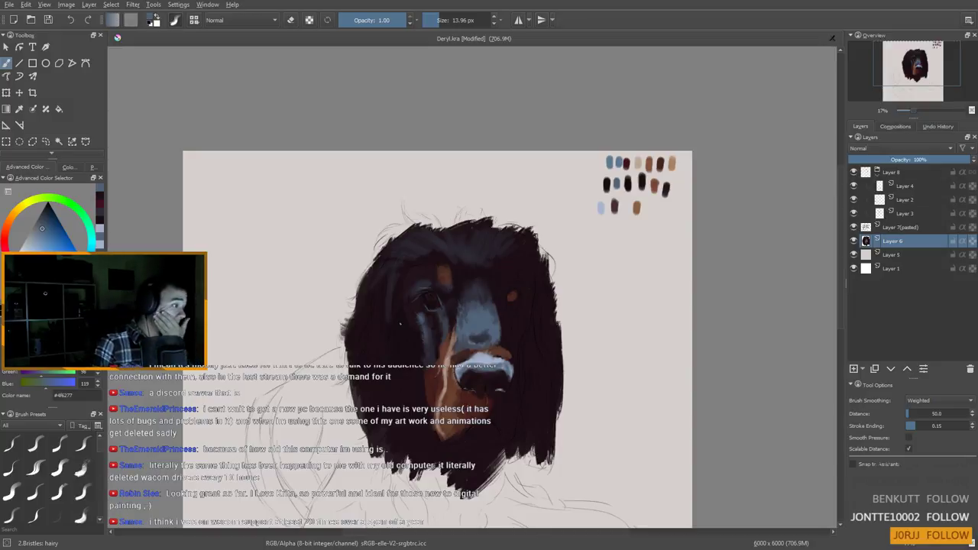
# Add small catchlights to both eyes in the light blue sampled from the nose, with a brush of about 9 px
pyautogui.scroll(3, 423, 315)
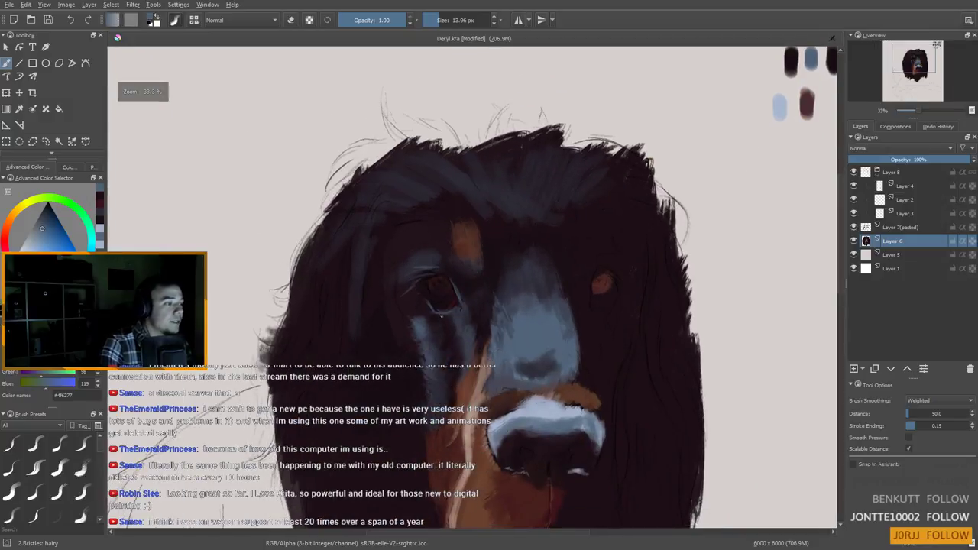
pyautogui.moveTo(536, 280); pyautogui.dragTo(546, 314)
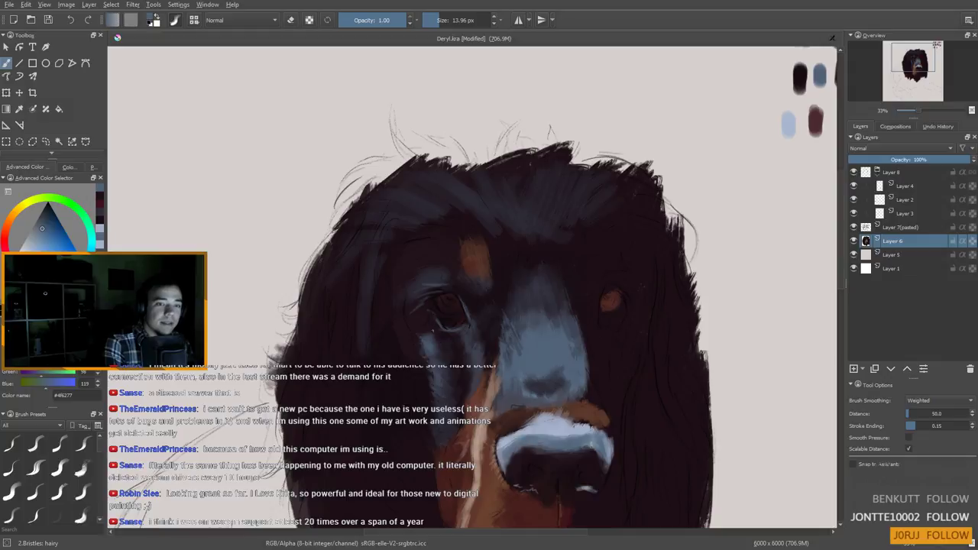
pyautogui.moveTo(429, 330)
pyautogui.mouseDown()
pyautogui.moveTo(373, 363)
pyautogui.moveTo(365, 347)
pyautogui.moveTo(393, 356)
pyautogui.moveTo(381, 354)
pyautogui.mouseUp()
pyautogui.keyDown('ctrl'); pyautogui.click(492, 456); pyautogui.keyUp('ctrl')
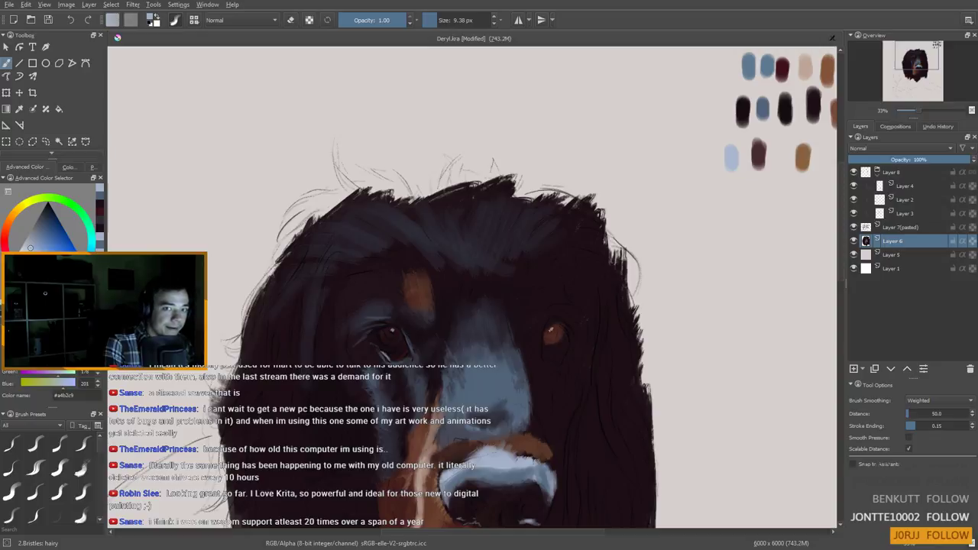
pyautogui.moveTo(559, 360); pyautogui.dragTo(558, 346)
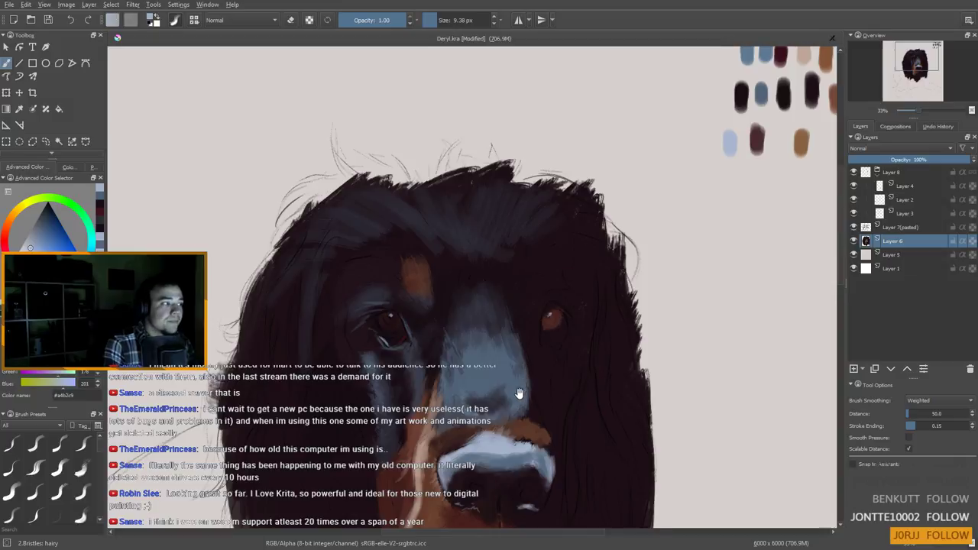
pyautogui.moveTo(516, 391); pyautogui.dragTo(522, 361)
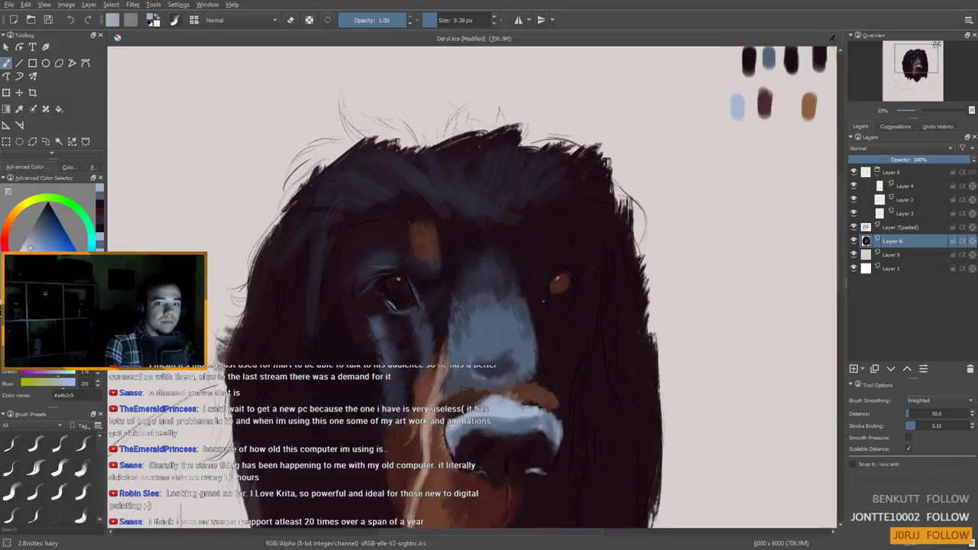
# Rework the right eye with sampled reddish brown, and darken the eyes with the near-black swatch, enlarging the brush to about 51 px
pyautogui.keyDown('ctrl'); pyautogui.click(563, 286); pyautogui.keyUp('ctrl')
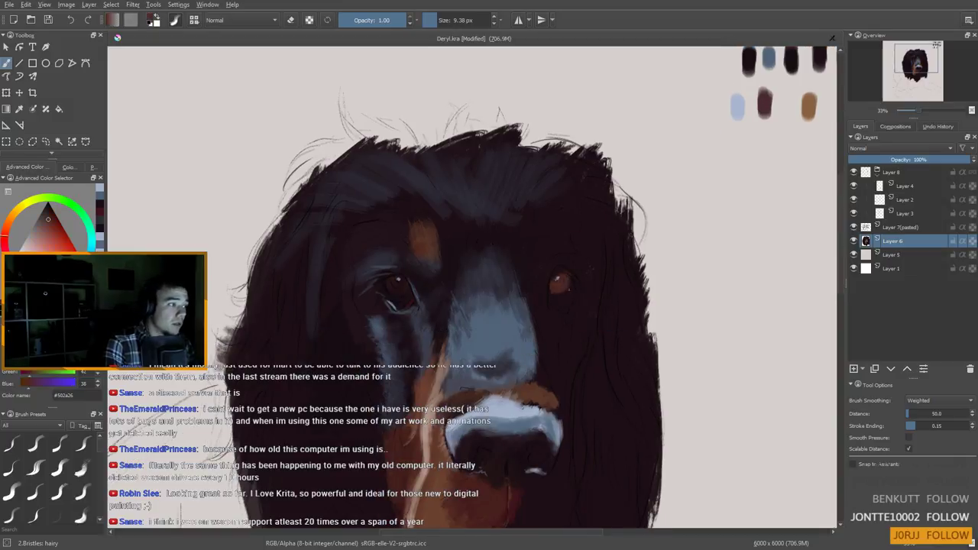
pyautogui.keyDown('ctrl'); pyautogui.click(752, 58); pyautogui.keyUp('ctrl')
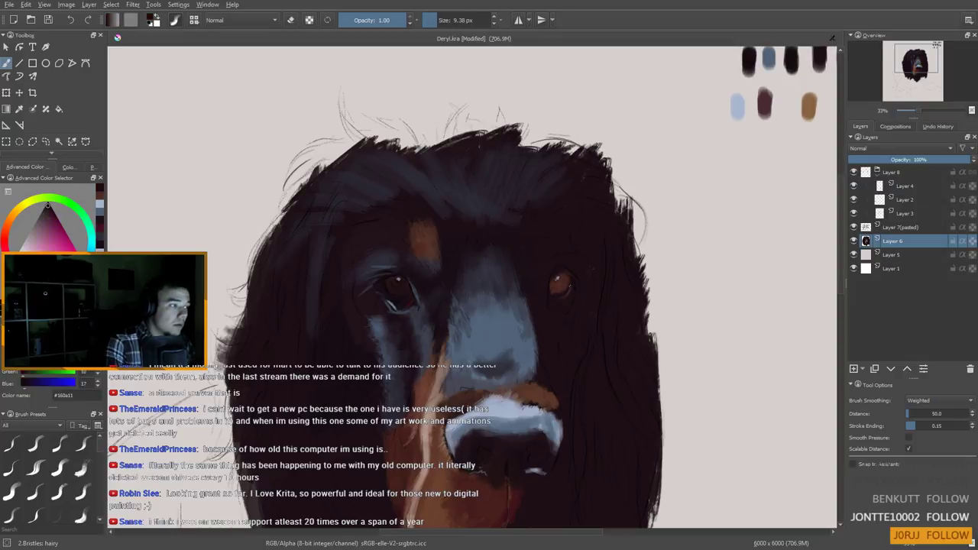
pyautogui.click(447, 20)
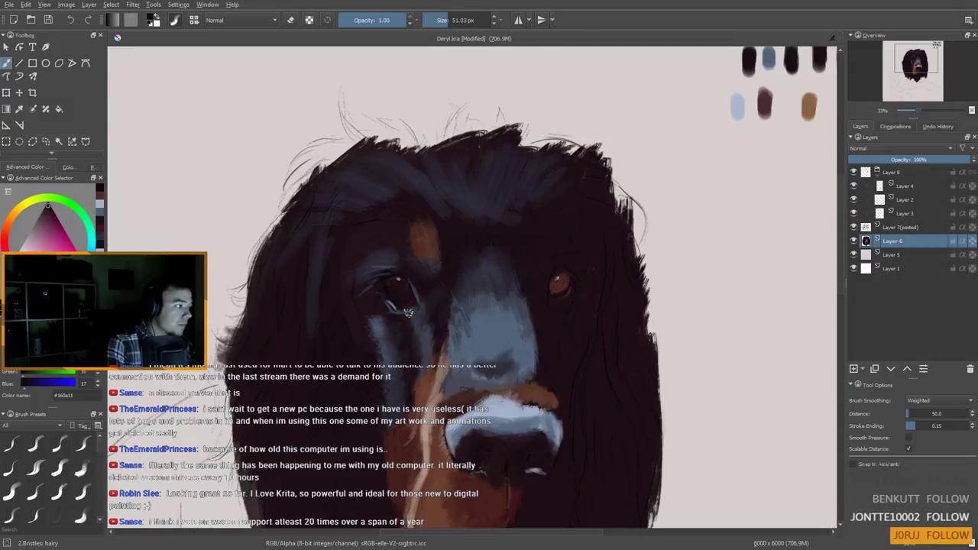
# Tint the left eye's iris with the maroon swatch colour at about 28 px and undo the last stroke
pyautogui.keyDown('ctrl'); pyautogui.click(765, 104); pyautogui.keyUp('ctrl')
pyautogui.press('[')
pyautogui.press('[')
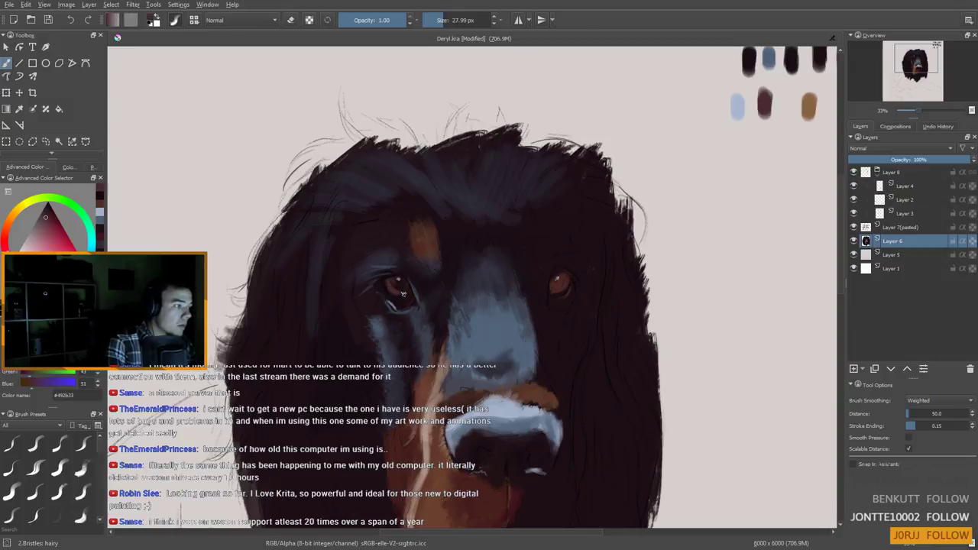
pyautogui.moveTo(403, 312); pyautogui.dragTo(367, 331)
pyautogui.scroll(-3, 351, 322)
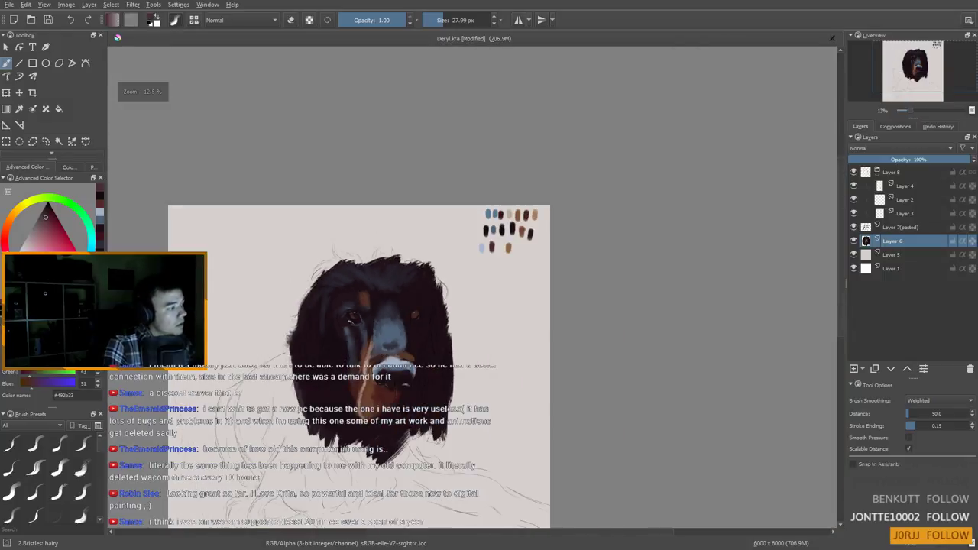
pyautogui.scroll(2, 351, 322)
pyautogui.hotkey('ctrl', 'z')
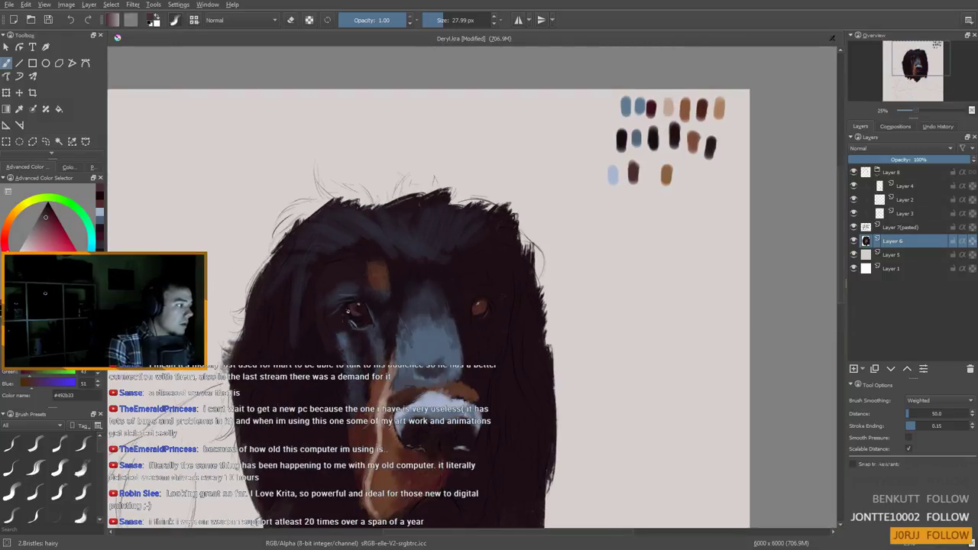
# Sharpen the dark contour around the left iris with near-black sampled from the fur, using a brush of about 17 px
pyautogui.scroll(1, 387, 383)
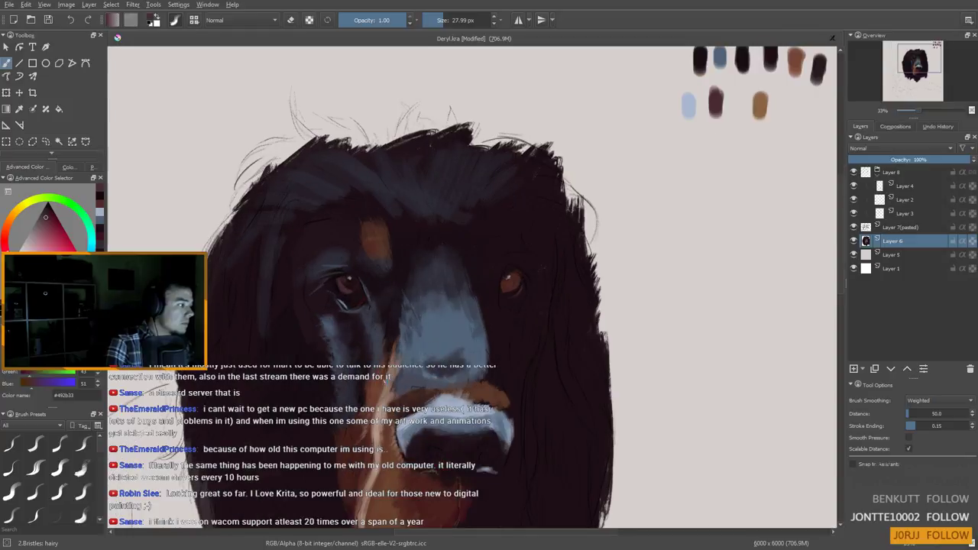
pyautogui.keyDown('ctrl'); pyautogui.click(287, 331); pyautogui.keyUp('ctrl')
pyautogui.keyDown('shift'); pyautogui.moveTo(341, 281); pyautogui.dragTo(335, 278); pyautogui.keyUp('shift')
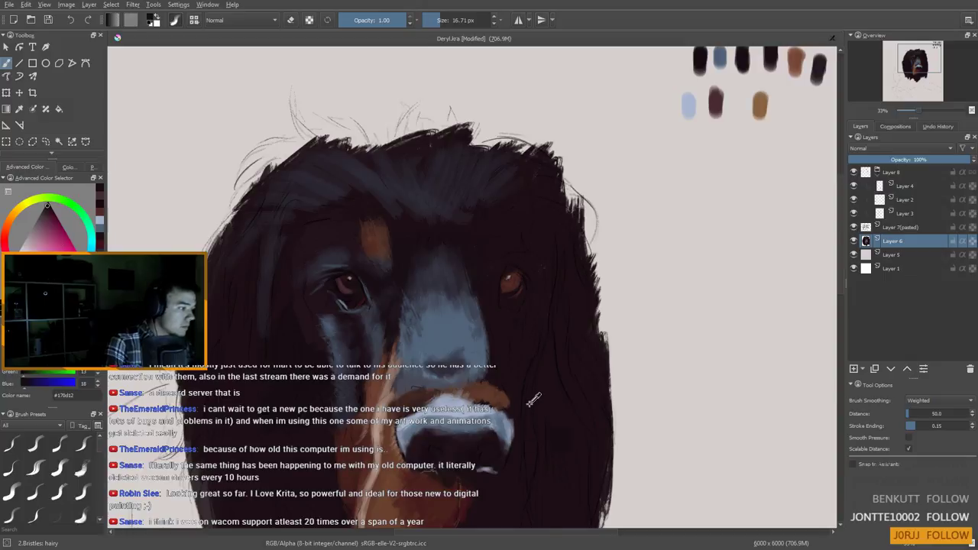
# Darken the left eye's pupil and upper iris with sampled near-black, using a brush of about 17 px
pyautogui.keyDown('ctrl'); pyautogui.click(528, 382); pyautogui.keyUp('ctrl')
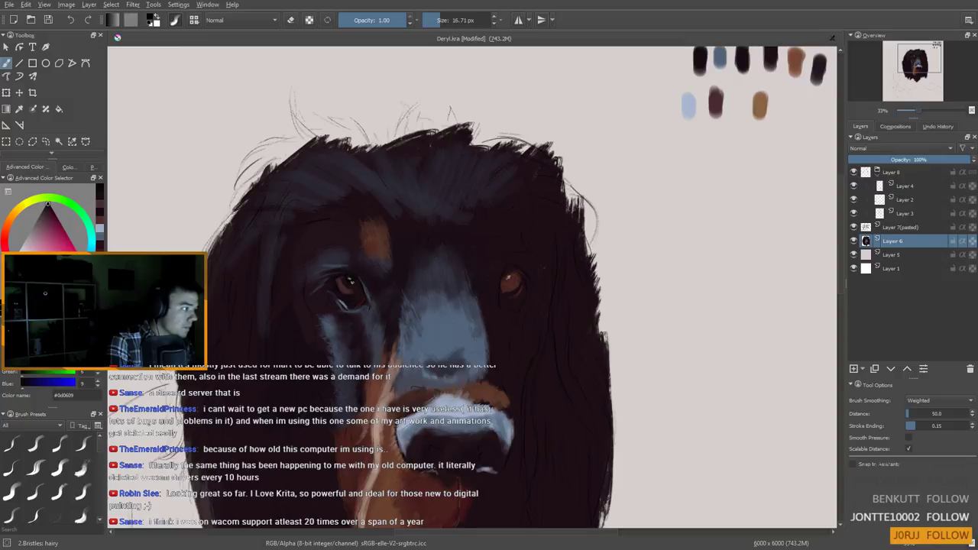
pyautogui.keyDown('ctrl'); pyautogui.click(343, 285); pyautogui.keyUp('ctrl')
pyautogui.moveTo(343, 279)
pyautogui.mouseDown()
pyautogui.moveTo(367, 254)
pyautogui.moveTo(351, 286)
pyautogui.mouseUp()
# Rebuild the left iris with reddish brown and near-black sampled around the eye, enlarging the brush to about 22 px
pyautogui.keyDown('ctrl'); pyautogui.click(367, 254); pyautogui.keyUp('ctrl')
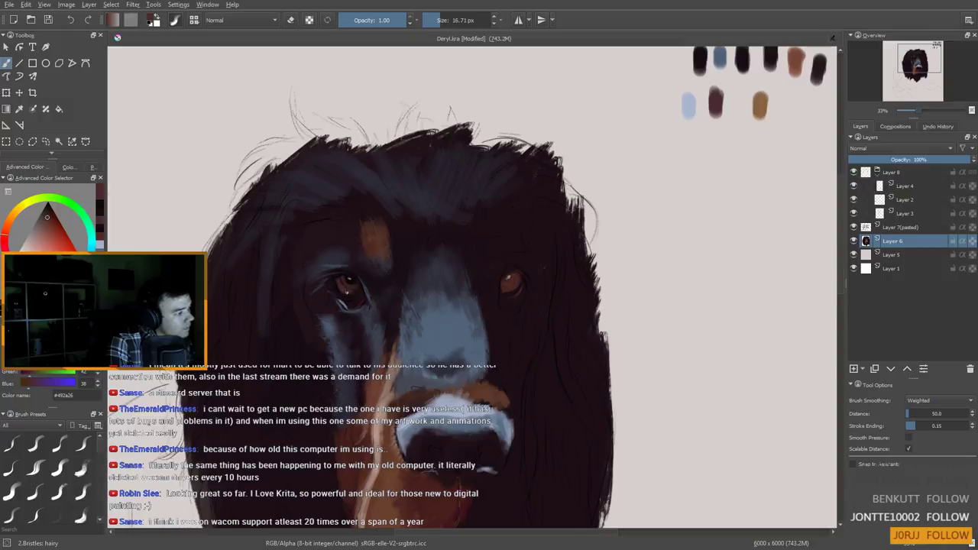
pyautogui.keyDown('ctrl'); pyautogui.click(349, 284); pyautogui.keyUp('ctrl')
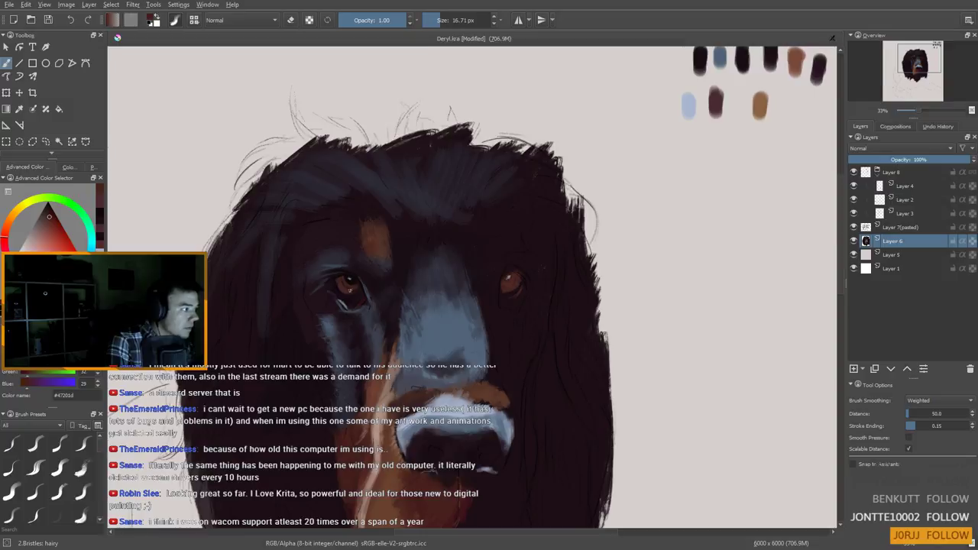
pyautogui.moveTo(341, 293); pyautogui.dragTo(351, 288)
pyautogui.keyDown('ctrl'); pyautogui.click(352, 278); pyautogui.keyUp('ctrl')
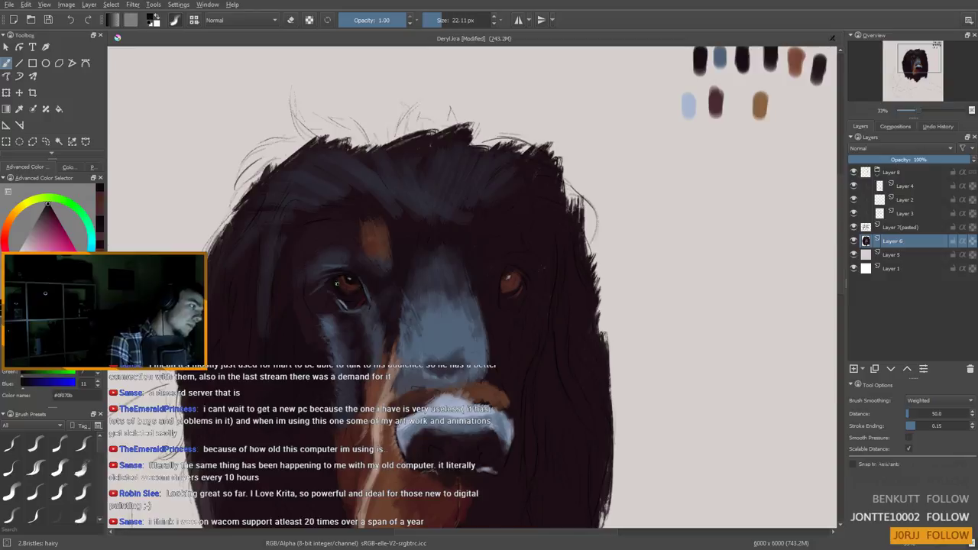
pyautogui.keyDown('ctrl'); pyautogui.click(345, 289); pyautogui.keyUp('ctrl')
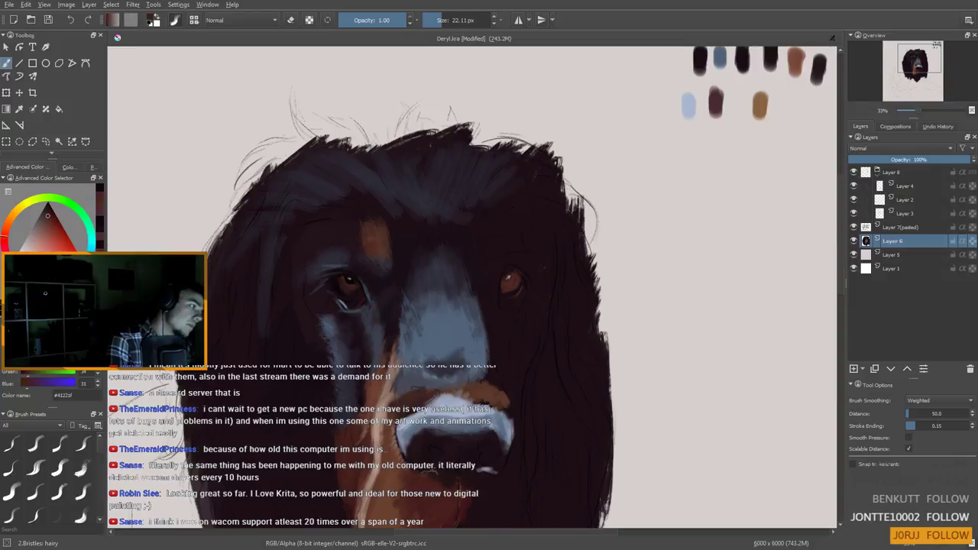
# Refine the left iris and its rim with sampled dark blue and near-black, using a brush of about 11 px
pyautogui.moveTo(342, 294)
pyautogui.keyDown('shift'); pyautogui.mouseDown()
pyautogui.moveTo(353, 301)
pyautogui.moveTo(337, 283)
pyautogui.moveTo(320, 308)
pyautogui.mouseUp(); pyautogui.keyUp('shift')
pyautogui.keyDown('ctrl'); pyautogui.click(334, 292); pyautogui.keyUp('ctrl')
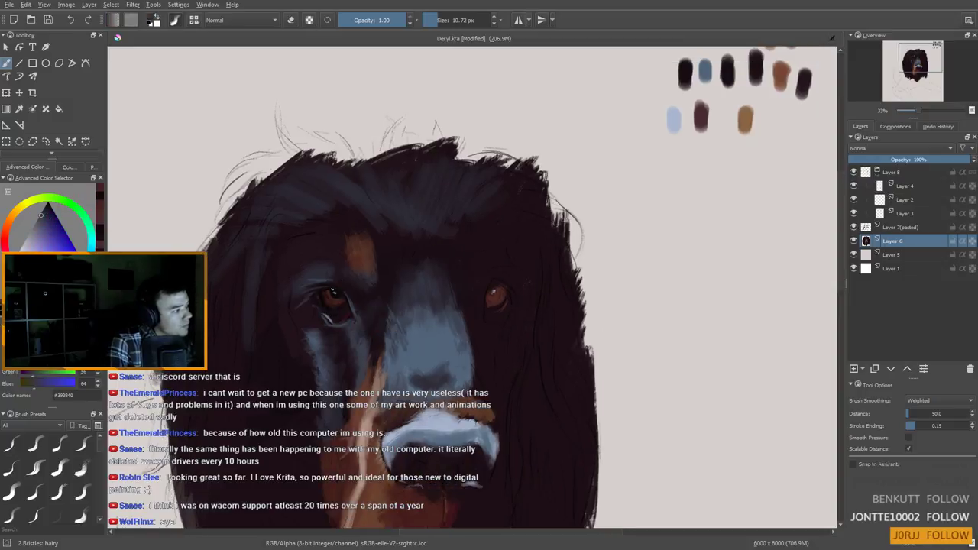
pyautogui.keyDown('ctrl'); pyautogui.click(333, 292); pyautogui.keyUp('ctrl')
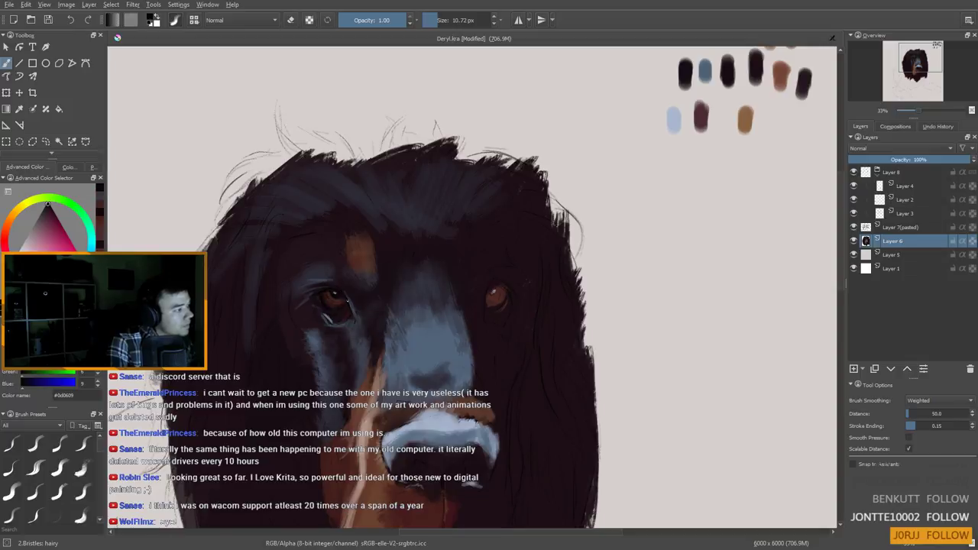
pyautogui.scroll(-3, 457, 276)
pyautogui.scroll(2, 455, 294)
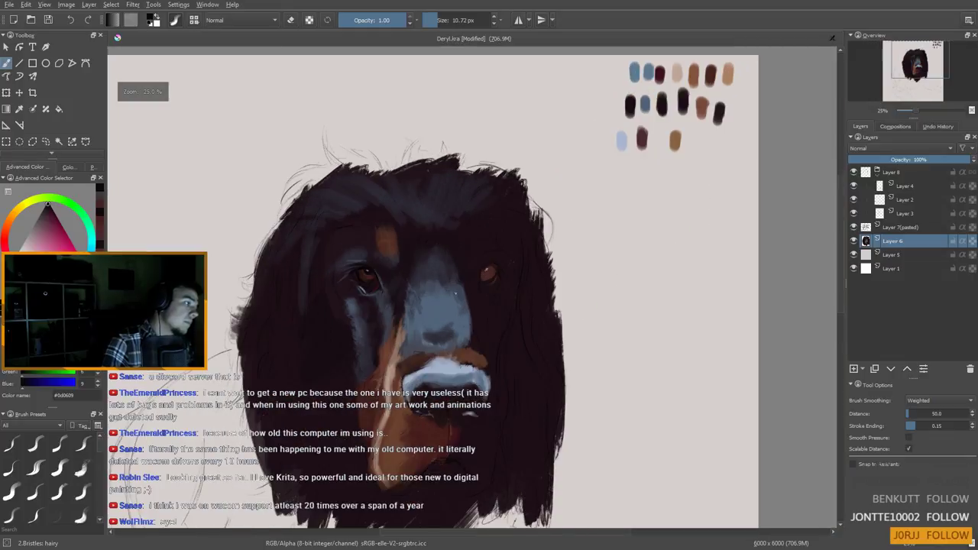
# Touch up the left eye with sampled dark grey and brighten its highlights with light blue sampled from the nose at about 11 px
pyautogui.keyDown('ctrl'); pyautogui.click(386, 324); pyautogui.keyUp('ctrl')
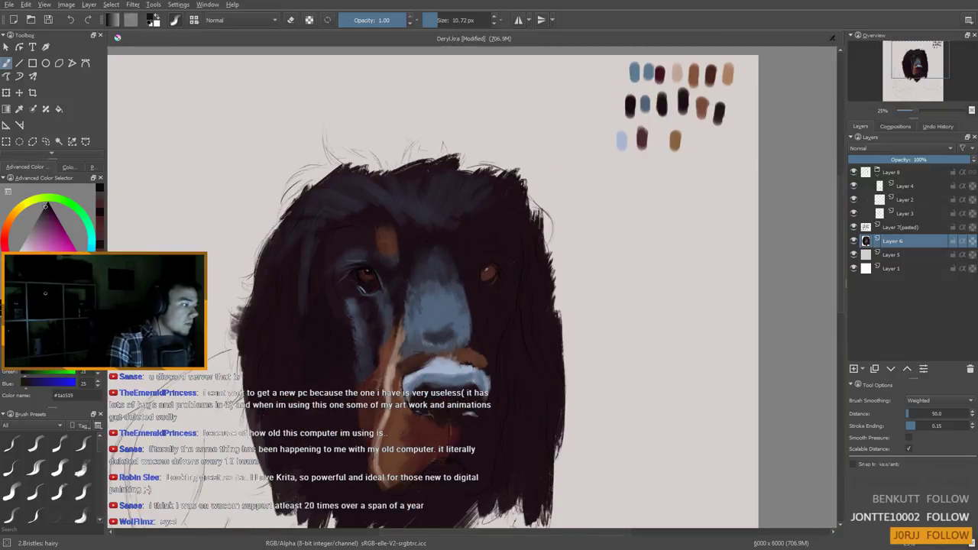
pyautogui.keyDown('ctrl'); pyautogui.click(453, 382); pyautogui.keyUp('ctrl')
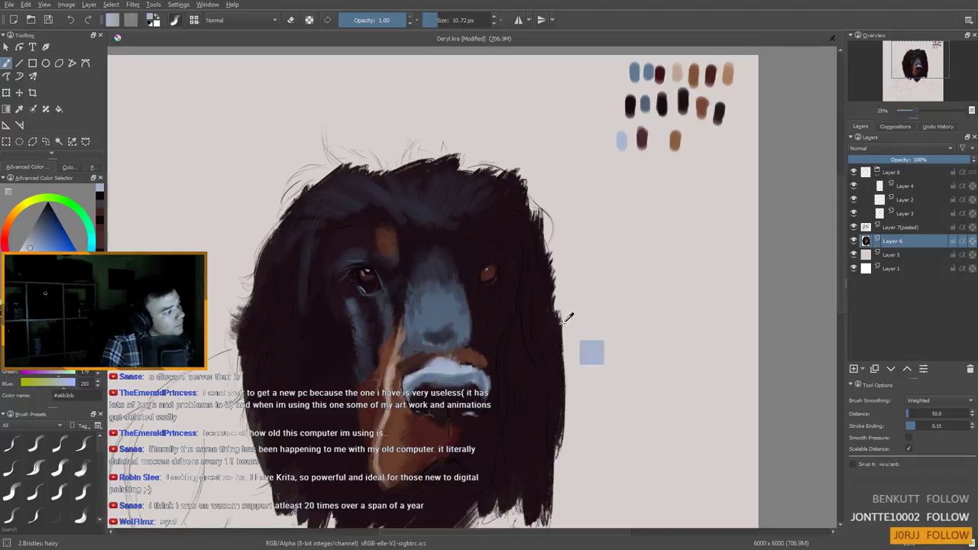
pyautogui.moveTo(459, 316); pyautogui.dragTo(454, 322)
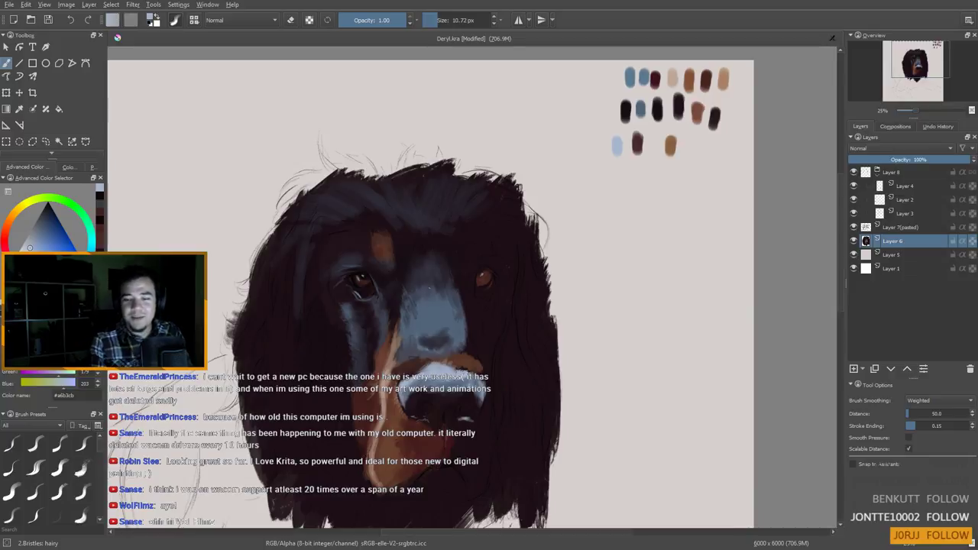
pyautogui.moveTo(386, 298); pyautogui.dragTo(487, 293)
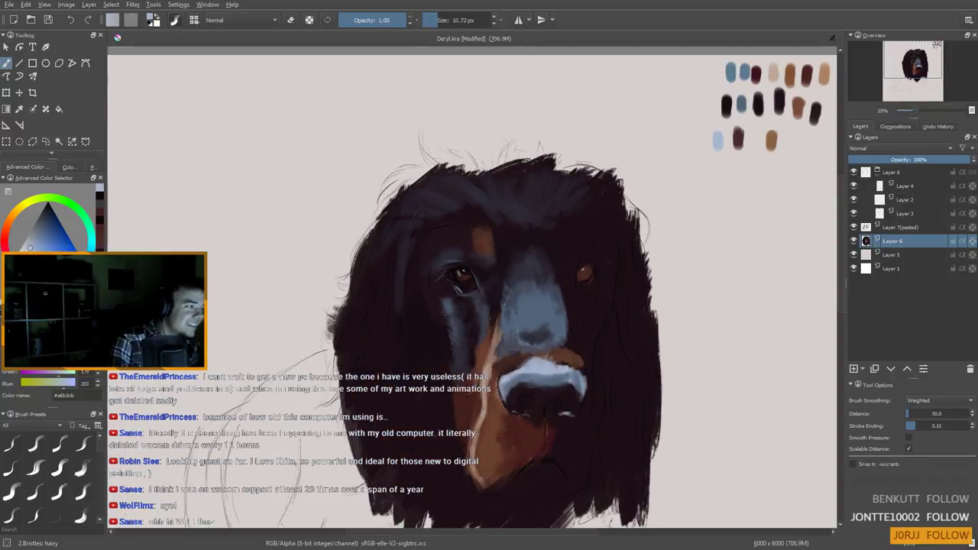
# Add fine fur strokes to the tan brow spot above the left eye with a pale tan sampled from the muzzle, at about 11 px
pyautogui.keyDown('ctrl'); pyautogui.click(559, 473); pyautogui.keyUp('ctrl')
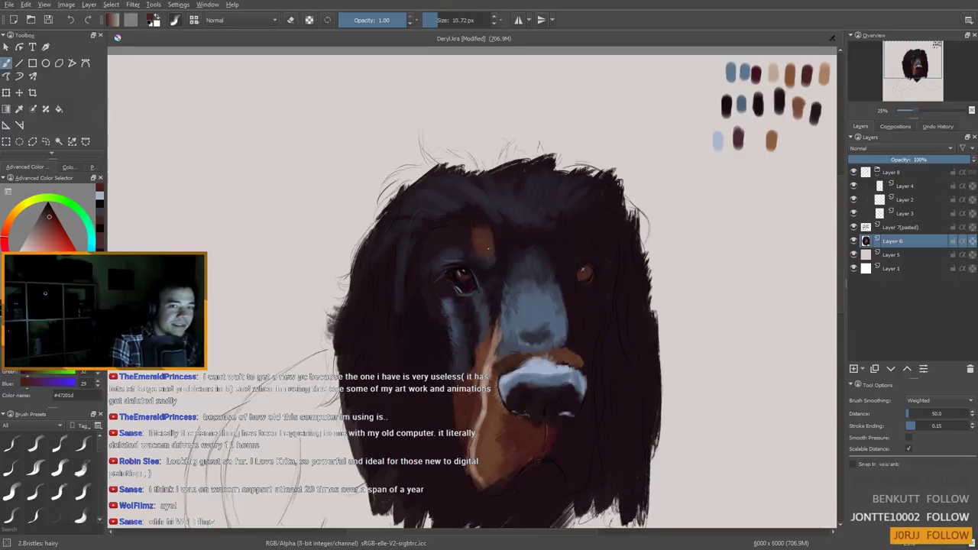
pyautogui.keyDown('ctrl'); pyautogui.click(488, 382); pyautogui.keyUp('ctrl')
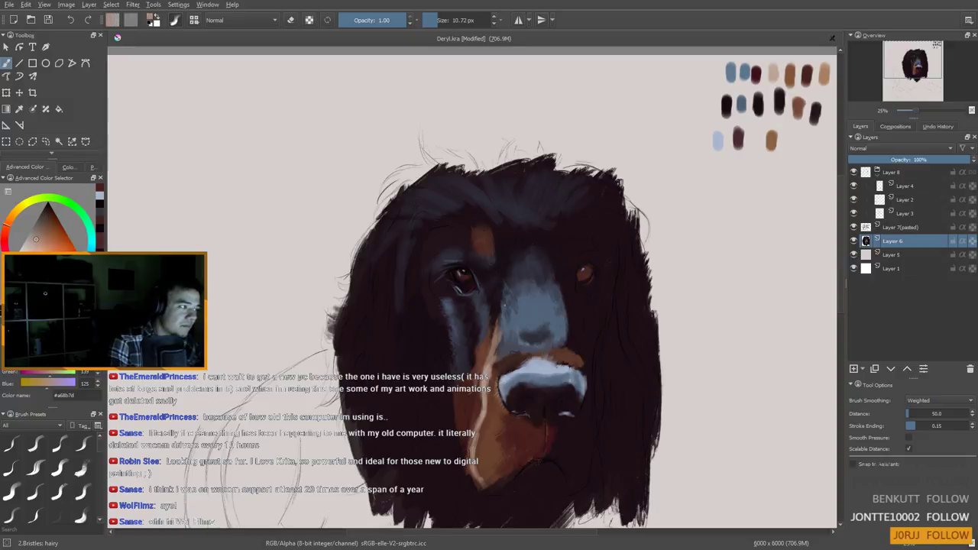
pyautogui.moveTo(471, 238); pyautogui.dragTo(474, 245)
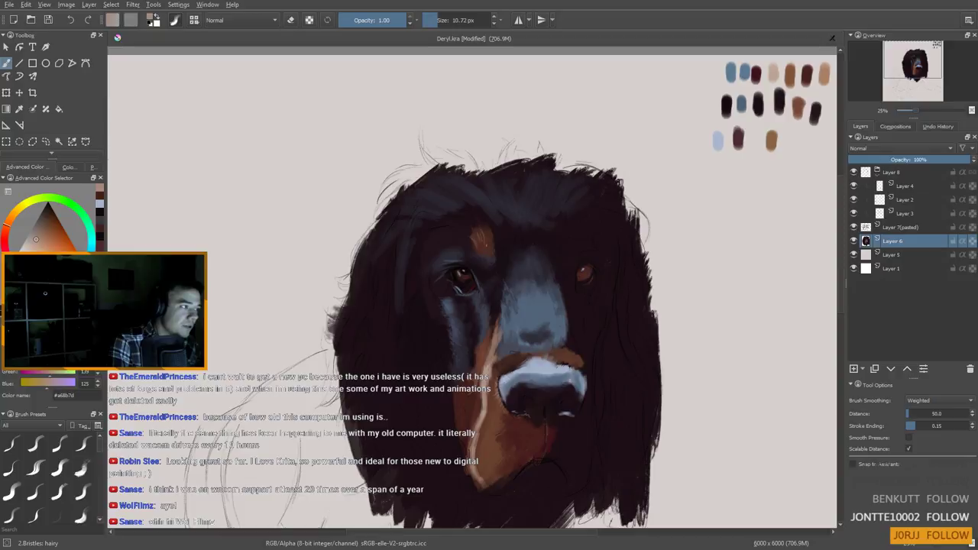
pyautogui.moveTo(495, 407)
pyautogui.mouseDown()
pyautogui.moveTo(547, 437)
pyautogui.moveTo(484, 436)
pyautogui.mouseUp()
pyautogui.moveTo(482, 237); pyautogui.dragTo(483, 244)
# Darken the fur along the inner edge of the brow spot with sampled near-black, enlarging the brush to about 30 px
pyautogui.press('ctrl')
pyautogui.moveTo(495, 283); pyautogui.dragTo(504, 267)
pyautogui.keyDown('ctrl'); pyautogui.click(556, 464); pyautogui.keyUp('ctrl')
pyautogui.moveTo(552, 464); pyautogui.dragTo(538, 460)
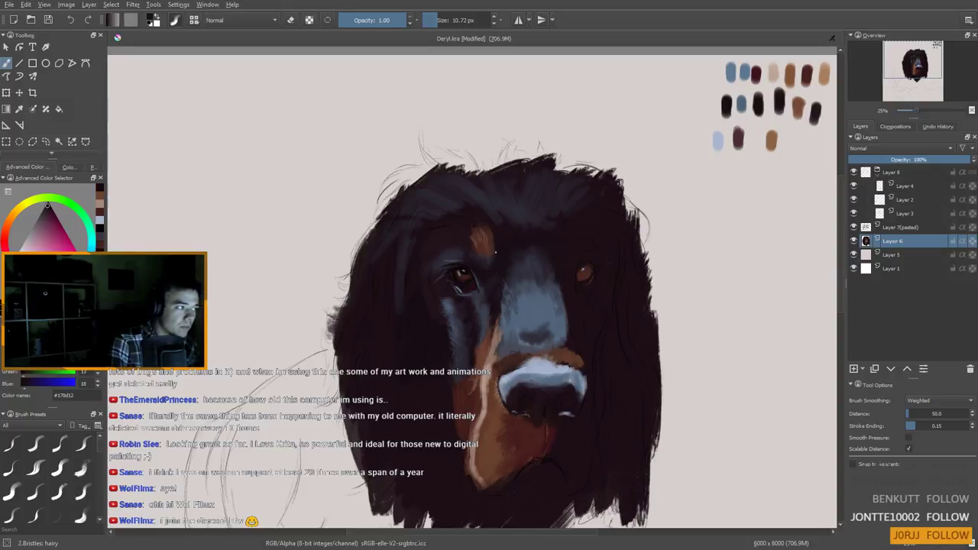
pyautogui.moveTo(494, 254); pyautogui.dragTo(499, 258)
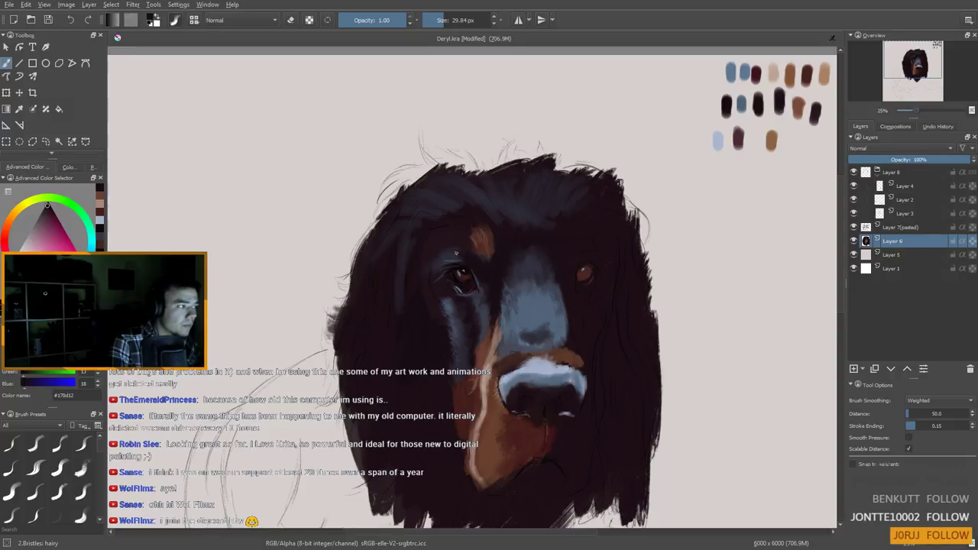
# Highlight the brow and upper lid of the left eye with slate blue sampled from the muzzle bridge, reducing the brush to about 15 px
pyautogui.keyDown('ctrl'); pyautogui.click(458, 252); pyautogui.keyUp('ctrl')
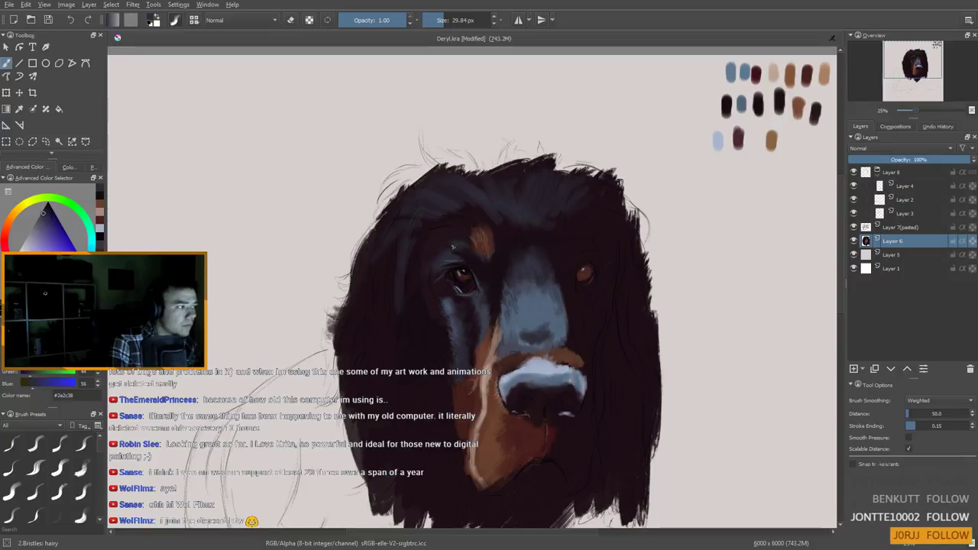
pyautogui.keyDown('ctrl'); pyautogui.click(556, 313); pyautogui.keyUp('ctrl')
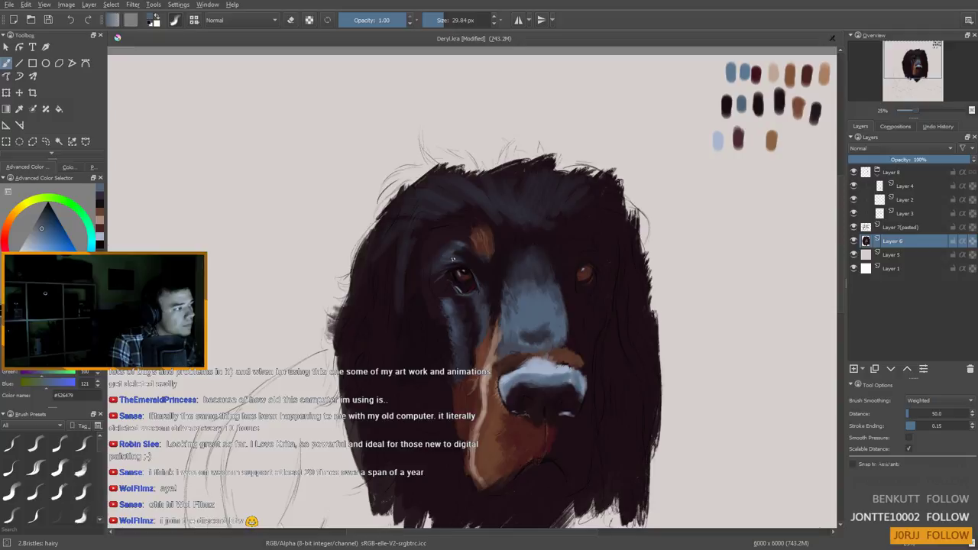
pyautogui.moveTo(460, 262); pyautogui.dragTo(452, 261)
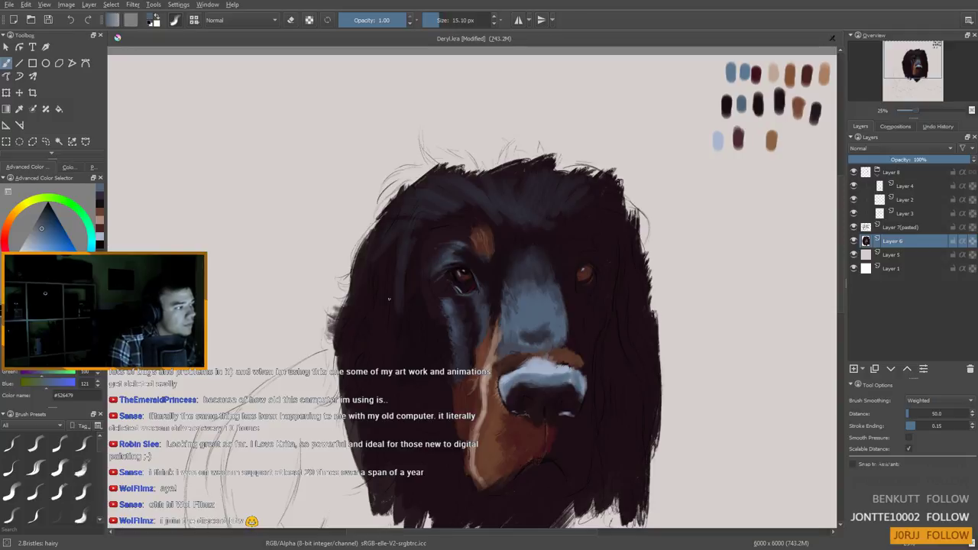
pyautogui.scroll(-2, 425, 288)
pyautogui.scroll(2, 430, 291)
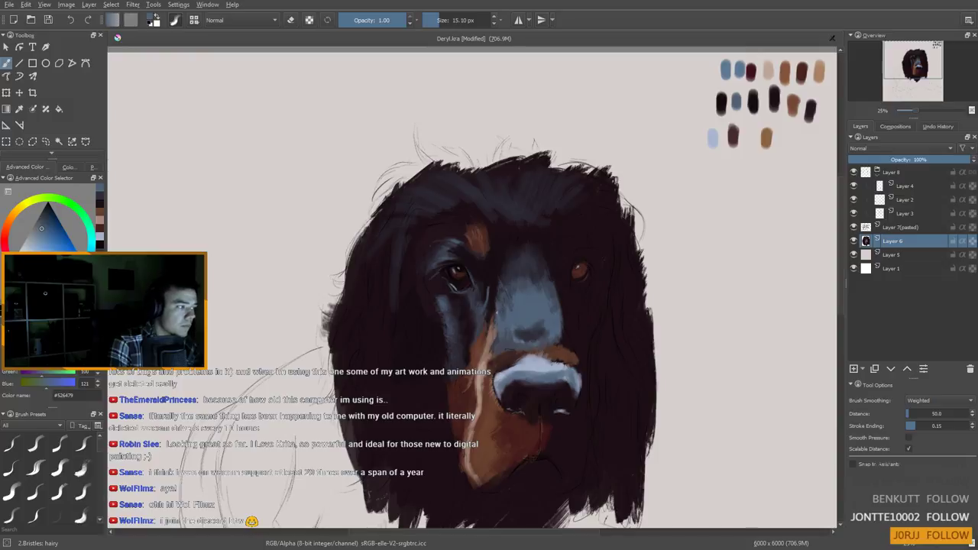
# Shape the fur between the left eye and the muzzle bridge with sampled near-black at about 11 px and dark slate at about 22 px
pyautogui.keyDown('ctrl'); pyautogui.click(503, 285); pyautogui.keyUp('ctrl')
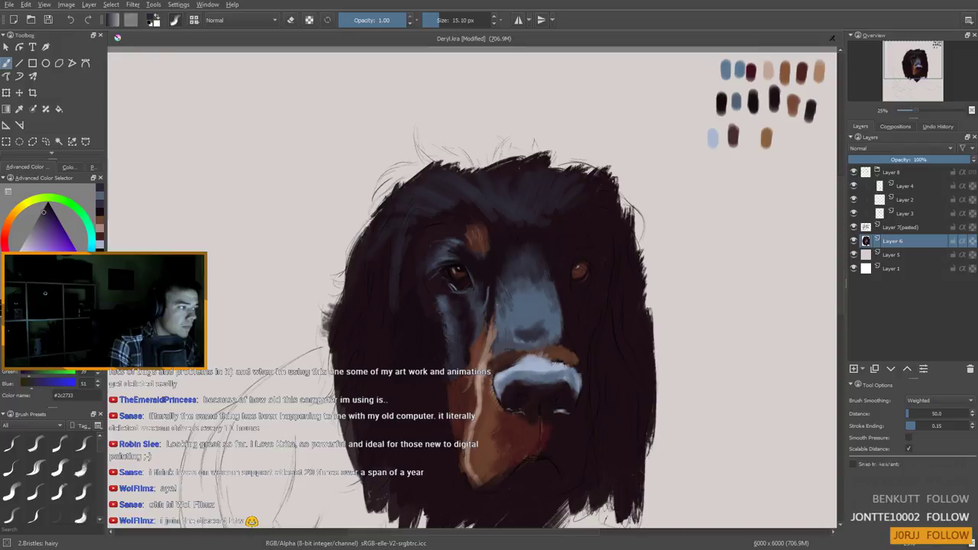
pyautogui.keyDown('ctrl'); pyautogui.click(498, 281); pyautogui.keyUp('ctrl')
pyautogui.keyDown('ctrl'); pyautogui.click(497, 280); pyautogui.keyUp('ctrl')
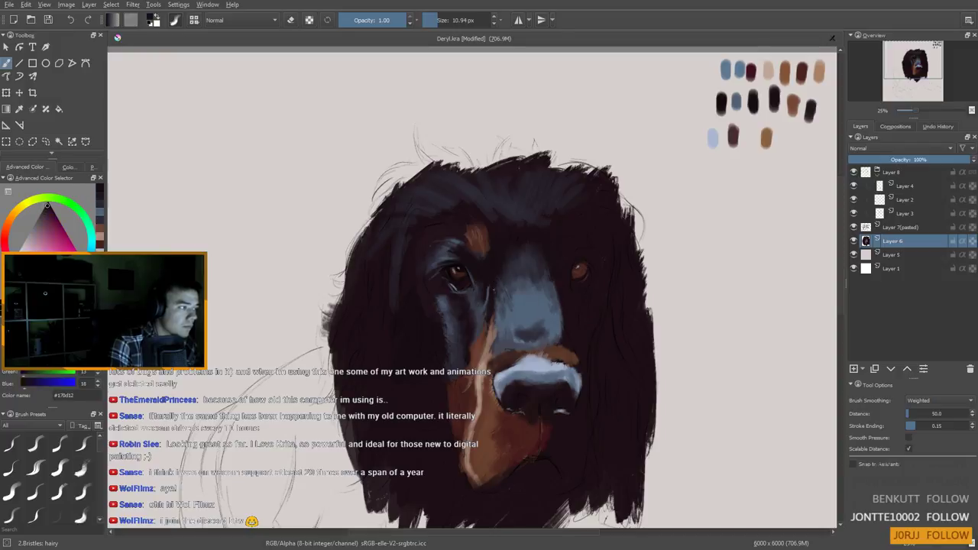
pyautogui.keyDown('ctrl'); pyautogui.click(516, 271); pyautogui.keyUp('ctrl')
pyautogui.moveTo(504, 268); pyautogui.dragTo(510, 268)
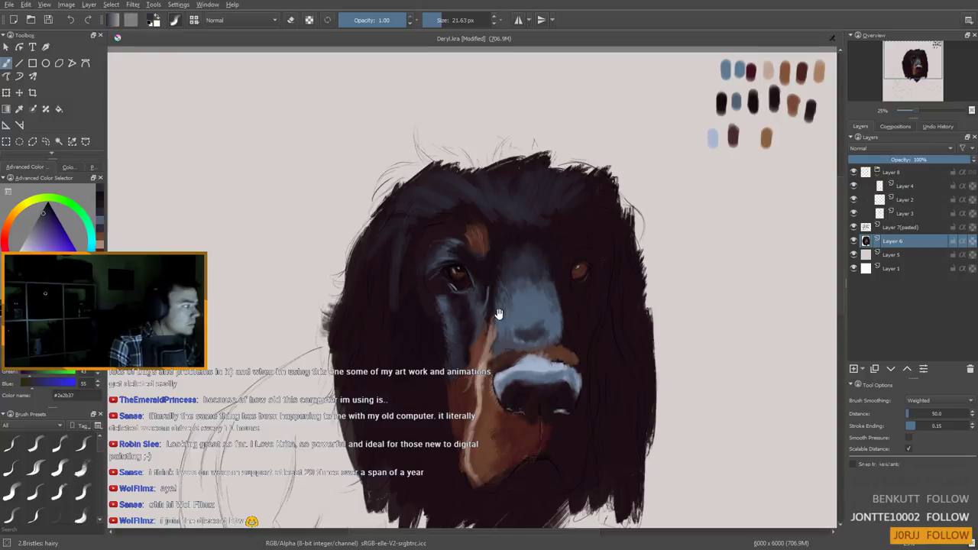
pyautogui.moveTo(512, 310); pyautogui.dragTo(534, 289)
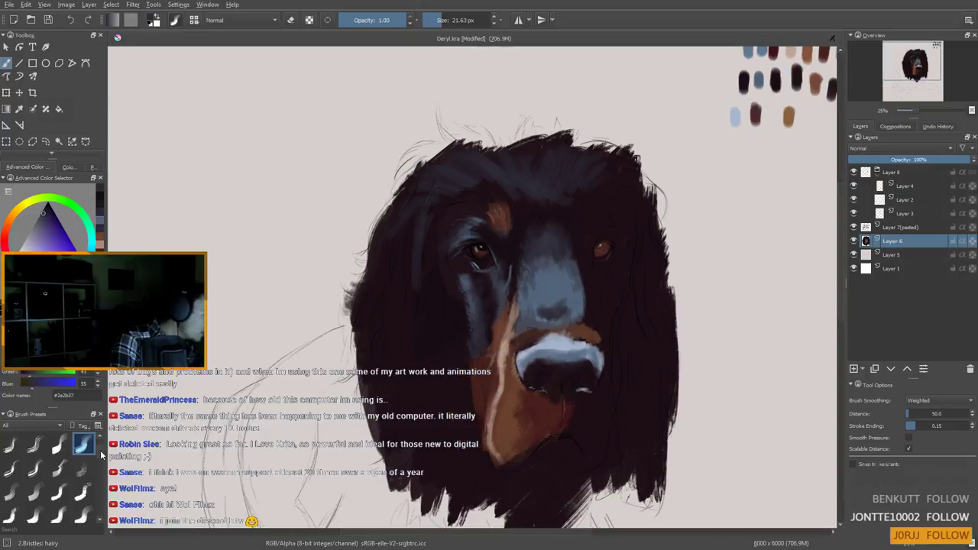
# Try the Bristles dirty1 and dirty2 brushes with a test stroke beside the head and undo it
pyautogui.scroll(-3, 101, 456)
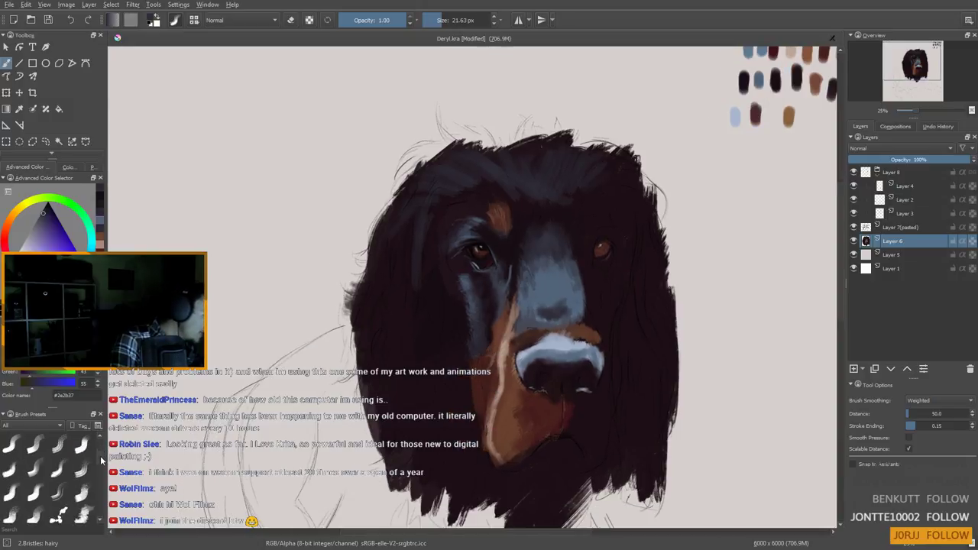
pyautogui.scroll(-5, 101, 459)
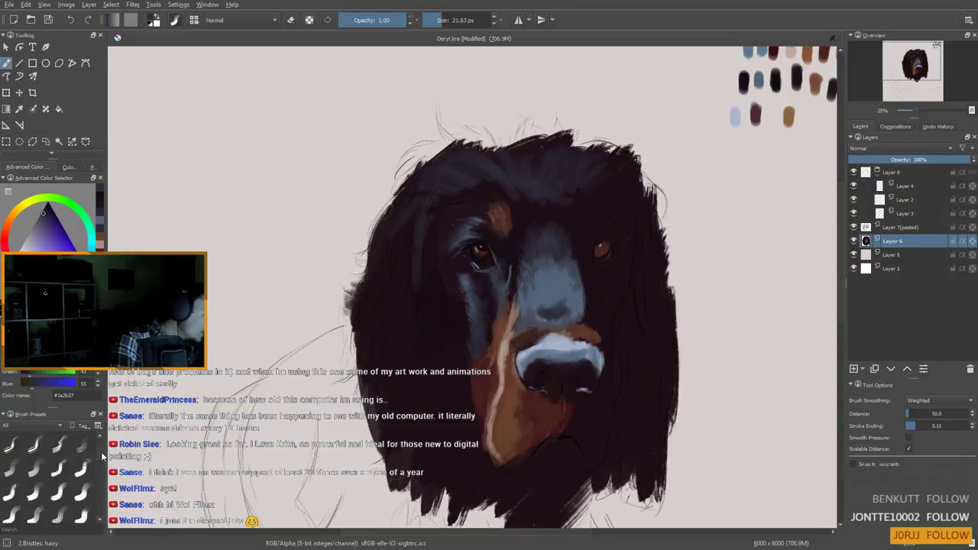
pyautogui.scroll(2, 102, 452)
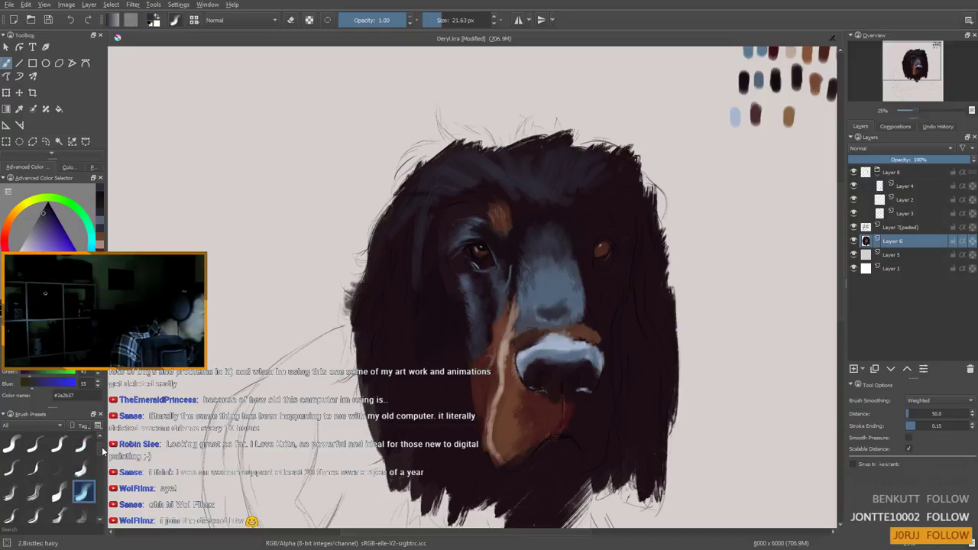
pyautogui.click(13, 493)
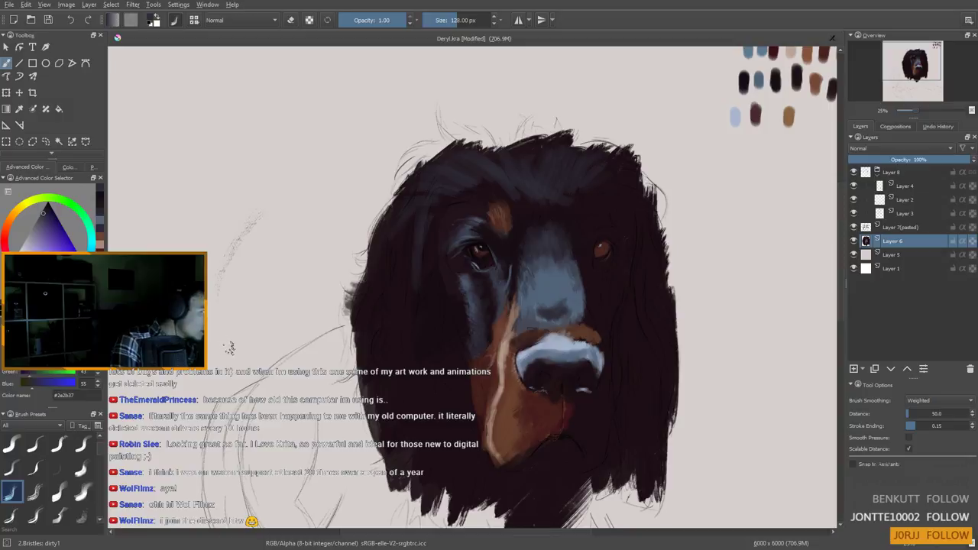
pyautogui.click(38, 496)
pyautogui.moveTo(293, 186); pyautogui.dragTo(225, 305)
pyautogui.hotkey('ctrl', 'z')
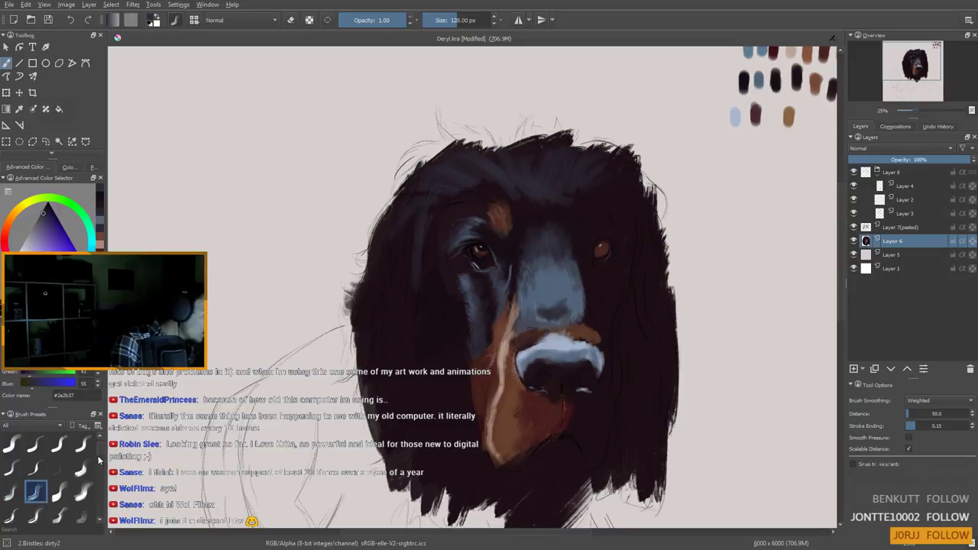
# Test other bristle brushes, including multistroke-texture, and choose the Bristles multistroke2 preset
pyautogui.scroll(-1, 103, 454)
pyautogui.click(35, 470)
pyautogui.click(12, 493)
pyautogui.click(11, 469)
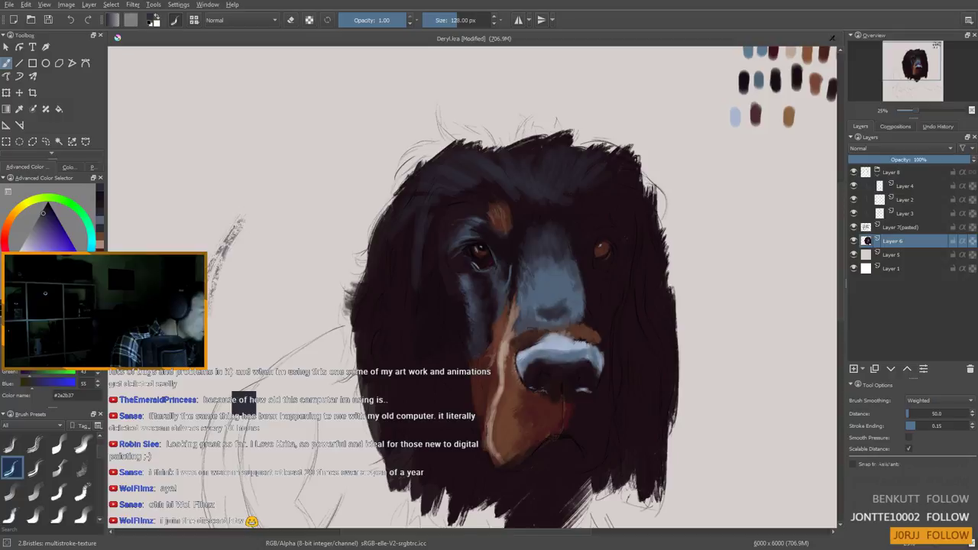
pyautogui.click(34, 468)
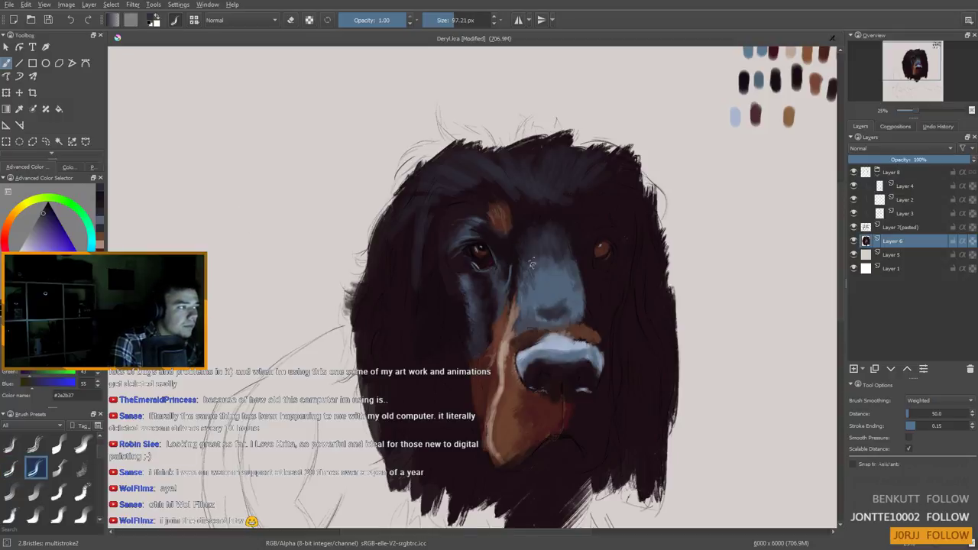
# Blend fur texture into the muzzle bridge with sampled near-black and slate blue tones, using the bristle brush at about 97 px
pyautogui.keyDown('ctrl'); pyautogui.click(515, 231); pyautogui.keyUp('ctrl')
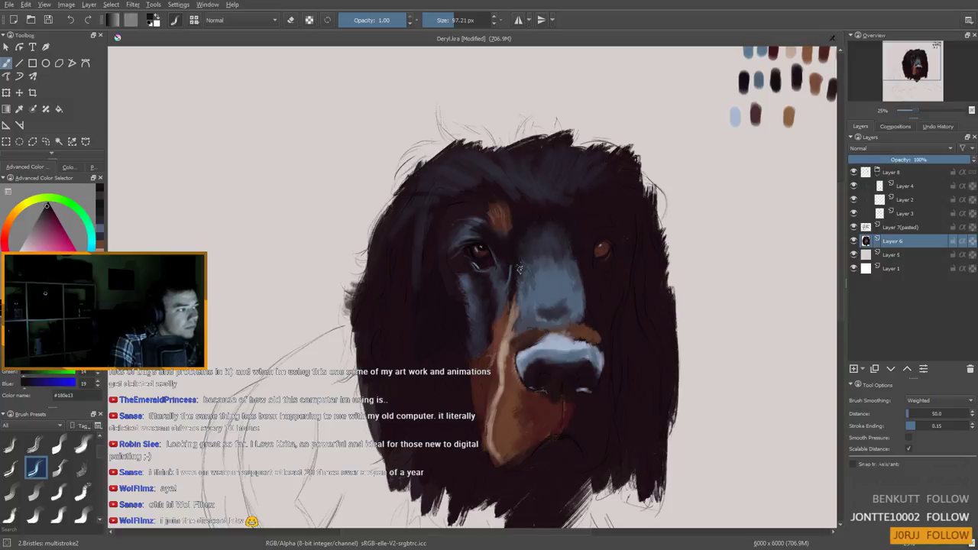
pyautogui.keyDown('ctrl'); pyautogui.click(519, 278); pyautogui.keyUp('ctrl')
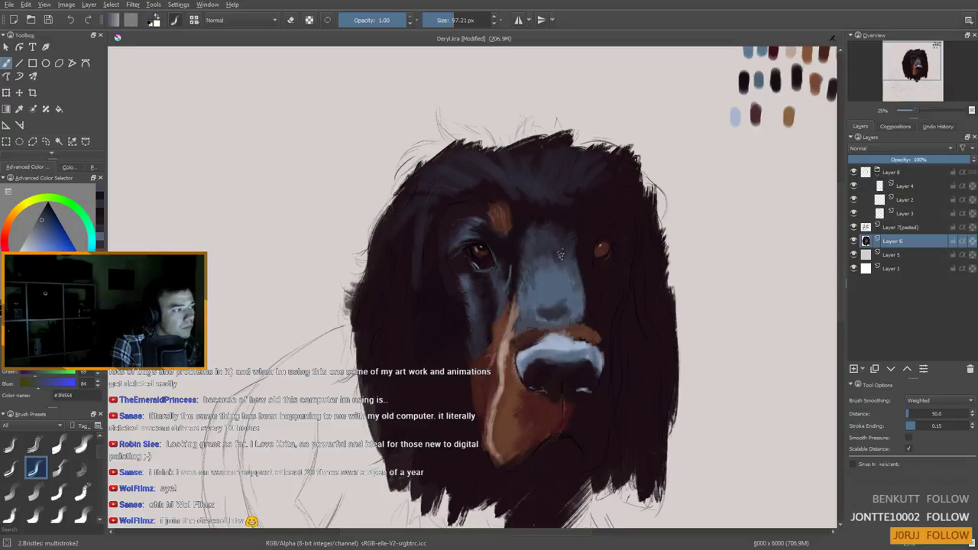
pyautogui.keyDown('ctrl'); pyautogui.click(579, 313); pyautogui.keyUp('ctrl')
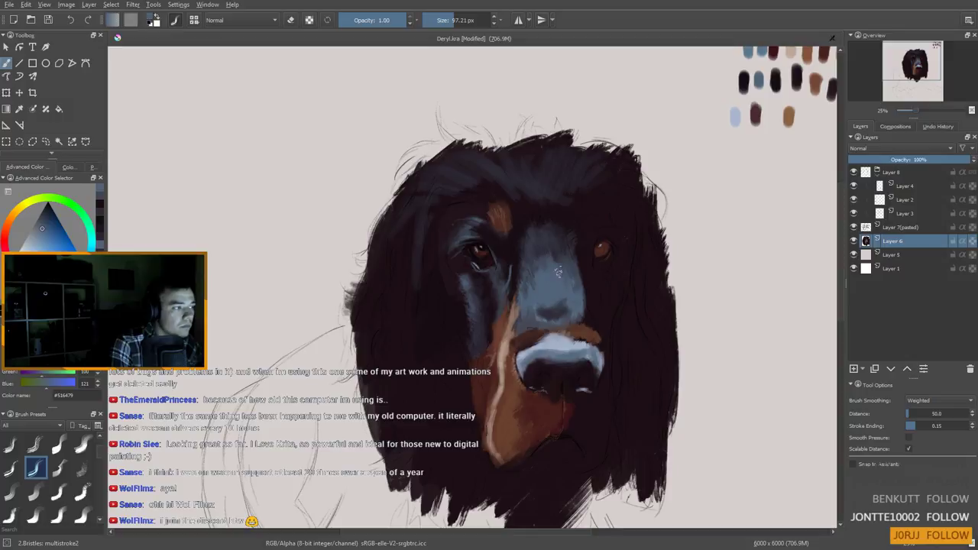
pyautogui.keyDown('ctrl'); pyautogui.click(559, 257); pyautogui.keyUp('ctrl')
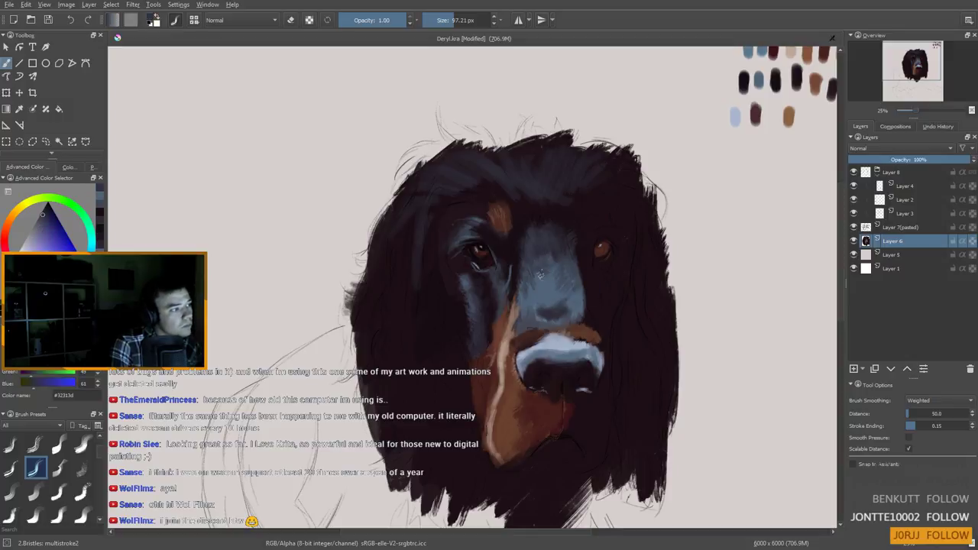
pyautogui.keyDown('ctrl'); pyautogui.click(559, 286); pyautogui.keyUp('ctrl')
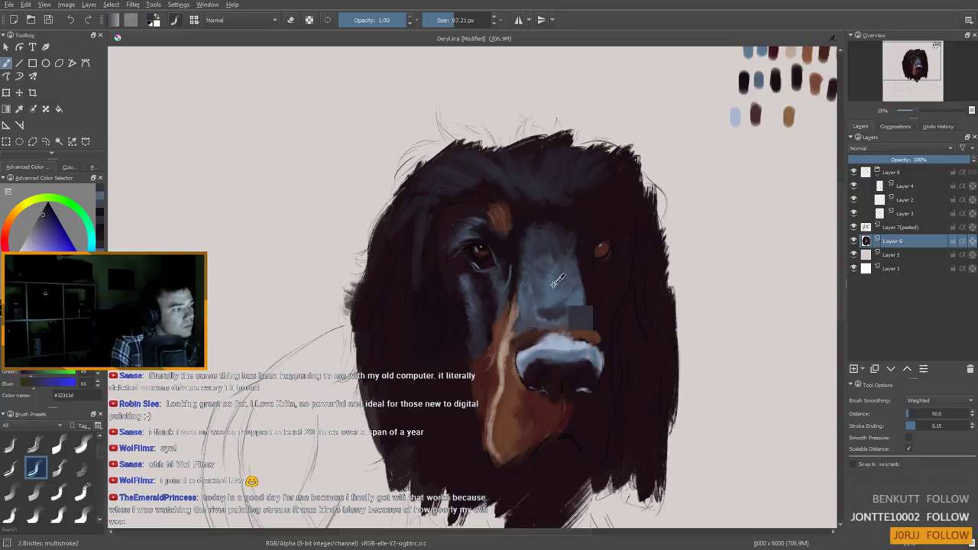
pyautogui.moveTo(555, 278); pyautogui.dragTo(549, 280)
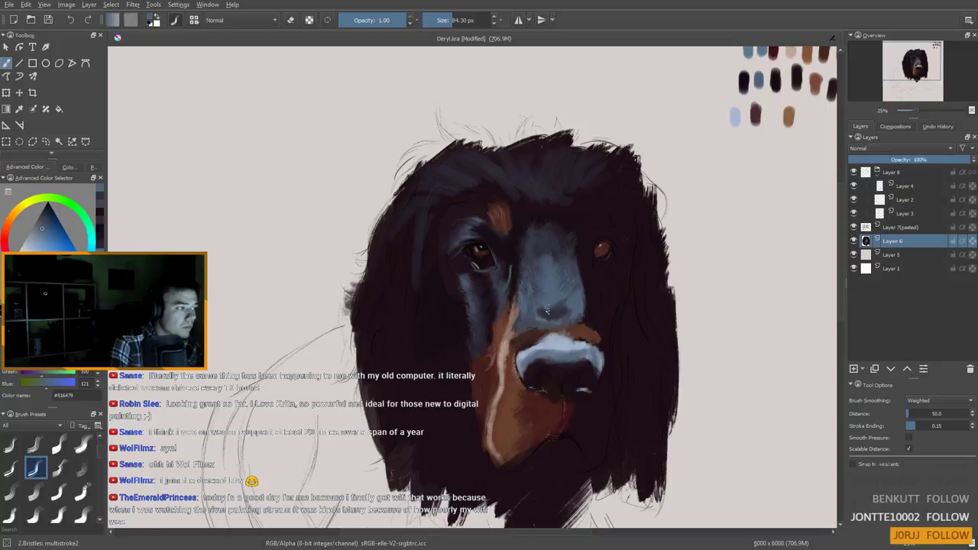
# Soften the dark patch above the nose and the upper muzzle bridge with sampled dark slate at about 84 px, undoing one stroke
pyautogui.keyDown('ctrl'); pyautogui.click(558, 307); pyautogui.keyUp('ctrl')
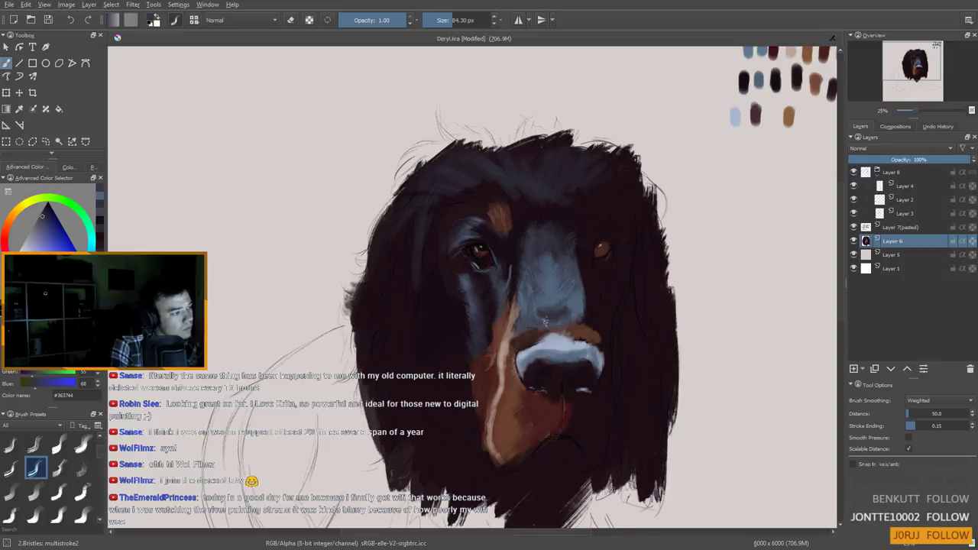
pyautogui.moveTo(524, 309); pyautogui.dragTo(524, 306)
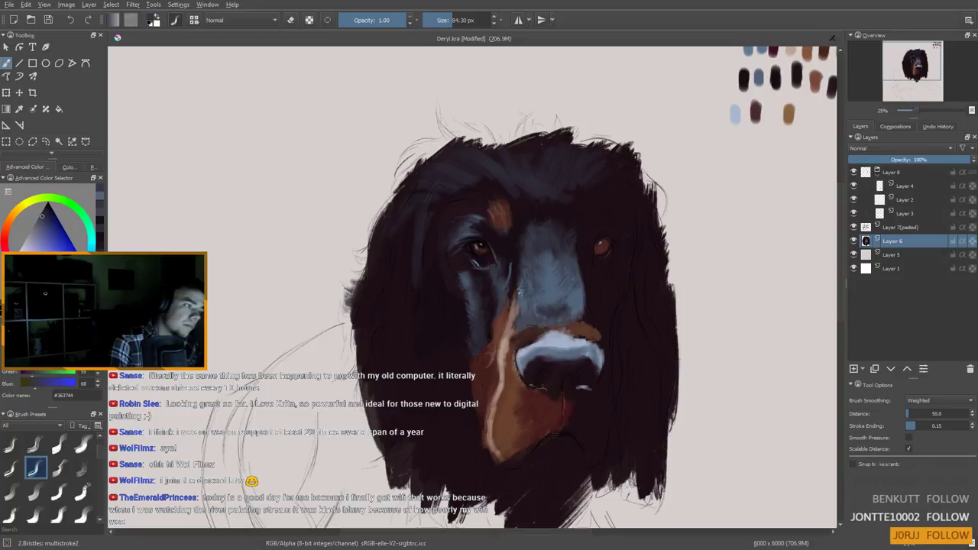
pyautogui.keyDown('ctrl'); pyautogui.click(552, 313); pyautogui.keyUp('ctrl')
pyautogui.moveTo(551, 312); pyautogui.dragTo(555, 304)
pyautogui.keyDown('ctrl'); pyautogui.click(513, 257); pyautogui.keyUp('ctrl')
pyautogui.keyDown('ctrl'); pyautogui.click(547, 234); pyautogui.keyUp('ctrl')
pyautogui.keyDown('ctrl'); pyautogui.click(555, 229); pyautogui.keyUp('ctrl')
pyautogui.hotkey('ctrl', 'z')
pyautogui.keyDown('ctrl'); pyautogui.click(554, 312); pyautogui.keyUp('ctrl')
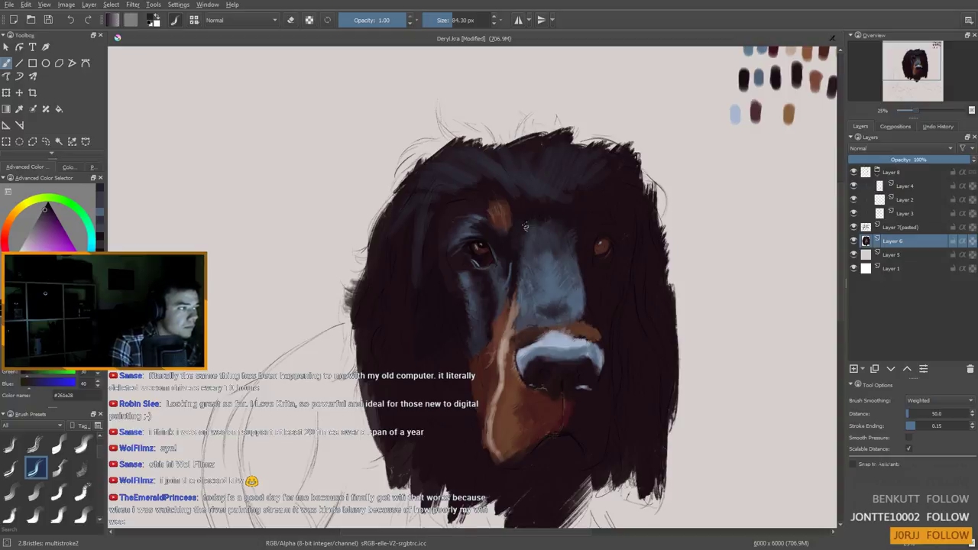
# Shape the dark fur between the tan brow spot and left eye with sampled near-black and dark slate, reducing the brush to about 23 px
pyautogui.keyDown('ctrl'); pyautogui.click(488, 202); pyautogui.keyUp('ctrl')
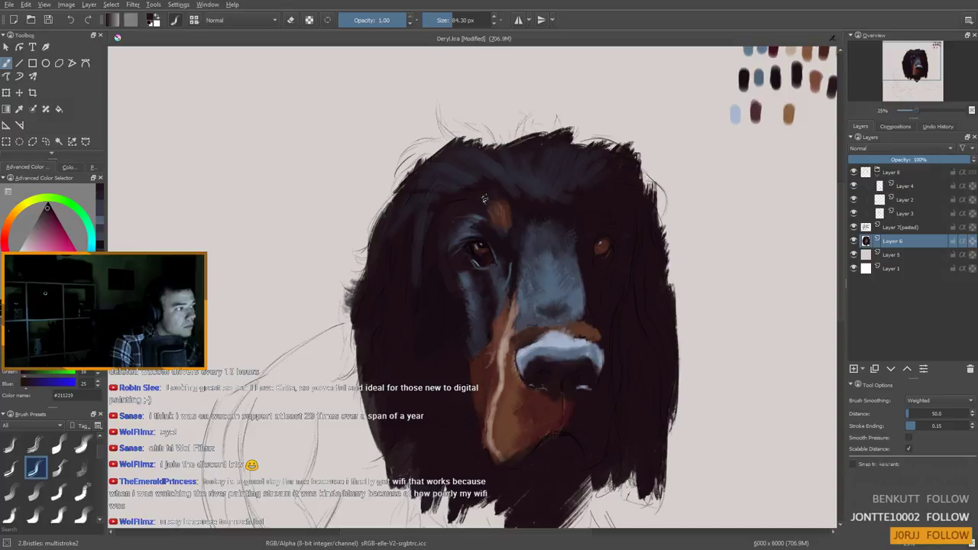
pyautogui.keyDown('ctrl'); pyautogui.click(495, 197); pyautogui.keyUp('ctrl')
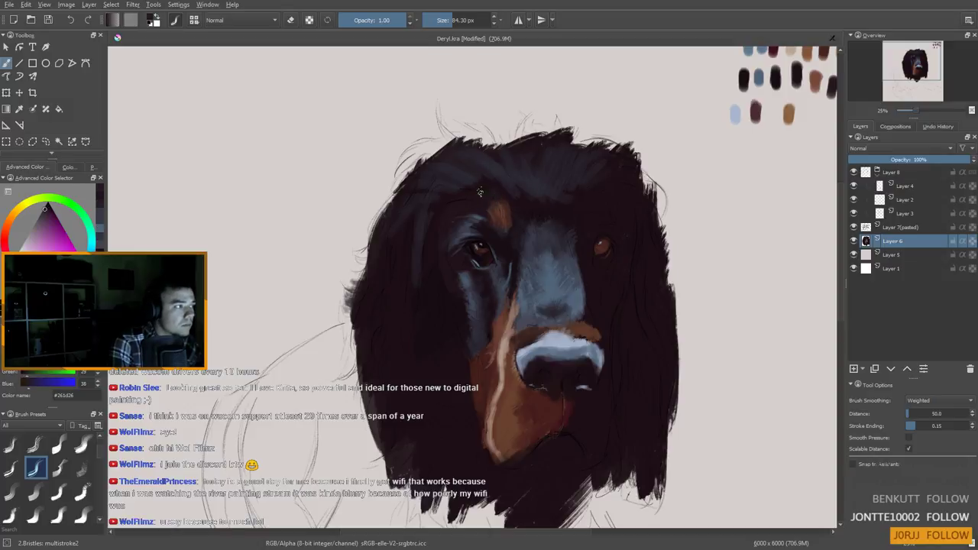
pyautogui.keyDown('ctrl'); pyautogui.click(520, 199); pyautogui.keyUp('ctrl')
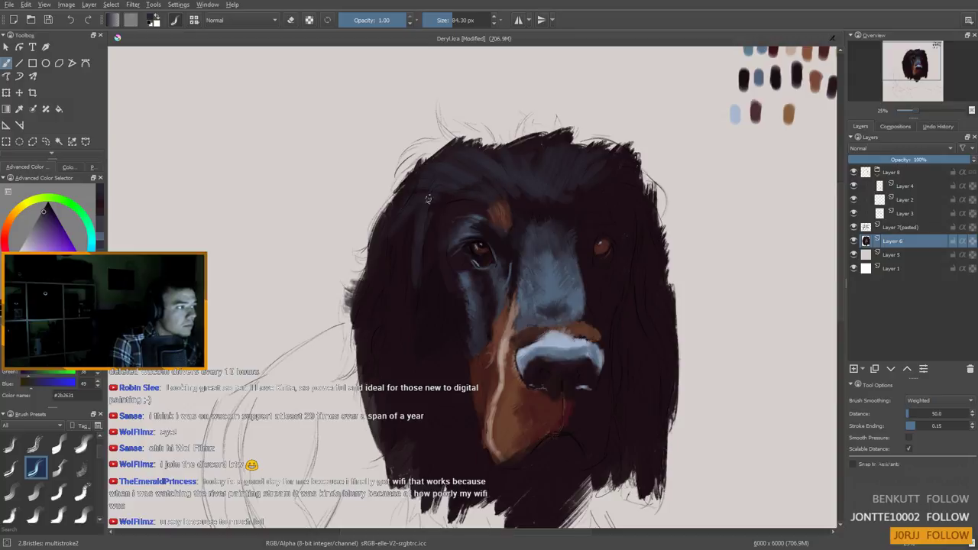
pyautogui.keyDown('ctrl'); pyautogui.click(474, 220); pyautogui.keyUp('ctrl')
pyautogui.press('[')
pyautogui.moveTo(474, 217); pyautogui.dragTo(479, 213)
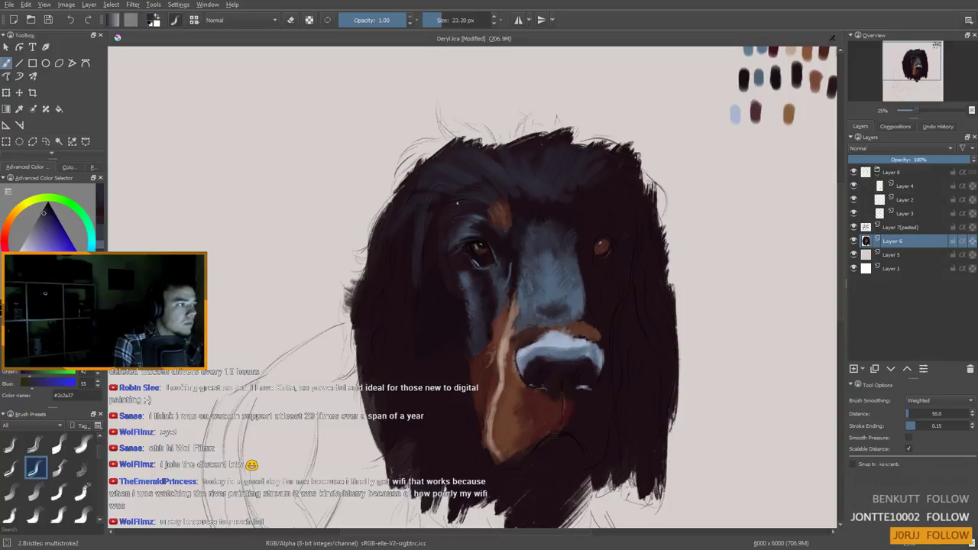
pyautogui.keyDown('ctrl'); pyautogui.click(461, 204); pyautogui.keyUp('ctrl')
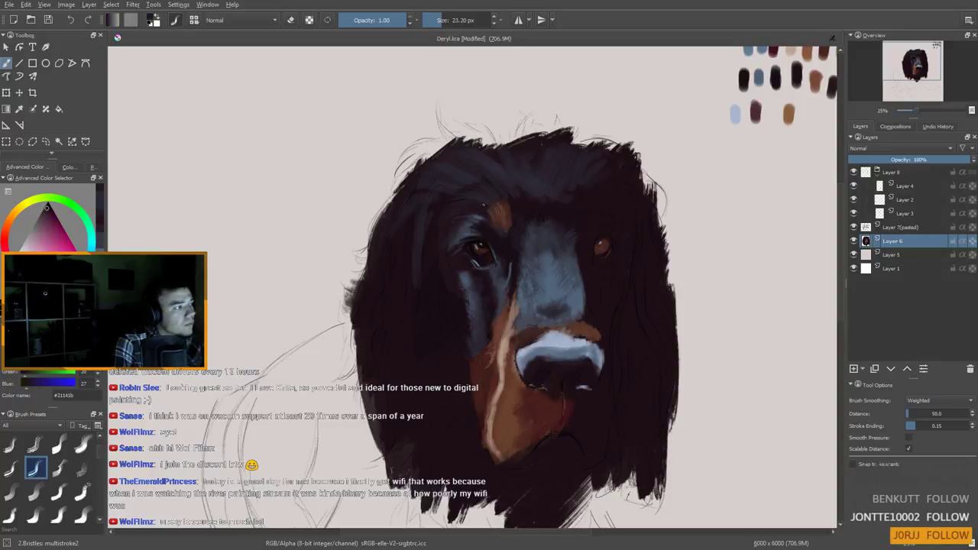
pyautogui.keyDown('ctrl'); pyautogui.click(467, 204); pyautogui.keyUp('ctrl')
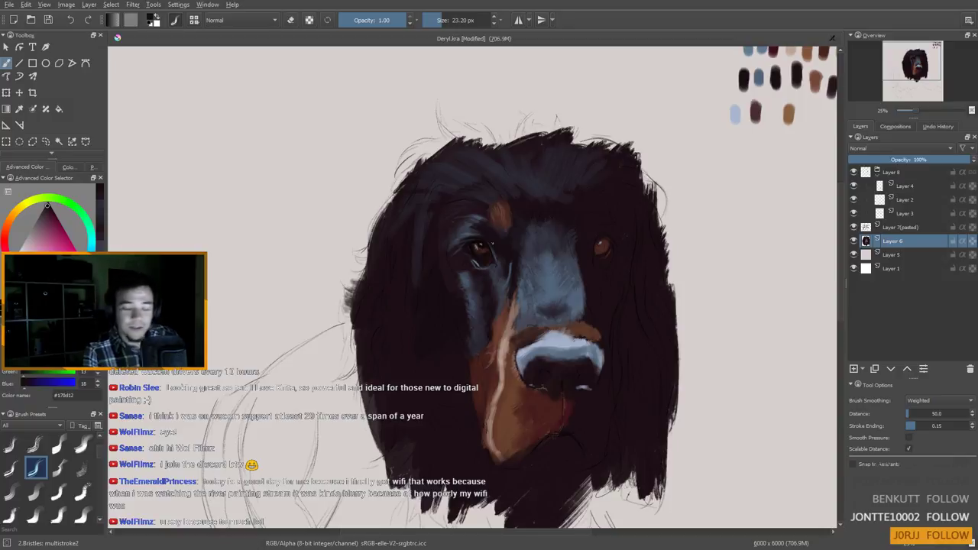
# Switch to Discord to check the general channel's new messages and online members, and return to the painting
pyautogui.press('super')
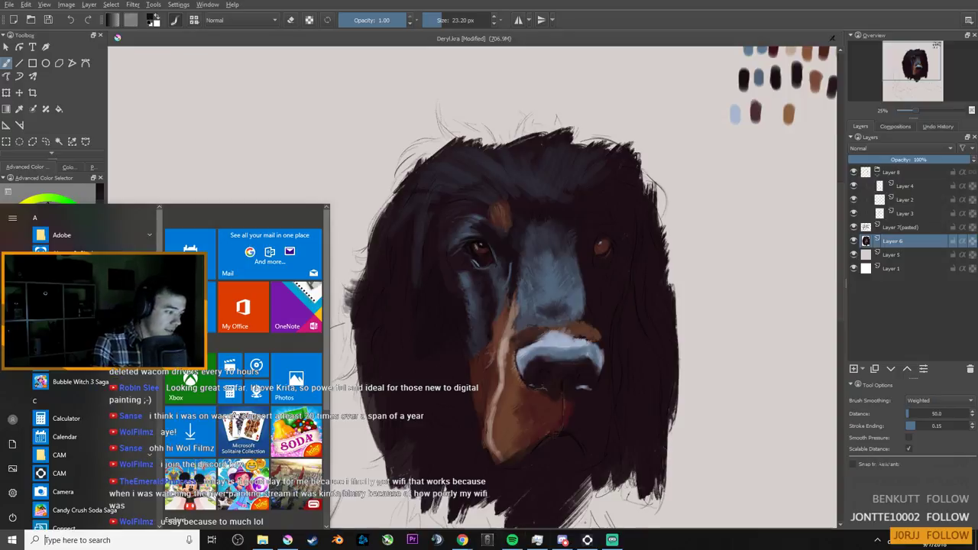
pyautogui.click(563, 541)
pyautogui.moveTo(505, 65); pyautogui.dragTo(540, 78)
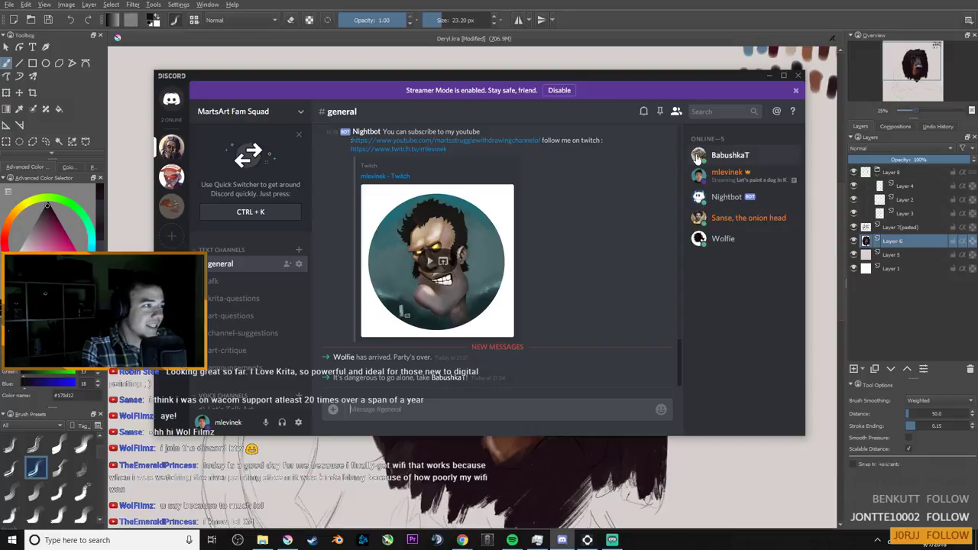
pyautogui.click(770, 77)
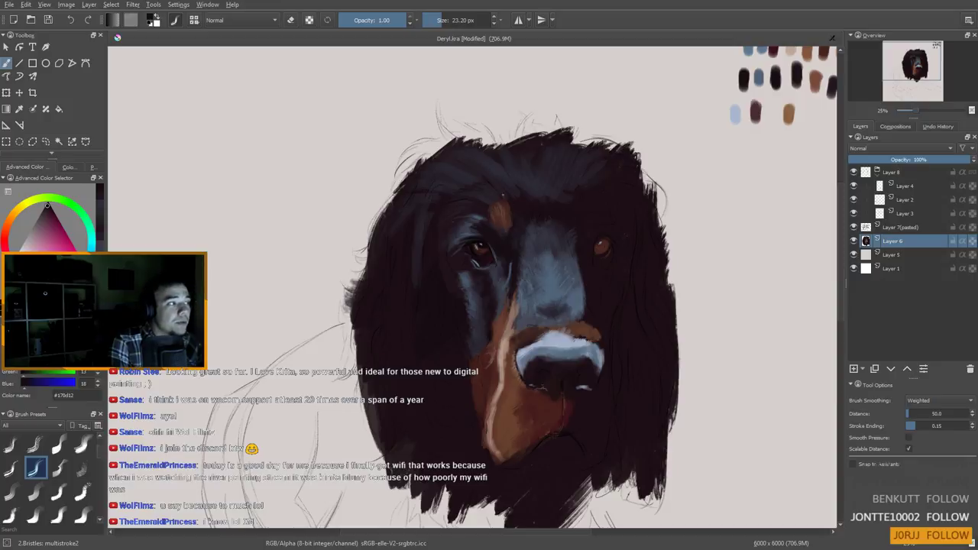
# Sample slate blue from the muzzle bridge and check the head in a mirrored canvas view, restoring the normal orientation
pyautogui.keyDown('ctrl'); pyautogui.click(546, 288); pyautogui.keyUp('ctrl')
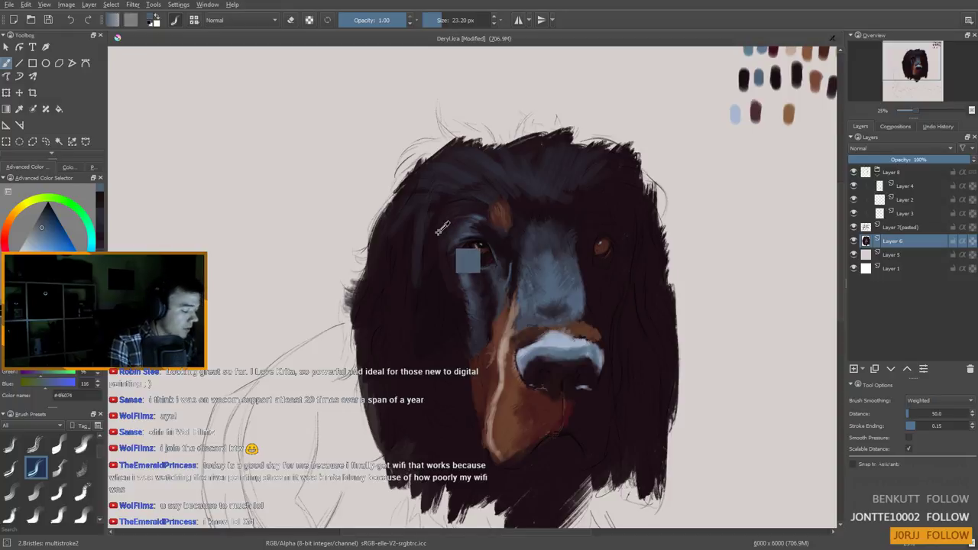
pyautogui.hotkey('ctrl', 'm')
pyautogui.click(889, 101)
pyautogui.press('m')
pyautogui.press('m')
pyautogui.moveTo(538, 220); pyautogui.dragTo(540, 209)
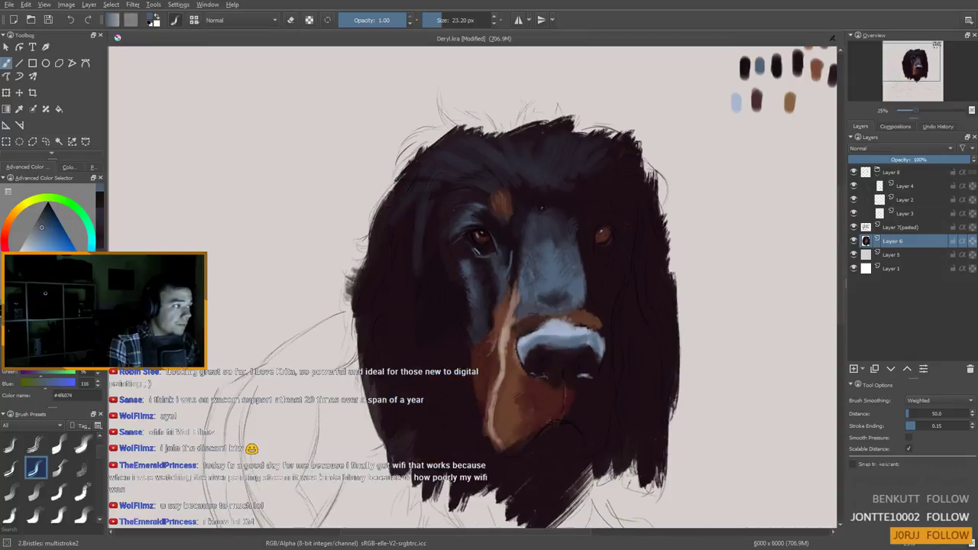
# Refine the left eye's iris edge and outer corner with sampled near-black and slate blue at about 23 px
pyautogui.keyDown('ctrl'); pyautogui.click(483, 235); pyautogui.keyUp('ctrl')
pyautogui.keyDown('ctrl'); pyautogui.click(487, 229); pyautogui.keyUp('ctrl')
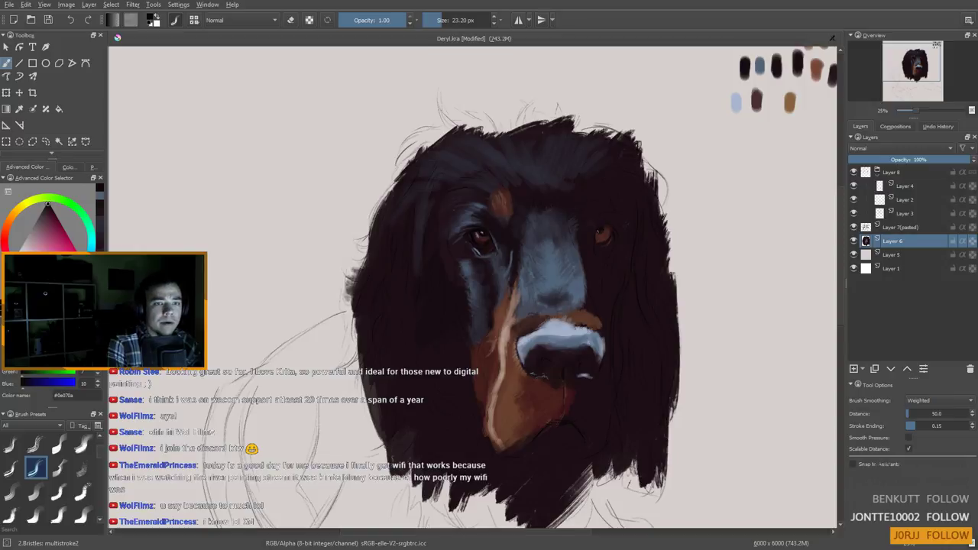
pyautogui.press('ctrl')
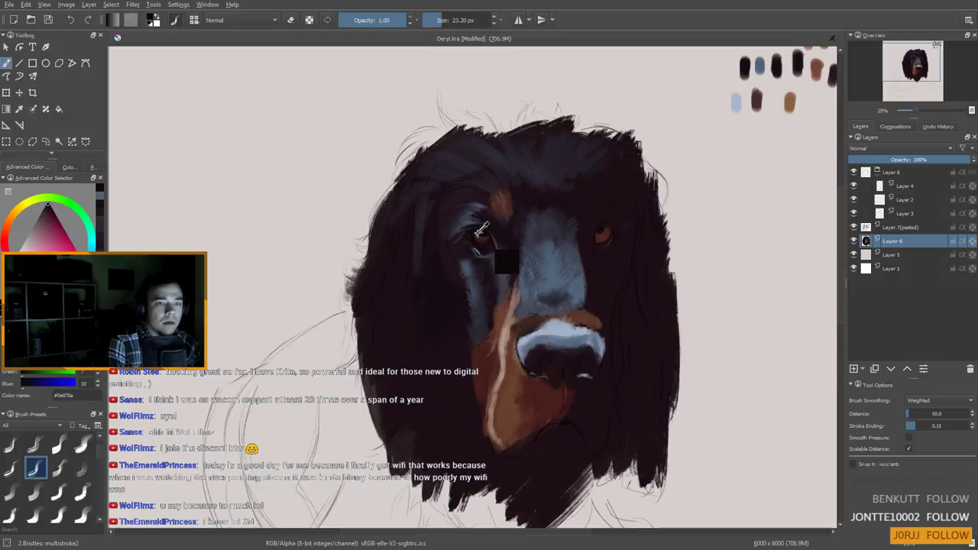
pyautogui.keyDown('ctrl'); pyautogui.click(474, 234); pyautogui.keyUp('ctrl')
pyautogui.keyDown('ctrl'); pyautogui.click(470, 232); pyautogui.keyUp('ctrl')
pyautogui.keyDown('ctrl'); pyautogui.click(471, 229); pyautogui.keyUp('ctrl')
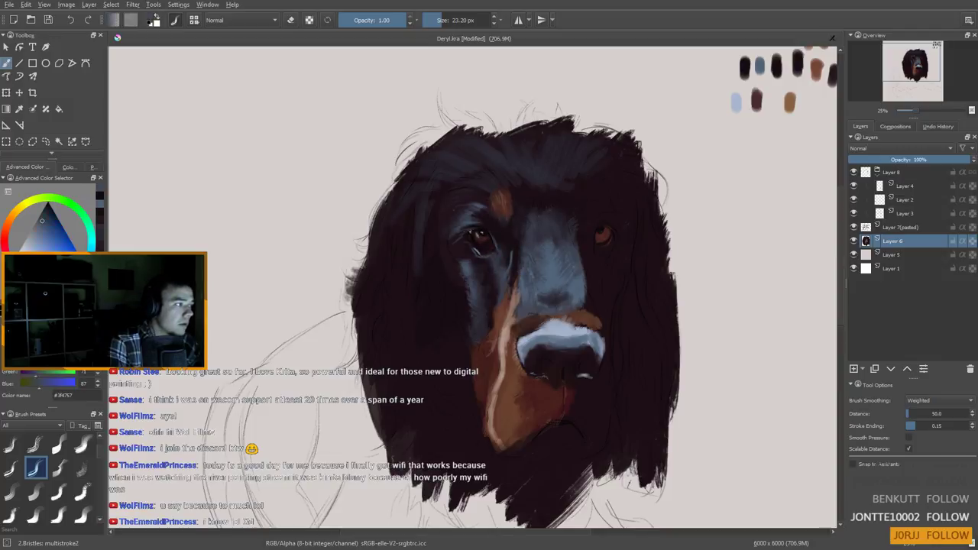
pyautogui.keyDown('ctrl'); pyautogui.click(471, 233); pyautogui.keyUp('ctrl')
pyautogui.keyDown('ctrl'); pyautogui.click(468, 233); pyautogui.keyUp('ctrl')
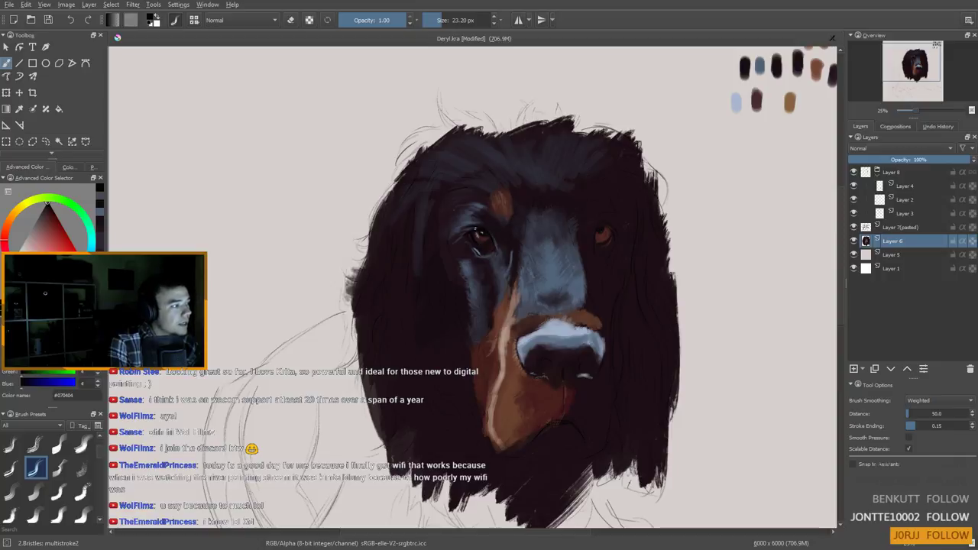
# Darken the left eye's upper lid line and crease with sampled near-black tones, reducing the brush to about 15 px
pyautogui.keyDown('ctrl'); pyautogui.click(487, 226); pyautogui.keyUp('ctrl')
pyautogui.keyDown('ctrl'); pyautogui.click(479, 227); pyautogui.keyUp('ctrl')
pyautogui.keyDown('ctrl'); pyautogui.click(462, 236); pyautogui.keyUp('ctrl')
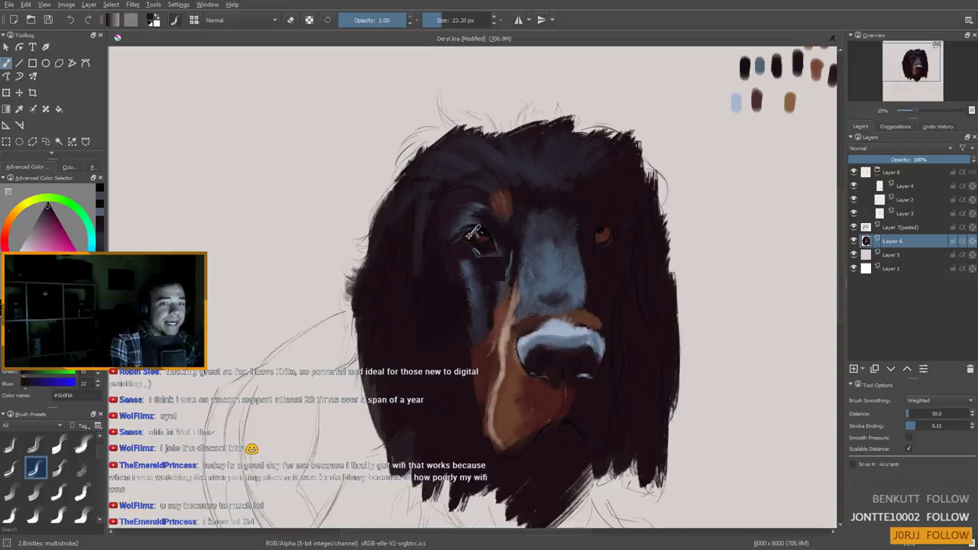
pyautogui.keyDown('ctrl'); pyautogui.click(478, 226); pyautogui.keyUp('ctrl')
pyautogui.keyDown('ctrl'); pyautogui.click(480, 223); pyautogui.keyUp('ctrl')
pyautogui.keyDown('shift'); pyautogui.moveTo(481, 222); pyautogui.dragTo(482, 222); pyautogui.keyUp('shift')
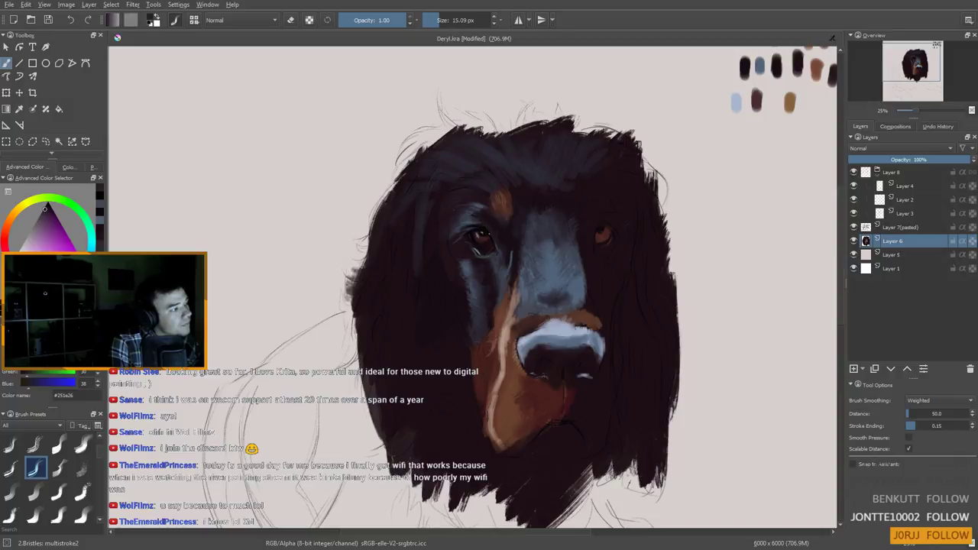
# Highlight the left eye's upper lid and outer corner with lighter slate blue sampled from the nose at about 10 px, balancing it with near-black
pyautogui.keyDown('ctrl'); pyautogui.click(474, 222); pyautogui.keyUp('ctrl')
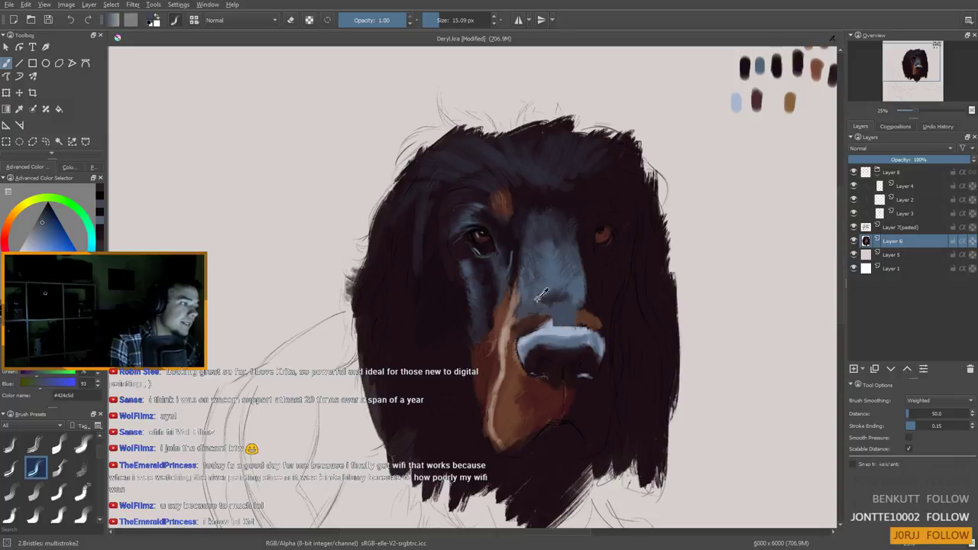
pyautogui.keyDown('ctrl'); pyautogui.click(548, 339); pyautogui.keyUp('ctrl')
pyautogui.press('[')
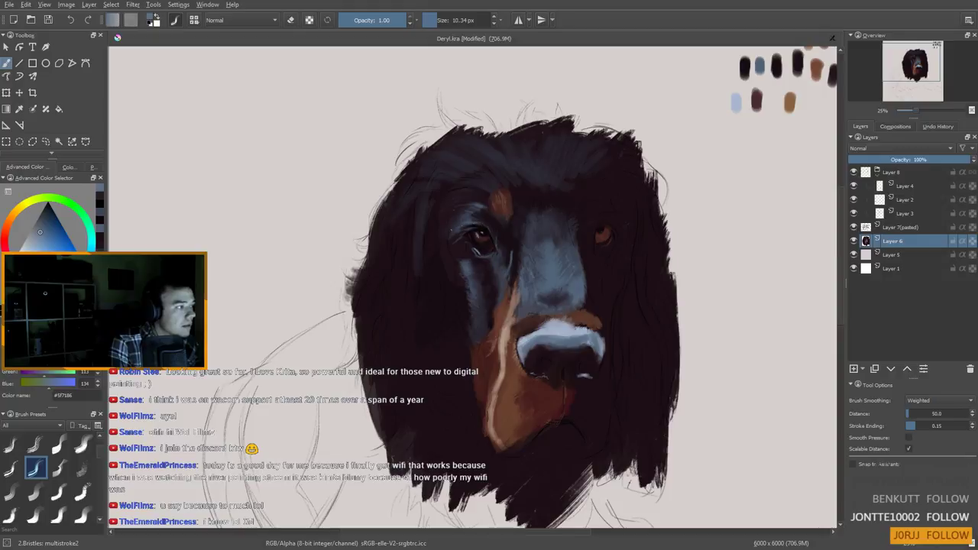
pyautogui.keyDown('ctrl'); pyautogui.click(481, 221); pyautogui.keyUp('ctrl')
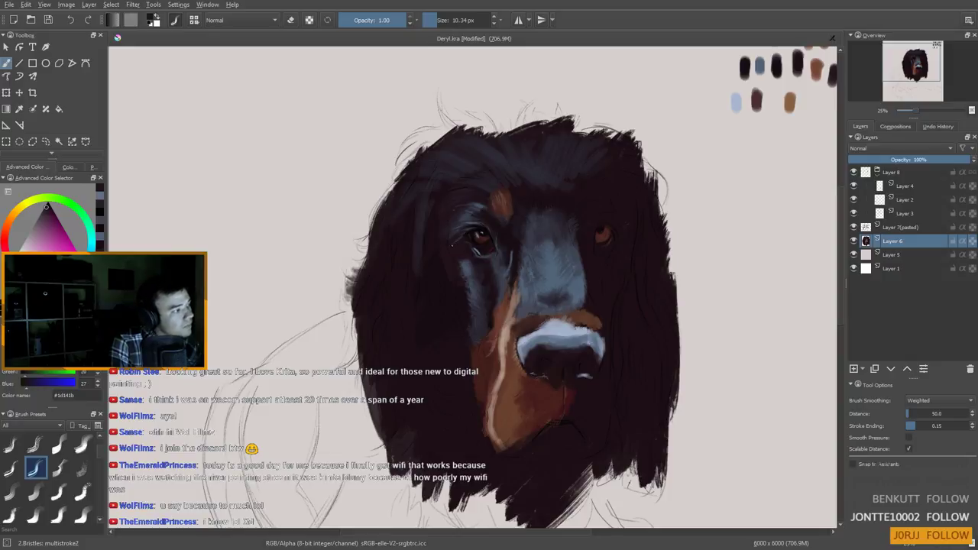
# Shape the fur under the left eye's outer corner with near-black at about 35 px and slate blue at about 27 px
pyautogui.keyDown('ctrl'); pyautogui.click(447, 267); pyautogui.keyUp('ctrl')
pyautogui.moveTo(450, 245); pyautogui.dragTo(463, 246)
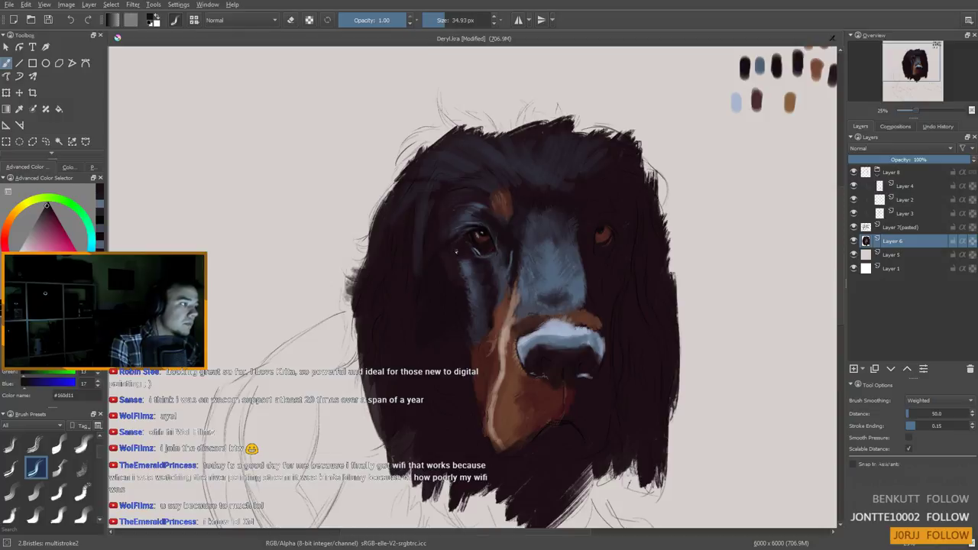
pyautogui.keyDown('ctrl'); pyautogui.click(472, 257); pyautogui.keyUp('ctrl')
pyautogui.moveTo(474, 254); pyautogui.dragTo(468, 248)
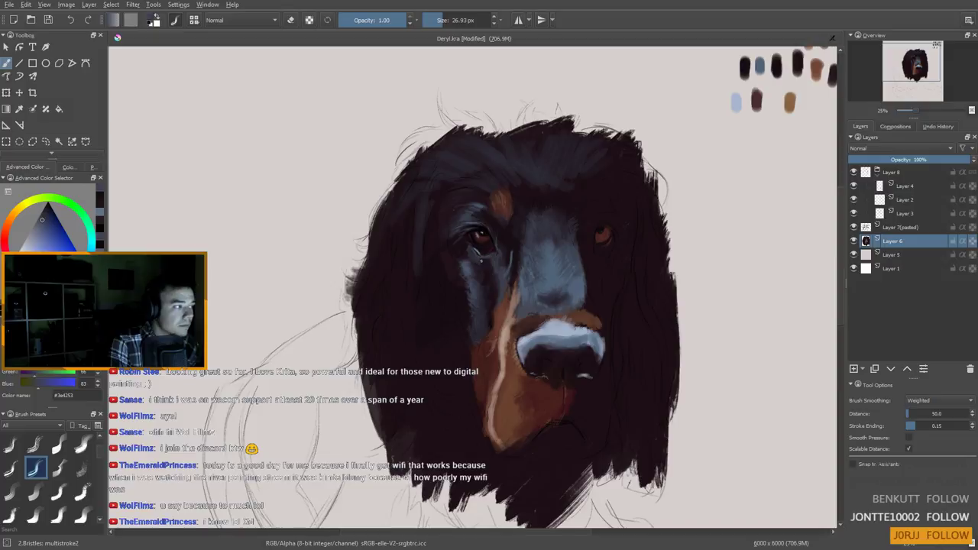
# Break up the blue cheek patch below the left eye into fur texture with sampled near-black and slate blue at about 53 px
pyautogui.keyDown('ctrl'); pyautogui.click(489, 279); pyautogui.keyUp('ctrl')
pyautogui.moveTo(476, 271); pyautogui.dragTo(486, 273)
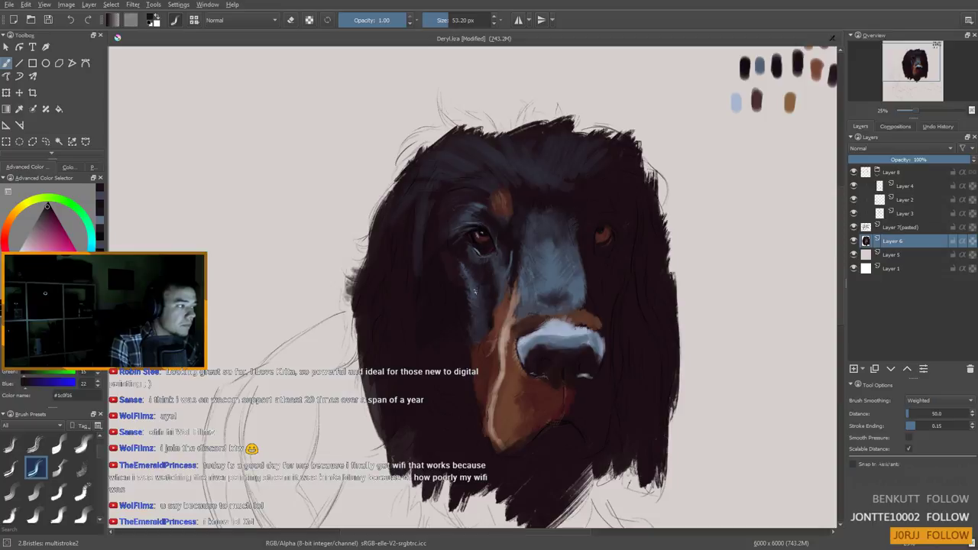
pyautogui.keyDown('ctrl'); pyautogui.click(474, 292); pyautogui.keyUp('ctrl')
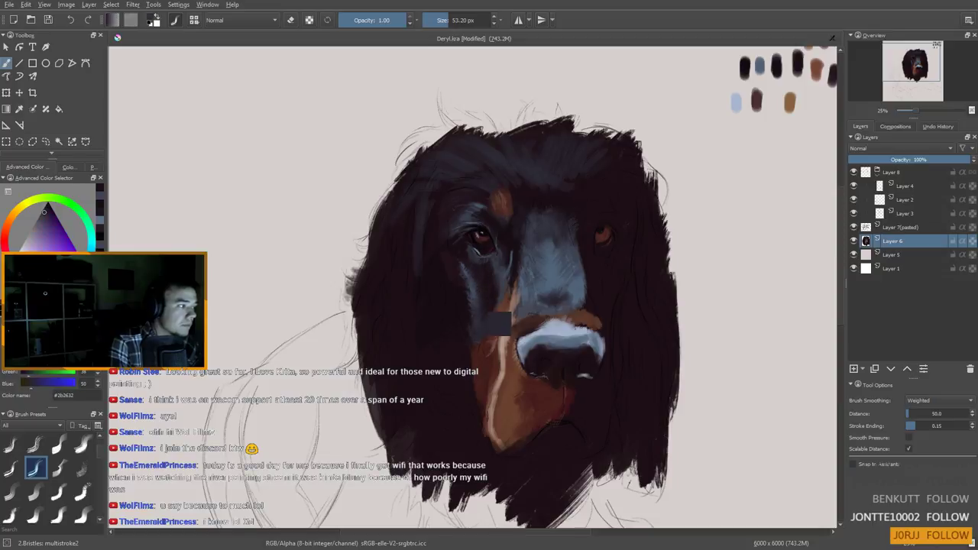
pyautogui.keyDown('ctrl'); pyautogui.click(470, 296); pyautogui.keyUp('ctrl')
pyautogui.moveTo(461, 280)
pyautogui.mouseDown()
pyautogui.moveTo(462, 267)
pyautogui.moveTo(464, 336)
pyautogui.mouseUp()
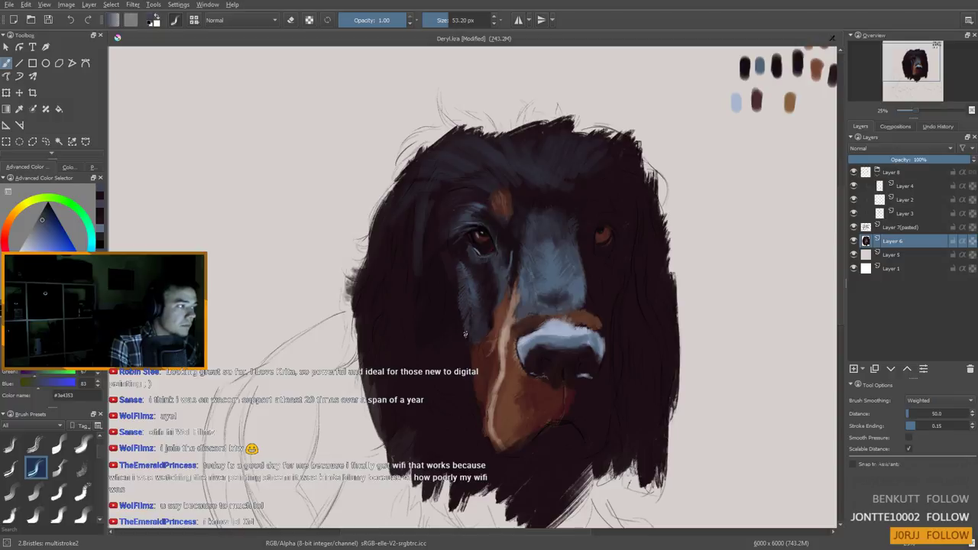
pyautogui.keyDown('ctrl'); pyautogui.click(483, 272); pyautogui.keyUp('ctrl')
pyautogui.moveTo(475, 269); pyautogui.dragTo(475, 299)
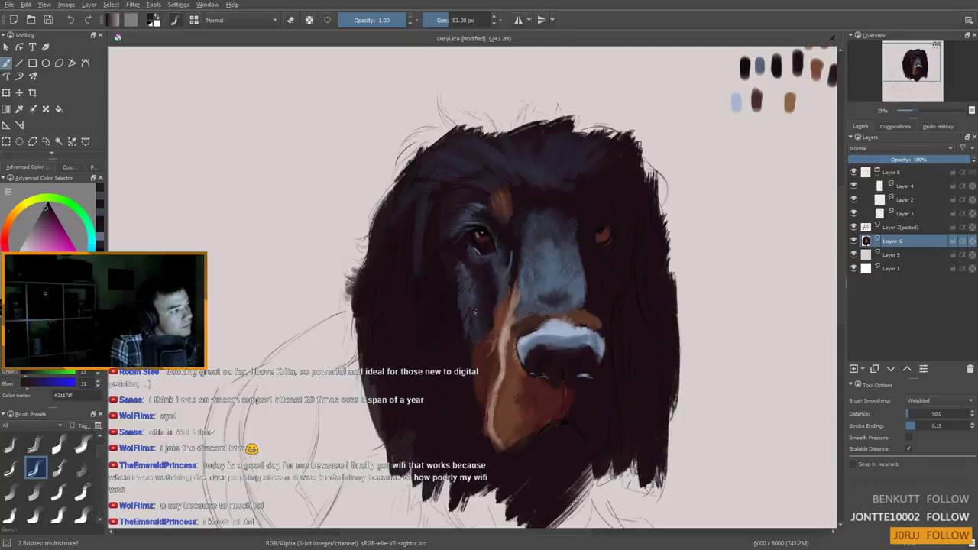
# Blend the lower edge of the blue cheek patch into the tan cheek with sampled dark violet and reddish brown at about 45 px
pyautogui.keyDown('ctrl'); pyautogui.click(467, 275); pyautogui.keyUp('ctrl')
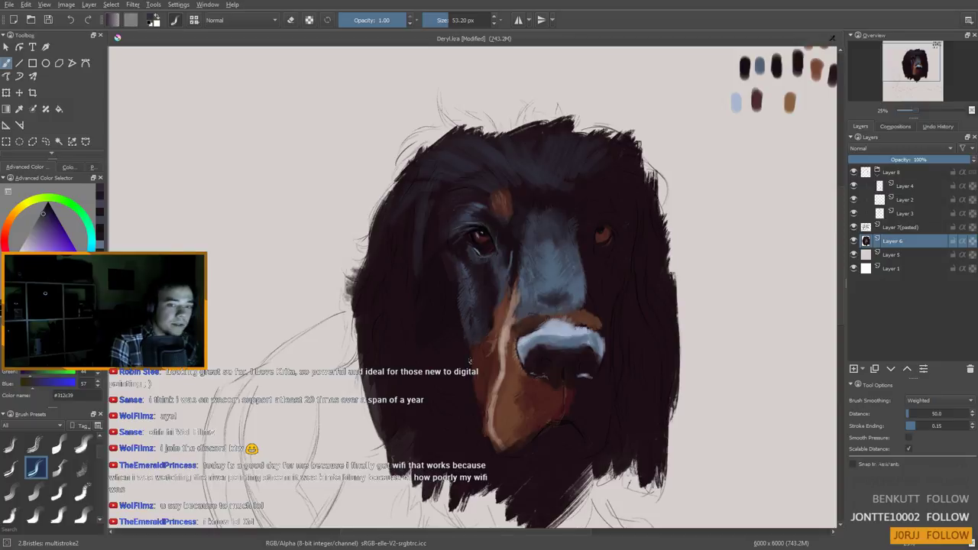
pyautogui.keyDown('ctrl'); pyautogui.click(501, 321); pyautogui.keyUp('ctrl')
pyautogui.keyDown('ctrl'); pyautogui.click(498, 326); pyautogui.keyUp('ctrl')
pyautogui.moveTo(470, 350); pyautogui.dragTo(468, 343)
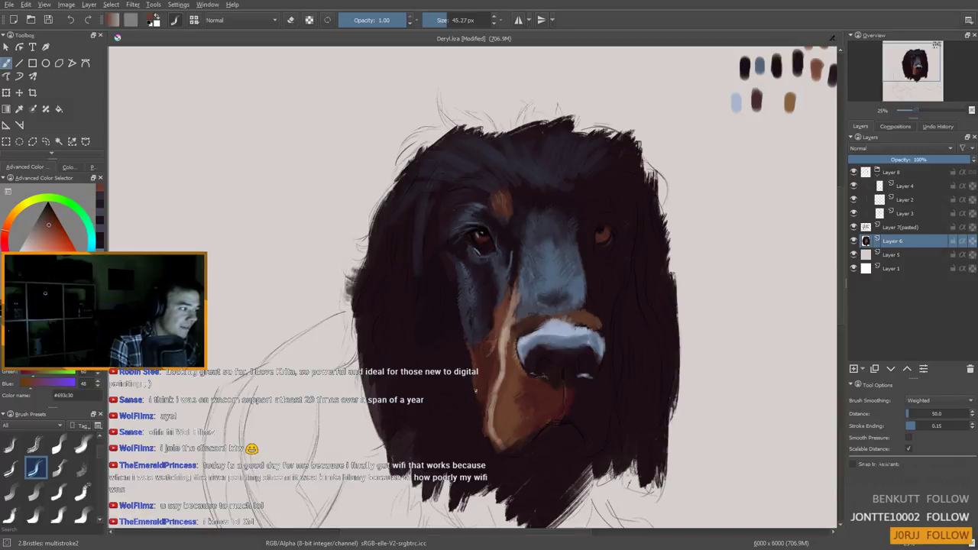
pyautogui.moveTo(506, 447); pyautogui.dragTo(483, 458)
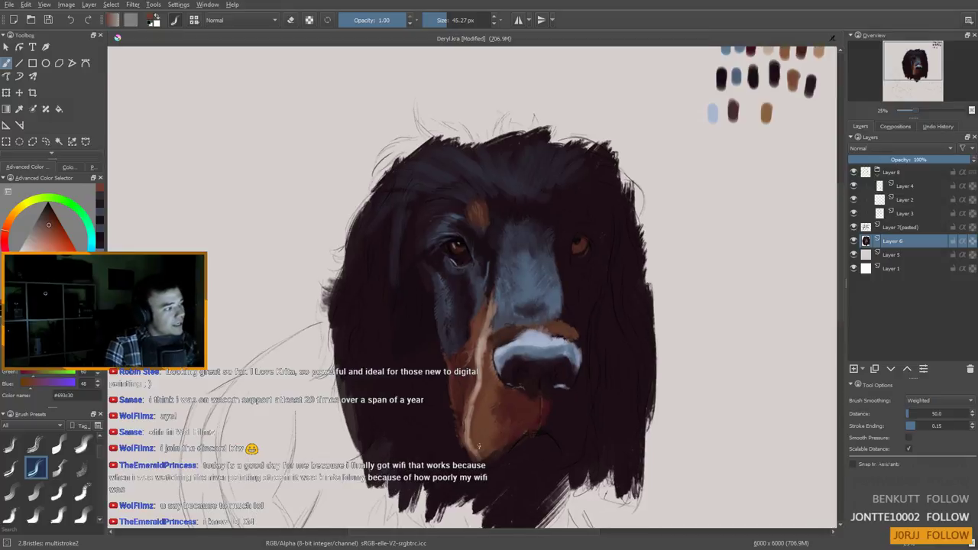
pyautogui.scroll(-3, 460, 407)
pyautogui.scroll(2, 465, 416)
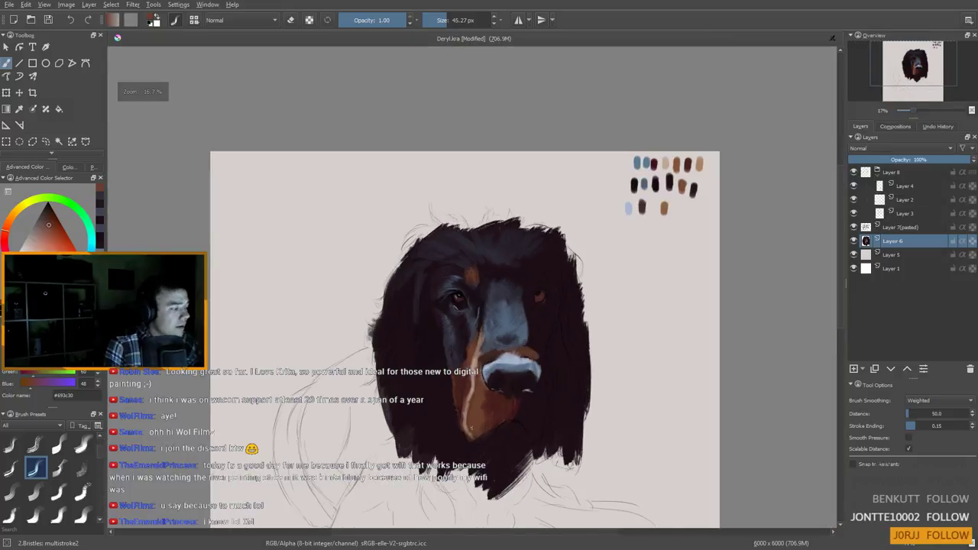
# Blend the upper muzzle bridge into the forehead with sampled slate blue and near-black, reducing the brush to about 23 px
pyautogui.keyDown('ctrl'); pyautogui.click(482, 336); pyautogui.keyUp('ctrl')
pyautogui.keyDown('ctrl'); pyautogui.click(488, 332); pyautogui.keyUp('ctrl')
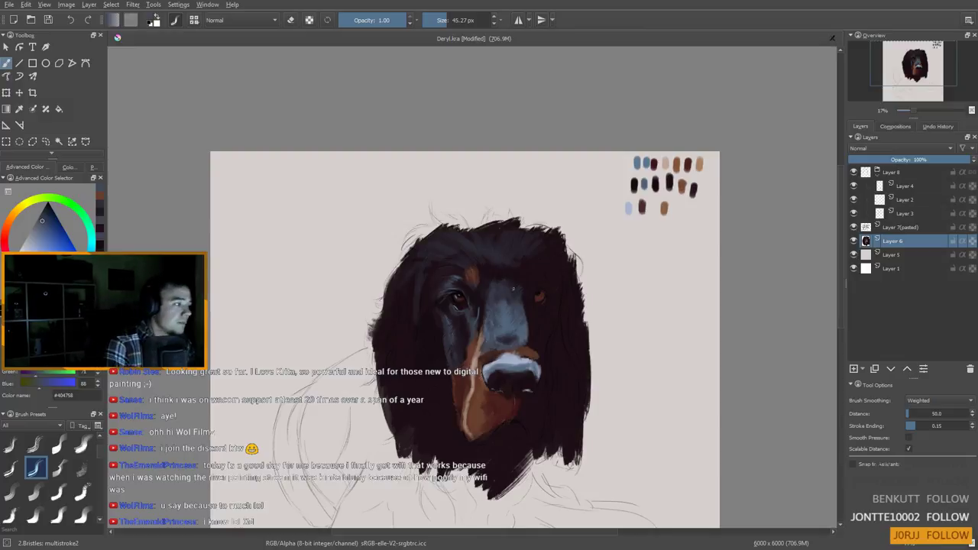
pyautogui.moveTo(523, 275); pyautogui.dragTo(531, 249)
pyautogui.keyDown('ctrl'); pyautogui.click(509, 250); pyautogui.keyUp('ctrl')
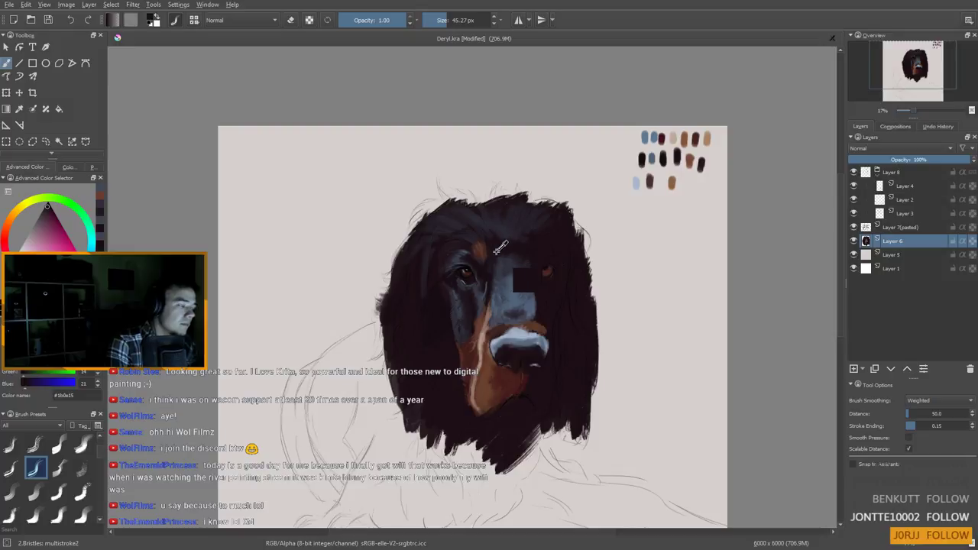
pyautogui.keyDown('ctrl'); pyautogui.click(515, 269); pyautogui.keyUp('ctrl')
pyautogui.moveTo(503, 246); pyautogui.dragTo(503, 239)
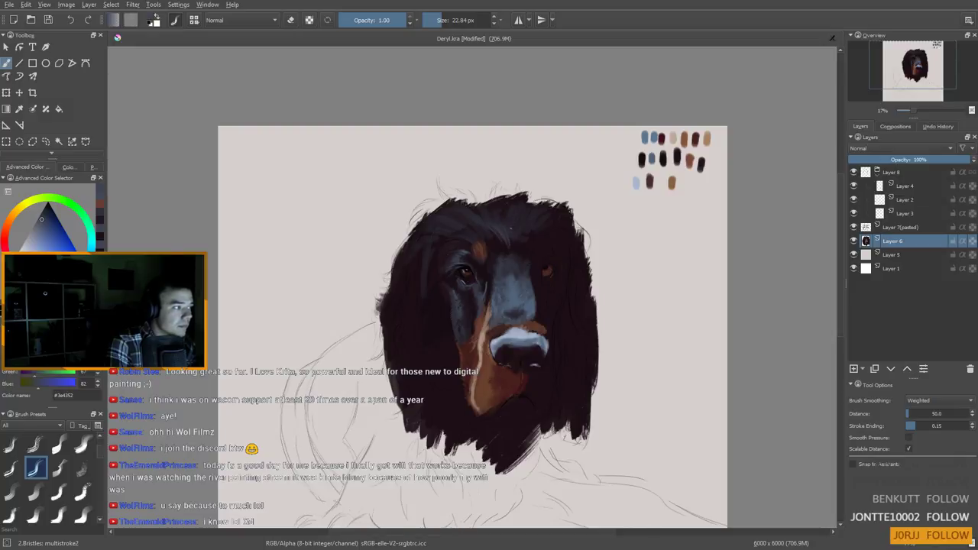
# Paint the right brow spot with sampled dark reddish brown at about 55 px and add a slate blue highlight beside it
pyautogui.keyDown('ctrl'); pyautogui.click(489, 379); pyautogui.keyUp('ctrl')
pyautogui.keyDown('ctrl'); pyautogui.click(504, 381); pyautogui.keyUp('ctrl')
pyautogui.moveTo(558, 251); pyautogui.dragTo(519, 299)
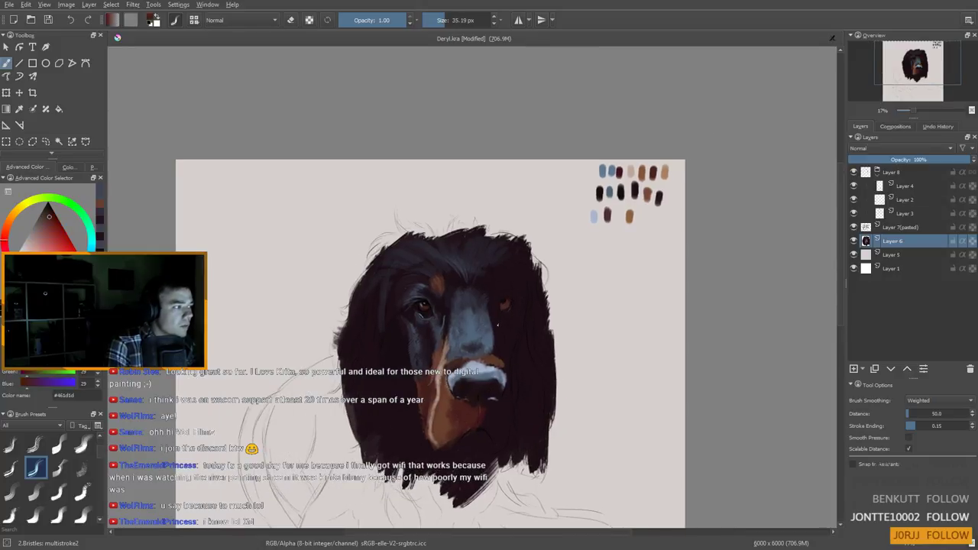
pyautogui.press(']')
pyautogui.press(']')
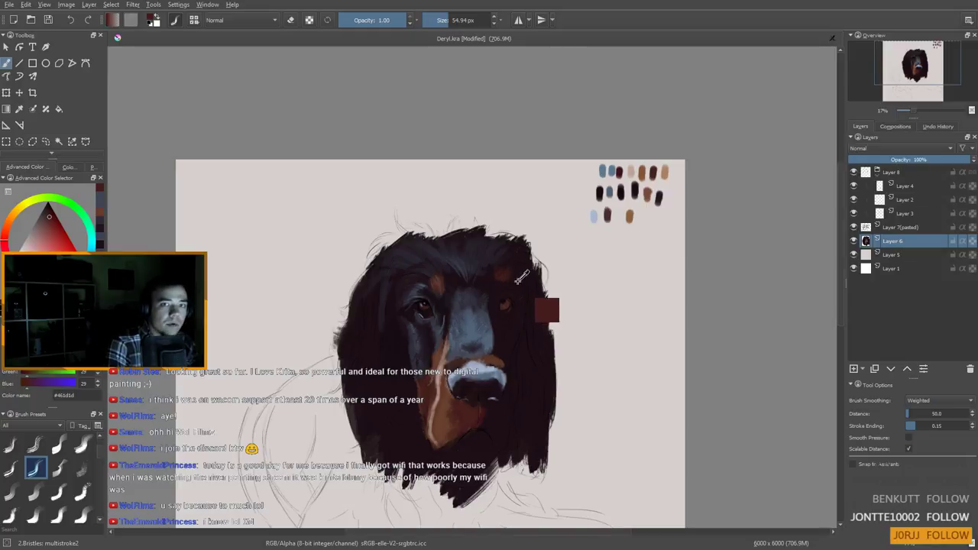
pyautogui.keyDown('ctrl'); pyautogui.click(485, 325); pyautogui.keyUp('ctrl')
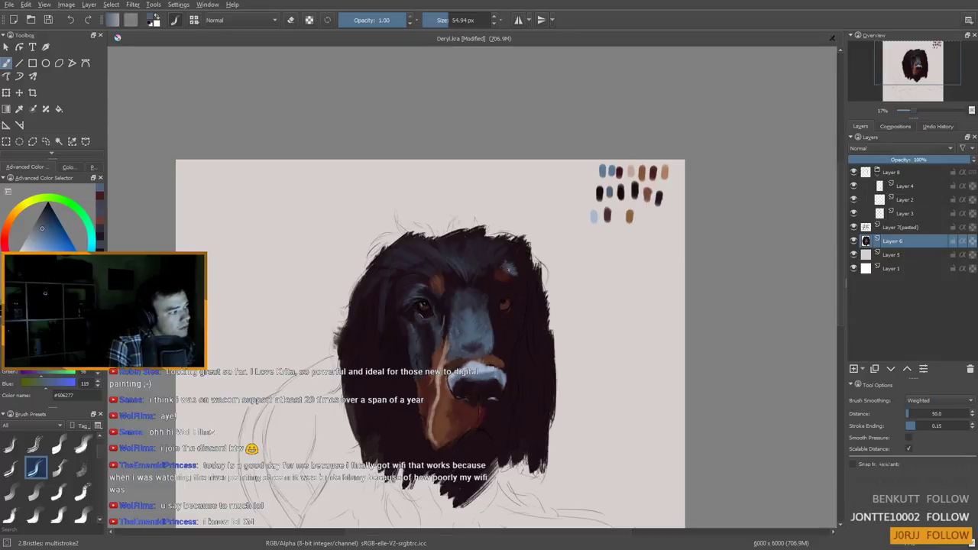
# Build up forehead fur around the left brow spot with sampled near-black and slate blue, reducing the brush to about 40 px
pyautogui.moveTo(454, 376); pyautogui.dragTo(459, 334)
pyautogui.keyDown('ctrl'); pyautogui.click(451, 250); pyautogui.keyUp('ctrl')
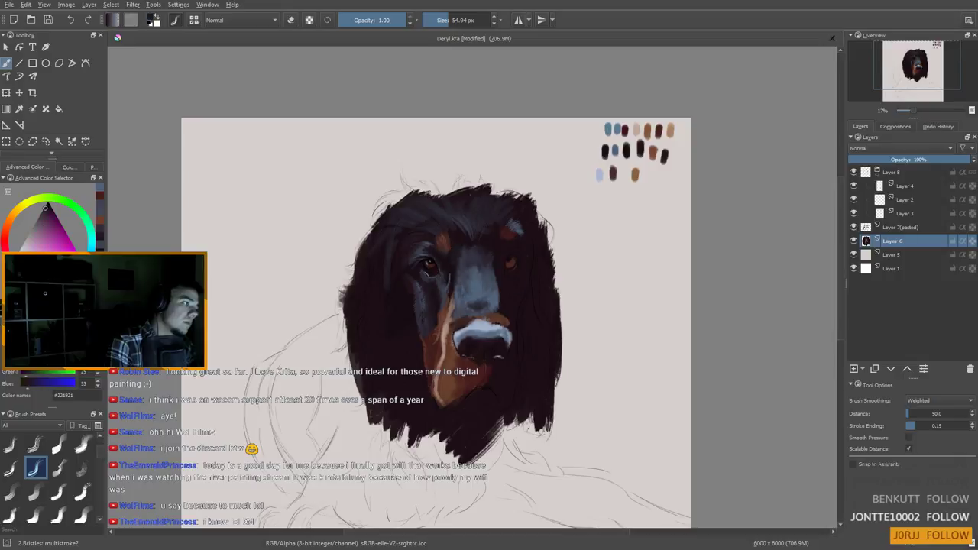
pyautogui.keyDown('ctrl'); pyautogui.click(456, 244); pyautogui.keyUp('ctrl')
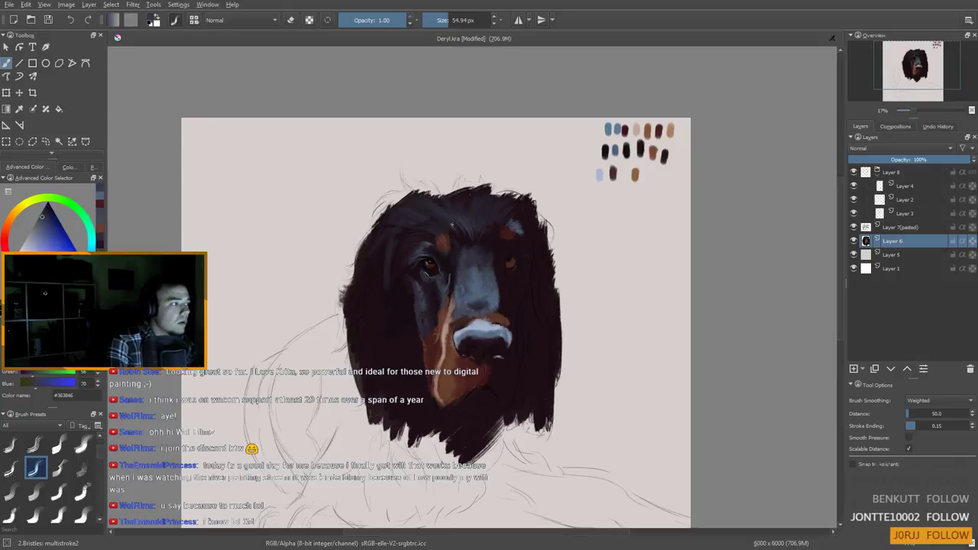
pyautogui.keyDown('ctrl'); pyautogui.click(459, 226); pyautogui.keyUp('ctrl')
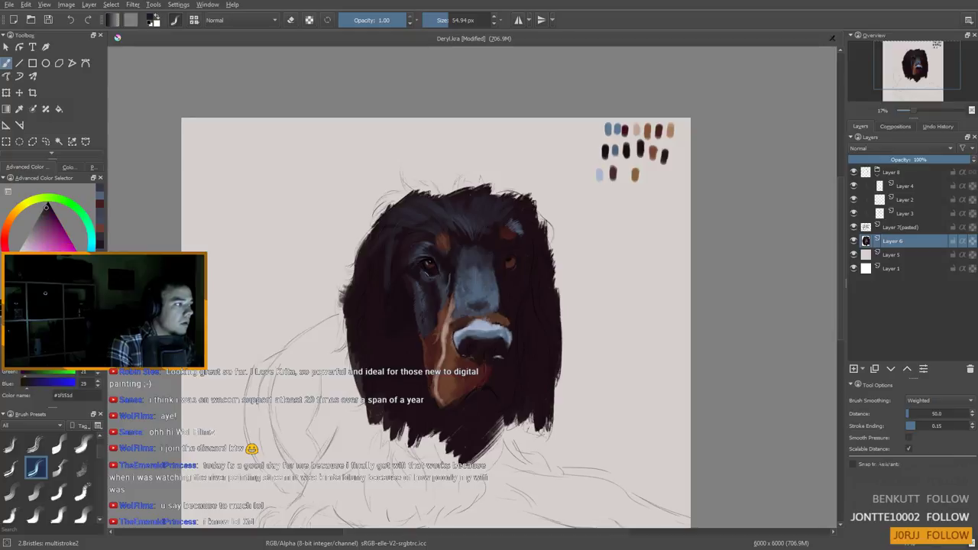
pyautogui.keyDown('ctrl'); pyautogui.click(484, 286); pyautogui.keyUp('ctrl')
pyautogui.keyDown('shift'); pyautogui.moveTo(449, 226); pyautogui.dragTo(441, 227); pyautogui.keyUp('shift')
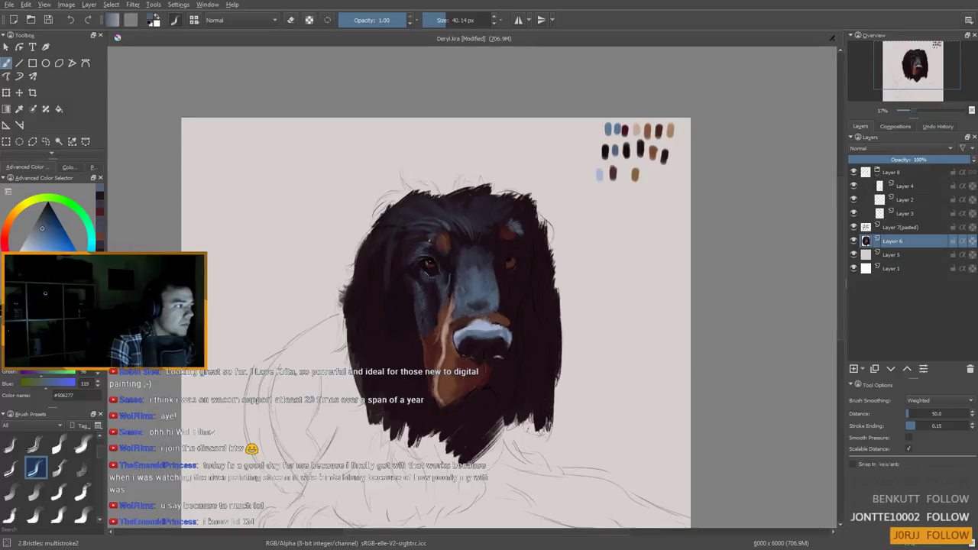
# Add fine slate blue hair strokes above the left eye and across the forehead at about 28 px
pyautogui.moveTo(406, 246); pyautogui.dragTo(400, 250)
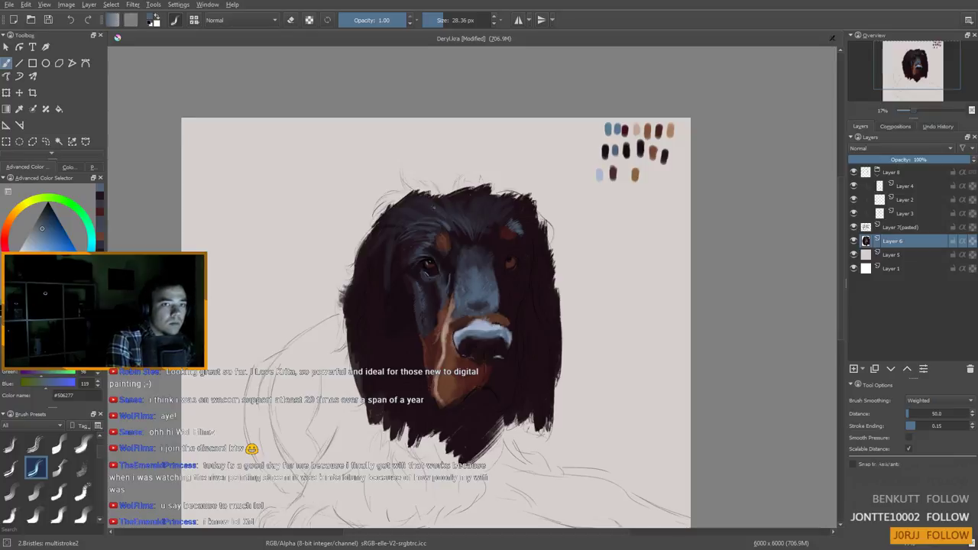
pyautogui.moveTo(451, 227); pyautogui.dragTo(460, 184)
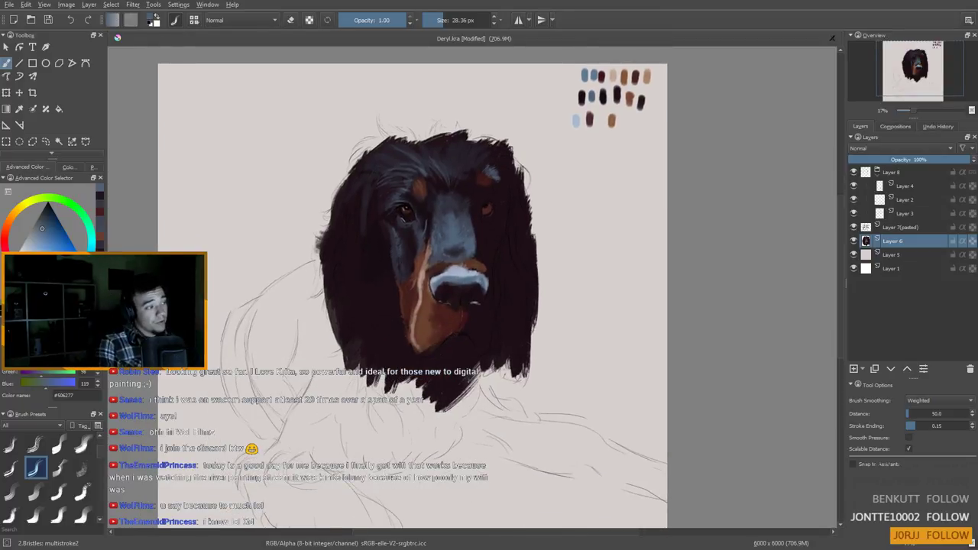
pyautogui.moveTo(414, 261); pyautogui.dragTo(443, 253)
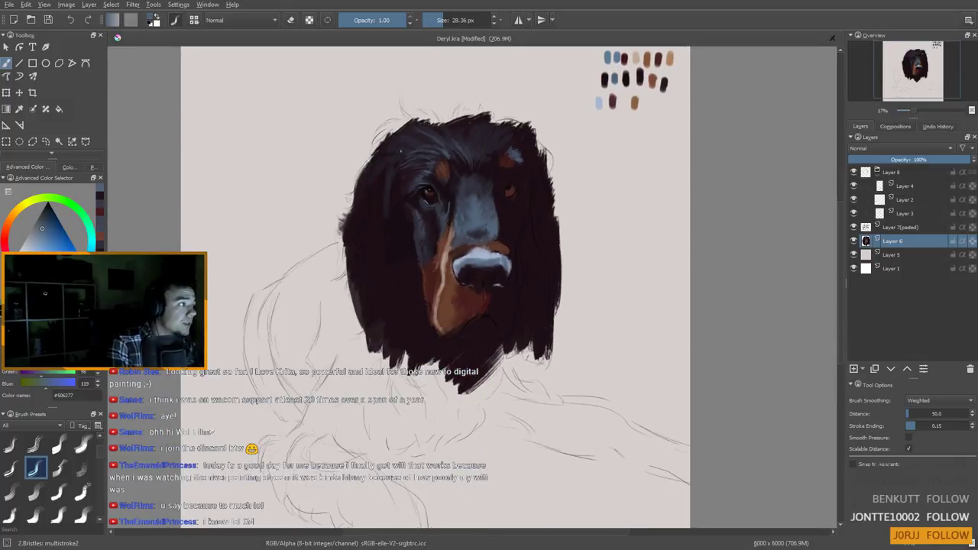
pyautogui.moveTo(441, 173); pyautogui.dragTo(462, 220)
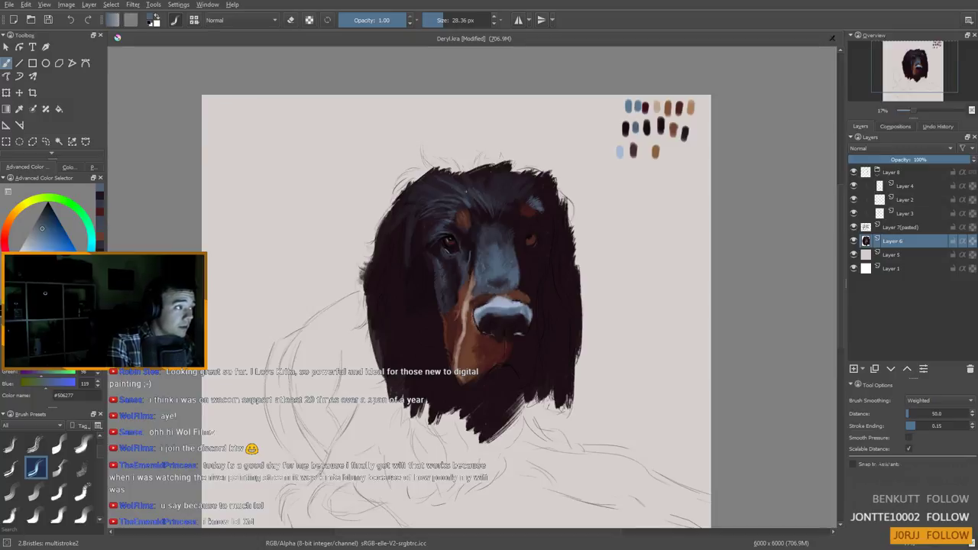
pyautogui.moveTo(469, 208); pyautogui.dragTo(461, 199)
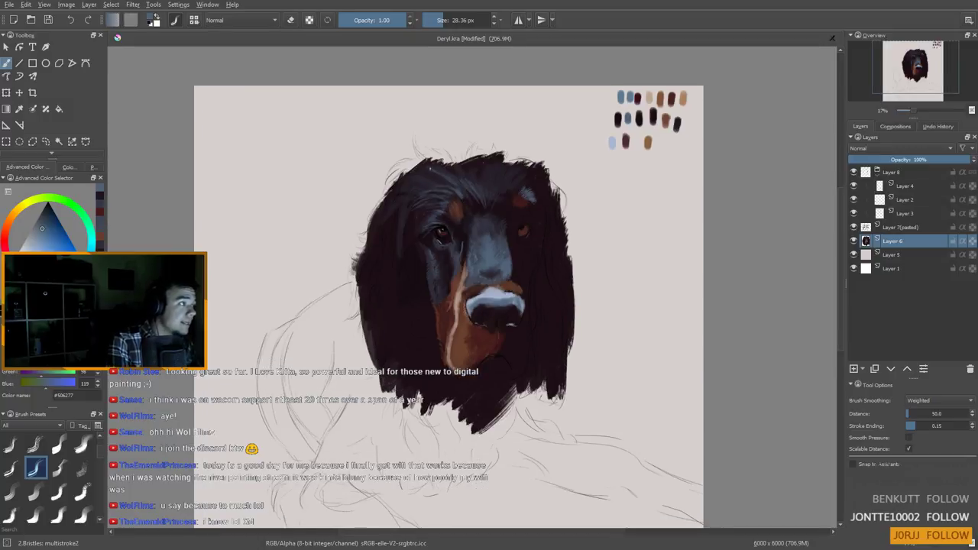
# Paint a stray dark tuft on the crown, then feather the head's upper left outline with the same near-black at about 56 px
pyautogui.keyDown('ctrl'); pyautogui.click(428, 169); pyautogui.keyUp('ctrl')
pyautogui.moveTo(424, 159); pyautogui.dragTo(414, 140)
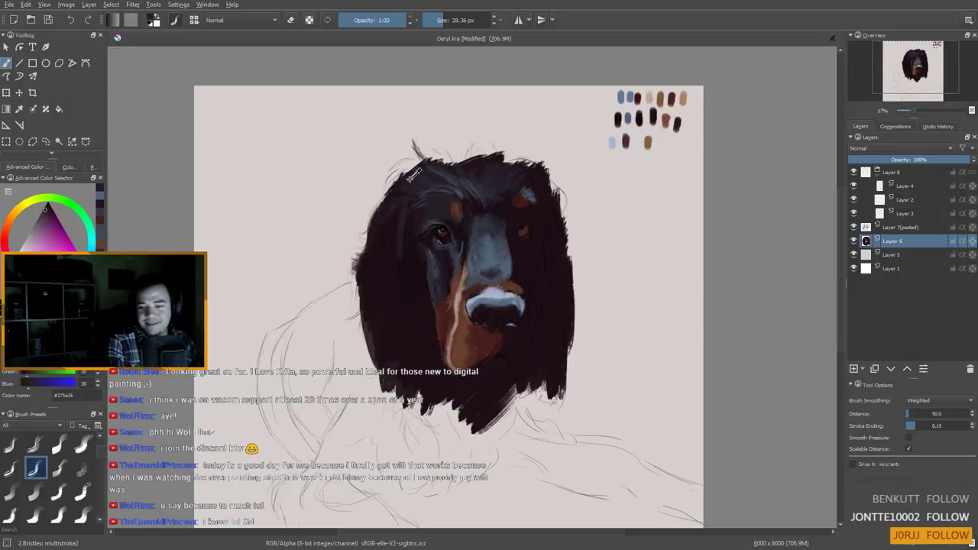
pyautogui.press(']')
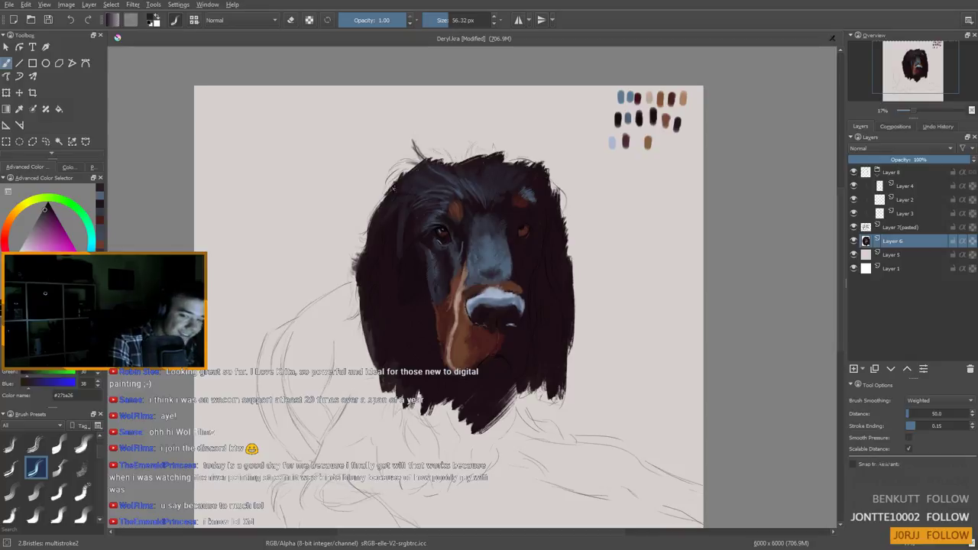
pyautogui.moveTo(420, 164)
pyautogui.mouseDown()
pyautogui.moveTo(388, 171)
pyautogui.moveTo(390, 180)
pyautogui.moveTo(413, 166)
pyautogui.moveTo(391, 181)
pyautogui.moveTo(417, 163)
pyautogui.moveTo(383, 200)
pyautogui.mouseUp()
pyautogui.moveTo(407, 283); pyautogui.dragTo(382, 270)
pyautogui.moveTo(461, 168); pyautogui.dragTo(445, 217)
# Refine the fur between the left eye's inner corner and the muzzle bridge with sampled near-black and slate blue at about 56 px
pyautogui.scroll(-1, 454, 175)
pyautogui.scroll(2, 450, 203)
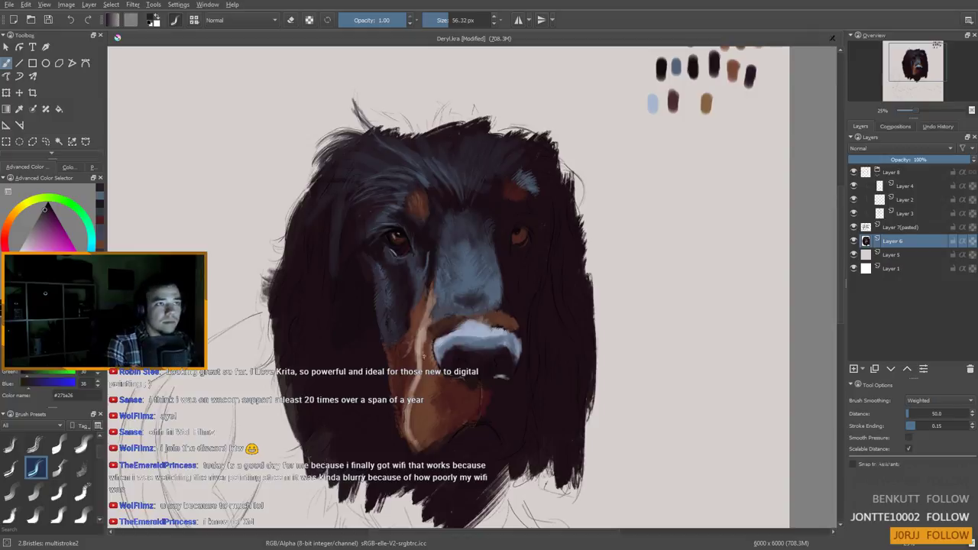
pyautogui.moveTo(430, 292); pyautogui.dragTo(432, 302)
pyautogui.keyDown('ctrl'); pyautogui.click(436, 257); pyautogui.keyUp('ctrl')
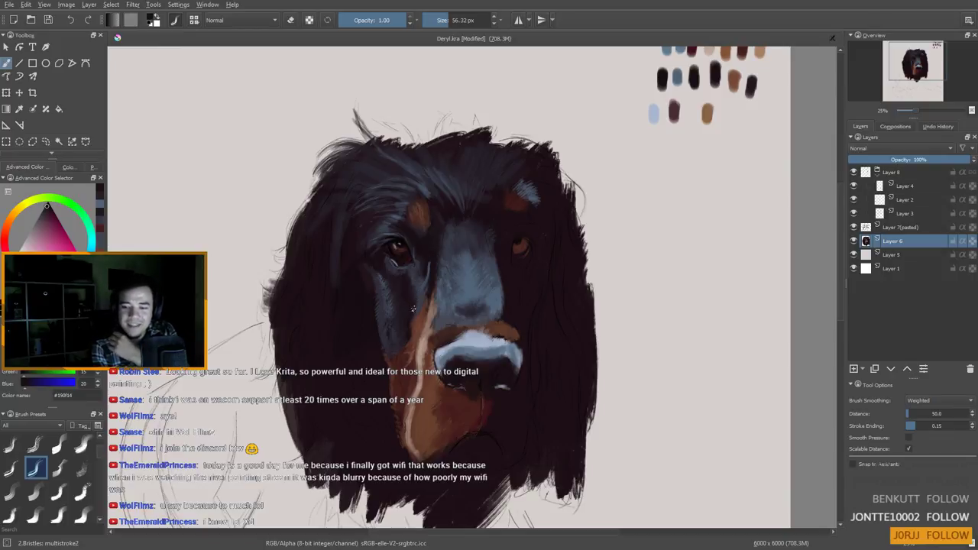
pyautogui.keyDown('ctrl'); pyautogui.click(420, 250); pyautogui.keyUp('ctrl')
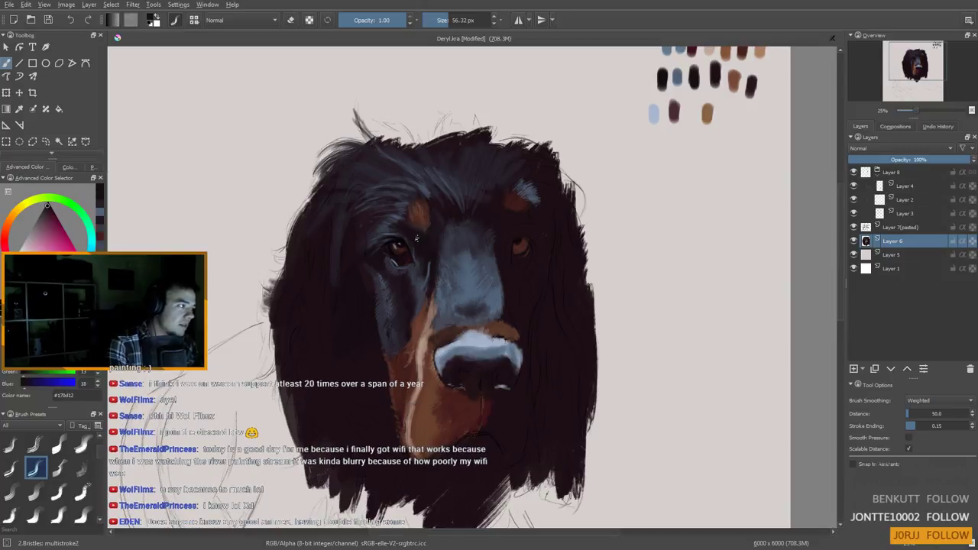
pyautogui.keyDown('ctrl'); pyautogui.click(404, 225); pyautogui.keyUp('ctrl')
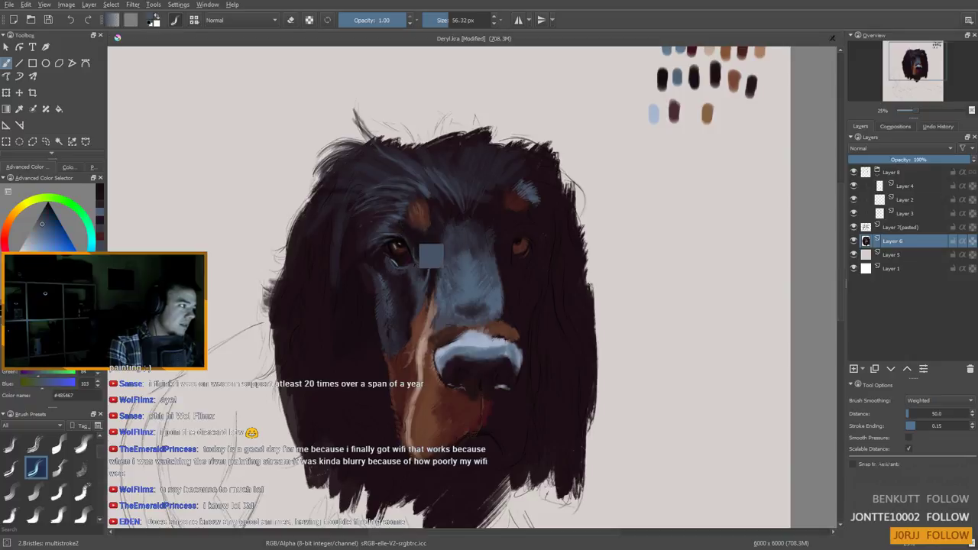
pyautogui.keyDown('ctrl'); pyautogui.click(411, 229); pyautogui.keyUp('ctrl')
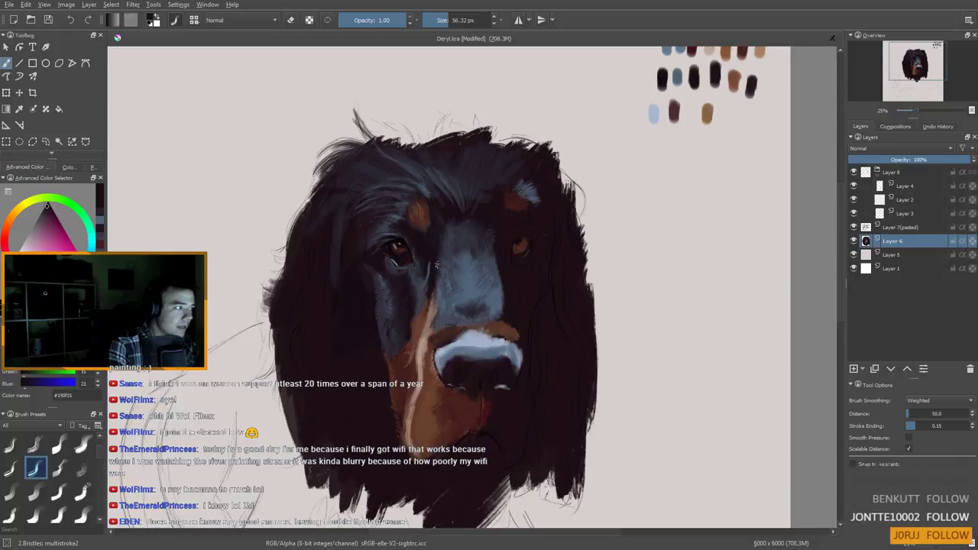
pyautogui.press('ctrl')
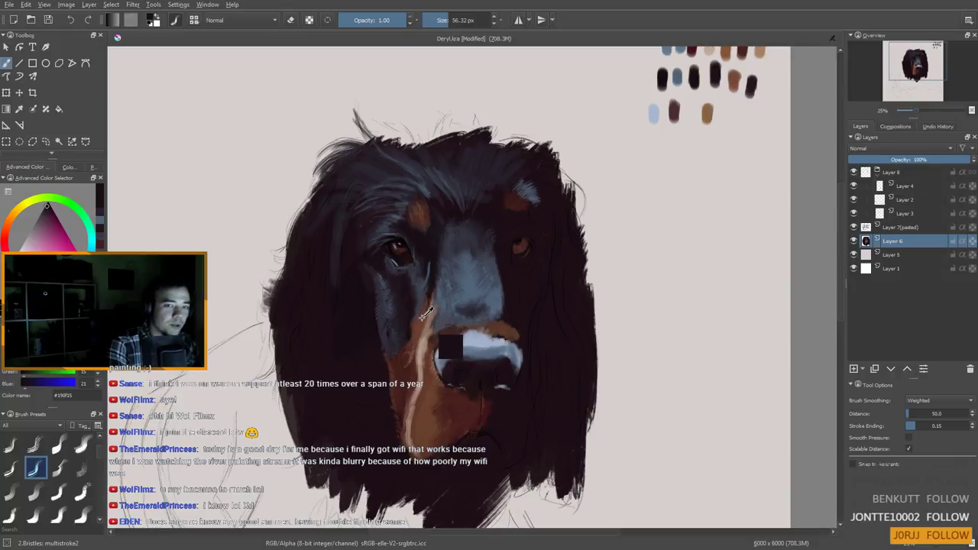
# Blend the upper tip of the tan muzzle stripe into the surrounding fur with sampled dark brown, slate blue and near-black
pyautogui.keyDown('ctrl'); pyautogui.click(429, 302); pyautogui.keyUp('ctrl')
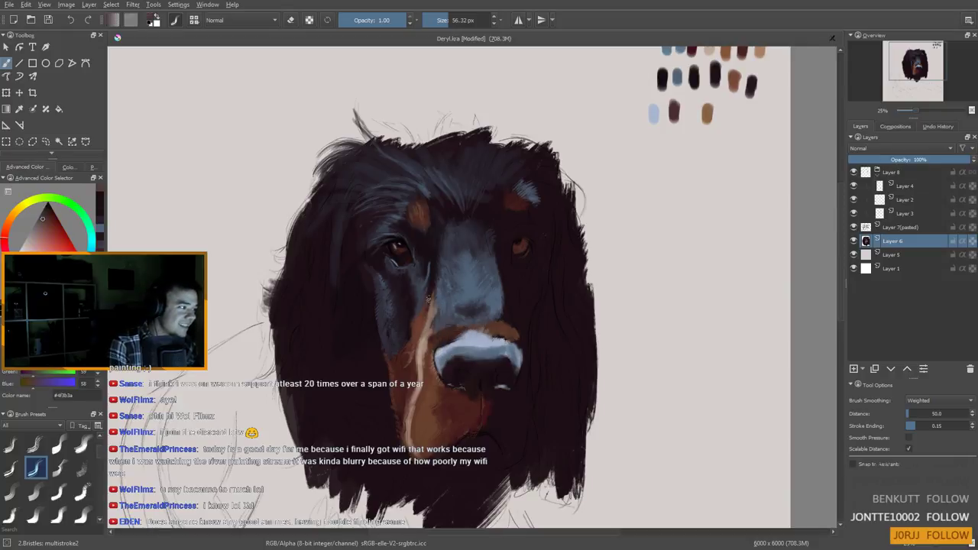
pyautogui.keyDown('ctrl'); pyautogui.click(438, 282); pyautogui.keyUp('ctrl')
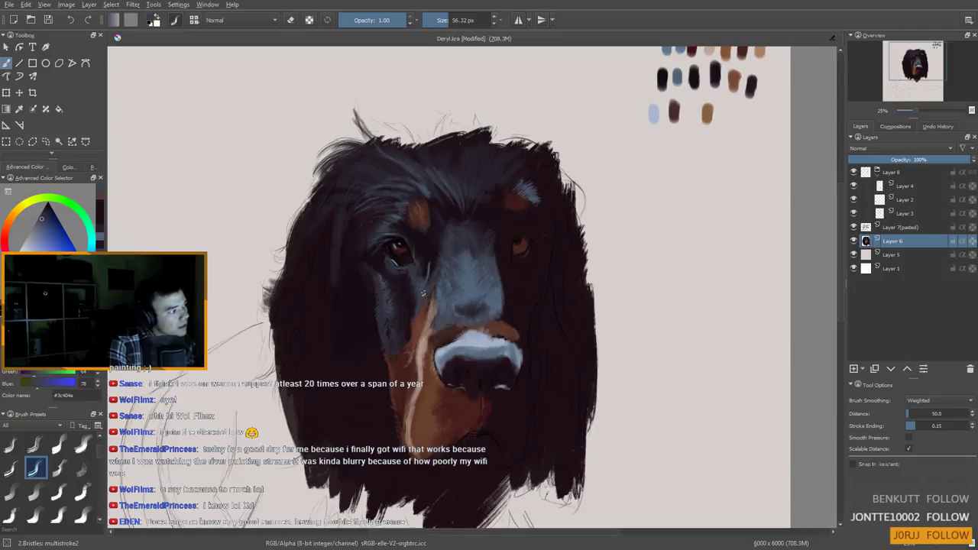
pyautogui.keyDown('ctrl'); pyautogui.click(424, 302); pyautogui.keyUp('ctrl')
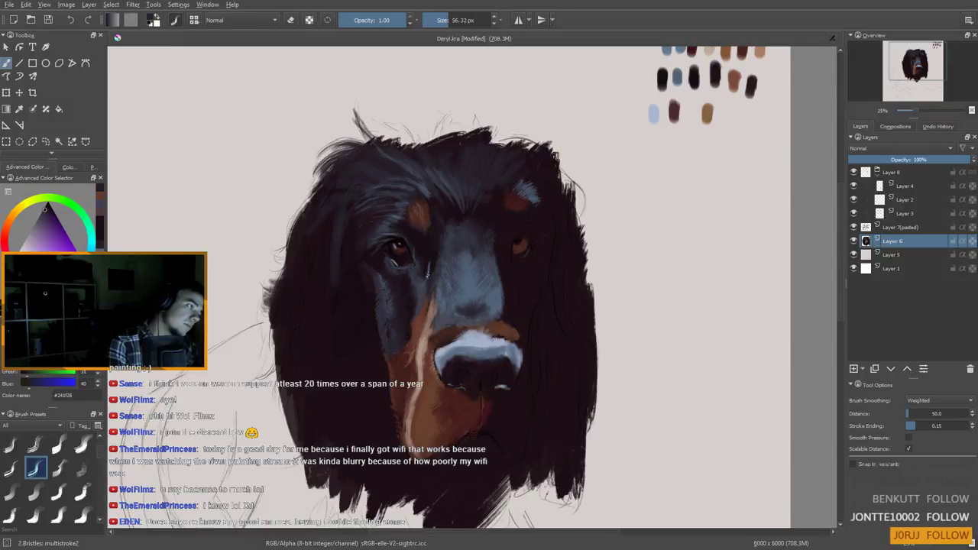
pyautogui.keyDown('ctrl'); pyautogui.click(432, 287); pyautogui.keyUp('ctrl')
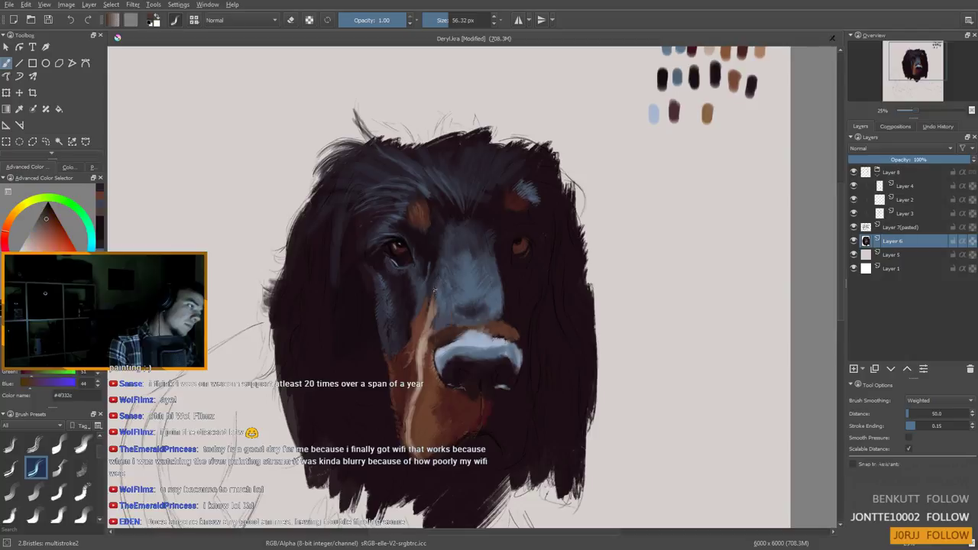
pyautogui.keyDown('ctrl'); pyautogui.click(433, 297); pyautogui.keyUp('ctrl')
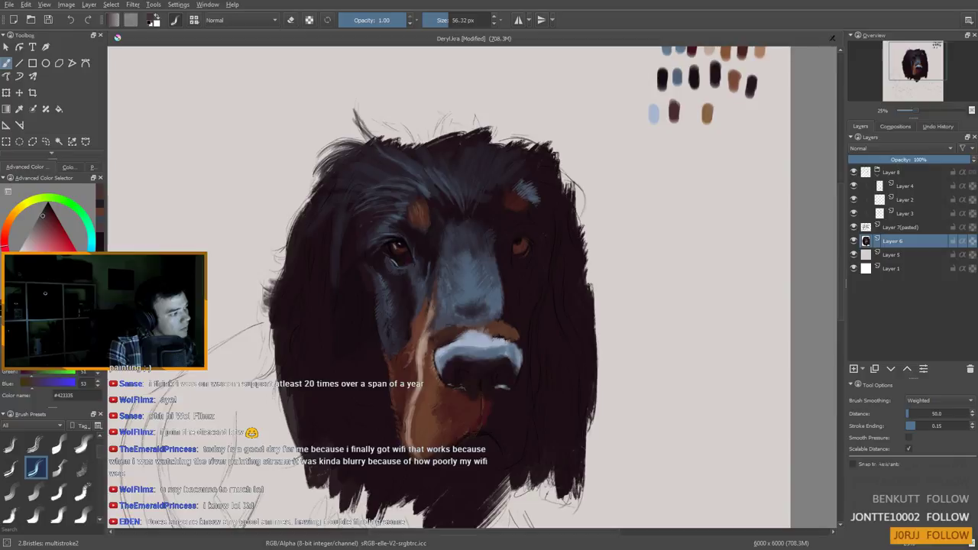
# Paint fine light strands along the pale muzzle stripe with sampled light tan at about 24 px
pyautogui.keyDown('ctrl'); pyautogui.click(421, 367); pyautogui.keyUp('ctrl')
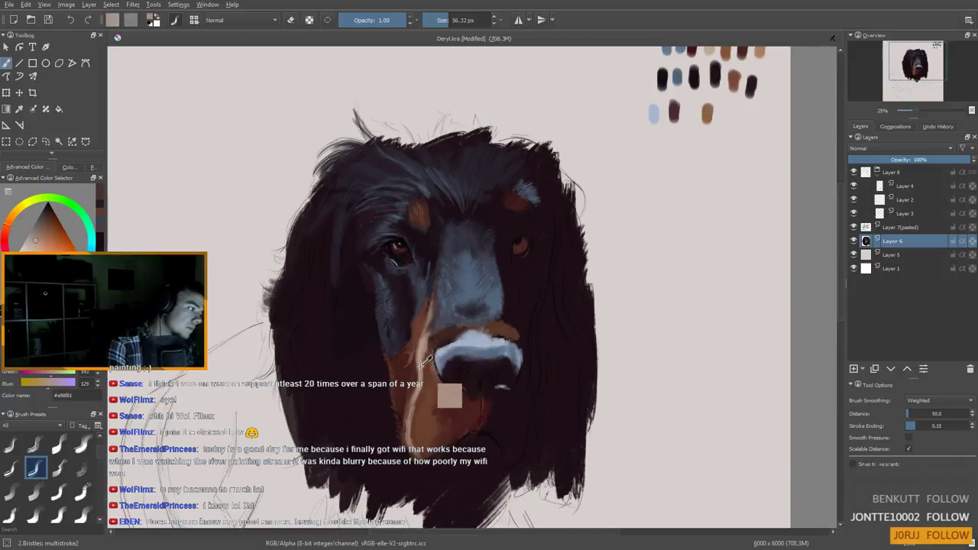
pyautogui.keyDown('shift'); pyautogui.moveTo(421, 362); pyautogui.dragTo(406, 363); pyautogui.keyUp('shift')
pyautogui.keyDown('ctrl'); pyautogui.click(425, 347); pyautogui.keyUp('ctrl')
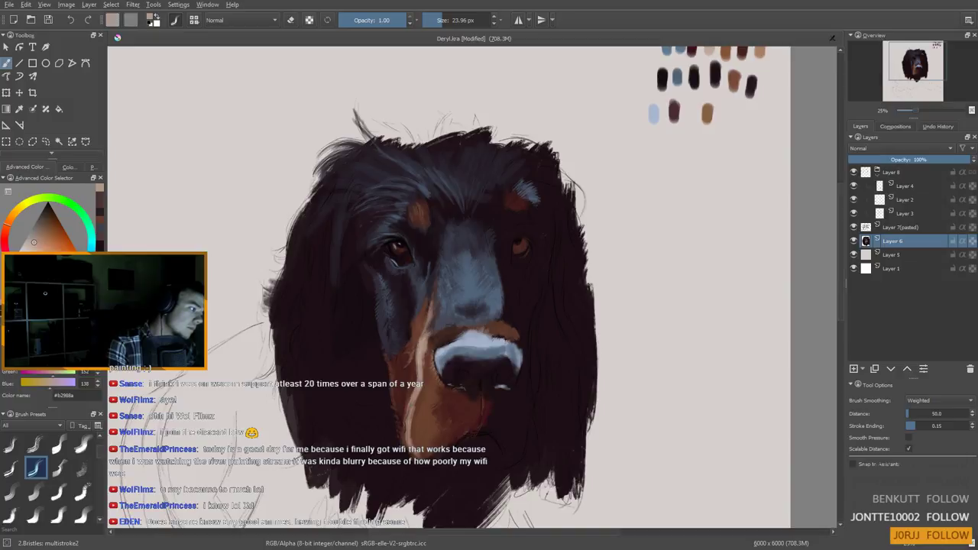
pyautogui.moveTo(411, 403); pyautogui.dragTo(407, 425)
# Work sampled dark and reddish browns into the fur left of the pale muzzle stripe at about 34 to 50 px
pyautogui.keyDown('ctrl'); pyautogui.click(405, 369); pyautogui.keyUp('ctrl')
pyautogui.keyDown('shift'); pyautogui.moveTo(408, 369); pyautogui.dragTo(412, 368); pyautogui.keyUp('shift')
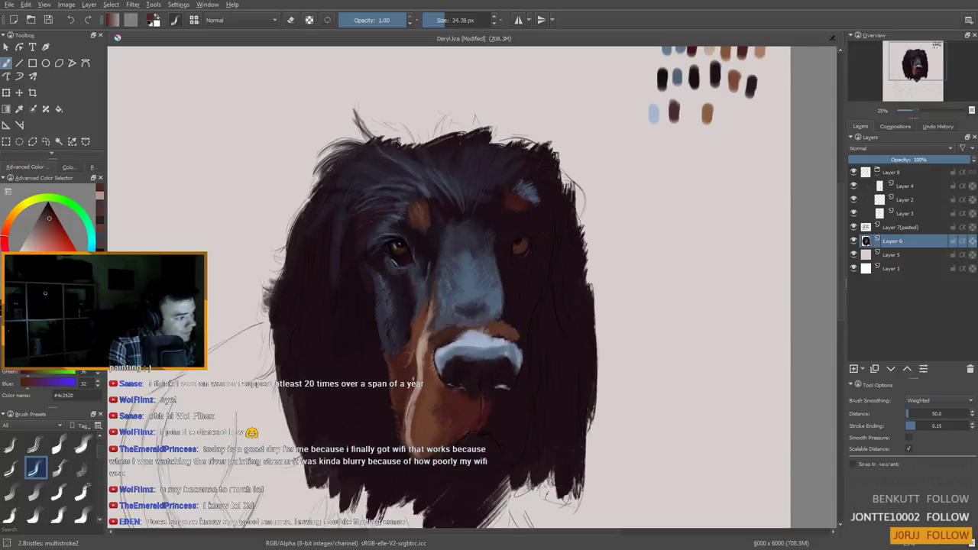
pyautogui.keyDown('ctrl'); pyautogui.click(413, 358); pyautogui.keyUp('ctrl')
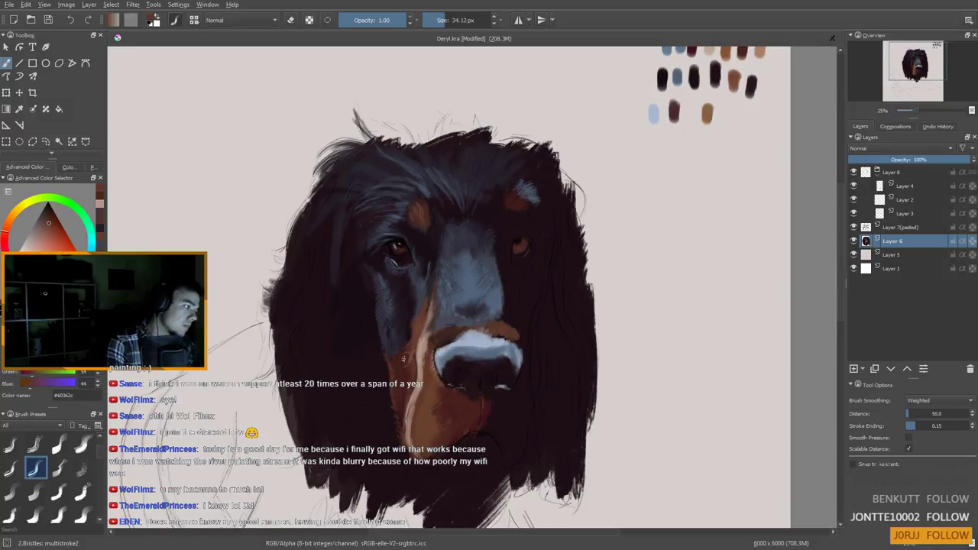
pyautogui.keyDown('shift'); pyautogui.moveTo(389, 357); pyautogui.dragTo(397, 358); pyautogui.keyUp('shift')
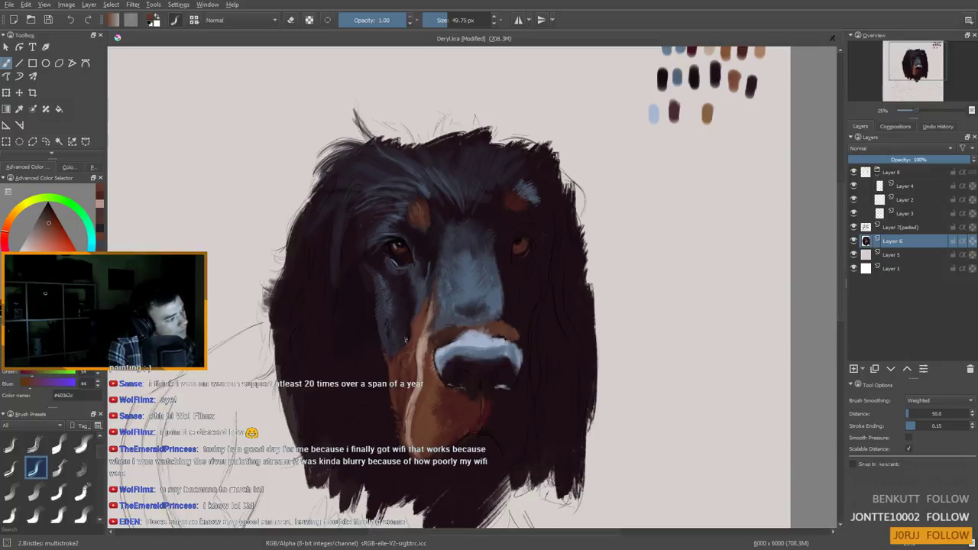
pyautogui.moveTo(448, 323); pyautogui.dragTo(474, 415)
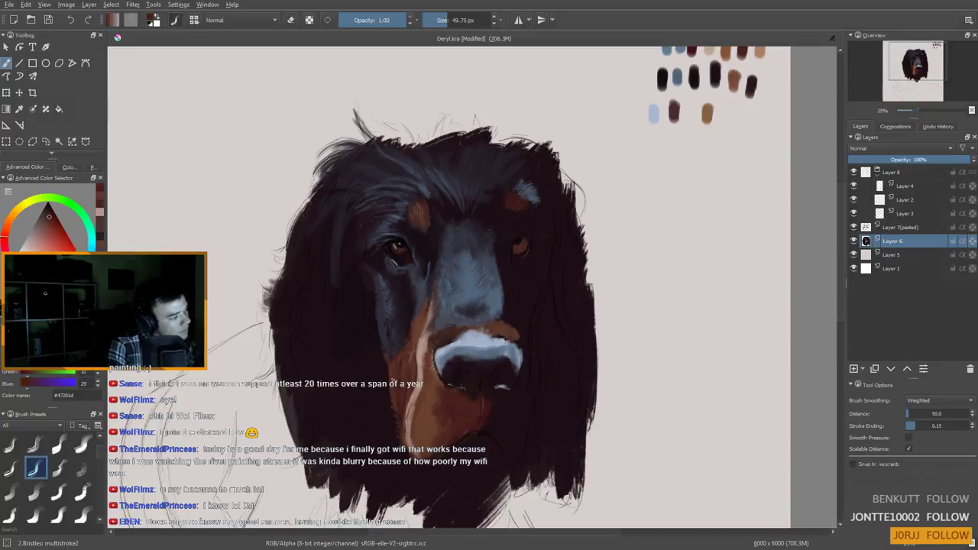
pyautogui.keyDown('ctrl'); pyautogui.click(428, 378); pyautogui.keyUp('ctrl')
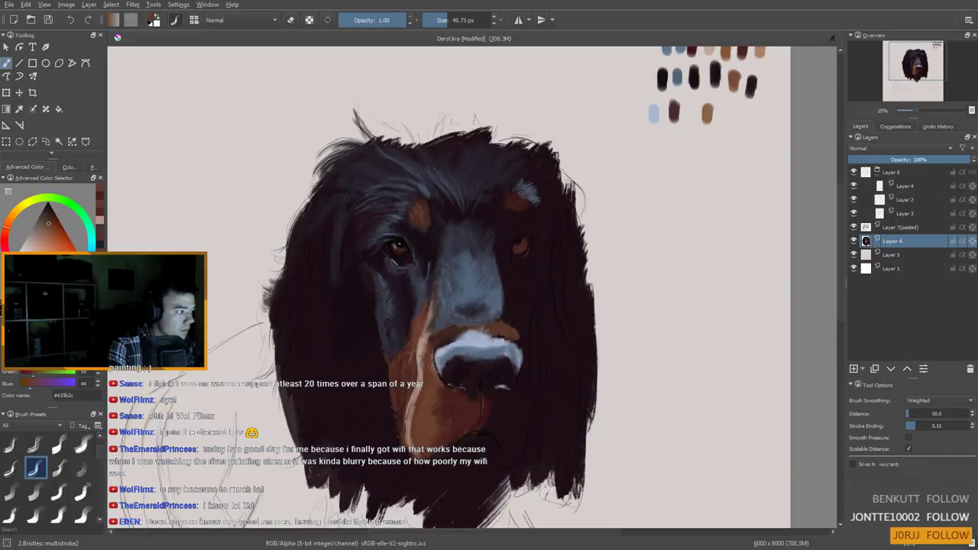
pyautogui.keyDown('ctrl'); pyautogui.click(428, 349); pyautogui.keyUp('ctrl')
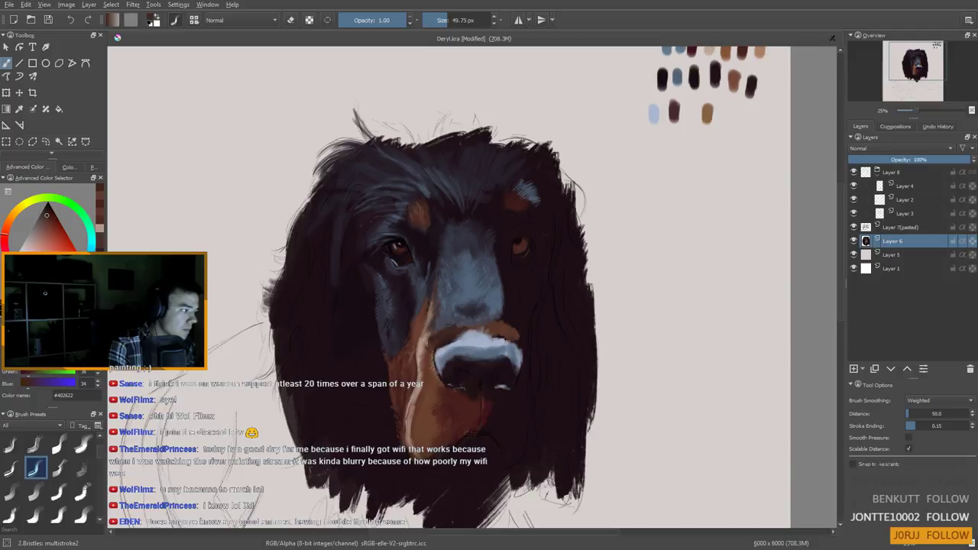
pyautogui.keyDown('ctrl'); pyautogui.click(429, 357); pyautogui.keyUp('ctrl')
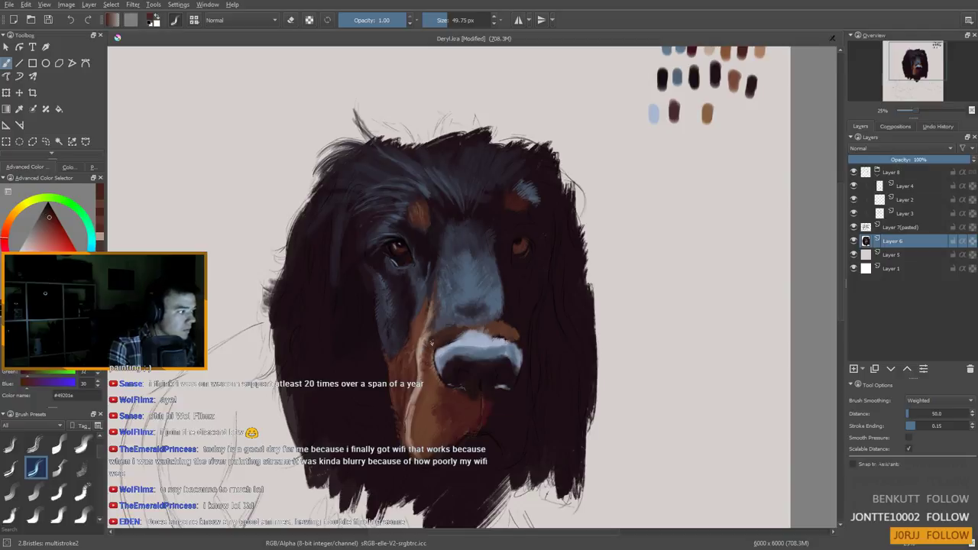
pyautogui.click(446, 378)
pyautogui.hotkey('ctrl', 'z')
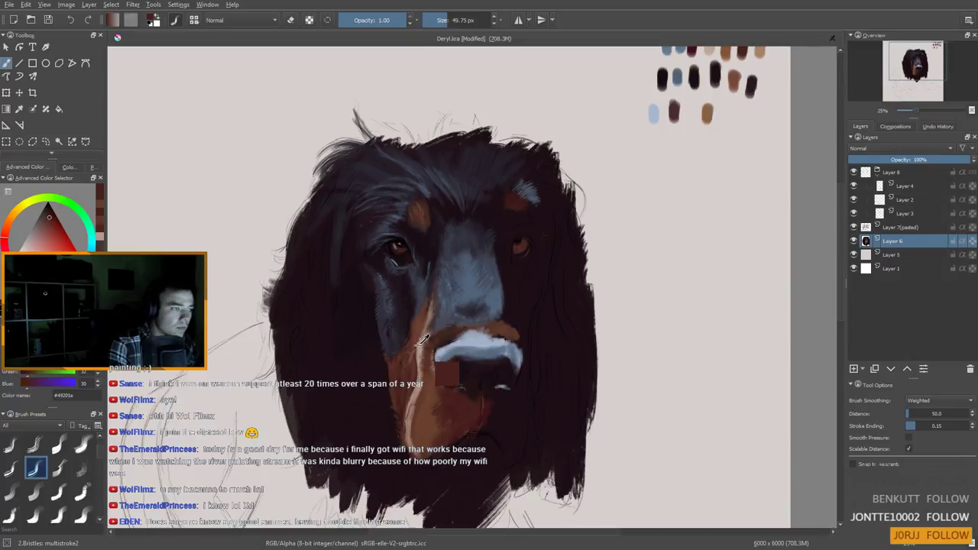
pyautogui.keyDown('ctrl'); pyautogui.click(420, 337); pyautogui.keyUp('ctrl')
pyautogui.hotkey('ctrl', 'shift', 'z')
pyautogui.hotkey('ctrl', 'z')
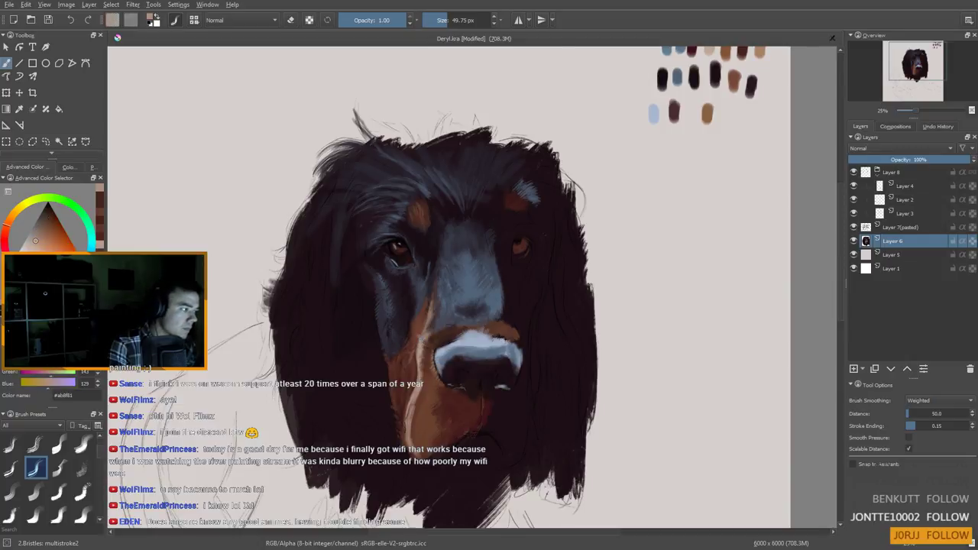
# Blend the pale muzzle stripe's edges into the surrounding brown fur with sampled light tan and browns at about 62 px
pyautogui.keyDown('ctrl'); pyautogui.click(425, 347); pyautogui.keyUp('ctrl')
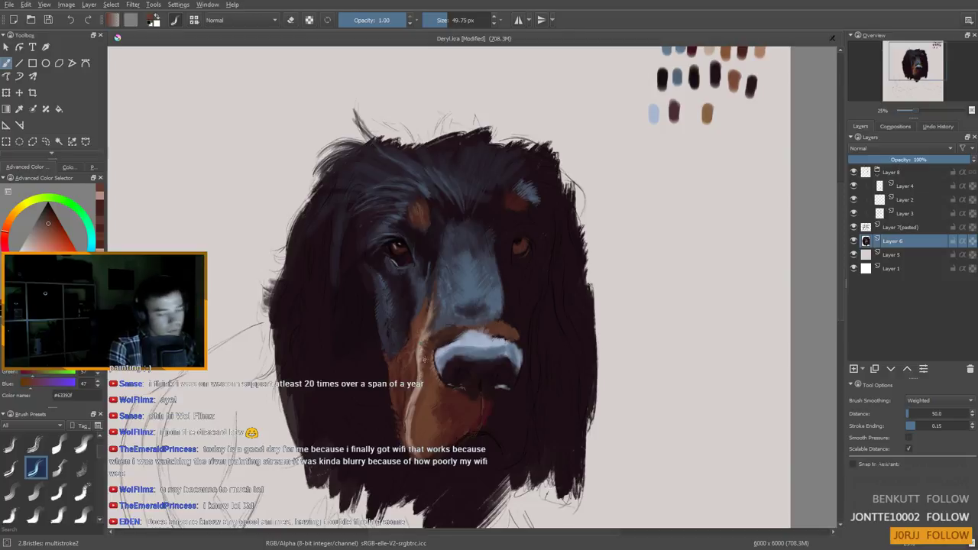
pyautogui.keyDown('ctrl'); pyautogui.click(426, 357); pyautogui.keyUp('ctrl')
pyautogui.moveTo(665, 351); pyautogui.dragTo(677, 351)
pyautogui.keyDown('ctrl'); pyautogui.click(425, 354); pyautogui.keyUp('ctrl')
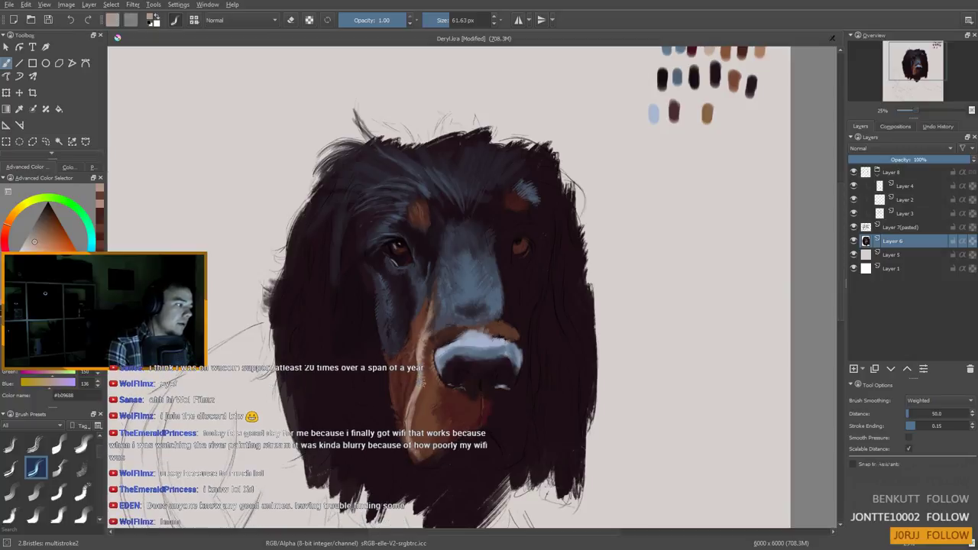
pyautogui.keyDown('ctrl'); pyautogui.click(467, 411); pyautogui.keyUp('ctrl')
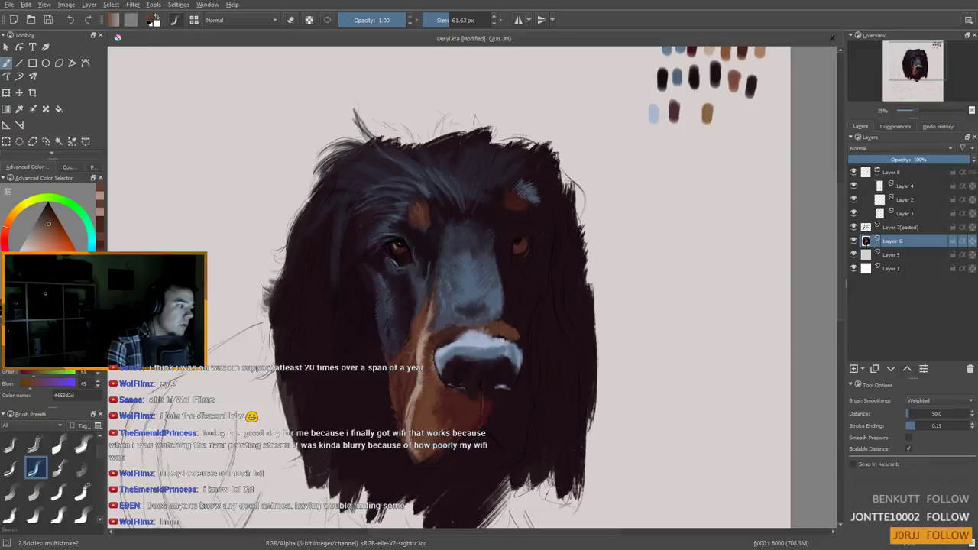
pyautogui.keyDown('ctrl'); pyautogui.click(426, 370); pyautogui.keyUp('ctrl')
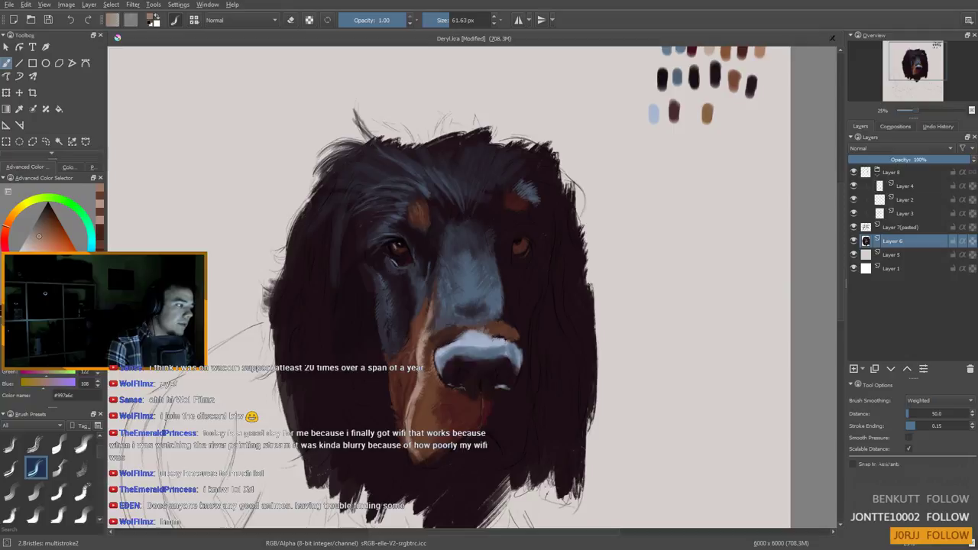
pyautogui.keyDown('ctrl'); pyautogui.click(425, 375); pyautogui.keyUp('ctrl')
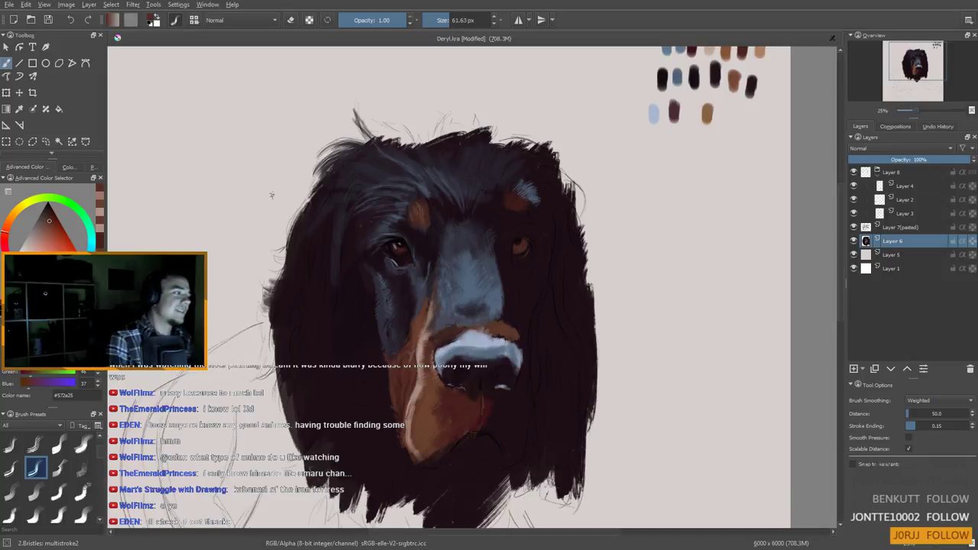
# Touch up the fur by the left eye's inner corner and along the muzzle stripe with sampled near-black and reddish brown at about 62 px
pyautogui.press('ctrl')
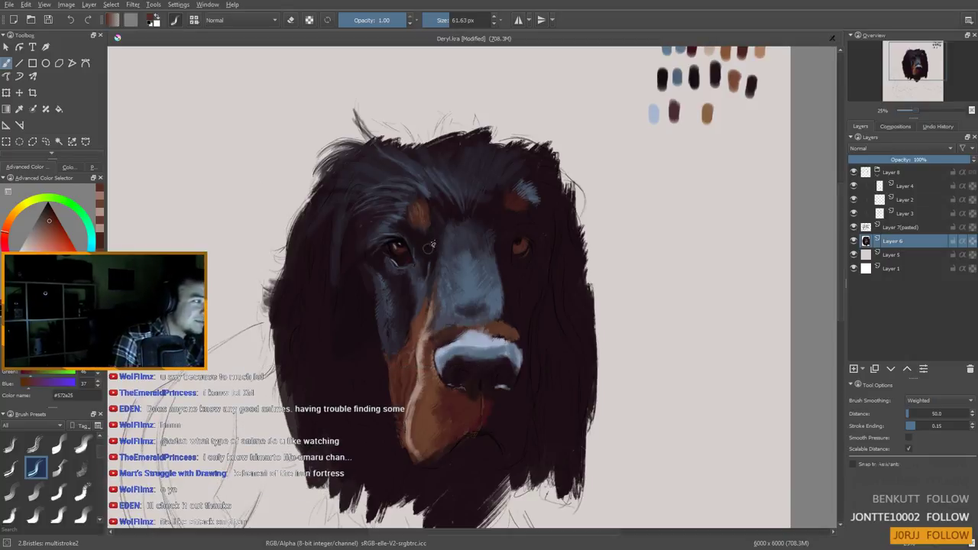
pyautogui.keyDown('ctrl'); pyautogui.click(430, 249); pyautogui.keyUp('ctrl')
pyautogui.press('ctrl')
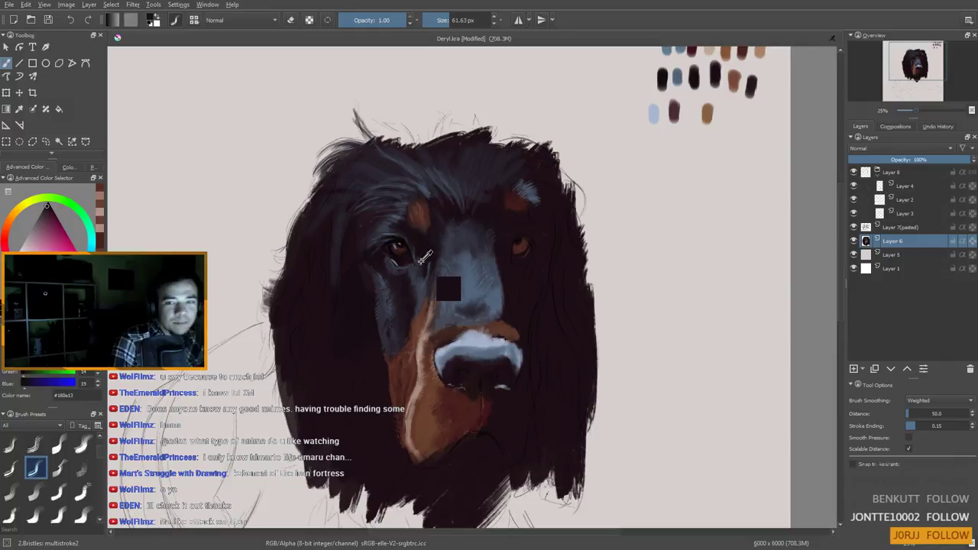
pyautogui.press('ctrl')
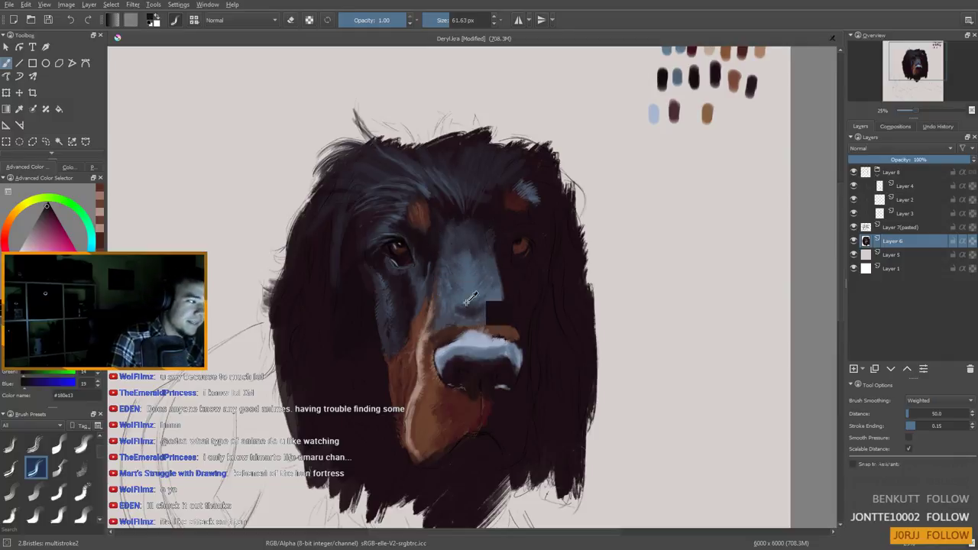
pyautogui.keyDown('ctrl'); pyautogui.click(430, 348); pyautogui.keyUp('ctrl')
pyautogui.keyDown('ctrl'); pyautogui.click(425, 375); pyautogui.keyUp('ctrl')
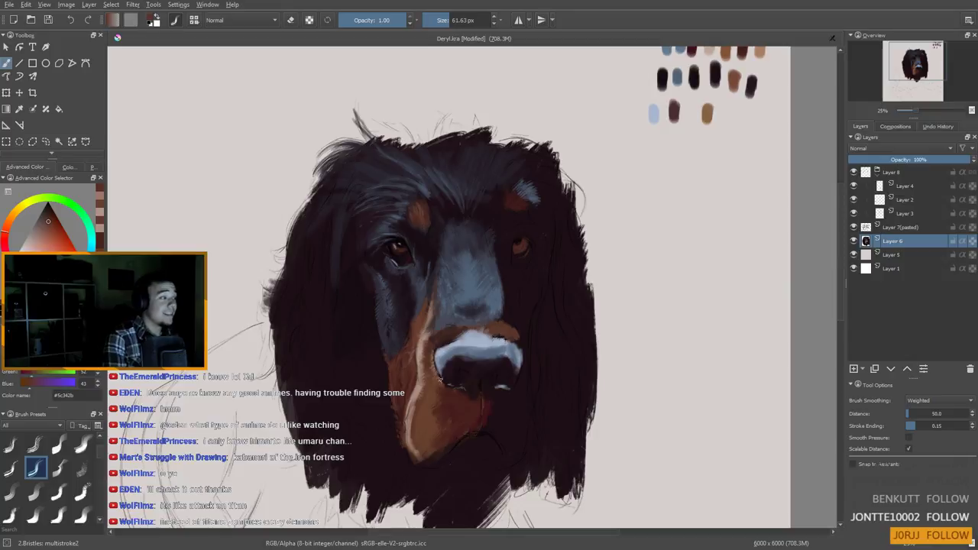
# Model the fur between the left eye and the tan stripe with sampled near-black, dark slate and slate blue at about 62 px
pyautogui.keyDown('ctrl'); pyautogui.click(405, 295); pyautogui.keyUp('ctrl')
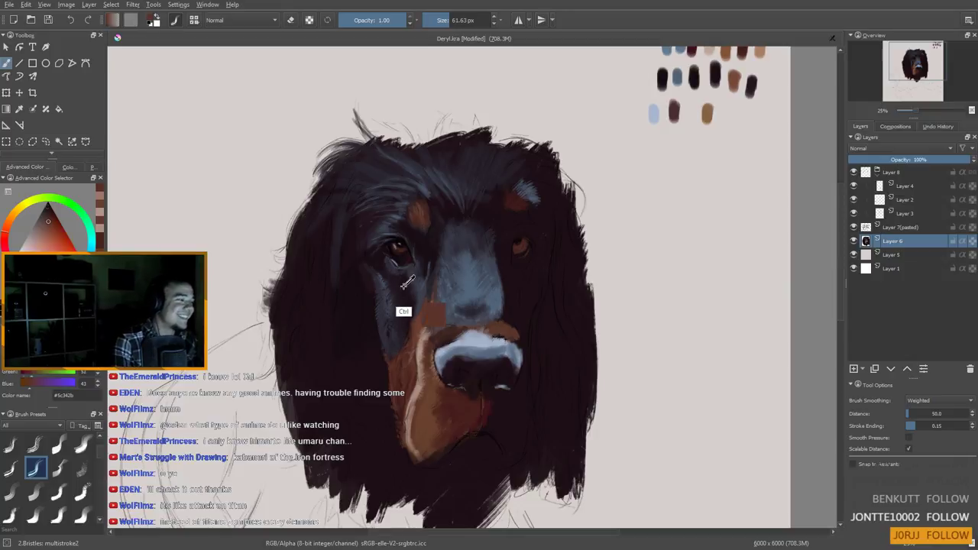
pyautogui.keyDown('ctrl'); pyautogui.click(405, 294); pyautogui.keyUp('ctrl')
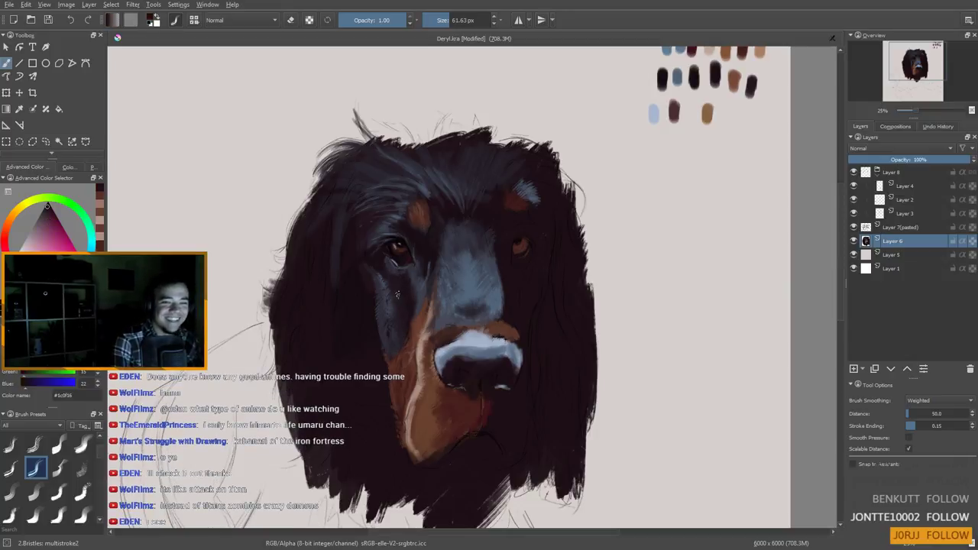
pyautogui.keyDown('ctrl'); pyautogui.click(412, 280); pyautogui.keyUp('ctrl')
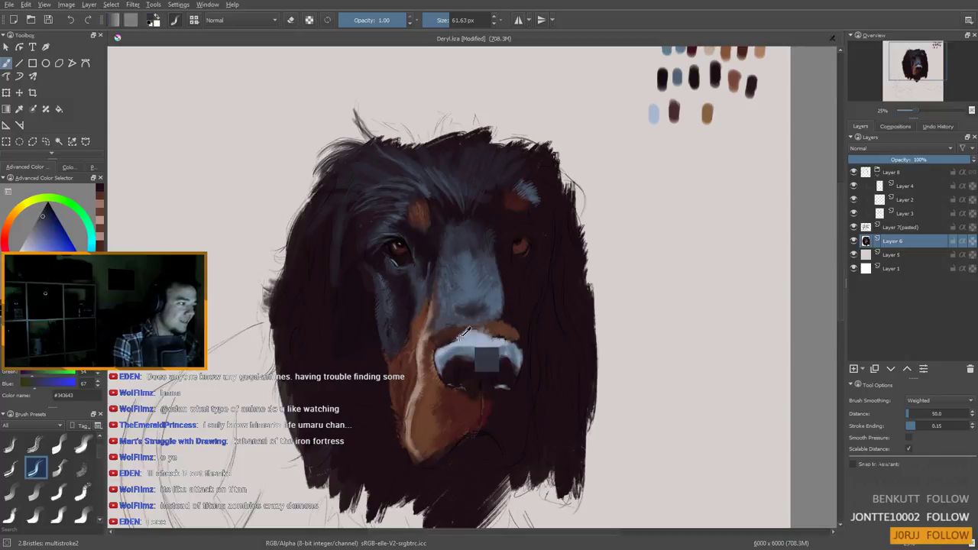
pyautogui.keyDown('ctrl'); pyautogui.click(469, 285); pyautogui.keyUp('ctrl')
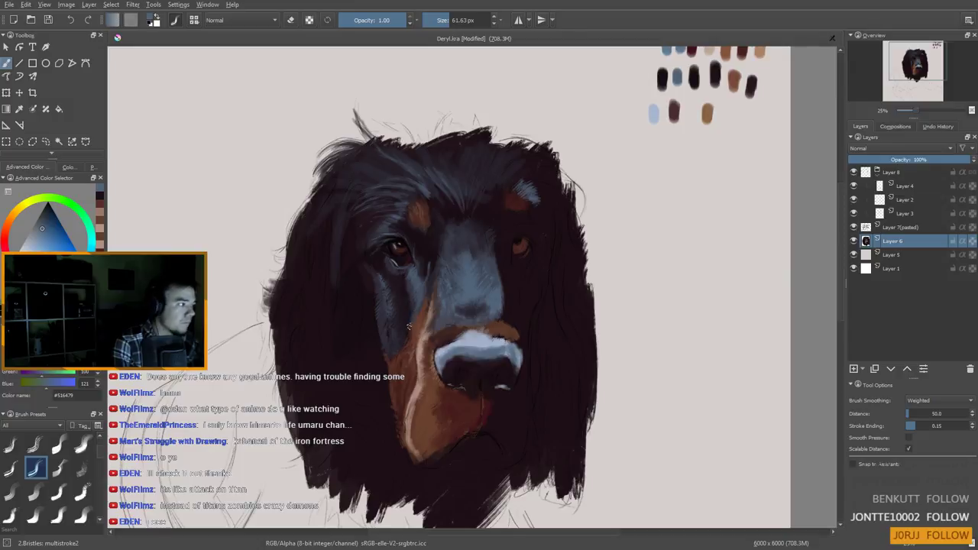
# Refine the fur beneath the left eye with sampled near-black and dark grey at about 42 px, then slate blue at about 24 px
pyautogui.keyDown('ctrl'); pyautogui.click(420, 273); pyautogui.keyUp('ctrl')
pyautogui.moveTo(409, 269); pyautogui.dragTo(400, 269)
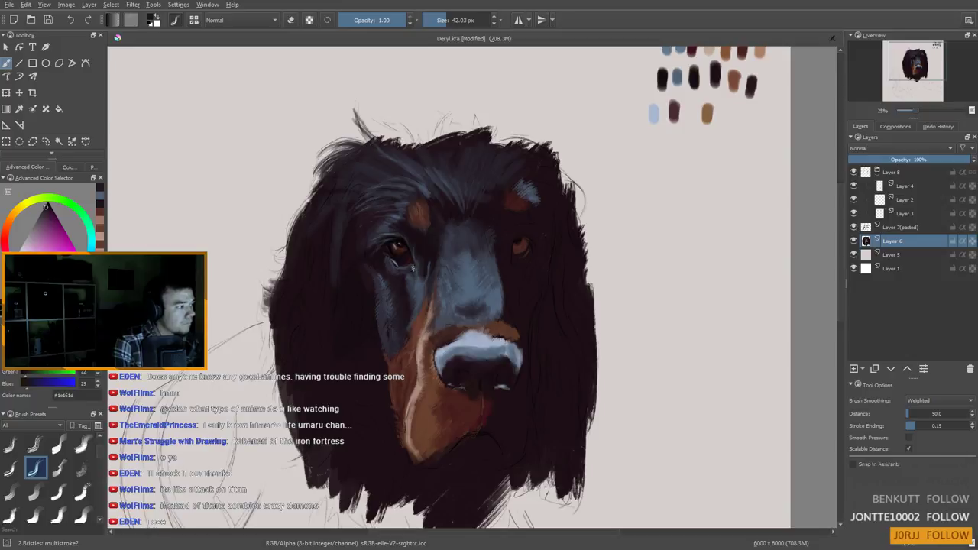
pyautogui.keyDown('ctrl'); pyautogui.click(404, 269); pyautogui.keyUp('ctrl')
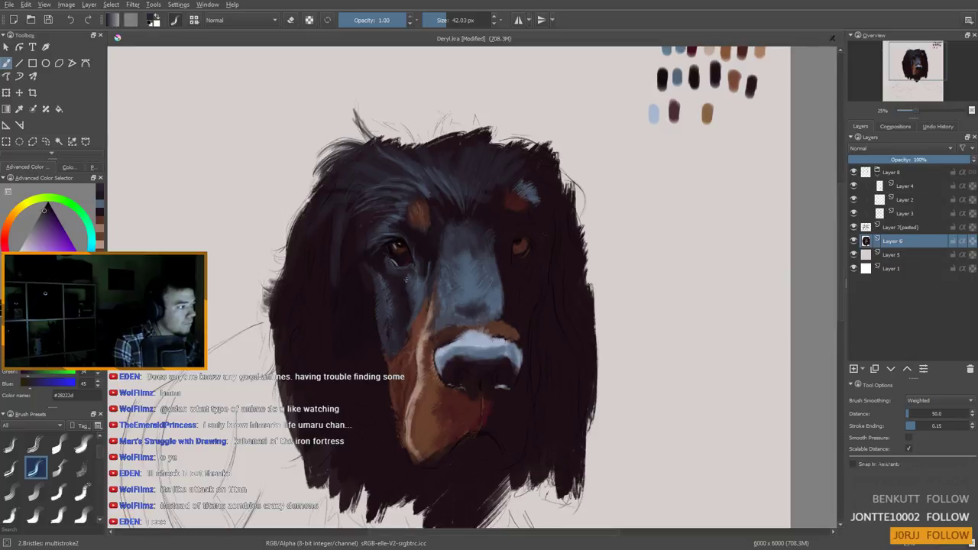
pyautogui.keyDown('ctrl'); pyautogui.click(408, 283); pyautogui.keyUp('ctrl')
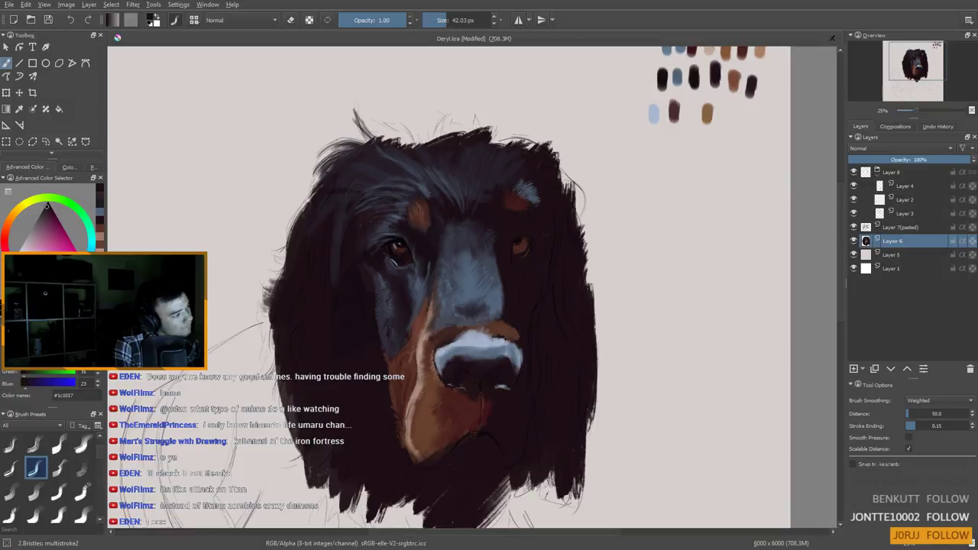
pyautogui.keyDown('ctrl'); pyautogui.click(397, 295); pyautogui.keyUp('ctrl')
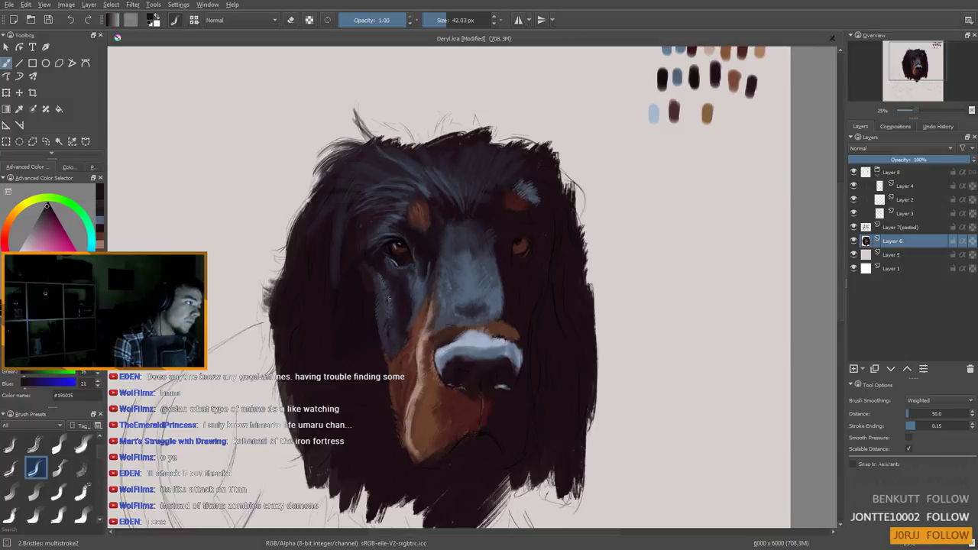
pyautogui.keyDown('ctrl'); pyautogui.click(405, 328); pyautogui.keyUp('ctrl')
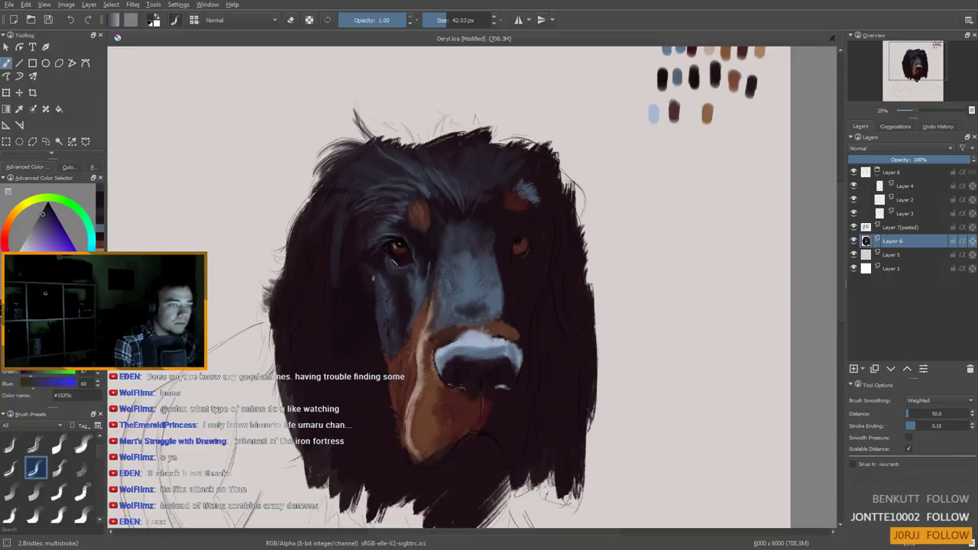
pyautogui.keyDown('ctrl'); pyautogui.click(451, 313); pyautogui.keyUp('ctrl')
pyautogui.moveTo(375, 272); pyautogui.dragTo(370, 271)
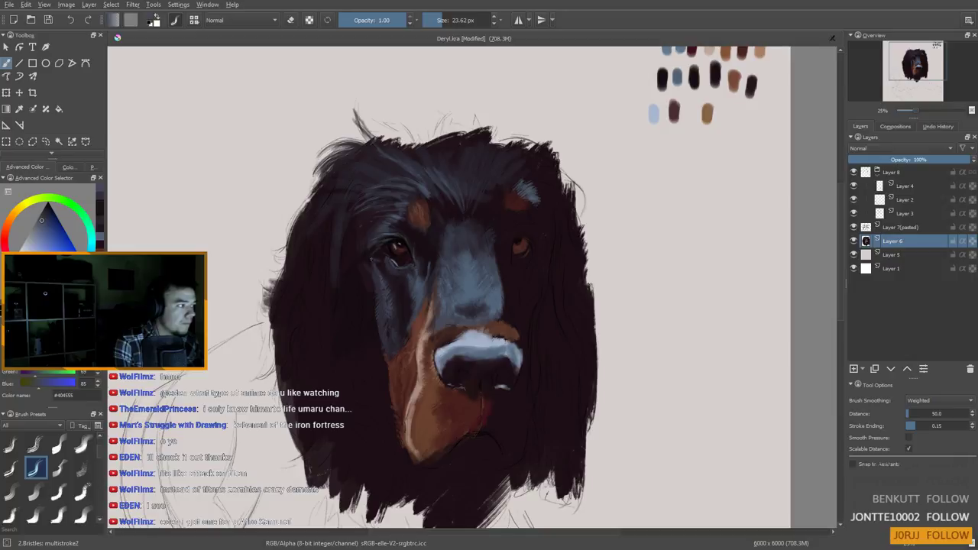
# Refine the dark rim around the left eye with sampled near-black at about 22 px
pyautogui.scroll(-3, 339, 268)
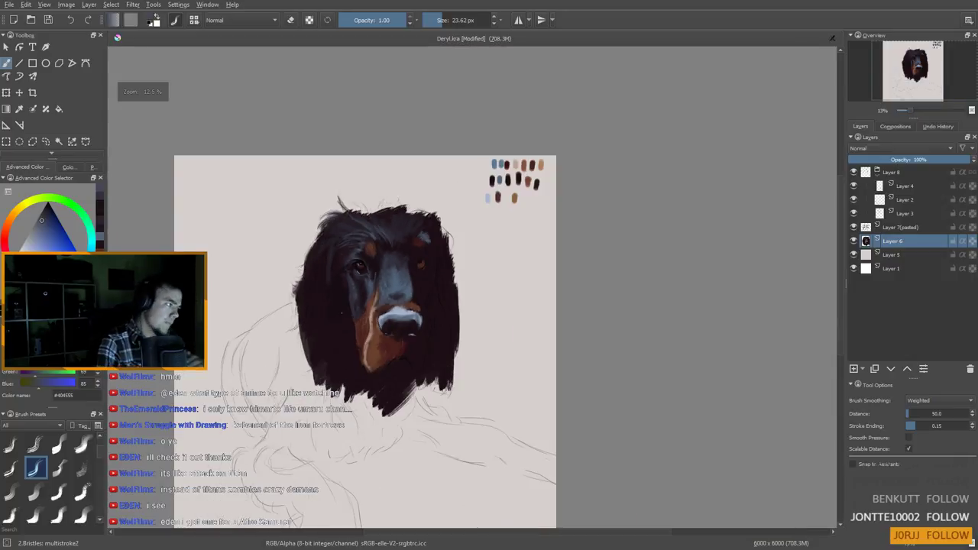
pyautogui.scroll(1, 350, 310)
pyautogui.scroll(3, 356, 304)
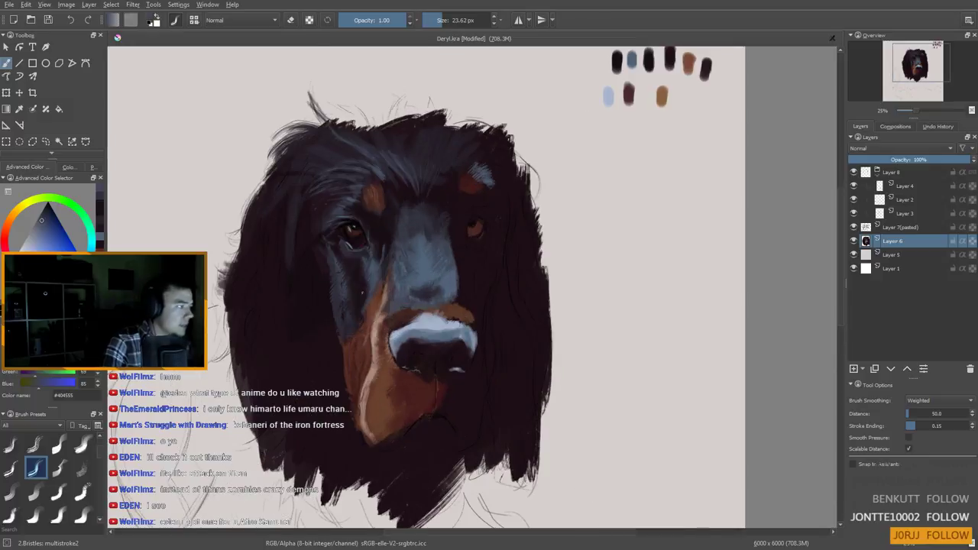
pyautogui.scroll(-2, 356, 304)
pyautogui.scroll(3, 355, 303)
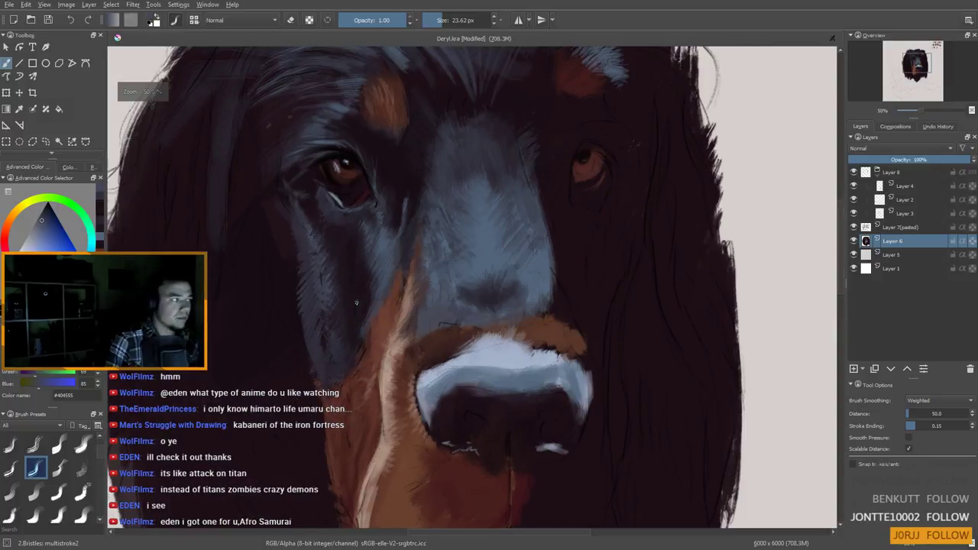
pyautogui.moveTo(457, 282); pyautogui.dragTo(484, 323)
pyautogui.keyDown('ctrl'); pyautogui.click(381, 222); pyautogui.keyUp('ctrl')
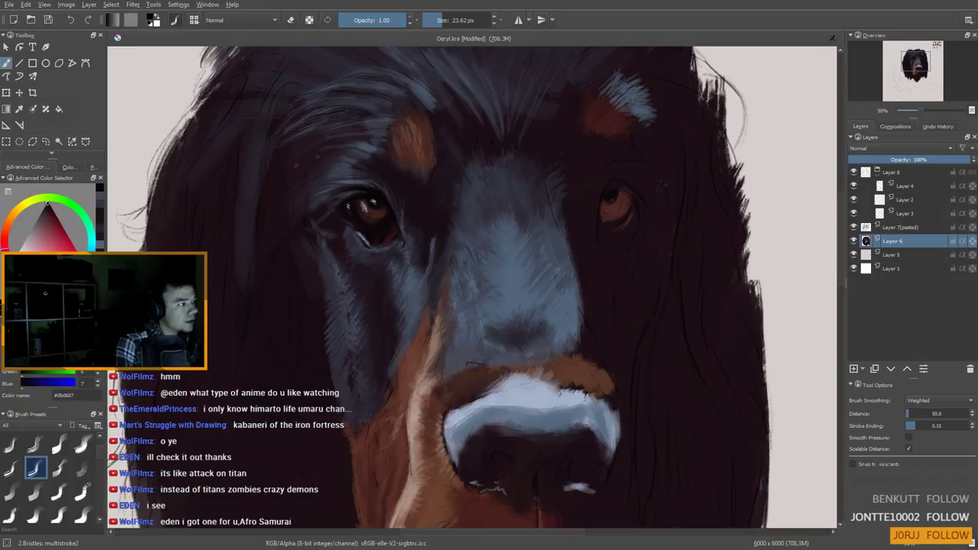
pyautogui.moveTo(363, 195); pyautogui.dragTo(349, 196)
pyautogui.press(']')
pyautogui.press(']')
pyautogui.press(']')
pyautogui.press(']')
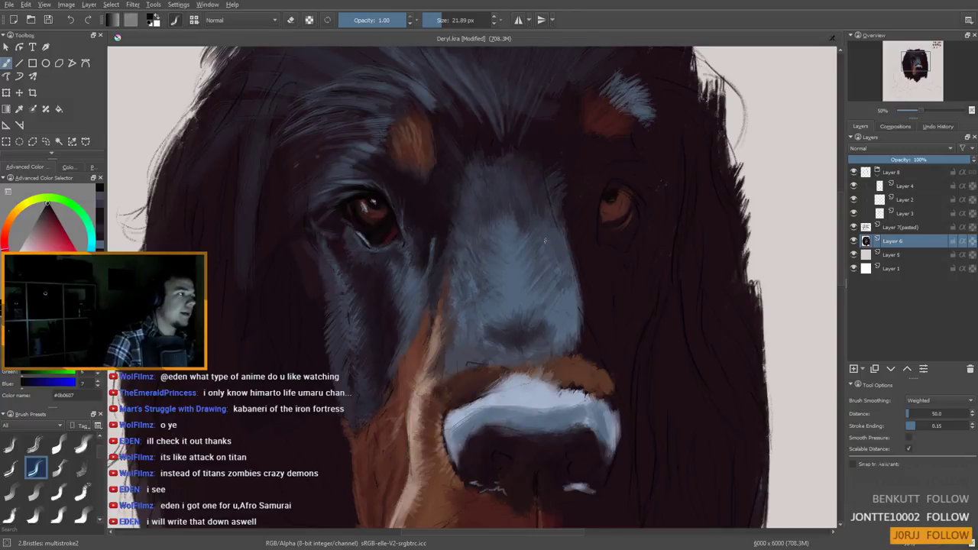
# Touch up the fur between the left eye and the tan muzzle stripe with sampled slate blue and near-black at about 22 px
pyautogui.scroll(-1, 549, 241)
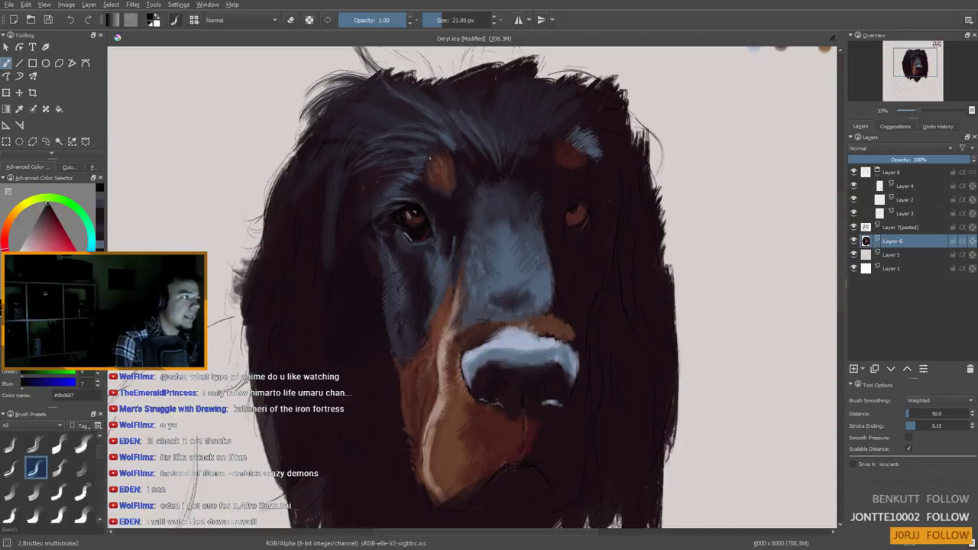
pyautogui.moveTo(411, 188); pyautogui.dragTo(411, 171)
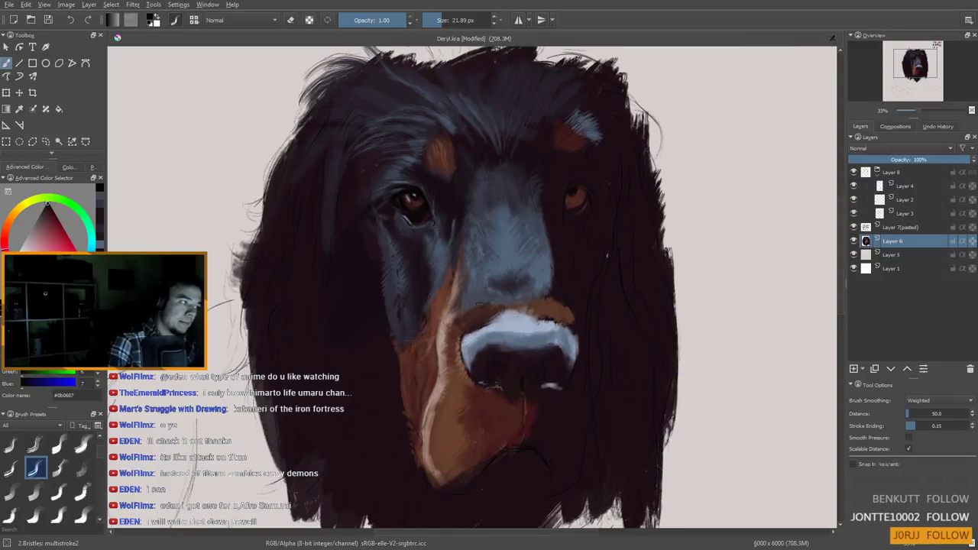
pyautogui.keyDown('ctrl'); pyautogui.click(476, 282); pyautogui.keyUp('ctrl')
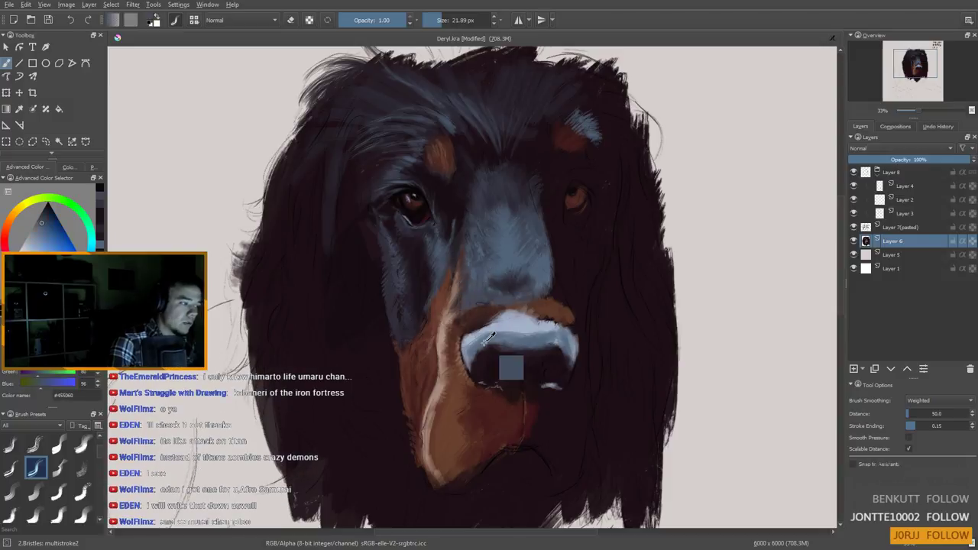
pyautogui.moveTo(470, 326)
pyautogui.mouseDown()
pyautogui.moveTo(379, 251)
pyautogui.moveTo(433, 288)
pyautogui.moveTo(446, 276)
pyautogui.mouseUp()
pyautogui.keyDown('ctrl'); pyautogui.click(454, 214); pyautogui.keyUp('ctrl')
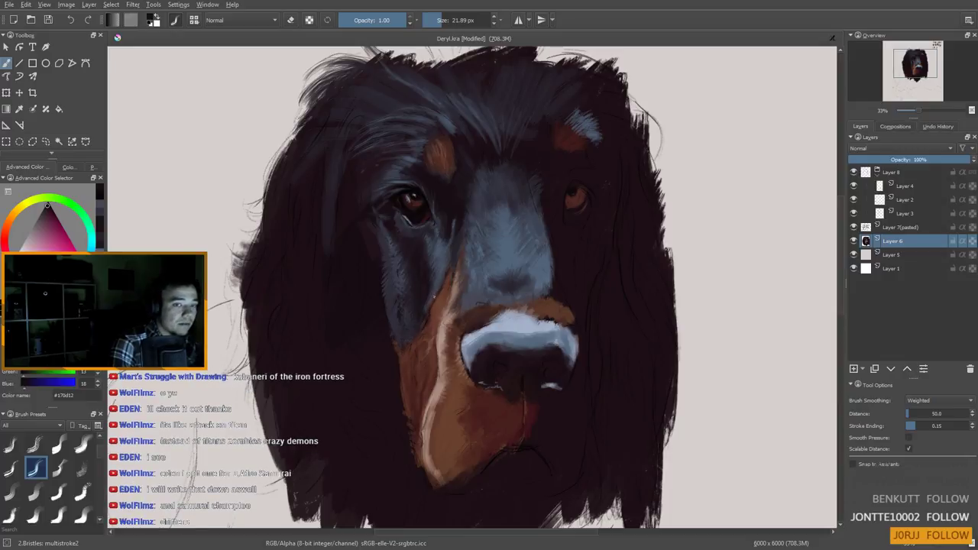
# Darken the outer edge of the tan muzzle patch with sampled dark reddish browns at about 49 px
pyautogui.keyDown('ctrl'); pyautogui.click(515, 430); pyautogui.keyUp('ctrl')
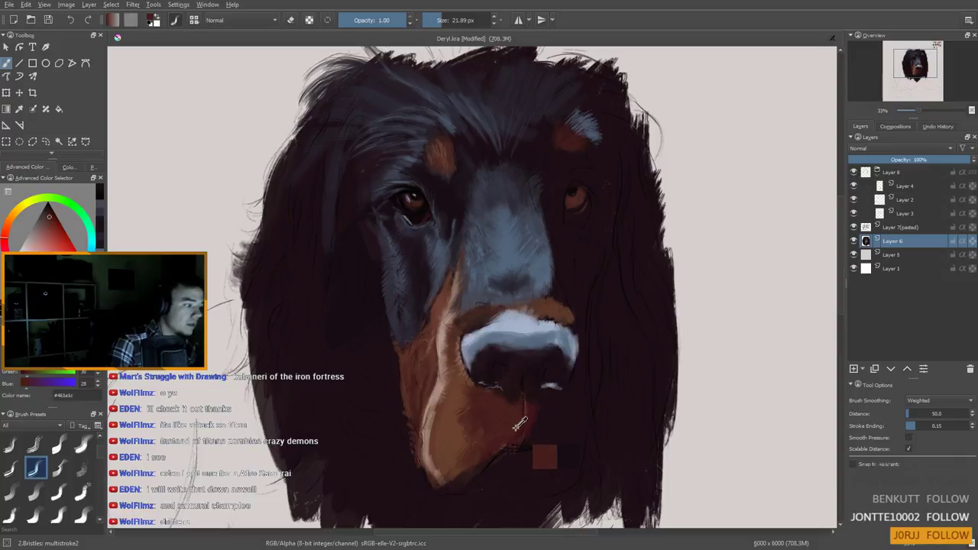
pyautogui.keyDown('shift'); pyautogui.moveTo(422, 327); pyautogui.dragTo(435, 327); pyautogui.keyUp('shift')
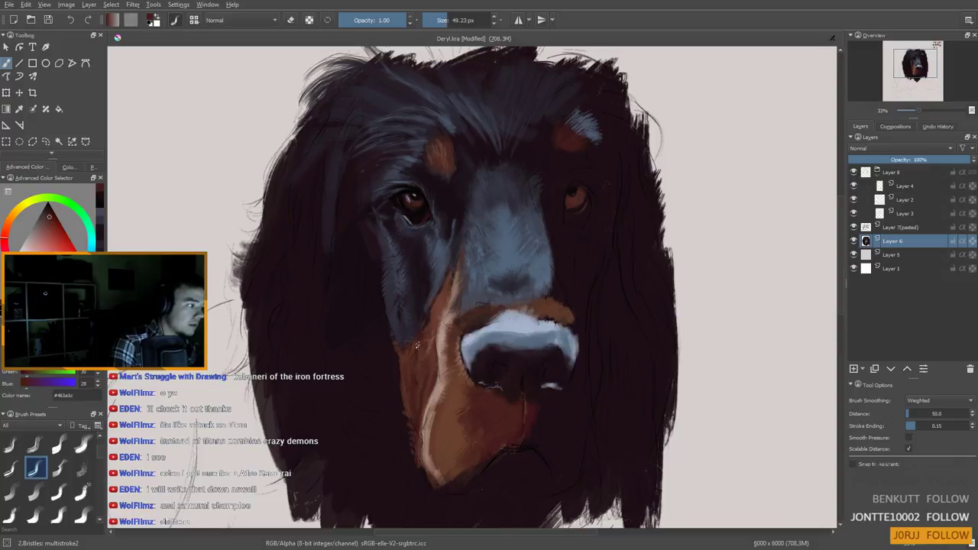
pyautogui.keyDown('ctrl'); pyautogui.click(412, 319); pyautogui.keyUp('ctrl')
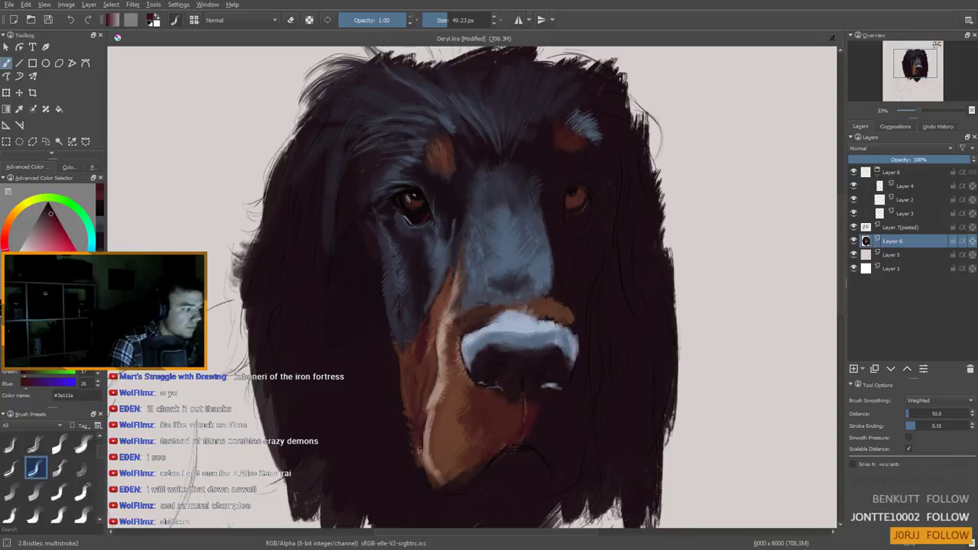
pyautogui.moveTo(419, 447); pyautogui.dragTo(428, 474)
# Paint fur strokes across the lower muzzle with sampled tan, dark reddish brown and mid brown at about 49 px, then 94 px
pyautogui.keyDown('ctrl'); pyautogui.click(442, 456); pyautogui.keyUp('ctrl')
pyautogui.keyDown('ctrl'); pyautogui.click(436, 459); pyautogui.keyUp('ctrl')
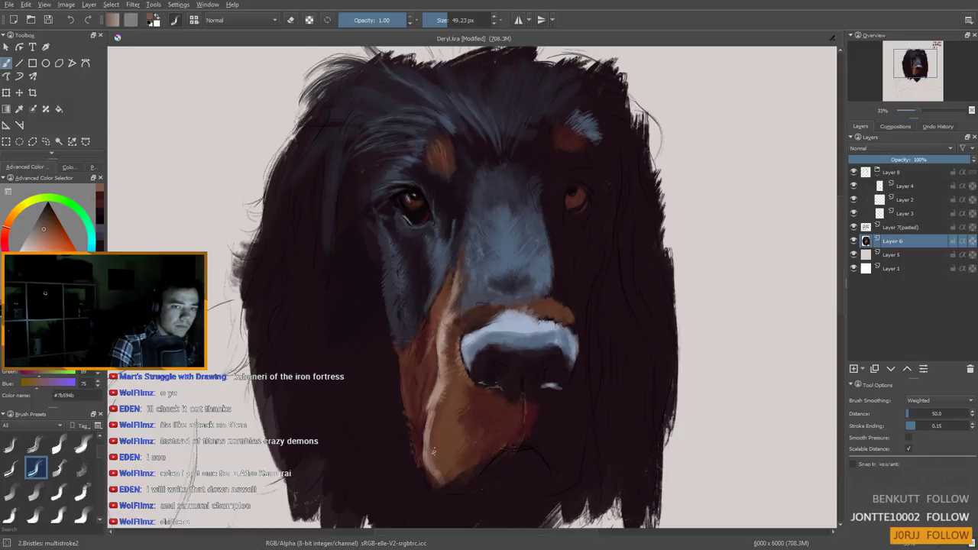
pyautogui.moveTo(435, 455); pyautogui.dragTo(442, 478)
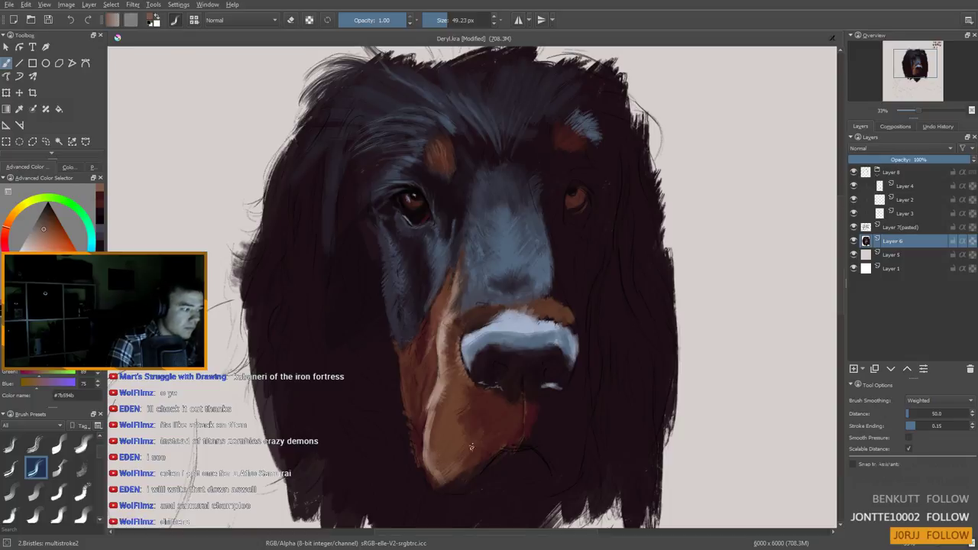
pyautogui.moveTo(449, 441); pyautogui.dragTo(471, 441)
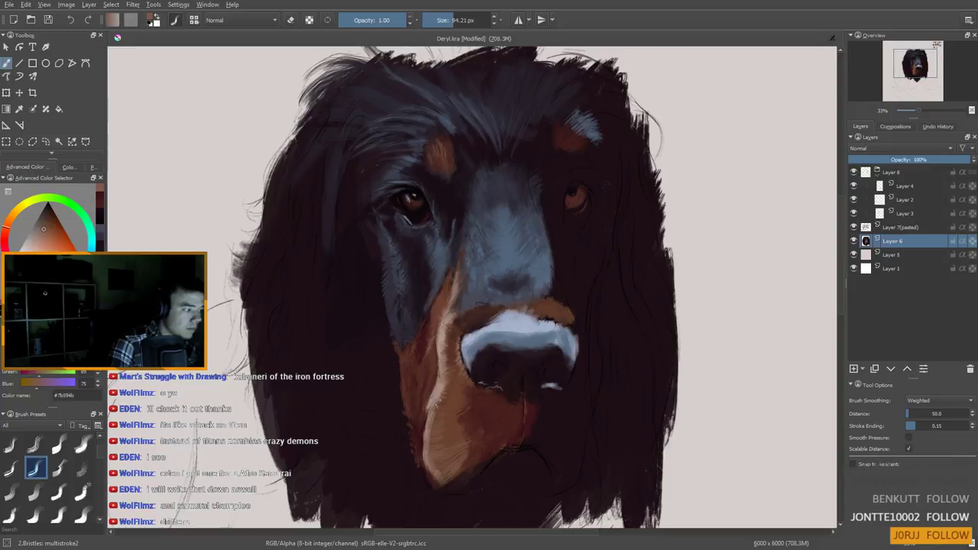
pyautogui.moveTo(476, 443)
pyautogui.mouseDown()
pyautogui.moveTo(449, 485)
pyautogui.moveTo(469, 477)
pyautogui.moveTo(488, 446)
pyautogui.moveTo(474, 471)
pyautogui.mouseUp()
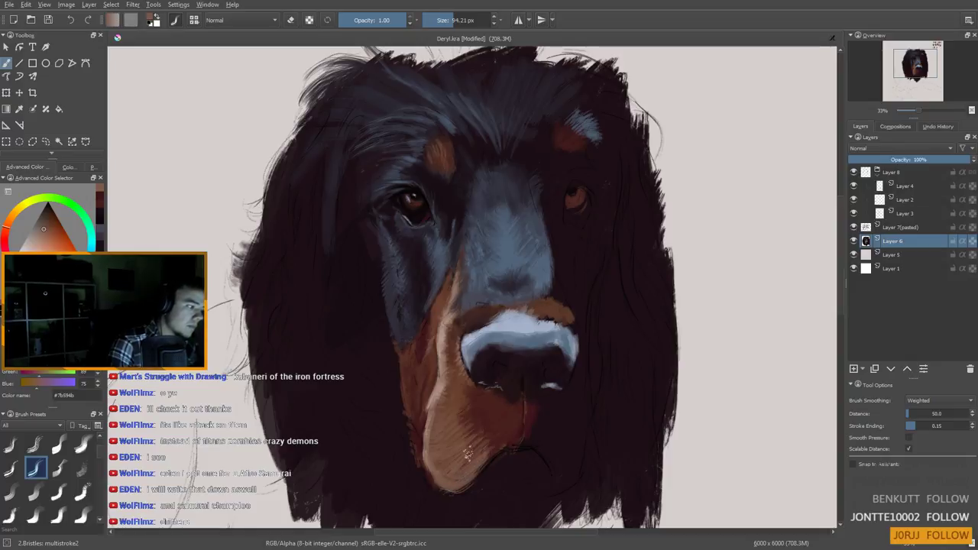
pyautogui.keyDown('ctrl'); pyautogui.click(485, 426); pyautogui.keyUp('ctrl')
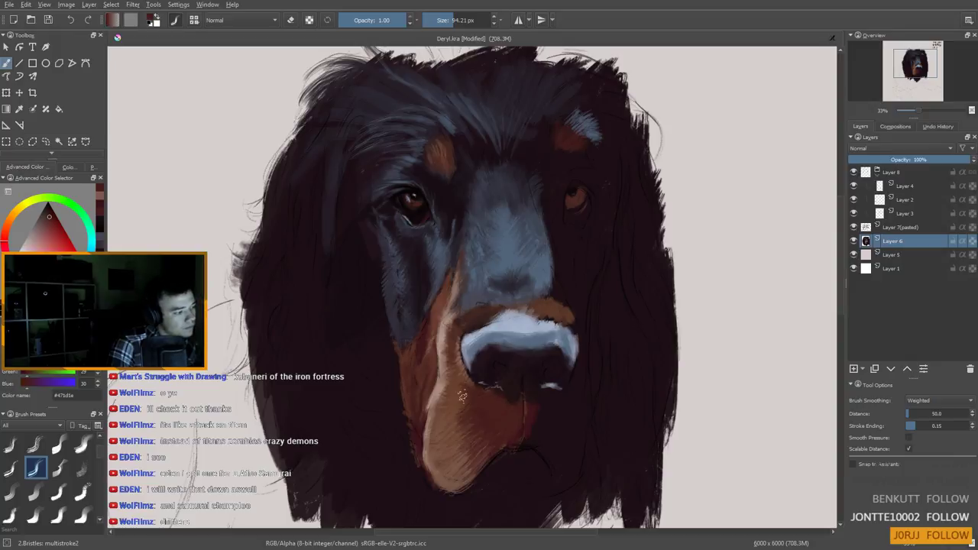
pyautogui.keyDown('ctrl'); pyautogui.click(449, 416); pyautogui.keyUp('ctrl')
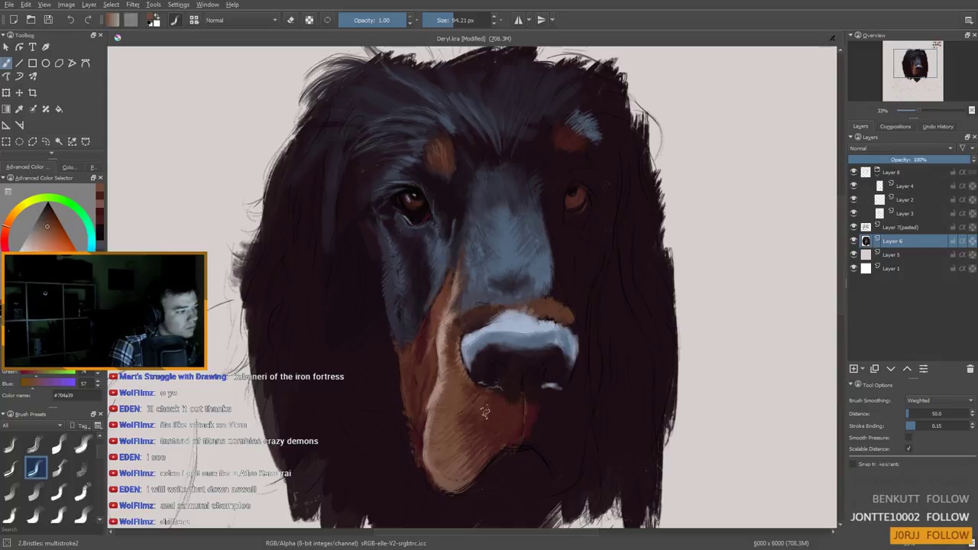
# Widen and soften the muzzle's light stripe with sampled light tan and reddish brown at about 23 px, then 57 px
pyautogui.moveTo(493, 406); pyautogui.dragTo(460, 409)
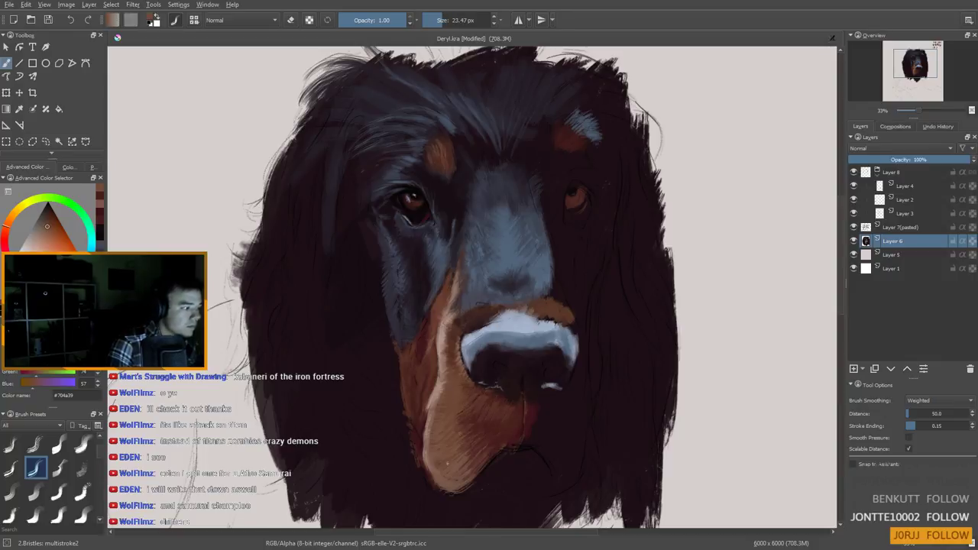
pyautogui.keyDown('ctrl'); pyautogui.click(441, 459); pyautogui.keyUp('ctrl')
pyautogui.moveTo(442, 459); pyautogui.dragTo(428, 421)
pyautogui.press(']')
pyautogui.press(']')
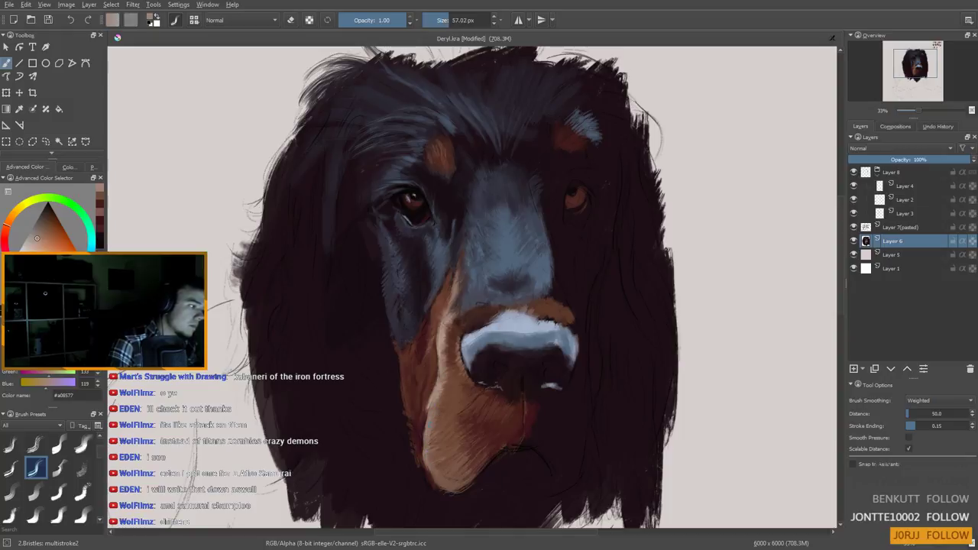
pyautogui.keyDown('ctrl'); pyautogui.click(451, 333); pyautogui.keyUp('ctrl')
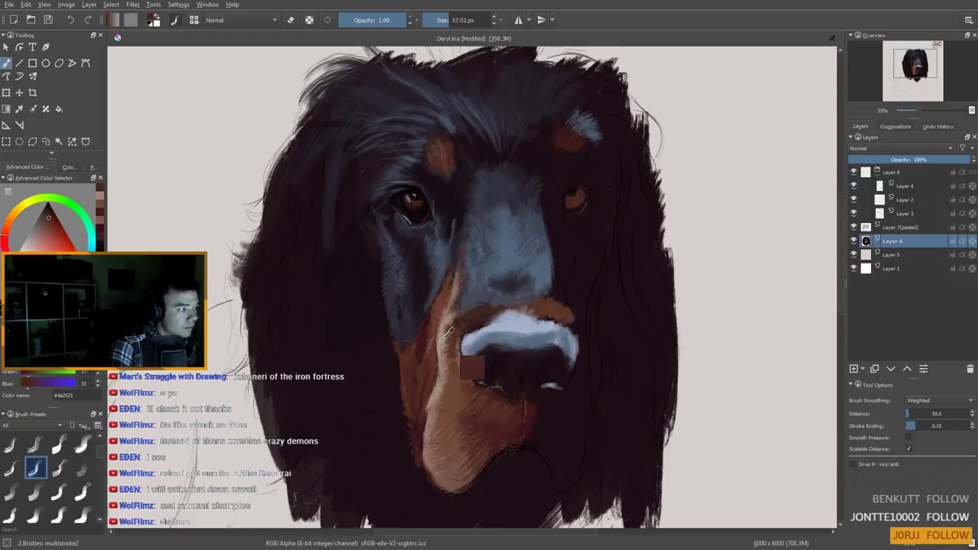
pyautogui.keyDown('ctrl'); pyautogui.click(449, 330); pyautogui.keyUp('ctrl')
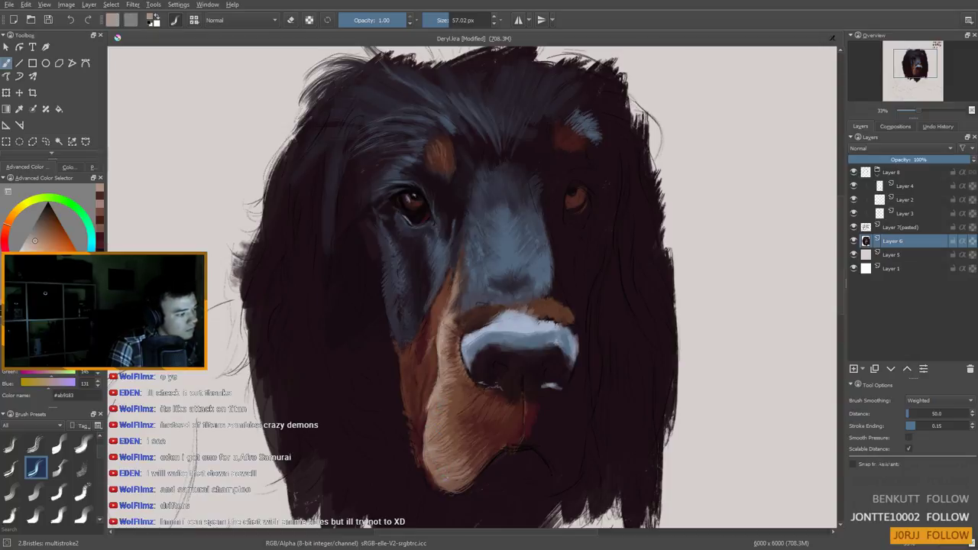
# Shade the left side of the nose with sampled near-black, dark slate and slate blue at about 57 px
pyautogui.scroll(-3, 531, 418)
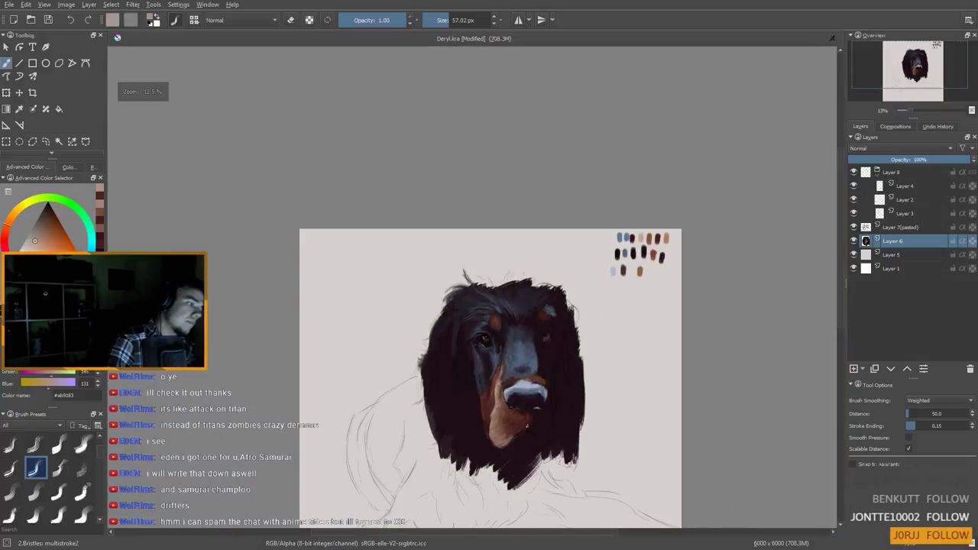
pyautogui.scroll(2, 529, 422)
pyautogui.press('ctrl')
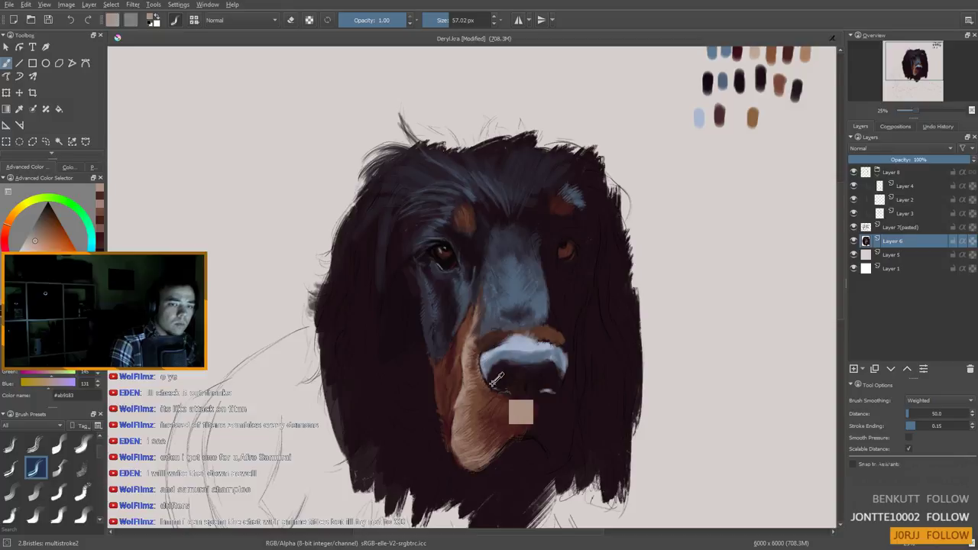
pyautogui.keyDown('ctrl'); pyautogui.click(489, 371); pyautogui.keyUp('ctrl')
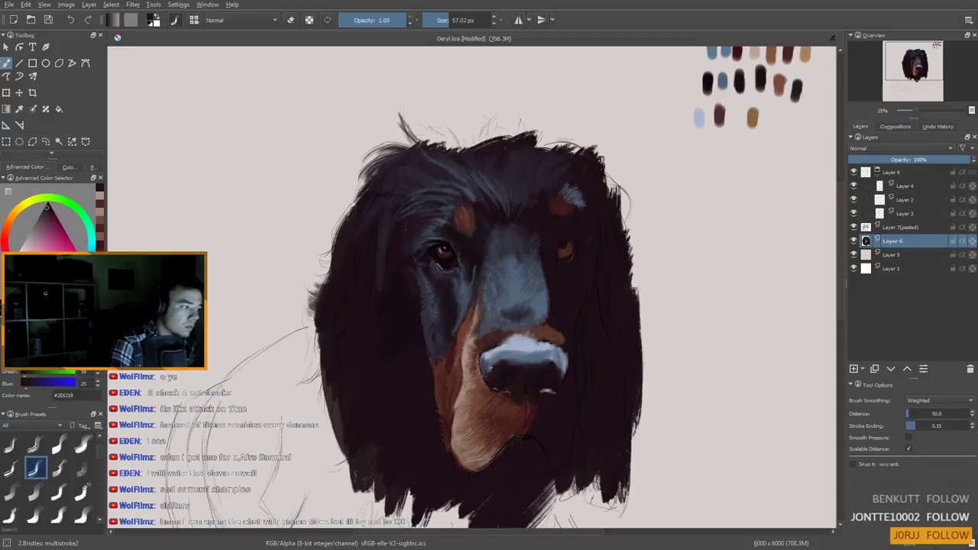
pyautogui.keyDown('ctrl'); pyautogui.click(488, 369); pyautogui.keyUp('ctrl')
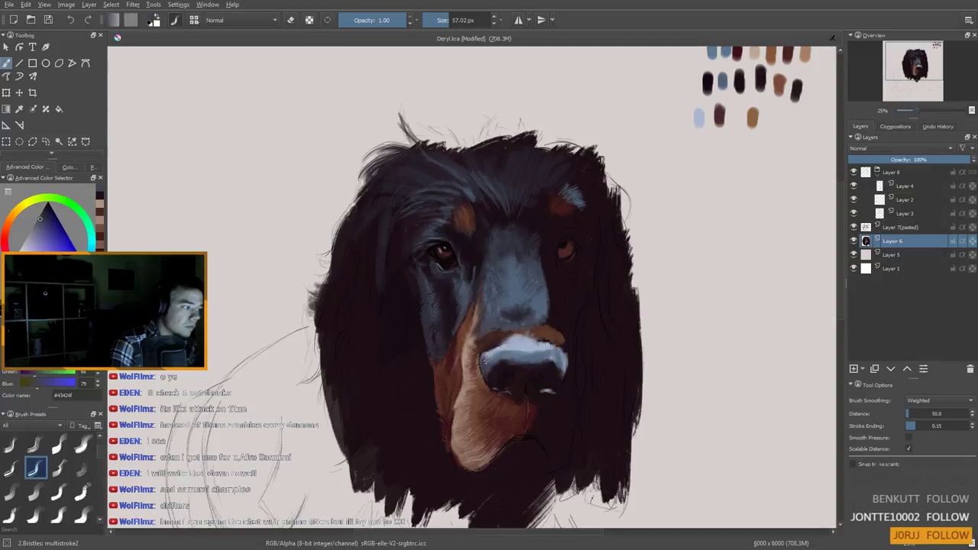
pyautogui.keyDown('ctrl'); pyautogui.click(492, 351); pyautogui.keyUp('ctrl')
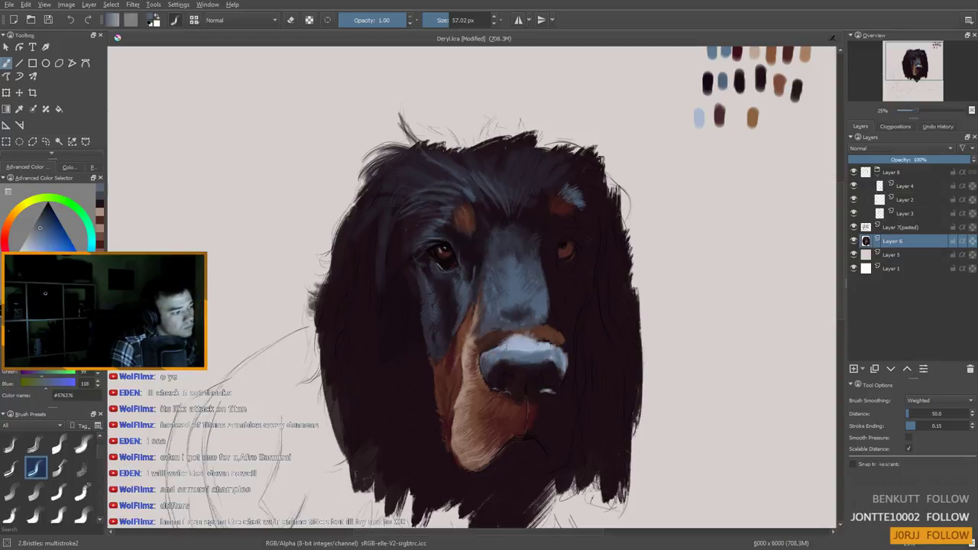
# Define the nose's left rim and nostril with sampled near-black at about 57 px, then near-black and slate blue at about 21 px
pyautogui.keyDown('ctrl'); pyautogui.click(496, 368); pyautogui.keyUp('ctrl')
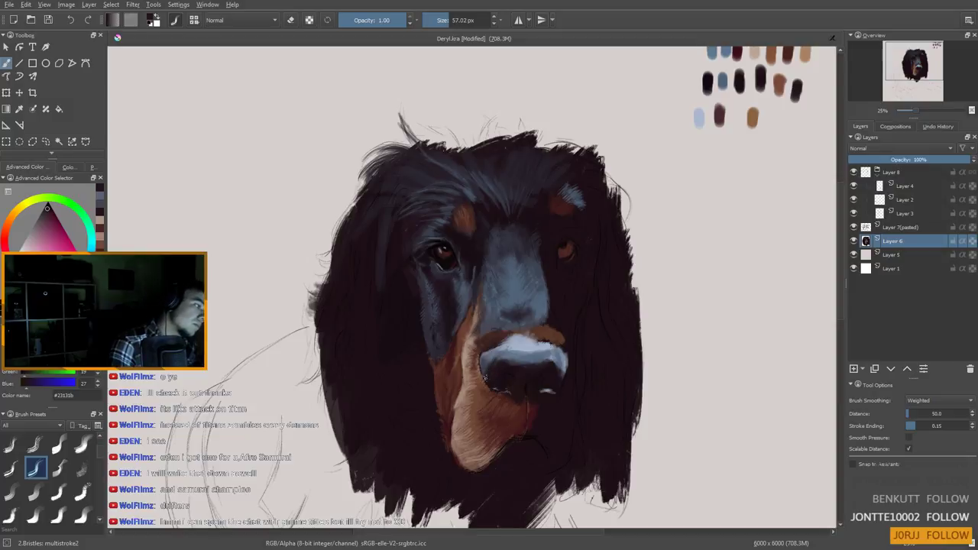
pyautogui.keyDown('ctrl'); pyautogui.click(495, 375); pyautogui.keyUp('ctrl')
pyautogui.moveTo(497, 376); pyautogui.dragTo(481, 376)
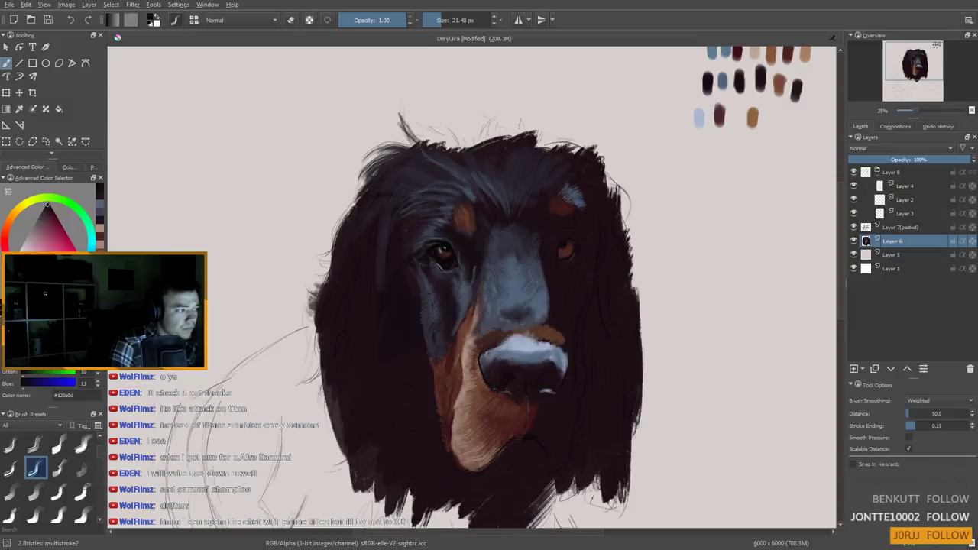
pyautogui.keyDown('ctrl'); pyautogui.click(491, 347); pyautogui.keyUp('ctrl')
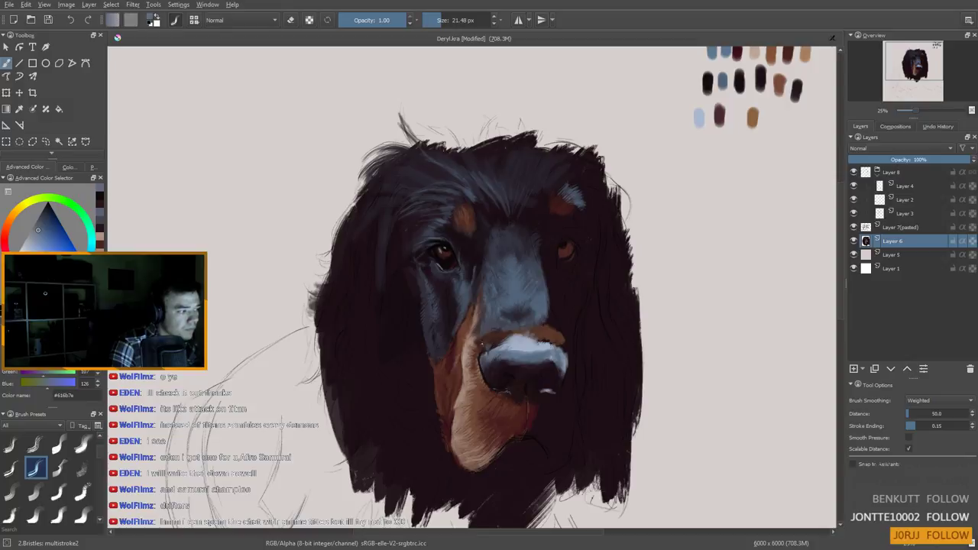
# Paint a thin strand of fur down the cheek beside the right eye with sampled slate blue at about 21 px
pyautogui.scroll(-5, 482, 275)
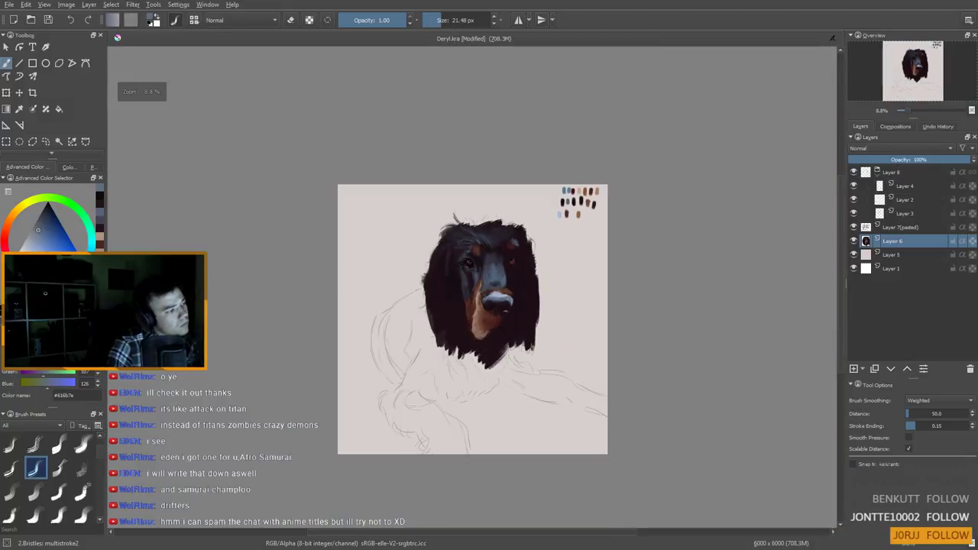
pyautogui.scroll(1, 532, 346)
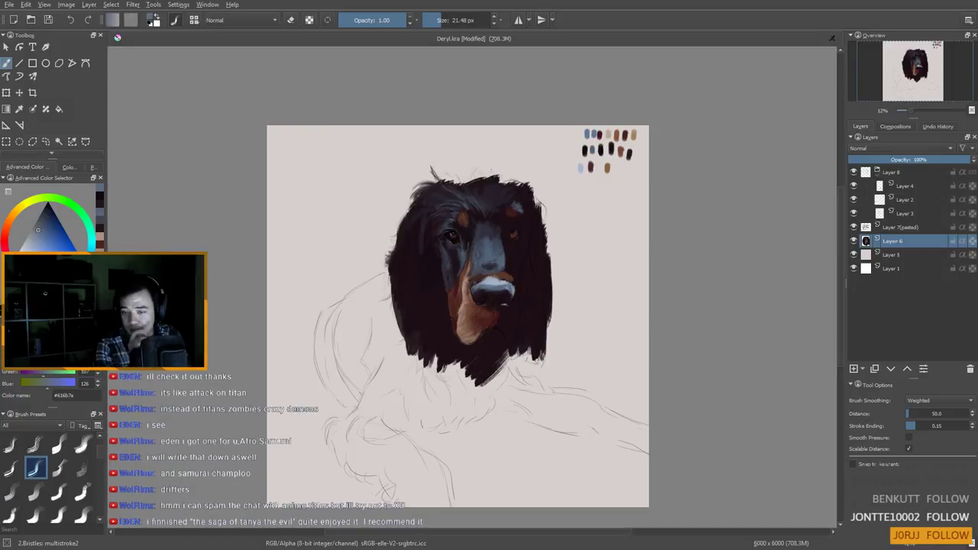
pyautogui.scroll(3, 482, 259)
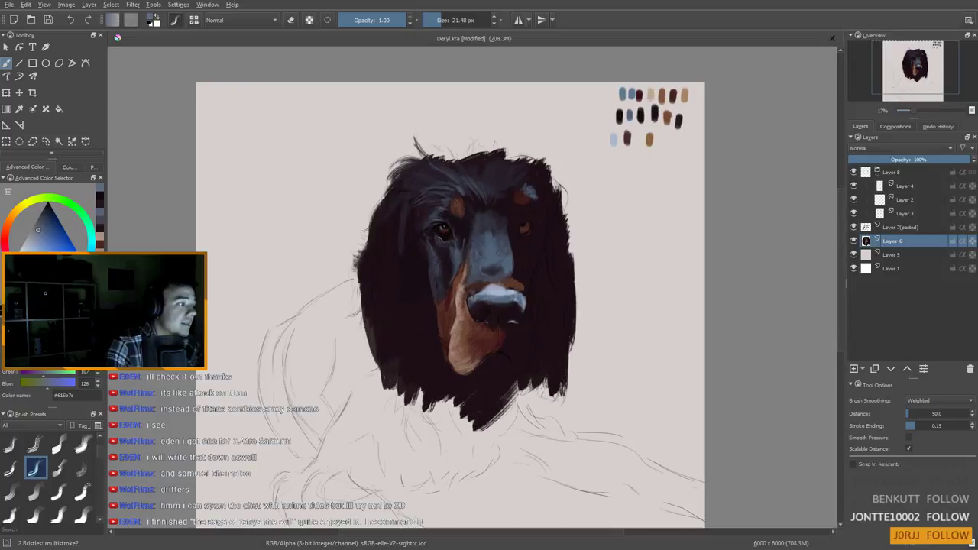
pyautogui.scroll(-2, 491, 267)
pyautogui.moveTo(491, 267); pyautogui.dragTo(461, 283)
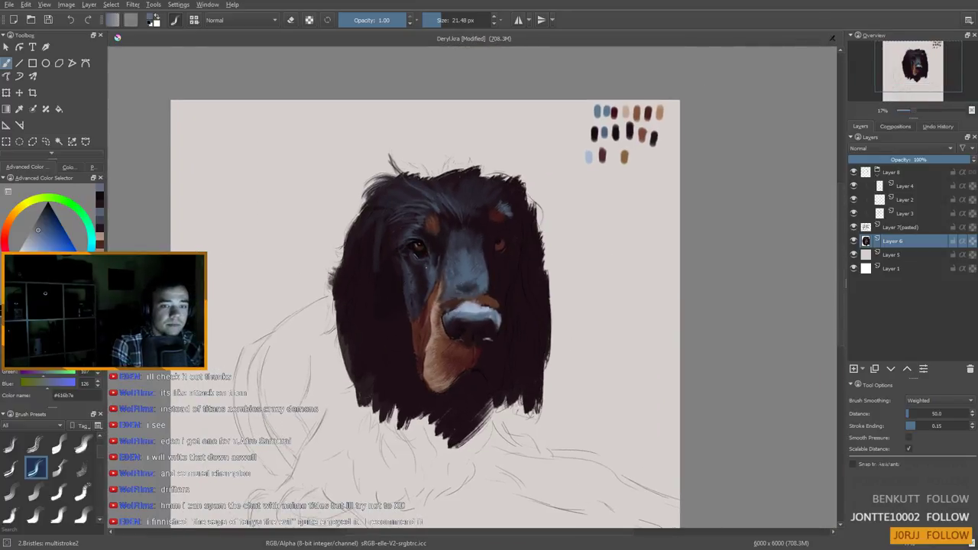
pyautogui.keyDown('ctrl'); pyautogui.click(472, 268); pyautogui.keyUp('ctrl')
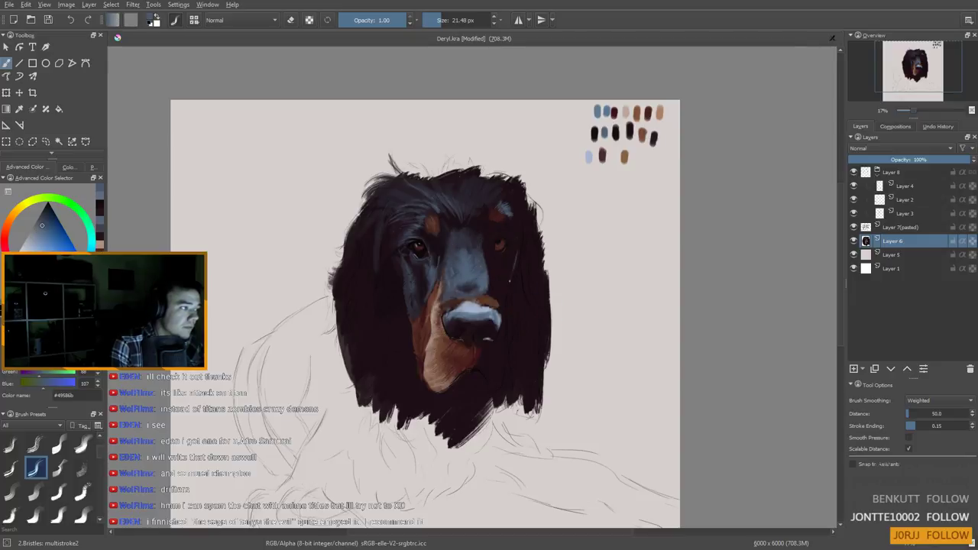
# Paint the rim and fur around the right eye with sampled dark slate at about 41 px
pyautogui.keyDown('ctrl'); pyautogui.click(475, 231); pyautogui.keyUp('ctrl')
pyautogui.moveTo(465, 254)
pyautogui.mouseDown()
pyautogui.moveTo(434, 268)
pyautogui.moveTo(451, 243)
pyautogui.mouseUp()
pyautogui.keyDown('ctrl'); pyautogui.click(444, 279); pyautogui.keyUp('ctrl')
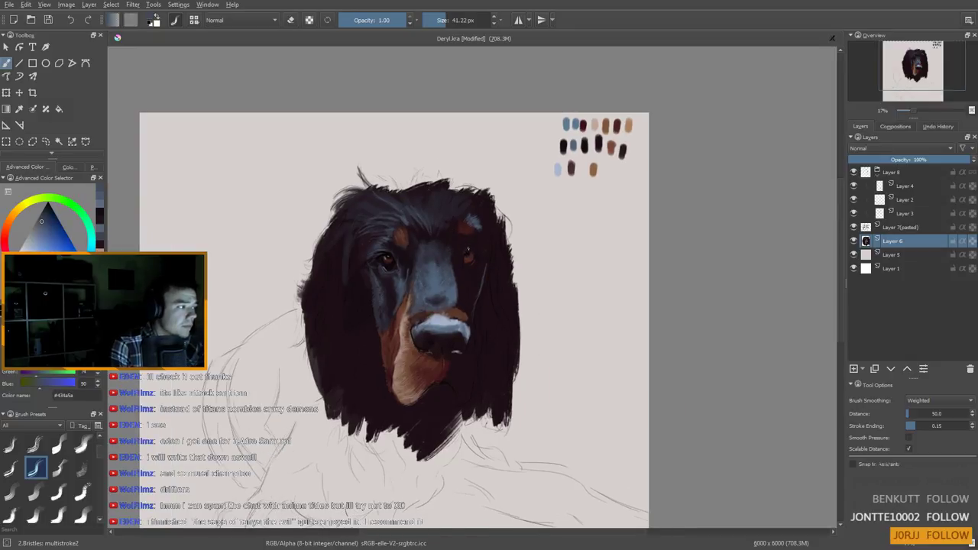
pyautogui.moveTo(469, 250); pyautogui.dragTo(474, 251)
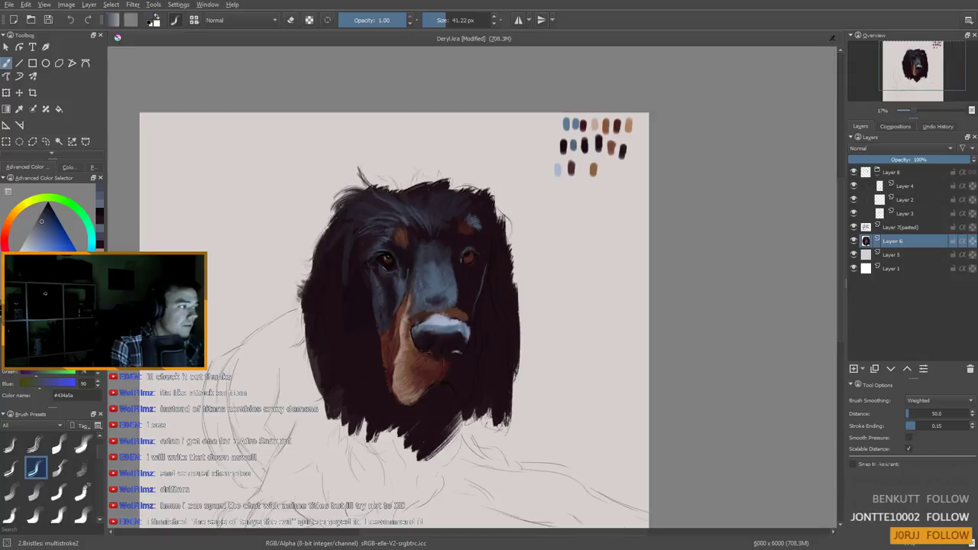
pyautogui.click(458, 256)
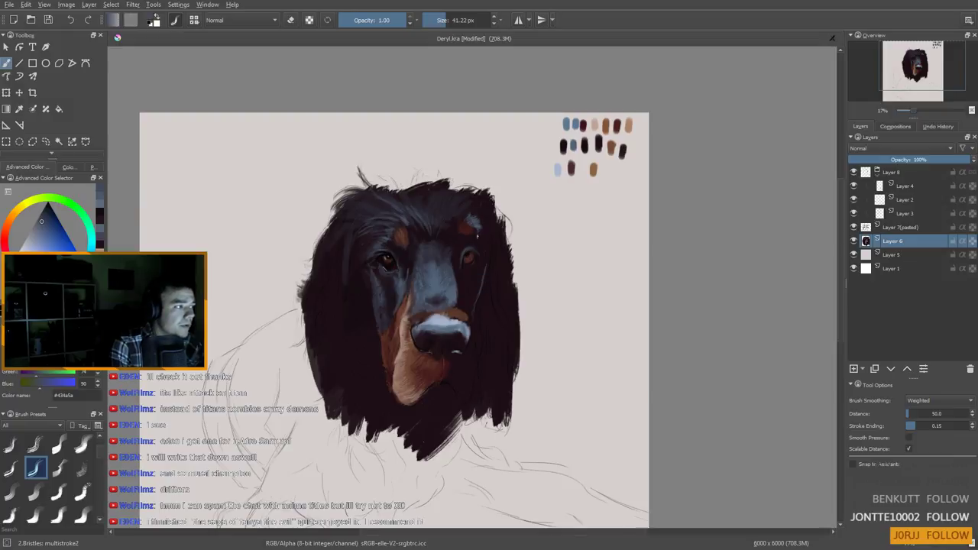
# Extend the bluish fur from the right brow spot past the right eye's outer corner with dark slate tones at about 41 px
pyautogui.moveTo(475, 233); pyautogui.dragTo(479, 242)
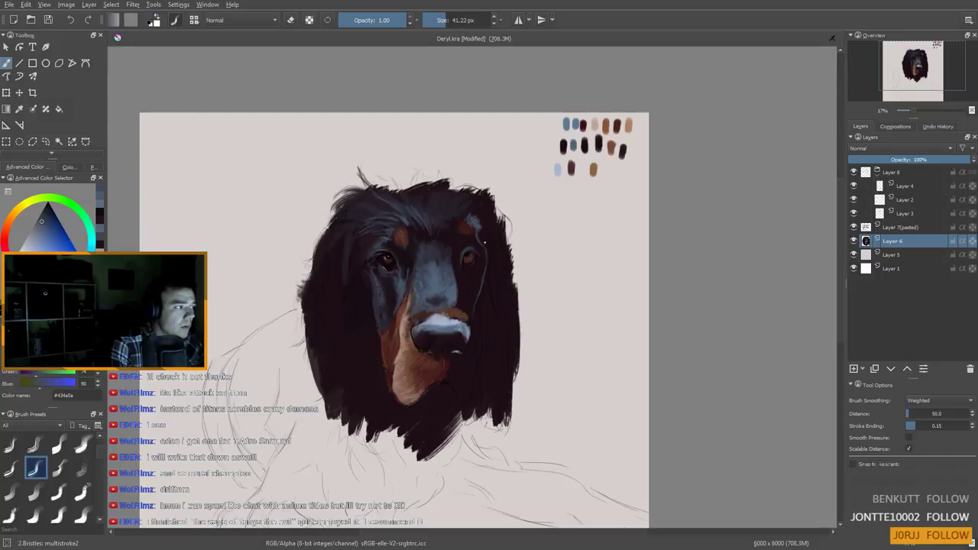
pyautogui.press('ctrl')
pyautogui.moveTo(464, 245)
pyautogui.mouseDown()
pyautogui.moveTo(488, 247)
pyautogui.moveTo(473, 245)
pyautogui.mouseUp()
pyautogui.keyDown('ctrl'); pyautogui.click(506, 269); pyautogui.keyUp('ctrl')
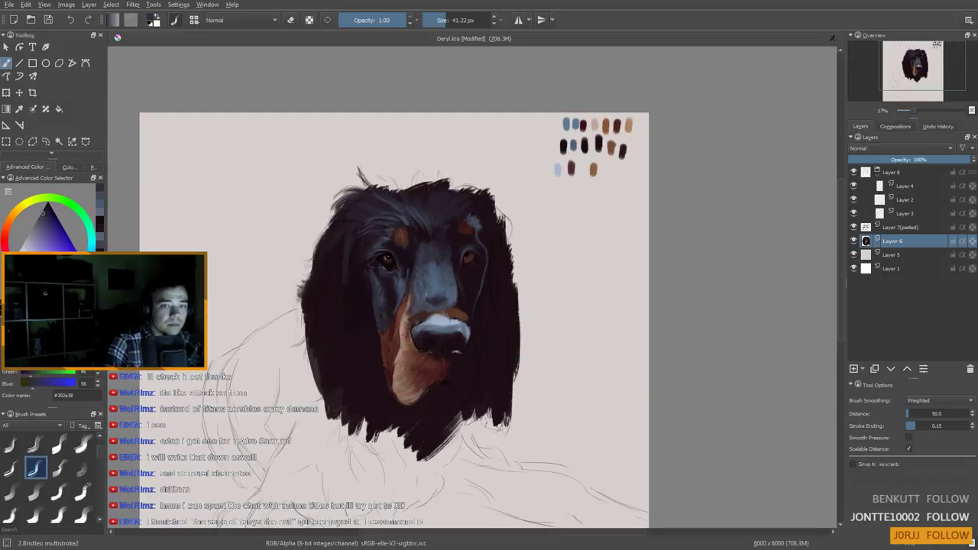
# Dot a pale highlight into the right eye with light blue-grey sampled from the nose at about 18 px
pyautogui.scroll(2, 420, 291)
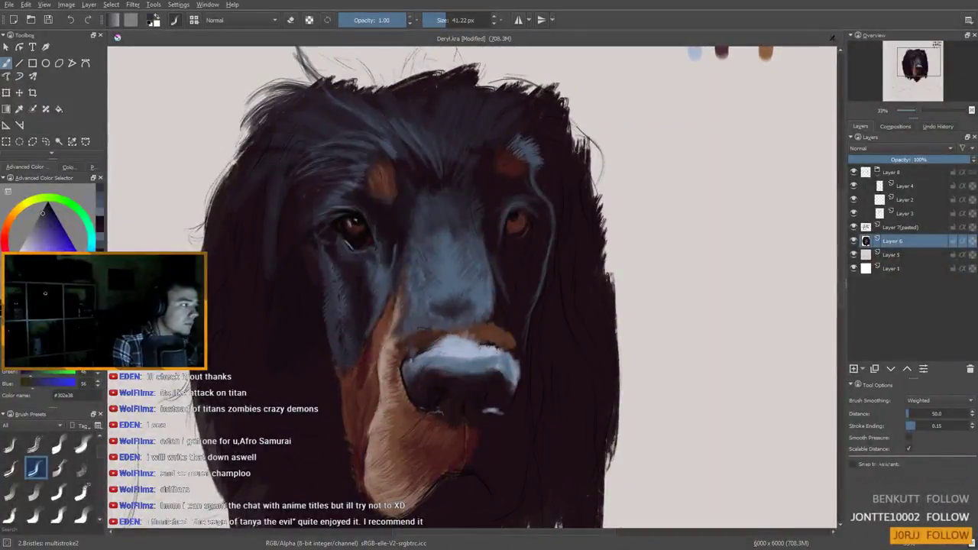
pyautogui.keyDown('ctrl'); pyautogui.click(464, 344); pyautogui.keyUp('ctrl')
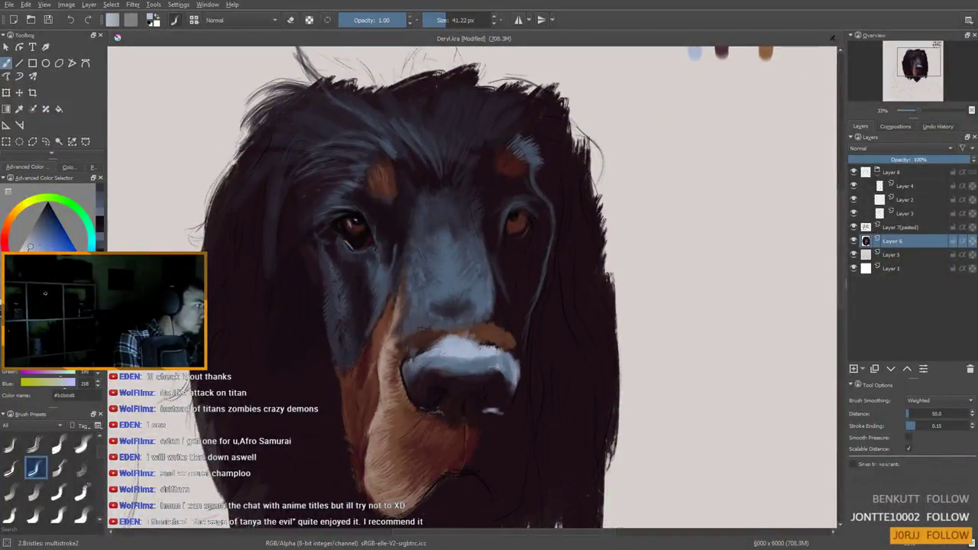
pyautogui.press('[')
pyautogui.press('[')
pyautogui.press('[')
pyautogui.press('[')
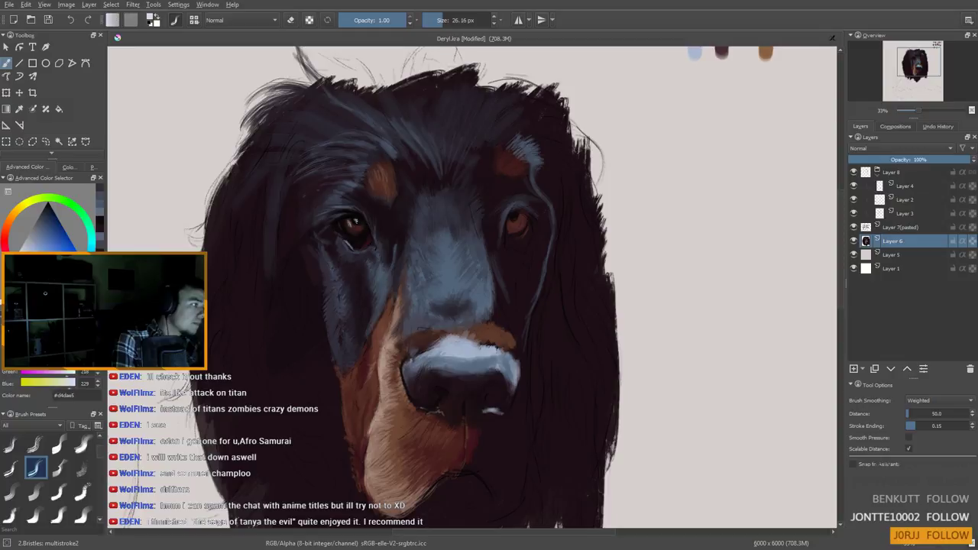
pyautogui.press('[')
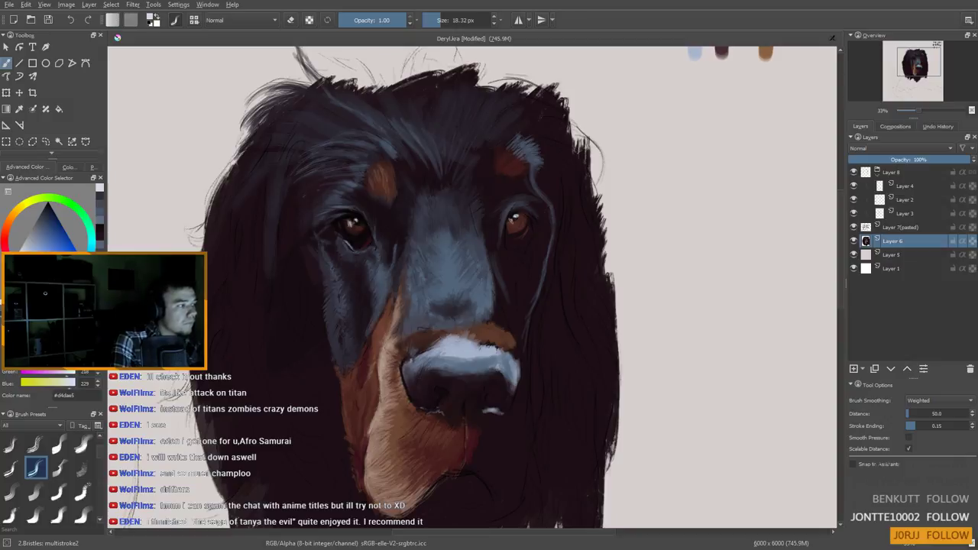
# Shade the right eye's iris with sampled dark red at about 18 px and its inner edge with dark slate at about 30 px
pyautogui.keyDown('ctrl'); pyautogui.click(531, 224); pyautogui.keyUp('ctrl')
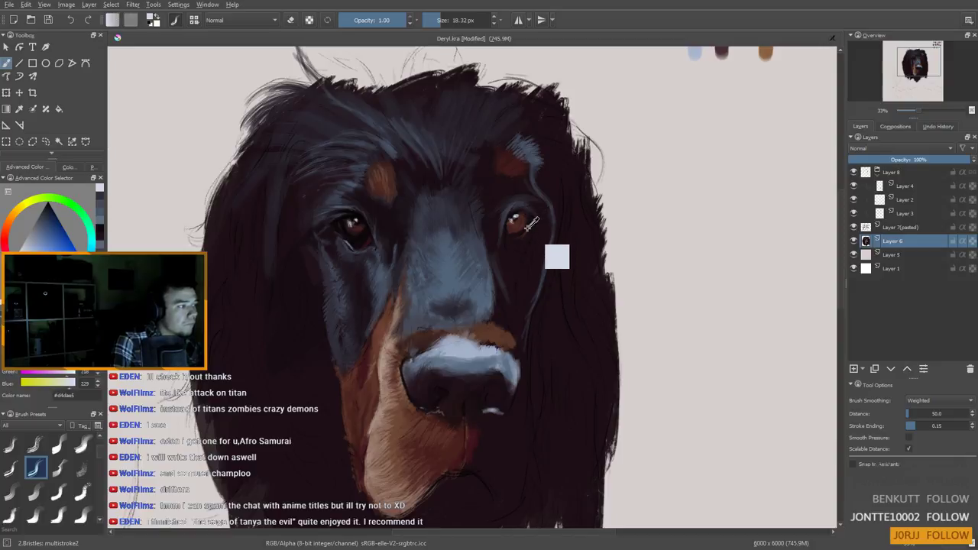
pyautogui.keyDown('ctrl'); pyautogui.click(354, 232); pyautogui.keyUp('ctrl')
pyautogui.keyDown('ctrl'); pyautogui.click(470, 446); pyautogui.keyUp('ctrl')
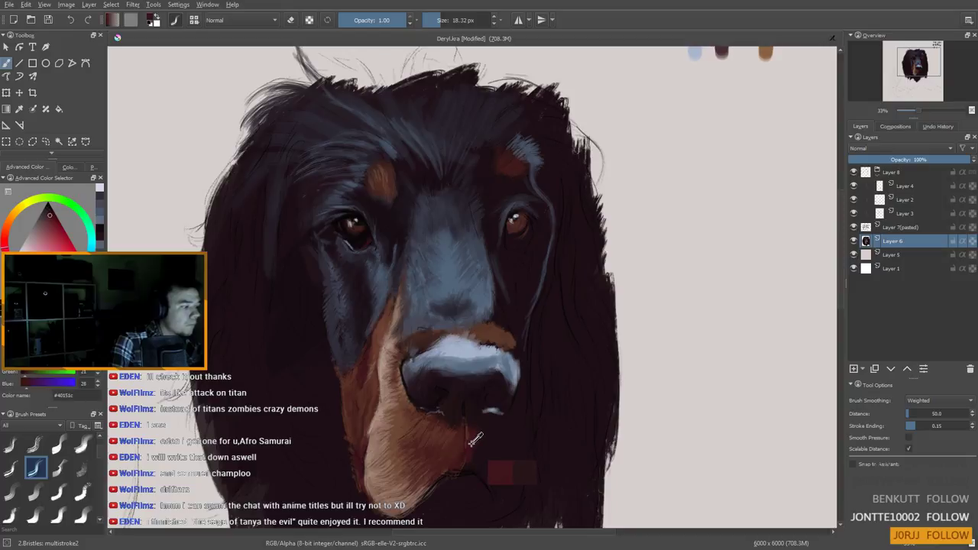
pyautogui.moveTo(568, 213)
pyautogui.mouseDown()
pyautogui.moveTo(519, 215)
pyautogui.moveTo(527, 230)
pyautogui.moveTo(513, 220)
pyautogui.moveTo(507, 232)
pyautogui.mouseUp()
pyautogui.keyDown('ctrl'); pyautogui.click(526, 226); pyautogui.keyUp('ctrl')
pyautogui.keyDown('ctrl'); pyautogui.click(505, 236); pyautogui.keyUp('ctrl')
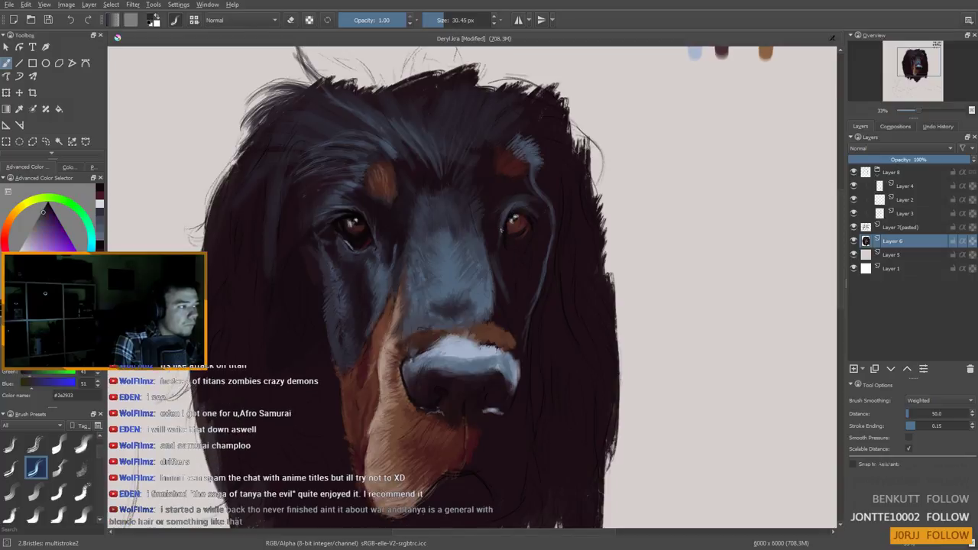
pyautogui.moveTo(507, 250); pyautogui.dragTo(519, 253)
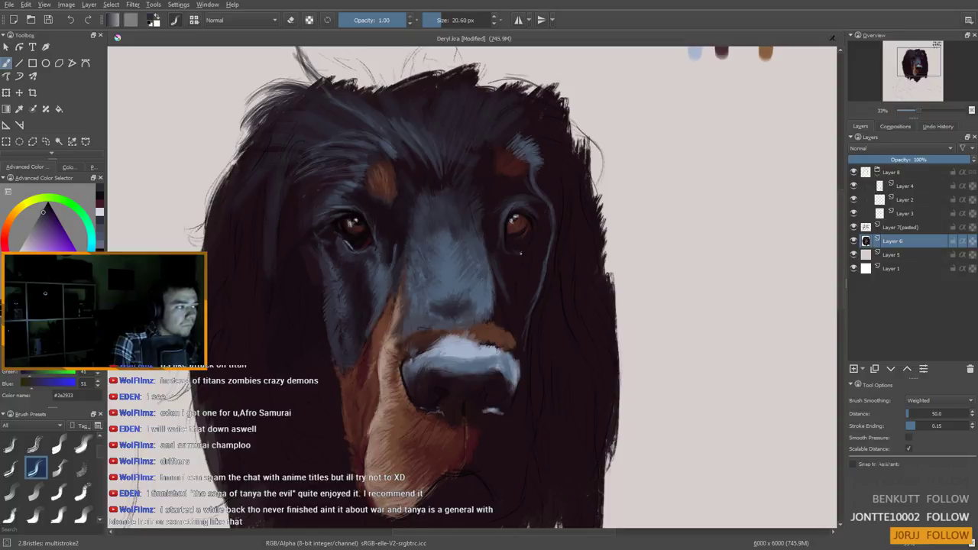
# Paint the right eye's lower rim with sampled slate blue at about 21 px and darken around its iris with near-black
pyautogui.keyDown('ctrl'); pyautogui.click(455, 280); pyautogui.keyUp('ctrl')
pyautogui.moveTo(517, 252); pyautogui.dragTo(528, 247)
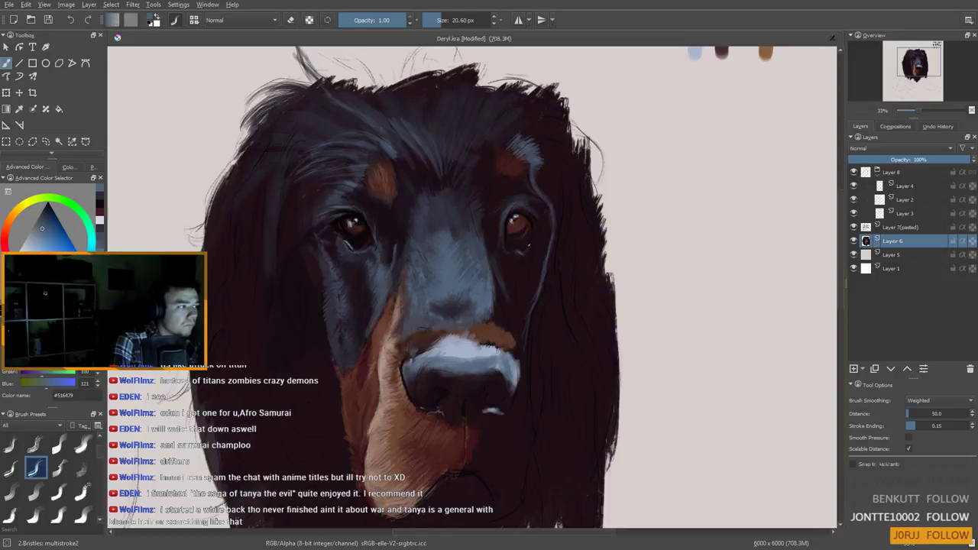
pyautogui.keyDown('ctrl'); pyautogui.click(549, 243); pyautogui.keyUp('ctrl')
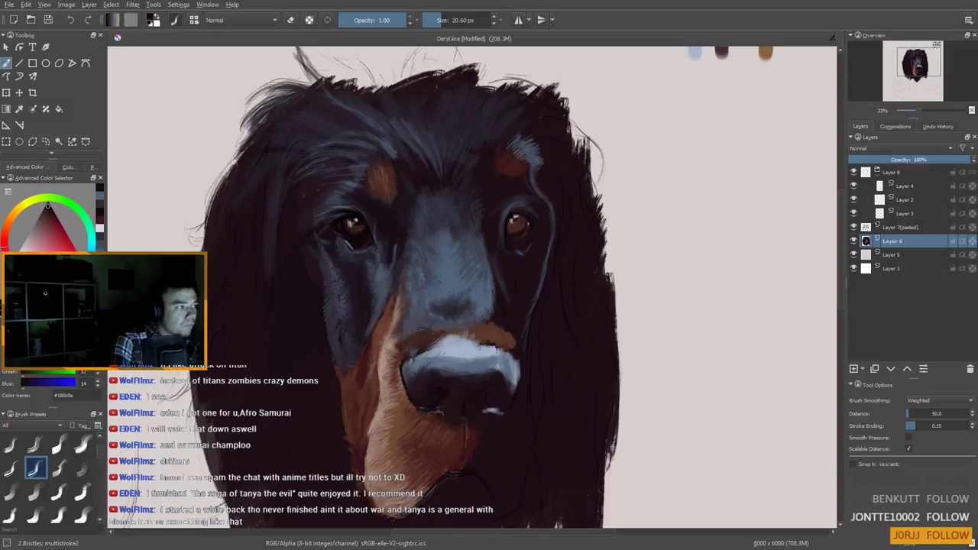
pyautogui.keyDown('ctrl'); pyautogui.click(391, 262); pyautogui.keyUp('ctrl')
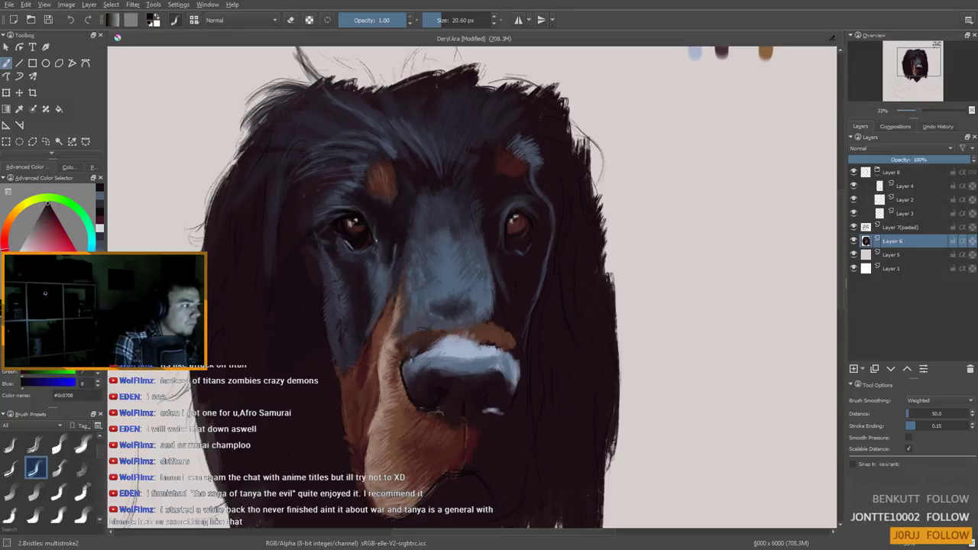
pyautogui.moveTo(523, 226); pyautogui.dragTo(528, 226)
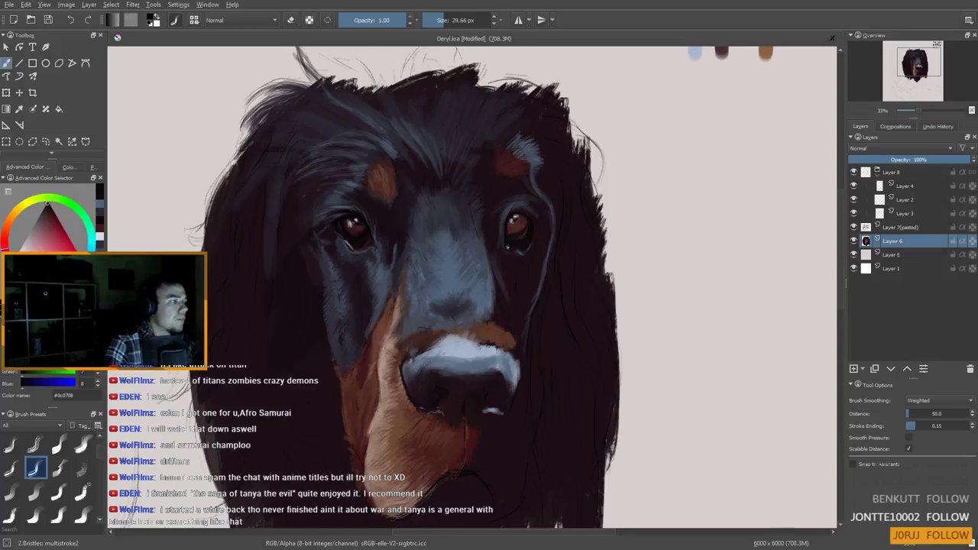
# Rework the right eye's iris and pupil at about 30 px with near-black and dark tones sampled from both eyes
pyautogui.scroll(-2, 497, 253)
pyautogui.scroll(2, 512, 283)
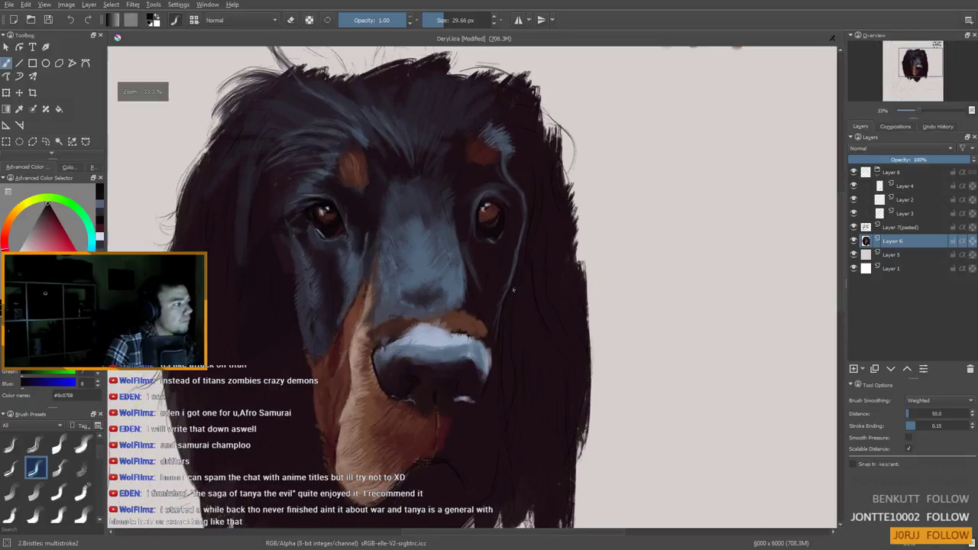
pyautogui.keyDown('ctrl'); pyautogui.click(497, 211); pyautogui.keyUp('ctrl')
pyautogui.keyDown('ctrl'); pyautogui.click(494, 209); pyautogui.keyUp('ctrl')
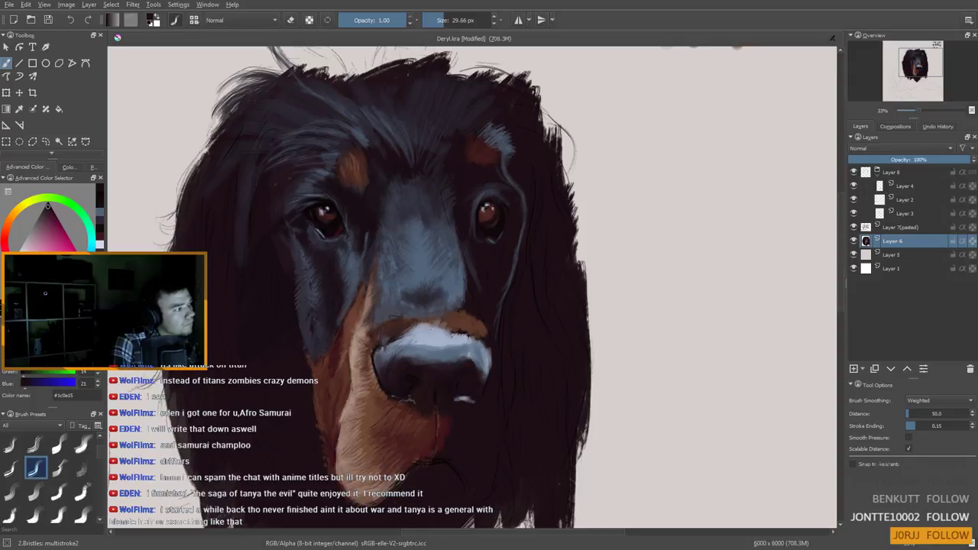
pyautogui.moveTo(481, 217); pyautogui.dragTo(481, 211)
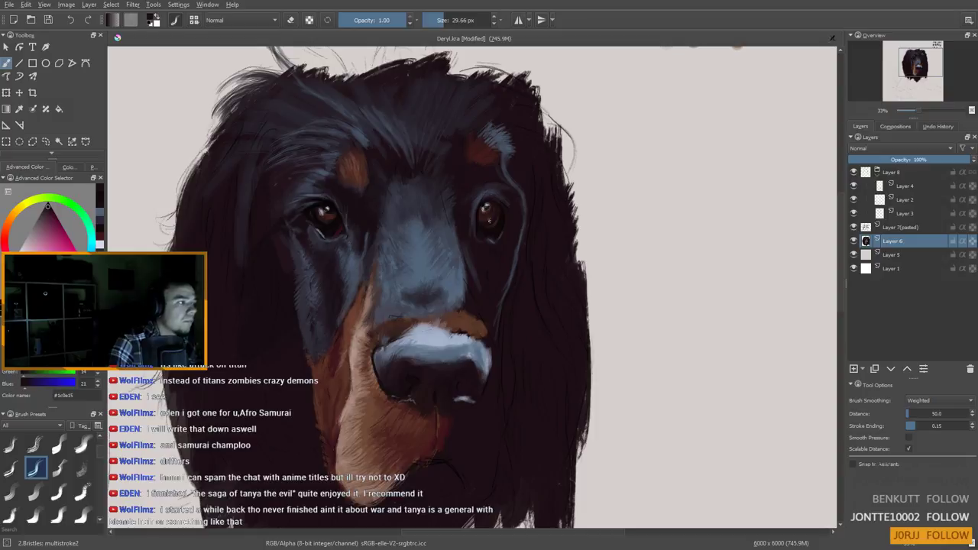
pyautogui.hotkey('ctrl', 'z')
pyautogui.keyDown('ctrl'); pyautogui.click(327, 201); pyautogui.keyUp('ctrl')
pyautogui.keyDown('ctrl'); pyautogui.click(328, 202); pyautogui.keyUp('ctrl')
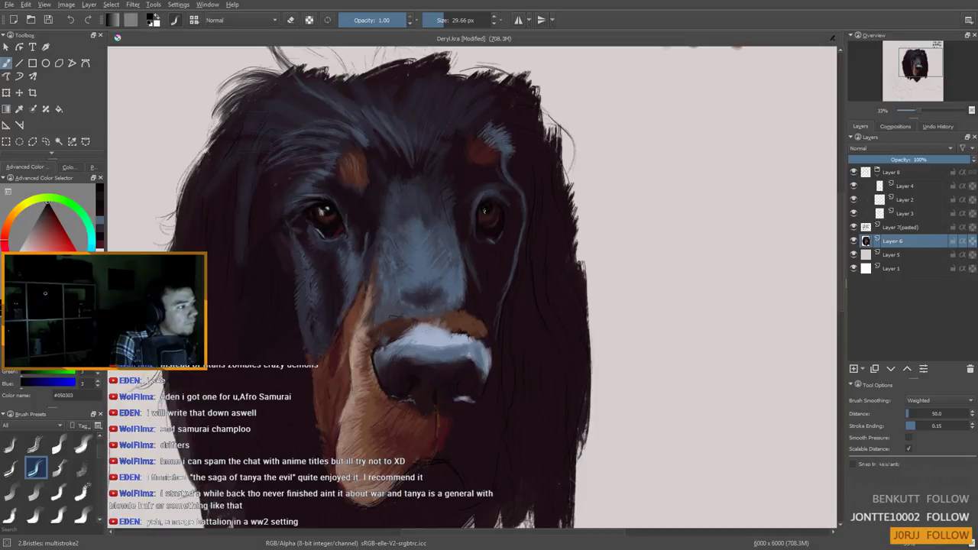
pyautogui.keyDown('ctrl'); pyautogui.click(333, 217); pyautogui.keyUp('ctrl')
pyautogui.keyDown('ctrl'); pyautogui.click(484, 210); pyautogui.keyUp('ctrl')
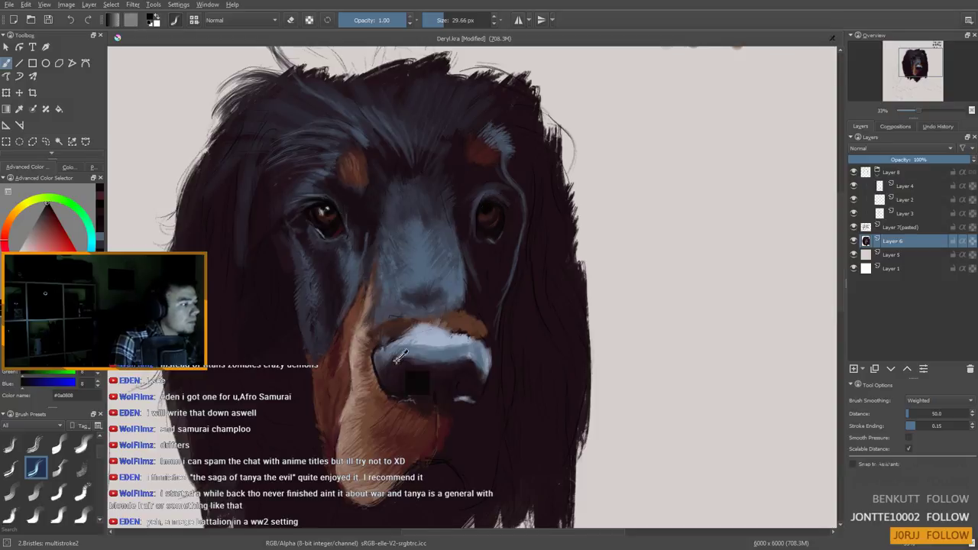
# Place small pale highlights on the right eye's pupil with light blue-grey sampled from the nose at about 18 px
pyautogui.keyDown('ctrl'); pyautogui.click(433, 336); pyautogui.keyUp('ctrl')
pyautogui.moveTo(493, 208); pyautogui.dragTo(489, 208)
pyautogui.click(489, 207)
pyautogui.click(483, 208)
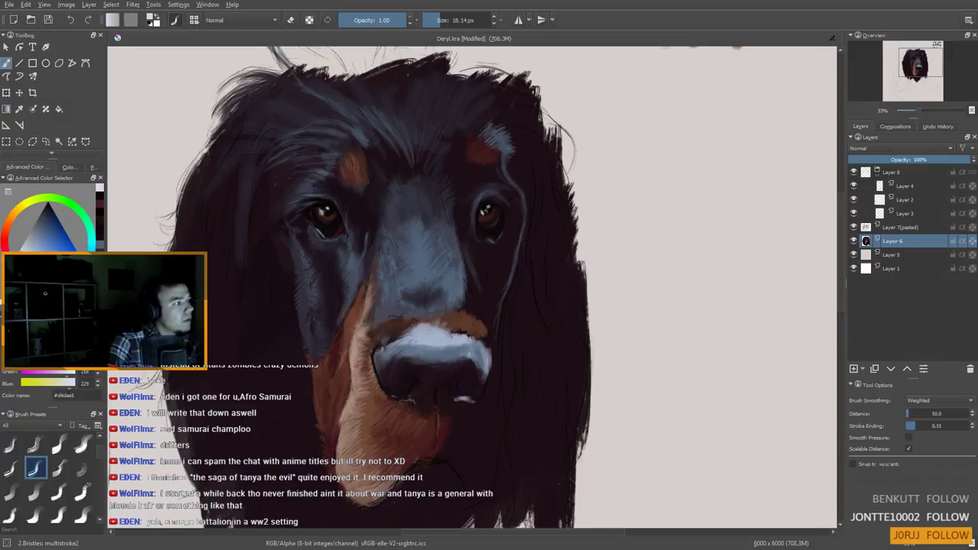
pyautogui.scroll(-2, 494, 227)
pyautogui.moveTo(518, 236); pyautogui.dragTo(499, 261)
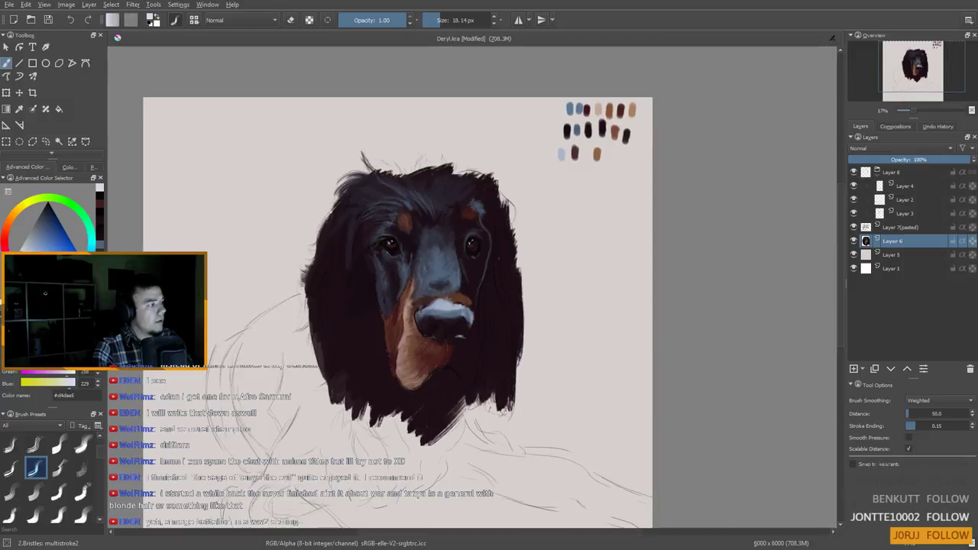
pyautogui.press('-')
pyautogui.press('+')
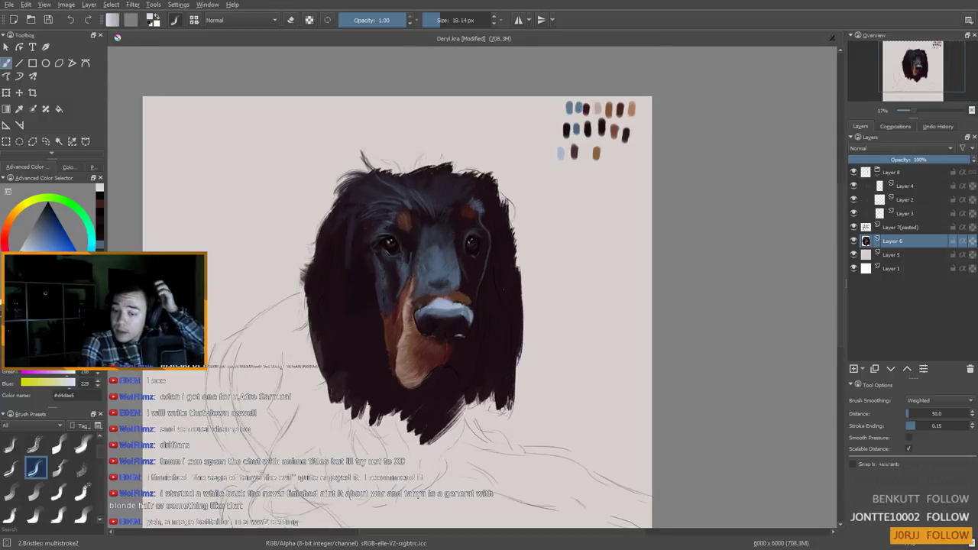
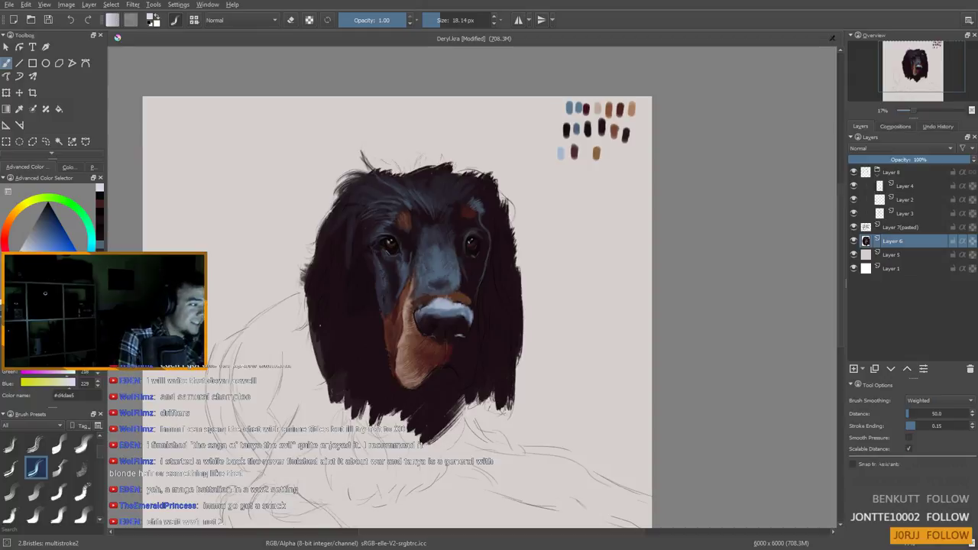
# Add fine fur strokes down the muzzle's left tan edge with sampled tan and brown at about 12 px
pyautogui.keyDown('ctrl'); pyautogui.click(405, 367); pyautogui.keyUp('ctrl')
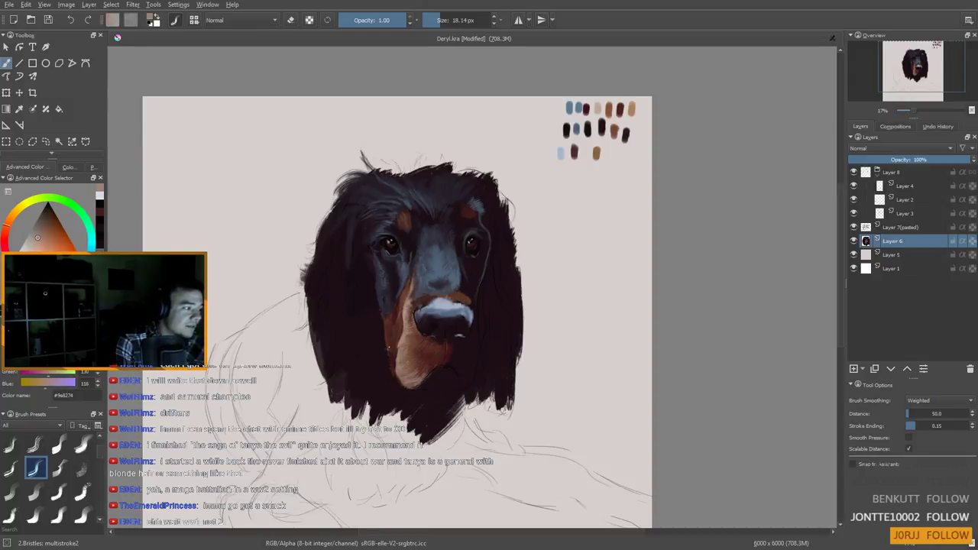
pyautogui.moveTo(394, 370); pyautogui.dragTo(389, 355)
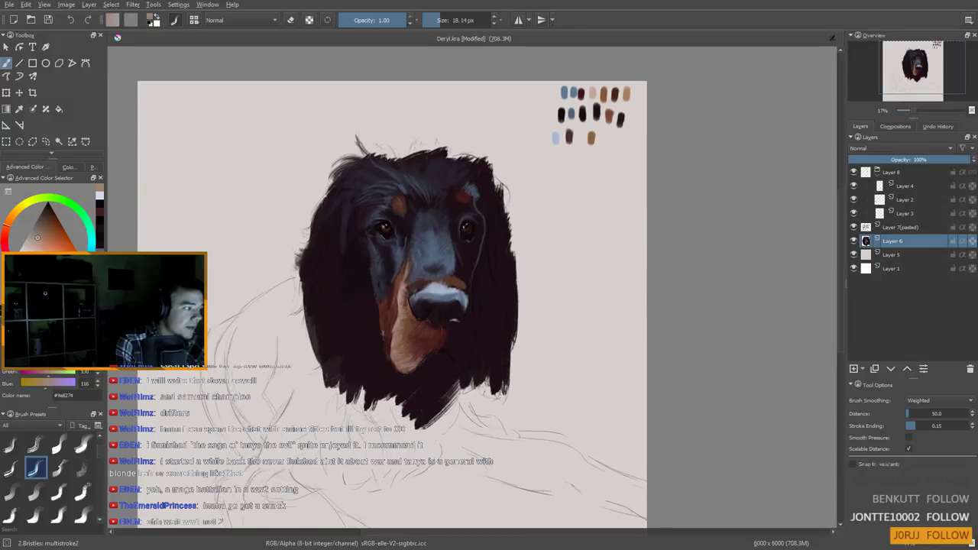
pyautogui.press('[')
pyautogui.press('[')
pyautogui.press('[')
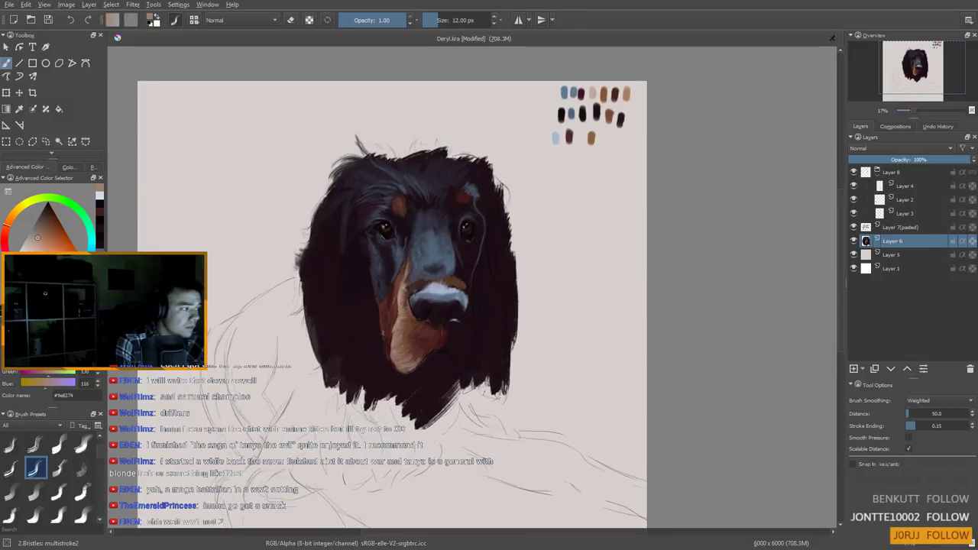
pyautogui.keyDown('ctrl'); pyautogui.click(411, 328); pyautogui.keyUp('ctrl')
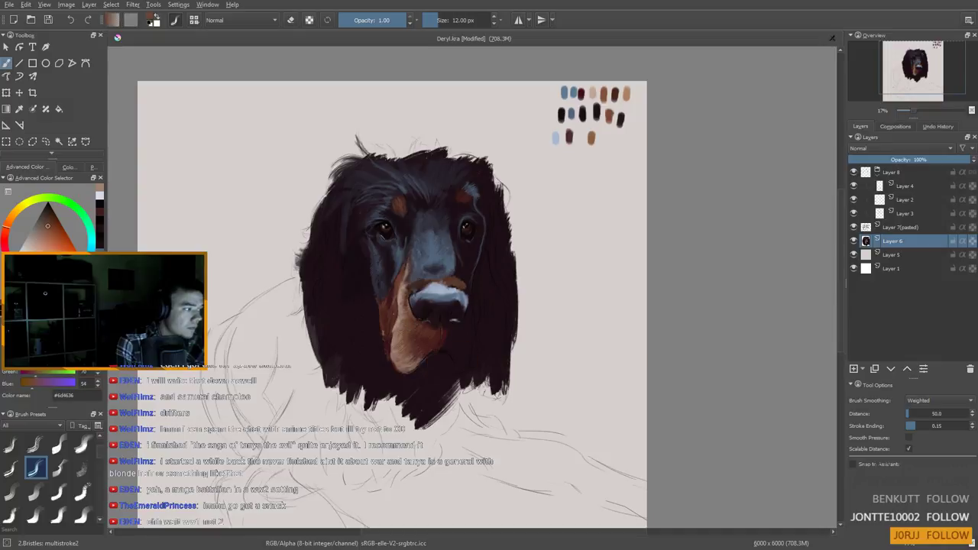
pyautogui.moveTo(389, 303); pyautogui.dragTo(389, 321)
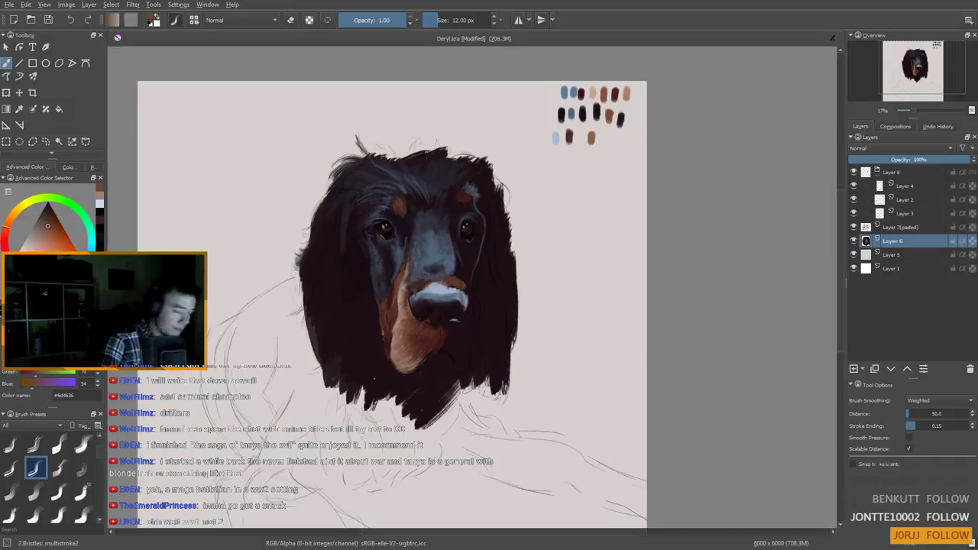
# Switch to Discord to check the general channel, and move its window away from the canvas
pyautogui.press('super')
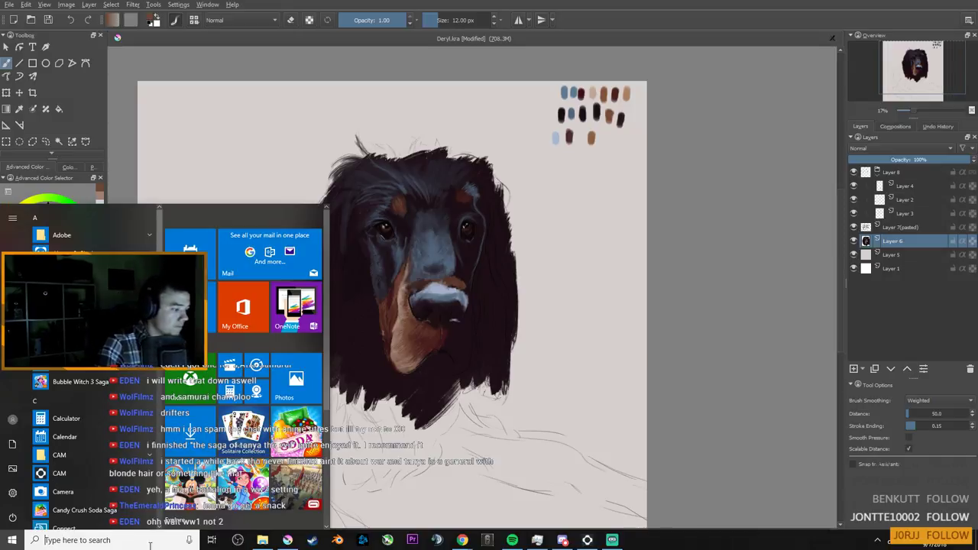
pyautogui.click(562, 541)
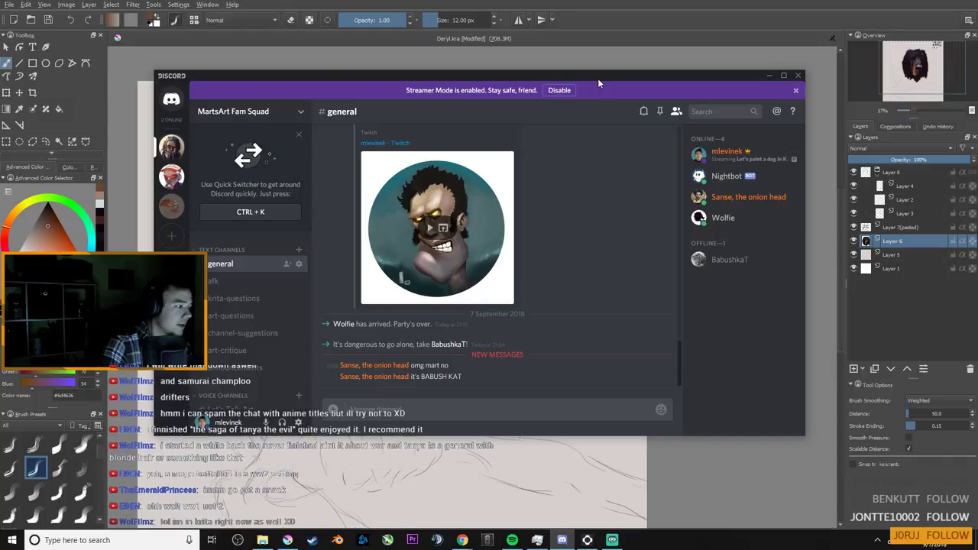
pyautogui.moveTo(598, 77); pyautogui.dragTo(977, 149)
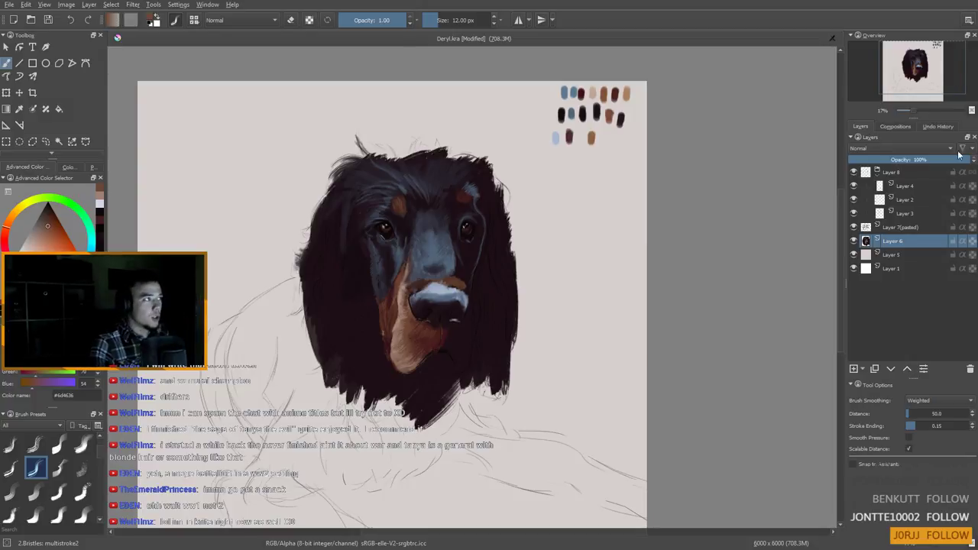
# Add a new paint layer and letter a large BRB beside the dog's head with sampled dark maroon at about 146 px
pyautogui.scroll(1, 447, 226)
pyautogui.scroll(-2, 453, 222)
pyautogui.scroll(2, 460, 217)
pyautogui.moveTo(462, 216); pyautogui.dragTo(507, 179)
pyautogui.scroll(-1, 507, 179)
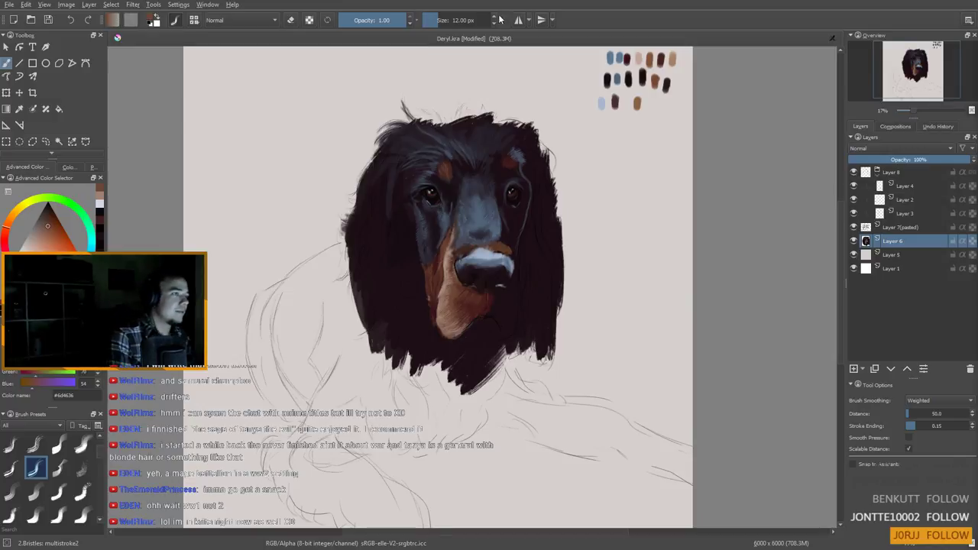
pyautogui.press('ctrl')
pyautogui.keyDown('ctrl'); pyautogui.click(627, 59); pyautogui.keyUp('ctrl')
pyautogui.click(854, 369)
pyautogui.click(459, 20)
pyautogui.moveTo(219, 89); pyautogui.dragTo(218, 168)
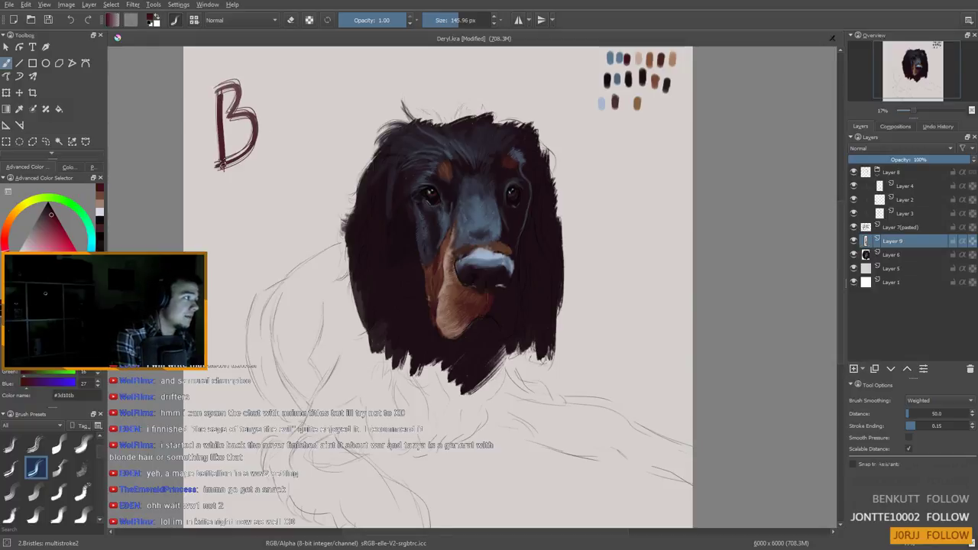
pyautogui.moveTo(263, 72)
pyautogui.mouseDown()
pyautogui.moveTo(271, 134)
pyautogui.moveTo(285, 97)
pyautogui.moveTo(313, 131)
pyautogui.mouseUp()
pyautogui.moveTo(314, 51)
pyautogui.mouseDown()
pyautogui.moveTo(331, 122)
pyautogui.moveTo(367, 88)
pyautogui.moveTo(331, 121)
pyautogui.mouseUp()
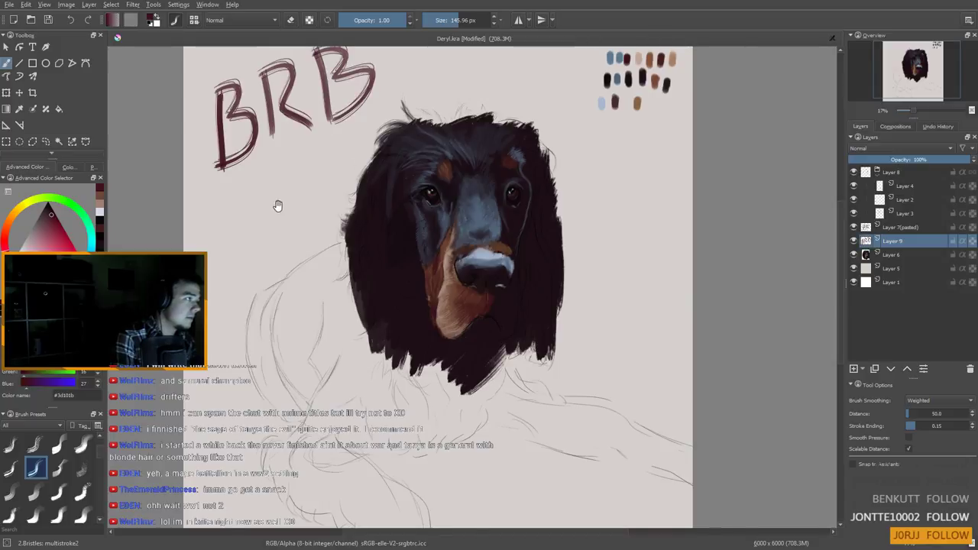
# Add a large exclamation mark with a dot after the BRB lettering in dark maroon at about 146 px
pyautogui.moveTo(283, 206); pyautogui.dragTo(310, 205)
pyautogui.moveTo(337, 166); pyautogui.dragTo(300, 243)
pyautogui.moveTo(392, 130); pyautogui.dragTo(422, 185)
pyautogui.moveTo(321, 264)
pyautogui.mouseDown()
pyautogui.moveTo(367, 213)
pyautogui.moveTo(311, 273)
pyautogui.moveTo(316, 297)
pyautogui.mouseUp()
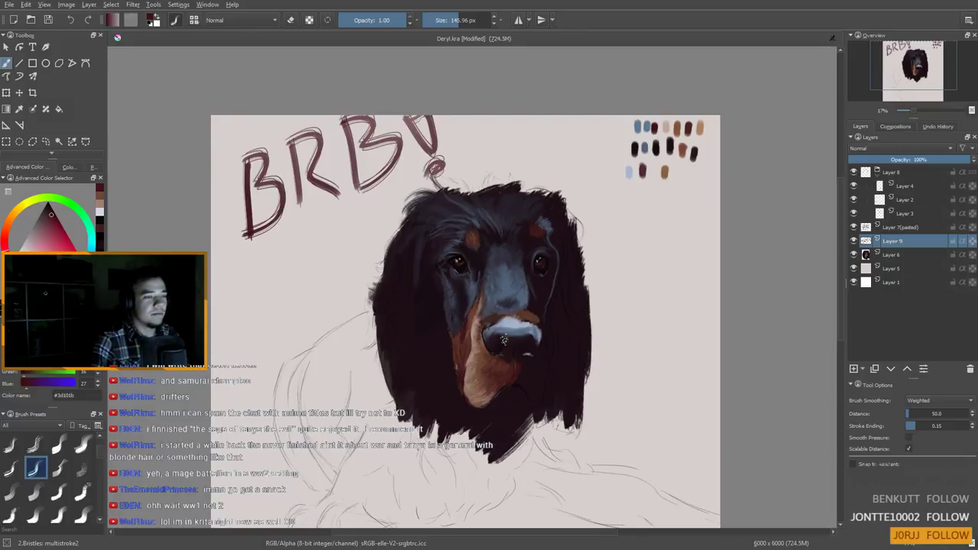
pyautogui.moveTo(536, 344); pyautogui.dragTo(546, 318)
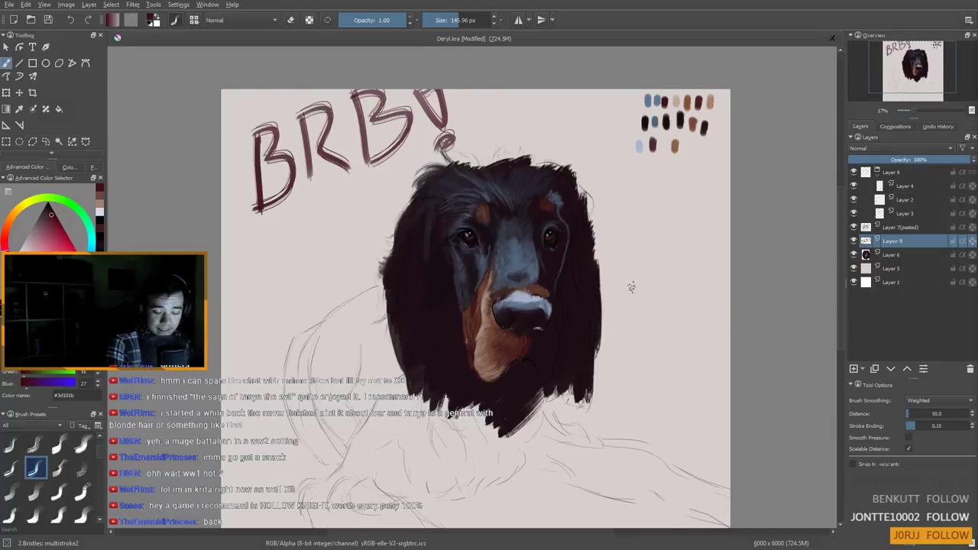
pyautogui.scroll(2, 542, 247)
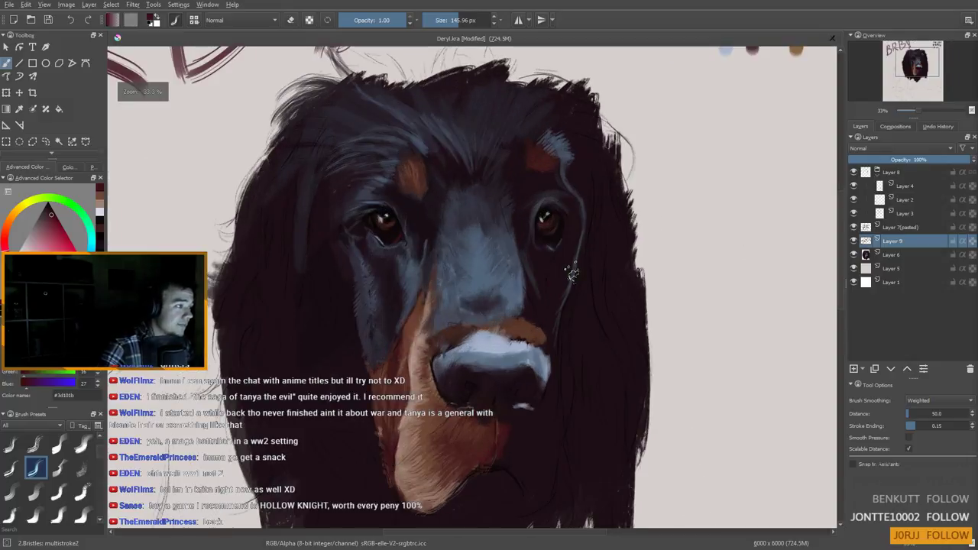
# Paint the left nostril and the dark line beneath the nose with sampled near-black at about 37 px
pyautogui.scroll(-3, 598, 347)
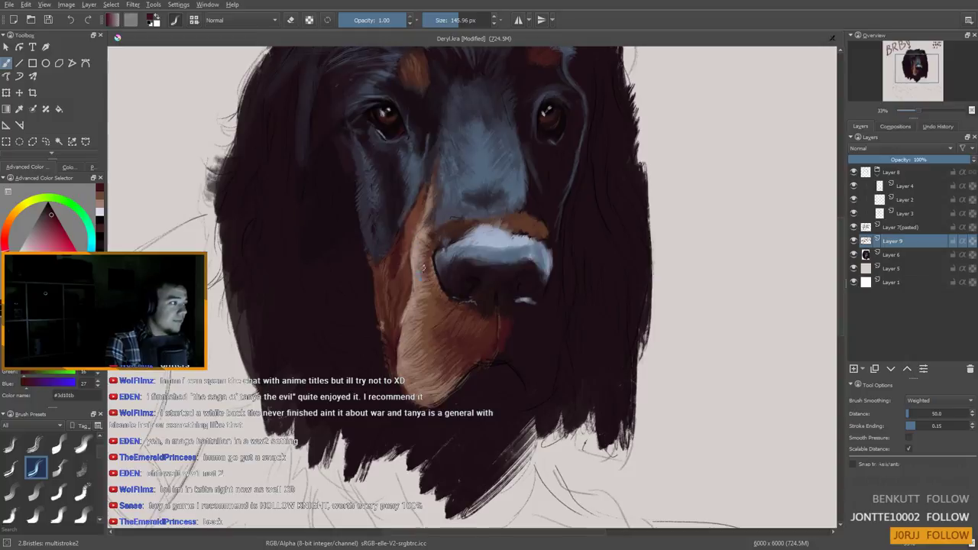
pyautogui.keyDown('ctrl'); pyautogui.click(435, 261); pyautogui.keyUp('ctrl')
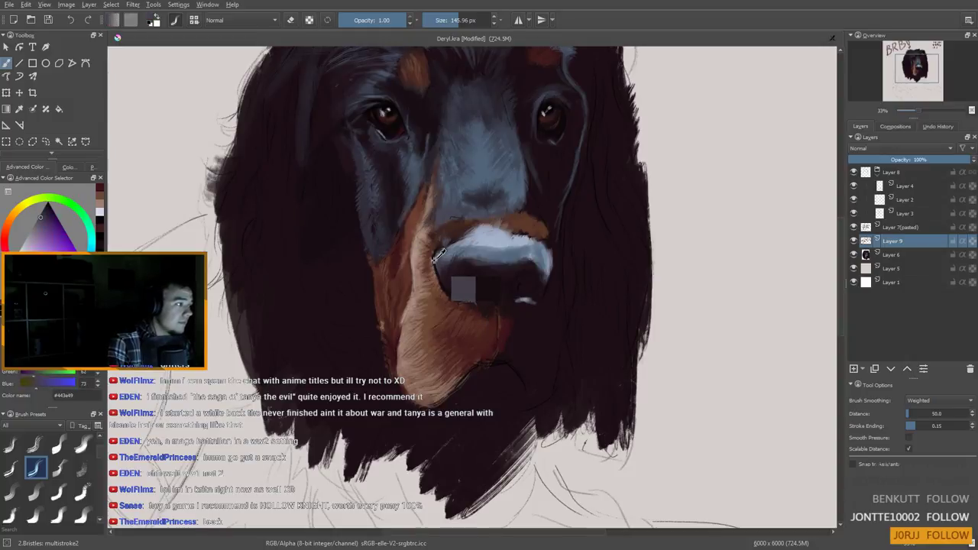
pyautogui.keyDown('ctrl'); pyautogui.click(391, 109); pyautogui.keyUp('ctrl')
pyautogui.moveTo(473, 290)
pyautogui.keyDown('shift'); pyautogui.mouseDown()
pyautogui.moveTo(429, 290)
pyautogui.moveTo(475, 279)
pyautogui.moveTo(498, 327)
pyautogui.mouseUp(); pyautogui.keyUp('shift')
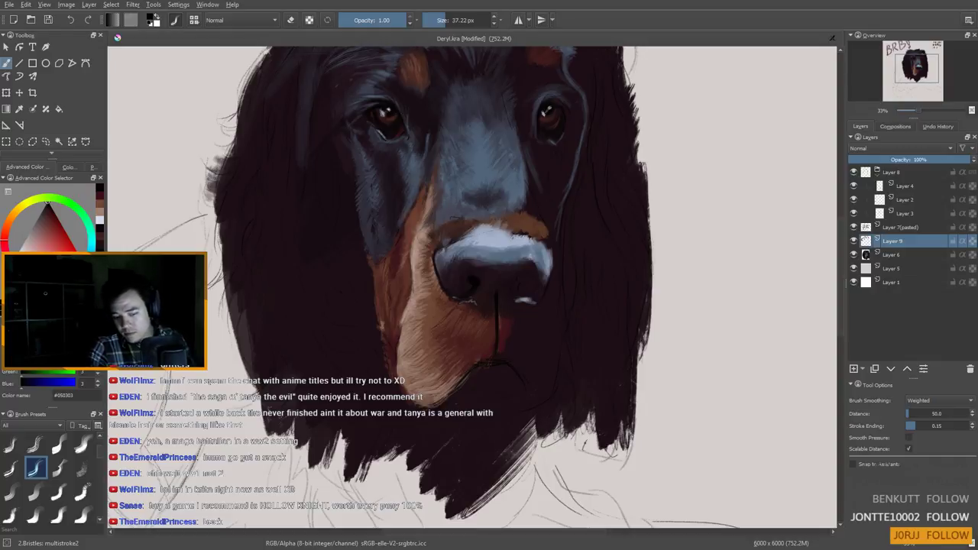
pyautogui.press('super+d')
pyautogui.press('super+d')
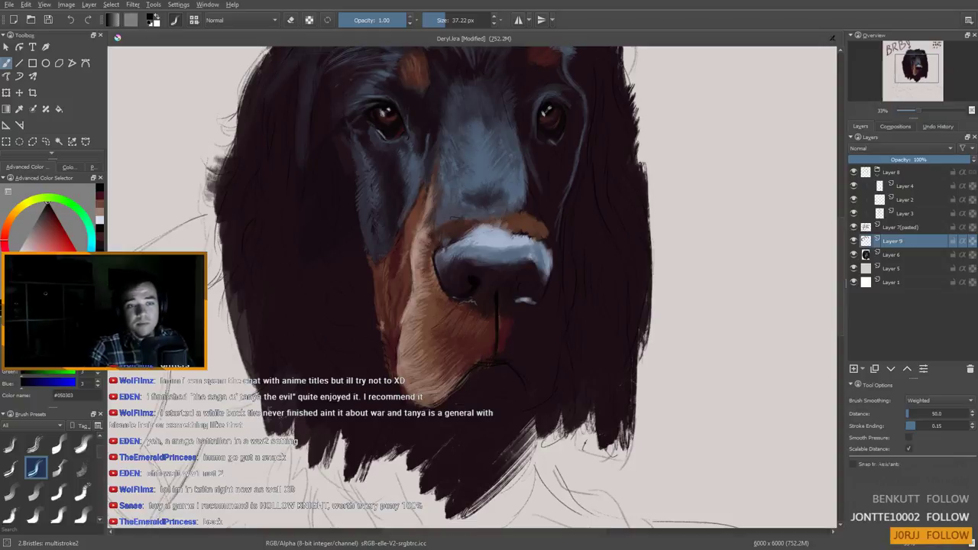
pyautogui.moveTo(460, 281); pyautogui.dragTo(406, 410)
pyautogui.moveTo(422, 382); pyautogui.dragTo(443, 314)
pyautogui.hotkey('ctrl', 'z')
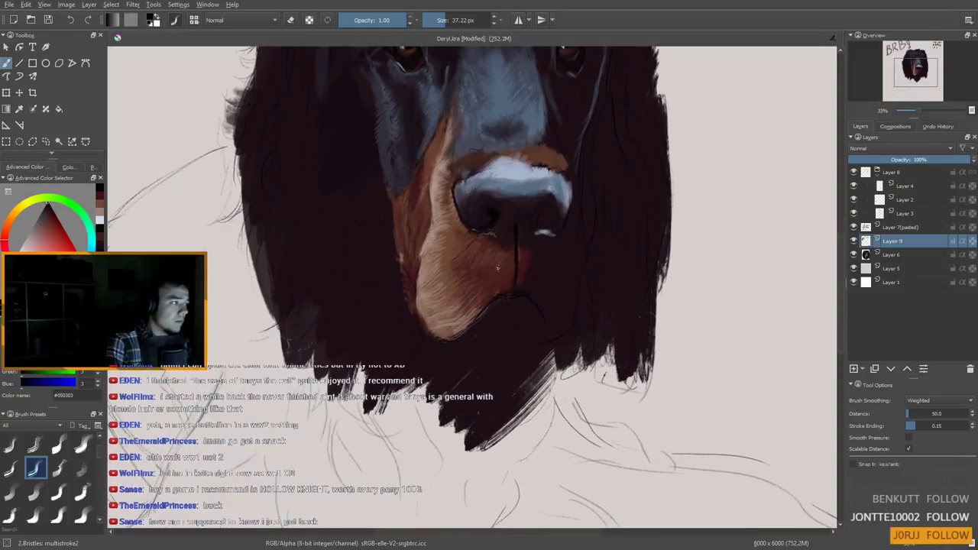
# Tone down the red fur on both sides of the line beneath the nose with sampled dark maroon and red-brown at about 95 px
pyautogui.keyDown('ctrl'); pyautogui.click(514, 261); pyautogui.keyUp('ctrl')
pyautogui.moveTo(519, 253)
pyautogui.mouseDown()
pyautogui.moveTo(531, 250)
pyautogui.moveTo(542, 296)
pyautogui.mouseUp()
pyautogui.keyDown('ctrl'); pyautogui.click(528, 269); pyautogui.keyUp('ctrl')
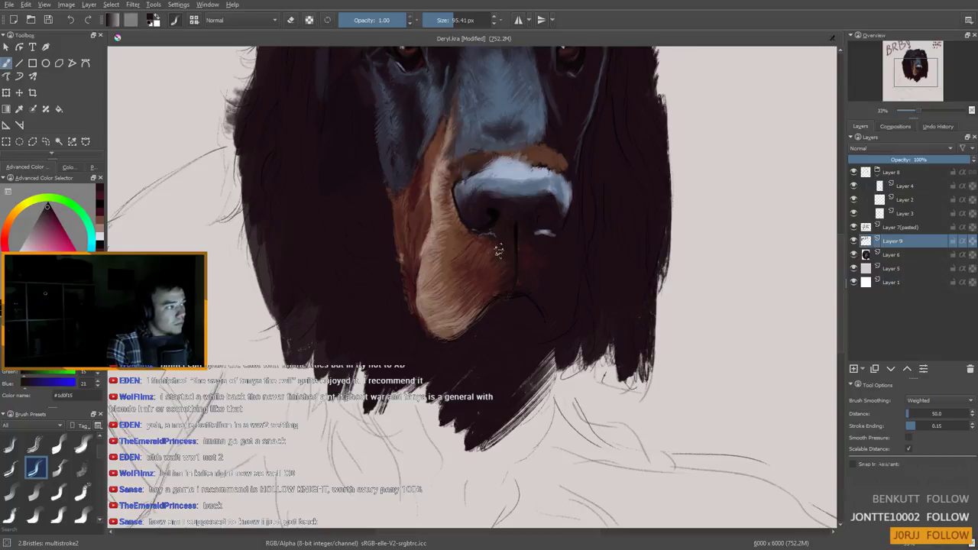
pyautogui.keyDown('ctrl'); pyautogui.click(491, 262); pyautogui.keyUp('ctrl')
pyautogui.keyDown('ctrl'); pyautogui.click(491, 262); pyautogui.keyUp('ctrl')
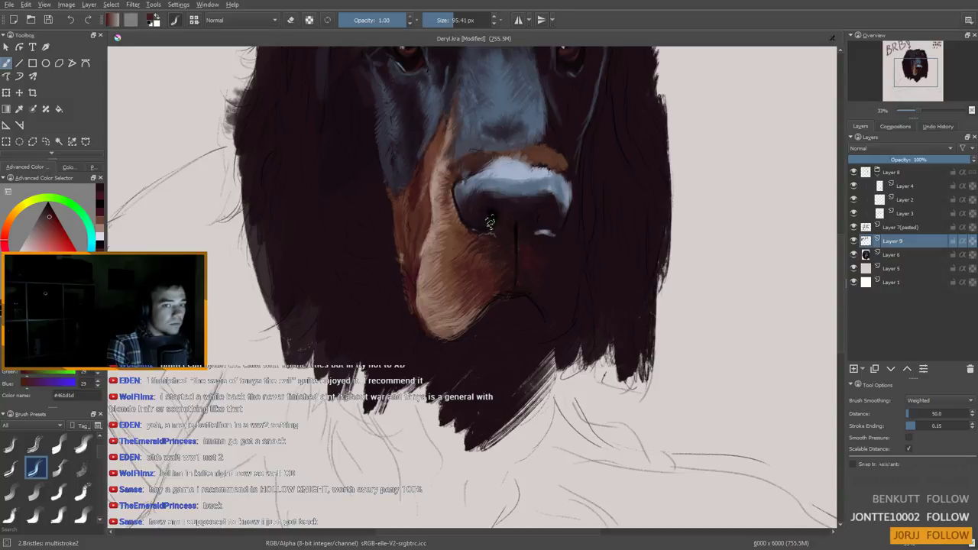
# Add blue rim highlights along the nostrils' lower edges and darken the right nostril with near-black at about 38 px
pyautogui.moveTo(490, 223)
pyautogui.mouseDown()
pyautogui.moveTo(502, 185)
pyautogui.moveTo(491, 229)
pyautogui.moveTo(471, 237)
pyautogui.moveTo(490, 230)
pyautogui.moveTo(493, 283)
pyautogui.moveTo(539, 290)
pyautogui.moveTo(509, 267)
pyautogui.mouseUp()
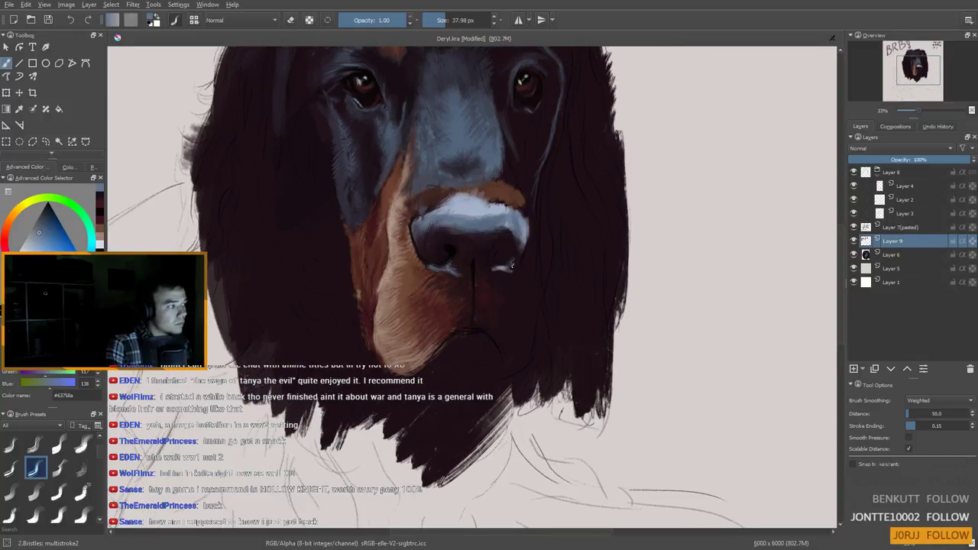
pyautogui.keyDown('ctrl'); pyautogui.click(479, 274); pyautogui.keyUp('ctrl')
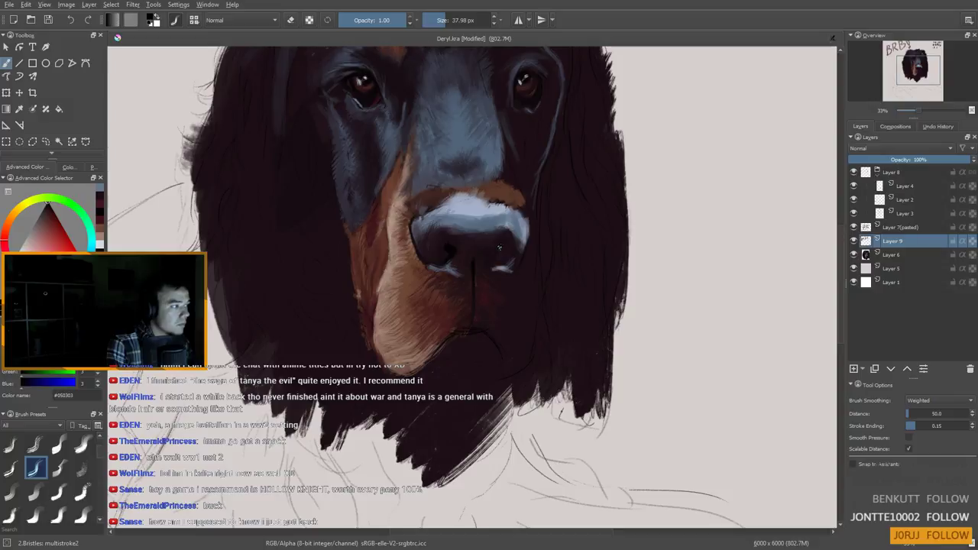
pyautogui.moveTo(496, 263); pyautogui.dragTo(509, 268)
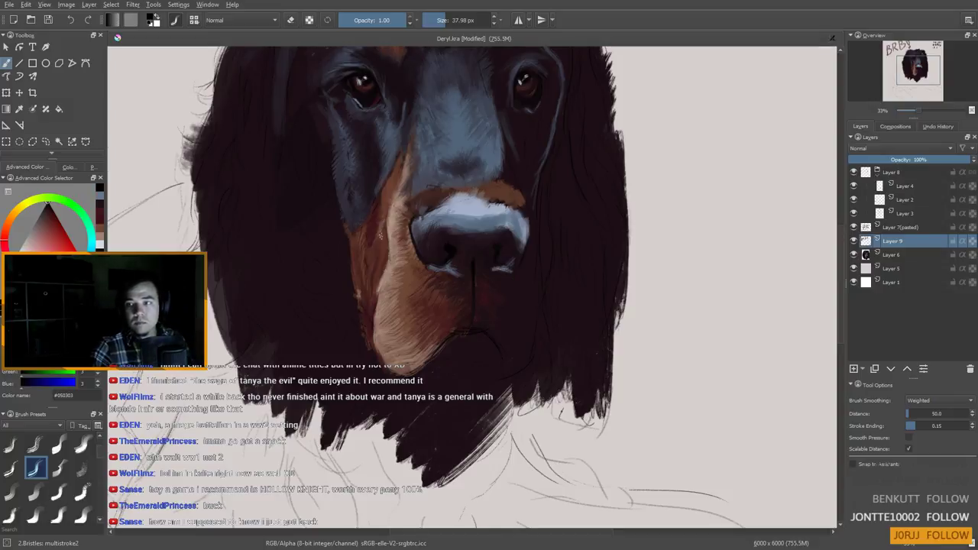
# Mute the bright top of the nose with sampled slate blue up to about 76 px, and darken its front at about 40 px
pyautogui.scroll(-1, 393, 244)
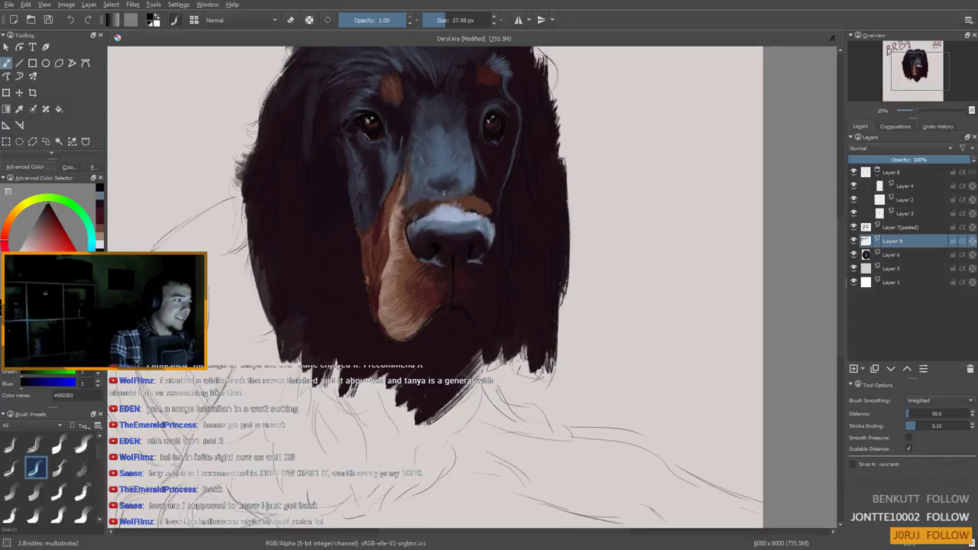
pyautogui.keyDown('ctrl'); pyautogui.click(444, 222); pyautogui.keyUp('ctrl')
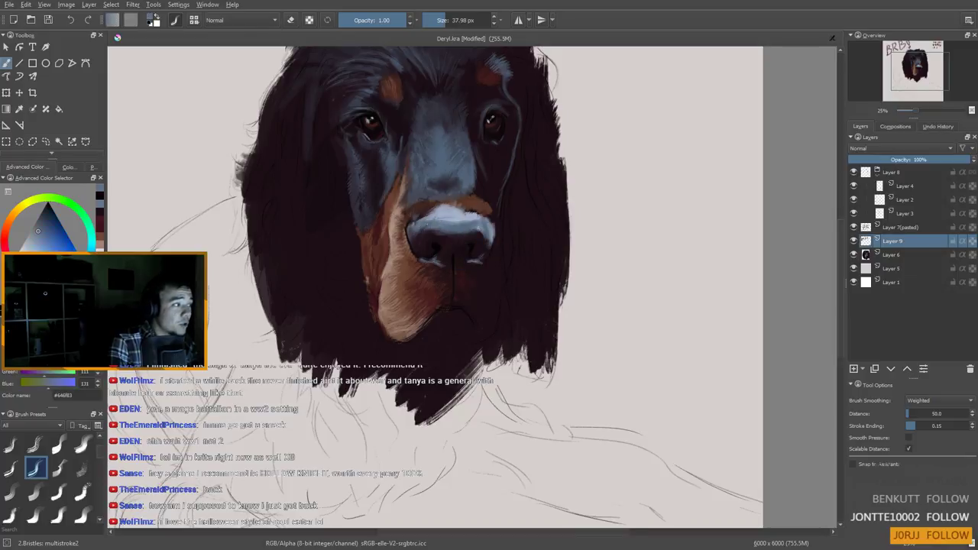
pyautogui.moveTo(437, 221)
pyautogui.mouseDown()
pyautogui.moveTo(475, 218)
pyautogui.moveTo(439, 213)
pyautogui.moveTo(464, 220)
pyautogui.mouseUp()
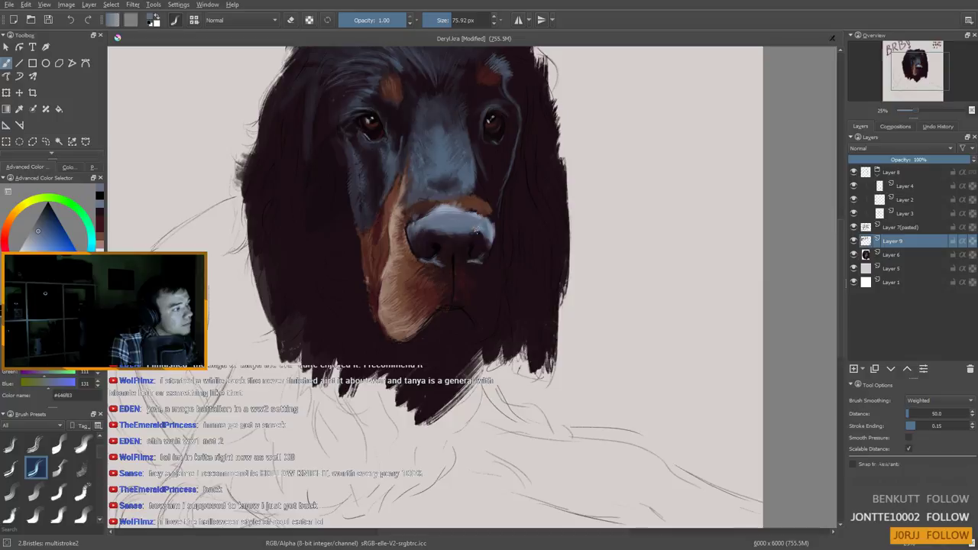
pyautogui.keyDown('shift'); pyautogui.moveTo(438, 276); pyautogui.dragTo(419, 273); pyautogui.keyUp('shift')
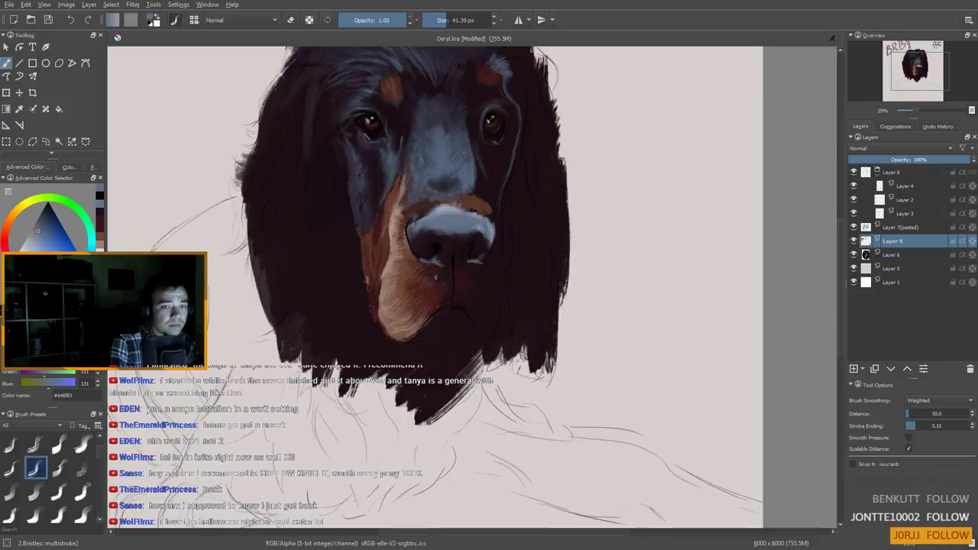
pyautogui.keyDown('ctrl'); pyautogui.click(474, 240); pyautogui.keyUp('ctrl')
pyautogui.moveTo(458, 231); pyautogui.dragTo(446, 242)
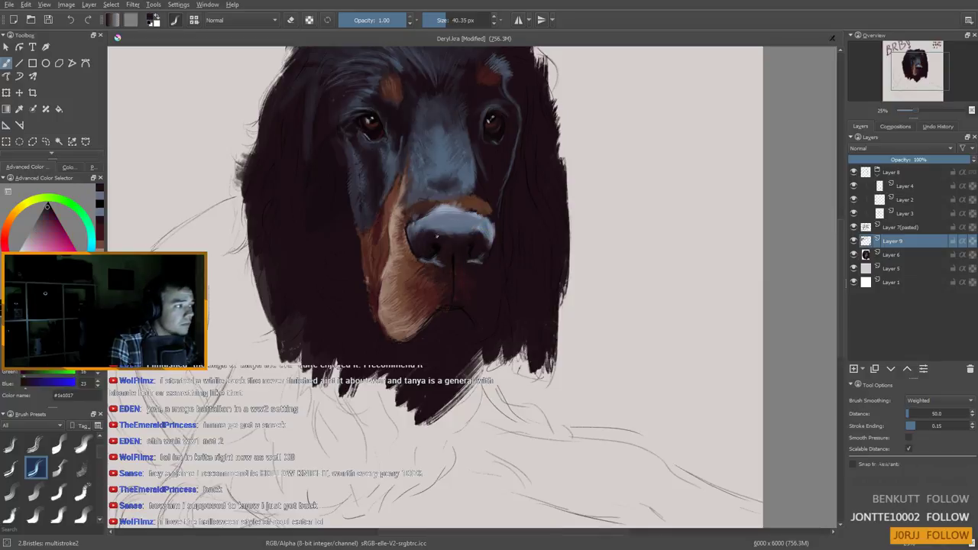
# Rework the highlight across the top of the nose with sampled light blue-grey at about 40 to 57 px
pyautogui.keyDown('ctrl'); pyautogui.click(447, 211); pyautogui.keyUp('ctrl')
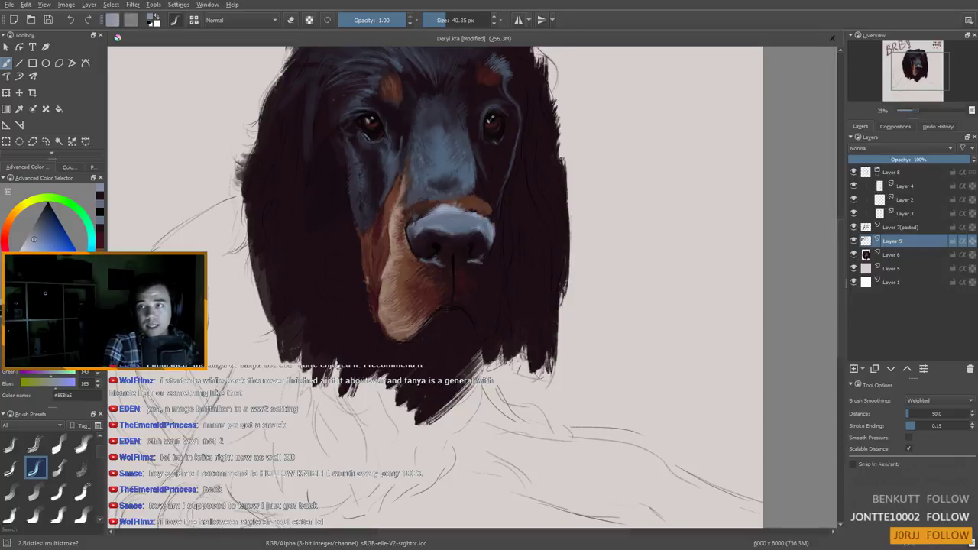
pyautogui.scroll(-1, 373, 233)
pyautogui.scroll(1, 458, 203)
pyautogui.moveTo(445, 208)
pyautogui.mouseDown()
pyautogui.moveTo(453, 227)
pyautogui.moveTo(429, 235)
pyautogui.mouseUp()
pyautogui.keyDown('ctrl'); pyautogui.click(420, 237); pyautogui.keyUp('ctrl')
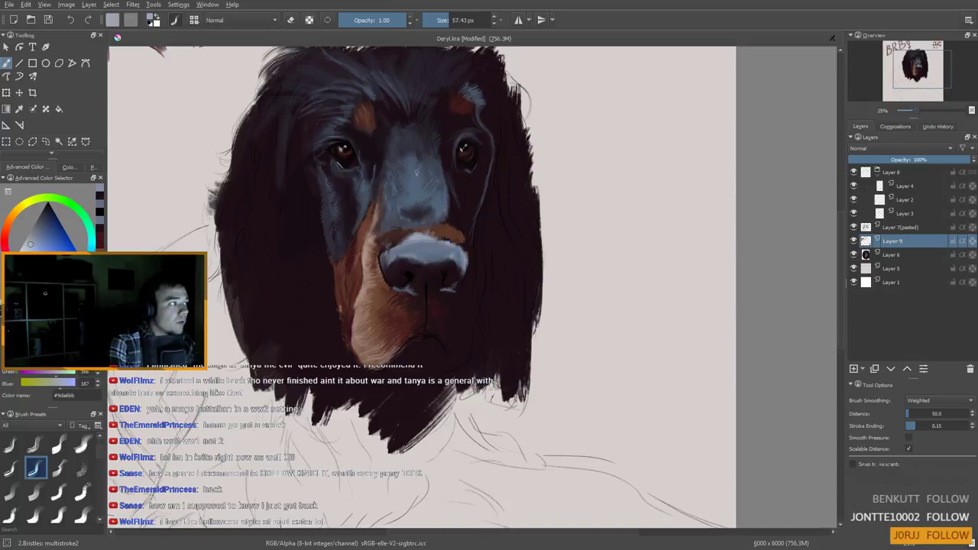
# Add short fur strokes along the bridge of the muzzle between the eyes with sampled slate blues at about 57 and 37 px
pyautogui.keyDown('ctrl'); pyautogui.click(414, 173); pyautogui.keyUp('ctrl')
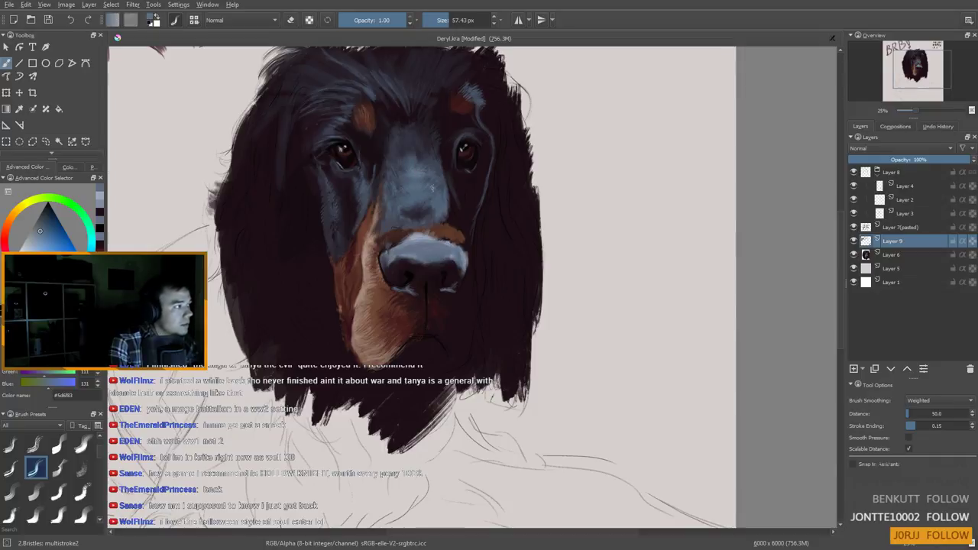
pyautogui.moveTo(418, 190); pyautogui.dragTo(416, 196)
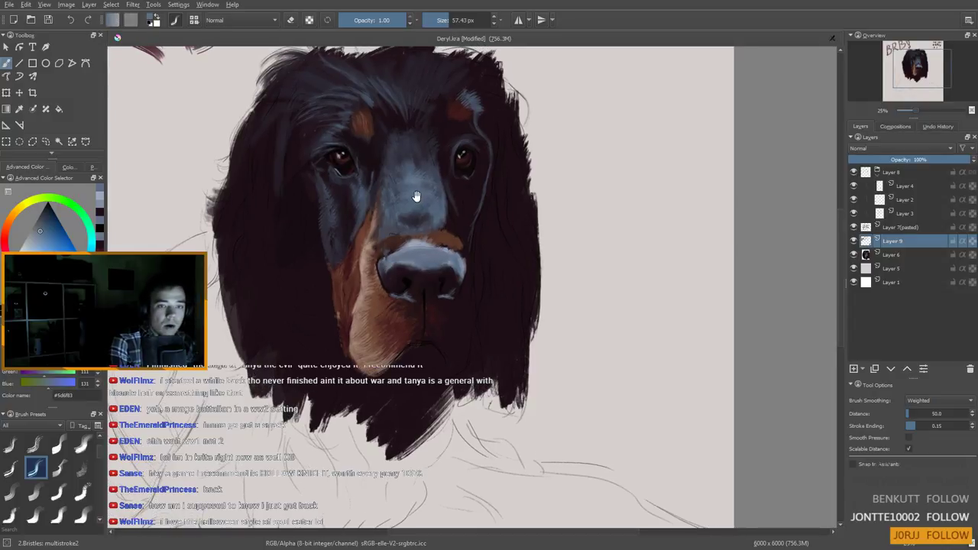
pyautogui.moveTo(386, 166); pyautogui.dragTo(376, 166)
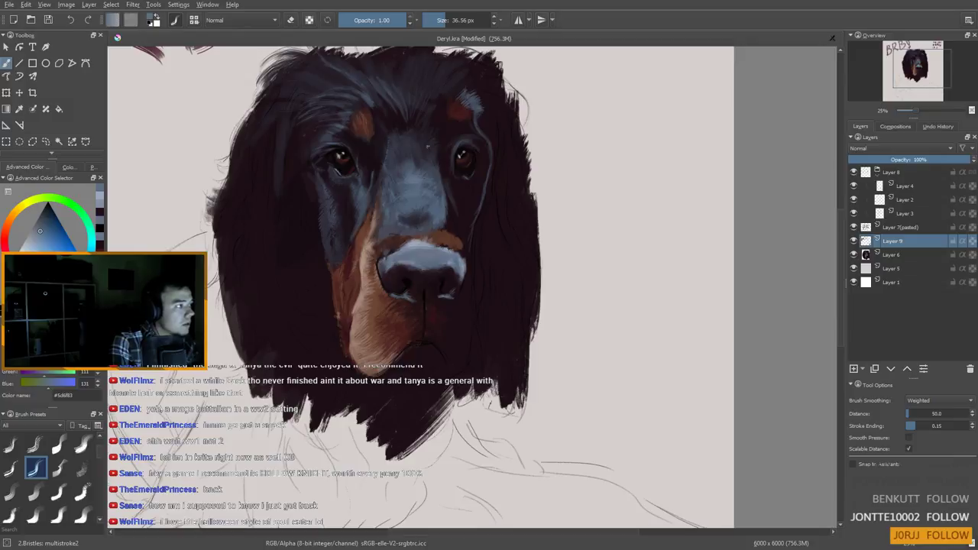
pyautogui.keyDown('ctrl'); pyautogui.click(407, 167); pyautogui.keyUp('ctrl')
pyautogui.moveTo(402, 163); pyautogui.dragTo(395, 160)
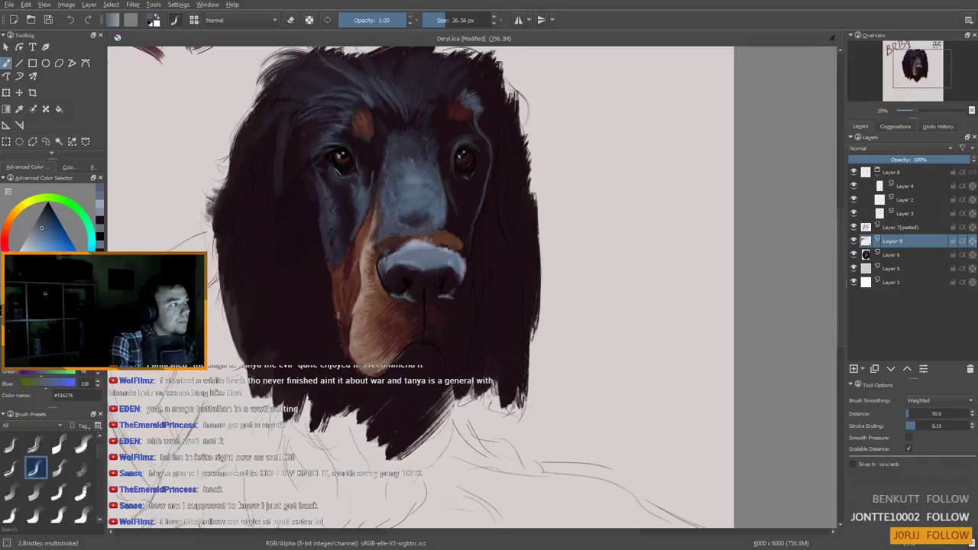
pyautogui.moveTo(393, 212); pyautogui.dragTo(380, 192)
# Blend the dark patch on the bridge just above the nose with sampled dark purple and slate grey at about 37 px
pyautogui.keyDown('ctrl'); pyautogui.click(390, 214); pyautogui.keyUp('ctrl')
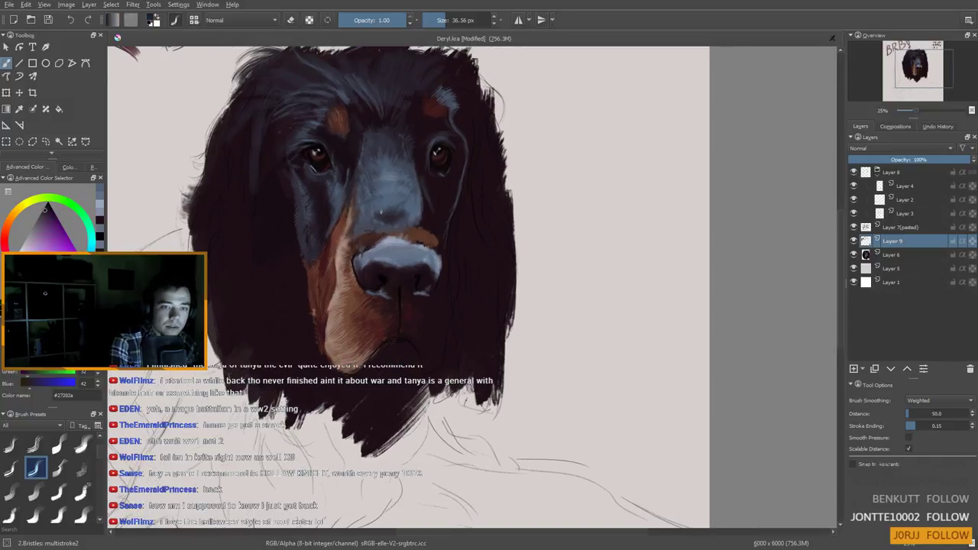
pyautogui.keyDown('ctrl'); pyautogui.click(381, 211); pyautogui.keyUp('ctrl')
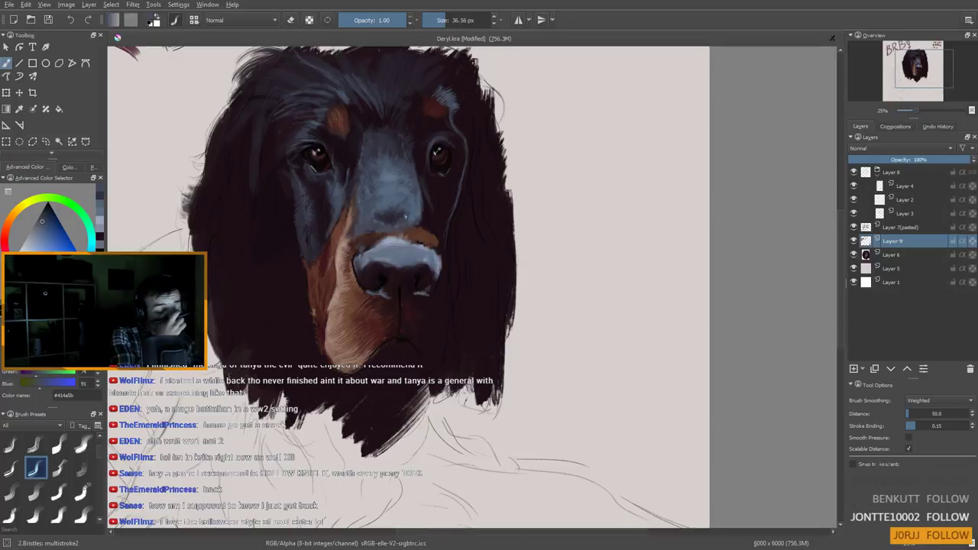
pyautogui.moveTo(388, 195); pyautogui.dragTo(352, 251)
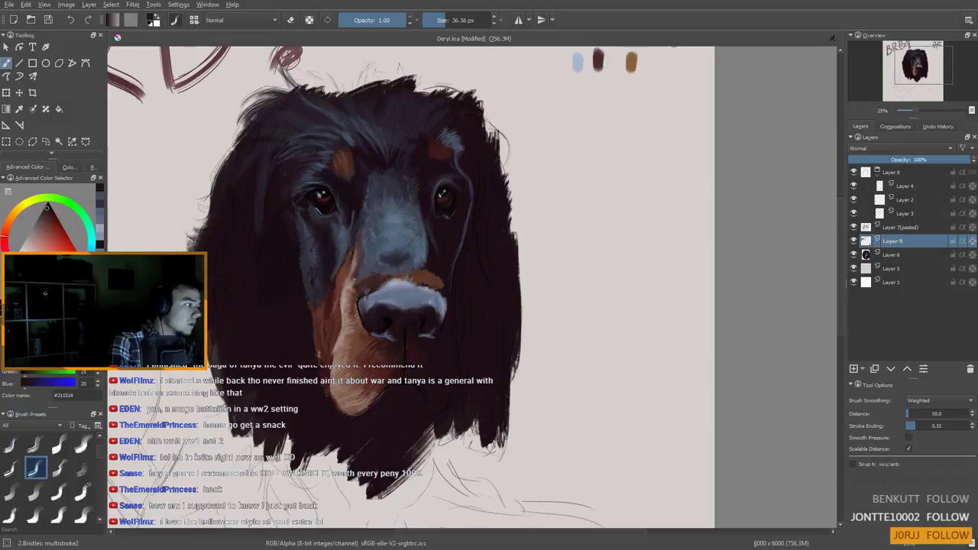
# Refine the tan fur beside the nose's left edge with sampled dark brown and light tan strokes at about 37 px
pyautogui.keyDown('ctrl'); pyautogui.click(357, 291); pyautogui.keyUp('ctrl')
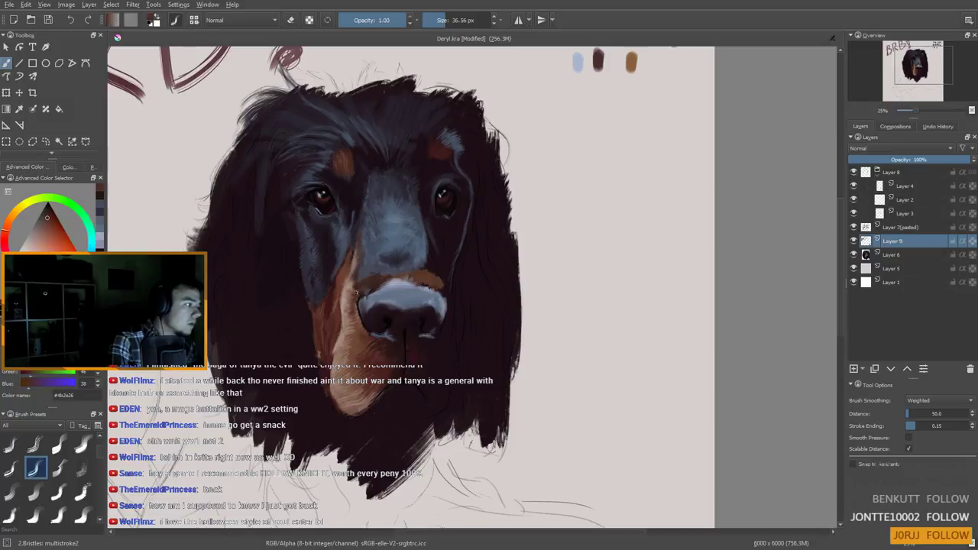
pyautogui.moveTo(355, 295)
pyautogui.mouseDown()
pyautogui.moveTo(356, 305)
pyautogui.moveTo(356, 295)
pyautogui.mouseUp()
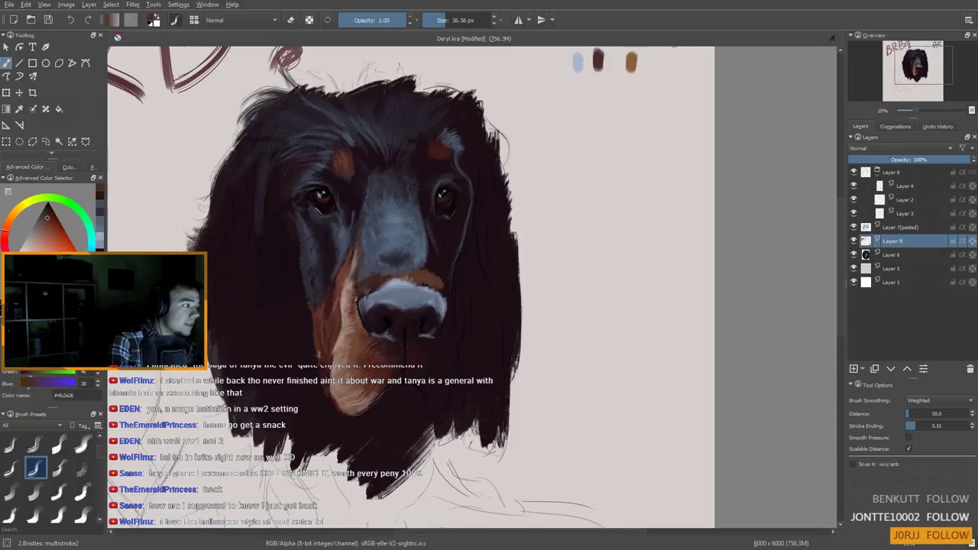
pyautogui.keyDown('ctrl'); pyautogui.click(351, 325); pyautogui.keyUp('ctrl')
pyautogui.keyDown('ctrl'); pyautogui.click(345, 339); pyautogui.keyUp('ctrl')
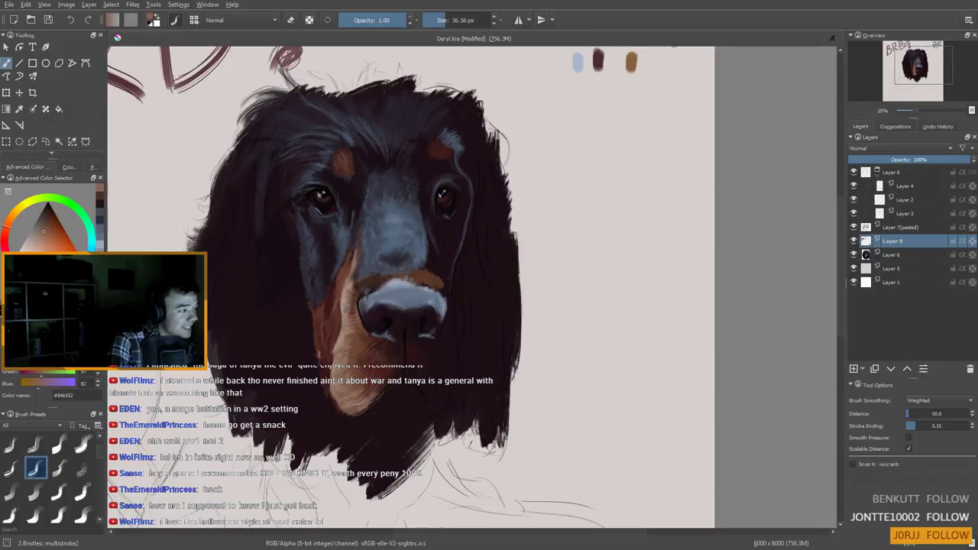
pyautogui.keyDown('ctrl'); pyautogui.click(343, 322); pyautogui.keyUp('ctrl')
pyautogui.moveTo(350, 301); pyautogui.dragTo(347, 322)
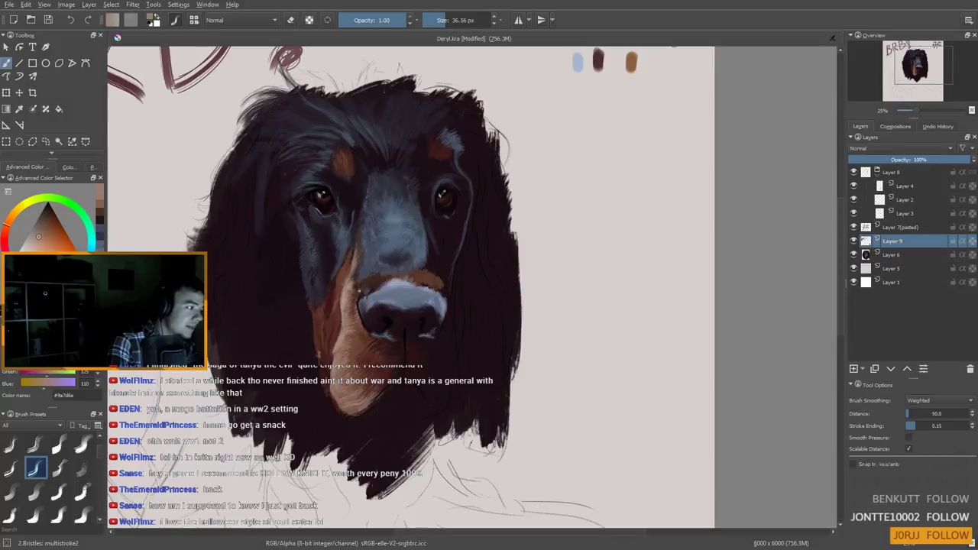
# Deepen the shadow between the nose and the tan muzzle fur with sampled reddish browns at about 37 to 46 px
pyautogui.keyDown('ctrl'); pyautogui.click(356, 290); pyautogui.keyUp('ctrl')
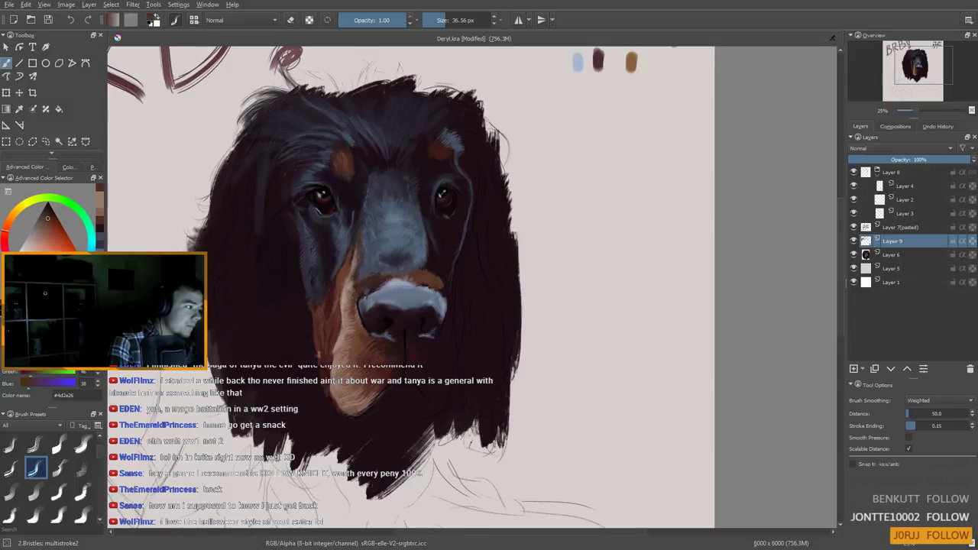
pyautogui.keyDown('ctrl'); pyautogui.click(354, 313); pyautogui.keyUp('ctrl')
pyautogui.keyDown('ctrl'); pyautogui.click(356, 308); pyautogui.keyUp('ctrl')
pyautogui.keyDown('ctrl'); pyautogui.click(357, 309); pyautogui.keyUp('ctrl')
pyautogui.moveTo(349, 318); pyautogui.dragTo(352, 319)
pyautogui.moveTo(353, 318); pyautogui.dragTo(353, 326)
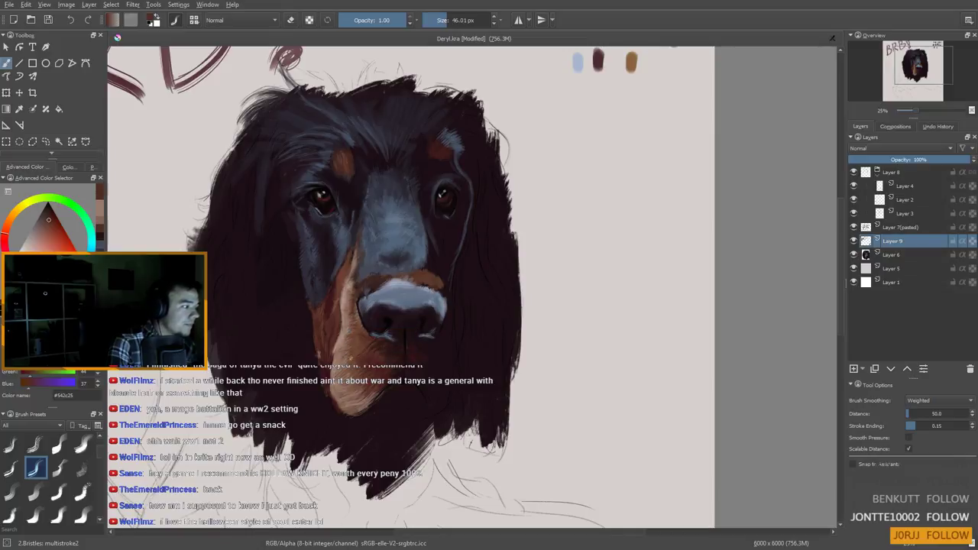
# Blend the lower tan muzzle toward the mouth with sampled tan, red-brown and dark maroon at about 76 px
pyautogui.keyDown('ctrl'); pyautogui.click(354, 381); pyautogui.keyUp('ctrl')
pyautogui.keyDown('ctrl'); pyautogui.click(363, 410); pyautogui.keyUp('ctrl')
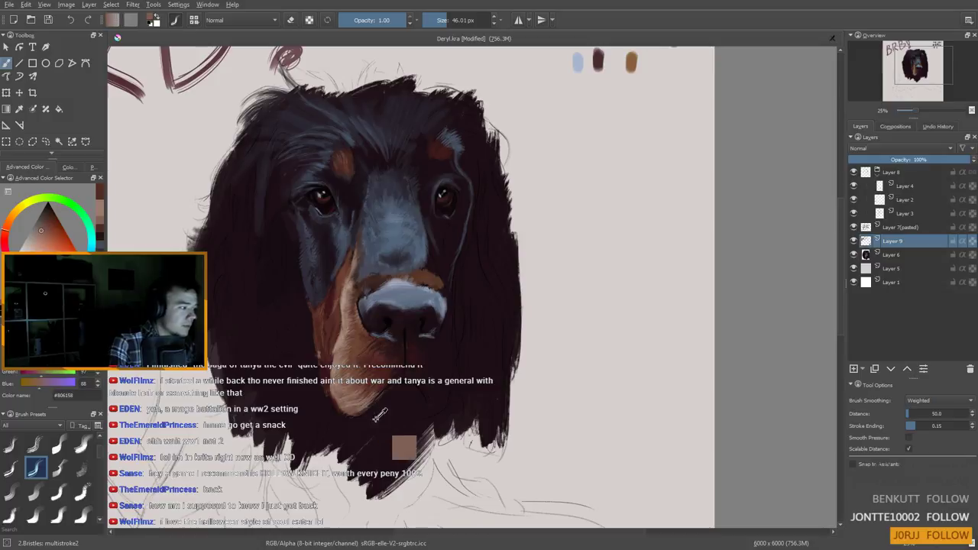
pyautogui.moveTo(374, 399)
pyautogui.mouseDown()
pyautogui.moveTo(389, 399)
pyautogui.moveTo(378, 389)
pyautogui.mouseUp()
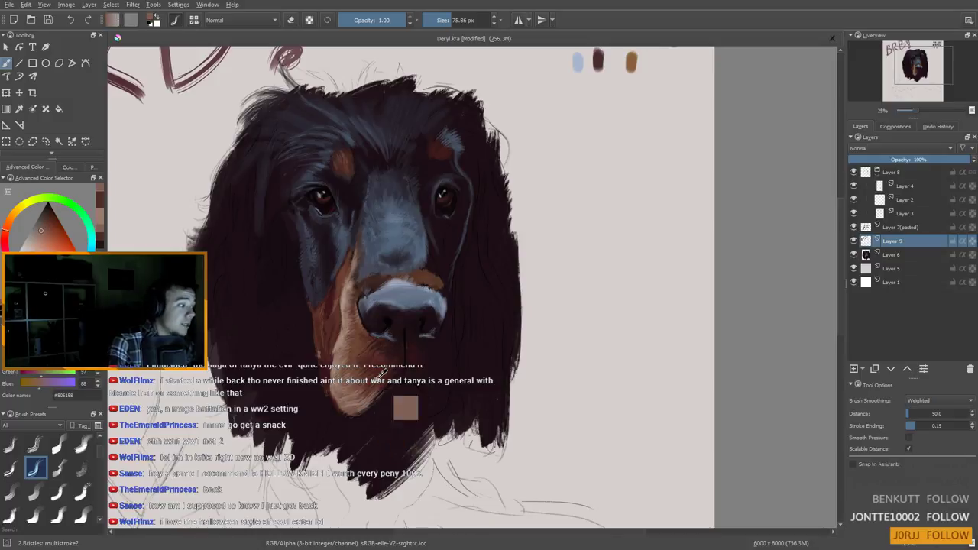
pyautogui.keyDown('ctrl'); pyautogui.click(376, 388); pyautogui.keyUp('ctrl')
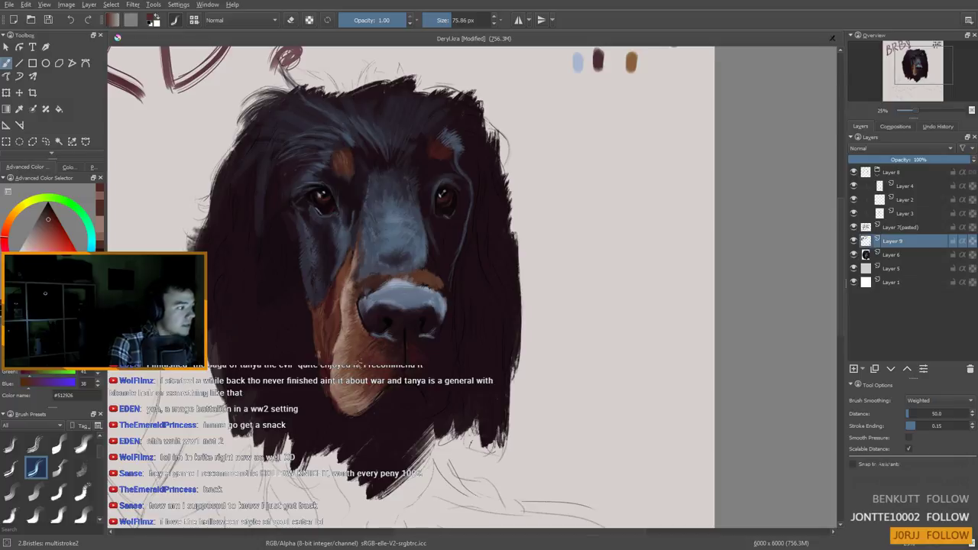
pyautogui.keyDown('ctrl'); pyautogui.click(367, 356); pyautogui.keyUp('ctrl')
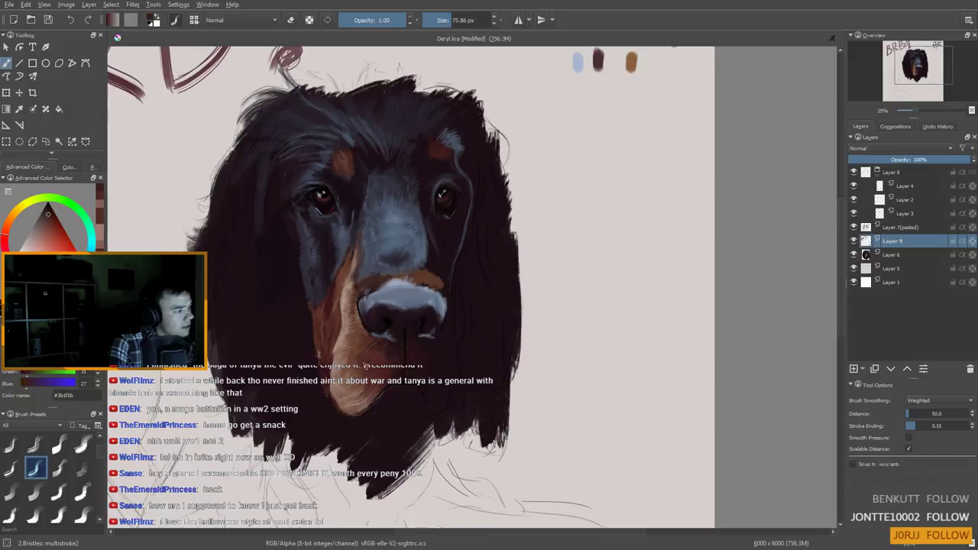
pyautogui.moveTo(362, 380); pyautogui.dragTo(338, 390)
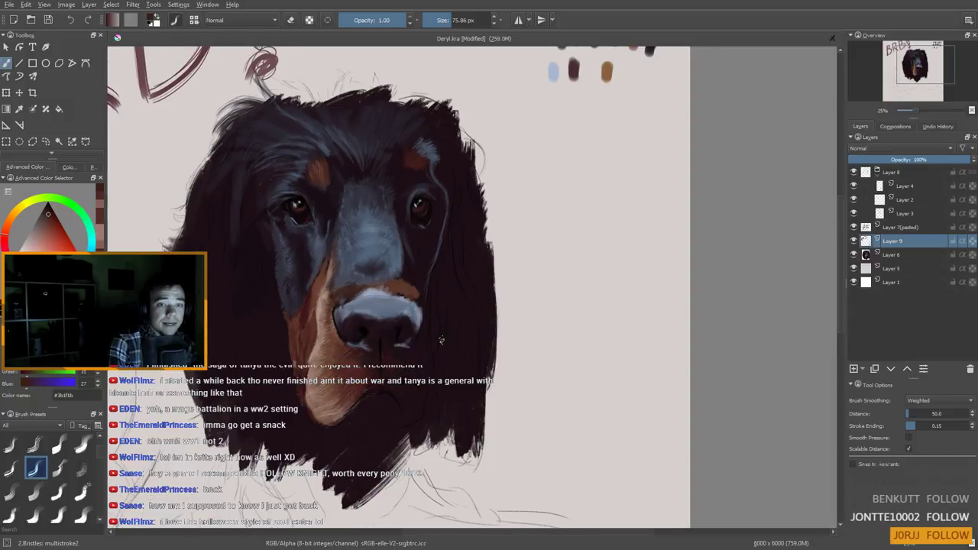
# Refine the tan spots above both eyes with sampled reddish brown and light tan strokes at about 50 to 66 px
pyautogui.keyDown('ctrl'); pyautogui.click(406, 227); pyautogui.keyUp('ctrl')
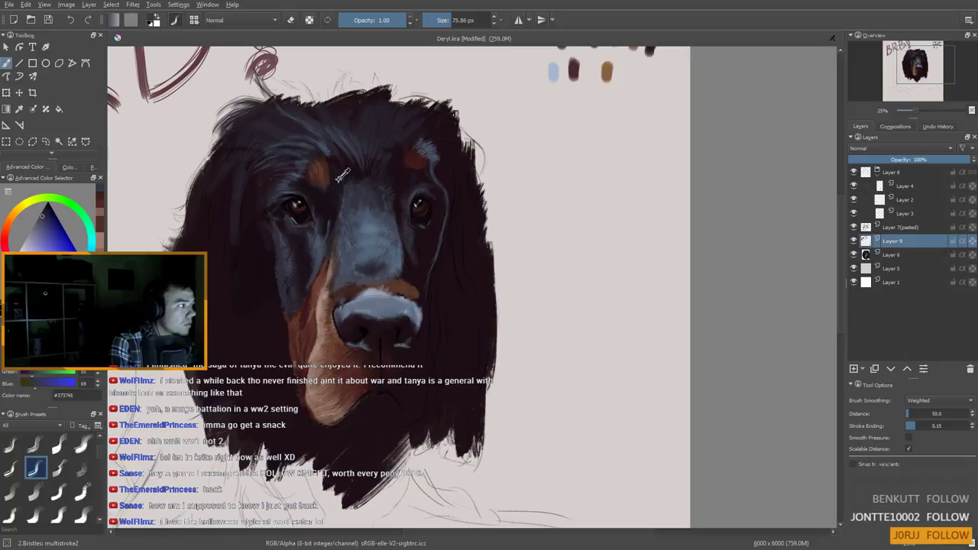
pyautogui.keyDown('ctrl'); pyautogui.click(405, 293); pyautogui.keyUp('ctrl')
pyautogui.moveTo(420, 156); pyautogui.dragTo(413, 156)
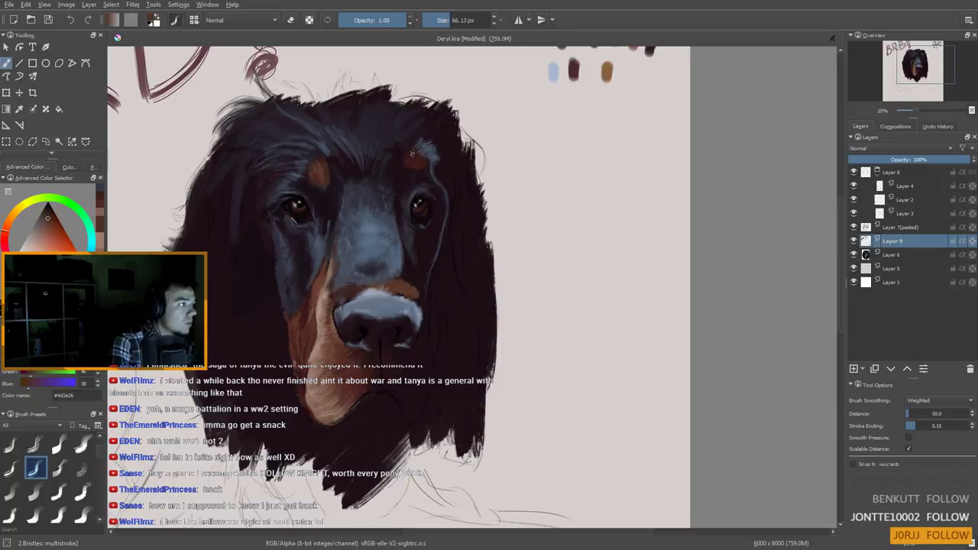
pyautogui.press('[')
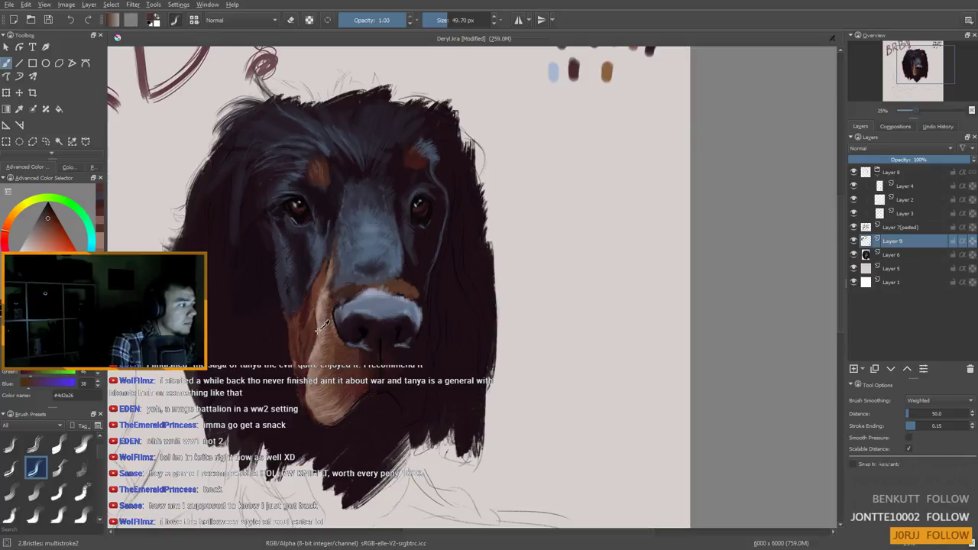
pyautogui.keyDown('ctrl'); pyautogui.click(407, 161); pyautogui.keyUp('ctrl')
pyautogui.moveTo(417, 151); pyautogui.dragTo(422, 145)
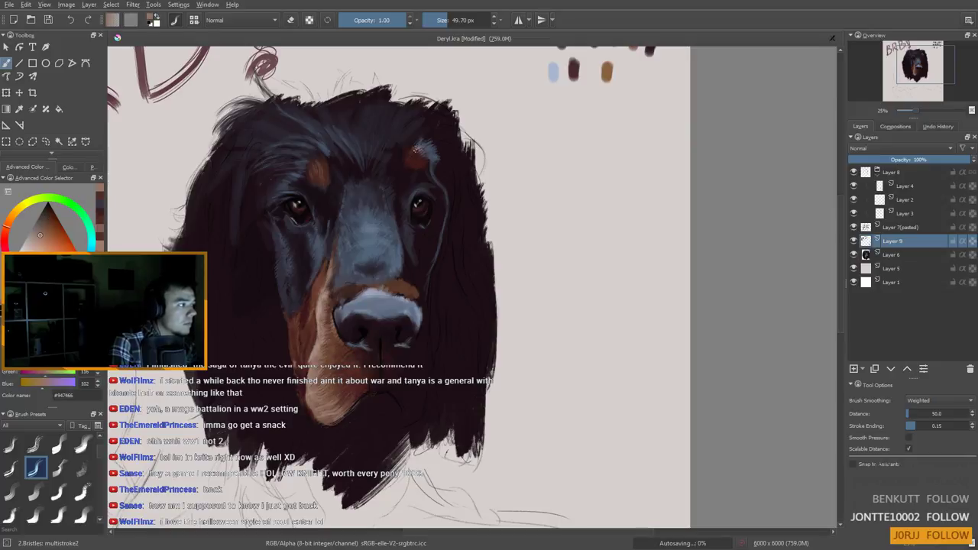
pyautogui.moveTo(333, 184); pyautogui.dragTo(315, 182)
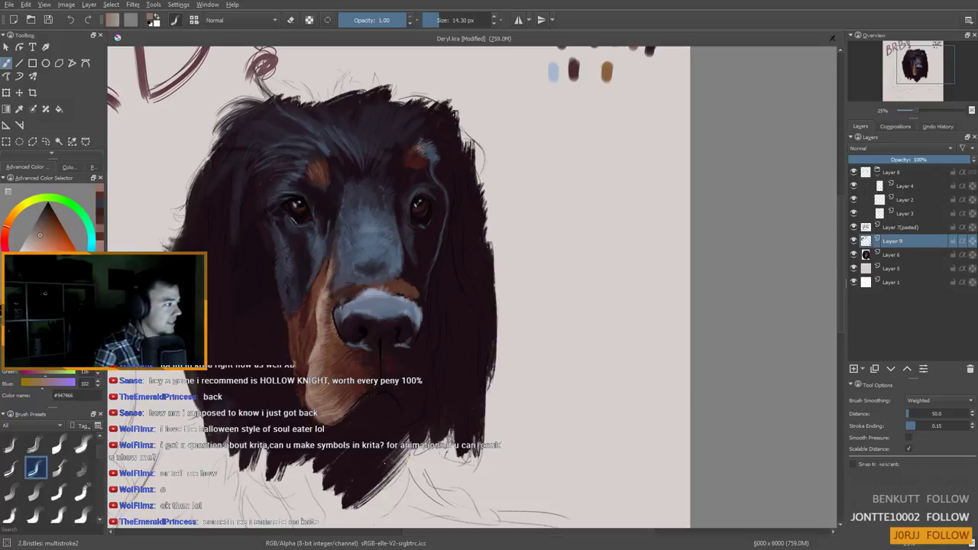
# Blend the tan band above the nose into the dark bridge with sampled tan and dark slate at about 48 px
pyautogui.keyDown('ctrl'); pyautogui.click(386, 313); pyautogui.keyUp('ctrl')
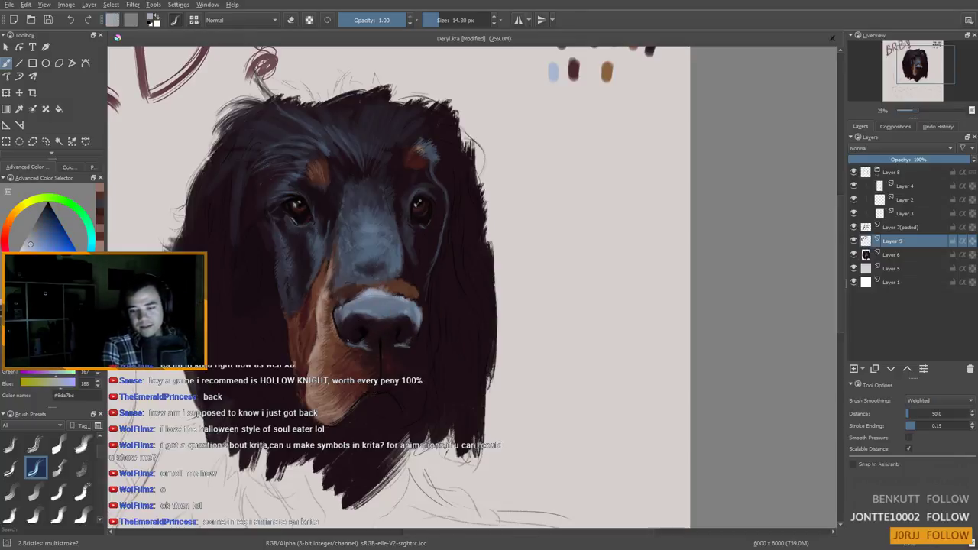
pyautogui.keyDown('ctrl'); pyautogui.click(370, 276); pyautogui.keyUp('ctrl')
pyautogui.keyDown('shift'); pyautogui.moveTo(370, 273); pyautogui.dragTo(387, 273); pyautogui.keyUp('shift')
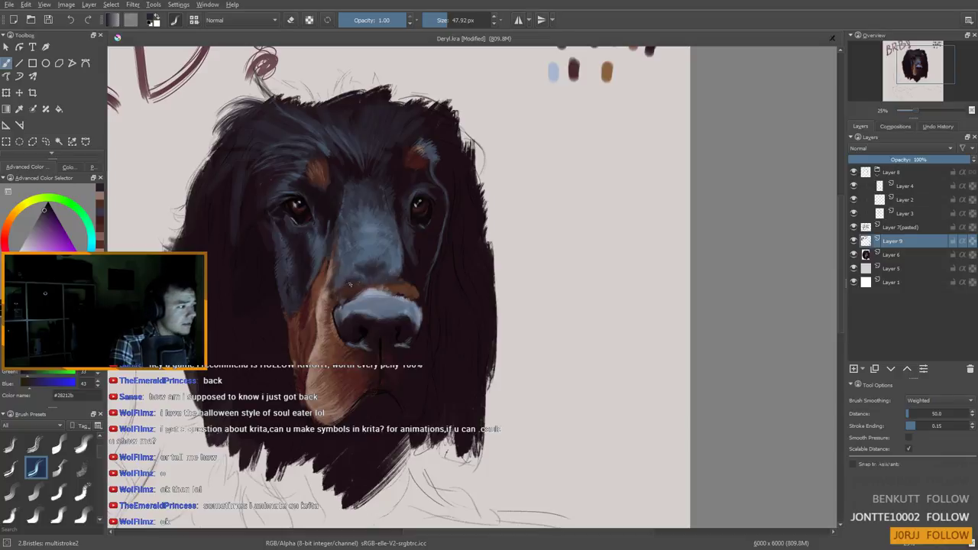
pyautogui.keyDown('ctrl'); pyautogui.click(355, 290); pyautogui.keyUp('ctrl')
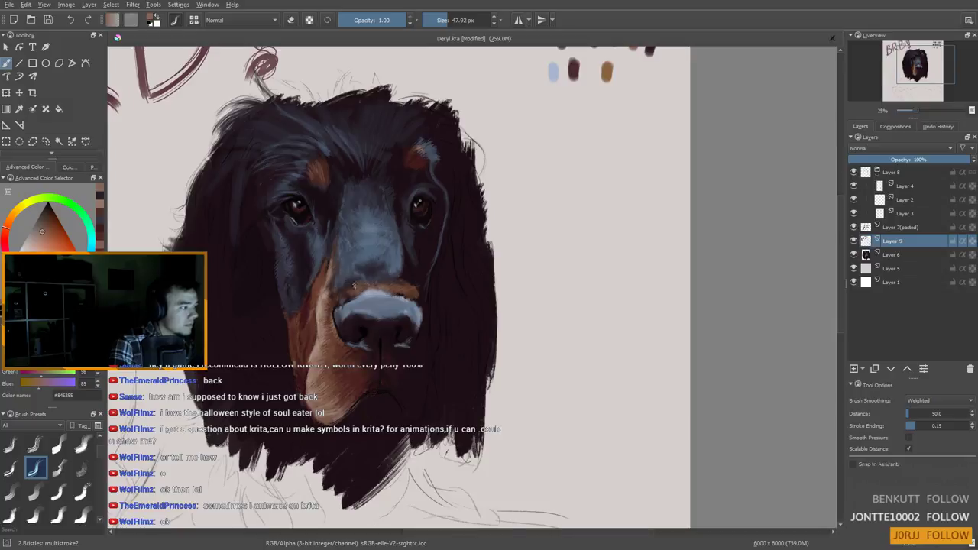
pyautogui.keyDown('ctrl'); pyautogui.click(349, 285); pyautogui.keyUp('ctrl')
pyautogui.keyDown('ctrl'); pyautogui.click(361, 281); pyautogui.keyUp('ctrl')
pyautogui.moveTo(357, 282); pyautogui.dragTo(373, 277)
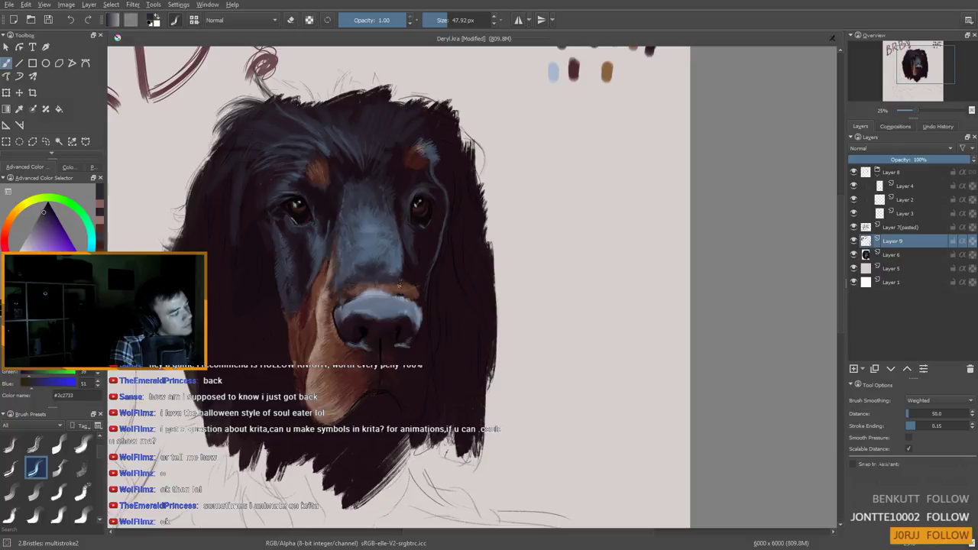
# Define the muzzle's right edge with a thin sampled tan contour running from the bridge toward the chin at about 23 px
pyautogui.moveTo(400, 283)
pyautogui.mouseDown()
pyautogui.moveTo(381, 277)
pyautogui.moveTo(395, 283)
pyautogui.moveTo(373, 257)
pyautogui.moveTo(410, 324)
pyautogui.moveTo(412, 371)
pyautogui.moveTo(397, 417)
pyautogui.mouseUp()
pyautogui.keyDown('ctrl'); pyautogui.click(396, 273); pyautogui.keyUp('ctrl')
pyautogui.hotkey('ctrl', 'z')
pyautogui.keyDown('ctrl'); pyautogui.click(309, 309); pyautogui.keyUp('ctrl')
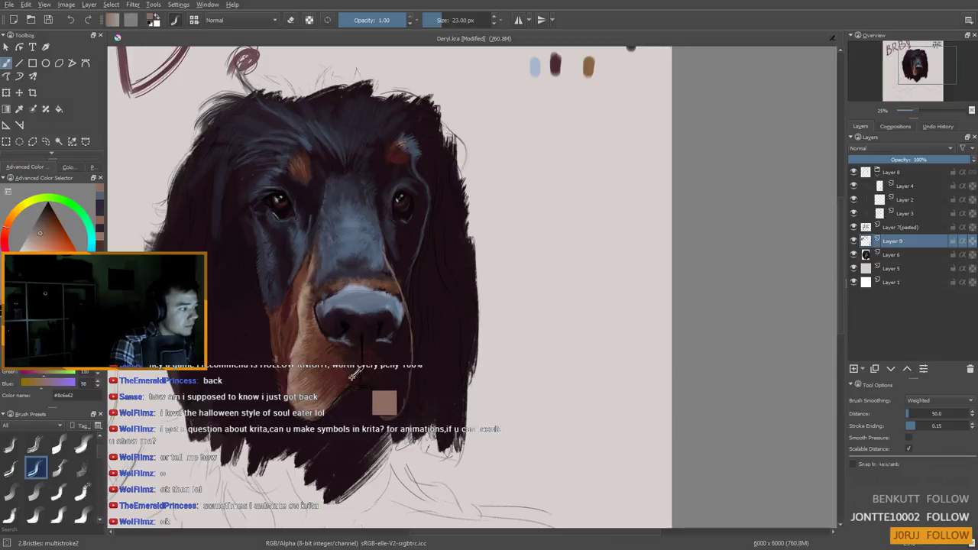
# Shade the mouth and the right side of the lower muzzle with sampled dark maroon and red-brown at about 61 px
pyautogui.keyDown('ctrl'); pyautogui.click(338, 413); pyautogui.keyUp('ctrl')
pyautogui.moveTo(285, 384)
pyautogui.keyDown('shift'); pyautogui.mouseDown()
pyautogui.moveTo(304, 384)
pyautogui.moveTo(312, 420)
pyautogui.mouseUp(); pyautogui.keyUp('shift')
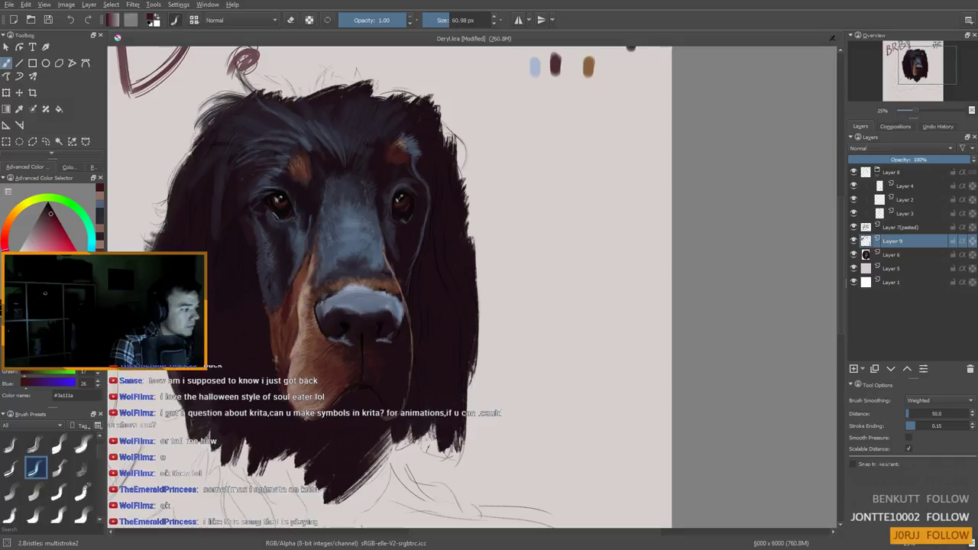
pyautogui.moveTo(353, 392)
pyautogui.mouseDown()
pyautogui.moveTo(373, 392)
pyautogui.moveTo(353, 394)
pyautogui.moveTo(372, 405)
pyautogui.moveTo(372, 397)
pyautogui.moveTo(360, 410)
pyautogui.mouseUp()
pyautogui.keyDown('ctrl'); pyautogui.click(341, 403); pyautogui.keyUp('ctrl')
pyautogui.moveTo(394, 335); pyautogui.dragTo(358, 340)
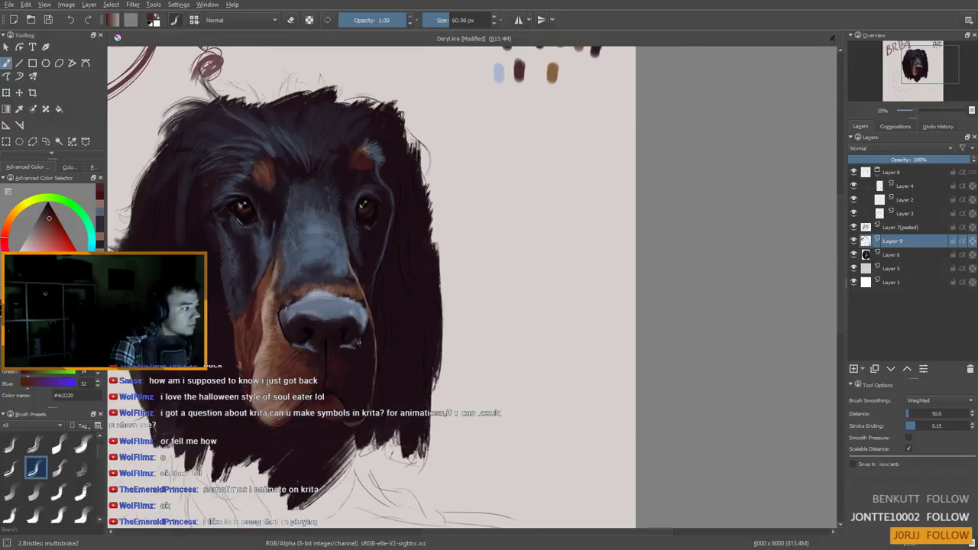
pyautogui.keyDown('ctrl'); pyautogui.click(363, 397); pyautogui.keyUp('ctrl')
pyautogui.keyDown('ctrl'); pyautogui.click(368, 337); pyautogui.keyUp('ctrl')
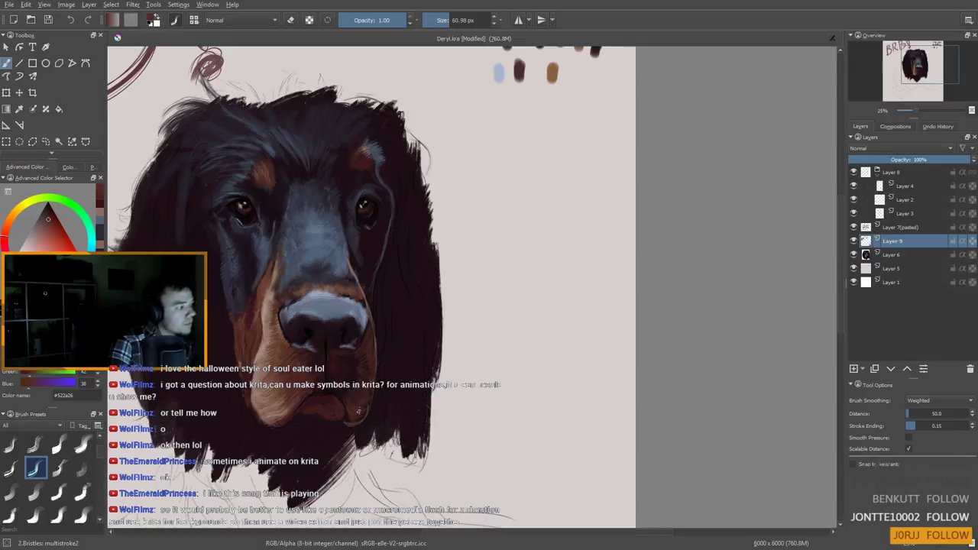
# Blend the fur between the right brow spot and the right eye with sampled slate blue at about 61 px
pyautogui.scroll(-4, 325, 400)
pyautogui.scroll(3, 324, 398)
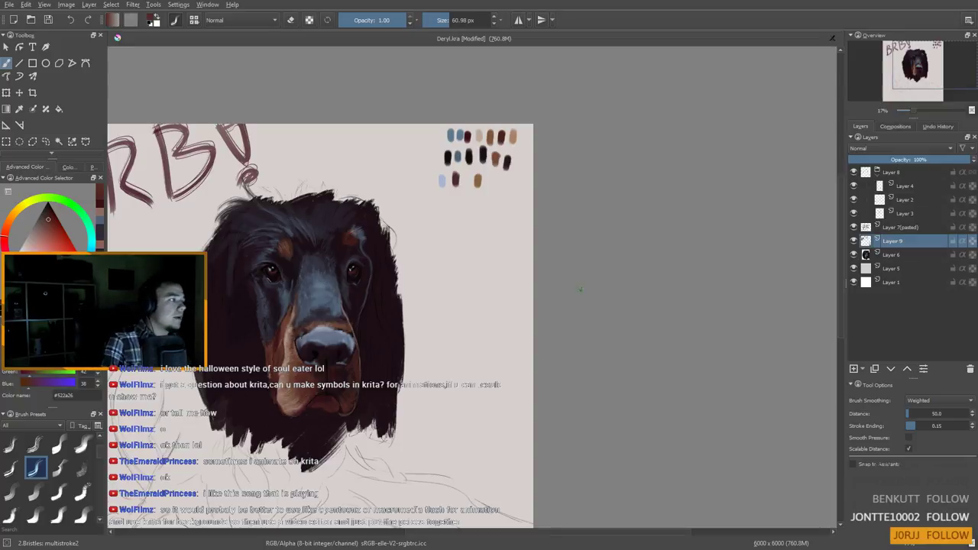
pyautogui.moveTo(334, 281); pyautogui.dragTo(394, 287)
pyautogui.keyDown('ctrl'); pyautogui.click(390, 303); pyautogui.keyUp('ctrl')
pyautogui.keyDown('ctrl'); pyautogui.click(390, 303); pyautogui.keyUp('ctrl')
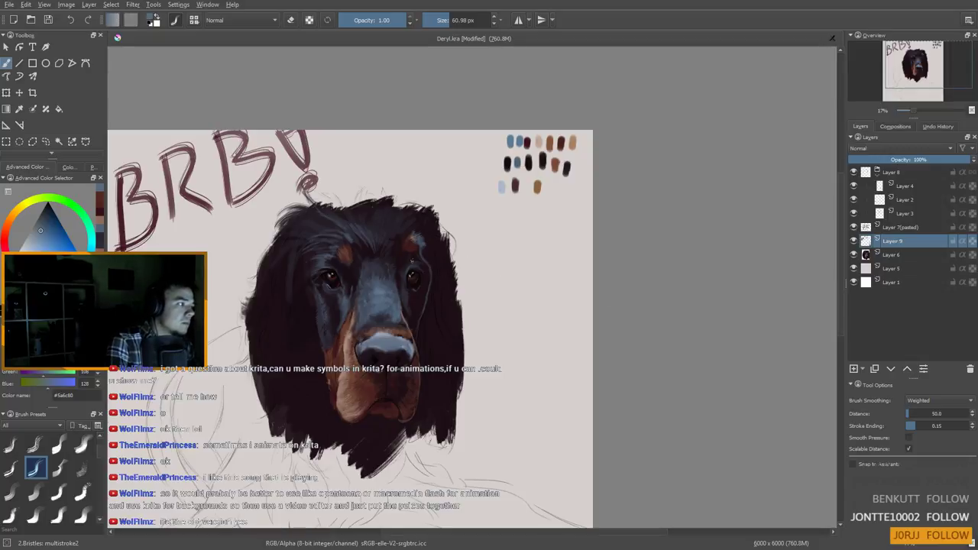
pyautogui.moveTo(403, 265); pyautogui.dragTo(407, 276)
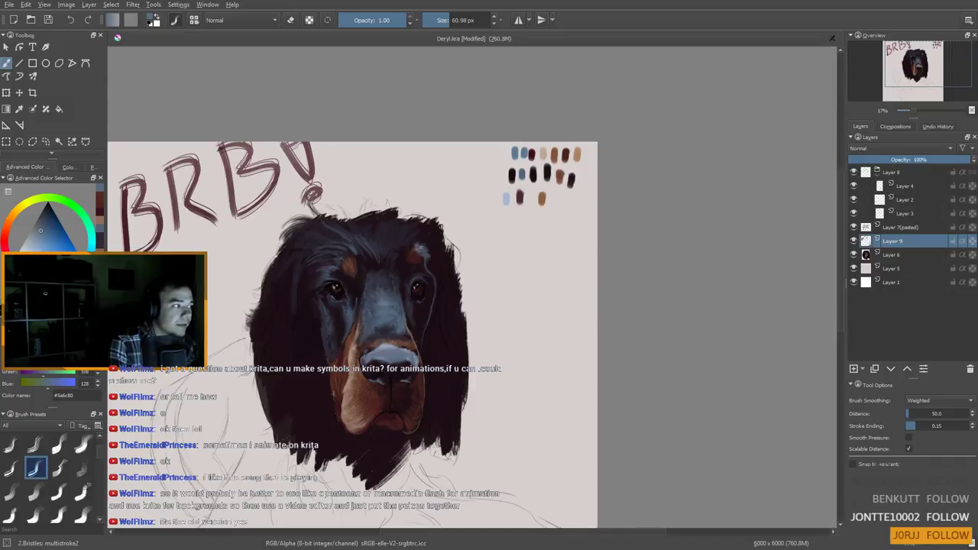
# Blend the forehead fur between the brows with sampled dark slate and near-black at about 46 px
pyautogui.keyDown('ctrl'); pyautogui.click(356, 252); pyautogui.keyUp('ctrl')
pyautogui.keyDown('shift'); pyautogui.moveTo(367, 263); pyautogui.dragTo(360, 262); pyautogui.keyUp('shift')
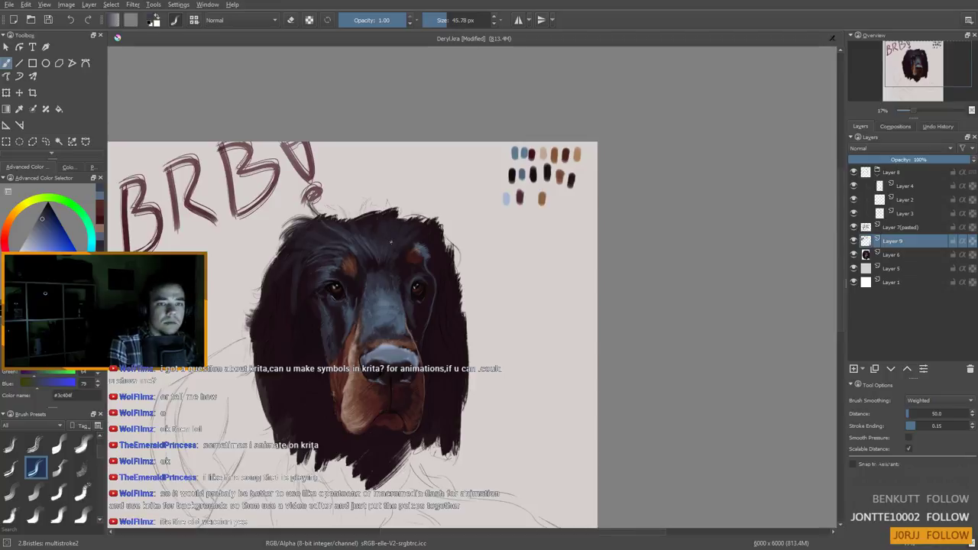
pyautogui.keyDown('ctrl'); pyautogui.click(429, 284); pyautogui.keyUp('ctrl')
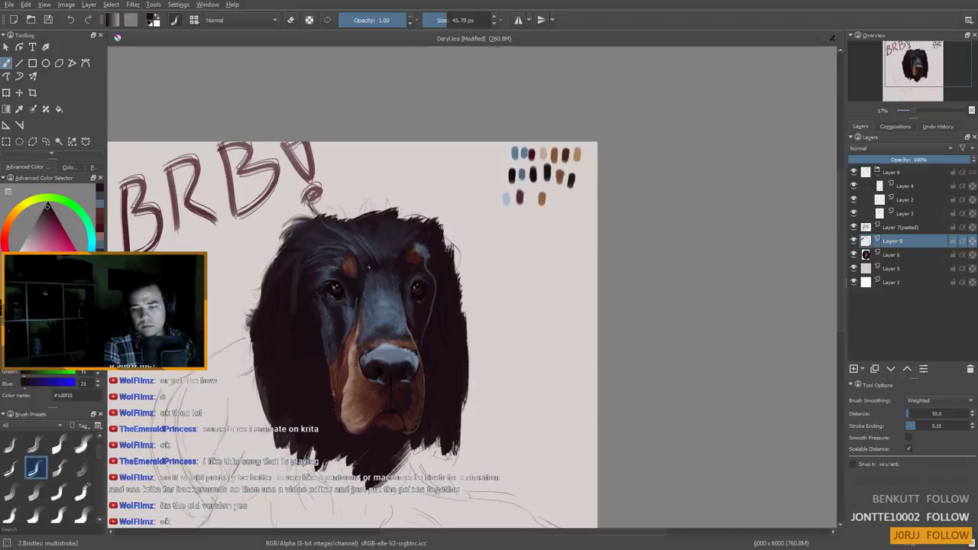
# Add blue-grey fur highlights around both eyes with colors sampled from the nose, at about 17 to 37 px
pyautogui.keyDown('ctrl'); pyautogui.click(395, 351); pyautogui.keyUp('ctrl')
pyautogui.moveTo(375, 316); pyautogui.dragTo(347, 317)
pyautogui.press('ctrl')
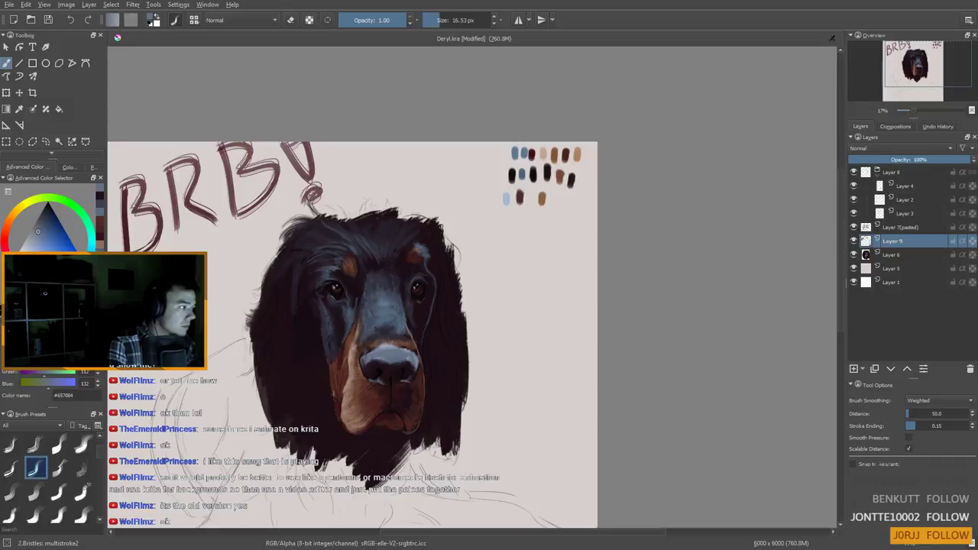
pyautogui.keyDown('ctrl'); pyautogui.click(388, 351); pyautogui.keyUp('ctrl')
pyautogui.keyDown('shift'); pyautogui.moveTo(387, 351); pyautogui.dragTo(396, 352); pyautogui.keyUp('shift')
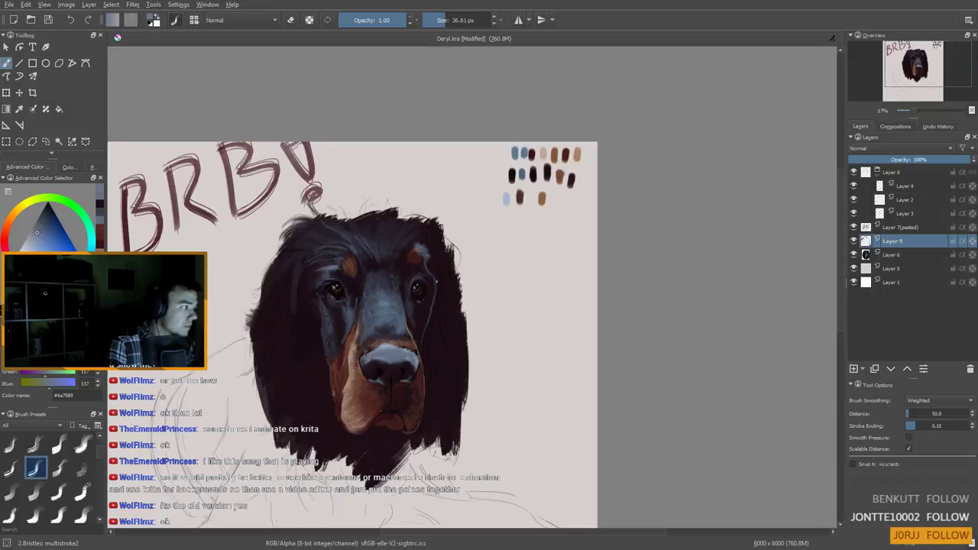
pyautogui.keyDown('shift'); pyautogui.moveTo(347, 303); pyautogui.dragTo(340, 304); pyautogui.keyUp('shift')
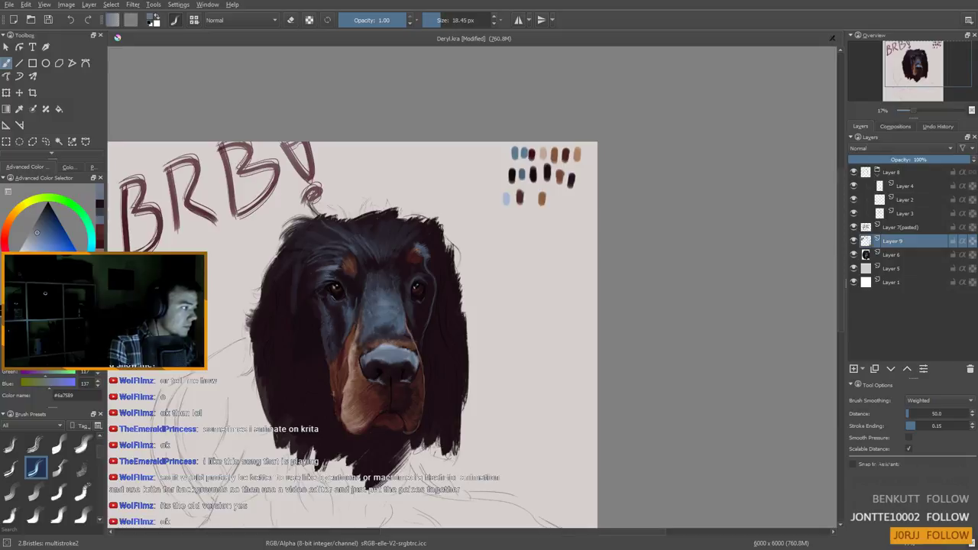
pyautogui.moveTo(359, 311); pyautogui.dragTo(358, 309)
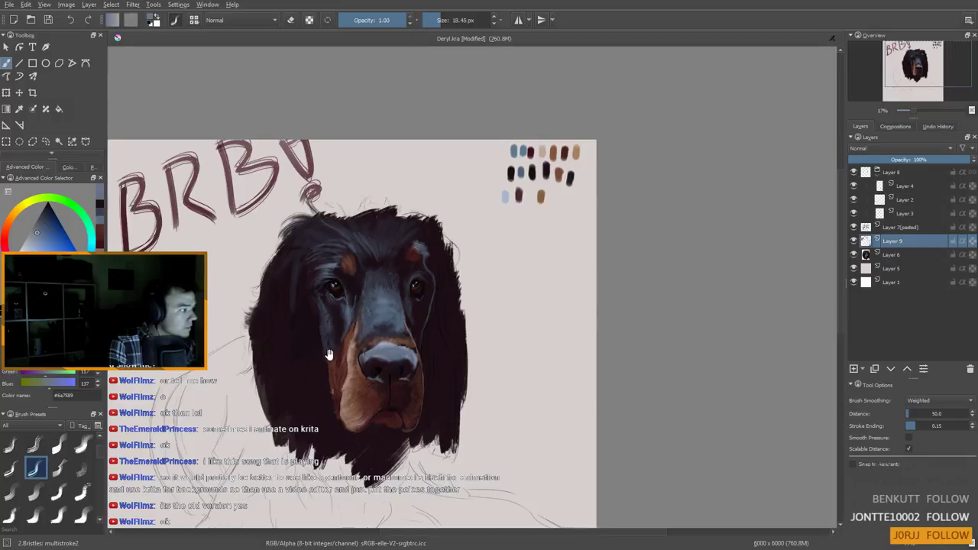
pyautogui.moveTo(334, 346); pyautogui.dragTo(335, 343)
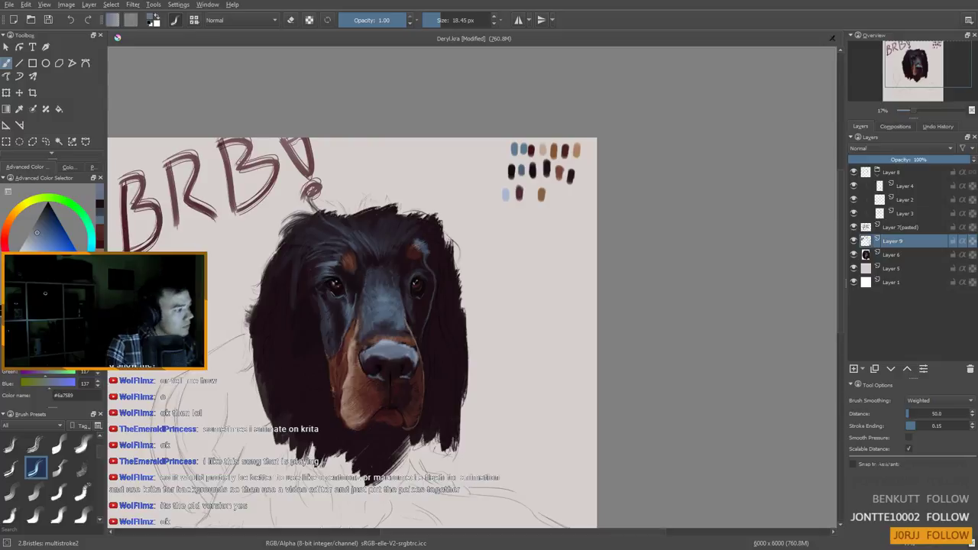
# Add fine light tan fur strokes along the muzzle's left edge with sampled tan at about 18 px
pyautogui.scroll(-2, 344, 273)
pyautogui.scroll(1, 320, 314)
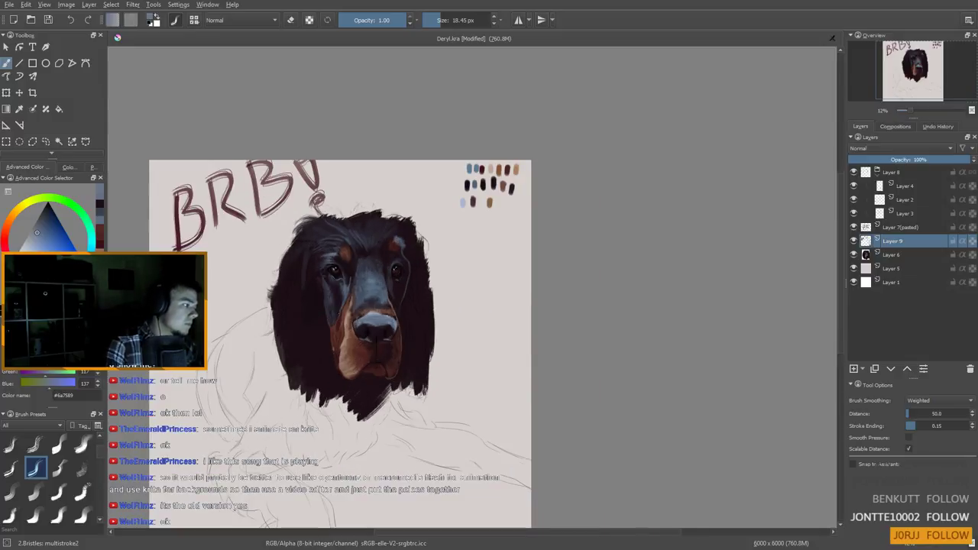
pyautogui.keyDown('ctrl'); pyautogui.click(345, 337); pyautogui.keyUp('ctrl')
pyautogui.moveTo(333, 324); pyautogui.dragTo(335, 344)
pyautogui.keyDown('ctrl'); pyautogui.click(346, 330); pyautogui.keyUp('ctrl')
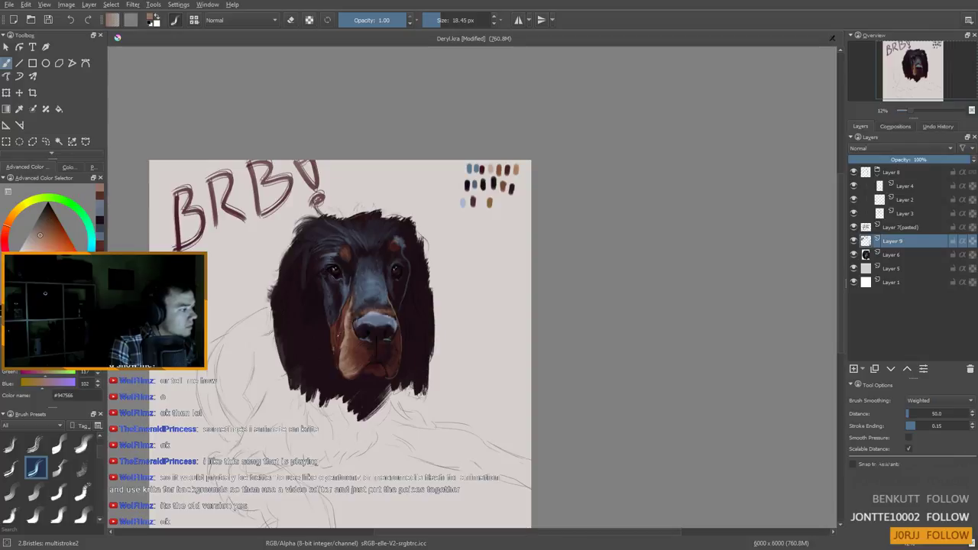
pyautogui.moveTo(319, 418); pyautogui.dragTo(312, 429)
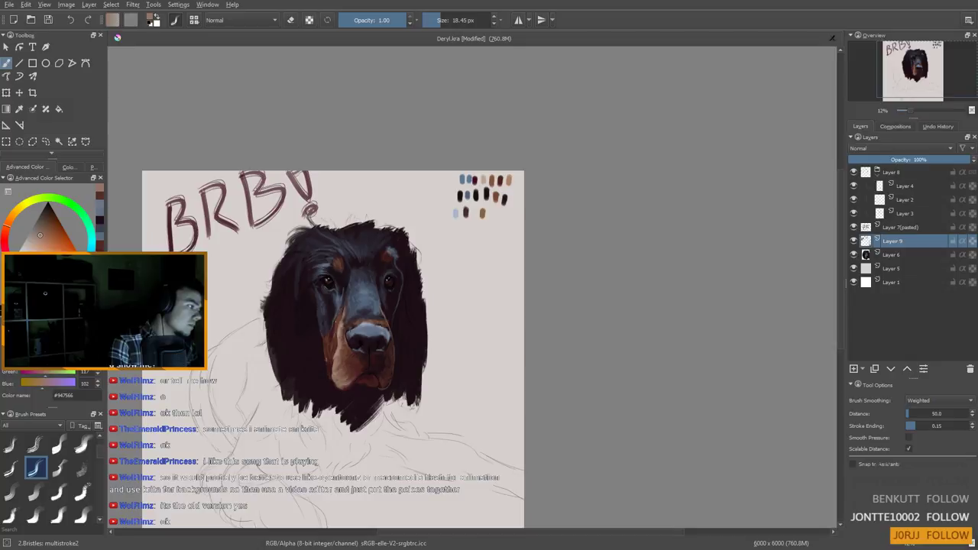
# Examine the portrait from the full canvas and up close to judge the overall face
pyautogui.scroll(-1, 375, 304)
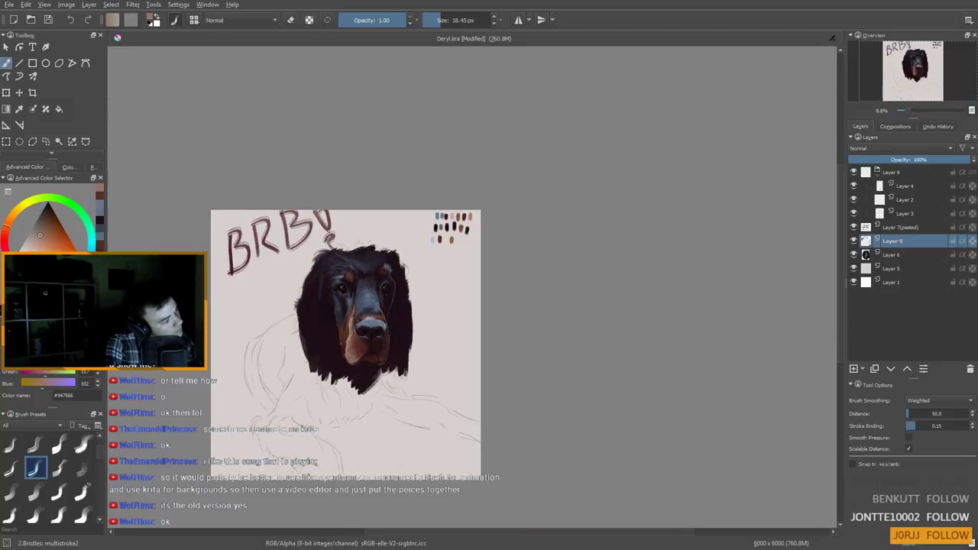
pyautogui.scroll(1, 375, 304)
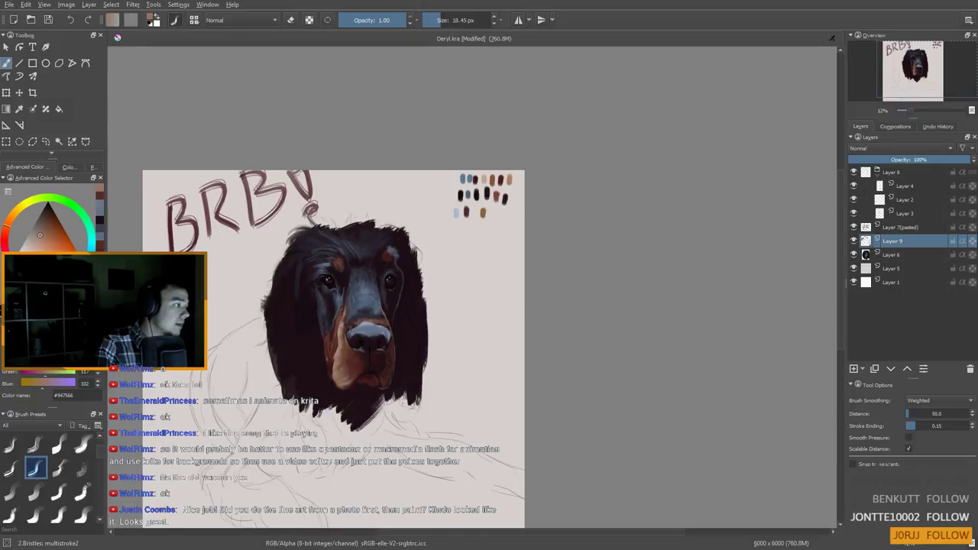
pyautogui.scroll(1, 367, 327)
pyautogui.scroll(2, 407, 321)
pyautogui.moveTo(349, 329); pyautogui.dragTo(414, 323)
pyautogui.scroll(-1, 416, 323)
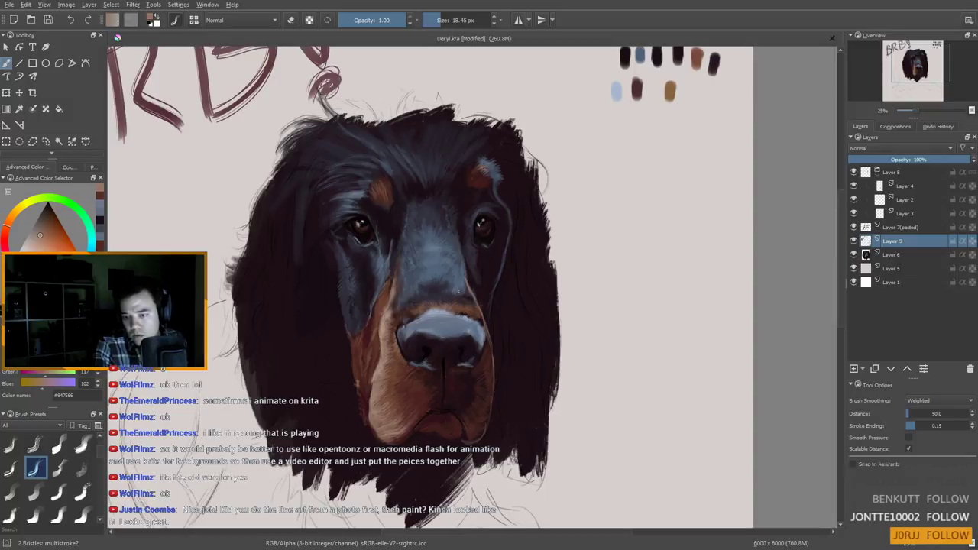
pyautogui.scroll(-1, 466, 340)
pyautogui.moveTo(468, 338); pyautogui.dragTo(555, 241)
pyautogui.scroll(1, 483, 256)
pyautogui.moveTo(488, 252); pyautogui.dragTo(510, 313)
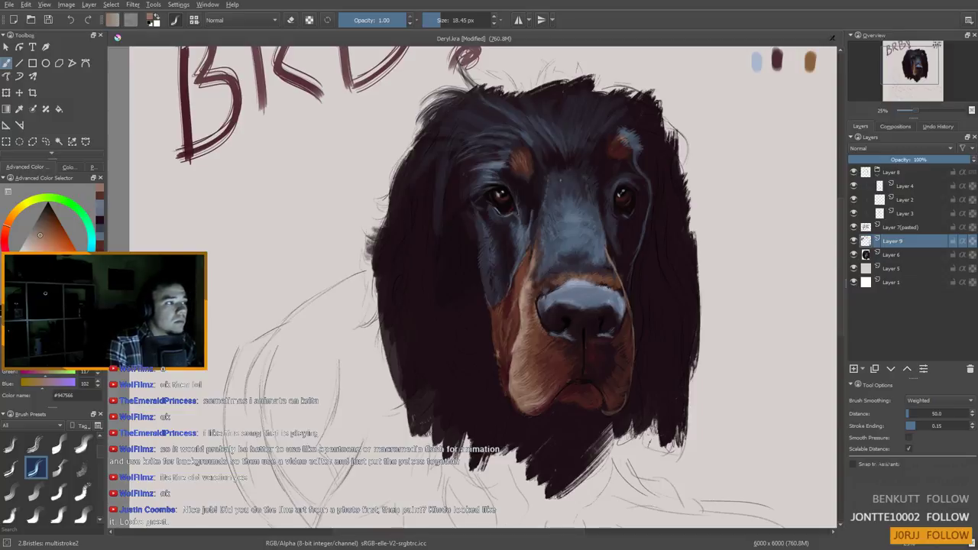
# Blend the shadow between the left eye and the muzzle bridge with sampled dark slate and near-black at about 18 to 29 px
pyautogui.keyDown('ctrl'); pyautogui.click(547, 196); pyautogui.keyUp('ctrl')
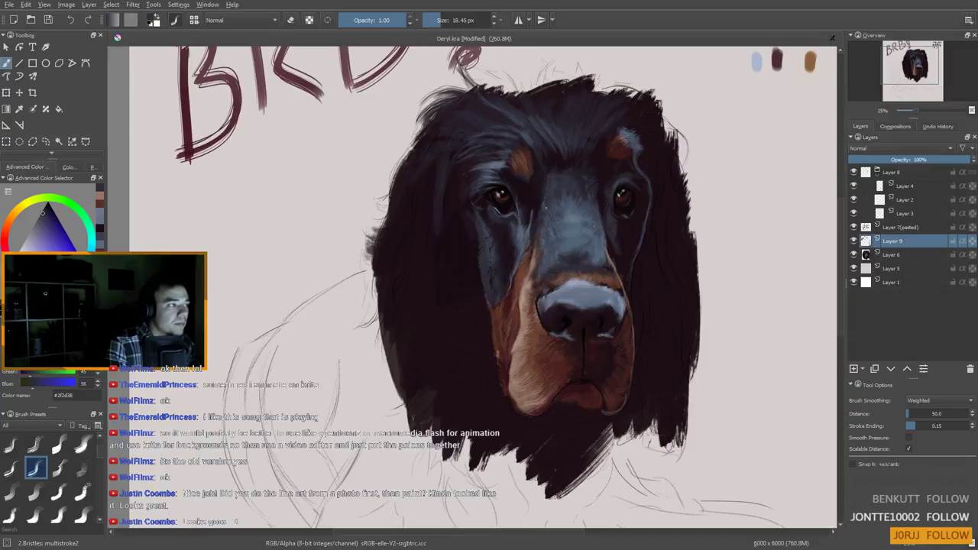
pyautogui.keyDown('ctrl'); pyautogui.click(542, 188); pyautogui.keyUp('ctrl')
pyautogui.press(']')
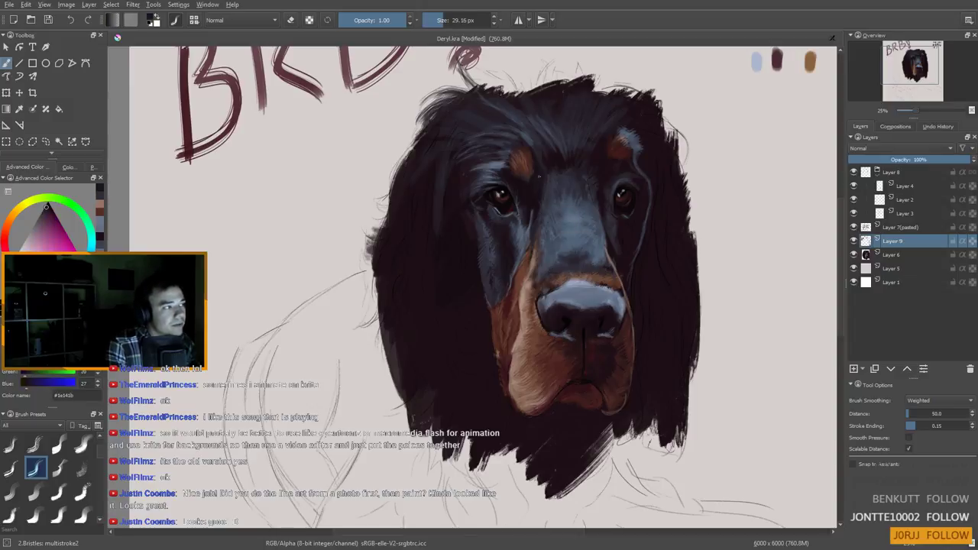
pyautogui.keyDown('ctrl'); pyautogui.click(542, 200); pyautogui.keyUp('ctrl')
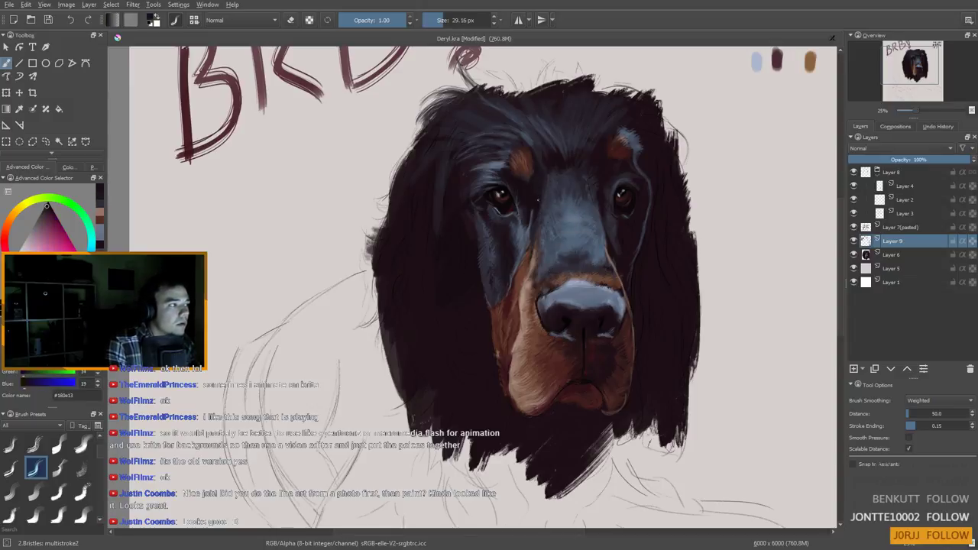
pyautogui.keyDown('ctrl'); pyautogui.click(546, 198); pyautogui.keyUp('ctrl')
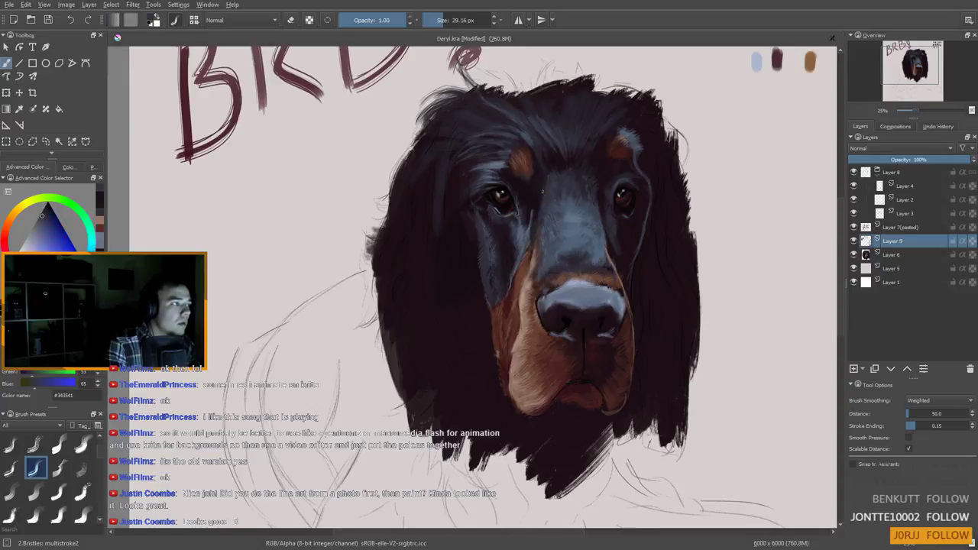
# Darken the fur at the top of the bridge between the brows with sampled near-black at about 51 px
pyautogui.moveTo(577, 230); pyautogui.dragTo(570, 220)
pyautogui.keyDown('ctrl'); pyautogui.click(560, 166); pyautogui.keyUp('ctrl')
pyautogui.moveTo(549, 156); pyautogui.dragTo(552, 156)
pyautogui.moveTo(545, 154); pyautogui.dragTo(559, 162)
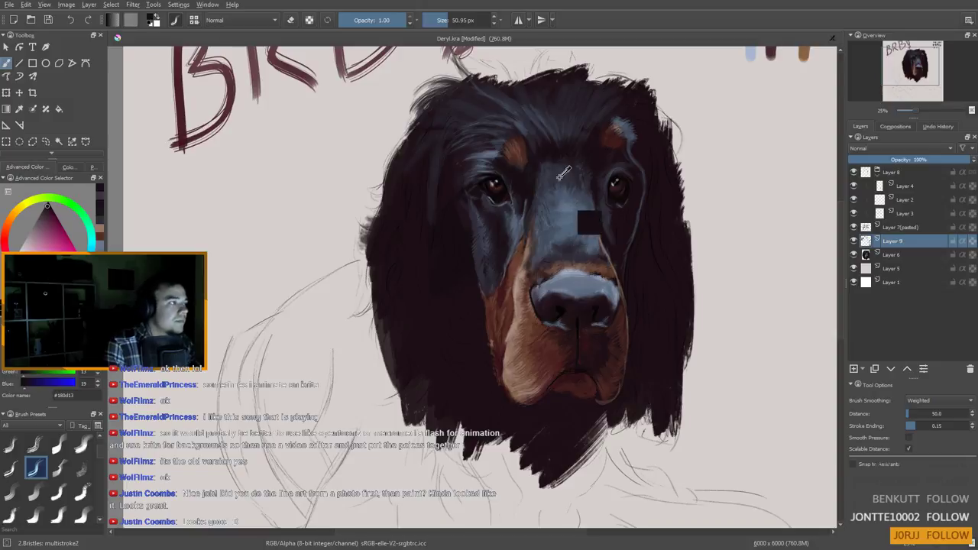
# Mirror the canvas and refine the dark fur around the left eye with sampled near-black tones at about 18 px
pyautogui.press('m')
pyautogui.moveTo(540, 259); pyautogui.dragTo(594, 247)
pyautogui.keyDown('ctrl'); pyautogui.click(449, 169); pyautogui.keyUp('ctrl')
pyautogui.keyDown('shift'); pyautogui.moveTo(504, 164); pyautogui.dragTo(488, 161); pyautogui.keyUp('shift')
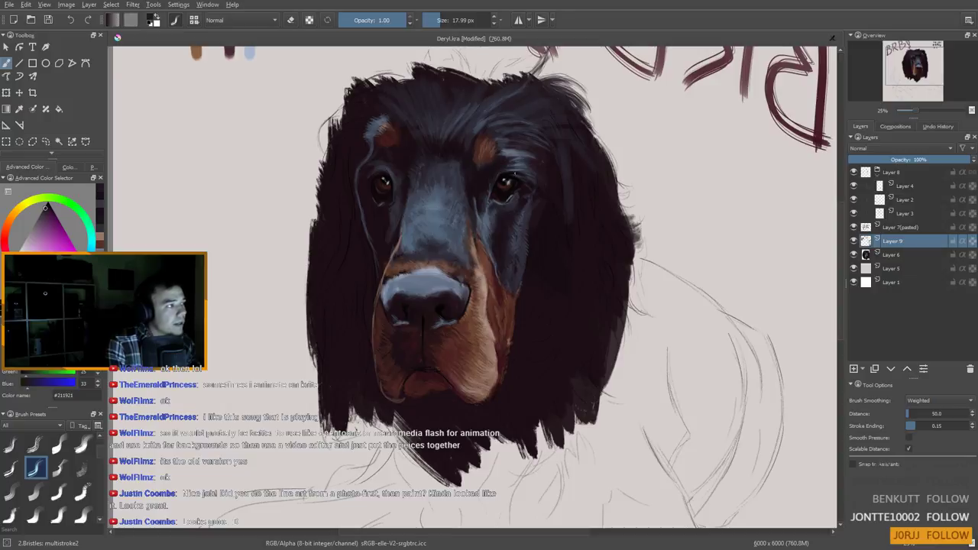
pyautogui.keyDown('ctrl'); pyautogui.click(538, 203); pyautogui.keyUp('ctrl')
pyautogui.keyDown('ctrl'); pyautogui.click(526, 206); pyautogui.keyUp('ctrl')
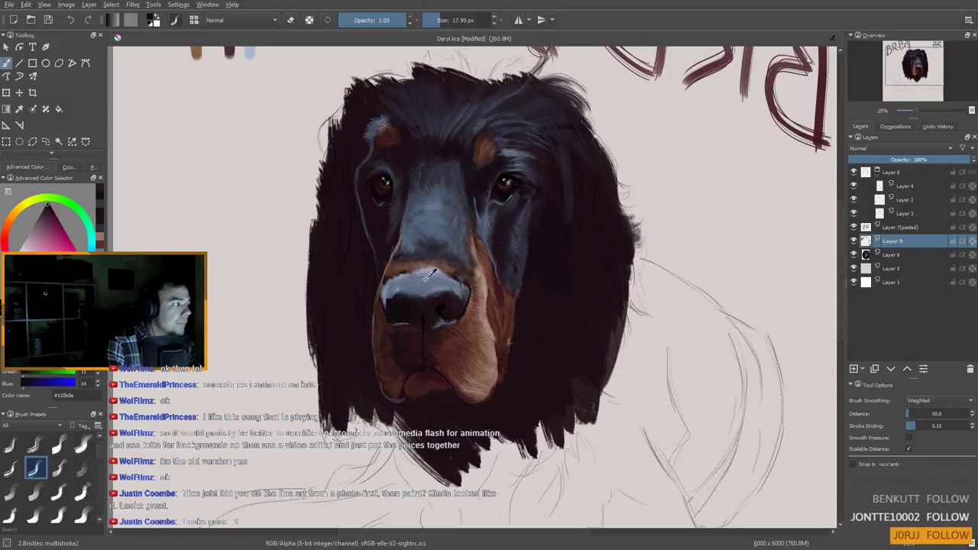
# Add fine blue-grey hairs beyond the left eye's outer brow at about 10 px and return the canvas to its unmirrored orientation
pyautogui.keyDown('ctrl'); pyautogui.click(391, 305); pyautogui.keyUp('ctrl')
pyautogui.moveTo(547, 162); pyautogui.dragTo(540, 163)
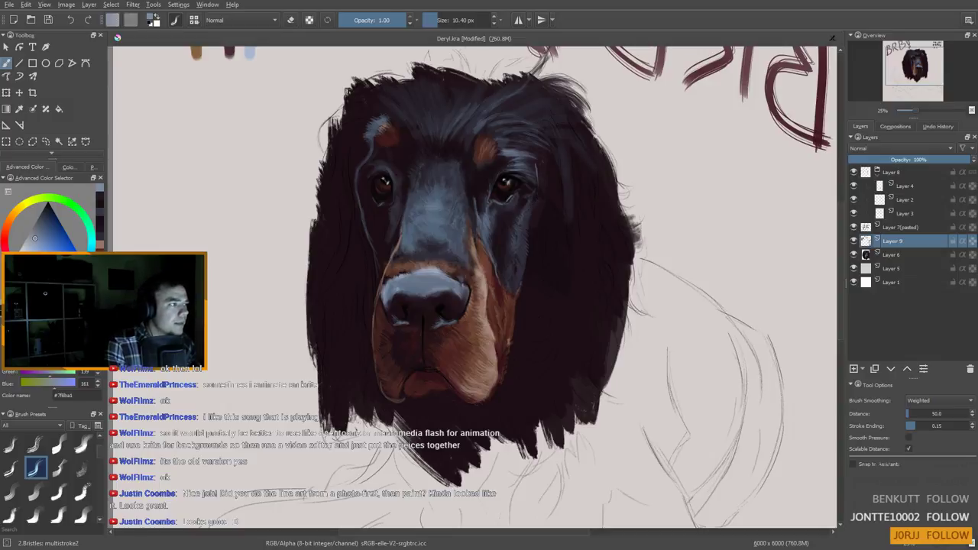
pyautogui.press('m')
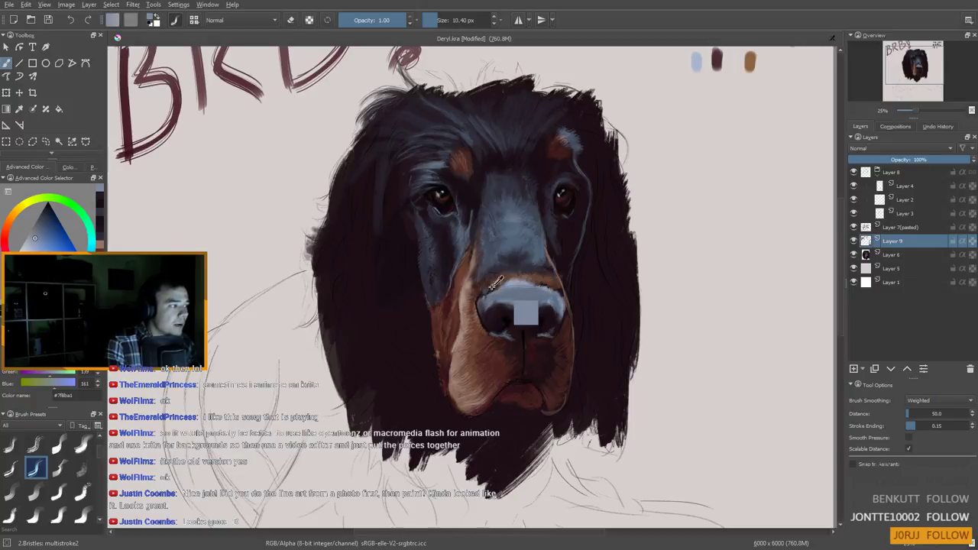
# Add fine fur strokes at the right brow spot with sampled muted tan at about 10 px
pyautogui.keyDown('ctrl'); pyautogui.click(466, 296); pyautogui.keyUp('ctrl')
pyautogui.moveTo(559, 138); pyautogui.dragTo(555, 140)
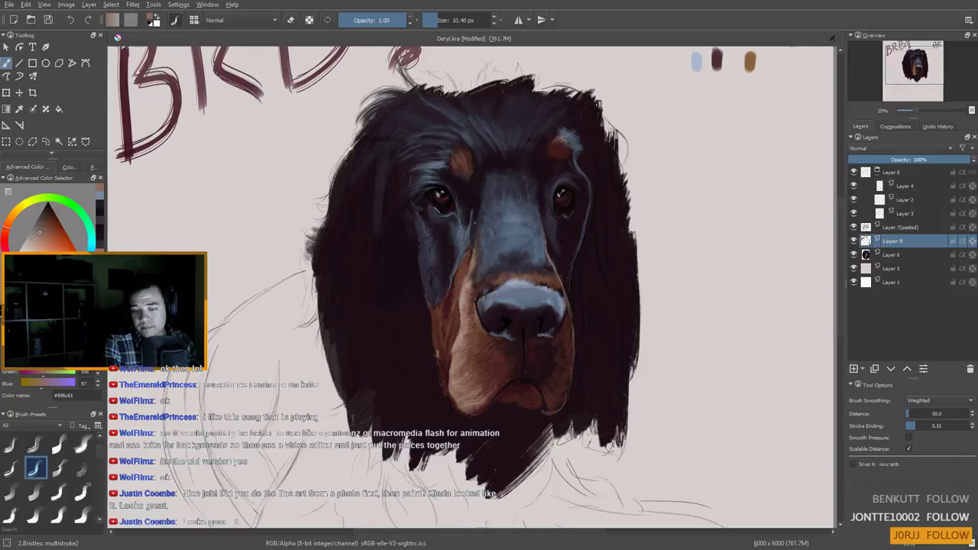
pyautogui.moveTo(535, 206); pyautogui.dragTo(524, 227)
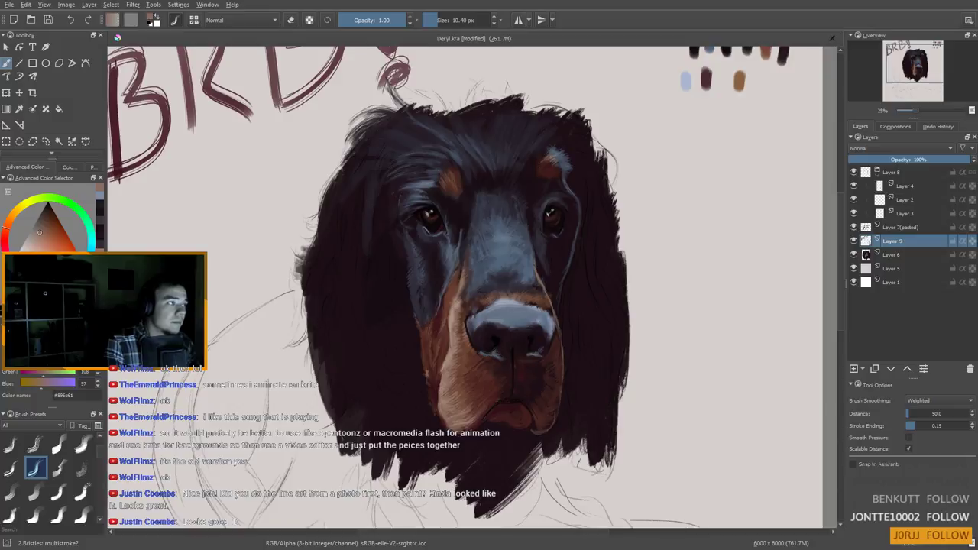
# Blend the fur beside the right brow spot's inner edge with sampled near-black and dark slate at about 10 to 29 px
pyautogui.press('ctrl')
pyautogui.keyDown('ctrl'); pyautogui.click(529, 173); pyautogui.keyUp('ctrl')
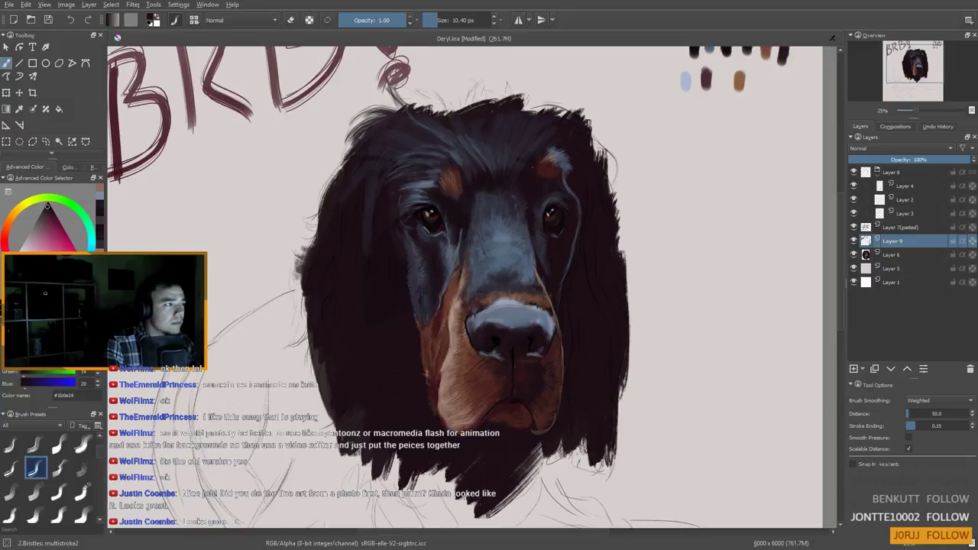
pyautogui.keyDown('ctrl'); pyautogui.click(533, 138); pyautogui.keyUp('ctrl')
pyautogui.moveTo(534, 141); pyautogui.dragTo(540, 158)
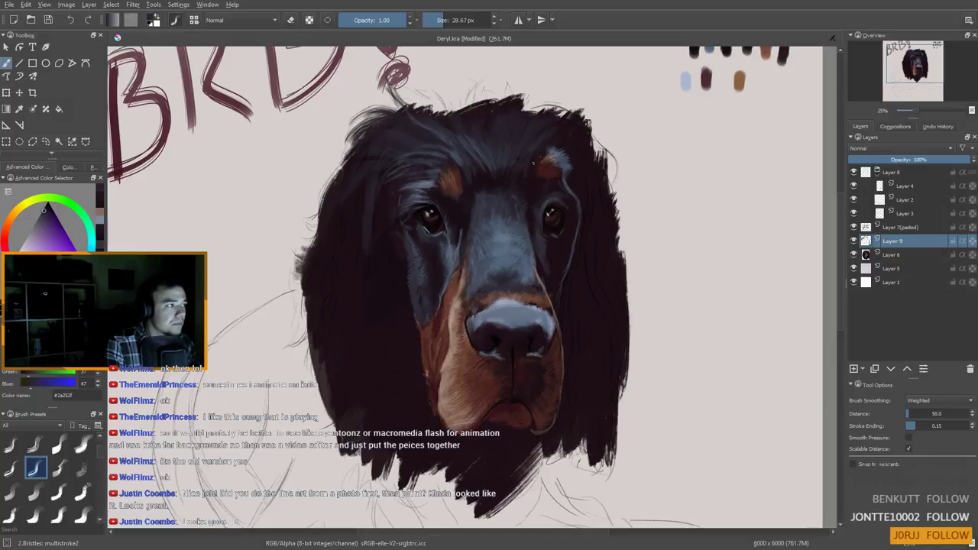
# Refine the fur from above the right eye into the brow spot with sampled near-black, slate grey and dark reddish brown at about 29 px
pyautogui.keyDown('ctrl'); pyautogui.click(557, 183); pyautogui.keyUp('ctrl')
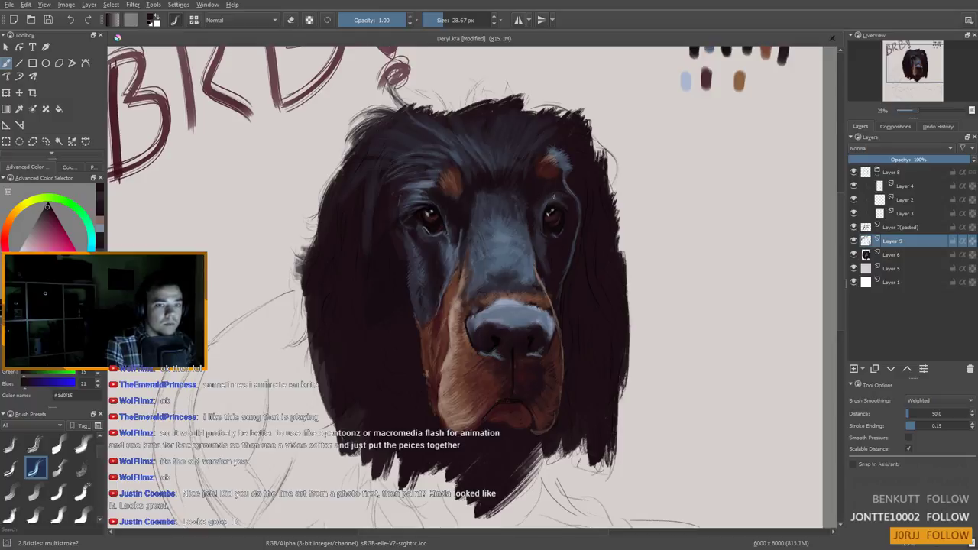
pyautogui.keyDown('ctrl'); pyautogui.click(582, 199); pyautogui.keyUp('ctrl')
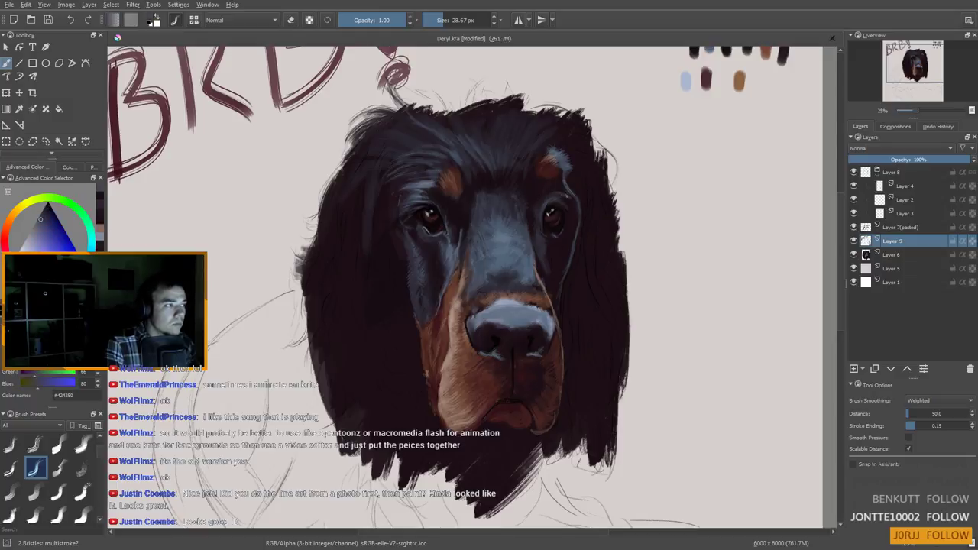
pyautogui.keyDown('ctrl'); pyautogui.click(549, 172); pyautogui.keyUp('ctrl')
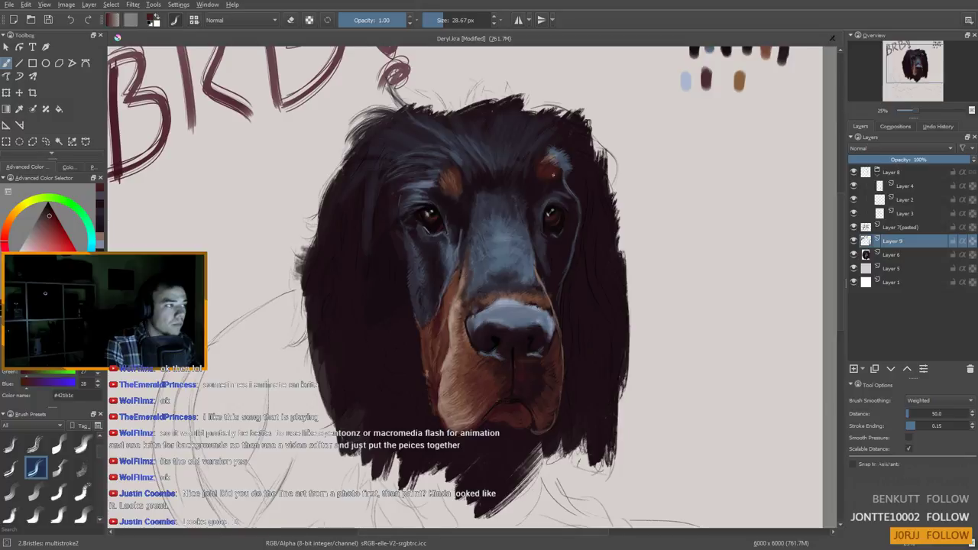
pyautogui.keyDown('ctrl'); pyautogui.click(552, 170); pyautogui.keyUp('ctrl')
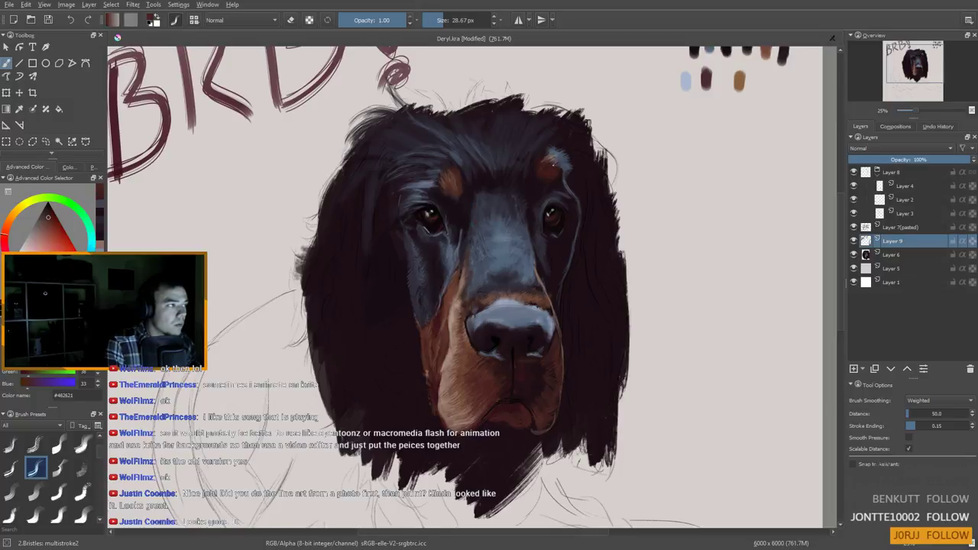
# Refine the tan spot above the dog's right-hand eye with browns sampled from the spot and muzzle, finishing with a 41.33 px brush
pyautogui.keyDown('ctrl'); pyautogui.click(552, 179); pyautogui.keyUp('ctrl')
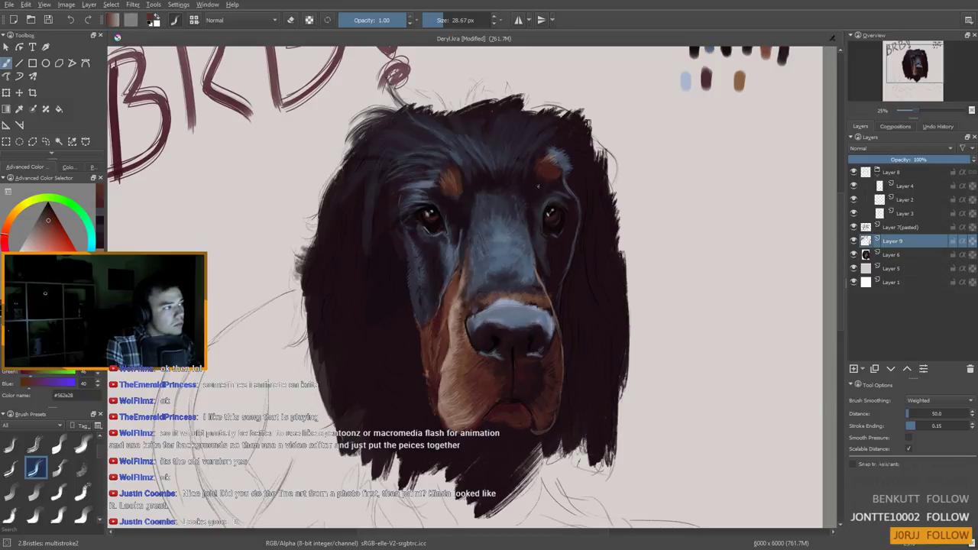
pyautogui.keyDown('ctrl'); pyautogui.click(457, 392); pyautogui.keyUp('ctrl')
pyautogui.press('[')
pyautogui.press('[')
pyautogui.press('[')
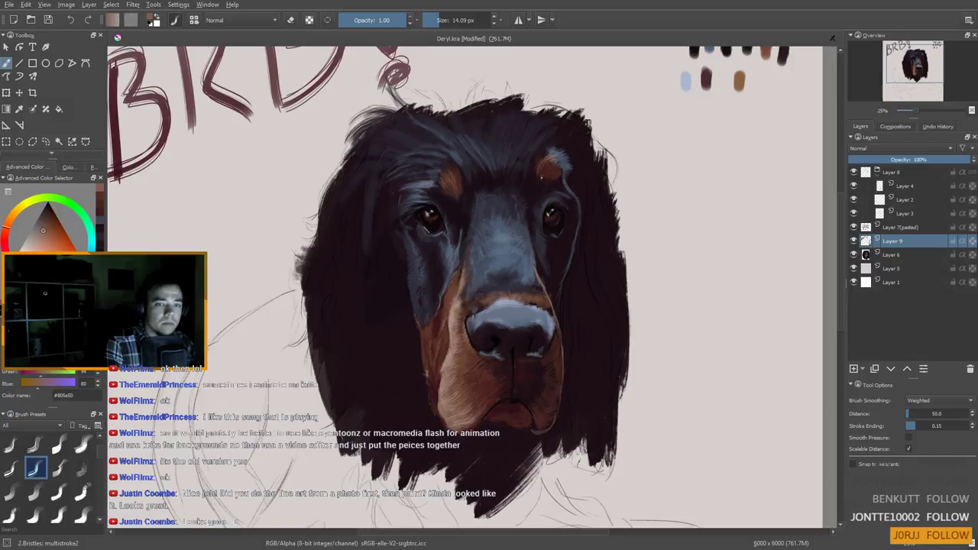
pyautogui.press(']')
pyautogui.press(']')
pyautogui.press(']')
pyautogui.press(']')
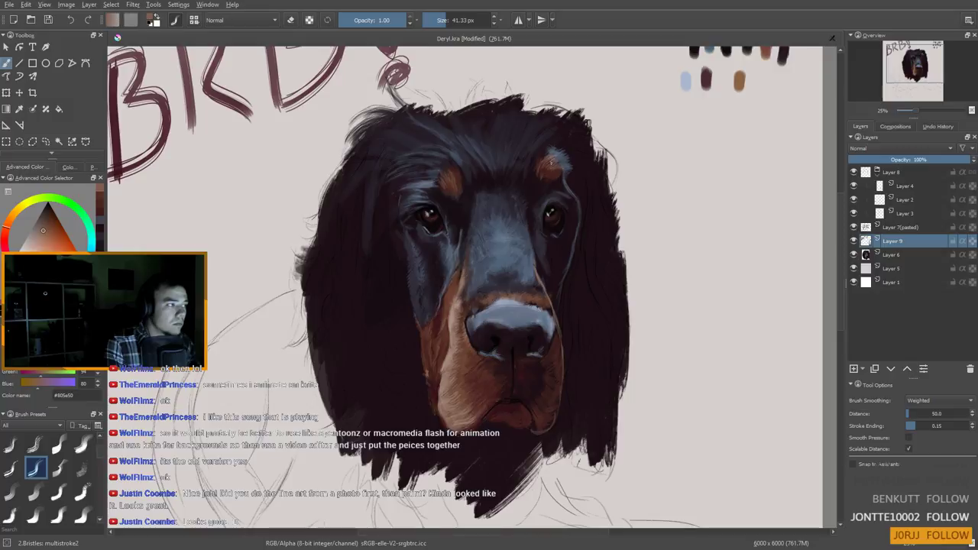
# Paint pale blue-grey fur highlights across the top of the forehead with a colour sampled from the nose
pyautogui.moveTo(462, 244); pyautogui.dragTo(449, 259)
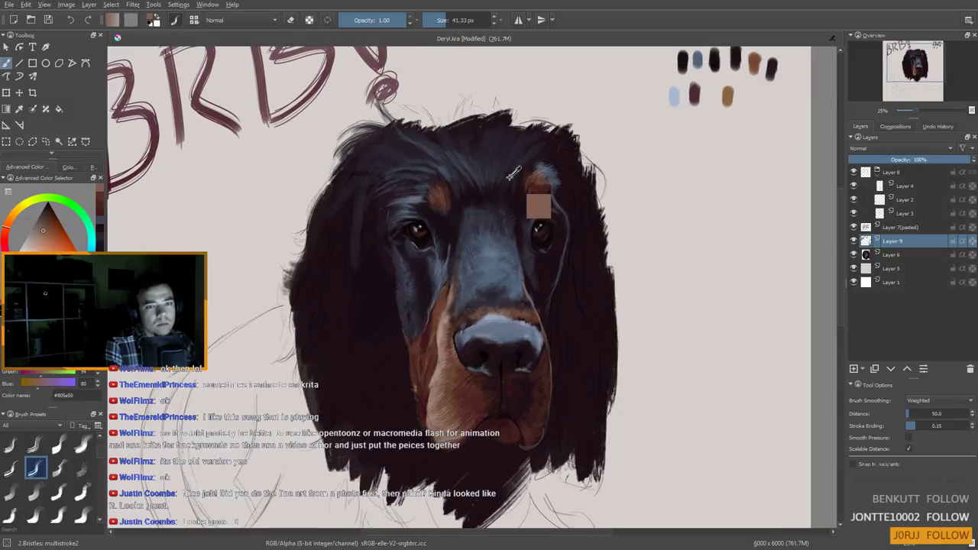
pyautogui.keyDown('ctrl'); pyautogui.click(506, 334); pyautogui.keyUp('ctrl')
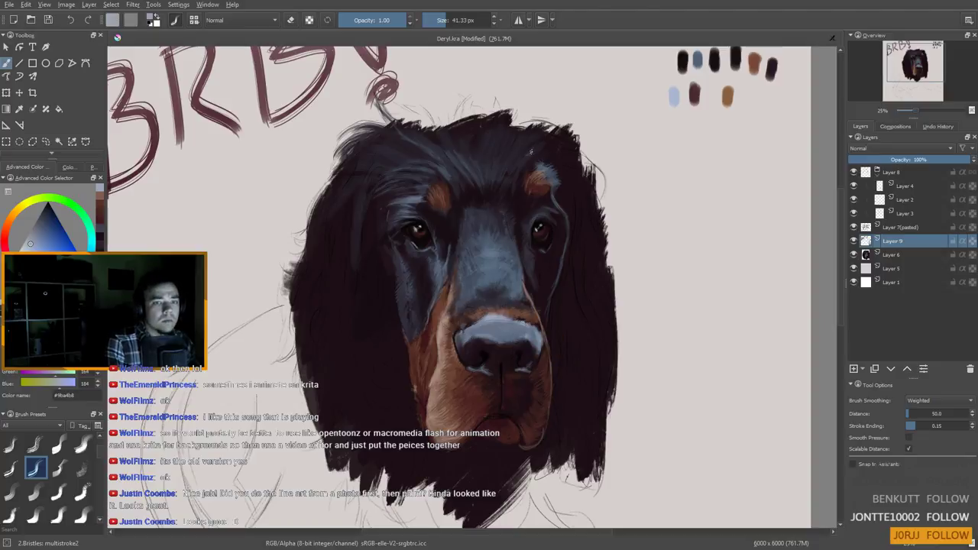
pyautogui.moveTo(540, 147)
pyautogui.mouseDown()
pyautogui.moveTo(534, 138)
pyautogui.moveTo(503, 134)
pyautogui.moveTo(539, 145)
pyautogui.moveTo(434, 130)
pyautogui.moveTo(444, 129)
pyautogui.mouseUp()
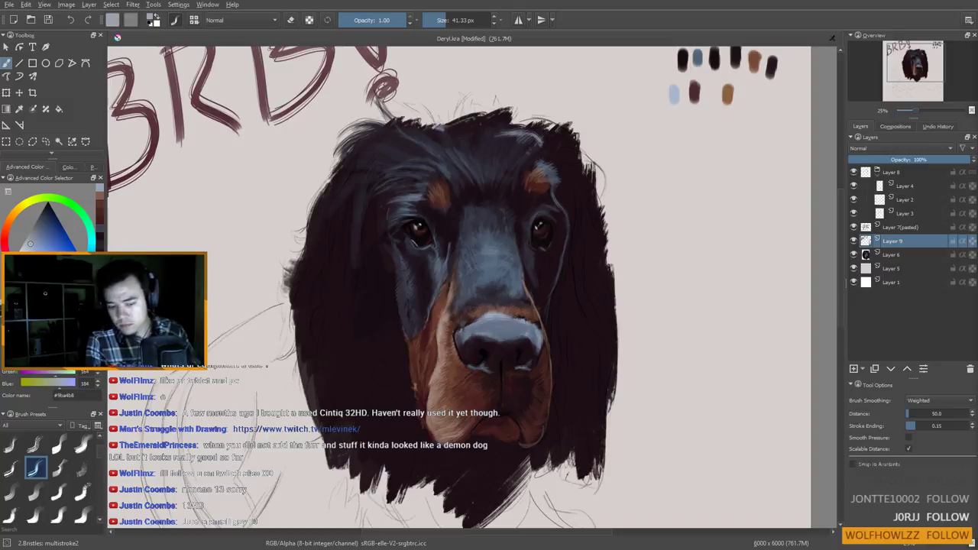
pyautogui.press('super+d')
pyautogui.press('super+d')
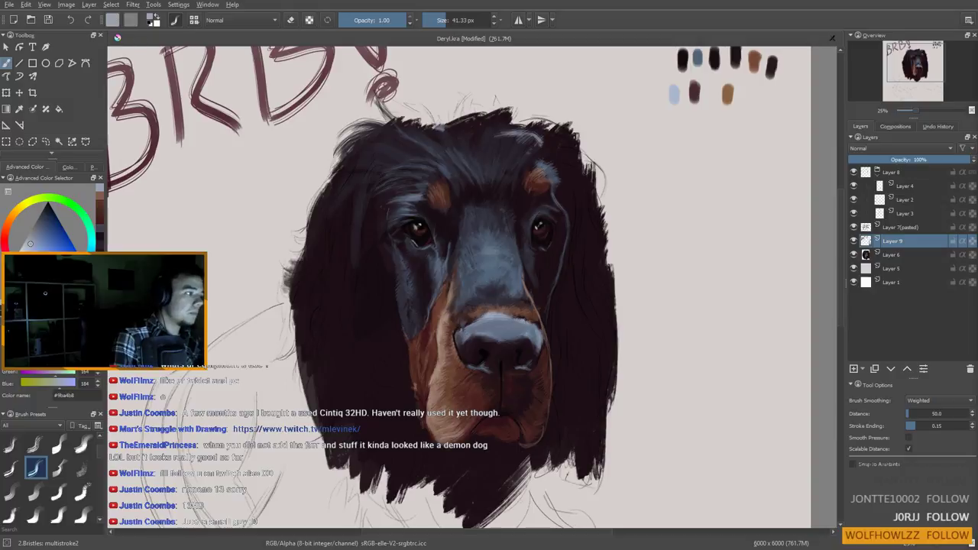
# Paint fine light hairs on the muzzle with a 16.33 px brush, lightening a sampled muzzle tan to #c5b5ac
pyautogui.keyDown('ctrl'); pyautogui.click(497, 321); pyautogui.keyUp('ctrl')
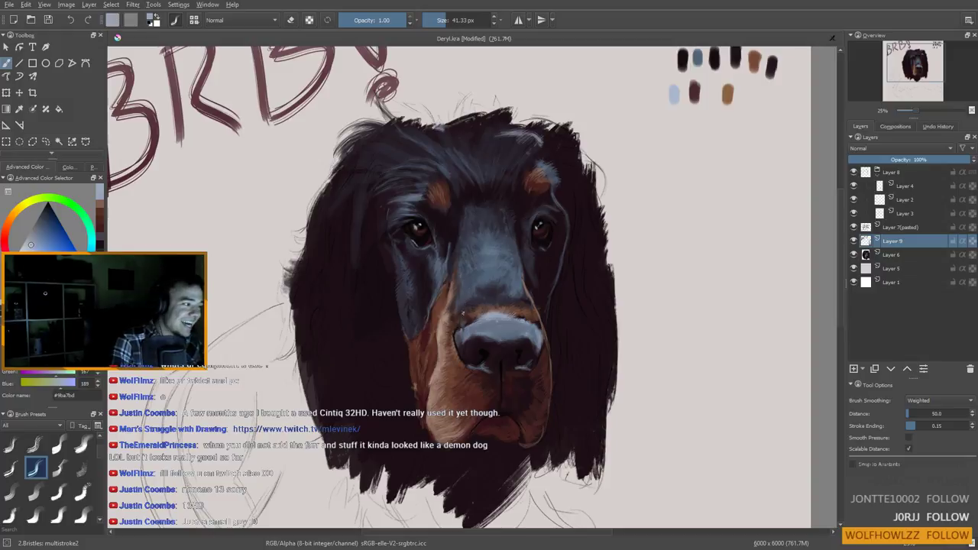
pyautogui.keyDown('ctrl'); pyautogui.click(443, 327); pyautogui.keyUp('ctrl')
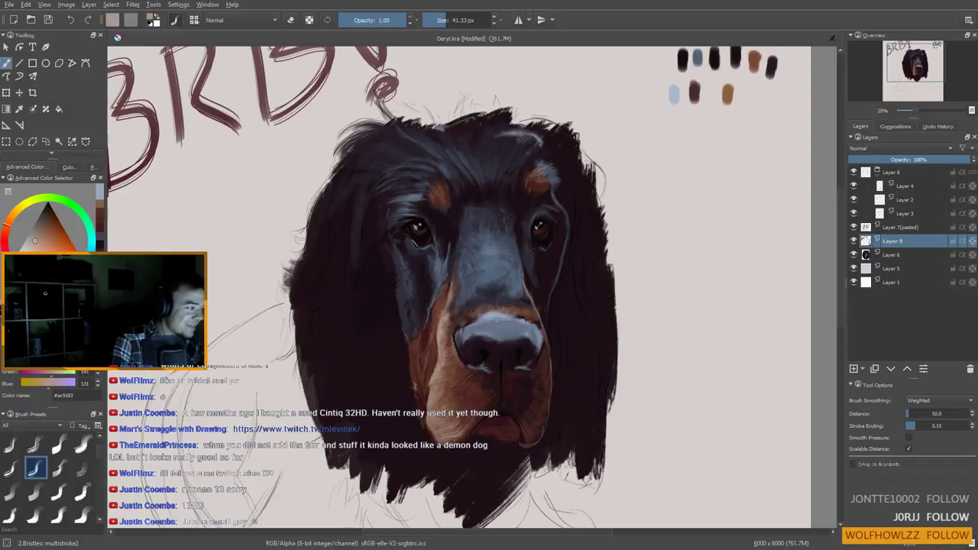
pyautogui.moveTo(34, 241); pyautogui.dragTo(26, 246)
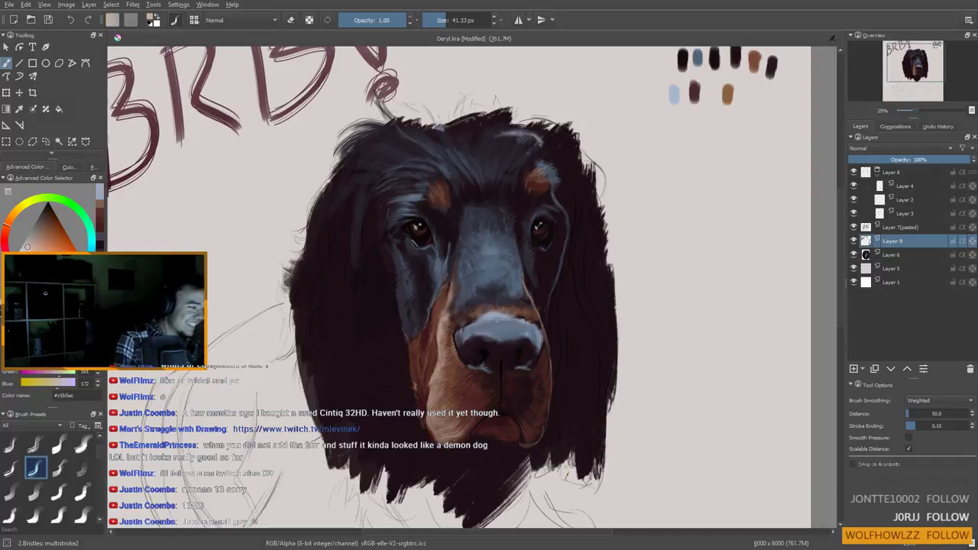
pyautogui.press('[')
pyautogui.press('[')
pyautogui.press('[')
pyautogui.press('[')
pyautogui.press('[')
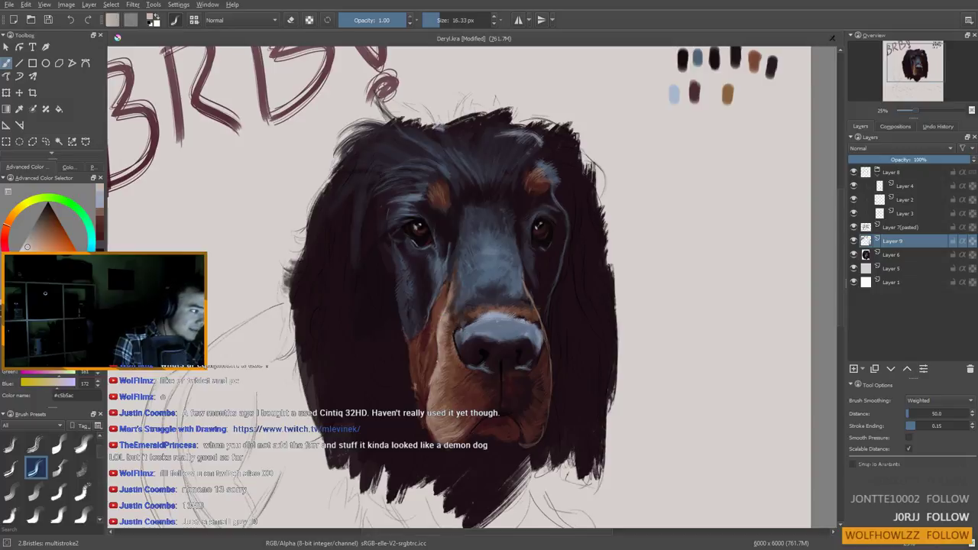
pyautogui.moveTo(426, 397); pyautogui.dragTo(438, 442)
pyautogui.moveTo(431, 323); pyautogui.dragTo(428, 334)
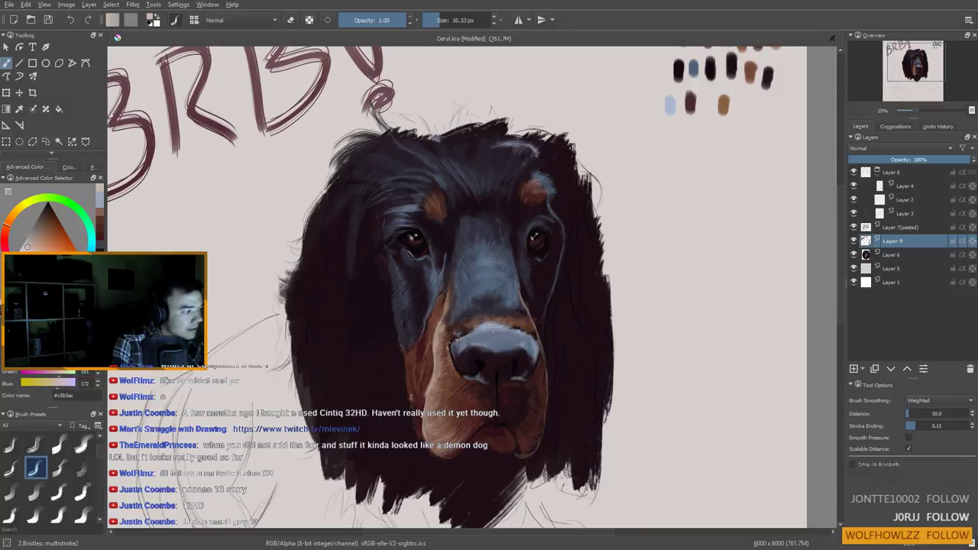
# Retouch the lower edge of the nose and the area beneath it with dark browns and near-blacks sampled around the nostrils
pyautogui.keyDown('ctrl'); pyautogui.click(450, 356); pyautogui.keyUp('ctrl')
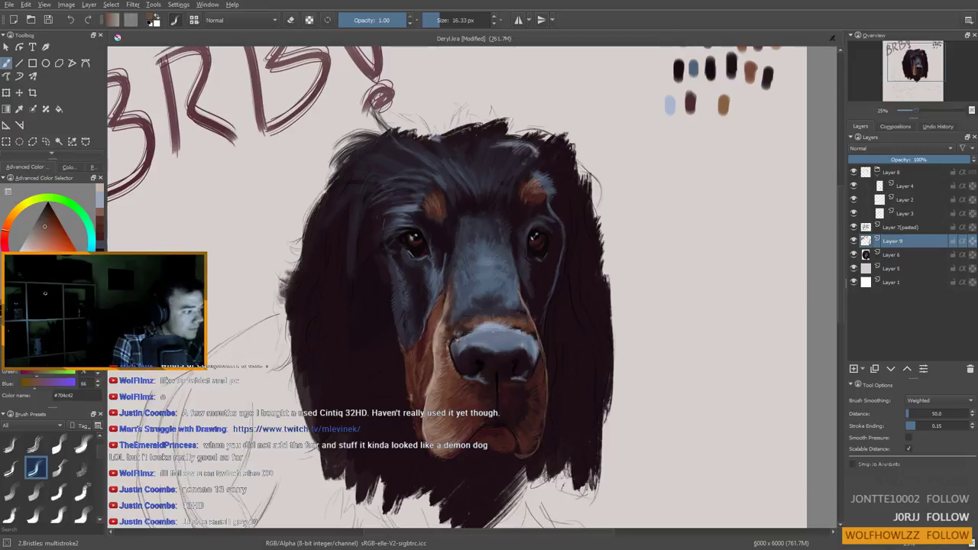
pyautogui.keyDown('ctrl'); pyautogui.click(489, 391); pyautogui.keyUp('ctrl')
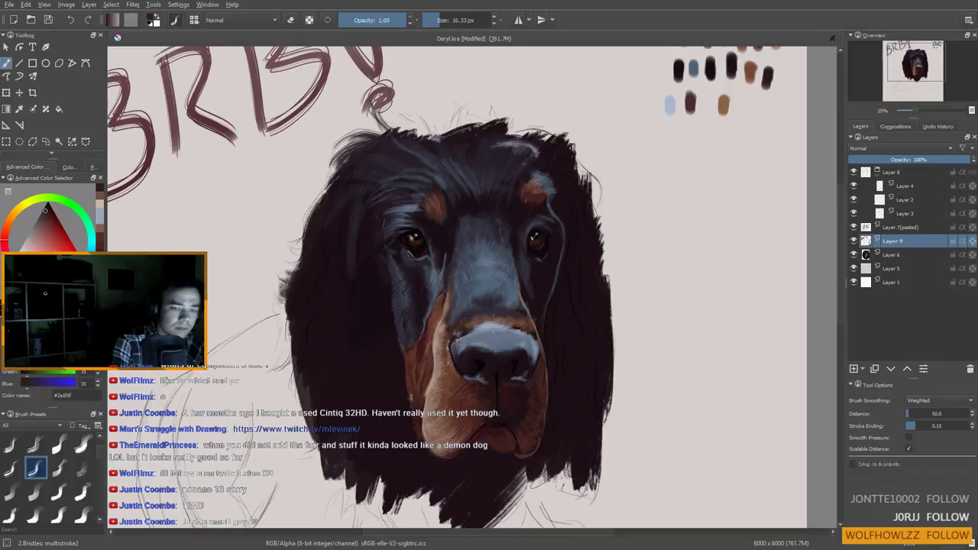
pyautogui.keyDown('ctrl'); pyautogui.click(469, 375); pyautogui.keyUp('ctrl')
pyautogui.keyDown('ctrl'); pyautogui.click(460, 374); pyautogui.keyUp('ctrl')
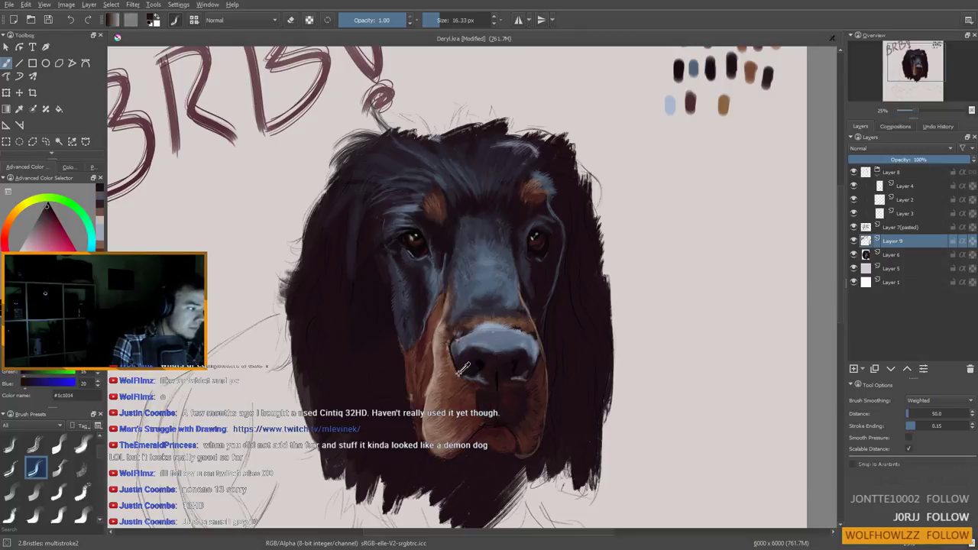
pyautogui.keyDown('ctrl'); pyautogui.click(481, 390); pyautogui.keyUp('ctrl')
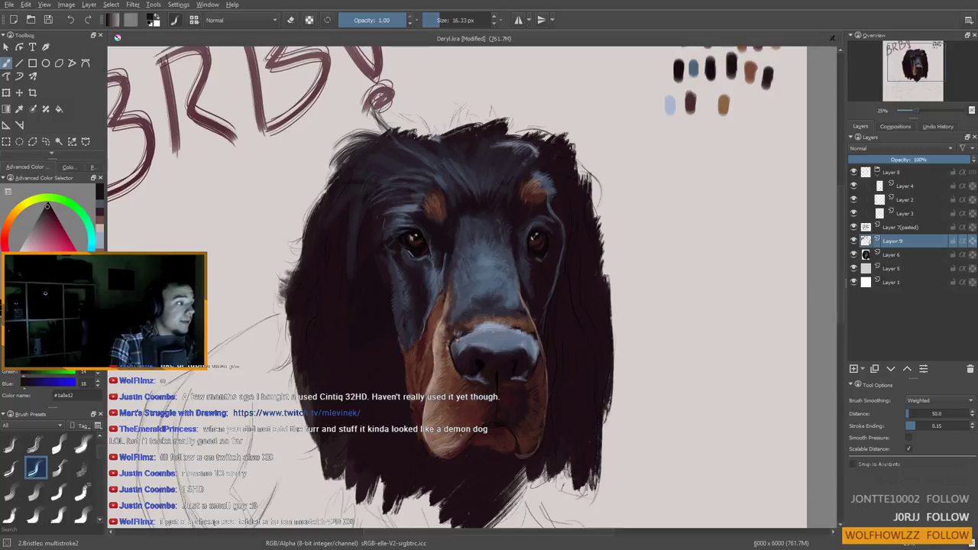
# Add thin pale blue highlights below the inner corner of the left-hand eye, sampling the nose highlight and using a 12.97 px brush
pyautogui.keyDown('ctrl'); pyautogui.click(491, 327); pyautogui.keyUp('ctrl')
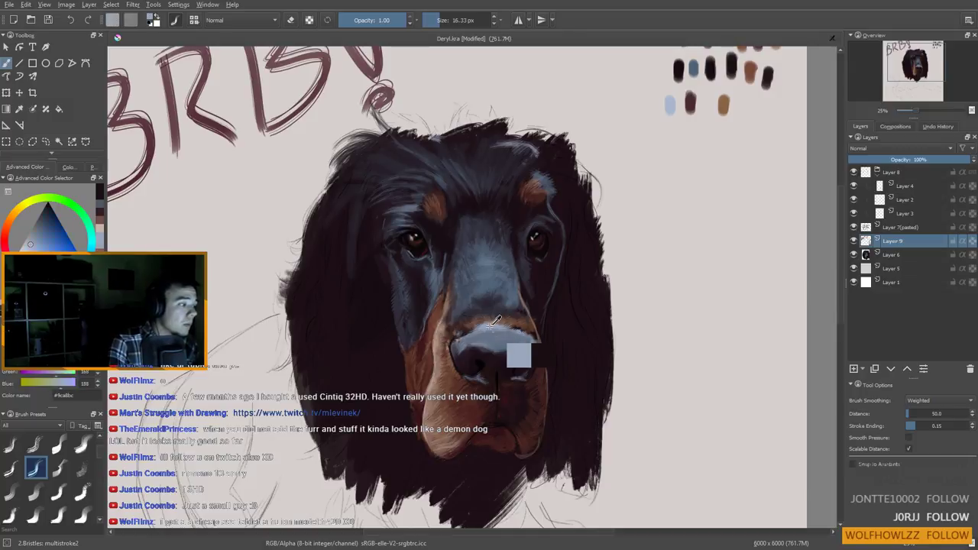
pyautogui.moveTo(438, 269); pyautogui.dragTo(440, 269)
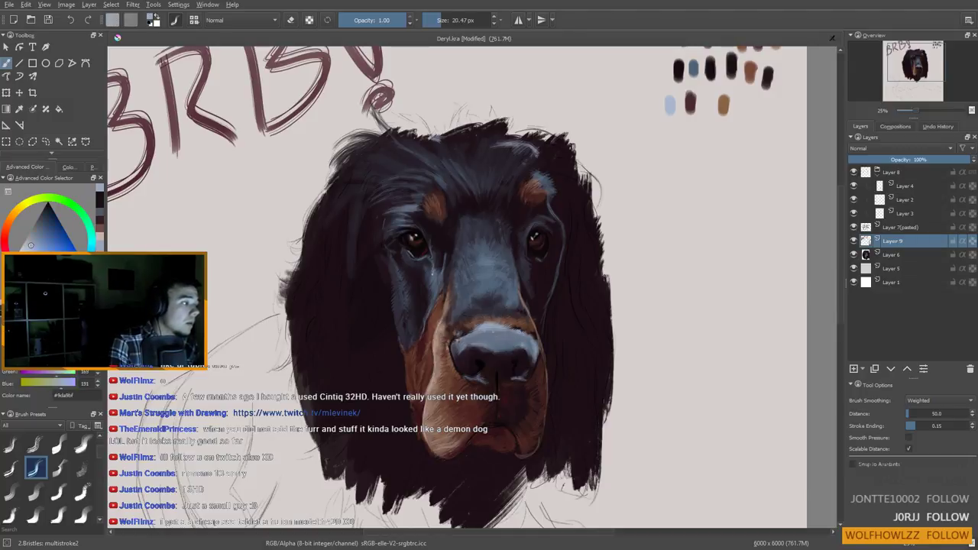
pyautogui.press('[')
pyautogui.press('[')
pyautogui.press('[')
pyautogui.press(']')
pyautogui.press(']')
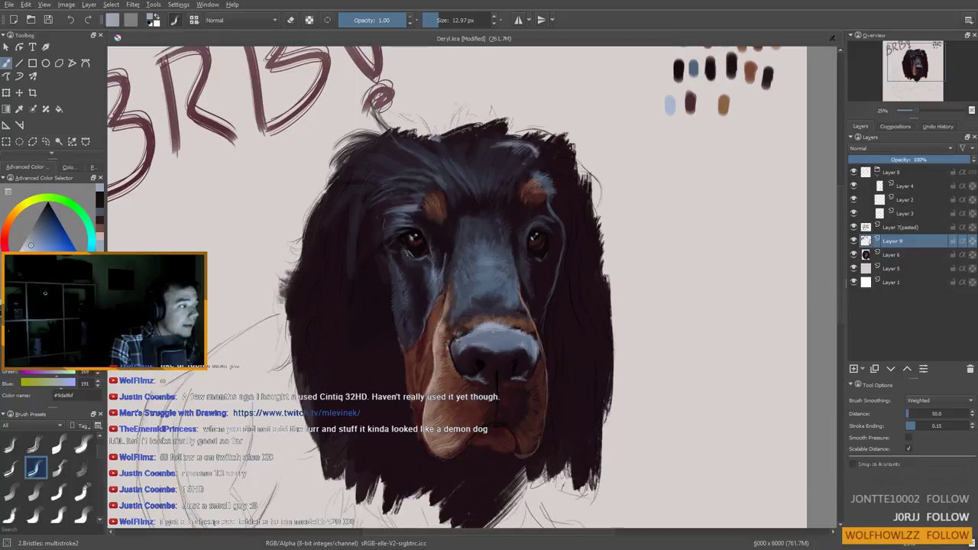
# Brighten the highlights around the left-hand eye with greys sampled nearby, ending with the pale tone #bfc5d4
pyautogui.keyDown('ctrl'); pyautogui.click(443, 264); pyautogui.keyUp('ctrl')
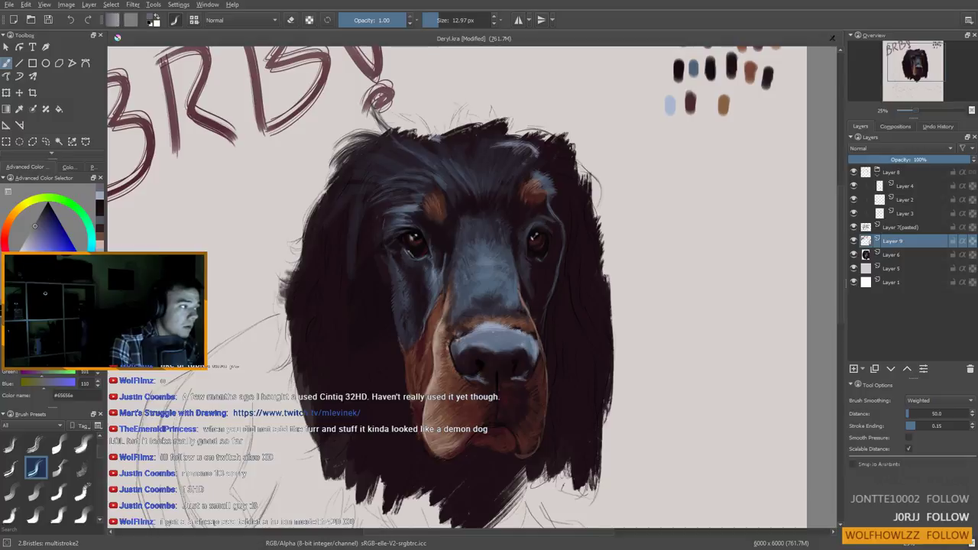
pyautogui.keyDown('ctrl'); pyautogui.click(444, 264); pyautogui.keyUp('ctrl')
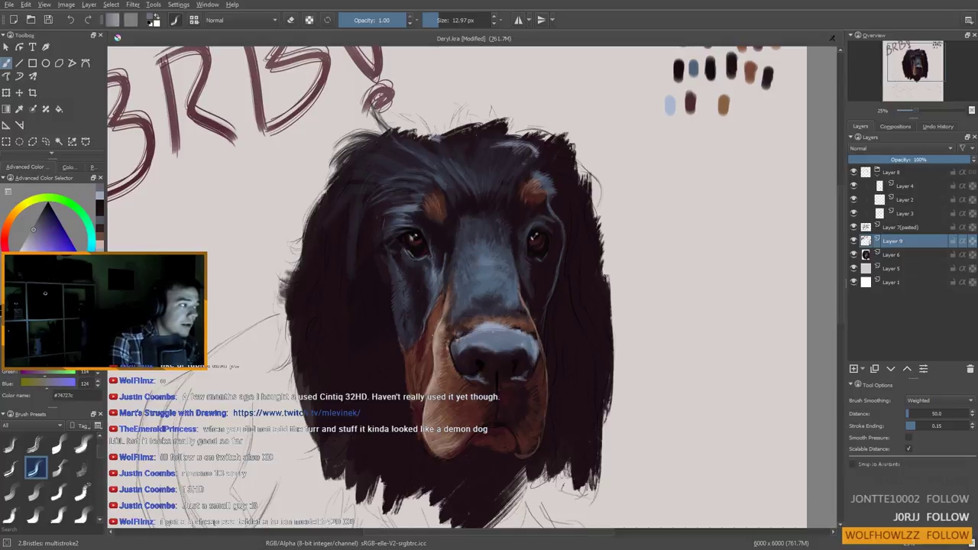
pyautogui.keyDown('ctrl'); pyautogui.click(421, 231); pyautogui.keyUp('ctrl')
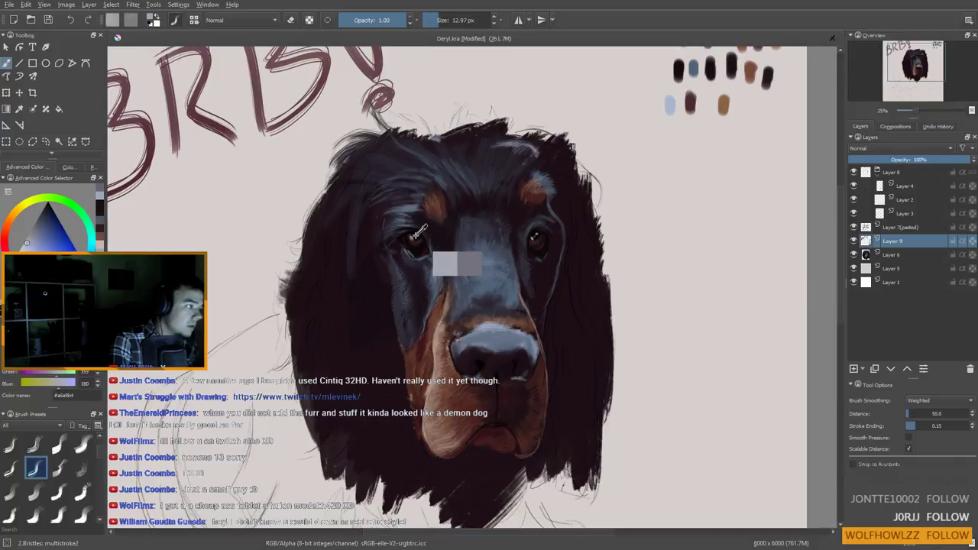
pyautogui.keyDown('ctrl'); pyautogui.click(420, 230); pyautogui.keyUp('ctrl')
pyautogui.keyDown('ctrl'); pyautogui.click(421, 230); pyautogui.keyUp('ctrl')
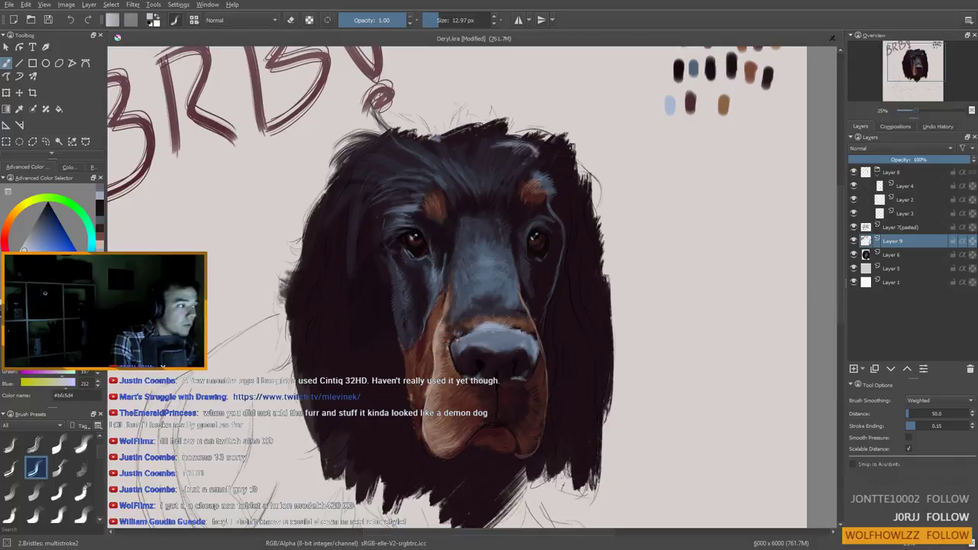
pyautogui.moveTo(419, 230); pyautogui.dragTo(405, 224)
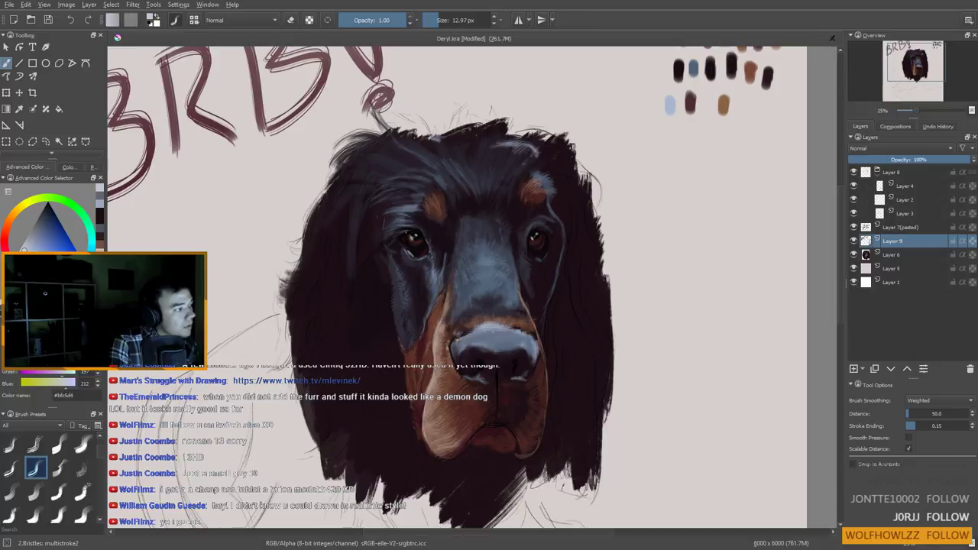
# Blend the fur around the left-hand eye with sampled dark blue-greys, setting the brush to 18.46 px
pyautogui.keyDown('ctrl'); pyautogui.click(454, 266); pyautogui.keyUp('ctrl')
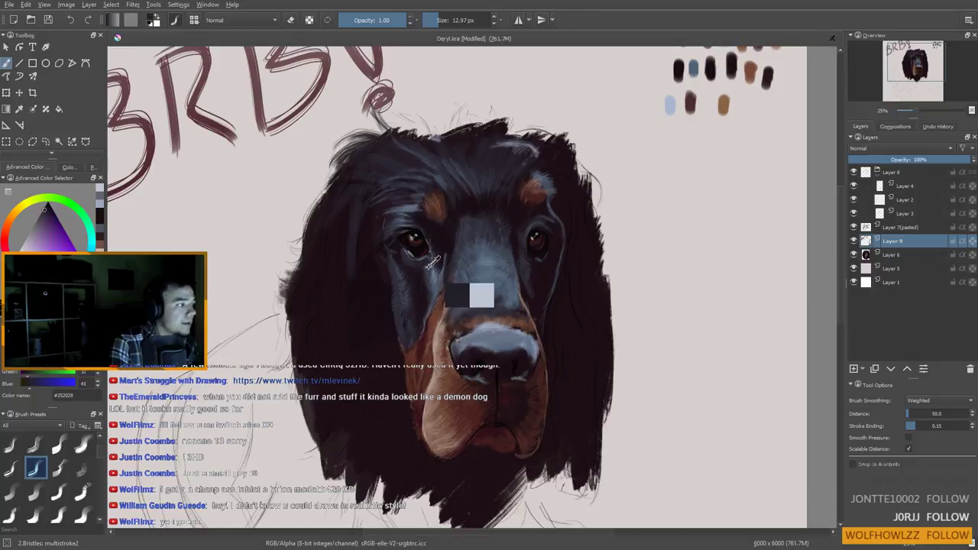
pyautogui.keyDown('ctrl'); pyautogui.click(465, 235); pyautogui.keyUp('ctrl')
pyautogui.moveTo(385, 242); pyautogui.dragTo(399, 239)
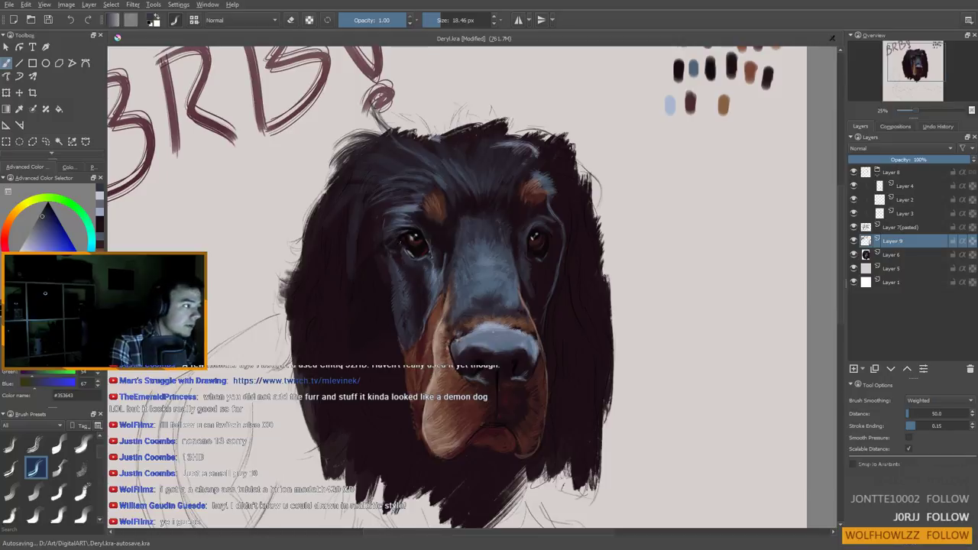
pyautogui.moveTo(396, 281); pyautogui.dragTo(393, 270)
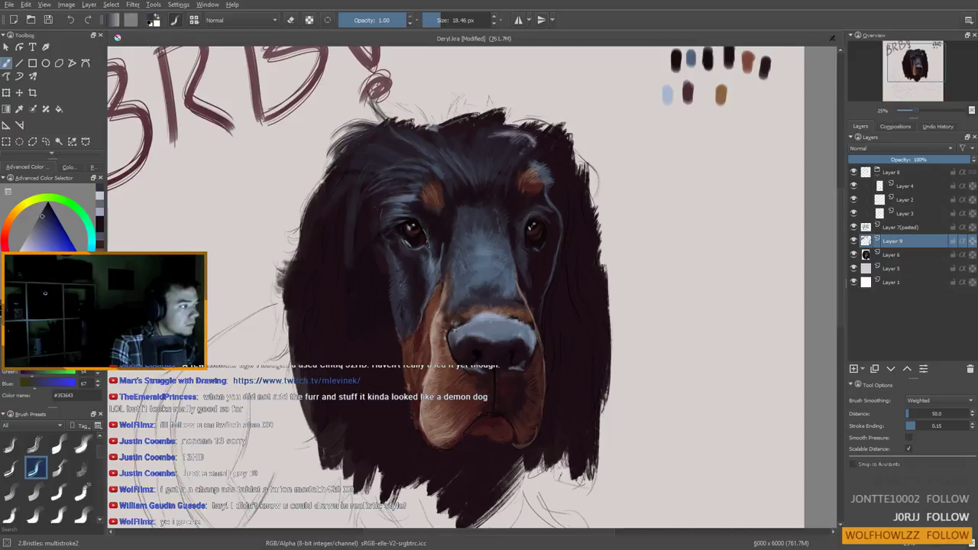
# Paint thin light highlights in #c5b5ac along the right-hand edge of the muzzle with a 14.48 px brush
pyautogui.moveTo(534, 245); pyautogui.dragTo(545, 245)
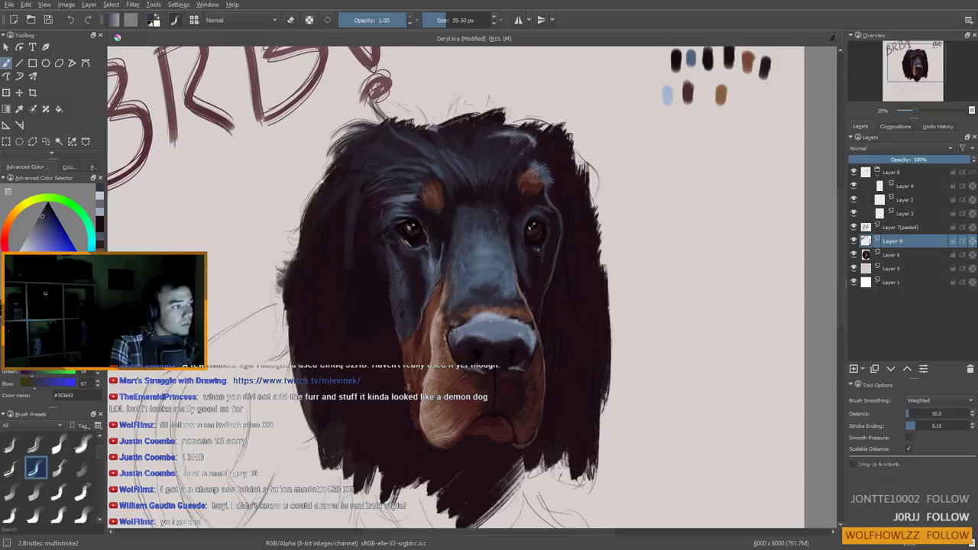
pyautogui.moveTo(481, 309); pyautogui.dragTo(440, 293)
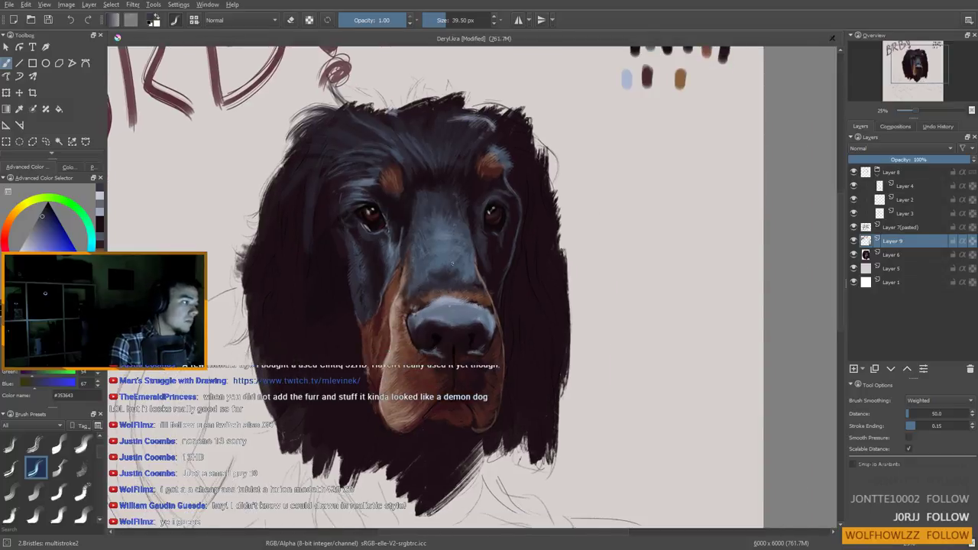
pyautogui.keyDown('ctrl'); pyautogui.click(480, 234); pyautogui.keyUp('ctrl')
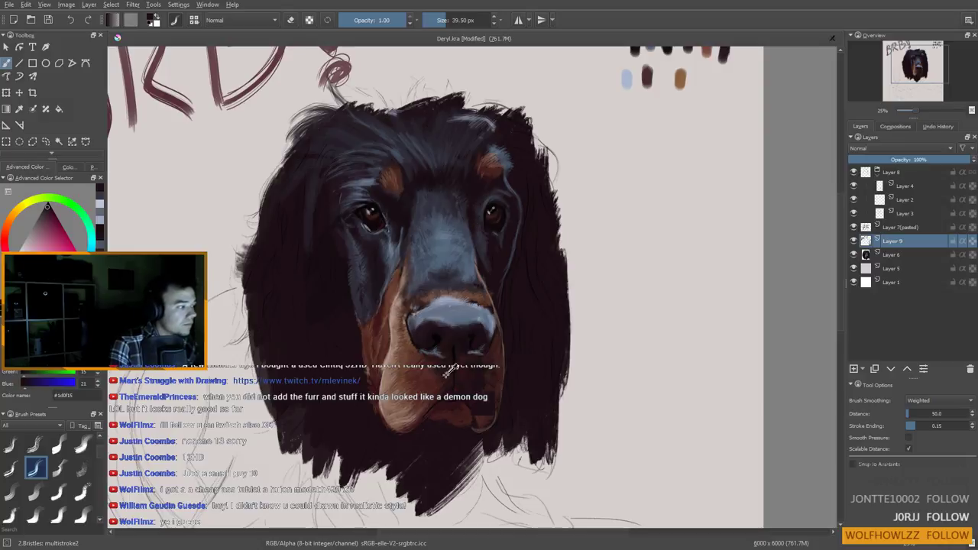
pyautogui.keyDown('ctrl'); pyautogui.click(387, 228); pyautogui.keyUp('ctrl')
pyautogui.moveTo(476, 304); pyautogui.dragTo(466, 304)
pyautogui.moveTo(475, 255); pyautogui.dragTo(476, 265)
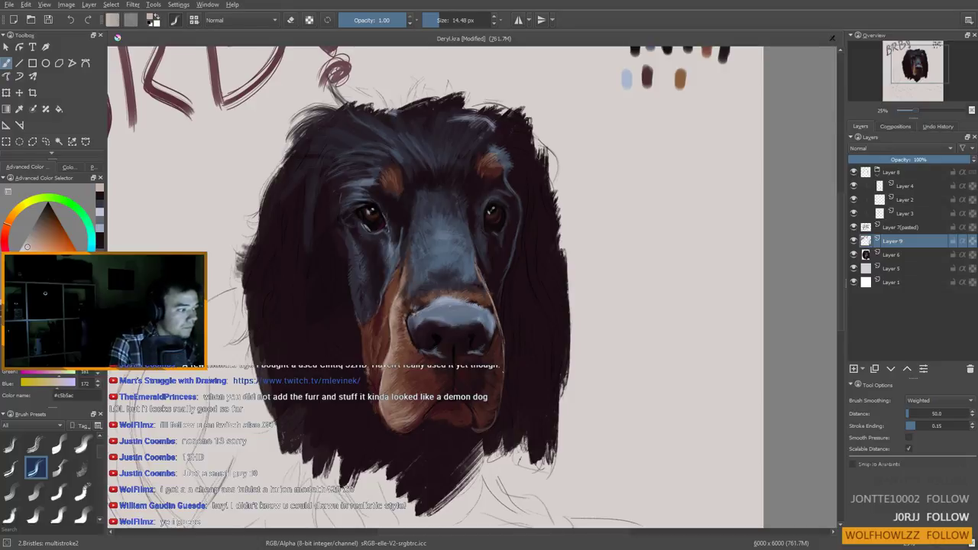
pyautogui.moveTo(505, 373)
pyautogui.mouseDown()
pyautogui.moveTo(502, 401)
pyautogui.moveTo(458, 411)
pyautogui.mouseUp()
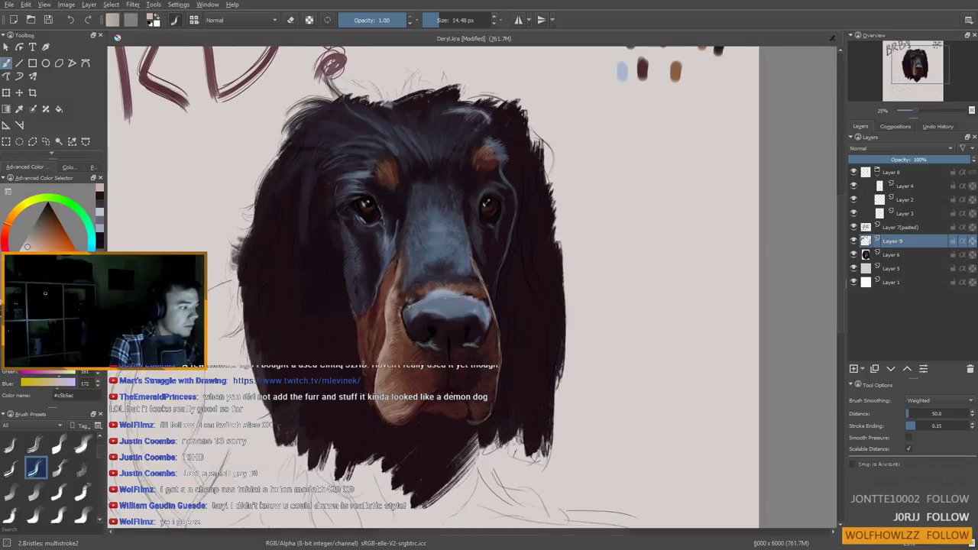
pyautogui.scroll(-2, 473, 427)
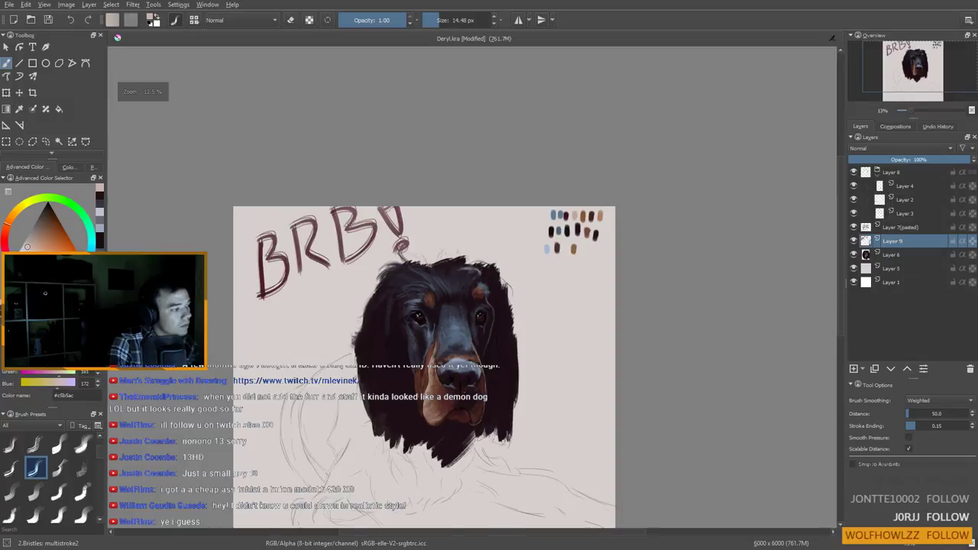
pyautogui.scroll(1, 468, 390)
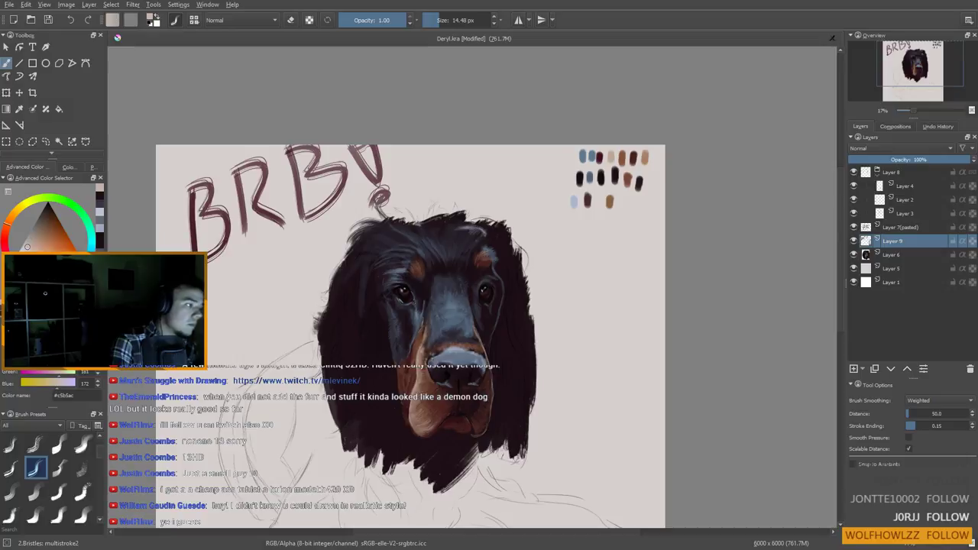
pyautogui.press('-')
pyautogui.press('+')
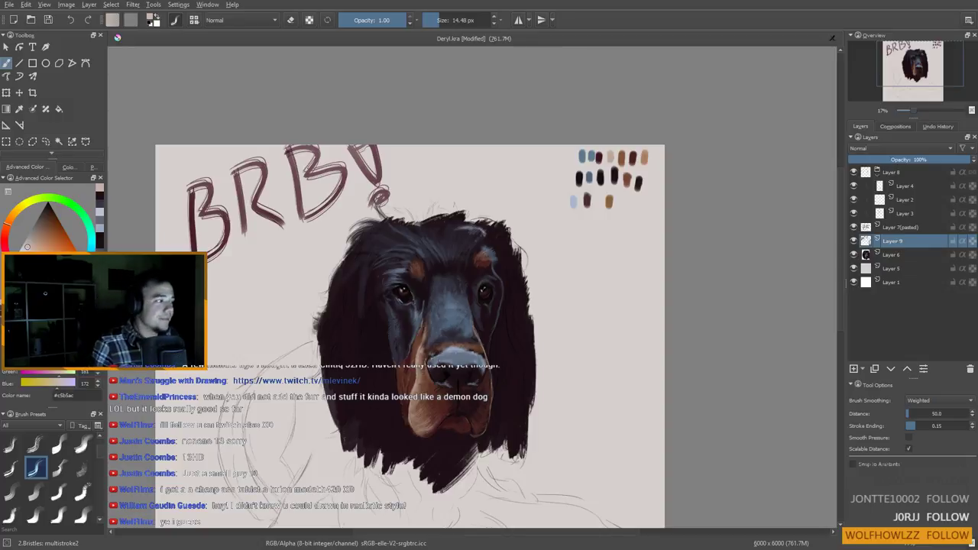
# Deepen the dark areas around the upper edge and nostrils of the nose with sampled #3b2b2a and #060304, setting the brush to 21.92 px
pyautogui.scroll(2, 418, 353)
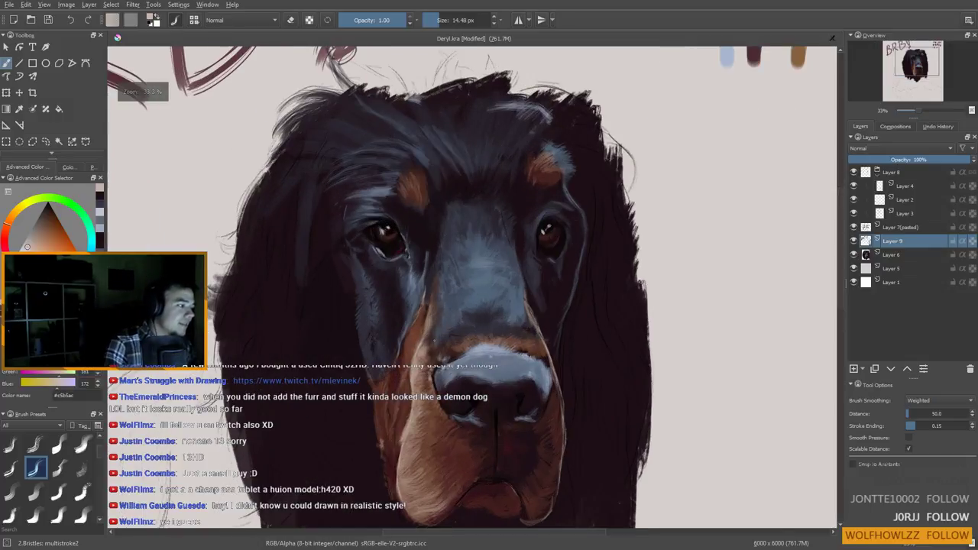
pyautogui.moveTo(435, 258); pyautogui.dragTo(444, 183)
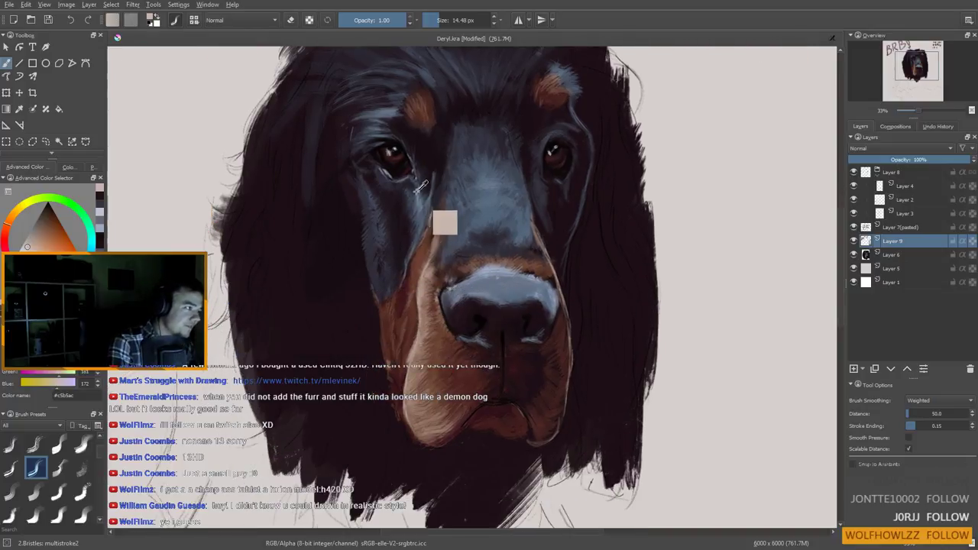
pyautogui.keyDown('ctrl'); pyautogui.click(455, 272); pyautogui.keyUp('ctrl')
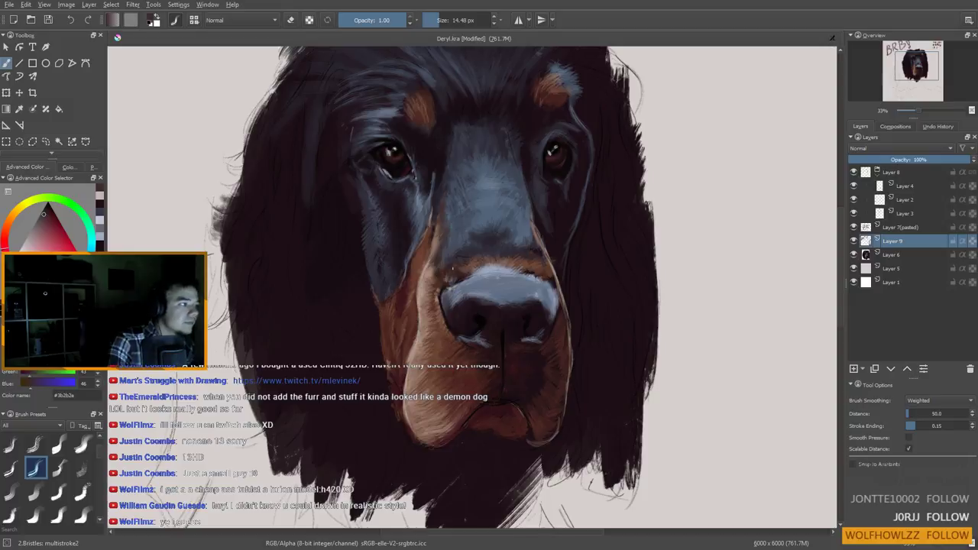
pyautogui.scroll(-2, 451, 268)
pyautogui.scroll(1, 450, 268)
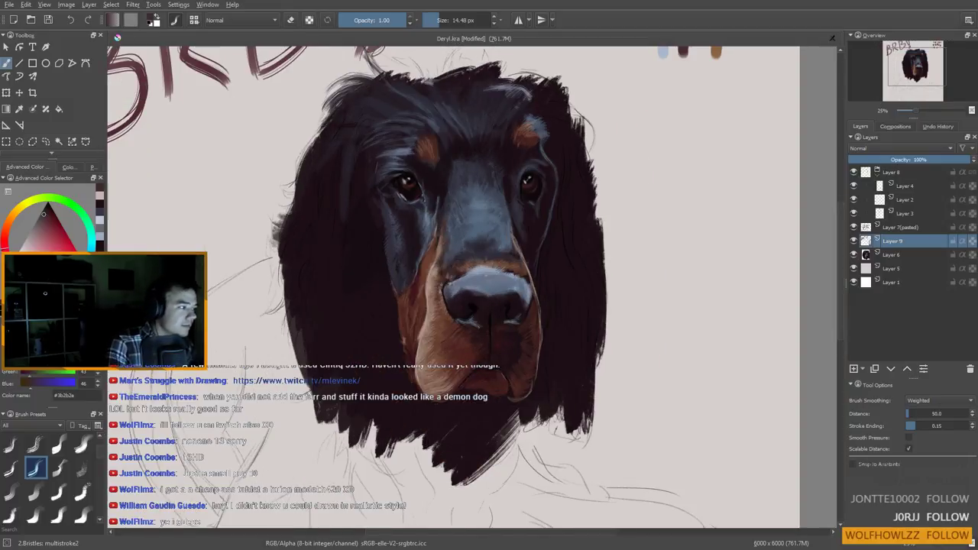
pyautogui.keyDown('ctrl'); pyautogui.click(470, 313); pyautogui.keyUp('ctrl')
pyautogui.keyDown('shift'); pyautogui.moveTo(509, 305); pyautogui.dragTo(513, 305); pyautogui.keyUp('shift')
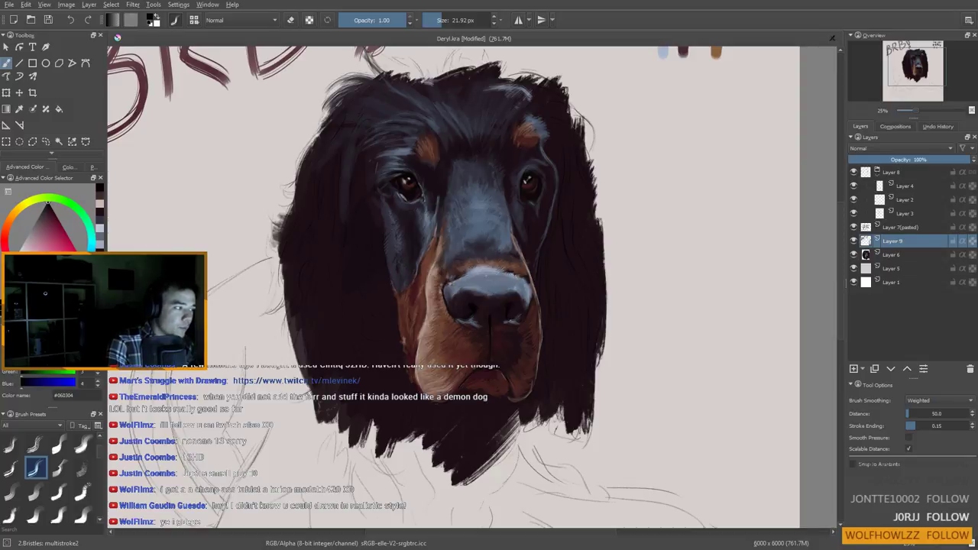
# Darken the left-hand nostril and the area beneath it with sampled near-black tones, using a 44.57 px brush
pyautogui.keyDown('ctrl'); pyautogui.click(503, 317); pyautogui.keyUp('ctrl')
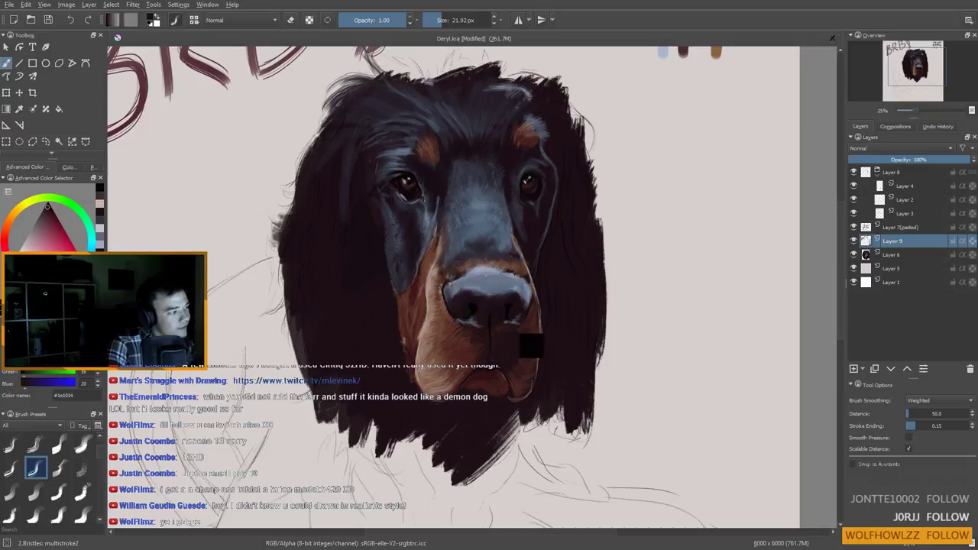
pyautogui.moveTo(482, 314)
pyautogui.keyDown('shift'); pyautogui.mouseDown()
pyautogui.moveTo(493, 315)
pyautogui.moveTo(473, 317)
pyautogui.mouseUp(); pyautogui.keyUp('shift')
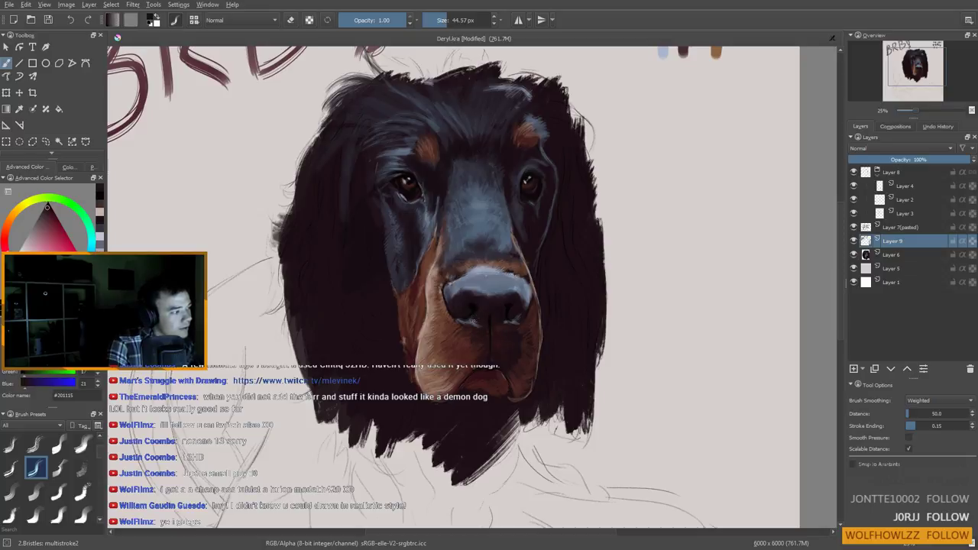
pyautogui.keyDown('ctrl'); pyautogui.click(475, 312); pyautogui.keyUp('ctrl')
pyautogui.moveTo(478, 324); pyautogui.dragTo(486, 320)
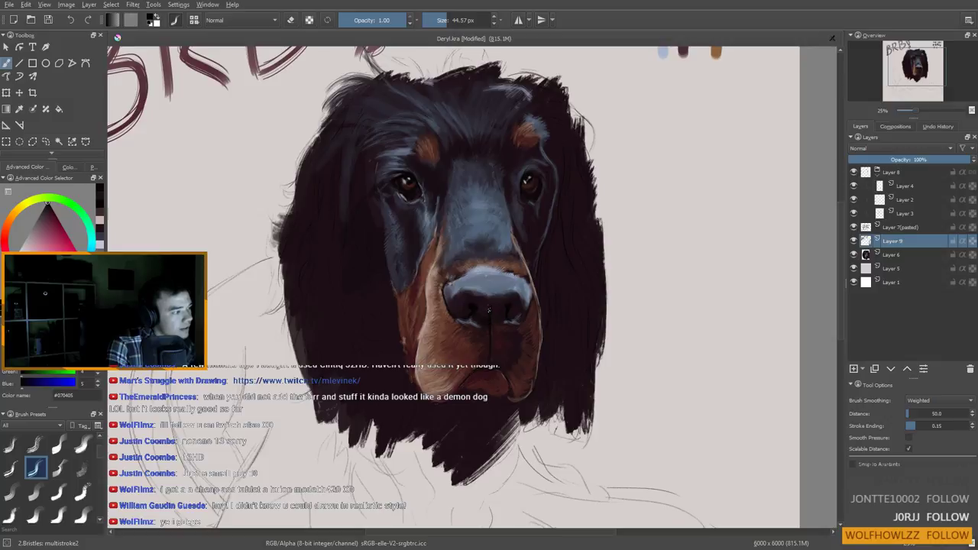
# Refine the centre of the nose between the nostrils with sampled blue-grey and near-black #120a0c, ending with a 23.99 px brush
pyautogui.keyDown('ctrl'); pyautogui.click(491, 294); pyautogui.keyUp('ctrl')
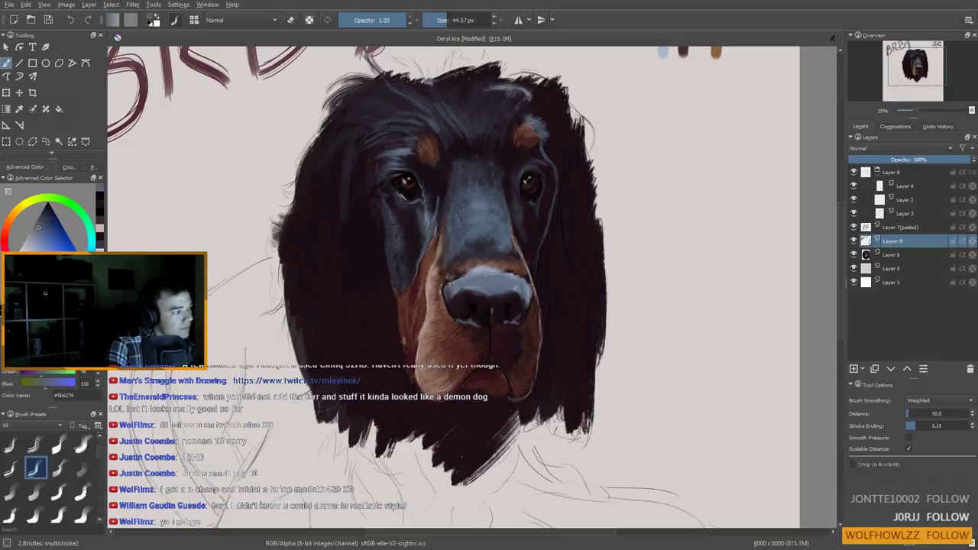
pyautogui.keyDown('ctrl'); pyautogui.click(487, 322); pyautogui.keyUp('ctrl')
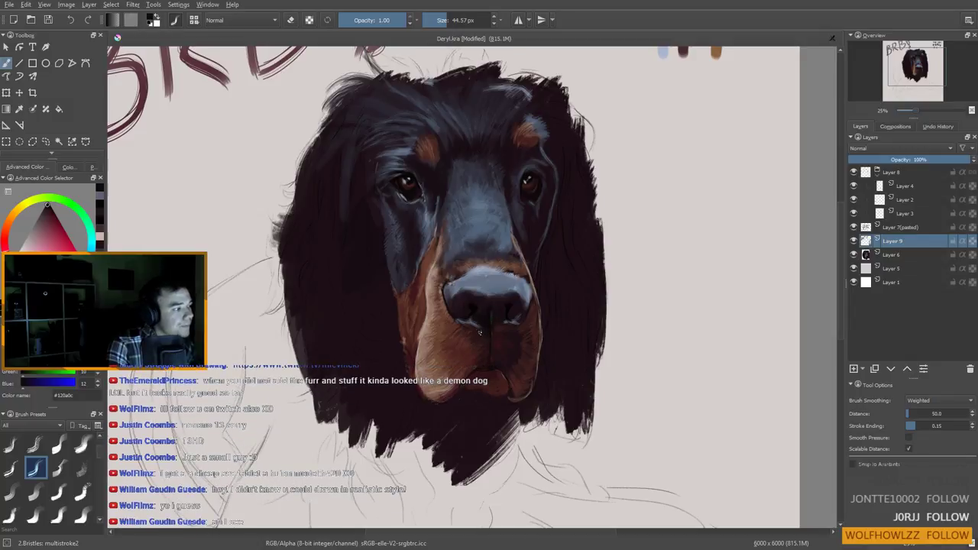
pyautogui.keyDown('ctrl'); pyautogui.click(474, 312); pyautogui.keyUp('ctrl')
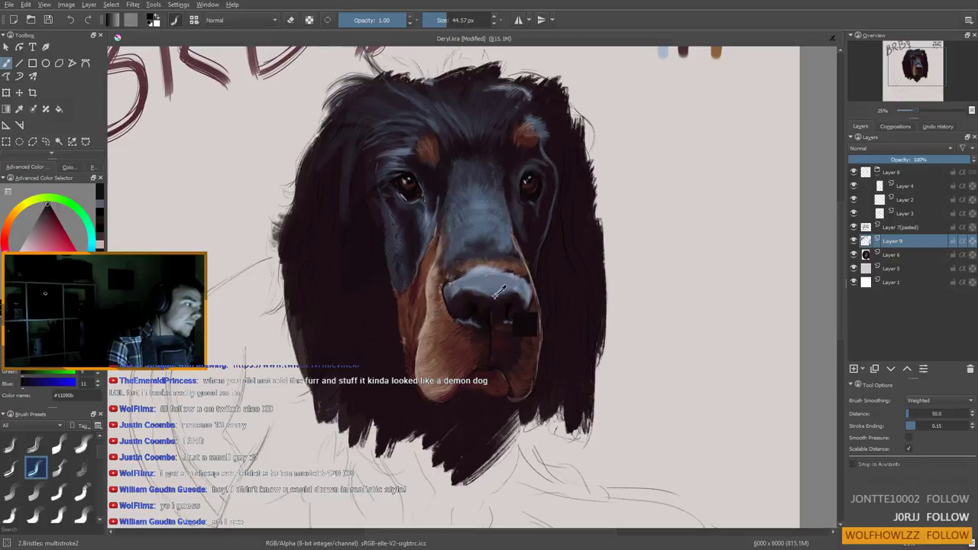
pyautogui.keyDown('ctrl'); pyautogui.click(497, 319); pyautogui.keyUp('ctrl')
pyautogui.moveTo(497, 320); pyautogui.dragTo(487, 319)
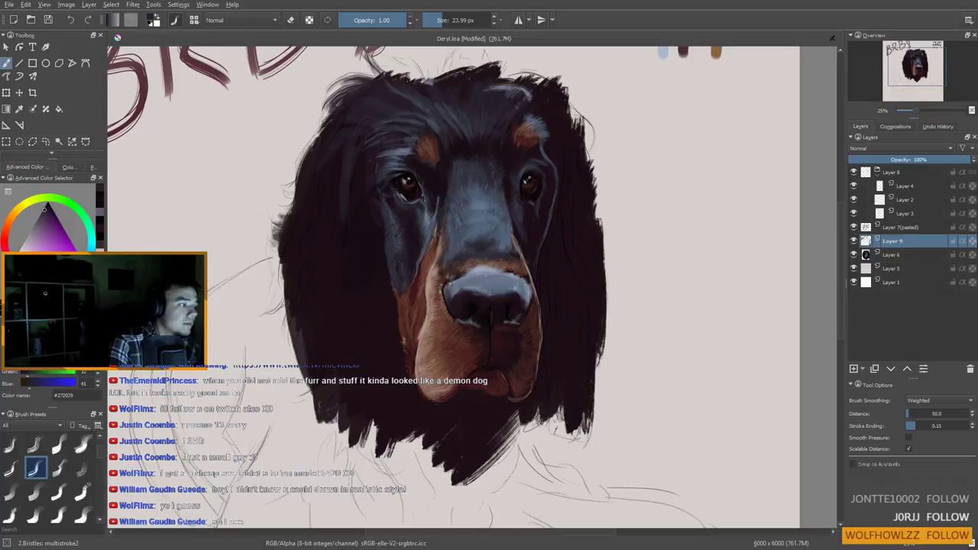
# Shade the fur beside the groove below the nose with sampled dark reds #2a1417 and #241016, enlarging the brush to 36.40 px
pyautogui.moveTo(524, 378)
pyautogui.mouseDown()
pyautogui.moveTo(502, 373)
pyautogui.moveTo(555, 342)
pyautogui.moveTo(511, 351)
pyautogui.moveTo(516, 324)
pyautogui.mouseUp()
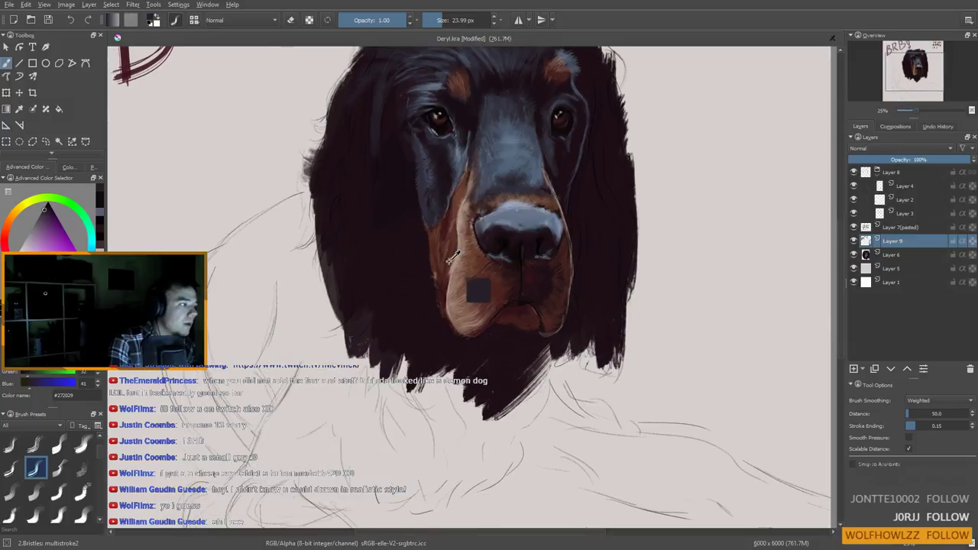
pyautogui.keyDown('ctrl'); pyautogui.click(511, 271); pyautogui.keyUp('ctrl')
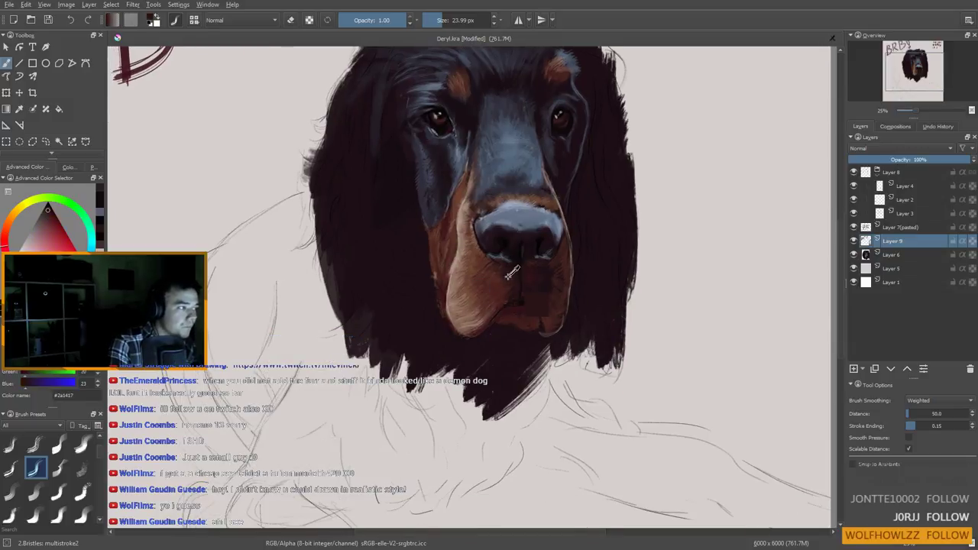
pyautogui.keyDown('ctrl'); pyautogui.click(528, 285); pyautogui.keyUp('ctrl')
pyautogui.moveTo(501, 280)
pyautogui.mouseDown()
pyautogui.moveTo(510, 280)
pyautogui.moveTo(497, 282)
pyautogui.mouseUp()
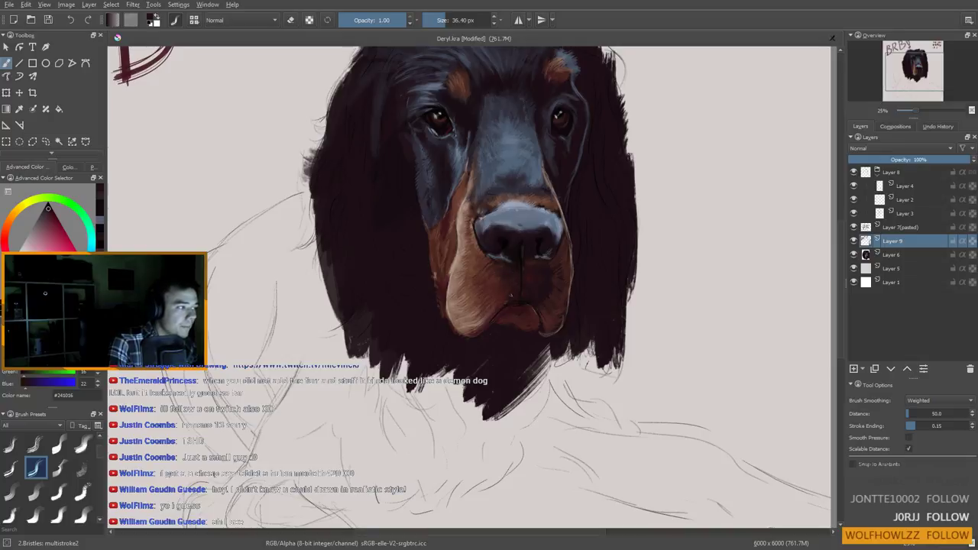
# Blend the shadow under the right-hand nostril with sampled #2e1117 and #1a0e14, using a 64.71 px brush
pyautogui.moveTo(543, 286)
pyautogui.mouseDown()
pyautogui.moveTo(556, 287)
pyautogui.moveTo(551, 272)
pyautogui.mouseUp()
pyautogui.keyDown('ctrl'); pyautogui.click(528, 277); pyautogui.keyUp('ctrl')
pyautogui.keyDown('ctrl'); pyautogui.click(532, 275); pyautogui.keyUp('ctrl')
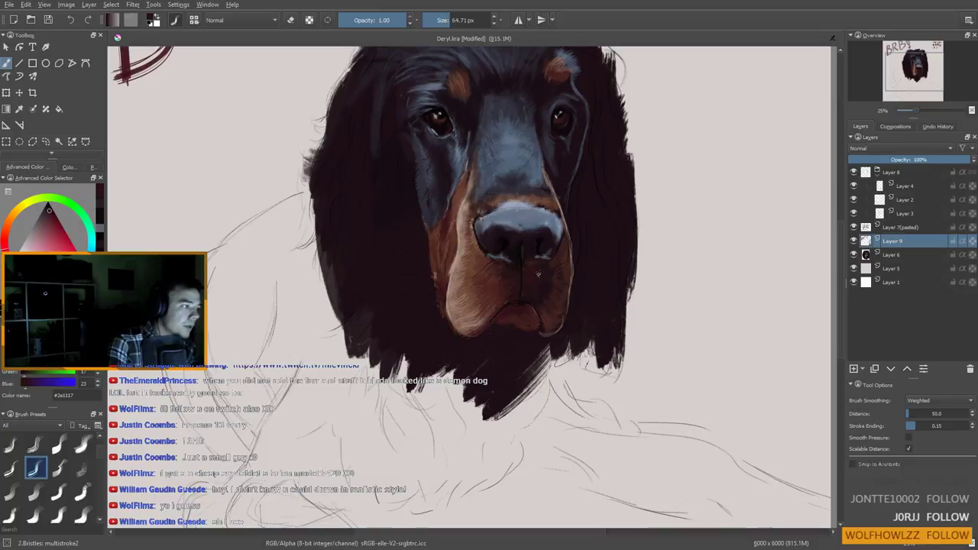
pyautogui.keyDown('ctrl'); pyautogui.click(528, 264); pyautogui.keyUp('ctrl')
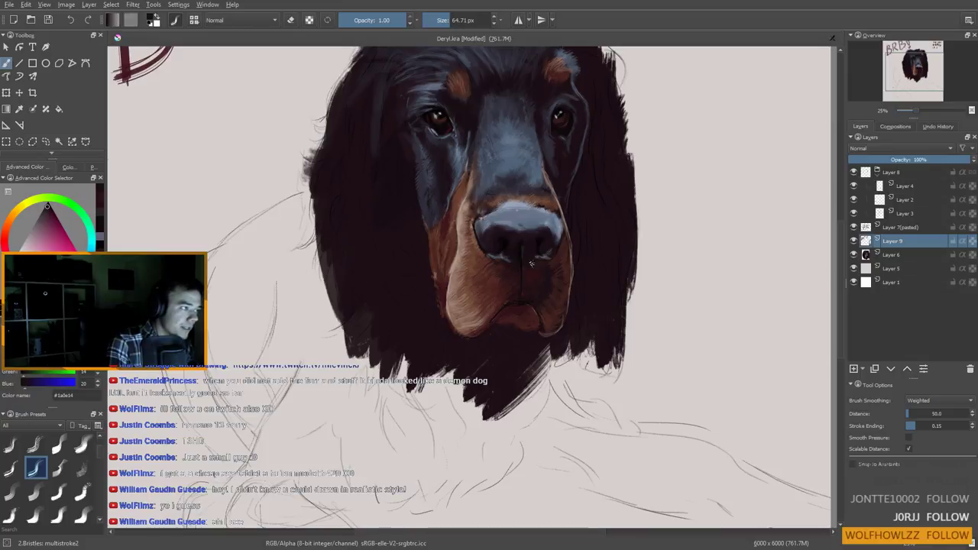
# Touch up the dark tones around the top and right-hand edge of the nose with sampled #32303c and #1d0f15
pyautogui.moveTo(515, 329); pyautogui.dragTo(513, 325)
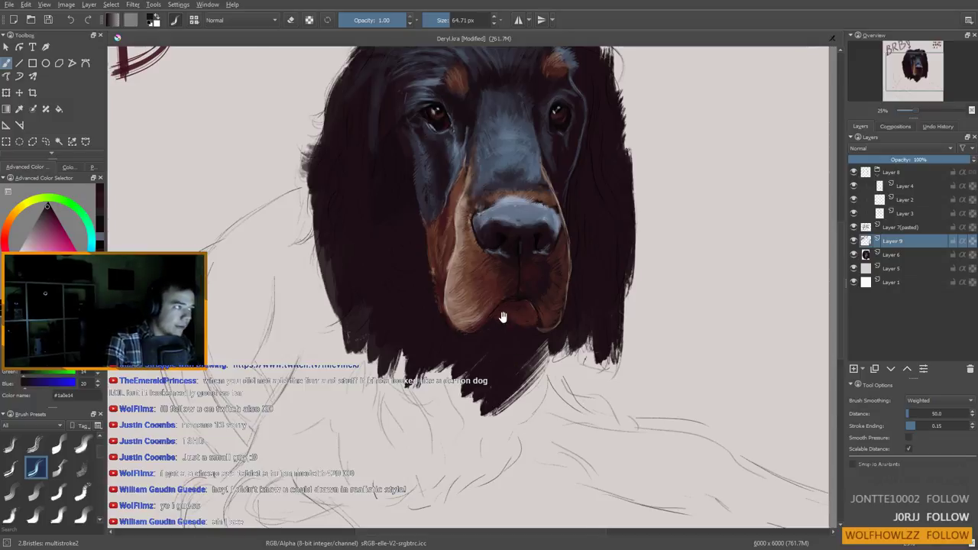
pyautogui.moveTo(502, 316); pyautogui.dragTo(490, 347)
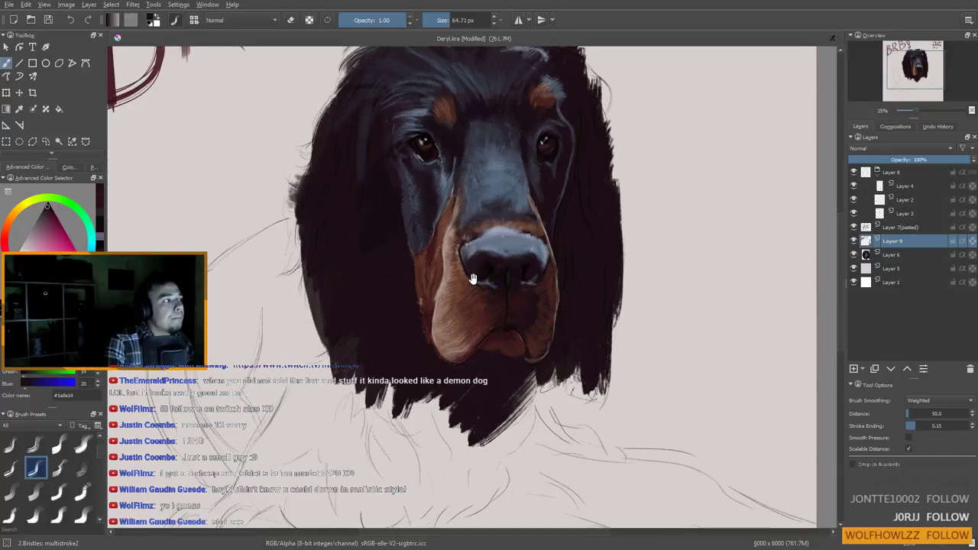
pyautogui.moveTo(472, 277); pyautogui.dragTo(468, 283)
pyautogui.keyDown('ctrl'); pyautogui.click(486, 223); pyautogui.keyUp('ctrl')
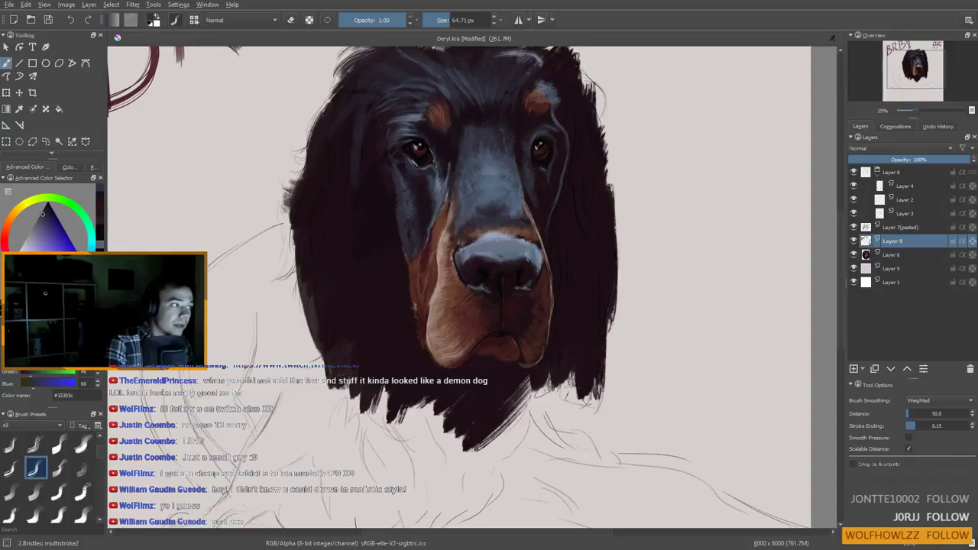
pyautogui.moveTo(537, 245); pyautogui.dragTo(513, 242)
pyautogui.keyDown('ctrl'); pyautogui.click(526, 245); pyautogui.keyUp('ctrl')
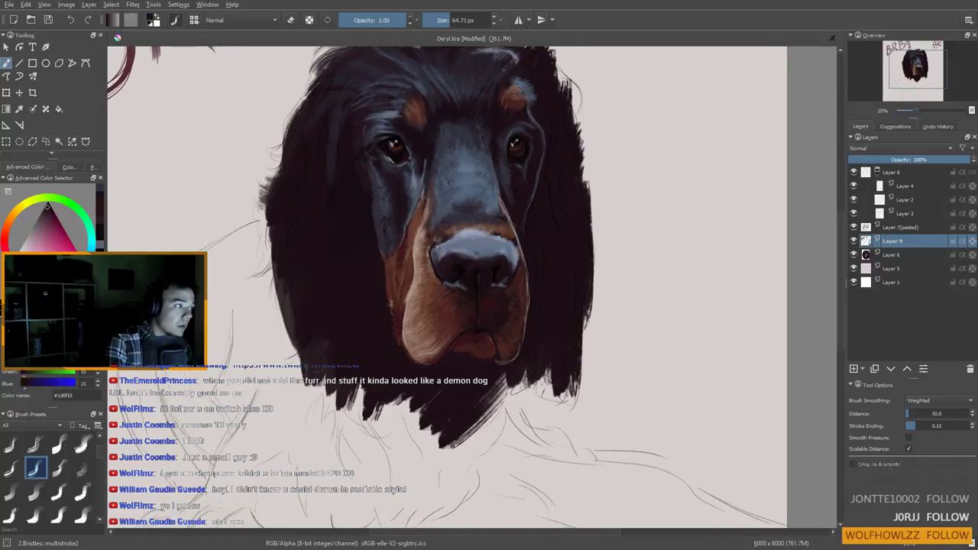
# Blend the fur at the lower end of the nose bridge with sampled blue-greys #53657a, #302c39 and #455264
pyautogui.keyDown('ctrl'); pyautogui.click(501, 217); pyautogui.keyUp('ctrl')
pyautogui.moveTo(497, 204)
pyautogui.mouseDown()
pyautogui.moveTo(499, 216)
pyautogui.moveTo(496, 194)
pyautogui.mouseUp()
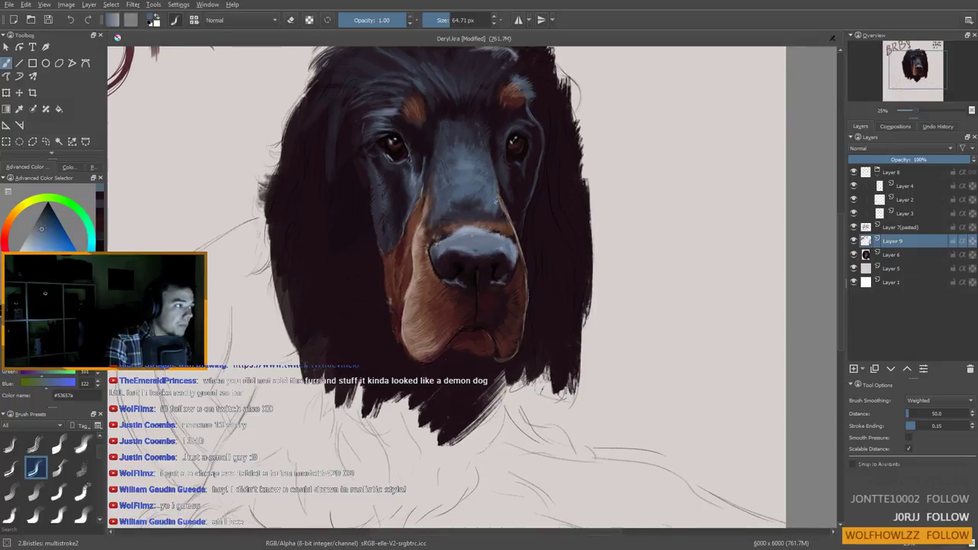
pyautogui.keyDown('ctrl'); pyautogui.click(482, 211); pyautogui.keyUp('ctrl')
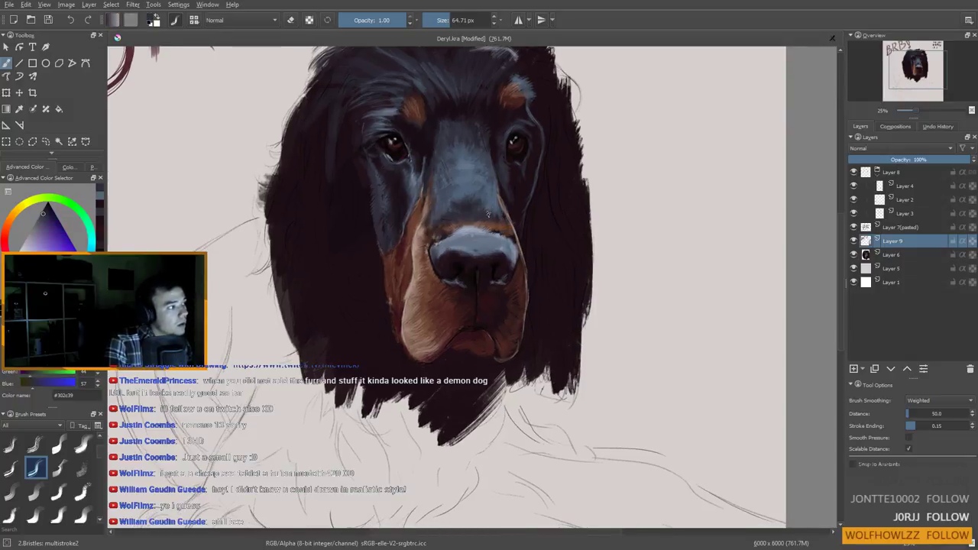
pyautogui.keyDown('ctrl'); pyautogui.click(483, 217); pyautogui.keyUp('ctrl')
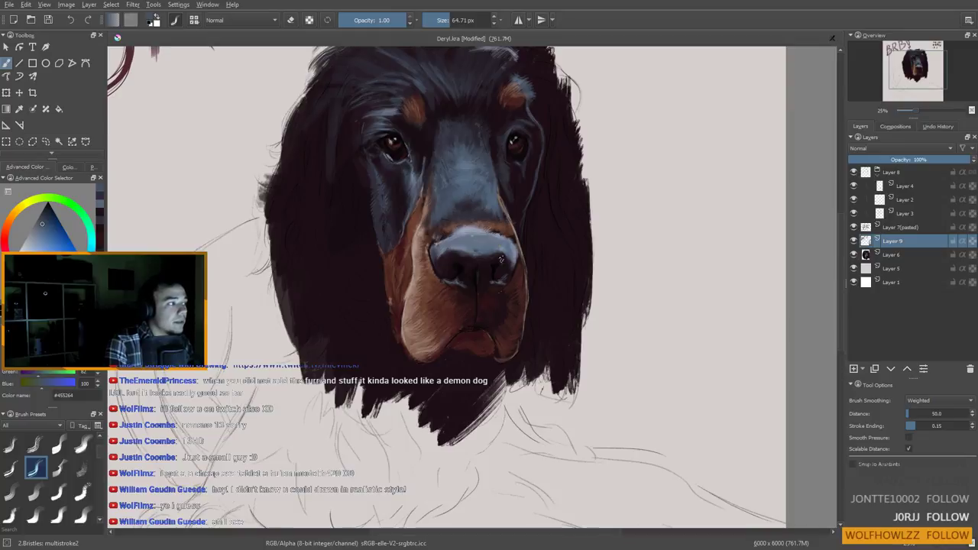
# Rework the tan fur bordering the top of the nose with sampled browns, ending with #8d7064 and a 46.14 px brush
pyautogui.moveTo(485, 385); pyautogui.dragTo(434, 368)
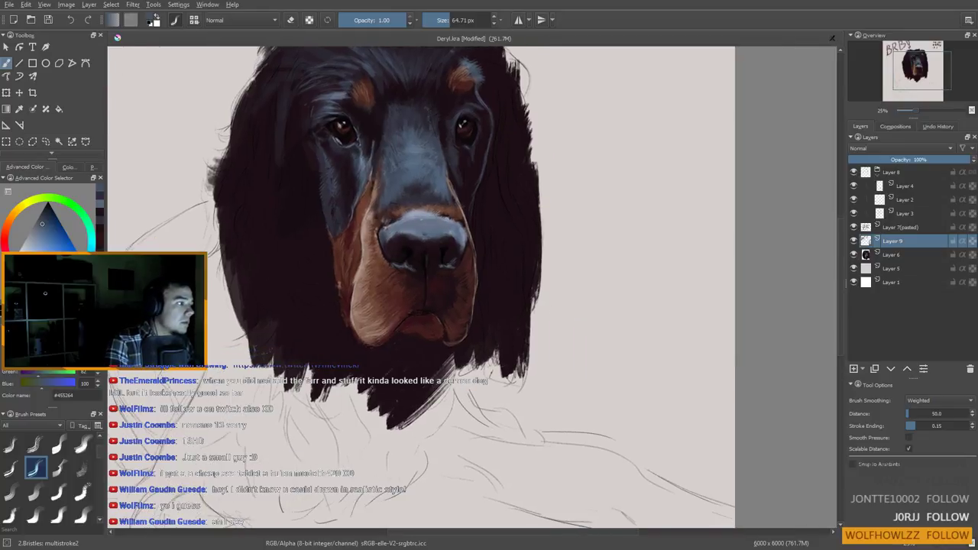
pyautogui.keyDown('ctrl'); pyautogui.click(467, 256); pyautogui.keyUp('ctrl')
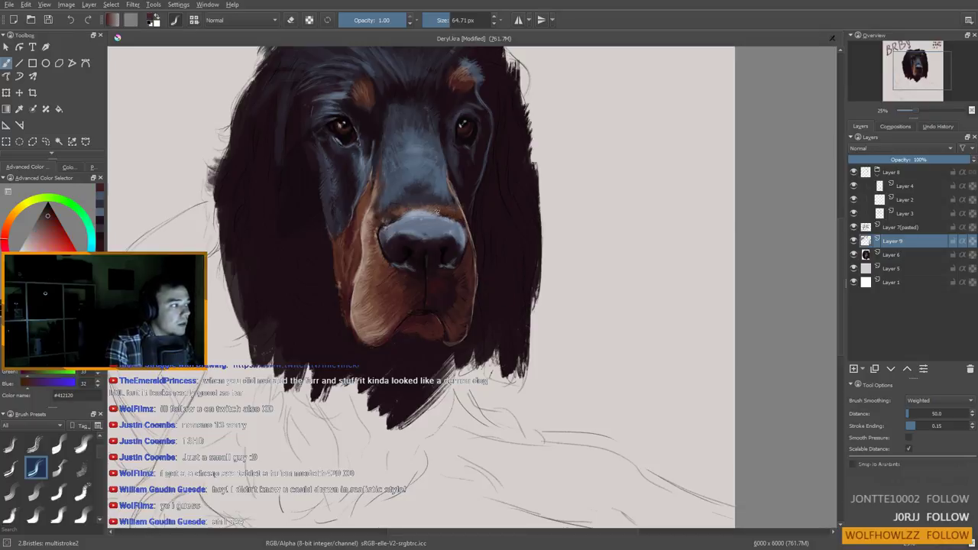
pyautogui.keyDown('ctrl'); pyautogui.click(439, 211); pyautogui.keyUp('ctrl')
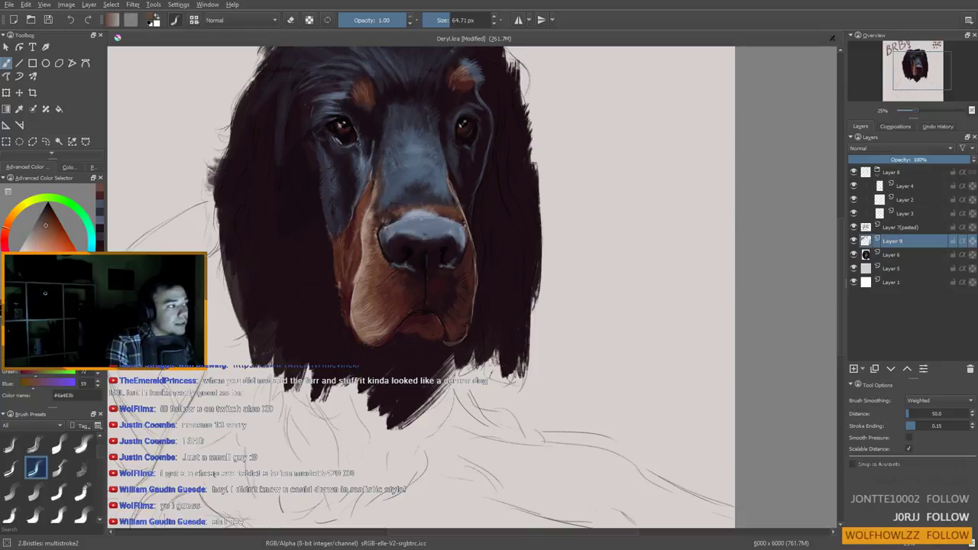
pyautogui.keyDown('ctrl'); pyautogui.click(380, 217); pyautogui.keyUp('ctrl')
pyautogui.keyDown('ctrl'); pyautogui.click(368, 224); pyautogui.keyUp('ctrl')
pyautogui.moveTo(384, 224)
pyautogui.mouseDown()
pyautogui.moveTo(375, 224)
pyautogui.moveTo(389, 213)
pyautogui.mouseUp()
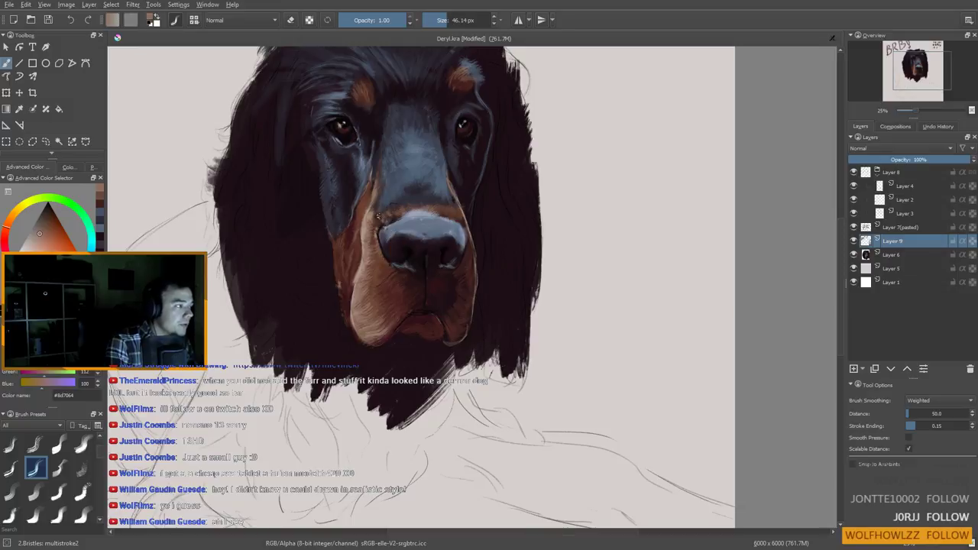
# Lighten the lower left-hand muzzle with sampled #907267 at 88.23 px and sample the darker brown #58312c beside the mouth
pyautogui.keyDown('ctrl'); pyautogui.click(384, 324); pyautogui.keyUp('ctrl')
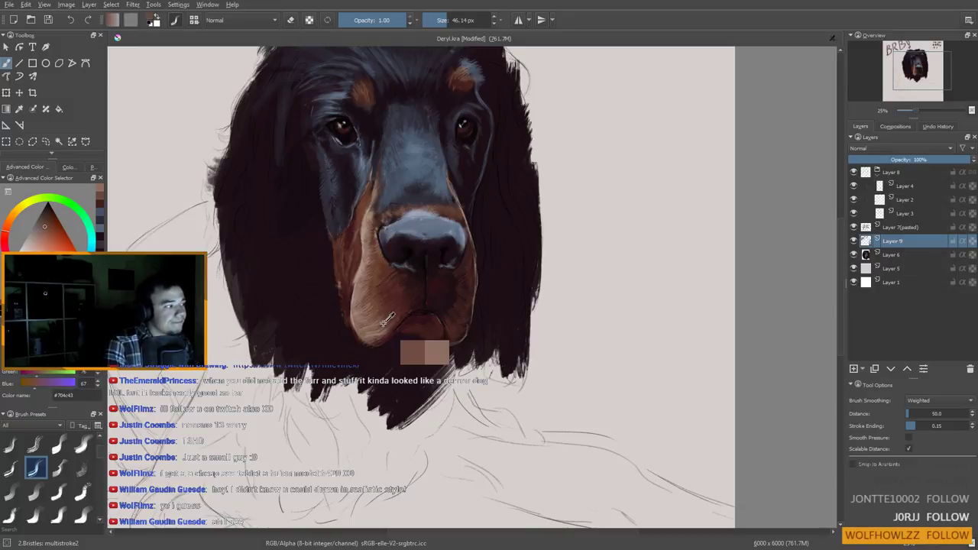
pyautogui.moveTo(408, 326); pyautogui.dragTo(428, 326)
pyautogui.moveTo(361, 316); pyautogui.dragTo(364, 327)
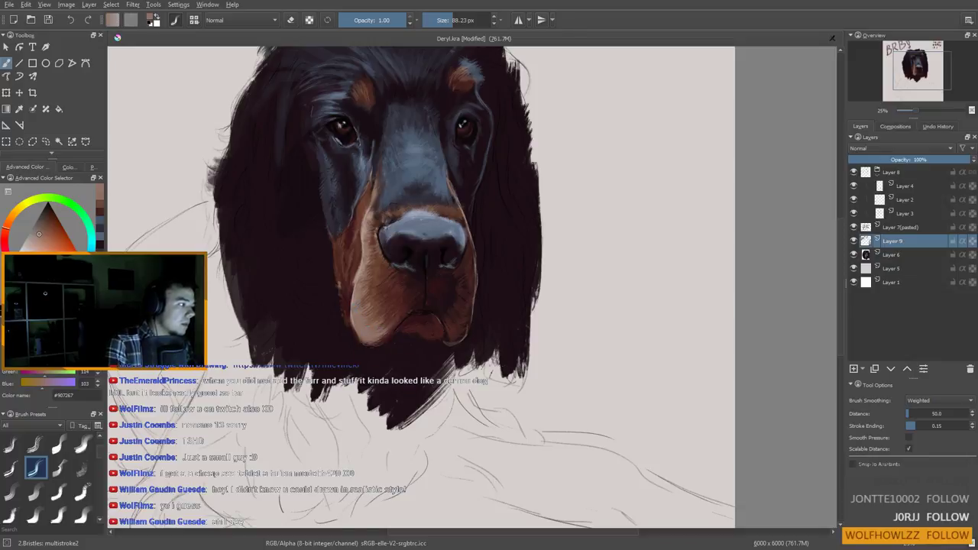
pyautogui.keyDown('ctrl'); pyautogui.click(389, 321); pyautogui.keyUp('ctrl')
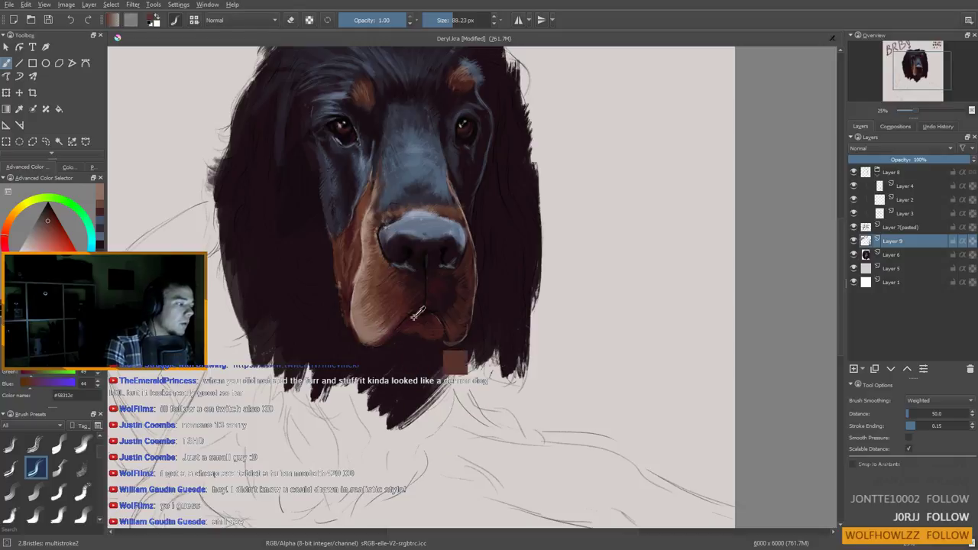
# Refine the bottom edge of the left-hand muzzle with dark red #421b21 at 50.41 px and light brown #907266 at 70.83 px
pyautogui.keyDown('ctrl'); pyautogui.click(386, 339); pyautogui.keyUp('ctrl')
pyautogui.keyDown('shift'); pyautogui.moveTo(386, 338); pyautogui.dragTo(375, 337); pyautogui.keyUp('shift')
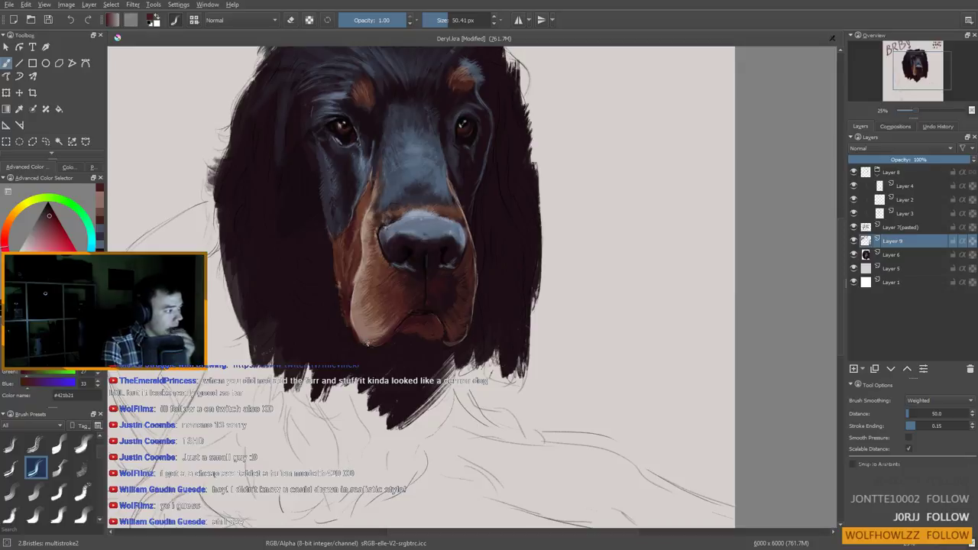
pyautogui.keyDown('ctrl'); pyautogui.click(374, 326); pyautogui.keyUp('ctrl')
pyautogui.keyDown('ctrl'); pyautogui.click(370, 334); pyautogui.keyUp('ctrl')
pyautogui.keyDown('shift'); pyautogui.moveTo(371, 337); pyautogui.dragTo(369, 335); pyautogui.keyUp('shift')
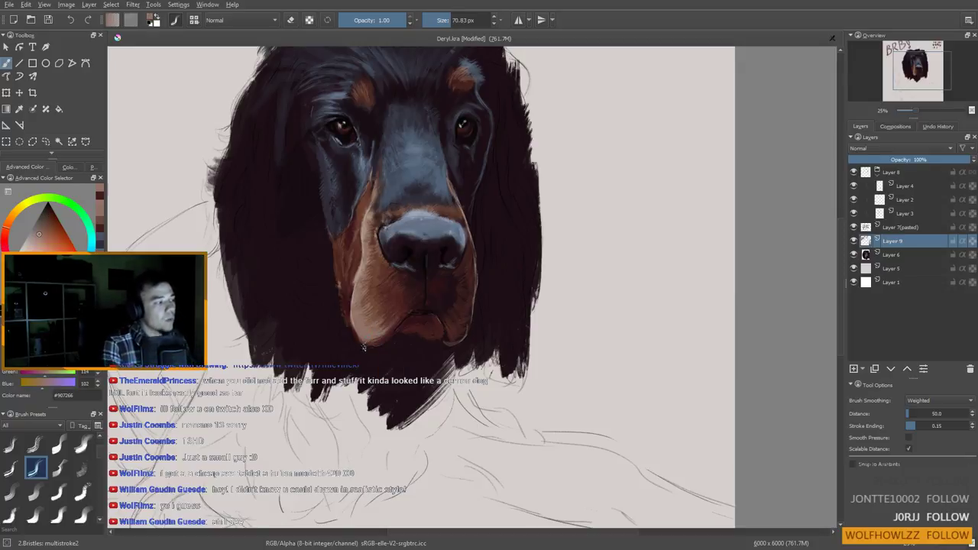
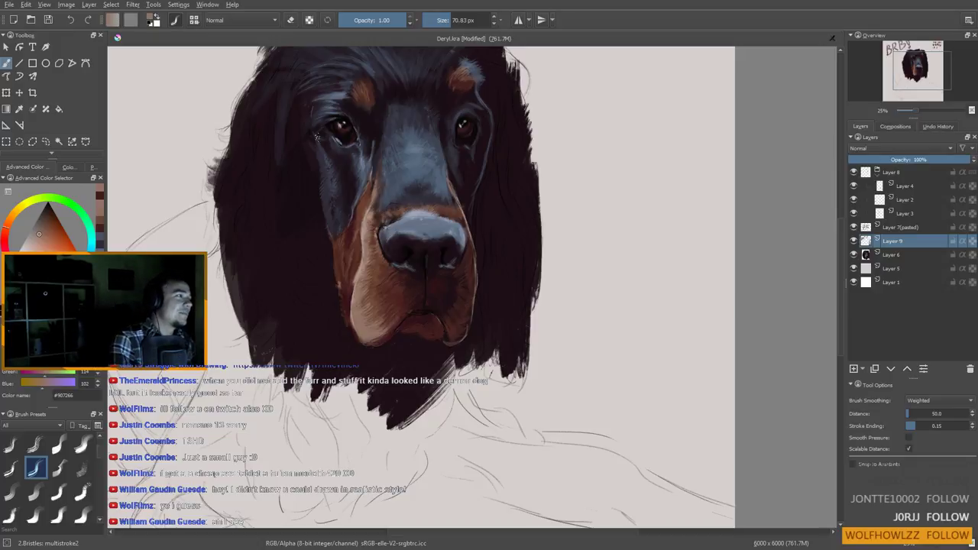
pyautogui.moveTo(353, 207); pyautogui.dragTo(367, 241)
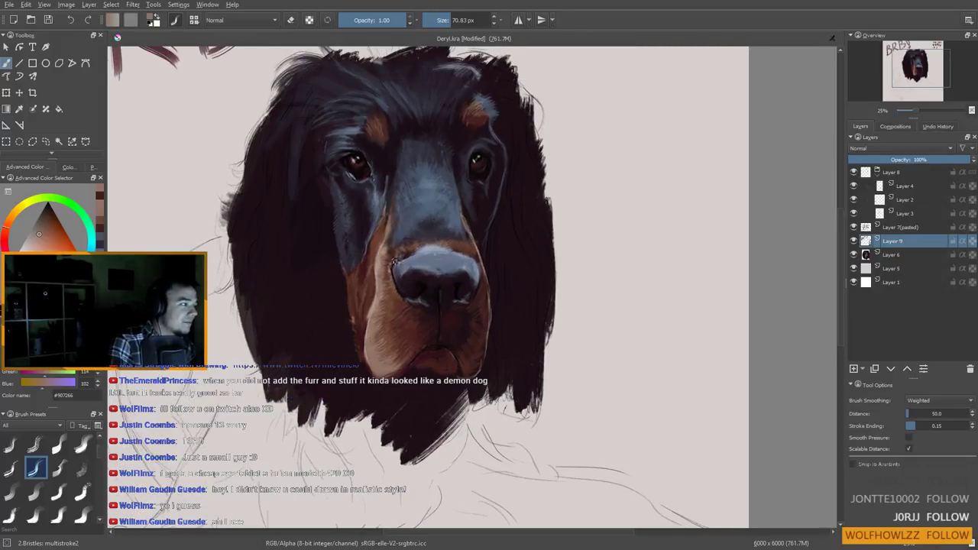
# Add a light highlight below the left-hand eye with sampled blue-grey #9aa4b9 and a 43.54 px brush
pyautogui.keyDown('ctrl'); pyautogui.click(376, 200); pyautogui.keyUp('ctrl')
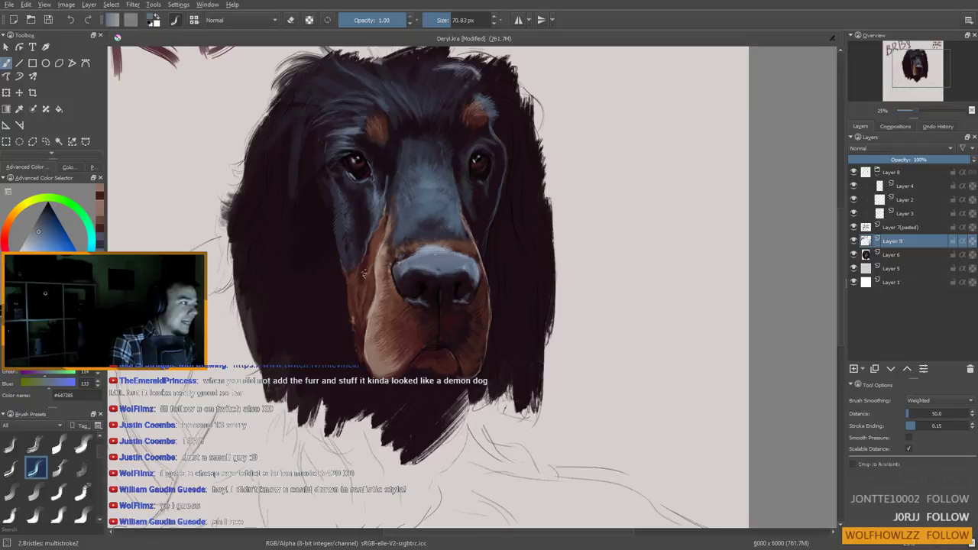
pyautogui.moveTo(414, 230)
pyautogui.mouseDown()
pyautogui.moveTo(422, 244)
pyautogui.moveTo(367, 259)
pyautogui.mouseUp()
pyautogui.keyDown('ctrl'); pyautogui.click(443, 262); pyautogui.keyUp('ctrl')
pyautogui.press('[')
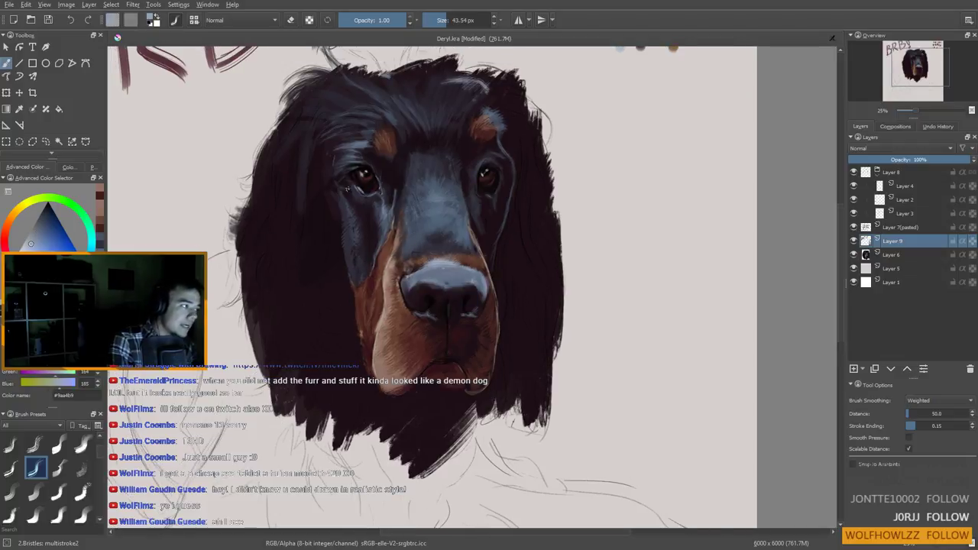
pyautogui.click(344, 198)
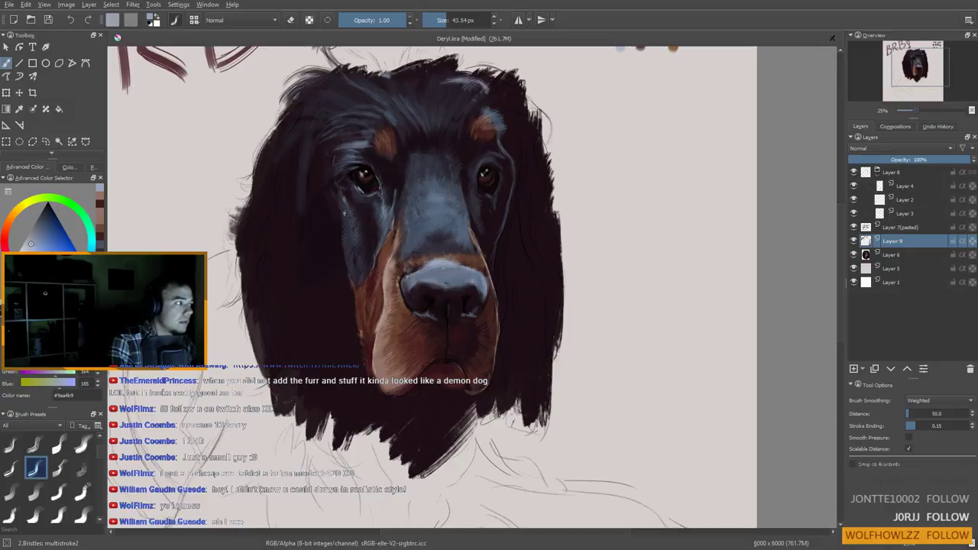
# Shade the dark cheek fur below the left-hand eye with sampled tones #322e3b, #1f131a and #2a2a36
pyautogui.keyDown('ctrl'); pyautogui.click(348, 205); pyautogui.keyUp('ctrl')
pyautogui.keyDown('ctrl'); pyautogui.click(344, 209); pyautogui.keyUp('ctrl')
pyautogui.moveTo(344, 208); pyautogui.dragTo(350, 217)
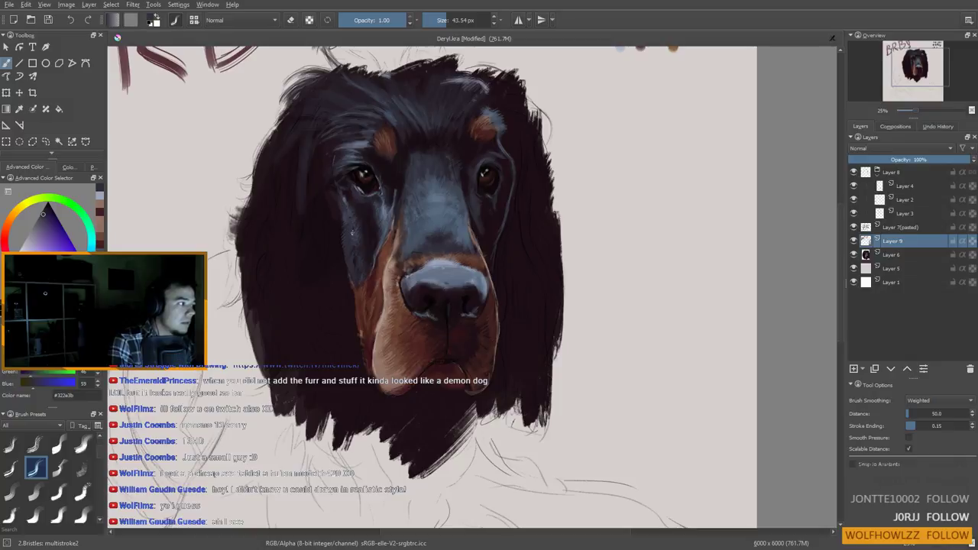
pyautogui.keyDown('ctrl'); pyautogui.click(353, 246); pyautogui.keyUp('ctrl')
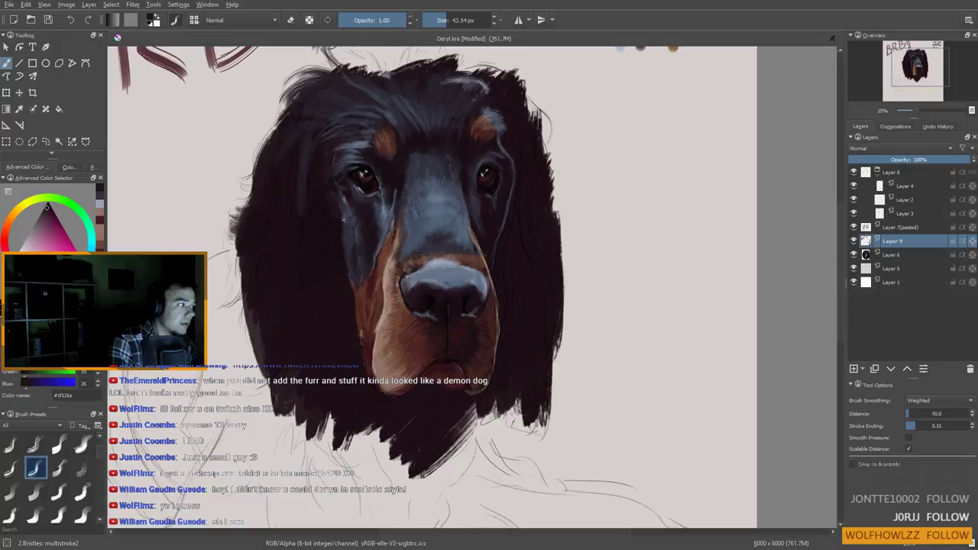
pyautogui.keyDown('ctrl'); pyautogui.click(344, 217); pyautogui.keyUp('ctrl')
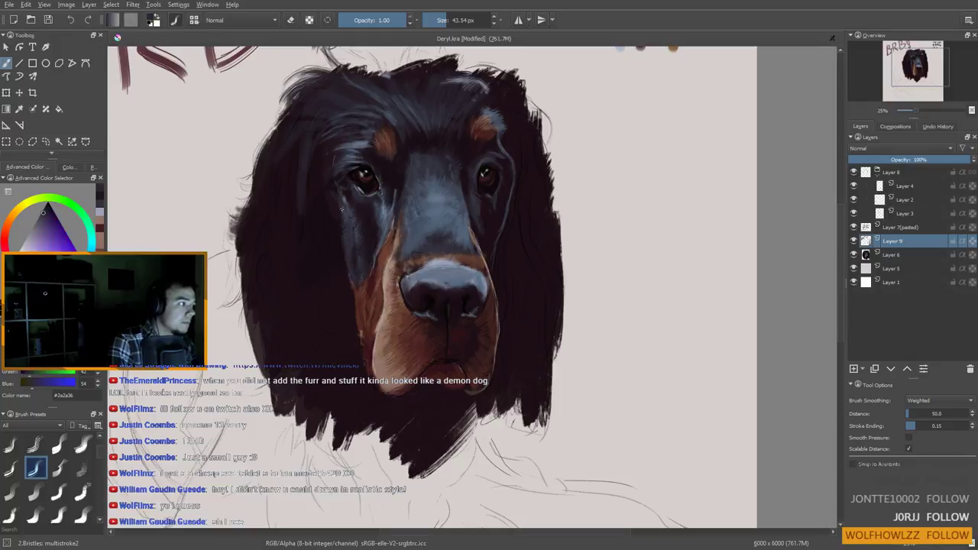
pyautogui.moveTo(350, 232); pyautogui.dragTo(336, 220)
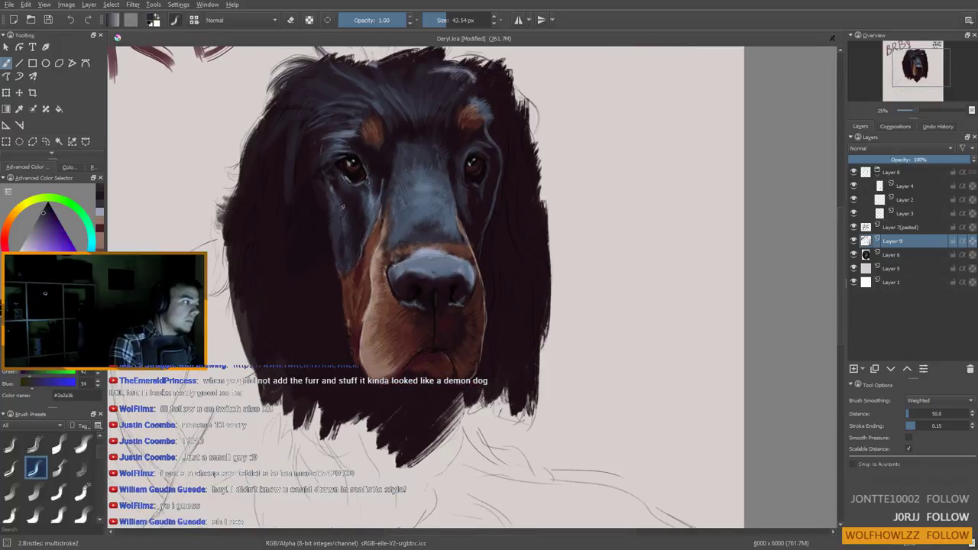
# Refine the left-hand cheek streaks with #5d6576 at 32.06 px, and with #1e151c, #4b5061 and #495465 at 27.65 px
pyautogui.keyDown('ctrl'); pyautogui.click(342, 214); pyautogui.keyUp('ctrl')
pyautogui.keyDown('shift'); pyautogui.moveTo(361, 206); pyautogui.dragTo(342, 228); pyautogui.keyUp('shift')
pyautogui.keyDown('ctrl'); pyautogui.click(365, 201); pyautogui.keyUp('ctrl')
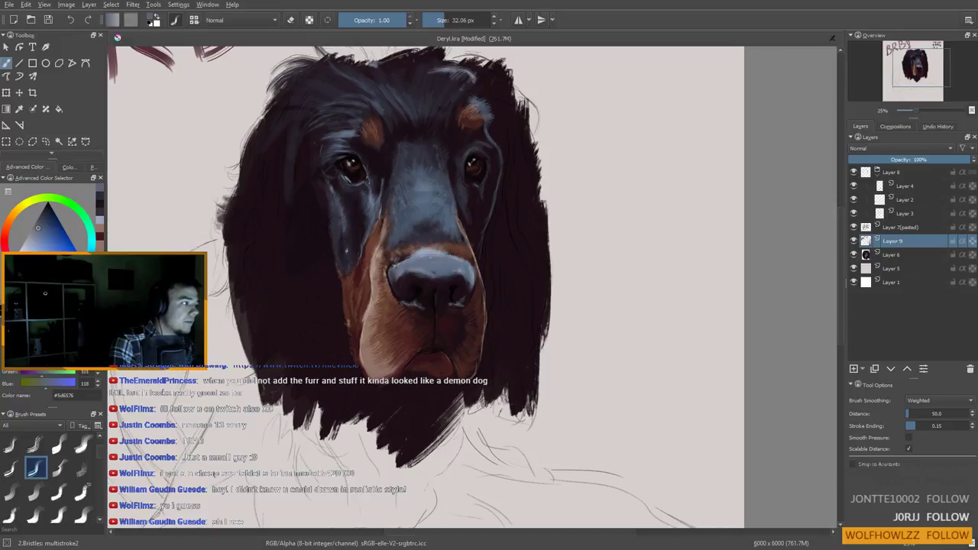
pyautogui.moveTo(348, 263)
pyautogui.mouseDown()
pyautogui.moveTo(340, 263)
pyautogui.moveTo(364, 232)
pyautogui.mouseUp()
pyautogui.keyDown('ctrl'); pyautogui.click(356, 240); pyautogui.keyUp('ctrl')
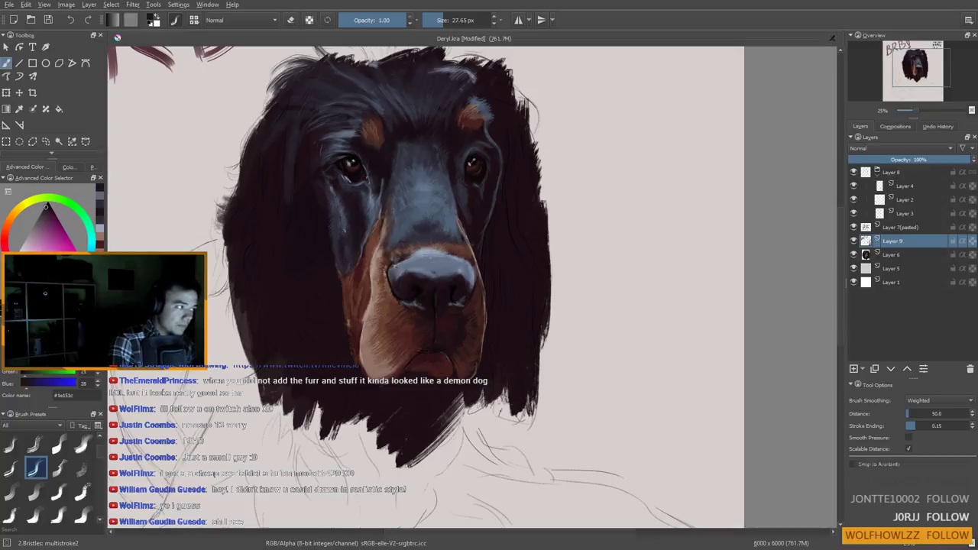
pyautogui.keyDown('ctrl'); pyautogui.click(343, 237); pyautogui.keyUp('ctrl')
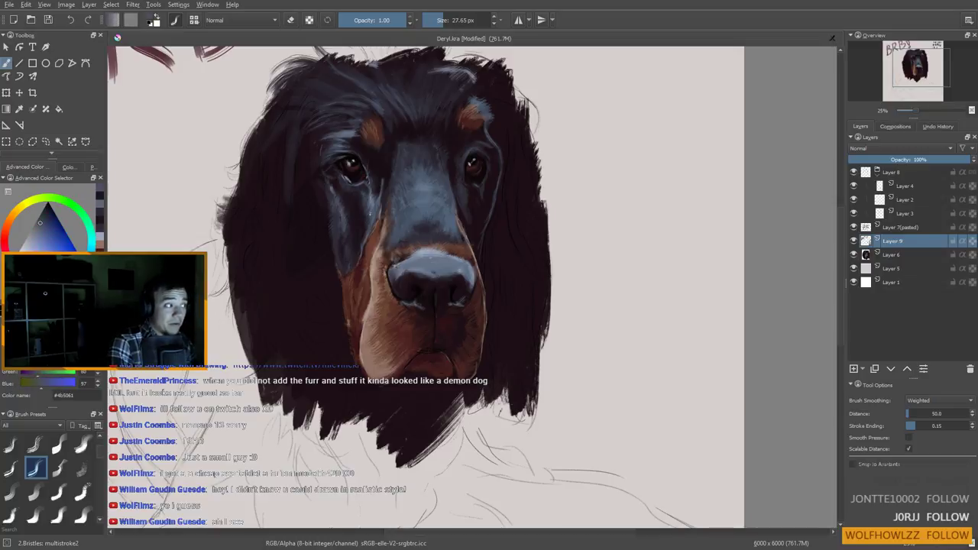
pyautogui.keyDown('ctrl'); pyautogui.click(377, 200); pyautogui.keyUp('ctrl')
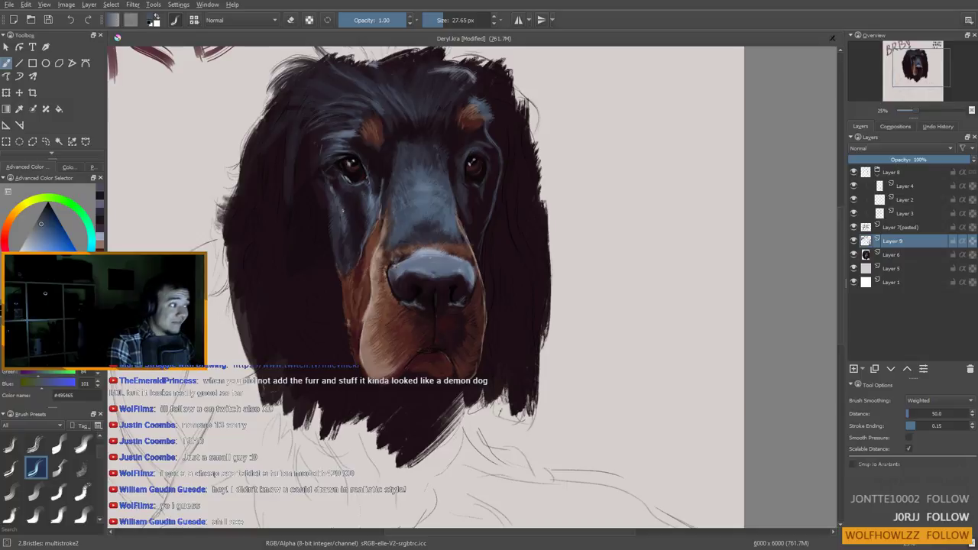
pyautogui.moveTo(352, 233); pyautogui.dragTo(355, 257)
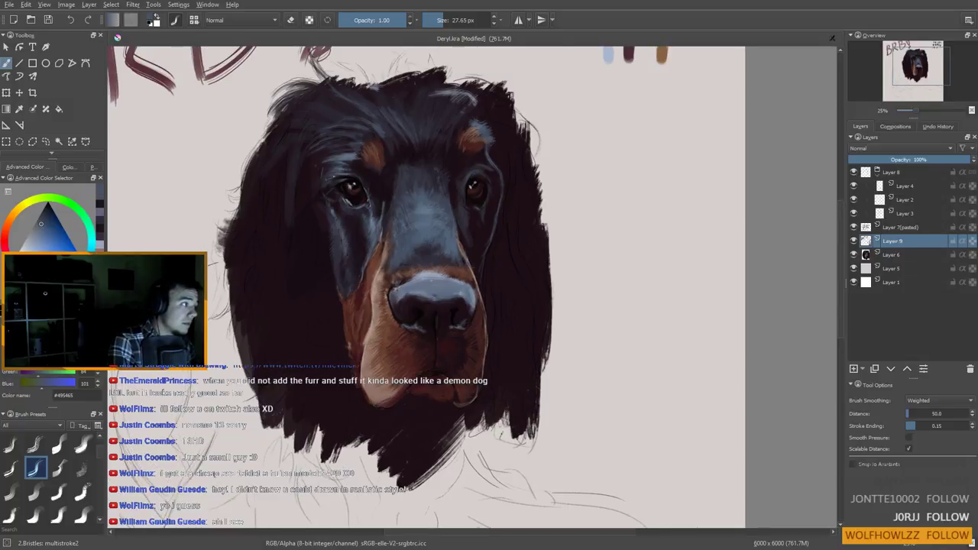
# Detail the fur just above the left-hand eye with sampled #190f14 and blue-grey #667185 using a 14.06 px brush
pyautogui.keyDown('ctrl'); pyautogui.click(359, 173); pyautogui.keyUp('ctrl')
pyautogui.moveTo(359, 173); pyautogui.dragTo(349, 173)
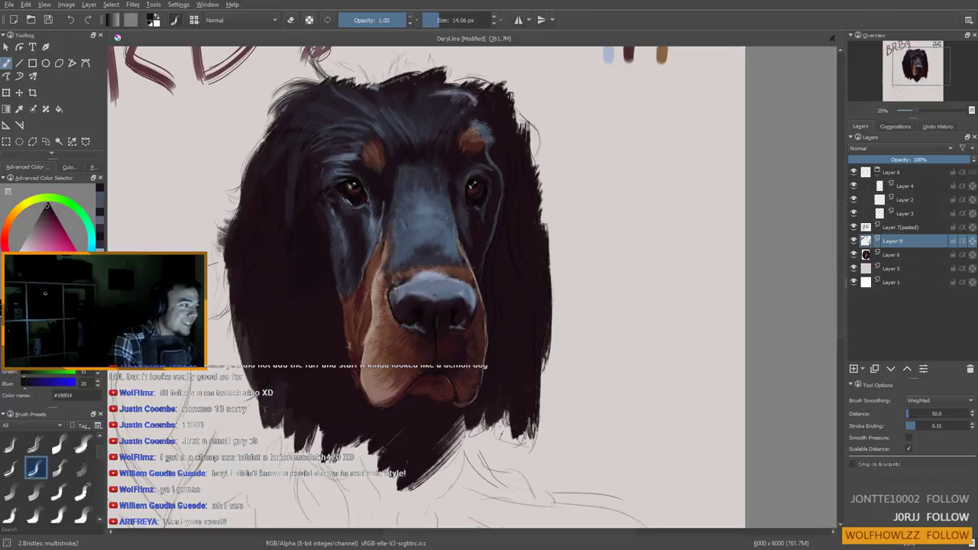
pyautogui.keyDown('ctrl'); pyautogui.click(350, 174); pyautogui.keyUp('ctrl')
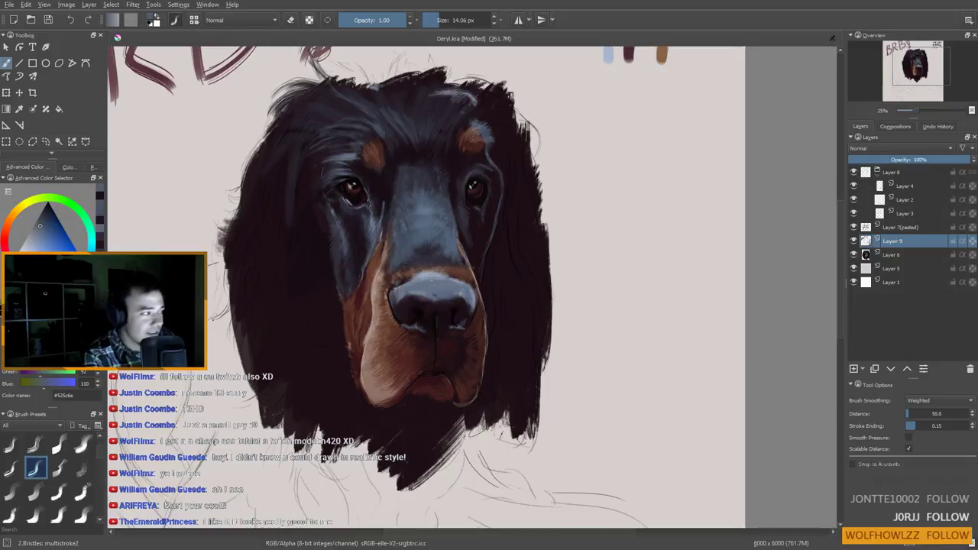
pyautogui.moveTo(368, 215); pyautogui.dragTo(464, 280)
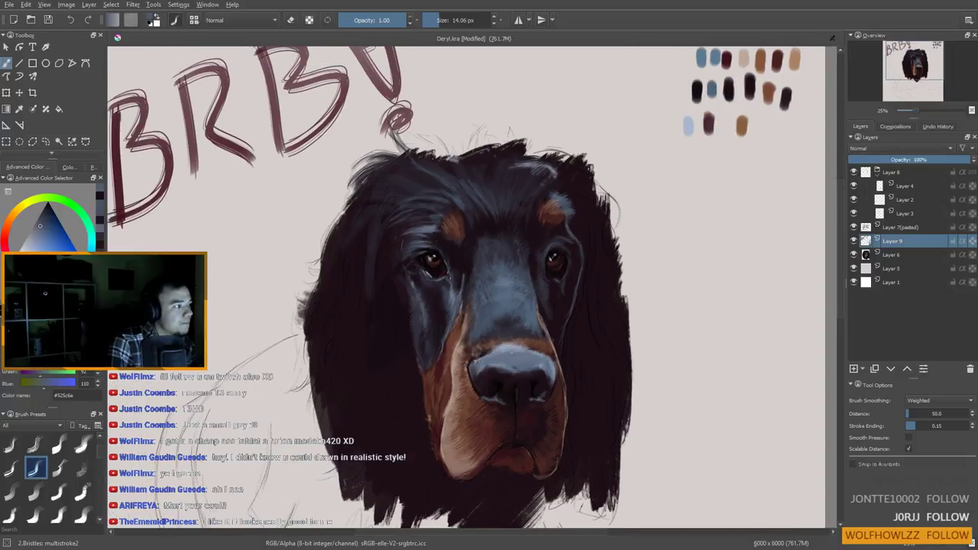
pyautogui.keyDown('ctrl'); pyautogui.click(441, 240); pyautogui.keyUp('ctrl')
pyautogui.moveTo(443, 240); pyautogui.dragTo(438, 229)
pyautogui.keyDown('ctrl'); pyautogui.click(433, 230); pyautogui.keyUp('ctrl')
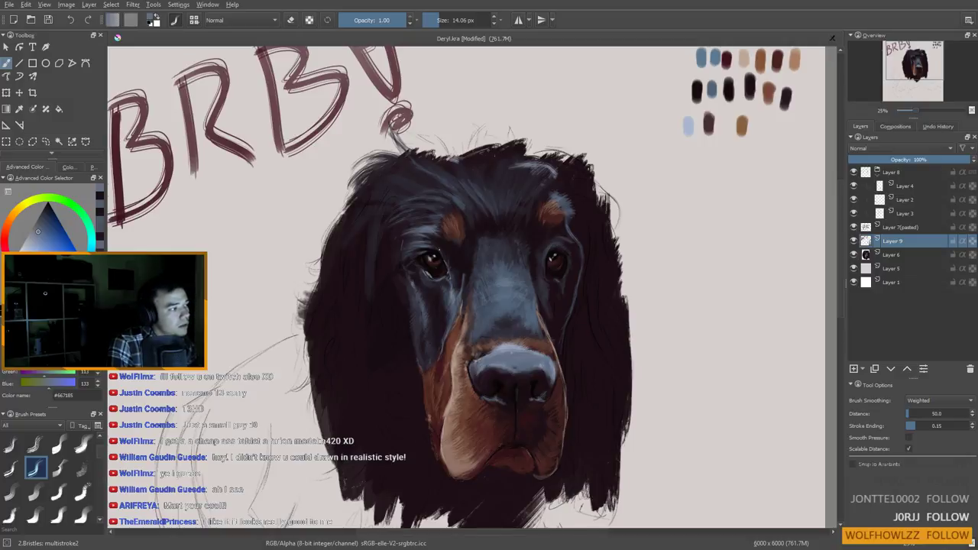
# Darken the fur at the outer and inner ends of the left-hand brow with sampled #22121a and #160d11
pyautogui.moveTo(410, 277); pyautogui.dragTo(411, 278)
pyautogui.keyDown('ctrl'); pyautogui.click(395, 245); pyautogui.keyUp('ctrl')
pyautogui.keyDown('ctrl'); pyautogui.click(396, 243); pyautogui.keyUp('ctrl')
pyautogui.moveTo(410, 232); pyautogui.dragTo(398, 244)
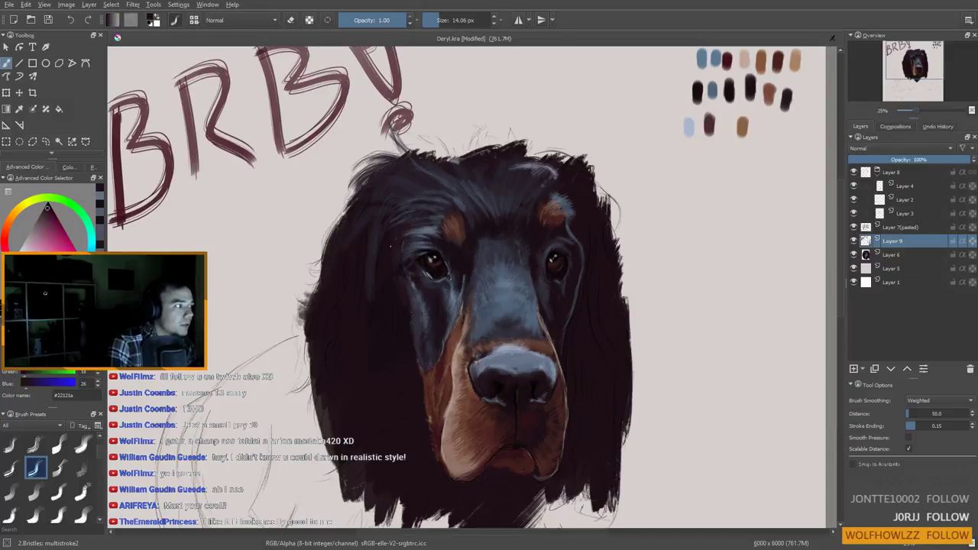
pyautogui.keyDown('ctrl'); pyautogui.click(455, 245); pyautogui.keyUp('ctrl')
pyautogui.moveTo(449, 242); pyautogui.dragTo(437, 233)
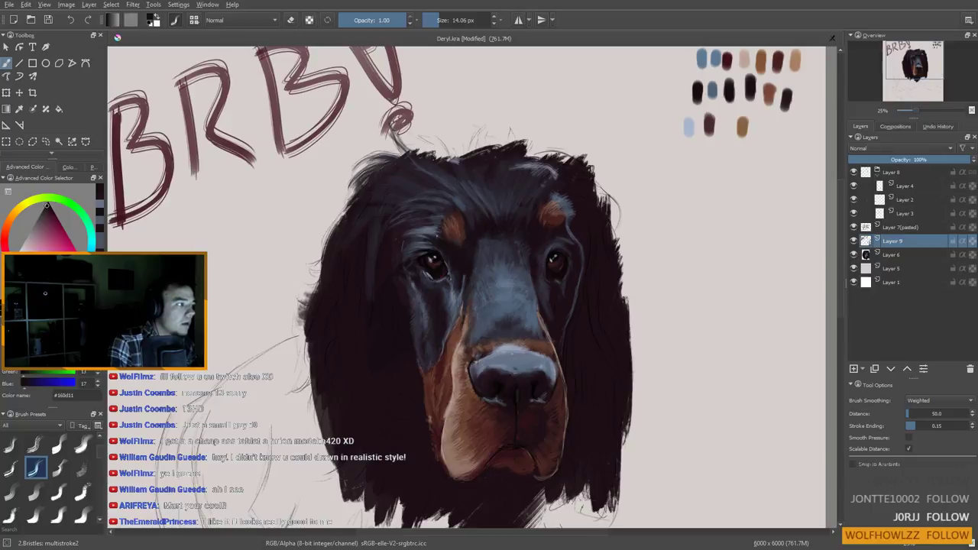
# Blend the lower edge of the tan spot above the left-hand eye with sampled dark tones #231016 and #32191b
pyautogui.keyDown('ctrl'); pyautogui.click(521, 441); pyautogui.keyUp('ctrl')
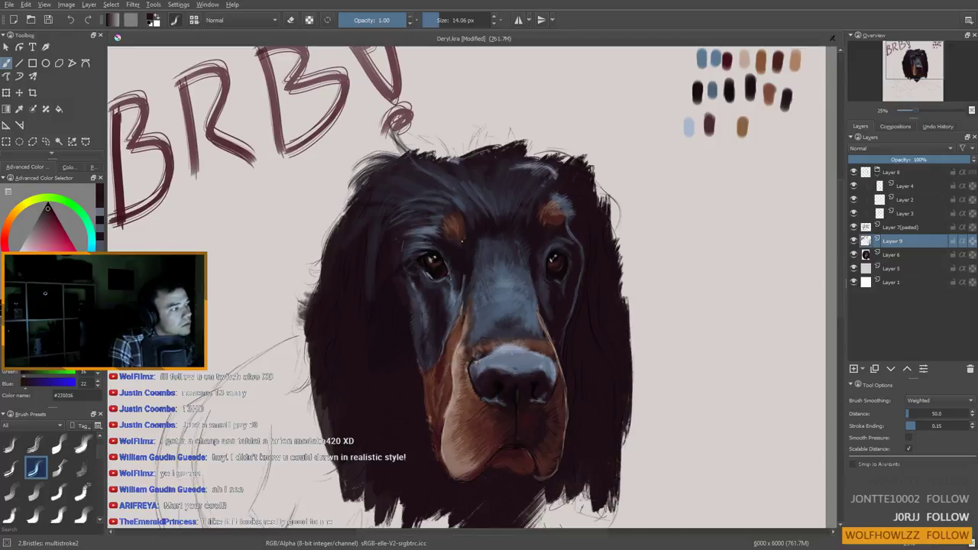
pyautogui.moveTo(461, 246); pyautogui.dragTo(453, 255)
pyautogui.keyDown('ctrl'); pyautogui.click(459, 240); pyautogui.keyUp('ctrl')
pyautogui.keyDown('ctrl'); pyautogui.click(461, 233); pyautogui.keyUp('ctrl')
pyautogui.keyDown('ctrl'); pyautogui.click(457, 220); pyautogui.keyUp('ctrl')
pyautogui.keyDown('ctrl'); pyautogui.click(459, 227); pyautogui.keyUp('ctrl')
pyautogui.keyDown('ctrl'); pyautogui.click(456, 237); pyautogui.keyUp('ctrl')
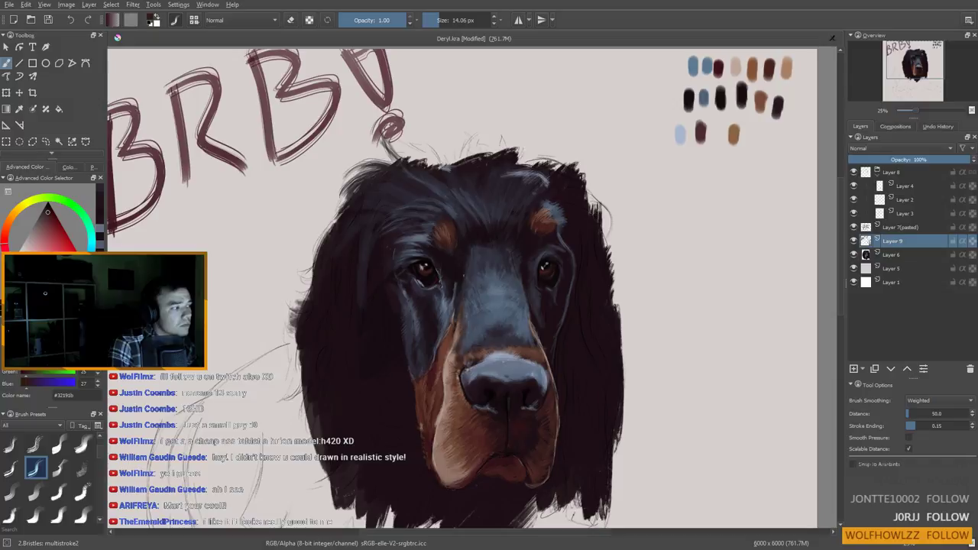
# Touch up the tan fur beside the nose with sampled #8c6b5e at 7.22 px, and sample blue-grey #444553 beside the nose bridge
pyautogui.keyDown('ctrl'); pyautogui.click(445, 397); pyautogui.keyUp('ctrl')
pyautogui.moveTo(448, 399); pyautogui.dragTo(445, 399)
pyautogui.press('[')
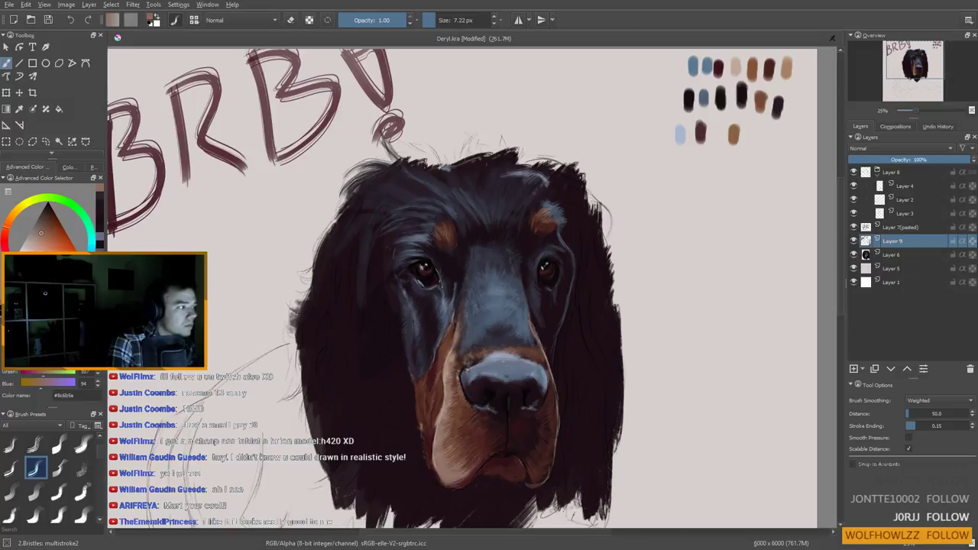
pyautogui.keyDown('ctrl'); pyautogui.click(464, 264); pyautogui.keyUp('ctrl')
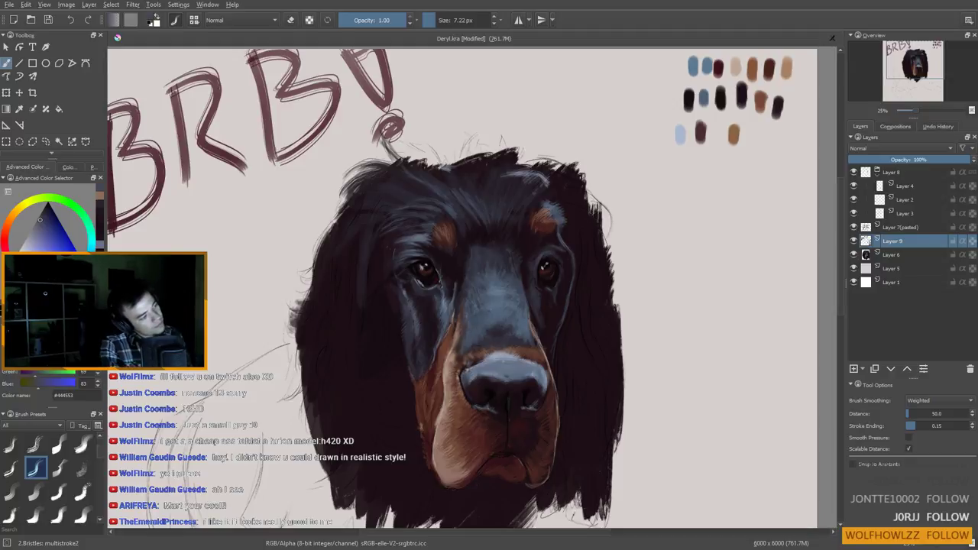
# Rework the fur between the brows above the nose bridge with sampled #190d14, #3e3948 and #1d131a at 19.07 px
pyautogui.scroll(-3, 497, 299)
pyautogui.scroll(2, 497, 299)
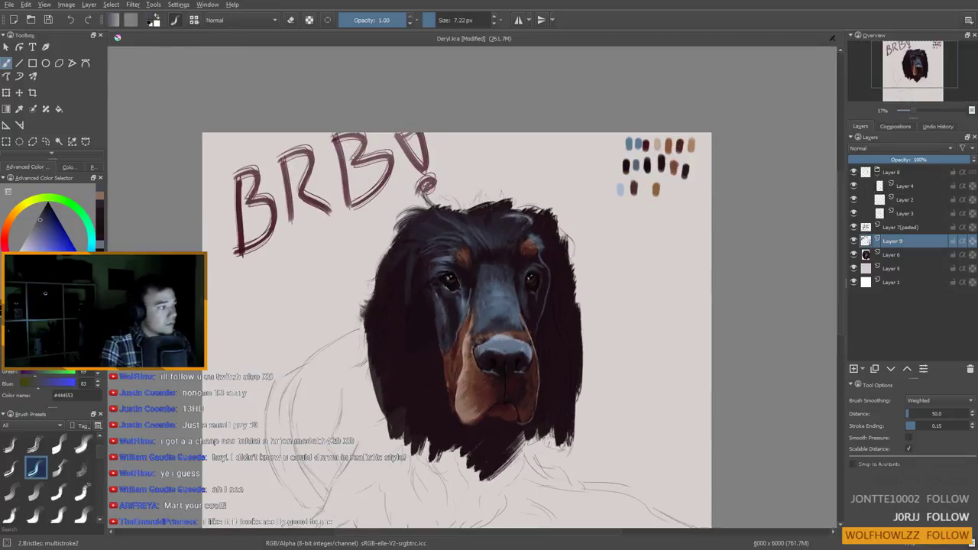
pyautogui.keyDown('ctrl'); pyautogui.click(519, 308); pyautogui.keyUp('ctrl')
pyautogui.click(441, 20)
pyautogui.moveTo(483, 260); pyautogui.dragTo(484, 264)
pyautogui.keyDown('ctrl'); pyautogui.click(491, 253); pyautogui.keyUp('ctrl')
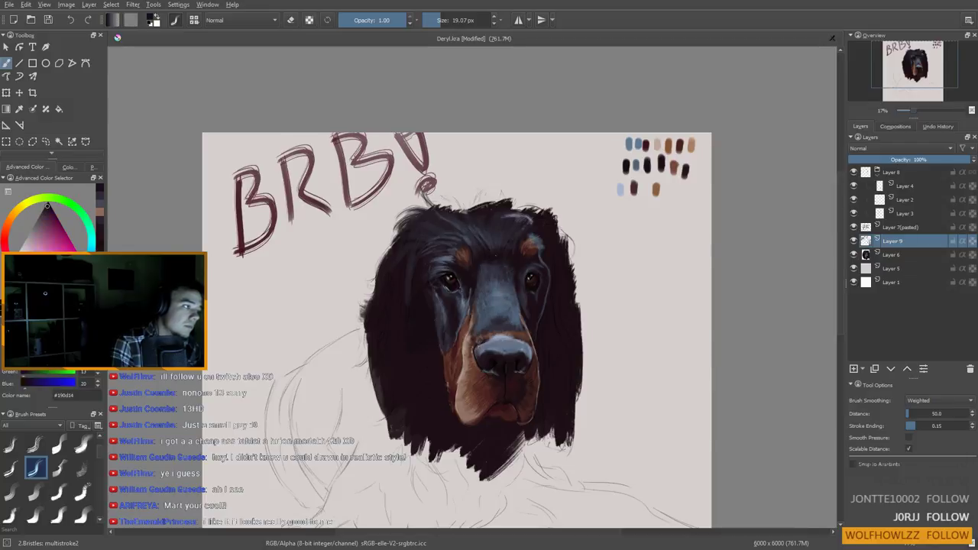
pyautogui.keyDown('ctrl'); pyautogui.click(493, 246); pyautogui.keyUp('ctrl')
pyautogui.moveTo(491, 248); pyautogui.dragTo(489, 242)
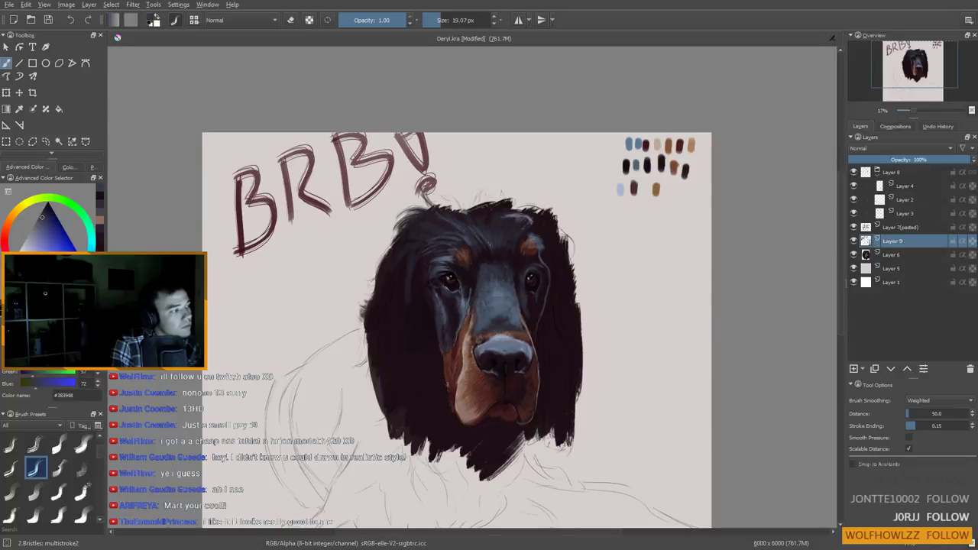
pyautogui.keyDown('ctrl'); pyautogui.click(497, 250); pyautogui.keyUp('ctrl')
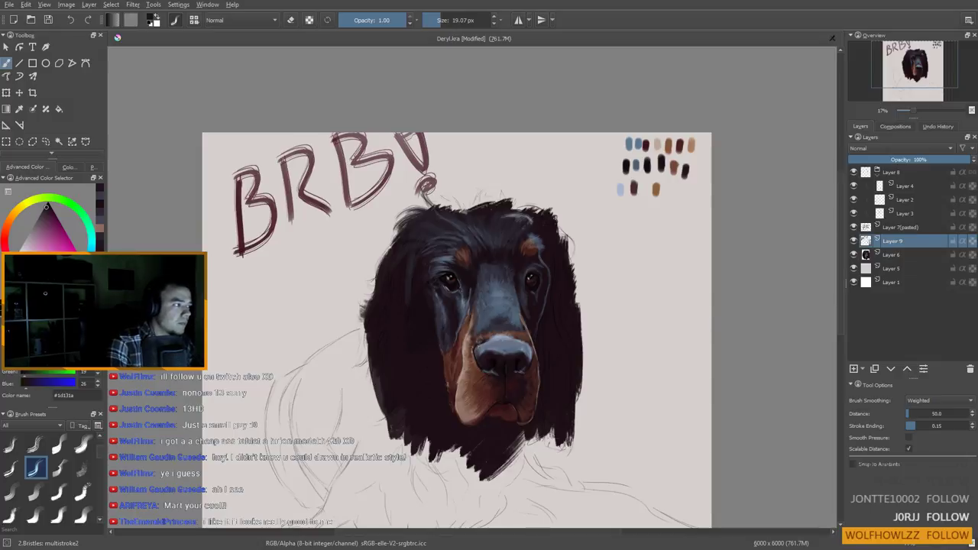
# Touch up the fur around the left-hand eye and cheek with sampled near-black #170d12 and blue-grey #4b5161
pyautogui.moveTo(462, 280); pyautogui.dragTo(463, 268)
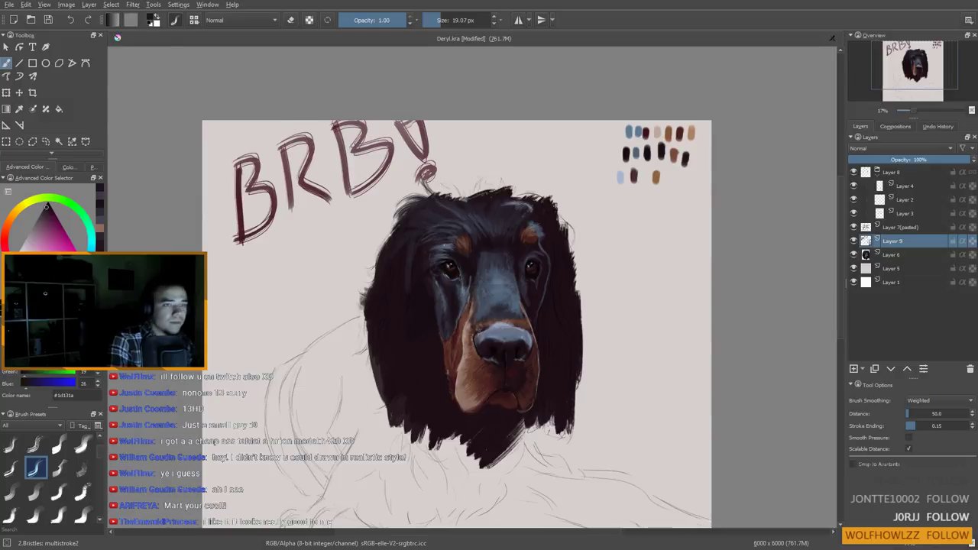
pyautogui.scroll(1, 451, 299)
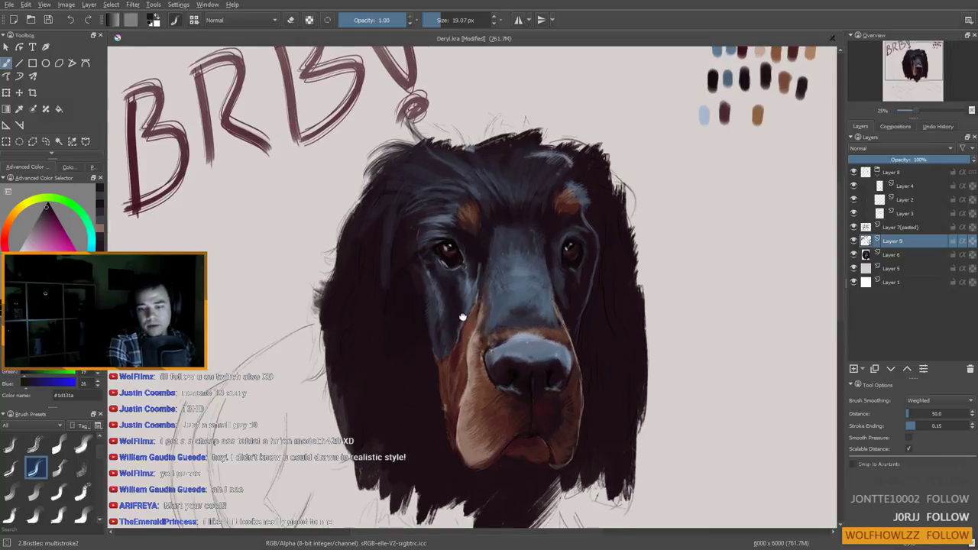
pyautogui.moveTo(462, 319); pyautogui.dragTo(457, 288)
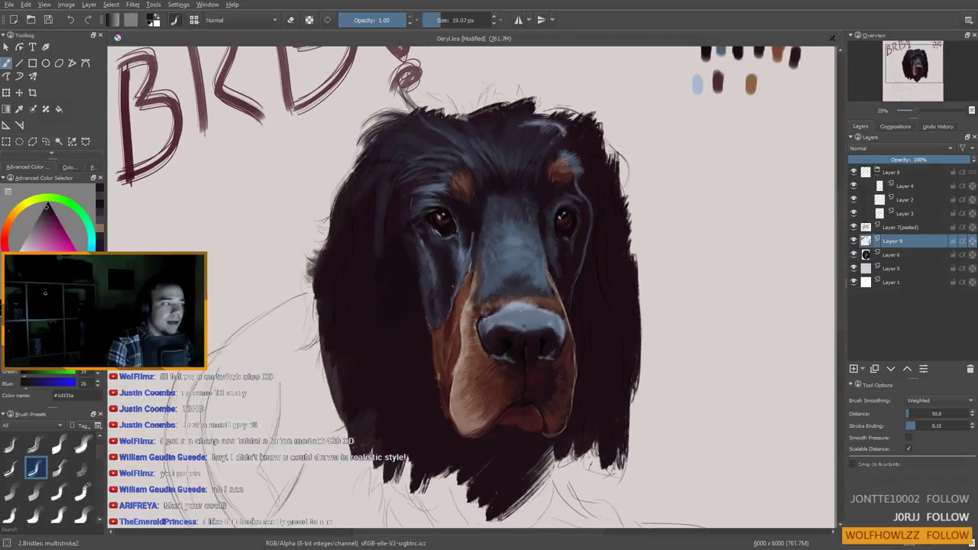
pyautogui.keyDown('ctrl'); pyautogui.click(459, 203); pyautogui.keyUp('ctrl')
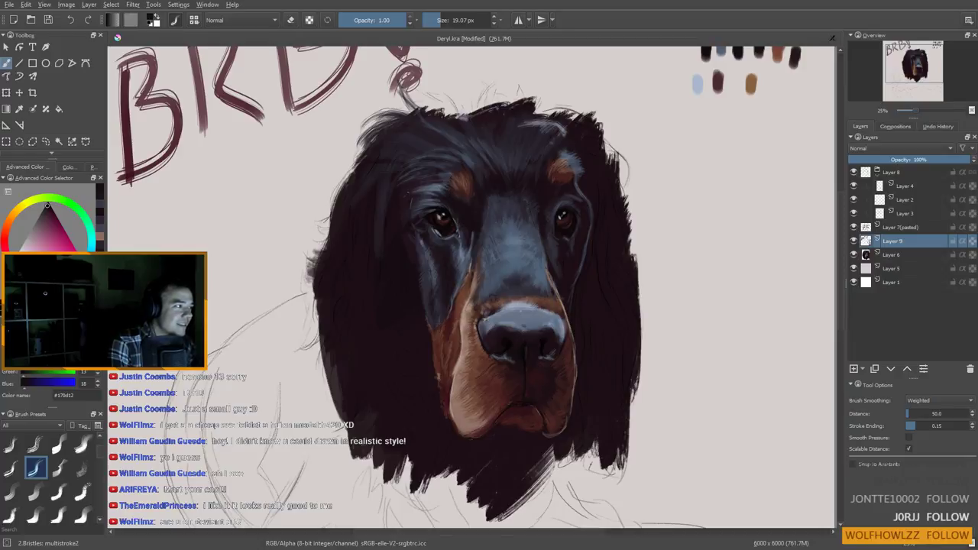
pyautogui.keyDown('ctrl'); pyautogui.click(445, 221); pyautogui.keyUp('ctrl')
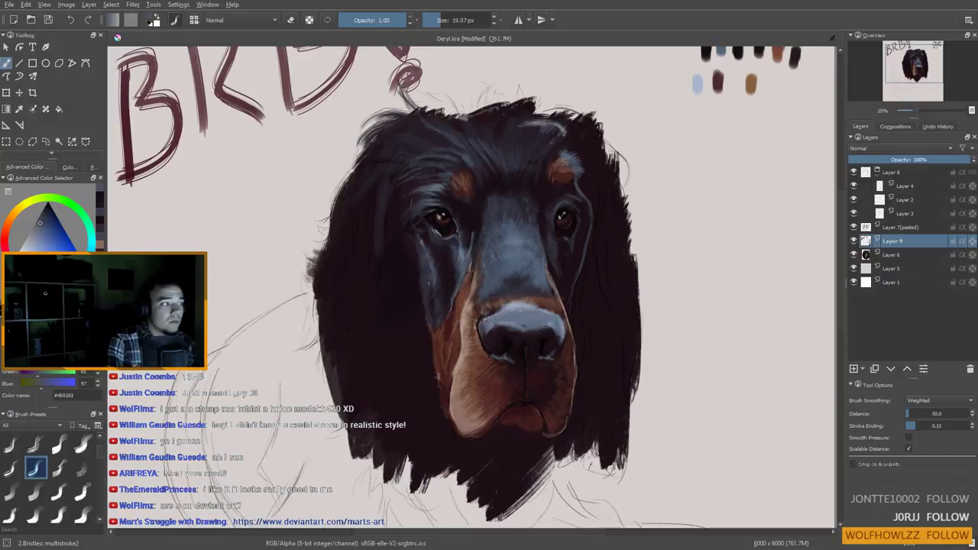
# Retouch the nose bridge with #516479 at 36.58 px and the right-hand tan brow spot with #21151b and #4a2322, then sample #627388
pyautogui.keyDown('ctrl'); pyautogui.click(517, 283); pyautogui.keyUp('ctrl')
pyautogui.moveTo(494, 253)
pyautogui.mouseDown()
pyautogui.moveTo(502, 253)
pyautogui.moveTo(497, 229)
pyautogui.mouseUp()
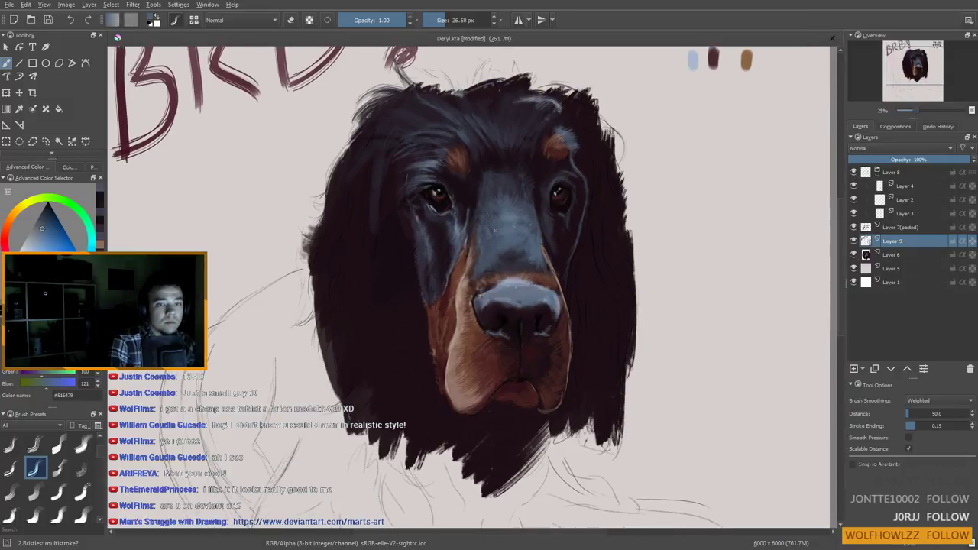
pyautogui.keyDown('ctrl'); pyautogui.click(569, 156); pyautogui.keyUp('ctrl')
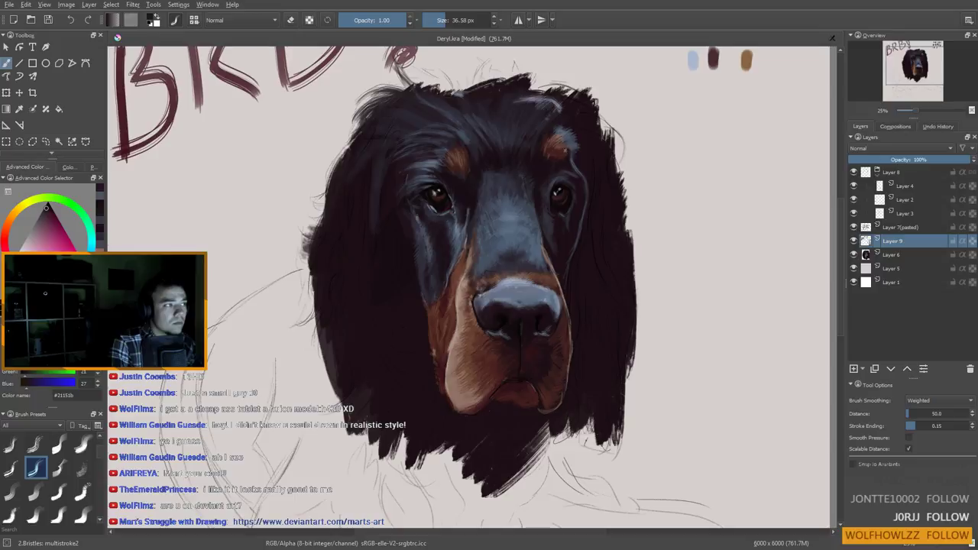
pyautogui.keyDown('ctrl'); pyautogui.click(564, 147); pyautogui.keyUp('ctrl')
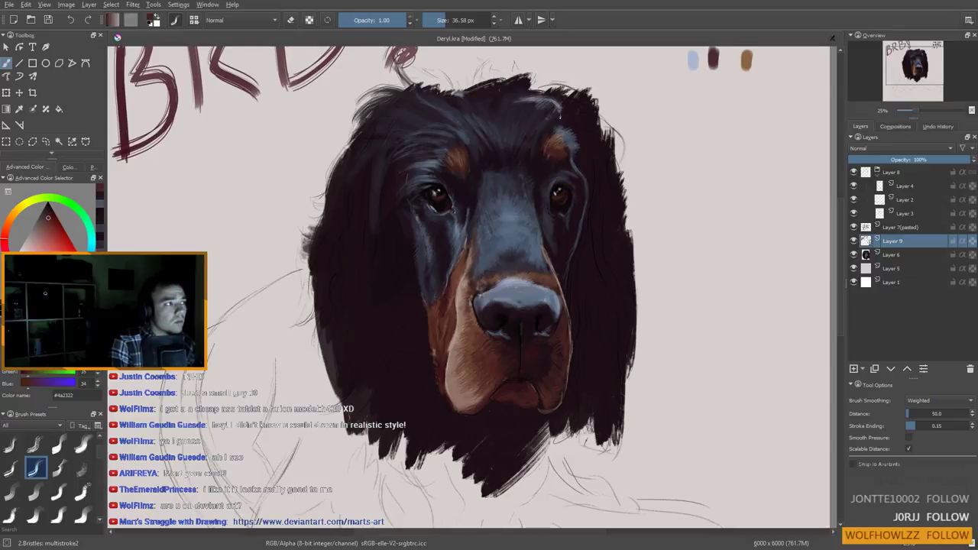
pyautogui.keyDown('ctrl'); pyautogui.click(572, 129); pyautogui.keyUp('ctrl')
pyautogui.keyDown('ctrl'); pyautogui.click(510, 218); pyautogui.keyUp('ctrl')
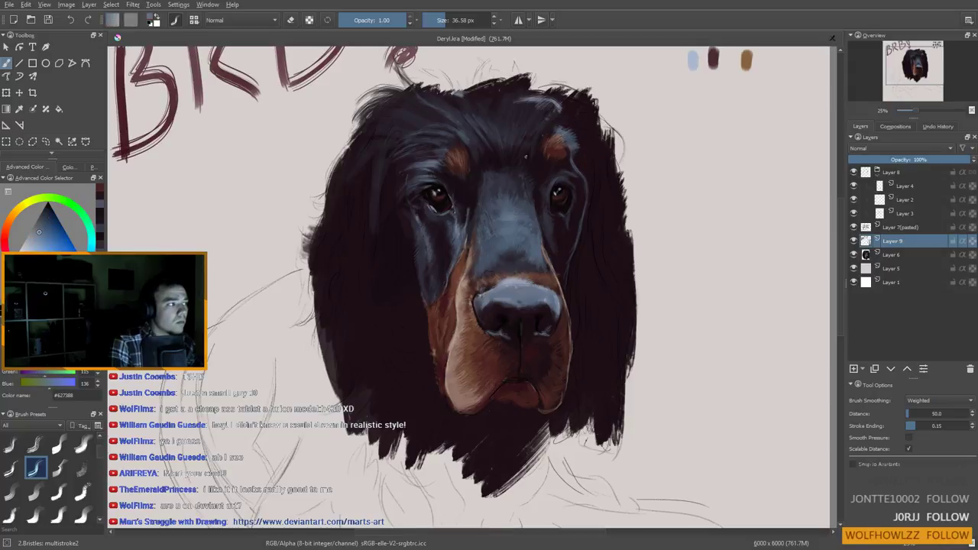
# Touch up the fur above the right-hand brow with #627388 at 19.37 px and sample new tones from the nose bridge
pyautogui.moveTo(558, 109); pyautogui.dragTo(539, 124)
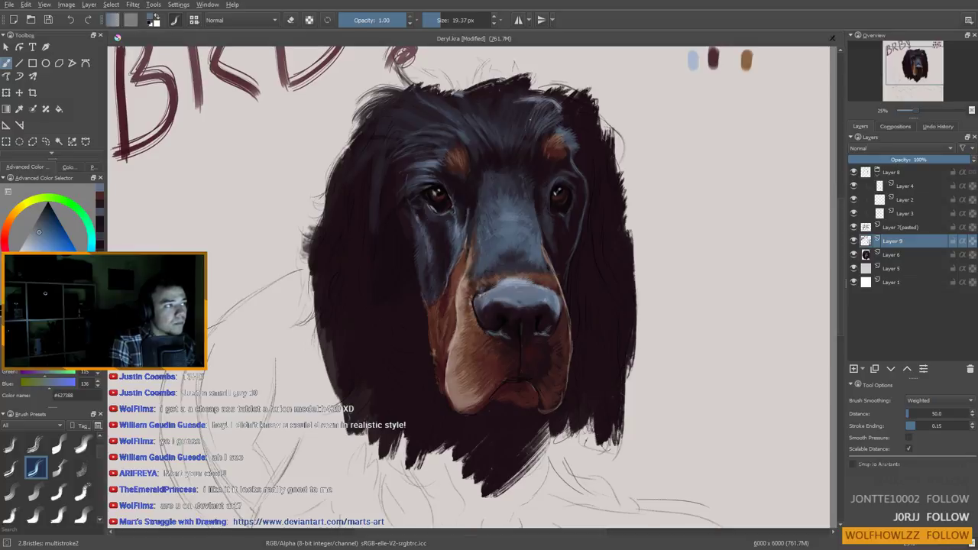
pyautogui.moveTo(427, 224); pyautogui.dragTo(414, 247)
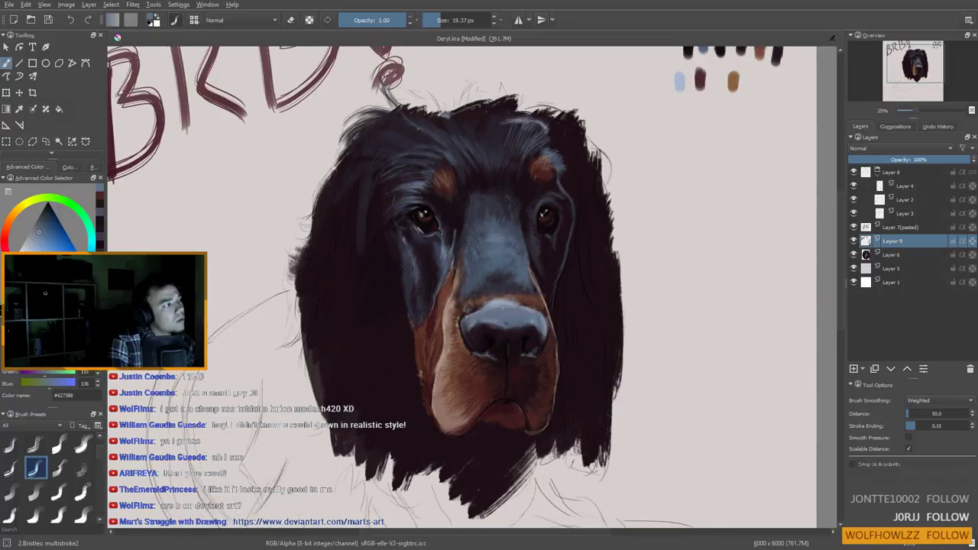
pyautogui.keyDown('ctrl'); pyautogui.click(496, 252); pyautogui.keyUp('ctrl')
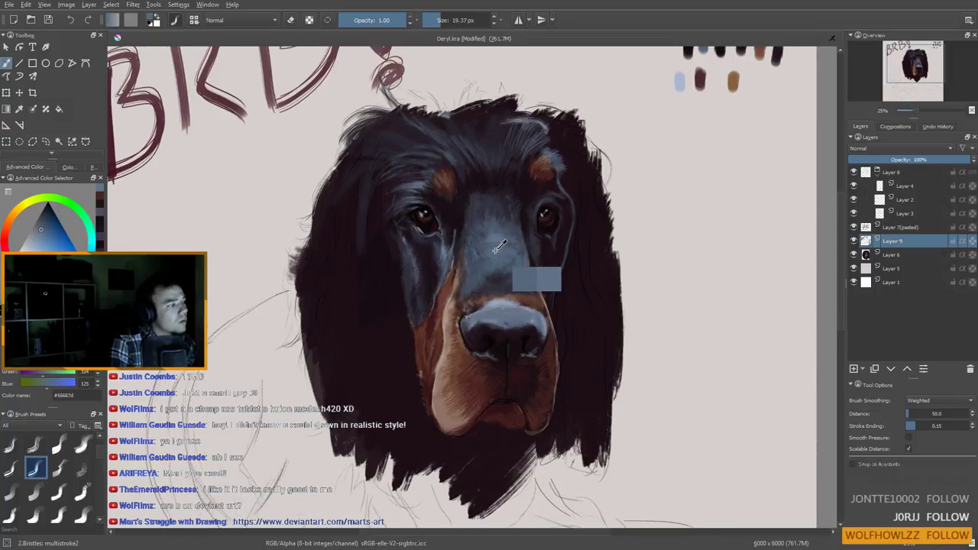
pyautogui.keyDown('ctrl'); pyautogui.click(495, 281); pyautogui.keyUp('ctrl')
# Rework the inner edge of the left-hand ear with #29232d at 67.17 px, #363643 at 53.19 px and near-black #180c12
pyautogui.moveTo(389, 203); pyautogui.dragTo(401, 203)
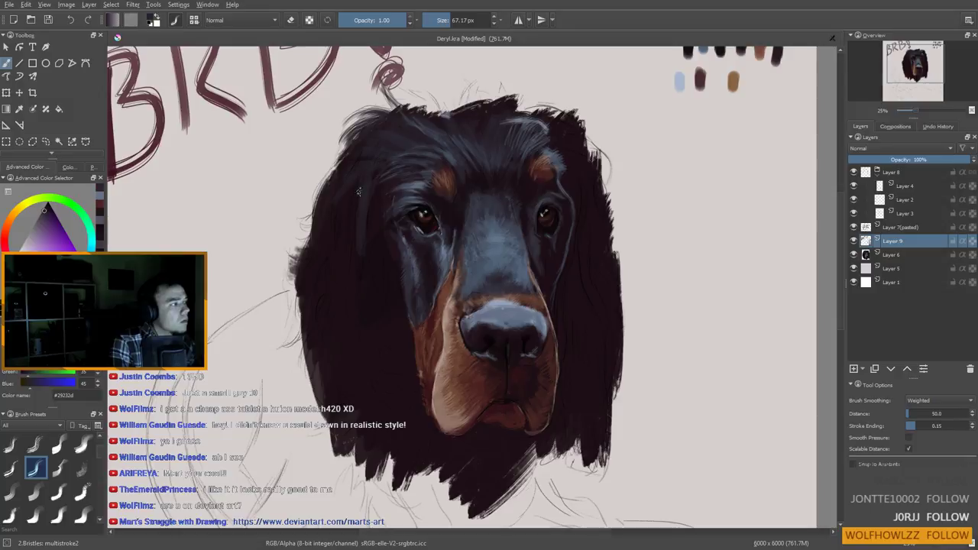
pyautogui.keyDown('ctrl'); pyautogui.click(443, 223); pyautogui.keyUp('ctrl')
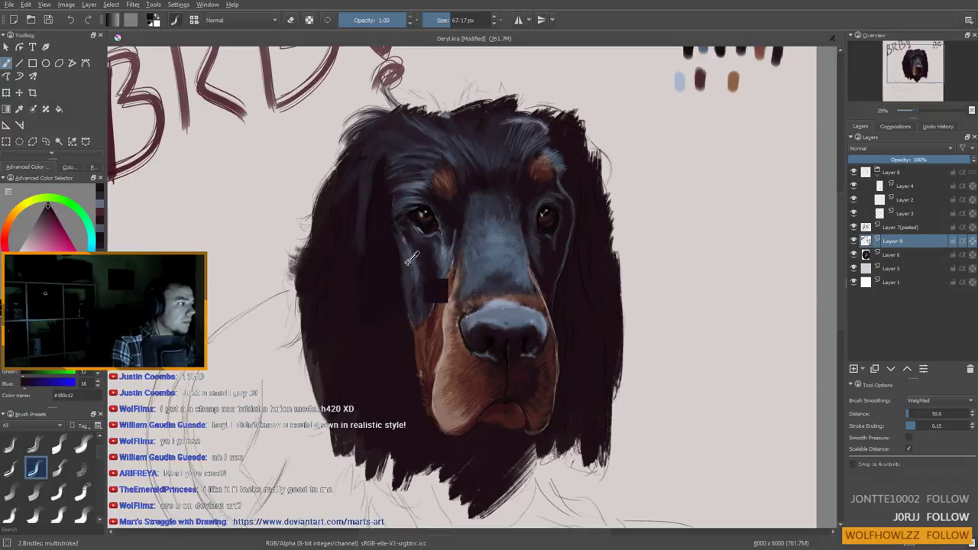
pyautogui.keyDown('ctrl'); pyautogui.click(382, 190); pyautogui.keyUp('ctrl')
pyautogui.moveTo(384, 190); pyautogui.dragTo(380, 189)
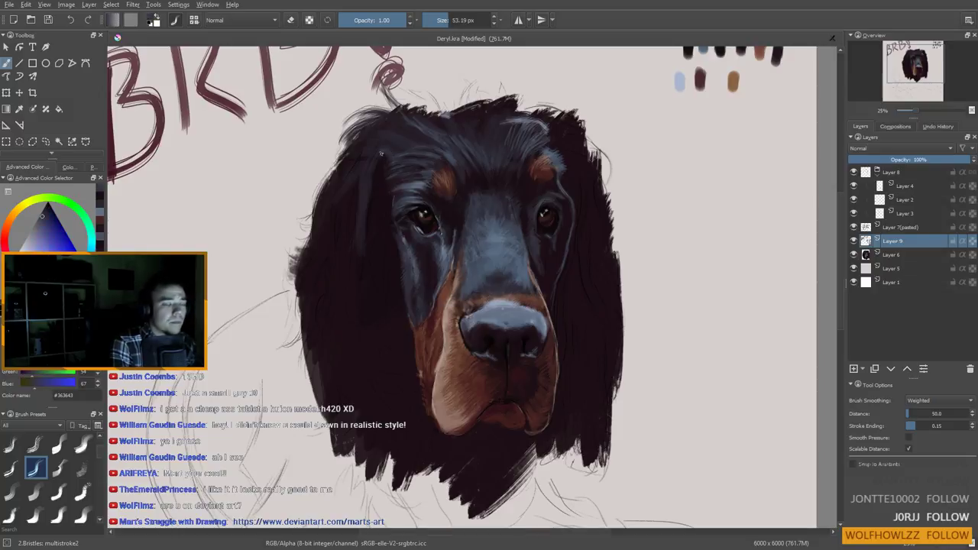
pyautogui.keyDown('ctrl'); pyautogui.click(383, 154); pyautogui.keyUp('ctrl')
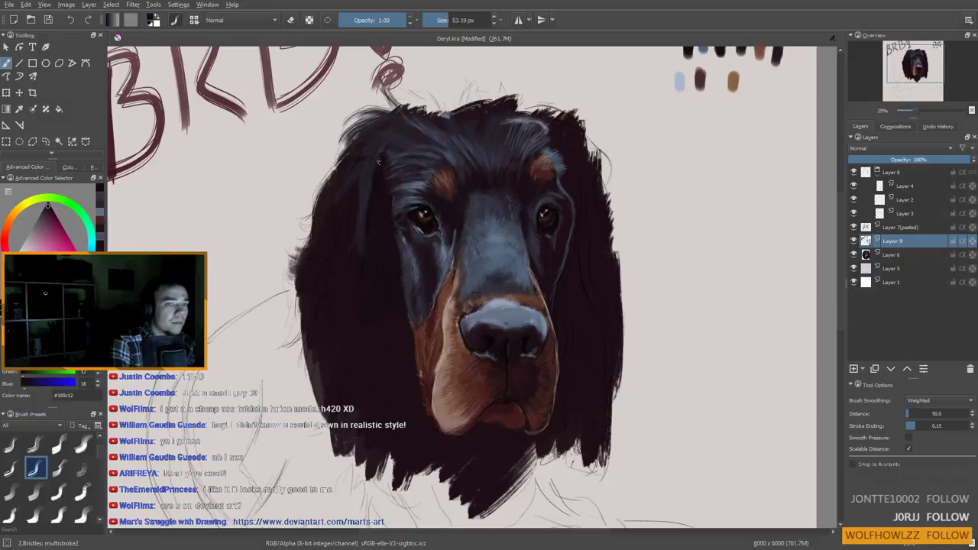
# Undo the stray stroke near the left-hand eye and touch up the fur beside it with #3d3d4a and #1a0d13 at 30 px
pyautogui.moveTo(432, 218); pyautogui.dragTo(396, 183)
pyautogui.hotkey('ctrl', 'z')
pyautogui.keyDown('ctrl'); pyautogui.click(396, 185); pyautogui.keyUp('ctrl')
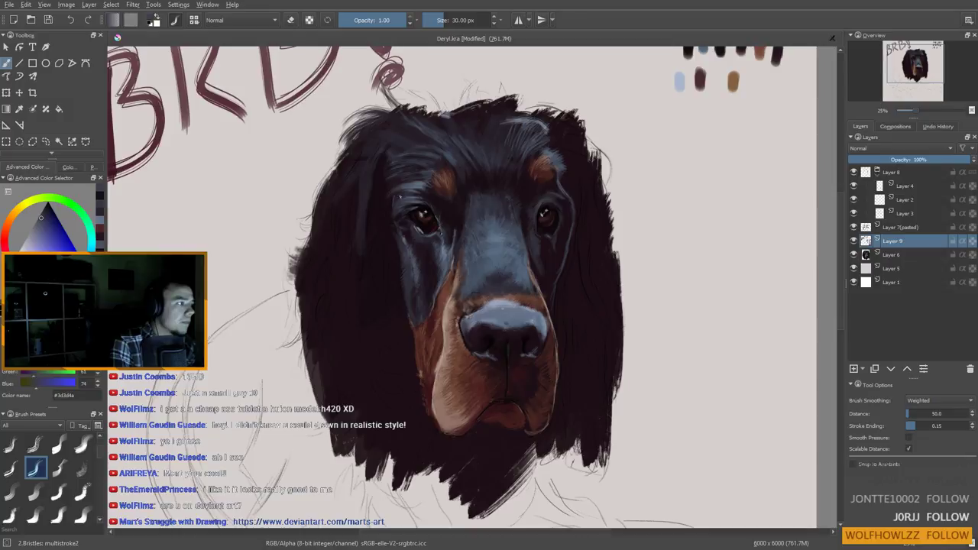
pyautogui.keyDown('ctrl'); pyautogui.click(383, 235); pyautogui.keyUp('ctrl')
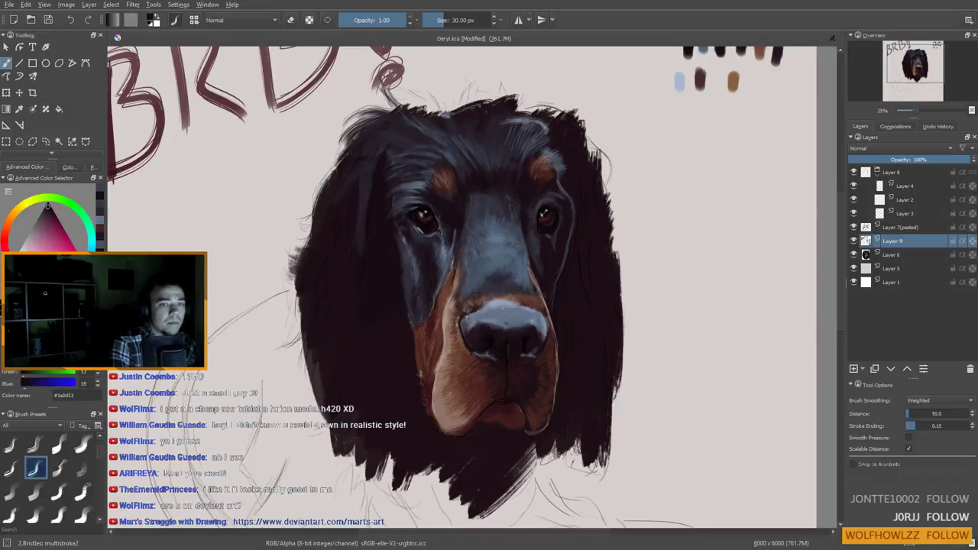
pyautogui.keyDown('ctrl'); pyautogui.click(396, 196); pyautogui.keyUp('ctrl')
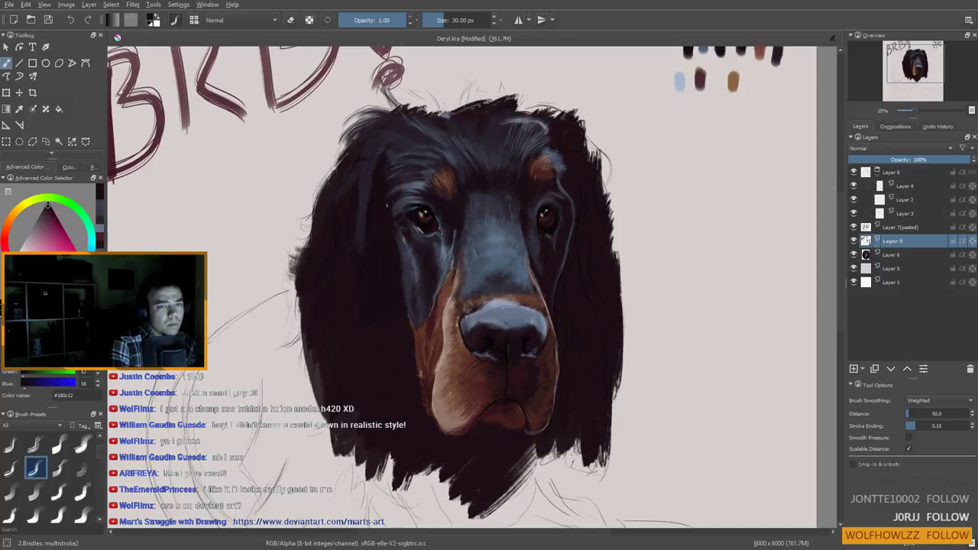
# Blend the fur between the left-hand eye and ear at 59.23 px with sampled #25171f, #2d2732, #1d1118 and #1b0f15
pyautogui.keyDown('shift'); pyautogui.moveTo(387, 208); pyautogui.dragTo(389, 186); pyautogui.keyUp('shift')
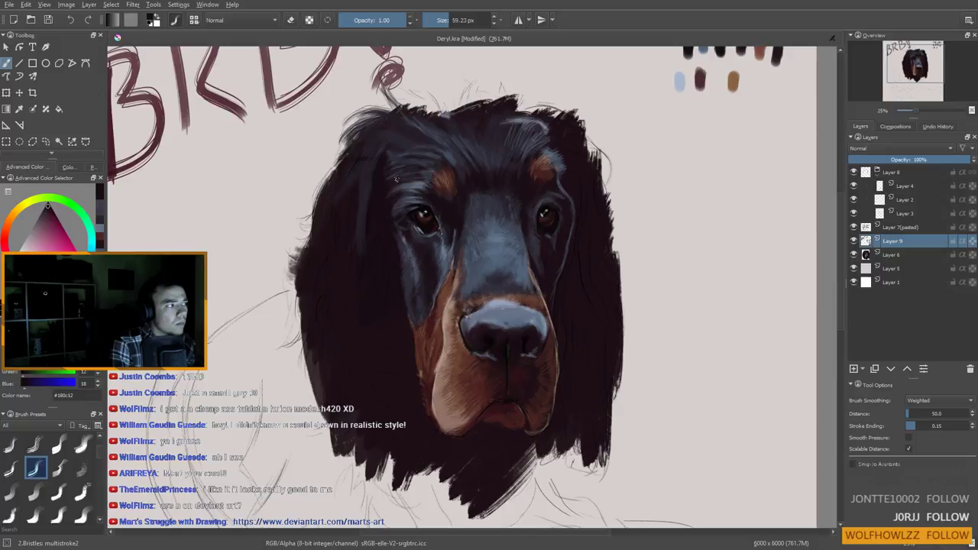
pyautogui.keyDown('ctrl'); pyautogui.click(387, 206); pyautogui.keyUp('ctrl')
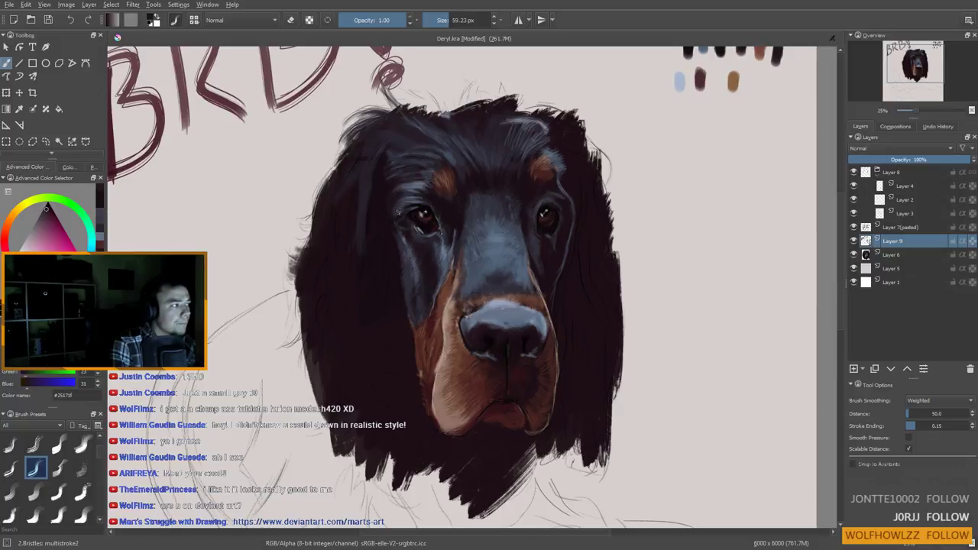
pyautogui.keyDown('ctrl'); pyautogui.click(388, 204); pyautogui.keyUp('ctrl')
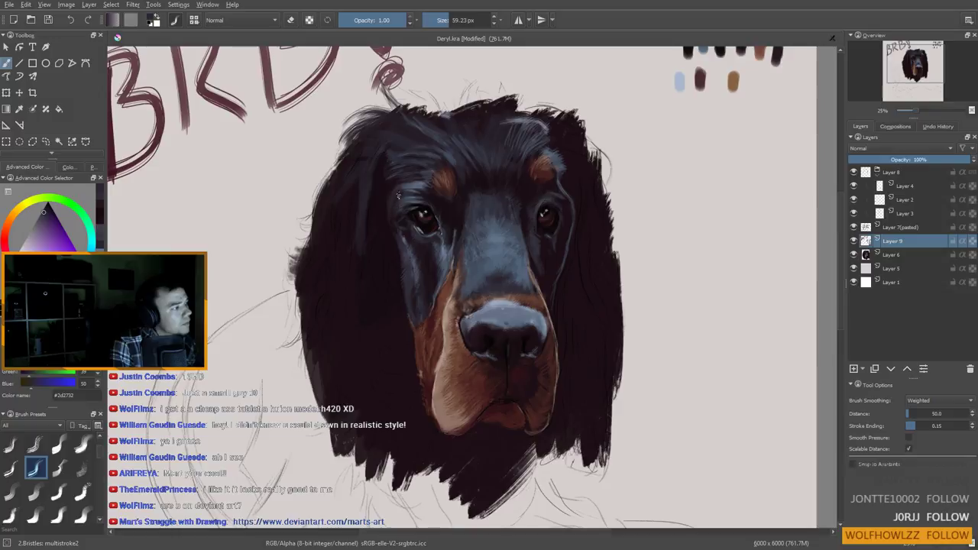
pyautogui.keyDown('ctrl'); pyautogui.click(374, 304); pyautogui.keyUp('ctrl')
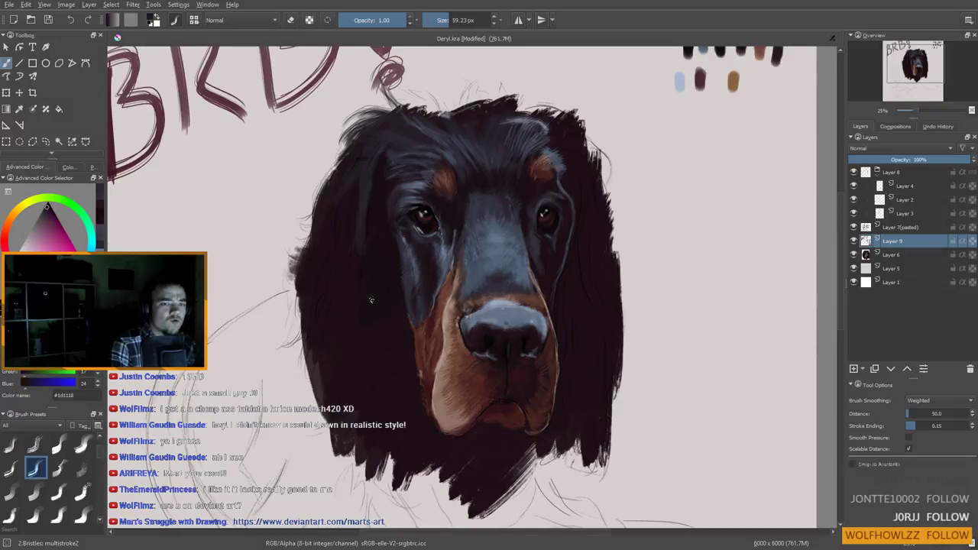
pyautogui.keyDown('ctrl'); pyautogui.click(385, 201); pyautogui.keyUp('ctrl')
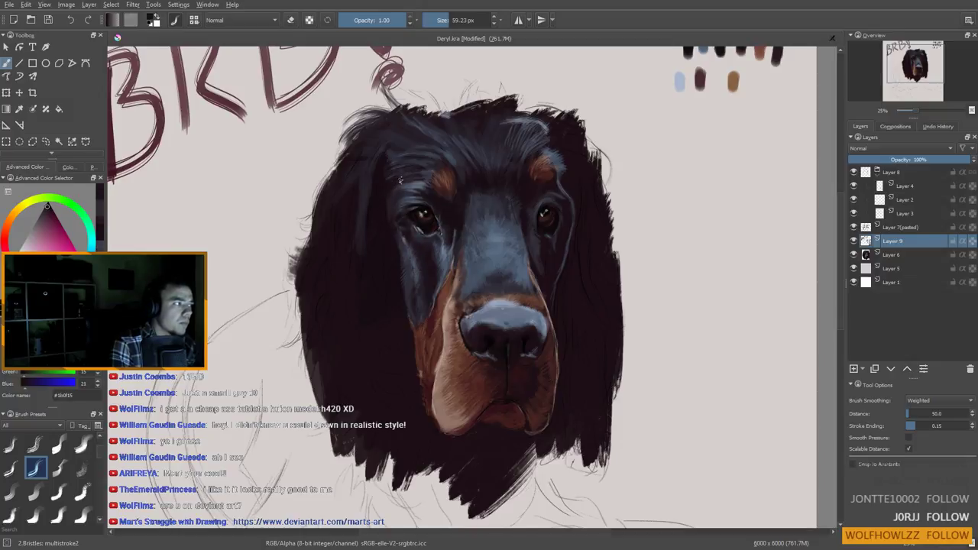
# Soften the outer end of the left-hand brow with #261a23 and #180c12, then use #1e1a21 at 26.26 px
pyautogui.keyDown('ctrl'); pyautogui.click(399, 185); pyautogui.keyUp('ctrl')
pyautogui.keyDown('ctrl'); pyautogui.click(399, 191); pyautogui.keyUp('ctrl')
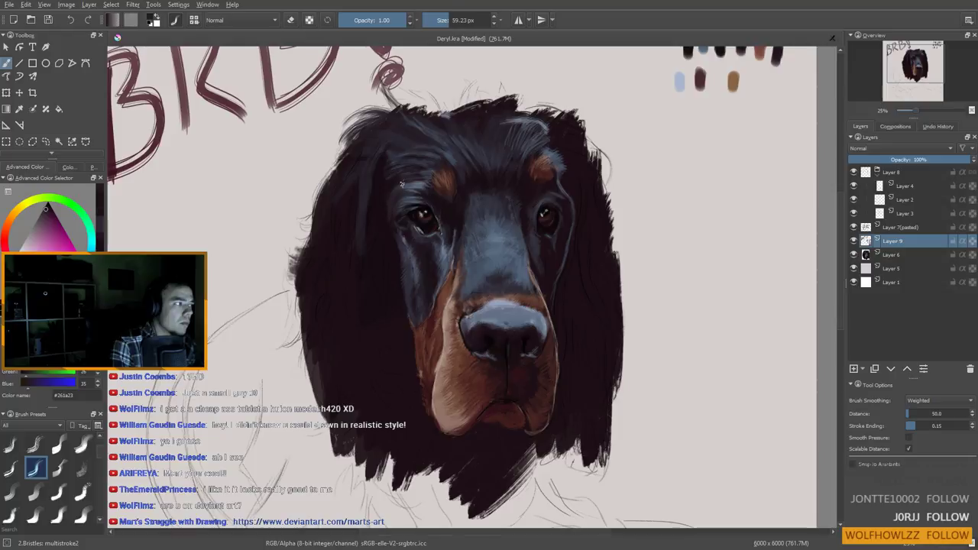
pyautogui.keyDown('ctrl'); pyautogui.click(388, 185); pyautogui.keyUp('ctrl')
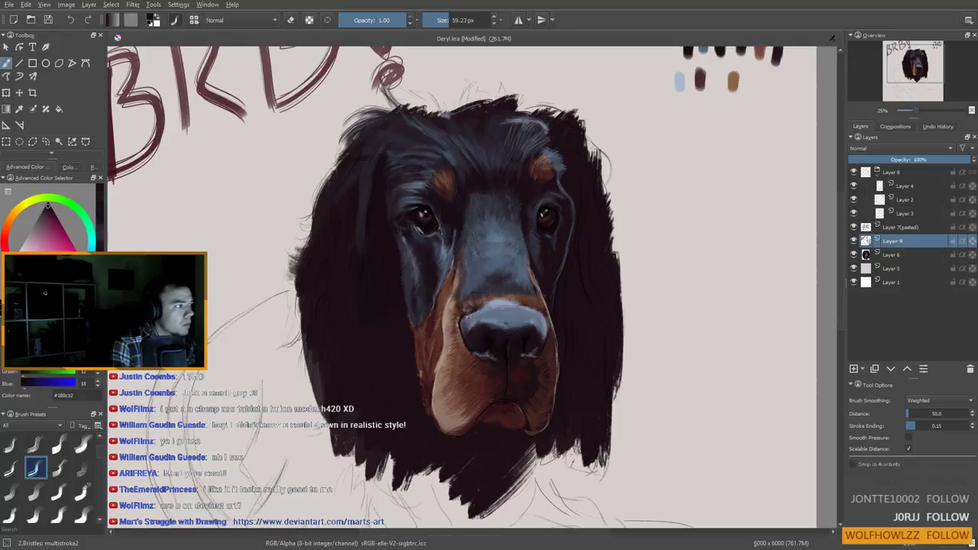
pyautogui.keyDown('ctrl'); pyautogui.click(367, 169); pyautogui.keyUp('ctrl')
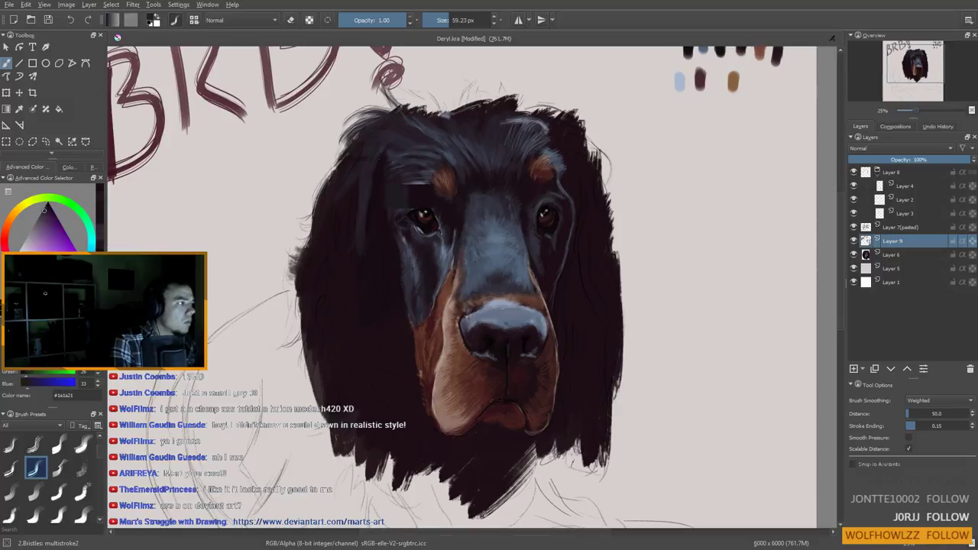
pyautogui.keyDown('shift'); pyautogui.moveTo(376, 206); pyautogui.dragTo(363, 208); pyautogui.keyUp('shift')
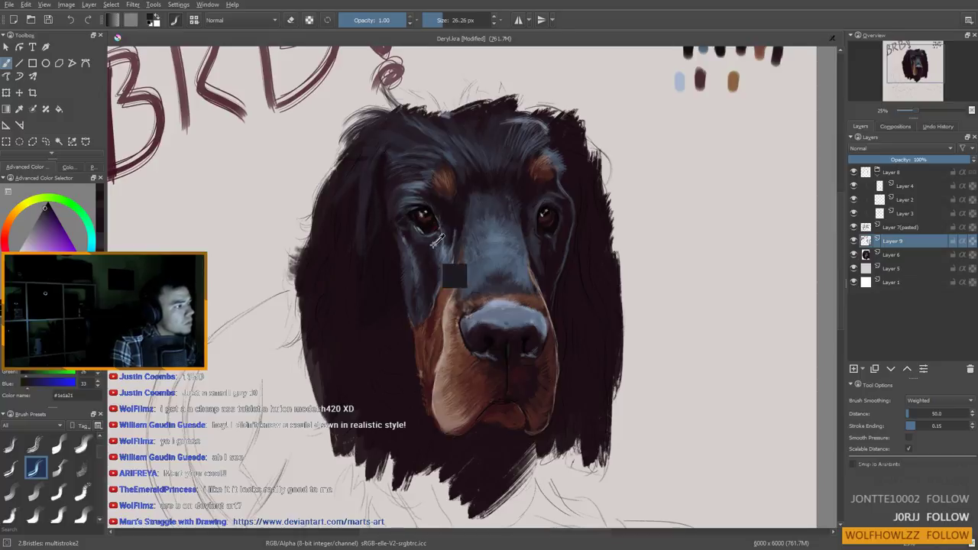
# Paint thin blue-grey #4a586c hair strands along the left-hand ear's inner edge and beside the cheek at about 31 to 33 px
pyautogui.keyDown('ctrl'); pyautogui.click(493, 280); pyautogui.keyUp('ctrl')
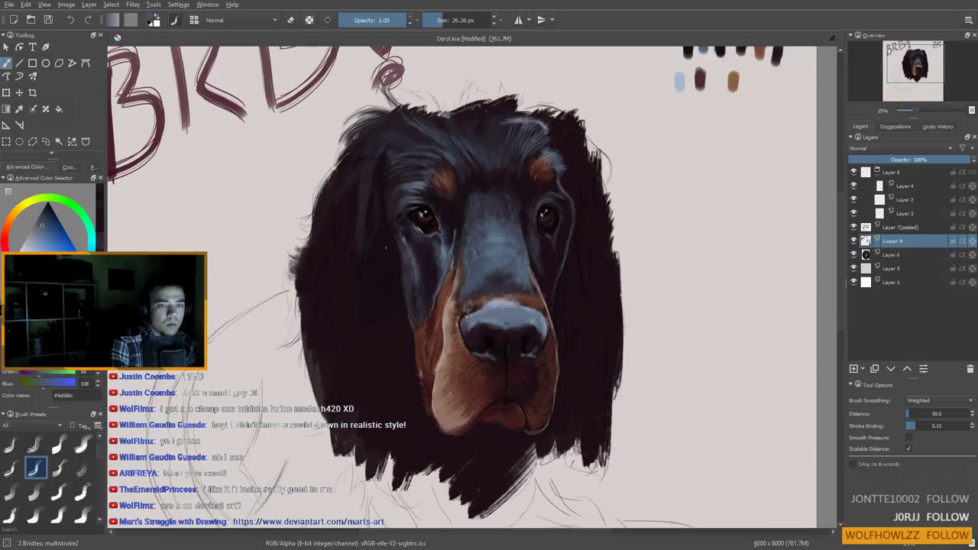
pyautogui.keyDown('shift'); pyautogui.moveTo(384, 265); pyautogui.dragTo(392, 268); pyautogui.keyUp('shift')
pyautogui.press('[')
pyautogui.press('[')
pyautogui.press('[')
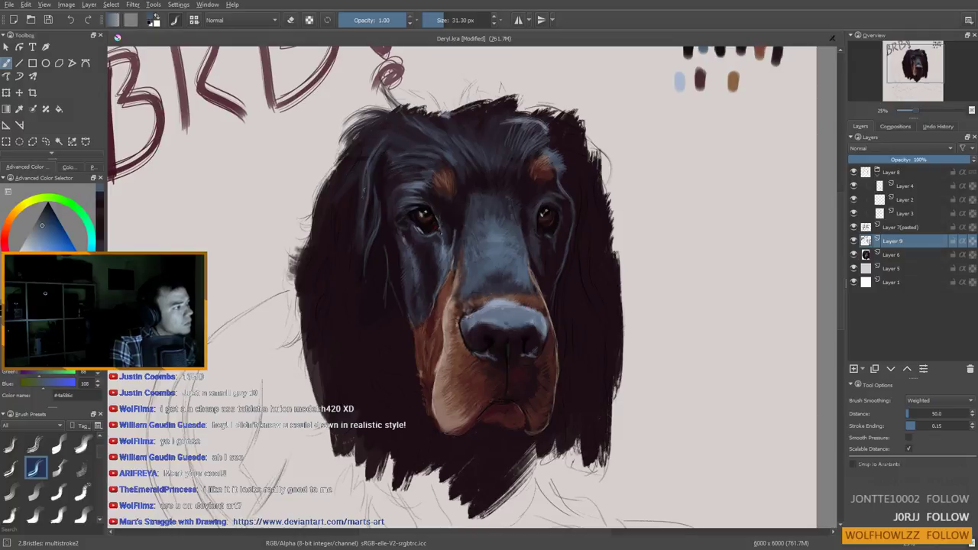
pyautogui.moveTo(366, 157); pyautogui.dragTo(363, 219)
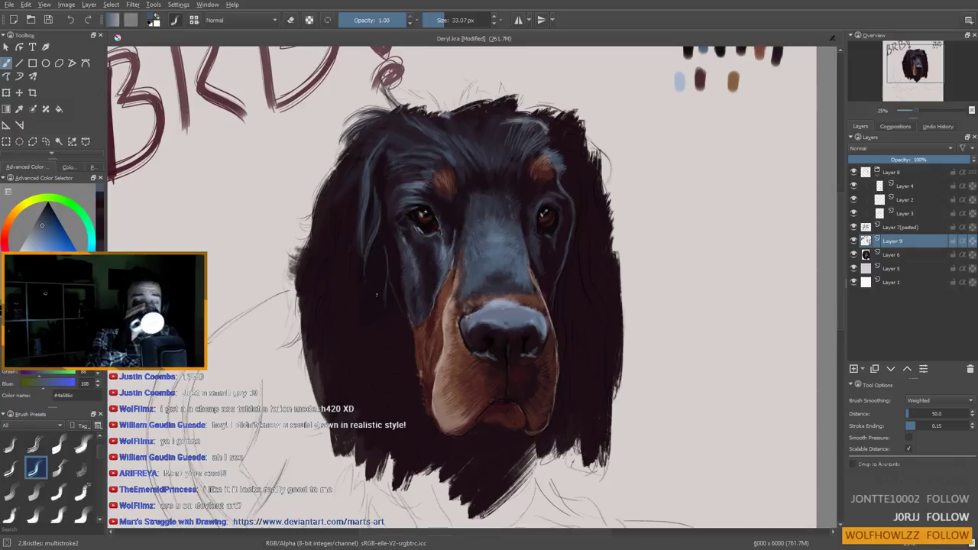
# Add broader wavy strands down the left-hand ear at 87.71 px with sampled blue-greys #43495a and #434d5f
pyautogui.keyDown('shift'); pyautogui.moveTo(368, 170); pyautogui.dragTo(395, 170); pyautogui.keyUp('shift')
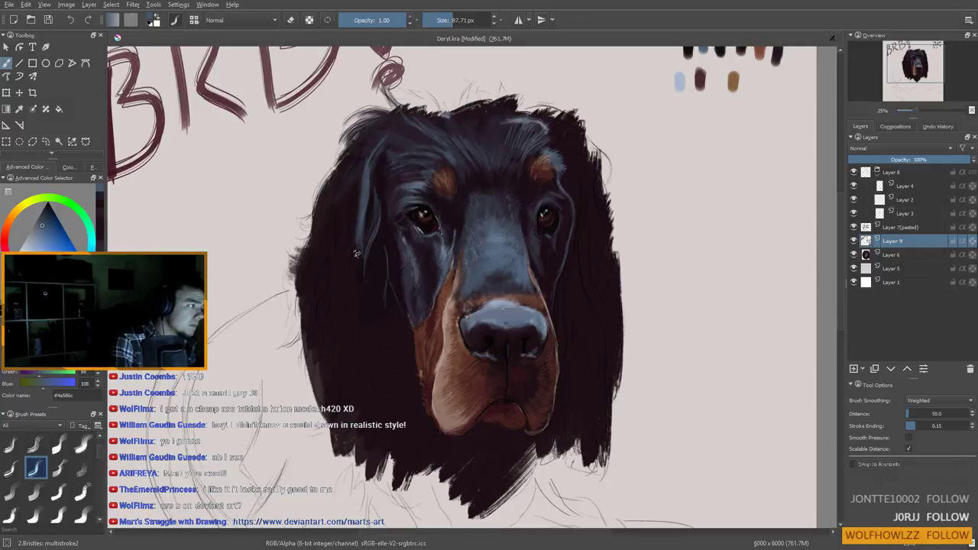
pyautogui.keyDown('ctrl'); pyautogui.click(373, 228); pyautogui.keyUp('ctrl')
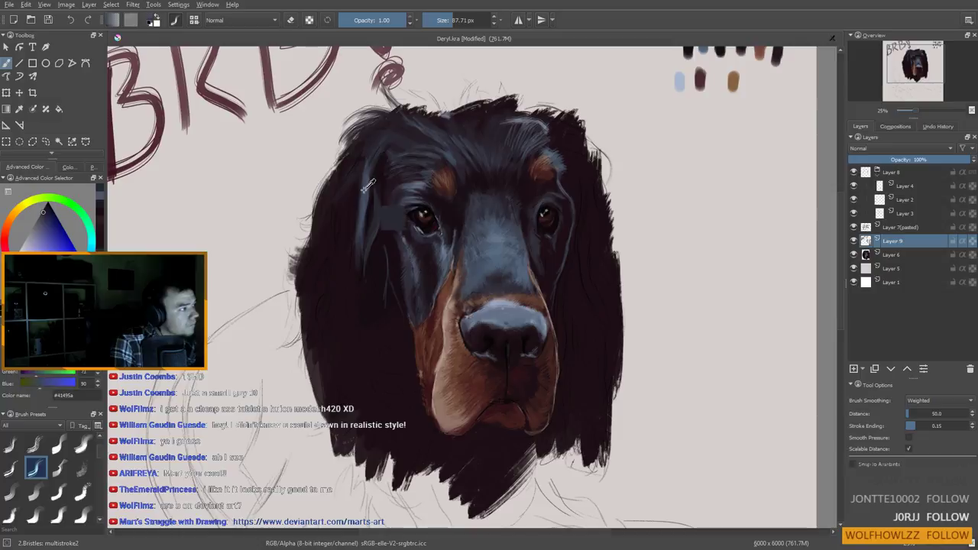
pyautogui.keyDown('ctrl'); pyautogui.click(394, 215); pyautogui.keyUp('ctrl')
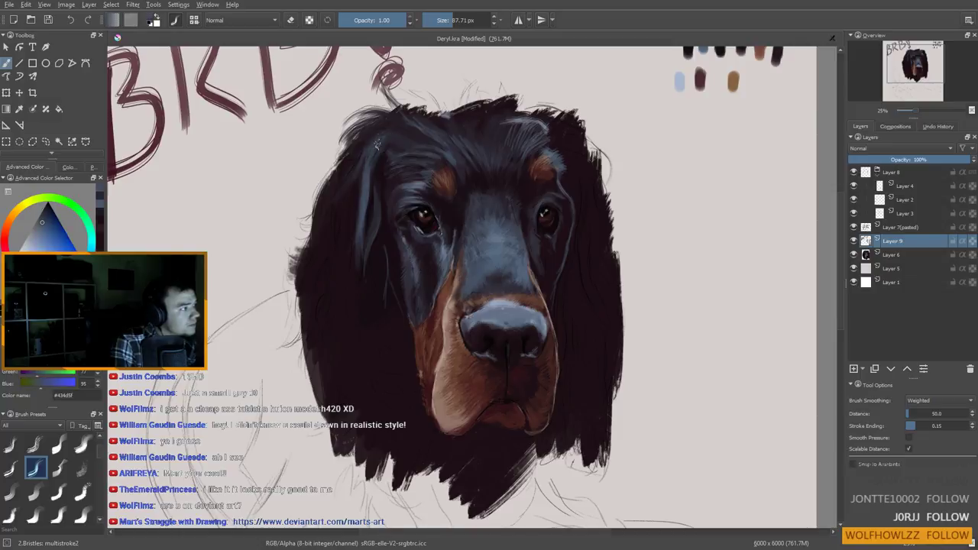
pyautogui.moveTo(352, 185); pyautogui.dragTo(349, 283)
# Blend the top of the left-hand ear into the forehead with sampled #241820, #3e4657, #241821 and #1e141b
pyautogui.keyDown('ctrl'); pyautogui.click(425, 200); pyautogui.keyUp('ctrl')
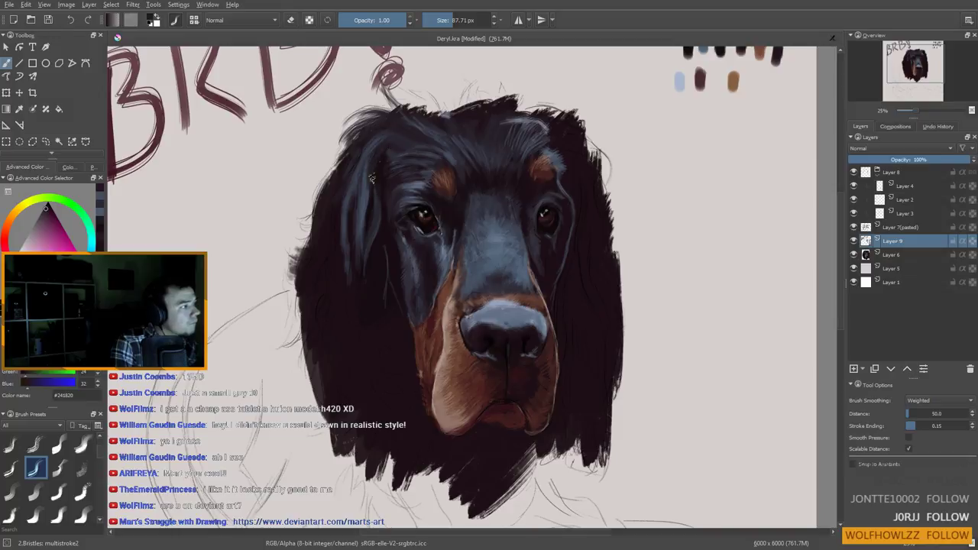
pyautogui.keyDown('ctrl'); pyautogui.click(385, 152); pyautogui.keyUp('ctrl')
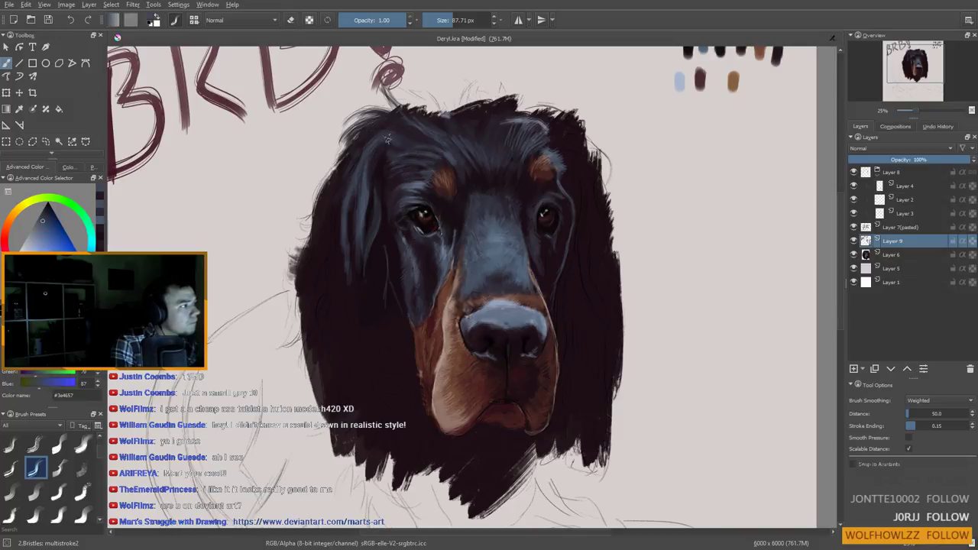
pyautogui.keyDown('ctrl'); pyautogui.click(380, 148); pyautogui.keyUp('ctrl')
pyautogui.keyDown('ctrl'); pyautogui.click(382, 146); pyautogui.keyUp('ctrl')
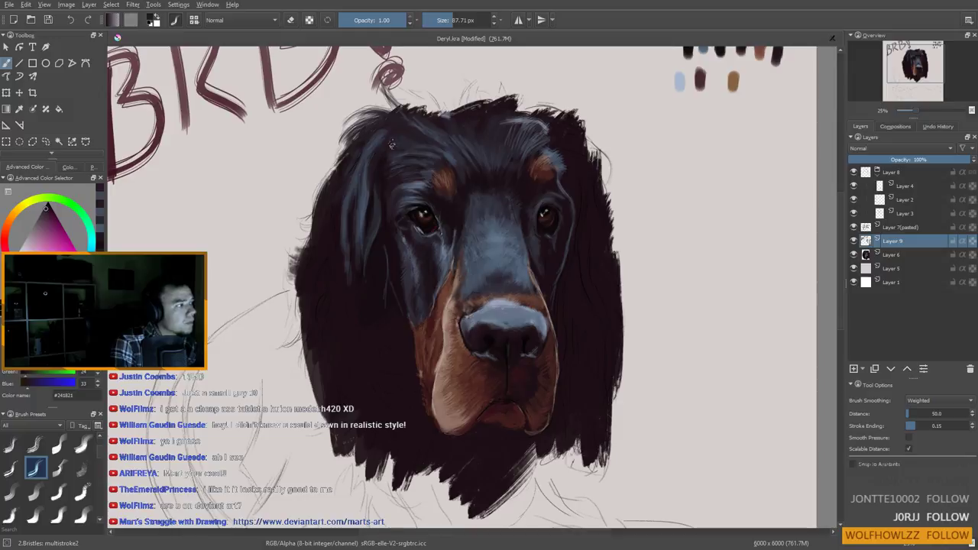
pyautogui.keyDown('ctrl'); pyautogui.click(389, 148); pyautogui.keyUp('ctrl')
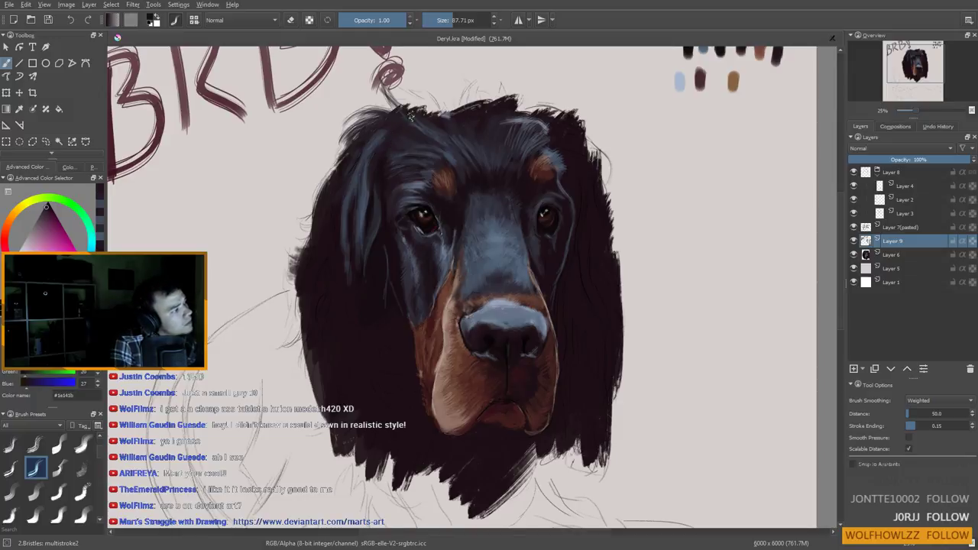
# Build up the crown fur above the left-hand brow and ear with sampled #2a252f, #3a3d4d and #3d4556
pyautogui.keyDown('ctrl'); pyautogui.click(411, 148); pyautogui.keyUp('ctrl')
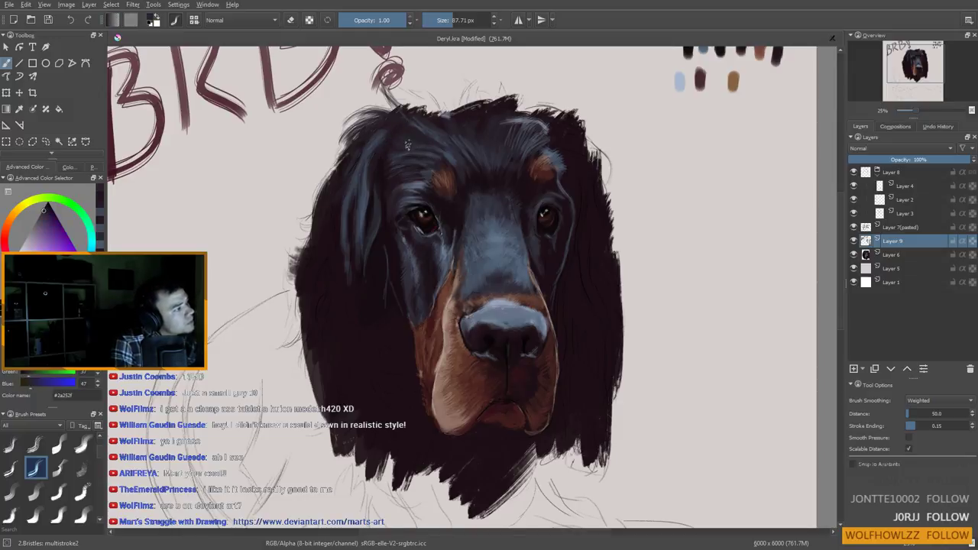
pyautogui.keyDown('ctrl'); pyautogui.click(441, 151); pyautogui.keyUp('ctrl')
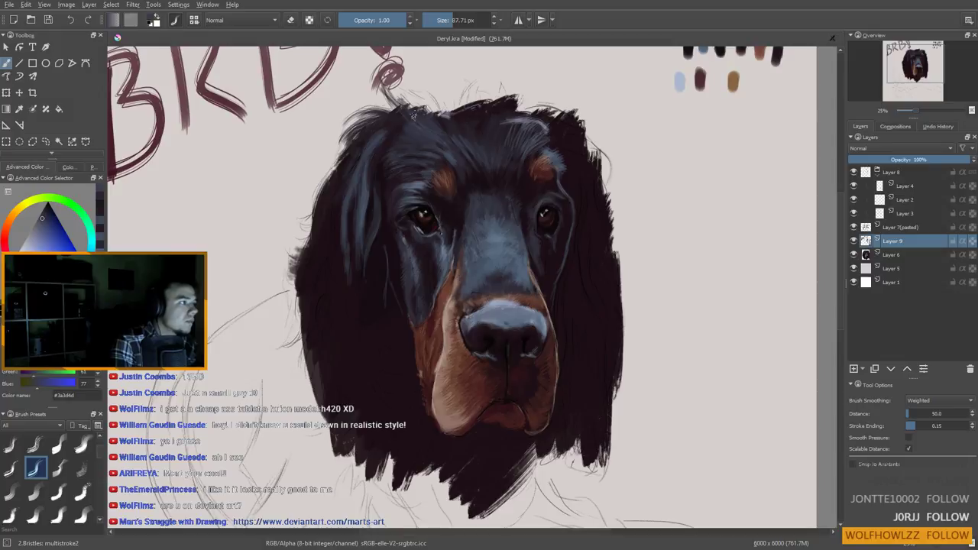
pyautogui.keyDown('ctrl'); pyautogui.click(374, 142); pyautogui.keyUp('ctrl')
pyautogui.keyDown('ctrl'); pyautogui.click(377, 133); pyautogui.keyUp('ctrl')
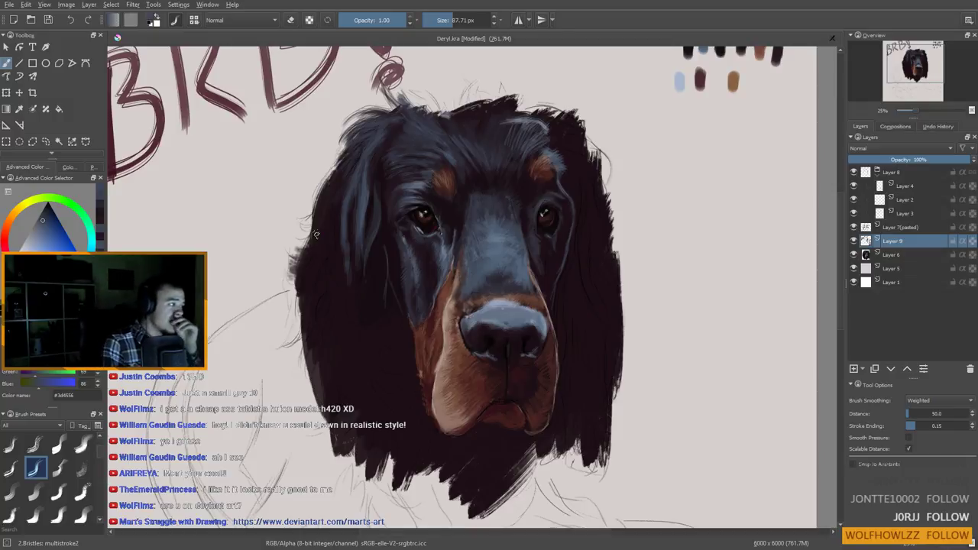
# Paint more #43495b strands down the outer part of the left-hand ear, then sample near-black #180c12 at 55.88 px for the gaps
pyautogui.keyDown('ctrl'); pyautogui.click(370, 183); pyautogui.keyUp('ctrl')
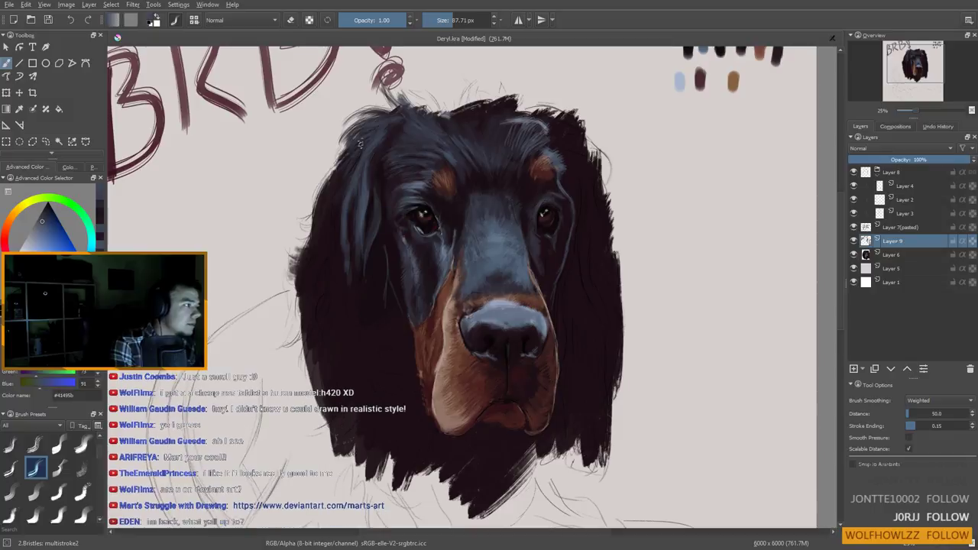
pyautogui.moveTo(344, 188)
pyautogui.mouseDown()
pyautogui.moveTo(331, 221)
pyautogui.moveTo(334, 267)
pyautogui.mouseUp()
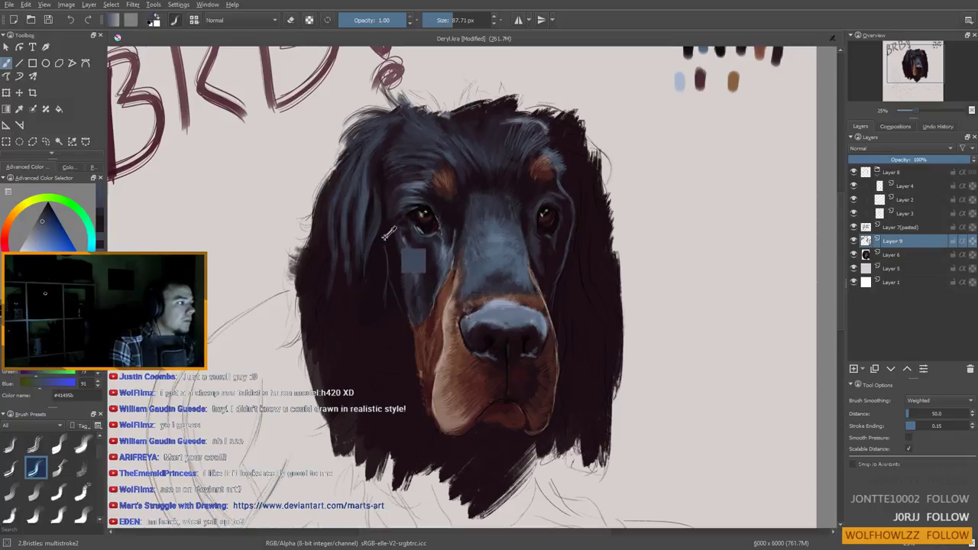
pyautogui.keyDown('ctrl'); pyautogui.click(402, 268); pyautogui.keyUp('ctrl')
pyautogui.keyDown('ctrl'); pyautogui.click(370, 219); pyautogui.keyUp('ctrl')
pyautogui.moveTo(368, 215); pyautogui.dragTo(353, 214)
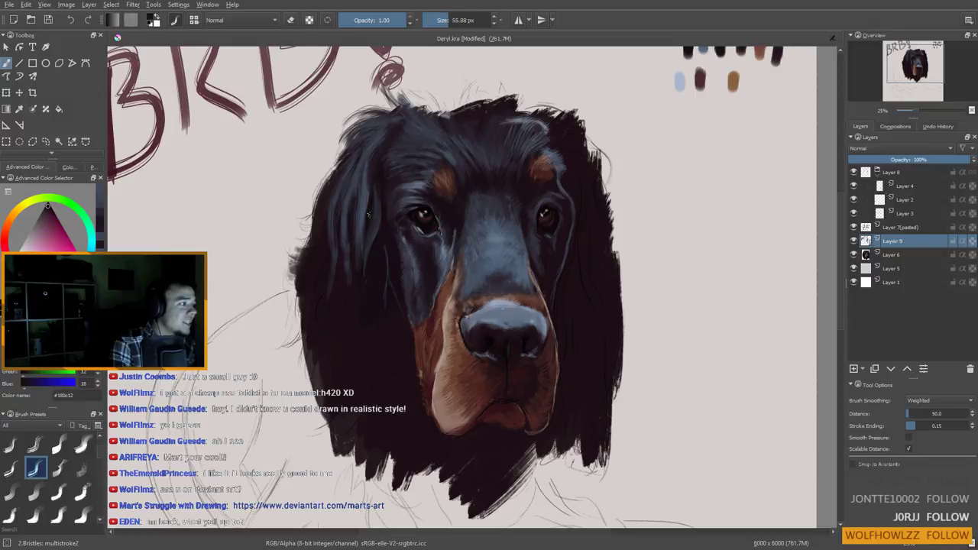
# Deepen the gaps in the left-hand ear with sampled #0d060a at 46.51 px, then add #383b4a strands along its outer side at 76.18 px
pyautogui.keyDown('ctrl'); pyautogui.click(375, 212); pyautogui.keyUp('ctrl')
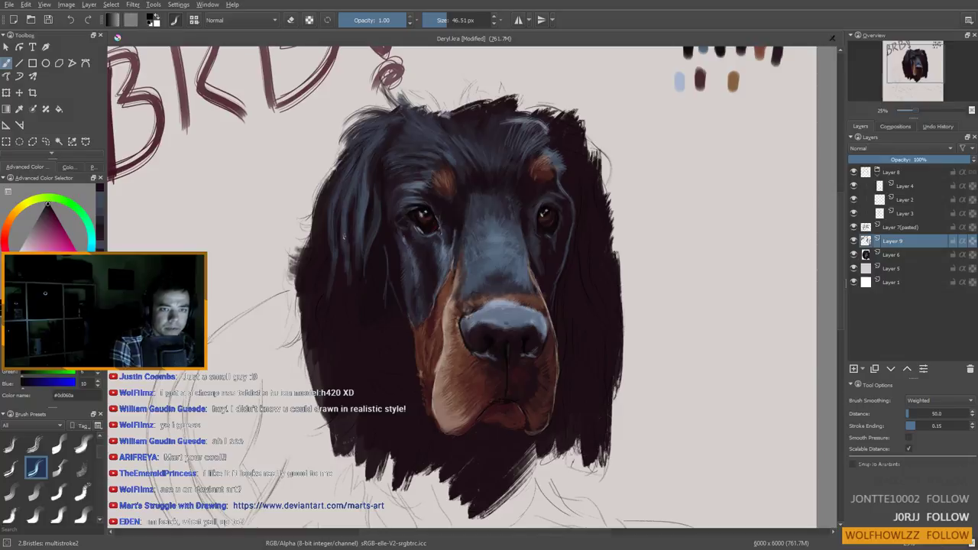
pyautogui.keyDown('ctrl'); pyautogui.click(361, 206); pyautogui.keyUp('ctrl')
pyautogui.moveTo(361, 200)
pyautogui.mouseDown()
pyautogui.moveTo(376, 199)
pyautogui.moveTo(353, 217)
pyautogui.mouseUp()
pyautogui.keyDown('ctrl'); pyautogui.click(340, 210); pyautogui.keyUp('ctrl')
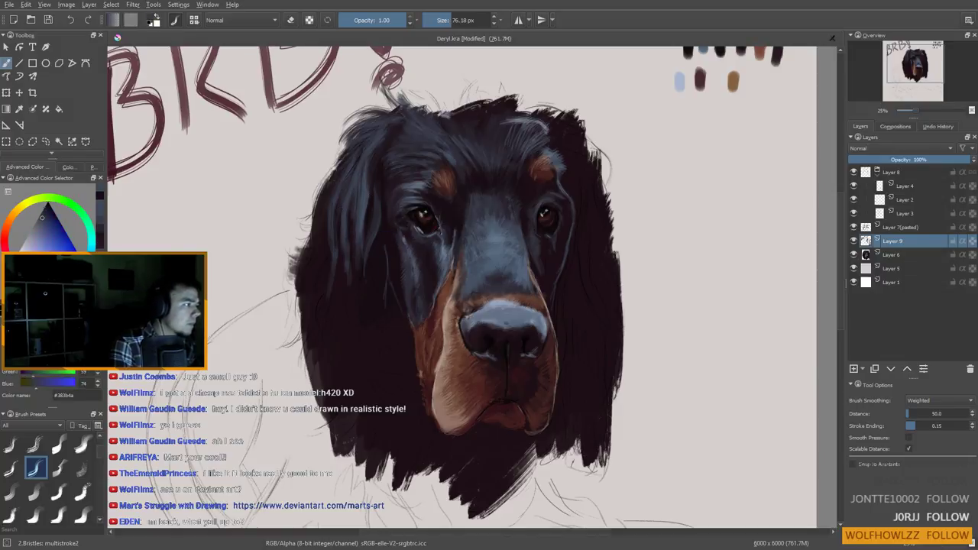
pyautogui.moveTo(340, 167); pyautogui.dragTo(319, 200)
# Separate the left-hand ear's locks with sampled #1d0f15 at 76.18 px and paint #333340 strands at its outer edge at 46.59 px
pyautogui.keyDown('ctrl'); pyautogui.click(324, 231); pyautogui.keyUp('ctrl')
pyautogui.moveTo(339, 166)
pyautogui.mouseDown()
pyautogui.moveTo(314, 211)
pyautogui.moveTo(329, 266)
pyautogui.mouseUp()
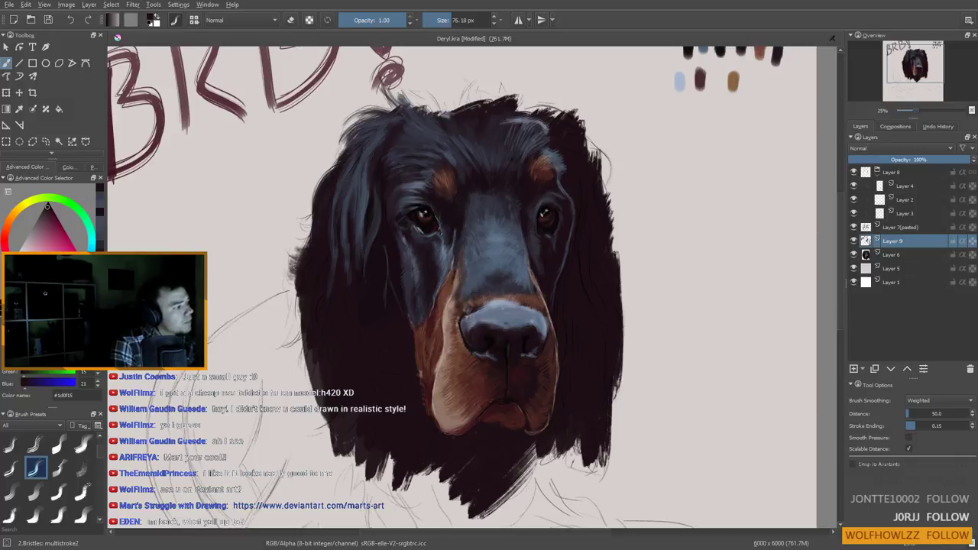
pyautogui.moveTo(366, 260); pyautogui.dragTo(372, 230)
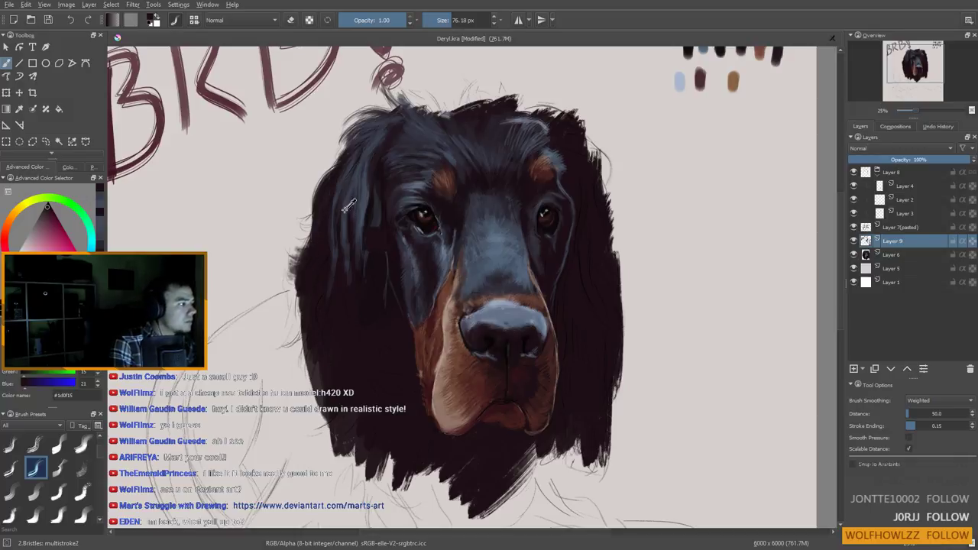
pyautogui.keyDown('ctrl'); pyautogui.click(340, 208); pyautogui.keyUp('ctrl')
pyautogui.moveTo(337, 178); pyautogui.dragTo(322, 178)
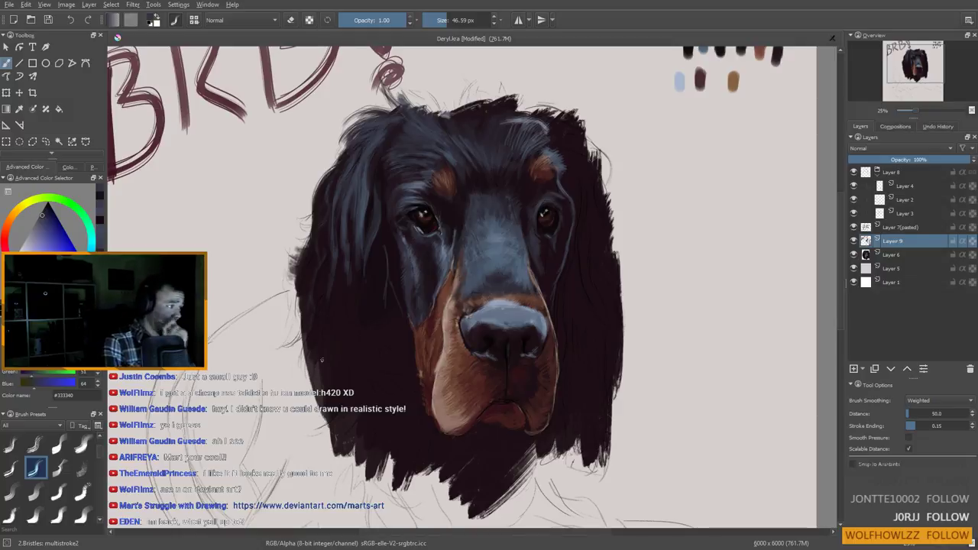
# Build up the crown fur beside the left-hand ear with sampled #32313f, #261e26, #373948 and #29232d, reducing the brush from 46.59 to 7.92 px
pyautogui.moveTo(425, 125)
pyautogui.mouseDown()
pyautogui.moveTo(431, 157)
pyautogui.moveTo(470, 176)
pyautogui.mouseUp()
pyautogui.keyDown('ctrl'); pyautogui.click(463, 180); pyautogui.keyUp('ctrl')
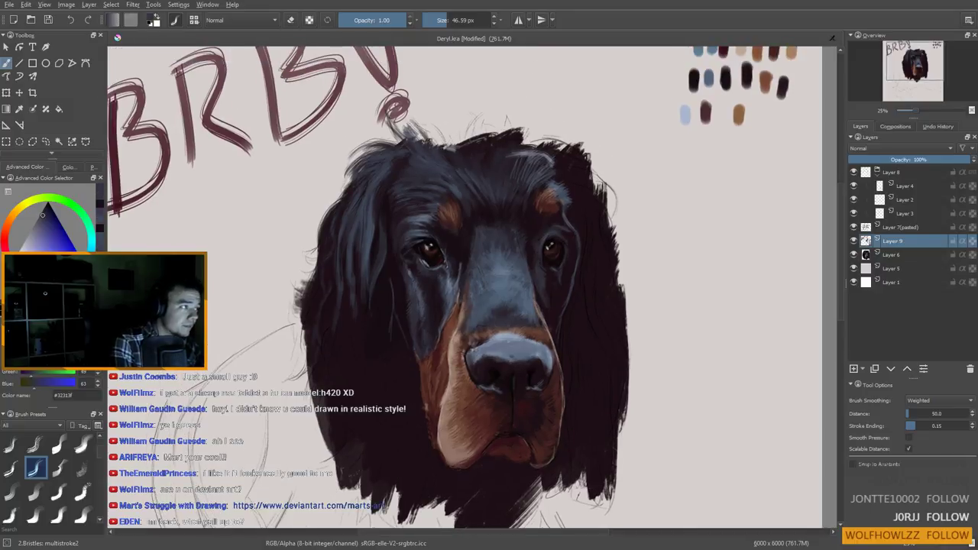
pyautogui.moveTo(428, 139); pyautogui.dragTo(455, 160)
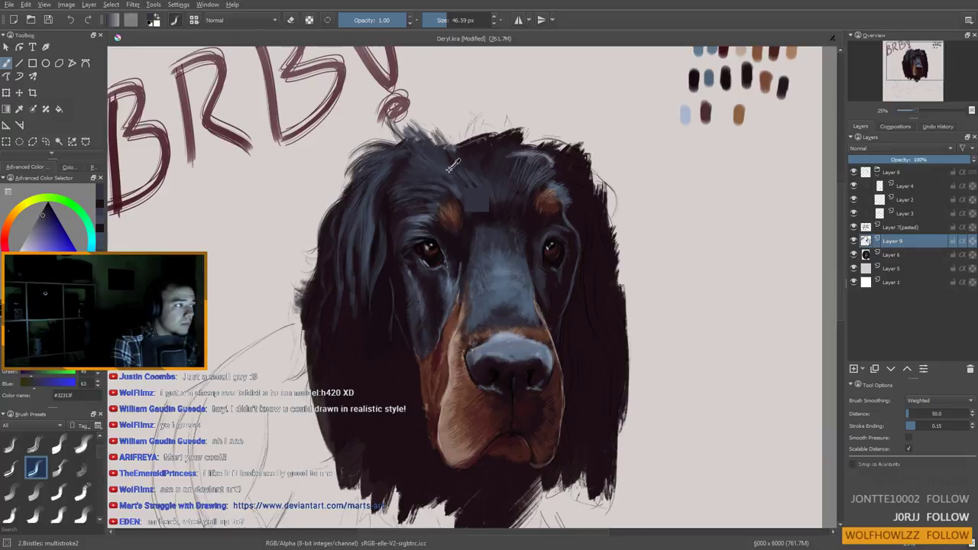
pyautogui.keyDown('ctrl'); pyautogui.click(458, 150); pyautogui.keyUp('ctrl')
pyautogui.moveTo(451, 159); pyautogui.dragTo(439, 157)
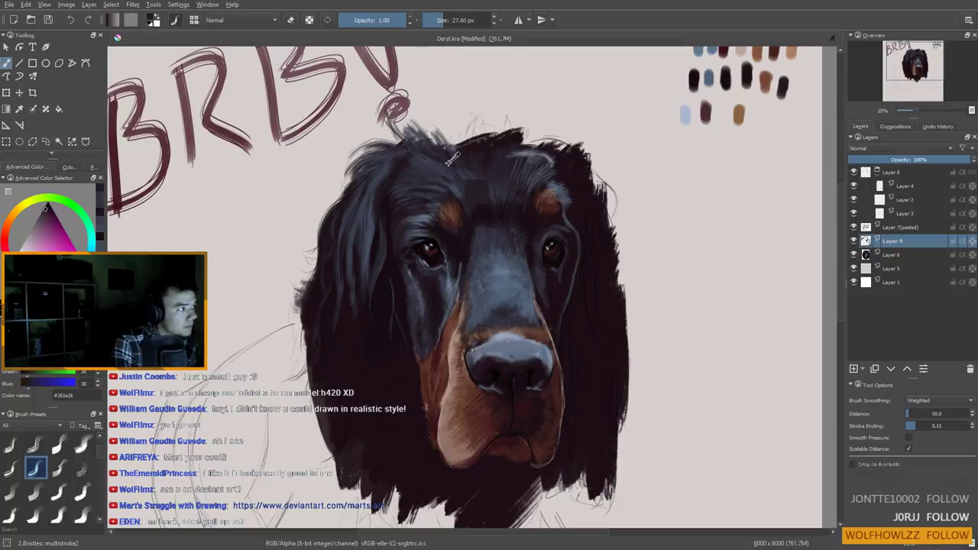
pyautogui.keyDown('ctrl'); pyautogui.click(440, 161); pyautogui.keyUp('ctrl')
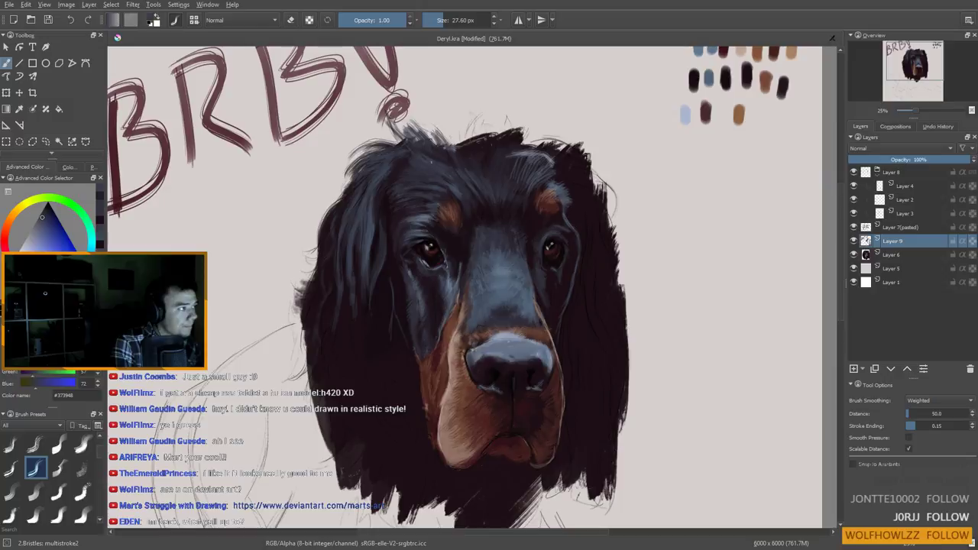
pyautogui.keyDown('ctrl'); pyautogui.click(471, 191); pyautogui.keyUp('ctrl')
pyautogui.moveTo(471, 188); pyautogui.dragTo(461, 188)
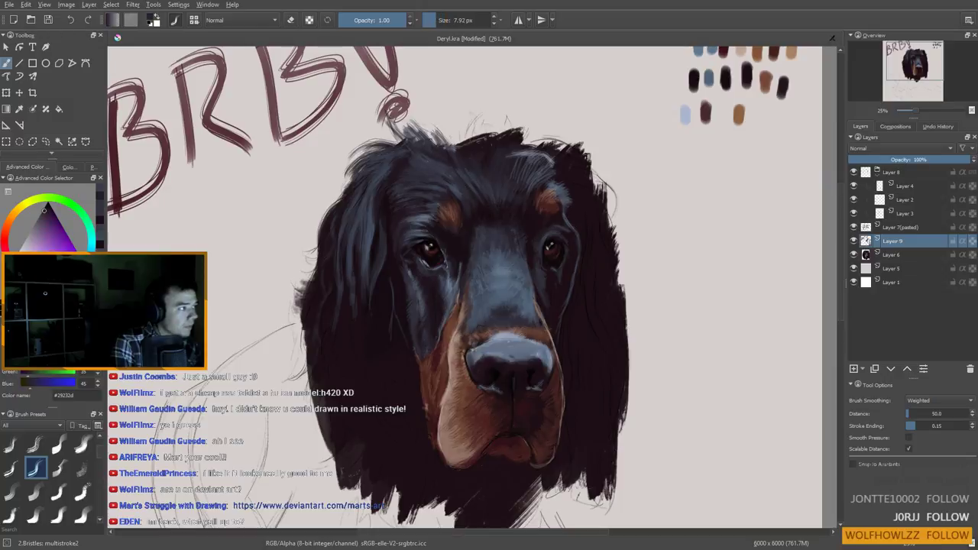
# Mirror the view horizontally and refine the forehead fur between the tan brow spots with sampled #2b2630, #485364 and #251c25 at 17.46 px
pyautogui.press('m')
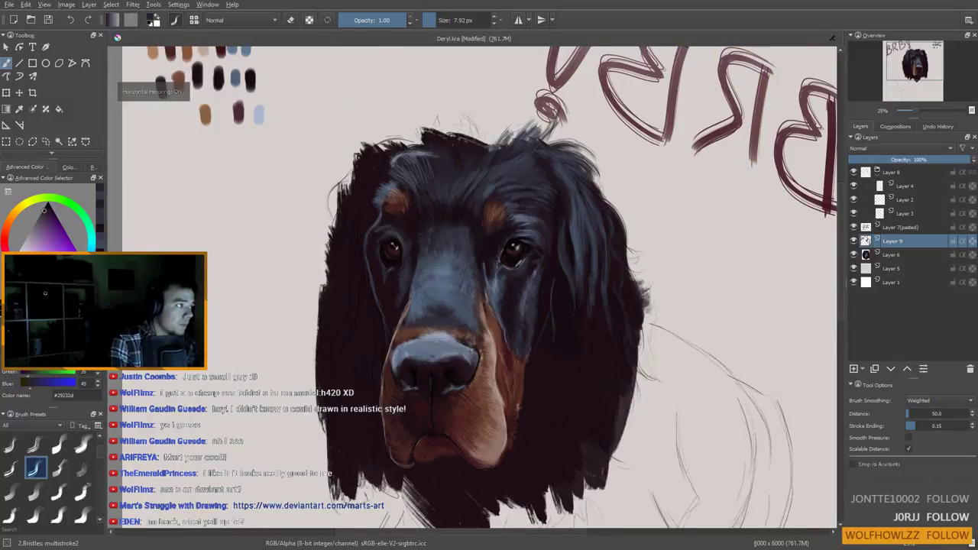
pyautogui.moveTo(503, 184); pyautogui.dragTo(499, 167)
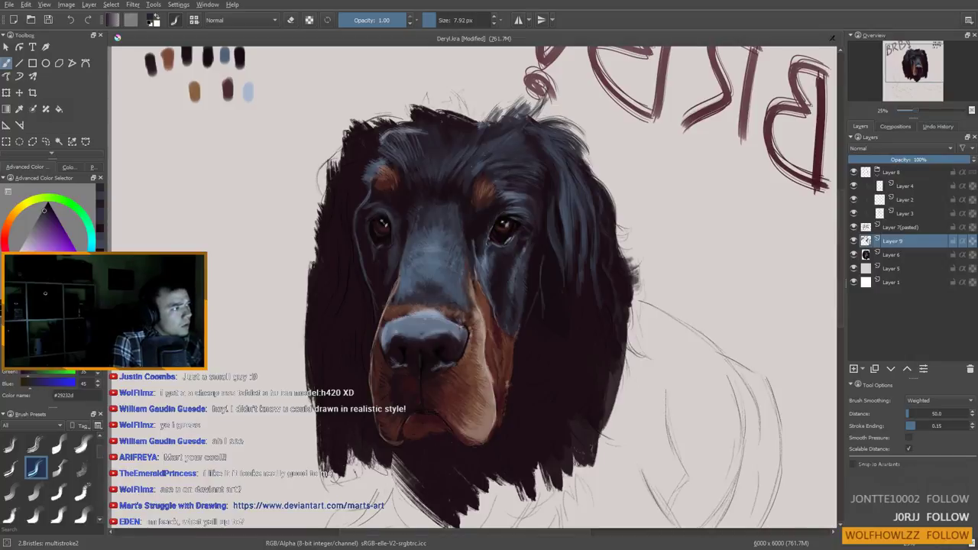
pyautogui.keyDown('ctrl'); pyautogui.click(494, 134); pyautogui.keyUp('ctrl')
pyautogui.moveTo(494, 134); pyautogui.dragTo(499, 133)
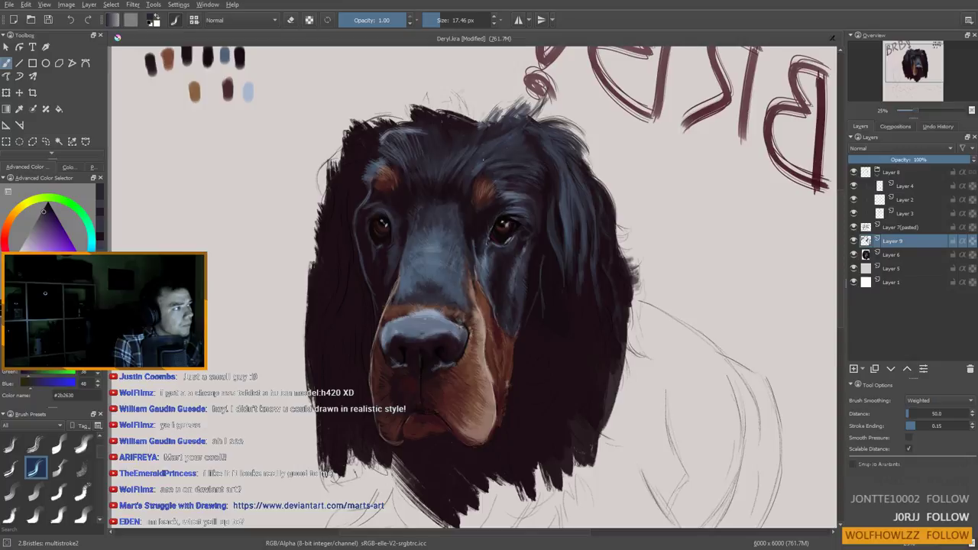
pyautogui.keyDown('ctrl'); pyautogui.click(475, 162); pyautogui.keyUp('ctrl')
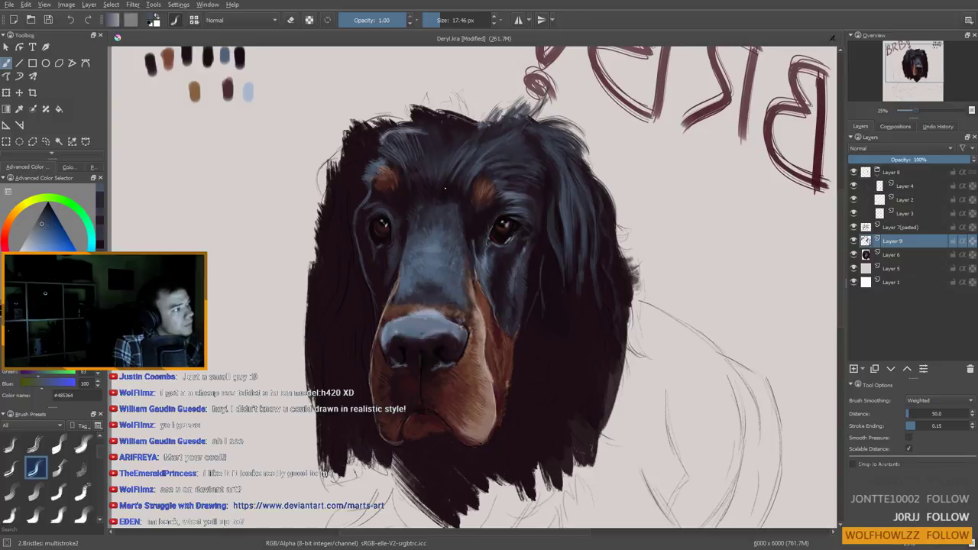
pyautogui.keyDown('ctrl'); pyautogui.click(401, 210); pyautogui.keyUp('ctrl')
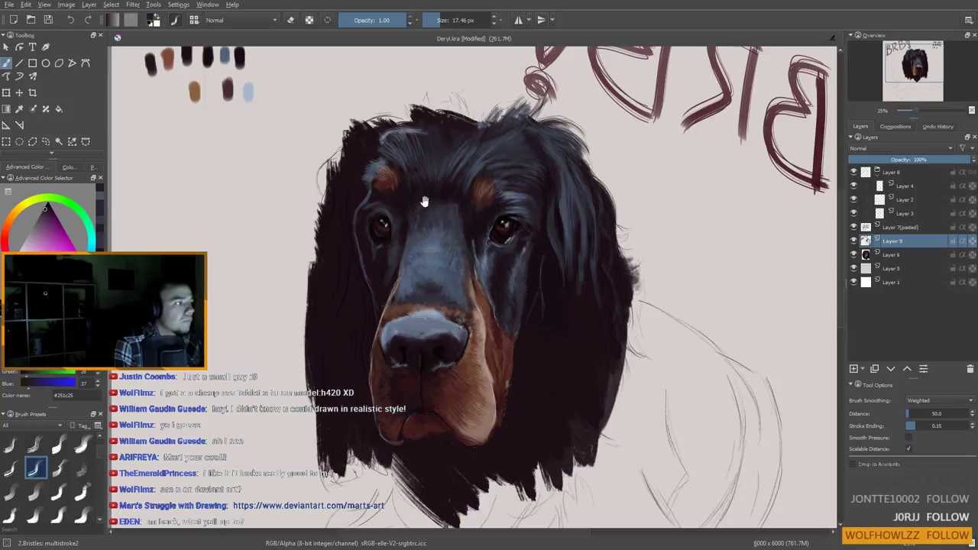
# Blend the forehead into the side of the nose bridge by the right-hand eye with sampled #475062, #343542, #180e13 and #373946
pyautogui.moveTo(408, 212); pyautogui.dragTo(390, 225)
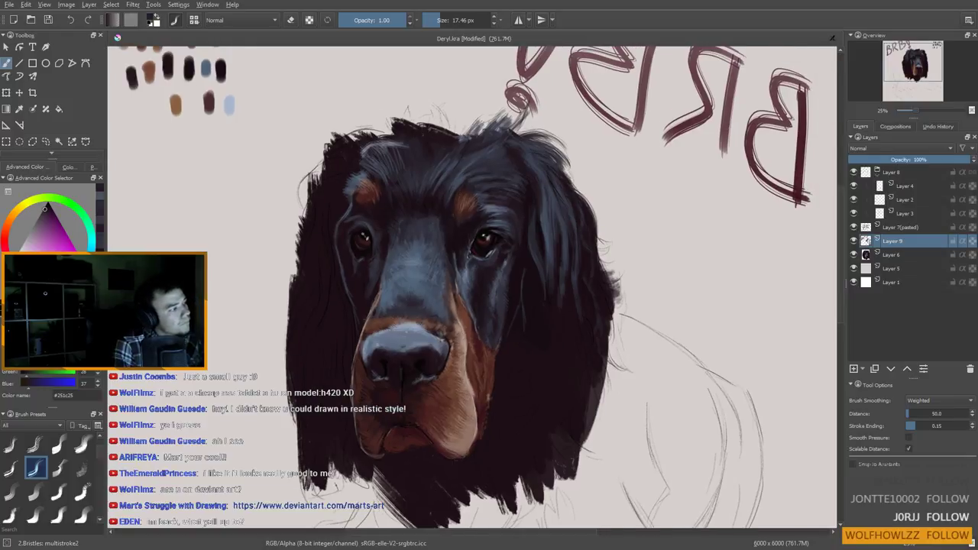
pyautogui.keyDown('ctrl'); pyautogui.click(461, 180); pyautogui.keyUp('ctrl')
pyautogui.moveTo(462, 183)
pyautogui.mouseDown()
pyautogui.moveTo(457, 196)
pyautogui.moveTo(437, 199)
pyautogui.mouseUp()
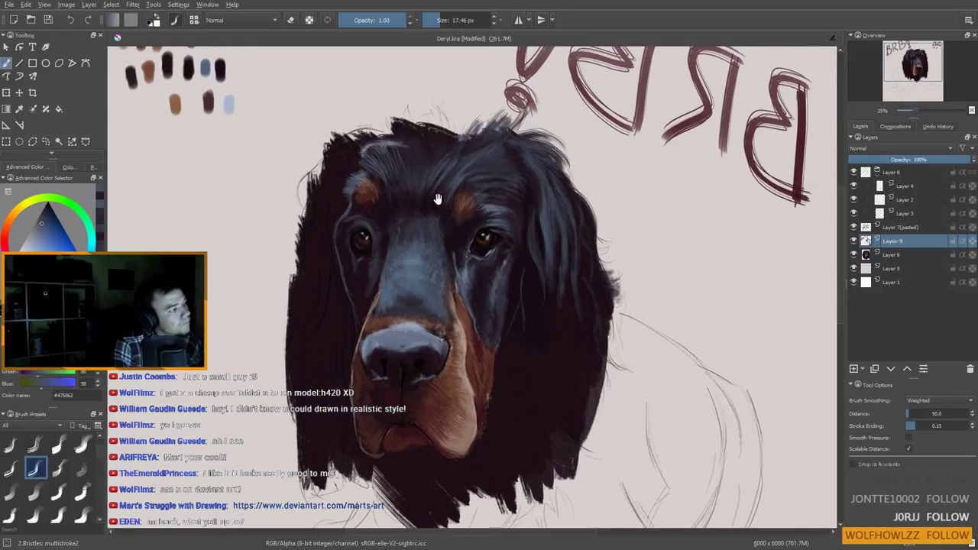
pyautogui.moveTo(441, 238); pyautogui.dragTo(441, 200)
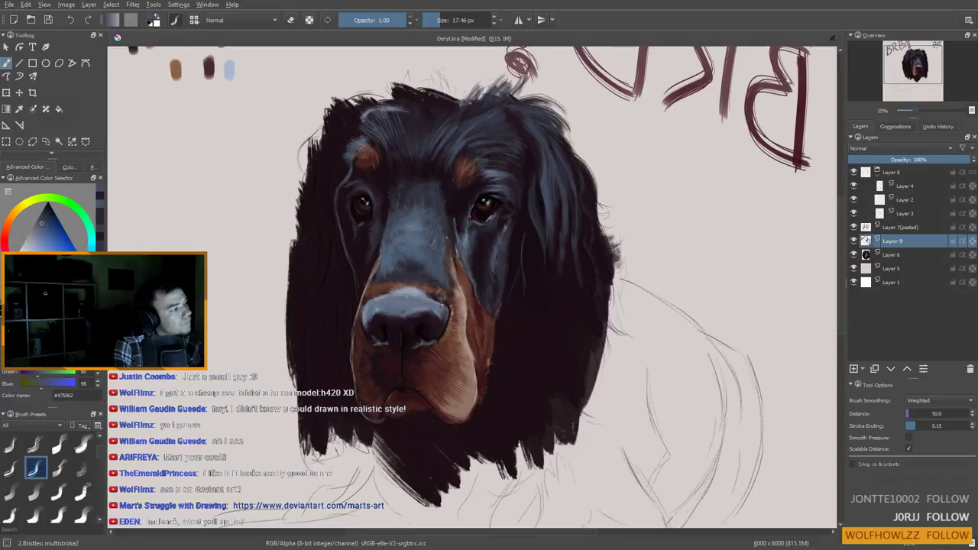
pyautogui.keyDown('ctrl'); pyautogui.click(444, 219); pyautogui.keyUp('ctrl')
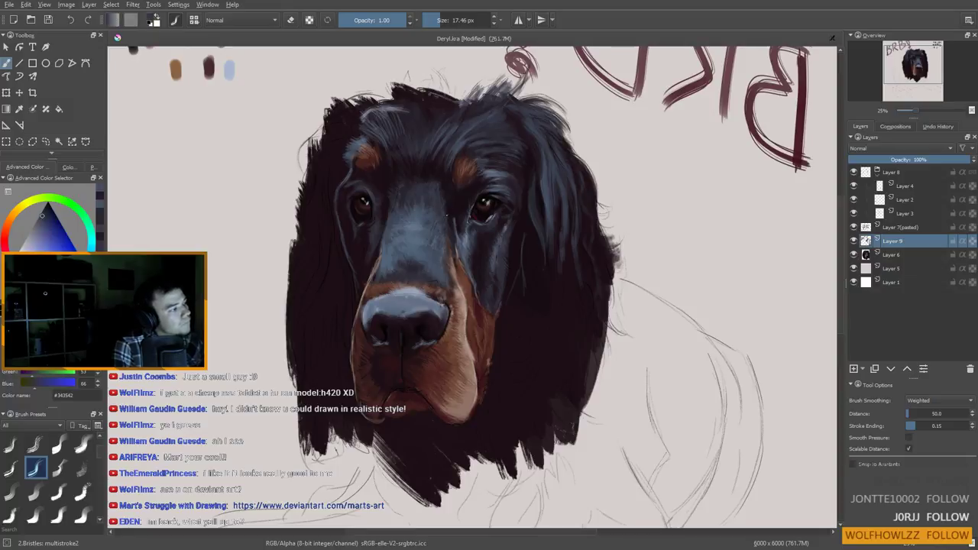
pyautogui.keyDown('ctrl'); pyautogui.click(451, 205); pyautogui.keyUp('ctrl')
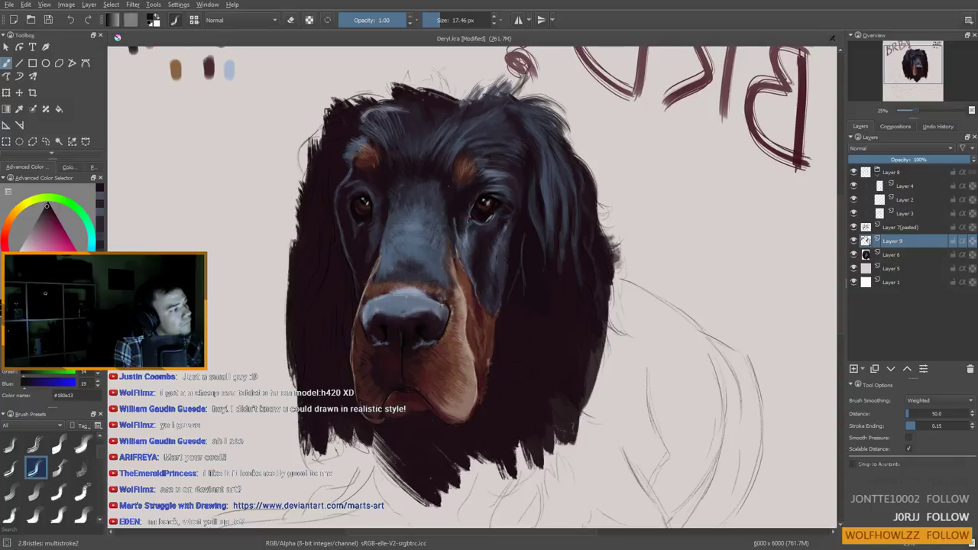
pyautogui.keyDown('ctrl'); pyautogui.click(411, 235); pyautogui.keyUp('ctrl')
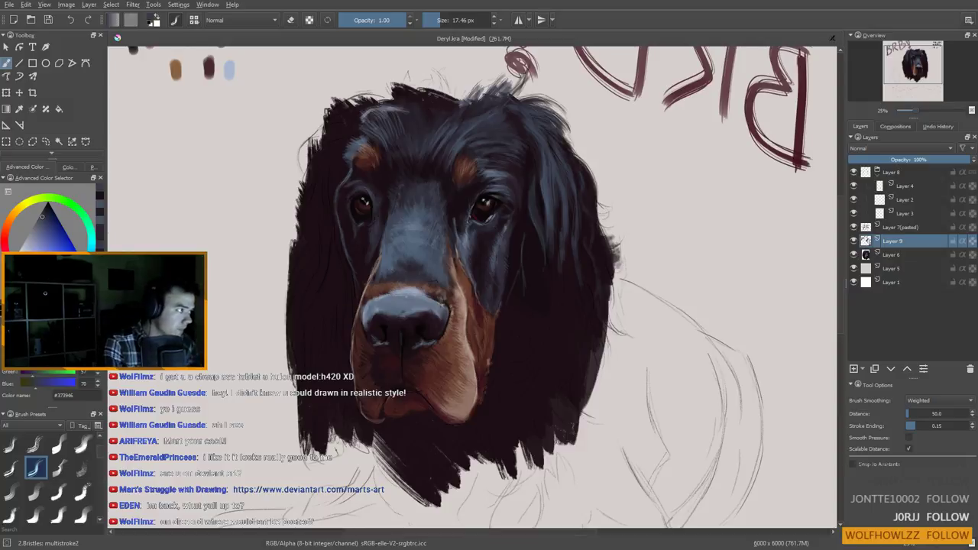
pyautogui.press('super')
pyautogui.press('Escape')
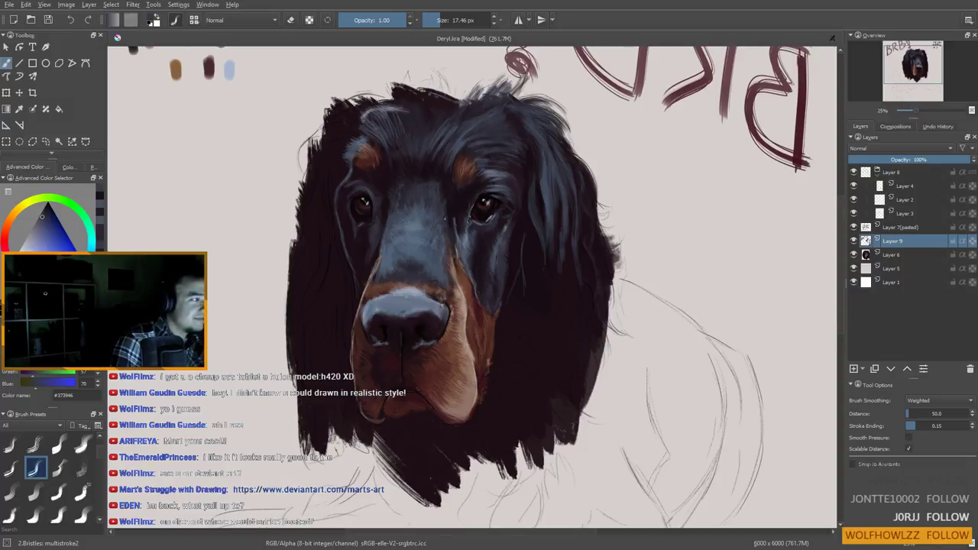
# Refine the upper nose bridge between the eyes with sampled dark tones #1a1015 and #231c24 at 17.46 px
pyautogui.keyDown('ctrl'); pyautogui.click(452, 204); pyautogui.keyUp('ctrl')
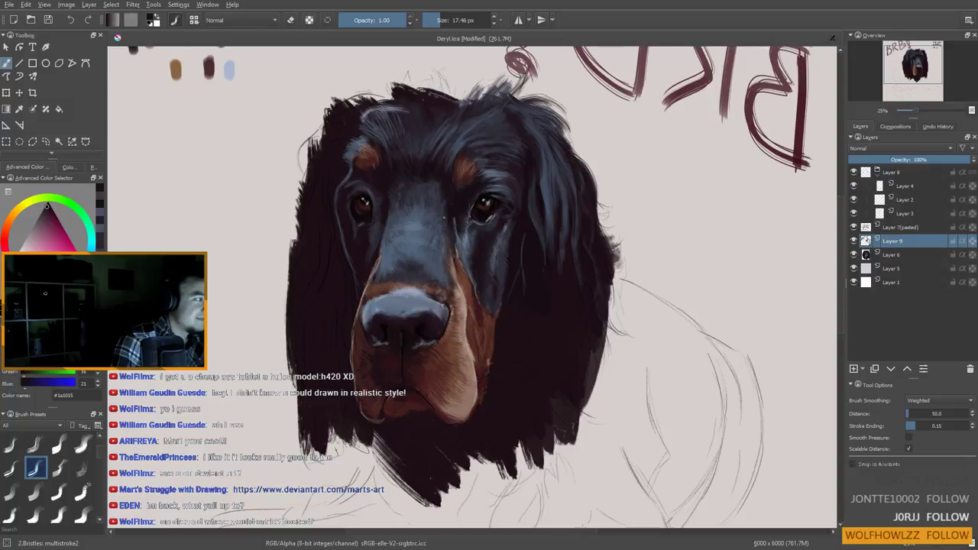
pyautogui.keyDown('ctrl'); pyautogui.click(453, 230); pyautogui.keyUp('ctrl')
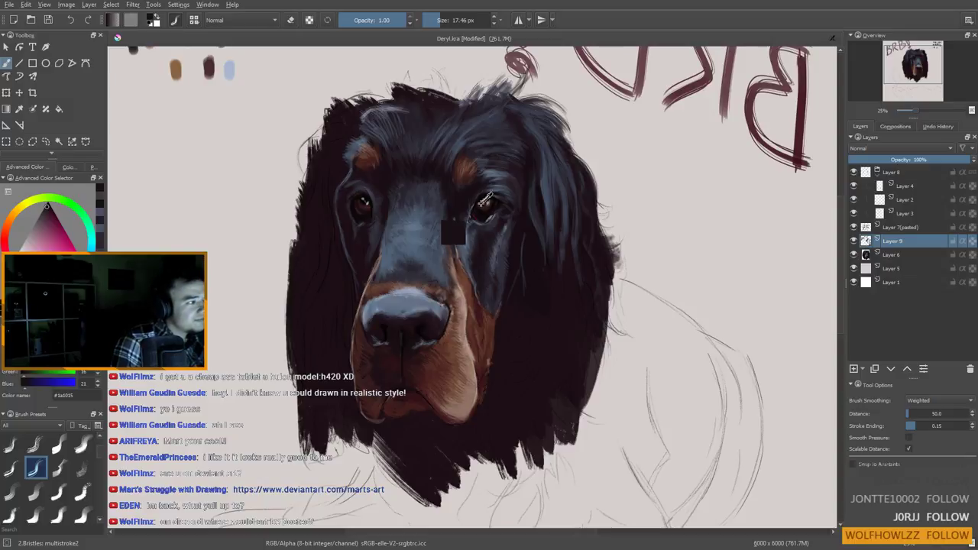
pyautogui.keyDown('ctrl'); pyautogui.click(432, 183); pyautogui.keyUp('ctrl')
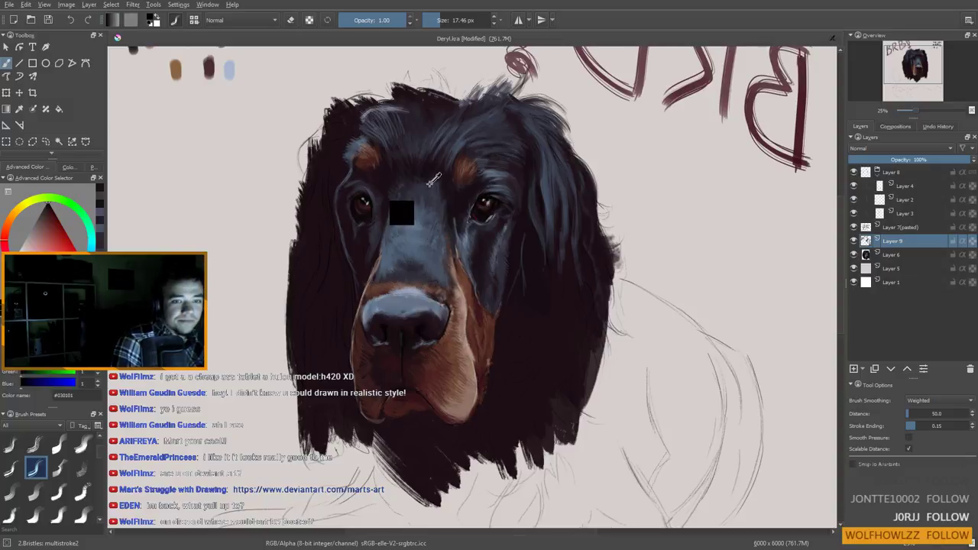
pyautogui.moveTo(406, 177); pyautogui.dragTo(450, 192)
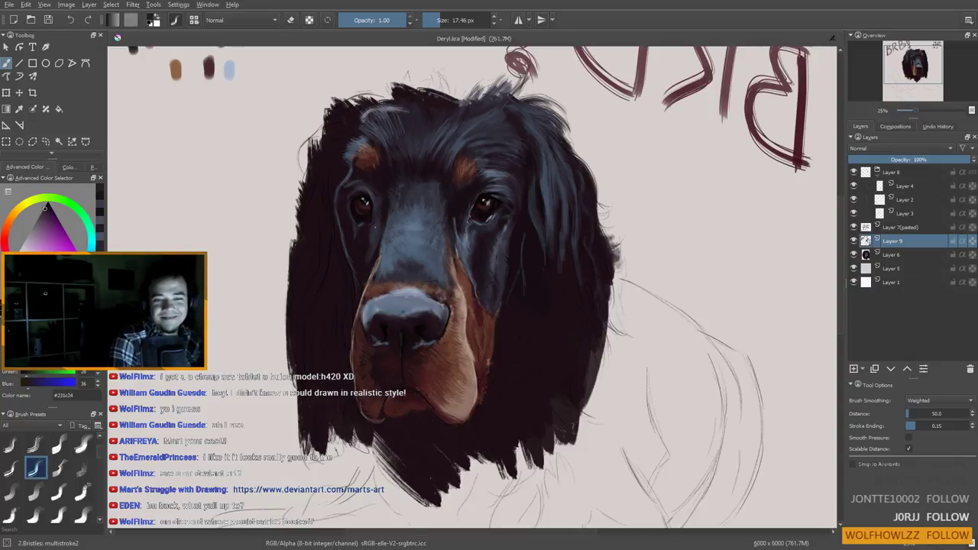
# Darken the inner corner of the left-hand eye and the adjoining bridge edge with sampled #130b0e, #211a21 and #170d12 at 38.57 px
pyautogui.keyDown('ctrl'); pyautogui.click(477, 217); pyautogui.keyUp('ctrl')
pyautogui.moveTo(382, 196); pyautogui.dragTo(390, 202)
pyautogui.keyDown('ctrl'); pyautogui.click(392, 195); pyautogui.keyUp('ctrl')
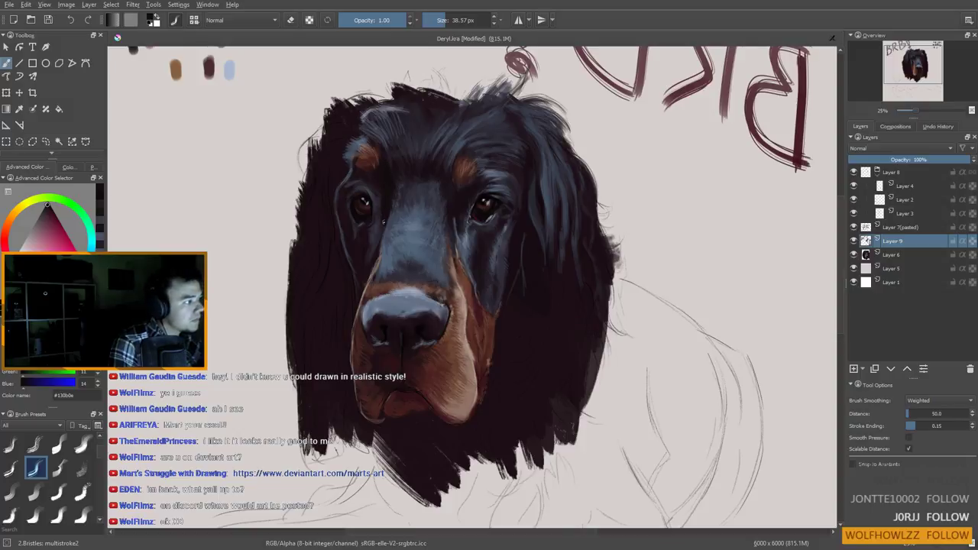
pyautogui.keyDown('ctrl'); pyautogui.click(379, 229); pyautogui.keyUp('ctrl')
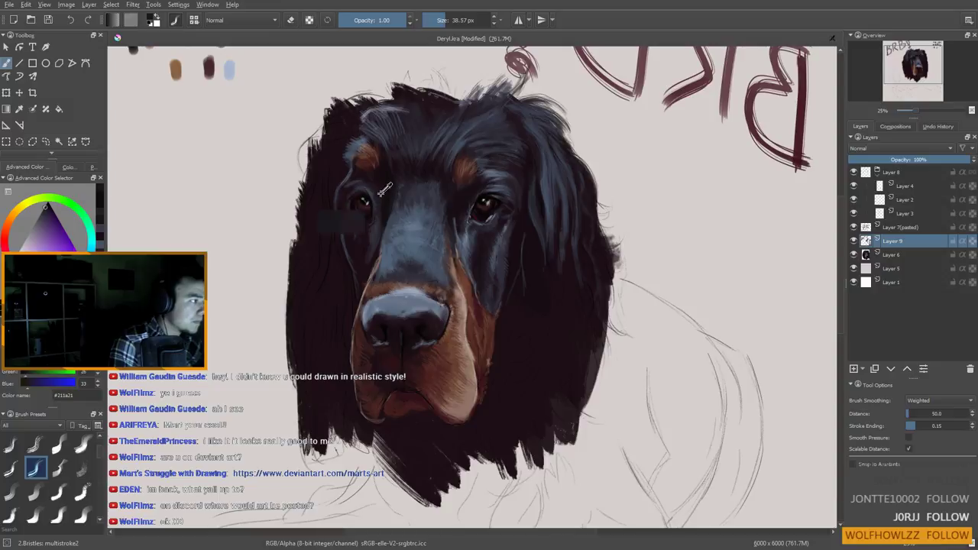
pyautogui.keyDown('ctrl'); pyautogui.click(374, 183); pyautogui.keyUp('ctrl')
pyautogui.keyDown('ctrl'); pyautogui.click(371, 183); pyautogui.keyUp('ctrl')
pyautogui.keyDown('ctrl'); pyautogui.click(379, 188); pyautogui.keyUp('ctrl')
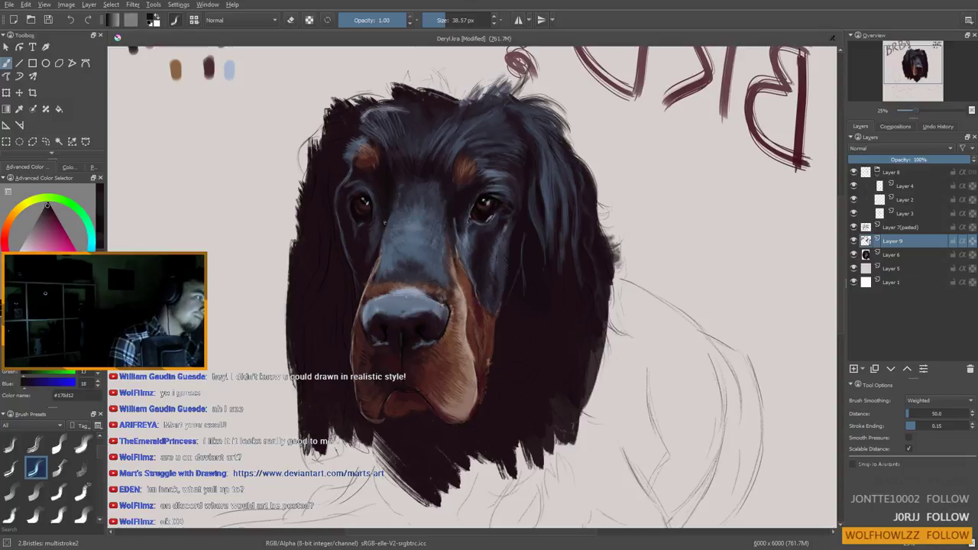
# Turn off view mirroring and touch up the area between the eyes with sampled #1a1016 and #495465 at 43.99 px
pyautogui.press('m')
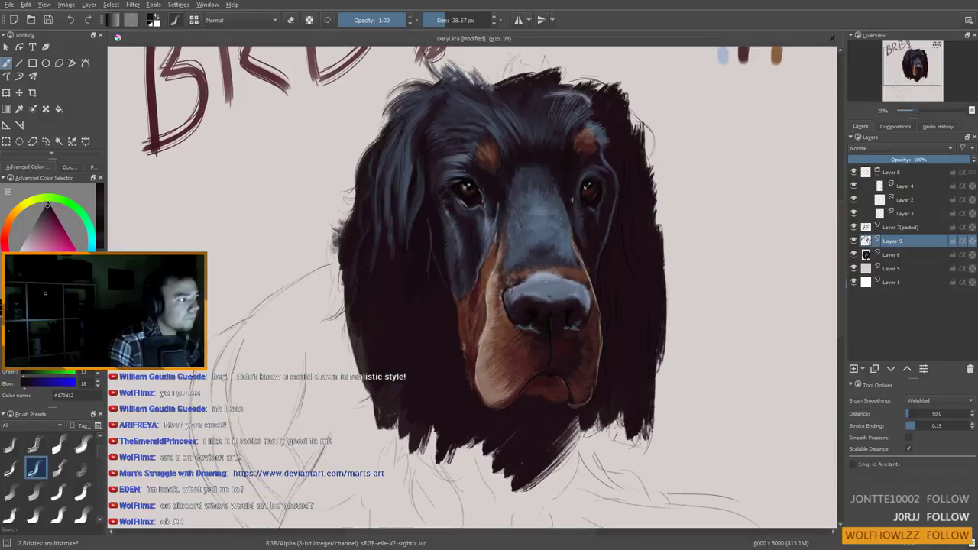
pyautogui.scroll(-4, 548, 167)
pyautogui.scroll(2, 572, 219)
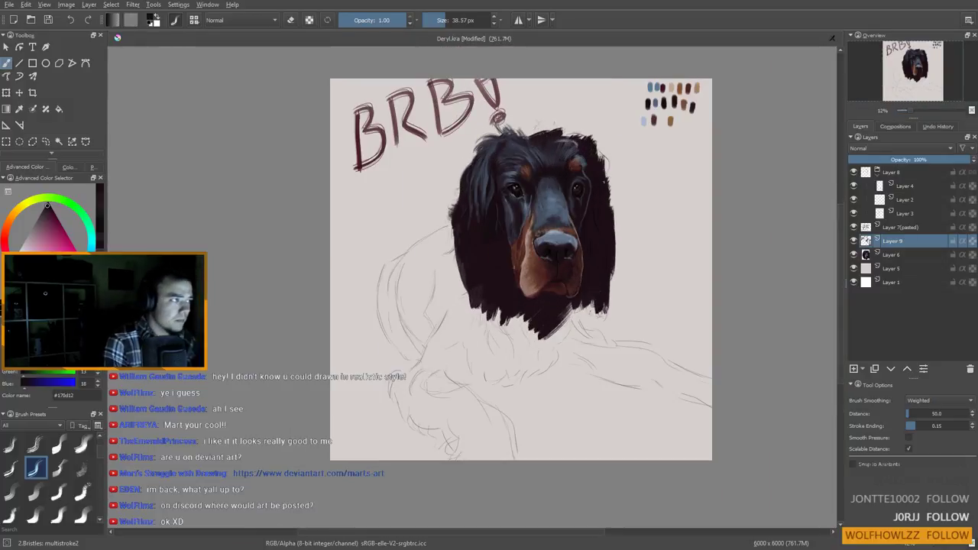
pyautogui.keyDown('ctrl'); pyautogui.click(536, 183); pyautogui.keyUp('ctrl')
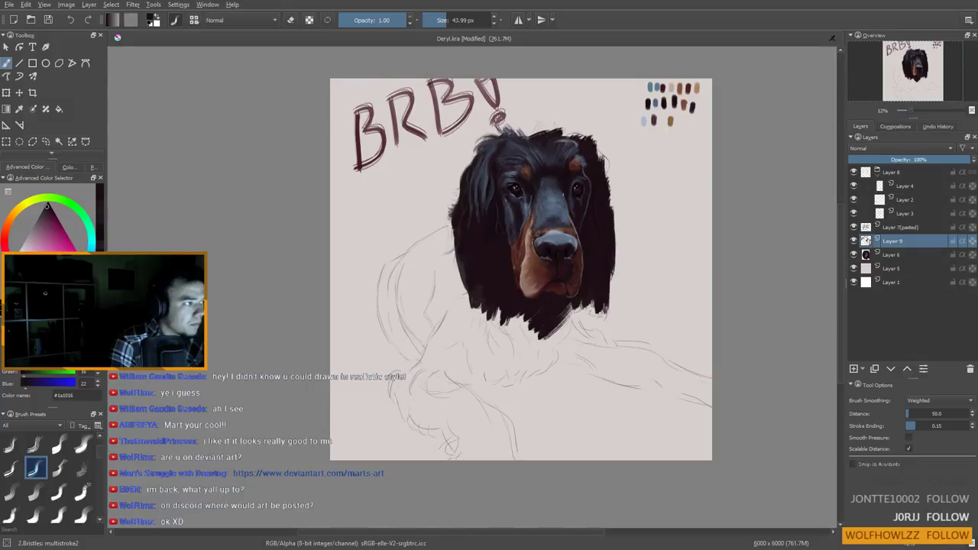
pyautogui.keyDown('ctrl'); pyautogui.click(558, 188); pyautogui.keyUp('ctrl')
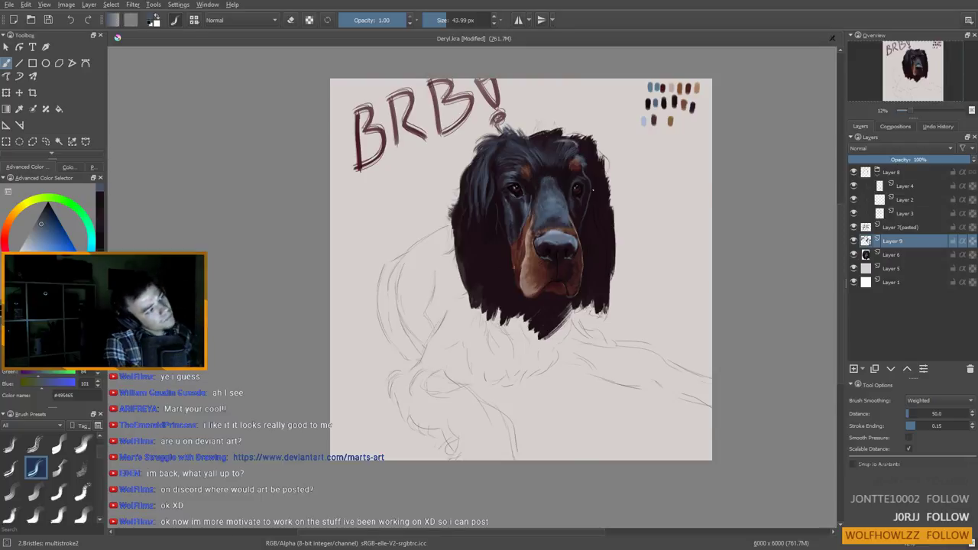
pyautogui.scroll(-1, 593, 190)
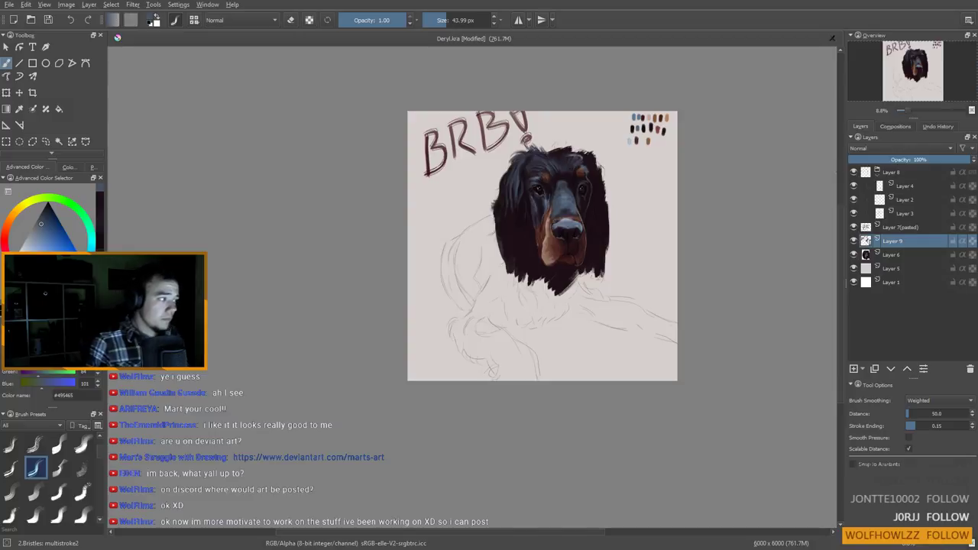
pyautogui.scroll(2, 587, 262)
pyautogui.moveTo(551, 190); pyautogui.dragTo(542, 249)
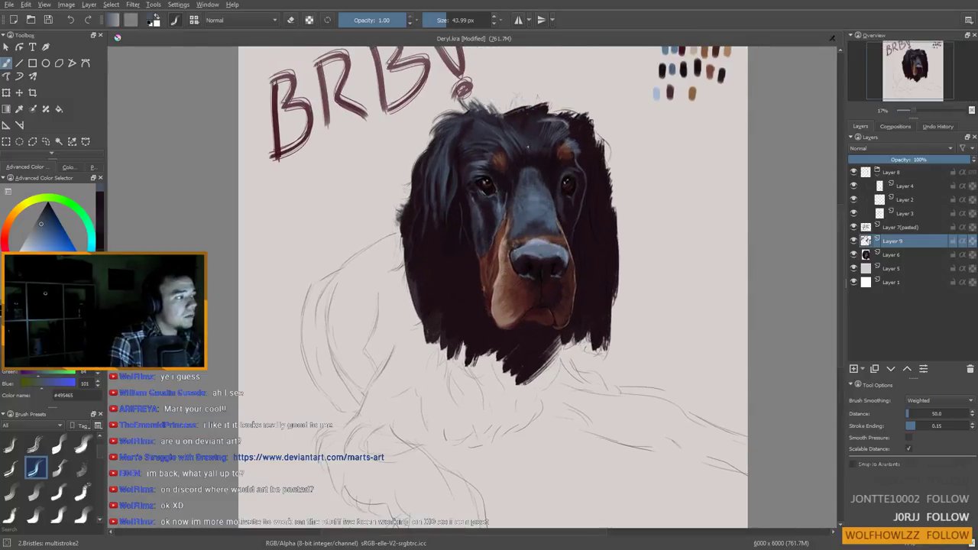
# Rework the fur around the tan brow patch above the right-hand eye with sampled #6d6e7d and #444c5e at 43.99 px
pyautogui.keyDown('ctrl'); pyautogui.click(566, 150); pyautogui.keyUp('ctrl')
pyautogui.moveTo(564, 150); pyautogui.dragTo(545, 145)
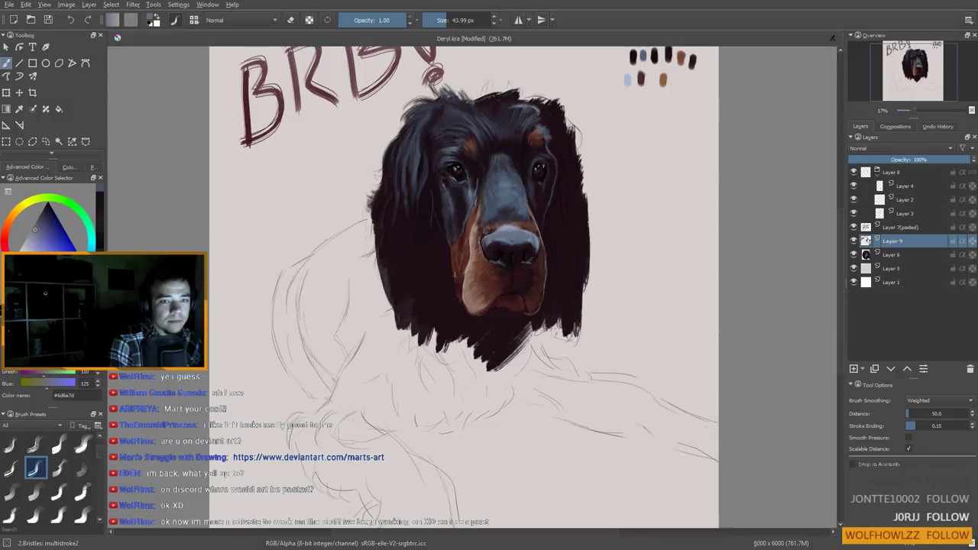
pyautogui.keyDown('ctrl'); pyautogui.click(556, 153); pyautogui.keyUp('ctrl')
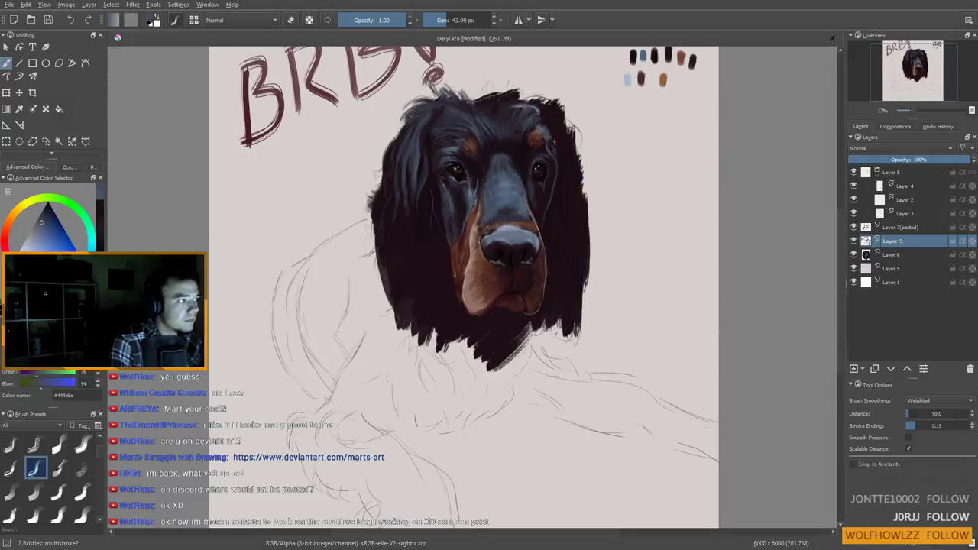
# Refine the fur at the inner side of and below the right-hand eye with sampled #191015, #33313d, #221f28 and #282029
pyautogui.keyDown('ctrl'); pyautogui.click(531, 167); pyautogui.keyUp('ctrl')
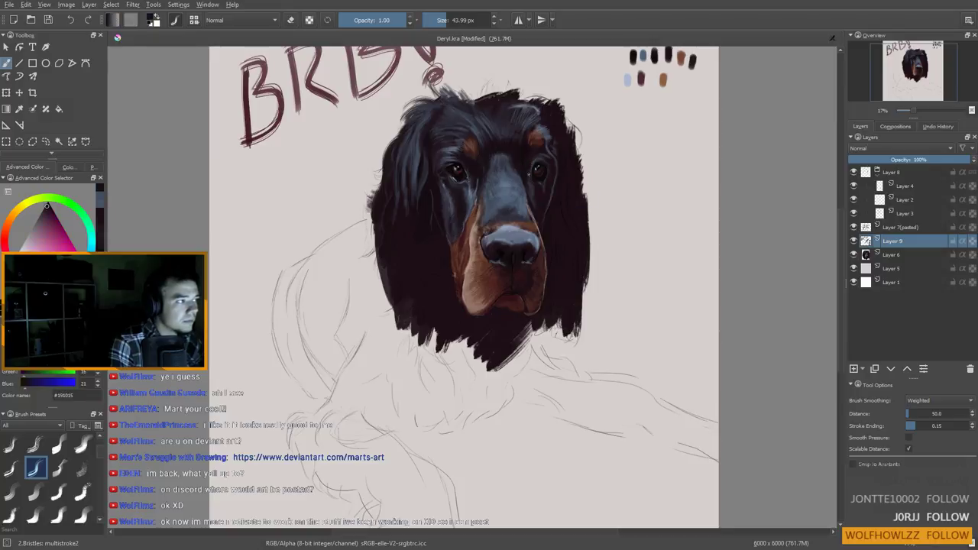
pyautogui.keyDown('ctrl'); pyautogui.click(536, 160); pyautogui.keyUp('ctrl')
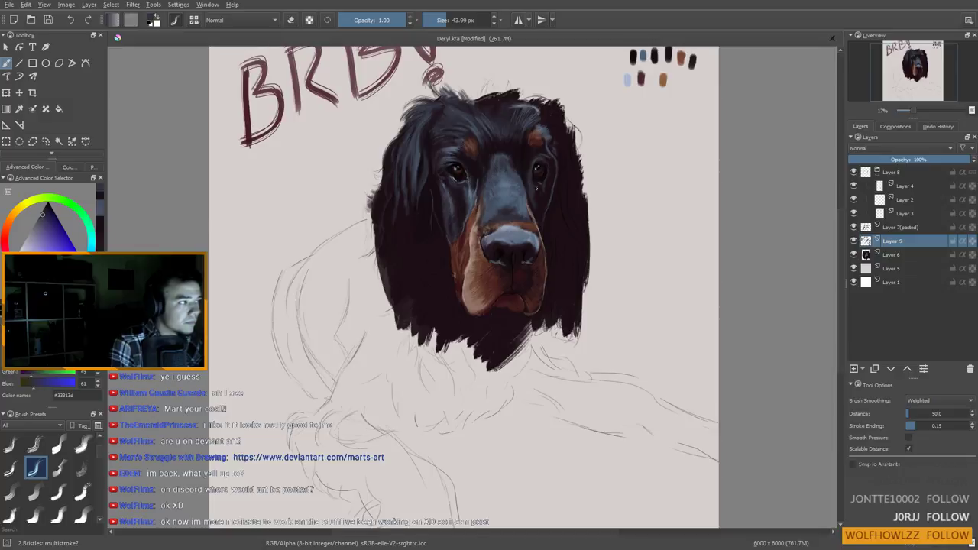
pyautogui.keyDown('ctrl'); pyautogui.click(530, 162); pyautogui.keyUp('ctrl')
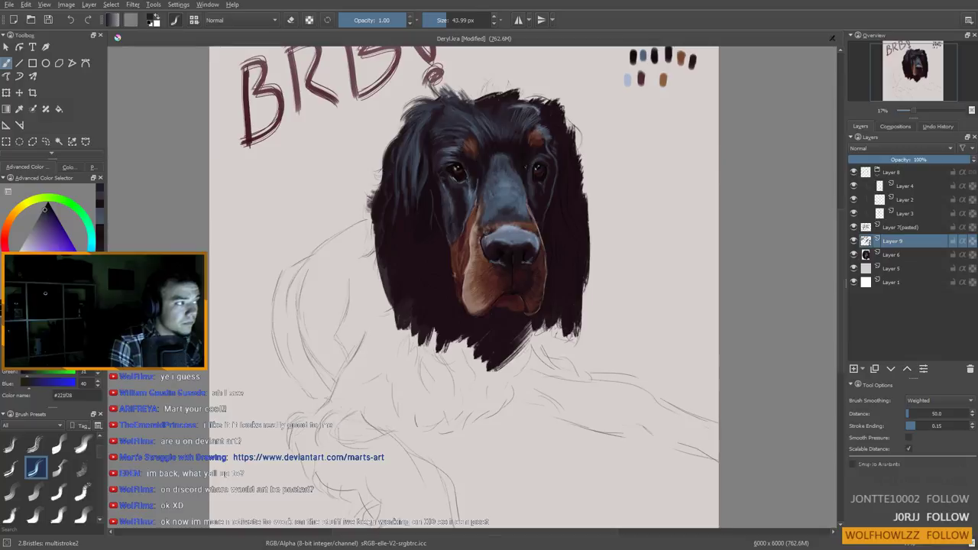
pyautogui.keyDown('ctrl'); pyautogui.click(535, 182); pyautogui.keyUp('ctrl')
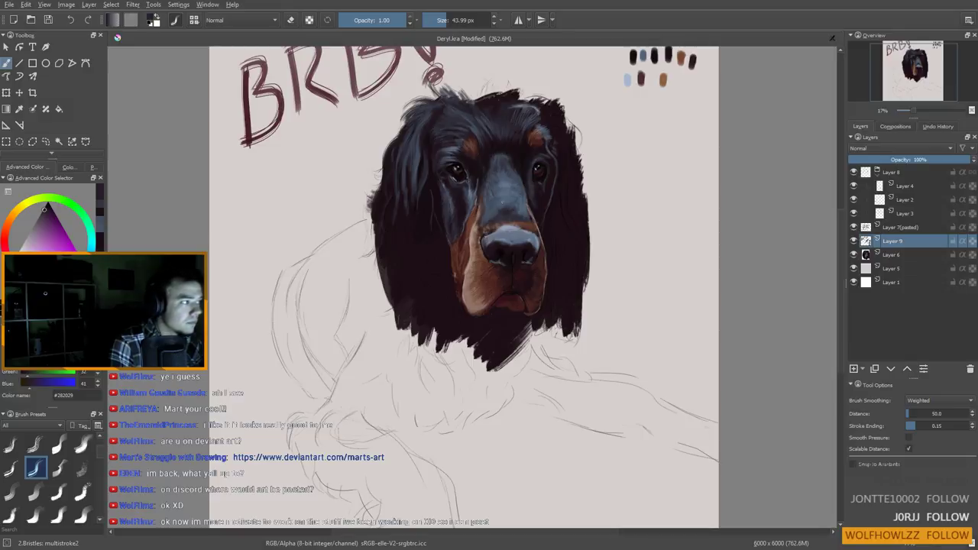
# Paint a thin pale highlight beneath the right-hand eye with sampled #9ba4b7 at 12.96 px
pyautogui.keyDown('ctrl'); pyautogui.click(508, 239); pyautogui.keyUp('ctrl')
pyautogui.keyDown('shift'); pyautogui.moveTo(540, 185); pyautogui.dragTo(528, 181); pyautogui.keyUp('shift')
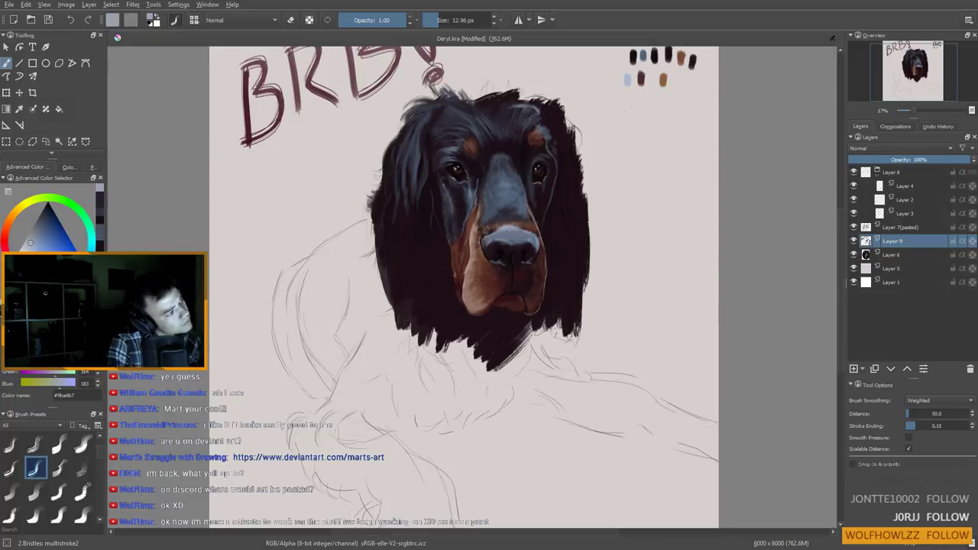
pyautogui.scroll(-1, 581, 111)
pyautogui.scroll(1, 558, 111)
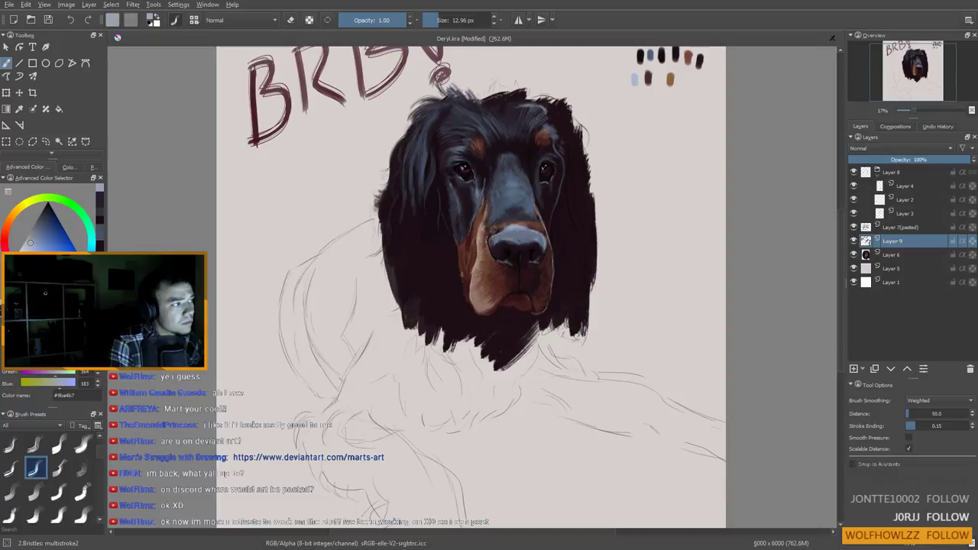
# Touch up the nose bridge edge below the left-hand eye with sampled #414959 and #4e596b, enlarging the brush to 21.99 px
pyautogui.keyDown('ctrl'); pyautogui.click(493, 189); pyautogui.keyUp('ctrl')
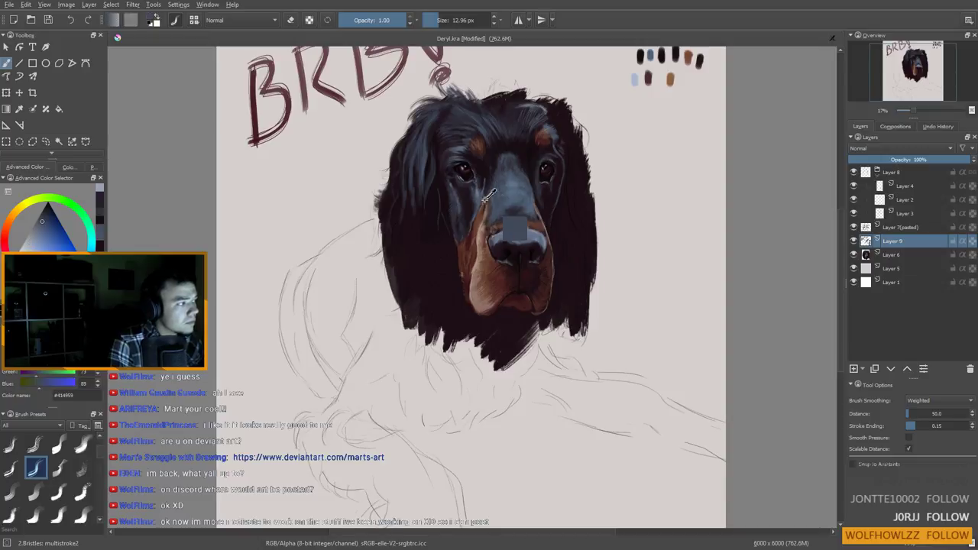
pyautogui.keyDown('ctrl'); pyautogui.click(479, 201); pyautogui.keyUp('ctrl')
pyautogui.moveTo(477, 200); pyautogui.dragTo(482, 200)
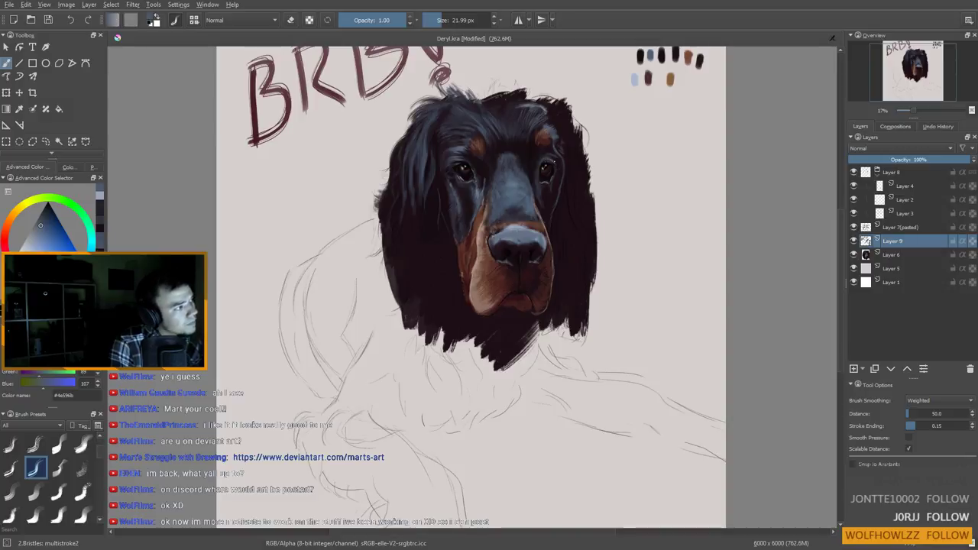
# Deepen the fur around the right-hand eye and its inner corner with sampled #1e1016 and #2b252e at 21.99 px
pyautogui.keyDown('ctrl'); pyautogui.click(581, 198); pyautogui.keyUp('ctrl')
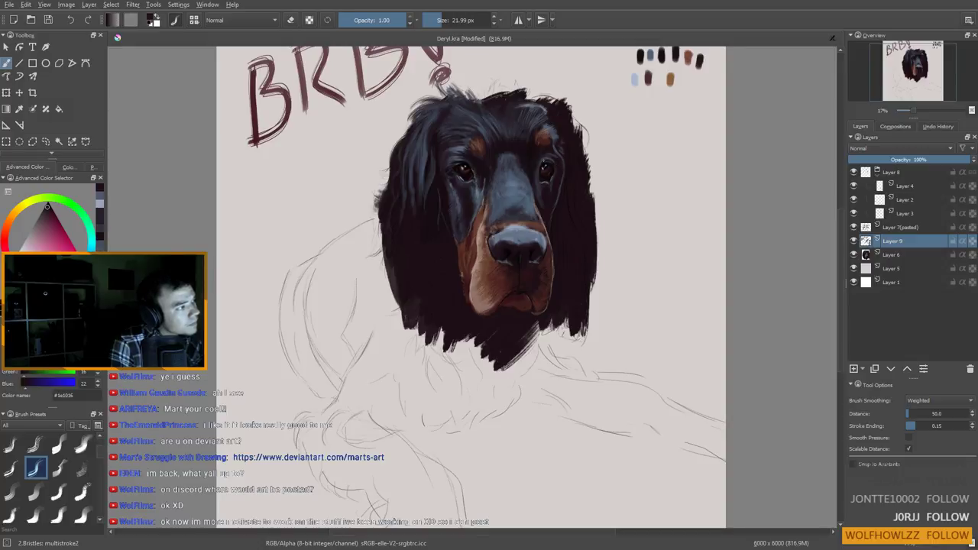
pyautogui.keyDown('ctrl'); pyautogui.click(550, 158); pyautogui.keyUp('ctrl')
pyautogui.keyDown('ctrl'); pyautogui.click(551, 157); pyautogui.keyUp('ctrl')
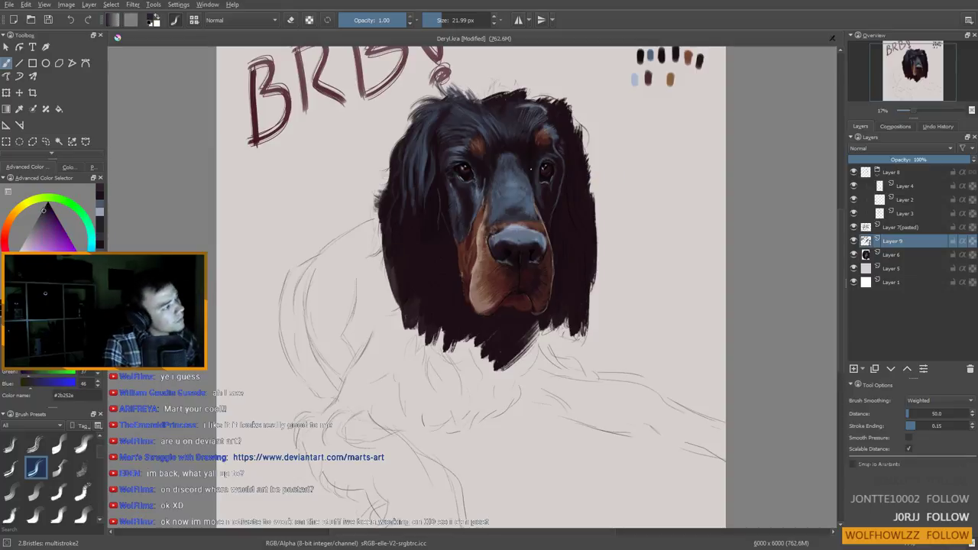
pyautogui.scroll(-1, 471, 286)
pyautogui.scroll(2, 471, 286)
pyautogui.scroll(-1, 470, 286)
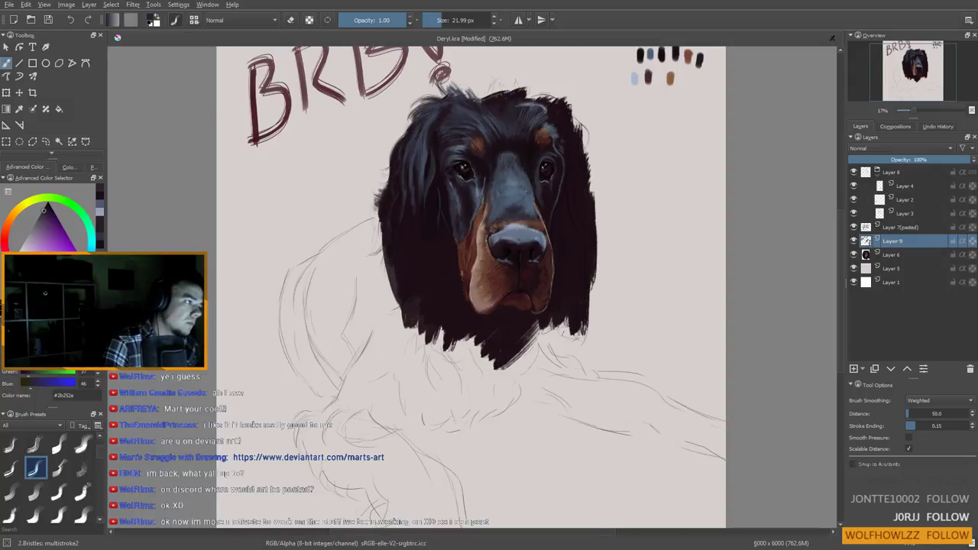
# Darken the fur around and below the left-hand eye with sampled near-black tones including #180d13 at 21.99 px
pyautogui.scroll(1, 527, 201)
pyautogui.press('/')
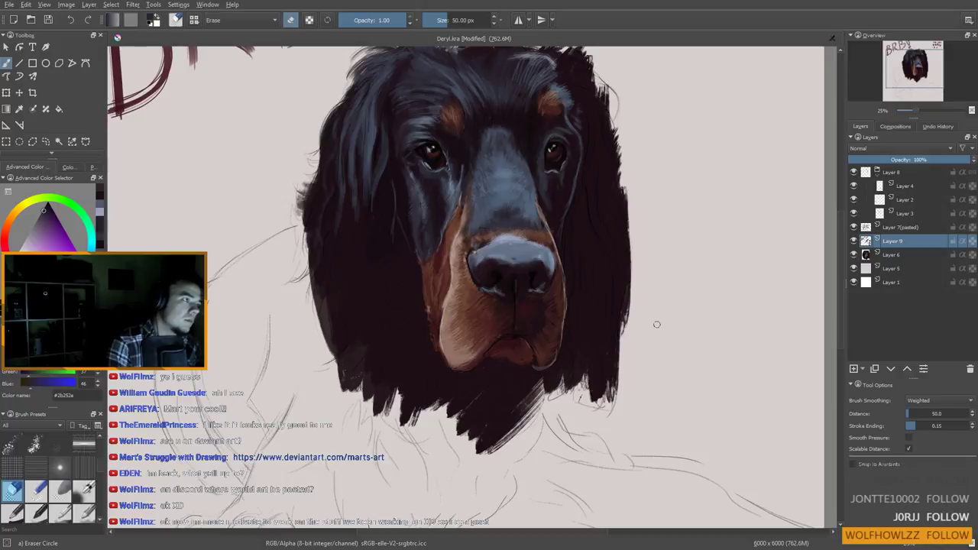
pyautogui.press('/')
pyautogui.moveTo(434, 167); pyautogui.dragTo(447, 204)
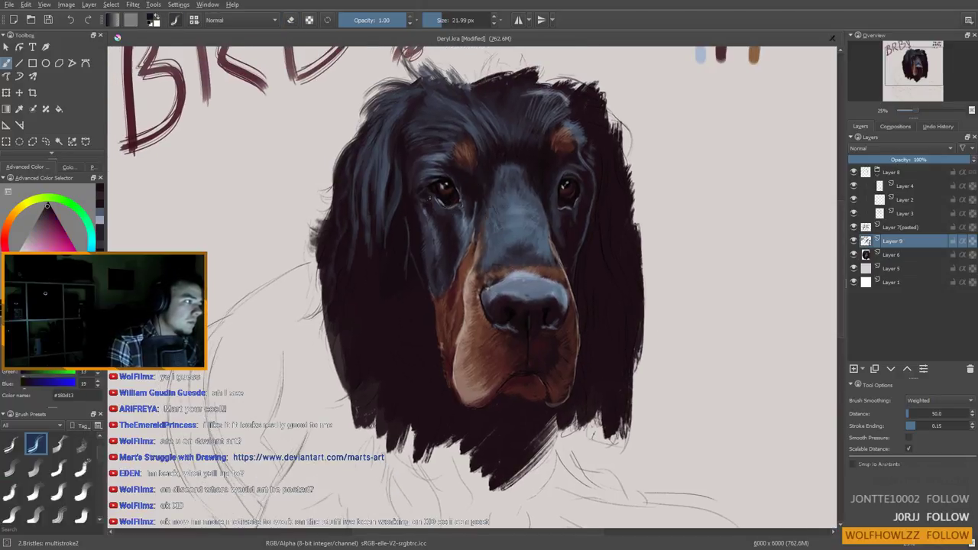
pyautogui.keyDown('ctrl'); pyautogui.click(429, 191); pyautogui.keyUp('ctrl')
pyautogui.moveTo(442, 233); pyautogui.dragTo(433, 224)
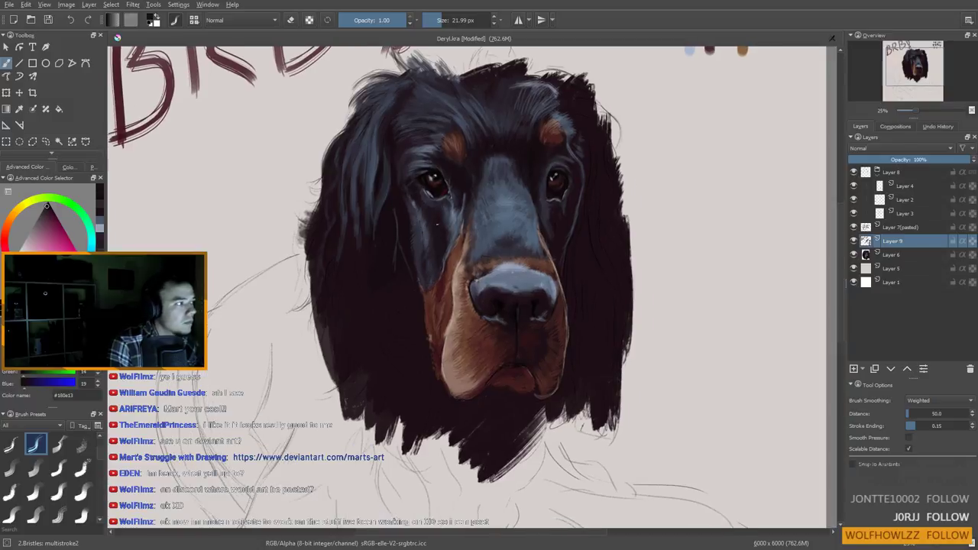
# Soften the shadow below the right-hand eye beside the nose bridge with sampled #33333f at 39.35 px
pyautogui.keyDown('ctrl'); pyautogui.click(550, 214); pyautogui.keyUp('ctrl')
pyautogui.moveTo(549, 217)
pyautogui.mouseDown()
pyautogui.moveTo(557, 216)
pyautogui.moveTo(549, 230)
pyautogui.mouseUp()
pyautogui.keyDown('ctrl'); pyautogui.click(538, 226); pyautogui.keyUp('ctrl')
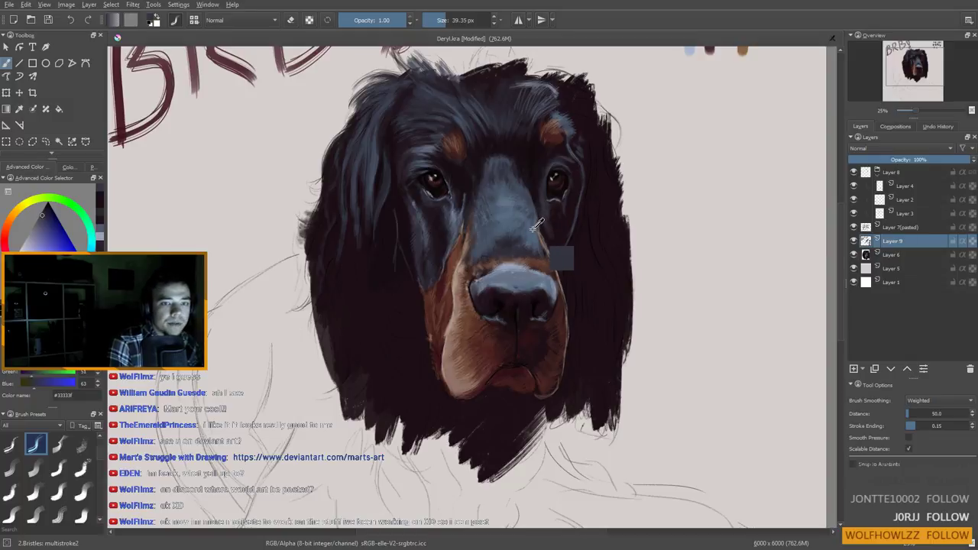
# Add fine lighter fur strokes beside the nose bridge below the right-hand eye with sampled #667185 at 19.89 px
pyautogui.keyDown('ctrl'); pyautogui.click(520, 276); pyautogui.keyUp('ctrl')
pyautogui.moveTo(551, 214); pyautogui.dragTo(549, 214)
pyautogui.press('[')
pyautogui.press('[')
pyautogui.press('[')
pyautogui.press('[')
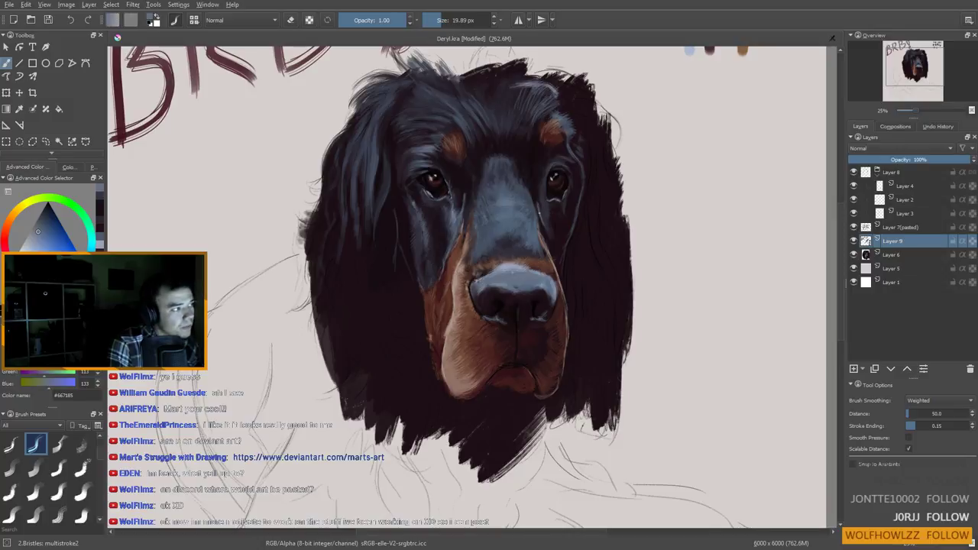
# Refine the nose bridge's right-hand edge and top between the eyes with sampled #1d0f15 and #3e4453
pyautogui.keyDown('ctrl'); pyautogui.moveTo(554, 254); pyautogui.dragTo(549, 227); pyautogui.keyUp('ctrl')
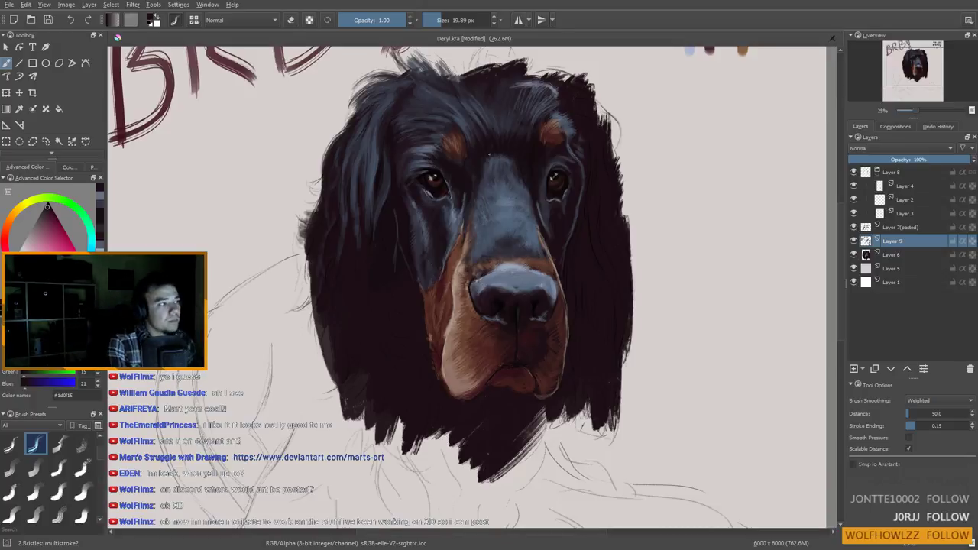
pyautogui.keyDown('ctrl'); pyautogui.click(520, 187); pyautogui.keyUp('ctrl')
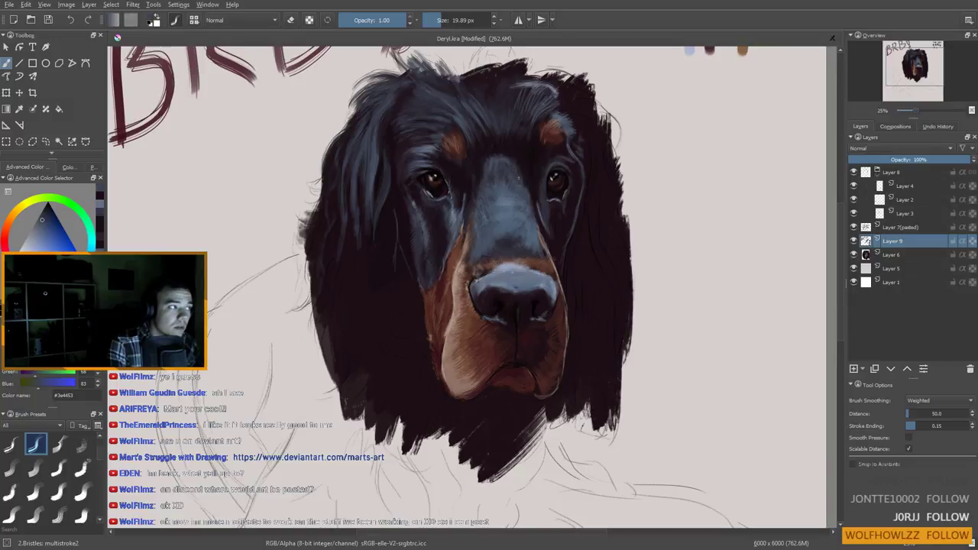
pyautogui.moveTo(534, 268)
pyautogui.mouseDown()
pyautogui.moveTo(525, 222)
pyautogui.moveTo(524, 260)
pyautogui.mouseUp()
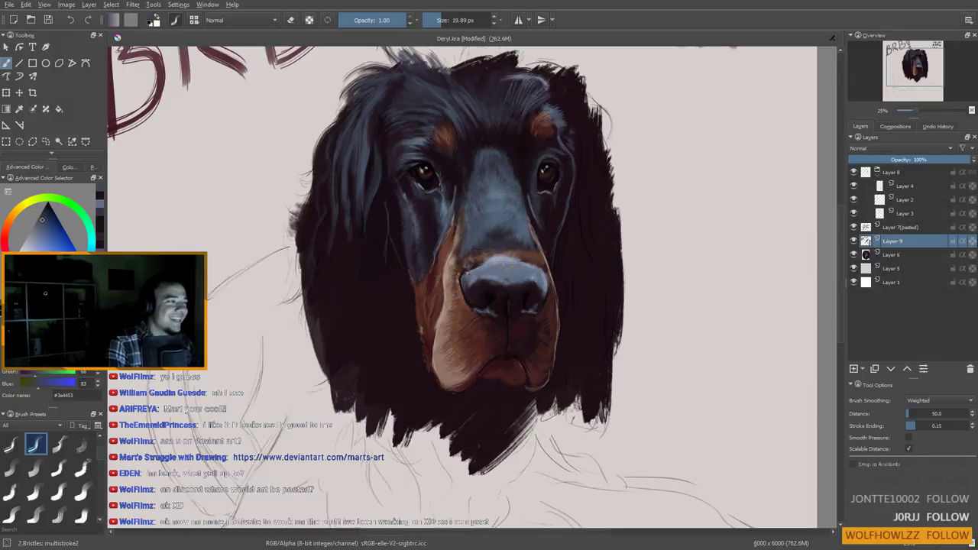
pyautogui.moveTo(553, 198); pyautogui.dragTo(541, 209)
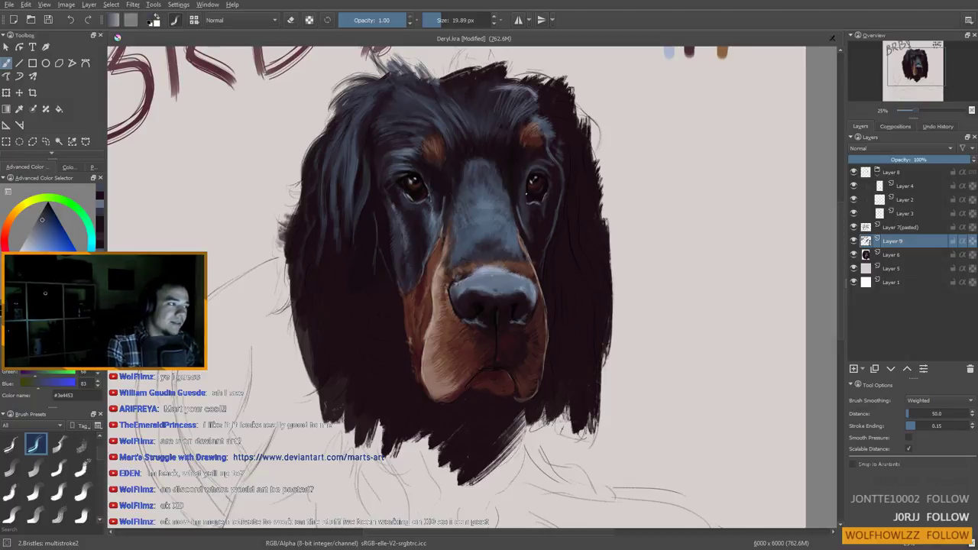
# Blend the nose bridge into the cheek below the right-hand eye with sampled #404656 and #32303c at 40.56 px
pyautogui.moveTo(519, 245)
pyautogui.mouseDown()
pyautogui.moveTo(508, 244)
pyautogui.moveTo(513, 220)
pyautogui.moveTo(504, 220)
pyautogui.mouseUp()
pyautogui.keyDown('ctrl'); pyautogui.click(503, 221); pyautogui.keyUp('ctrl')
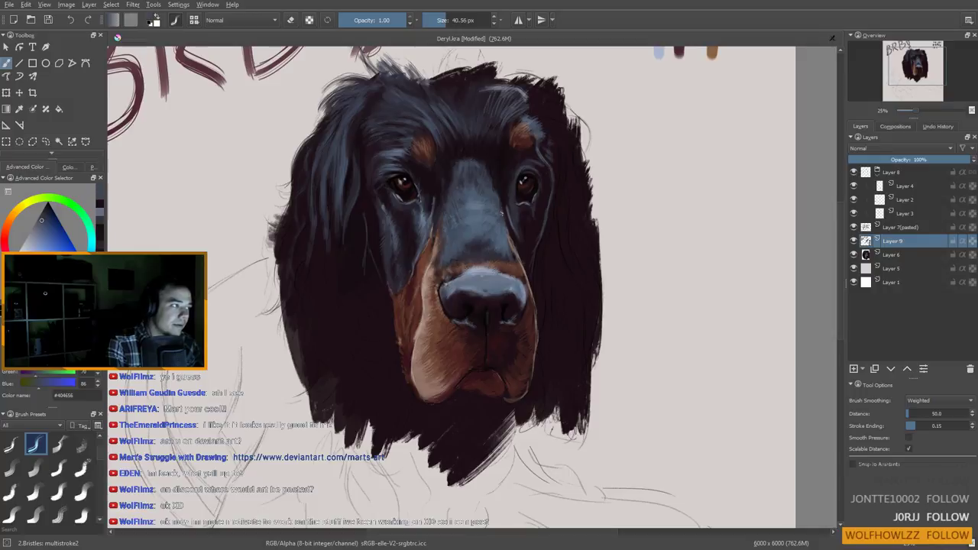
pyautogui.keyDown('ctrl'); pyautogui.click(520, 223); pyautogui.keyUp('ctrl')
pyautogui.keyDown('ctrl'); pyautogui.click(517, 214); pyautogui.keyUp('ctrl')
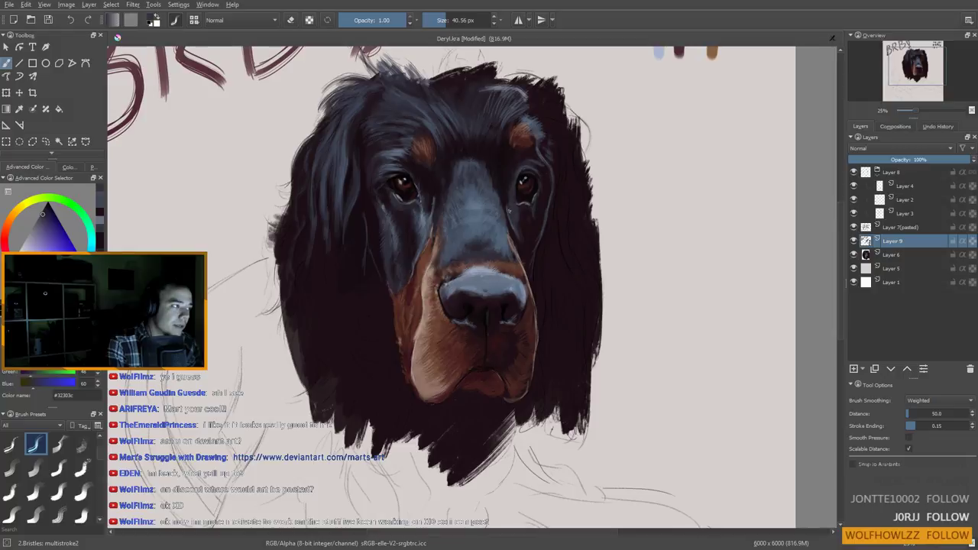
# Add fine light strokes along the nose bridge's right-hand edge with sampled #6b778a at 13.27 px
pyautogui.keyDown('ctrl'); pyautogui.click(430, 220); pyautogui.keyUp('ctrl')
pyautogui.keyDown('ctrl'); pyautogui.click(423, 222); pyautogui.keyUp('ctrl')
pyautogui.moveTo(510, 222); pyautogui.dragTo(498, 222)
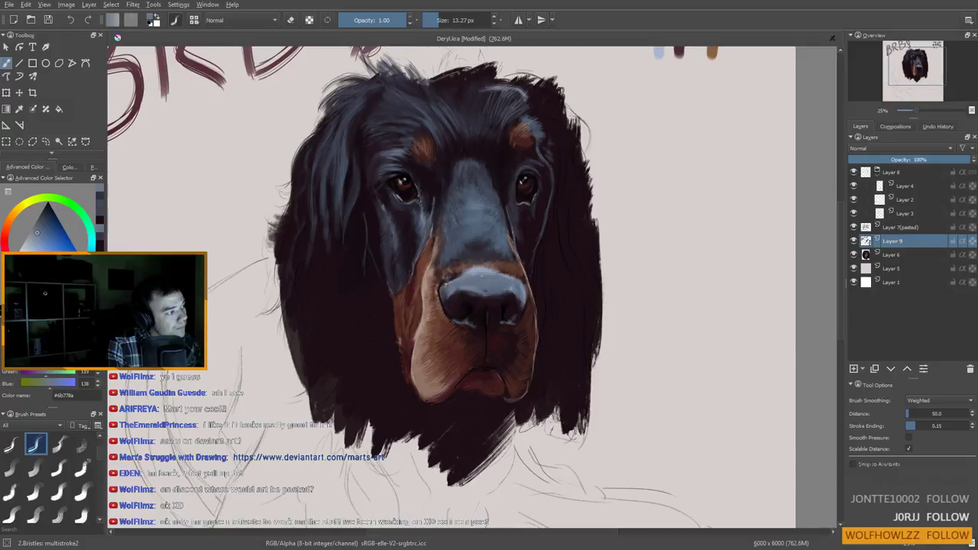
# Touch up the right-hand edge of the lower nose bridge with a sampled muzzle tone and #55677b at 36.20 px
pyautogui.keyDown('ctrl'); pyautogui.click(416, 349); pyautogui.keyUp('ctrl')
pyautogui.keyDown('ctrl'); pyautogui.click(415, 350); pyautogui.keyUp('ctrl')
pyautogui.moveTo(419, 346); pyautogui.dragTo(419, 346)
pyautogui.moveTo(511, 241); pyautogui.dragTo(511, 248)
pyautogui.keyDown('ctrl'); pyautogui.click(503, 243); pyautogui.keyUp('ctrl')
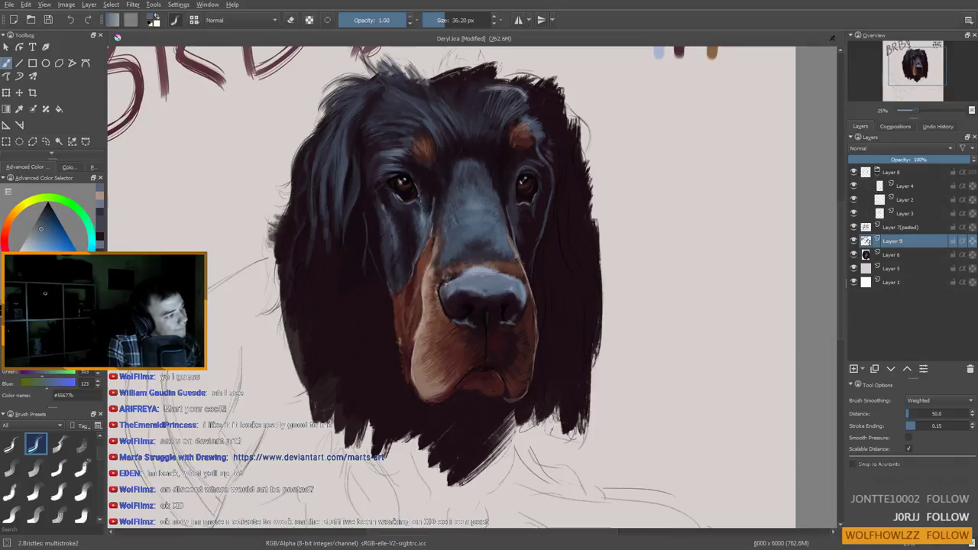
# Refine the tan fur edges beside the lower nose bridge with sampled muzzle tones including #836d64 at 24.35 px
pyautogui.keyDown('ctrl'); pyautogui.click(536, 285); pyautogui.keyUp('ctrl')
pyautogui.moveTo(524, 262)
pyautogui.keyDown('shift'); pyautogui.mouseDown()
pyautogui.moveTo(515, 250)
pyautogui.moveTo(519, 260)
pyautogui.mouseUp(); pyautogui.keyUp('shift')
pyautogui.keyDown('ctrl'); pyautogui.click(431, 276); pyautogui.keyUp('ctrl')
pyautogui.keyDown('ctrl'); pyautogui.click(435, 255); pyautogui.keyUp('ctrl')
pyautogui.keyDown('ctrl'); pyautogui.click(426, 275); pyautogui.keyUp('ctrl')
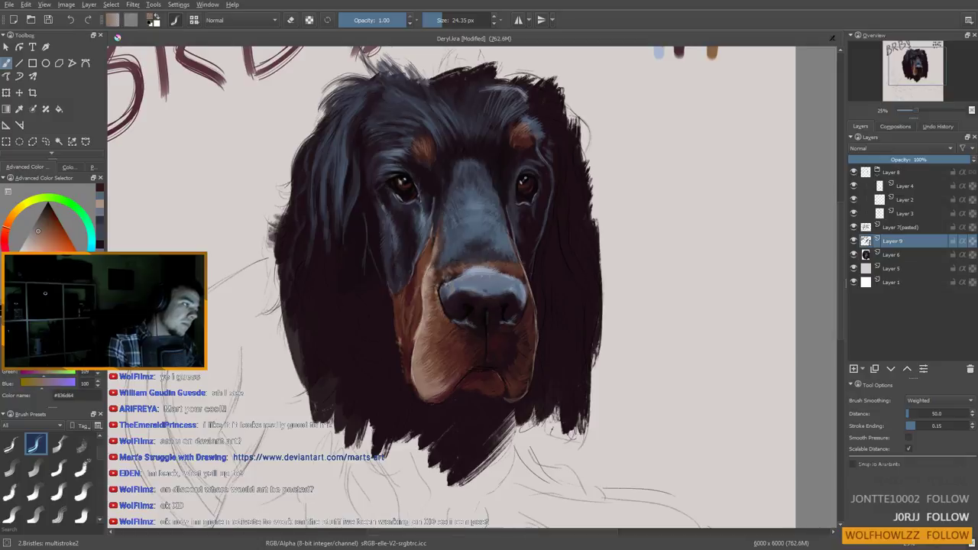
pyautogui.moveTo(431, 266); pyautogui.dragTo(434, 256)
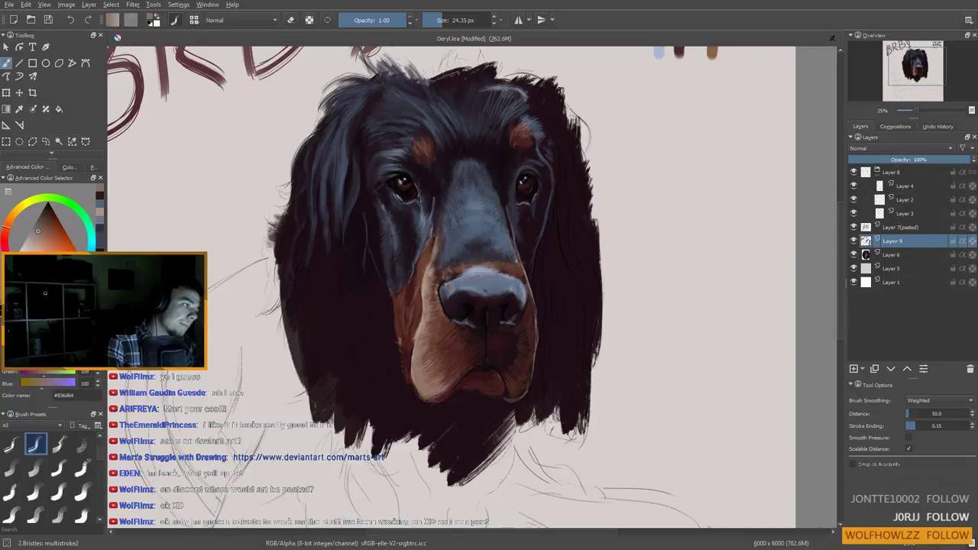
# Blend the lower right-hand nose bridge into the tan fur above the nose with sampled #393945, #3c3f4d and #312c39
pyautogui.keyDown('ctrl'); pyautogui.click(513, 261); pyautogui.keyUp('ctrl')
pyautogui.moveTo(512, 262); pyautogui.dragTo(513, 258)
pyautogui.keyDown('ctrl'); pyautogui.click(512, 254); pyautogui.keyUp('ctrl')
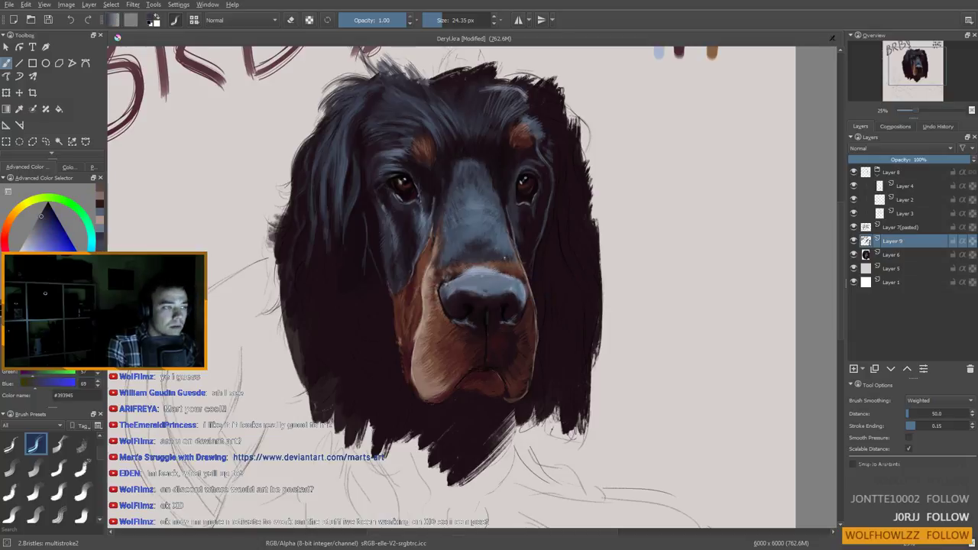
pyautogui.keyDown('ctrl'); pyautogui.click(506, 253); pyautogui.keyUp('ctrl')
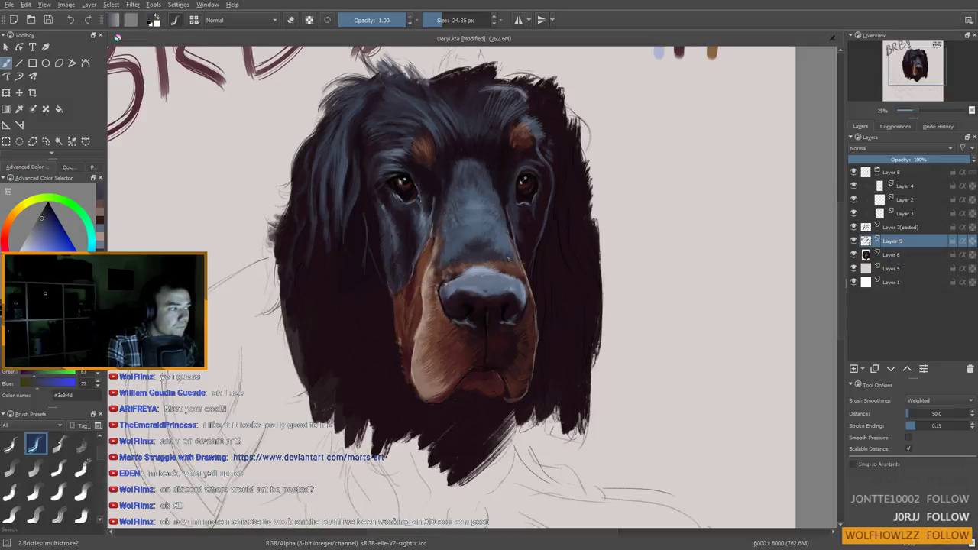
pyautogui.keyDown('ctrl'); pyautogui.click(499, 256); pyautogui.keyUp('ctrl')
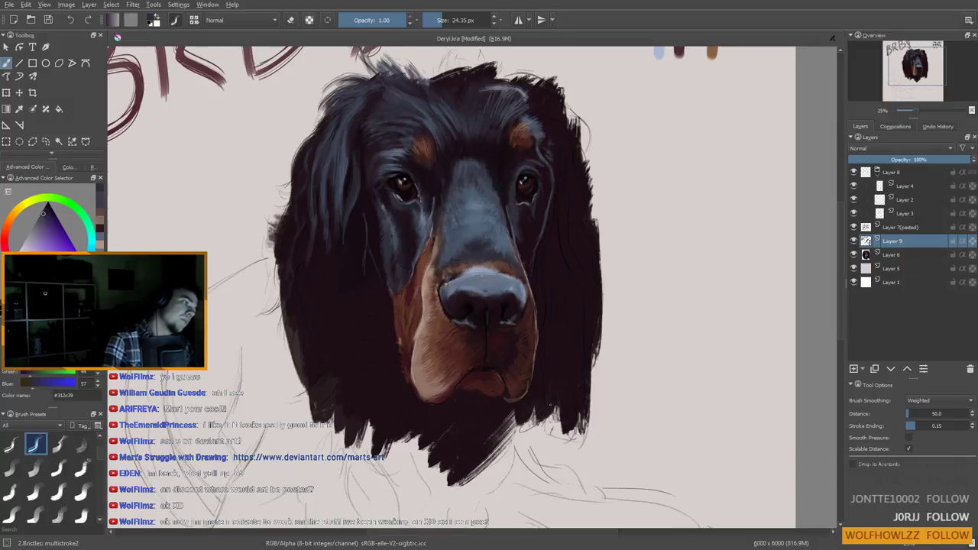
# Add fine light fur strokes between the left-hand eye and the nose bridge with sampled #6b798d at 16.19 px
pyautogui.scroll(-2, 519, 393)
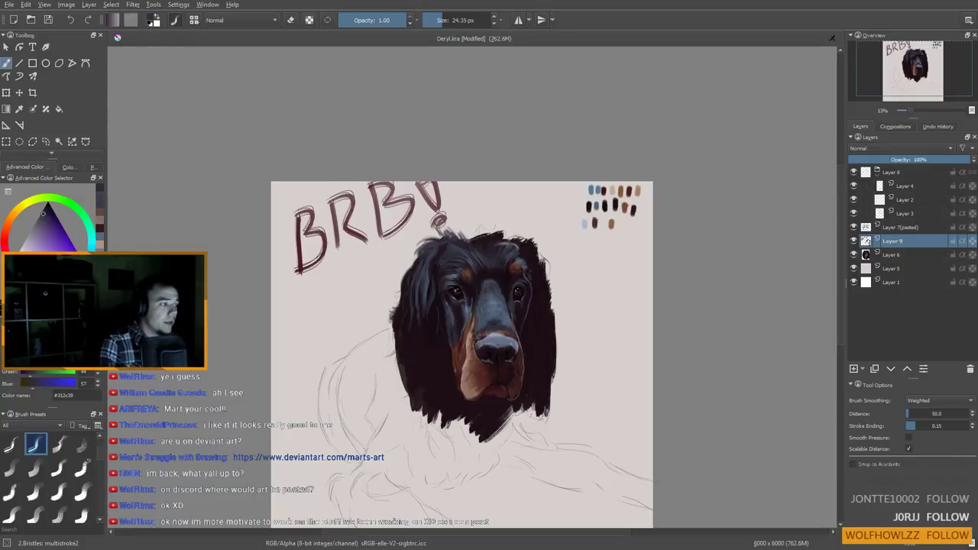
pyautogui.scroll(2, 543, 326)
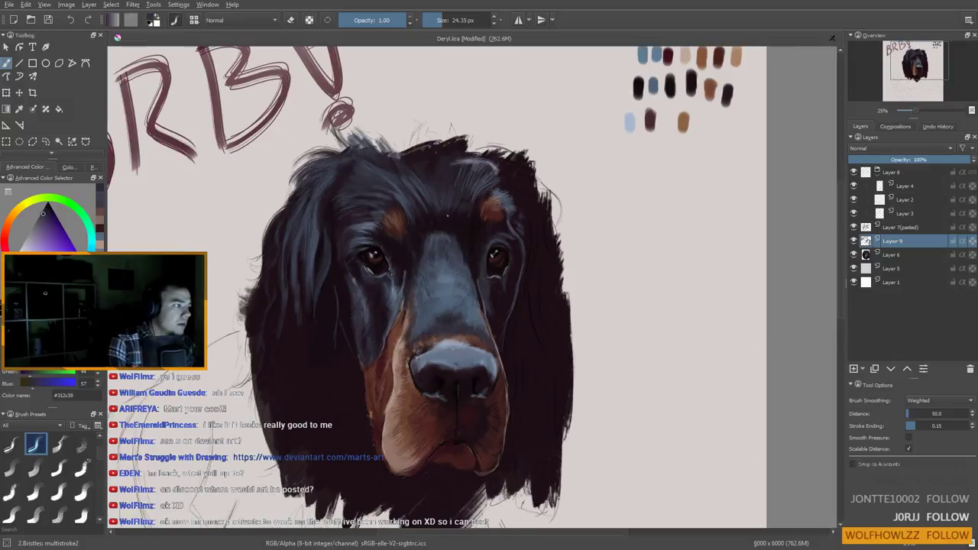
pyautogui.keyDown('ctrl'); pyautogui.click(396, 289); pyautogui.keyUp('ctrl')
pyautogui.keyDown('shift'); pyautogui.moveTo(394, 291); pyautogui.dragTo(390, 290); pyautogui.keyUp('shift')
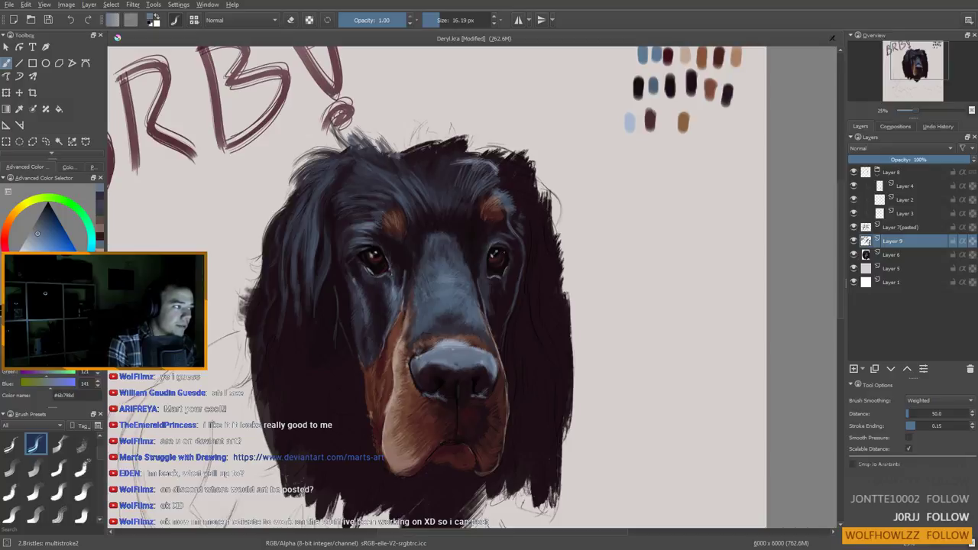
# Paint dark fur tones around the right-hand eye with sampled colours including #1a1217 at 40.51 px
pyautogui.keyDown('ctrl'); pyautogui.click(501, 235); pyautogui.keyUp('ctrl')
pyautogui.press(']')
pyautogui.moveTo(510, 263); pyautogui.dragTo(498, 277)
pyautogui.keyDown('ctrl'); pyautogui.click(477, 253); pyautogui.keyUp('ctrl')
pyautogui.press(']')
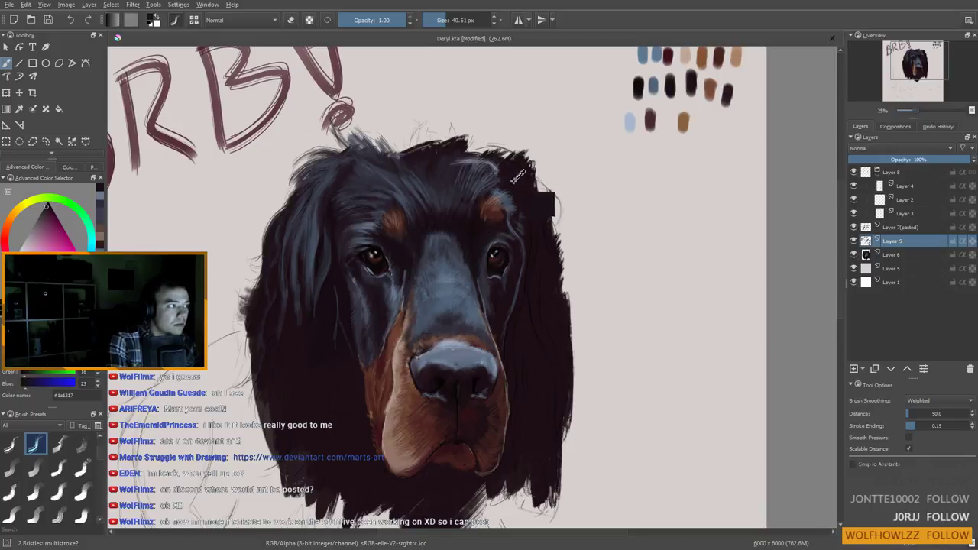
# Refine the fur between the right-hand brow and the eye's outer side with sampled #3f404d, #282a32 and #1d0f15, reducing the brush to 21.98 px
pyautogui.keyDown('ctrl'); pyautogui.click(515, 220); pyautogui.keyUp('ctrl')
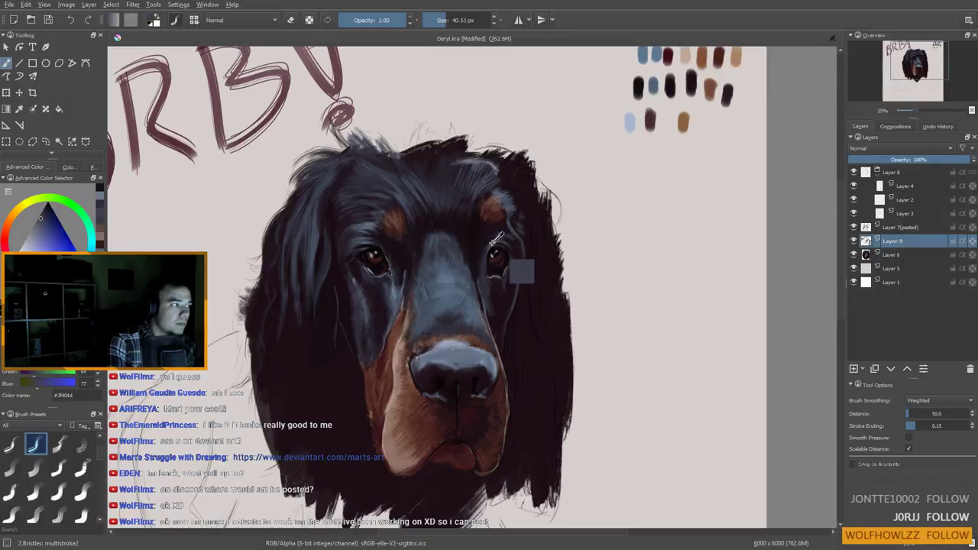
pyautogui.keyDown('ctrl'); pyautogui.click(491, 244); pyautogui.keyUp('ctrl')
pyautogui.keyDown('ctrl'); pyautogui.click(491, 246); pyautogui.keyUp('ctrl')
pyautogui.moveTo(519, 221); pyautogui.dragTo(510, 221)
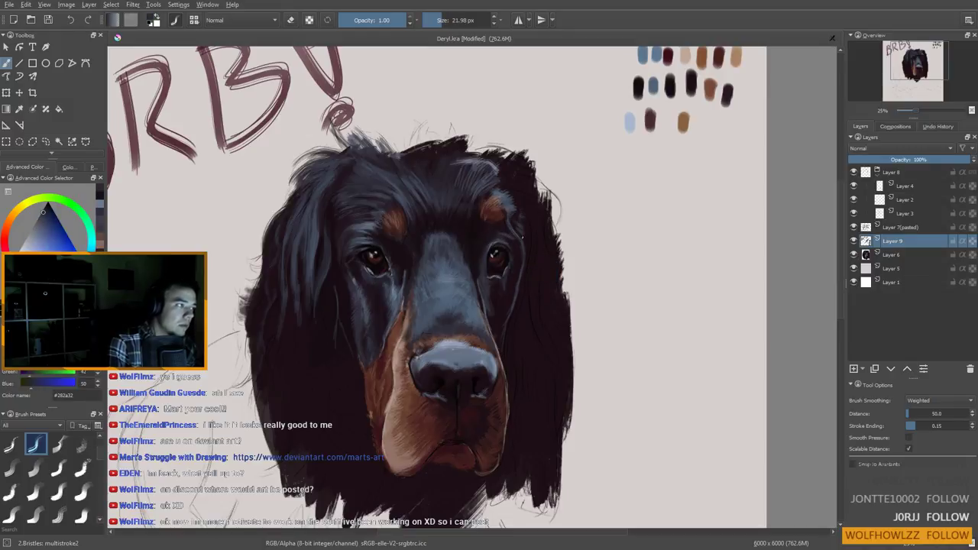
pyautogui.keyDown('ctrl'); pyautogui.click(511, 222); pyautogui.keyUp('ctrl')
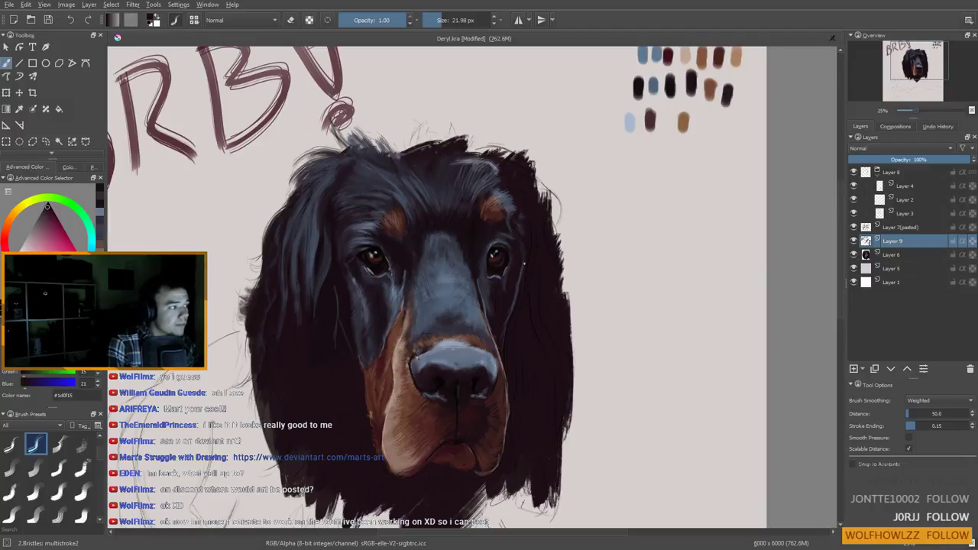
# Blend the fur between the right-hand eye and the nose bridge with sampled #2c2832, #616f82 and #3b3b47 at 40.69 and 31.16 px
pyautogui.scroll(-2, 499, 340)
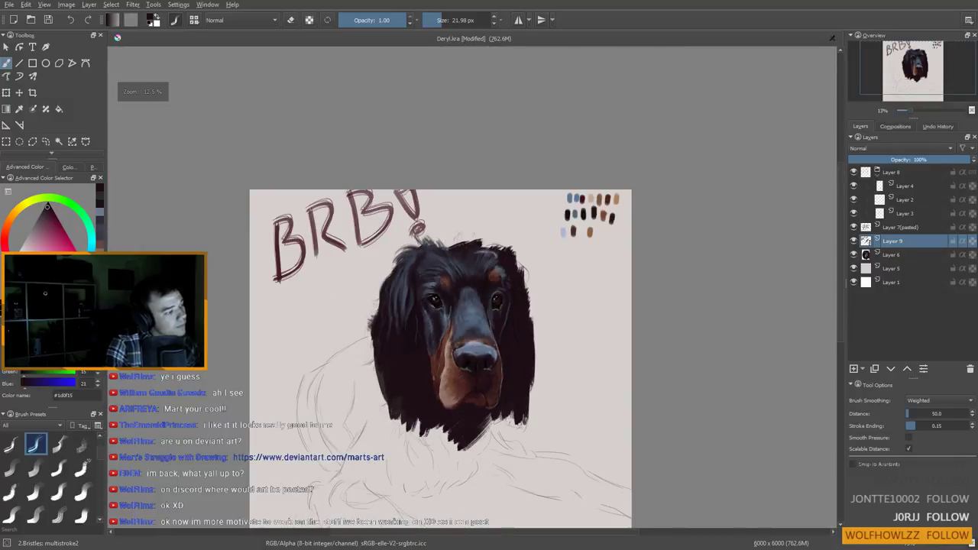
pyautogui.scroll(1, 499, 340)
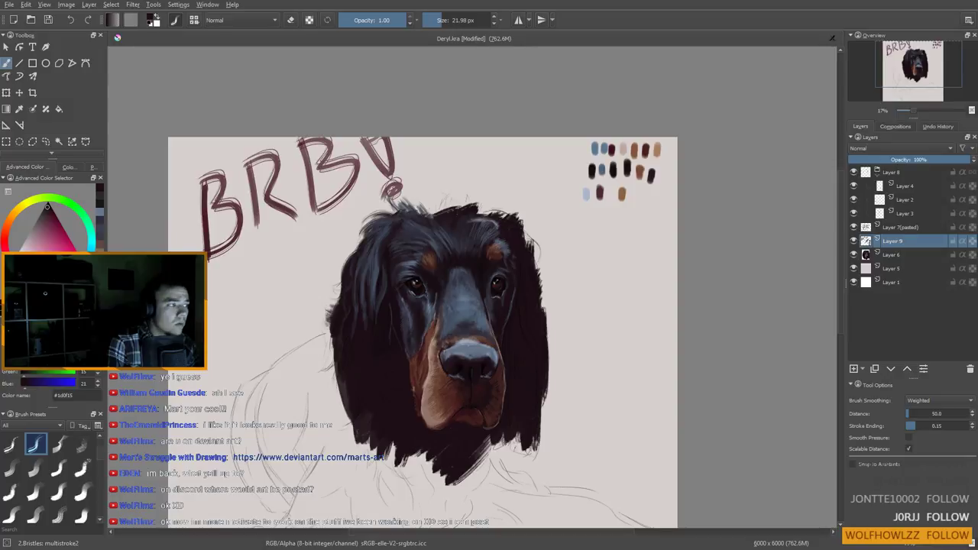
pyautogui.keyDown('ctrl'); pyautogui.click(499, 299); pyautogui.keyUp('ctrl')
pyautogui.moveTo(482, 303); pyautogui.dragTo(492, 303)
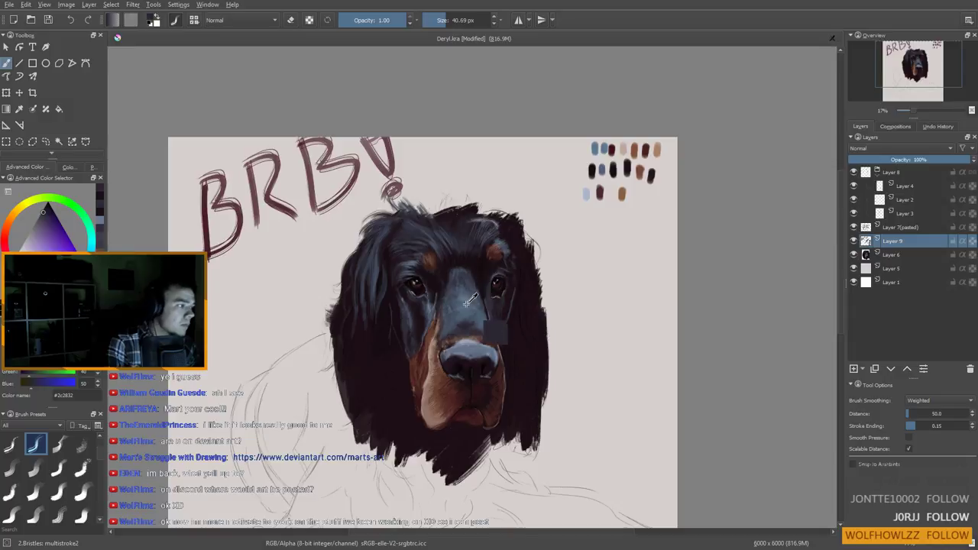
pyautogui.keyDown('ctrl'); pyautogui.click(493, 302); pyautogui.keyUp('ctrl')
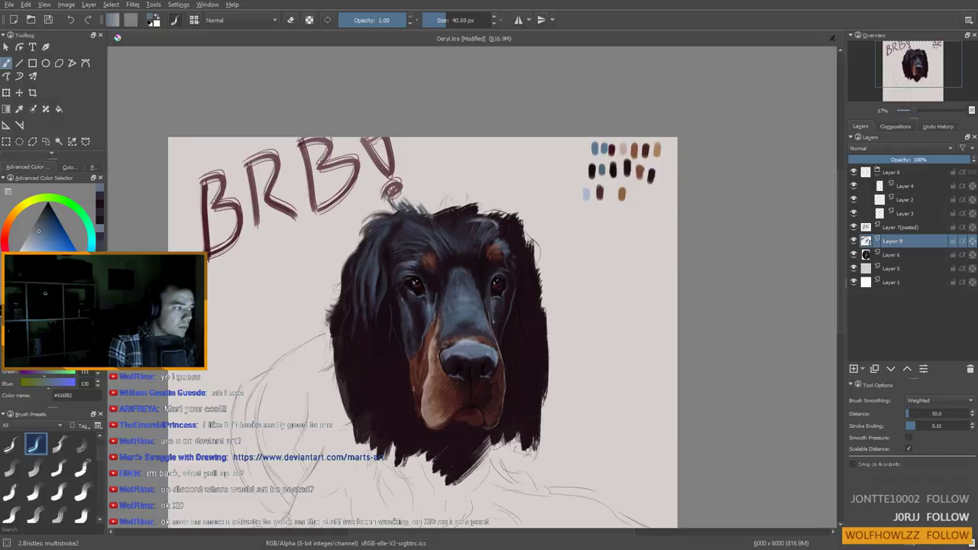
pyautogui.keyDown('ctrl'); pyautogui.click(494, 311); pyautogui.keyUp('ctrl')
pyautogui.moveTo(498, 308); pyautogui.dragTo(495, 303)
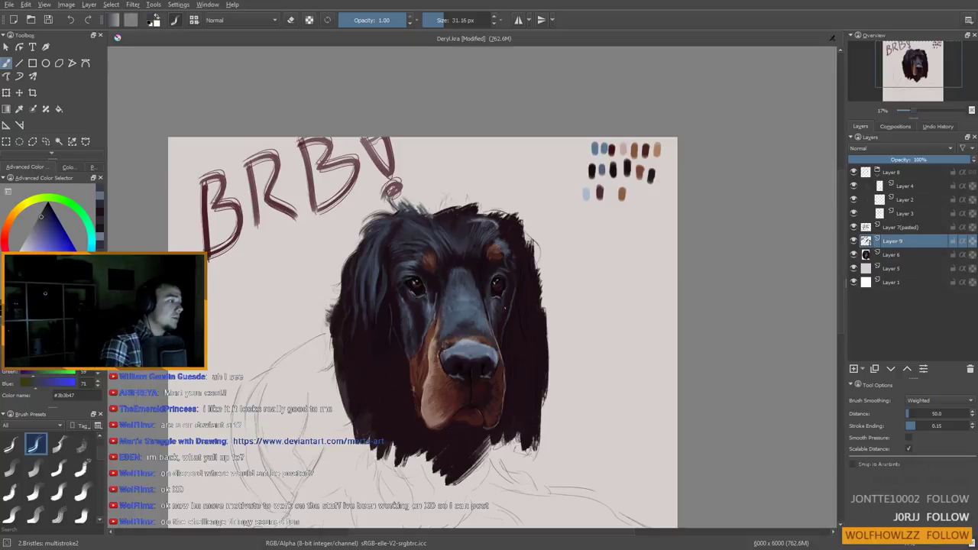
# Add light fur strokes below the left-hand eye and on the forehead with sampled #58677b and #5a697d at 22.14 px
pyautogui.keyDown('ctrl'); pyautogui.click(428, 309); pyautogui.keyUp('ctrl')
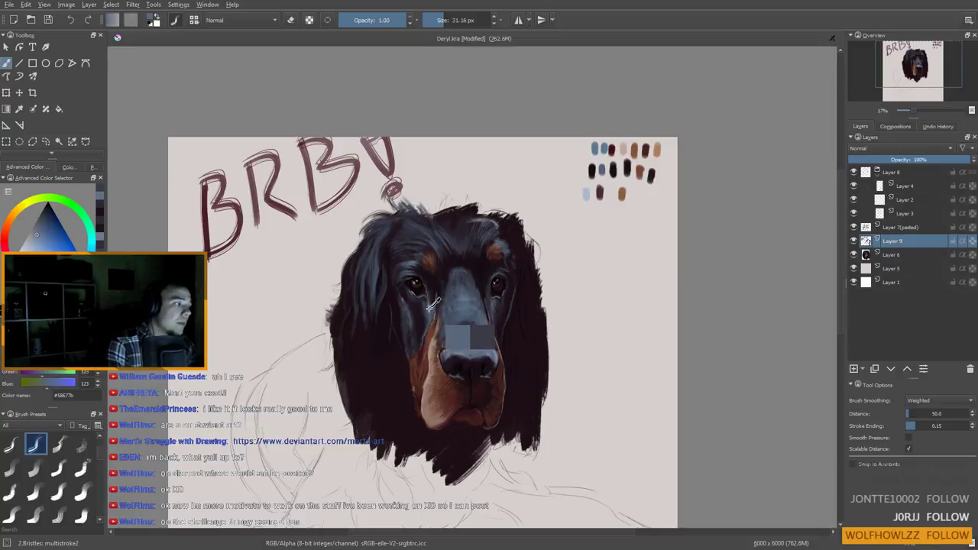
pyautogui.moveTo(432, 303); pyautogui.dragTo(435, 304)
pyautogui.moveTo(457, 259); pyautogui.dragTo(444, 217)
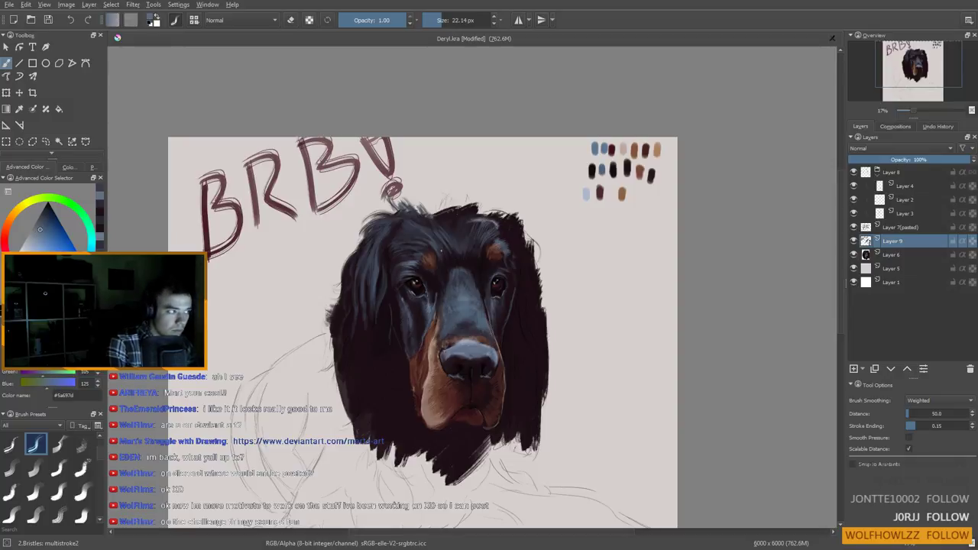
# Soften the top of the nose bridge between the eyes with dark tones including #100a0e and #1d151d at 22.14 px
pyautogui.moveTo(478, 273); pyautogui.dragTo(473, 265)
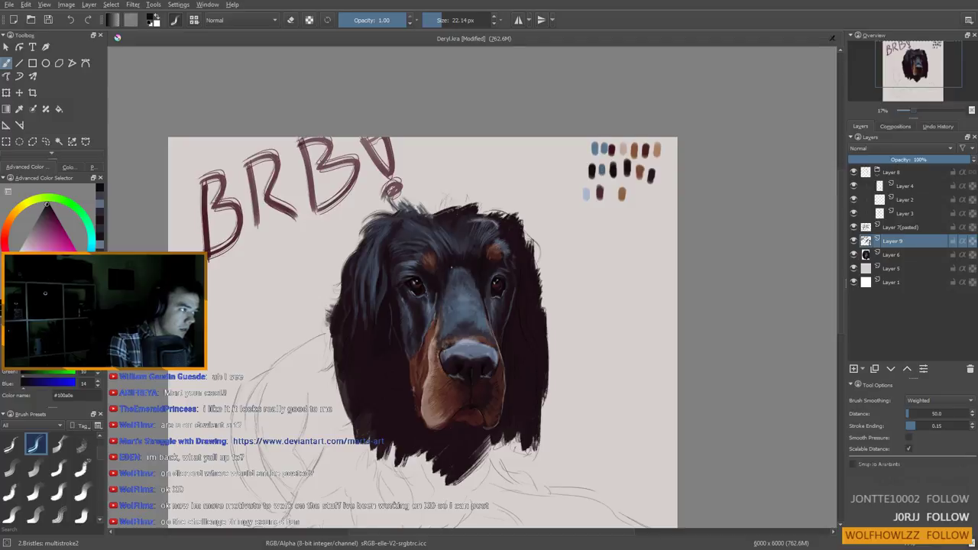
pyautogui.keyDown('ctrl'); pyautogui.click(456, 275); pyautogui.keyUp('ctrl')
pyautogui.moveTo(470, 269); pyautogui.dragTo(448, 270)
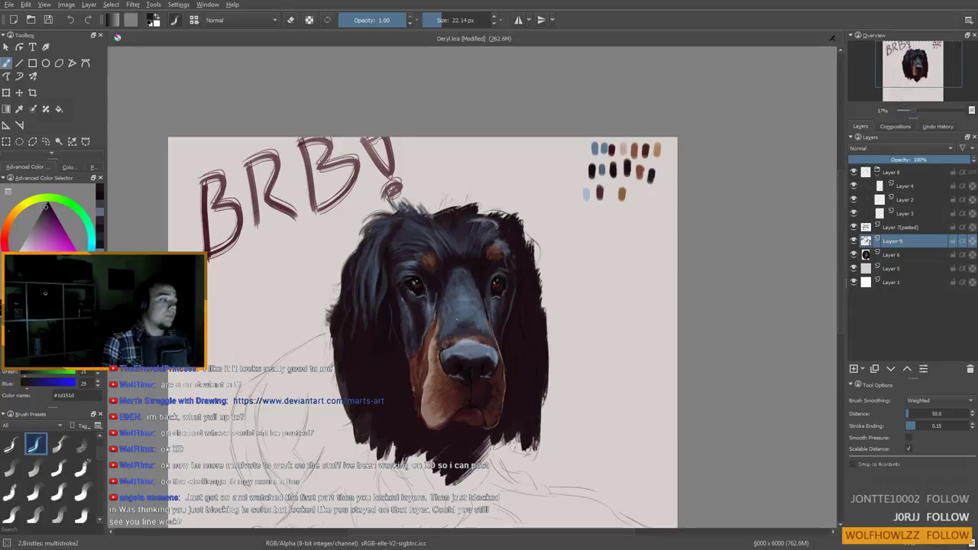
pyautogui.keyDown('ctrl'); pyautogui.click(502, 295); pyautogui.keyUp('ctrl')
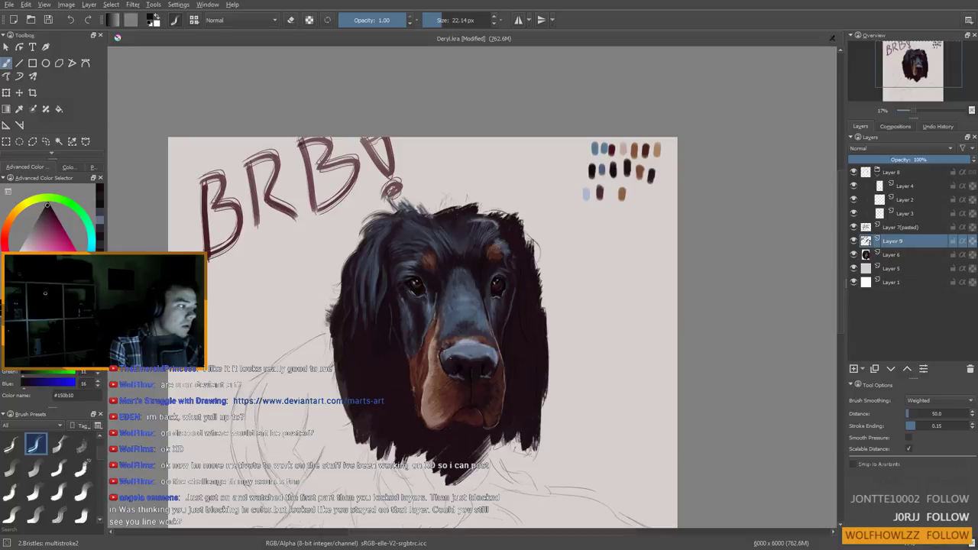
# Touch up the lower nose bridge and muzzle with sampled #27222b, #484956 and #937365 at 22.14 px
pyautogui.moveTo(474, 362); pyautogui.dragTo(457, 344)
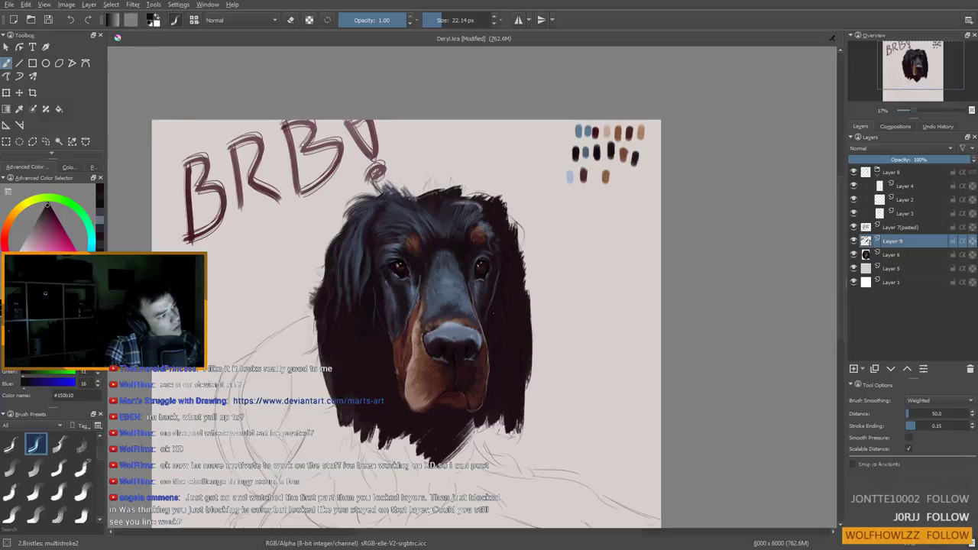
pyautogui.scroll(-3, 487, 314)
pyautogui.scroll(2, 485, 320)
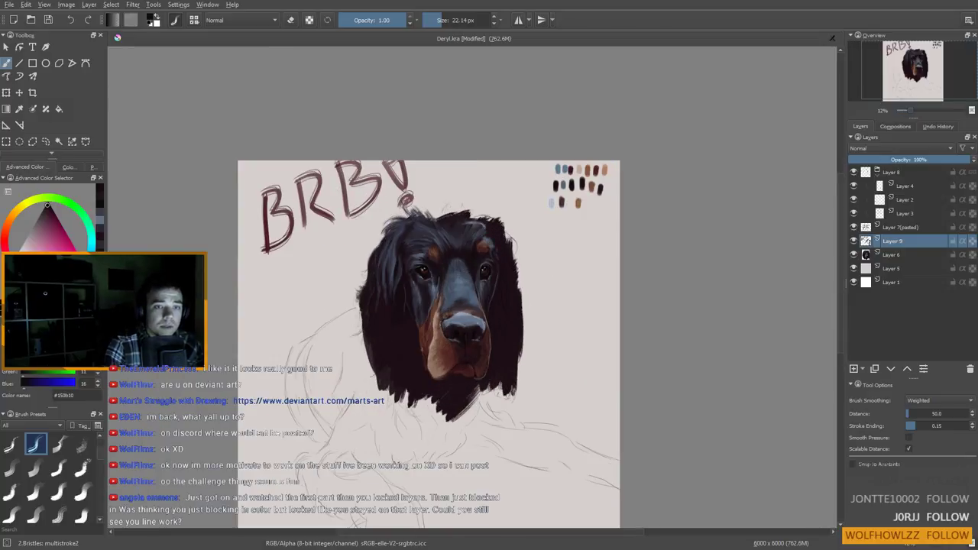
pyautogui.keyDown('ctrl'); pyautogui.click(457, 303); pyautogui.keyUp('ctrl')
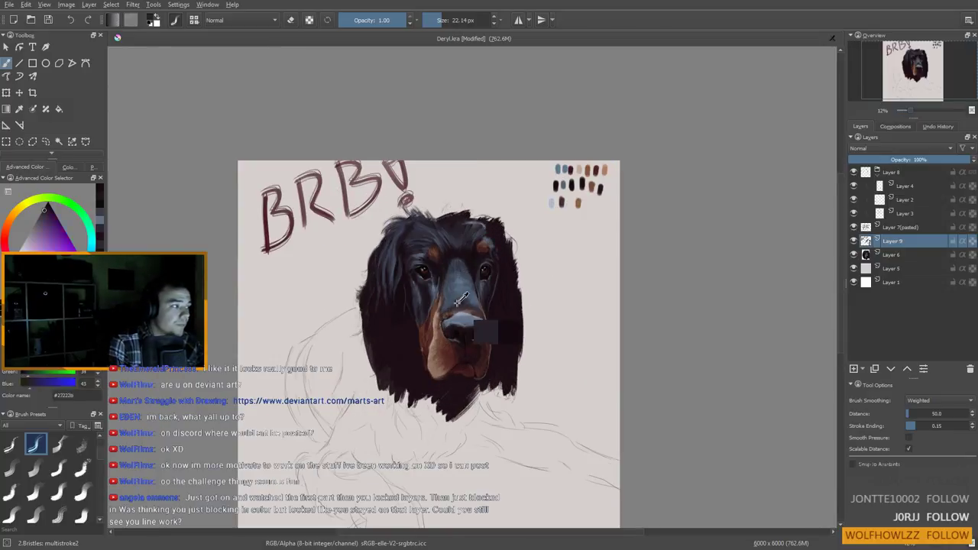
pyautogui.keyDown('ctrl'); pyautogui.click(443, 308); pyautogui.keyUp('ctrl')
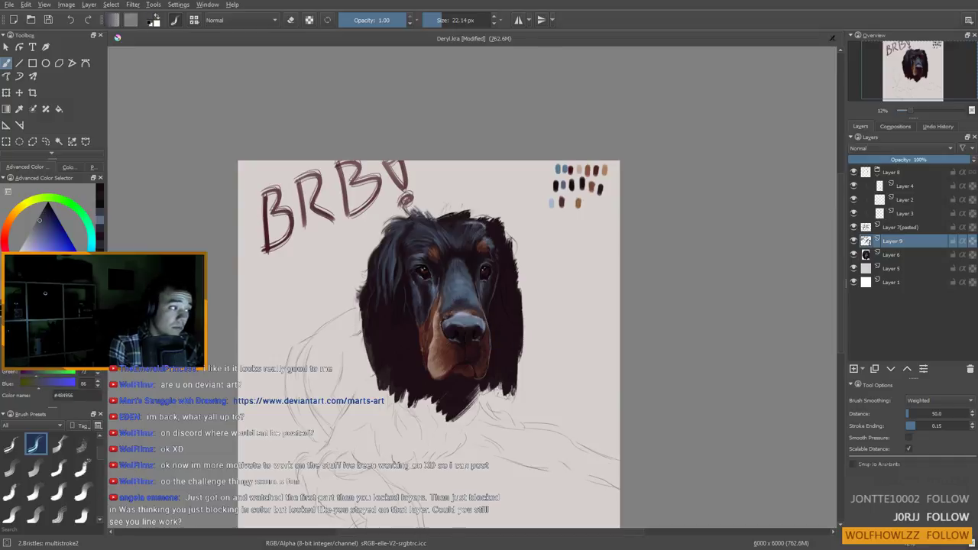
pyautogui.keyDown('ctrl'); pyautogui.click(443, 316); pyautogui.keyUp('ctrl')
pyautogui.keyDown('ctrl'); pyautogui.click(466, 352); pyautogui.keyUp('ctrl')
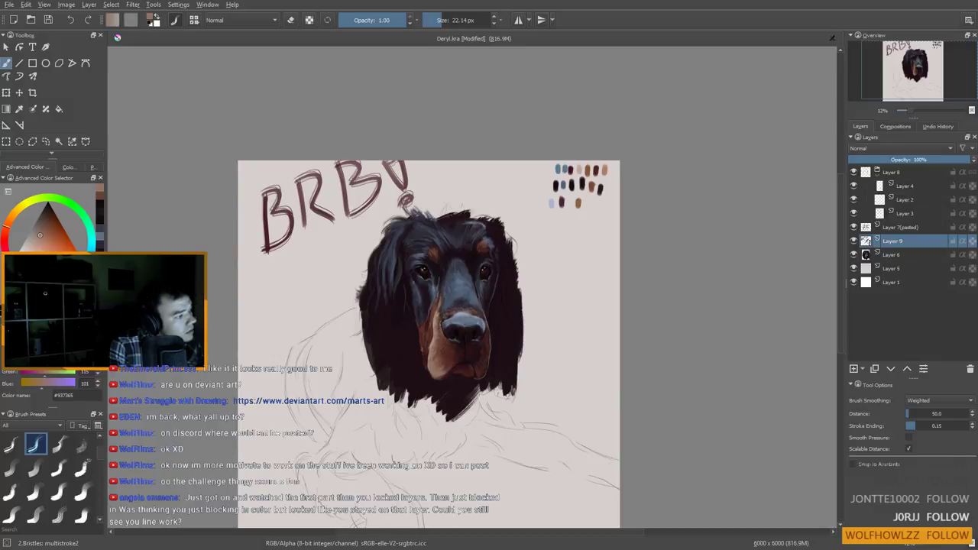
# Toggle the visibility of Layer 4, Layer 2 and Layer 3 to examine the sketch lines
pyautogui.scroll(-3, 456, 337)
pyautogui.scroll(2, 461, 344)
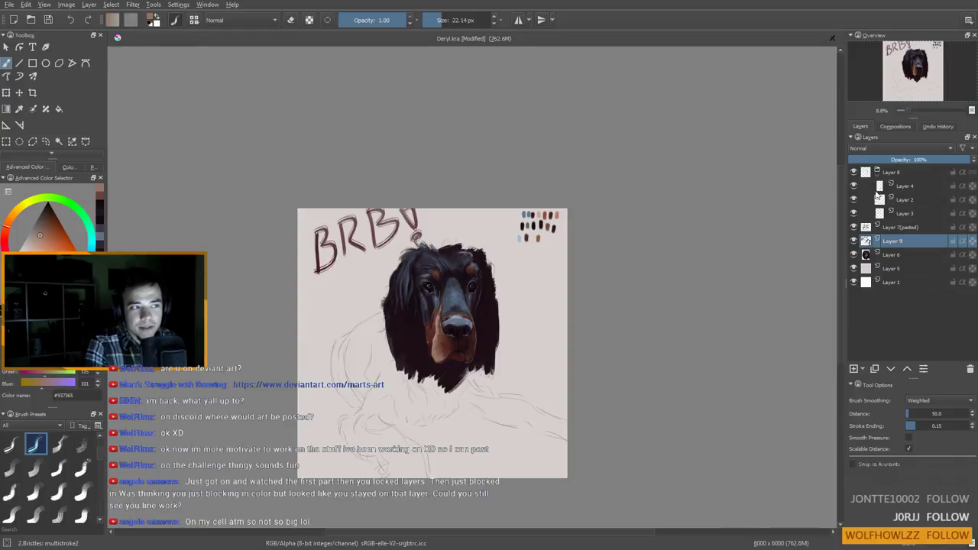
pyautogui.click(854, 186)
pyautogui.click(854, 200)
pyautogui.click(854, 214)
pyautogui.click(854, 199)
pyautogui.click(855, 186)
pyautogui.click(855, 214)
# Toggle the visibility of Layer 6 and Layer 9 to compare the dog's paint layers
pyautogui.scroll(4, 512, 296)
pyautogui.moveTo(347, 283); pyautogui.dragTo(619, 228)
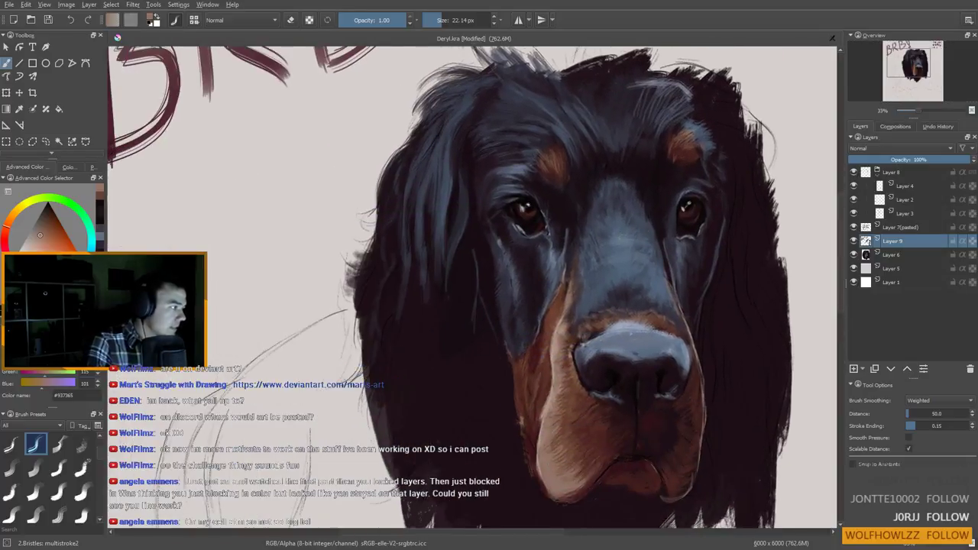
pyautogui.click(854, 256)
pyautogui.click(854, 255)
pyautogui.click(853, 256)
pyautogui.click(853, 243)
pyautogui.click(853, 243)
pyautogui.click(853, 243)
pyautogui.click(854, 243)
pyautogui.click(853, 243)
# Merge Layer 9 down into Layer 6
pyautogui.press('-')
pyautogui.press('-')
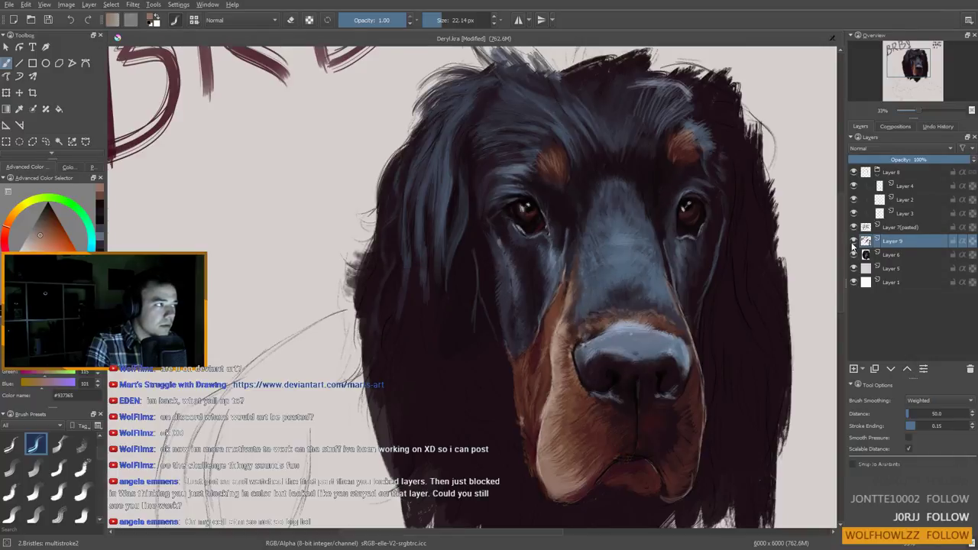
pyautogui.press('+')
pyautogui.press('+')
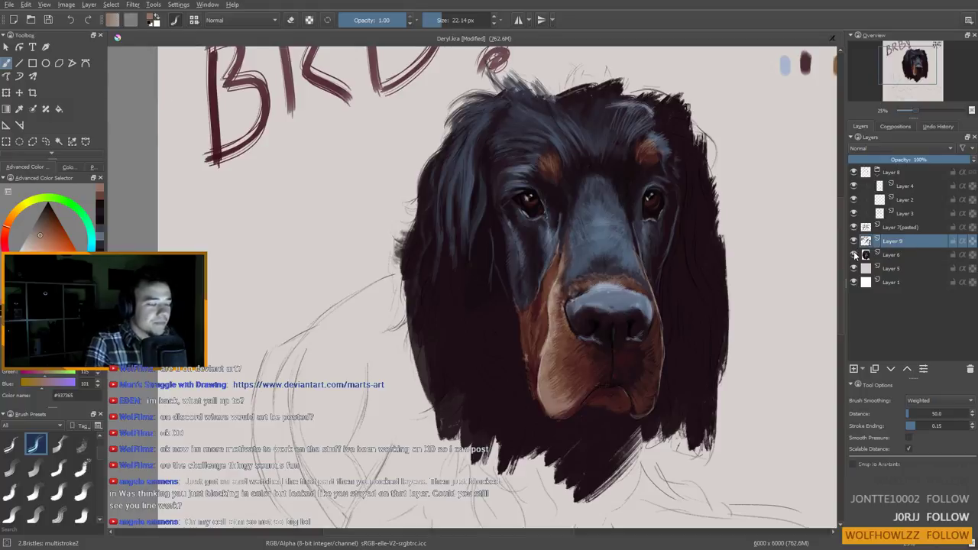
pyautogui.hotkey('ctrl', 'e')
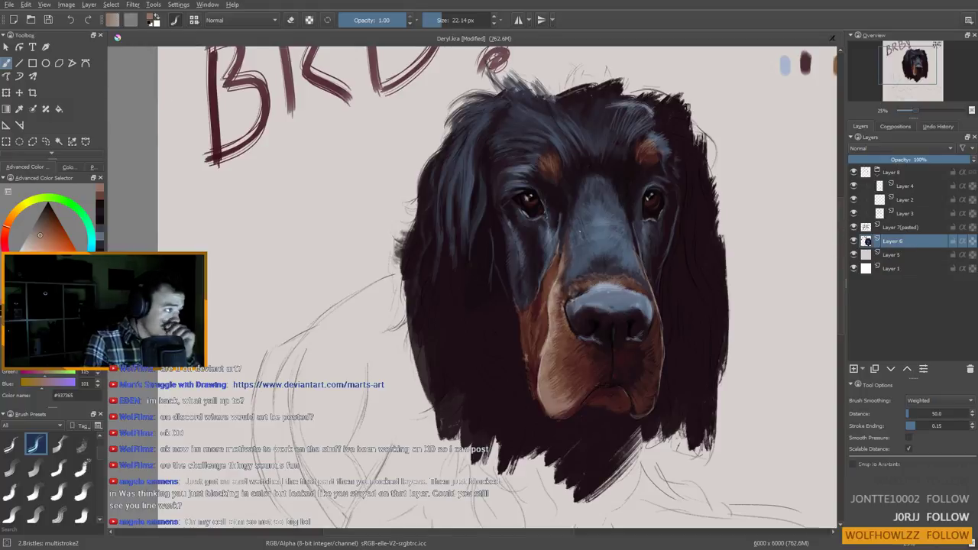
# Hide the merged Layer 6 to examine the full line sketch, and show it again
pyautogui.click(854, 241)
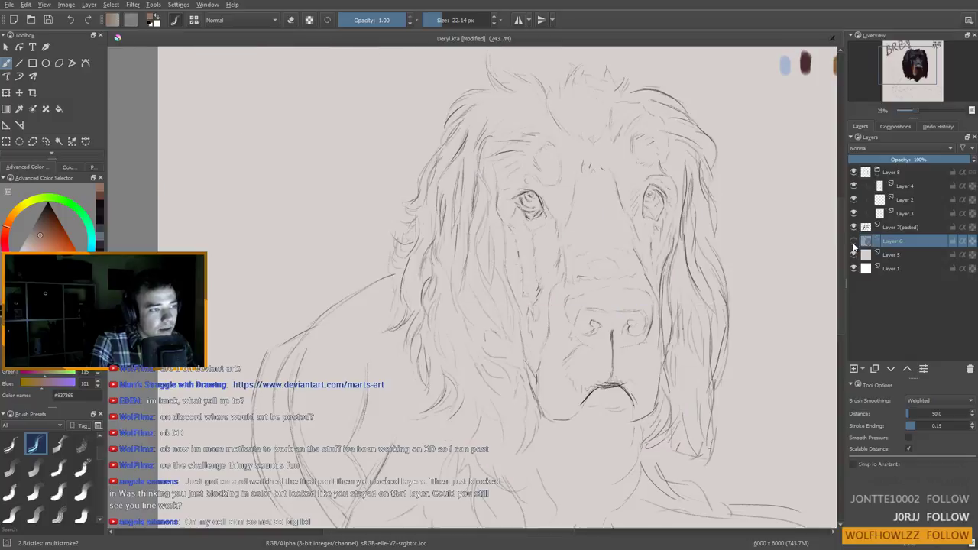
pyautogui.scroll(-2, 690, 225)
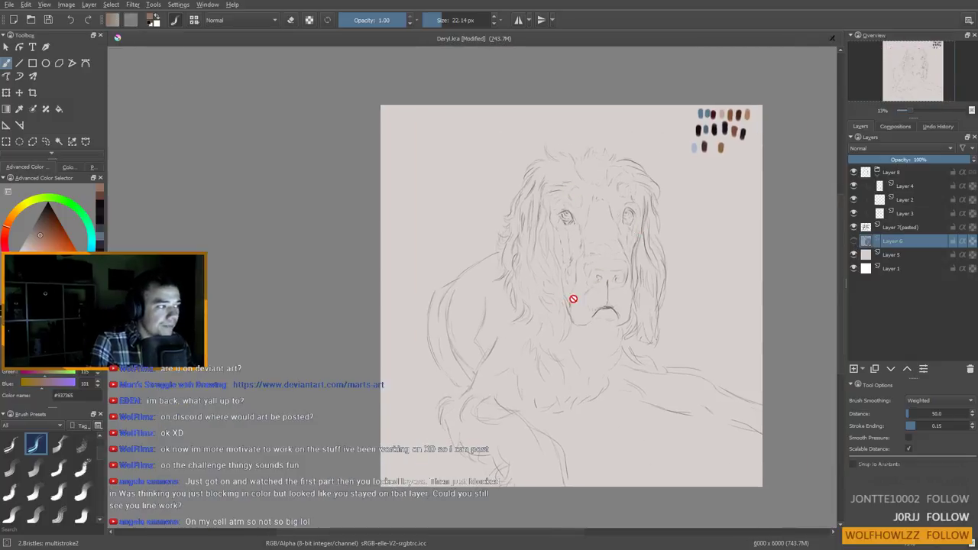
pyautogui.scroll(2, 572, 293)
pyautogui.click(854, 241)
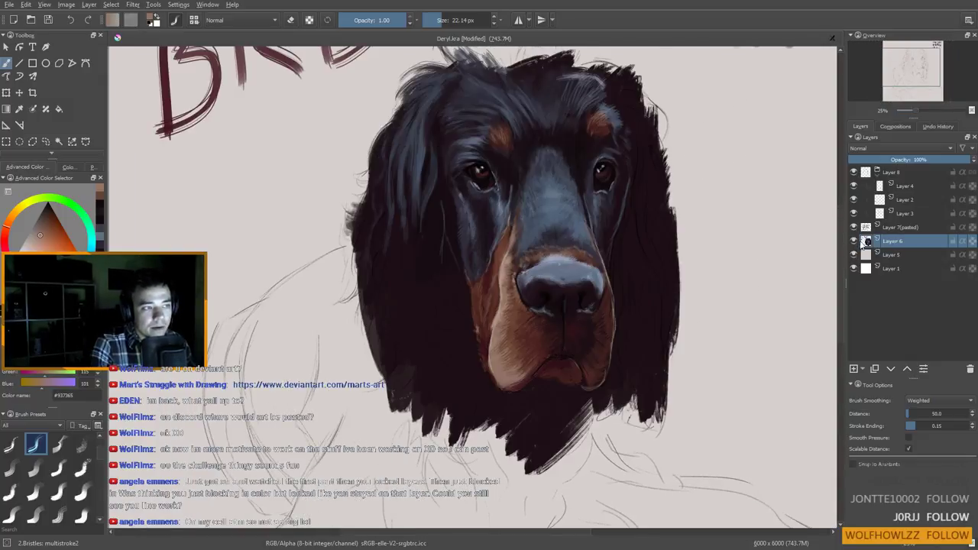
# Go through Layer 4, Layer 2 and Layer 3 inside the Layer 8 group, ending on the group itself
pyautogui.click(890, 175)
pyautogui.click(905, 188)
pyautogui.click(907, 201)
pyautogui.click(905, 215)
pyautogui.click(905, 190)
pyautogui.moveTo(906, 191); pyautogui.dragTo(910, 222)
pyautogui.click(908, 201)
pyautogui.click(909, 190)
pyautogui.click(906, 216)
pyautogui.click(907, 201)
pyautogui.click(909, 188)
pyautogui.click(904, 173)
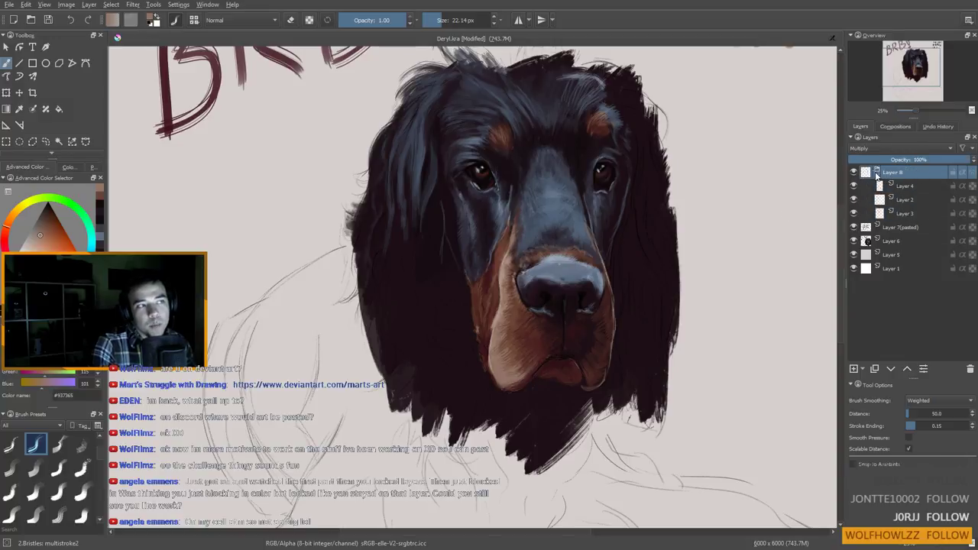
# Examine the line work over the dark fur beside the right-hand eye up close, selecting Layer 6 and toggling its visibility
pyautogui.scroll(6, 621, 210)
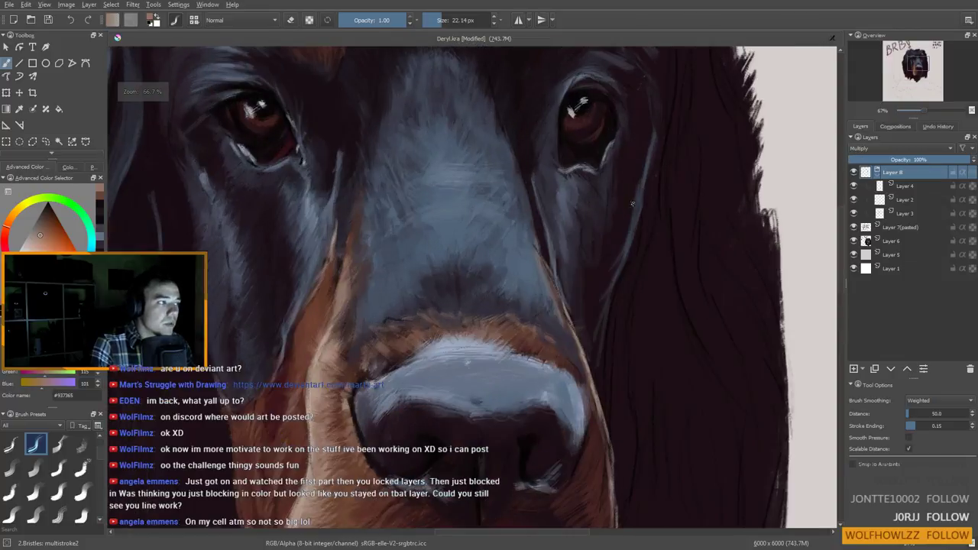
pyautogui.scroll(3, 572, 192)
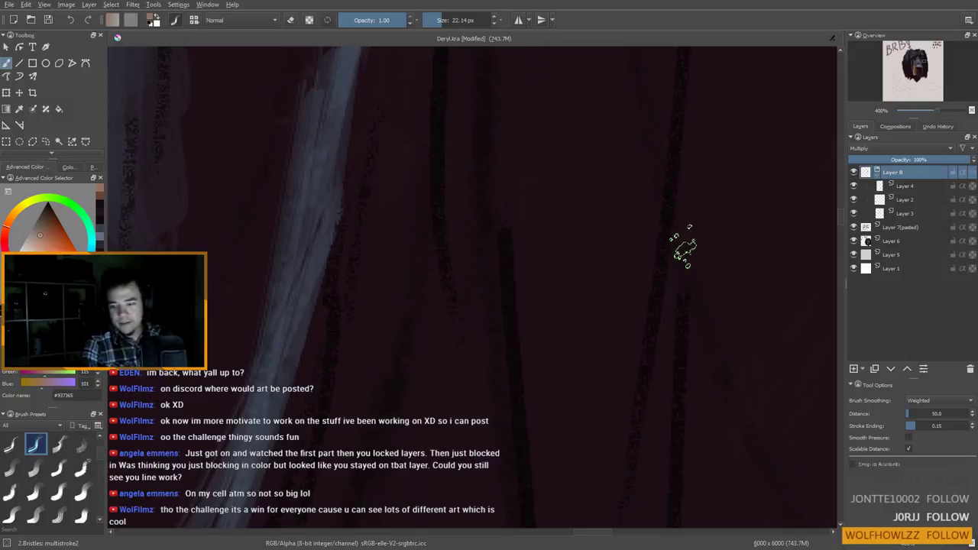
pyautogui.moveTo(598, 252); pyautogui.dragTo(595, 204)
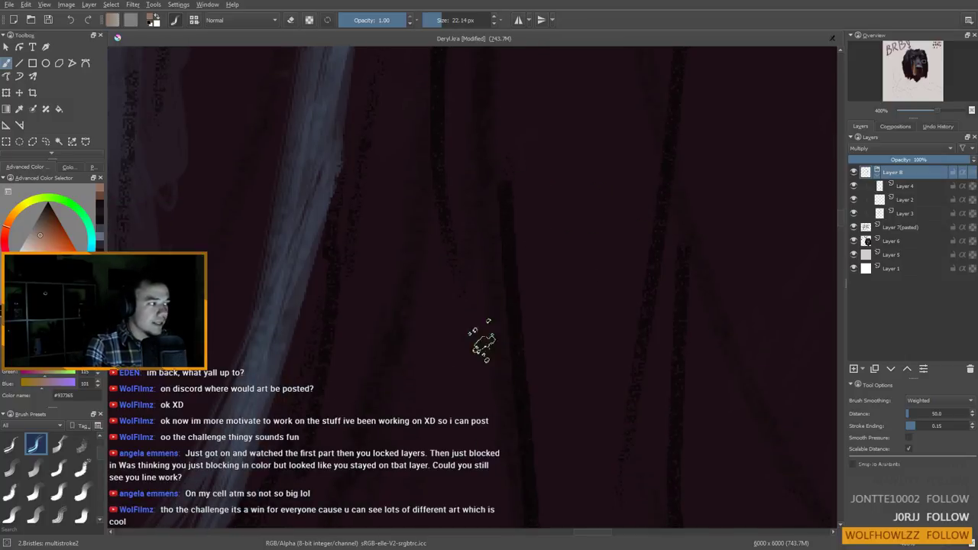
pyautogui.moveTo(494, 284); pyautogui.dragTo(650, 183)
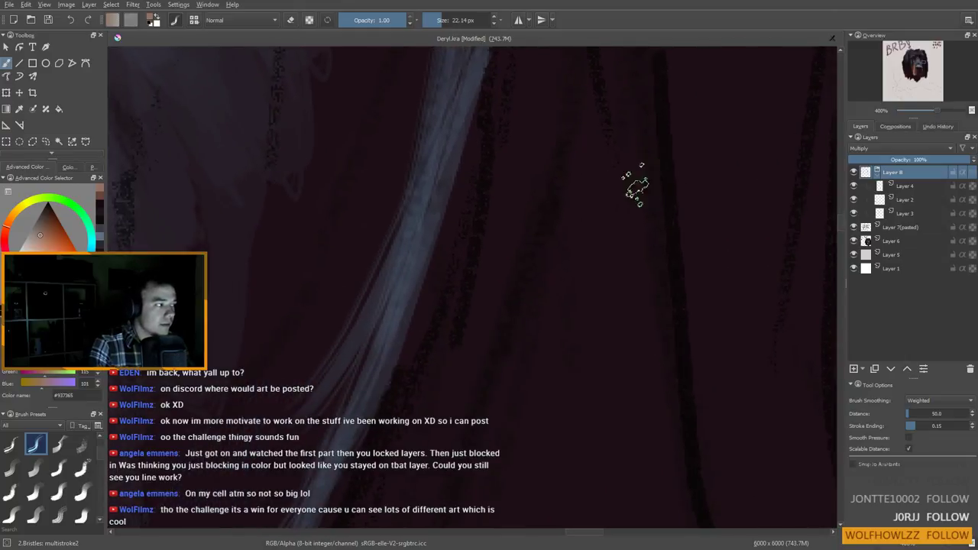
pyautogui.moveTo(516, 201); pyautogui.dragTo(526, 237)
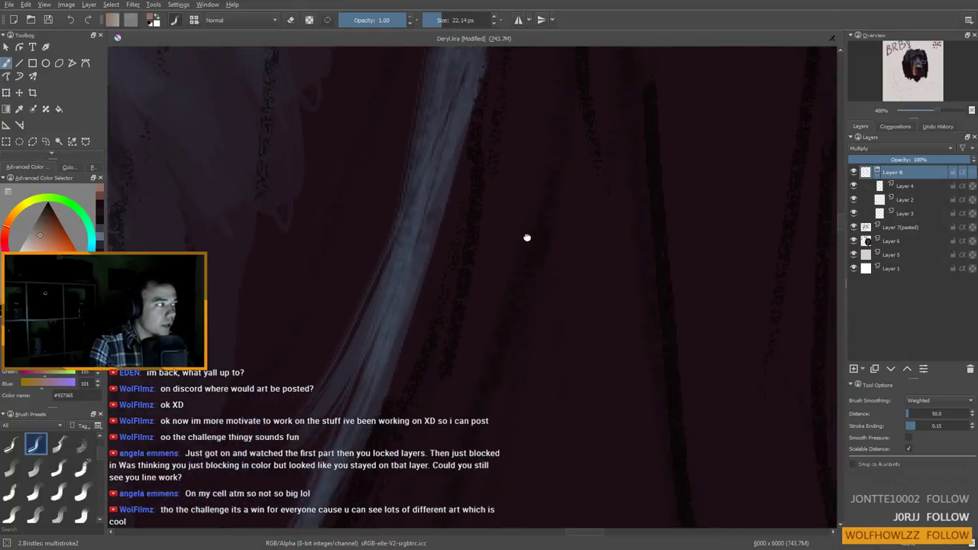
pyautogui.click(897, 242)
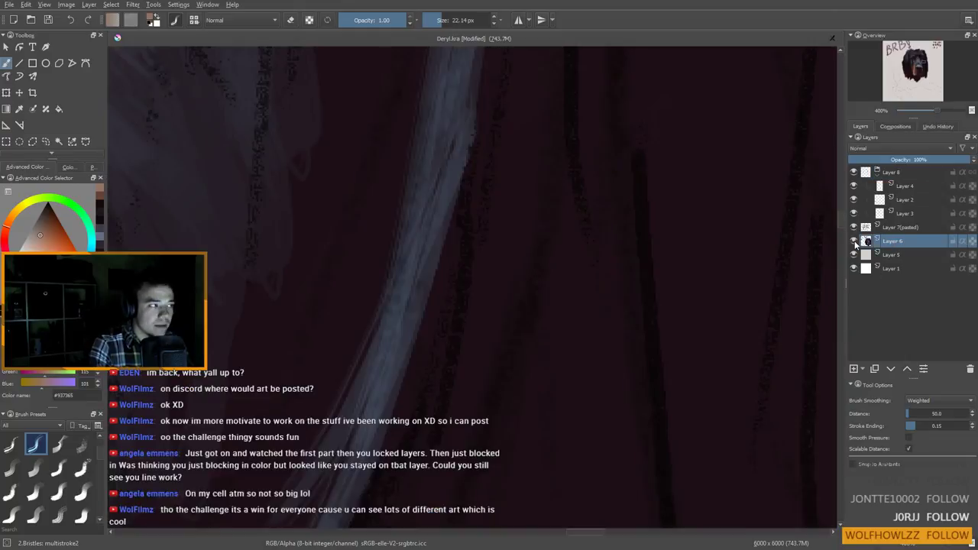
pyautogui.click(854, 242)
pyautogui.click(855, 241)
pyautogui.click(854, 241)
pyautogui.click(855, 242)
pyautogui.scroll(-2, 550, 248)
pyautogui.moveTo(550, 248)
pyautogui.mouseDown()
pyautogui.moveTo(650, 247)
pyautogui.moveTo(777, 328)
pyautogui.moveTo(764, 164)
pyautogui.moveTo(712, 148)
pyautogui.mouseUp()
pyautogui.scroll(-6, 712, 148)
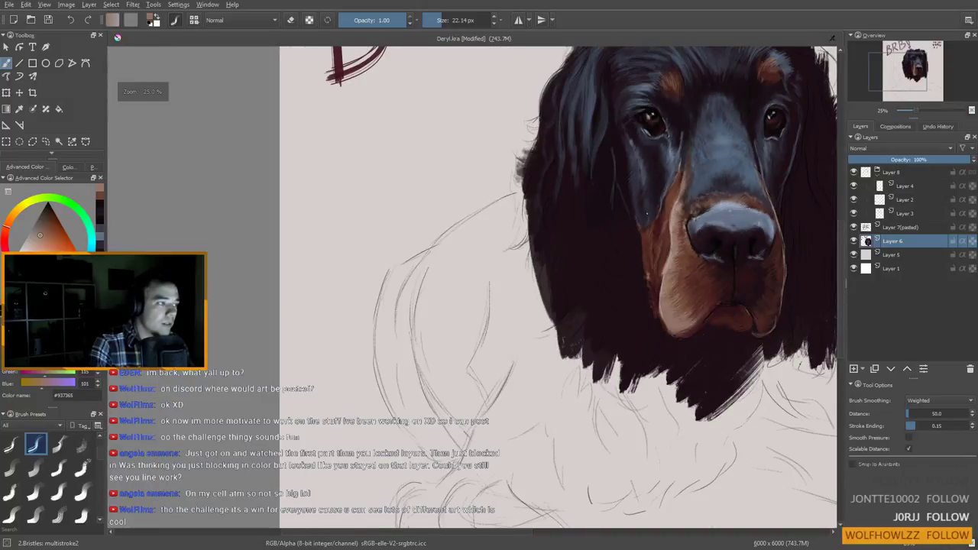
# Blend the fur between the left-hand ear and the brow with sampled near-black and slate tones, using a brush of about 50 px
pyautogui.scroll(6, 611, 229)
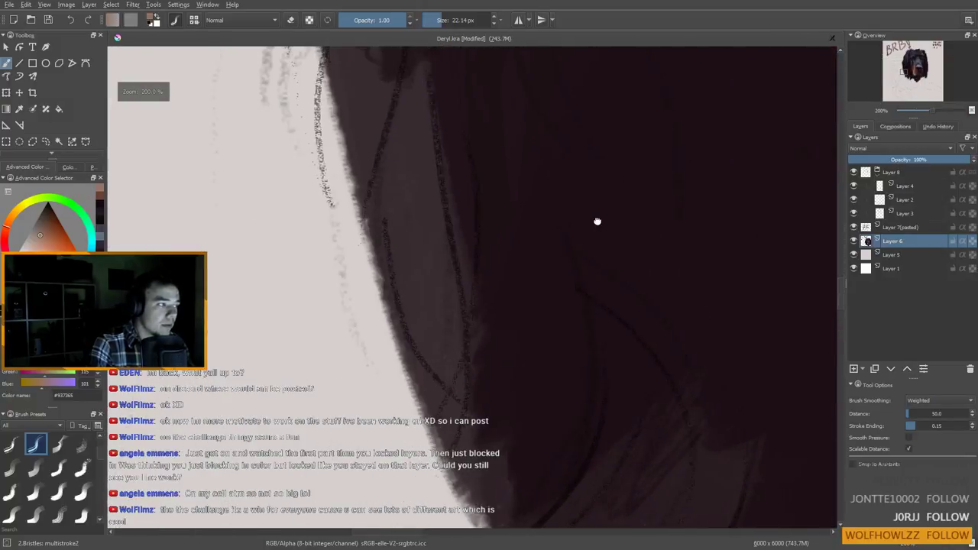
pyautogui.scroll(-6, 593, 221)
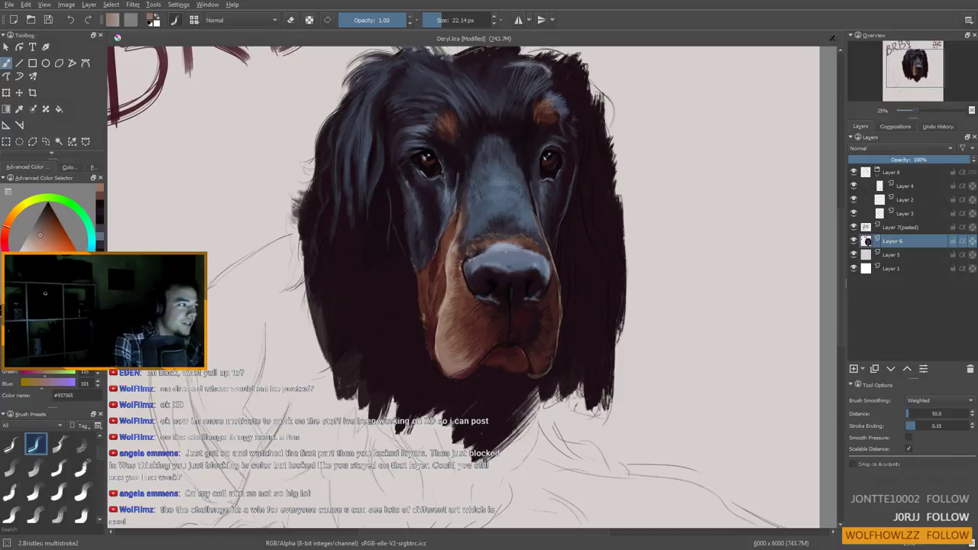
pyautogui.keyDown('ctrl'); pyautogui.click(381, 172); pyautogui.keyUp('ctrl')
pyautogui.scroll(2, 382, 157)
pyautogui.moveTo(370, 178)
pyautogui.keyDown('shift'); pyautogui.mouseDown()
pyautogui.moveTo(384, 177)
pyautogui.moveTo(375, 176)
pyautogui.mouseUp(); pyautogui.keyUp('shift')
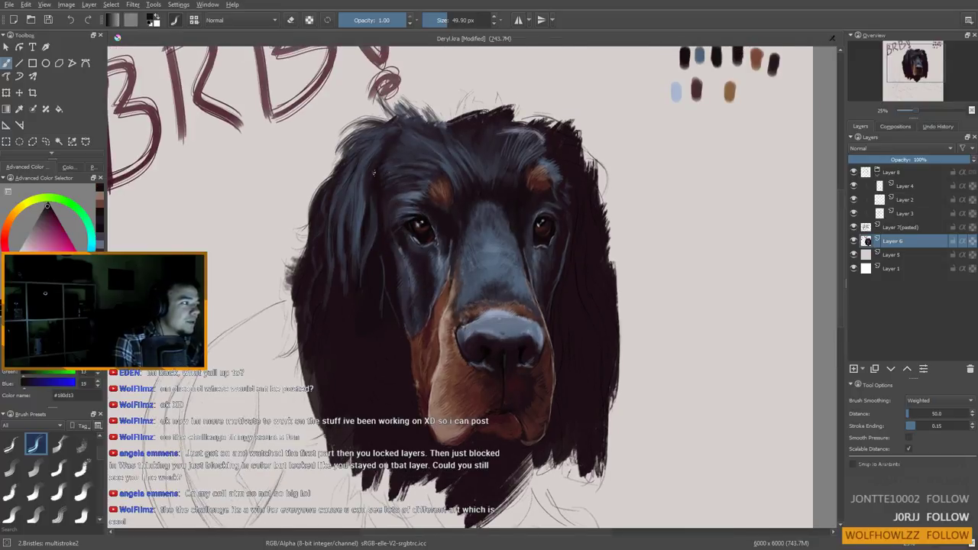
pyautogui.keyDown('ctrl'); pyautogui.click(400, 146); pyautogui.keyUp('ctrl')
pyautogui.moveTo(400, 144); pyautogui.dragTo(397, 153)
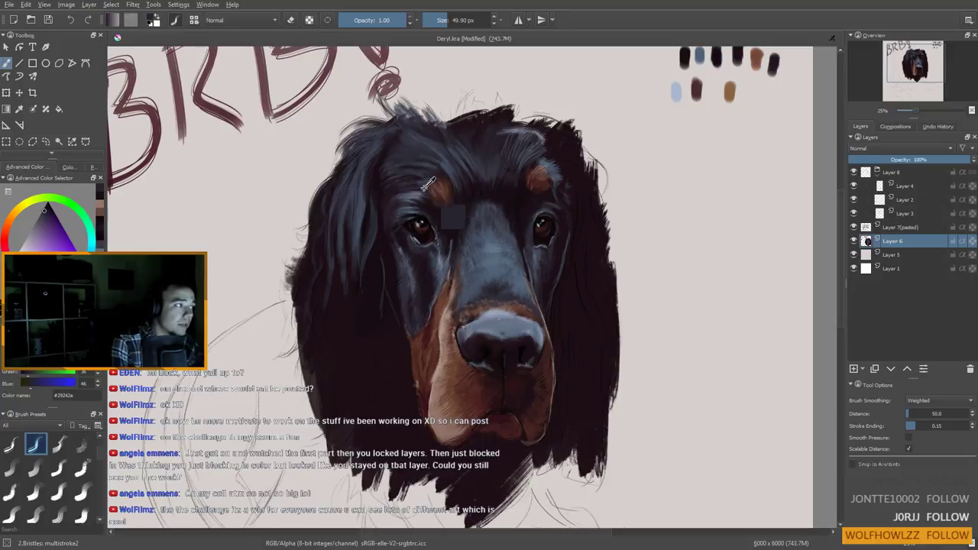
# Shade the fur between the left-hand eye and ear with sampled dark tones and a 38.74 px brush, undoing the last stroke
pyautogui.keyDown('ctrl'); pyautogui.click(442, 229); pyautogui.keyUp('ctrl')
pyautogui.keyDown('ctrl'); pyautogui.click(441, 229); pyautogui.keyUp('ctrl')
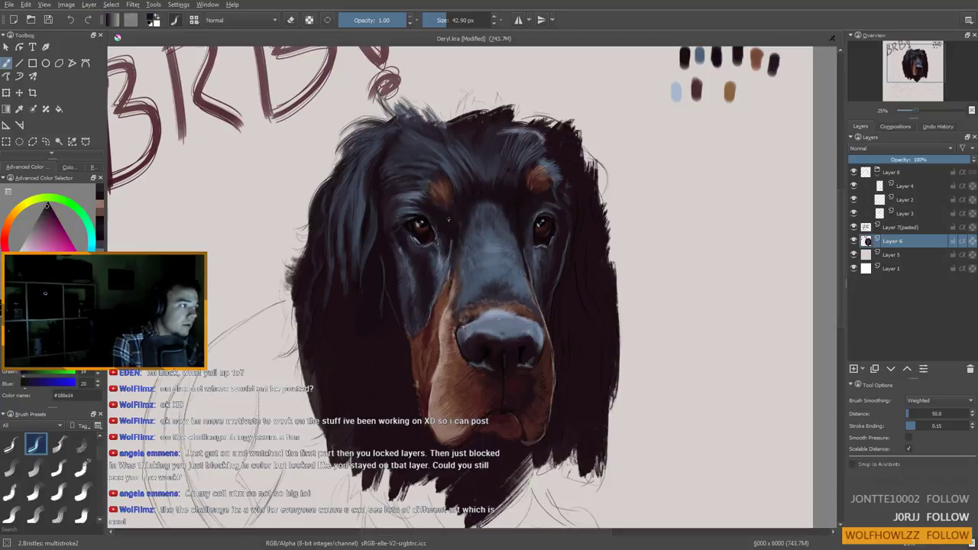
pyautogui.press('[')
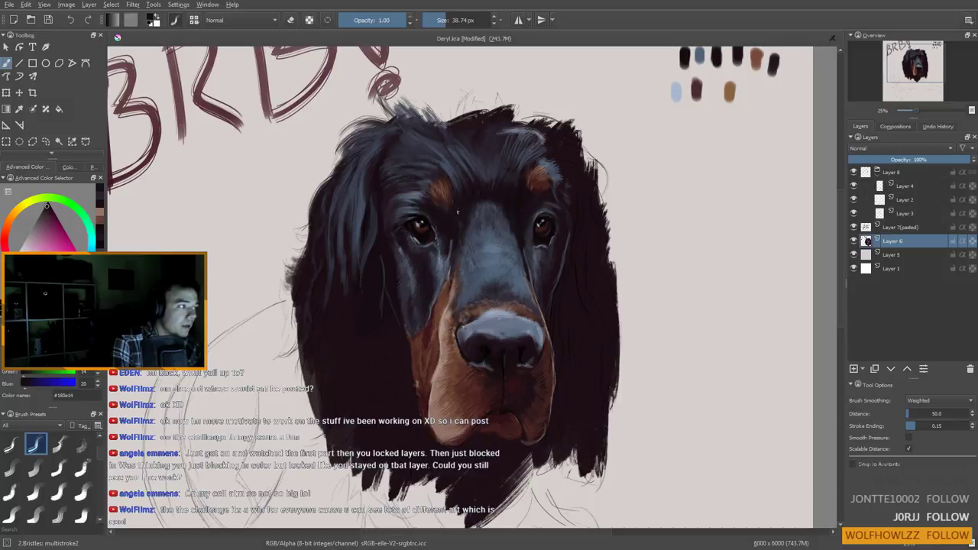
pyautogui.keyDown('ctrl'); pyautogui.click(371, 256); pyautogui.keyUp('ctrl')
pyautogui.keyDown('ctrl'); pyautogui.click(374, 189); pyautogui.keyUp('ctrl')
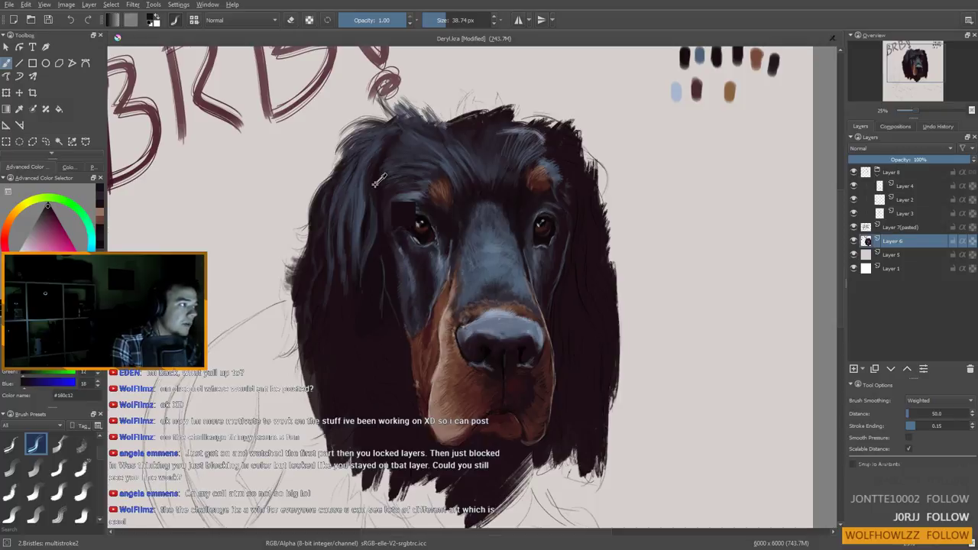
pyautogui.hotkey('ctrl', 'z')
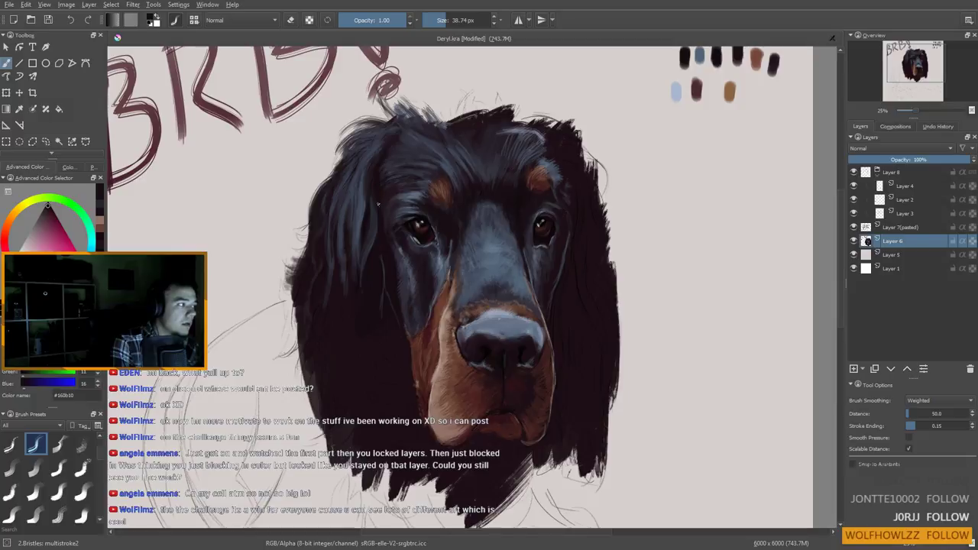
# Paint over the light strands and sketch lines between the left-hand ear and cheek with sampled dark tones and a 64.95 px brush
pyautogui.keyDown('ctrl'); pyautogui.click(364, 259); pyautogui.keyUp('ctrl')
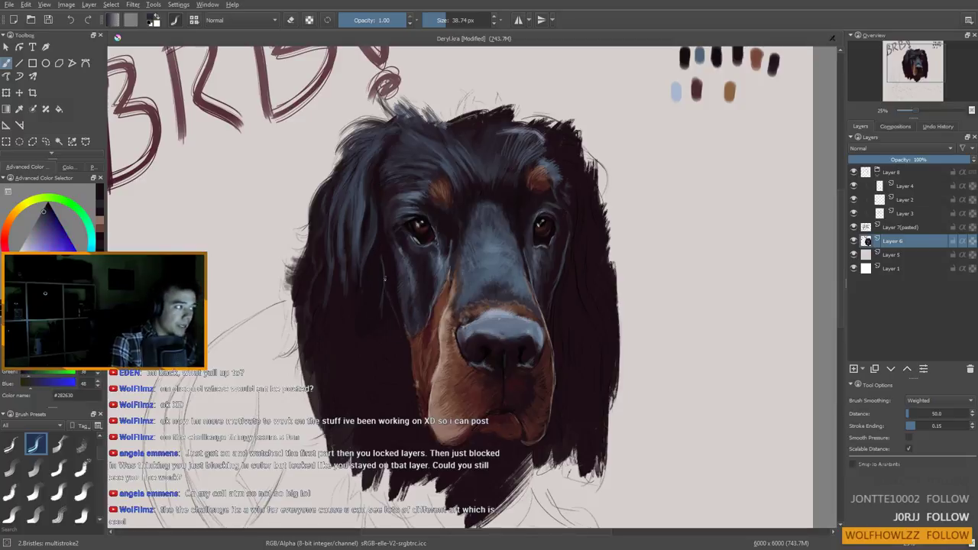
pyautogui.keyDown('ctrl'); pyautogui.click(384, 281); pyautogui.keyUp('ctrl')
pyautogui.keyDown('ctrl'); pyautogui.click(389, 275); pyautogui.keyUp('ctrl')
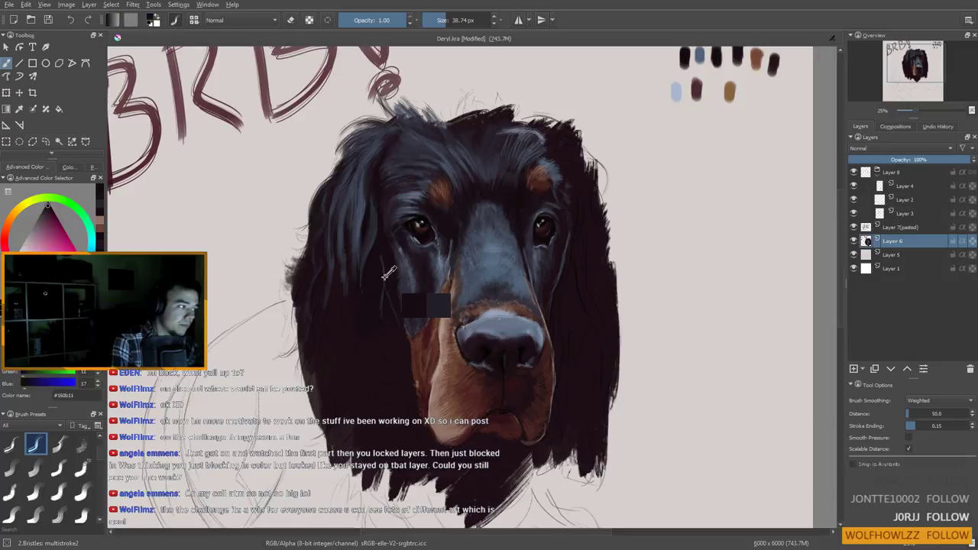
pyautogui.moveTo(381, 273)
pyautogui.keyDown('shift'); pyautogui.mouseDown()
pyautogui.moveTo(403, 263)
pyautogui.moveTo(383, 289)
pyautogui.moveTo(379, 278)
pyautogui.mouseUp(); pyautogui.keyUp('shift')
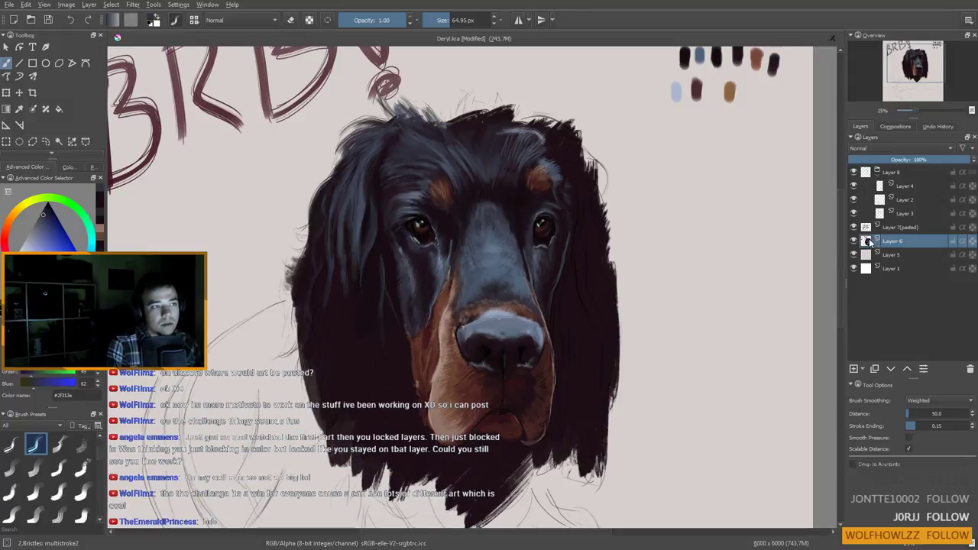
pyautogui.moveTo(384, 286); pyautogui.dragTo(423, 319)
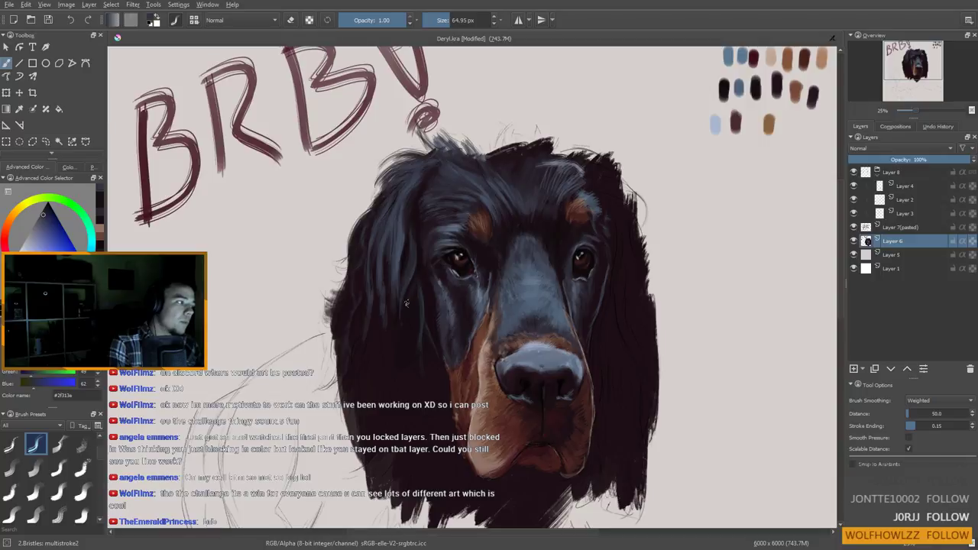
pyautogui.keyDown('ctrl'); pyautogui.click(440, 349); pyautogui.keyUp('ctrl')
pyautogui.moveTo(439, 319); pyautogui.dragTo(457, 344)
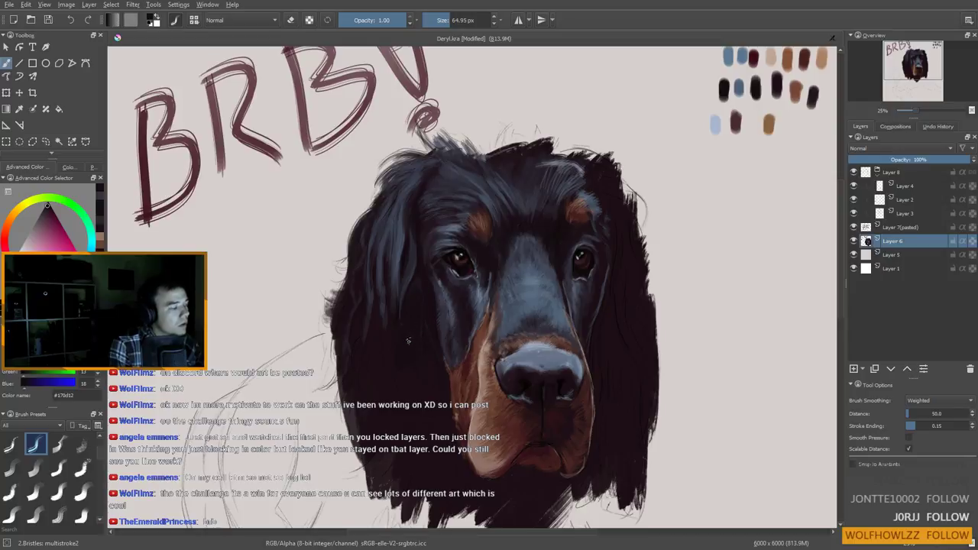
# Define the inner edge of the left-hand ear with near-black and blue-grey tones sampled from the surrounding fur
pyautogui.keyDown('ctrl'); pyautogui.click(427, 282); pyautogui.keyUp('ctrl')
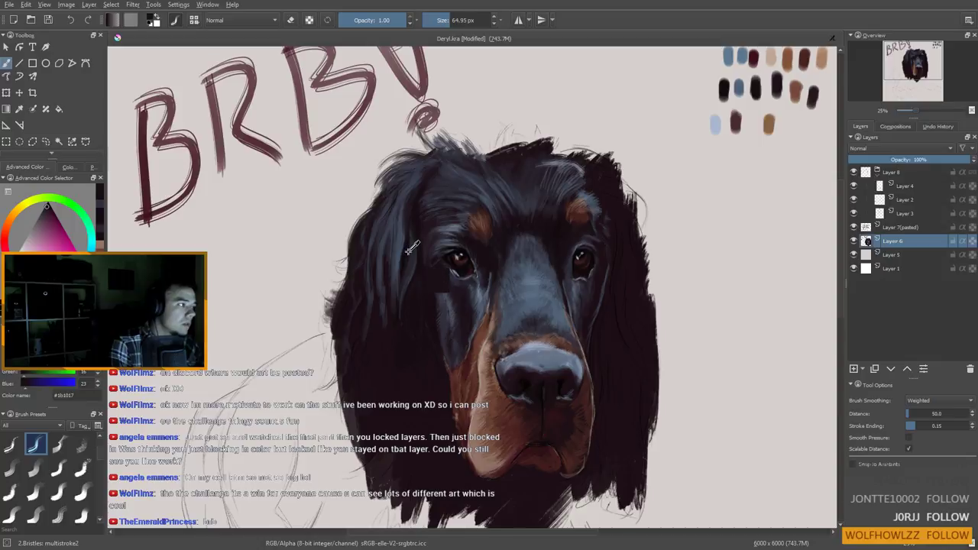
pyautogui.keyDown('ctrl'); pyautogui.click(412, 219); pyautogui.keyUp('ctrl')
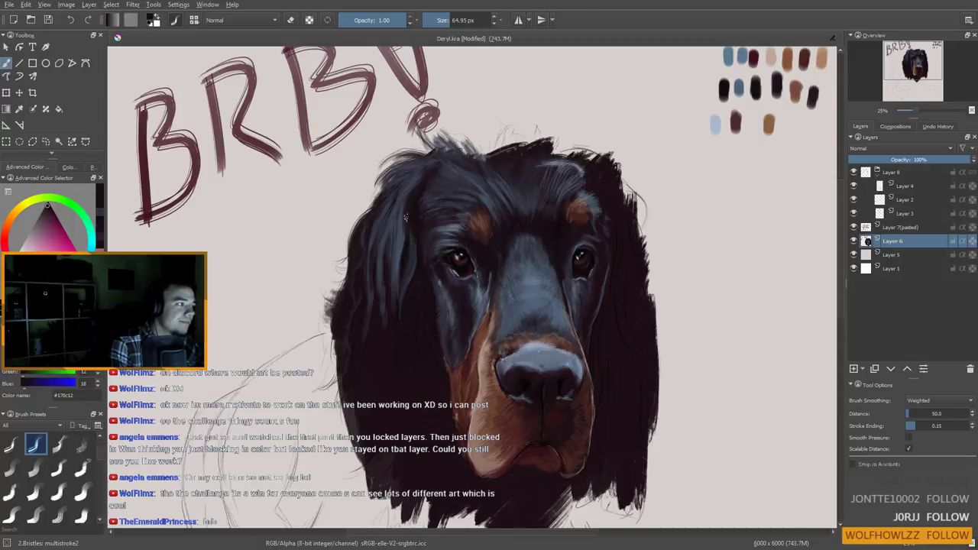
pyautogui.scroll(-2, 407, 215)
pyautogui.keyDown('ctrl'); pyautogui.click(404, 203); pyautogui.keyUp('ctrl')
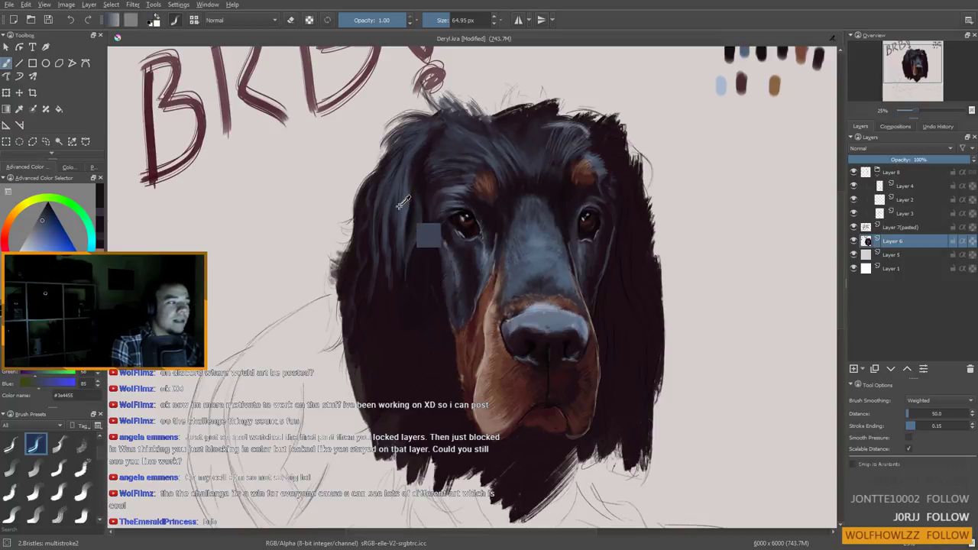
pyautogui.keyDown('ctrl'); pyautogui.click(407, 224); pyautogui.keyUp('ctrl')
# Reduce the brush to 34.84 px and paint the hair strands of the left-hand ear with sampled black and blue-grey tones
pyautogui.press('[')
pyautogui.press('[')
pyautogui.press('[')
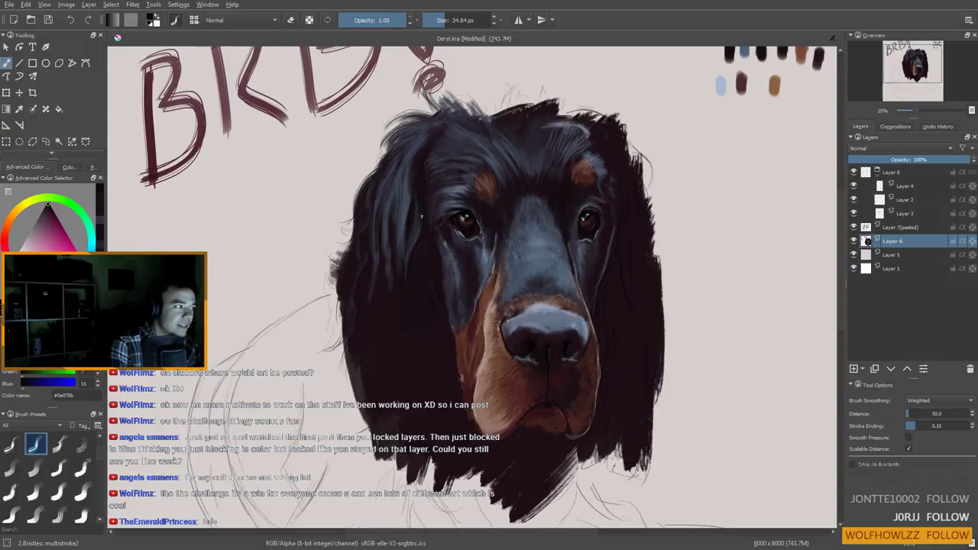
pyautogui.keyDown('ctrl'); pyautogui.click(418, 219); pyautogui.keyUp('ctrl')
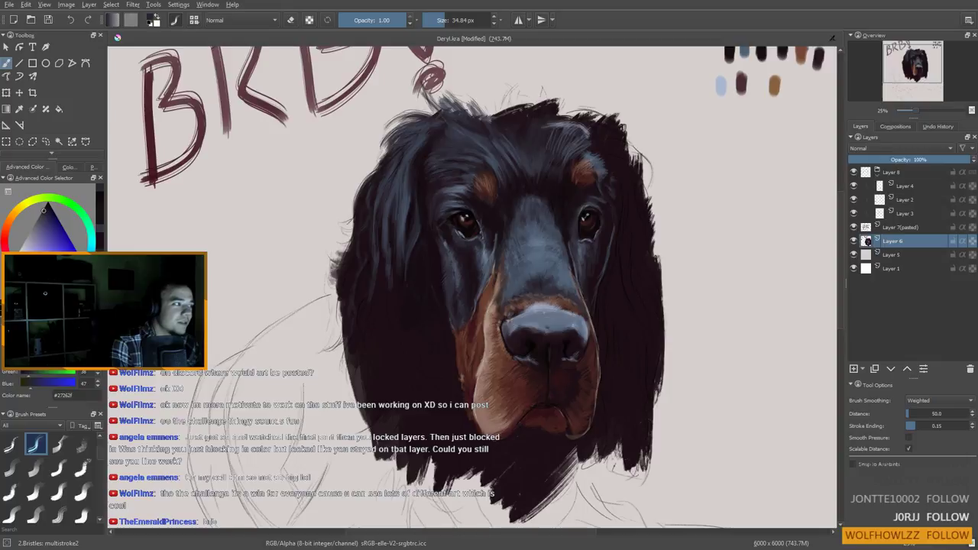
pyautogui.keyDown('ctrl'); pyautogui.click(407, 184); pyautogui.keyUp('ctrl')
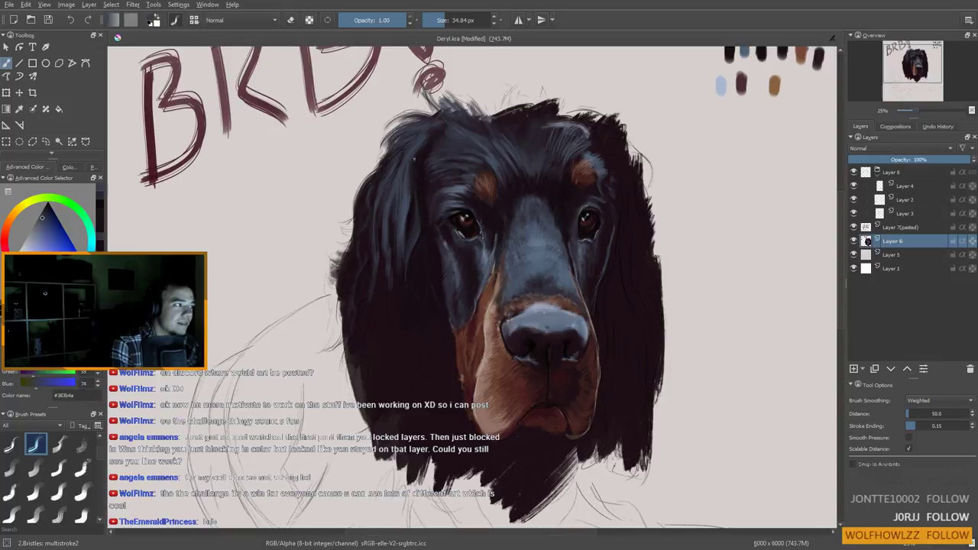
pyautogui.keyDown('ctrl'); pyautogui.click(410, 207); pyautogui.keyUp('ctrl')
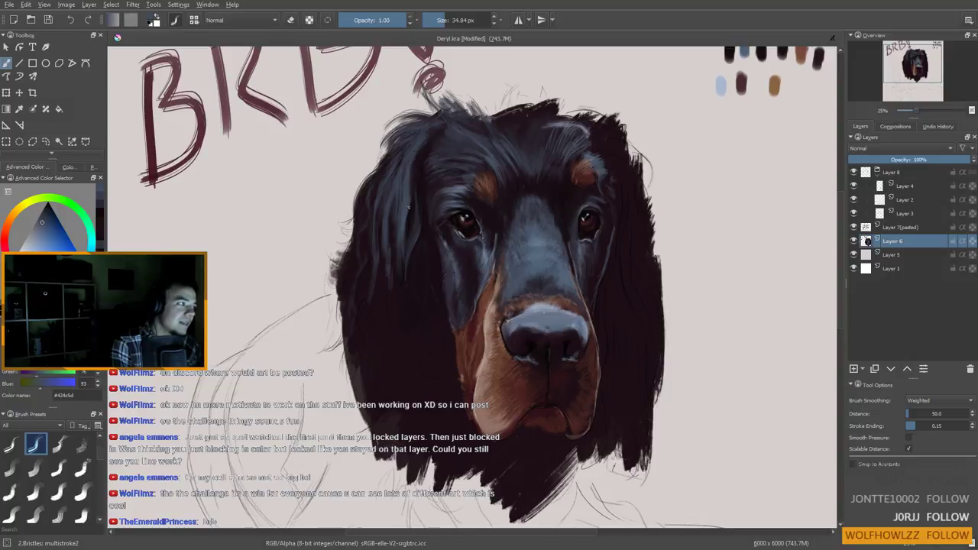
pyautogui.keyDown('ctrl'); pyautogui.click(411, 198); pyautogui.keyUp('ctrl')
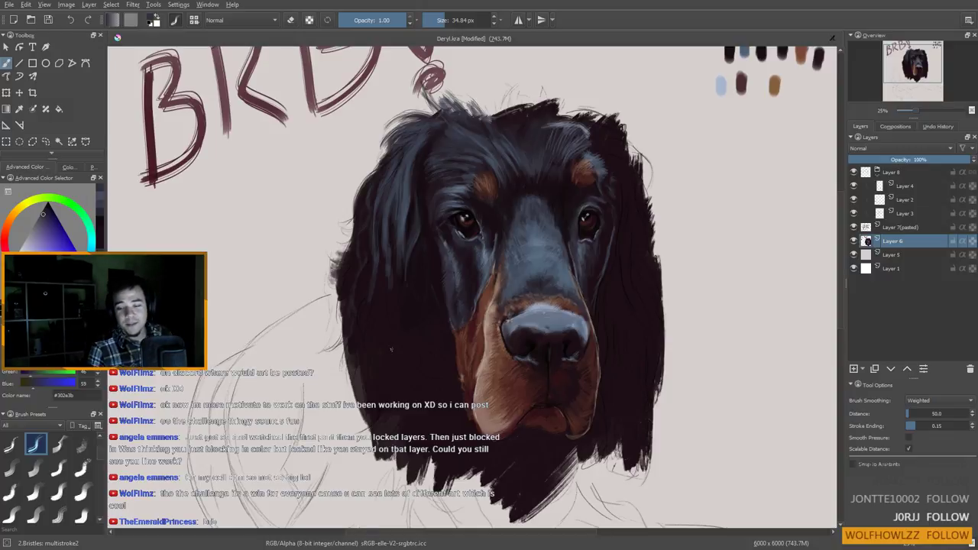
# Darken the outer edge of the left-hand cheek below the eye with sampled near-black tones
pyautogui.scroll(-2, 387, 295)
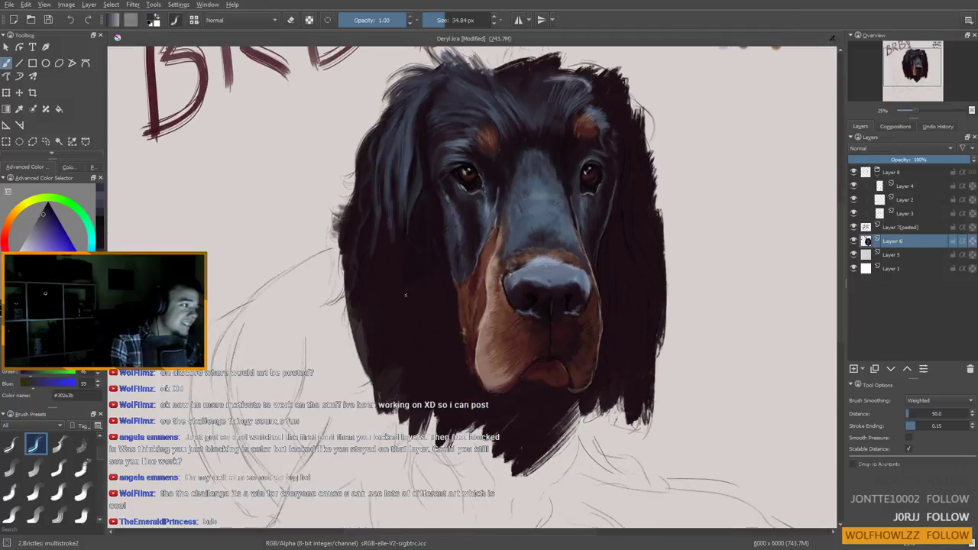
pyautogui.moveTo(430, 237); pyautogui.dragTo(412, 262)
pyautogui.keyDown('ctrl'); pyautogui.click(429, 229); pyautogui.keyUp('ctrl')
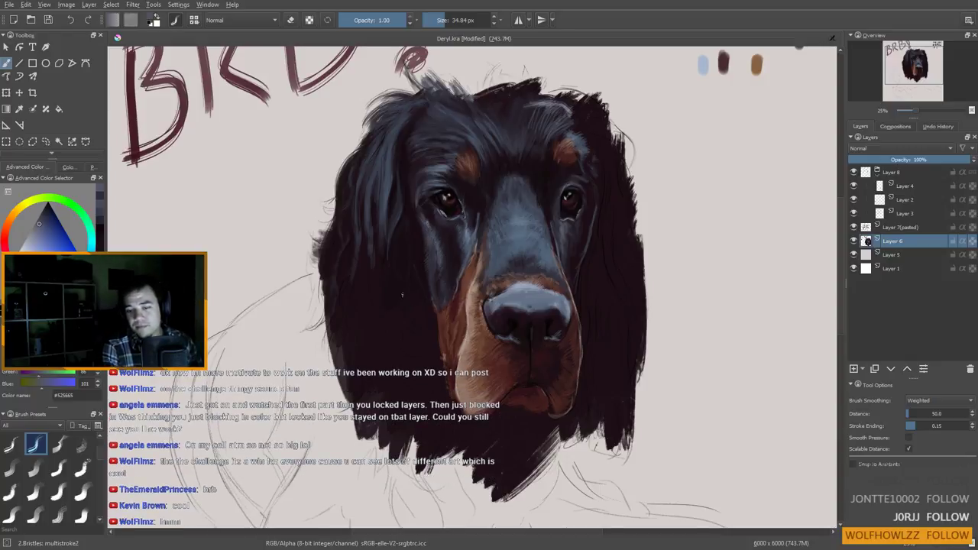
pyautogui.moveTo(437, 323); pyautogui.dragTo(452, 290)
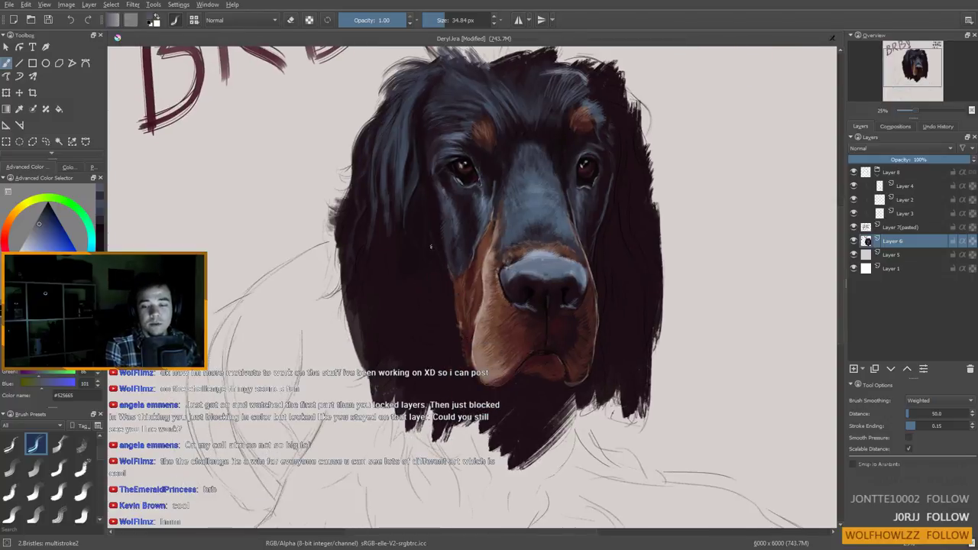
pyautogui.moveTo(431, 246); pyautogui.dragTo(433, 235)
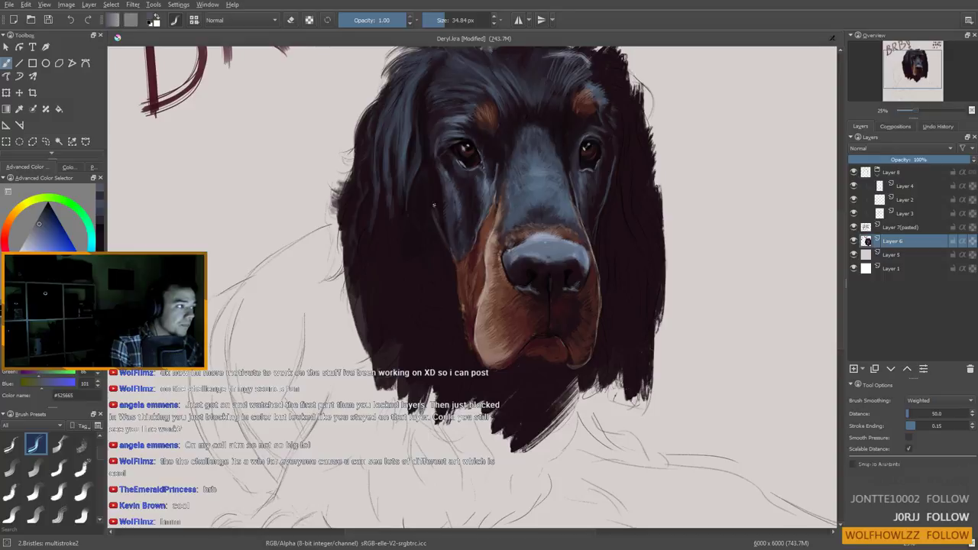
pyautogui.keyDown('ctrl'); pyautogui.click(438, 227); pyautogui.keyUp('ctrl')
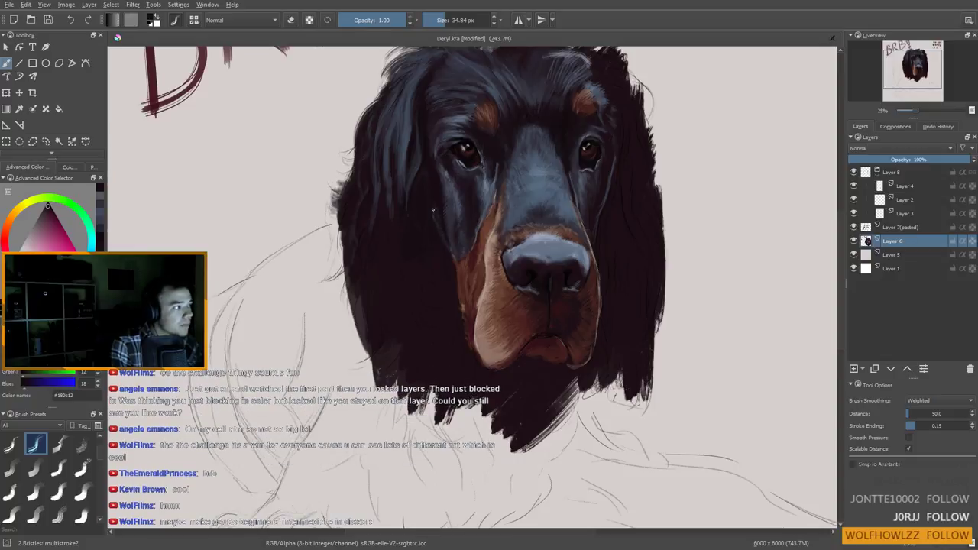
pyautogui.keyDown('ctrl'); pyautogui.click(473, 159); pyautogui.keyUp('ctrl')
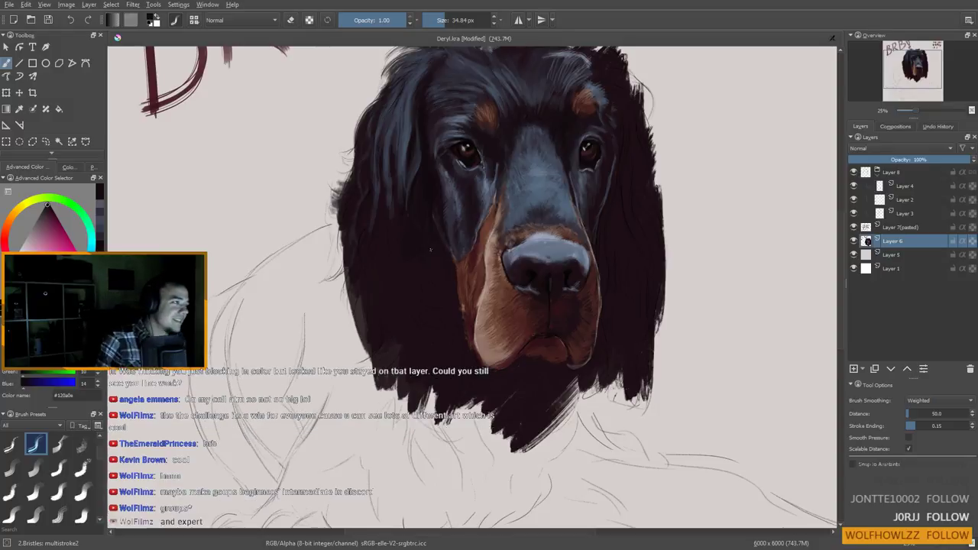
# Paint dark gaps and blue-grey strands along the upper inner part of the left-hand ear using colours sampled from it
pyautogui.keyDown('ctrl'); pyautogui.click(422, 185); pyautogui.keyUp('ctrl')
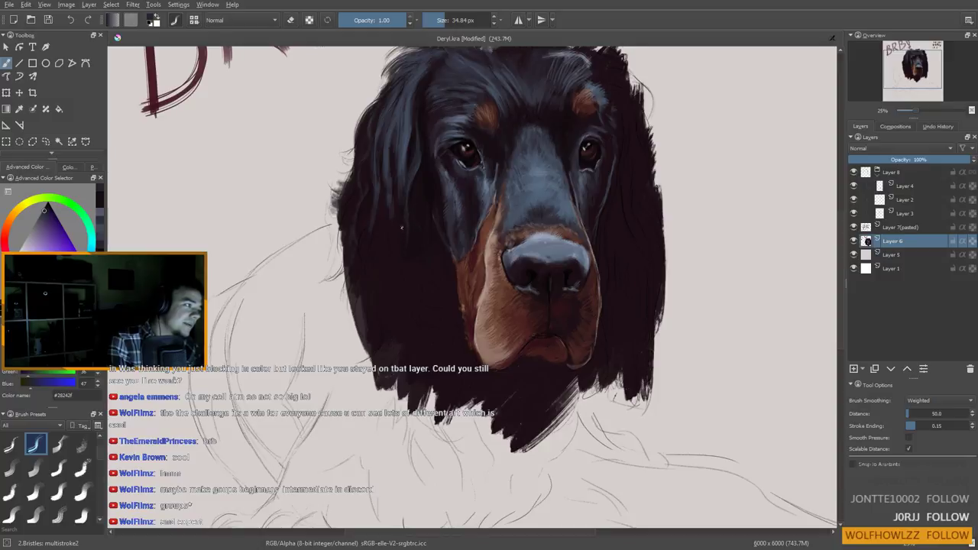
pyautogui.keyDown('ctrl'); pyautogui.click(409, 155); pyautogui.keyUp('ctrl')
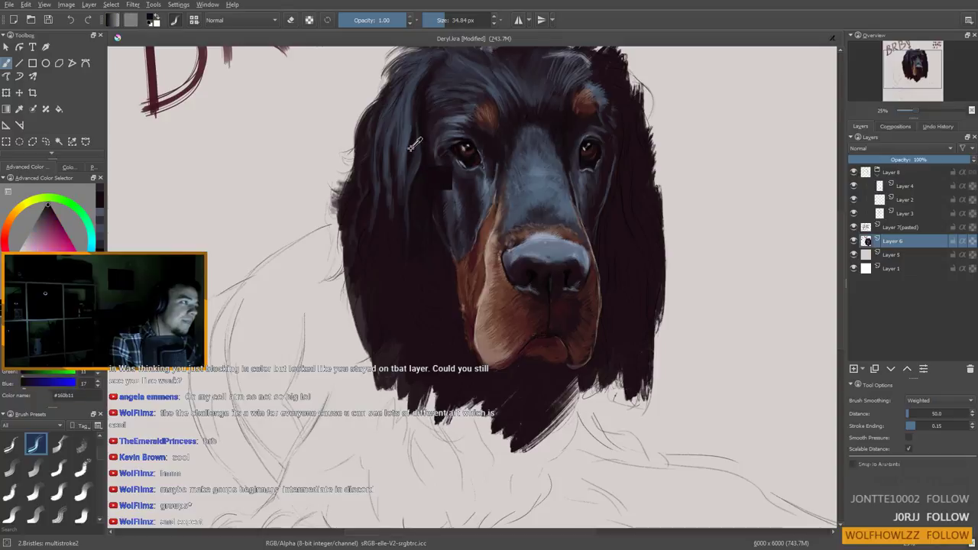
pyautogui.moveTo(418, 89); pyautogui.dragTo(410, 121)
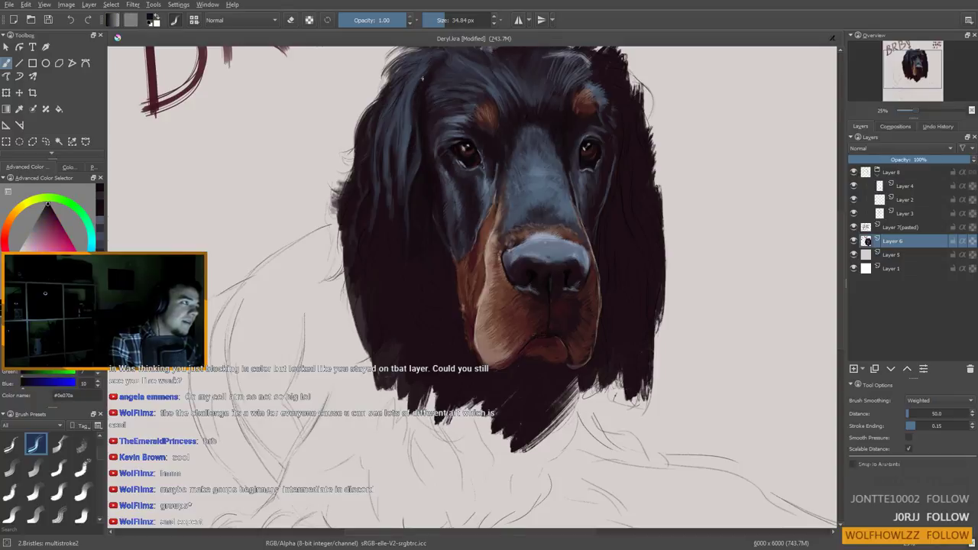
pyautogui.keyDown('ctrl'); pyautogui.click(418, 86); pyautogui.keyUp('ctrl')
pyautogui.moveTo(419, 82); pyautogui.dragTo(415, 94)
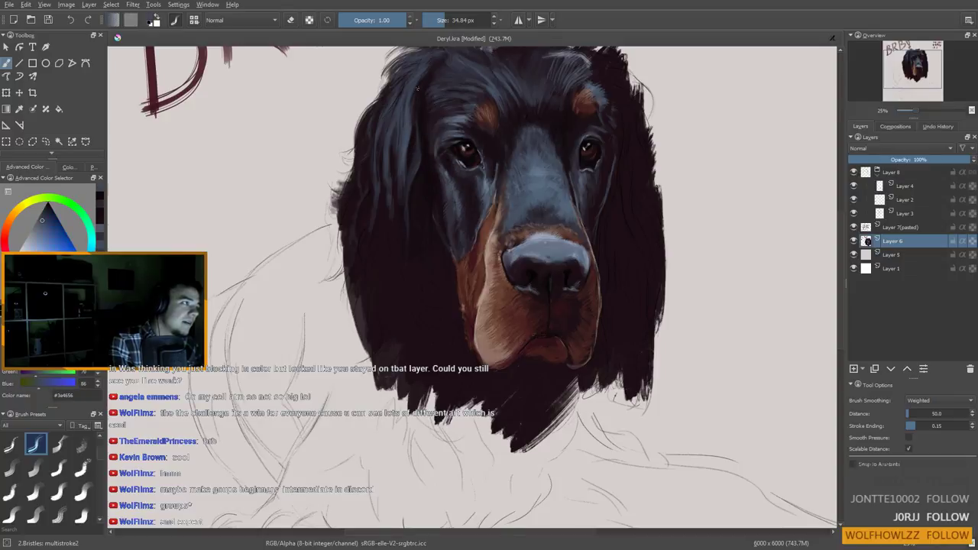
# Reduce the brush to 19.80 px and refine the upper inner edge of the left-hand ear with sampled near-black and blue-grey tones
pyautogui.keyDown('ctrl'); pyautogui.click(463, 114); pyautogui.keyUp('ctrl')
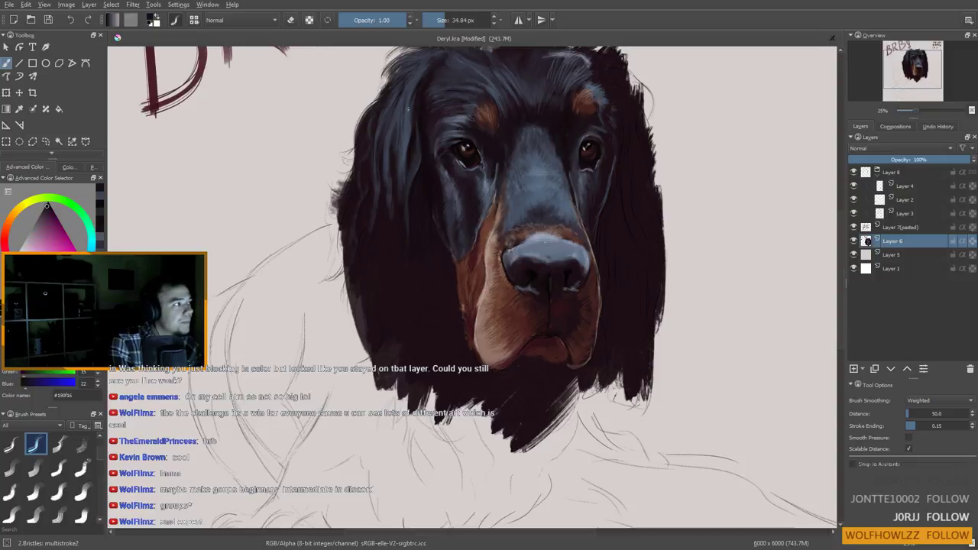
pyautogui.moveTo(420, 85); pyautogui.dragTo(412, 85)
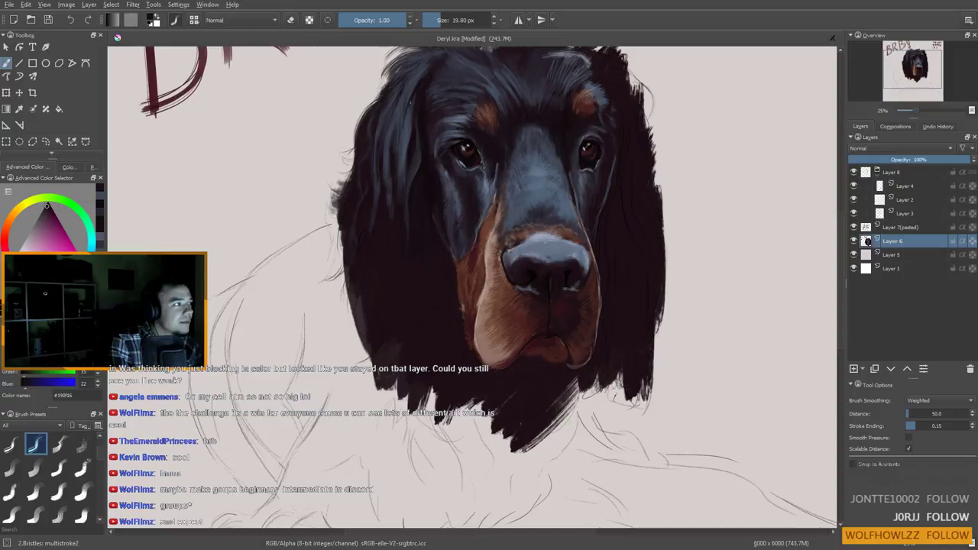
pyautogui.keyDown('ctrl'); pyautogui.click(417, 90); pyautogui.keyUp('ctrl')
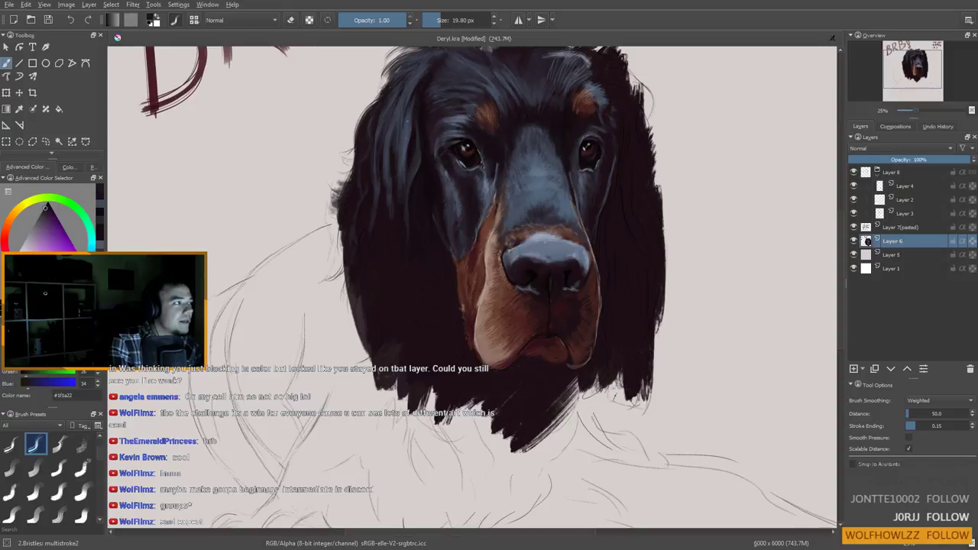
pyautogui.keyDown('ctrl'); pyautogui.click(438, 162); pyautogui.keyUp('ctrl')
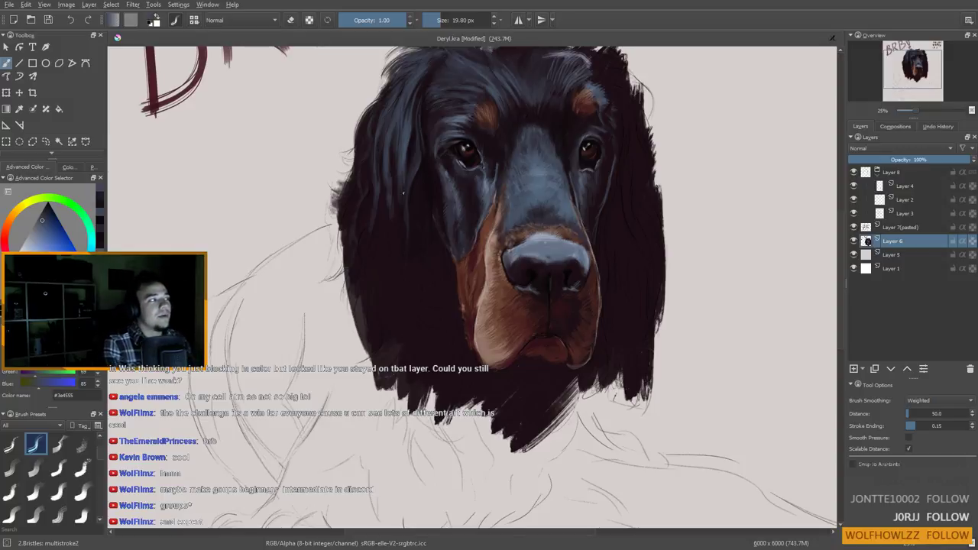
pyautogui.keyDown('ctrl'); pyautogui.click(426, 117); pyautogui.keyUp('ctrl')
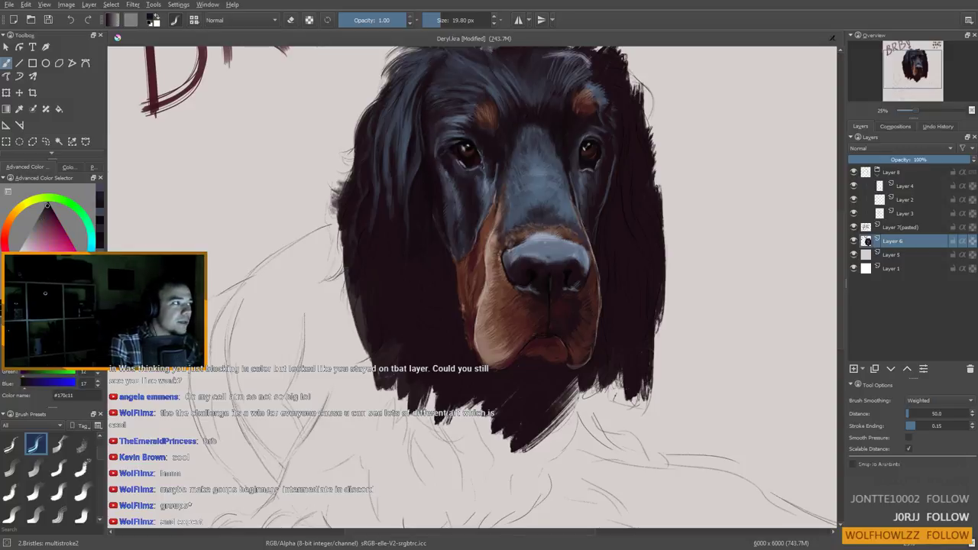
pyautogui.keyDown('ctrl'); pyautogui.click(442, 131); pyautogui.keyUp('ctrl')
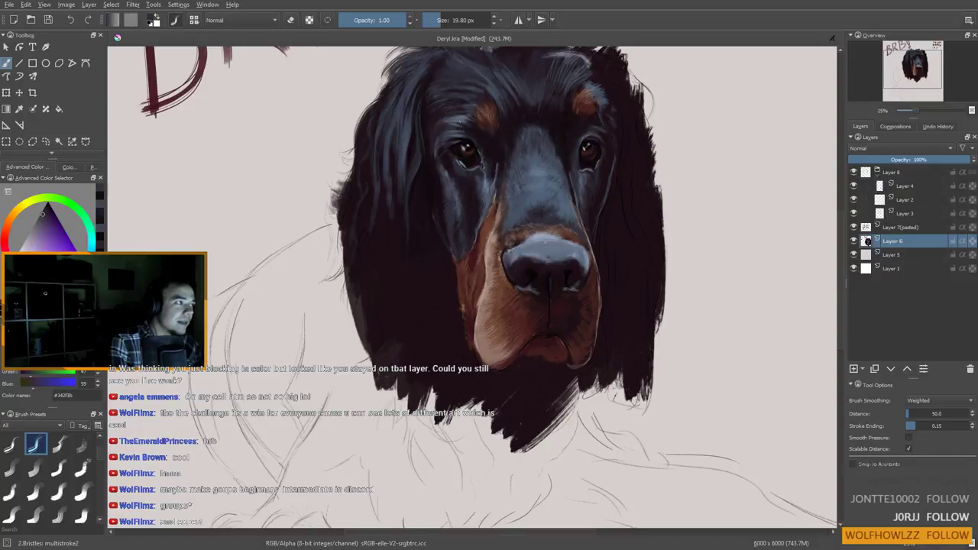
# Touch up the brow and outer cheek around the left-hand eye with blue-grey and dark tones sampled from the nearby fur
pyautogui.keyDown('ctrl'); pyautogui.click(452, 115); pyautogui.keyUp('ctrl')
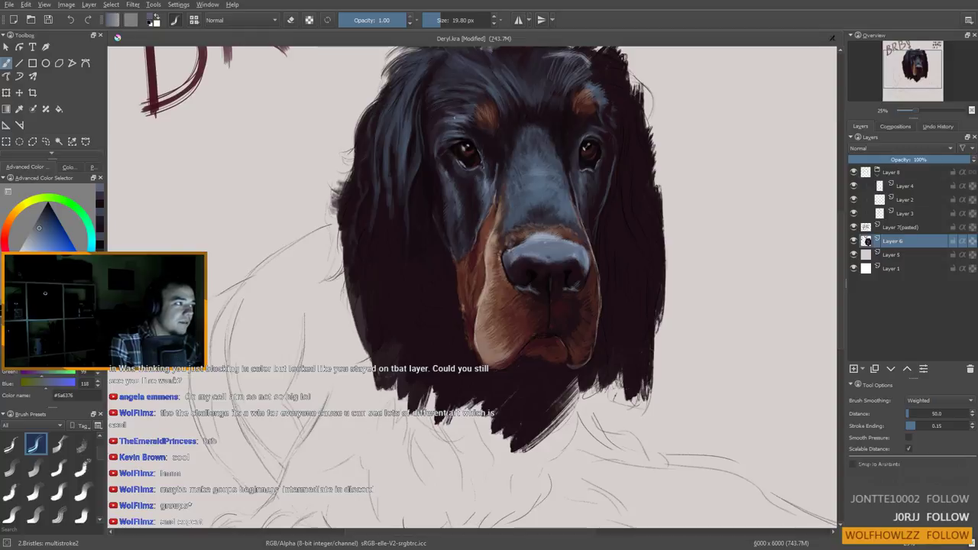
pyautogui.keyDown('ctrl'); pyautogui.click(472, 136); pyautogui.keyUp('ctrl')
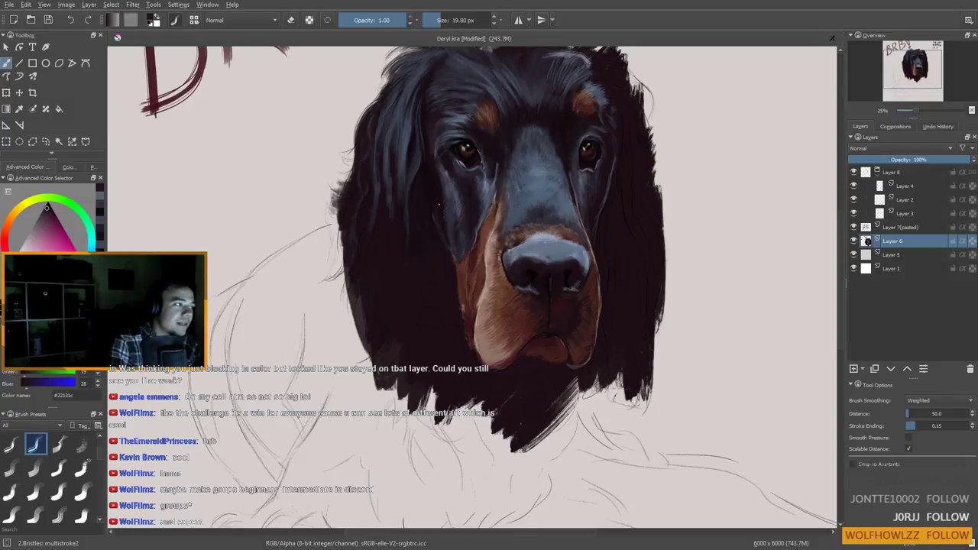
pyautogui.keyDown('ctrl'); pyautogui.click(486, 185); pyautogui.keyUp('ctrl')
pyautogui.keyDown('ctrl'); pyautogui.moveTo(484, 181); pyautogui.dragTo(485, 181); pyautogui.keyUp('ctrl')
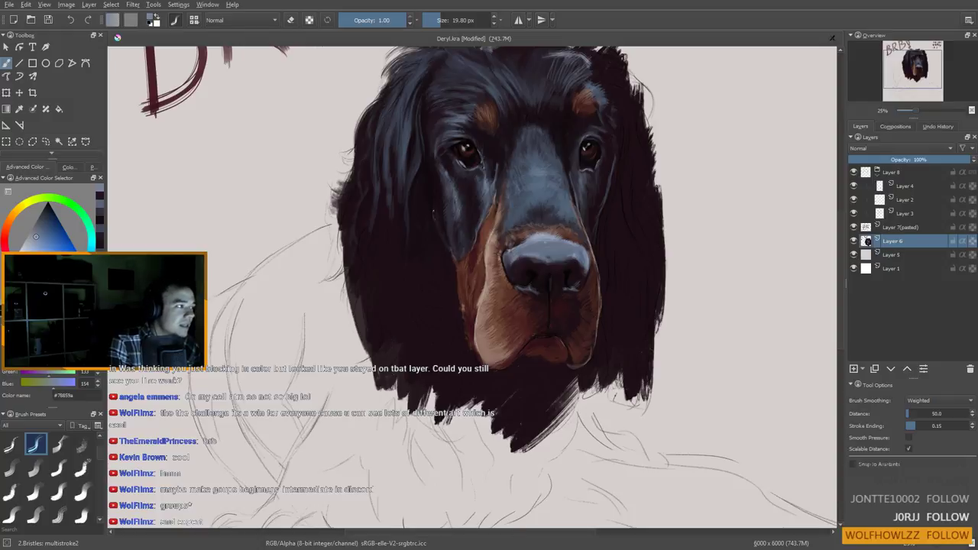
# Enlarge the brush to 81.21 px and darken the fur between the left-hand ear and the muzzle with sampled near-black
pyautogui.moveTo(442, 298); pyautogui.dragTo(440, 308)
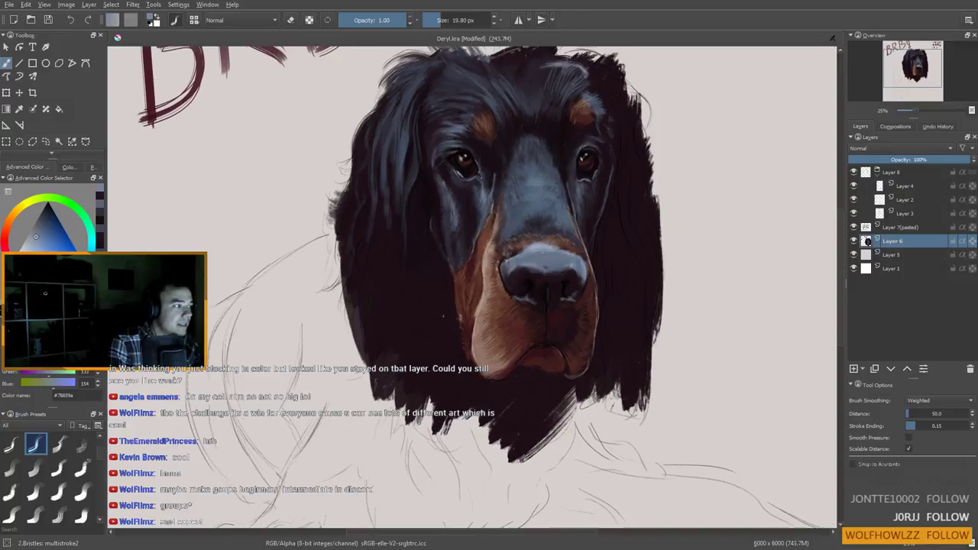
pyautogui.keyDown('ctrl'); pyautogui.moveTo(450, 269); pyautogui.dragTo(460, 210); pyautogui.keyUp('ctrl')
pyautogui.keyDown('ctrl'); pyautogui.click(486, 203); pyautogui.keyUp('ctrl')
pyautogui.moveTo(459, 260)
pyautogui.mouseDown()
pyautogui.moveTo(465, 219)
pyautogui.moveTo(452, 219)
pyautogui.moveTo(469, 232)
pyautogui.mouseUp()
pyautogui.keyDown('ctrl'); pyautogui.click(461, 238); pyautogui.keyUp('ctrl')
pyautogui.keyDown('ctrl'); pyautogui.click(428, 185); pyautogui.keyUp('ctrl')
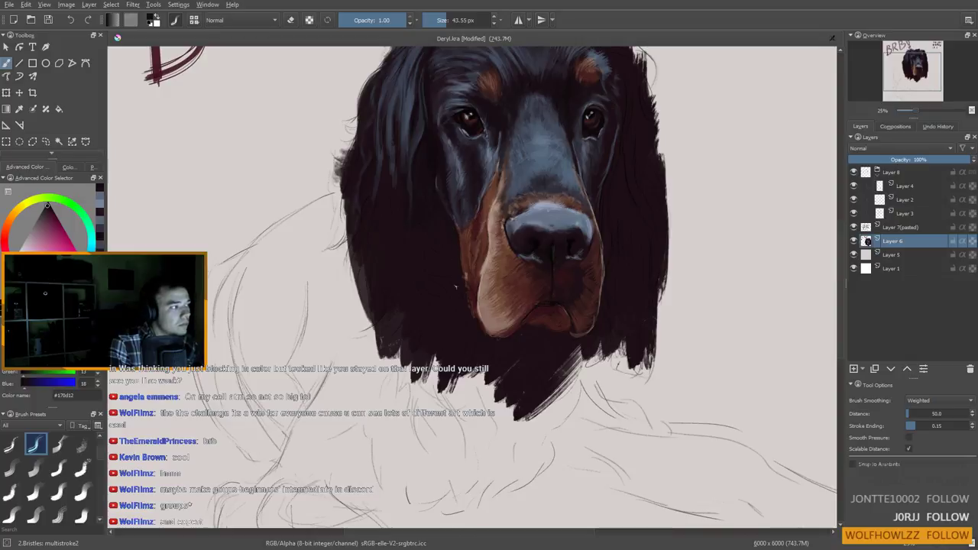
pyautogui.keyDown('shift'); pyautogui.moveTo(431, 232); pyautogui.dragTo(448, 233); pyautogui.keyUp('shift')
pyautogui.keyDown('ctrl'); pyautogui.click(440, 202); pyautogui.keyUp('ctrl')
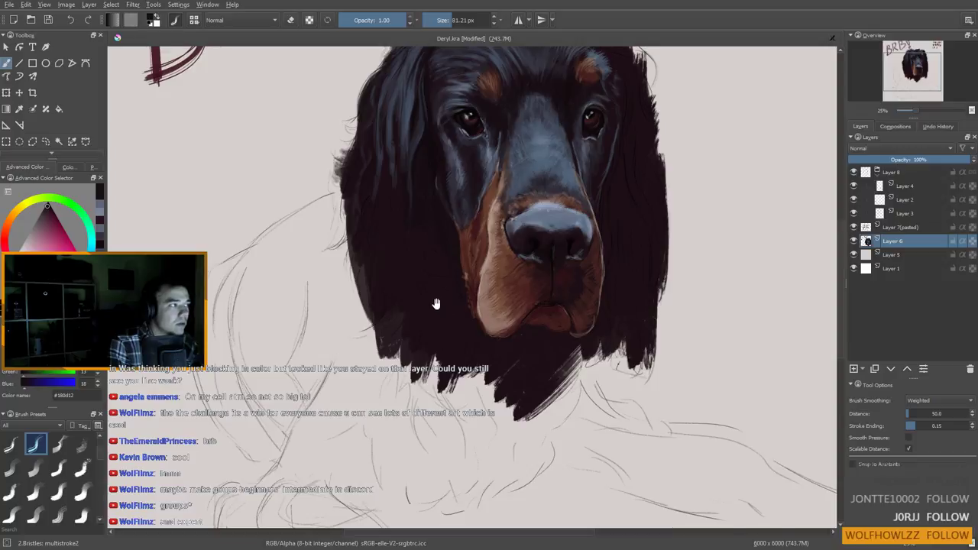
# Paint soft strands on the left-hand ear with sampled grey-blue tones, using the brush at 50.78 px and 25.17 px
pyautogui.scroll(3, 436, 312)
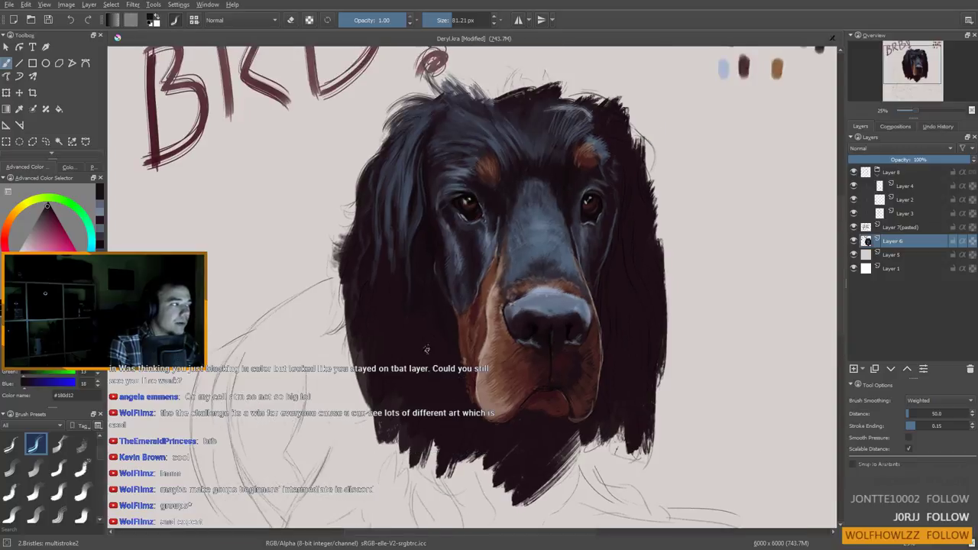
pyautogui.keyDown('ctrl'); pyautogui.click(422, 221); pyautogui.keyUp('ctrl')
pyautogui.keyDown('shift'); pyautogui.moveTo(424, 252); pyautogui.dragTo(410, 252); pyautogui.keyUp('shift')
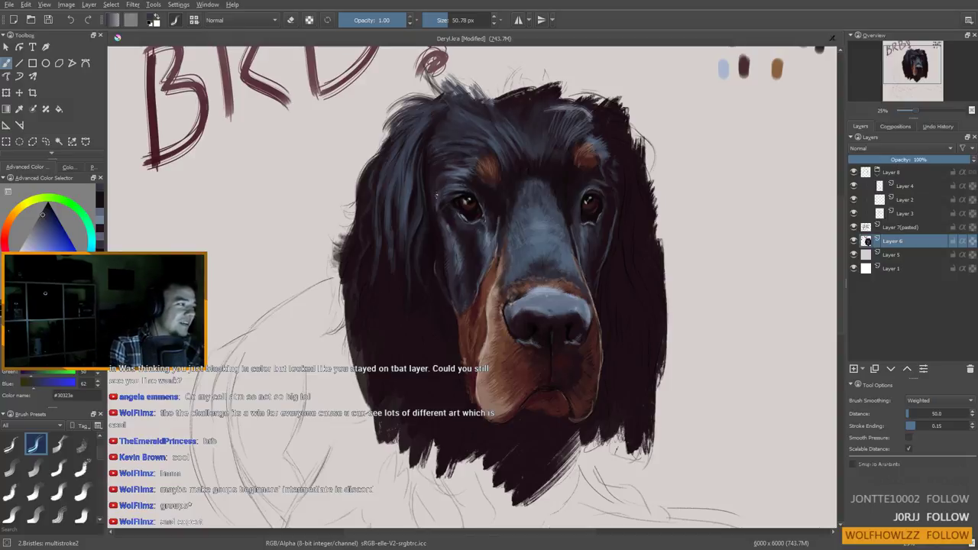
pyautogui.keyDown('ctrl'); pyautogui.click(490, 243); pyautogui.keyUp('ctrl')
pyautogui.moveTo(404, 186)
pyautogui.mouseDown()
pyautogui.moveTo(394, 185)
pyautogui.moveTo(413, 215)
pyautogui.mouseUp()
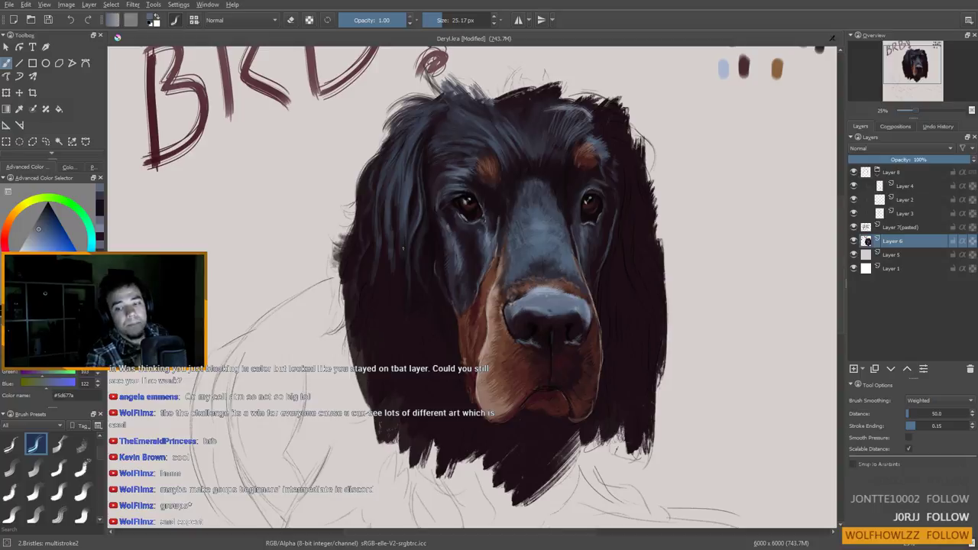
# Build up strands along the inner edge of the left-hand ear beside the eye with sampled mid and dark blue-greys
pyautogui.keyDown('ctrl'); pyautogui.click(442, 242); pyautogui.keyUp('ctrl')
pyautogui.keyDown('ctrl'); pyautogui.click(420, 214); pyautogui.keyUp('ctrl')
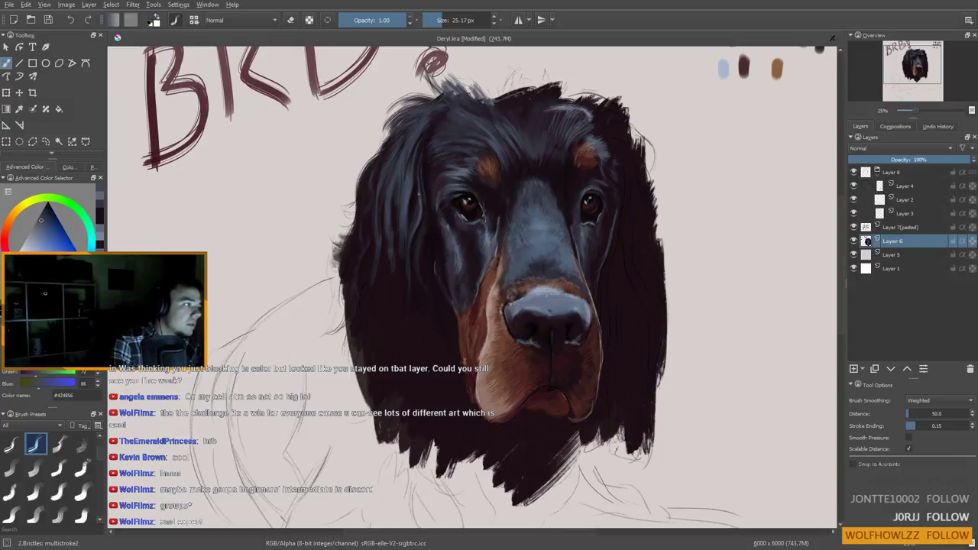
pyautogui.keyDown('ctrl'); pyautogui.click(419, 216); pyautogui.keyUp('ctrl')
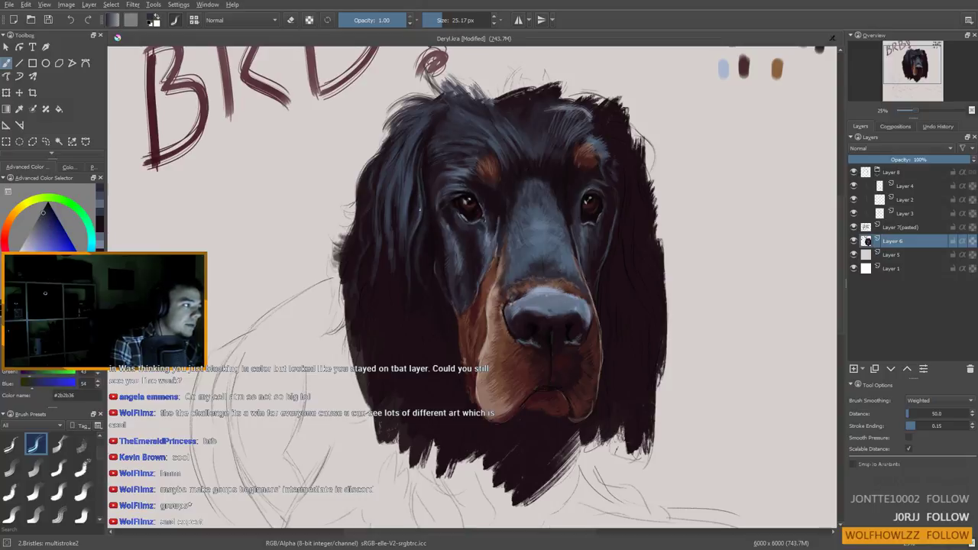
pyautogui.moveTo(451, 237); pyautogui.dragTo(443, 260)
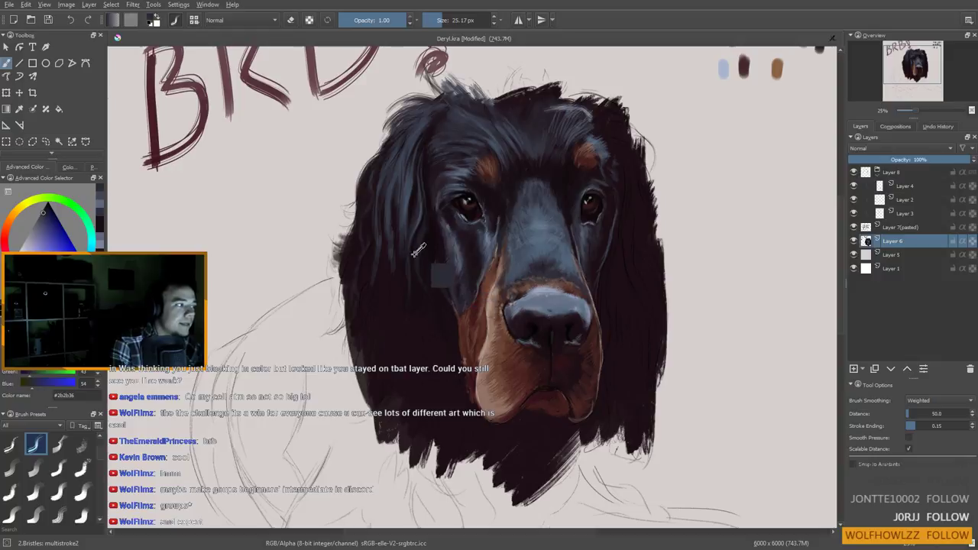
pyautogui.keyDown('ctrl'); pyautogui.click(460, 254); pyautogui.keyUp('ctrl')
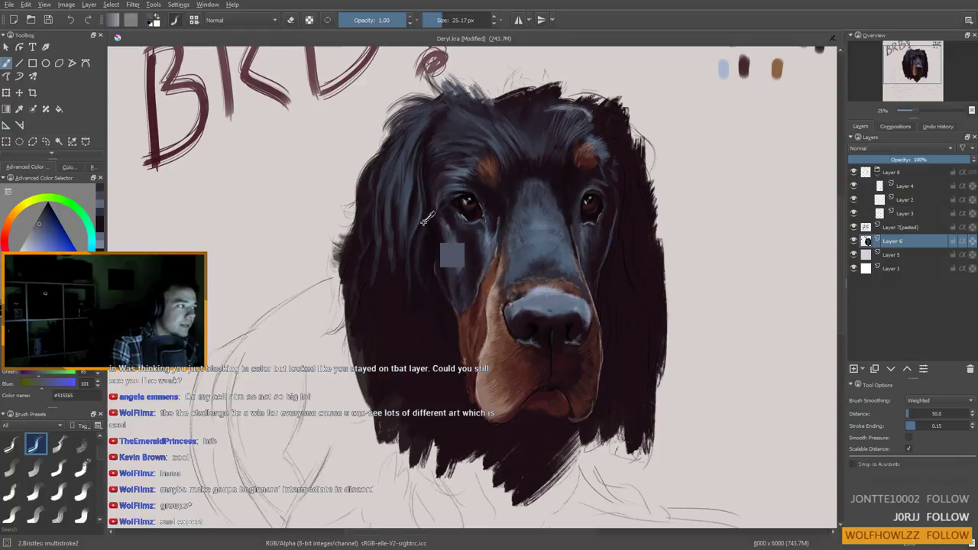
pyautogui.keyDown('ctrl'); pyautogui.click(459, 256); pyautogui.keyUp('ctrl')
# Paint the lower inner strands of the left-hand ear in sampled blue-grey, varying the brush size from 11.82 to 44.27 px
pyautogui.keyDown('shift'); pyautogui.moveTo(460, 257); pyautogui.dragTo(457, 261); pyautogui.keyUp('shift')
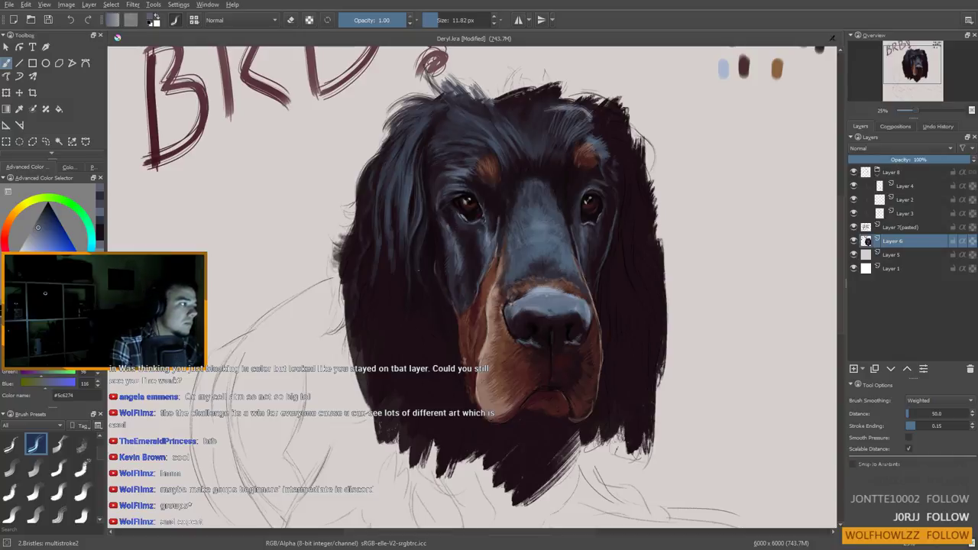
pyautogui.moveTo(425, 231)
pyautogui.keyDown('shift'); pyautogui.mouseDown()
pyautogui.moveTo(454, 256)
pyautogui.moveTo(448, 265)
pyautogui.moveTo(425, 233)
pyautogui.mouseUp(); pyautogui.keyUp('shift')
pyautogui.keyDown('ctrl'); pyautogui.click(420, 249); pyautogui.keyUp('ctrl')
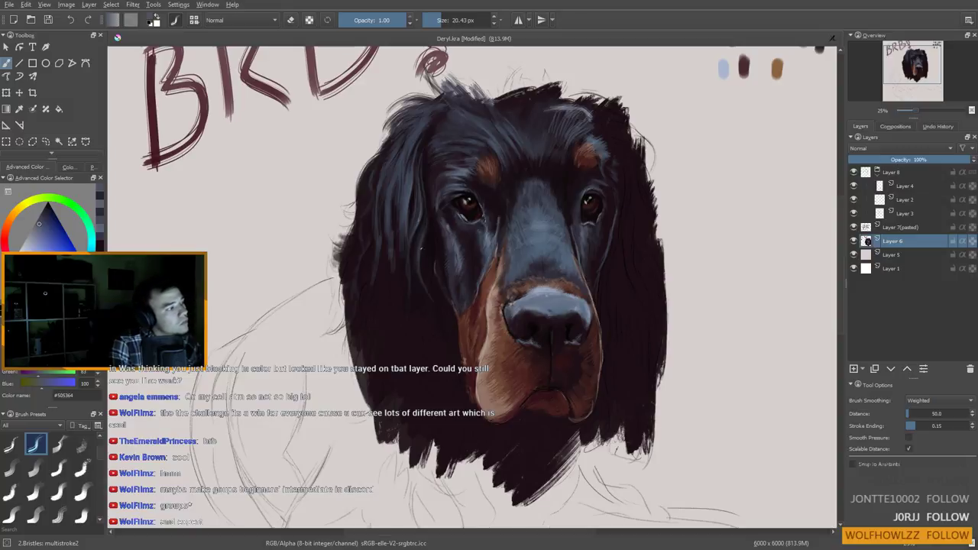
pyautogui.press(']')
pyautogui.press(']')
pyautogui.press(']')
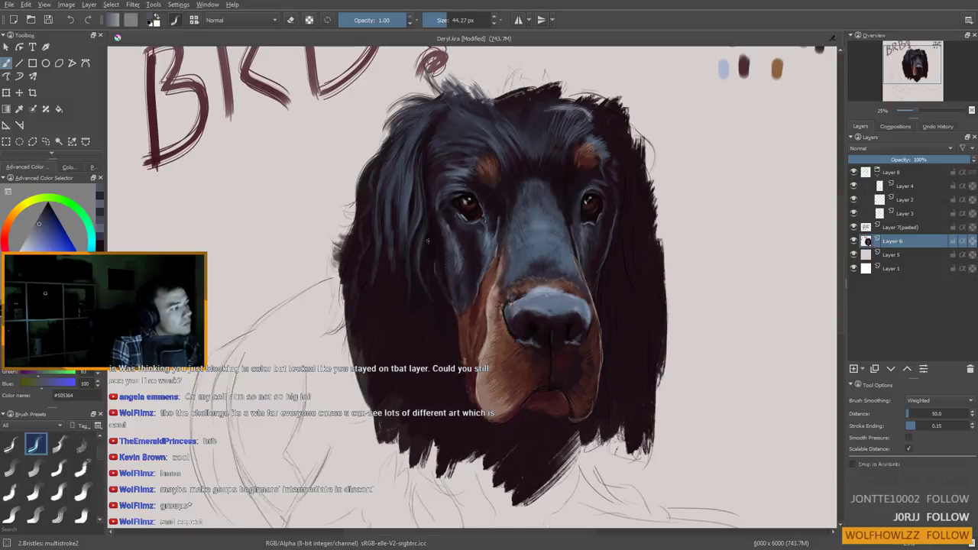
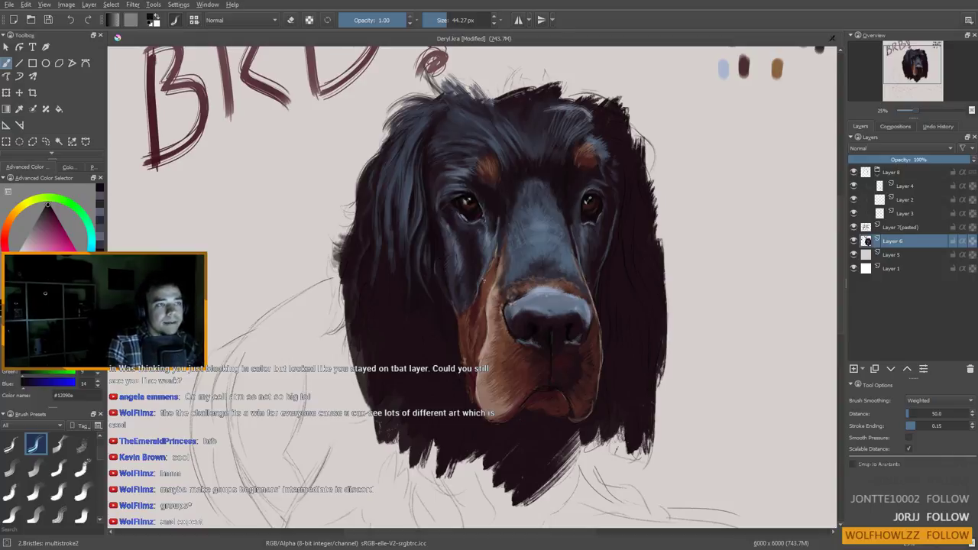
pyautogui.click(891, 171)
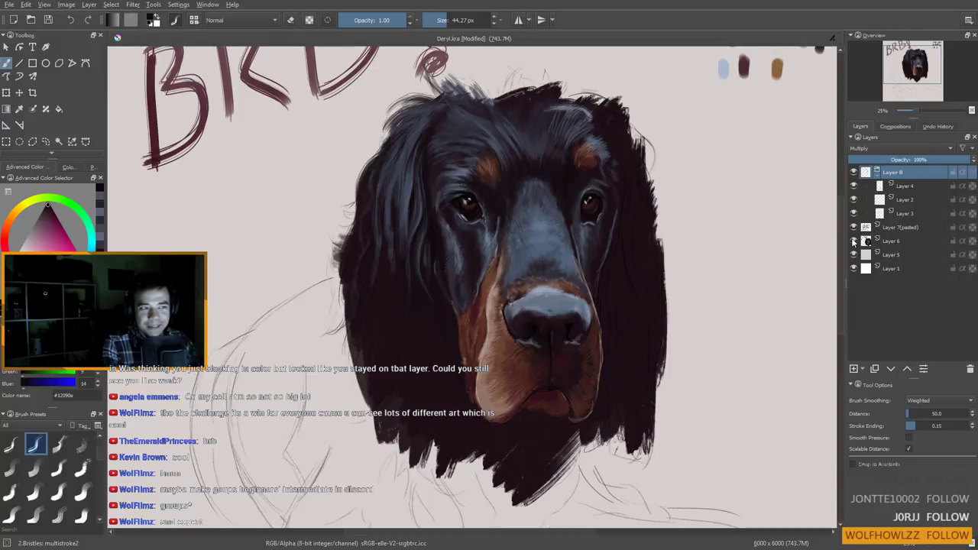
pyautogui.moveTo(855, 243)
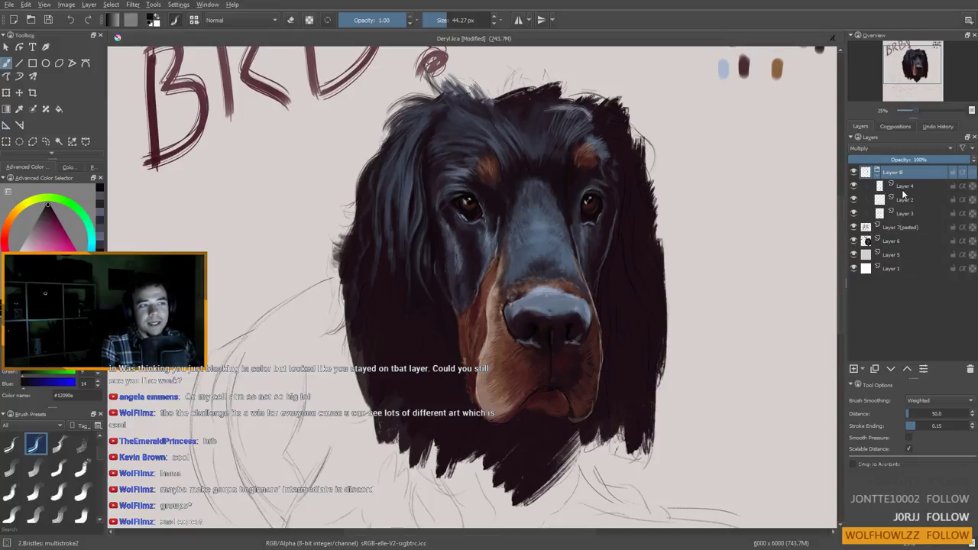
pyautogui.moveTo(904, 231)
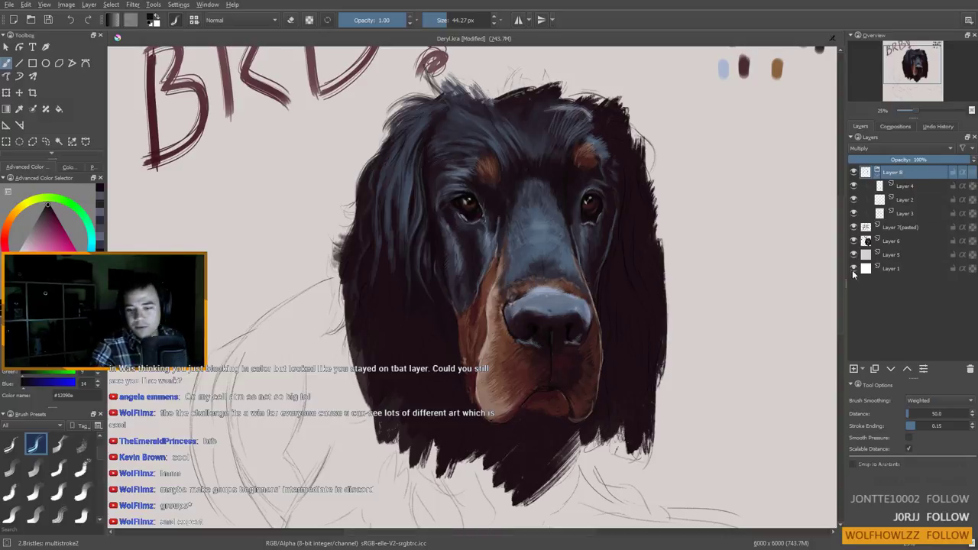
pyautogui.moveTo(911, 208)
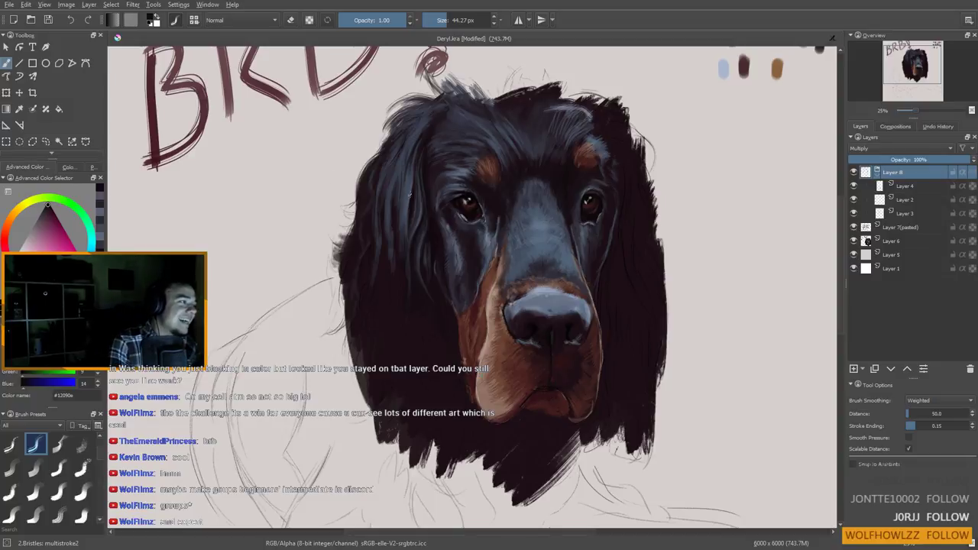
# Return to Layer 6 and deepen the lower middle of the left-hand ear with sampled near-black, reducing the brush to 35.93 px
pyautogui.keyDown('ctrl'); pyautogui.click(432, 229); pyautogui.keyUp('ctrl')
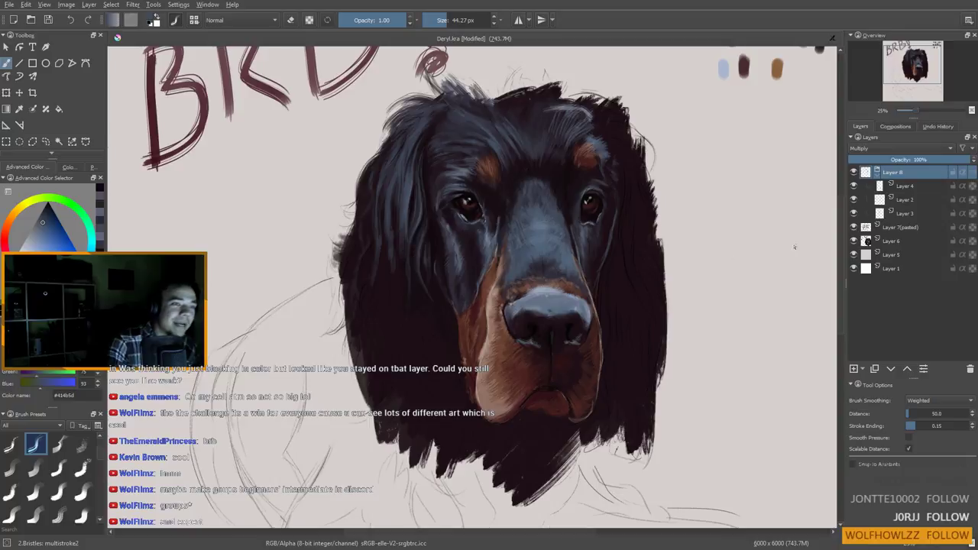
pyautogui.click(890, 243)
pyautogui.keyDown('shift'); pyautogui.moveTo(407, 236); pyautogui.dragTo(425, 235); pyautogui.keyUp('shift')
pyautogui.keyDown('ctrl'); pyautogui.click(403, 232); pyautogui.keyUp('ctrl')
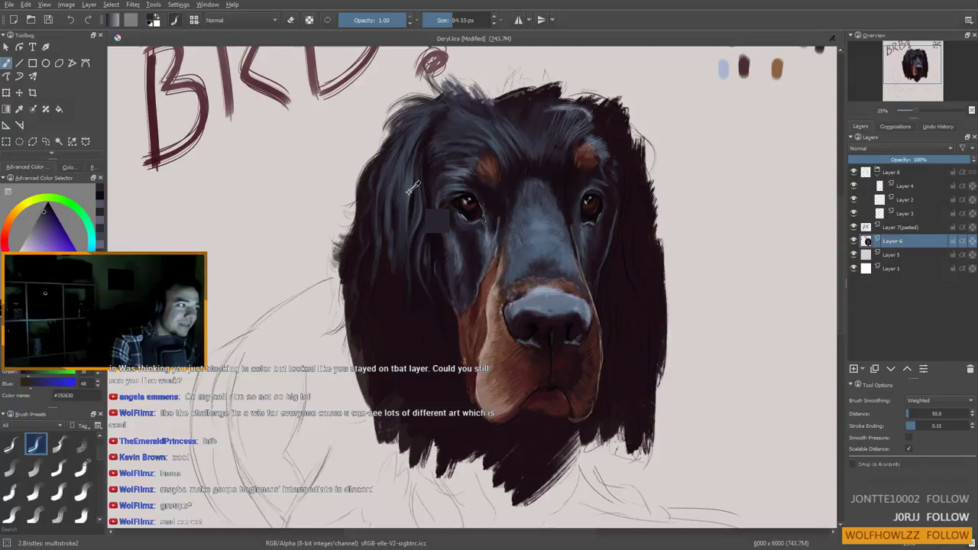
pyautogui.keyDown('ctrl'); pyautogui.click(394, 284); pyautogui.keyUp('ctrl')
pyautogui.moveTo(398, 287); pyautogui.dragTo(374, 286)
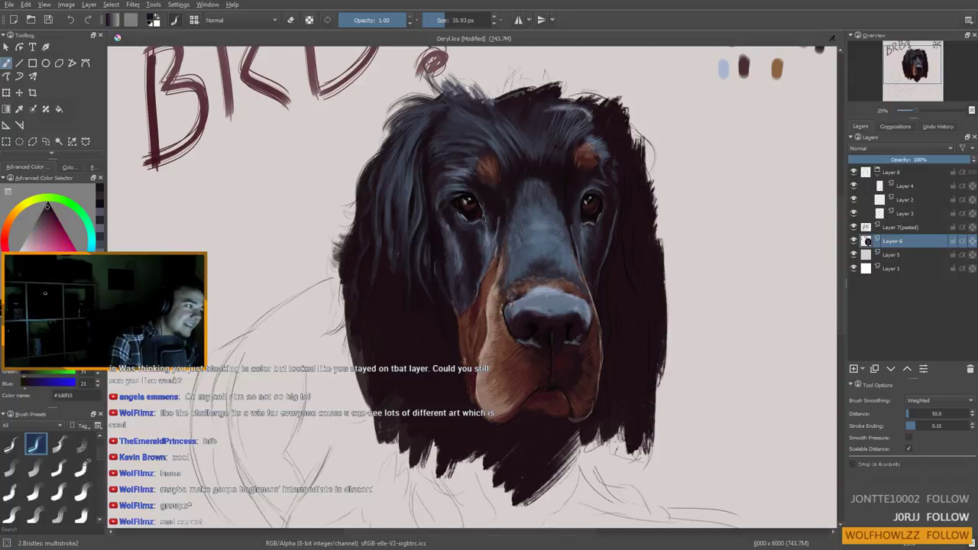
# Alternate sampled near-black and blue-grey strands through the middle of the left-hand ear, enlarging the brush to 58.08 px
pyautogui.keyDown('ctrl'); pyautogui.click(398, 229); pyautogui.keyUp('ctrl')
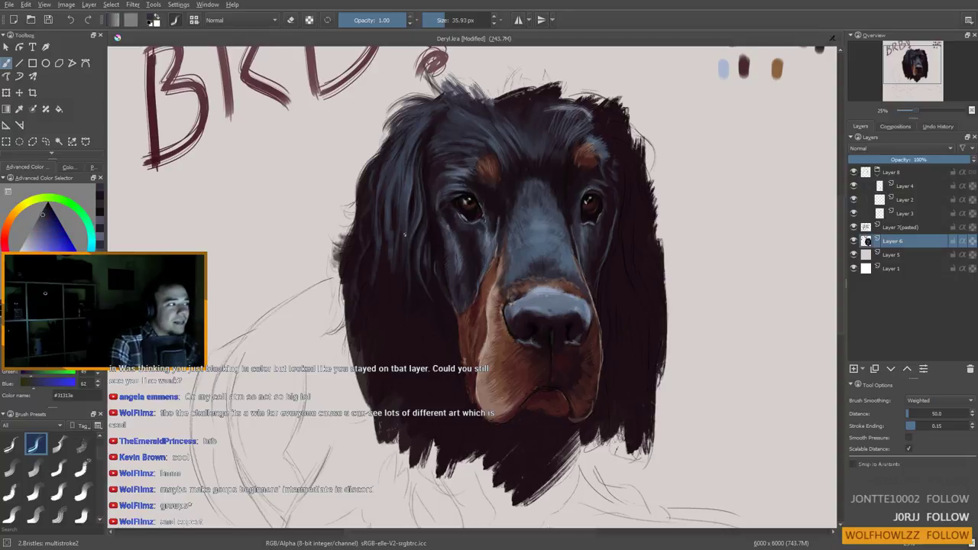
pyautogui.keyDown('ctrl'); pyautogui.click(418, 201); pyautogui.keyUp('ctrl')
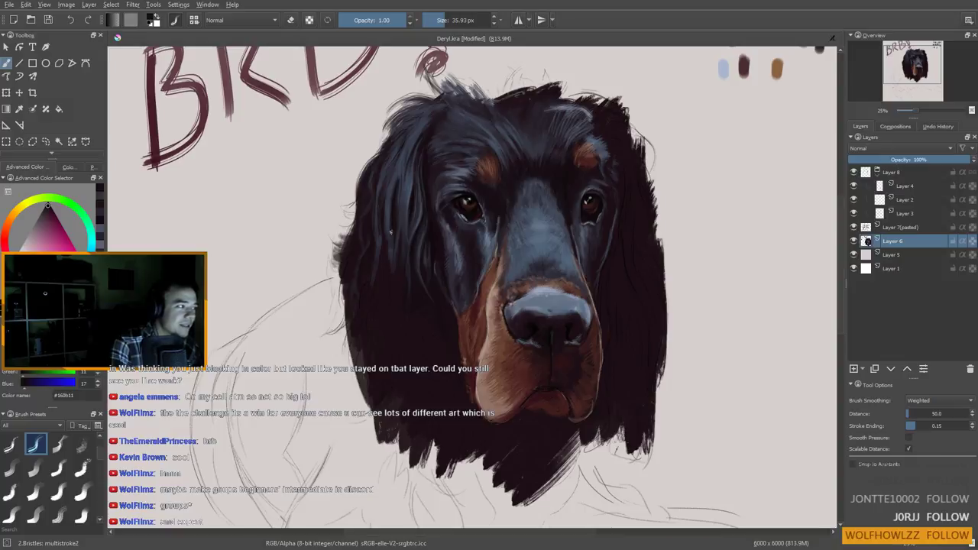
pyautogui.keyDown('ctrl'); pyautogui.click(404, 197); pyautogui.keyUp('ctrl')
pyautogui.moveTo(400, 157); pyautogui.dragTo(411, 156)
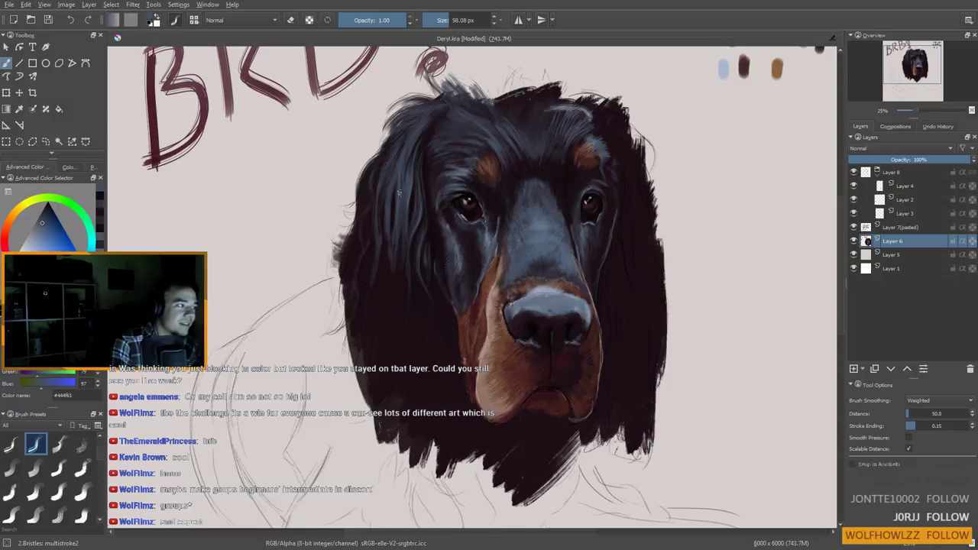
# Deepen the inner strands of the left-hand ear with sampled near-black tones, varying the brush size from 46.87 to 13.23 px
pyautogui.keyDown('ctrl'); pyautogui.click(413, 159); pyautogui.keyUp('ctrl')
pyautogui.moveTo(417, 174); pyautogui.dragTo(399, 176)
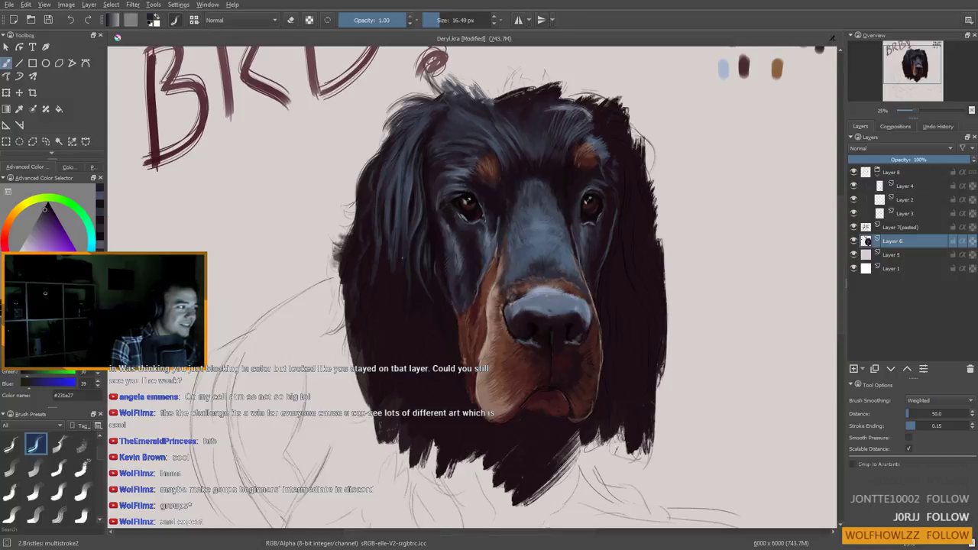
pyautogui.moveTo(403, 237); pyautogui.dragTo(413, 236)
pyautogui.keyDown('ctrl'); pyautogui.click(416, 208); pyautogui.keyUp('ctrl')
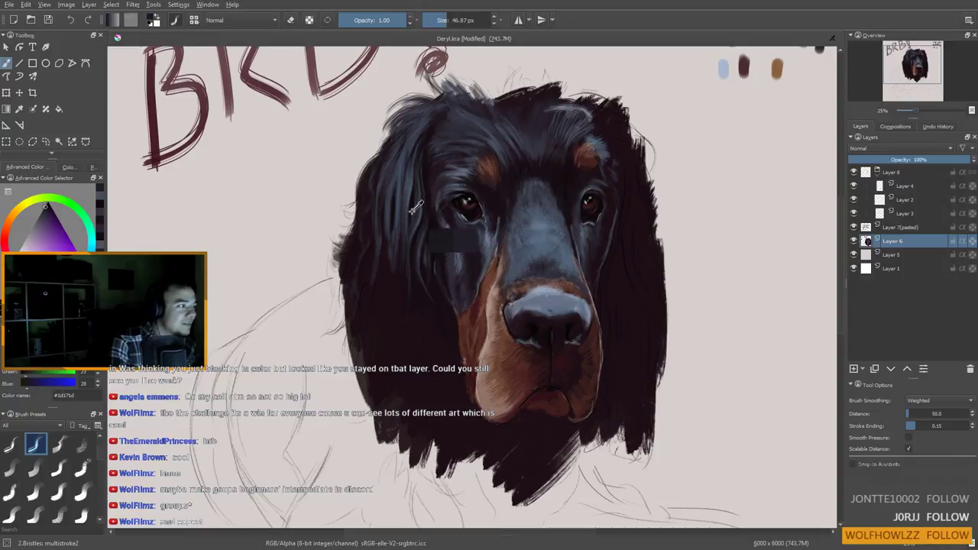
pyautogui.moveTo(419, 201); pyautogui.dragTo(411, 201)
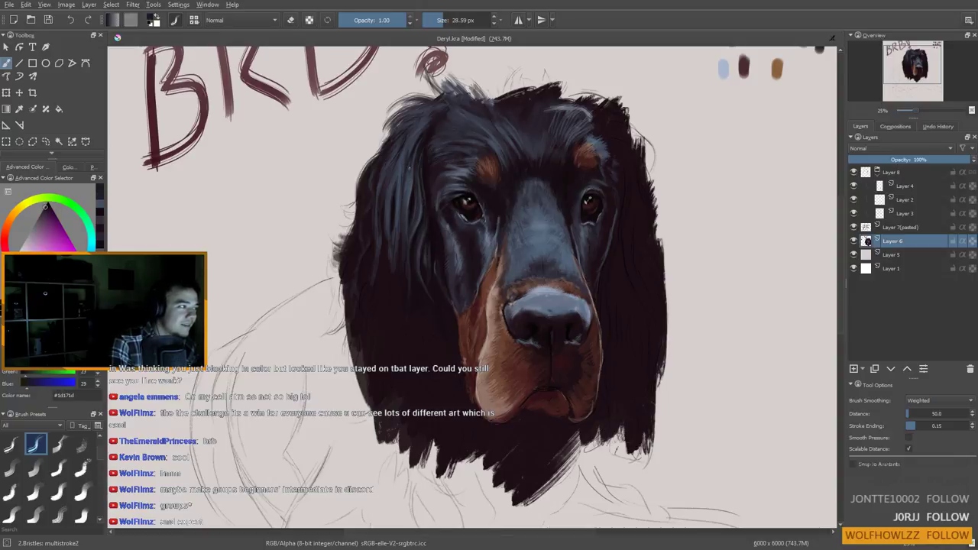
pyautogui.keyDown('ctrl'); pyautogui.click(417, 155); pyautogui.keyUp('ctrl')
pyautogui.moveTo(417, 160); pyautogui.dragTo(411, 161)
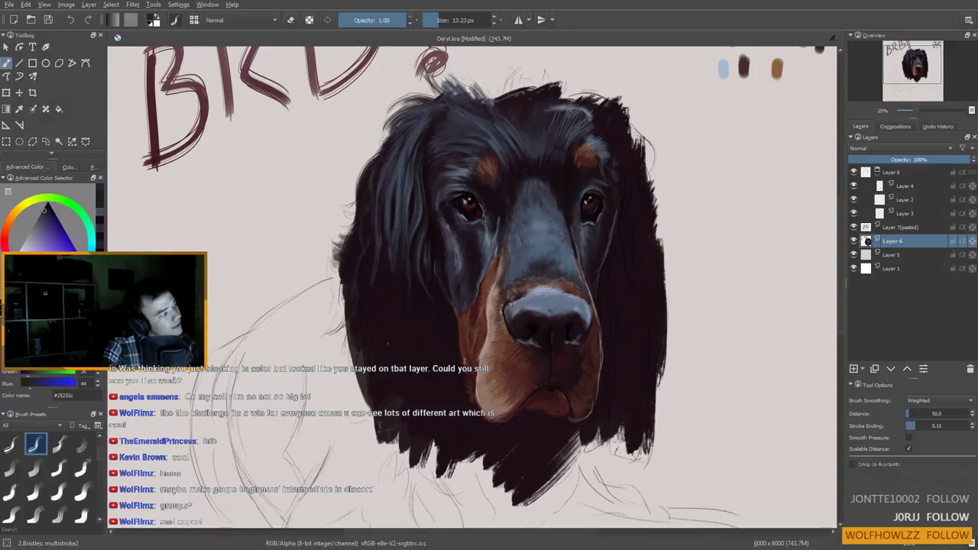
# Refine the middle strands of the left-hand ear with alternating sampled blue-grey and near-black, enlarging the brush to 19.76 px
pyautogui.scroll(-2, 388, 344)
pyautogui.scroll(1, 390, 348)
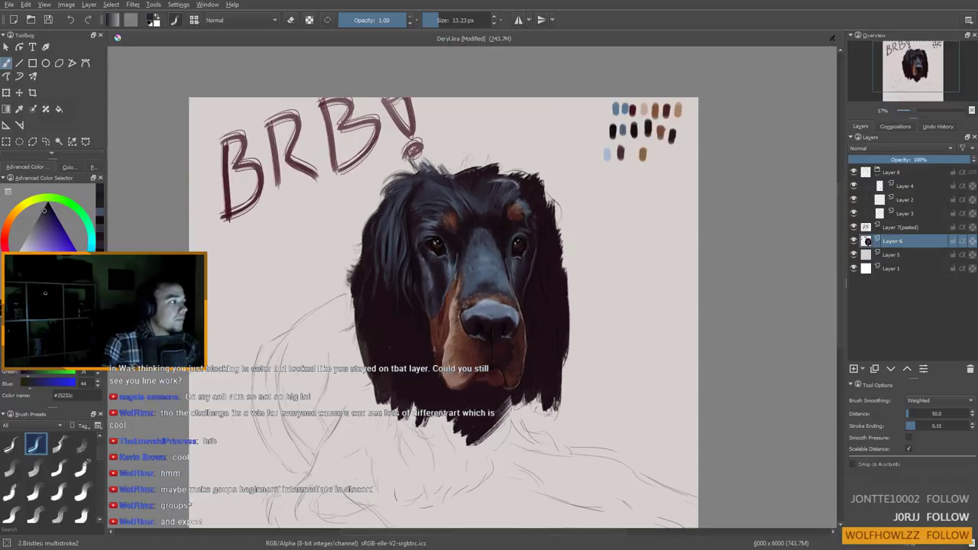
pyautogui.moveTo(397, 373); pyautogui.dragTo(388, 352)
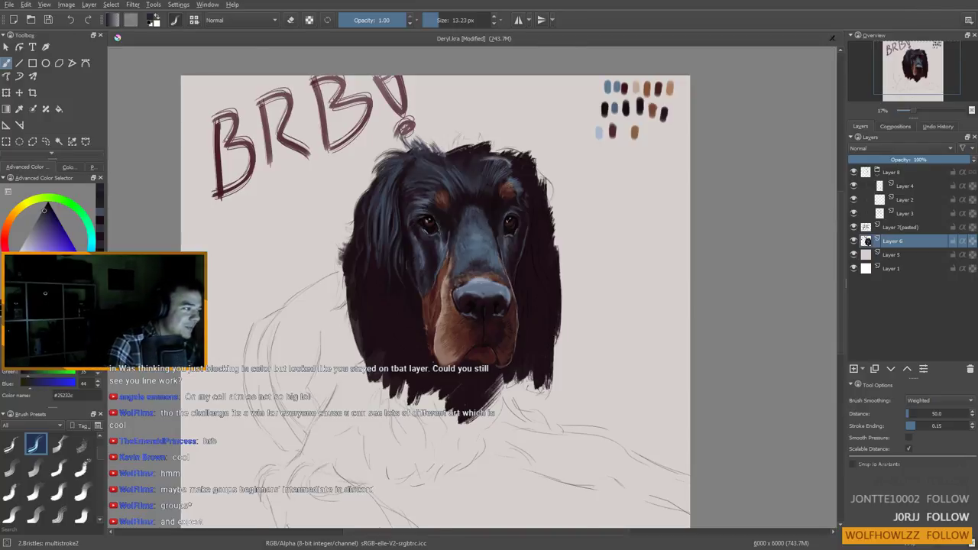
pyautogui.scroll(1, 439, 360)
pyautogui.moveTo(434, 237); pyautogui.dragTo(472, 267)
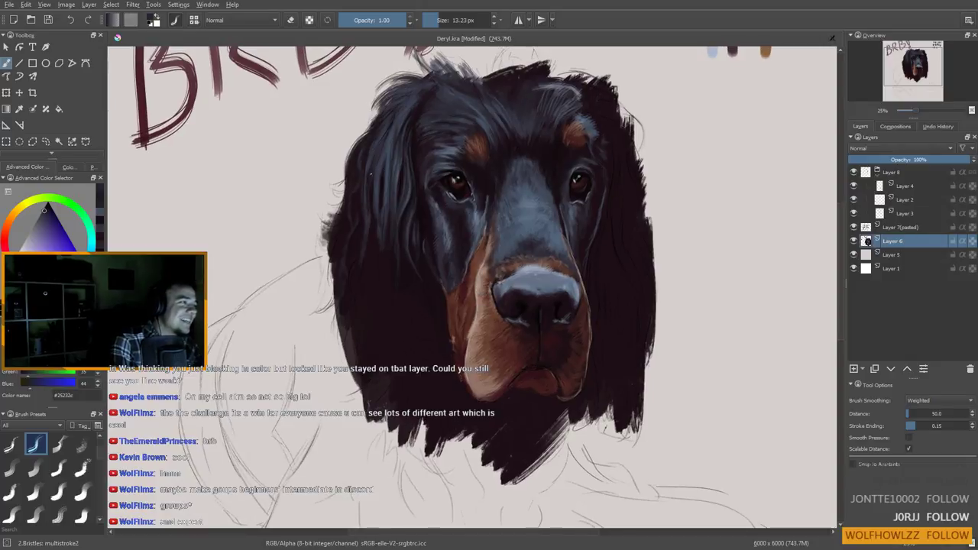
pyautogui.keyDown('ctrl'); pyautogui.click(426, 198); pyautogui.keyUp('ctrl')
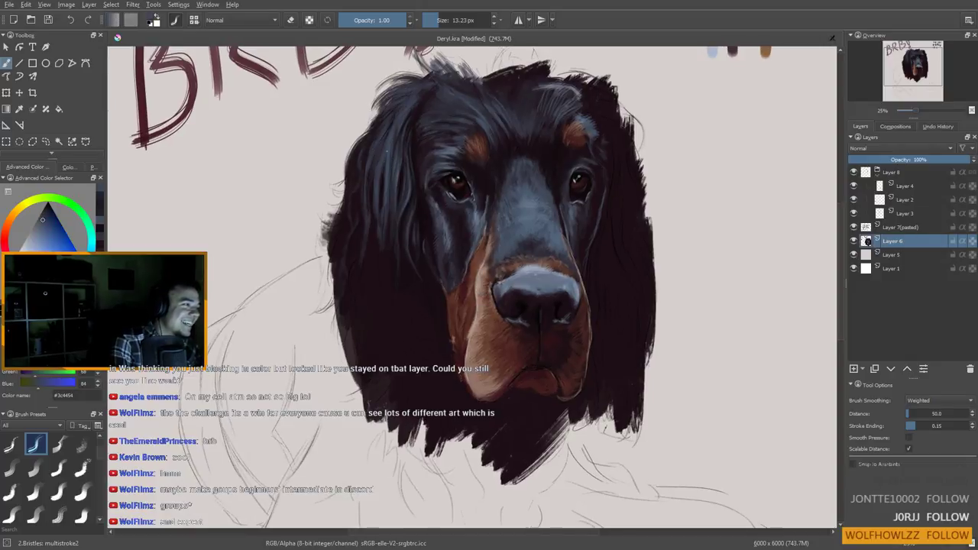
pyautogui.keyDown('ctrl'); pyautogui.click(406, 194); pyautogui.keyUp('ctrl')
pyautogui.keyDown('ctrl'); pyautogui.click(384, 193); pyautogui.keyUp('ctrl')
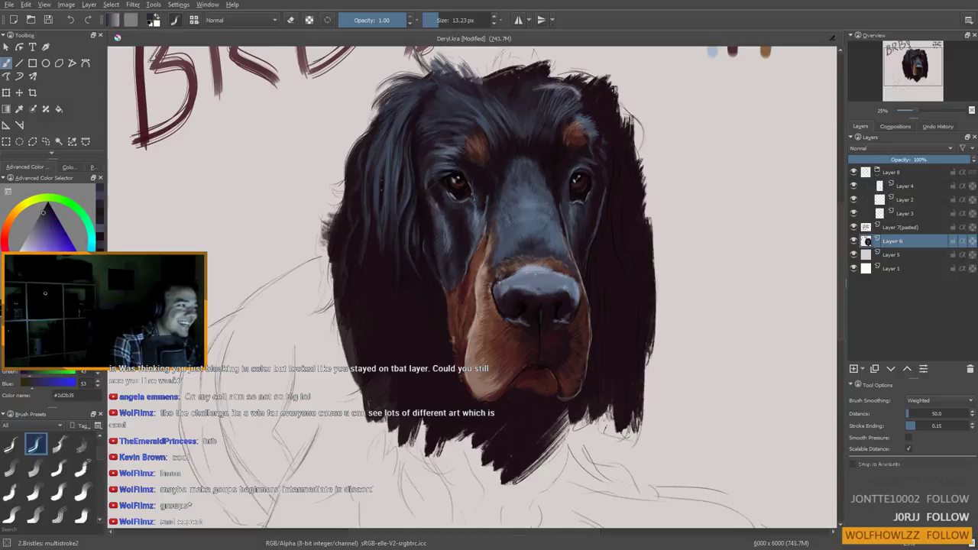
pyautogui.keyDown('ctrl'); pyautogui.click(401, 192); pyautogui.keyUp('ctrl')
pyautogui.keyDown('shift'); pyautogui.moveTo(394, 185); pyautogui.dragTo(391, 157); pyautogui.keyUp('shift')
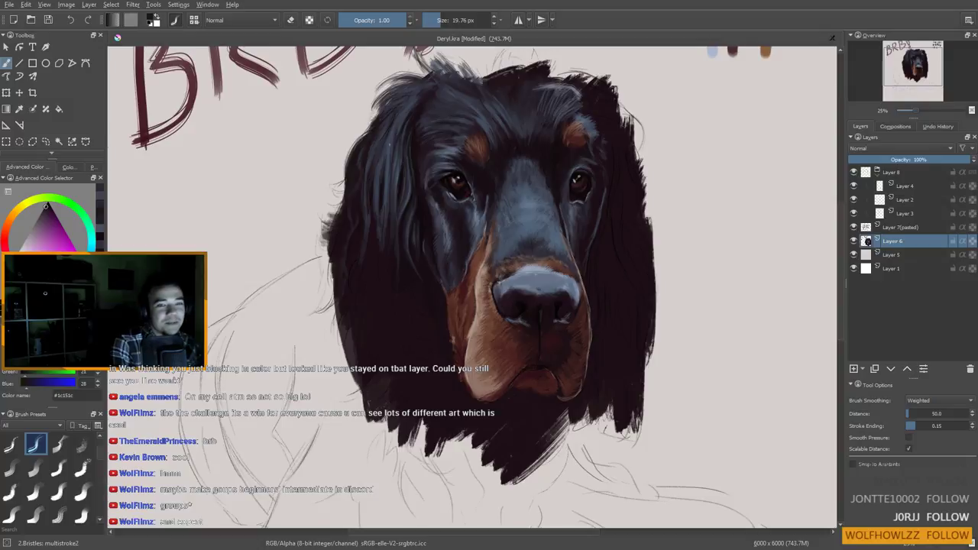
# Paint the upper strands of the left-hand ear in sampled dark and lighter blue-greys with a 44.23 px brush
pyautogui.keyDown('ctrl'); pyautogui.click(406, 123); pyautogui.keyUp('ctrl')
pyautogui.keyDown('shift'); pyautogui.moveTo(409, 102); pyautogui.dragTo(415, 102); pyautogui.keyUp('shift')
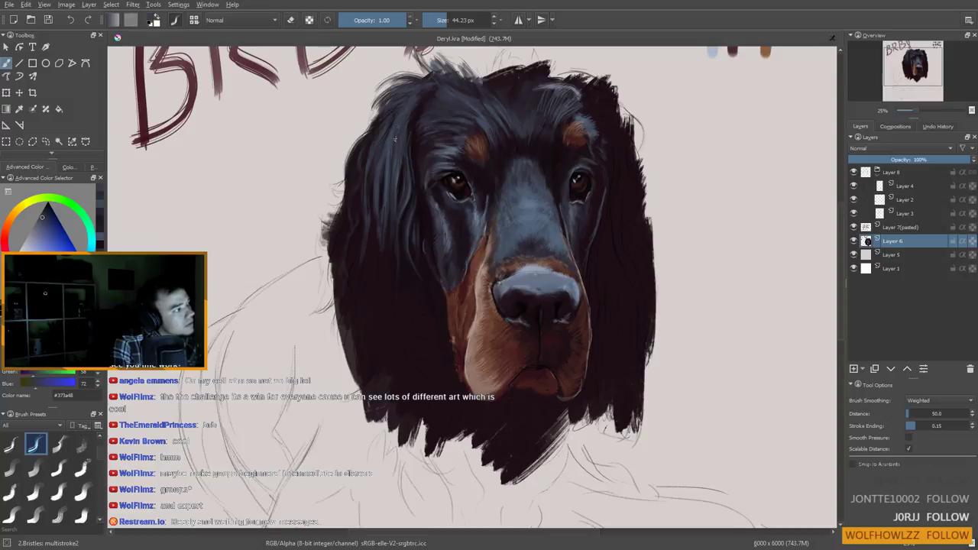
pyautogui.keyDown('ctrl'); pyautogui.click(414, 175); pyautogui.keyUp('ctrl')
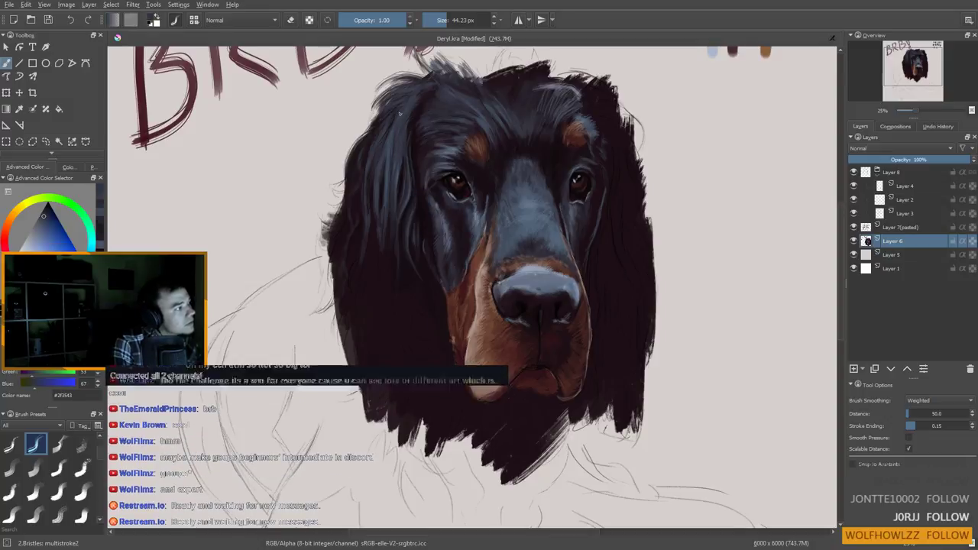
pyautogui.keyDown('ctrl'); pyautogui.click(448, 153); pyautogui.keyUp('ctrl')
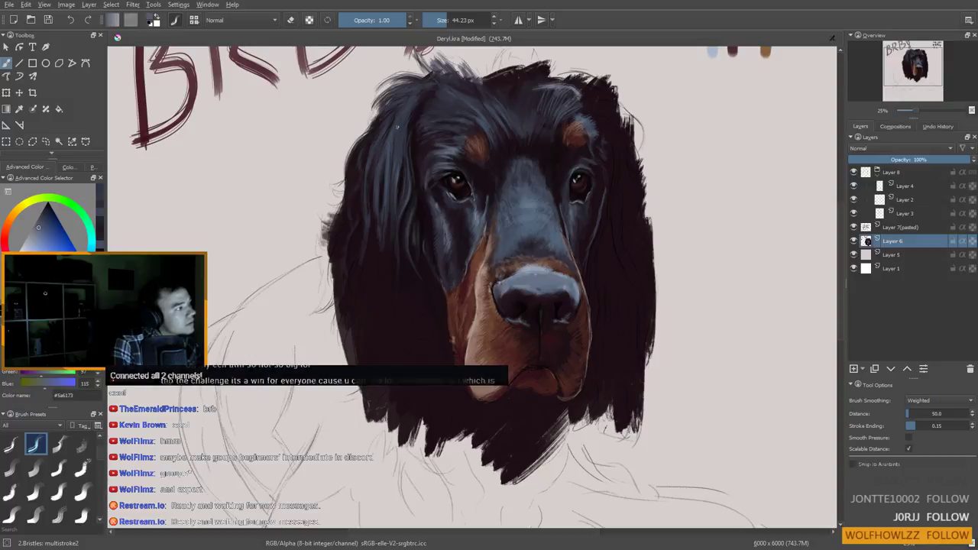
pyautogui.moveTo(402, 115); pyautogui.dragTo(400, 136)
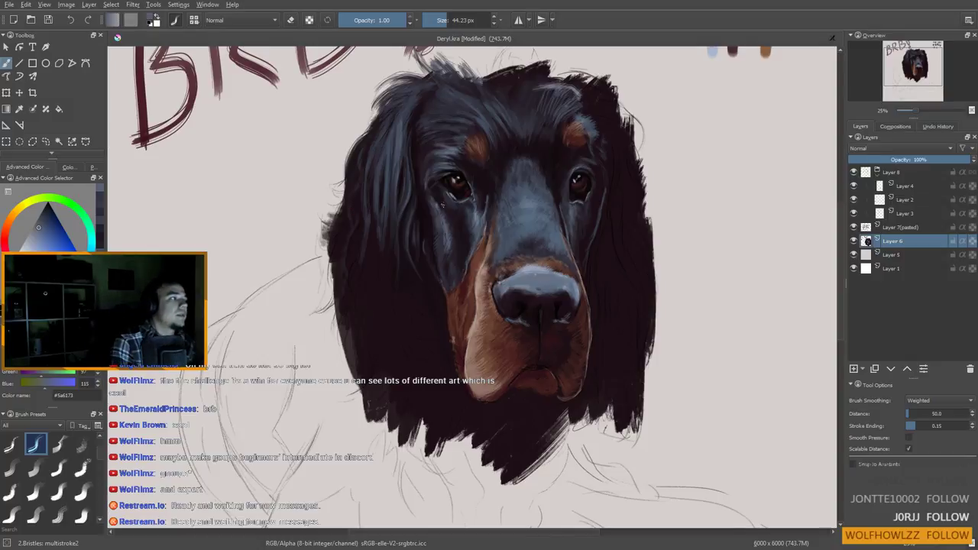
# Blend the fur where the left ear meets the forehead, using blue-grey and near-black tones sampled from the coat
pyautogui.keyDown('ctrl'); pyautogui.click(409, 117); pyautogui.keyUp('ctrl')
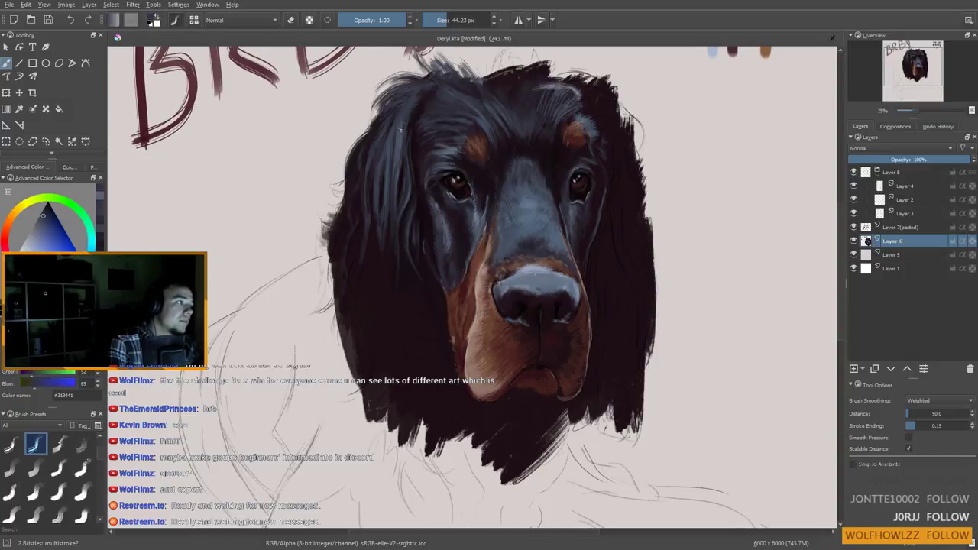
pyautogui.keyDown('ctrl'); pyautogui.click(446, 137); pyautogui.keyUp('ctrl')
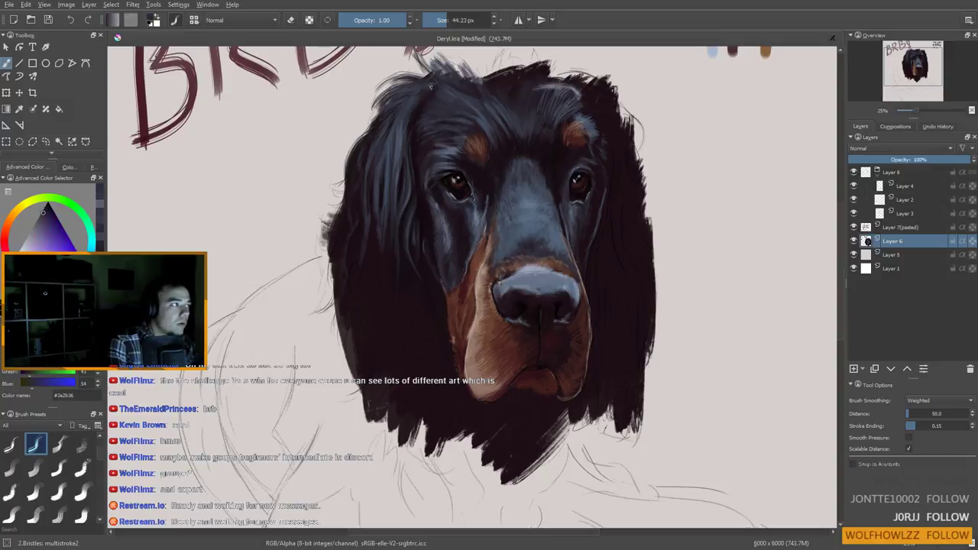
pyautogui.keyDown('ctrl'); pyautogui.click(415, 121); pyautogui.keyUp('ctrl')
pyautogui.keyDown('ctrl'); pyautogui.click(409, 128); pyautogui.keyUp('ctrl')
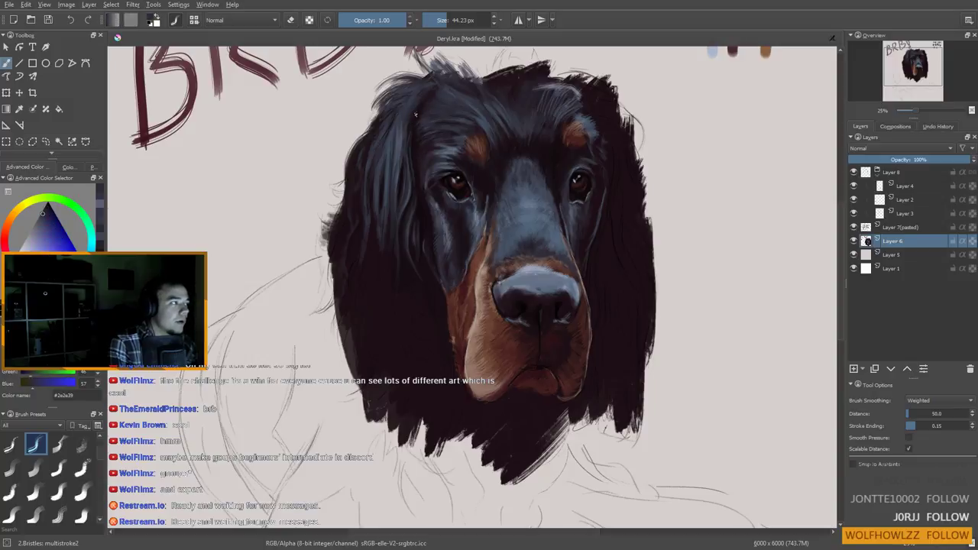
pyautogui.keyDown('ctrl'); pyautogui.click(457, 128); pyautogui.keyUp('ctrl')
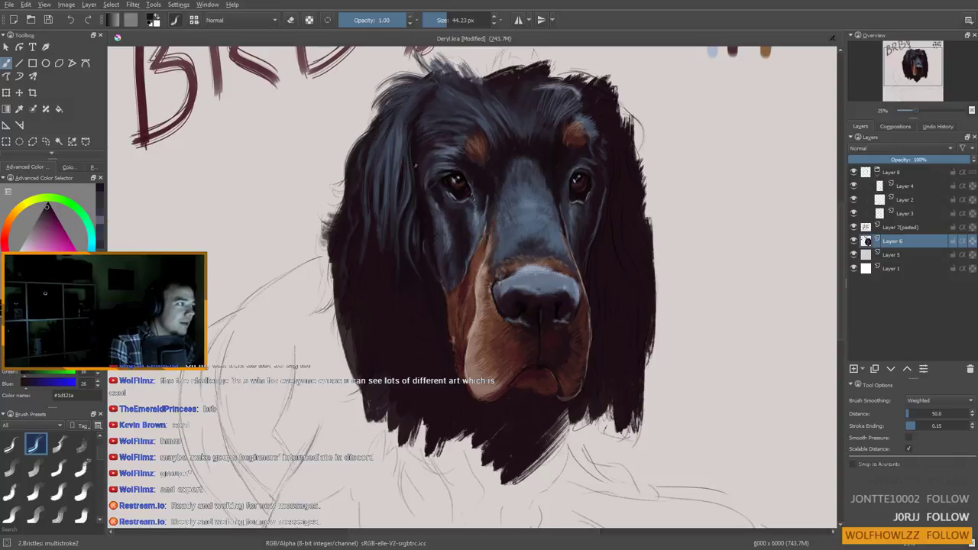
# Deepen the shadowed fur of the left ear beside the cheek with the near-black colour #170d12 sampled from the coat
pyautogui.moveTo(426, 300); pyautogui.dragTo(442, 332)
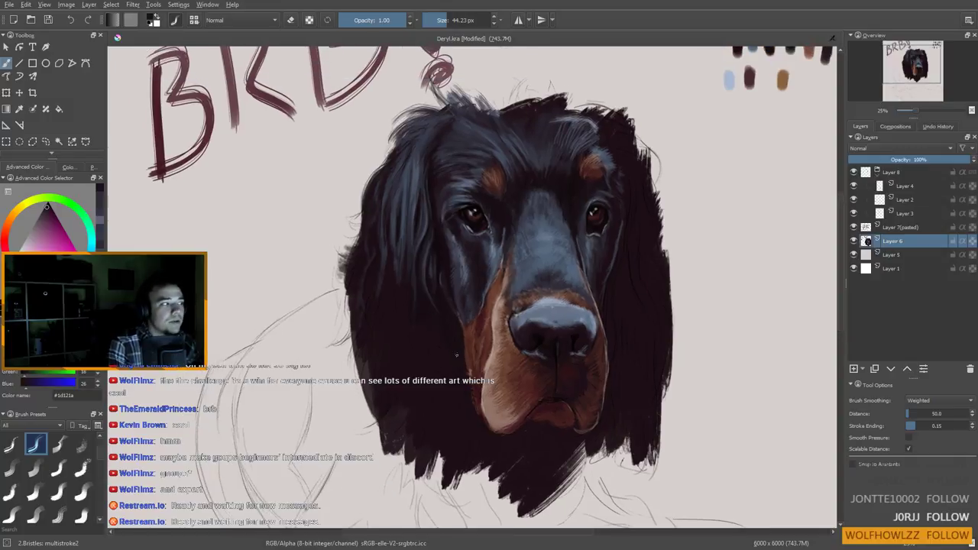
pyautogui.keyDown('ctrl'); pyautogui.click(439, 345); pyautogui.keyUp('ctrl')
pyautogui.keyDown('ctrl'); pyautogui.click(444, 340); pyautogui.keyUp('ctrl')
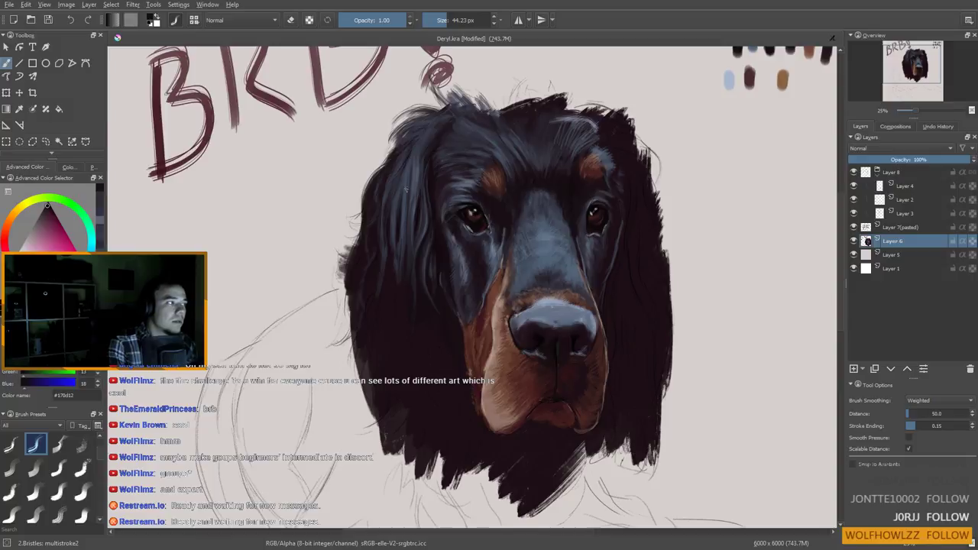
# Paint blue-grey strands on the upper left ear, using ear colours such as #404453 and #4a5060
pyautogui.keyDown('ctrl'); pyautogui.click(423, 164); pyautogui.keyUp('ctrl')
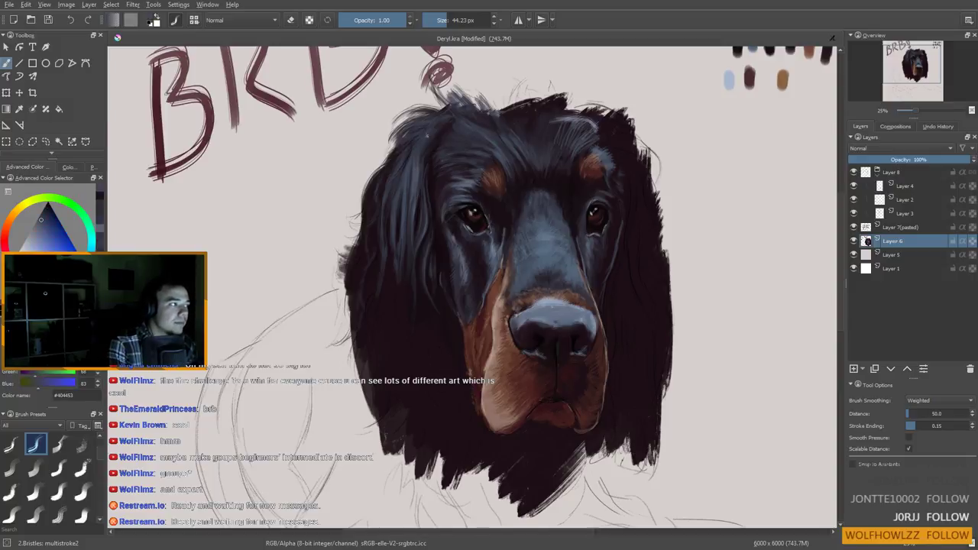
pyautogui.keyDown('ctrl'); pyautogui.click(412, 176); pyautogui.keyUp('ctrl')
pyautogui.keyDown('ctrl'); pyautogui.click(412, 177); pyautogui.keyUp('ctrl')
pyautogui.keyDown('ctrl'); pyautogui.click(414, 181); pyautogui.keyUp('ctrl')
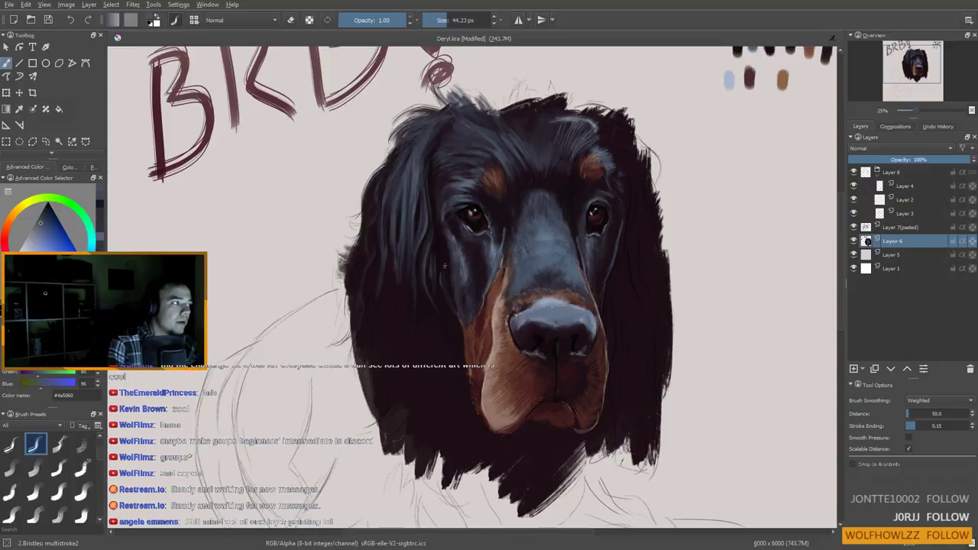
# Rework the shadow between the left ear and brow with sampled dark colours, and undo the last stroke
pyautogui.keyDown('ctrl'); pyautogui.click(435, 173); pyautogui.keyUp('ctrl')
pyautogui.moveTo(433, 161); pyautogui.dragTo(433, 183)
pyautogui.keyDown('ctrl'); pyautogui.click(434, 174); pyautogui.keyUp('ctrl')
pyautogui.keyDown('ctrl'); pyautogui.click(430, 176); pyautogui.keyUp('ctrl')
pyautogui.hotkey('ctrl', 'z')
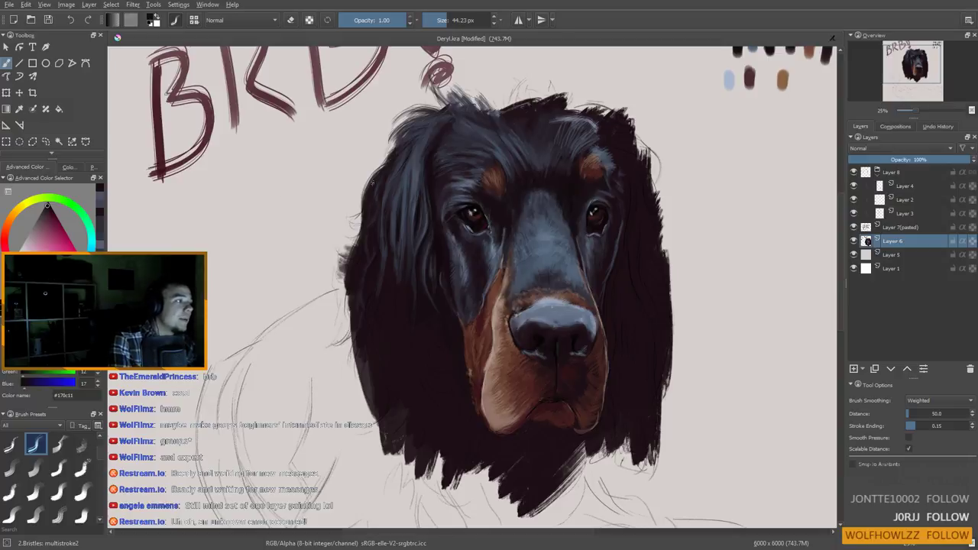
# Refine the left ear's inner edge with sampled #292630 and near-black tones, setting the brush to 12.70 px and 38.89 px
pyautogui.keyDown('ctrl'); pyautogui.click(426, 163); pyautogui.keyUp('ctrl')
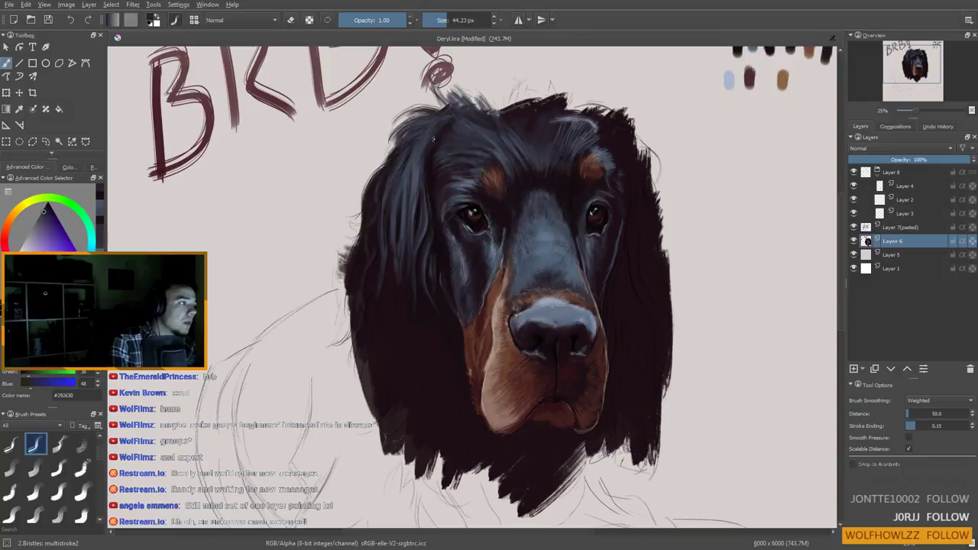
pyautogui.keyDown('ctrl'); pyautogui.click(434, 160); pyautogui.keyUp('ctrl')
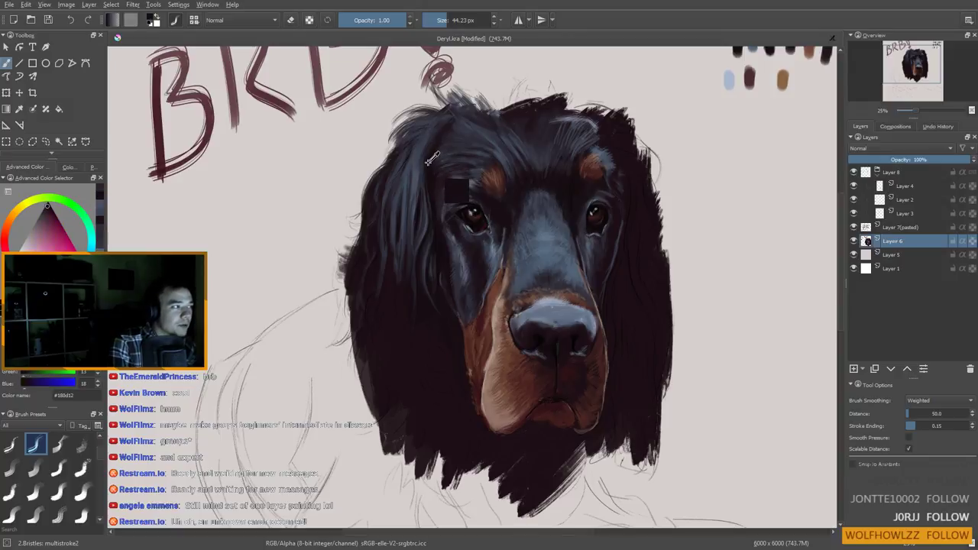
pyautogui.moveTo(430, 160)
pyautogui.keyDown('shift'); pyautogui.mouseDown()
pyautogui.moveTo(419, 153)
pyautogui.moveTo(420, 168)
pyautogui.mouseUp(); pyautogui.keyUp('shift')
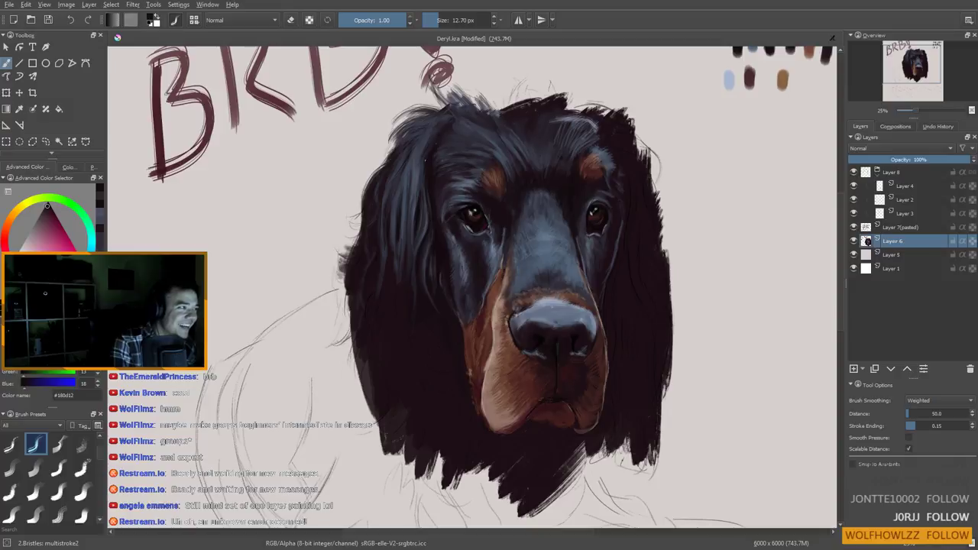
pyautogui.moveTo(409, 201)
pyautogui.mouseDown()
pyautogui.moveTo(410, 176)
pyautogui.moveTo(453, 190)
pyautogui.mouseUp()
pyautogui.keyDown('ctrl'); pyautogui.click(421, 193); pyautogui.keyUp('ctrl')
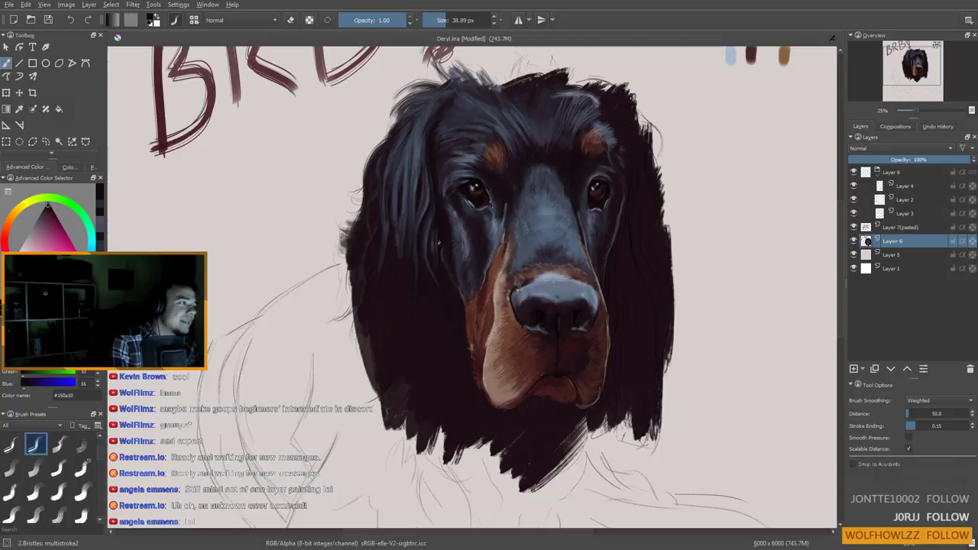
# Touch up the dark gap between the left ear and forehead with #170c11 and a 21.94 px brush
pyautogui.keyDown('ctrl'); pyautogui.click(449, 135); pyautogui.keyUp('ctrl')
pyautogui.keyDown('ctrl'); pyautogui.click(443, 143); pyautogui.keyUp('ctrl')
pyautogui.moveTo(446, 142); pyautogui.dragTo(438, 142)
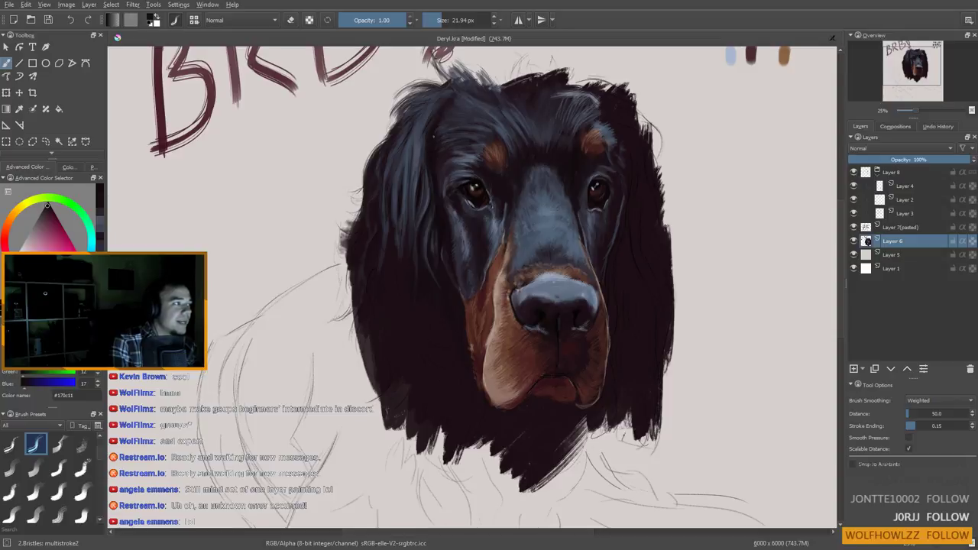
# Blend the cheek edge below the left eye into the ear with #33313e and #180c12 at a 40.86 px brush size
pyautogui.moveTo(413, 178)
pyautogui.mouseDown()
pyautogui.moveTo(410, 159)
pyautogui.moveTo(530, 135)
pyautogui.mouseUp()
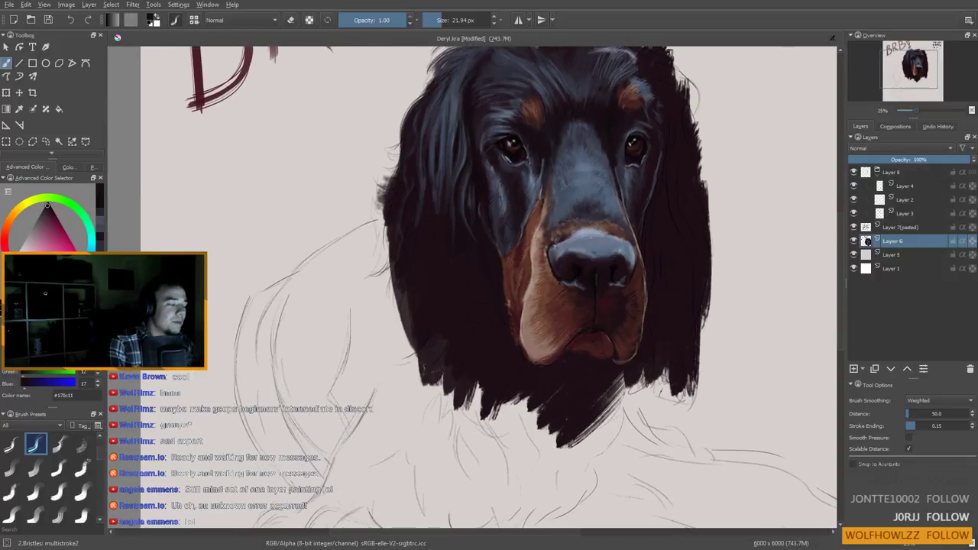
pyautogui.keyDown('ctrl'); pyautogui.click(492, 203); pyautogui.keyUp('ctrl')
pyautogui.moveTo(492, 179); pyautogui.dragTo(501, 178)
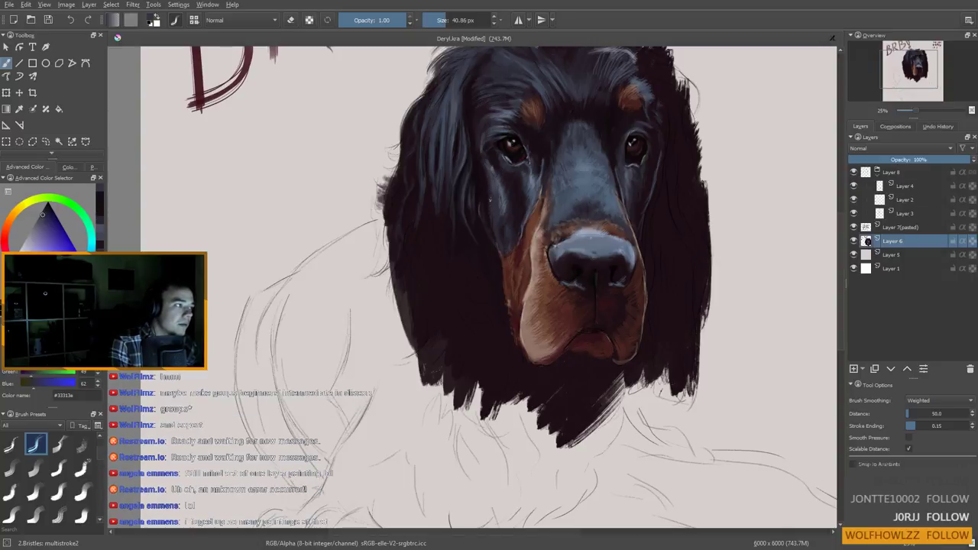
pyautogui.keyDown('ctrl'); pyautogui.click(485, 204); pyautogui.keyUp('ctrl')
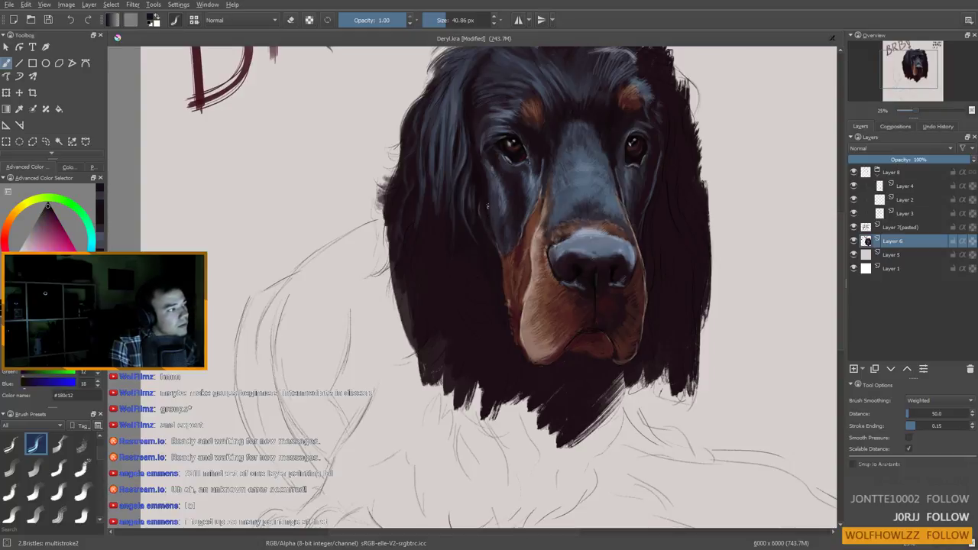
# Darken the cheek fur below the right eye with the sampled near-black colour #1d0f15
pyautogui.moveTo(504, 265); pyautogui.dragTo(427, 241)
pyautogui.moveTo(564, 189); pyautogui.dragTo(533, 237)
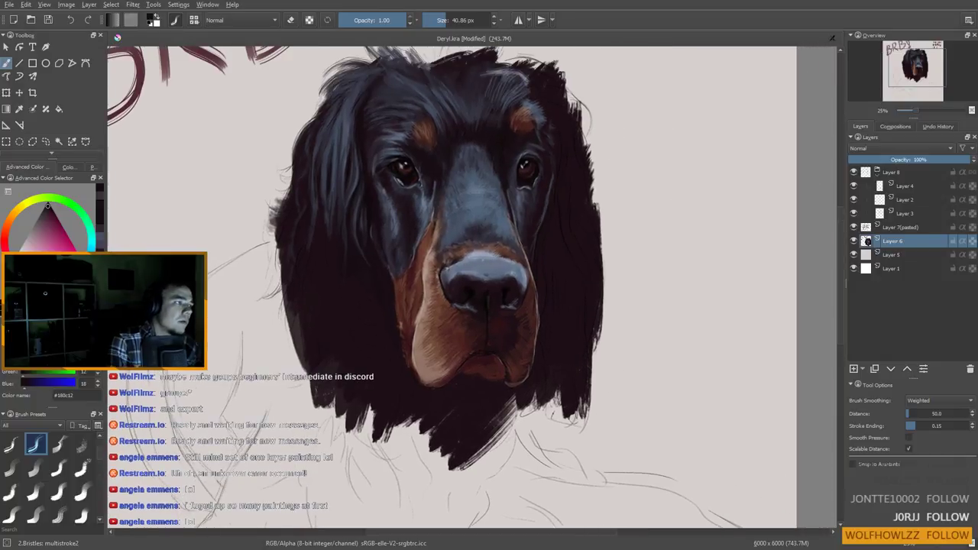
pyautogui.keyDown('ctrl'); pyautogui.click(531, 231); pyautogui.keyUp('ctrl')
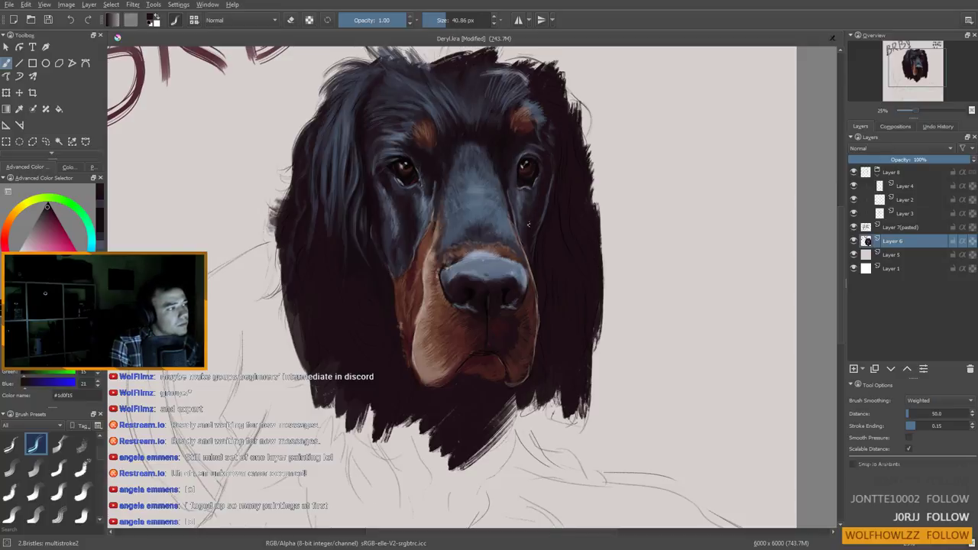
# Add fine blue-grey highlights along the right cheek and muzzle edge with a 16.72 px brush and the sampled light tone #9ca7bd
pyautogui.moveTo(520, 223); pyautogui.dragTo(508, 224)
pyautogui.keyDown('ctrl'); pyautogui.click(547, 228); pyautogui.keyUp('ctrl')
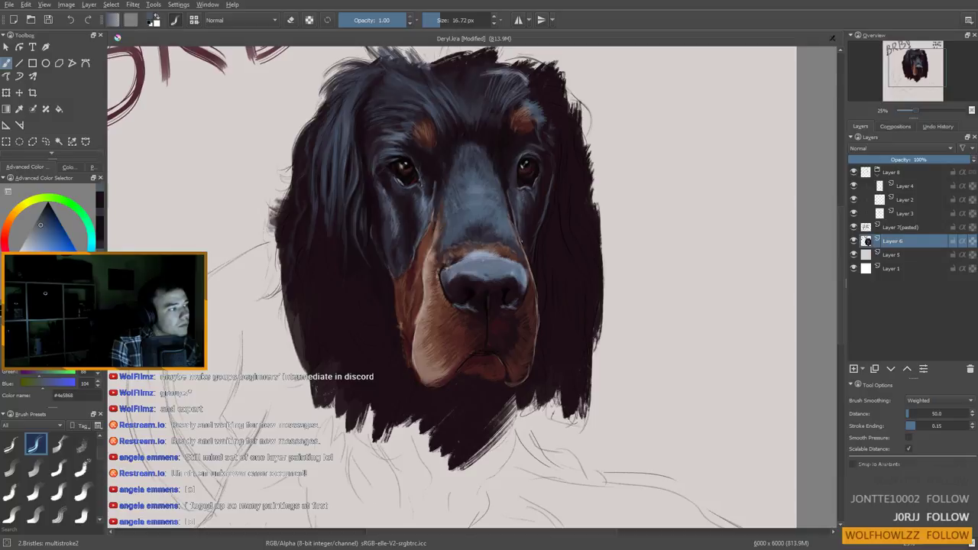
pyautogui.keyDown('ctrl'); pyautogui.click(426, 206); pyautogui.keyUp('ctrl')
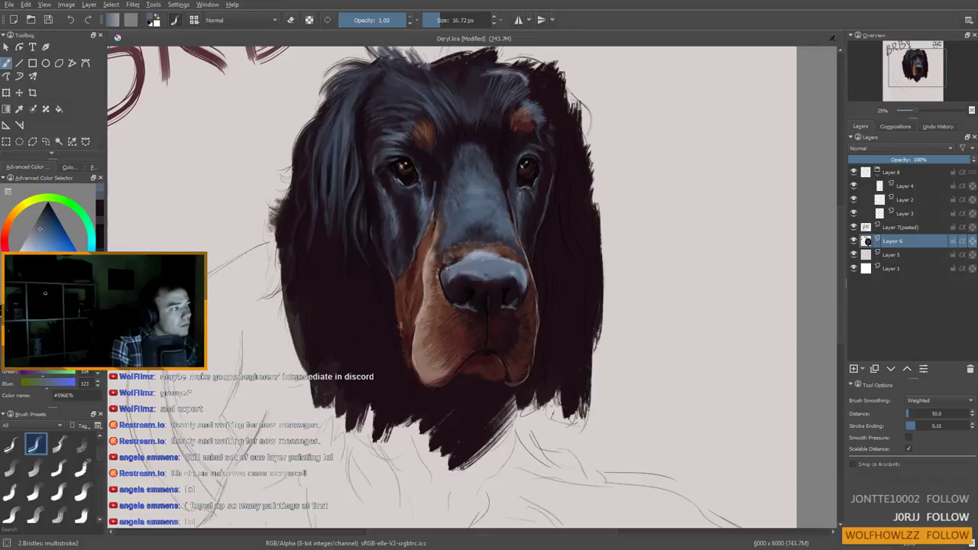
pyautogui.keyDown('ctrl'); pyautogui.click(488, 254); pyautogui.keyUp('ctrl')
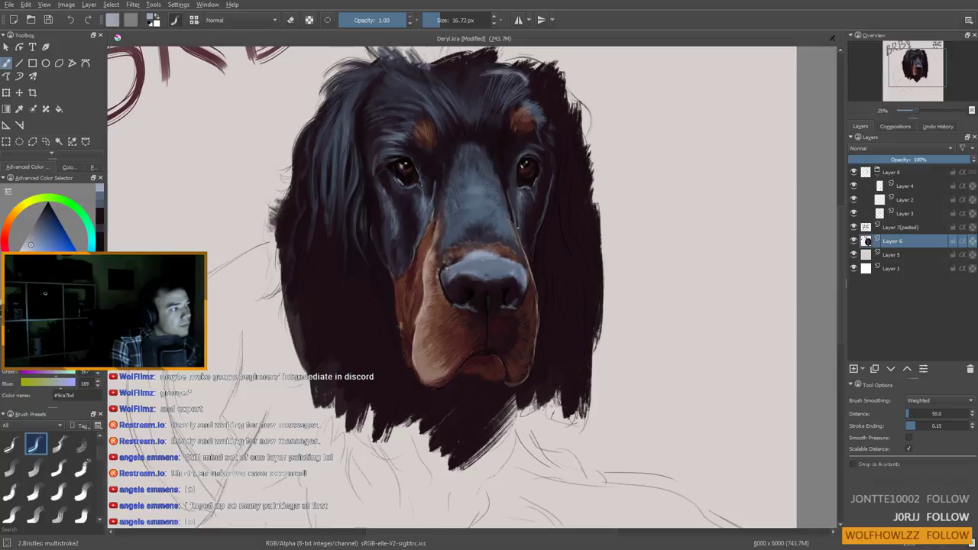
# Check the whole portrait and paint the upper lid of the right eye with the sampled grey-blue #5a6274
pyautogui.scroll(-2, 516, 231)
pyautogui.moveTo(511, 246); pyautogui.dragTo(491, 252)
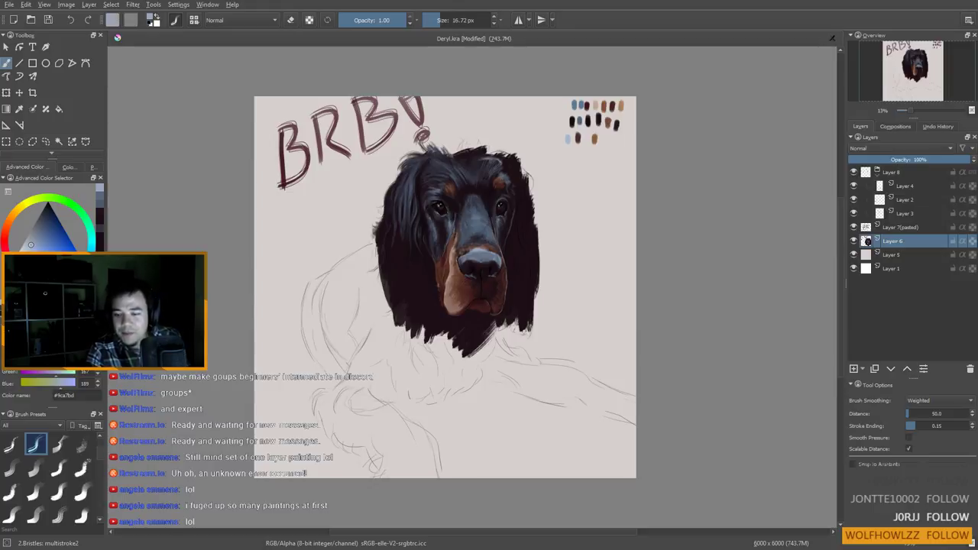
pyautogui.moveTo(498, 214); pyautogui.dragTo(496, 247)
pyautogui.scroll(1, 505, 251)
pyautogui.scroll(1, 511, 256)
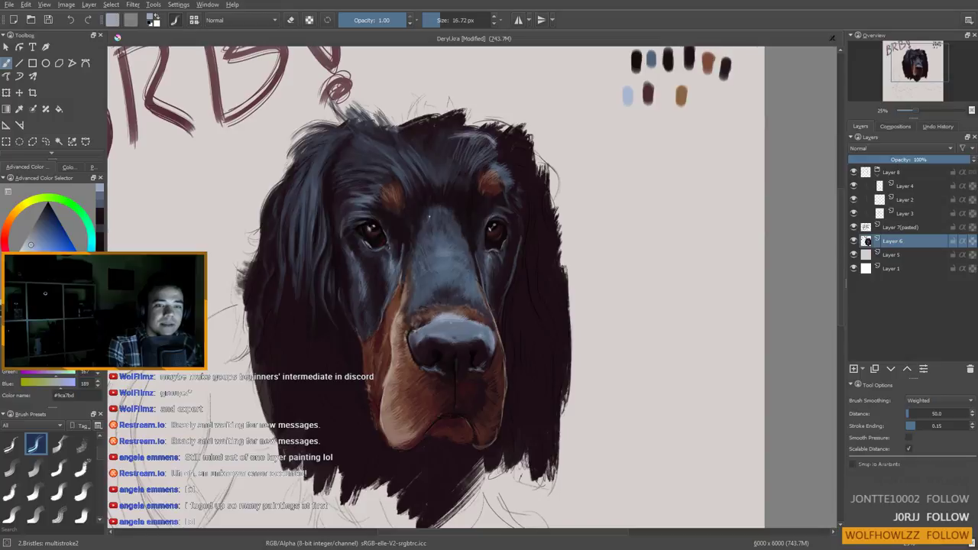
pyautogui.keyDown('ctrl'); pyautogui.click(488, 230); pyautogui.keyUp('ctrl')
pyautogui.keyDown('ctrl'); pyautogui.click(469, 226); pyautogui.keyUp('ctrl')
pyautogui.moveTo(484, 231); pyautogui.dragTo(483, 225)
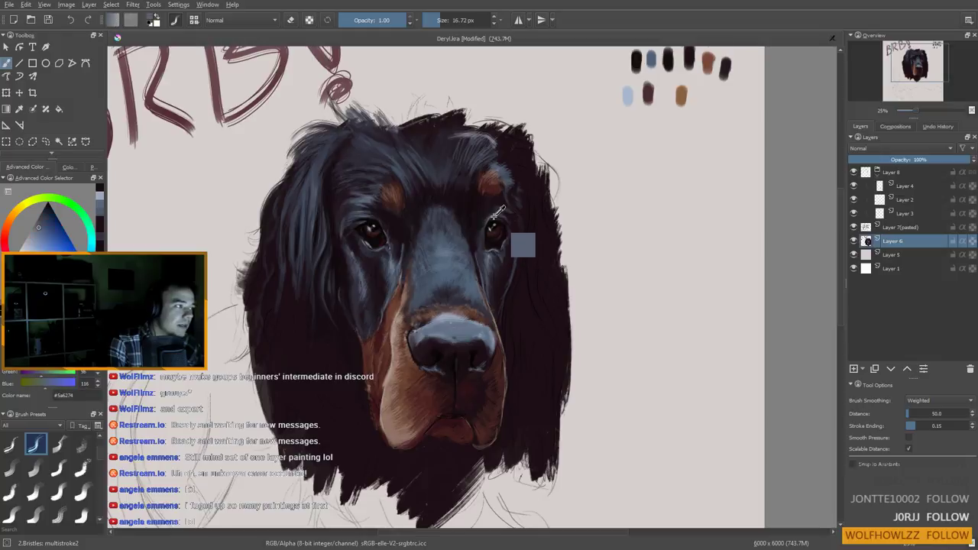
# Accent the right eyelid with the pale colour #9ba4b9 sampled from the nose highlight, and sample the softer blue-grey #667286
pyautogui.keyDown('ctrl'); pyautogui.click(422, 260); pyautogui.keyUp('ctrl')
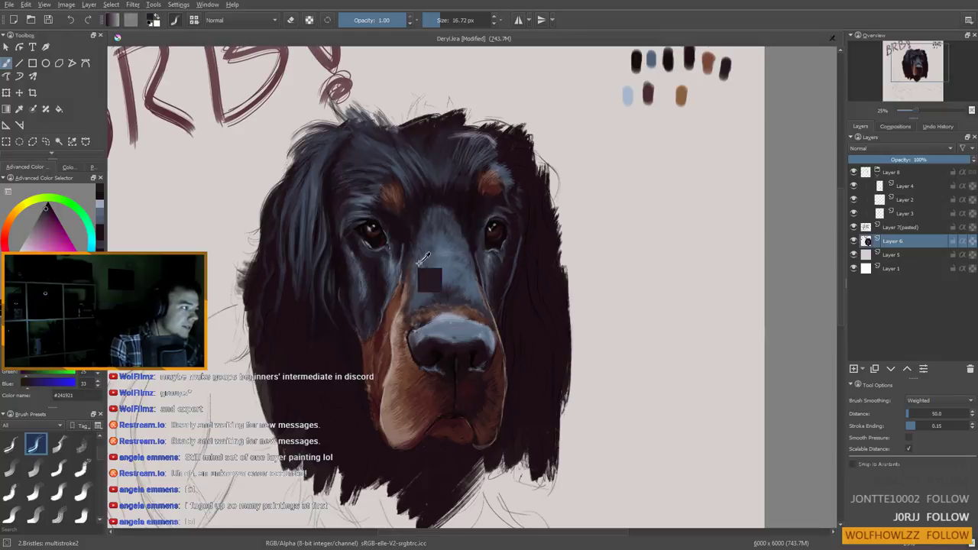
pyautogui.keyDown('ctrl'); pyautogui.click(451, 319); pyautogui.keyUp('ctrl')
pyautogui.click(496, 220)
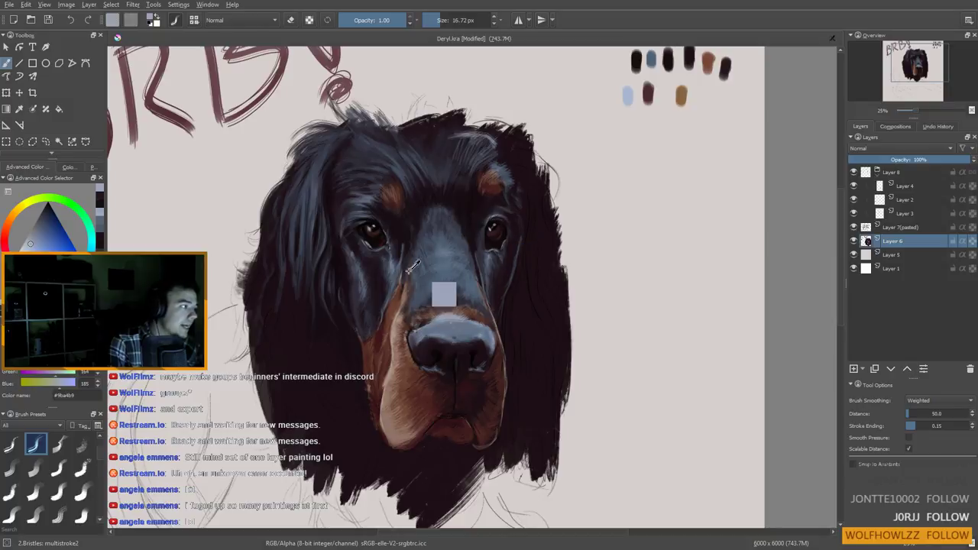
pyautogui.keyDown('ctrl'); pyautogui.click(457, 341); pyautogui.keyUp('ctrl')
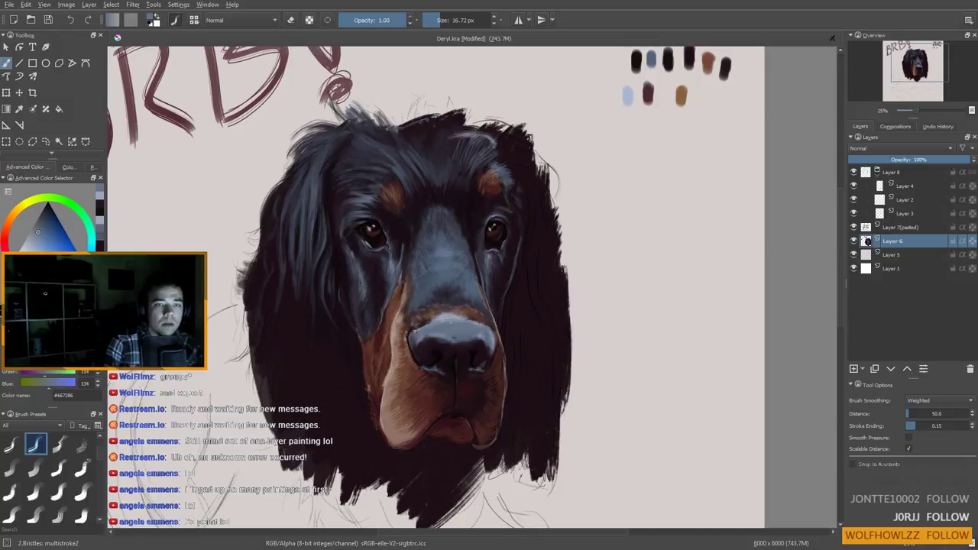
# Refine the fur around the right eye with the sampled dark #1e1016, grey-blue #505767 and pale #939eb5
pyautogui.keyDown('ctrl'); pyautogui.click(518, 220); pyautogui.keyUp('ctrl')
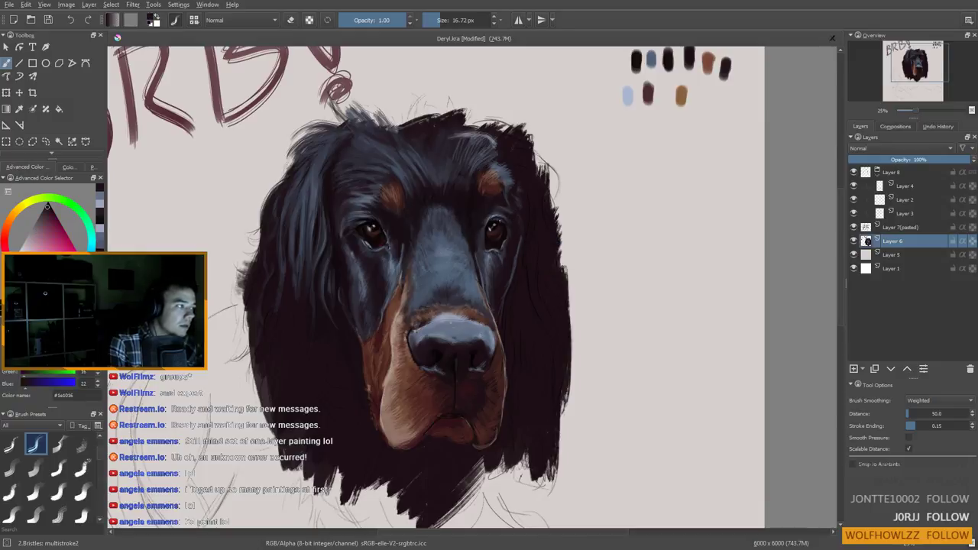
pyautogui.keyDown('ctrl'); pyautogui.click(493, 216); pyautogui.keyUp('ctrl')
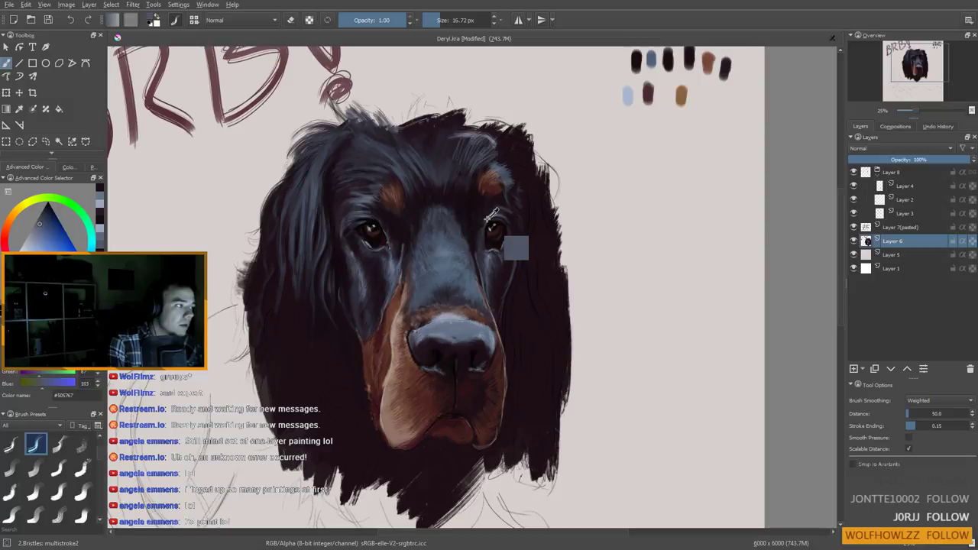
pyautogui.keyDown('ctrl'); pyautogui.click(447, 316); pyautogui.keyUp('ctrl')
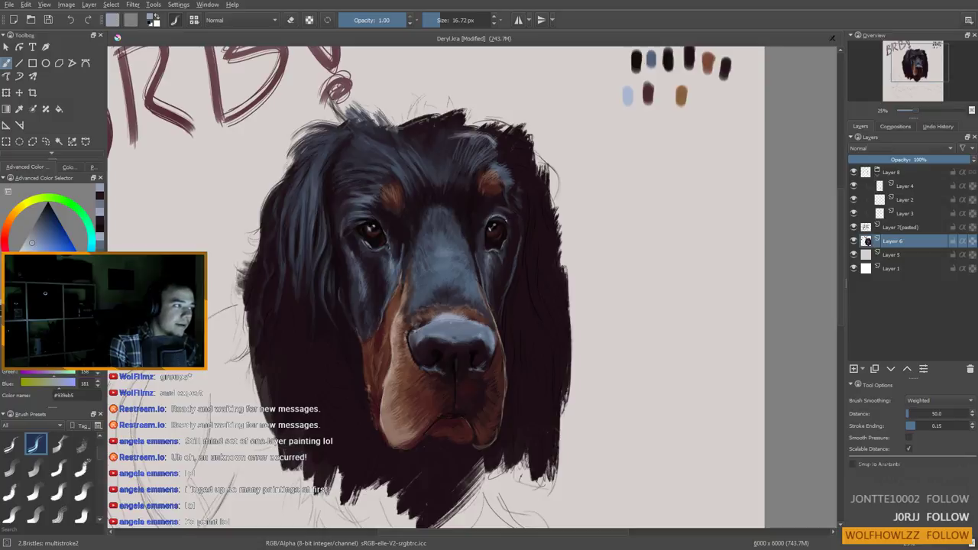
# Paint pale highlight hairs above and beside the right eye, varying the brush size between 26.49, 51.48 and 32.41 px
pyautogui.moveTo(504, 211); pyautogui.dragTo(514, 217)
pyautogui.press('[')
pyautogui.press('[')
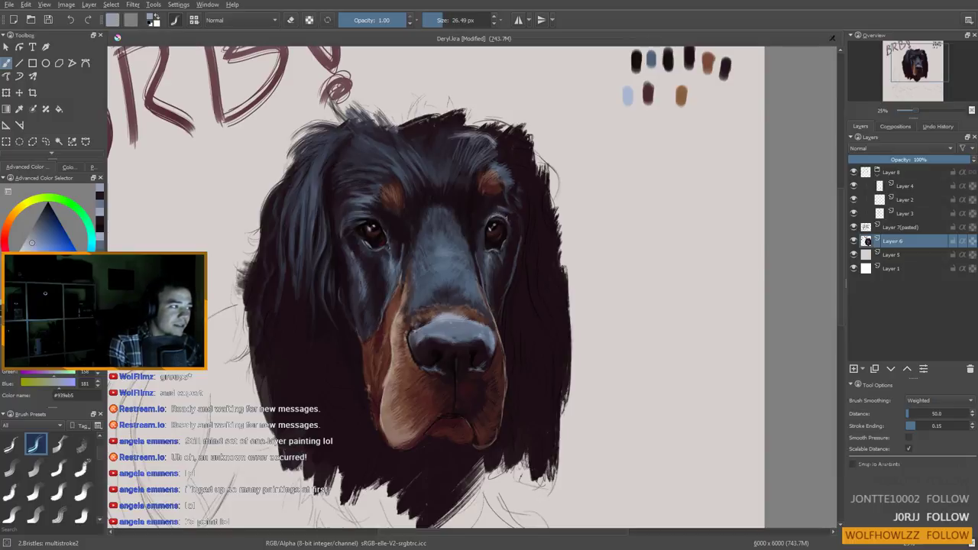
pyautogui.press(']')
pyautogui.press(']')
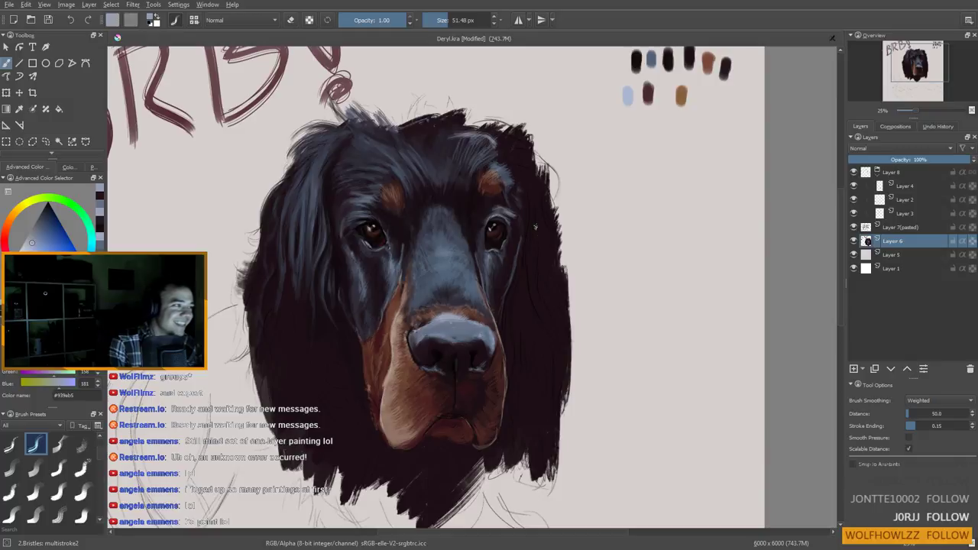
pyautogui.moveTo(523, 209); pyautogui.dragTo(513, 209)
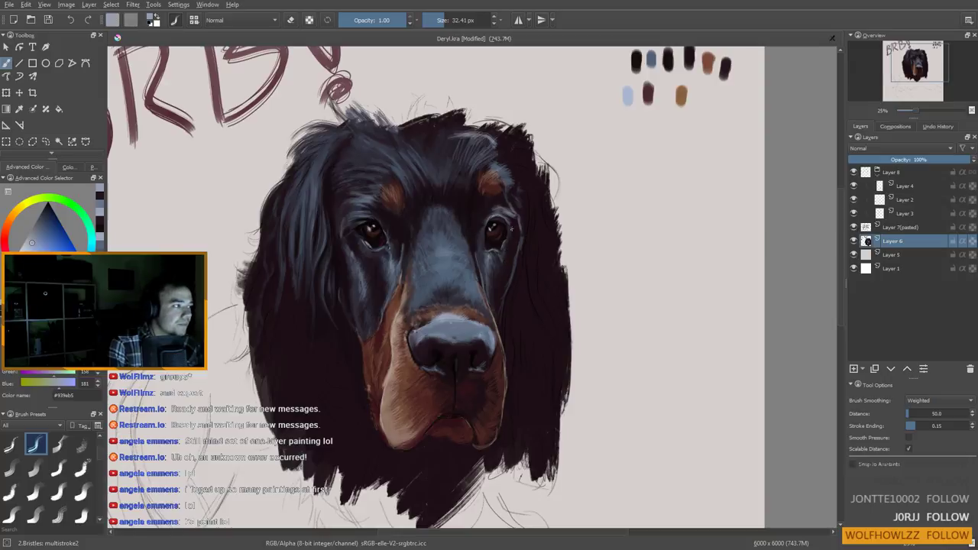
pyautogui.press('ctrl')
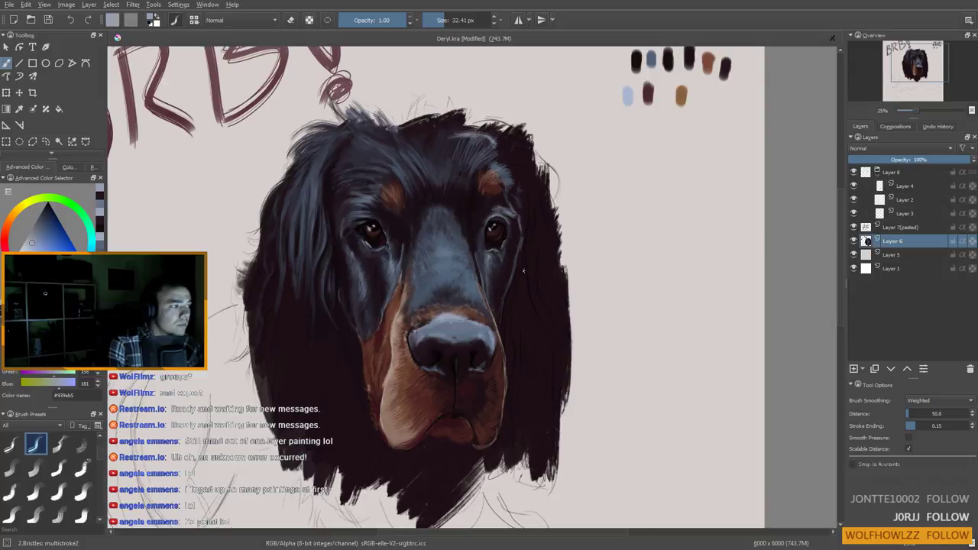
# Refine the fur beside the right eye with the sampled darks #160b10 and #170c12 and grey-blue #494856
pyautogui.keyDown('ctrl'); pyautogui.click(545, 229); pyautogui.keyUp('ctrl')
pyautogui.keyDown('shift'); pyautogui.moveTo(526, 230); pyautogui.dragTo(542, 230); pyautogui.keyUp('shift')
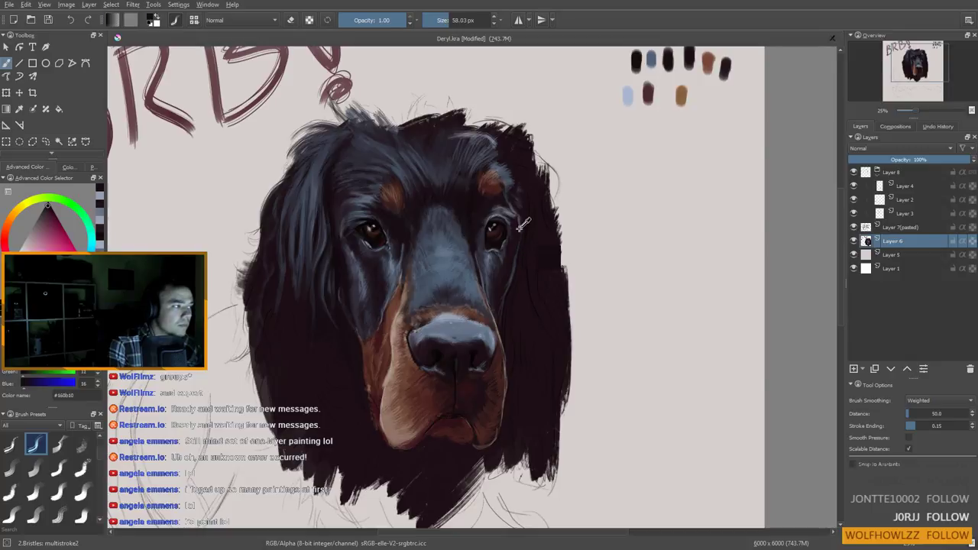
pyautogui.keyDown('ctrl'); pyautogui.click(519, 239); pyautogui.keyUp('ctrl')
pyautogui.keyDown('ctrl'); pyautogui.click(526, 229); pyautogui.keyUp('ctrl')
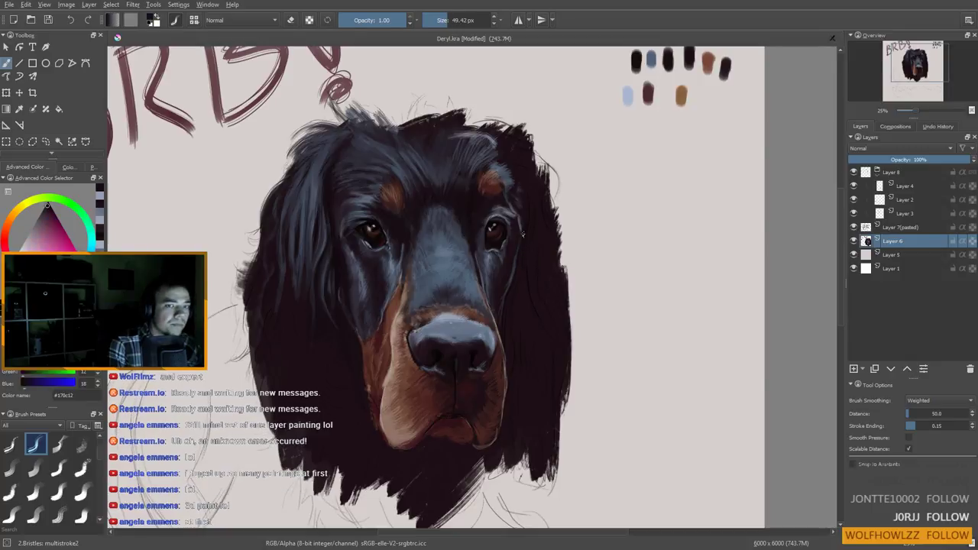
pyautogui.keyDown('ctrl'); pyautogui.click(519, 246); pyautogui.keyUp('ctrl')
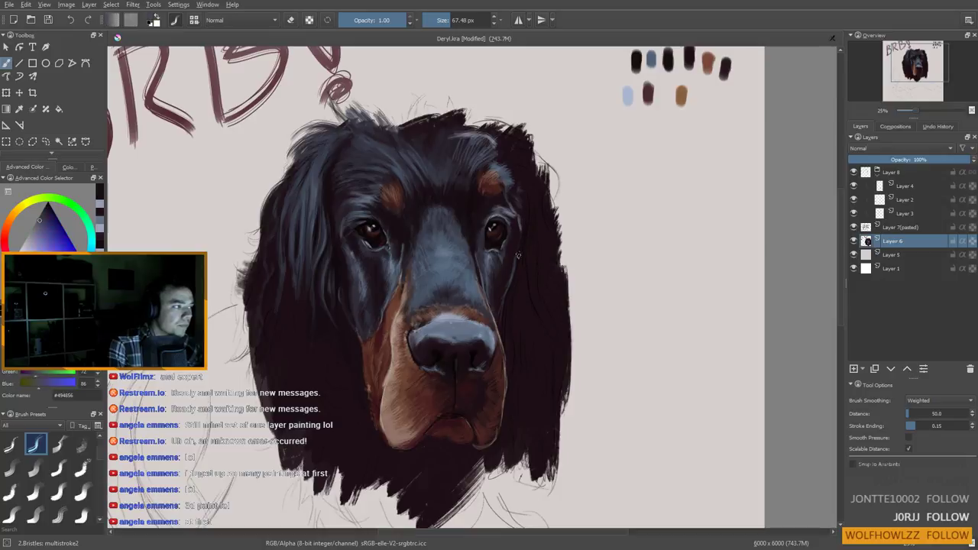
pyautogui.moveTo(516, 245); pyautogui.dragTo(509, 246)
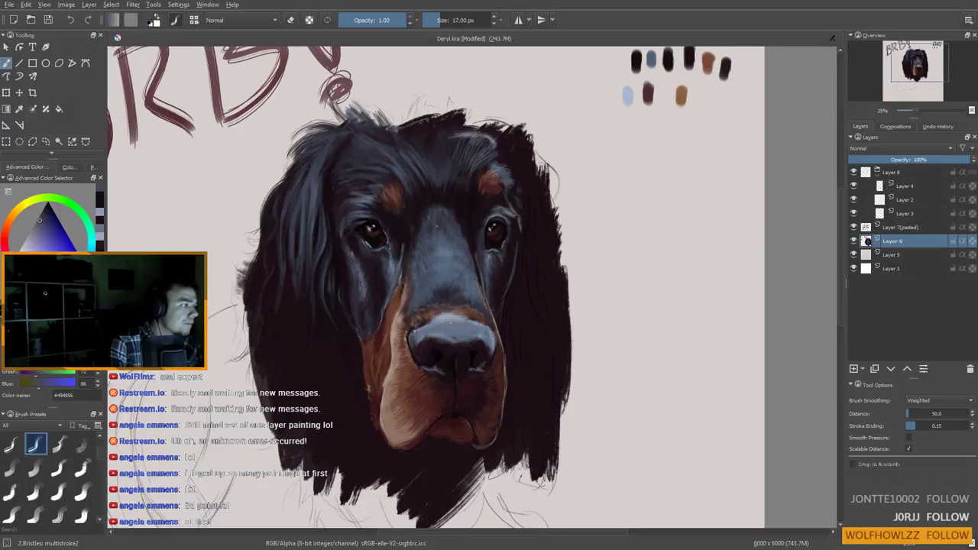
# Sample the nose's pale blue-grey #8c98ae, and detail the lips with the sampled reddish brown #633d35 at 9.96 px
pyautogui.keyDown('ctrl'); pyautogui.click(453, 321); pyautogui.keyUp('ctrl')
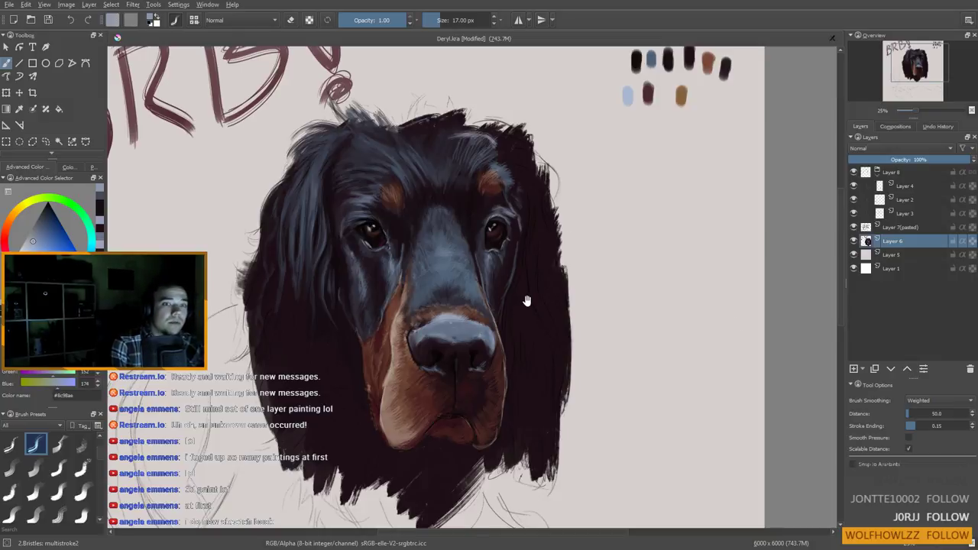
pyautogui.moveTo(532, 286); pyautogui.dragTo(524, 297)
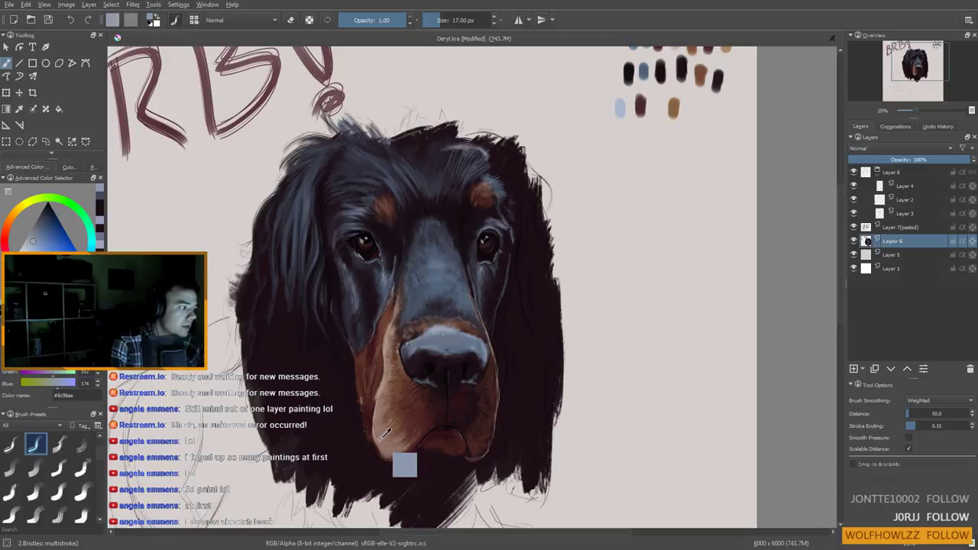
pyautogui.keyDown('ctrl'); pyautogui.click(446, 452); pyautogui.keyUp('ctrl')
pyautogui.moveTo(447, 443); pyautogui.dragTo(443, 444)
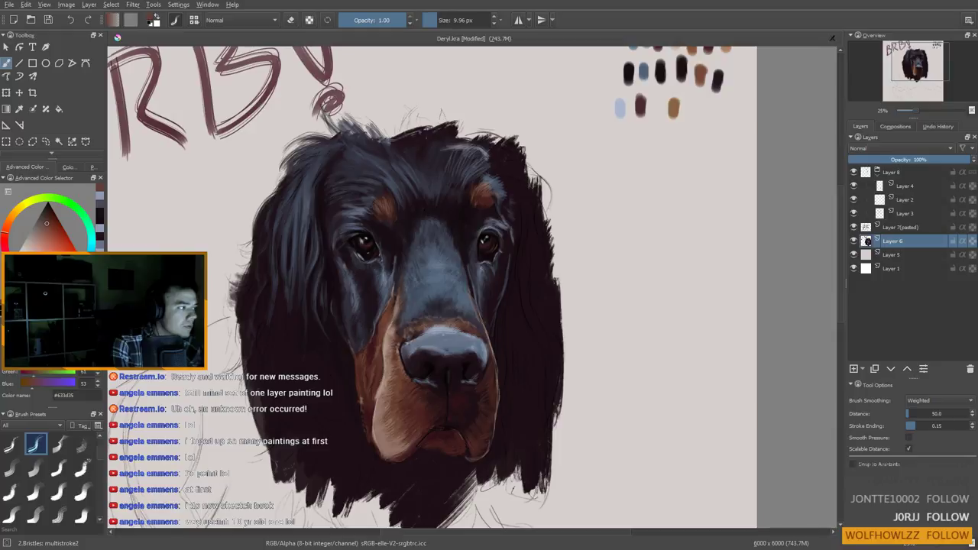
# Check the whole portrait and paint fine hairs above the right eye with blue-grey #6c788c at 9.96 px
pyautogui.scroll(-3, 367, 272)
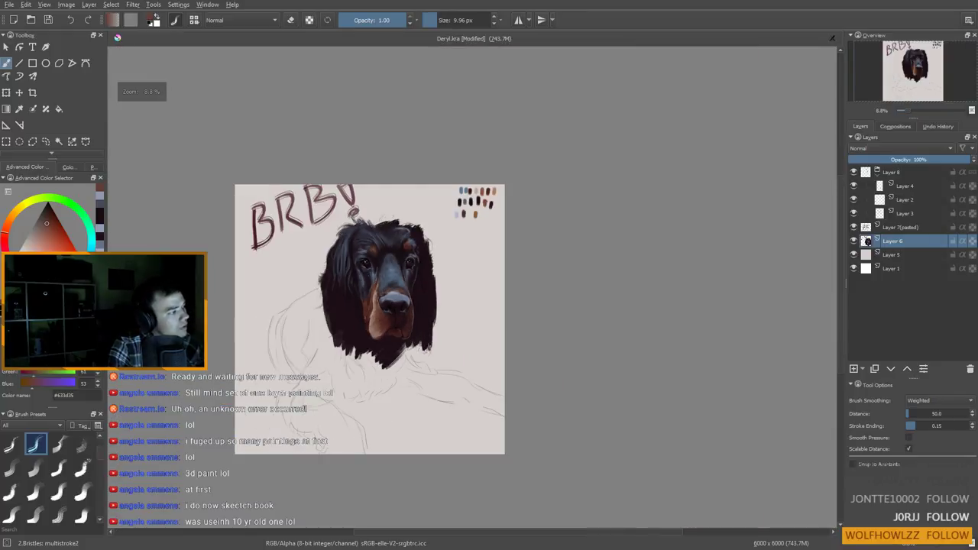
pyautogui.moveTo(398, 322); pyautogui.dragTo(398, 297)
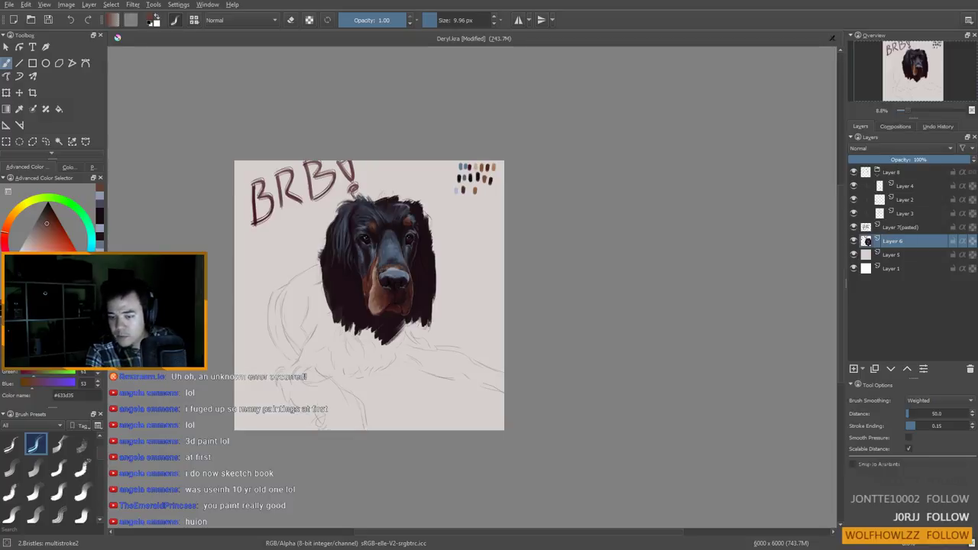
pyautogui.scroll(3, 393, 277)
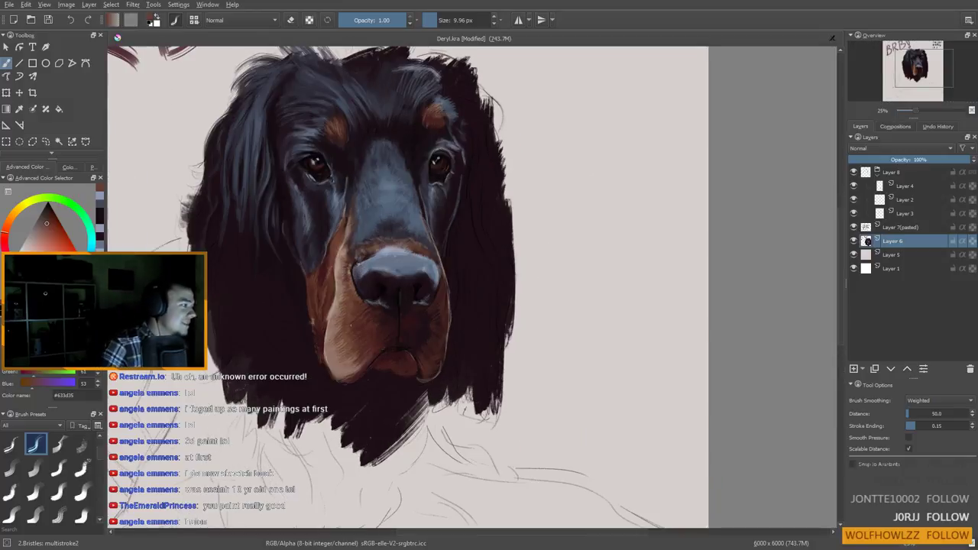
pyautogui.moveTo(414, 254); pyautogui.dragTo(425, 291)
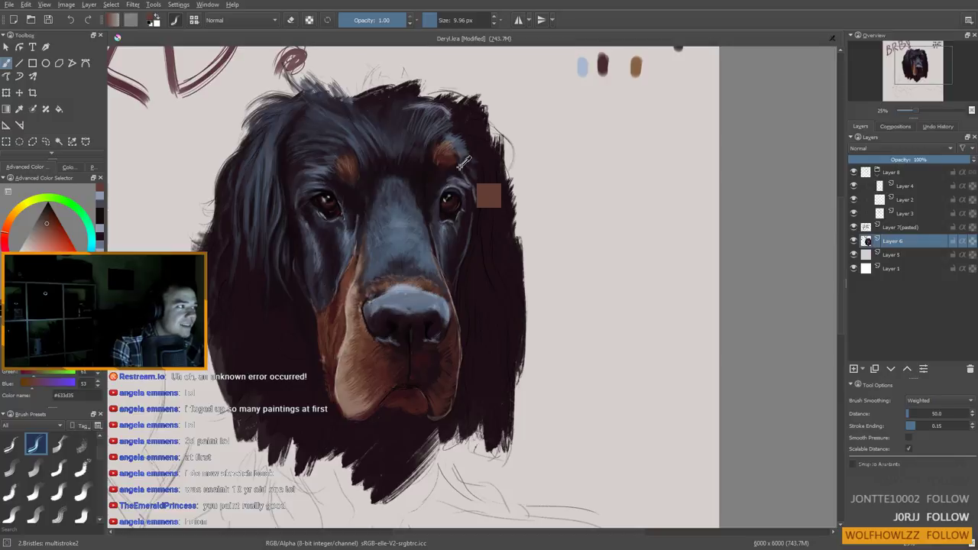
pyautogui.moveTo(468, 180); pyautogui.dragTo(352, 234)
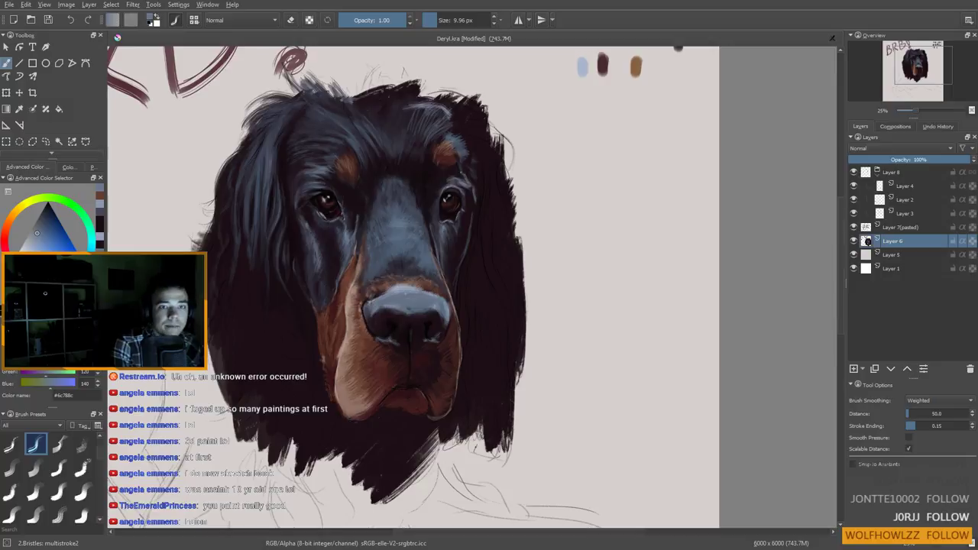
# Refine the fur around the tan spot above the right eye with sampled grey #525463 and dark #2a232e at 50.74 px
pyautogui.keyDown('ctrl'); pyautogui.click(449, 172); pyautogui.keyUp('ctrl')
pyautogui.moveTo(449, 172)
pyautogui.mouseDown()
pyautogui.moveTo(459, 171)
pyautogui.moveTo(447, 113)
pyautogui.mouseUp()
pyautogui.keyDown('ctrl'); pyautogui.click(457, 175); pyautogui.keyUp('ctrl')
pyautogui.moveTo(457, 152); pyautogui.dragTo(459, 148)
pyautogui.keyDown('ctrl'); pyautogui.click(473, 162); pyautogui.keyUp('ctrl')
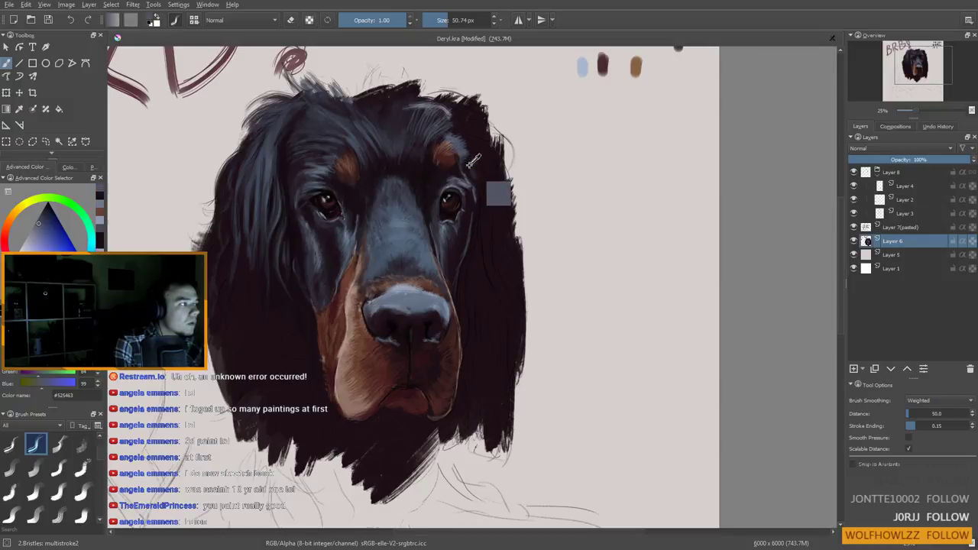
pyautogui.moveTo(450, 131); pyautogui.dragTo(450, 147)
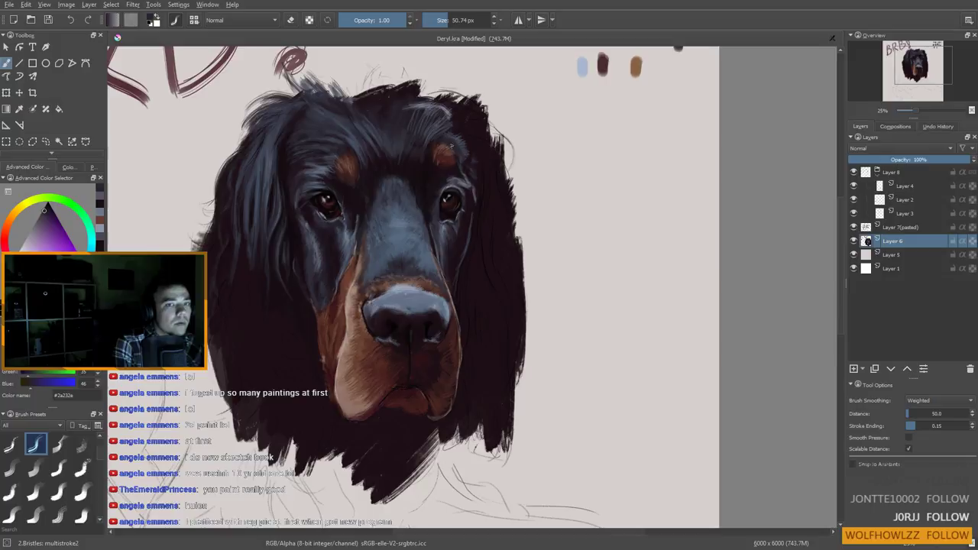
# Touch up the right brow spot with sampled tan #927568 and dark #1b1217, reducing the brush to 28.58 and 20.61 px
pyautogui.keyDown('ctrl'); pyautogui.click(352, 305); pyautogui.keyUp('ctrl')
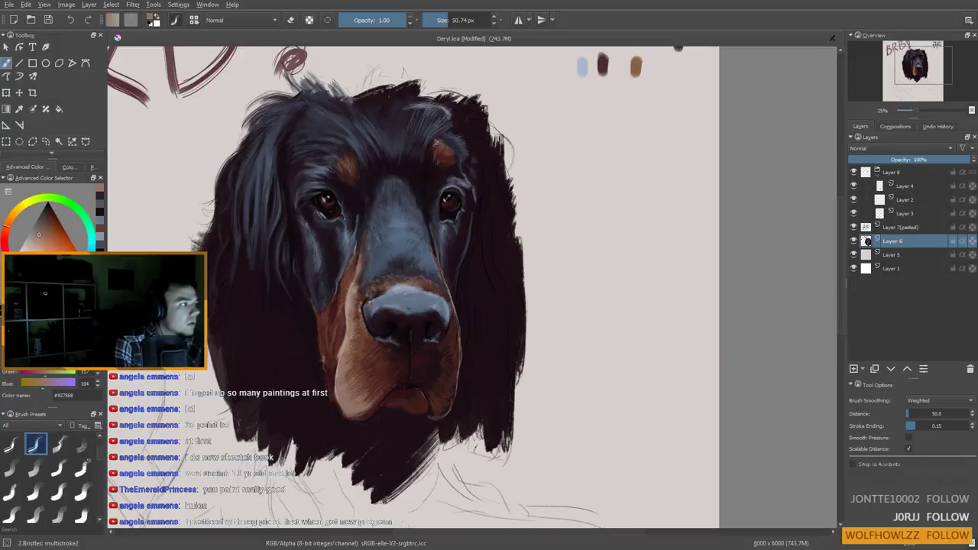
pyautogui.keyDown('ctrl'); pyautogui.click(459, 172); pyautogui.keyUp('ctrl')
pyautogui.press('[')
pyautogui.press('[')
pyautogui.press('[')
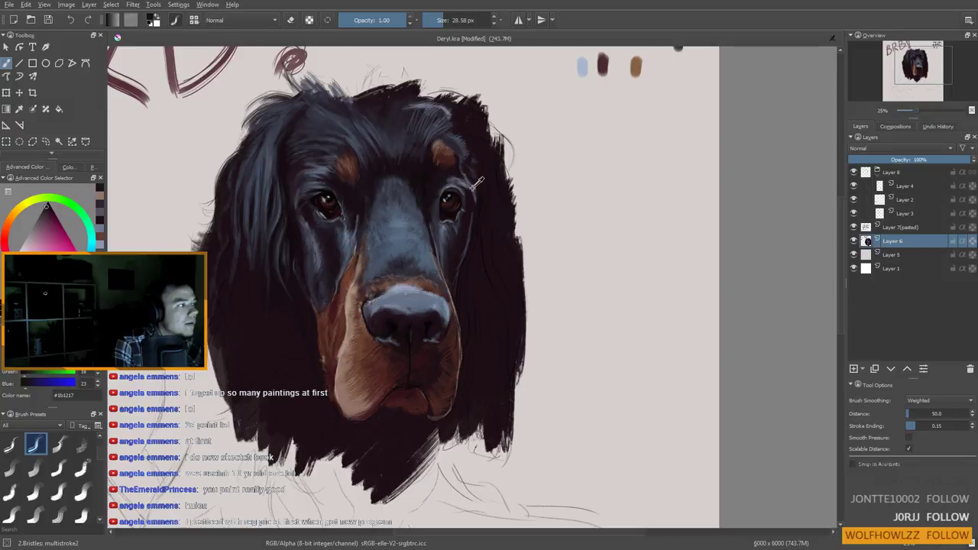
pyautogui.keyDown('ctrl'); pyautogui.click(510, 216); pyautogui.keyUp('ctrl')
pyautogui.press('[')
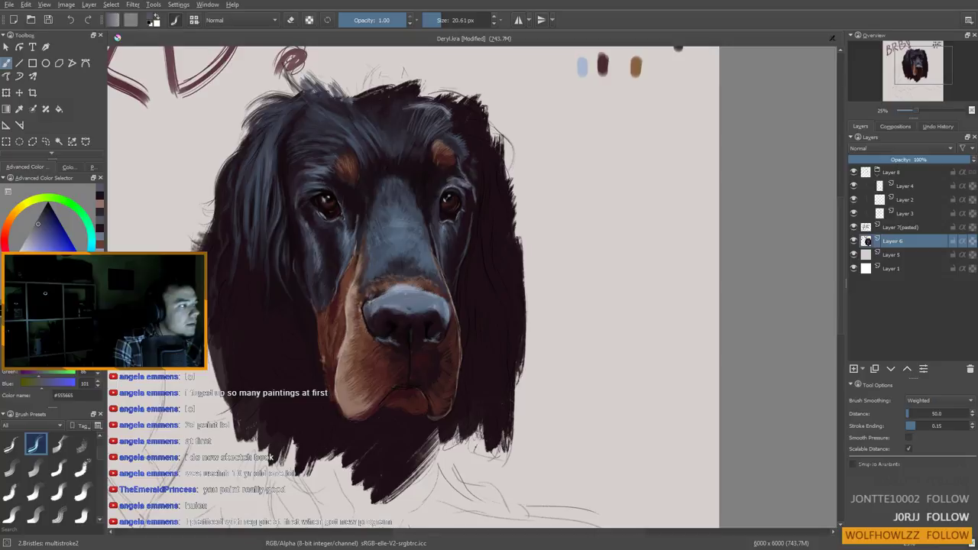
# Accent the right upper eyelid with the pale blue #a0acc2 sampled from the nose, using 12.72 and 5.88 px brush sizes
pyautogui.keyDown('ctrl'); pyautogui.click(411, 291); pyautogui.keyUp('ctrl')
pyautogui.moveTo(460, 178); pyautogui.dragTo(456, 178)
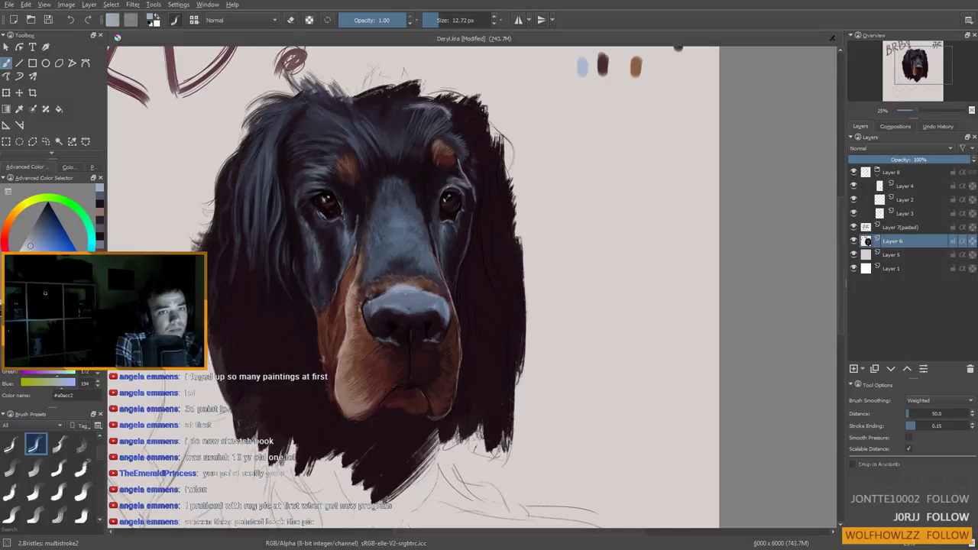
pyautogui.click(434, 21)
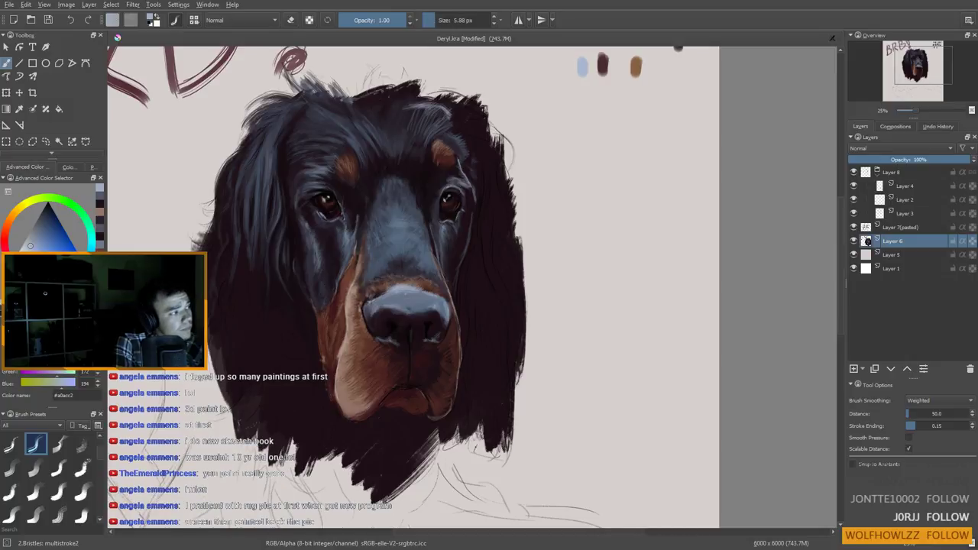
# Soften the fur around the right eyelid with the sampled dark greys #3f3d4a and #343440 at 18.46 px
pyautogui.keyDown('ctrl'); pyautogui.click(468, 191); pyautogui.keyUp('ctrl')
pyautogui.press(']')
pyautogui.press(']')
pyautogui.press(']')
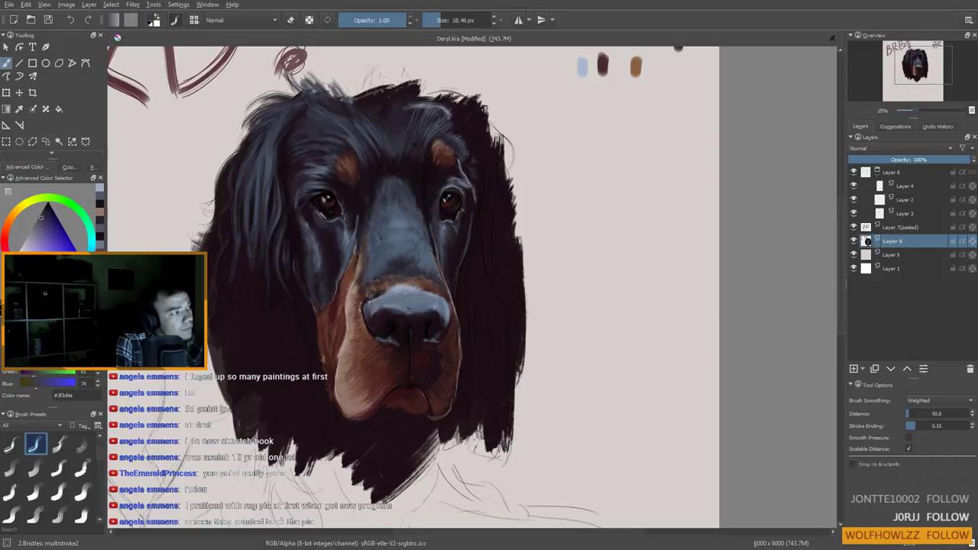
pyautogui.keyDown('ctrl'); pyautogui.click(444, 189); pyautogui.keyUp('ctrl')
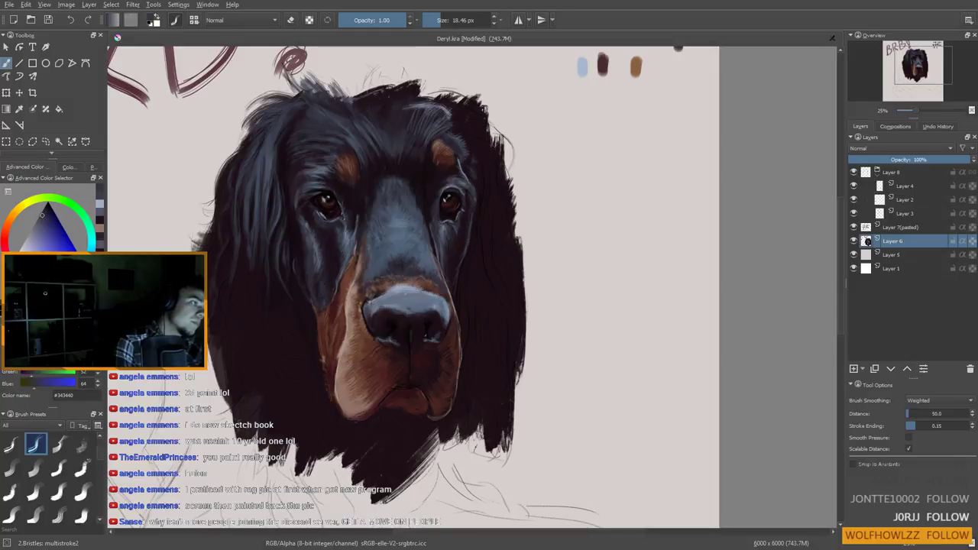
# Paint loose dark fur tufts along the top of the head with the sampled #201218 at 46.89 px
pyautogui.scroll(-2, 427, 334)
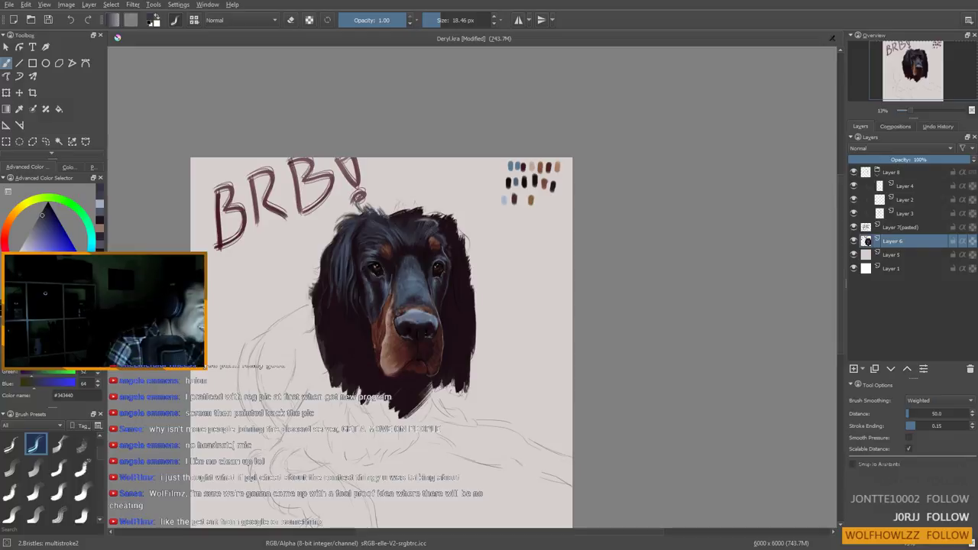
pyautogui.scroll(3, 366, 233)
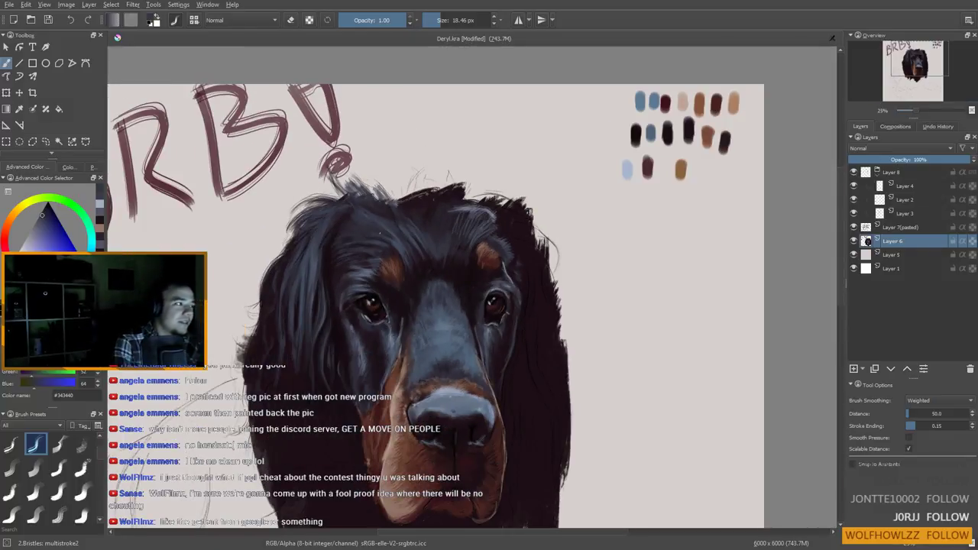
pyautogui.keyDown('ctrl'); pyautogui.click(422, 196); pyautogui.keyUp('ctrl')
pyautogui.moveTo(408, 195); pyautogui.dragTo(417, 176)
pyautogui.moveTo(414, 193)
pyautogui.mouseDown()
pyautogui.moveTo(428, 192)
pyautogui.moveTo(421, 172)
pyautogui.moveTo(408, 172)
pyautogui.mouseUp()
pyautogui.moveTo(416, 201)
pyautogui.mouseDown()
pyautogui.moveTo(413, 179)
pyautogui.moveTo(422, 179)
pyautogui.mouseUp()
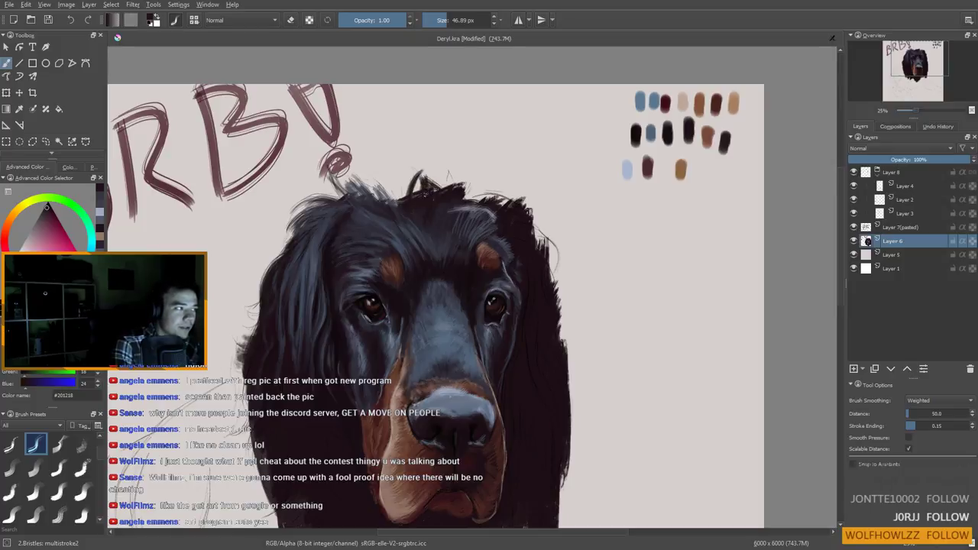
pyautogui.moveTo(402, 208)
pyautogui.mouseDown()
pyautogui.moveTo(400, 177)
pyautogui.moveTo(370, 187)
pyautogui.mouseUp()
pyautogui.moveTo(459, 208)
pyautogui.mouseDown()
pyautogui.moveTo(439, 214)
pyautogui.moveTo(430, 178)
pyautogui.moveTo(455, 202)
pyautogui.moveTo(482, 194)
pyautogui.mouseUp()
pyautogui.moveTo(445, 229); pyautogui.dragTo(478, 203)
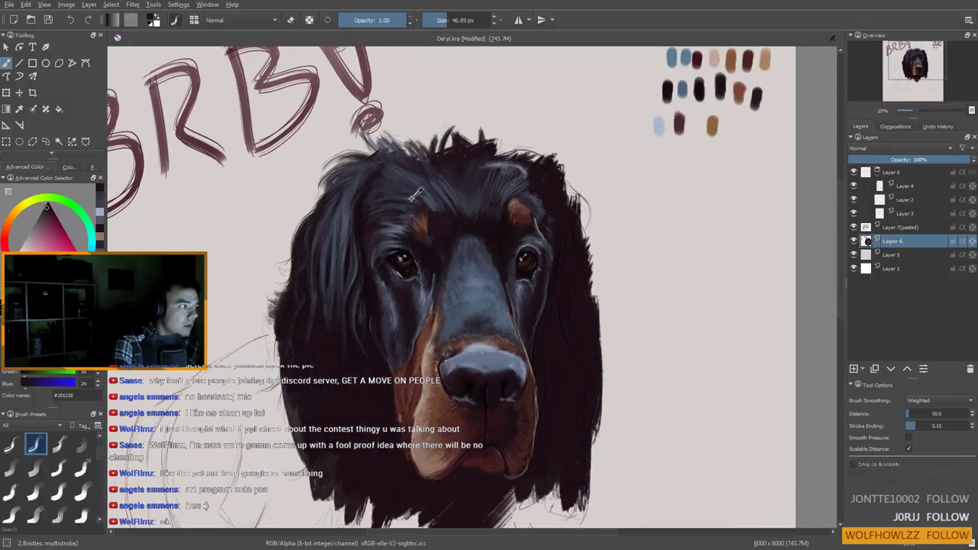
# Paint pale strands down the left ear with the nose colour #8d97ab, using 26.53 and 18.36 px brush sizes
pyautogui.keyDown('ctrl'); pyautogui.click(482, 350); pyautogui.keyUp('ctrl')
pyautogui.moveTo(361, 182); pyautogui.dragTo(356, 185)
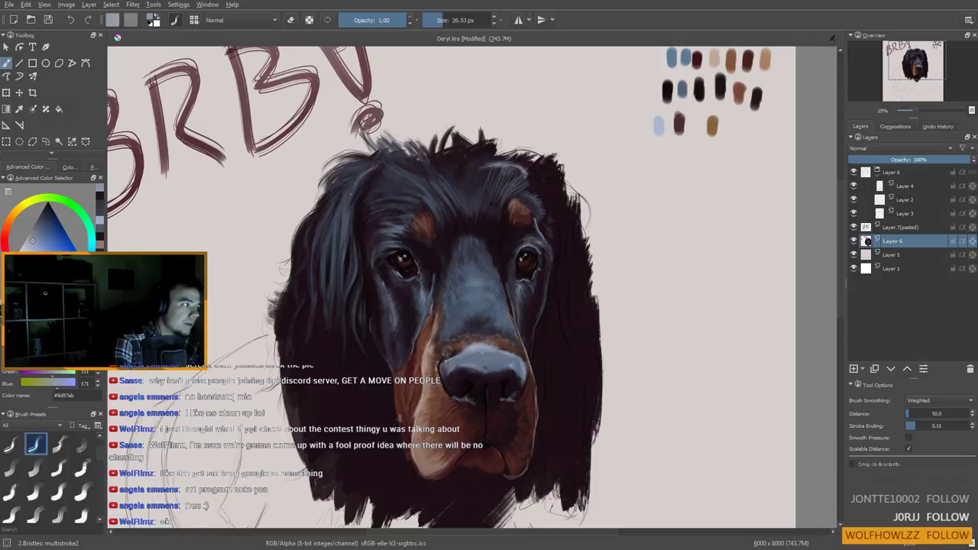
pyautogui.press('[')
pyautogui.press('[')
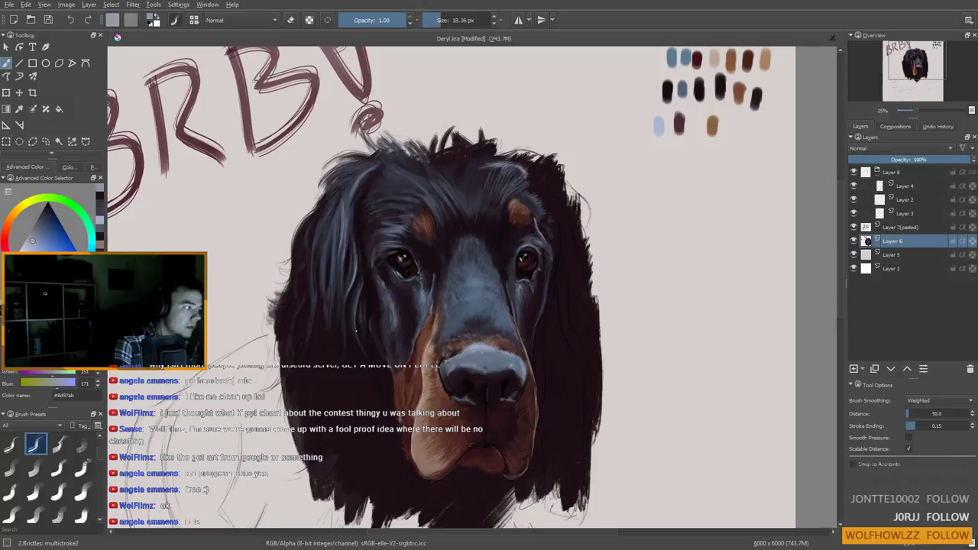
pyautogui.moveTo(357, 378); pyautogui.dragTo(361, 397)
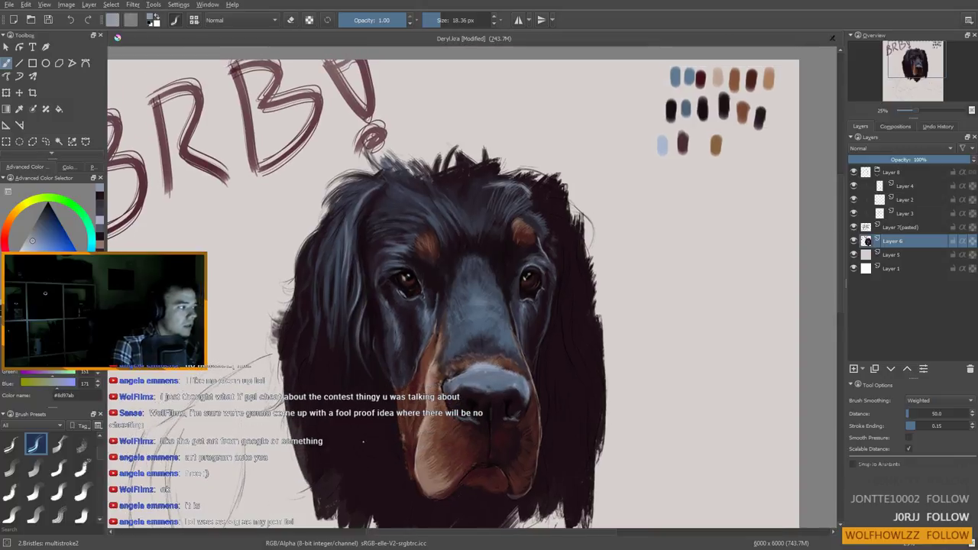
# Deepen the shadows beside the left ear's pale strands with the sampled darks #150b0f and #110a0e at 18.36 px
pyautogui.scroll(-3, 342, 430)
pyautogui.scroll(2, 357, 411)
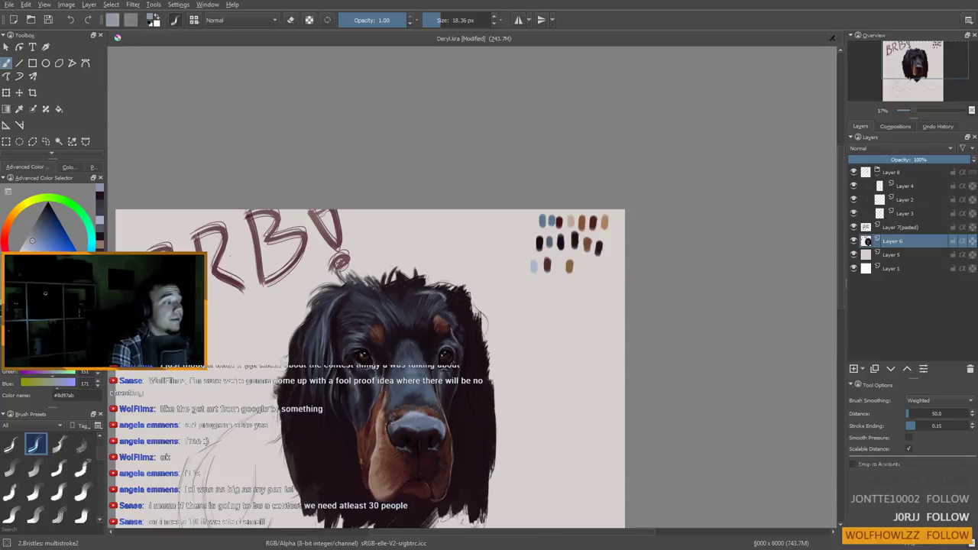
pyautogui.keyDown('ctrl'); pyautogui.click(336, 328); pyautogui.keyUp('ctrl')
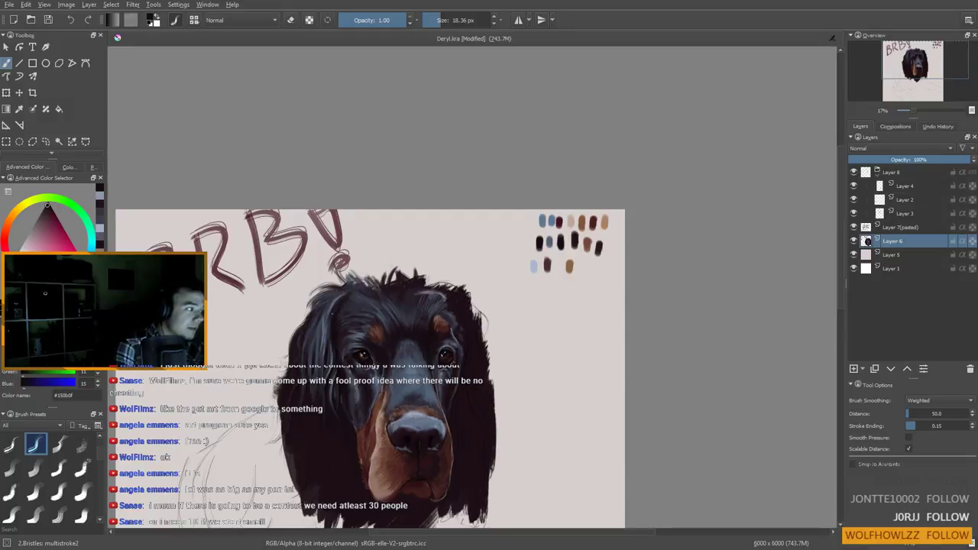
pyautogui.scroll(2, 332, 326)
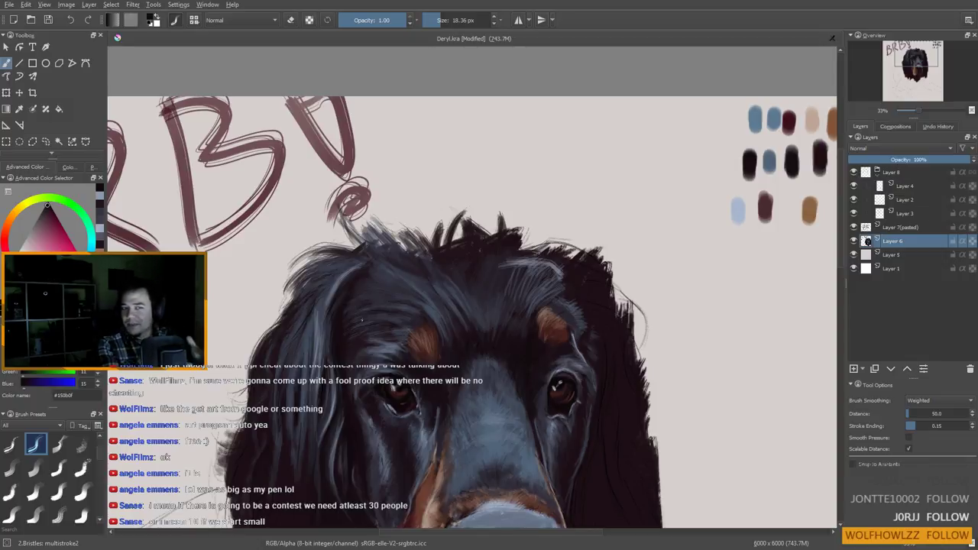
pyautogui.moveTo(325, 388); pyautogui.dragTo(341, 215)
pyautogui.keyDown('ctrl'); pyautogui.click(367, 283); pyautogui.keyUp('ctrl')
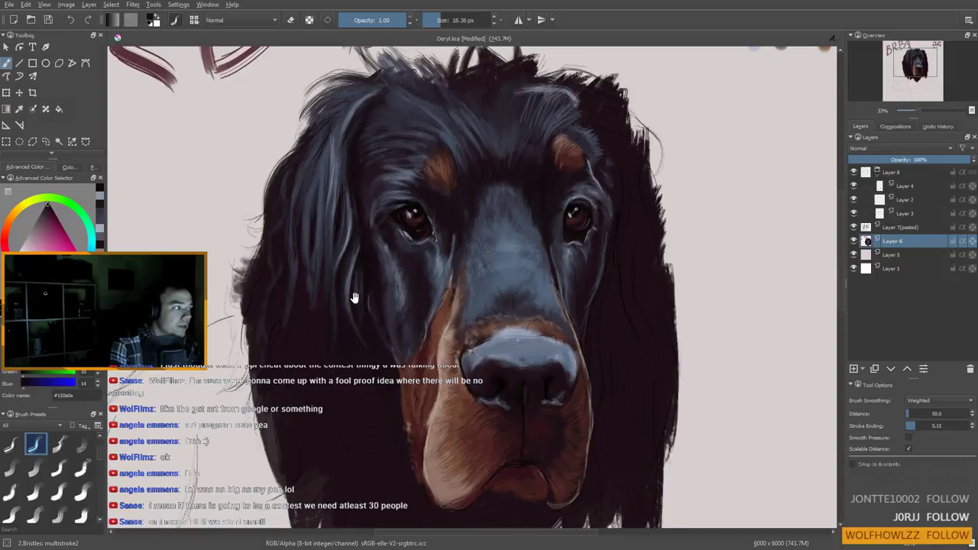
# Refine the fur where the left ear meets the head top with the sampled #464d5e and #180d13 at 18.36 px
pyautogui.moveTo(357, 299); pyautogui.dragTo(366, 348)
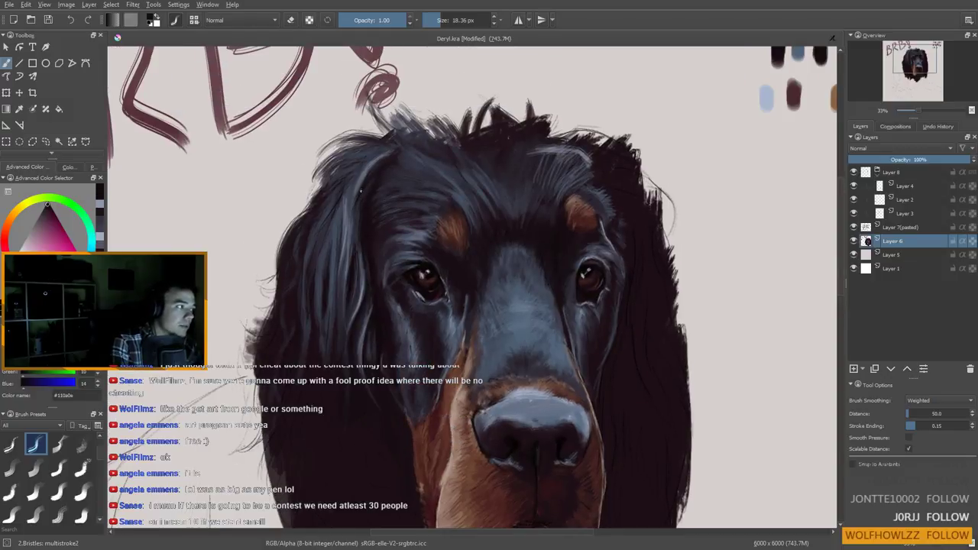
pyautogui.moveTo(329, 277); pyautogui.dragTo(337, 334)
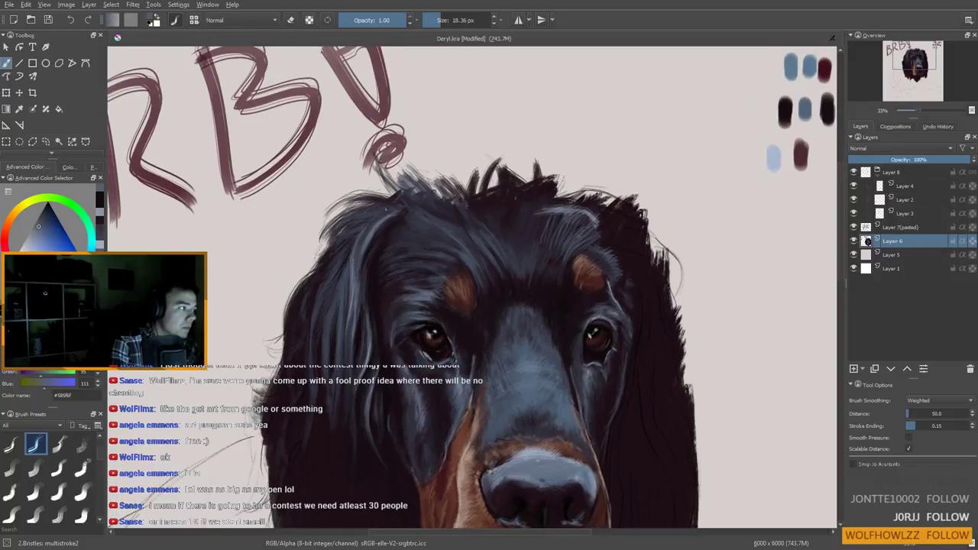
pyautogui.keyDown('ctrl'); pyautogui.click(395, 259); pyautogui.keyUp('ctrl')
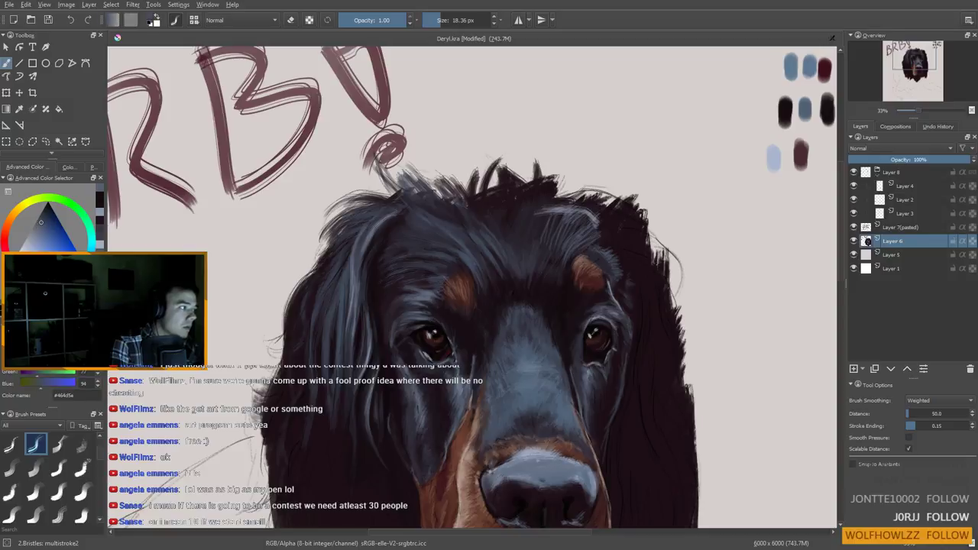
pyautogui.moveTo(398, 221); pyautogui.dragTo(381, 237)
pyautogui.keyDown('ctrl'); pyautogui.click(388, 223); pyautogui.keyUp('ctrl')
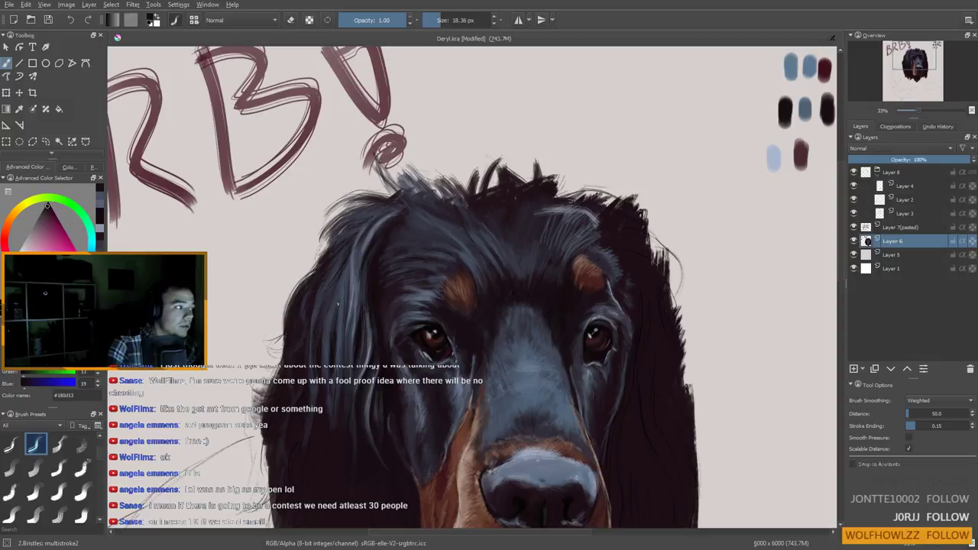
# Blend strands and shadows along the left ear's inner edge with the sampled #191116 and #3f3e49, using 18.36 and 26.93 px brush sizes
pyautogui.scroll(-3, 338, 303)
pyautogui.scroll(1, 338, 304)
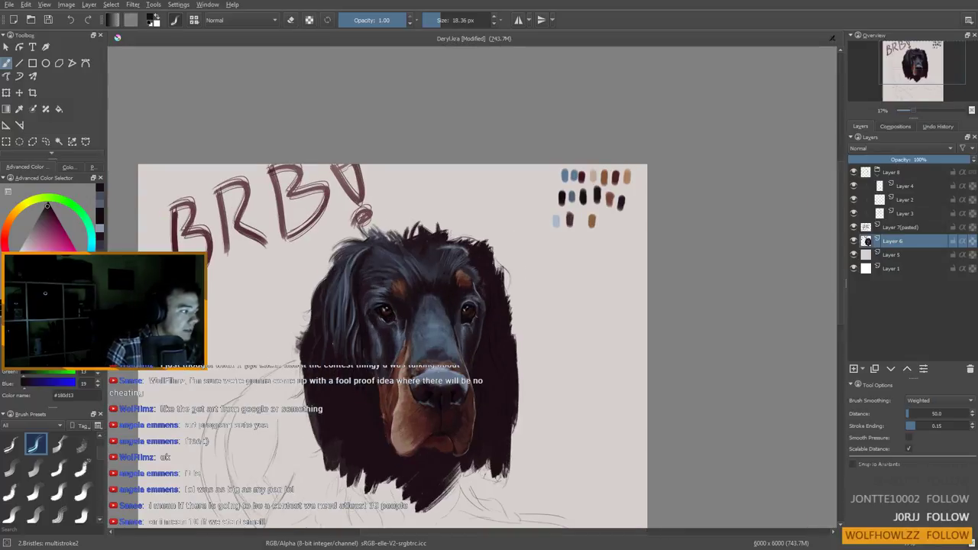
pyautogui.keyDown('ctrl'); pyautogui.click(358, 324); pyautogui.keyUp('ctrl')
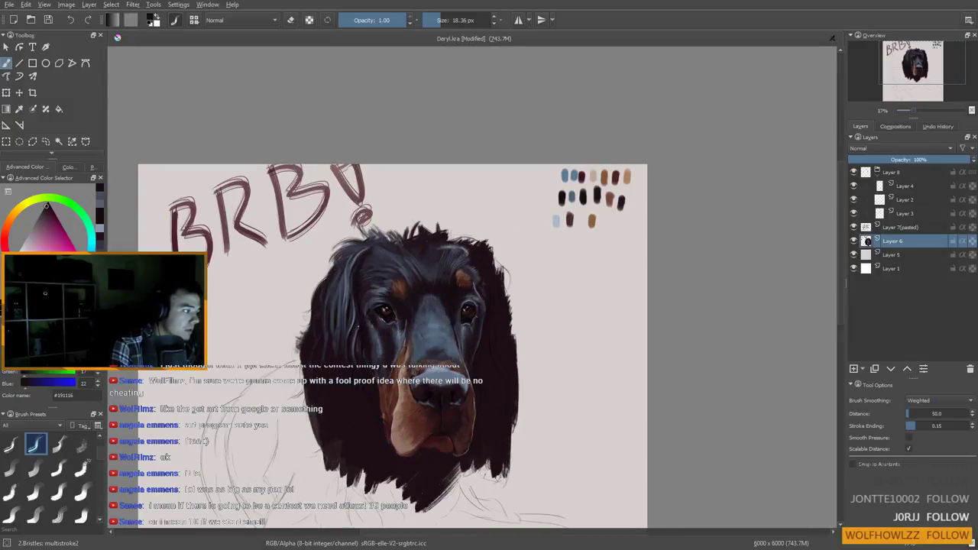
pyautogui.keyDown('ctrl'); pyautogui.click(384, 356); pyautogui.keyUp('ctrl')
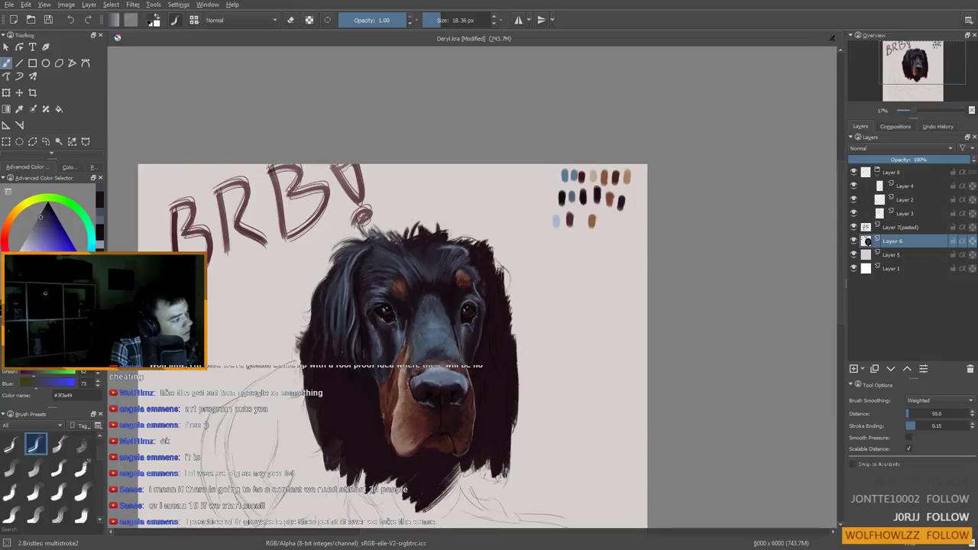
pyautogui.moveTo(345, 347); pyautogui.dragTo(350, 347)
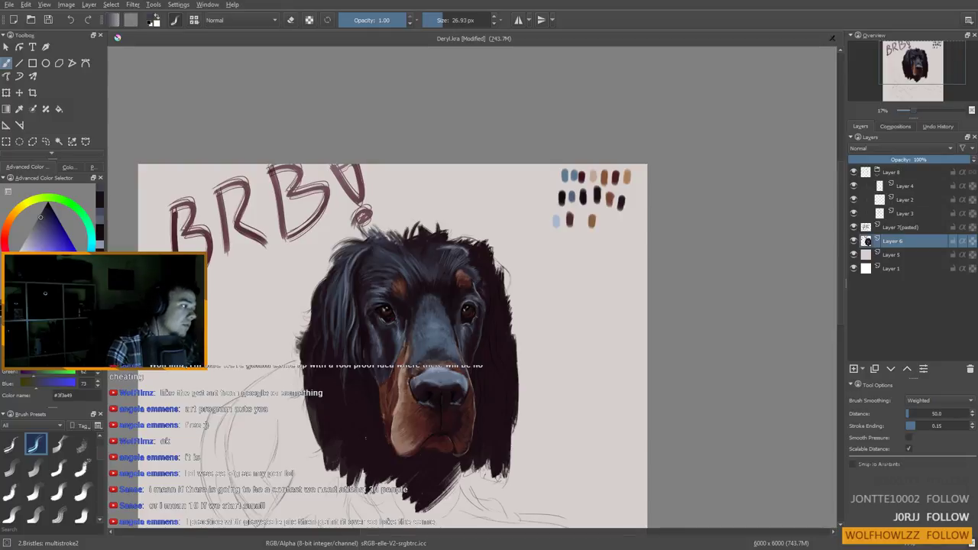
pyautogui.scroll(-2, 366, 439)
pyautogui.scroll(2, 373, 452)
# Build up broader strands on the left ear with the sampled #1c1218, #404859 and #414553 at 47.94 px
pyautogui.keyDown('ctrl'); pyautogui.click(362, 327); pyautogui.keyUp('ctrl')
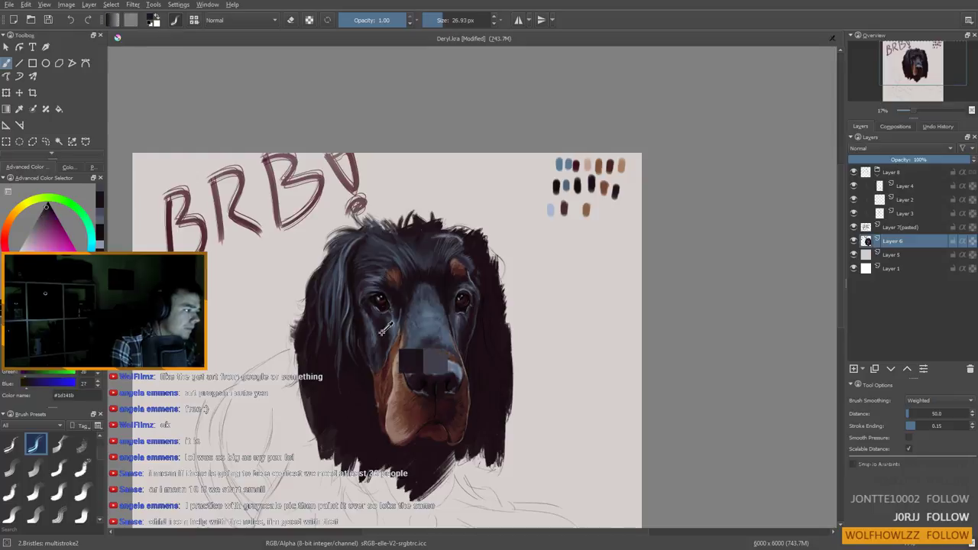
pyautogui.moveTo(334, 304)
pyautogui.mouseDown()
pyautogui.moveTo(343, 304)
pyautogui.moveTo(333, 314)
pyautogui.mouseUp()
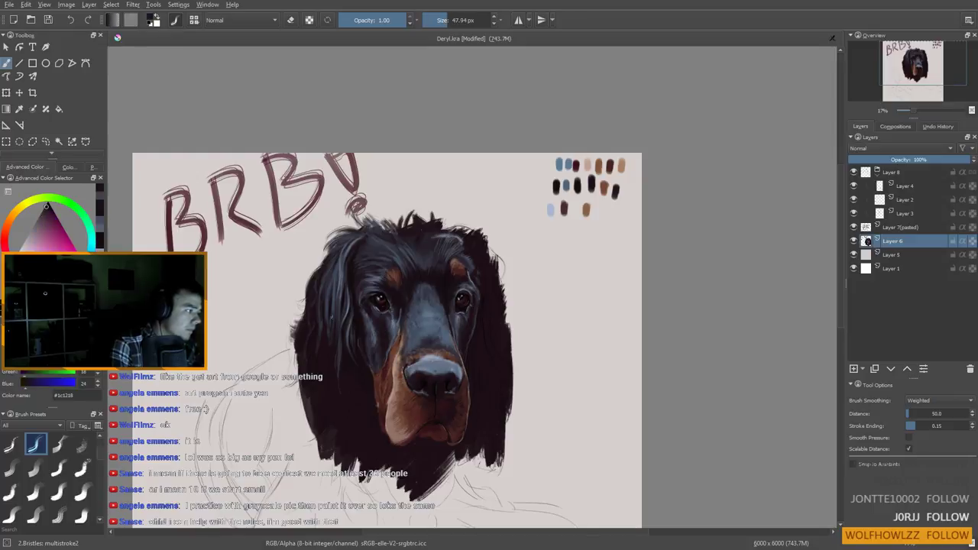
pyautogui.keyDown('ctrl'); pyautogui.click(332, 333); pyautogui.keyUp('ctrl')
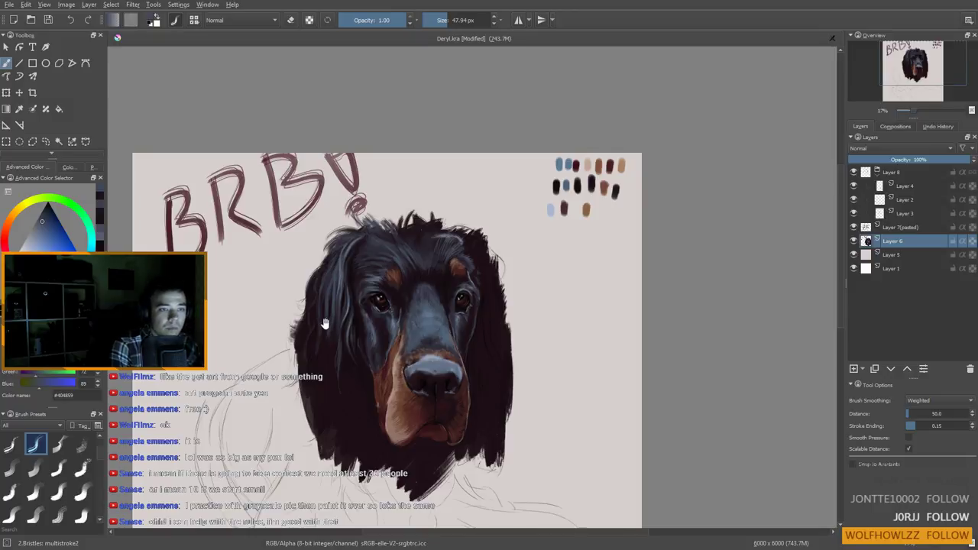
pyautogui.moveTo(327, 322); pyautogui.dragTo(335, 341)
pyautogui.scroll(2, 374, 330)
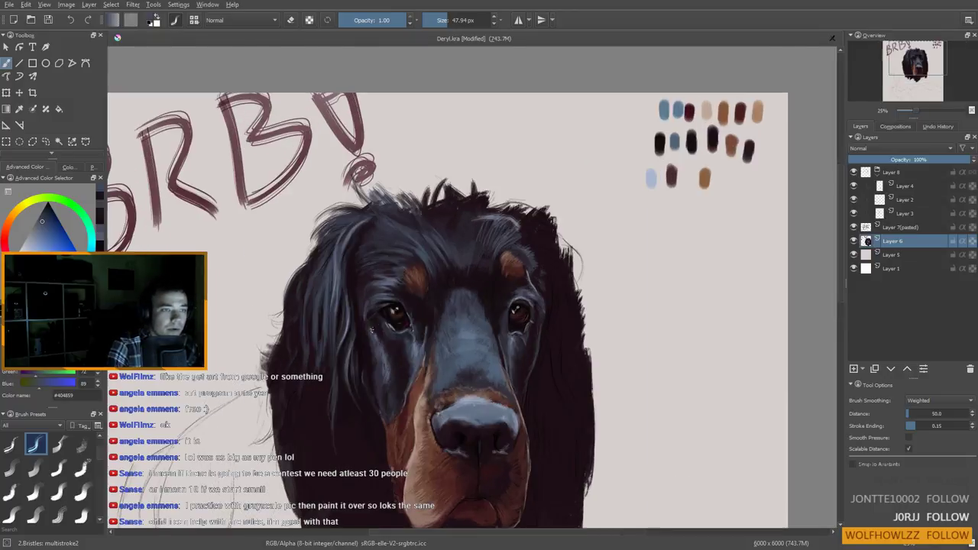
pyautogui.keyDown('ctrl'); pyautogui.click(334, 244); pyautogui.keyUp('ctrl')
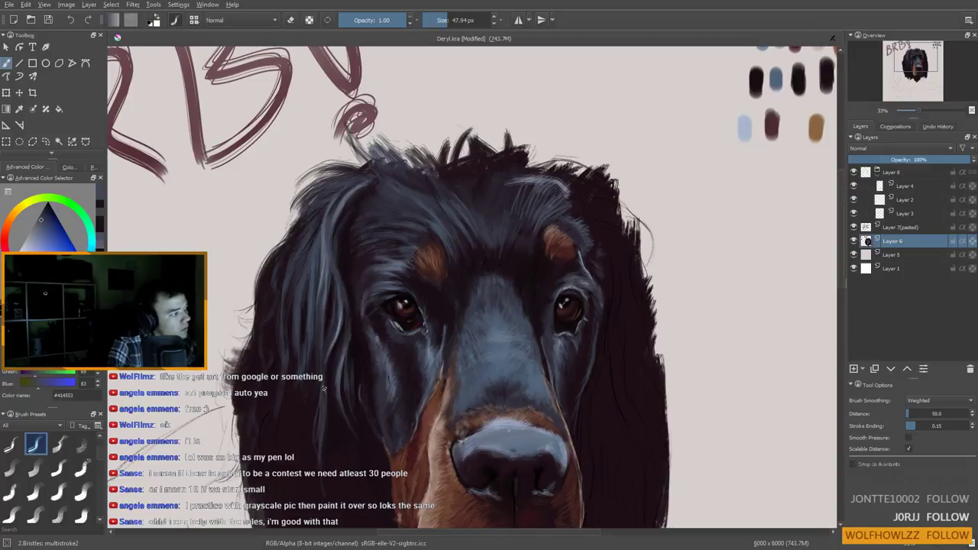
# Alternate shadow and grey strands along the left ear's inner edge with the sampled #150b11, #383a47 and #160c12 at 47.94 px
pyautogui.scroll(-4, 323, 388)
pyautogui.scroll(2, 323, 388)
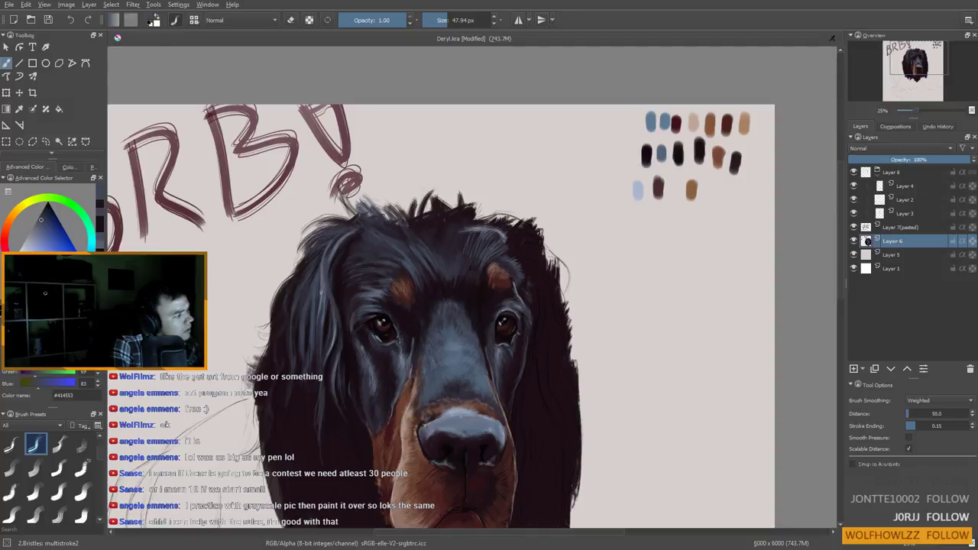
pyautogui.keyDown('ctrl'); pyautogui.click(336, 304); pyautogui.keyUp('ctrl')
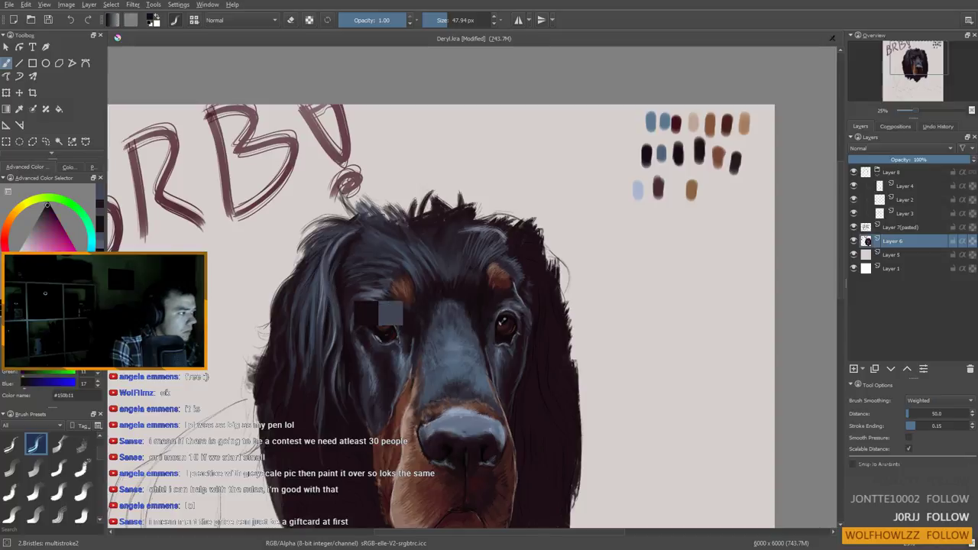
pyautogui.keyDown('ctrl'); pyautogui.click(327, 295); pyautogui.keyUp('ctrl')
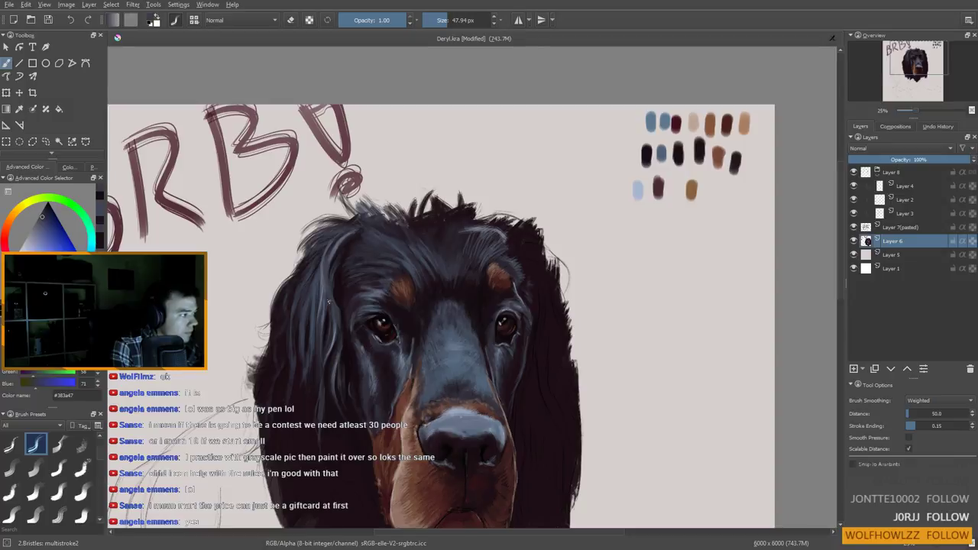
pyautogui.keyDown('ctrl'); pyautogui.click(334, 275); pyautogui.keyUp('ctrl')
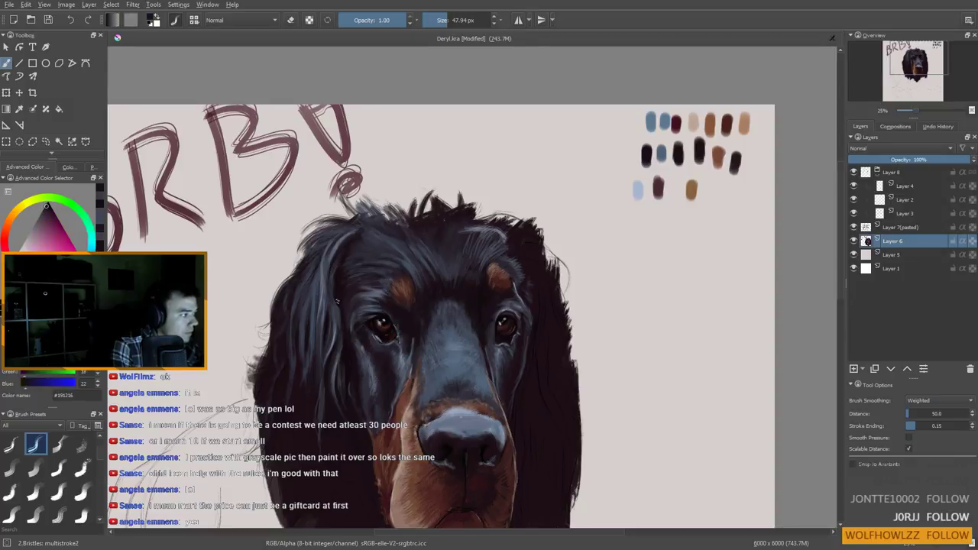
pyautogui.keyDown('ctrl'); pyautogui.click(332, 302); pyautogui.keyUp('ctrl')
pyautogui.keyDown('ctrl'); pyautogui.click(333, 298); pyautogui.keyUp('ctrl')
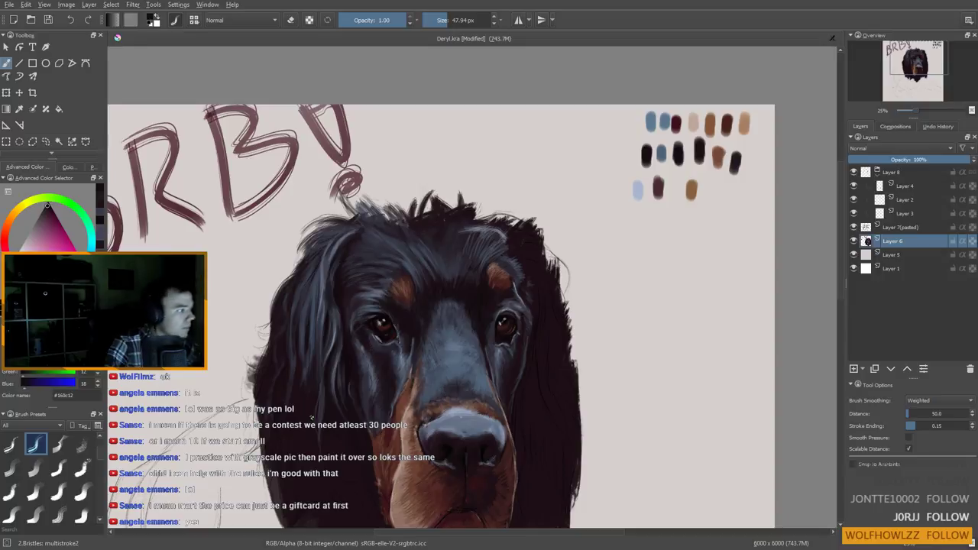
# Shade the fur at the left ear's upper base with the sampled darks #201921 and #1a1016 at 29.52 px
pyautogui.scroll(-4, 341, 353)
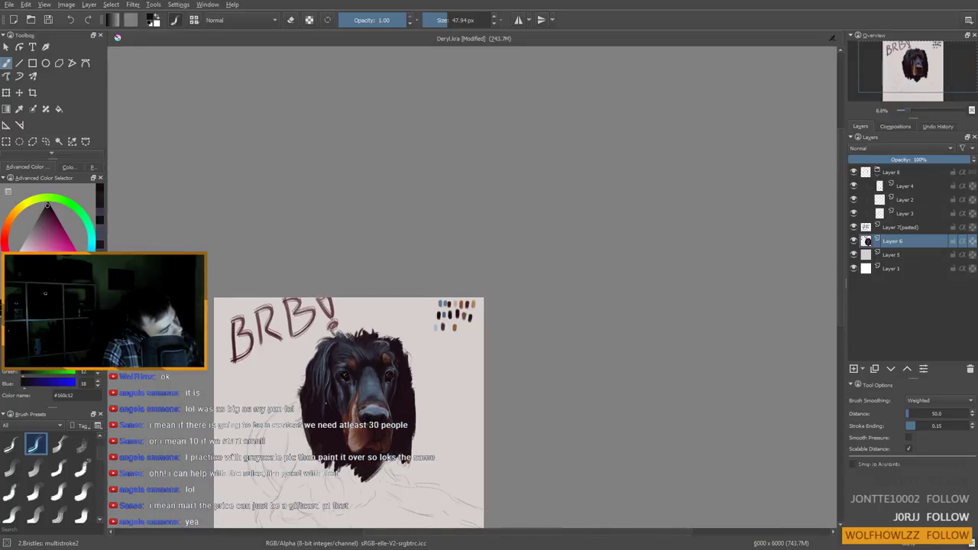
pyautogui.scroll(1, 336, 397)
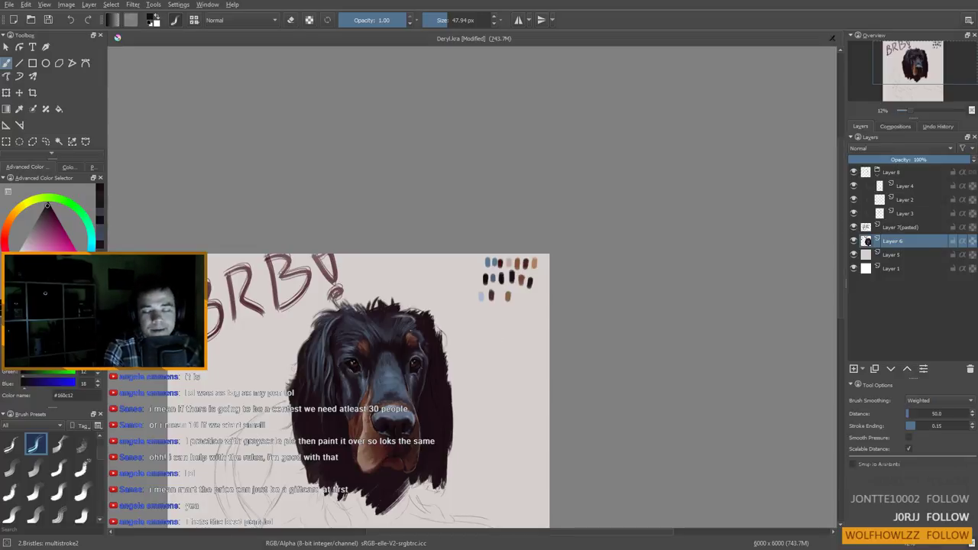
pyautogui.scroll(2, 286, 396)
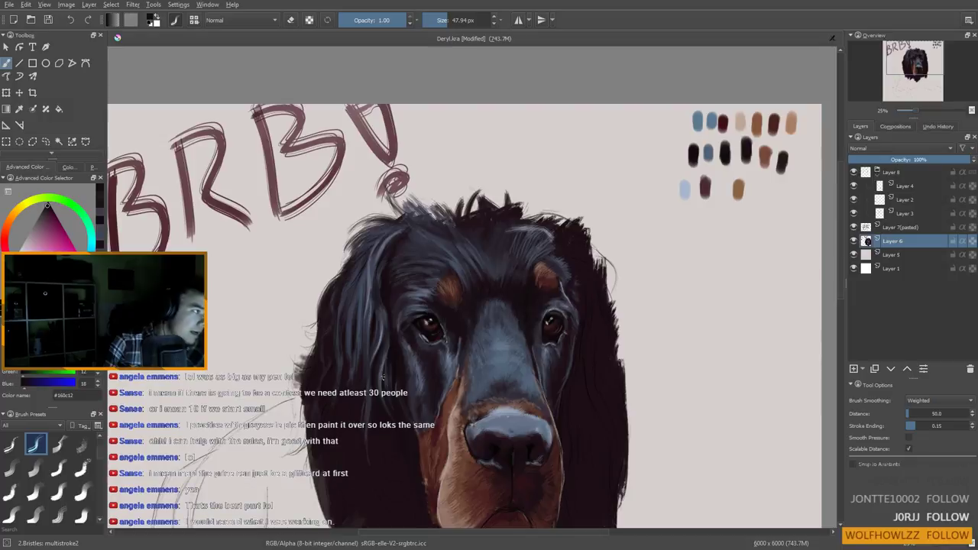
pyautogui.moveTo(493, 294); pyautogui.dragTo(549, 151)
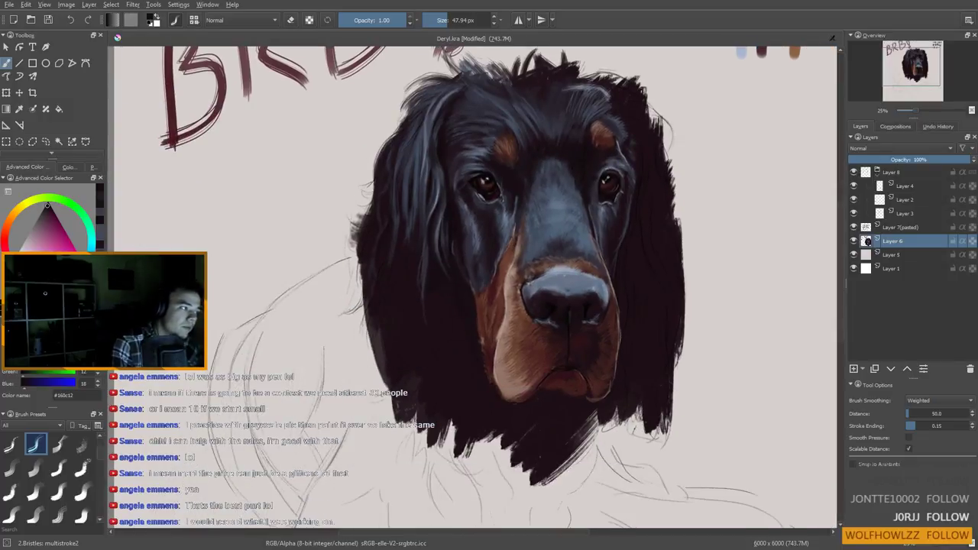
pyautogui.moveTo(460, 101)
pyautogui.mouseDown()
pyautogui.moveTo(451, 101)
pyautogui.moveTo(464, 93)
pyautogui.mouseUp()
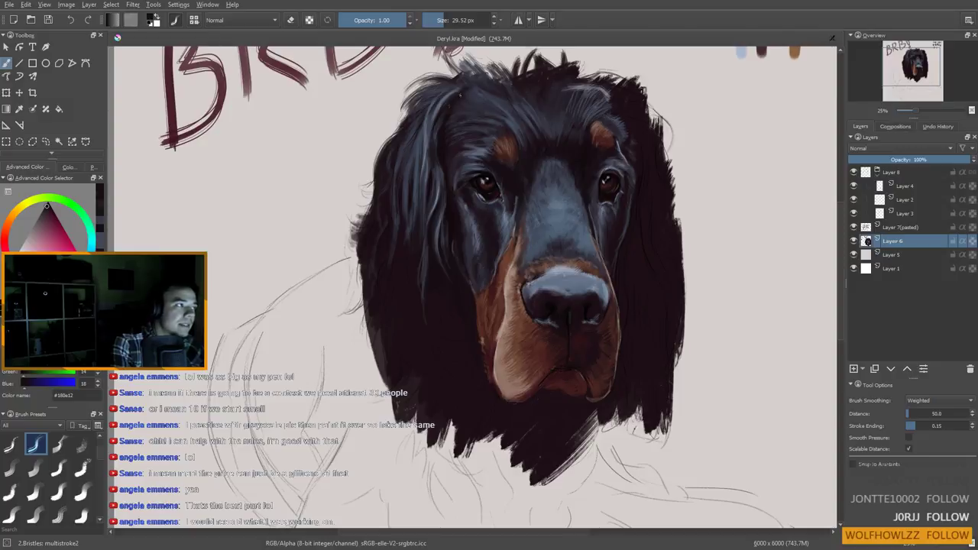
pyautogui.keyDown('ctrl'); pyautogui.click(468, 93); pyautogui.keyUp('ctrl')
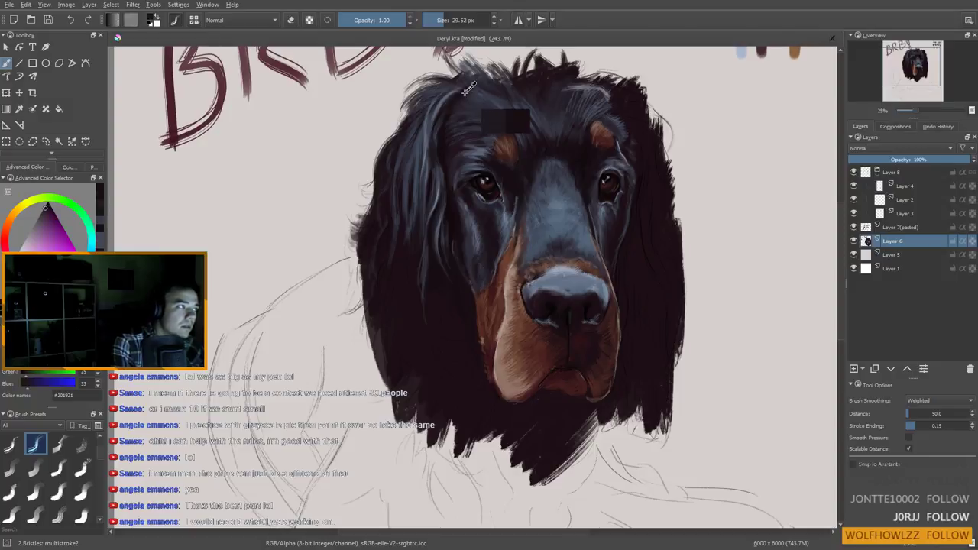
pyautogui.moveTo(465, 91); pyautogui.dragTo(475, 103)
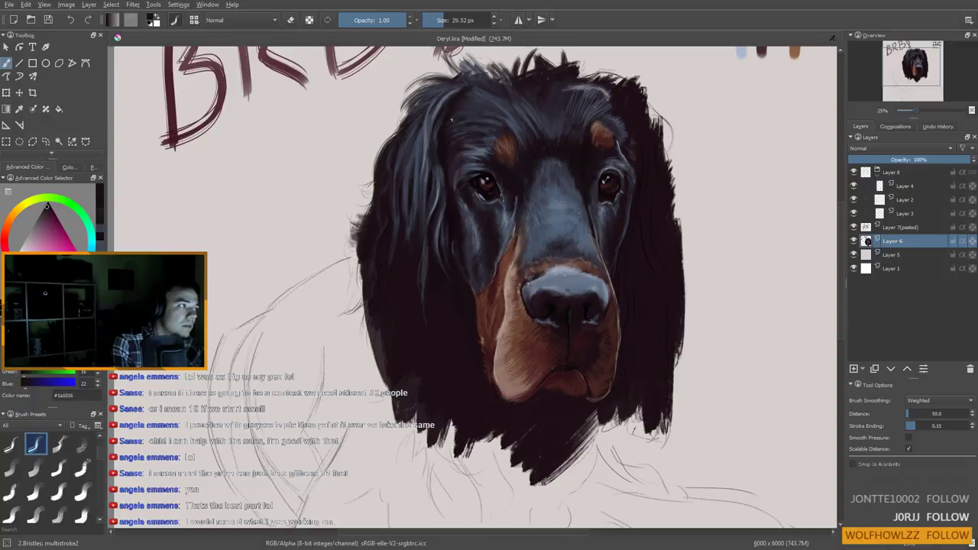
# Deepen the gap between the left ear and the brow with the sampled darks #1f161d and #160c11 at 15.69 px
pyautogui.keyDown('ctrl'); pyautogui.click(442, 144); pyautogui.keyUp('ctrl')
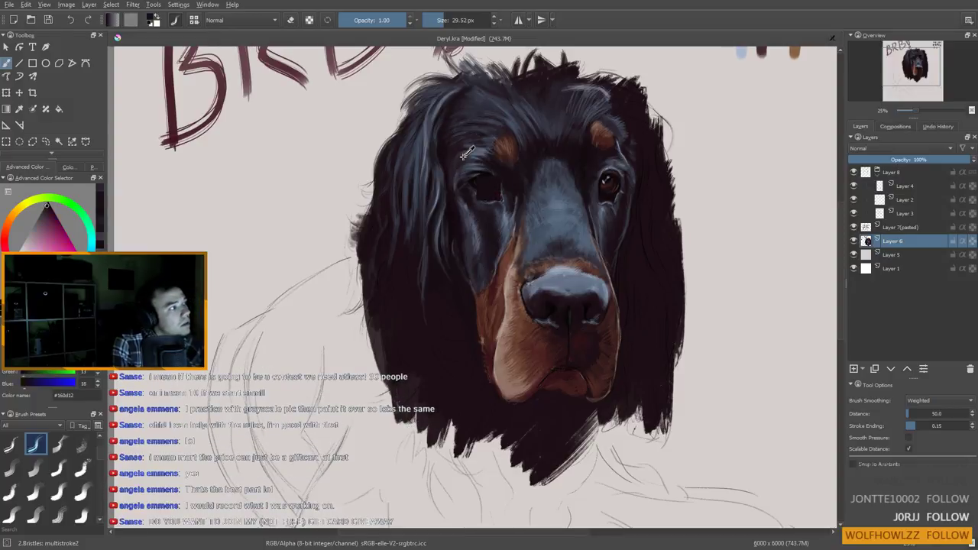
pyautogui.keyDown('ctrl'); pyautogui.click(562, 203); pyautogui.keyUp('ctrl')
pyautogui.moveTo(620, 141); pyautogui.dragTo(614, 141)
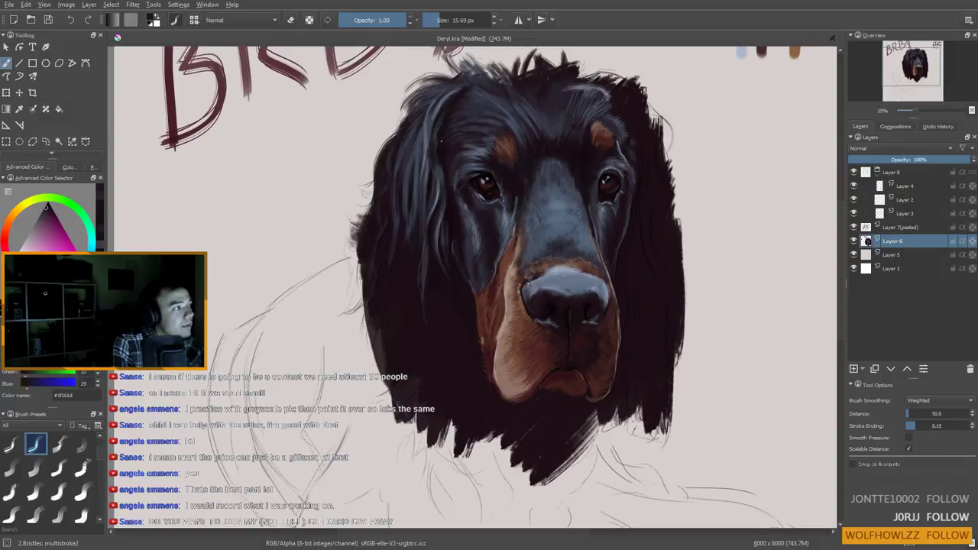
pyautogui.keyDown('ctrl'); pyautogui.click(443, 148); pyautogui.keyUp('ctrl')
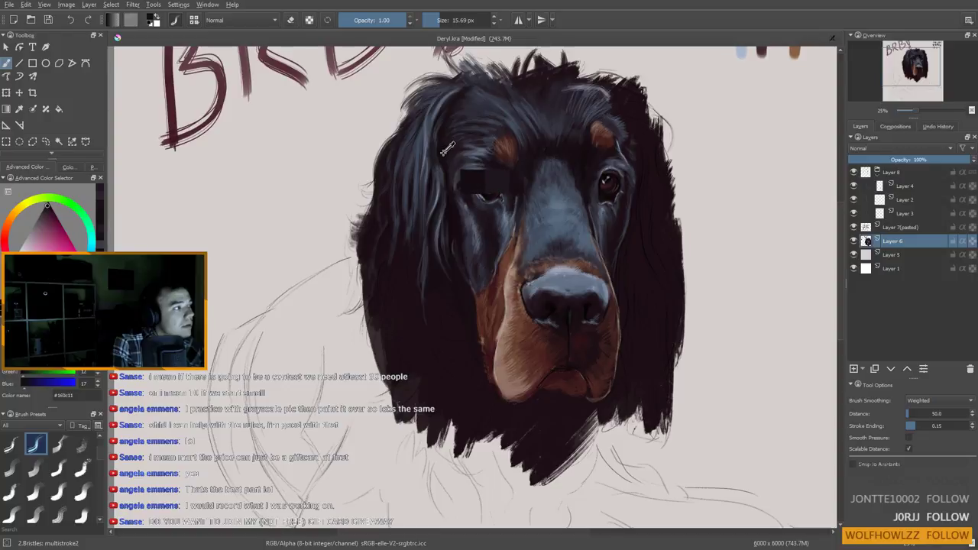
pyautogui.moveTo(444, 151); pyautogui.dragTo(454, 130)
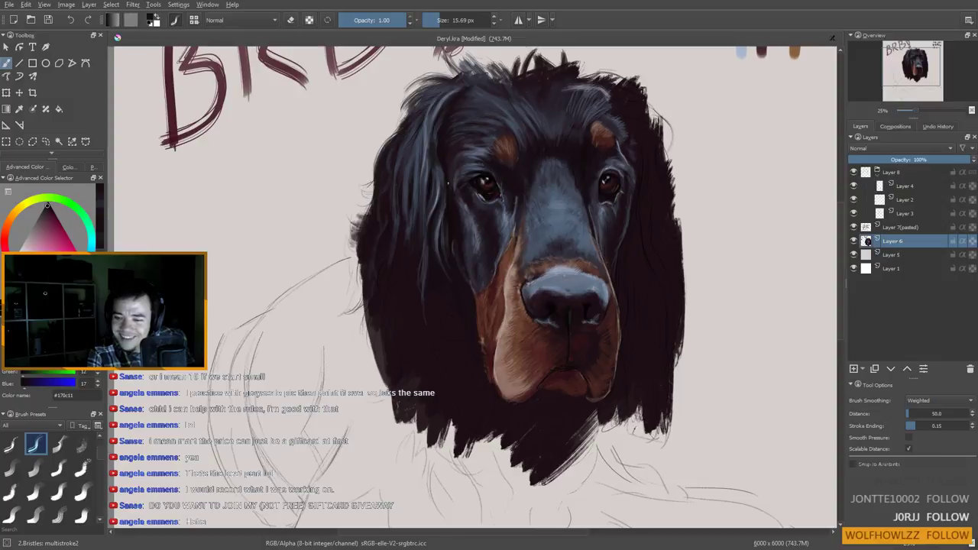
pyautogui.press('e')
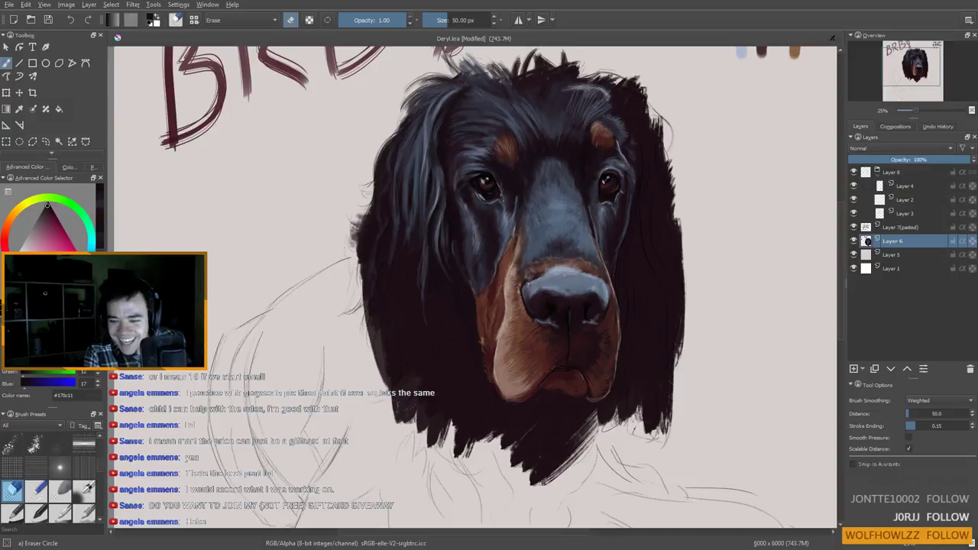
pyautogui.moveTo(934, 253)
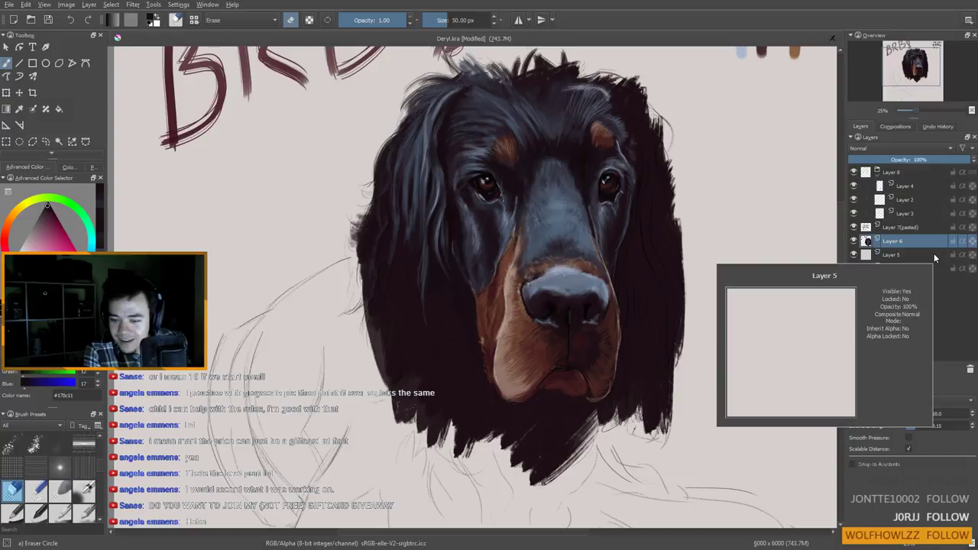
pyautogui.press('/')
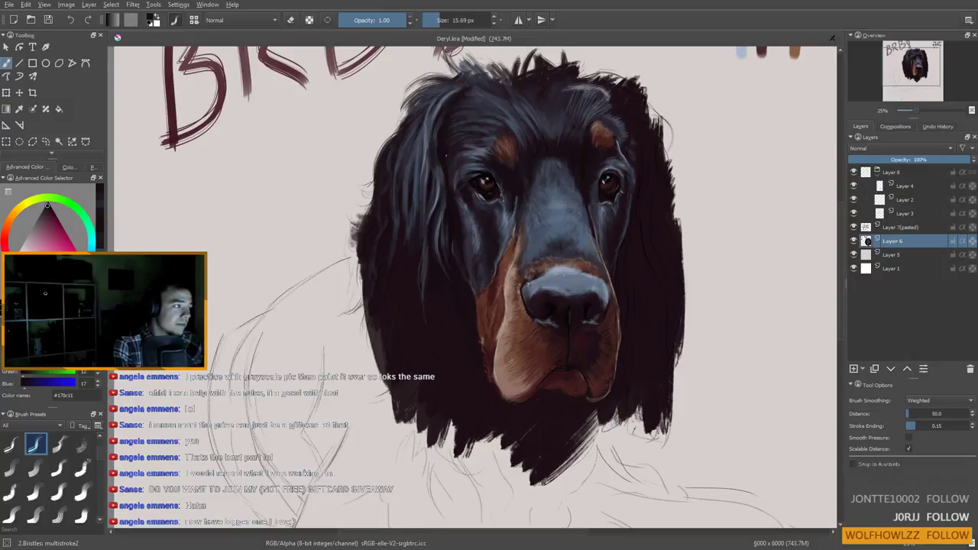
# Paint fine grey strands at the left ear's upper base with the sampled #54596a and #656a7b at 15.69 px
pyautogui.keyDown('ctrl'); pyautogui.click(426, 133); pyautogui.keyUp('ctrl')
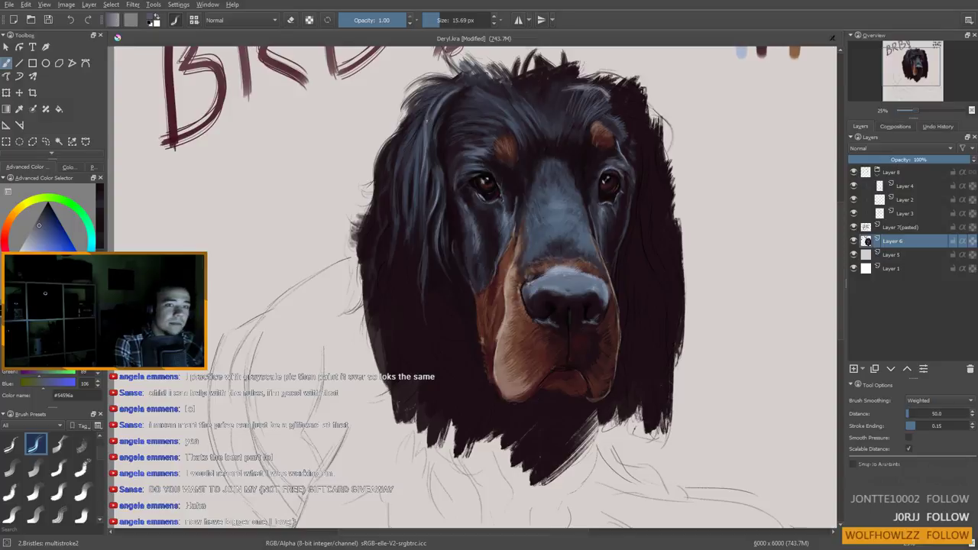
pyautogui.keyDown('ctrl'); pyautogui.click(458, 122); pyautogui.keyUp('ctrl')
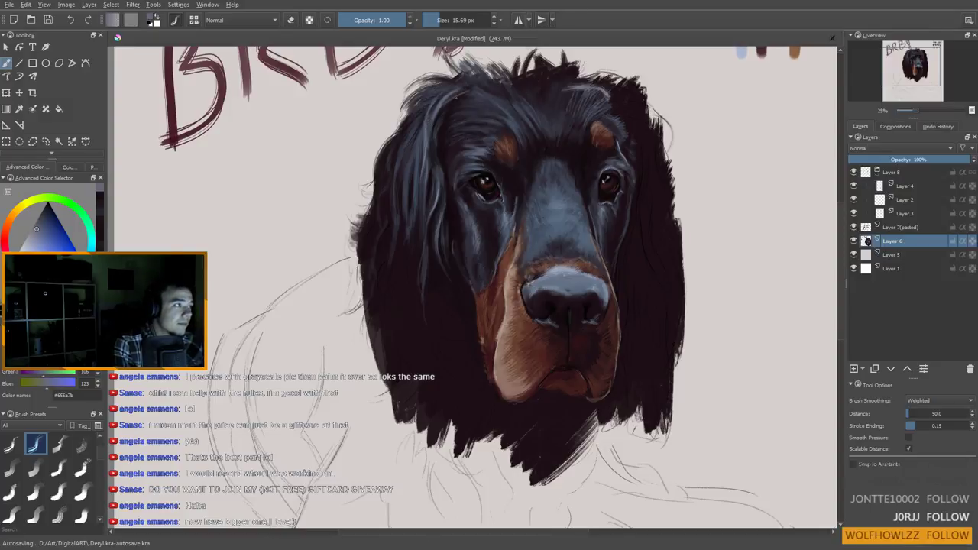
pyautogui.keyDown('ctrl'); pyautogui.click(462, 95); pyautogui.keyUp('ctrl')
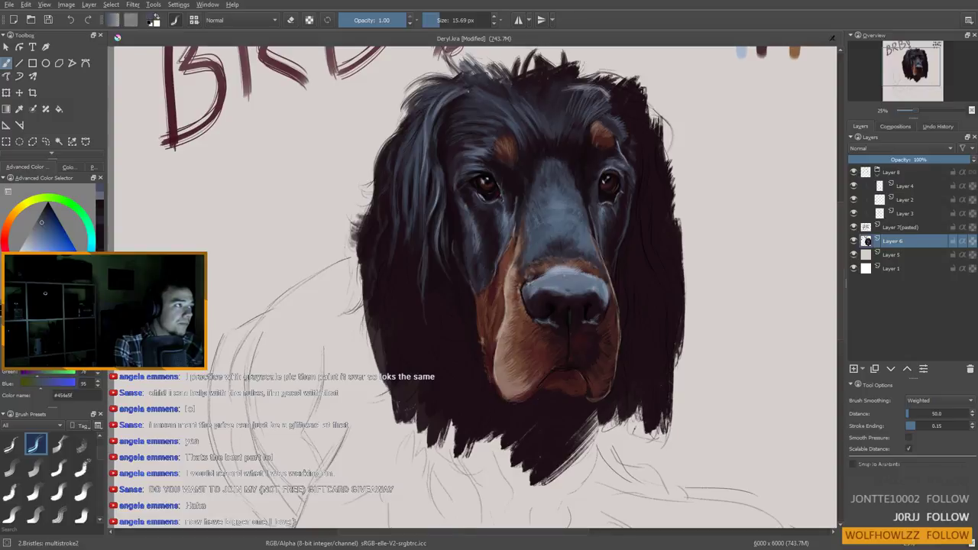
# Brush broader grey and dark strands through the upper left ear at 64.10 px, sampling greys and the dark #1c1219
pyautogui.keyDown('shift'); pyautogui.moveTo(442, 107); pyautogui.dragTo(466, 90); pyautogui.keyUp('shift')
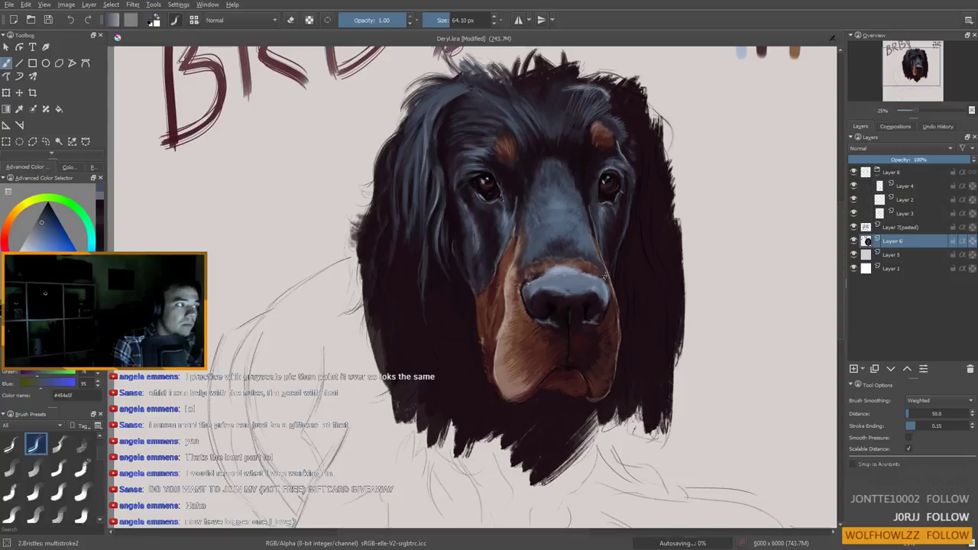
pyautogui.moveTo(480, 233); pyautogui.dragTo(473, 283)
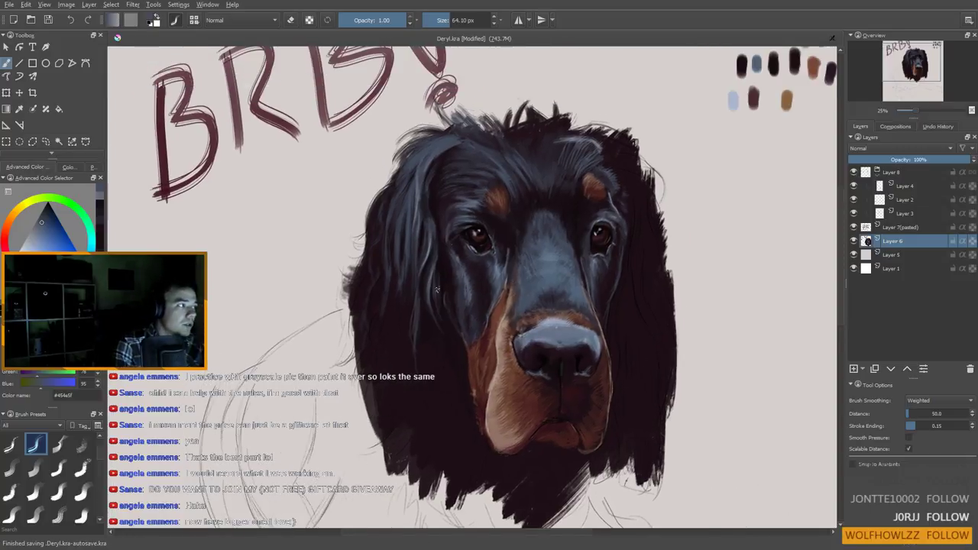
pyautogui.keyDown('ctrl'); pyautogui.click(441, 161); pyautogui.keyUp('ctrl')
pyautogui.keyDown('ctrl'); pyautogui.click(426, 180); pyautogui.keyUp('ctrl')
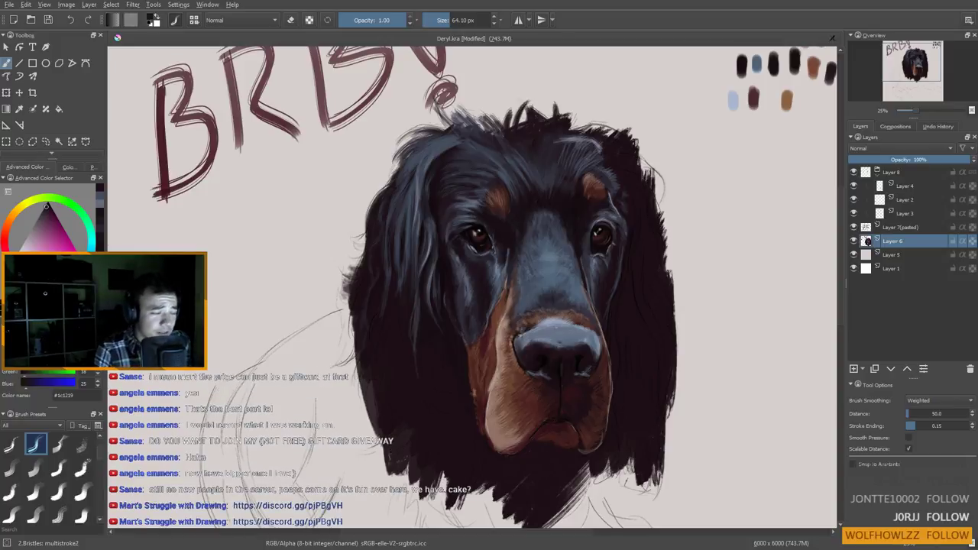
# Turn on Preserve Alpha and layer the left ear's middle strands with sampled grey #444a5a at 64.10 px and dark #241b24 at 38.35 px
pyautogui.click(309, 20)
pyautogui.keyDown('ctrl'); pyautogui.click(421, 162); pyautogui.keyUp('ctrl')
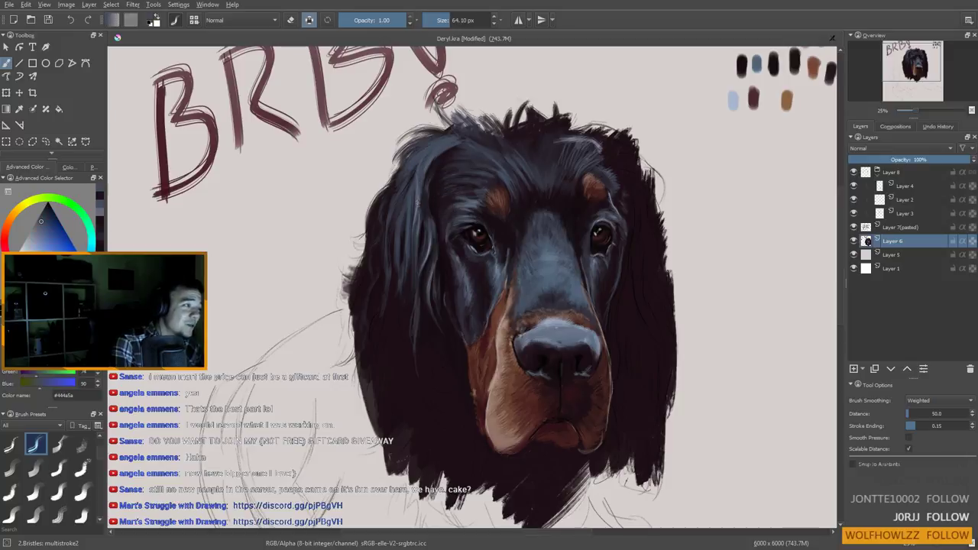
pyautogui.moveTo(412, 205); pyautogui.dragTo(414, 217)
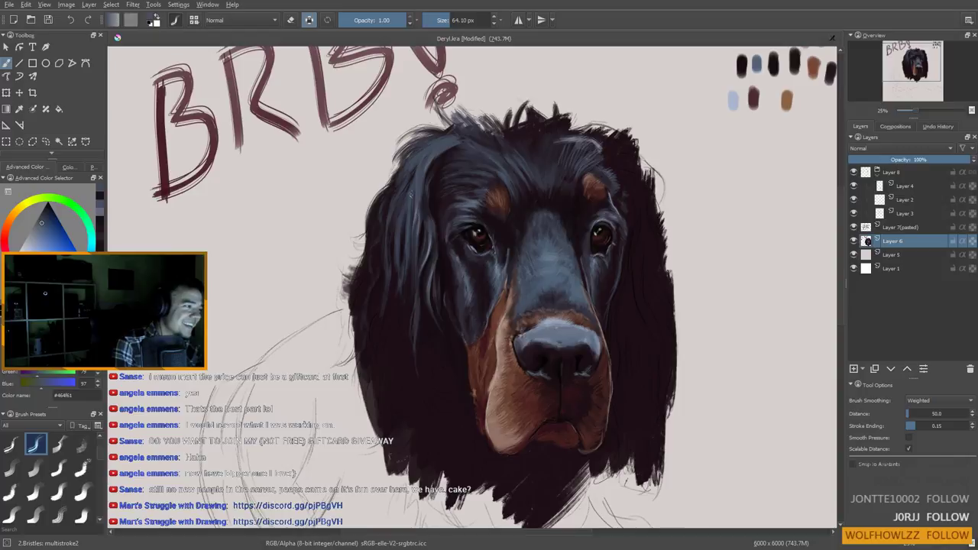
pyautogui.keyDown('ctrl'); pyautogui.click(403, 243); pyautogui.keyUp('ctrl')
pyautogui.moveTo(402, 245); pyautogui.dragTo(389, 246)
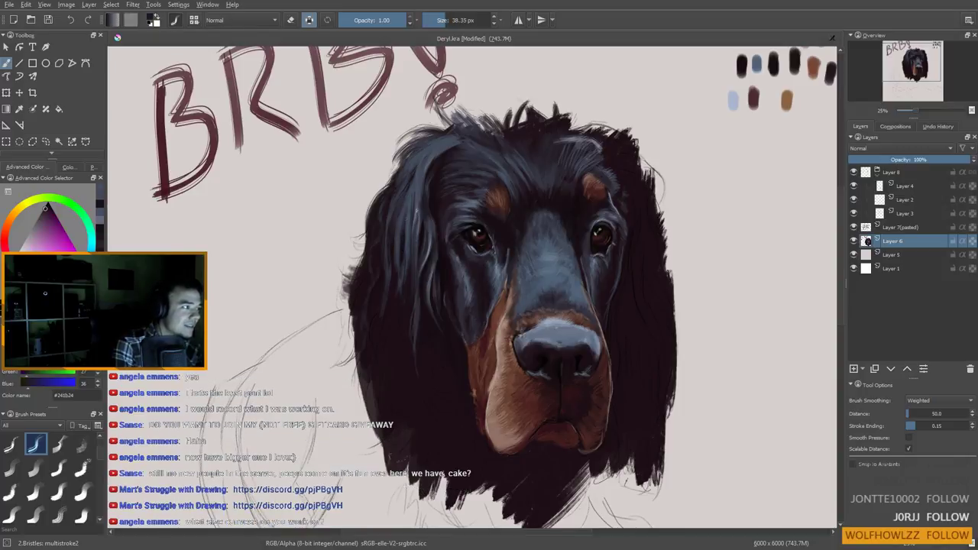
# Refine the dark strands between the left ear and brow with the sampled #28232c at 18.10 px and #180c12 at 14.12 px
pyautogui.keyDown('ctrl'); pyautogui.click(430, 187); pyautogui.keyUp('ctrl')
pyautogui.moveTo(430, 187); pyautogui.dragTo(419, 187)
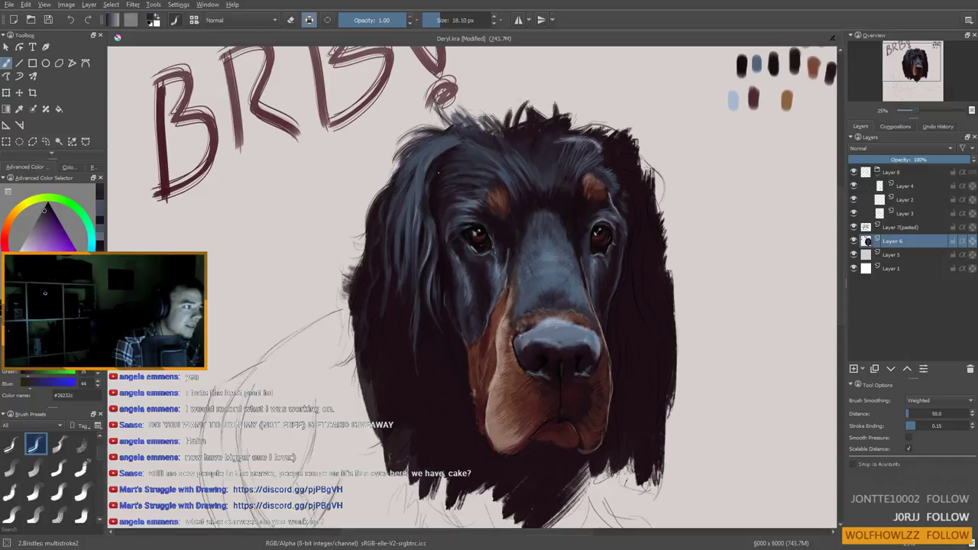
pyautogui.keyDown('ctrl'); pyautogui.click(449, 169); pyautogui.keyUp('ctrl')
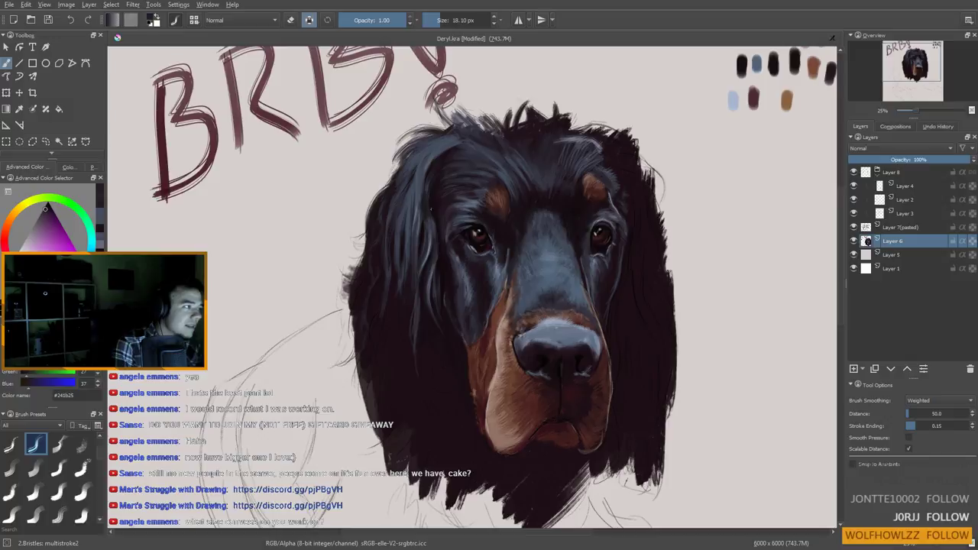
pyautogui.keyDown('ctrl'); pyautogui.click(444, 221); pyautogui.keyUp('ctrl')
pyautogui.moveTo(432, 212); pyautogui.dragTo(430, 213)
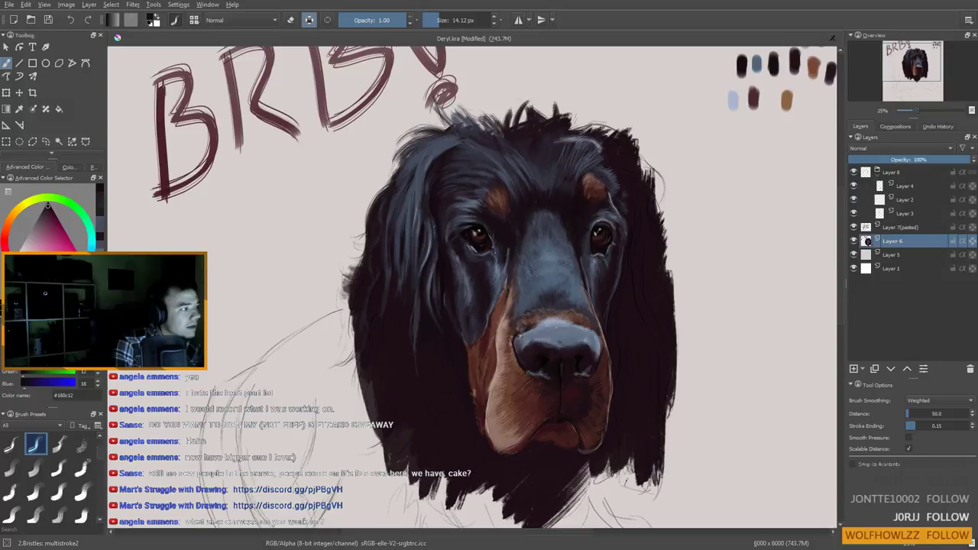
# Blend the left ear's inner edge beside the eye with the sampled darks #27252d and #231f27, enlarging the brush to 27.39 px
pyautogui.keyDown('ctrl'); pyautogui.click(429, 217); pyautogui.keyUp('ctrl')
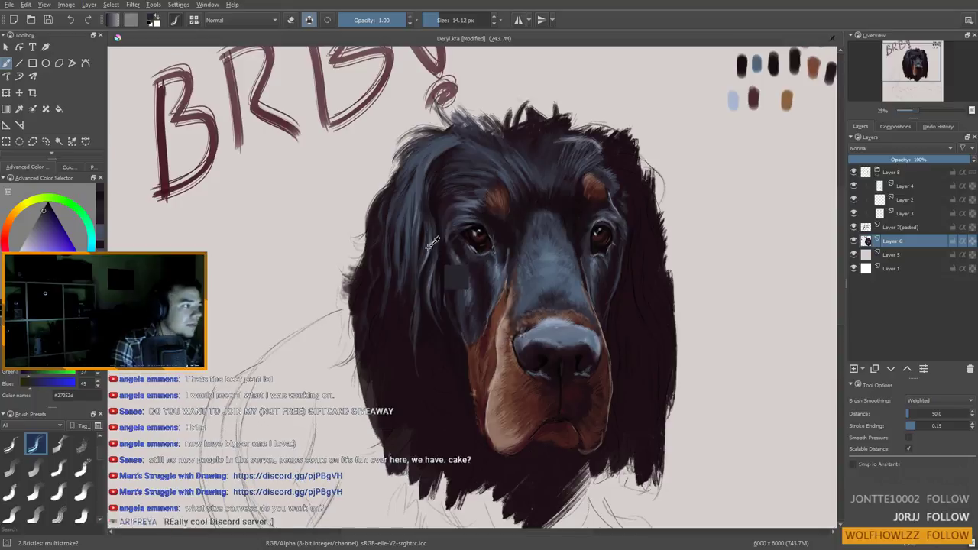
pyautogui.keyDown('ctrl'); pyautogui.click(428, 250); pyautogui.keyUp('ctrl')
pyautogui.moveTo(429, 249); pyautogui.dragTo(434, 234)
pyautogui.keyDown('ctrl'); pyautogui.click(434, 226); pyautogui.keyUp('ctrl')
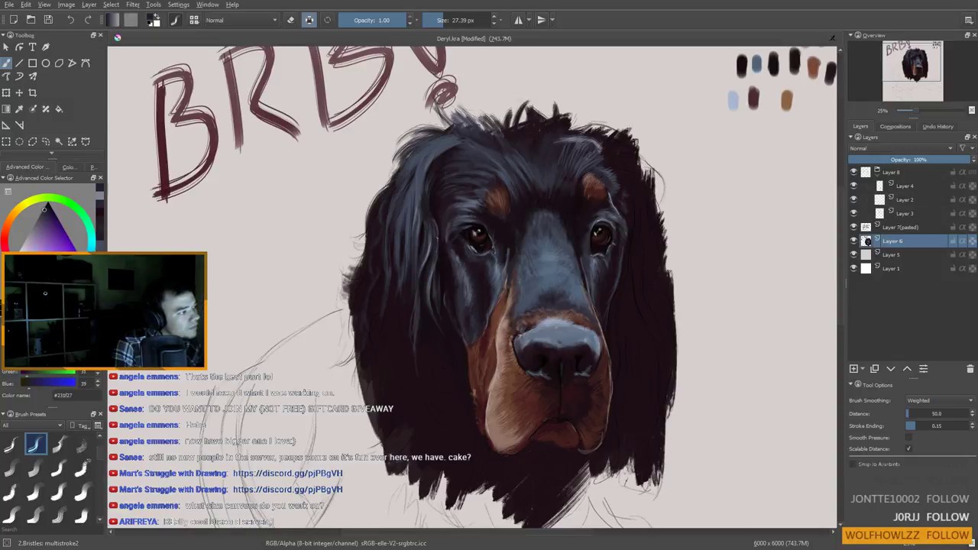
# Paint the left ear's lower inner strands with #393a45, #322e37 and #150b10 sampled from the cheek at 27.39 px
pyautogui.keyDown('ctrl'); pyautogui.click(466, 280); pyautogui.keyUp('ctrl')
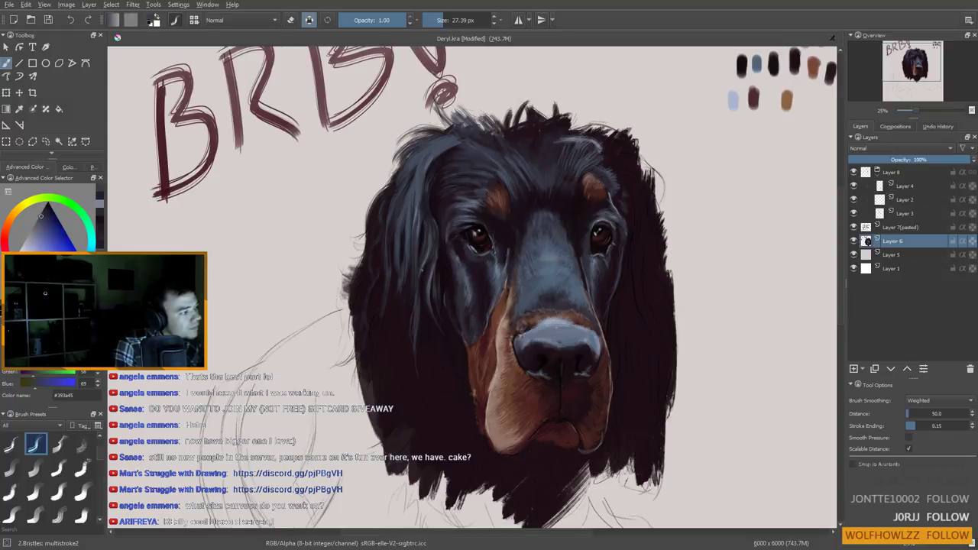
pyautogui.keyDown('ctrl'); pyautogui.click(468, 300); pyautogui.keyUp('ctrl')
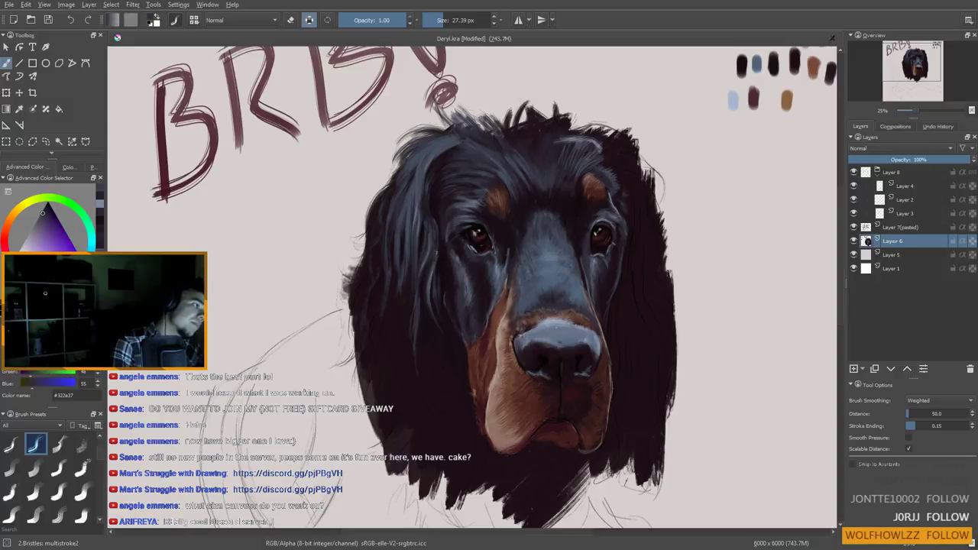
pyautogui.keyDown('ctrl'); pyautogui.click(484, 291); pyautogui.keyUp('ctrl')
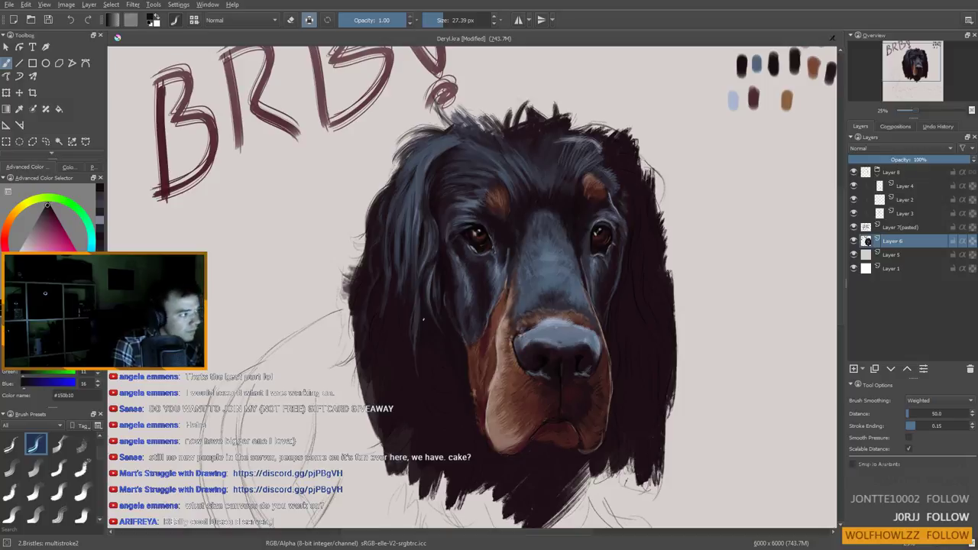
# Sharpen the left ear's inner-edge shadows with the sampled #2f2d36 and #160b10, reducing the brush to 10.71 px
pyautogui.keyDown('ctrl'); pyautogui.click(435, 256); pyautogui.keyUp('ctrl')
pyautogui.keyDown('ctrl'); pyautogui.click(429, 221); pyautogui.keyUp('ctrl')
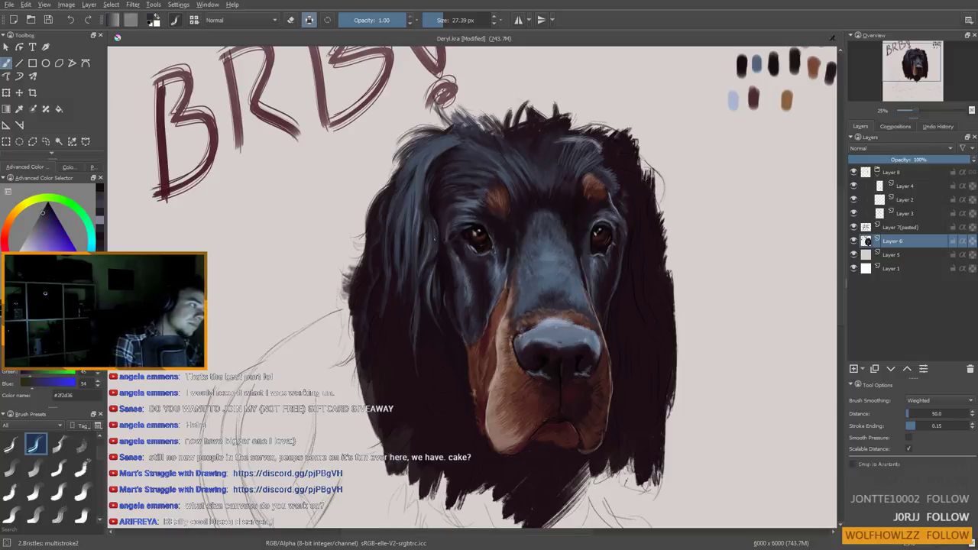
pyautogui.keyDown('ctrl'); pyautogui.click(435, 217); pyautogui.keyUp('ctrl')
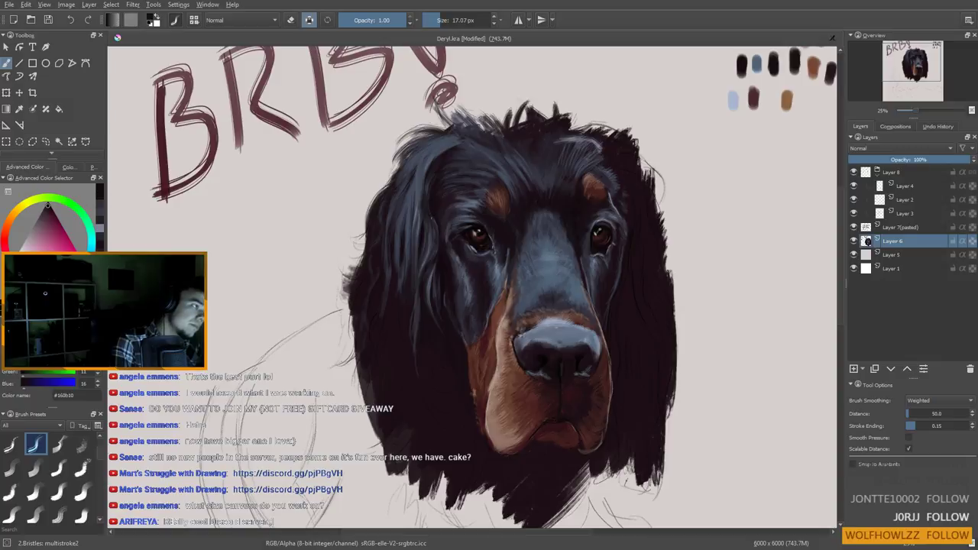
pyautogui.press('[')
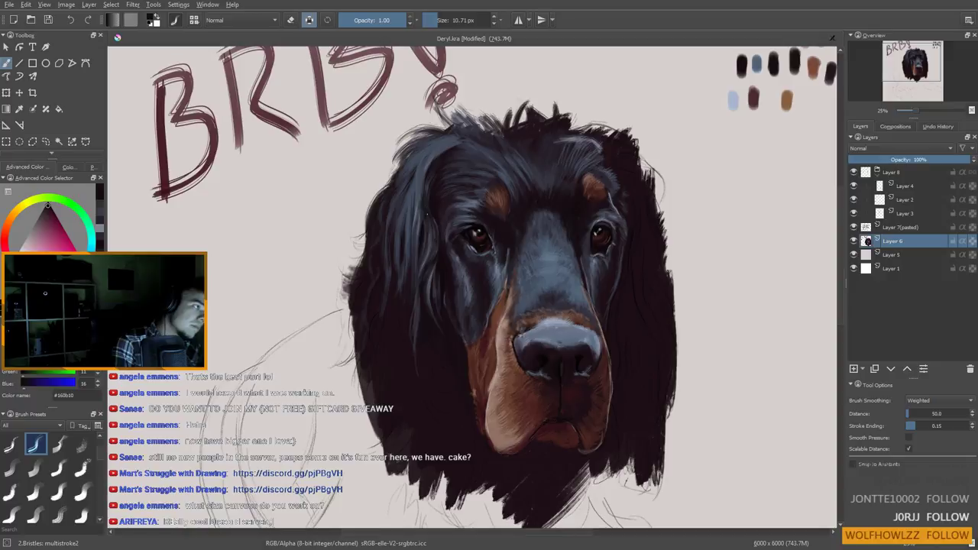
# Add thin blue-grey highlights to the left ear's inner strands with the sampled #424c5e at 15.78 px
pyautogui.keyDown('ctrl'); pyautogui.click(432, 239); pyautogui.keyUp('ctrl')
pyautogui.keyDown('shift'); pyautogui.moveTo(428, 239); pyautogui.dragTo(460, 239); pyautogui.keyUp('shift')
pyautogui.keyDown('ctrl'); pyautogui.click(538, 279); pyautogui.keyUp('ctrl')
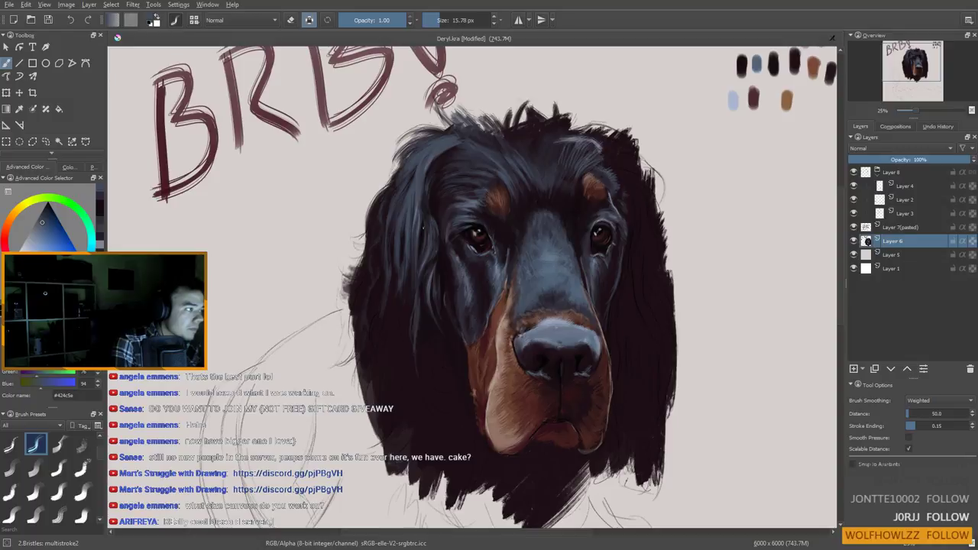
pyautogui.scroll(-3, 371, 281)
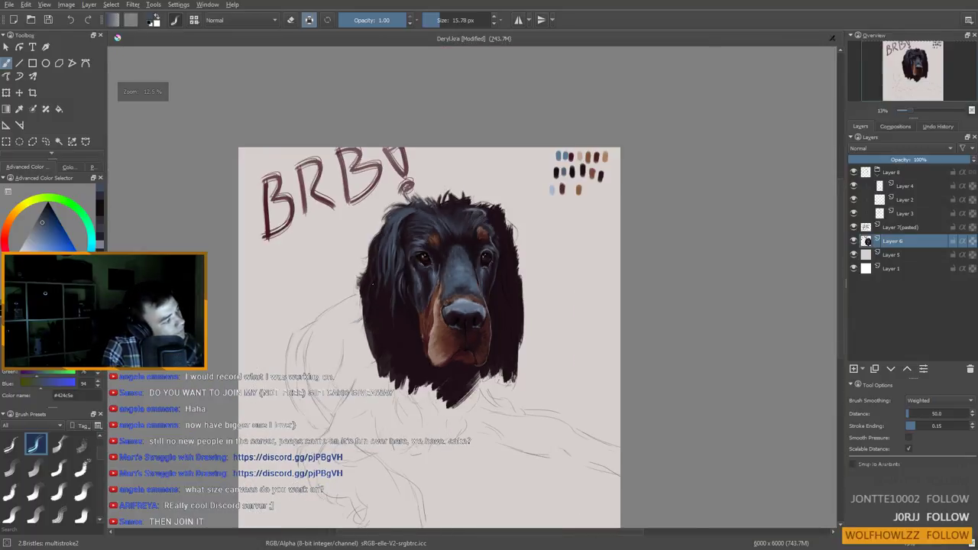
pyautogui.scroll(1, 373, 284)
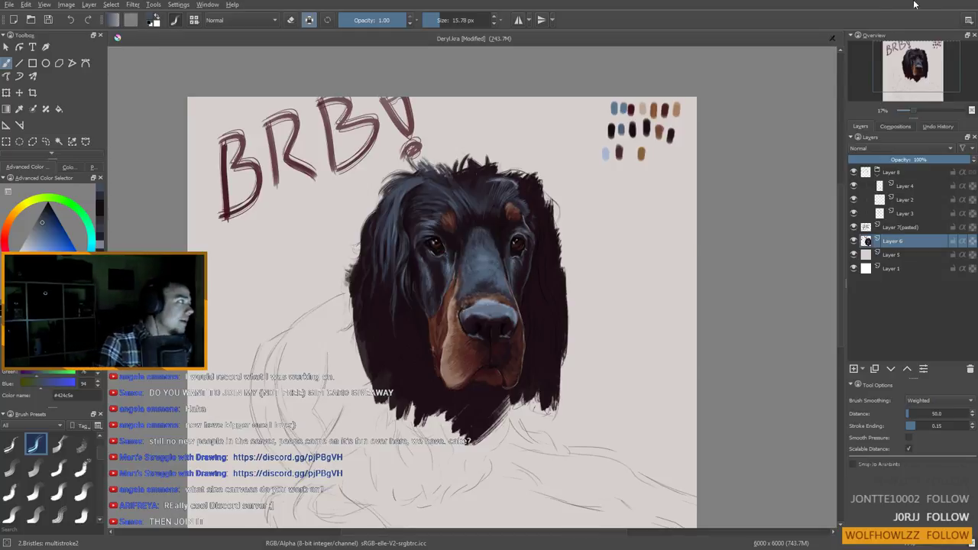
pyautogui.scroll(3, 428, 298)
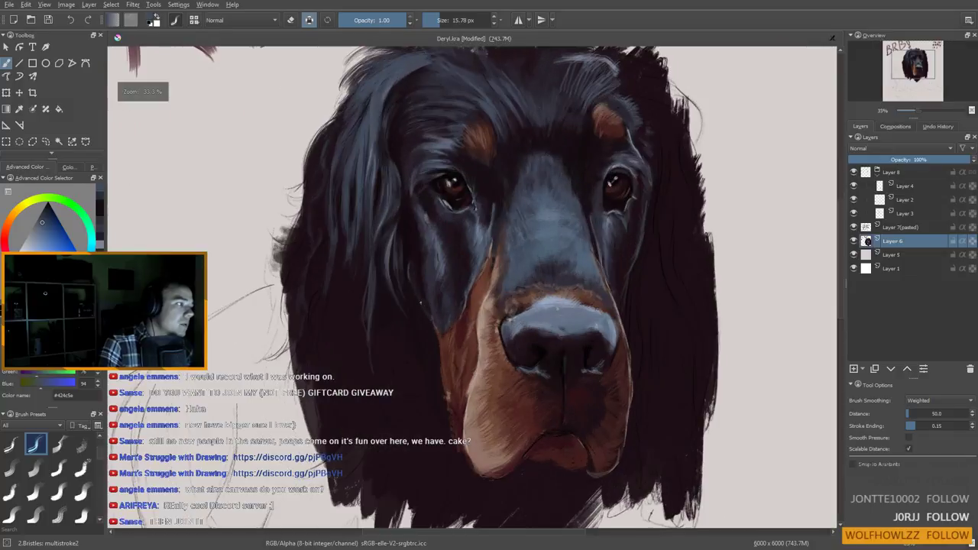
pyautogui.scroll(-1, 459, 336)
pyautogui.scroll(-1, 468, 359)
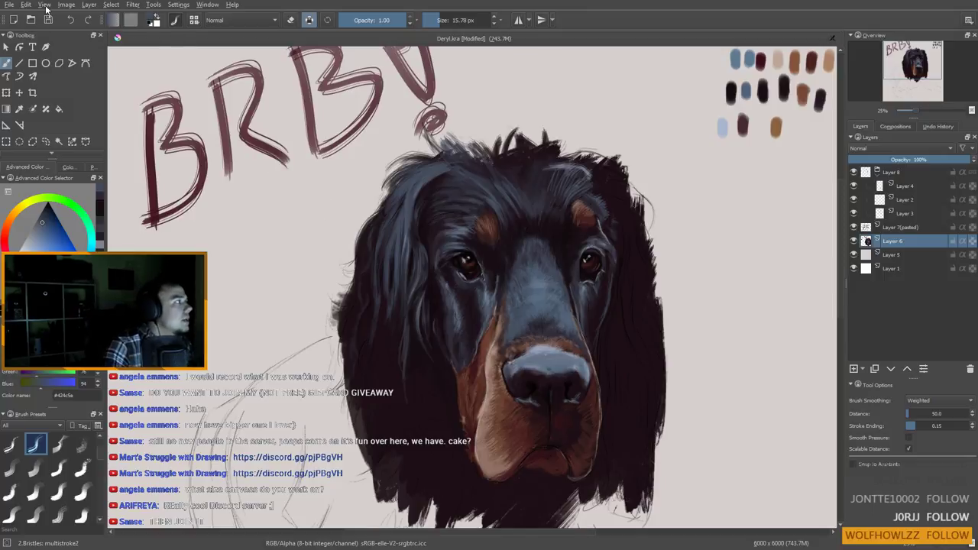
pyautogui.click(10, 8)
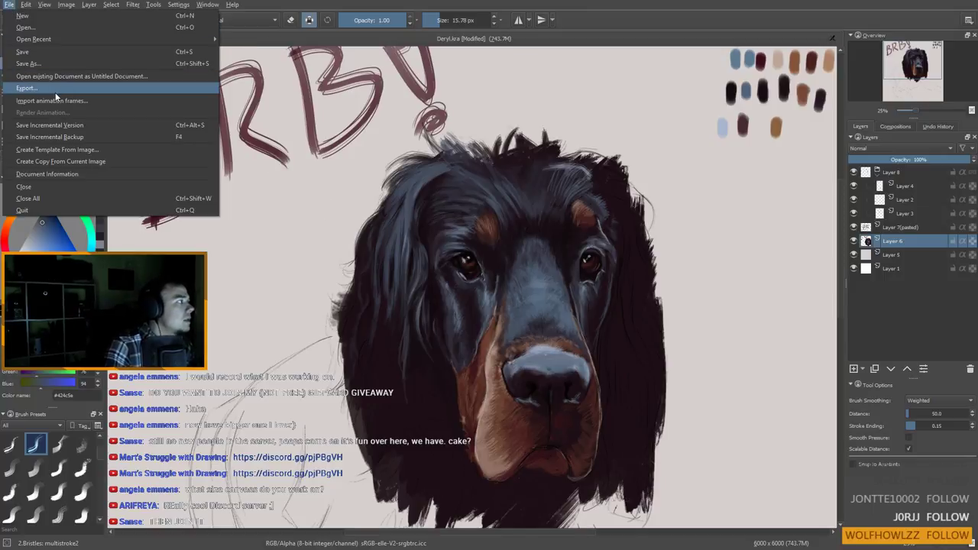
pyautogui.click(67, 5)
pyautogui.click(69, 6)
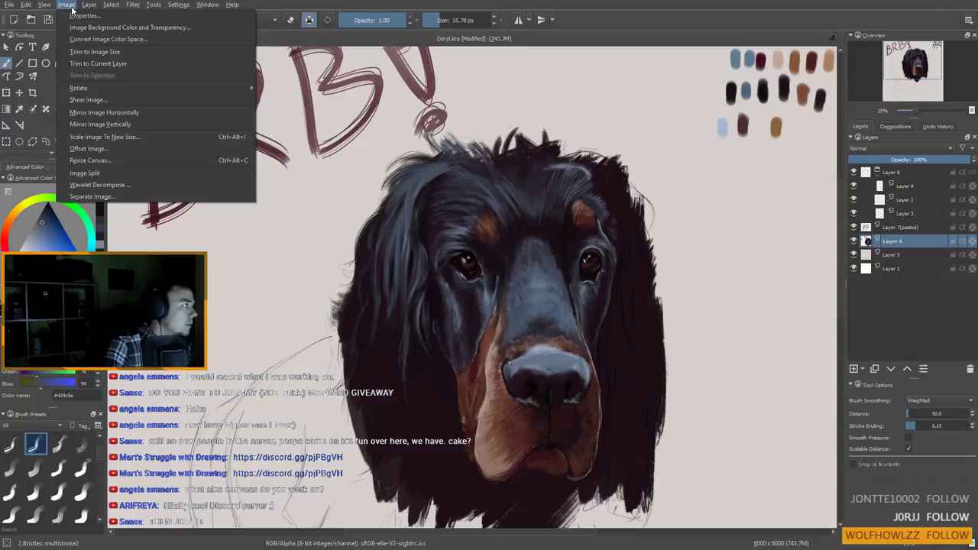
pyautogui.moveTo(31, 8)
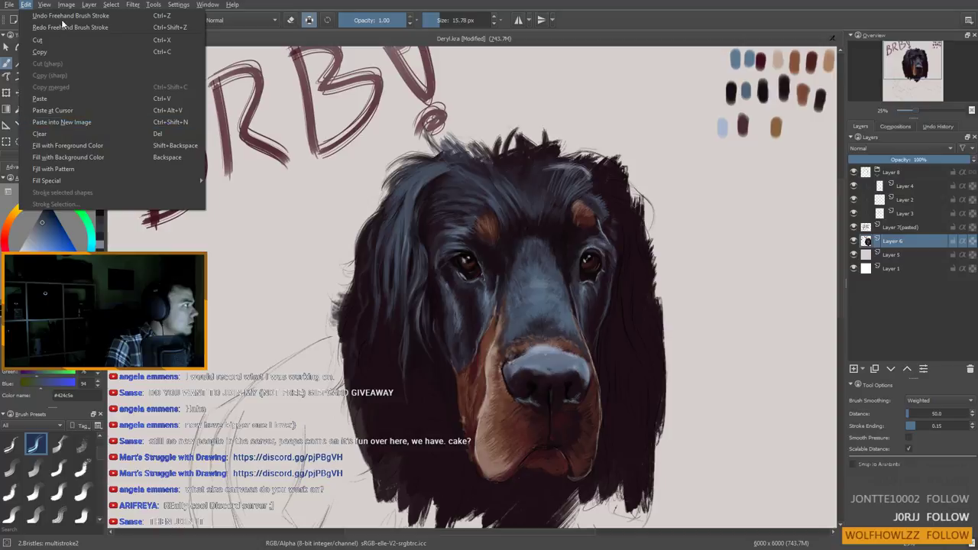
# Check the image's pixel dimensions and their unit options in the Scale To New Size settings
pyautogui.moveTo(67, 5)
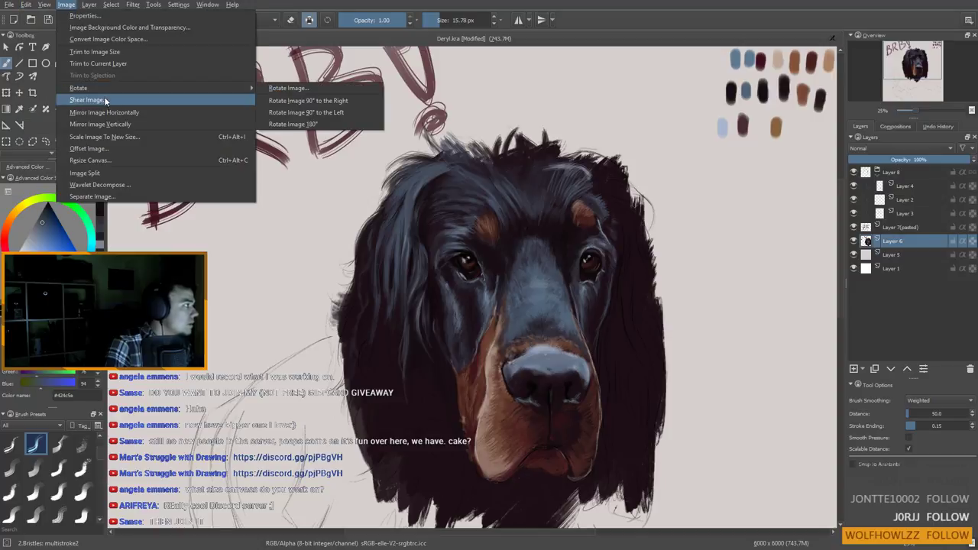
pyautogui.click(146, 136)
pyautogui.click(507, 208)
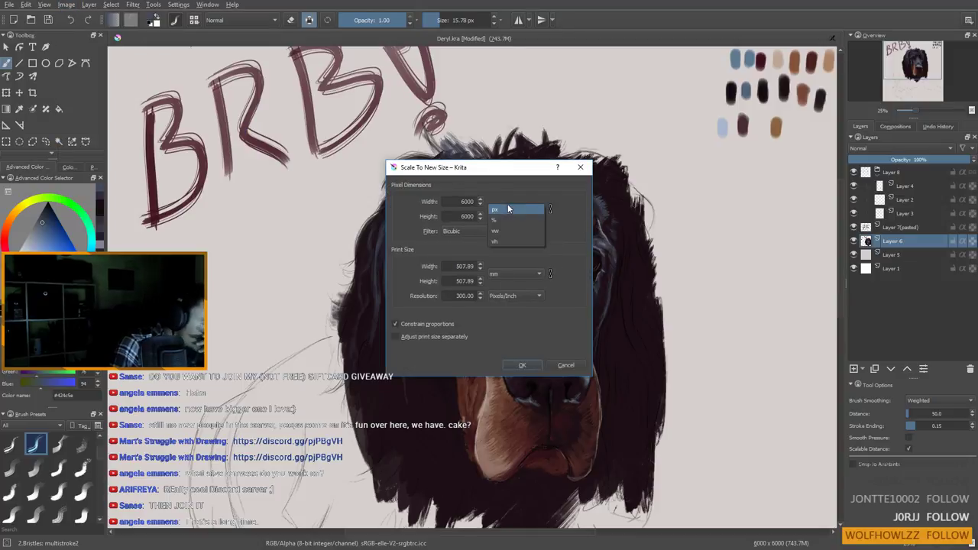
pyautogui.click(573, 242)
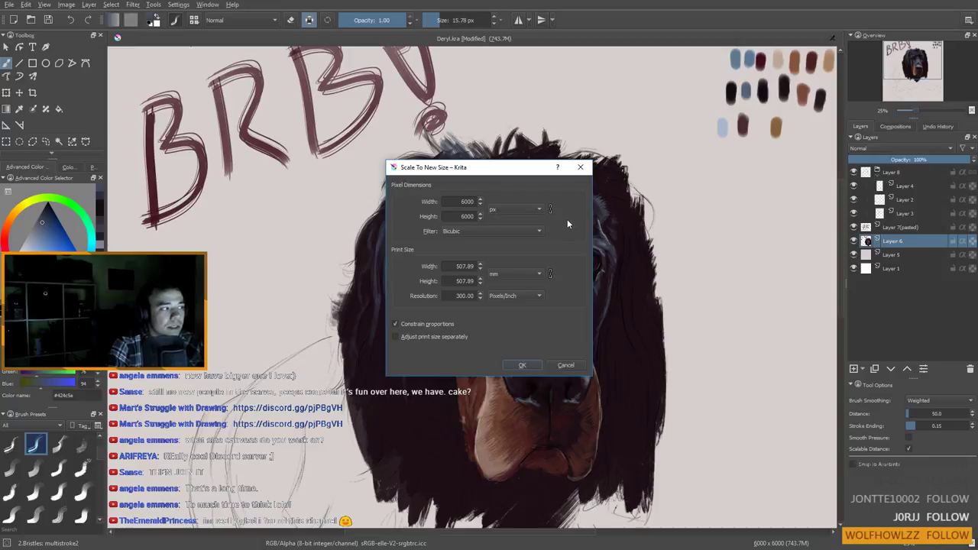
# View the print size in inches, return its unit to millimetres and close the scaling dialog
pyautogui.click(535, 273)
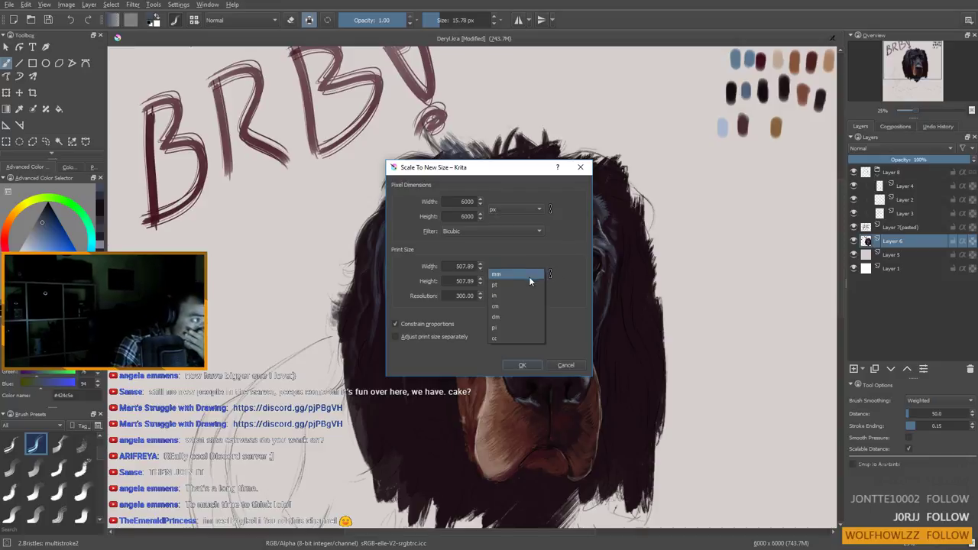
pyautogui.click(495, 295)
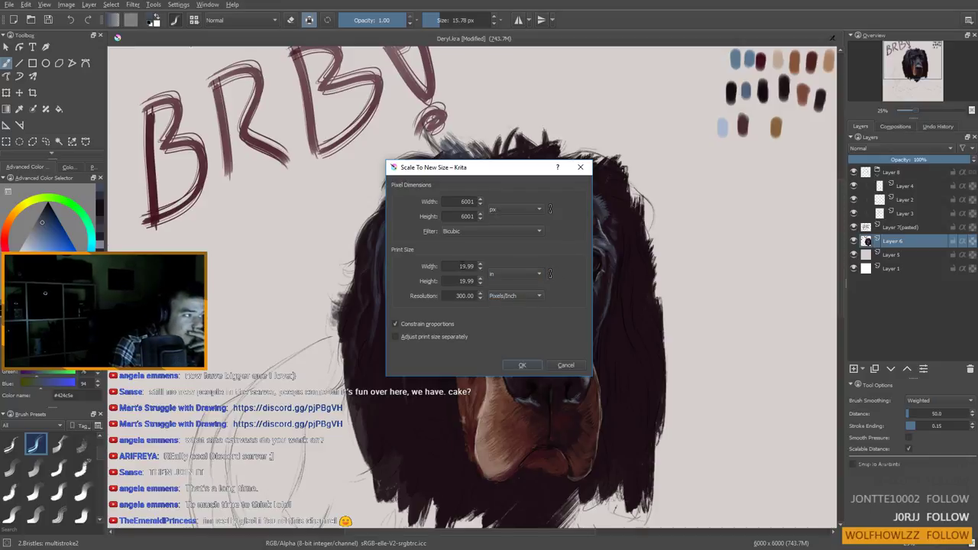
pyautogui.click(528, 272)
pyautogui.click(522, 253)
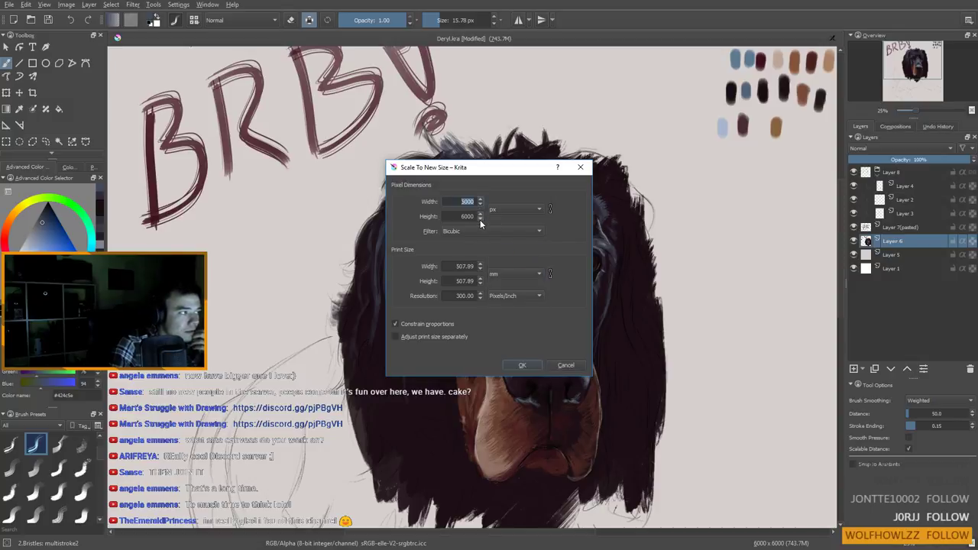
pyautogui.click(525, 365)
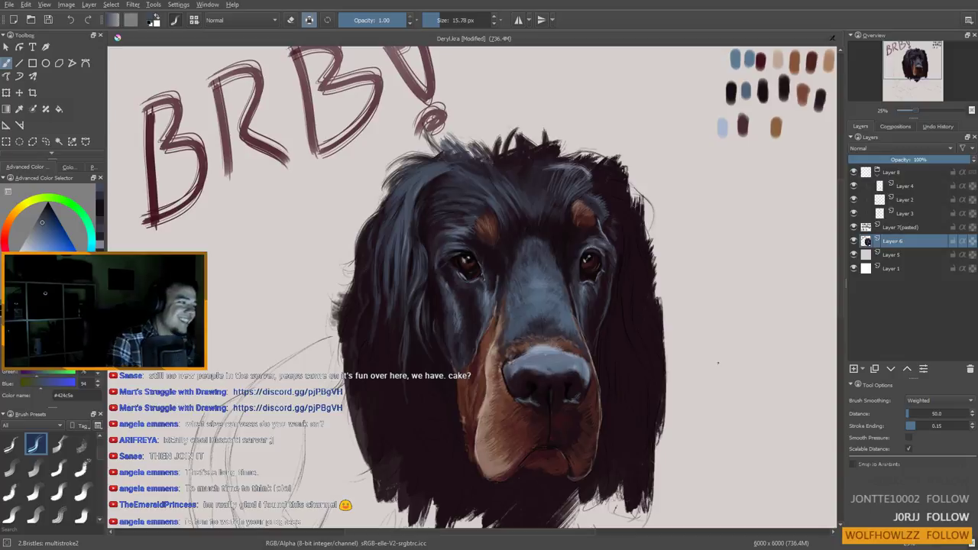
# Rework the left eye's outer brow with a 45.93 px brush, sampling #697588, #281e28 and #585e6f from the fur
pyautogui.keyDown('ctrl'); pyautogui.click(486, 294); pyautogui.keyUp('ctrl')
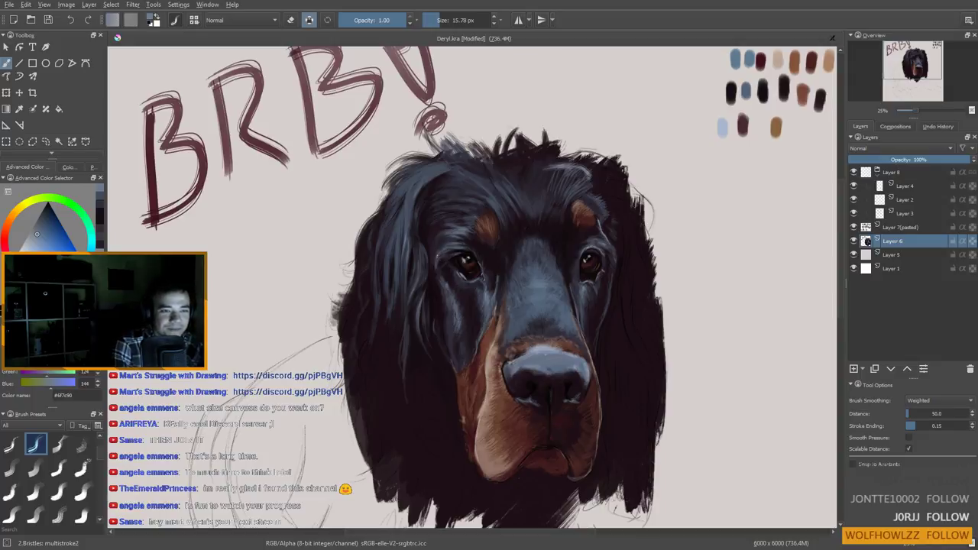
pyautogui.keyDown('shift'); pyautogui.moveTo(442, 248); pyautogui.dragTo(455, 247); pyautogui.keyUp('shift')
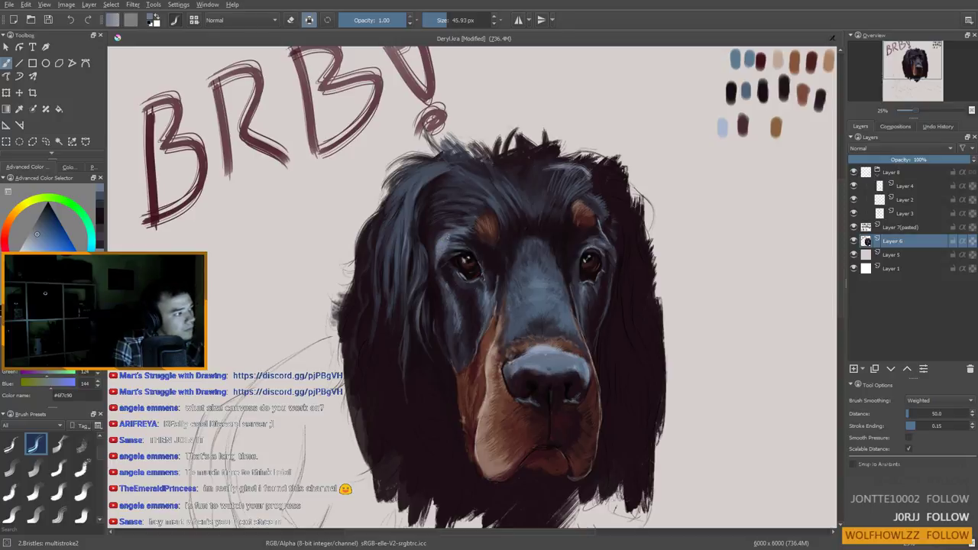
pyautogui.keyDown('ctrl'); pyautogui.click(467, 281); pyautogui.keyUp('ctrl')
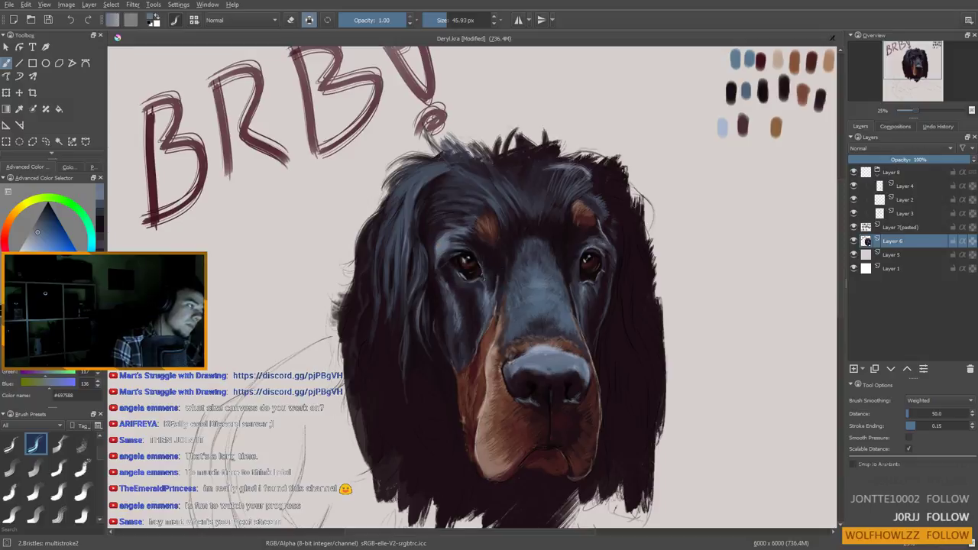
pyautogui.keyDown('ctrl'); pyautogui.click(435, 247); pyautogui.keyUp('ctrl')
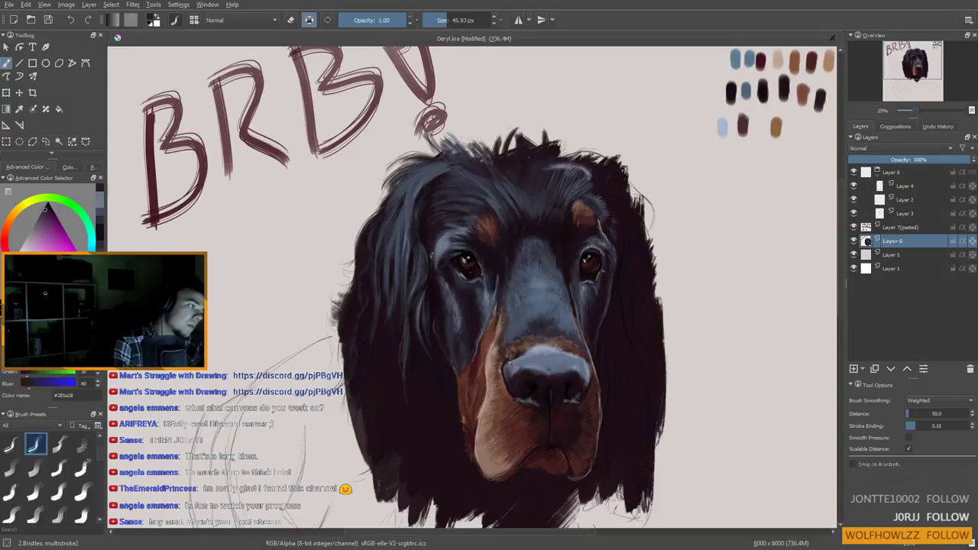
pyautogui.keyDown('ctrl'); pyautogui.click(434, 247); pyautogui.keyUp('ctrl')
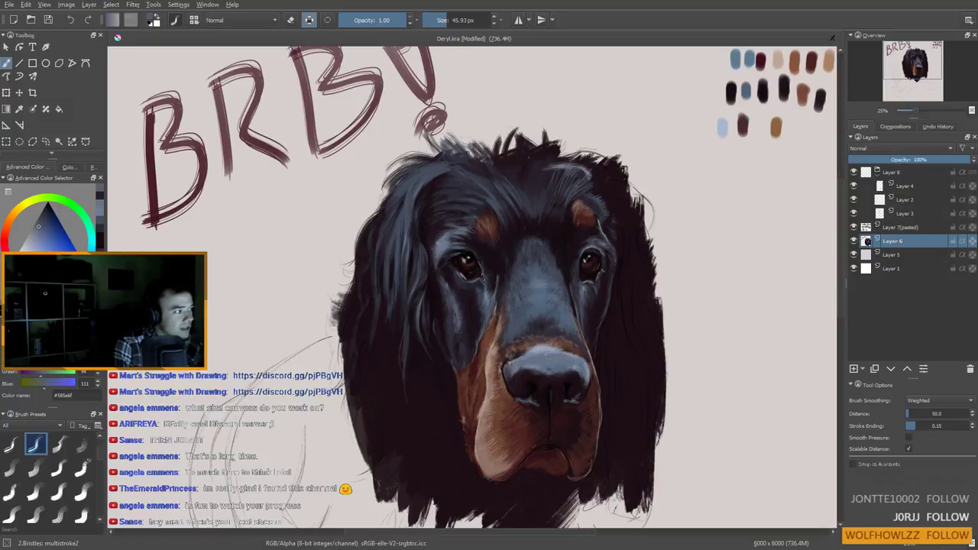
# Deepen the gap between the left brow and ear with sampled #261c25, #160c11 and #332f3a
pyautogui.keyDown('ctrl'); pyautogui.click(431, 255); pyautogui.keyUp('ctrl')
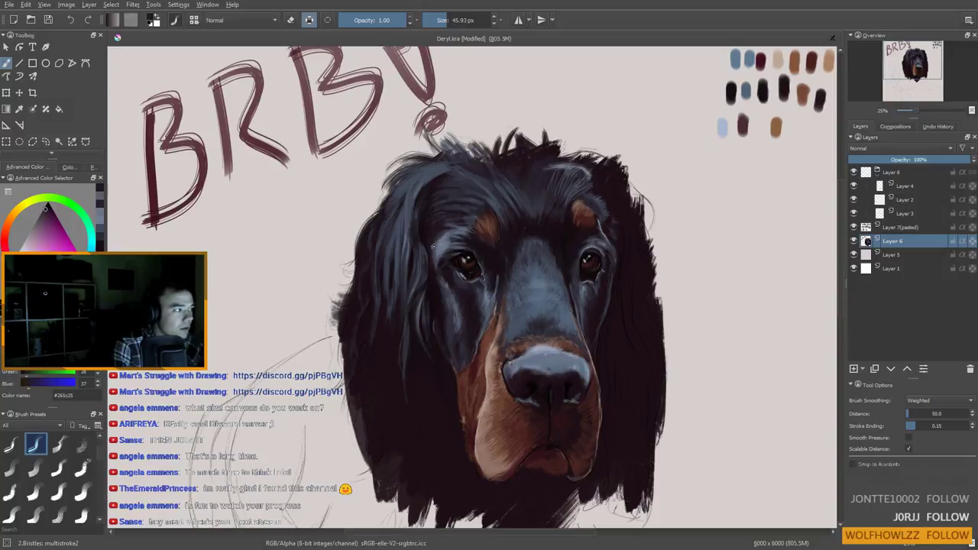
pyautogui.keyDown('ctrl'); pyautogui.click(430, 250); pyautogui.keyUp('ctrl')
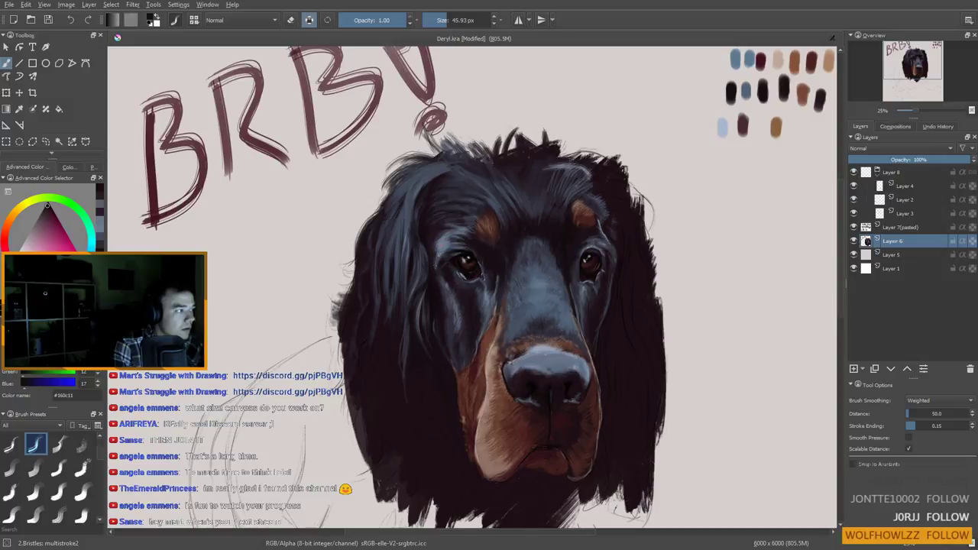
pyautogui.keyDown('ctrl'); pyautogui.click(434, 260); pyautogui.keyUp('ctrl')
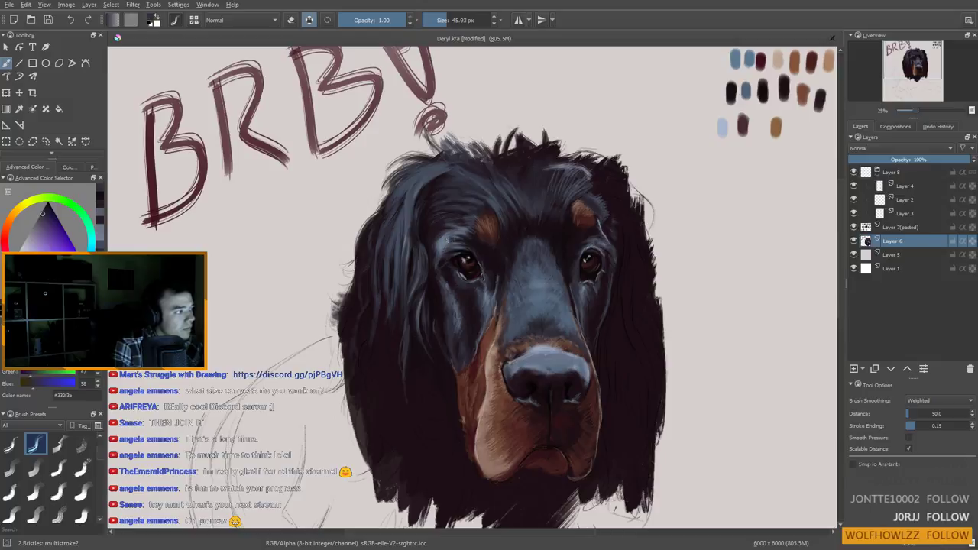
# Paint the fur above the left eye with sampled #707c90 at 33.03 px and darker greys at 52.65 px
pyautogui.press('-')
pyautogui.press('-')
pyautogui.press('+')
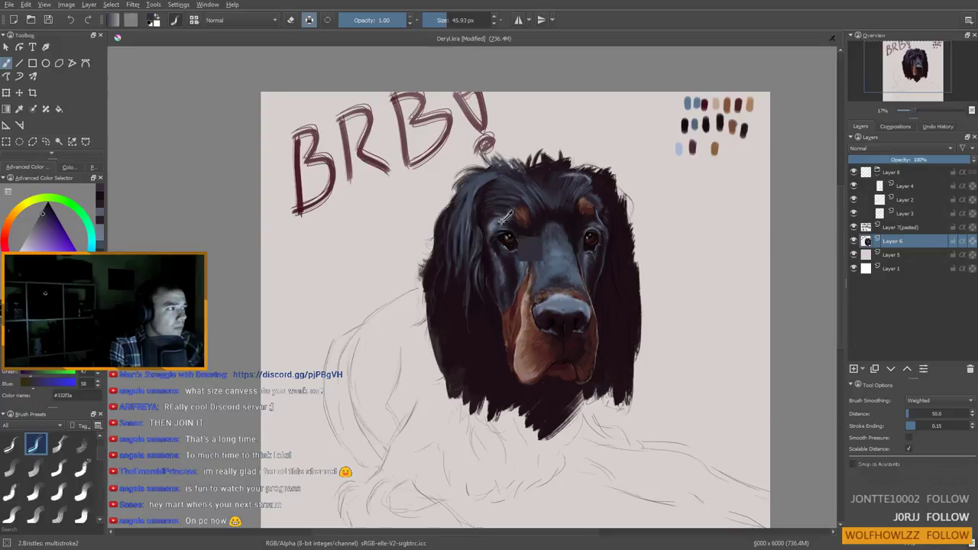
pyautogui.keyDown('ctrl'); pyautogui.click(520, 263); pyautogui.keyUp('ctrl')
pyautogui.moveTo(520, 263); pyautogui.dragTo(515, 264)
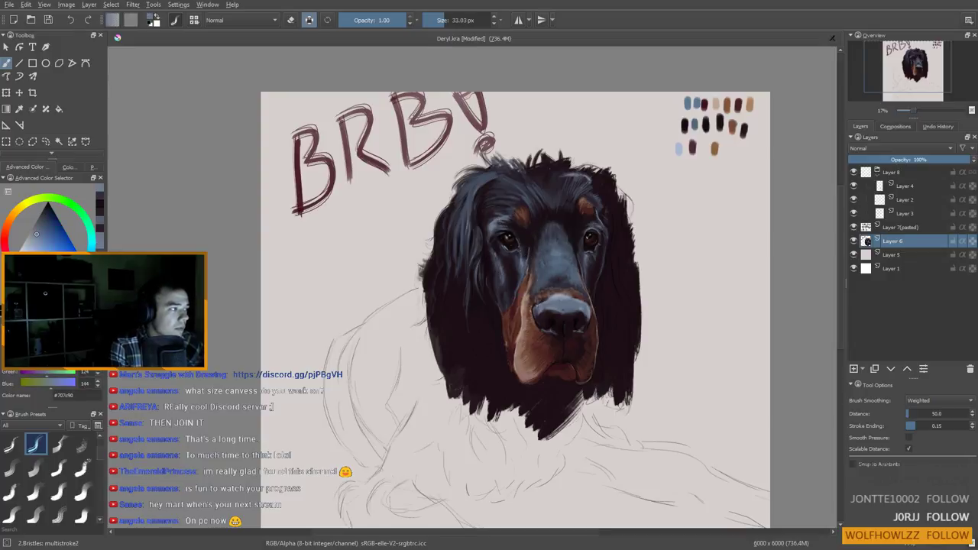
pyautogui.keyDown('ctrl'); pyautogui.click(498, 215); pyautogui.keyUp('ctrl')
pyautogui.moveTo(498, 217); pyautogui.dragTo(504, 216)
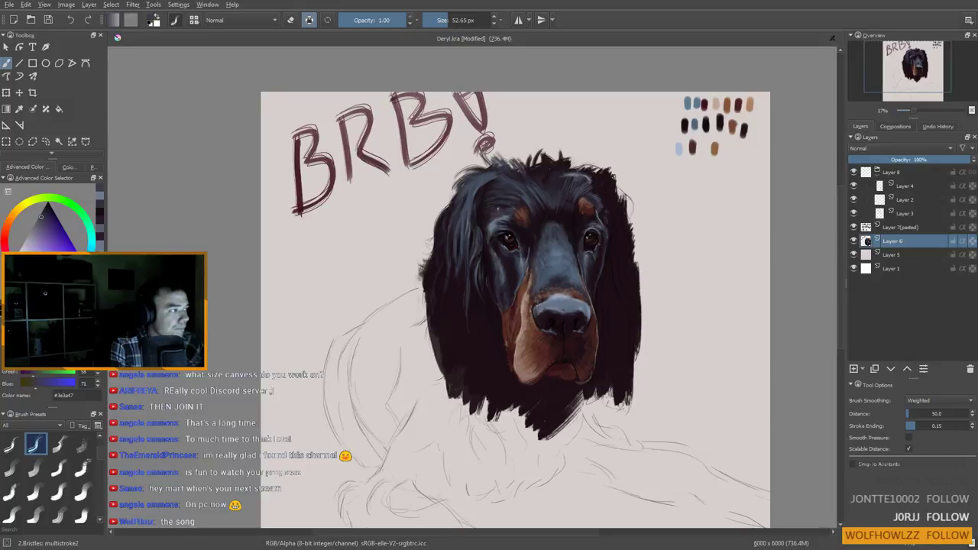
pyautogui.keyDown('ctrl'); pyautogui.click(488, 218); pyautogui.keyUp('ctrl')
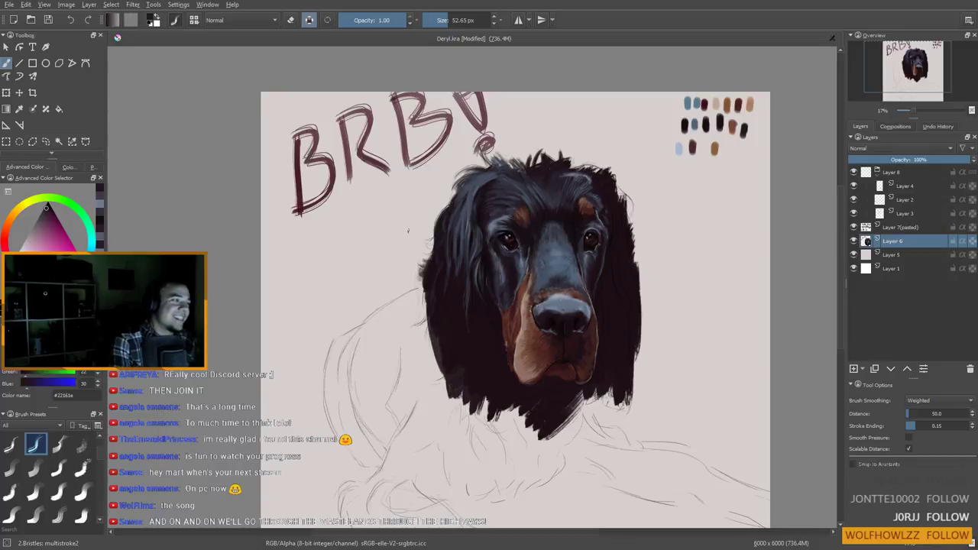
# Add blue-grey fur highlights above the left eye, near the tan brow spot, with sampled #606a7e at 34.81 px
pyautogui.scroll(2, 524, 498)
pyautogui.moveTo(554, 331); pyautogui.dragTo(564, 433)
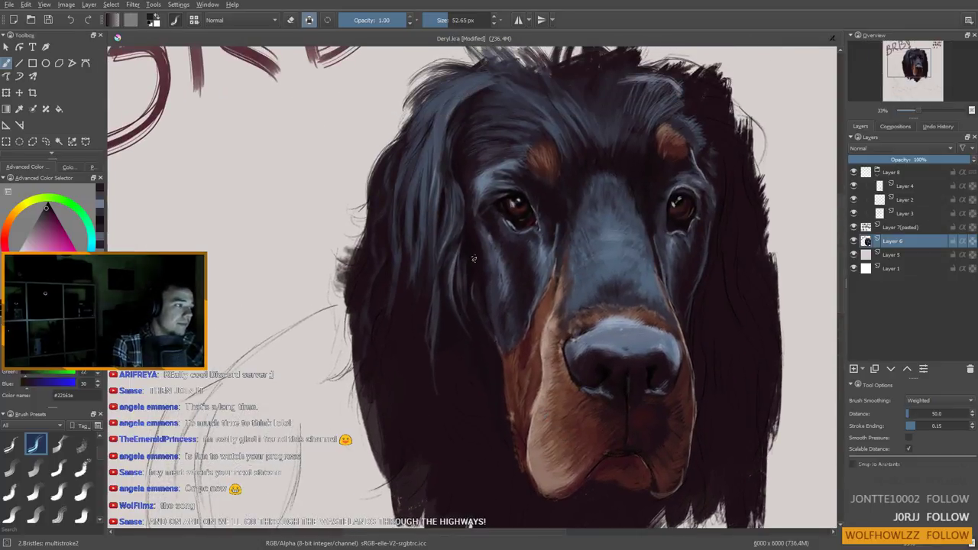
pyautogui.scroll(-1, 462, 266)
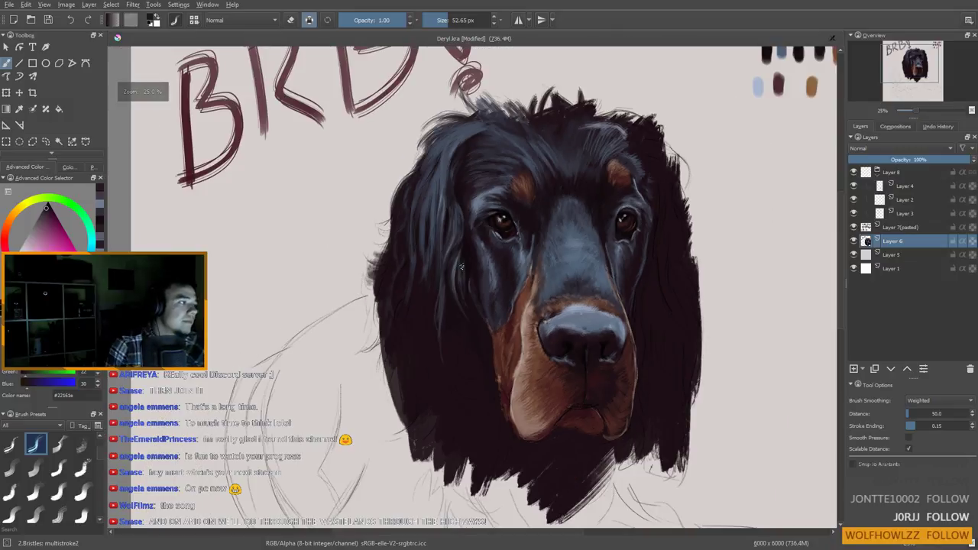
pyautogui.keyDown('ctrl'); pyautogui.click(502, 193); pyautogui.keyUp('ctrl')
pyautogui.moveTo(505, 185); pyautogui.dragTo(495, 179)
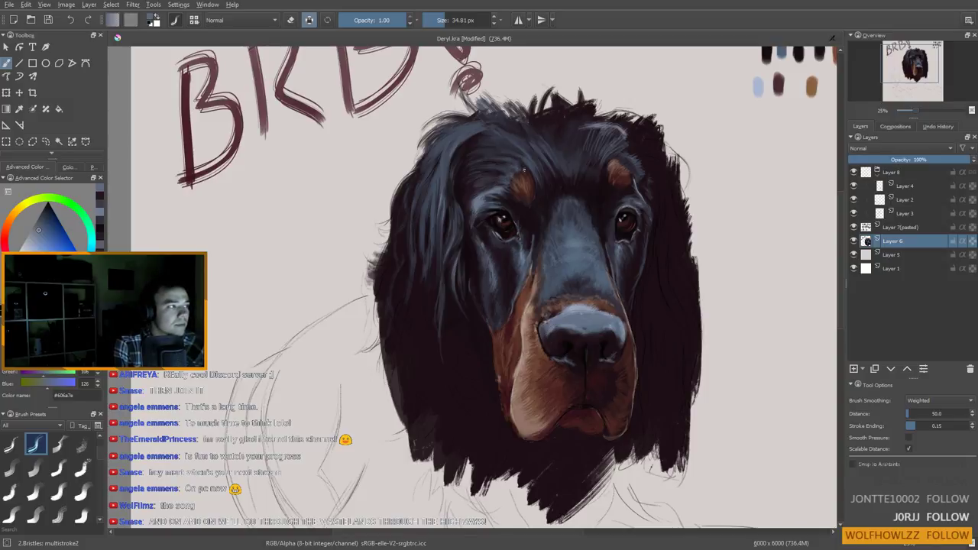
# Refine the edge of the left tan brow spot with an 11.71 px brush, sampling #291e1d, #4d5161 and #100e13
pyautogui.click(439, 20)
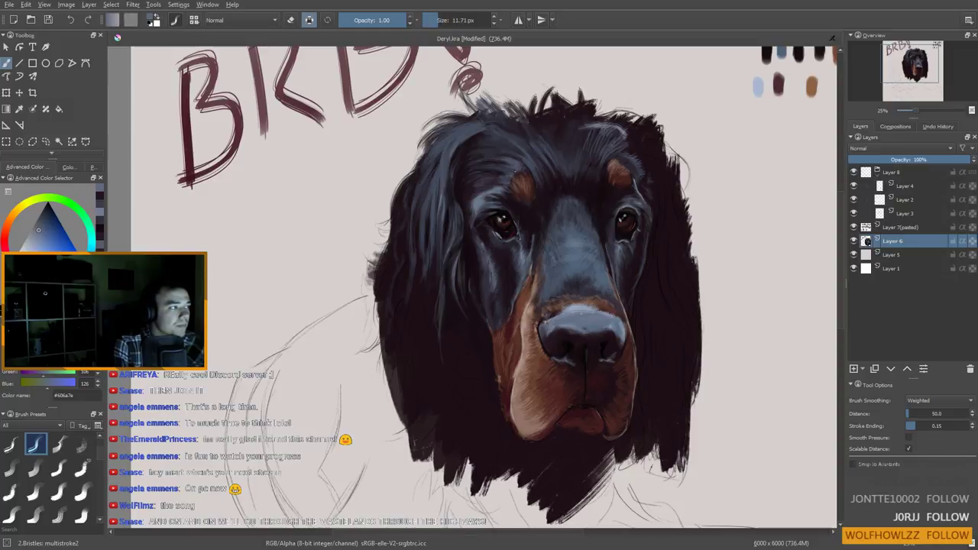
pyautogui.press('6')
pyautogui.press('6')
pyautogui.press('4')
pyautogui.press('4')
pyautogui.press('4')
pyautogui.press('4')
pyautogui.press('4')
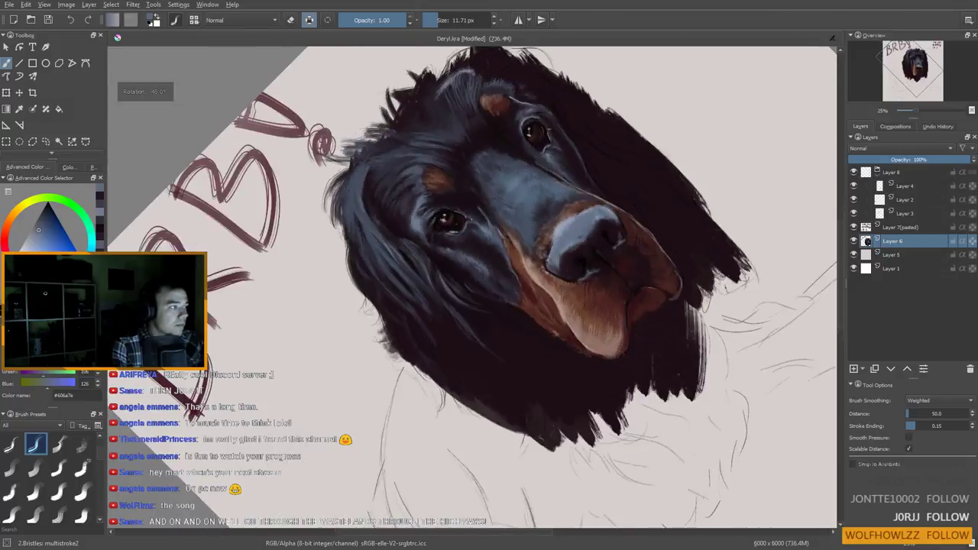
pyautogui.press('4')
pyautogui.press('4')
pyautogui.press('4')
pyautogui.press('4')
pyautogui.press('4')
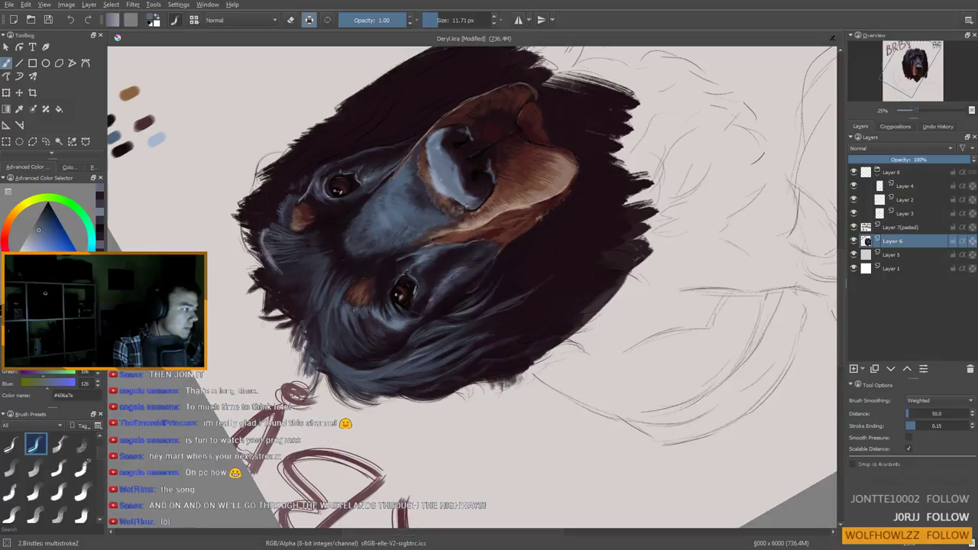
pyautogui.keyDown('ctrl'); pyautogui.click(357, 299); pyautogui.keyUp('ctrl')
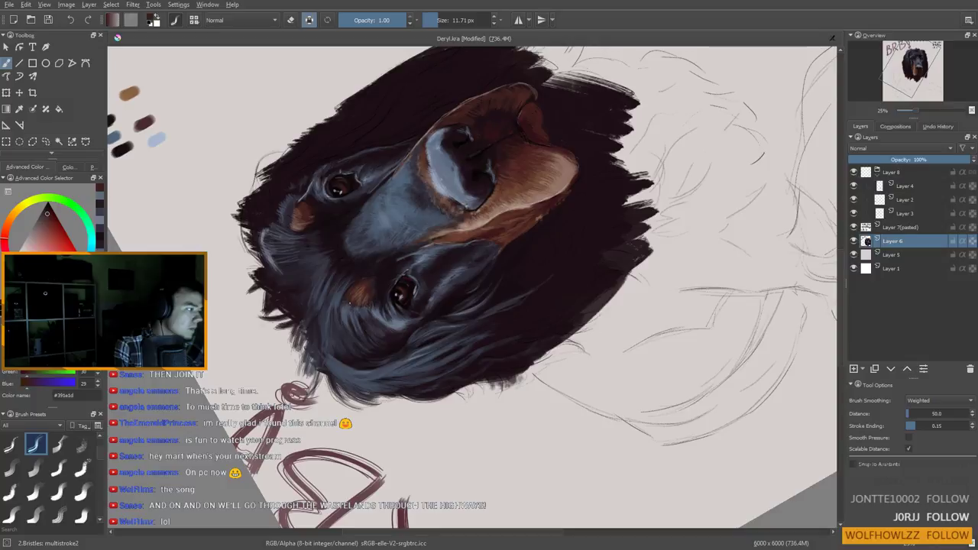
pyautogui.keyDown('ctrl'); pyautogui.click(349, 292); pyautogui.keyUp('ctrl')
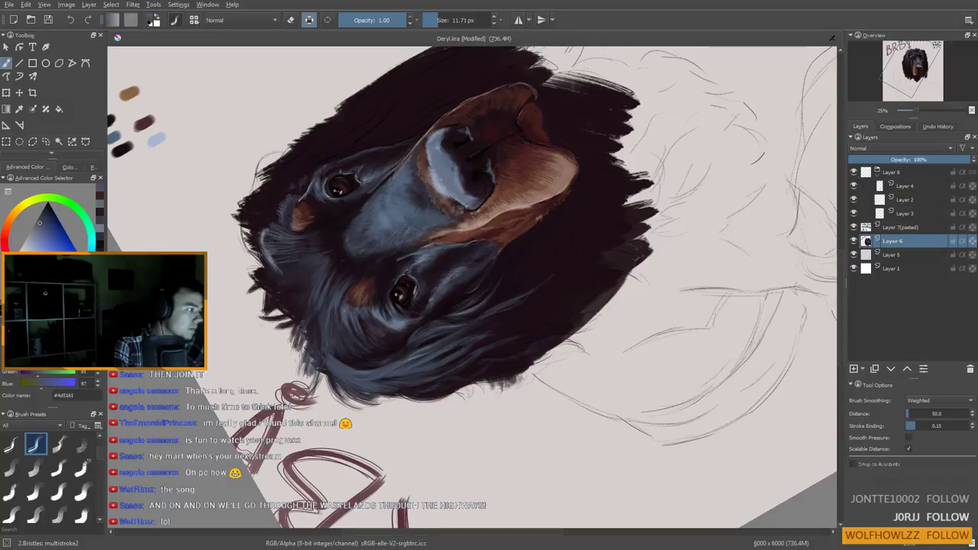
pyautogui.keyDown('ctrl'); pyautogui.click(384, 297); pyautogui.keyUp('ctrl')
pyautogui.moveTo(350, 299); pyautogui.dragTo(358, 305)
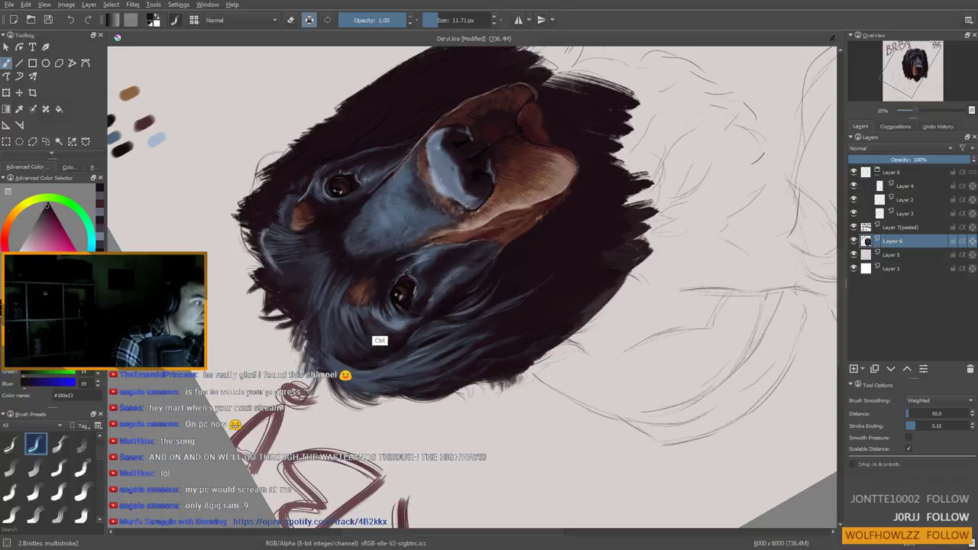
# Paint fine strands between the tan brow spot and the left eye at 22.33 px, using sampled #6a7589 and a near-black
pyautogui.keyDown('ctrl'); pyautogui.click(376, 342); pyautogui.keyUp('ctrl')
pyautogui.keyDown('ctrl'); pyautogui.click(377, 315); pyautogui.keyUp('ctrl')
pyautogui.moveTo(376, 315); pyautogui.dragTo(382, 315)
pyautogui.keyDown('ctrl'); pyautogui.click(382, 292); pyautogui.keyUp('ctrl')
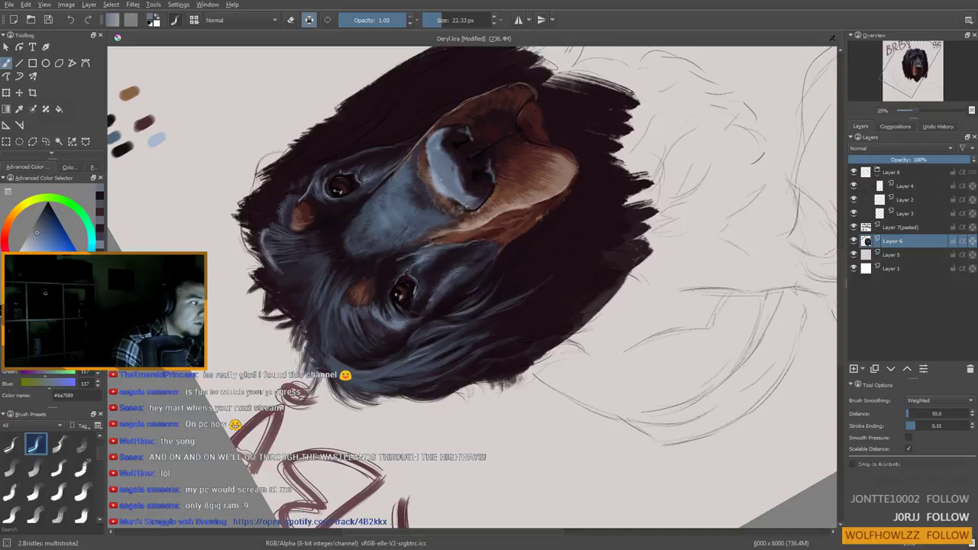
pyautogui.keyDown('ctrl'); pyautogui.click(382, 302); pyautogui.keyUp('ctrl')
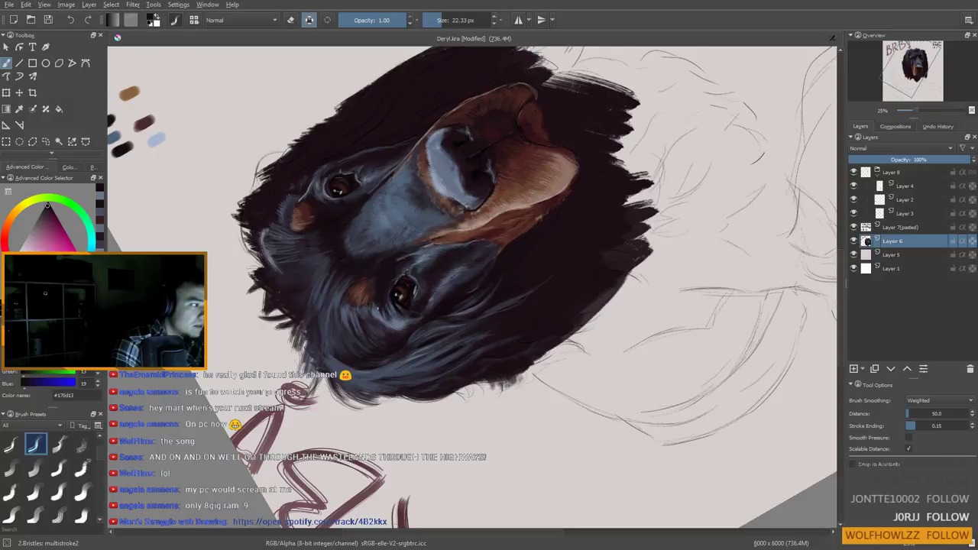
# Darken the left upper eyelid and brow fur with sampled #353542 and #100e13, reducing the brush to 15.02 px
pyautogui.keyDown('ctrl'); pyautogui.click(397, 275); pyautogui.keyUp('ctrl')
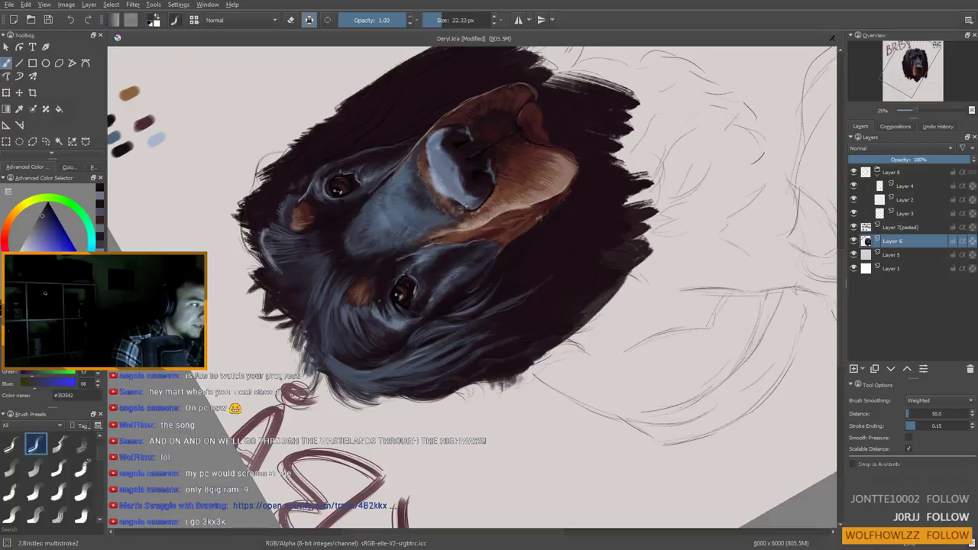
pyautogui.keyDown('ctrl'); pyautogui.click(389, 259); pyautogui.keyUp('ctrl')
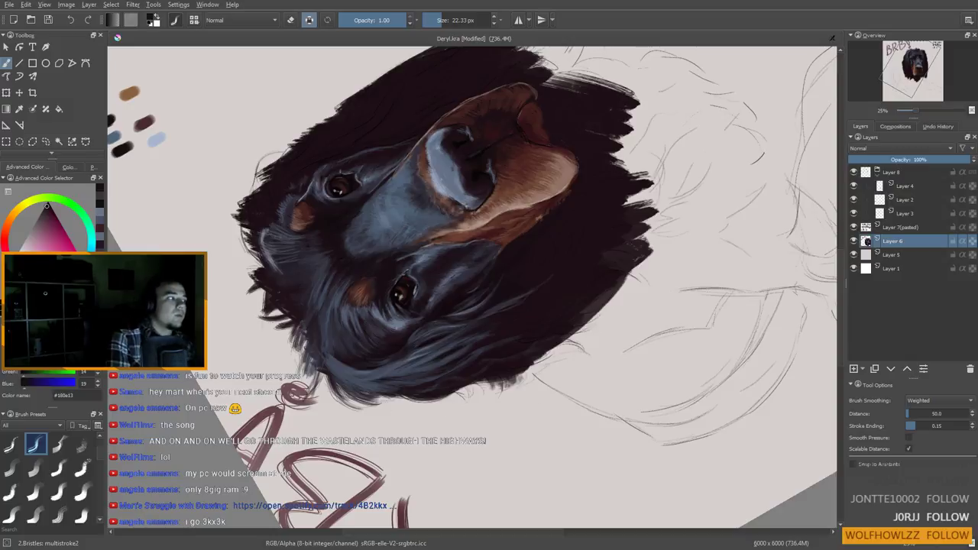
pyautogui.keyDown('ctrl'); pyautogui.click(386, 289); pyautogui.keyUp('ctrl')
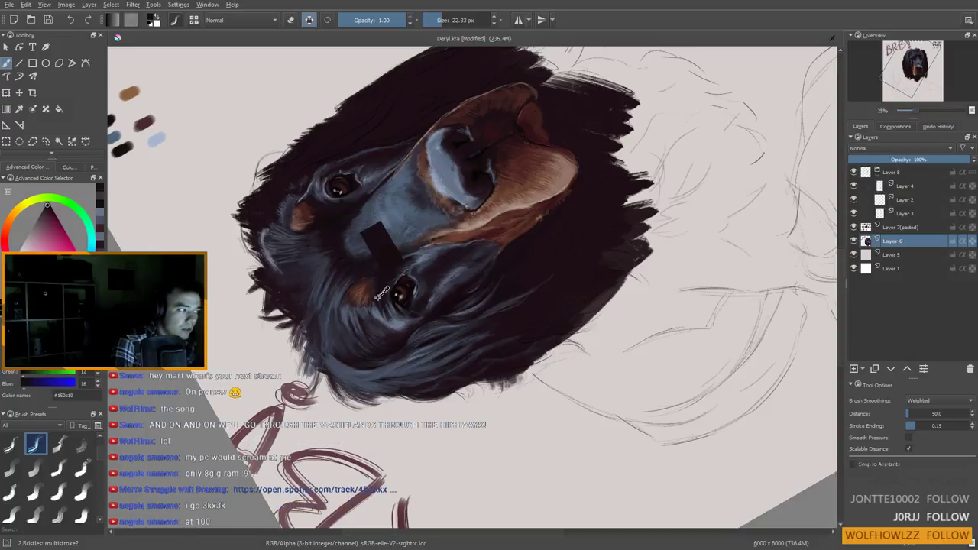
pyautogui.moveTo(377, 301); pyautogui.dragTo(369, 304)
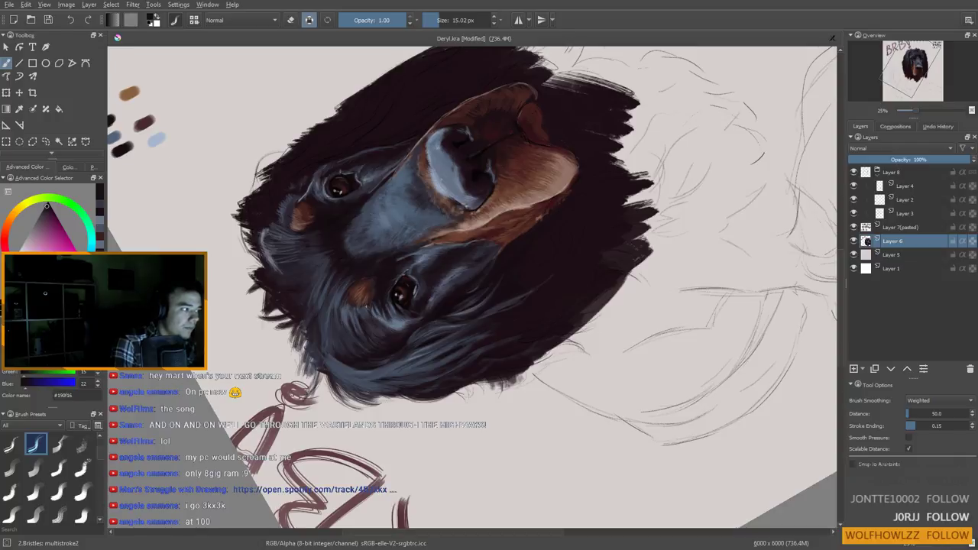
# Blend the shadows around the left tan brow spot at 33.94 px with sampled #201a21, #1a1219, #100e14 and #2a212b
pyautogui.keyDown('ctrl'); pyautogui.click(378, 288); pyautogui.keyUp('ctrl')
pyautogui.moveTo(387, 294); pyautogui.dragTo(390, 295)
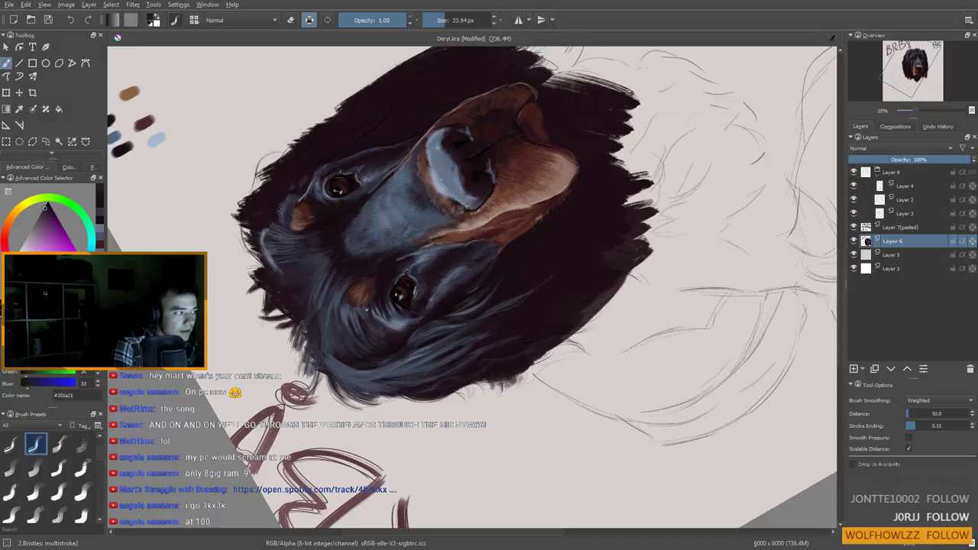
pyautogui.keyDown('ctrl'); pyautogui.click(374, 280); pyautogui.keyUp('ctrl')
pyautogui.moveTo(373, 278); pyautogui.dragTo(359, 266)
pyautogui.keyDown('ctrl'); pyautogui.click(366, 269); pyautogui.keyUp('ctrl')
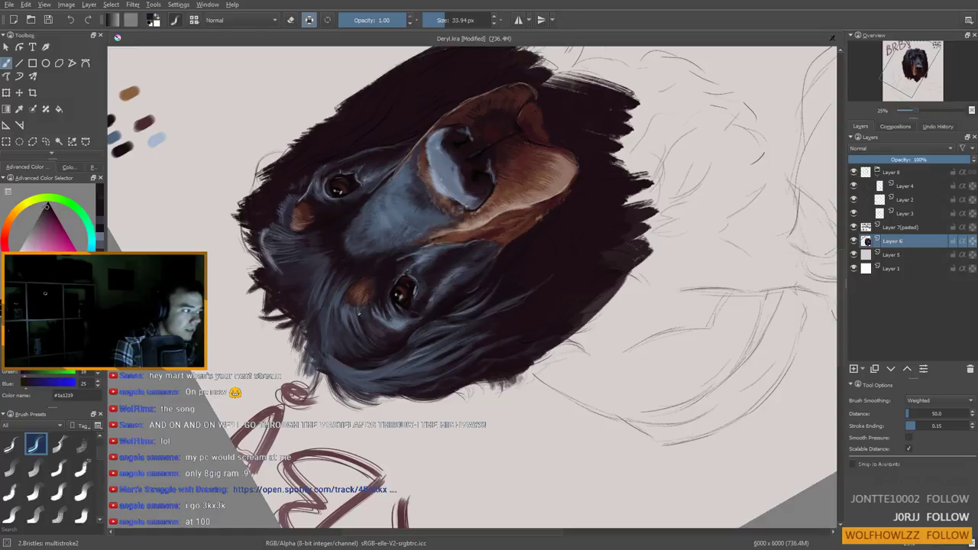
pyautogui.keyDown('ctrl'); pyautogui.click(371, 303); pyautogui.keyUp('ctrl')
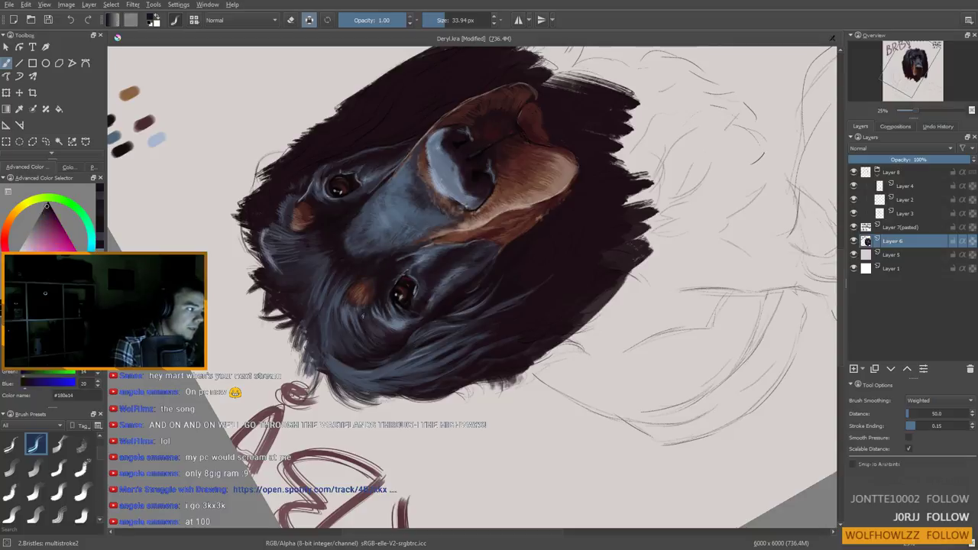
pyautogui.keyDown('ctrl'); pyautogui.click(376, 318); pyautogui.keyUp('ctrl')
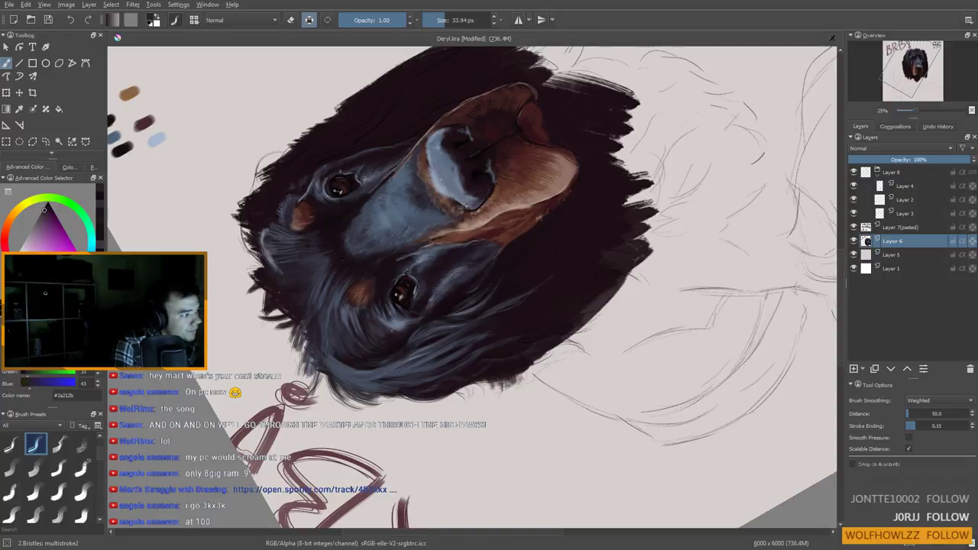
# Paint the left outer brow strands with sampled #697589 and #2f2a36, using a 25.39 px brush
pyautogui.scroll(-2, 396, 356)
pyautogui.scroll(2, 395, 356)
pyautogui.keyDown('ctrl'); pyautogui.click(382, 344); pyautogui.keyUp('ctrl')
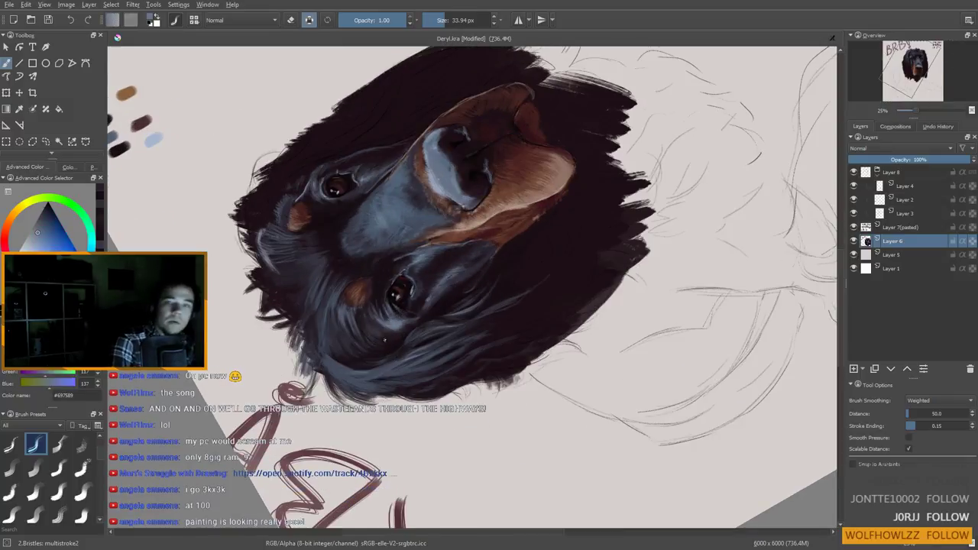
pyautogui.moveTo(382, 344)
pyautogui.keyDown('shift'); pyautogui.mouseDown()
pyautogui.moveTo(363, 338)
pyautogui.moveTo(368, 351)
pyautogui.moveTo(373, 340)
pyautogui.mouseUp(); pyautogui.keyUp('shift')
pyautogui.keyDown('ctrl'); pyautogui.click(372, 333); pyautogui.keyUp('ctrl')
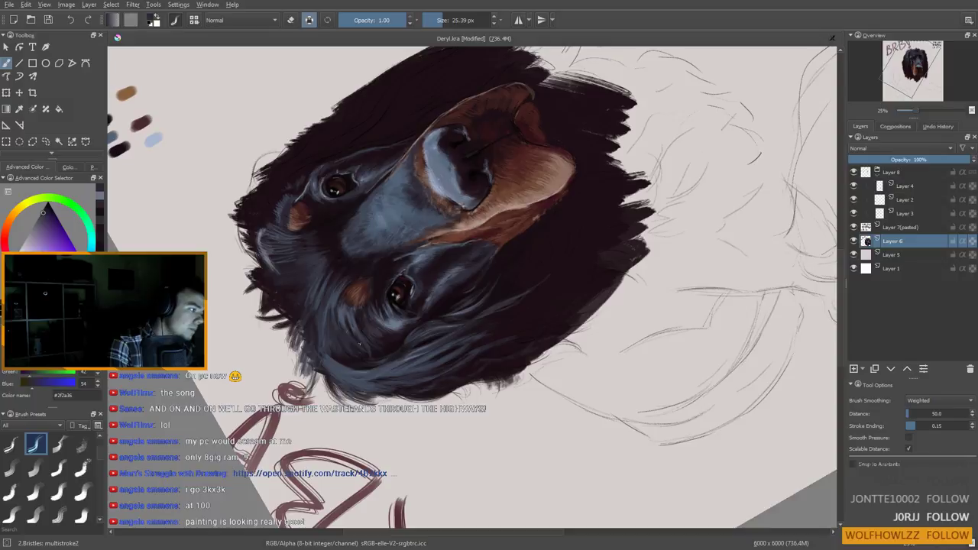
# Add thin dark strands to the fur over the left eye with sampled #1a1117 and #211a22 at 14.37 px
pyautogui.keyDown('ctrl'); pyautogui.click(375, 327); pyautogui.keyUp('ctrl')
pyautogui.keyDown('shift'); pyautogui.moveTo(366, 328); pyautogui.dragTo(347, 317); pyautogui.keyUp('shift')
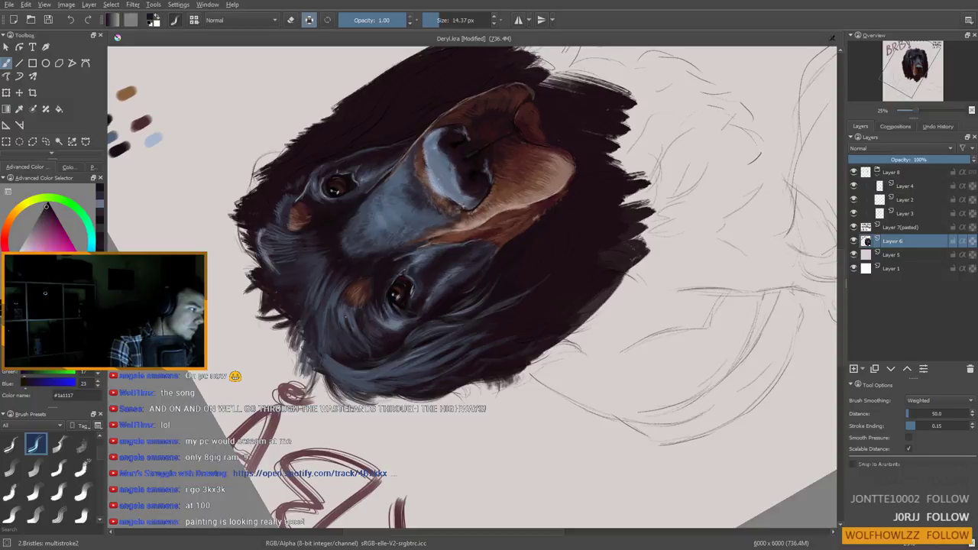
pyautogui.keyDown('ctrl'); pyautogui.click(379, 294); pyautogui.keyUp('ctrl')
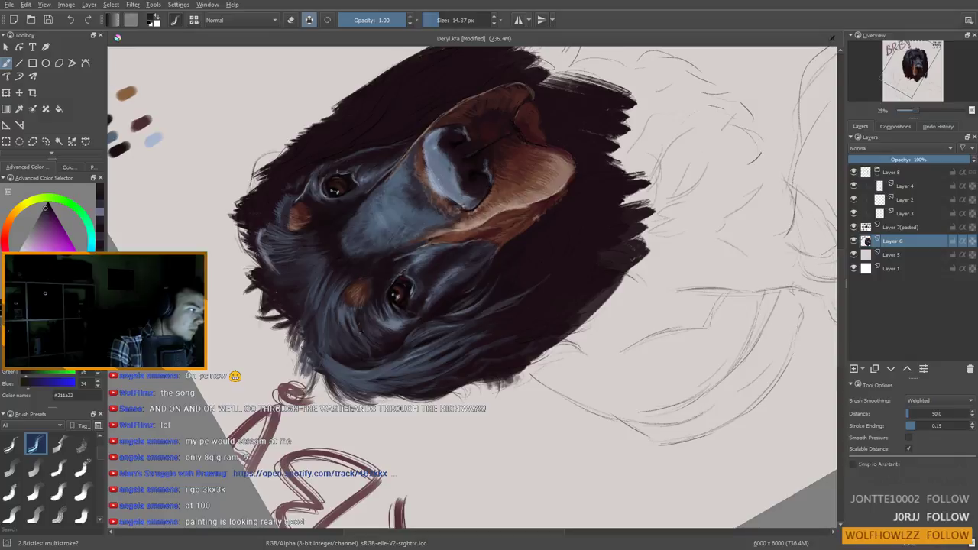
# Refine the fur strands over the left tan brow spot with sampled #3f424f, #32313d and #231b23 at 14.37 px
pyautogui.keyDown('ctrl'); pyautogui.click(354, 318); pyautogui.keyUp('ctrl')
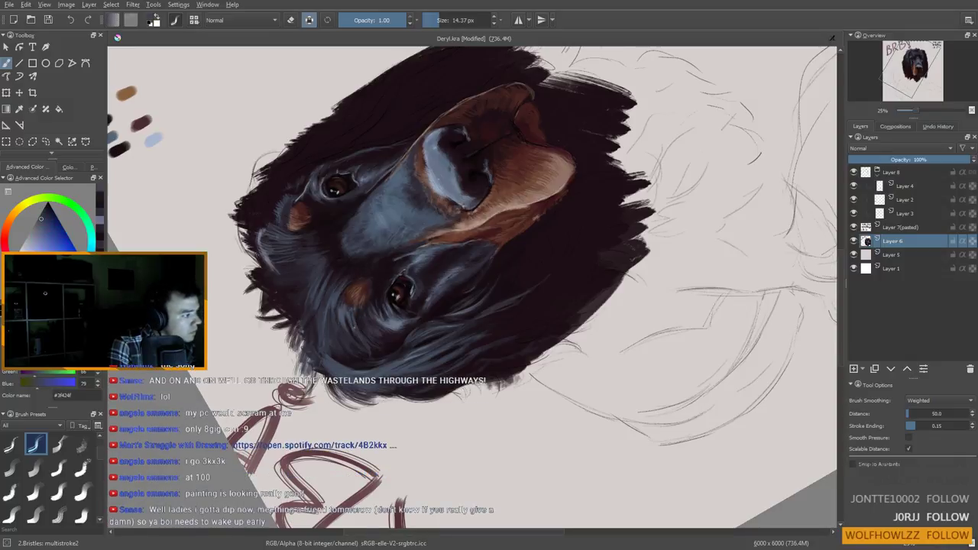
pyautogui.keyDown('ctrl'); pyautogui.click(370, 279); pyautogui.keyUp('ctrl')
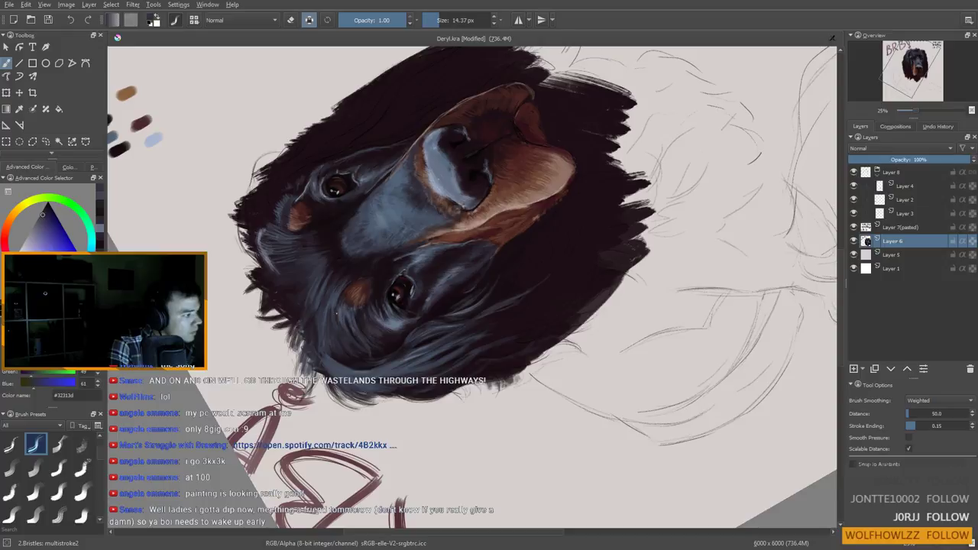
pyautogui.keyDown('ctrl'); pyautogui.click(380, 282); pyautogui.keyUp('ctrl')
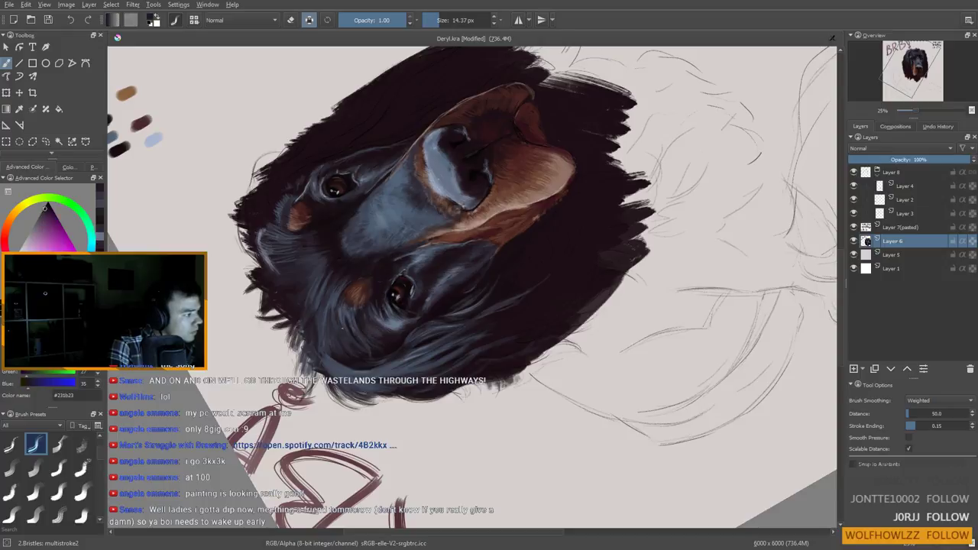
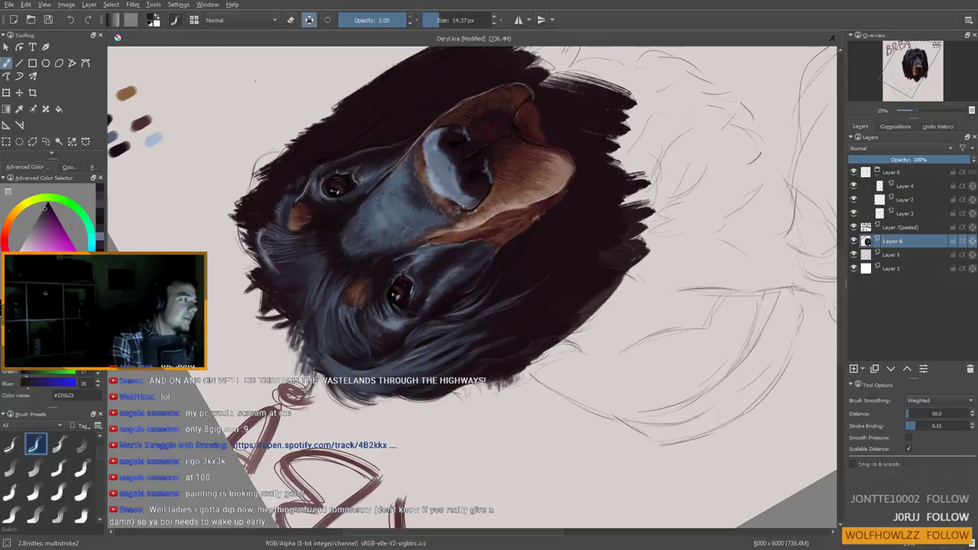
# Darken the fur around the left brow spot with sampled #180e13 and #251f27, reducing the brush to 8.72 px
pyautogui.moveTo(386, 317); pyautogui.dragTo(358, 227)
pyautogui.keyDown('ctrl'); pyautogui.click(347, 201); pyautogui.keyUp('ctrl')
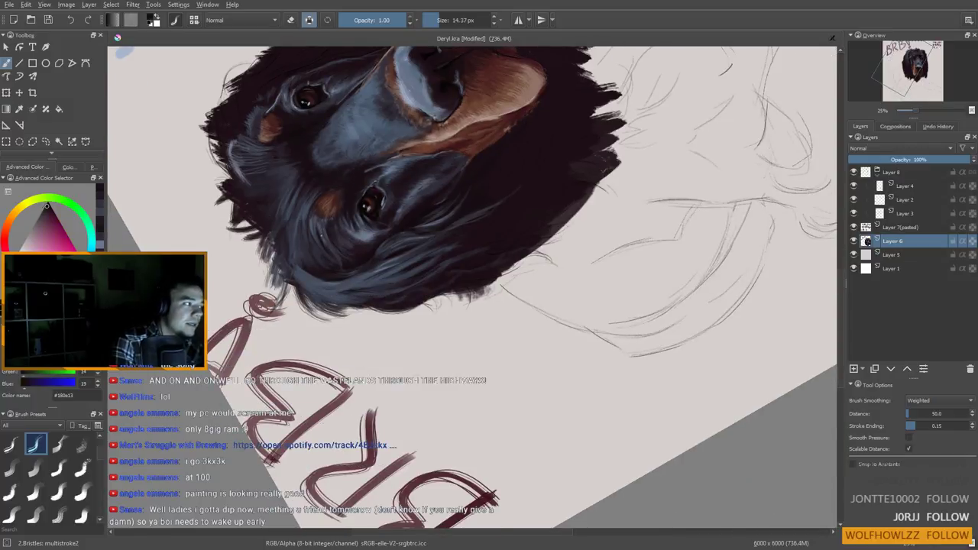
pyautogui.keyDown('ctrl'); pyautogui.click(337, 196); pyautogui.keyUp('ctrl')
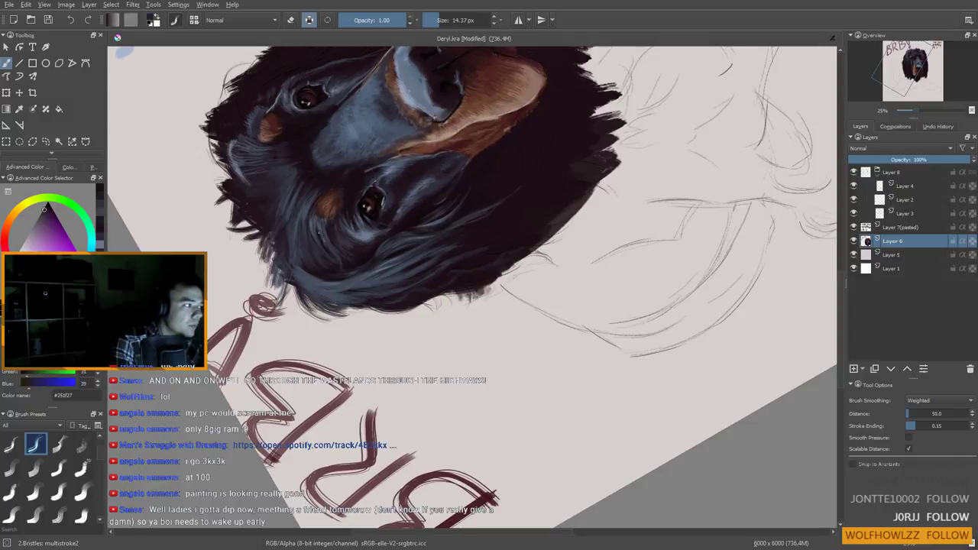
pyautogui.moveTo(337, 196); pyautogui.dragTo(334, 197)
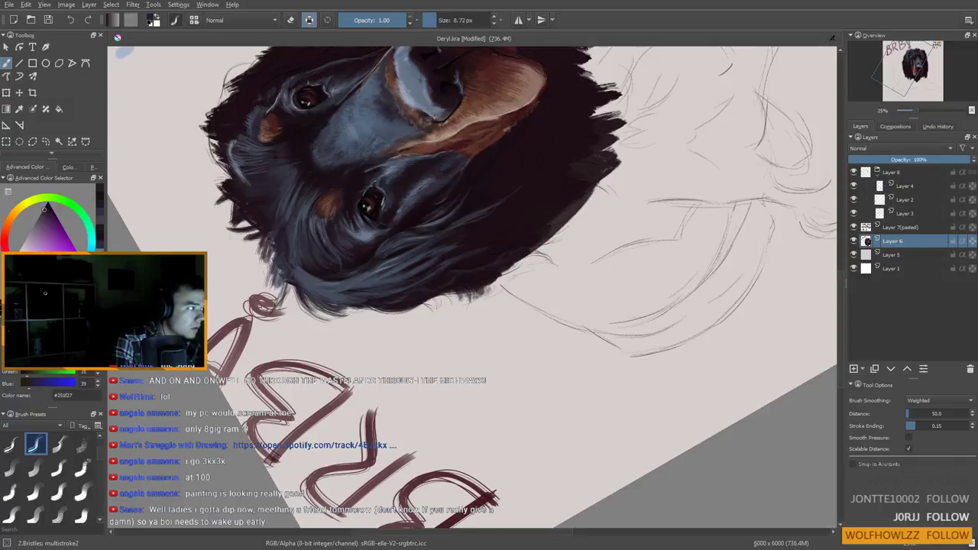
# Blend light and dark strands between the left brow spot and eye at 14.15 px, sampling #484c5c, #231e27 and #677285
pyautogui.moveTo(335, 251); pyautogui.dragTo(331, 232)
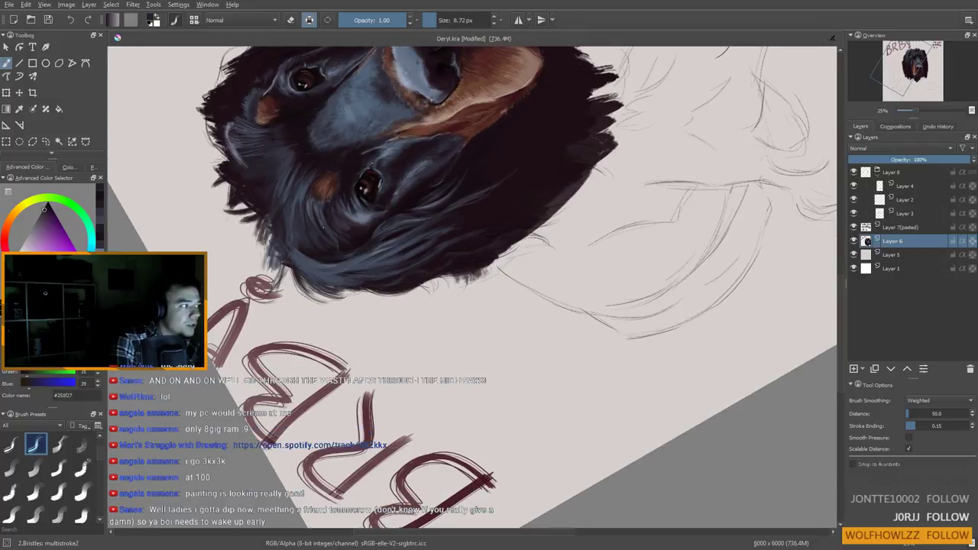
pyautogui.press(']')
pyautogui.press(']')
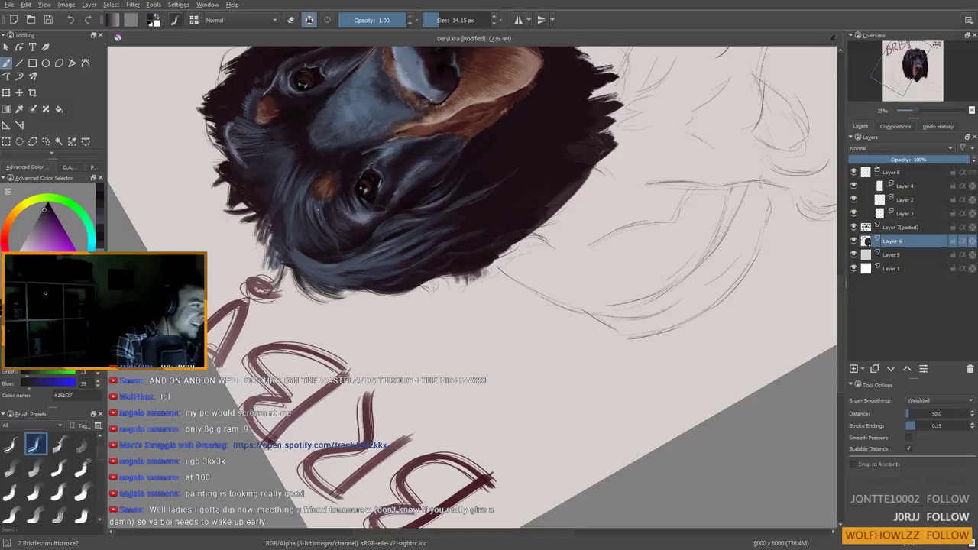
pyautogui.keyDown('ctrl'); pyautogui.click(325, 195); pyautogui.keyUp('ctrl')
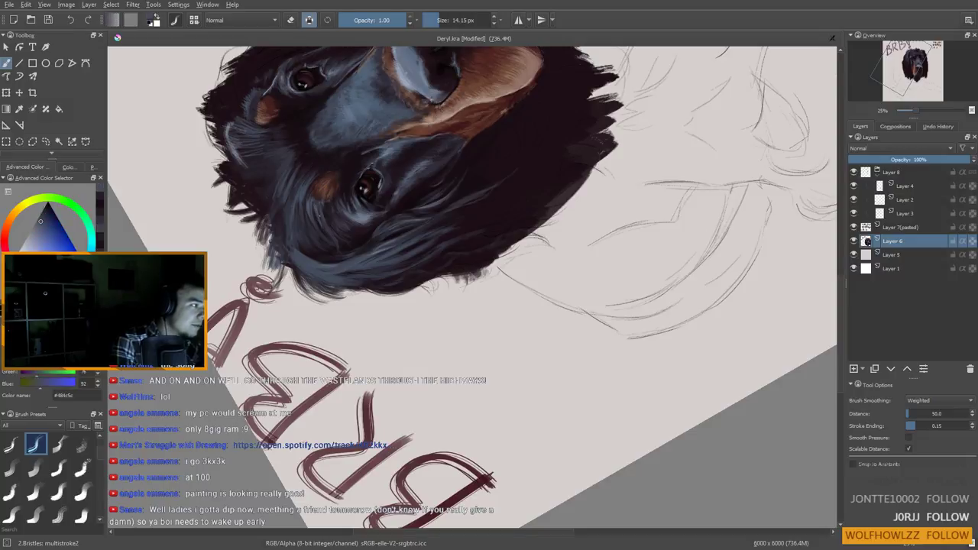
pyautogui.keyDown('ctrl'); pyautogui.click(329, 210); pyautogui.keyUp('ctrl')
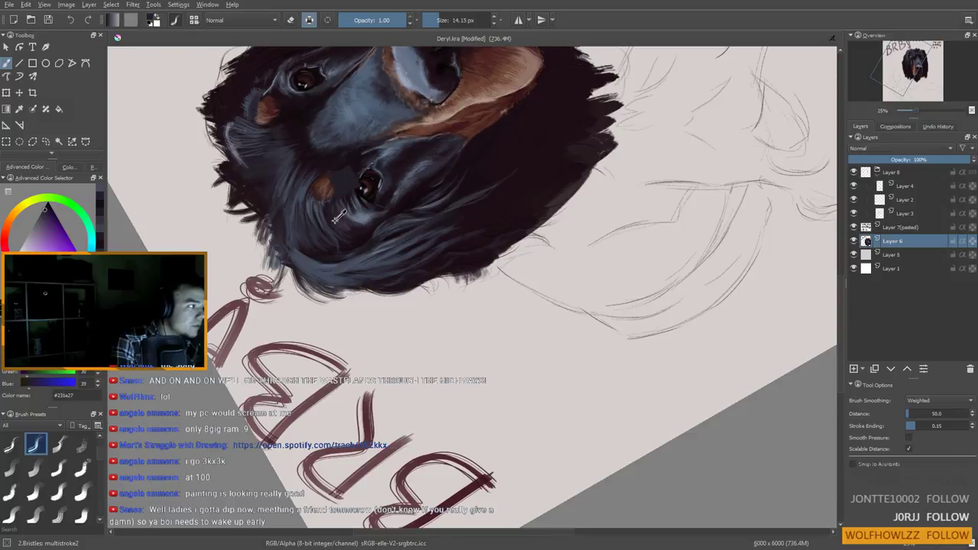
pyautogui.keyDown('ctrl'); pyautogui.click(345, 202); pyautogui.keyUp('ctrl')
pyautogui.keyDown('ctrl'); pyautogui.click(367, 181); pyautogui.keyUp('ctrl')
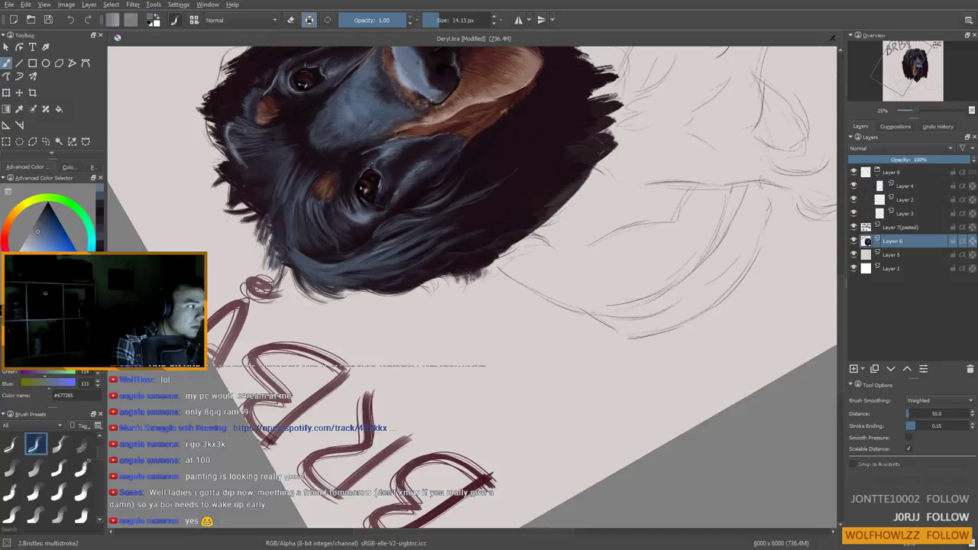
# Add blue-grey strands to the fur above the left brow spot with sampled #576073
pyautogui.press('5')
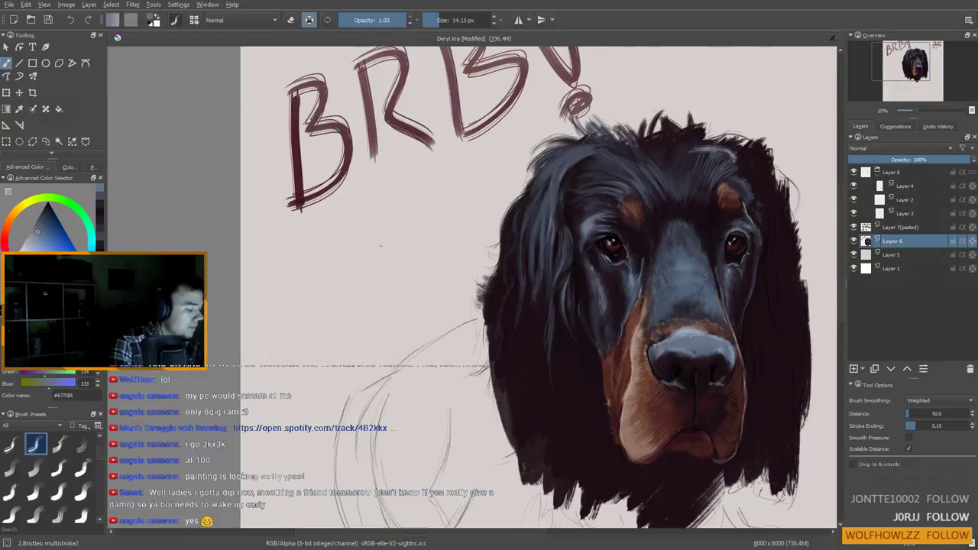
pyautogui.moveTo(428, 238); pyautogui.dragTo(403, 226)
pyautogui.moveTo(605, 222); pyautogui.dragTo(533, 231)
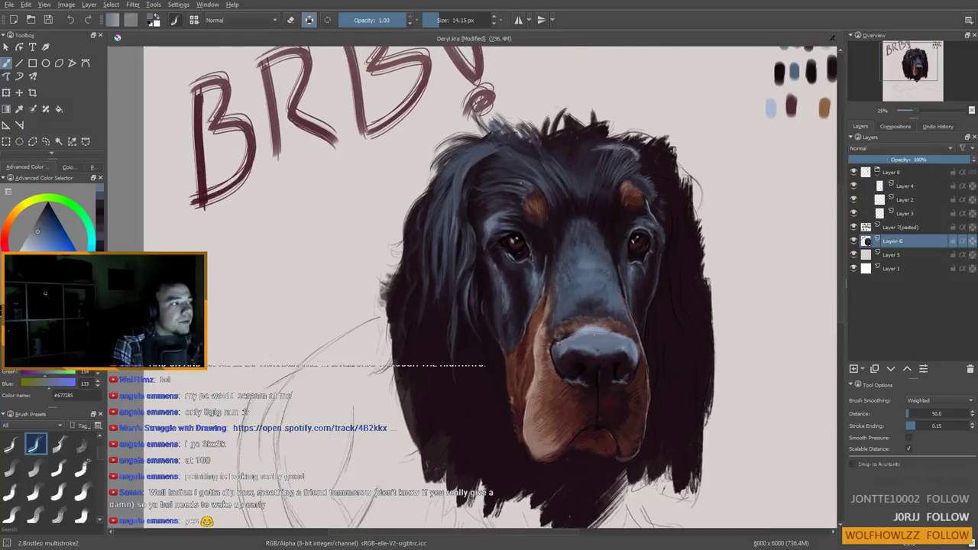
pyautogui.keyDown('ctrl'); pyautogui.click(520, 187); pyautogui.keyUp('ctrl')
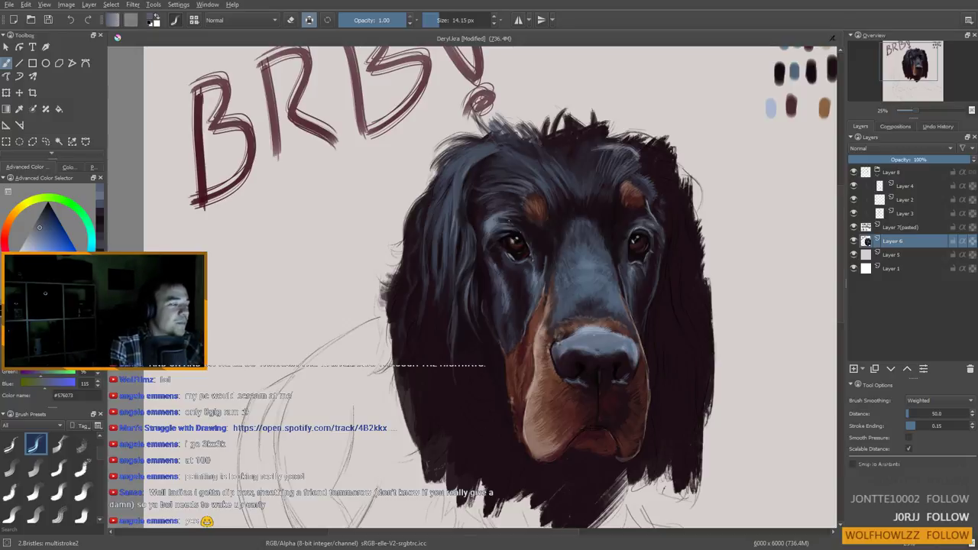
# Deepen the shadow between the left ear and brow with sampled #180e13, #160c12 and #170c11, blending it with #464a5a
pyautogui.keyDown('ctrl'); pyautogui.click(566, 260); pyautogui.keyUp('ctrl')
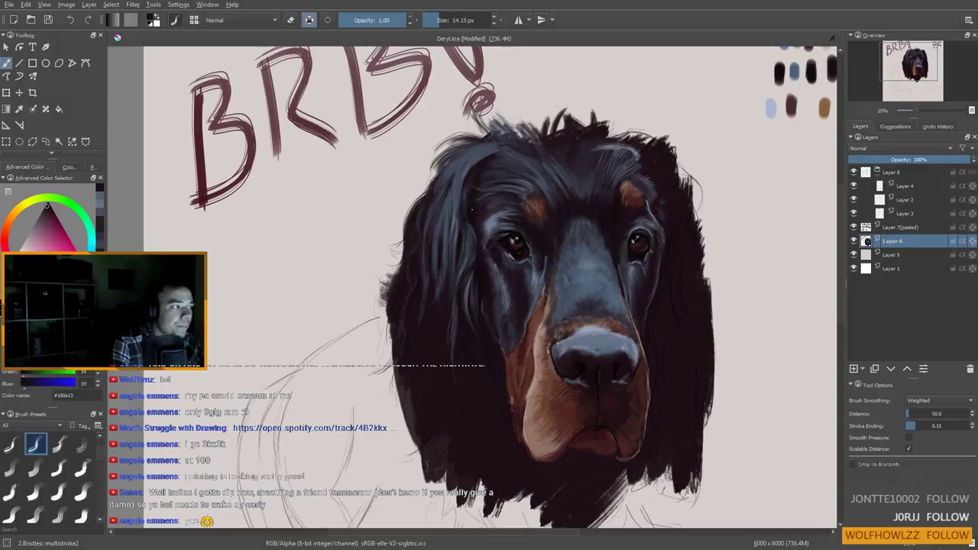
pyautogui.keyDown('ctrl'); pyautogui.click(480, 207); pyautogui.keyUp('ctrl')
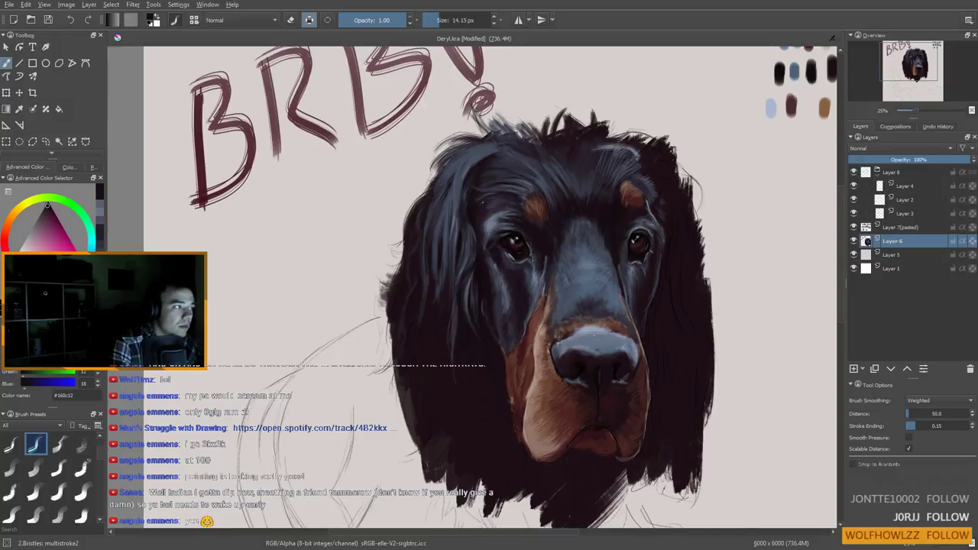
pyautogui.keyDown('ctrl'); pyautogui.click(476, 206); pyautogui.keyUp('ctrl')
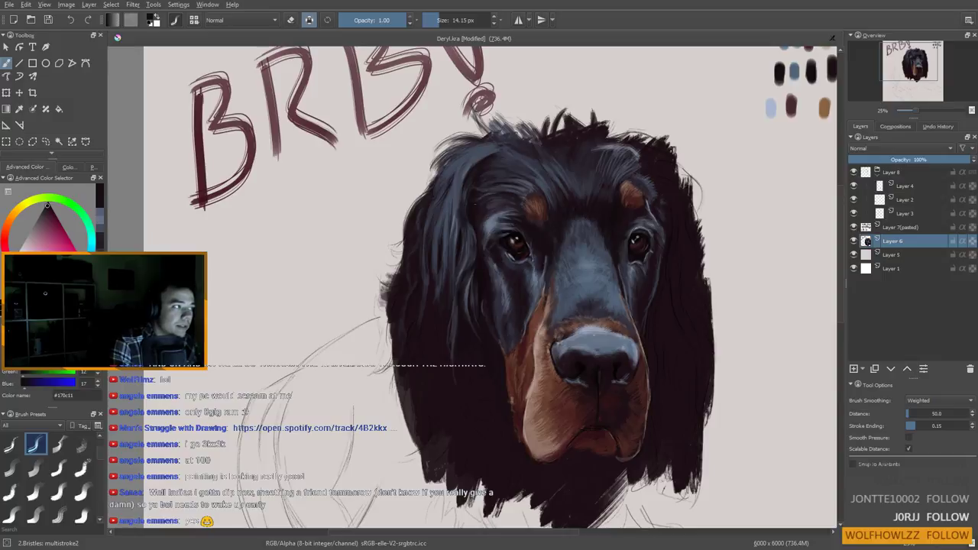
pyautogui.keyDown('ctrl'); pyautogui.click(489, 200); pyautogui.keyUp('ctrl')
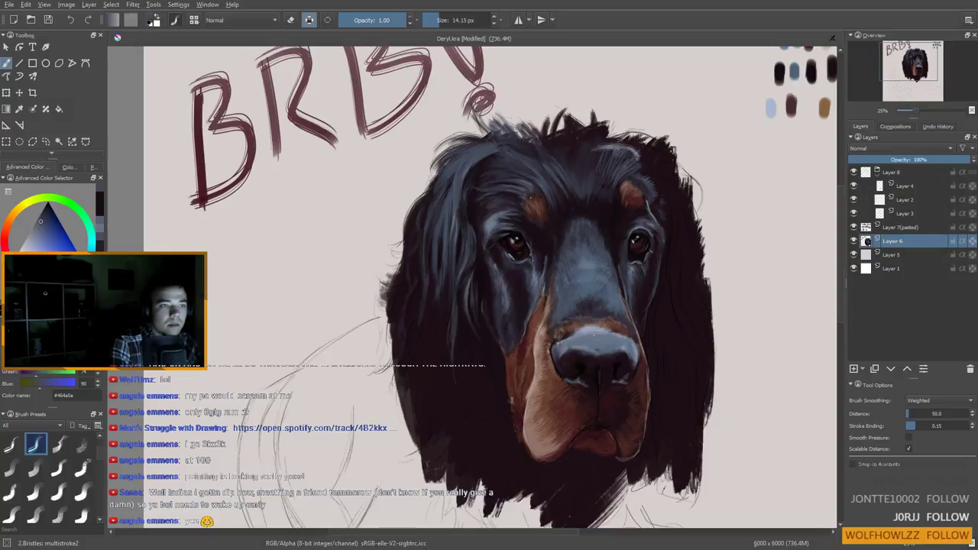
# Touch up the left tan brow spot with colours sampled from the spot and the muzzle, including #aa9084
pyautogui.keyDown('ctrl'); pyautogui.click(538, 198); pyautogui.keyUp('ctrl')
pyautogui.keyDown('ctrl'); pyautogui.click(540, 376); pyautogui.keyUp('ctrl')
pyautogui.keyDown('ctrl'); pyautogui.click(544, 372); pyautogui.keyUp('ctrl')
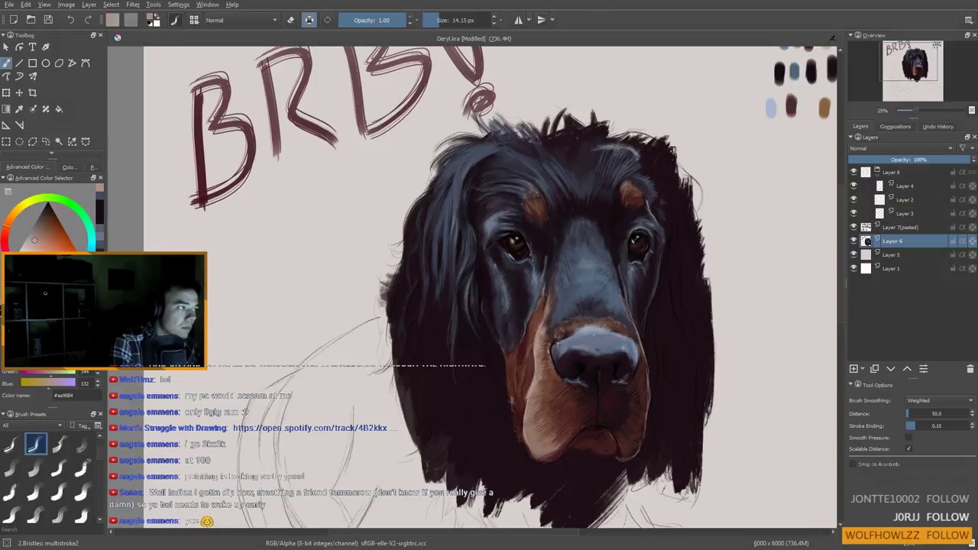
pyautogui.press('ctrl')
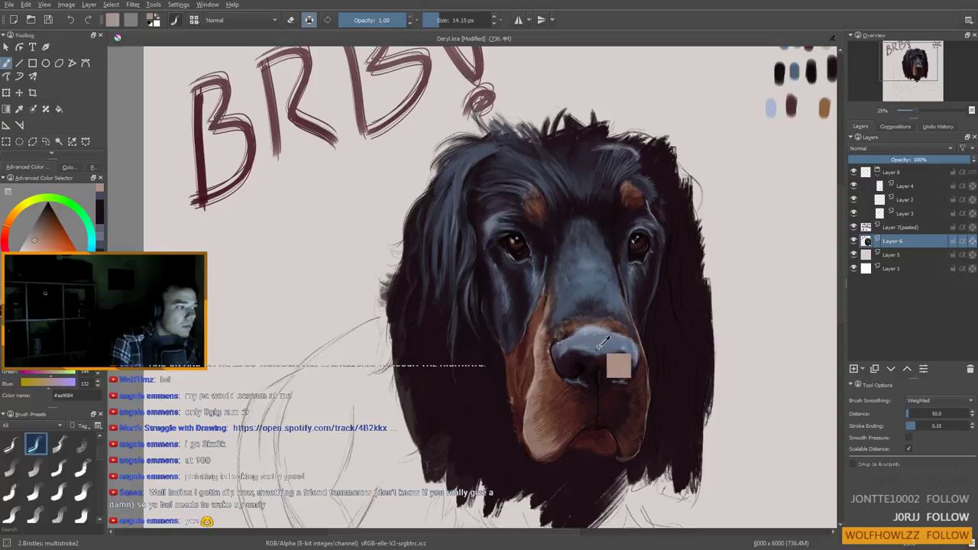
# Refine the highlights around the left brow and eye with the sampled nose highlight colour and #596173
pyautogui.keyDown('ctrl'); pyautogui.click(612, 333); pyautogui.keyUp('ctrl')
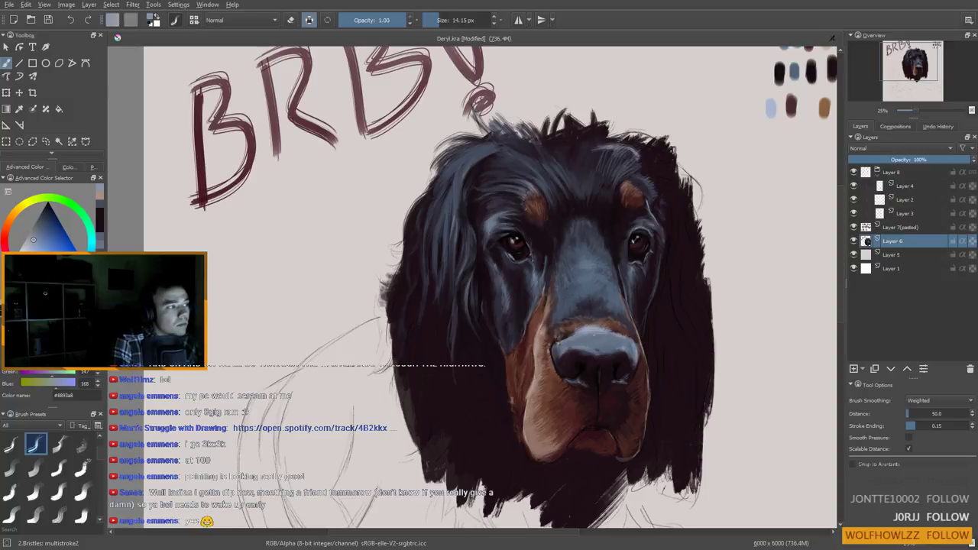
pyautogui.keyDown('ctrl'); pyautogui.click(526, 213); pyautogui.keyUp('ctrl')
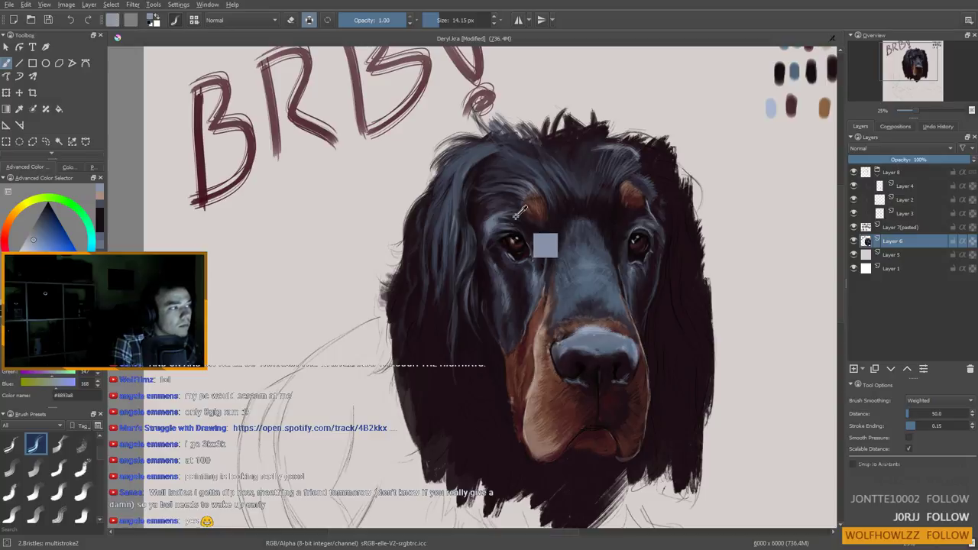
pyautogui.keyDown('ctrl'); pyautogui.click(535, 248); pyautogui.keyUp('ctrl')
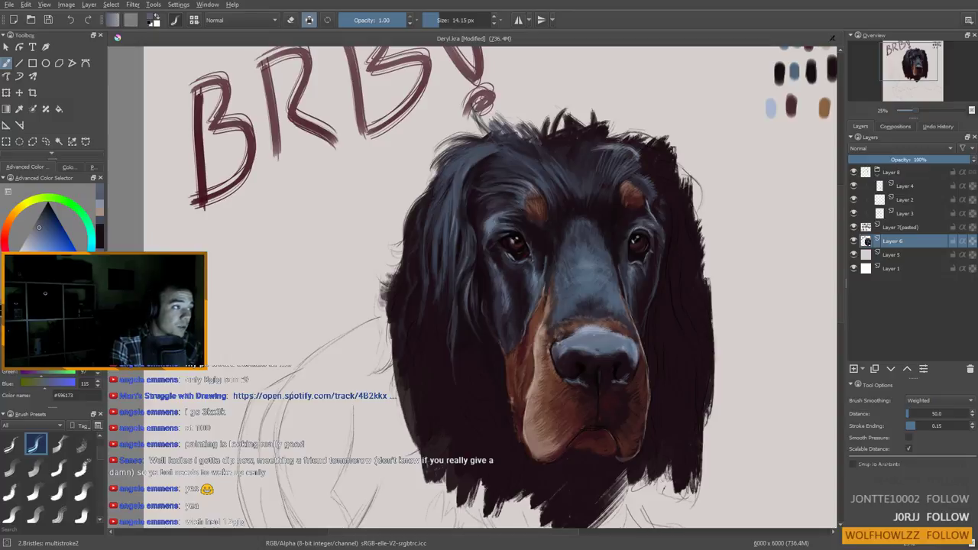
# Brighten the fur over the left eye with sampled #6d7a8e at 14.15 px
pyautogui.moveTo(425, 255); pyautogui.dragTo(389, 260)
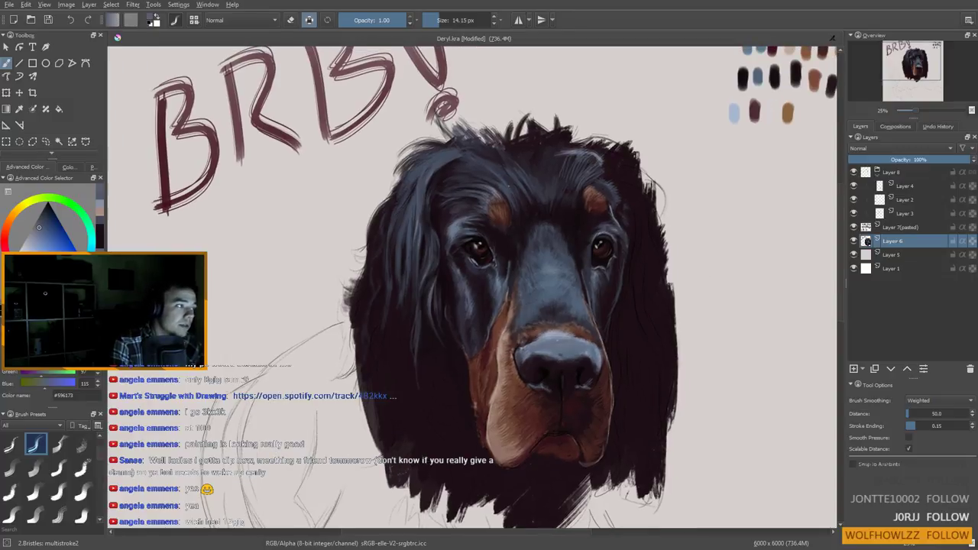
pyautogui.moveTo(550, 190); pyautogui.dragTo(512, 224)
pyautogui.keyDown('ctrl'); pyautogui.click(417, 260); pyautogui.keyUp('ctrl')
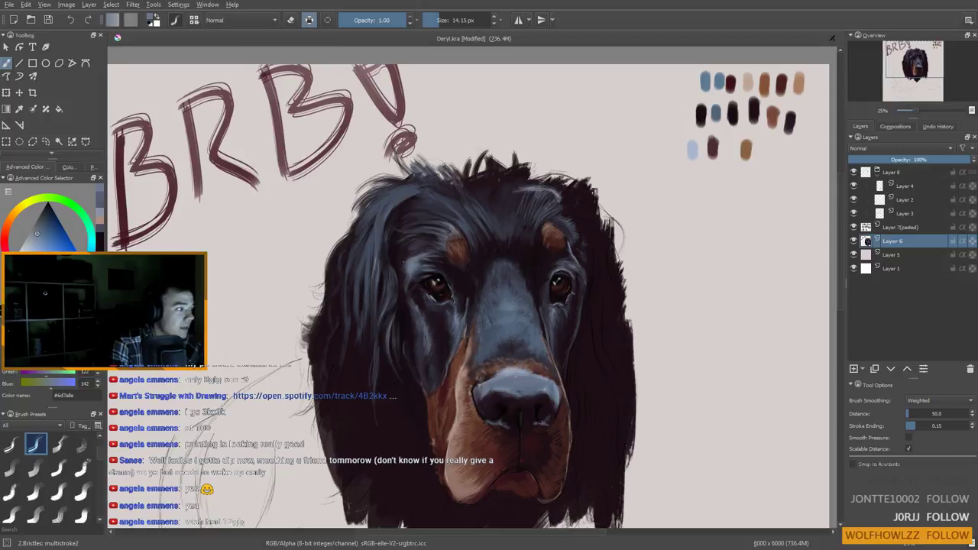
pyautogui.moveTo(408, 285); pyautogui.dragTo(409, 269)
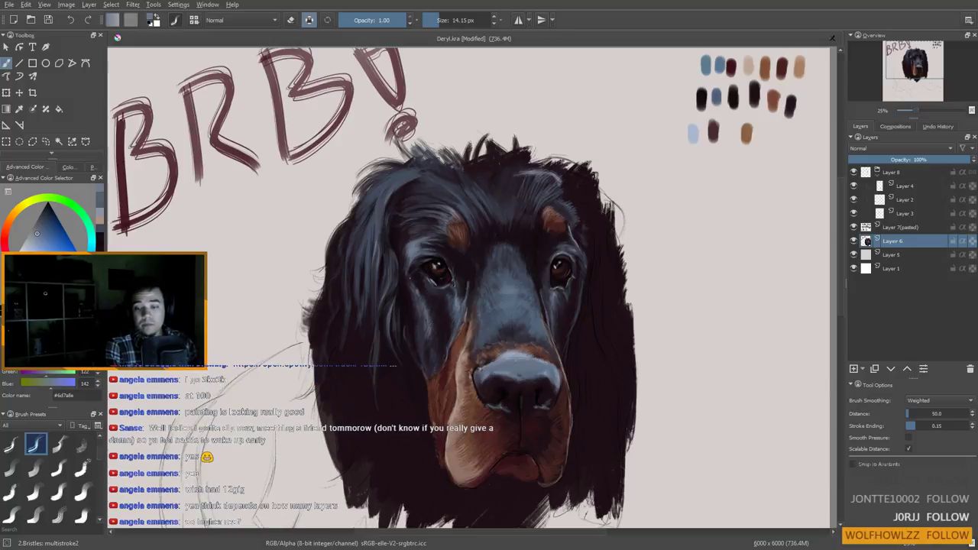
# Check the portrait in mirrored view and refine the brow highlight over the same eye with sampled #6e7b8f
pyautogui.press('m')
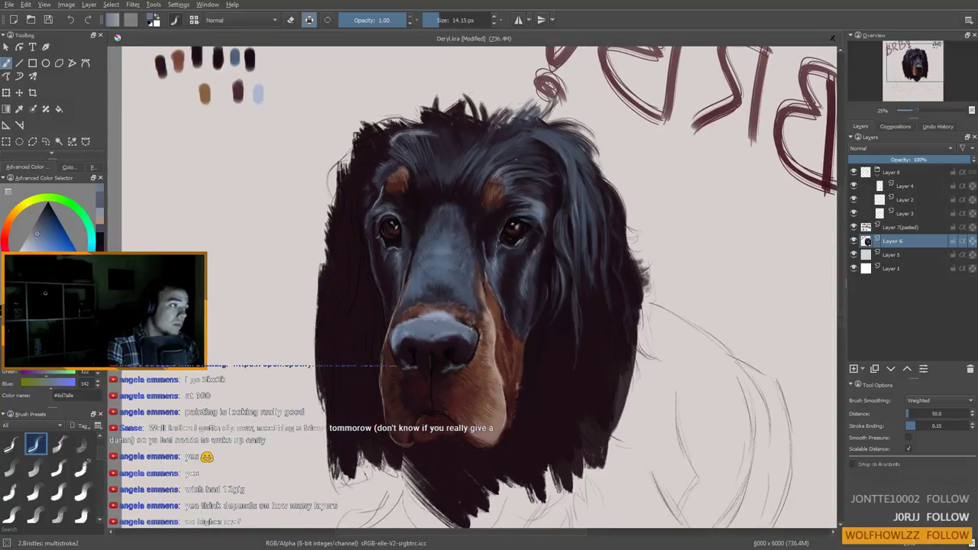
pyautogui.keyDown('ctrl'); pyautogui.click(537, 211); pyautogui.keyUp('ctrl')
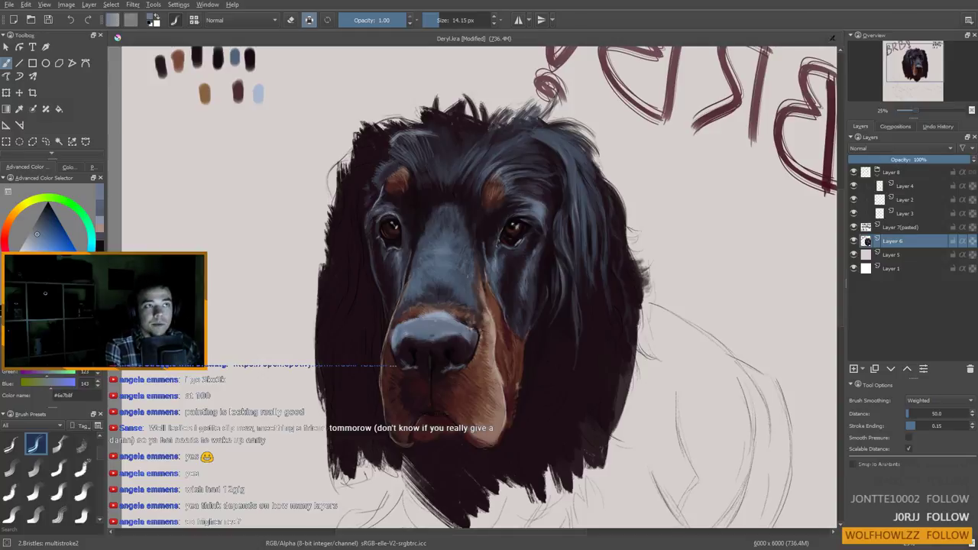
pyautogui.press('m')
pyautogui.moveTo(486, 271); pyautogui.dragTo(536, 327)
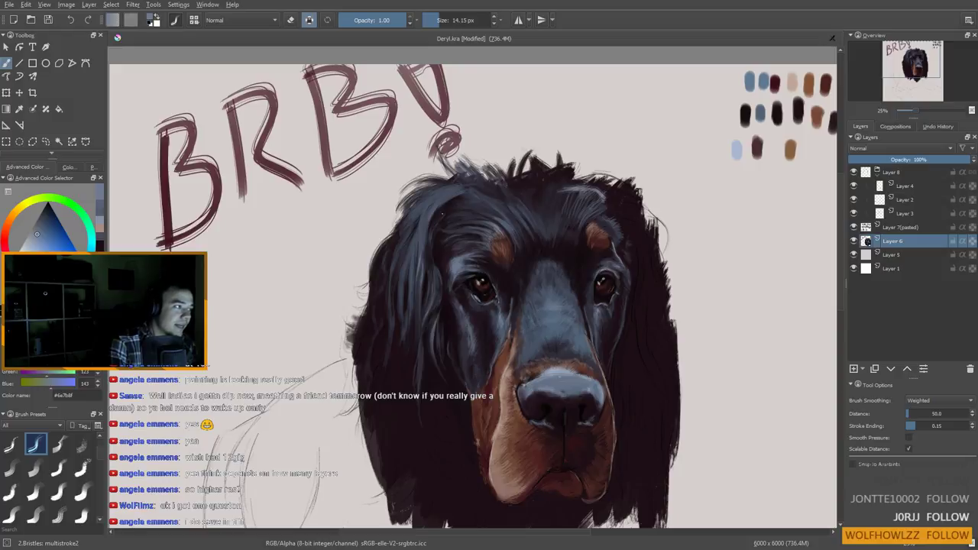
# Review the whole head and save the dog portrait document
pyautogui.moveTo(432, 294); pyautogui.dragTo(427, 266)
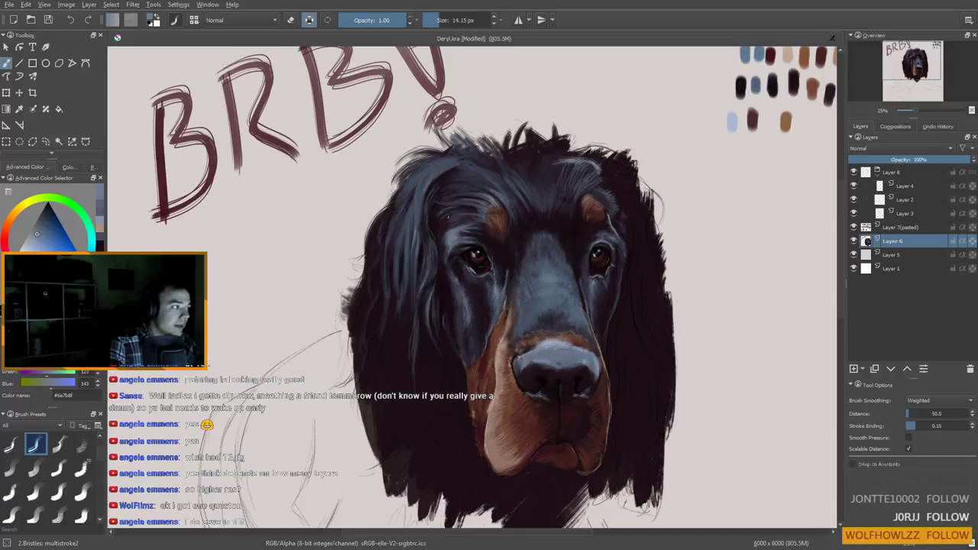
pyautogui.moveTo(538, 264)
pyautogui.mouseDown()
pyautogui.moveTo(527, 280)
pyautogui.moveTo(517, 240)
pyautogui.moveTo(497, 288)
pyautogui.mouseUp()
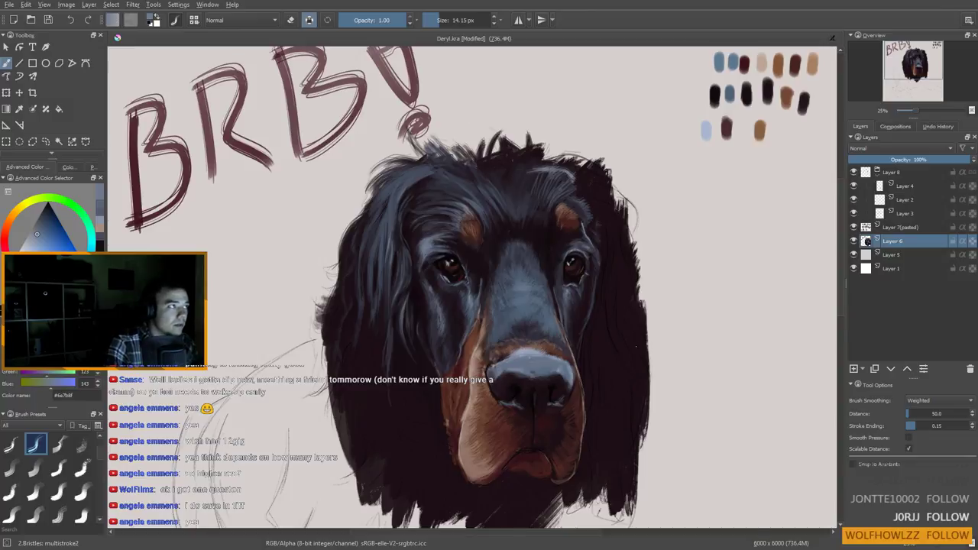
pyautogui.scroll(-2, 637, 346)
pyautogui.scroll(2, 628, 354)
pyautogui.moveTo(610, 360); pyautogui.dragTo(618, 295)
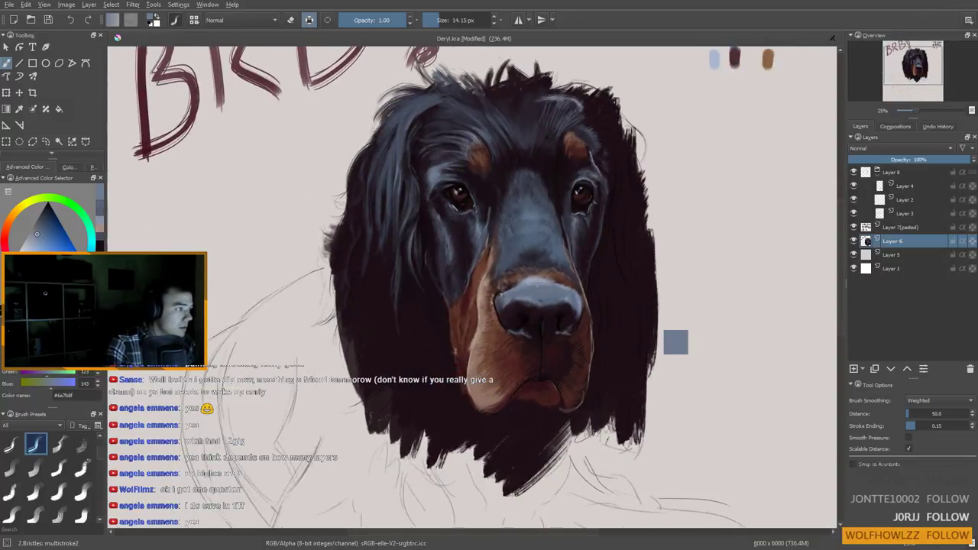
pyautogui.hotkey('ctrl', 's')
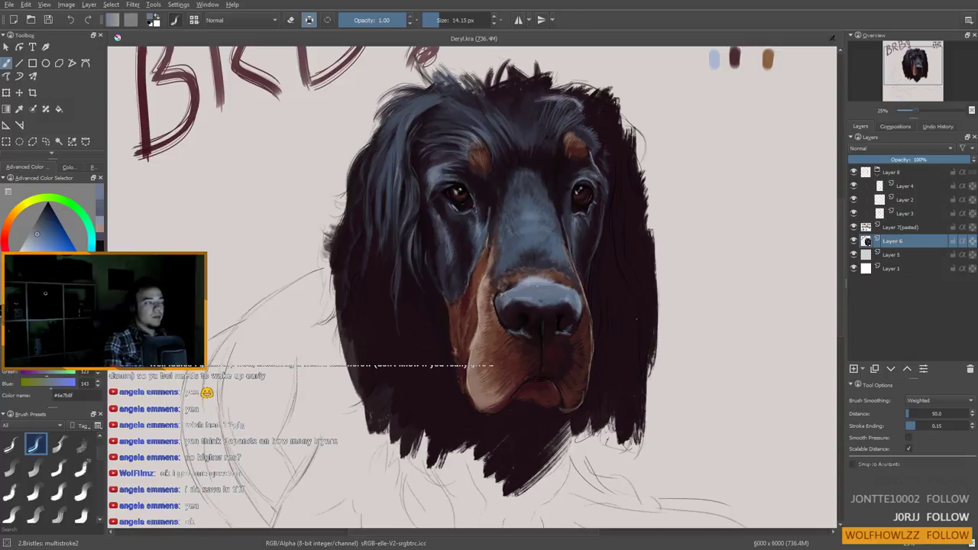
# Touch up the fur strands above the left brow with the 14.15 px bristle brush, sampling #1d1219 and #6c798d
pyautogui.press('/')
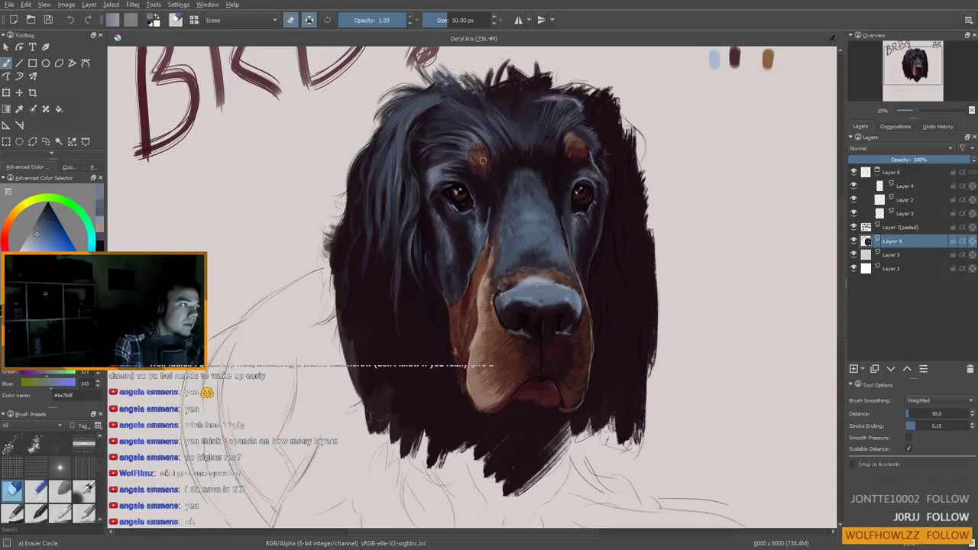
pyautogui.press('e')
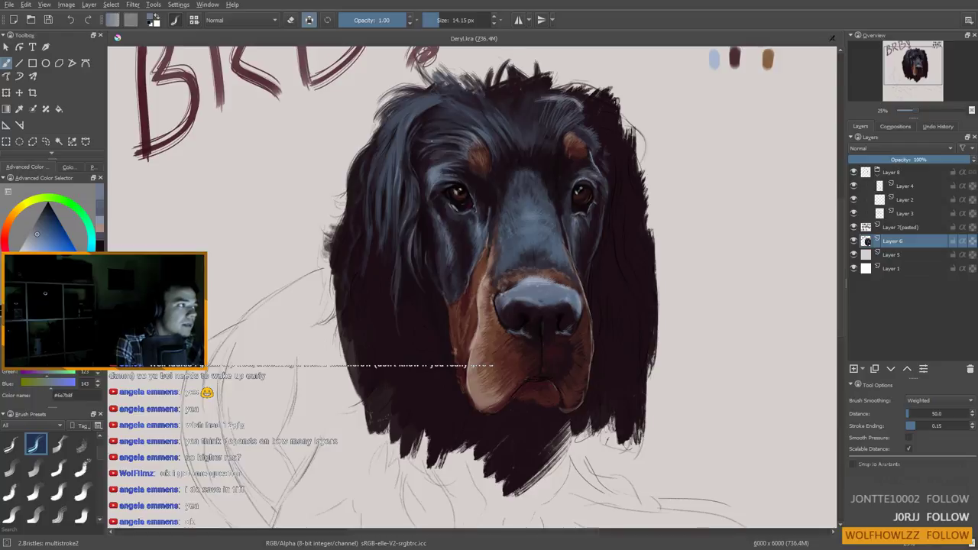
pyautogui.moveTo(451, 145); pyautogui.dragTo(457, 129)
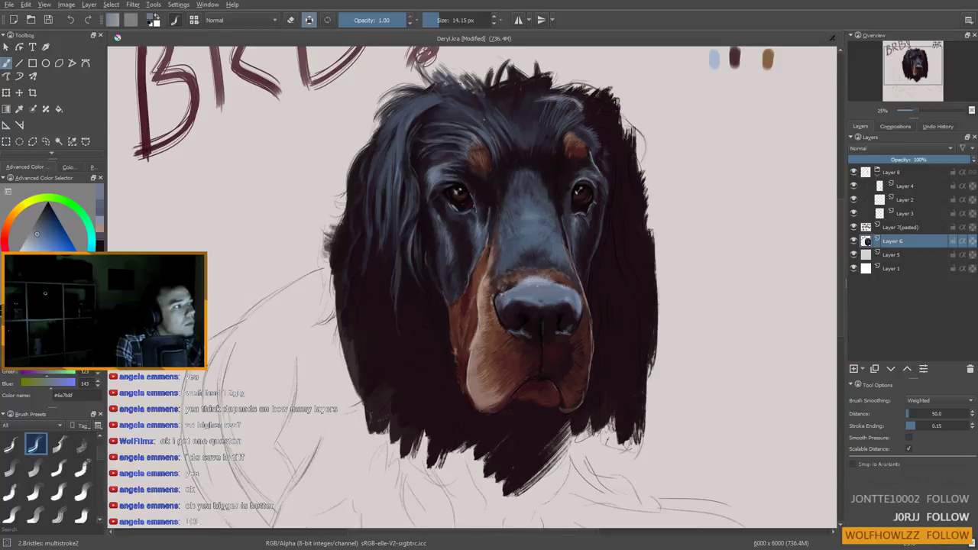
pyautogui.scroll(-2, 454, 251)
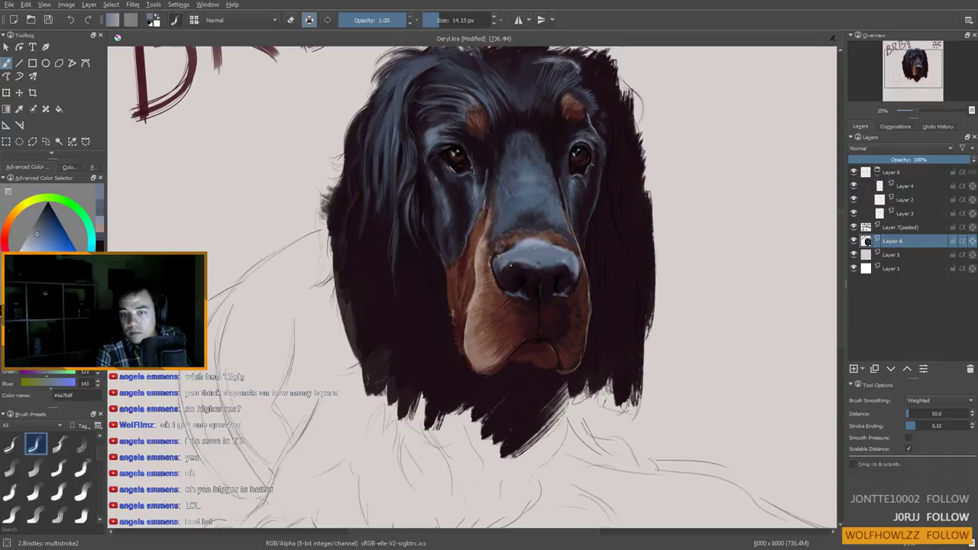
pyautogui.moveTo(476, 143); pyautogui.dragTo(484, 188)
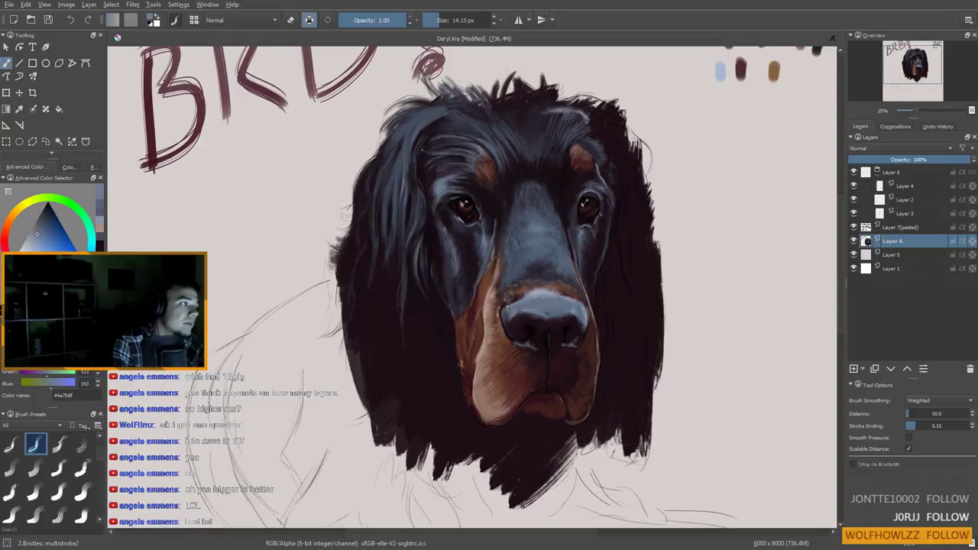
pyautogui.keyDown('ctrl'); pyautogui.click(442, 134); pyautogui.keyUp('ctrl')
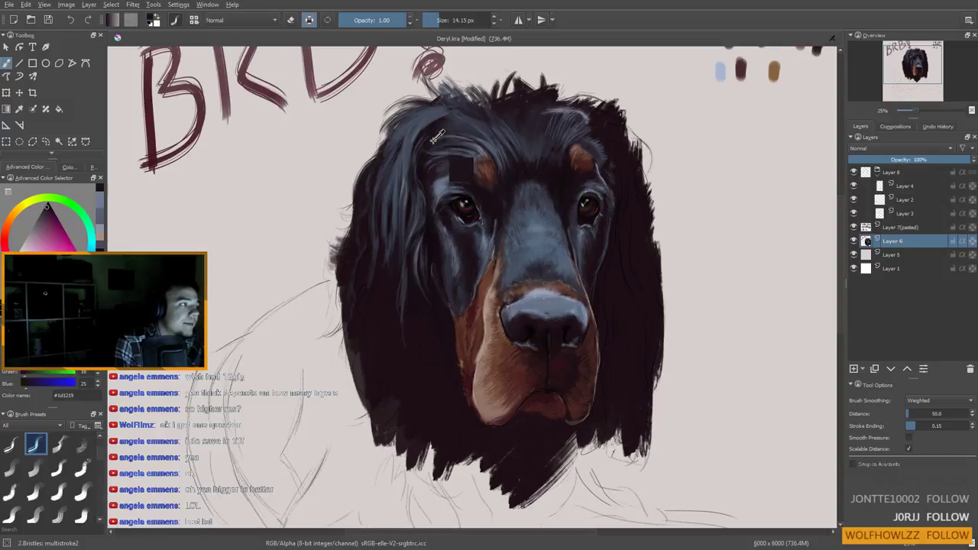
pyautogui.keyDown('ctrl'); pyautogui.click(454, 185); pyautogui.keyUp('ctrl')
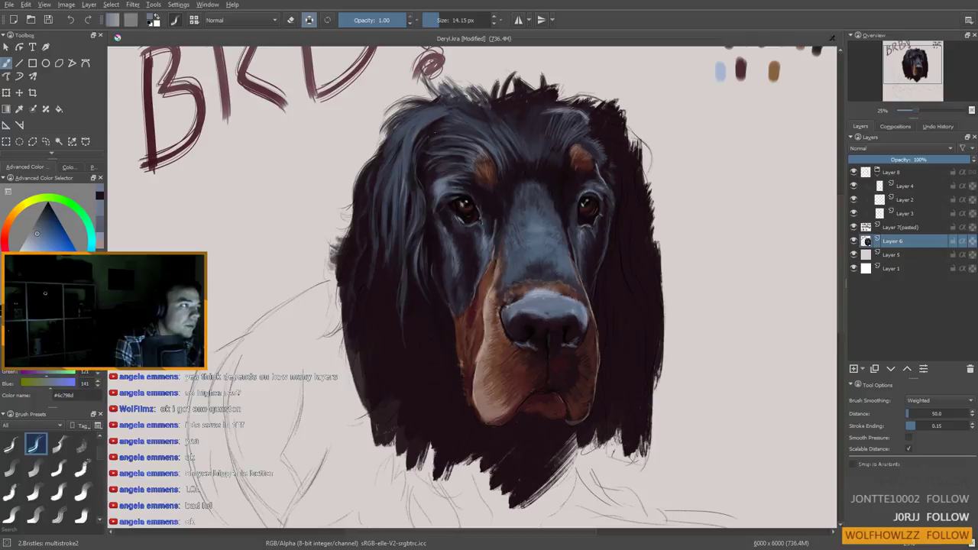
# Mirror the view and darken the gaps between the fur strands above the same brow with sampled #1d151c
pyautogui.moveTo(434, 228); pyautogui.dragTo(368, 250)
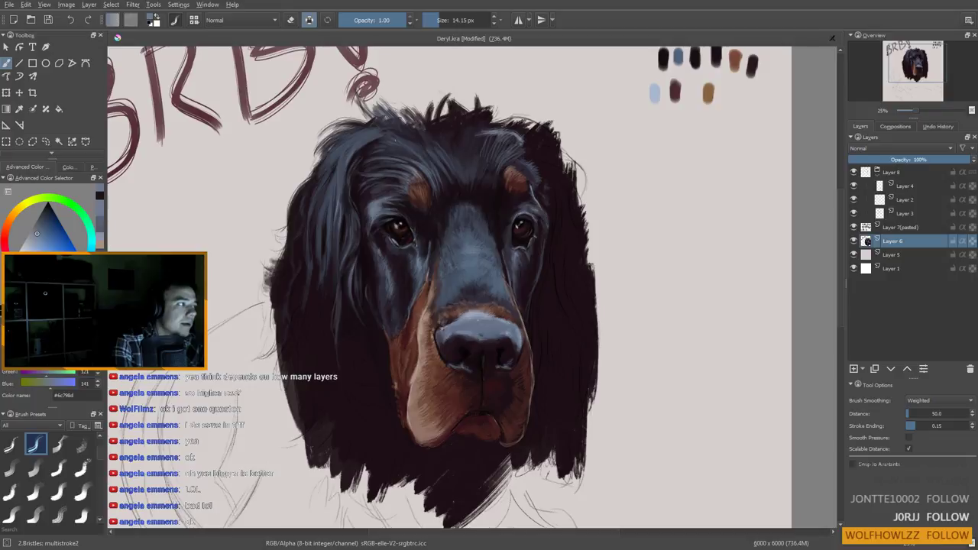
pyautogui.press('m')
pyautogui.moveTo(478, 279); pyautogui.dragTo(456, 266)
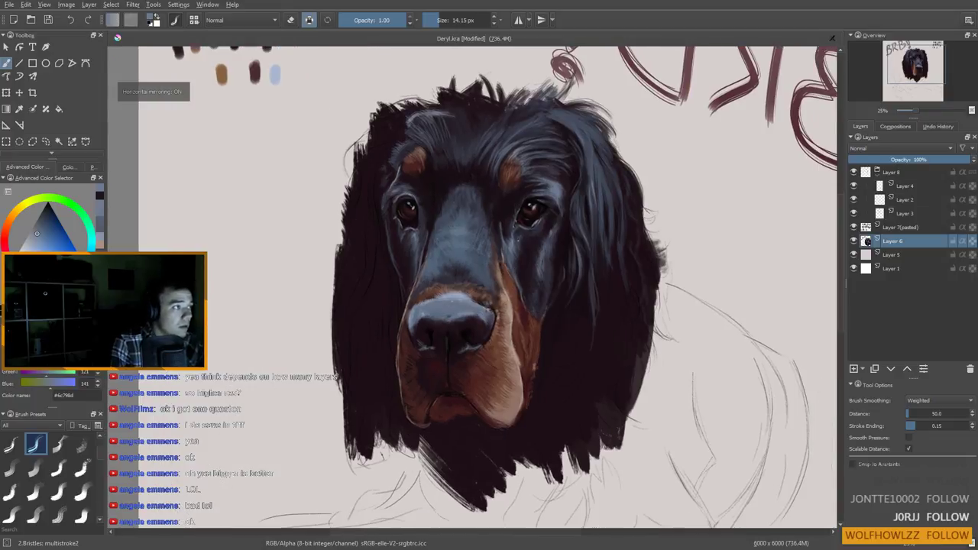
pyautogui.keyDown('ctrl'); pyautogui.click(555, 148); pyautogui.keyUp('ctrl')
pyautogui.keyDown('ctrl'); pyautogui.click(556, 147); pyautogui.keyUp('ctrl')
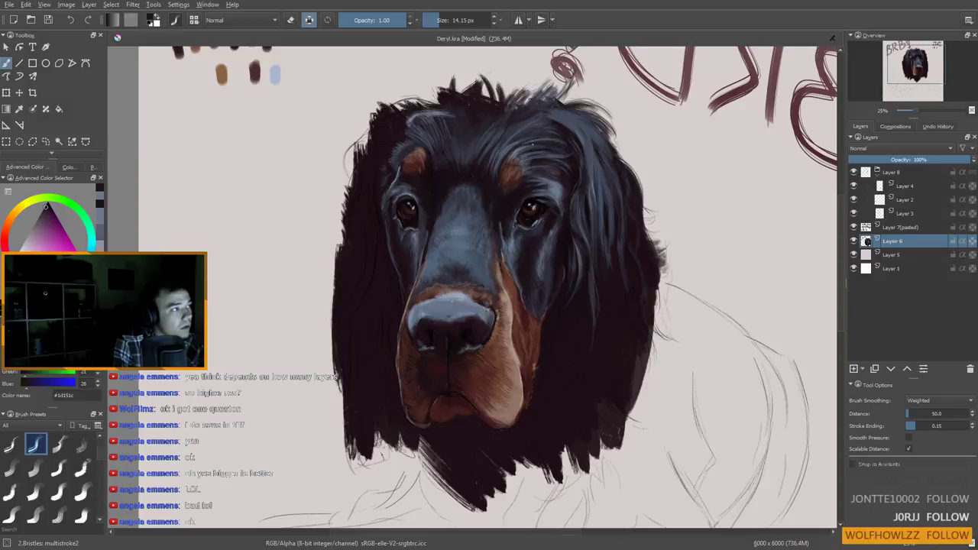
pyautogui.moveTo(518, 159); pyautogui.dragTo(506, 183)
pyautogui.keyDown('ctrl'); pyautogui.click(493, 171); pyautogui.keyUp('ctrl')
pyautogui.keyDown('ctrl'); pyautogui.click(474, 179); pyautogui.keyUp('ctrl')
pyautogui.moveTo(540, 139); pyautogui.dragTo(518, 163)
# Deepen the shadow between the nose bridge and the tan brow spot with sampled #1c1118 and #1a0f15
pyautogui.keyDown('ctrl'); pyautogui.click(488, 141); pyautogui.keyUp('ctrl')
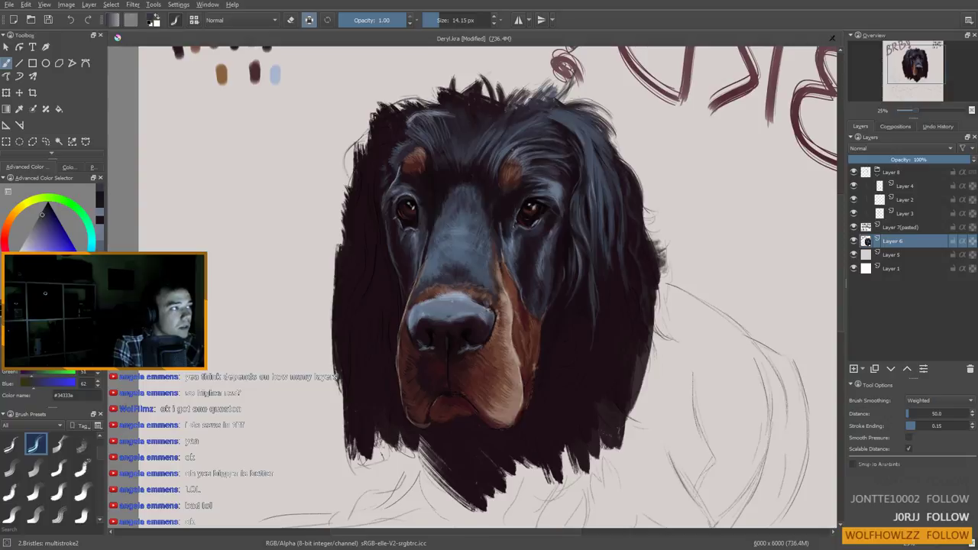
pyautogui.click(482, 187)
pyautogui.hotkey('ctrl', 'z')
pyautogui.keyDown('ctrl'); pyautogui.click(500, 174); pyautogui.keyUp('ctrl')
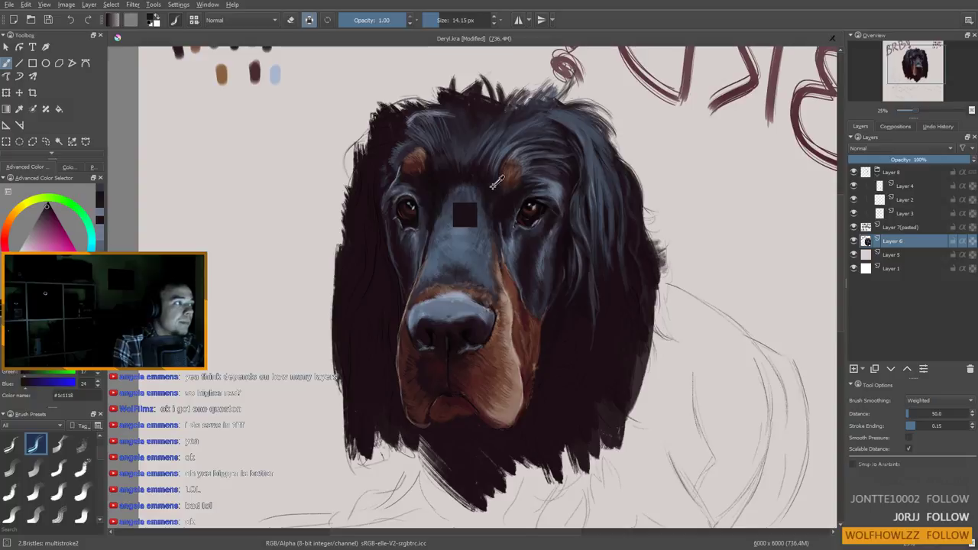
pyautogui.moveTo(501, 163); pyautogui.dragTo(498, 181)
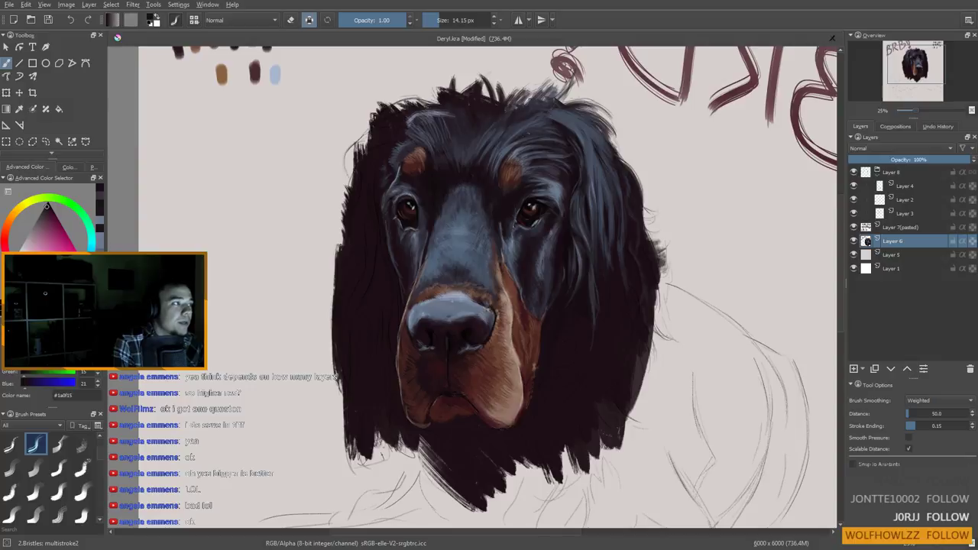
pyautogui.keyDown('ctrl'); pyautogui.click(497, 197); pyautogui.keyUp('ctrl')
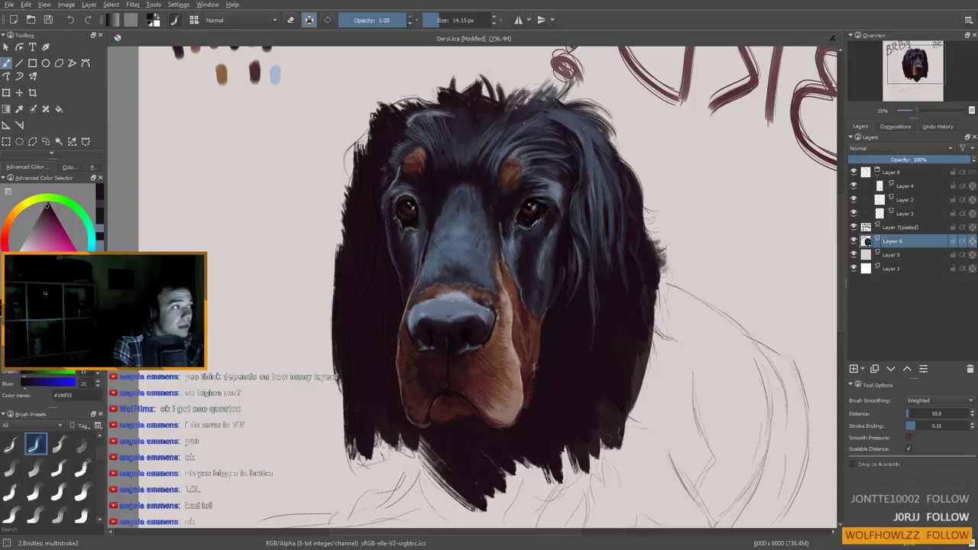
# Refine the forehead fur toward the ear with sampled #373947, #241923 and #1e171d, enlarging the brush to 30.19 px
pyautogui.keyDown('ctrl'); pyautogui.click(520, 127); pyautogui.keyUp('ctrl')
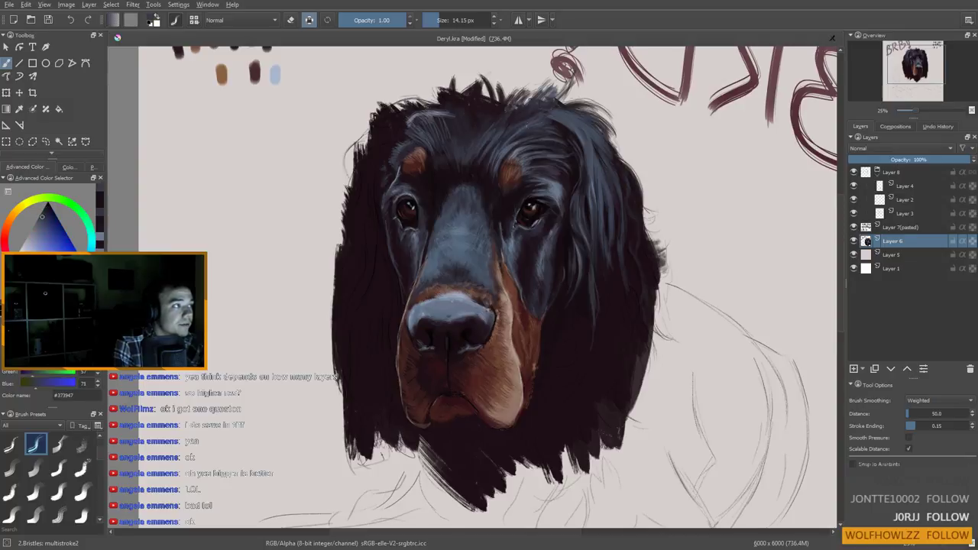
pyautogui.keyDown('ctrl'); pyautogui.click(525, 128); pyautogui.keyUp('ctrl')
pyautogui.moveTo(541, 126); pyautogui.dragTo(549, 126)
pyautogui.keyDown('ctrl'); pyautogui.click(551, 123); pyautogui.keyUp('ctrl')
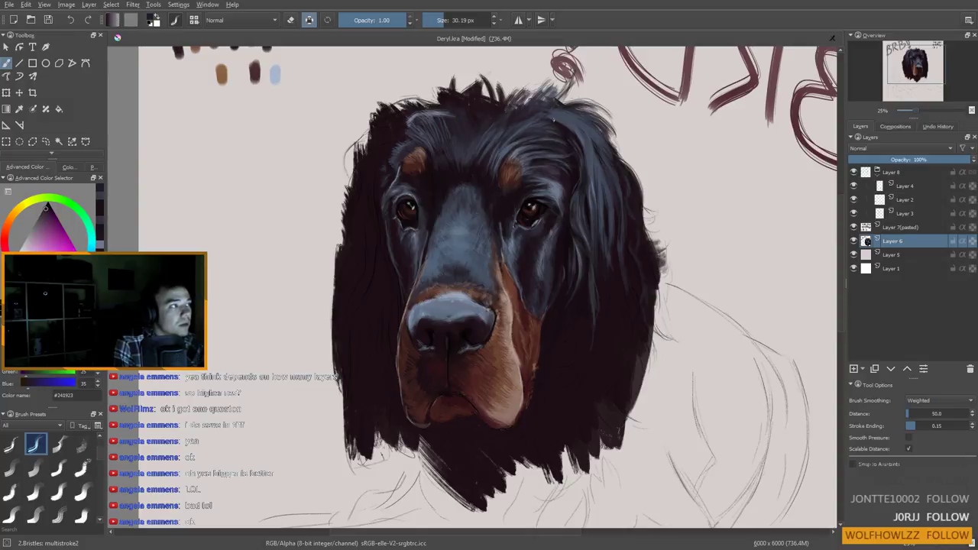
pyautogui.keyDown('ctrl'); pyautogui.click(540, 126); pyautogui.keyUp('ctrl')
pyautogui.keyDown('ctrl'); pyautogui.click(507, 134); pyautogui.keyUp('ctrl')
pyautogui.moveTo(527, 130); pyautogui.dragTo(558, 133)
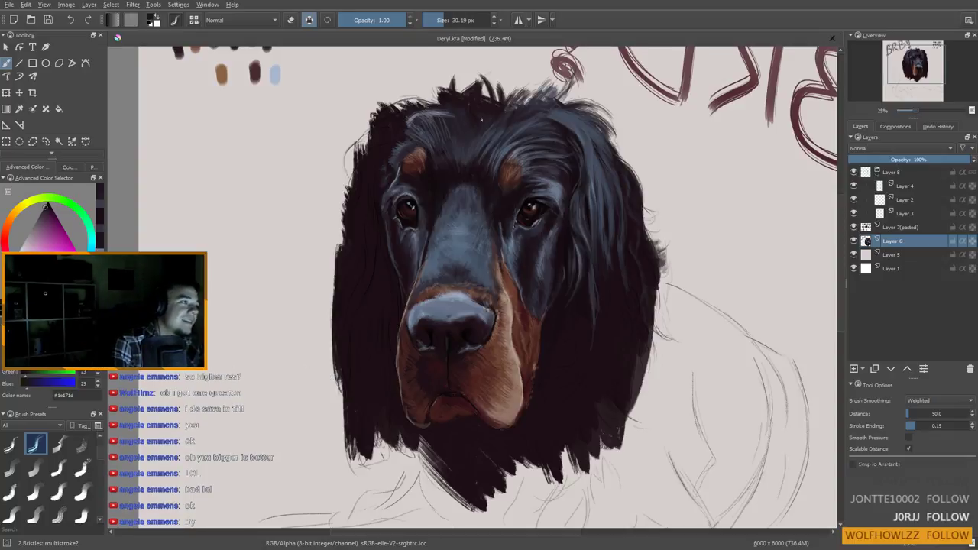
pyautogui.keyDown('ctrl'); pyautogui.click(468, 156); pyautogui.keyUp('ctrl')
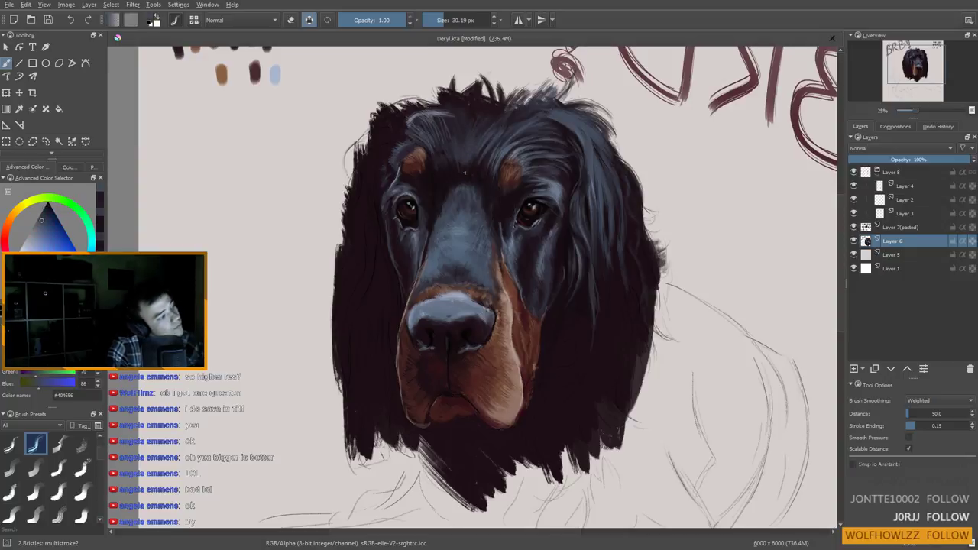
# Examine the fur detail around the nose and the tan edge of the muzzle at several magnifications
pyautogui.scroll(-4, 489, 184)
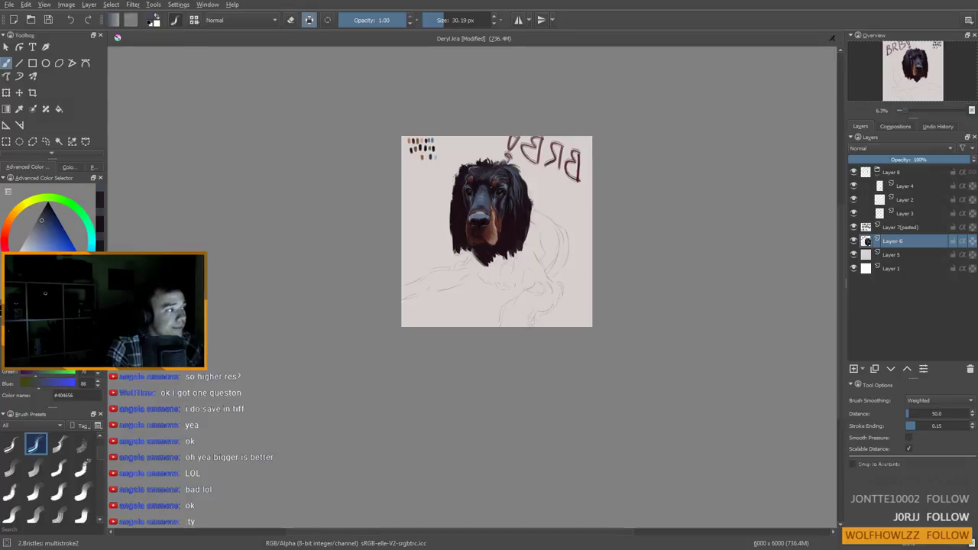
pyautogui.scroll(4, 489, 190)
pyautogui.moveTo(477, 251); pyautogui.dragTo(470, 136)
pyautogui.scroll(5, 488, 158)
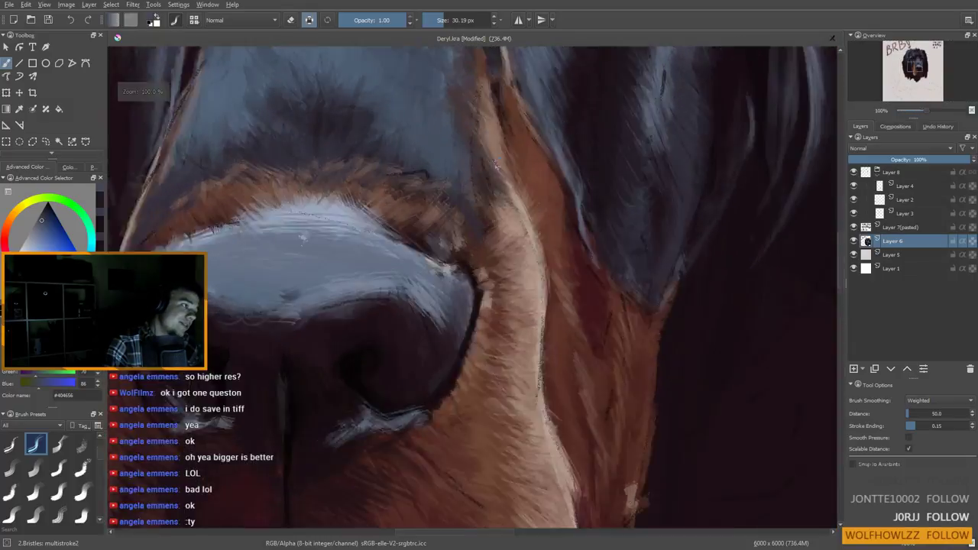
pyautogui.scroll(-3, 497, 163)
pyautogui.press('-')
pyautogui.press('-')
pyautogui.press('+')
pyautogui.press('+')
pyautogui.press('+')
pyautogui.press('+')
pyautogui.press('+')
pyautogui.press('-')
pyautogui.press('-')
pyautogui.press('-')
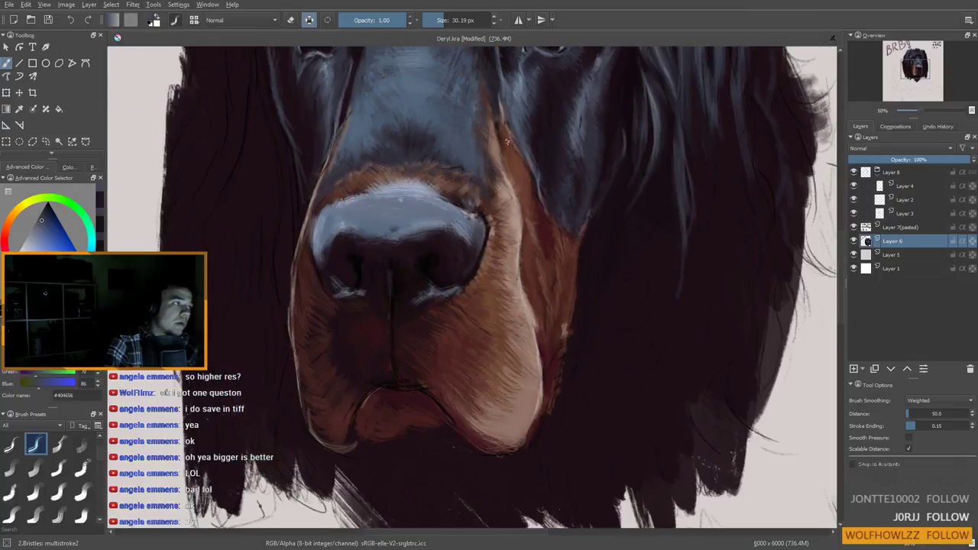
pyautogui.press('-')
pyautogui.press('-')
pyautogui.press('+')
pyautogui.press('+')
pyautogui.press('+')
pyautogui.press('+')
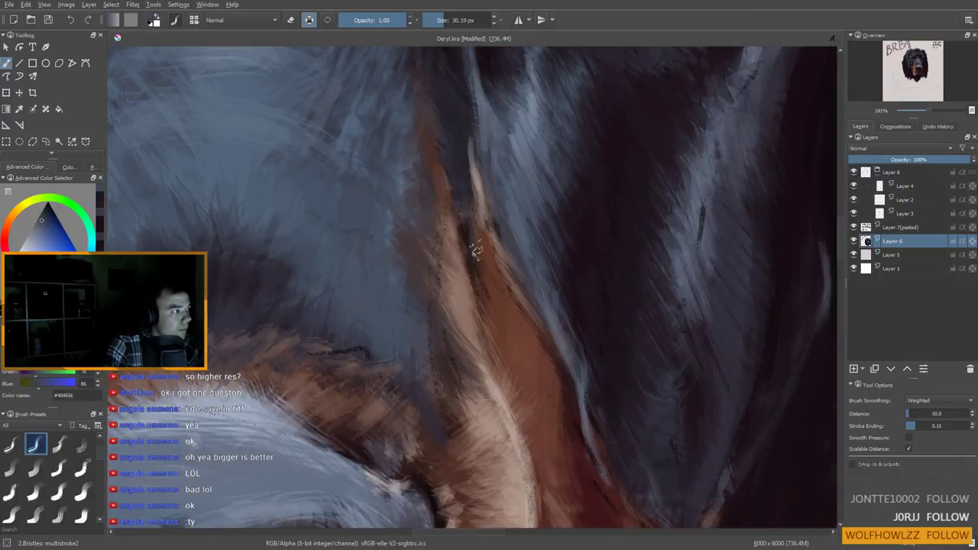
pyautogui.press('-')
pyautogui.press('-')
pyautogui.press('-')
pyautogui.press('-')
pyautogui.press('-')
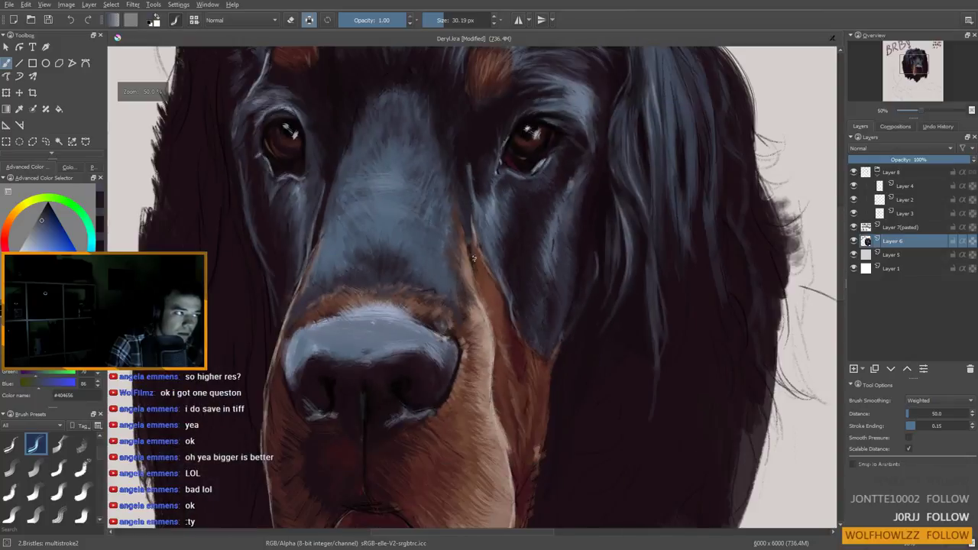
pyautogui.press('-')
pyautogui.press('+')
pyautogui.press('+')
pyautogui.press('+')
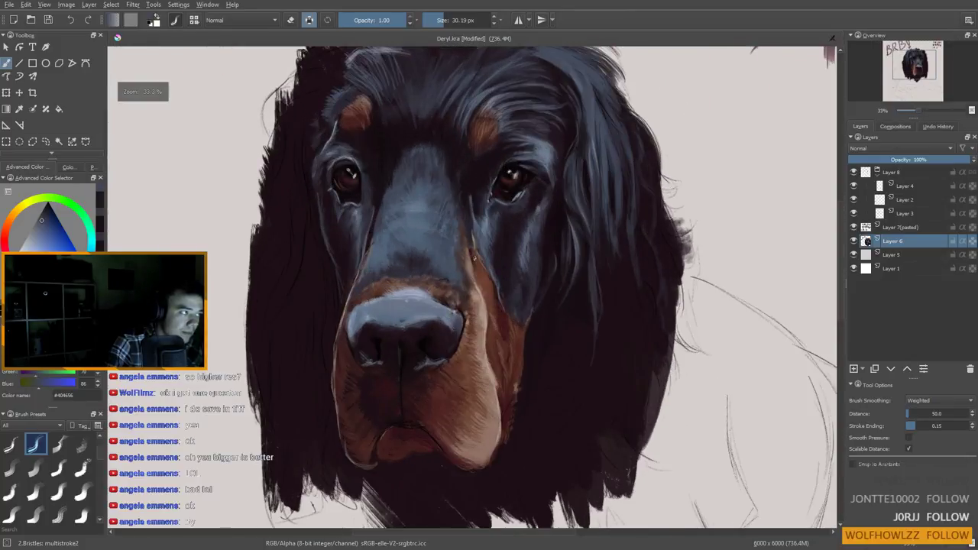
pyautogui.press('-')
pyautogui.press('-')
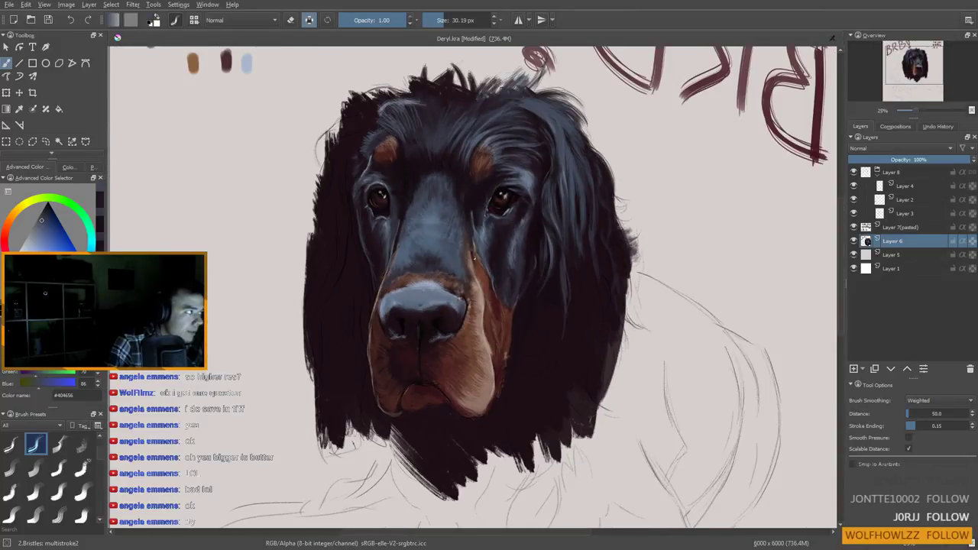
pyautogui.press('-')
pyautogui.press('+')
# Inspect the brushwork on the nose bridge up close and compare it with the whole mirrored head
pyautogui.moveTo(449, 282); pyautogui.dragTo(406, 282)
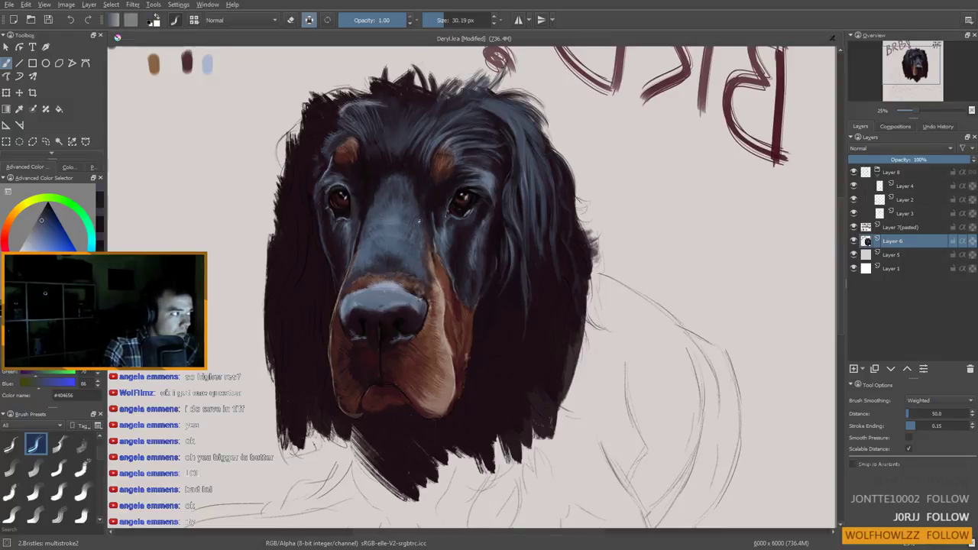
pyautogui.moveTo(421, 228); pyautogui.dragTo(402, 214)
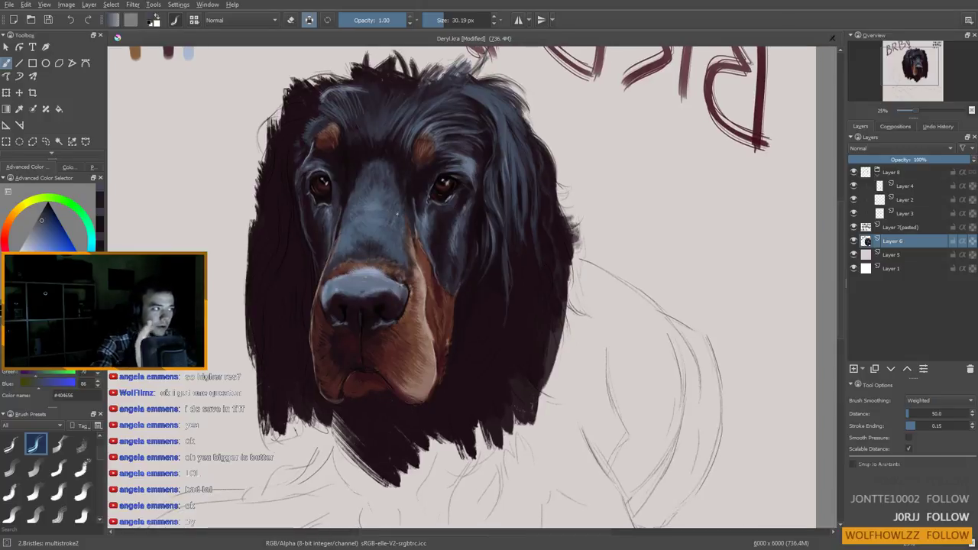
pyautogui.moveTo(399, 266)
pyautogui.mouseDown()
pyautogui.moveTo(385, 281)
pyautogui.moveTo(451, 292)
pyautogui.moveTo(509, 316)
pyautogui.moveTo(452, 415)
pyautogui.moveTo(406, 382)
pyautogui.moveTo(463, 298)
pyautogui.moveTo(451, 304)
pyautogui.mouseUp()
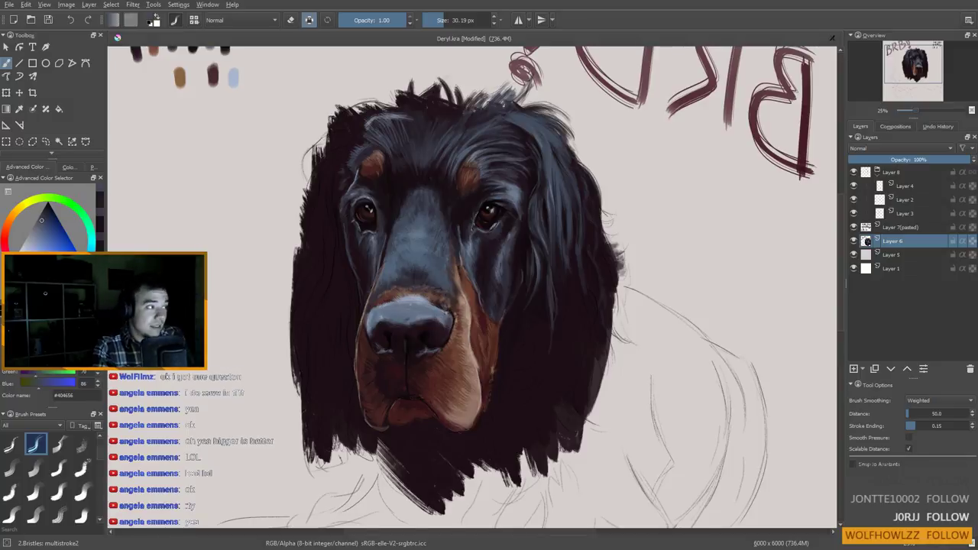
pyautogui.moveTo(515, 206)
pyautogui.mouseDown()
pyautogui.moveTo(461, 258)
pyautogui.moveTo(622, 280)
pyautogui.moveTo(520, 253)
pyautogui.moveTo(515, 223)
pyautogui.mouseUp()
pyautogui.scroll(-1, 534, 243)
pyautogui.moveTo(558, 270); pyautogui.dragTo(558, 230)
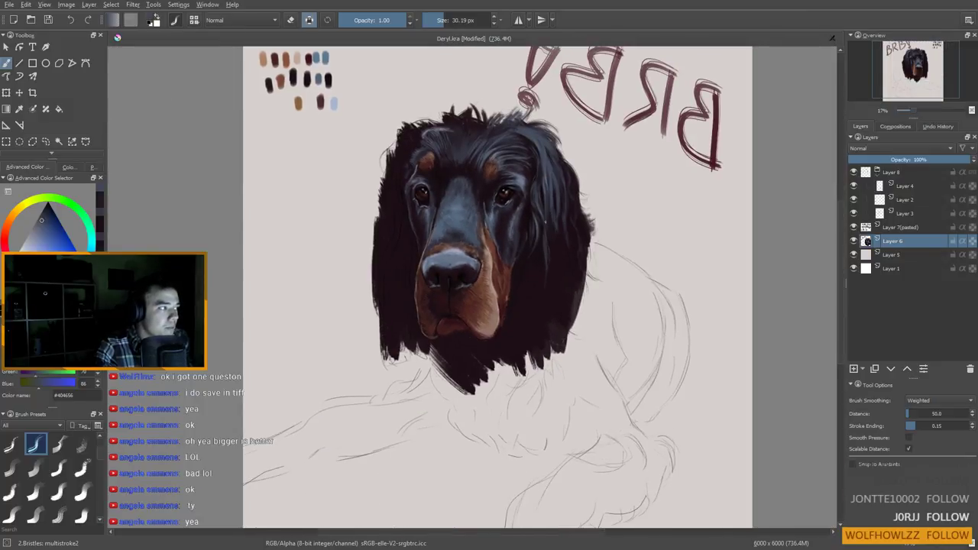
pyautogui.scroll(10, 481, 182)
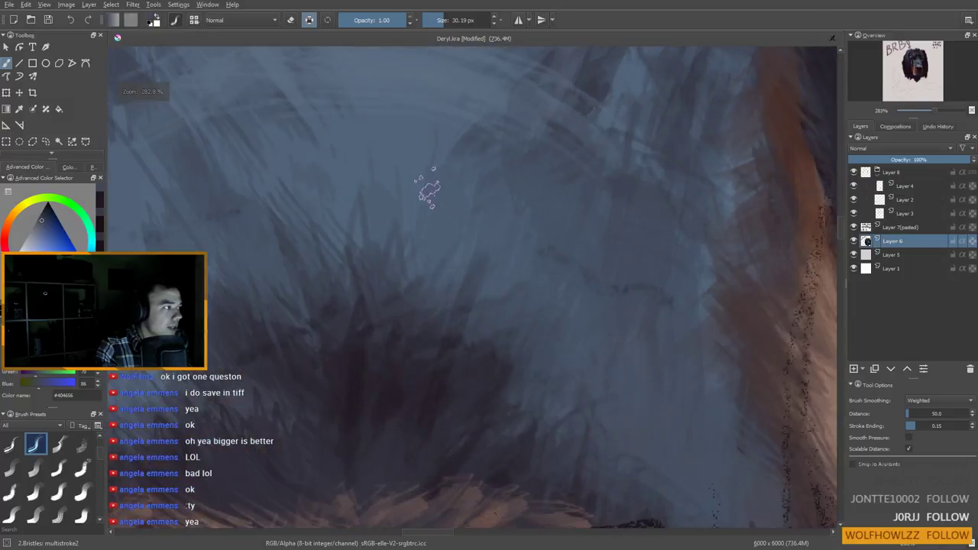
pyautogui.moveTo(484, 181); pyautogui.dragTo(332, 234)
pyautogui.moveTo(585, 212); pyautogui.dragTo(417, 216)
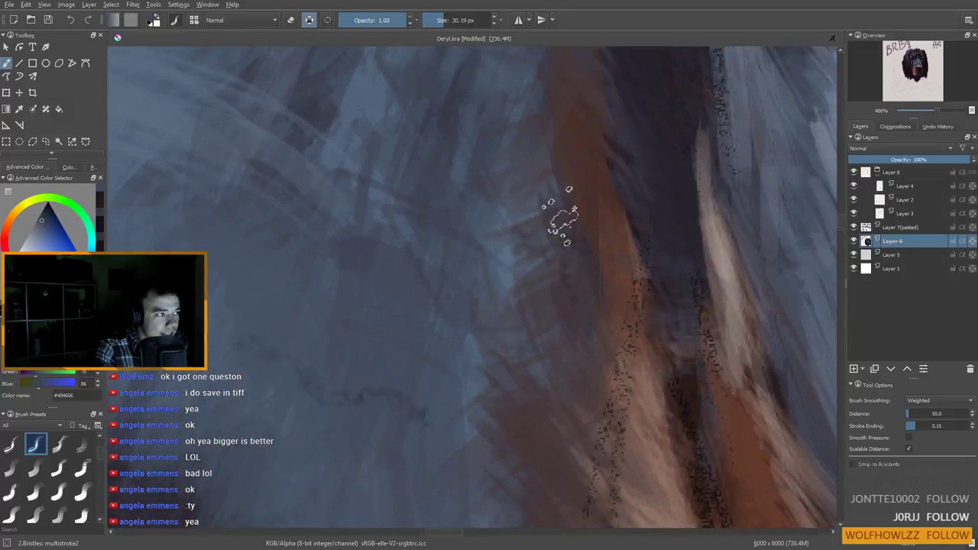
pyautogui.scroll(-1, 598, 237)
pyautogui.scroll(-4, 597, 237)
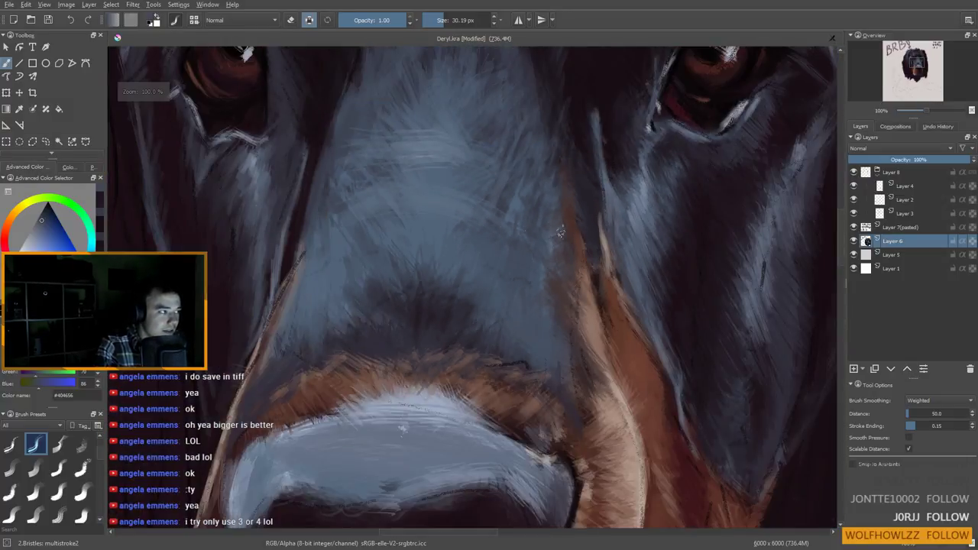
pyautogui.scroll(-4, 609, 239)
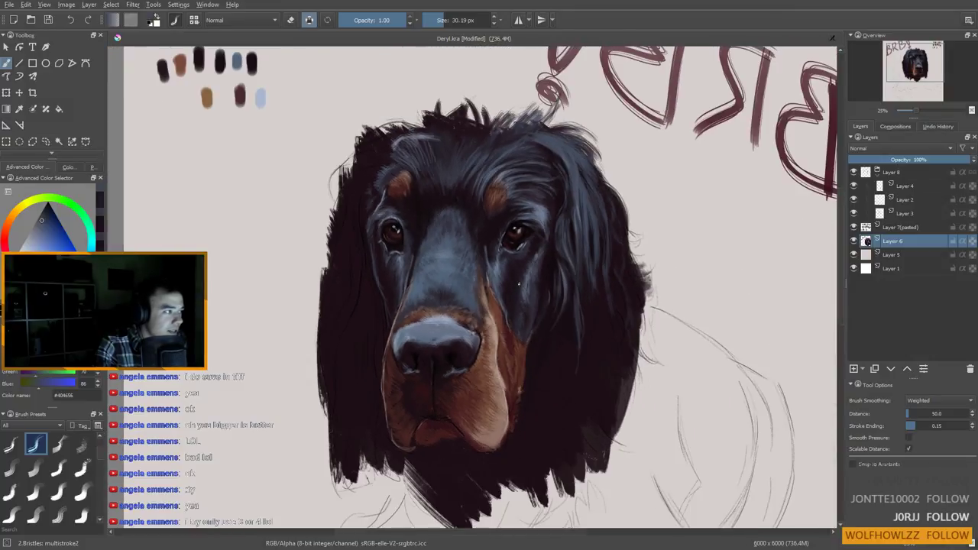
pyautogui.moveTo(506, 287); pyautogui.dragTo(502, 246)
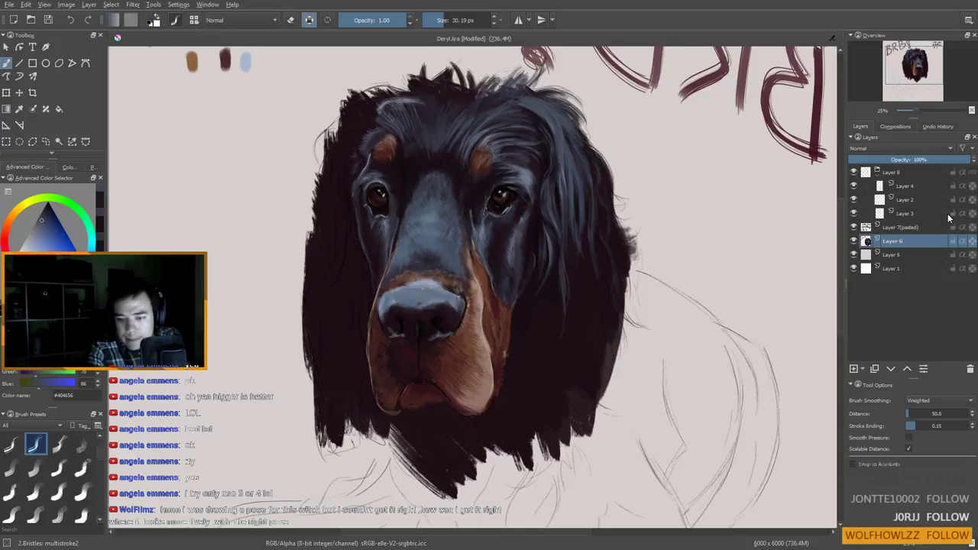
pyautogui.moveTo(949, 217)
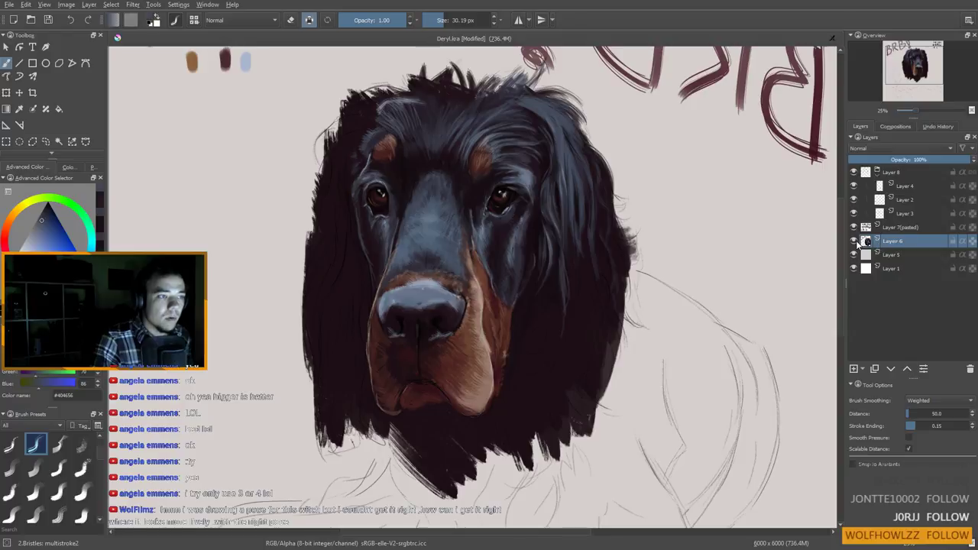
# Add a new paint layer directly above the dog's head layer and turn off the brush's preserve alpha option
pyautogui.click(854, 369)
pyautogui.scroll(-7, 651, 277)
pyautogui.scroll(6, 634, 283)
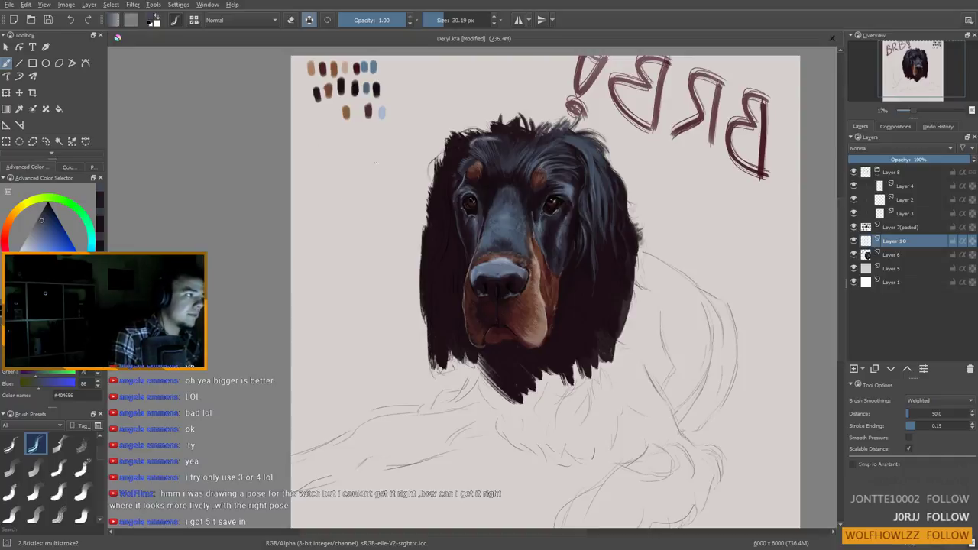
pyautogui.moveTo(389, 201); pyautogui.dragTo(411, 259)
pyautogui.scroll(1, 417, 255)
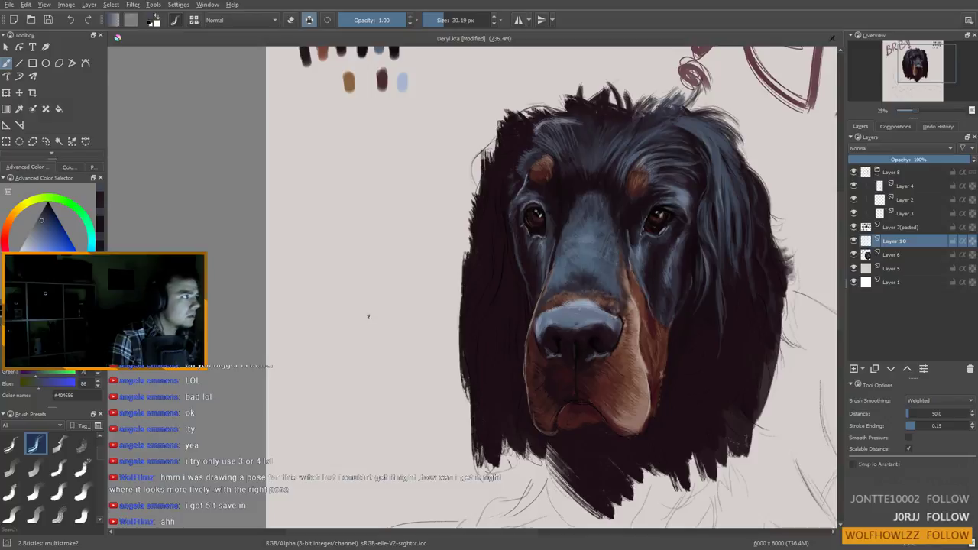
pyautogui.click(309, 19)
# Sketch an S-shaped line of action with a round head on top in the blank canvas area beside the dog
pyautogui.moveTo(326, 144); pyautogui.dragTo(344, 348)
pyautogui.hotkey('ctrl', 'z')
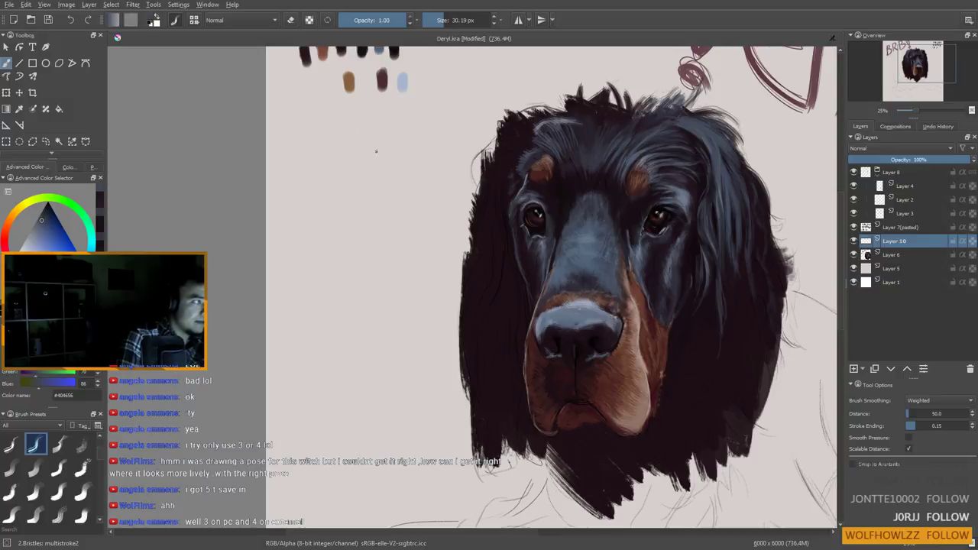
pyautogui.moveTo(359, 123)
pyautogui.mouseDown()
pyautogui.moveTo(336, 321)
pyautogui.moveTo(373, 354)
pyautogui.mouseUp()
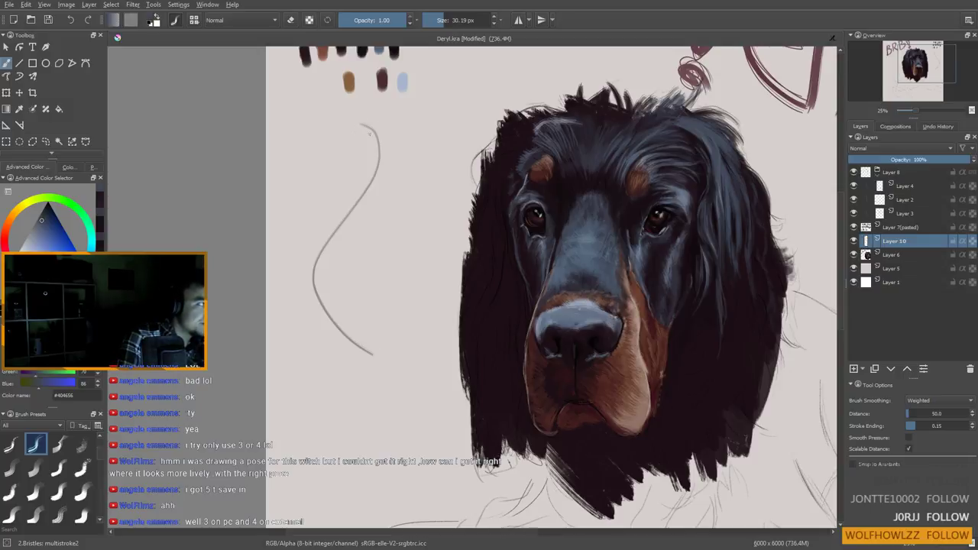
pyautogui.moveTo(363, 135)
pyautogui.mouseDown()
pyautogui.moveTo(375, 115)
pyautogui.moveTo(366, 130)
pyautogui.mouseUp()
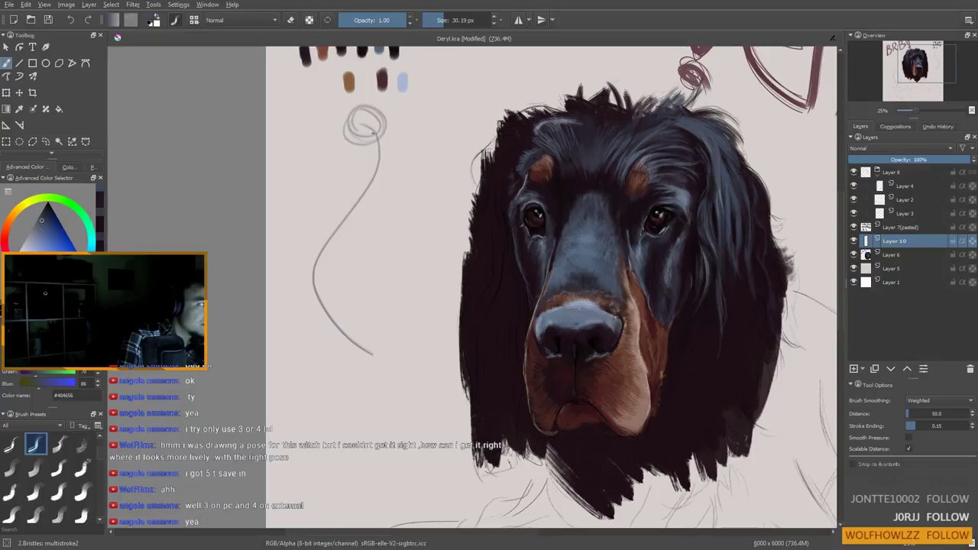
# Sketch the gesture figure's torso and arms around the line of action, one arm raised and the other reaching out behind
pyautogui.moveTo(345, 173)
pyautogui.mouseDown()
pyautogui.moveTo(396, 133)
pyautogui.moveTo(397, 121)
pyautogui.moveTo(394, 174)
pyautogui.mouseUp()
pyautogui.moveTo(399, 123); pyautogui.dragTo(389, 140)
pyautogui.moveTo(351, 168)
pyautogui.mouseDown()
pyautogui.moveTo(374, 164)
pyautogui.moveTo(349, 170)
pyautogui.moveTo(367, 155)
pyautogui.moveTo(355, 165)
pyautogui.moveTo(371, 184)
pyautogui.moveTo(348, 198)
pyautogui.moveTo(370, 172)
pyautogui.moveTo(369, 202)
pyautogui.moveTo(391, 139)
pyautogui.moveTo(397, 162)
pyautogui.mouseUp()
pyautogui.moveTo(393, 143)
pyautogui.mouseDown()
pyautogui.moveTo(391, 178)
pyautogui.moveTo(390, 152)
pyautogui.moveTo(343, 230)
pyautogui.moveTo(391, 171)
pyautogui.mouseUp()
pyautogui.moveTo(399, 131)
pyautogui.mouseDown()
pyautogui.moveTo(425, 184)
pyautogui.moveTo(439, 176)
pyautogui.moveTo(422, 188)
pyautogui.moveTo(470, 124)
pyautogui.moveTo(432, 163)
pyautogui.mouseUp()
pyautogui.moveTo(461, 122); pyautogui.dragTo(484, 97)
pyautogui.moveTo(349, 168)
pyautogui.mouseDown()
pyautogui.moveTo(321, 227)
pyautogui.moveTo(325, 220)
pyautogui.moveTo(276, 257)
pyautogui.mouseUp()
pyautogui.hotkey('ctrl', 'z')
pyautogui.hotkey('ctrl', 'z')
pyautogui.hotkey('ctrl', 'z')
pyautogui.hotkey('ctrl', 'z')
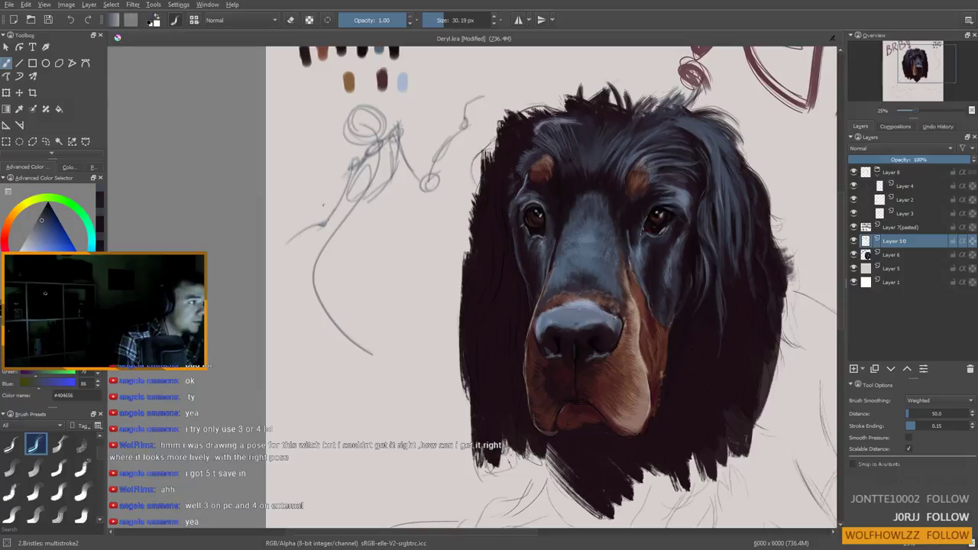
# Block in the gesture figure's pelvis and its two legs, one bent at the knee and one stretched out diagonally
pyautogui.moveTo(352, 166)
pyautogui.mouseDown()
pyautogui.moveTo(333, 214)
pyautogui.moveTo(301, 220)
pyautogui.moveTo(338, 225)
pyautogui.moveTo(327, 237)
pyautogui.moveTo(345, 226)
pyautogui.moveTo(353, 233)
pyautogui.moveTo(309, 260)
pyautogui.moveTo(319, 298)
pyautogui.moveTo(366, 343)
pyautogui.moveTo(356, 354)
pyautogui.mouseUp()
pyautogui.moveTo(356, 230)
pyautogui.mouseDown()
pyautogui.moveTo(437, 317)
pyautogui.moveTo(458, 358)
pyautogui.mouseUp()
pyautogui.moveTo(394, 275); pyautogui.dragTo(483, 394)
pyautogui.moveTo(364, 337); pyautogui.dragTo(372, 352)
pyautogui.moveTo(414, 130)
pyautogui.mouseDown()
pyautogui.moveTo(374, 157)
pyautogui.moveTo(313, 146)
pyautogui.moveTo(335, 144)
pyautogui.mouseUp()
pyautogui.moveTo(380, 184); pyautogui.dragTo(364, 155)
pyautogui.moveTo(338, 193)
pyautogui.mouseDown()
pyautogui.moveTo(350, 265)
pyautogui.moveTo(362, 253)
pyautogui.mouseUp()
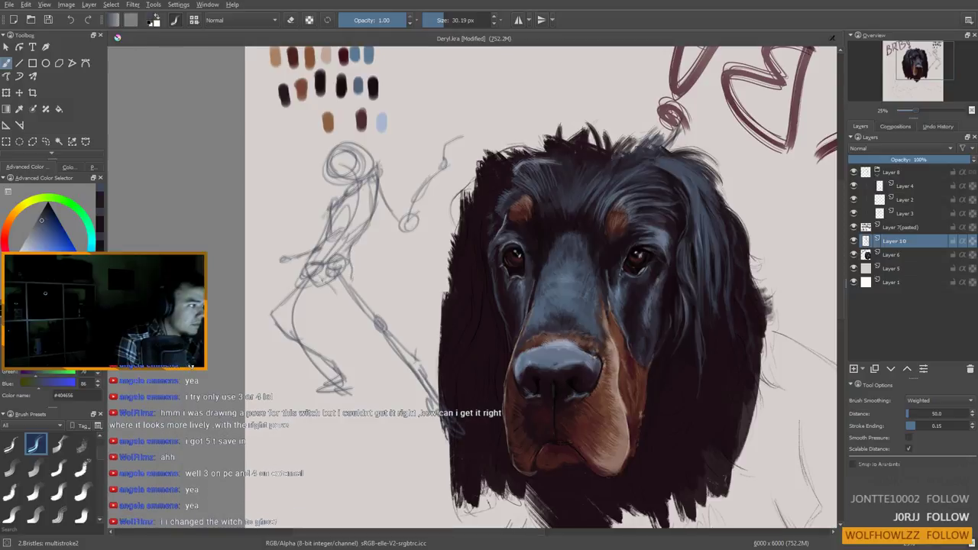
# Build up the thighs and calves of the dynamic figure with contour strokes along both legs
pyautogui.moveTo(328, 284); pyautogui.dragTo(369, 320)
pyautogui.moveTo(348, 262); pyautogui.dragTo(387, 330)
pyautogui.moveTo(344, 308); pyautogui.dragTo(421, 396)
pyautogui.hotkey('ctrl', 'z')
pyautogui.moveTo(380, 335); pyautogui.dragTo(422, 392)
pyautogui.moveTo(381, 312)
pyautogui.mouseDown()
pyautogui.moveTo(429, 390)
pyautogui.moveTo(430, 410)
pyautogui.mouseUp()
pyautogui.moveTo(304, 266)
pyautogui.mouseDown()
pyautogui.moveTo(263, 322)
pyautogui.moveTo(344, 376)
pyautogui.mouseUp()
pyautogui.moveTo(310, 284)
pyautogui.mouseDown()
pyautogui.moveTo(306, 308)
pyautogui.moveTo(282, 327)
pyautogui.moveTo(291, 328)
pyautogui.moveTo(291, 318)
pyautogui.moveTo(345, 384)
pyautogui.moveTo(321, 403)
pyautogui.moveTo(347, 394)
pyautogui.moveTo(402, 332)
pyautogui.moveTo(394, 306)
pyautogui.mouseUp()
pyautogui.press('-')
pyautogui.press('-')
pyautogui.scroll(1, 402, 378)
pyautogui.scroll(-3, 402, 334)
pyautogui.scroll(3, 393, 308)
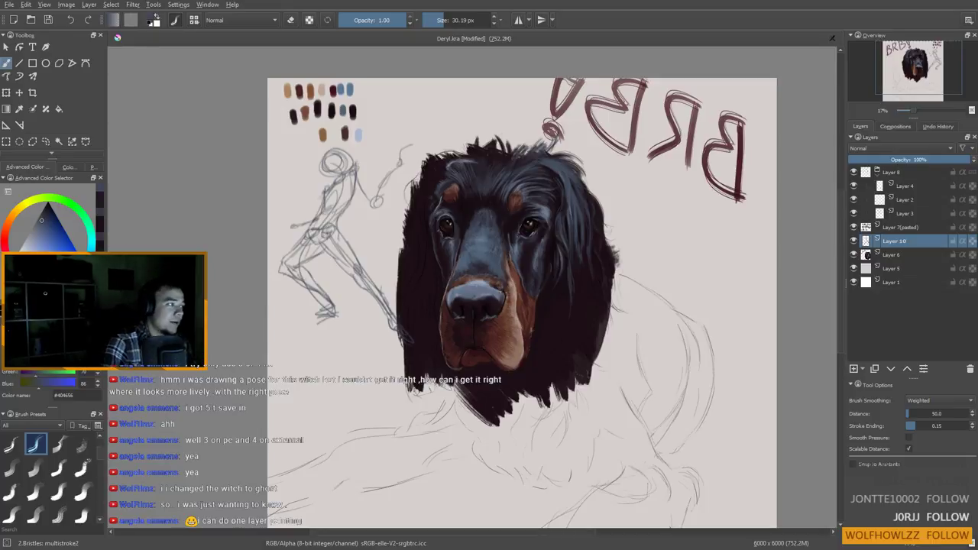
# Sketch a stiff upright stick figure on the dog's other side with an oval head, spine, shoulder line, hip line and straight legs
pyautogui.moveTo(614, 379); pyautogui.dragTo(632, 320)
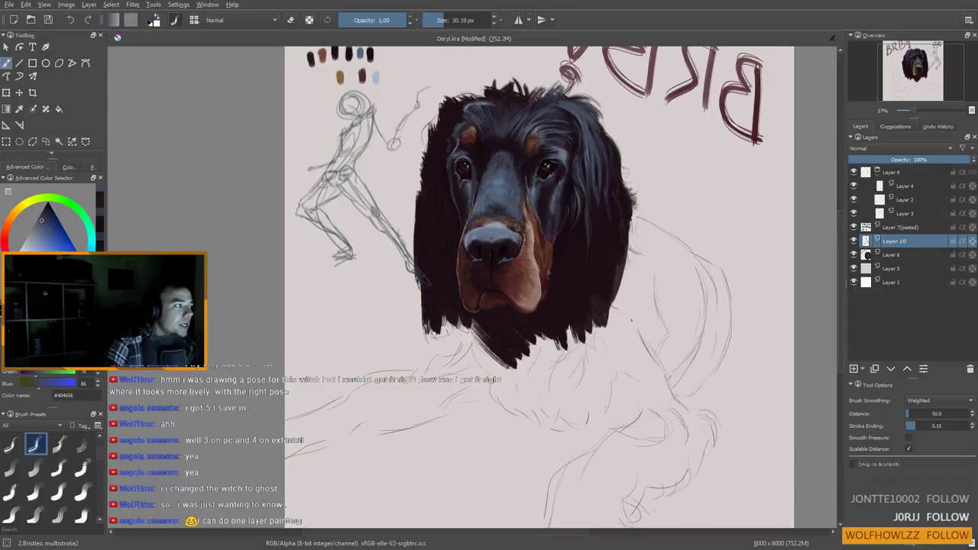
pyautogui.moveTo(656, 290); pyautogui.dragTo(539, 353)
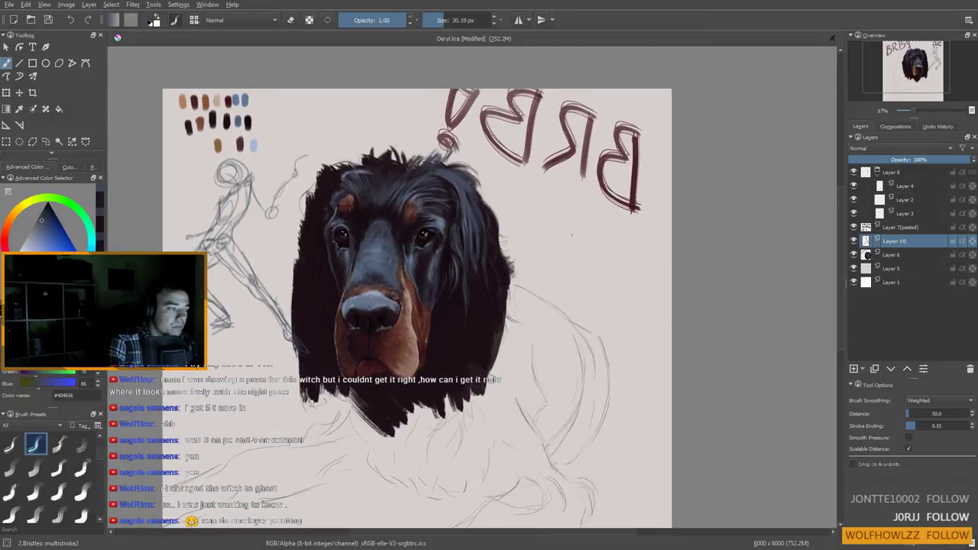
pyautogui.moveTo(574, 193)
pyautogui.mouseDown()
pyautogui.moveTo(561, 214)
pyautogui.moveTo(574, 191)
pyautogui.mouseUp()
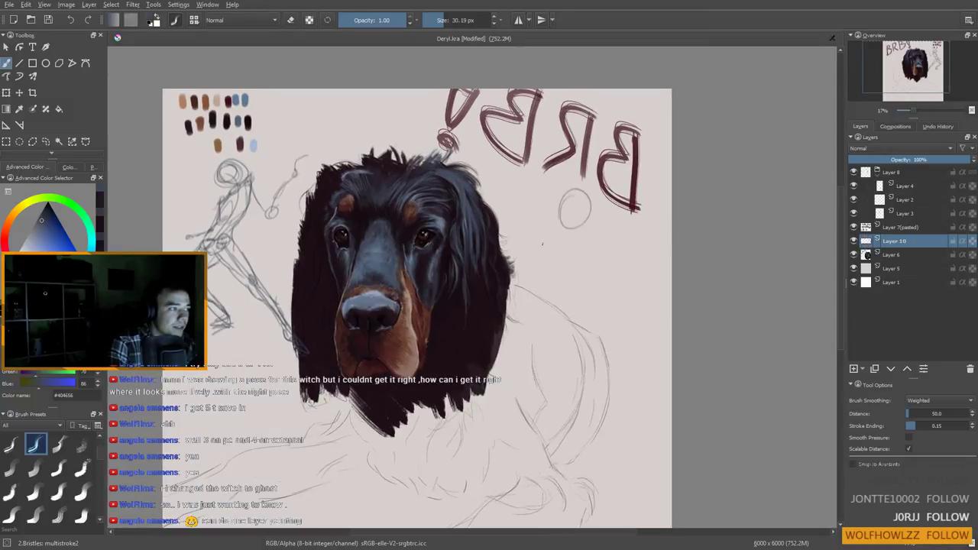
pyautogui.moveTo(545, 247)
pyautogui.mouseDown()
pyautogui.moveTo(615, 240)
pyautogui.moveTo(573, 317)
pyautogui.moveTo(602, 342)
pyautogui.moveTo(554, 492)
pyautogui.mouseUp()
pyautogui.moveTo(609, 348)
pyautogui.mouseDown()
pyautogui.moveTo(609, 481)
pyautogui.moveTo(557, 490)
pyautogui.moveTo(617, 484)
pyautogui.mouseUp()
pyautogui.moveTo(614, 401)
pyautogui.mouseDown()
pyautogui.moveTo(623, 442)
pyautogui.moveTo(625, 332)
pyautogui.mouseUp()
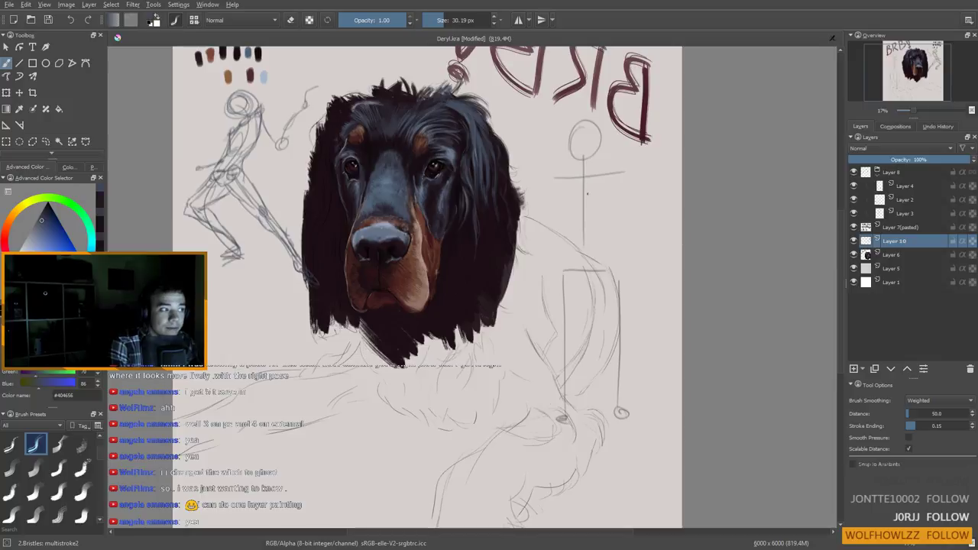
# Redraw the stick figure's head, spine, hip joints and legs over the grey lines in red #cb323e
pyautogui.scroll(2, 609, 278)
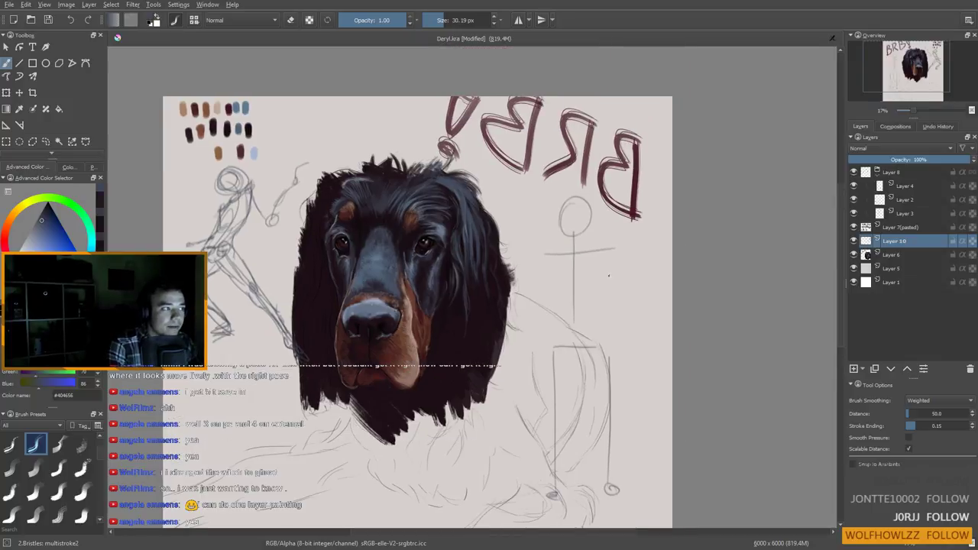
pyautogui.moveTo(605, 350); pyautogui.dragTo(533, 326)
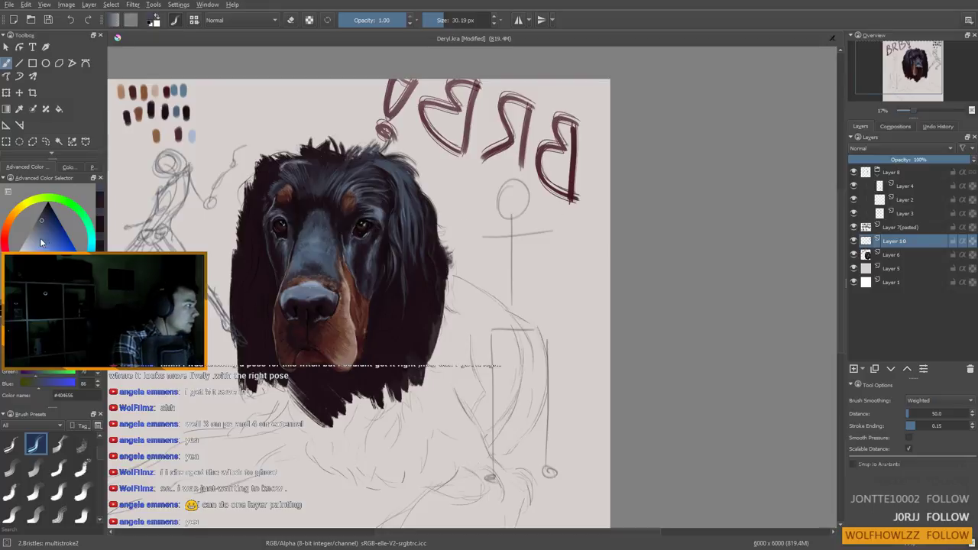
pyautogui.click(62, 247)
pyautogui.click(7, 241)
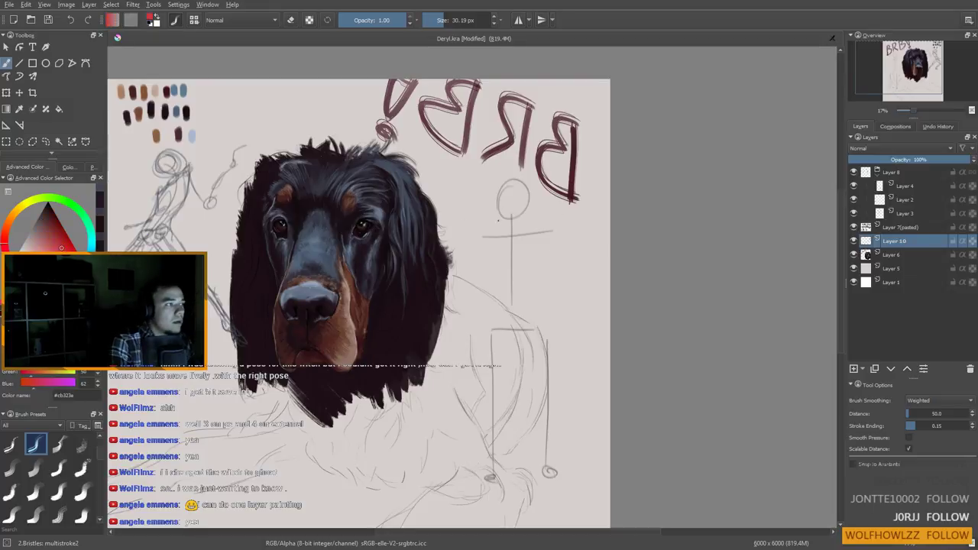
pyautogui.moveTo(509, 179)
pyautogui.mouseDown()
pyautogui.moveTo(502, 200)
pyautogui.moveTo(523, 181)
pyautogui.mouseUp()
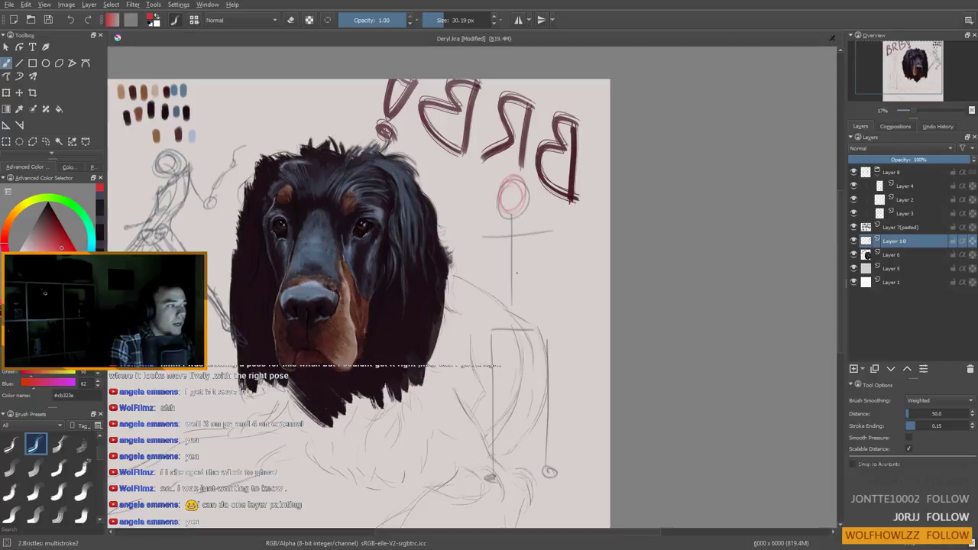
pyautogui.moveTo(512, 217)
pyautogui.mouseDown()
pyautogui.moveTo(513, 305)
pyautogui.moveTo(491, 336)
pyautogui.moveTo(544, 326)
pyautogui.moveTo(494, 384)
pyautogui.moveTo(498, 413)
pyautogui.mouseUp()
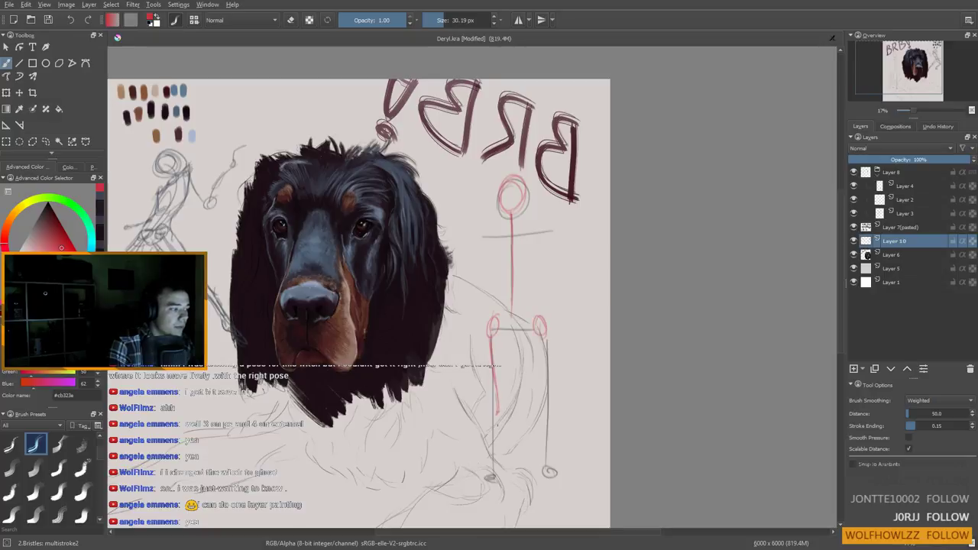
pyautogui.moveTo(543, 333); pyautogui.dragTo(539, 434)
pyautogui.moveTo(538, 400); pyautogui.dragTo(535, 480)
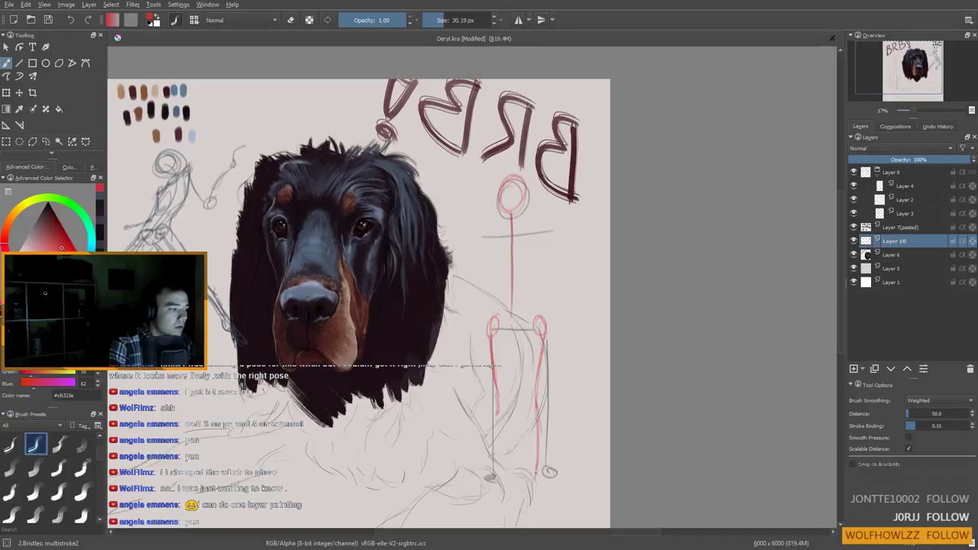
pyautogui.moveTo(495, 399); pyautogui.dragTo(508, 480)
pyautogui.moveTo(504, 232); pyautogui.dragTo(502, 240)
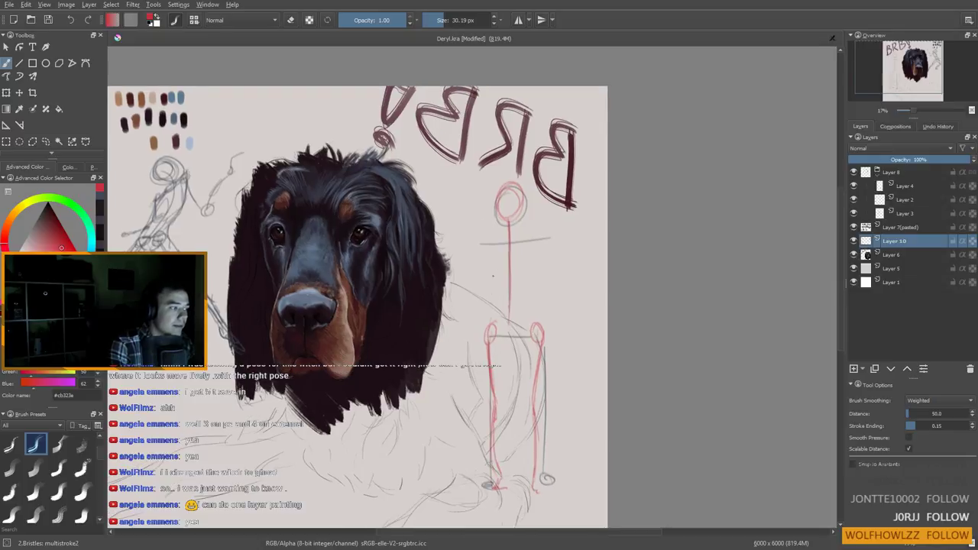
# Outline the standing figure's pelvis and the leg nearer the dog in red, with thigh contours, a knee joint and a lower leg
pyautogui.moveTo(500, 292); pyautogui.dragTo(488, 329)
pyautogui.moveTo(524, 277)
pyautogui.mouseDown()
pyautogui.moveTo(544, 348)
pyautogui.moveTo(541, 321)
pyautogui.moveTo(486, 327)
pyautogui.moveTo(480, 364)
pyautogui.mouseUp()
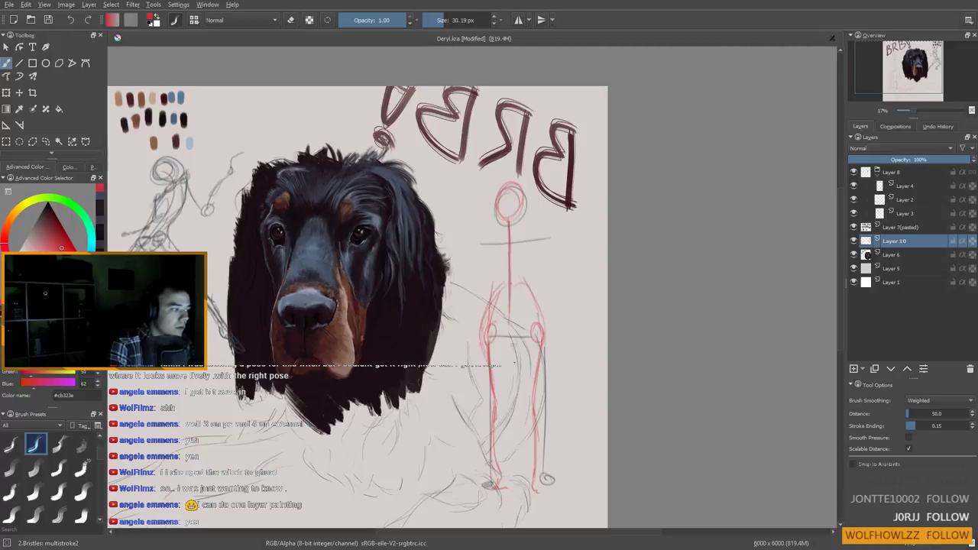
pyautogui.moveTo(508, 329); pyautogui.dragTo(513, 403)
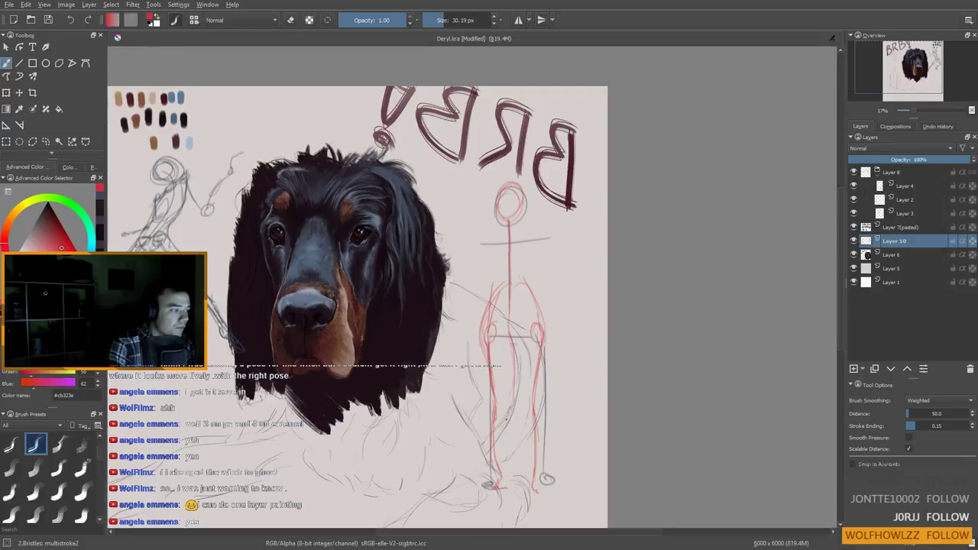
pyautogui.moveTo(484, 344); pyautogui.dragTo(479, 371)
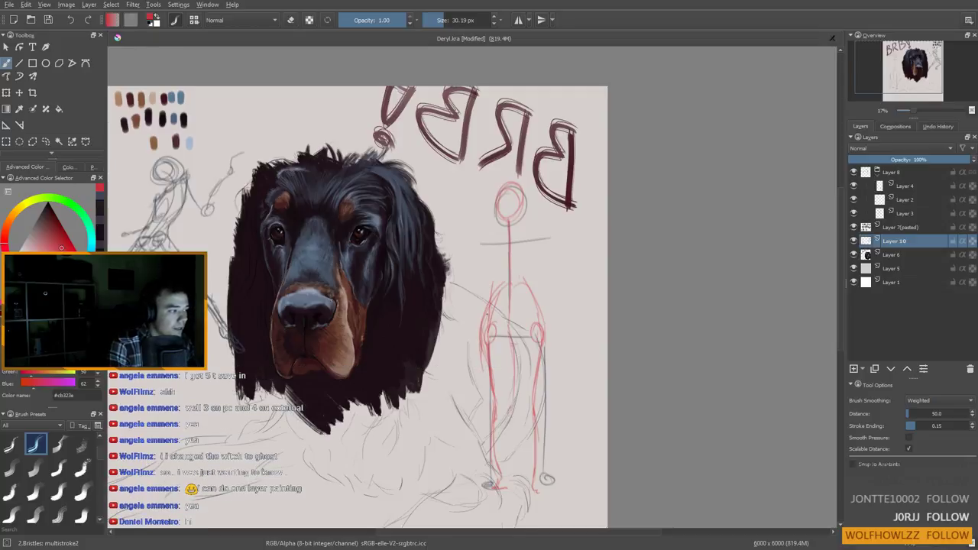
pyautogui.moveTo(482, 325); pyautogui.dragTo(487, 411)
pyautogui.moveTo(513, 339); pyautogui.dragTo(504, 432)
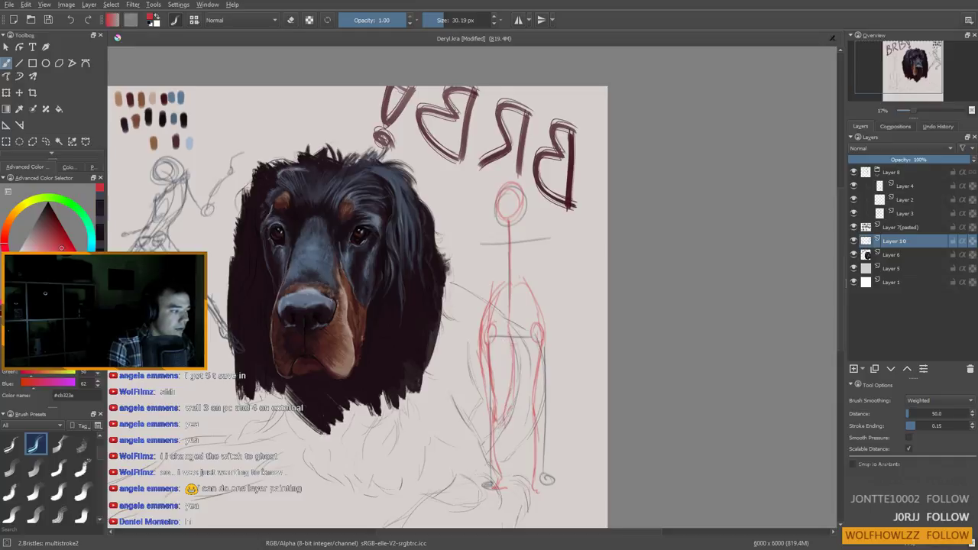
pyautogui.moveTo(506, 422); pyautogui.dragTo(508, 495)
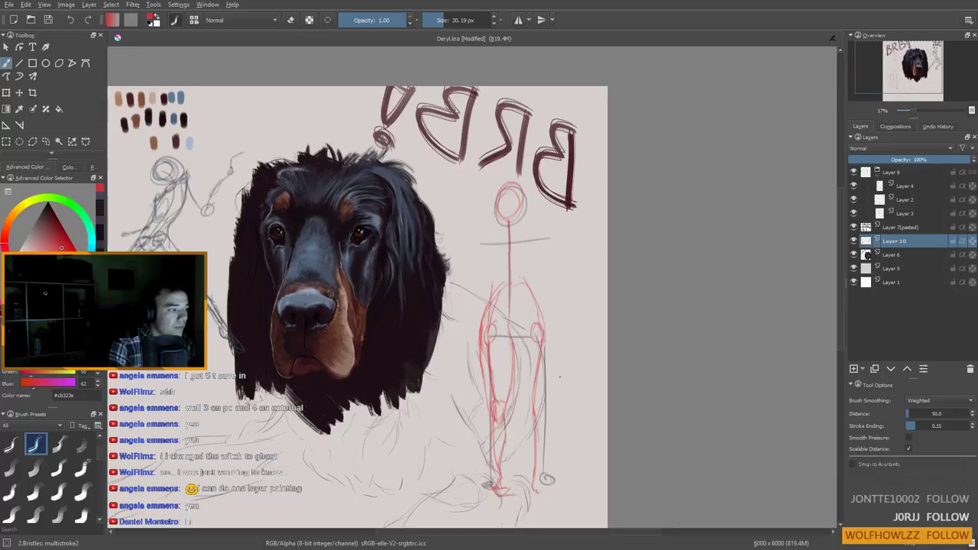
# Outline the standing figure's other leg to match, with thigh, knee, calf and foot
pyautogui.moveTo(516, 338); pyautogui.dragTo(524, 404)
pyautogui.moveTo(547, 333)
pyautogui.mouseDown()
pyautogui.moveTo(543, 390)
pyautogui.moveTo(526, 425)
pyautogui.moveTo(529, 495)
pyautogui.moveTo(546, 511)
pyautogui.mouseUp()
pyautogui.moveTo(542, 422)
pyautogui.mouseDown()
pyautogui.moveTo(537, 490)
pyautogui.moveTo(506, 493)
pyautogui.mouseUp()
pyautogui.moveTo(500, 387); pyautogui.dragTo(502, 449)
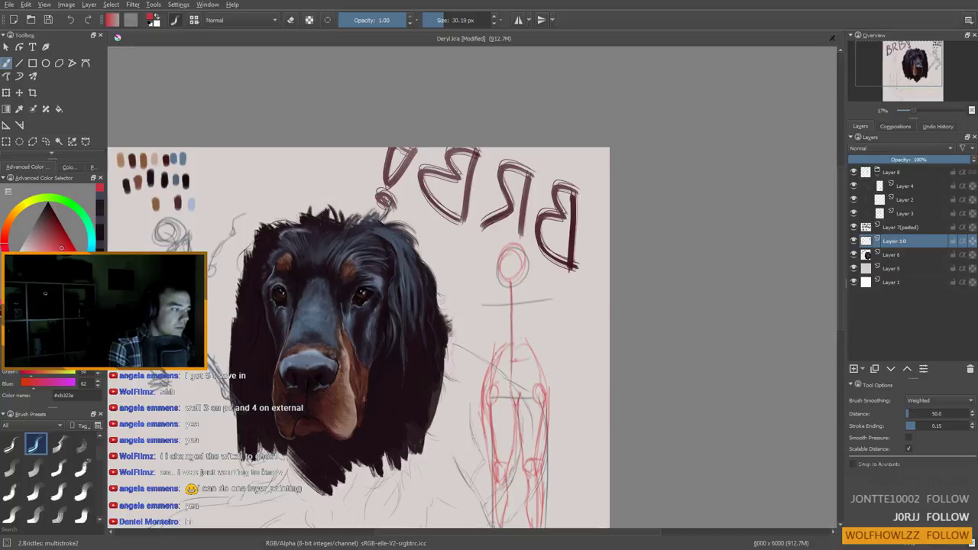
pyautogui.moveTo(513, 316)
pyautogui.mouseDown()
pyautogui.moveTo(514, 379)
pyautogui.moveTo(494, 350)
pyautogui.mouseUp()
pyautogui.moveTo(493, 299); pyautogui.dragTo(495, 342)
pyautogui.hotkey('ctrl', 'z')
pyautogui.hotkey('ctrl', 'z')
# Shape the standing figure's head and neck and draw an oval rib cage with sloping shoulders above the pelvis
pyautogui.moveTo(515, 278); pyautogui.dragTo(514, 301)
pyautogui.moveTo(501, 268)
pyautogui.mouseDown()
pyautogui.moveTo(520, 283)
pyautogui.moveTo(523, 251)
pyautogui.mouseUp()
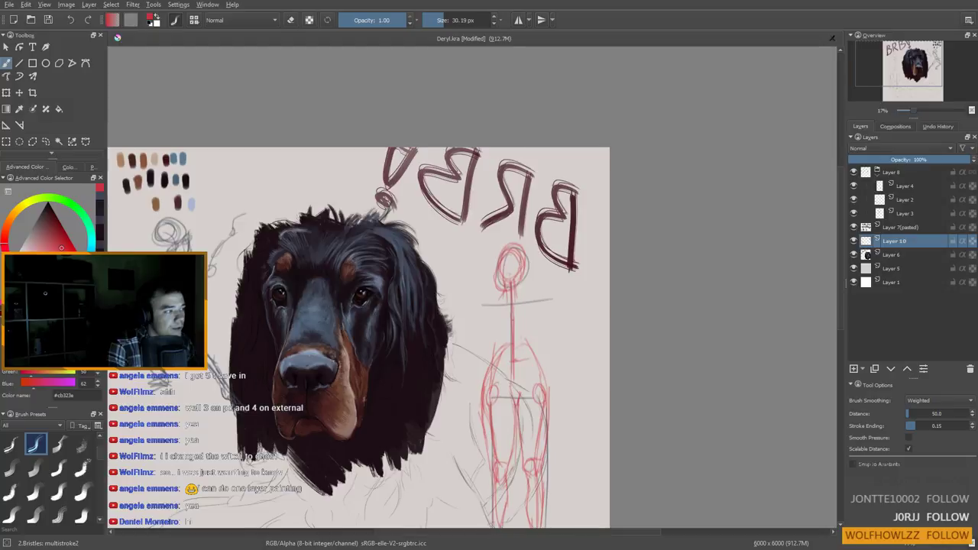
pyautogui.moveTo(495, 336); pyautogui.dragTo(511, 305)
pyautogui.moveTo(527, 262)
pyautogui.mouseDown()
pyautogui.moveTo(496, 289)
pyautogui.moveTo(564, 284)
pyautogui.moveTo(511, 312)
pyautogui.moveTo(547, 268)
pyautogui.mouseUp()
pyautogui.moveTo(530, 335); pyautogui.dragTo(519, 290)
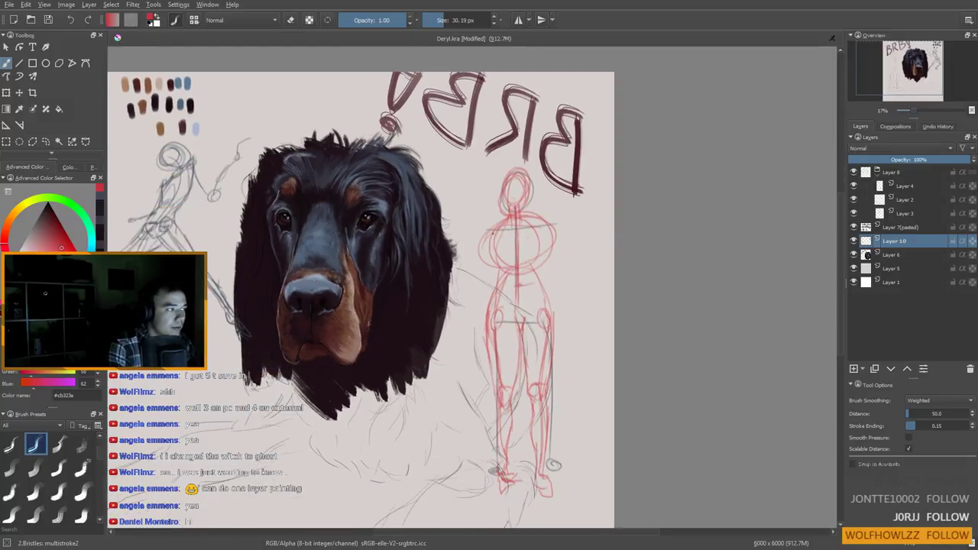
pyautogui.moveTo(503, 224); pyautogui.dragTo(490, 241)
pyautogui.moveTo(520, 359); pyautogui.dragTo(516, 314)
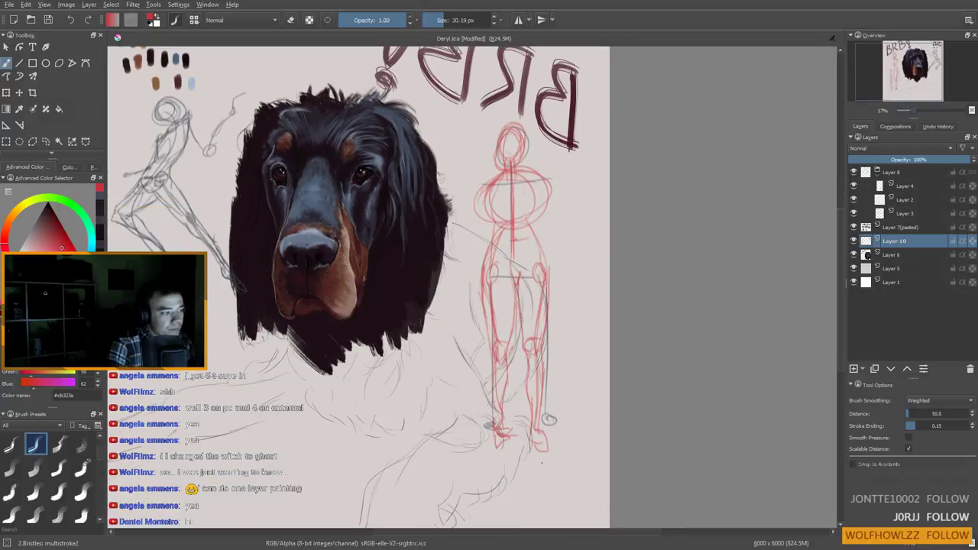
# Touch up the standing figure's foot and draw a horizontal guide line across its hips
pyautogui.moveTo(532, 430); pyautogui.dragTo(539, 415)
pyautogui.moveTo(512, 285); pyautogui.dragTo(540, 392)
pyautogui.moveTo(502, 354); pyautogui.dragTo(585, 355)
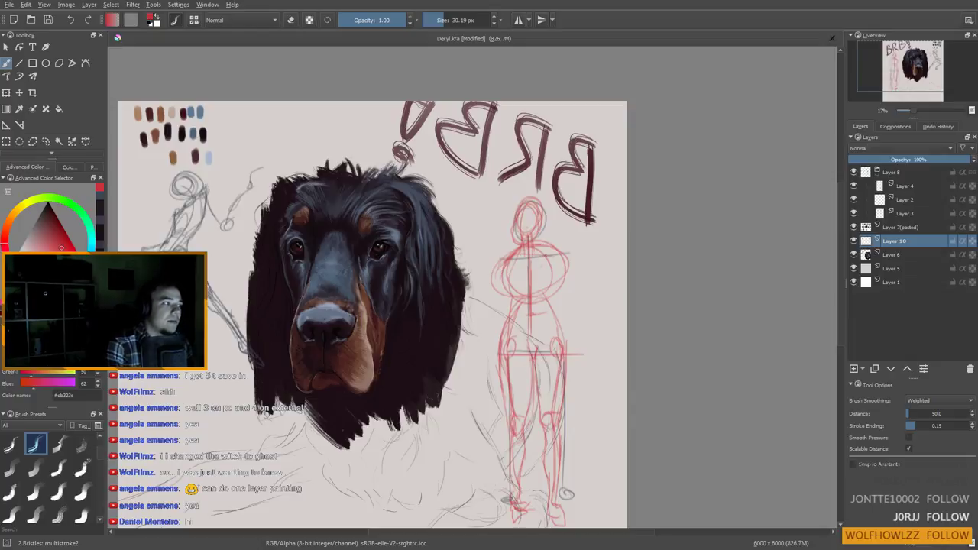
# Try out several arm lines hanging from the standing figure's shoulder on the dog's side and undo them
pyautogui.moveTo(503, 258)
pyautogui.mouseDown()
pyautogui.moveTo(493, 346)
pyautogui.moveTo(501, 371)
pyautogui.mouseUp()
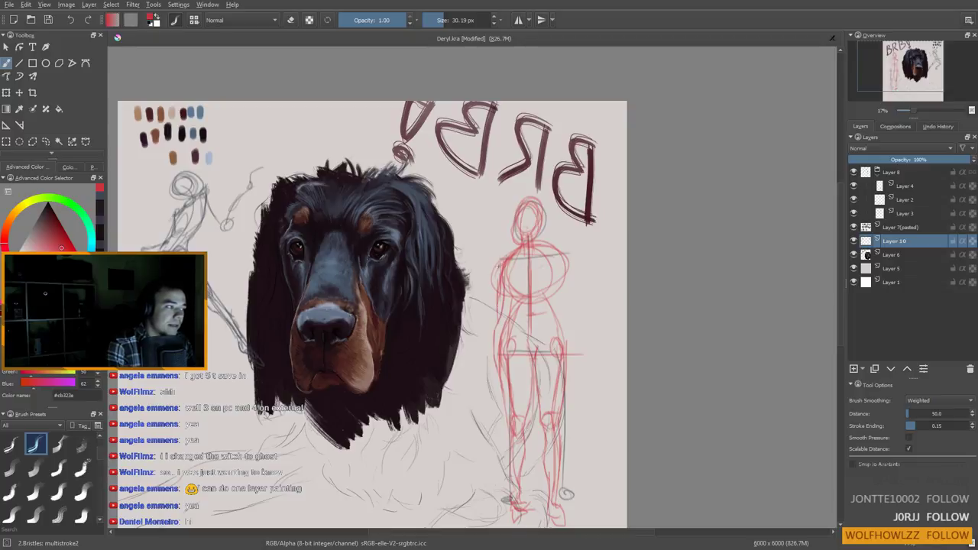
pyautogui.moveTo(491, 278); pyautogui.dragTo(484, 325)
pyautogui.moveTo(497, 256); pyautogui.dragTo(480, 337)
pyautogui.moveTo(493, 277); pyautogui.dragTo(463, 361)
pyautogui.hotkey('ctrl', 'z')
pyautogui.hotkey('ctrl', 'z')
pyautogui.hotkey('ctrl', 'z')
pyautogui.hotkey('ctrl', 'z')
pyautogui.hotkey('ctrl', 'z')
pyautogui.hotkey('ctrl', 'z')
pyautogui.hotkey('ctrl', 'z')
pyautogui.hotkey('ctrl', 'z')
pyautogui.hotkey('ctrl', 'z')
pyautogui.hotkey('ctrl', 'z')
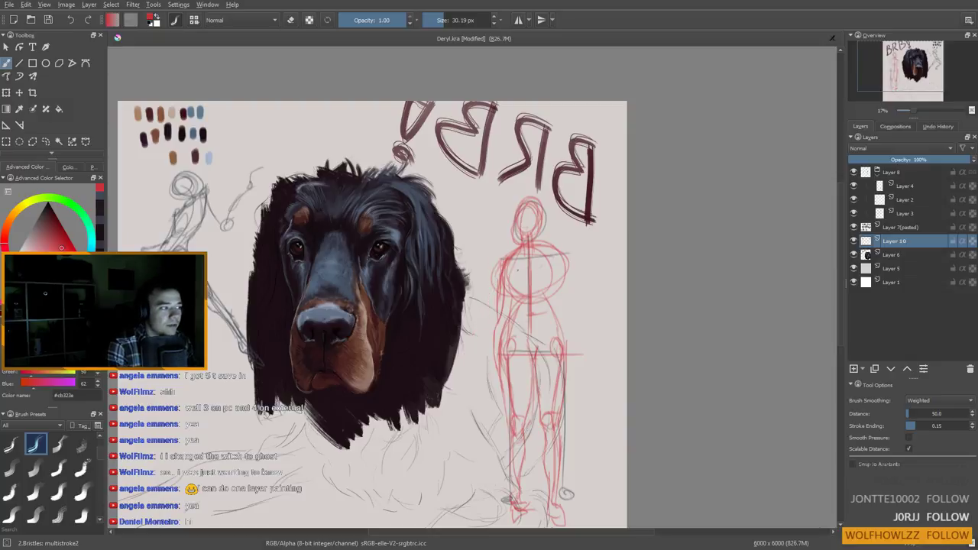
# Draw a horizontal guide line across the standing figure's shoulders and a vertical centre line through its head and torso
pyautogui.moveTo(487, 258); pyautogui.dragTo(582, 258)
pyautogui.moveTo(531, 205)
pyautogui.mouseDown()
pyautogui.moveTo(531, 341)
pyautogui.moveTo(530, 313)
pyautogui.mouseUp()
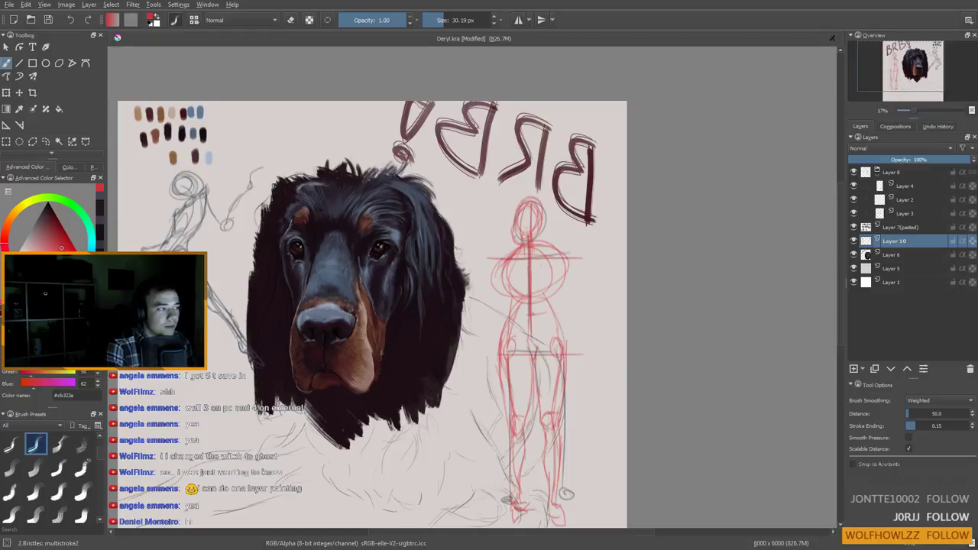
pyautogui.moveTo(533, 264); pyautogui.dragTo(590, 265)
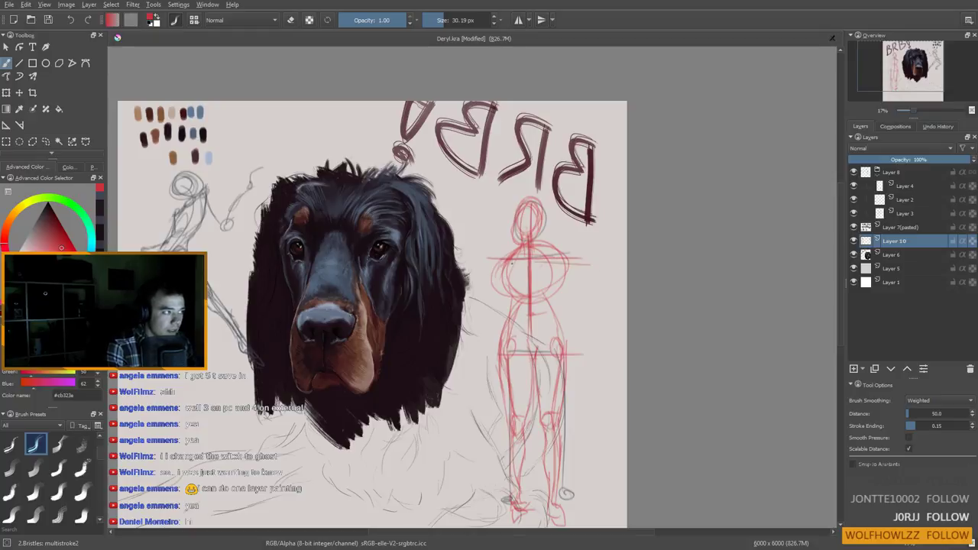
# Sketch the standing figure's arms from the shoulders to the hips, plus an alternative arm angled away from the body
pyautogui.moveTo(503, 265); pyautogui.dragTo(469, 359)
pyautogui.moveTo(506, 269); pyautogui.dragTo(500, 396)
pyautogui.moveTo(541, 266); pyautogui.dragTo(551, 378)
pyautogui.moveTo(523, 414); pyautogui.dragTo(526, 345)
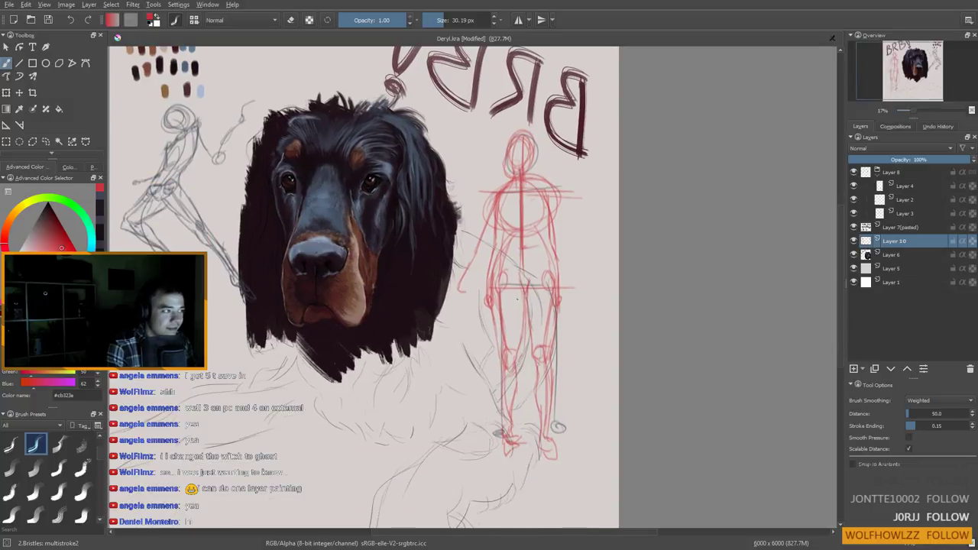
pyautogui.moveTo(528, 399); pyautogui.dragTo(512, 445)
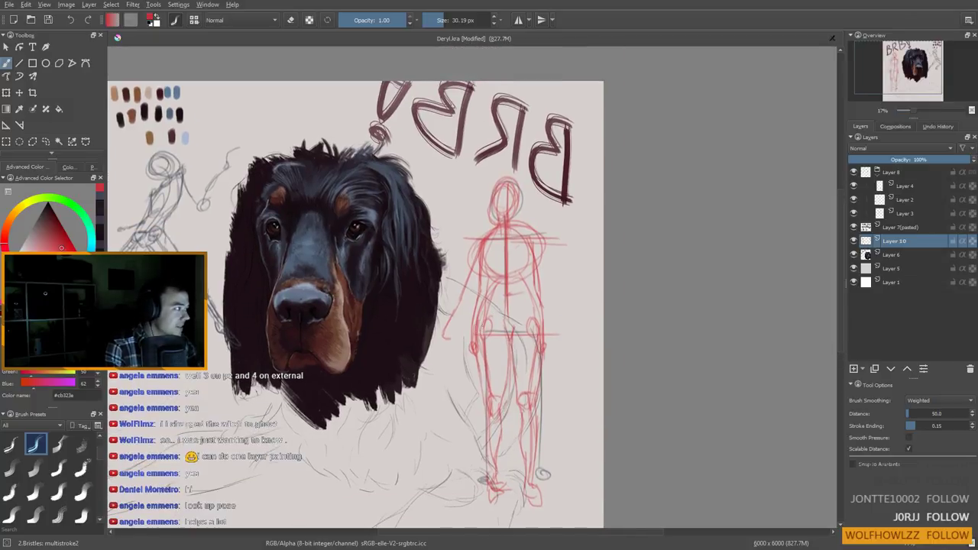
# Lower Layer 10's opacity to 64% and, on a new layer above it, draw the standing figure's ribcage and hip ovals in red
pyautogui.press('4')
pyautogui.press('5')
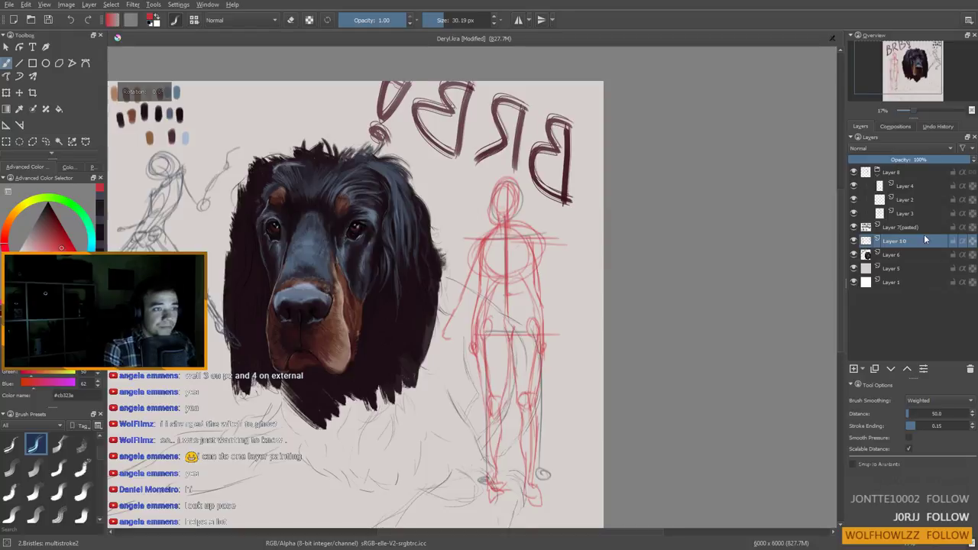
pyautogui.click(926, 159)
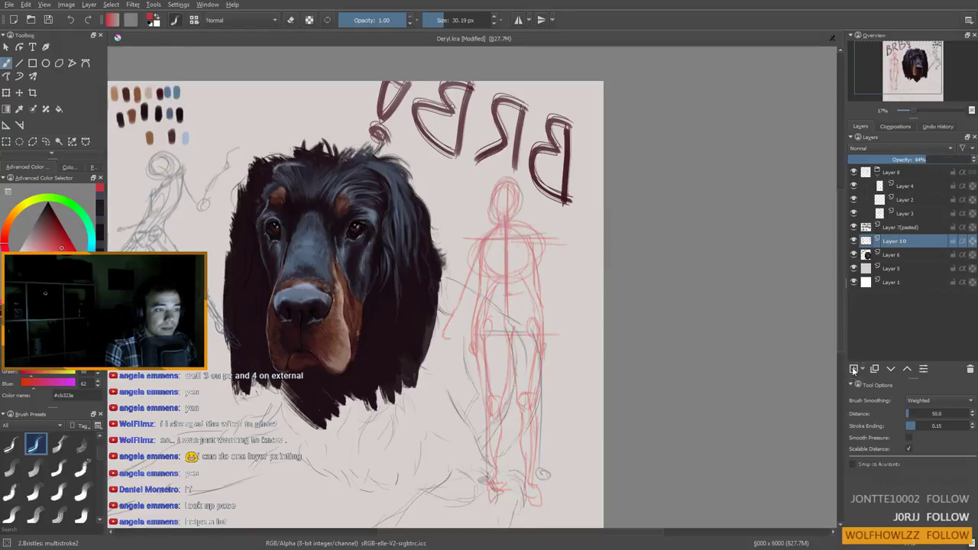
pyautogui.press('Insert')
pyautogui.moveTo(502, 229)
pyautogui.mouseDown()
pyautogui.moveTo(490, 251)
pyautogui.moveTo(523, 261)
pyautogui.moveTo(505, 283)
pyautogui.moveTo(512, 277)
pyautogui.mouseUp()
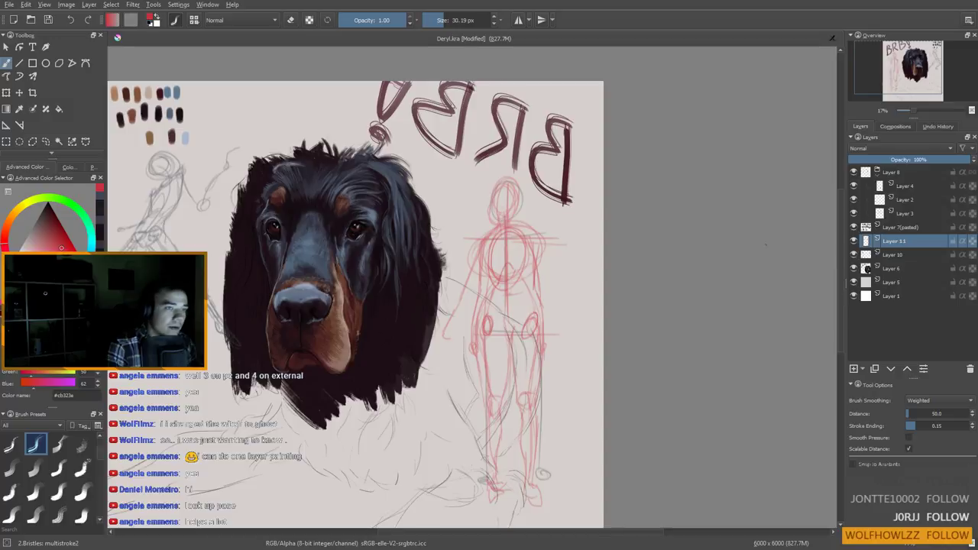
# Fade the rough figure sketch further by lowering Layer 10's opacity, and reselect Layer 11 at 100% opacity
pyautogui.click(883, 256)
pyautogui.click(899, 240)
pyautogui.moveTo(916, 161); pyautogui.dragTo(895, 162)
pyautogui.click(894, 227)
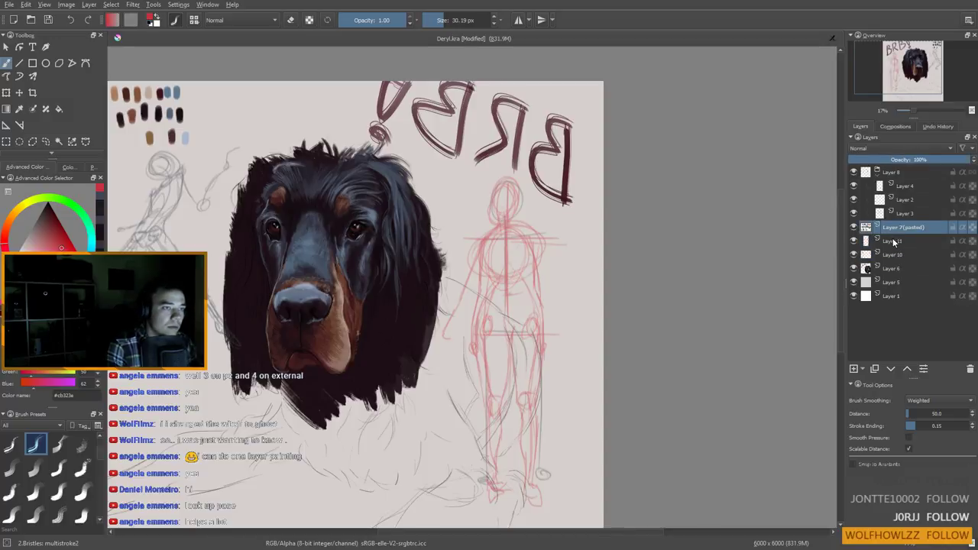
pyautogui.click(893, 241)
pyautogui.click(892, 256)
pyautogui.click(911, 161)
pyautogui.click(893, 241)
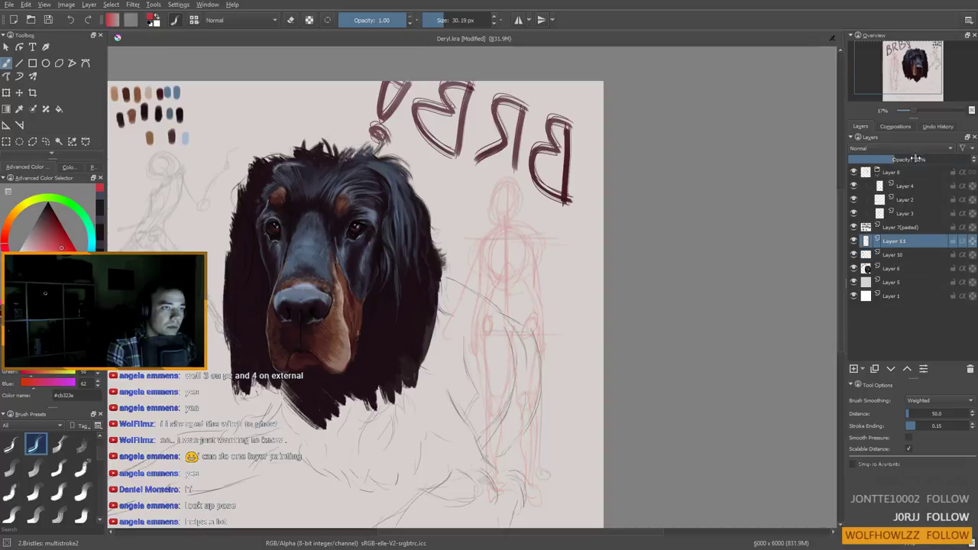
pyautogui.moveTo(948, 160); pyautogui.dragTo(976, 160)
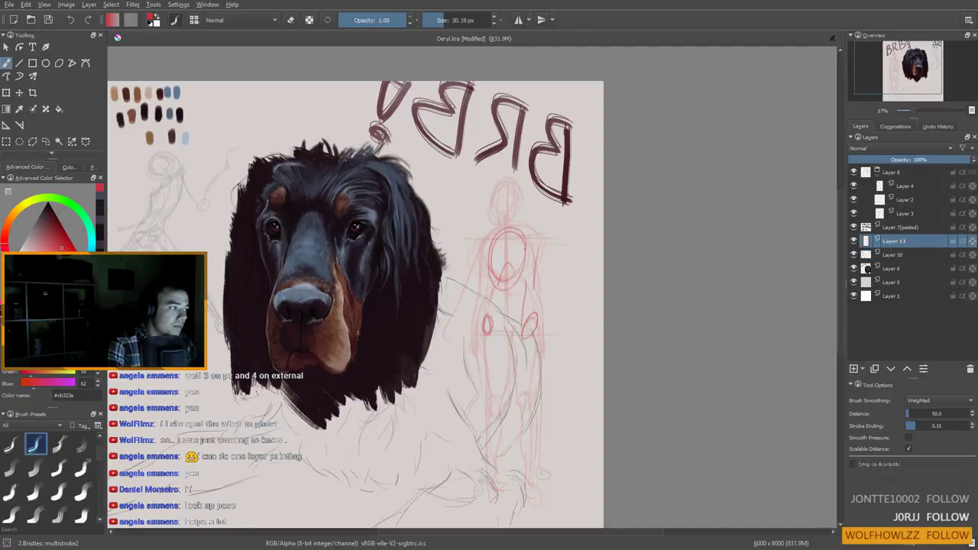
# Draw the standing figure's head oval, neck, upper spine and shoulder line with shoulder joints over the faded sketch
pyautogui.moveTo(502, 332); pyautogui.dragTo(510, 280)
pyautogui.moveTo(510, 187)
pyautogui.mouseDown()
pyautogui.moveTo(515, 133)
pyautogui.moveTo(505, 149)
pyautogui.moveTo(512, 167)
pyautogui.mouseUp()
pyautogui.moveTo(519, 247); pyautogui.dragTo(520, 214)
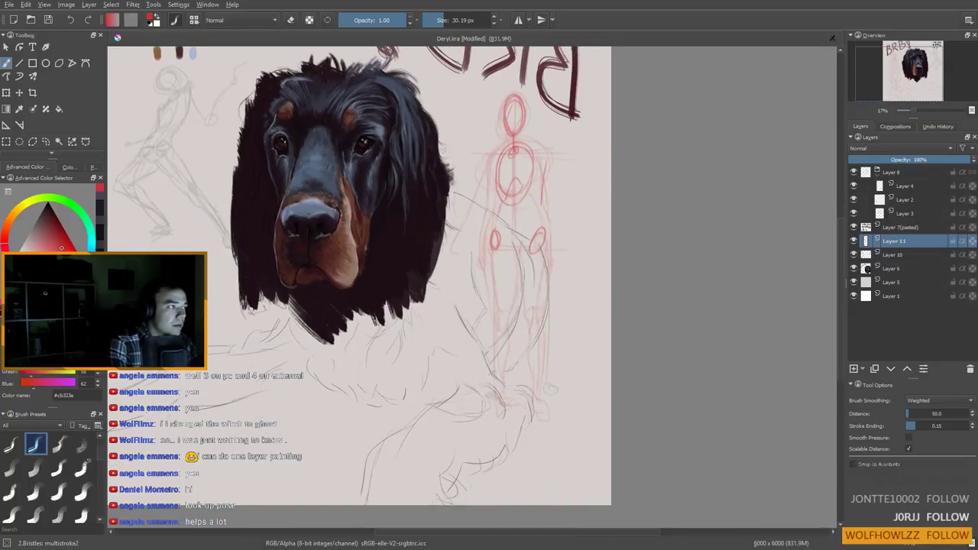
pyautogui.moveTo(504, 150)
pyautogui.mouseDown()
pyautogui.moveTo(493, 153)
pyautogui.moveTo(495, 169)
pyautogui.moveTo(543, 151)
pyautogui.moveTo(535, 168)
pyautogui.mouseUp()
pyautogui.moveTo(491, 163); pyautogui.dragTo(482, 177)
pyautogui.moveTo(494, 162); pyautogui.dragTo(490, 157)
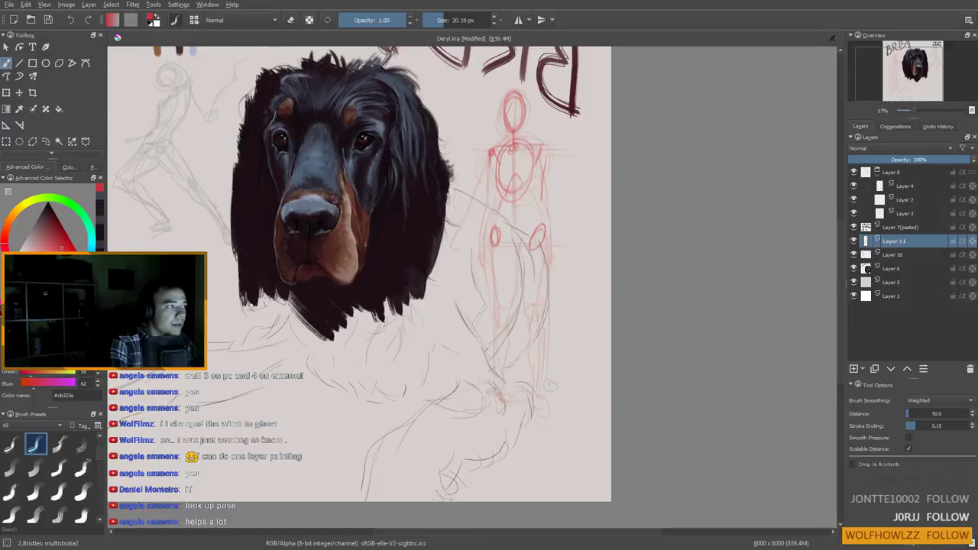
# Draw both arms of the standing figure from the shoulder joints through the elbows to the hands at hip level
pyautogui.moveTo(489, 156); pyautogui.dragTo(480, 260)
pyautogui.moveTo(488, 207); pyautogui.dragTo(482, 264)
pyautogui.moveTo(541, 151); pyautogui.dragTo(548, 263)
# Draw the standing figure's lower spine, pelvis and both legs with knee joints, shins and triangular feet
pyautogui.moveTo(515, 232); pyautogui.dragTo(515, 217)
pyautogui.moveTo(518, 170)
pyautogui.mouseDown()
pyautogui.moveTo(516, 232)
pyautogui.moveTo(527, 230)
pyautogui.moveTo(516, 240)
pyautogui.moveTo(535, 222)
pyautogui.moveTo(553, 228)
pyautogui.mouseUp()
pyautogui.moveTo(495, 218)
pyautogui.mouseDown()
pyautogui.moveTo(495, 285)
pyautogui.moveTo(506, 299)
pyautogui.mouseUp()
pyautogui.moveTo(550, 228); pyautogui.dragTo(537, 298)
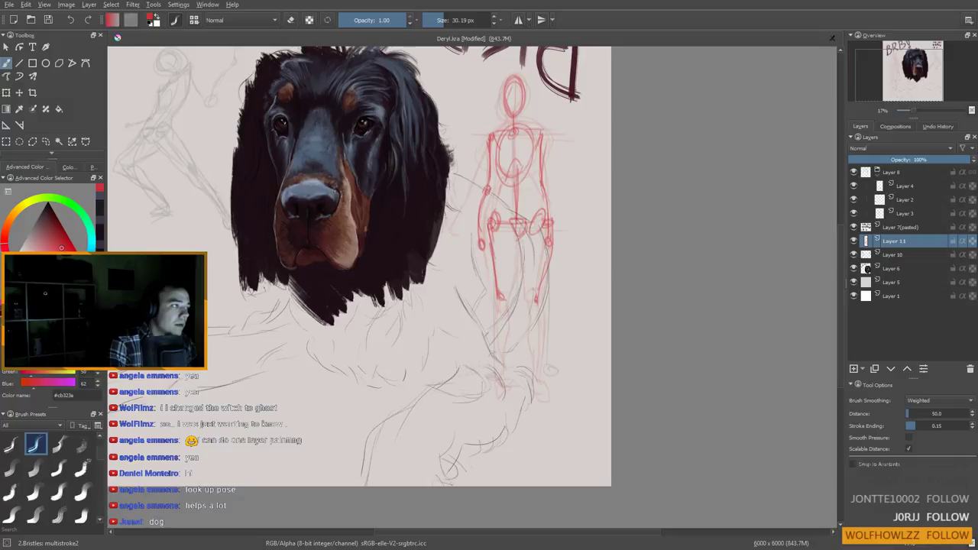
pyautogui.moveTo(495, 352); pyautogui.dragTo(494, 303)
pyautogui.moveTo(495, 250); pyautogui.dragTo(494, 326)
pyautogui.moveTo(536, 246)
pyautogui.mouseDown()
pyautogui.moveTo(534, 328)
pyautogui.moveTo(486, 343)
pyautogui.moveTo(499, 321)
pyautogui.moveTo(550, 345)
pyautogui.moveTo(539, 315)
pyautogui.mouseUp()
pyautogui.moveTo(513, 173); pyautogui.dragTo(498, 270)
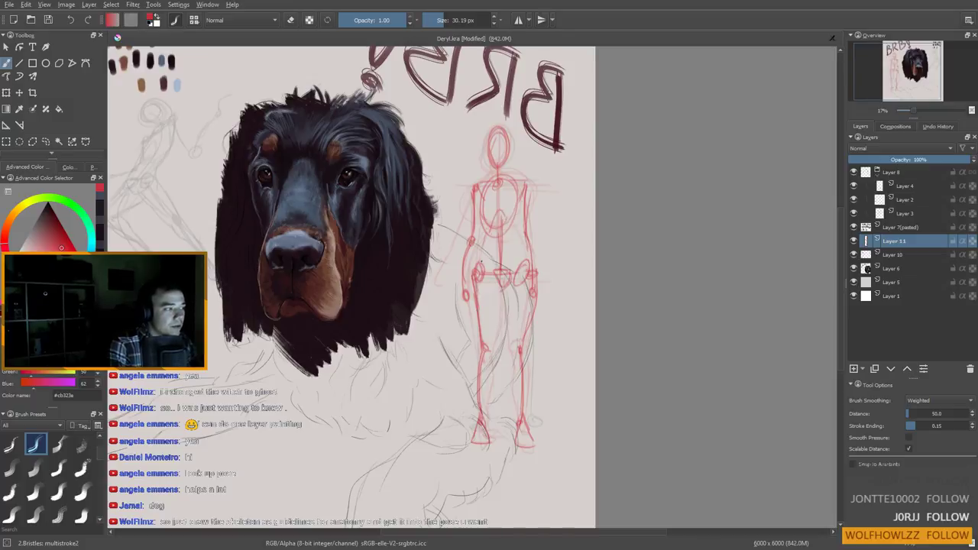
# Try out a straight line down the standing figure's leg from hip to ankle and undo it
pyautogui.hotkey('ctrl', 'z')
pyautogui.moveTo(480, 271); pyautogui.dragTo(481, 413)
pyautogui.hotkey('ctrl', 'z')
pyautogui.moveTo(480, 315); pyautogui.dragTo(481, 407)
pyautogui.hotkey('ctrl', 'z')
pyautogui.moveTo(514, 272); pyautogui.dragTo(502, 327)
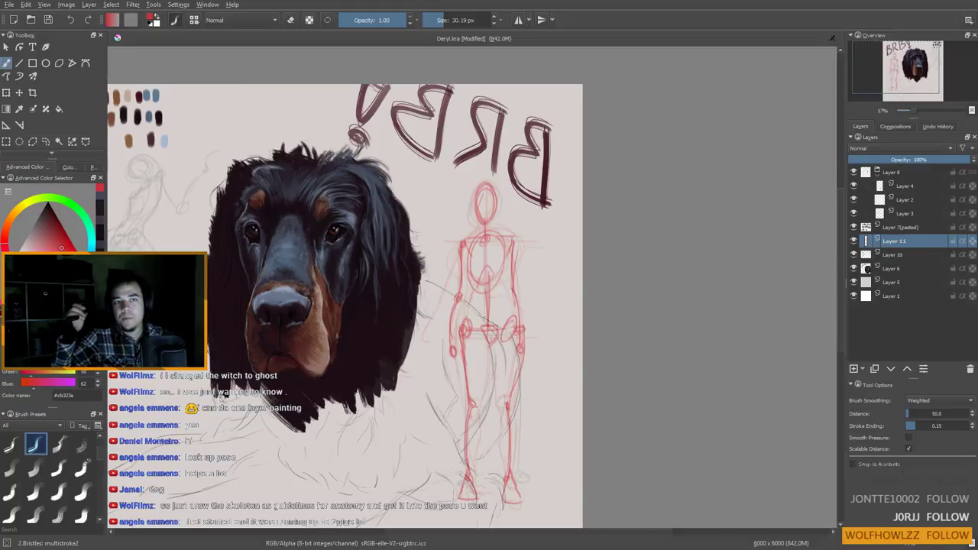
# Sketch a dynamic figure between the dog and the grey pose, with a head oval, S-shaped line of action, ribcage and pelvis
pyautogui.scroll(3, 482, 313)
pyautogui.scroll(-4, 467, 300)
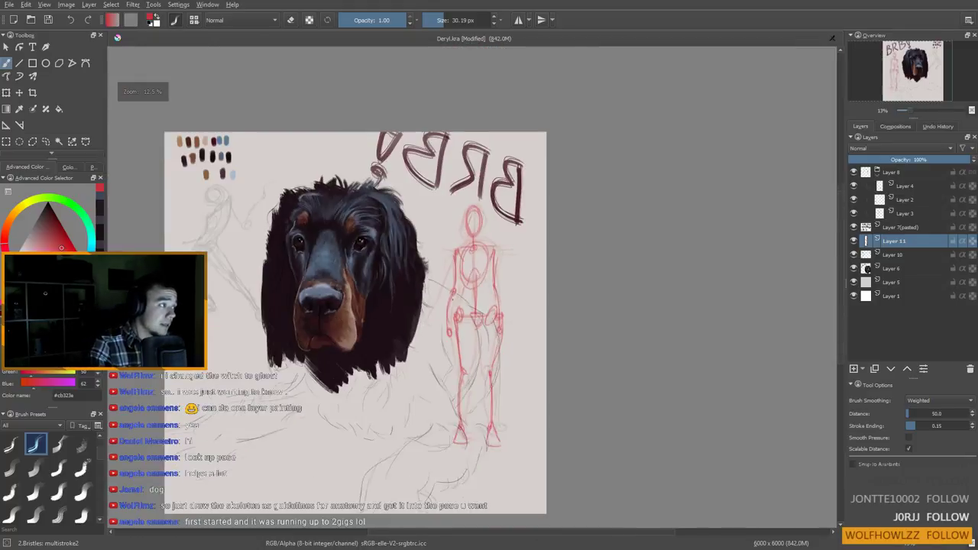
pyautogui.moveTo(451, 306); pyautogui.dragTo(611, 280)
pyautogui.scroll(2, 577, 292)
pyautogui.moveTo(575, 313); pyautogui.dragTo(622, 341)
pyautogui.scroll(-1, 622, 341)
pyautogui.scroll(1, 622, 342)
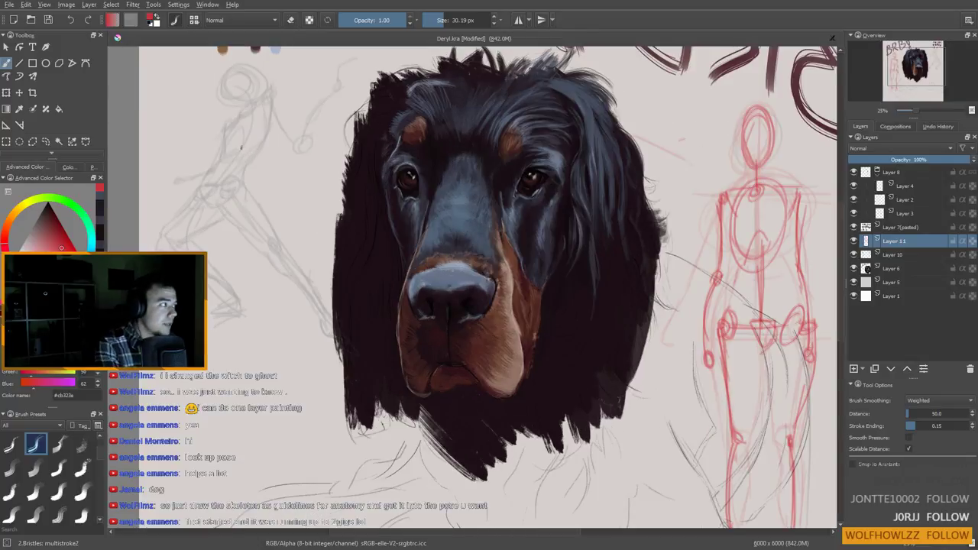
pyautogui.moveTo(297, 101)
pyautogui.mouseDown()
pyautogui.moveTo(283, 122)
pyautogui.moveTo(304, 130)
pyautogui.moveTo(298, 324)
pyautogui.mouseUp()
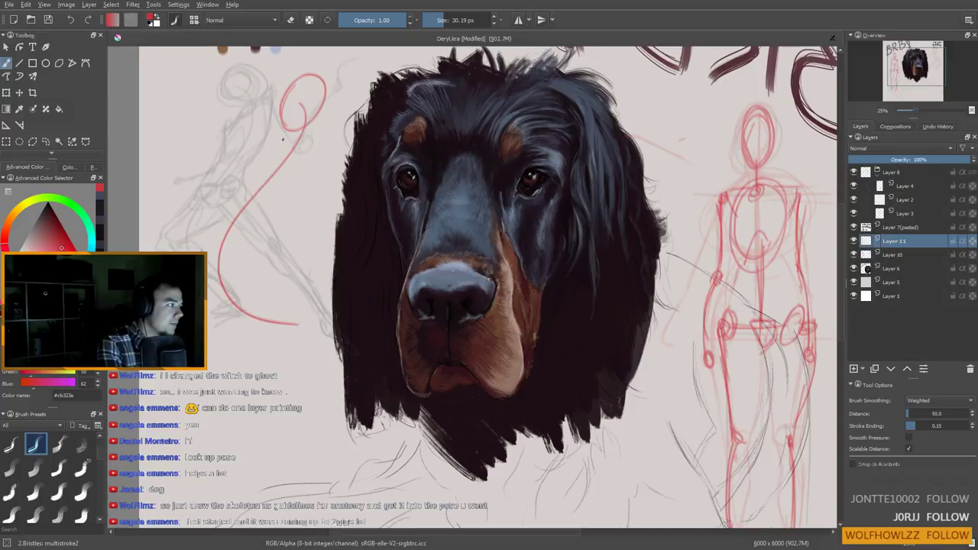
pyautogui.moveTo(269, 150)
pyautogui.mouseDown()
pyautogui.moveTo(310, 129)
pyautogui.moveTo(317, 195)
pyautogui.moveTo(276, 209)
pyautogui.moveTo(315, 136)
pyautogui.mouseUp()
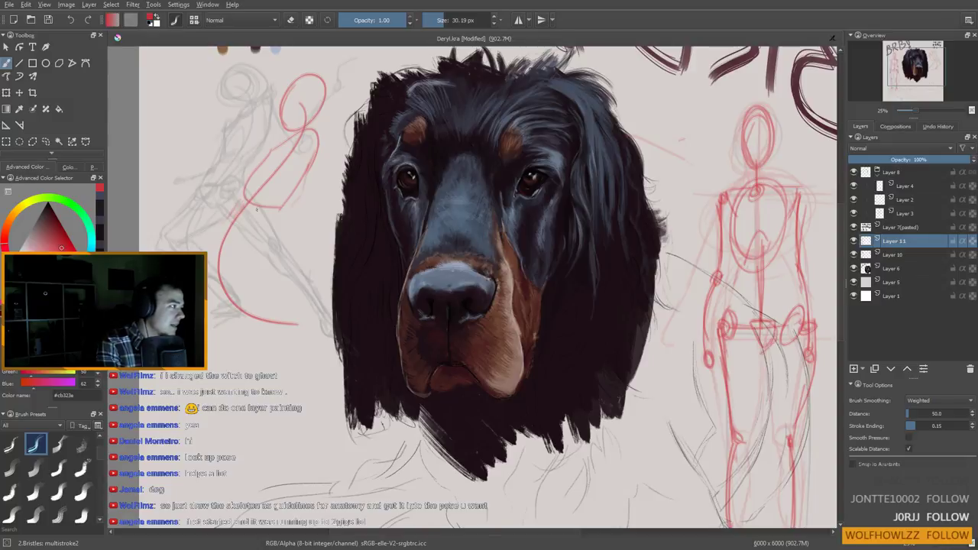
pyautogui.moveTo(223, 231); pyautogui.dragTo(242, 258)
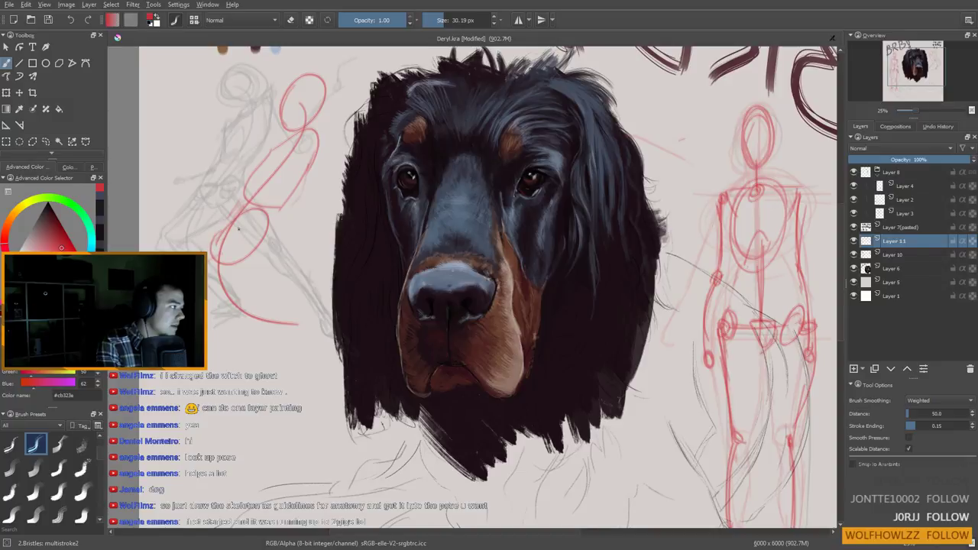
# Try out leg lines below the dynamic figure's pelvis and arms reaching to both sides from its shoulders
pyautogui.moveTo(225, 250); pyautogui.dragTo(291, 377)
pyautogui.moveTo(254, 330); pyautogui.dragTo(330, 361)
pyautogui.moveTo(269, 361); pyautogui.dragTo(311, 369)
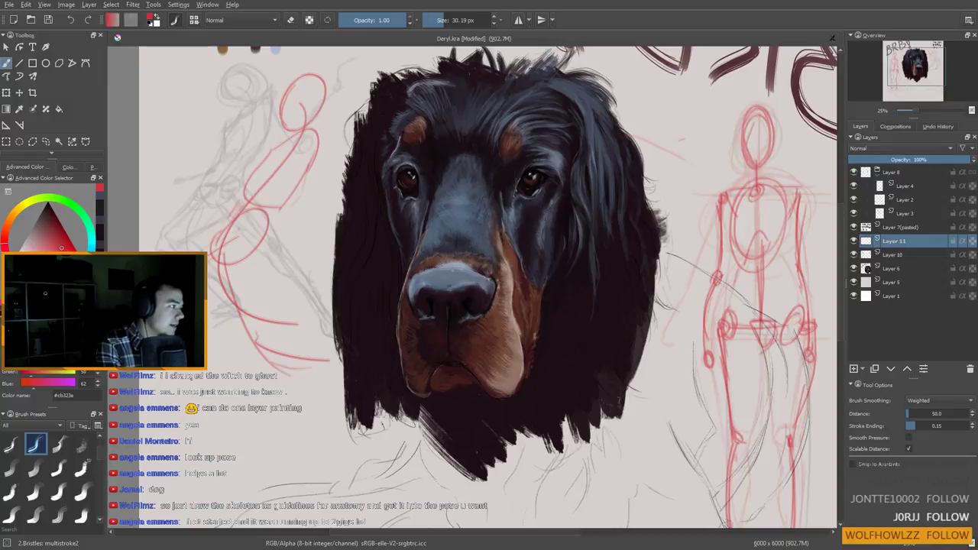
pyautogui.moveTo(302, 134); pyautogui.dragTo(367, 185)
pyautogui.moveTo(369, 183)
pyautogui.mouseDown()
pyautogui.moveTo(355, 208)
pyautogui.moveTo(303, 237)
pyautogui.mouseUp()
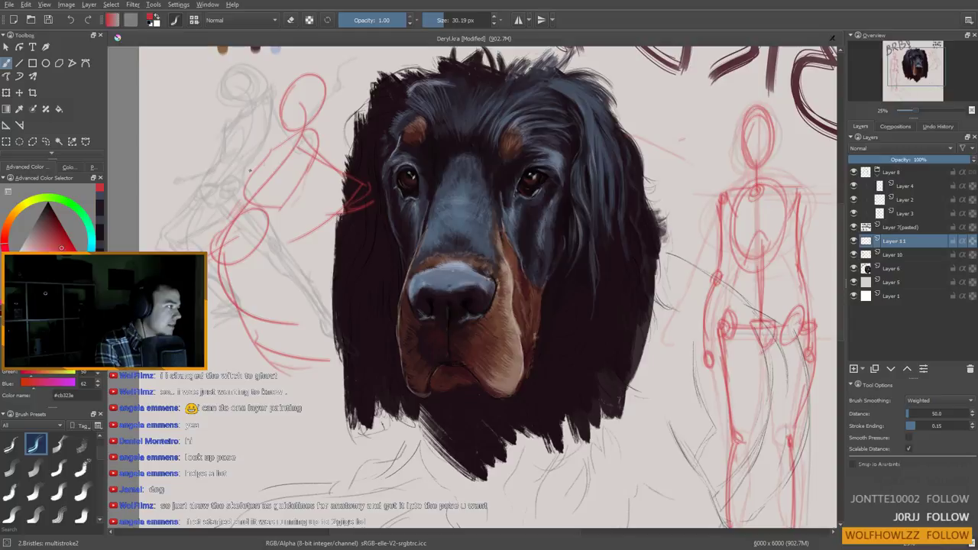
pyautogui.moveTo(276, 151); pyautogui.dragTo(177, 193)
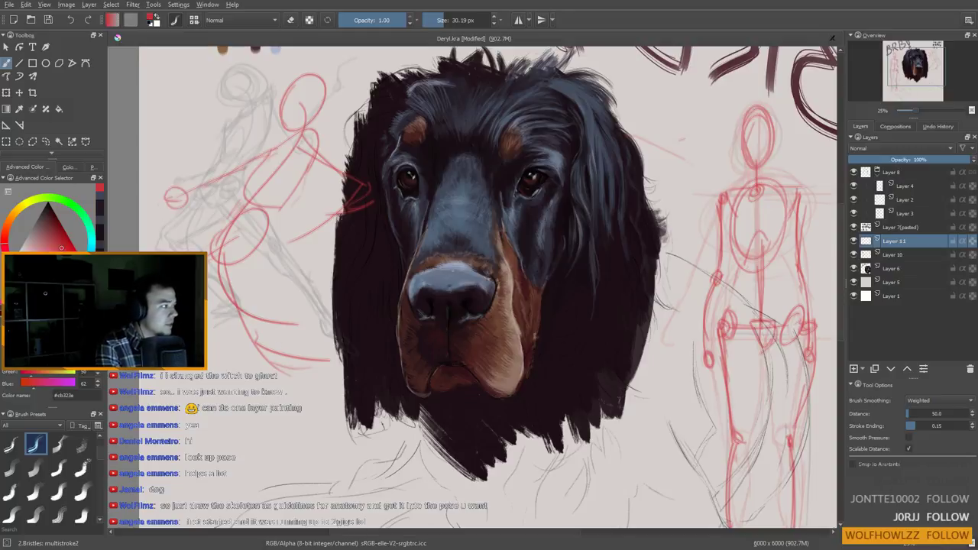
# Undo the dynamic figure's arm and leg strokes, back to its head, line of action, ribcage and pelvis
pyautogui.hotkey('ctrl', 'z')
pyautogui.hotkey('ctrl', 'z')
pyautogui.hotkey('ctrl', 'z')
pyautogui.hotkey('ctrl', 'z')
pyautogui.hotkey('ctrl', 'z')
pyautogui.hotkey('ctrl', 'z')
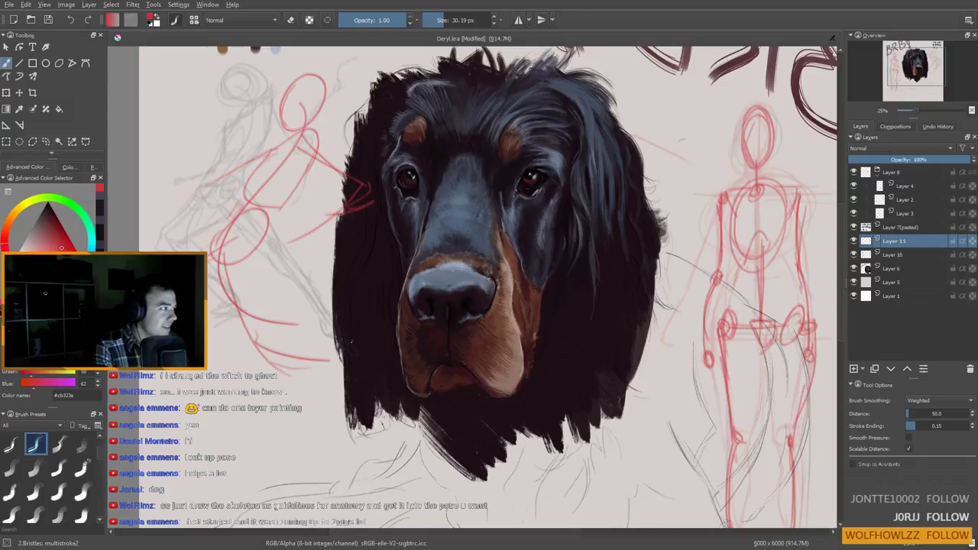
pyautogui.hotkey('ctrl', 'z')
pyautogui.hotkey('ctrl', 'z')
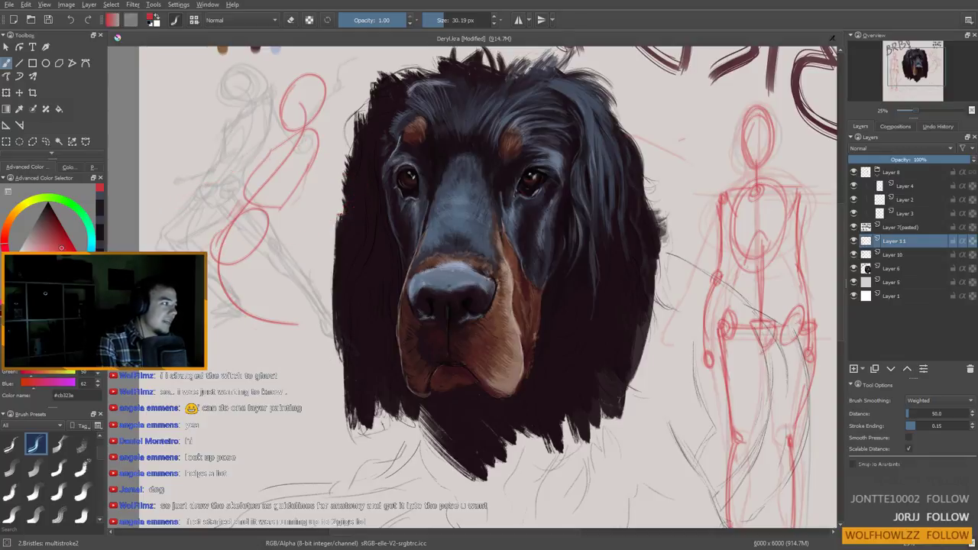
# Save the dog portrait document with the pose sketches
pyautogui.scroll(-3, 253, 423)
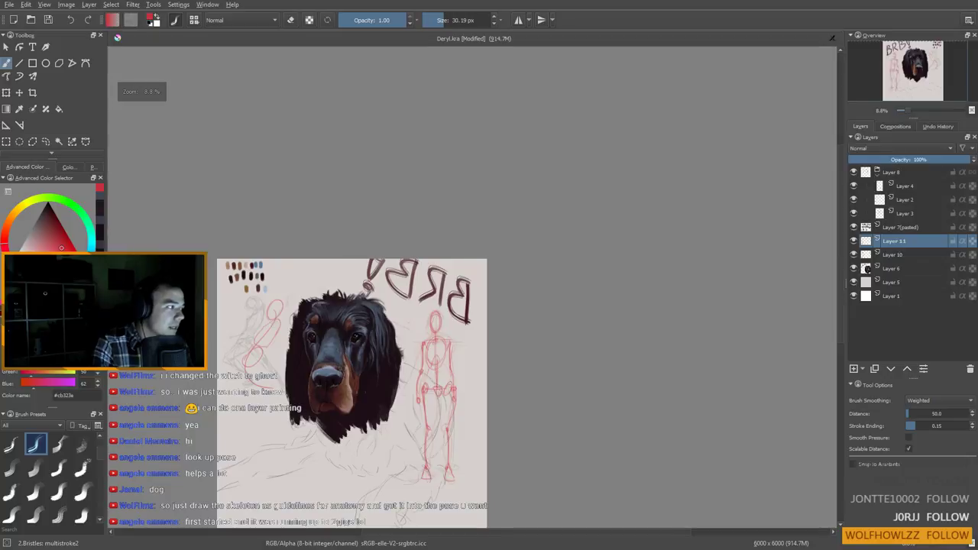
pyautogui.moveTo(254, 423); pyautogui.dragTo(332, 344)
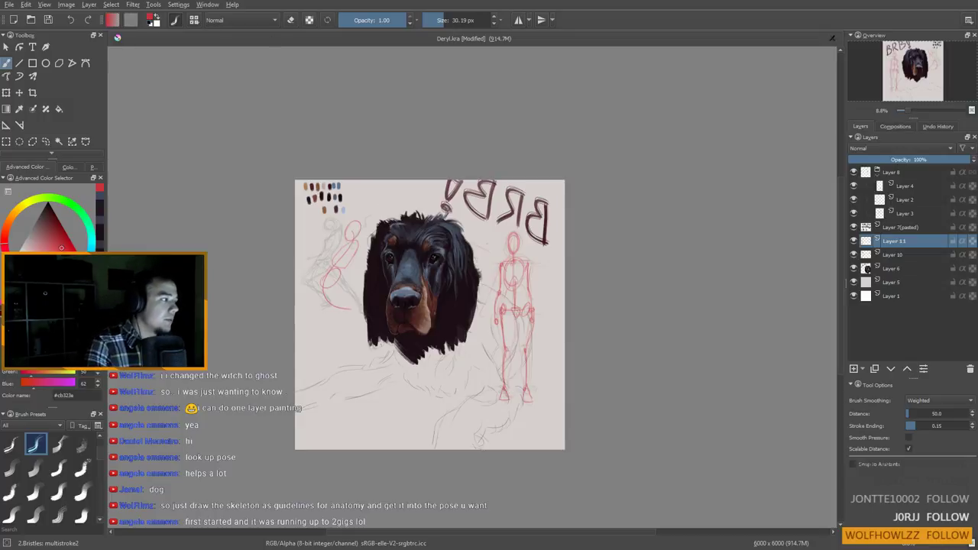
pyautogui.scroll(2, 430, 298)
pyautogui.scroll(-2, 433, 301)
pyautogui.moveTo(464, 306); pyautogui.dragTo(458, 314)
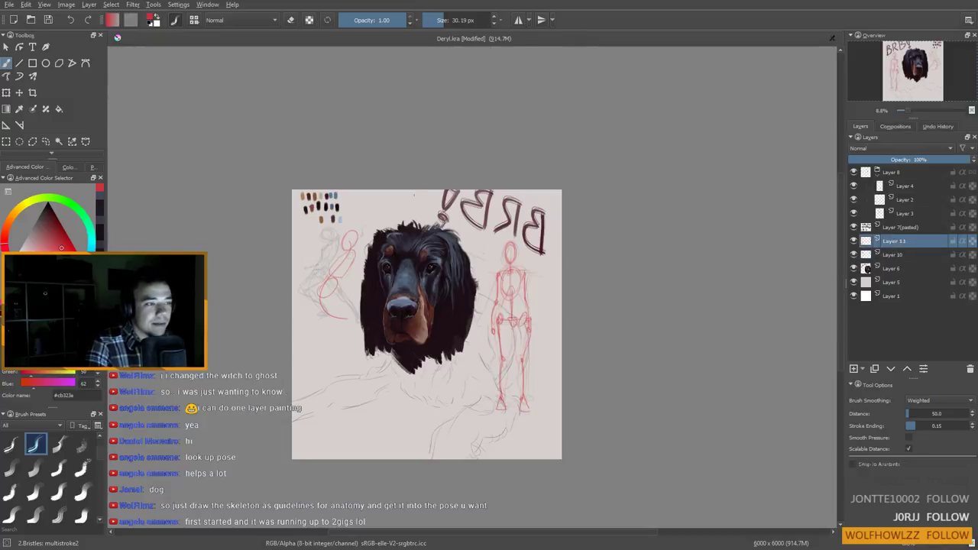
pyautogui.scroll(2, 366, 294)
pyautogui.moveTo(365, 293); pyautogui.dragTo(400, 260)
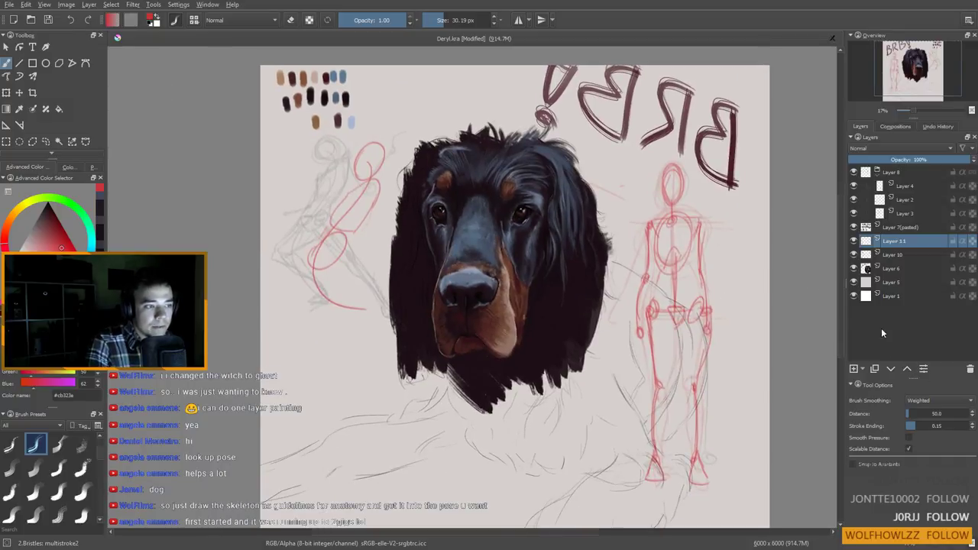
pyautogui.hotkey('ctrl', 's')
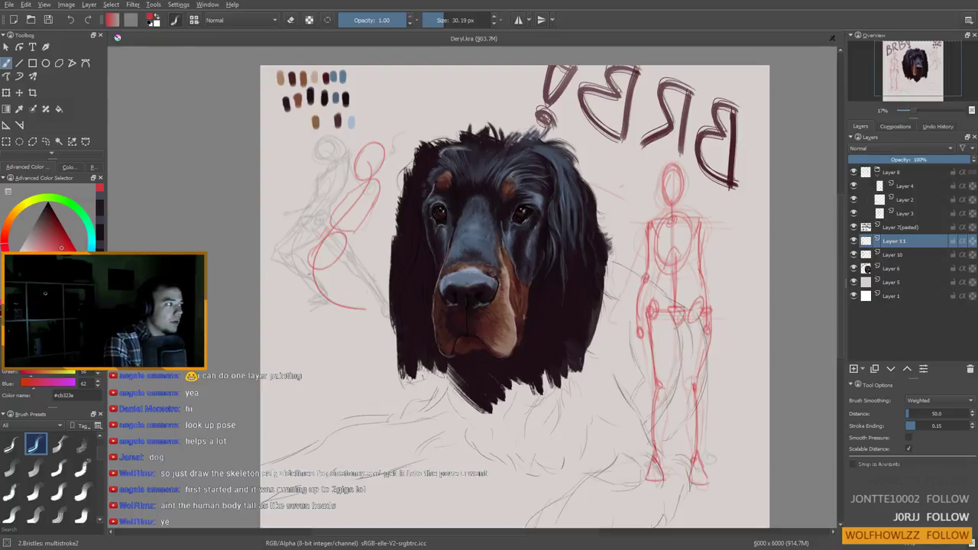
# Draw three large red circles stacked vertically below the dynamic figure, like a snowman
pyautogui.moveTo(385, 306)
pyautogui.mouseDown()
pyautogui.moveTo(421, 187)
pyautogui.moveTo(386, 284)
pyautogui.moveTo(352, 231)
pyautogui.mouseUp()
pyautogui.moveTo(386, 276)
pyautogui.mouseDown()
pyautogui.moveTo(430, 304)
pyautogui.moveTo(380, 281)
pyautogui.mouseUp()
pyautogui.hotkey('ctrl', 'z')
pyautogui.moveTo(380, 390)
pyautogui.mouseDown()
pyautogui.moveTo(441, 411)
pyautogui.moveTo(359, 385)
pyautogui.mouseUp()
pyautogui.moveTo(417, 334); pyautogui.dragTo(419, 176)
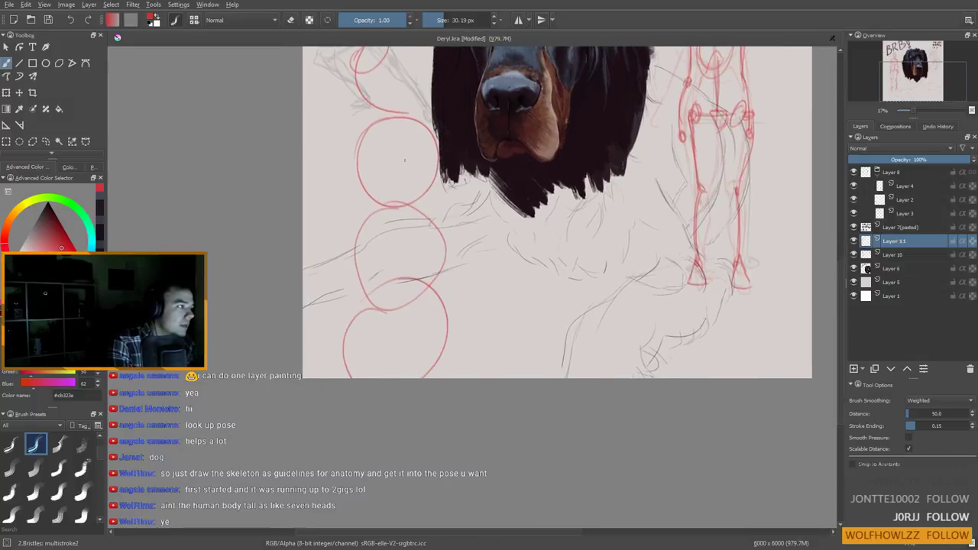
# Draw two round eyes with pupils, a small nose and a frowning mouth in the uppermost stacked circle
pyautogui.moveTo(378, 151)
pyautogui.mouseDown()
pyautogui.moveTo(368, 162)
pyautogui.moveTo(422, 142)
pyautogui.mouseUp()
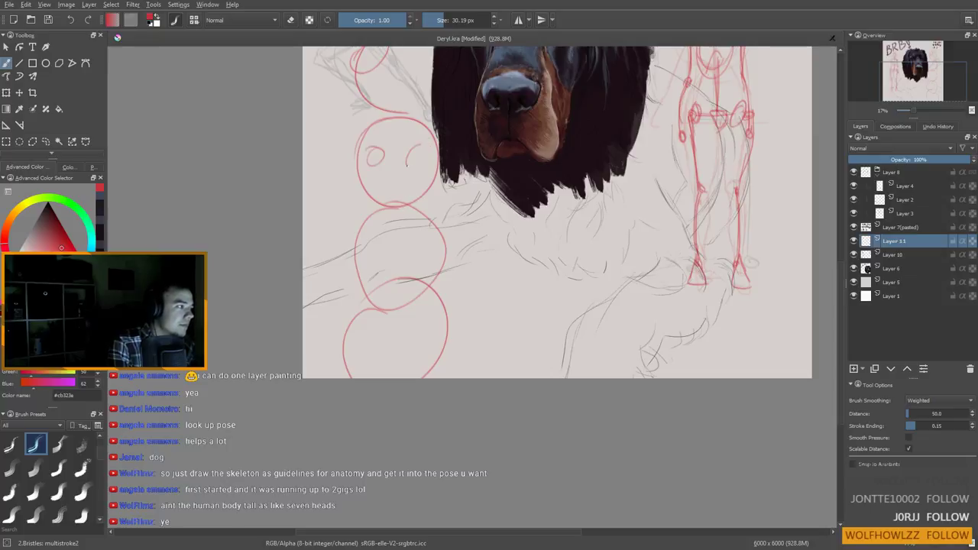
pyautogui.moveTo(402, 188)
pyautogui.mouseDown()
pyautogui.moveTo(402, 165)
pyautogui.moveTo(393, 173)
pyautogui.mouseUp()
pyautogui.click(419, 136)
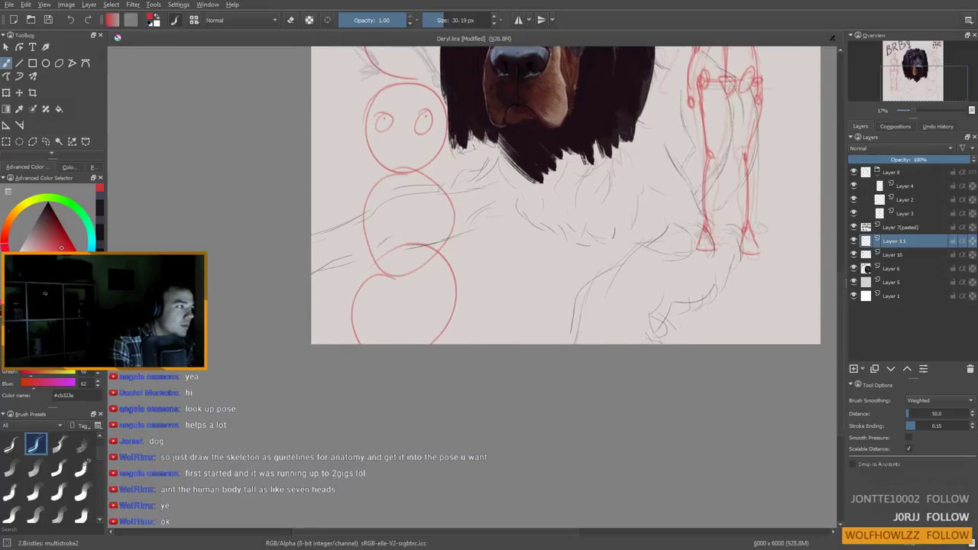
pyautogui.moveTo(405, 134)
pyautogui.mouseDown()
pyautogui.moveTo(393, 134)
pyautogui.moveTo(403, 137)
pyautogui.moveTo(404, 162)
pyautogui.mouseUp()
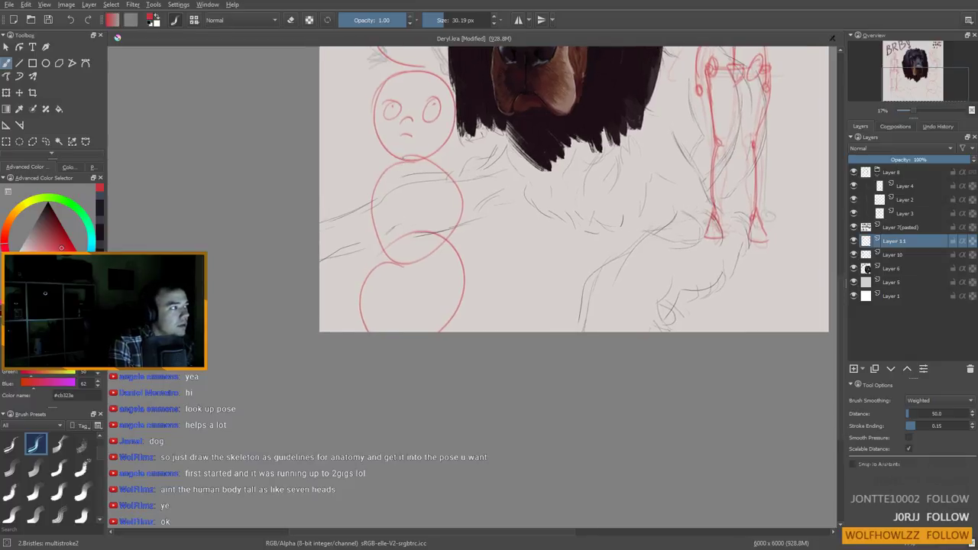
# Add ears and spiky hair around the stacked-circle character's head
pyautogui.moveTo(372, 112); pyautogui.dragTo(364, 127)
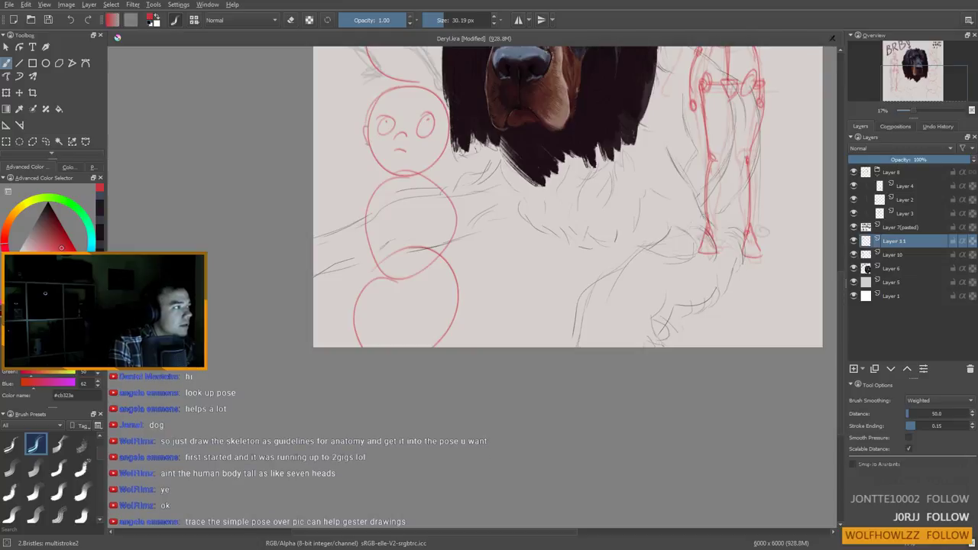
pyautogui.moveTo(441, 194); pyautogui.dragTo(439, 191)
pyautogui.moveTo(385, 72); pyautogui.dragTo(394, 94)
pyautogui.moveTo(388, 74); pyautogui.dragTo(401, 74)
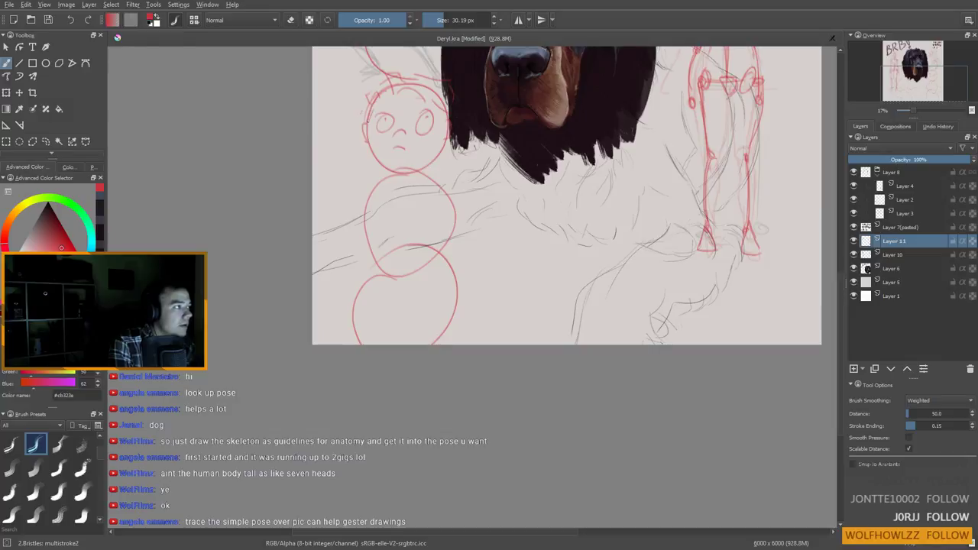
# Draw a short neck joining the character's head to the circle beneath it
pyautogui.scroll(-2, 401, 145)
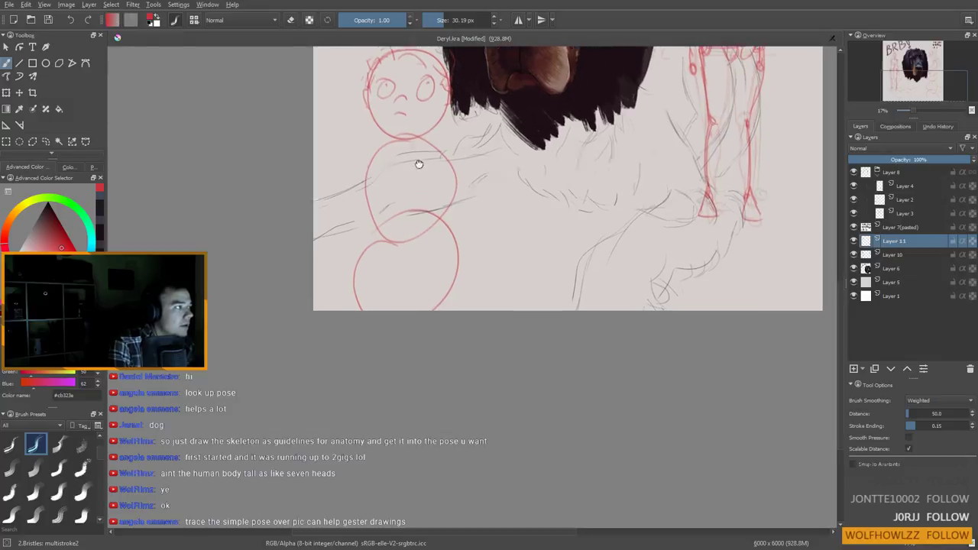
pyautogui.moveTo(415, 123); pyautogui.dragTo(414, 133)
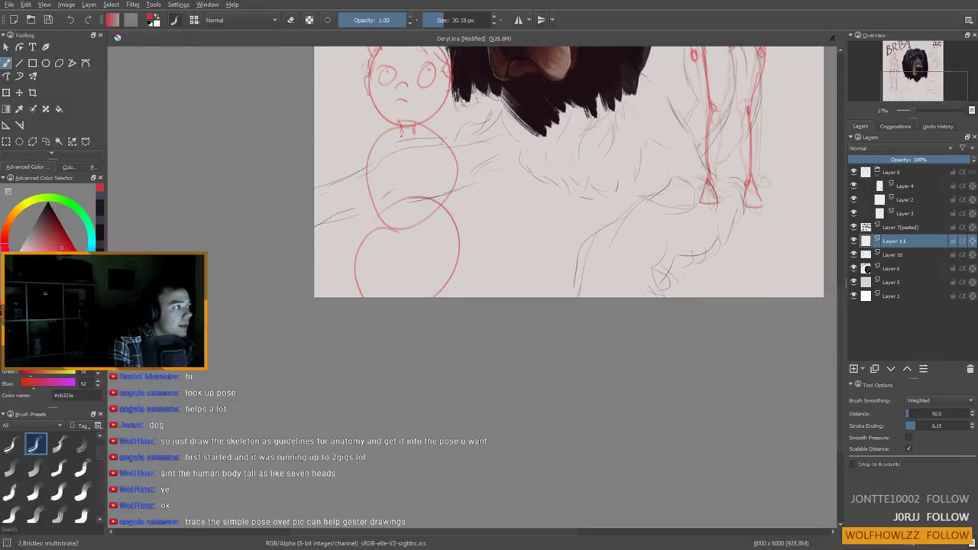
pyautogui.moveTo(403, 194); pyautogui.dragTo(374, 188)
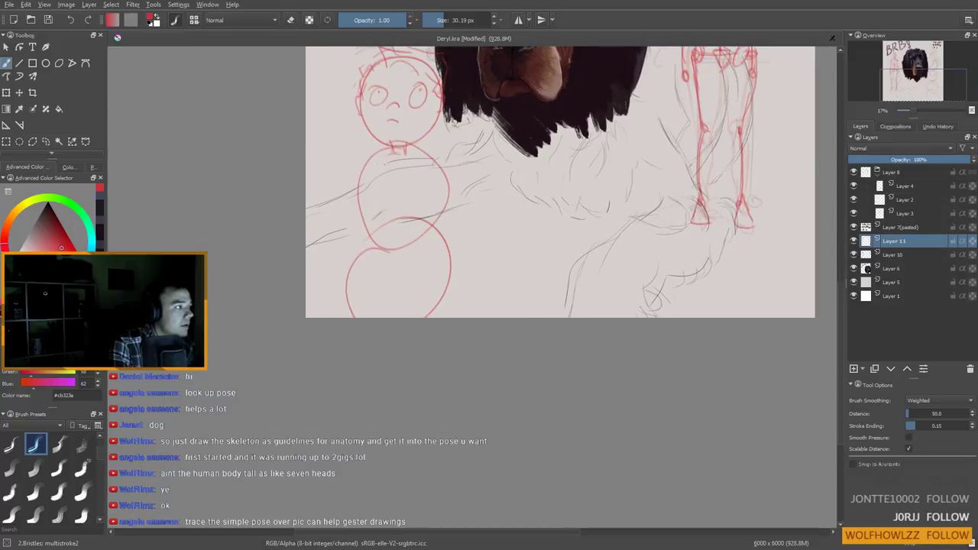
# Sketch arms, a round belly and short legs with feet inside the two lower circles of the stacked character
pyautogui.moveTo(391, 152)
pyautogui.mouseDown()
pyautogui.moveTo(384, 216)
pyautogui.moveTo(380, 160)
pyautogui.moveTo(395, 228)
pyautogui.moveTo(374, 225)
pyautogui.moveTo(427, 227)
pyautogui.mouseUp()
pyautogui.moveTo(414, 148); pyautogui.dragTo(423, 238)
pyautogui.moveTo(418, 184)
pyautogui.mouseDown()
pyautogui.moveTo(380, 186)
pyautogui.moveTo(374, 234)
pyautogui.moveTo(427, 228)
pyautogui.moveTo(408, 243)
pyautogui.mouseUp()
pyautogui.moveTo(413, 149); pyautogui.dragTo(431, 200)
pyautogui.moveTo(382, 153)
pyautogui.mouseDown()
pyautogui.moveTo(358, 215)
pyautogui.moveTo(365, 244)
pyautogui.moveTo(380, 246)
pyautogui.mouseUp()
pyautogui.moveTo(419, 159)
pyautogui.mouseDown()
pyautogui.moveTo(422, 252)
pyautogui.moveTo(438, 253)
pyautogui.mouseUp()
pyautogui.moveTo(379, 275)
pyautogui.mouseDown()
pyautogui.moveTo(400, 220)
pyautogui.moveTo(416, 261)
pyautogui.mouseUp()
pyautogui.moveTo(433, 191); pyautogui.dragTo(439, 262)
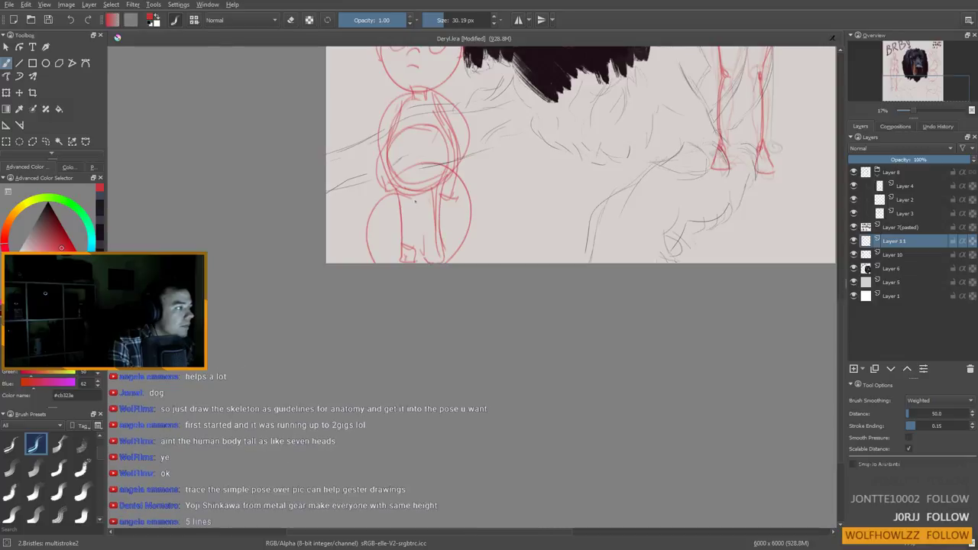
pyautogui.moveTo(418, 218)
pyautogui.mouseDown()
pyautogui.moveTo(428, 307)
pyautogui.moveTo(417, 279)
pyautogui.moveTo(397, 323)
pyautogui.mouseUp()
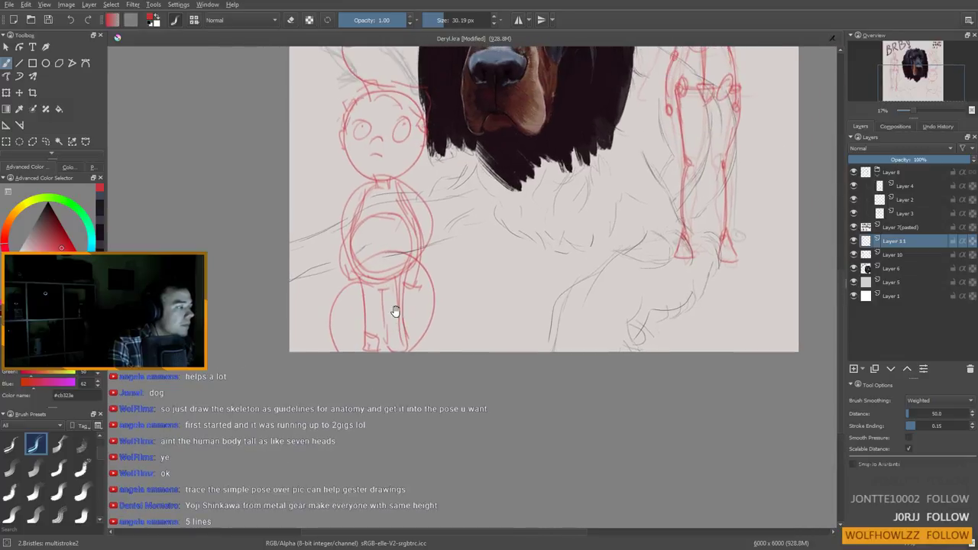
# Switch to canvas-only view and bring the whole painting into view
pyautogui.scroll(-2, 418, 228)
pyautogui.moveTo(434, 217); pyautogui.dragTo(443, 236)
pyautogui.scroll(1, 396, 231)
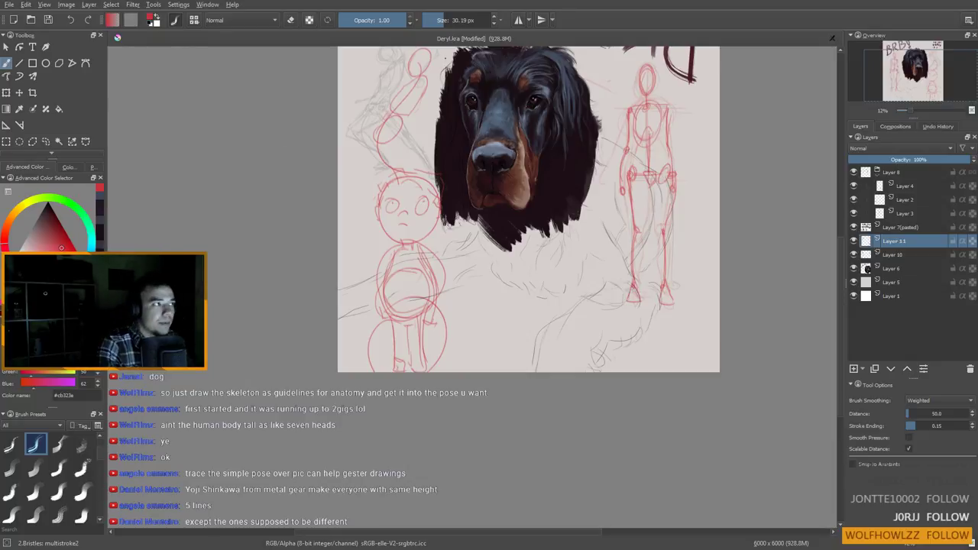
pyautogui.press('Tab')
pyautogui.press('Tab')
pyautogui.press('Tab')
pyautogui.press('Tab')
pyautogui.press('Tab')
pyautogui.scroll(1, 535, 38)
pyautogui.moveTo(535, 39); pyautogui.dragTo(621, 128)
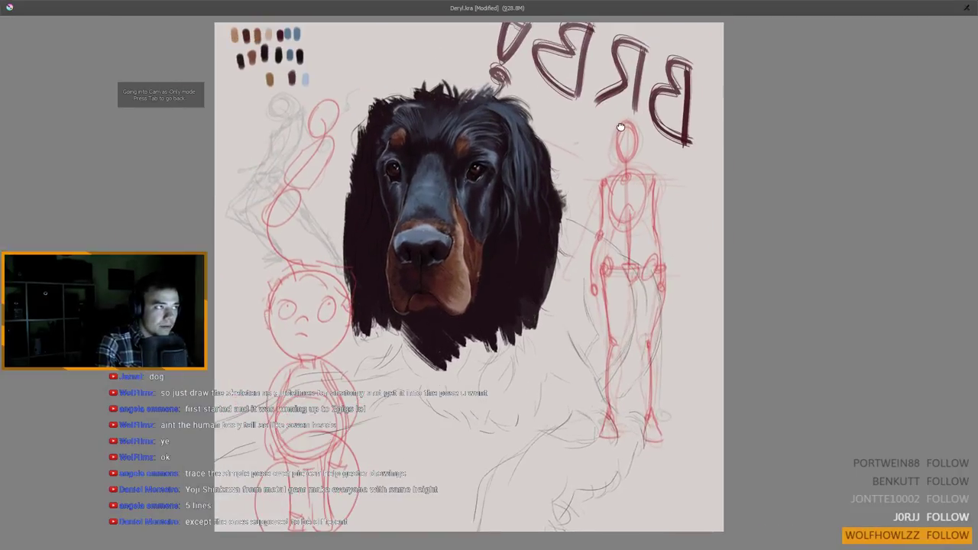
# Examine the dog portrait and the figure sketches on both sides of it, up close and at full extent
pyautogui.scroll(1, 592, 174)
pyautogui.moveTo(475, 148); pyautogui.dragTo(586, 205)
pyautogui.moveTo(635, 284); pyautogui.dragTo(632, 188)
pyautogui.moveTo(385, 221); pyautogui.dragTo(404, 249)
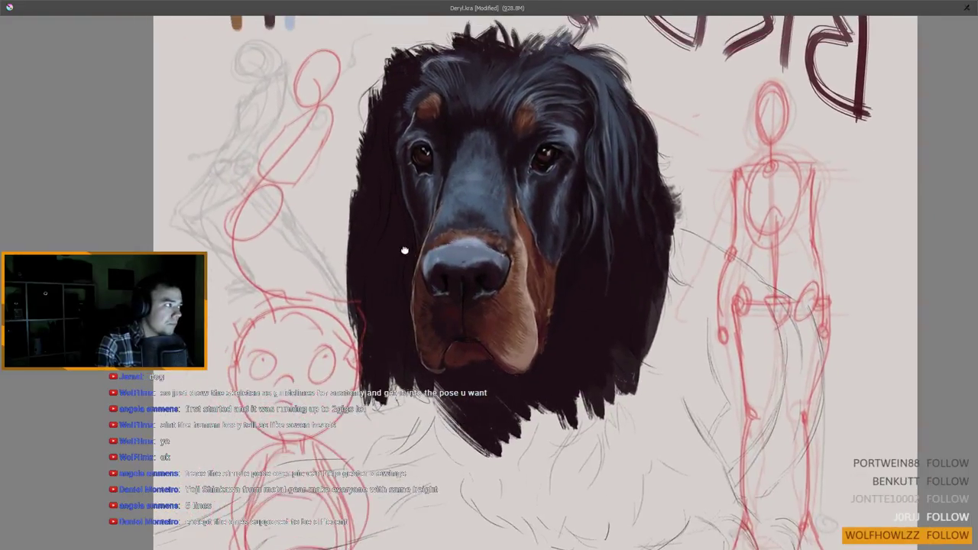
pyautogui.moveTo(615, 350); pyautogui.dragTo(620, 266)
pyautogui.scroll(-5, 620, 265)
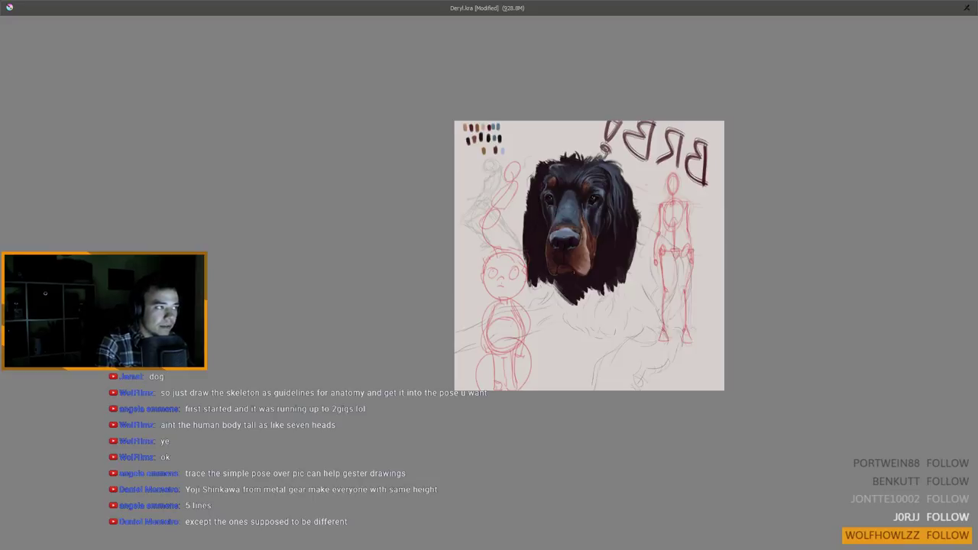
pyautogui.scroll(4, 595, 151)
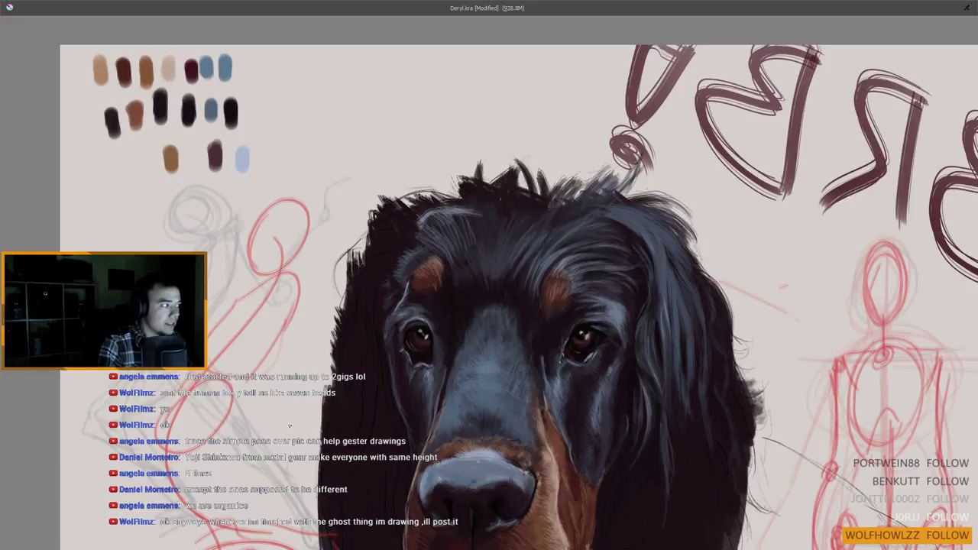
pyautogui.moveTo(761, 341); pyautogui.dragTo(507, 185)
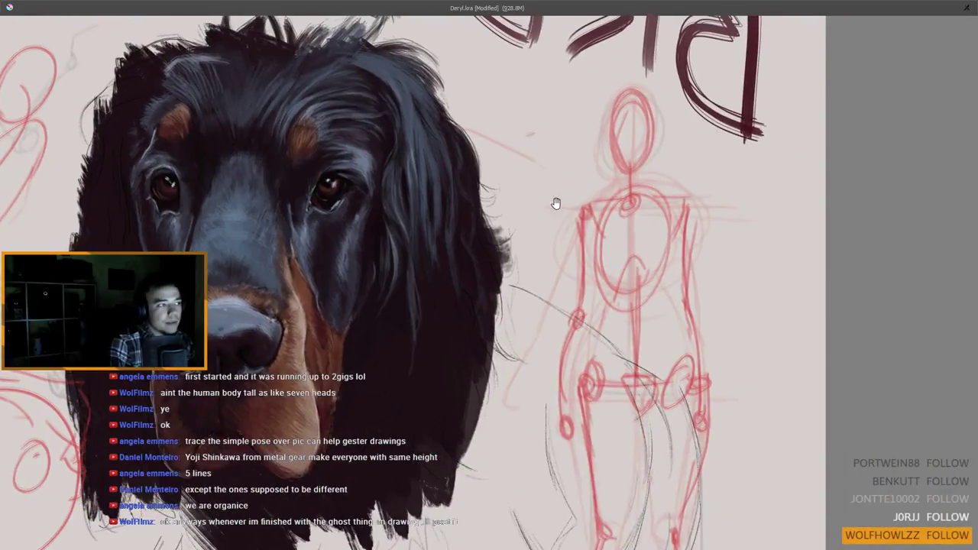
pyautogui.moveTo(641, 206); pyautogui.dragTo(771, 237)
pyautogui.moveTo(547, 229); pyautogui.dragTo(769, 235)
pyautogui.moveTo(384, 248); pyautogui.dragTo(441, 232)
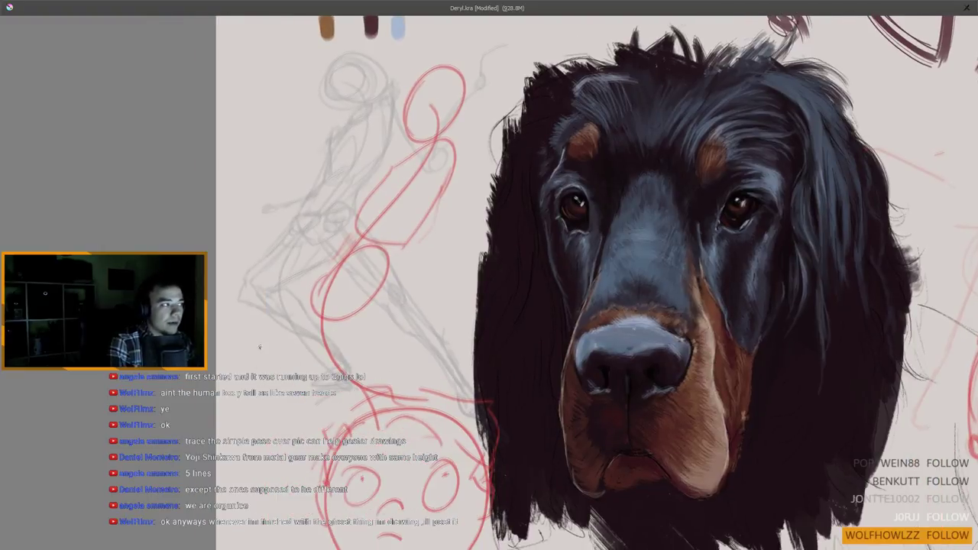
# Draw a red angle wedge marked α with an arc over the grey dynamic figure and connect its sides with two slanted lines
pyautogui.moveTo(402, 153); pyautogui.dragTo(436, 192)
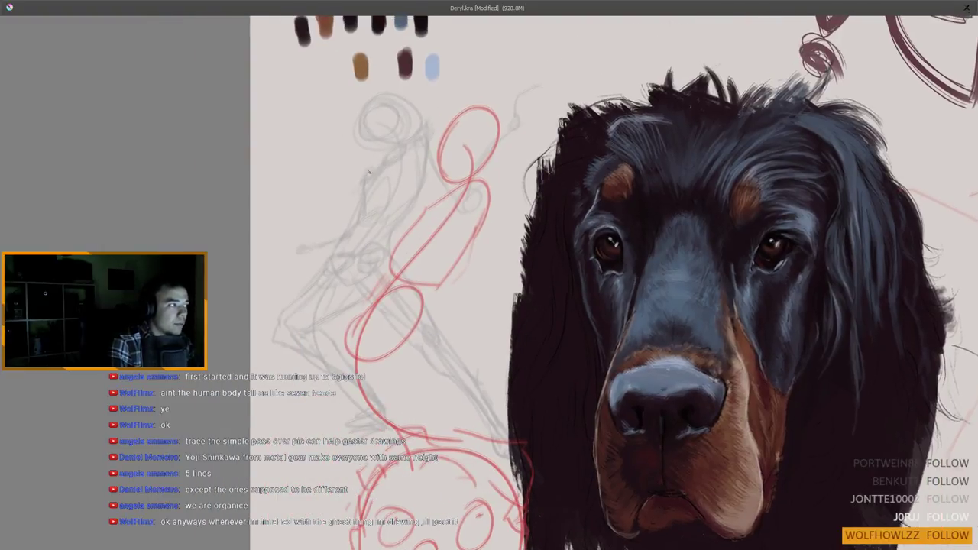
pyautogui.moveTo(364, 178); pyautogui.dragTo(427, 123)
pyautogui.moveTo(329, 255); pyautogui.dragTo(399, 251)
pyautogui.moveTo(366, 177)
pyautogui.mouseDown()
pyautogui.moveTo(268, 253)
pyautogui.moveTo(361, 244)
pyautogui.mouseUp()
pyautogui.moveTo(292, 249); pyautogui.dragTo(364, 248)
pyautogui.moveTo(314, 218)
pyautogui.mouseDown()
pyautogui.moveTo(334, 243)
pyautogui.moveTo(310, 238)
pyautogui.moveTo(321, 237)
pyautogui.moveTo(283, 301)
pyautogui.mouseUp()
pyautogui.moveTo(334, 230); pyautogui.dragTo(398, 172)
pyautogui.moveTo(300, 303)
pyautogui.mouseDown()
pyautogui.moveTo(341, 304)
pyautogui.moveTo(365, 304)
pyautogui.mouseUp()
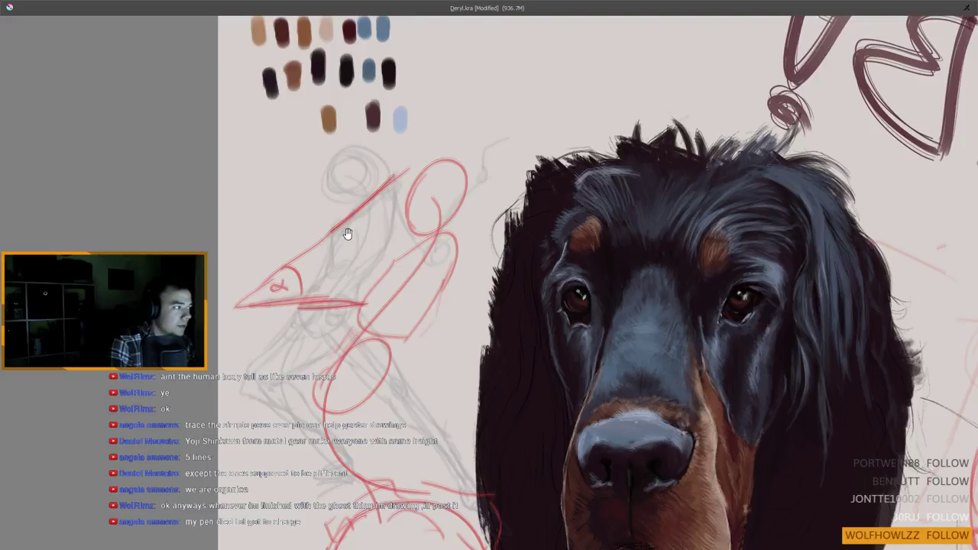
pyautogui.moveTo(332, 231); pyautogui.dragTo(302, 298)
pyautogui.moveTo(402, 174); pyautogui.dragTo(355, 301)
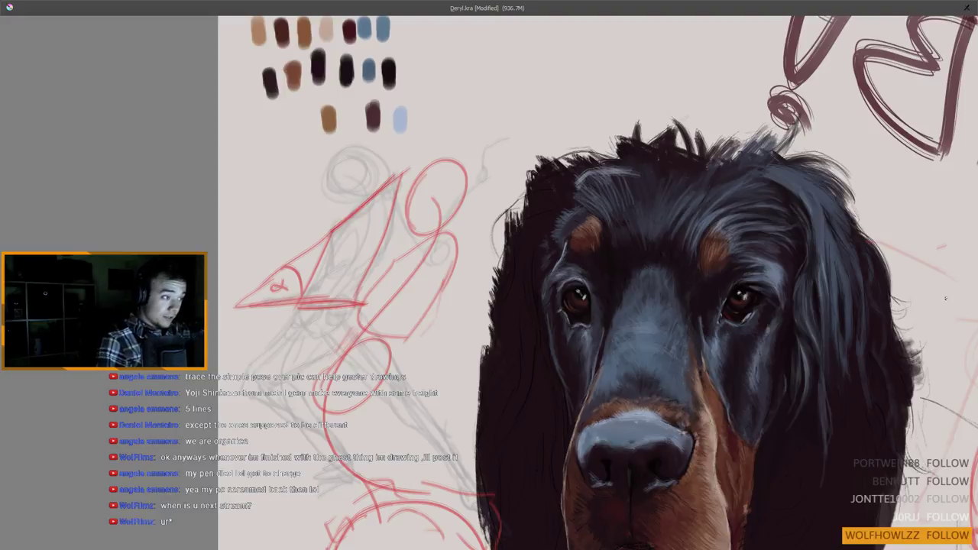
pyautogui.scroll(-2, 608, 326)
pyautogui.moveTo(672, 384); pyautogui.dragTo(640, 341)
pyautogui.scroll(1, 642, 336)
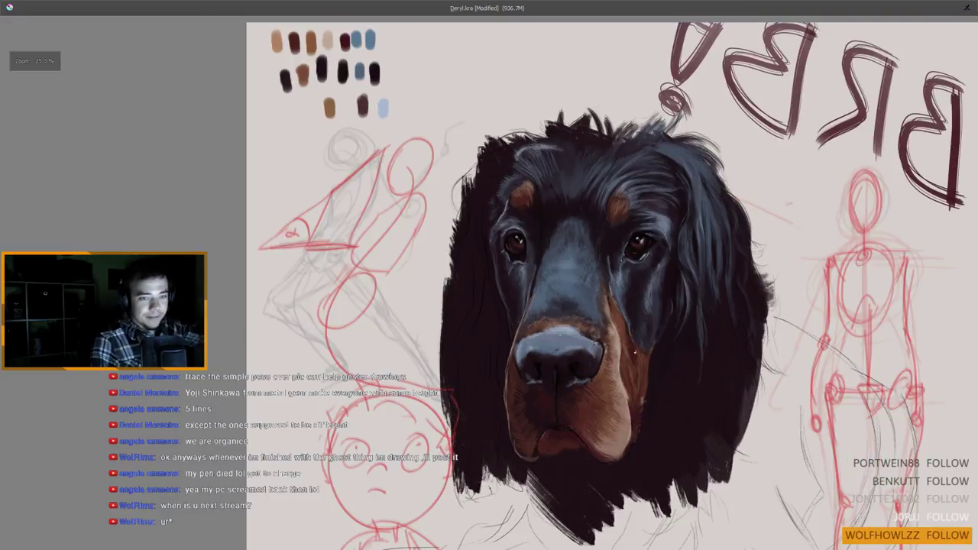